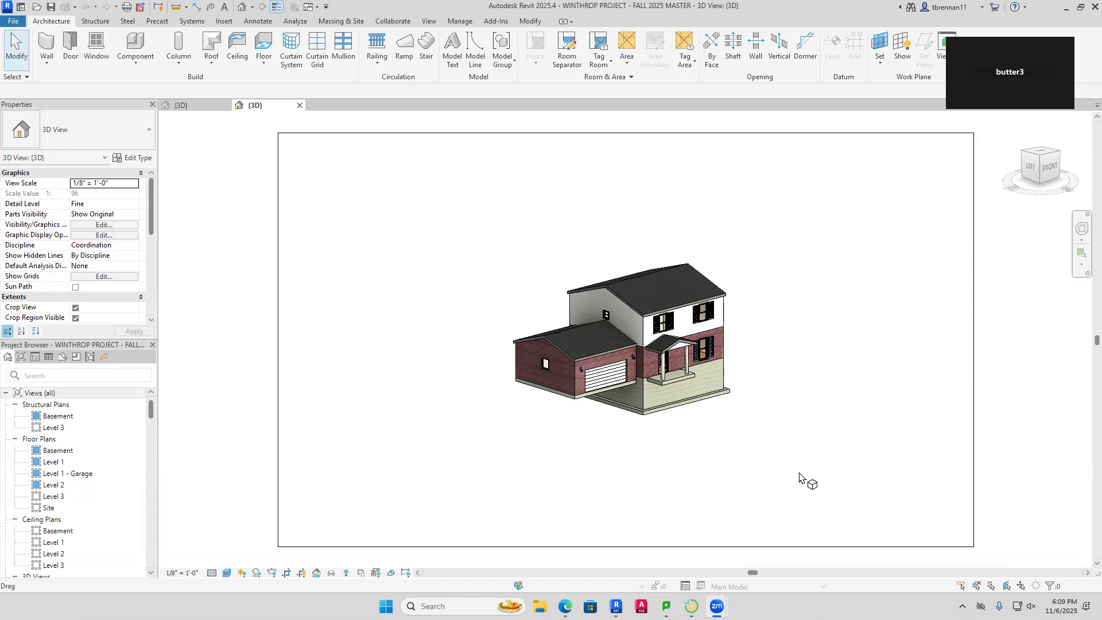
# Switch to the LanSchool Teacher Console and broadcast the teacher's screen to all students in full-screen mode
pyautogui.click(692, 606)
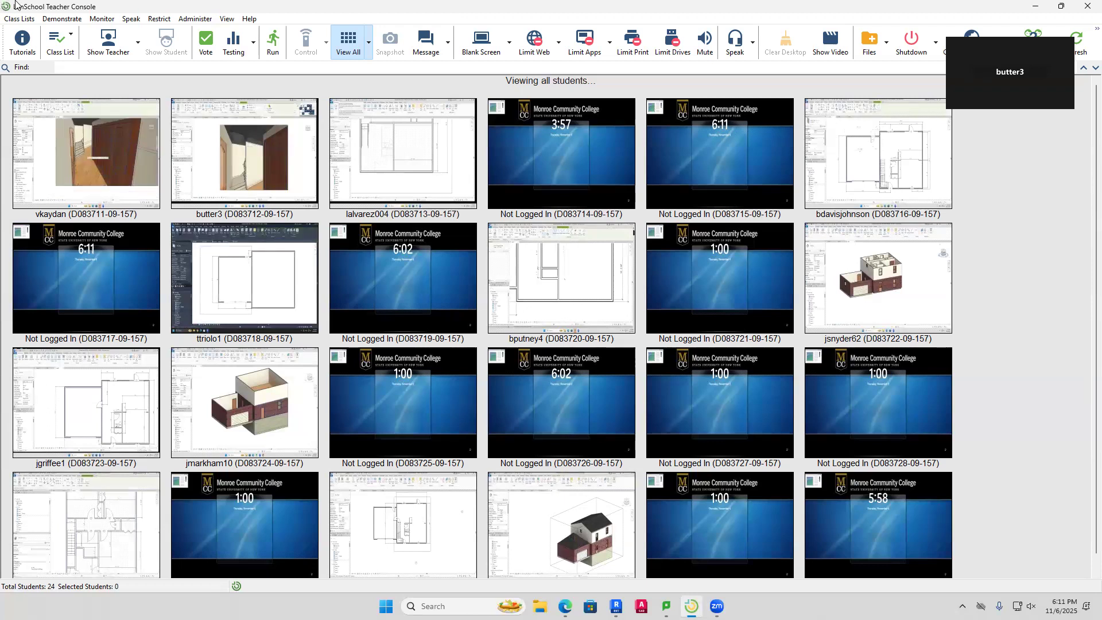
pyautogui.click(138, 43)
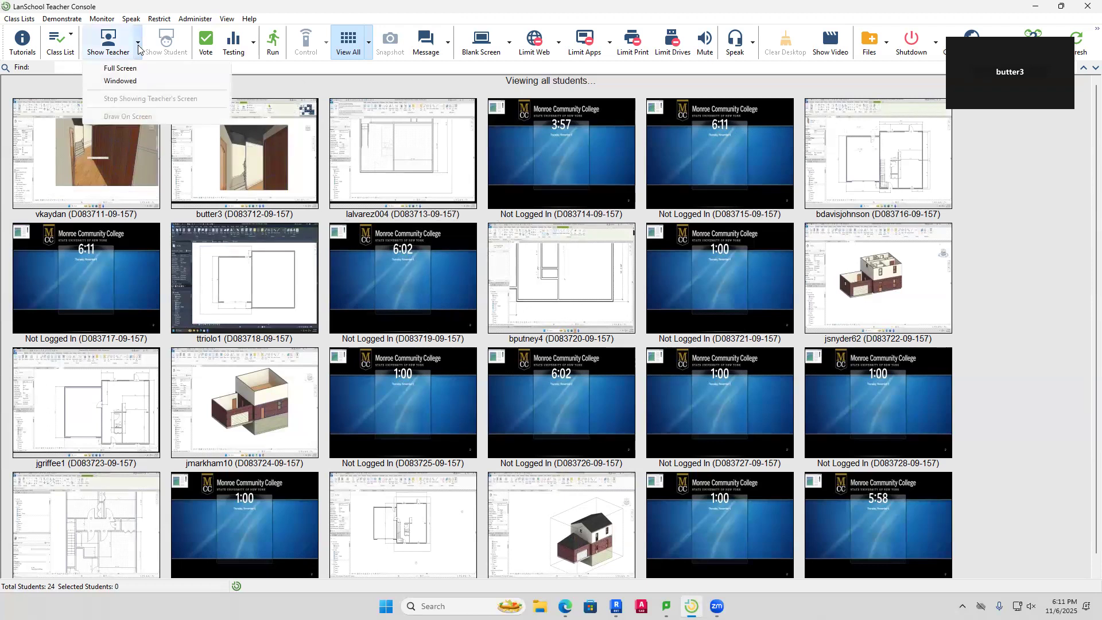
pyautogui.click(132, 68)
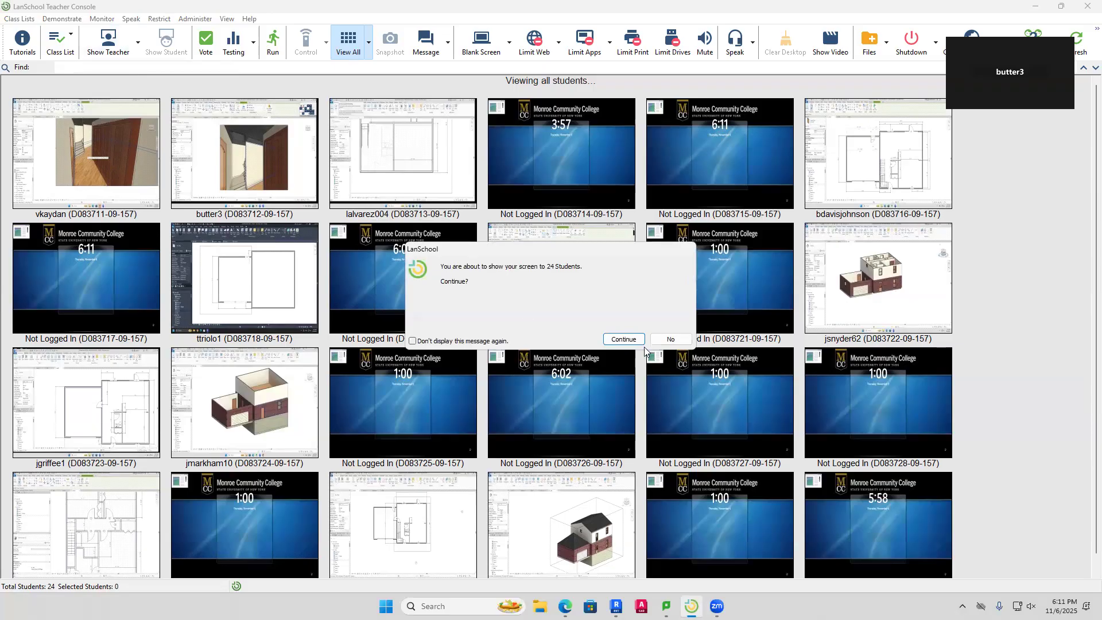
pyautogui.click(629, 340)
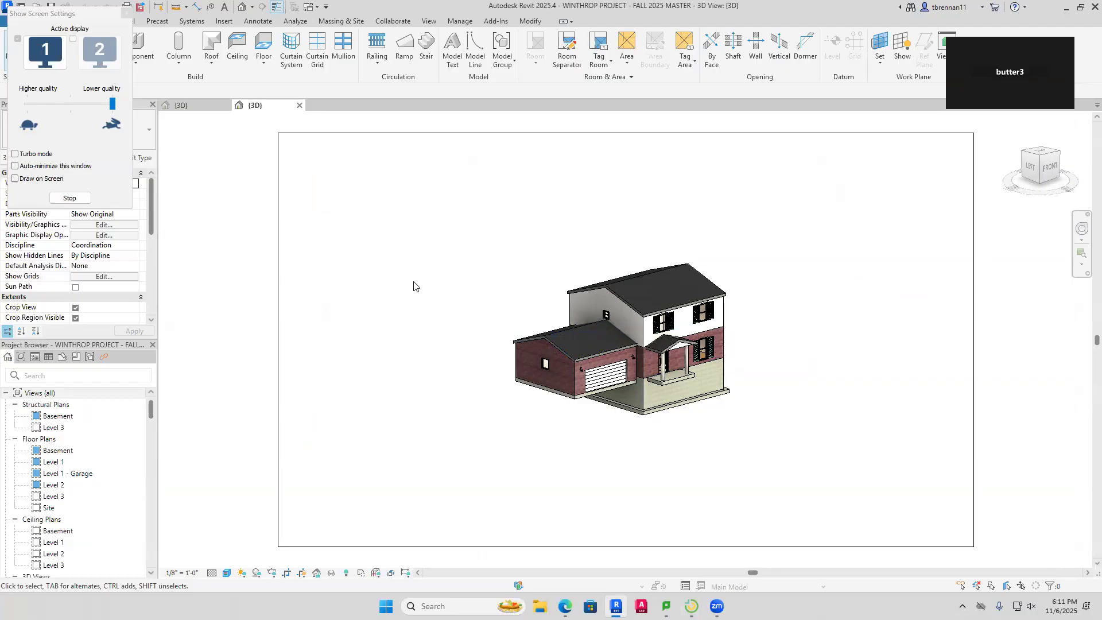
# Compare the finished house in the master project's 3D view with the current project's 3D model, including its underside
pyautogui.scroll(5, 625, 414)
pyautogui.moveTo(825, 456); pyautogui.dragTo(849, 474, button='middle')
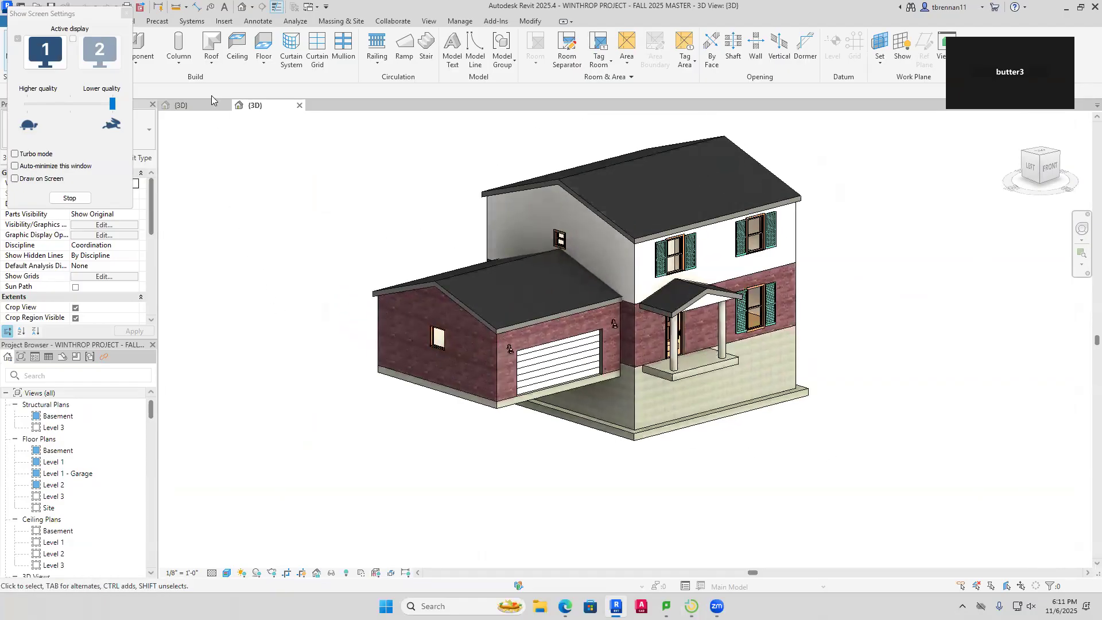
pyautogui.click(193, 105)
pyautogui.click(1016, 124)
pyautogui.moveTo(837, 411); pyautogui.dragTo(864, 436, button='middle')
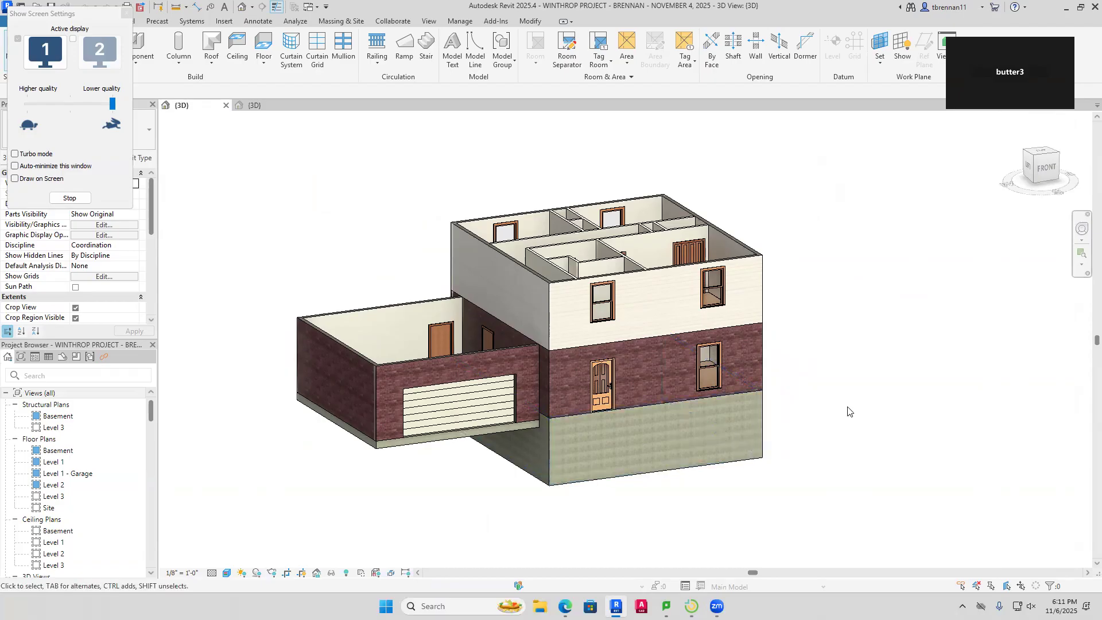
pyautogui.keyDown('shift'); pyautogui.moveTo(877, 438); pyautogui.dragTo(799, 246, button='middle'); pyautogui.keyUp('shift')
pyautogui.keyDown('shift'); pyautogui.moveTo(810, 524); pyautogui.dragTo(877, 475, button='middle'); pyautogui.keyUp('shift')
# In the master model, inspect the type of the footing under the front basement wall and hide the screen-sharing settings window
pyautogui.click(252, 105)
pyautogui.click(722, 431)
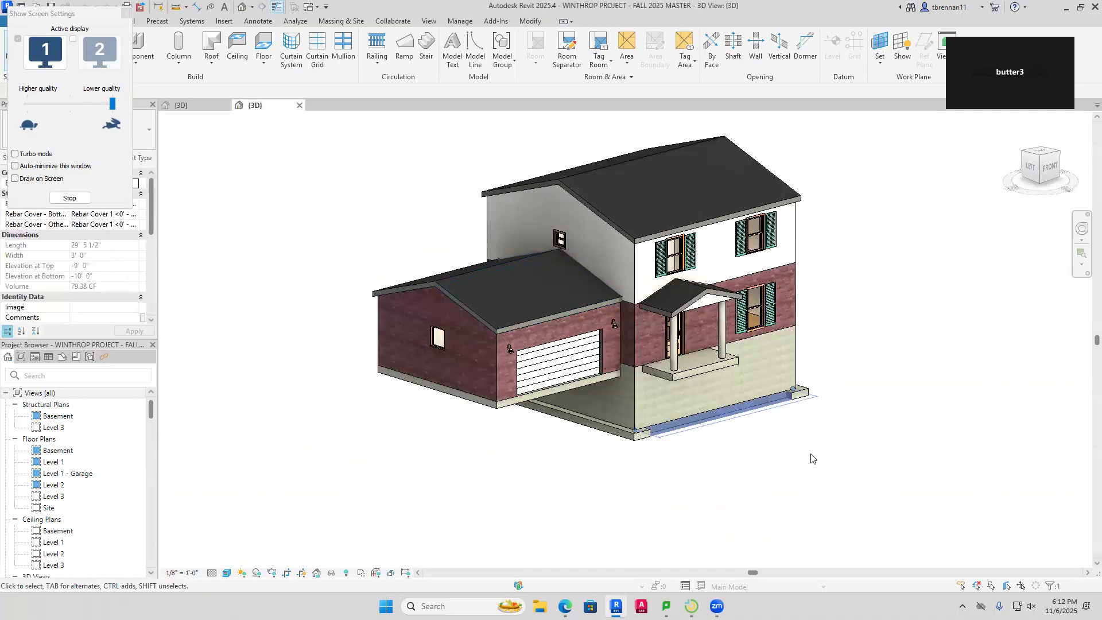
pyautogui.click(126, 13)
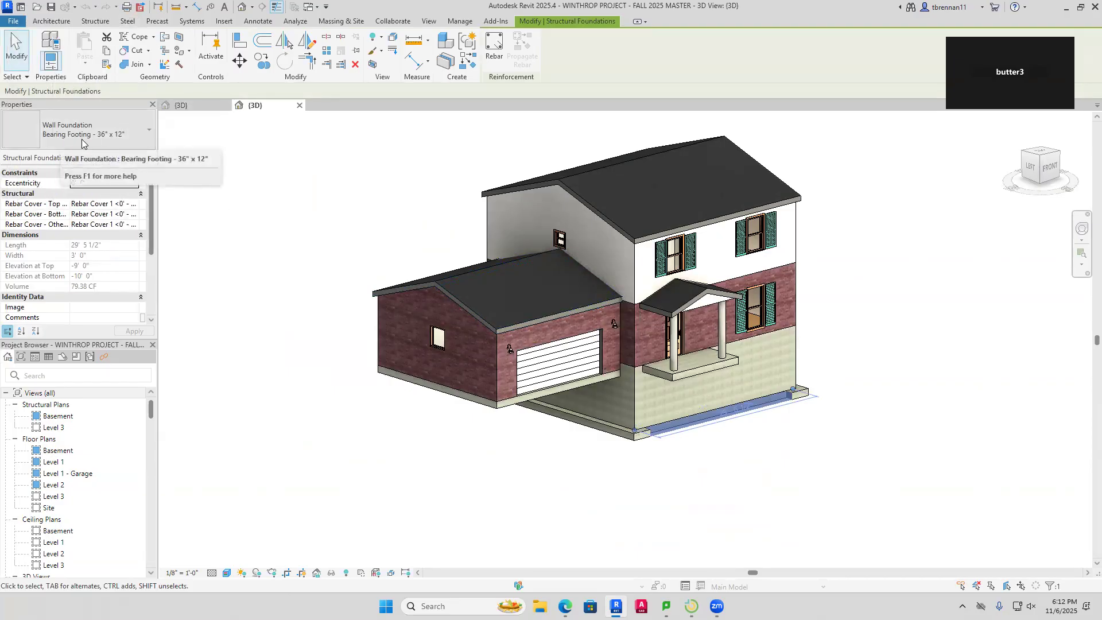
pyautogui.click(748, 516)
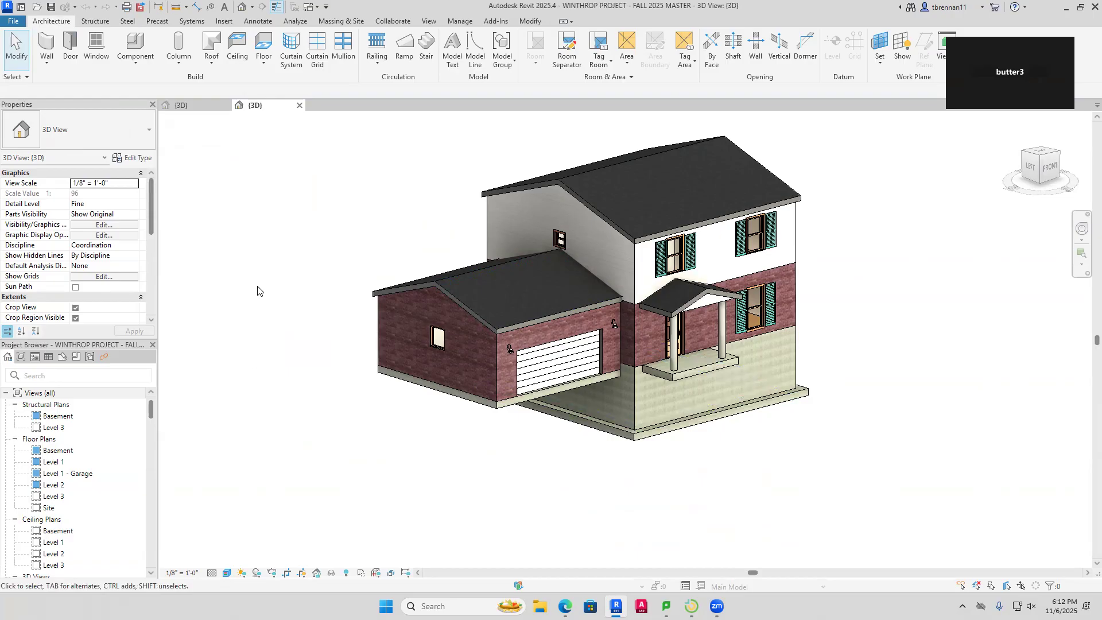
pyautogui.click(94, 22)
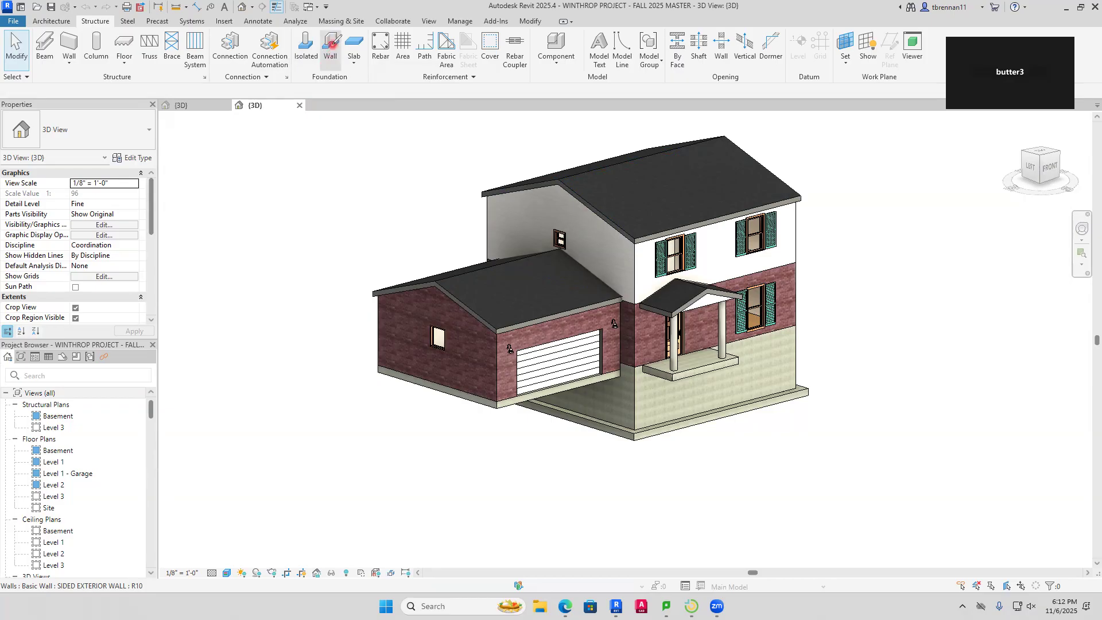
pyautogui.click(332, 46)
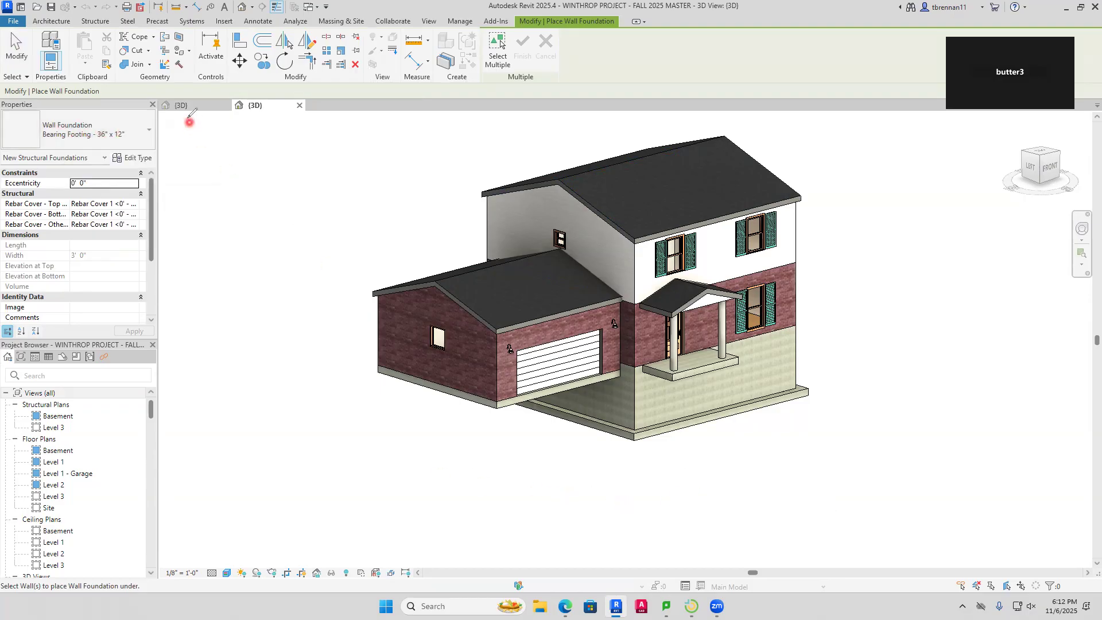
pyautogui.click(542, 60)
# In the November 4 project's 3D view, place Bearing Footing - 36" x 12" wall foundations under all four exterior basement walls
pyautogui.click(185, 105)
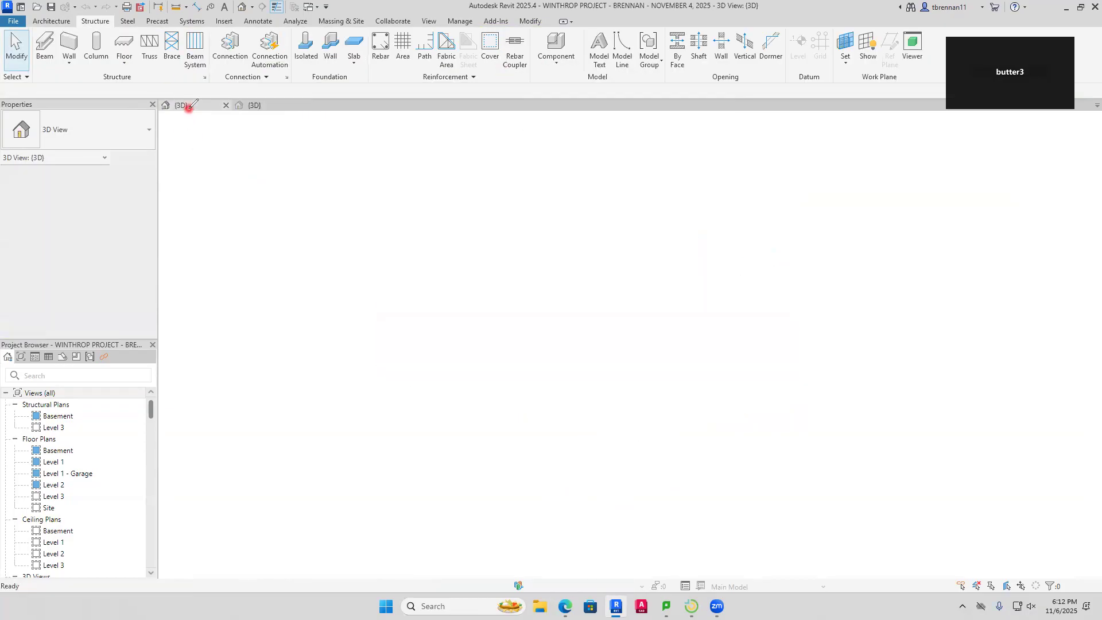
pyautogui.click(92, 21)
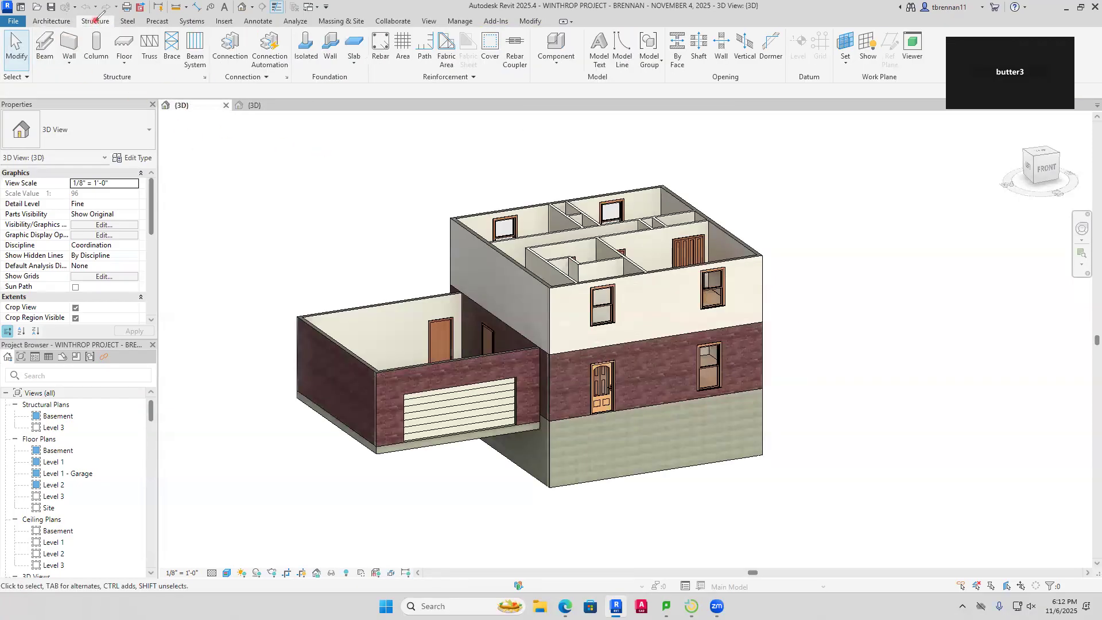
pyautogui.click(330, 45)
pyautogui.click(672, 466)
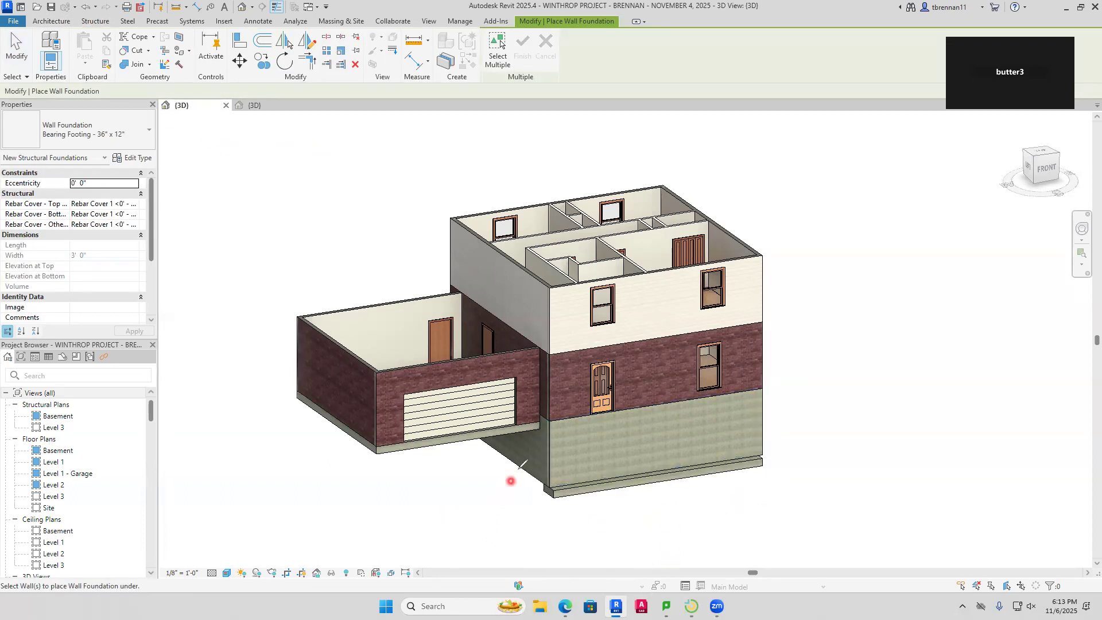
pyautogui.click(509, 469)
pyautogui.keyDown('shift'); pyautogui.moveTo(815, 499); pyautogui.dragTo(635, 556, button='middle'); pyautogui.keyUp('shift')
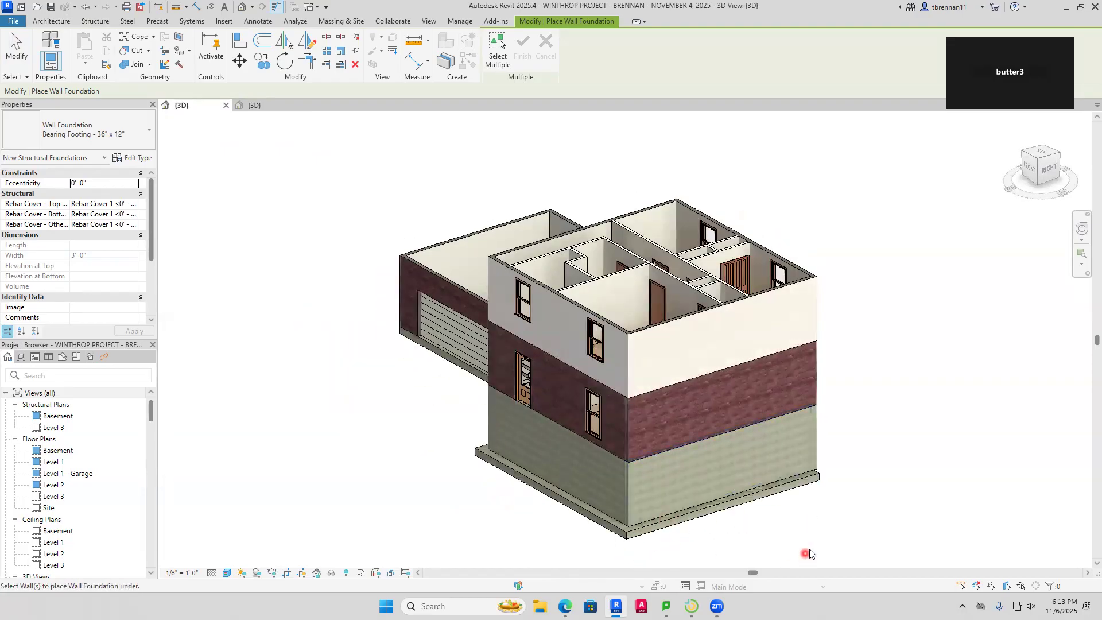
pyautogui.keyDown('shift'); pyautogui.moveTo(849, 531); pyautogui.dragTo(869, 202, button='middle'); pyautogui.keyUp('shift')
pyautogui.keyDown('shift'); pyautogui.moveTo(872, 465); pyautogui.dragTo(882, 401, button='middle'); pyautogui.keyUp('shift')
pyautogui.scroll(3, 788, 444)
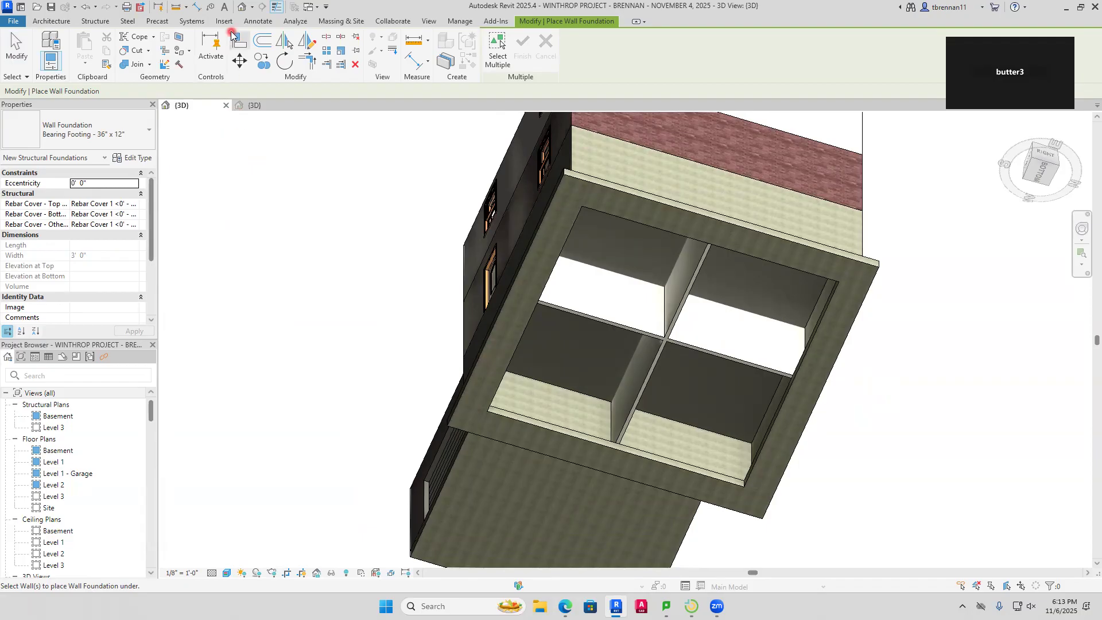
pyautogui.keyDown('shift'); pyautogui.moveTo(313, 229); pyautogui.dragTo(534, 534, button='middle'); pyautogui.keyUp('shift')
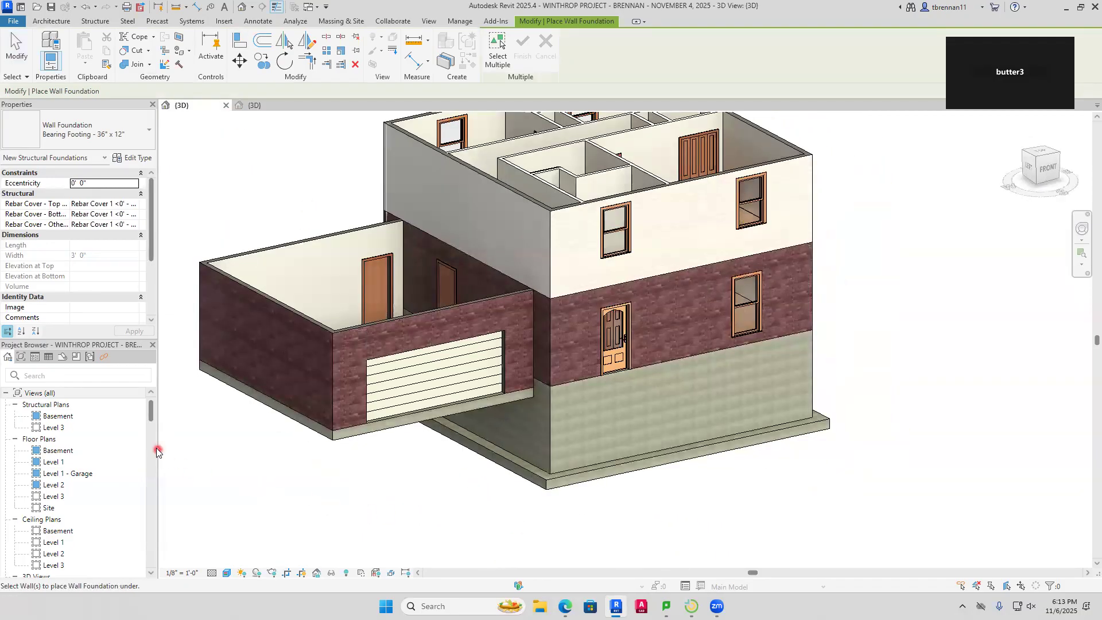
# In the Basement floor plan, create a Generic - 12" floor bounded by the four exterior walls
pyautogui.click(58, 452)
pyautogui.doubleClick(59, 451)
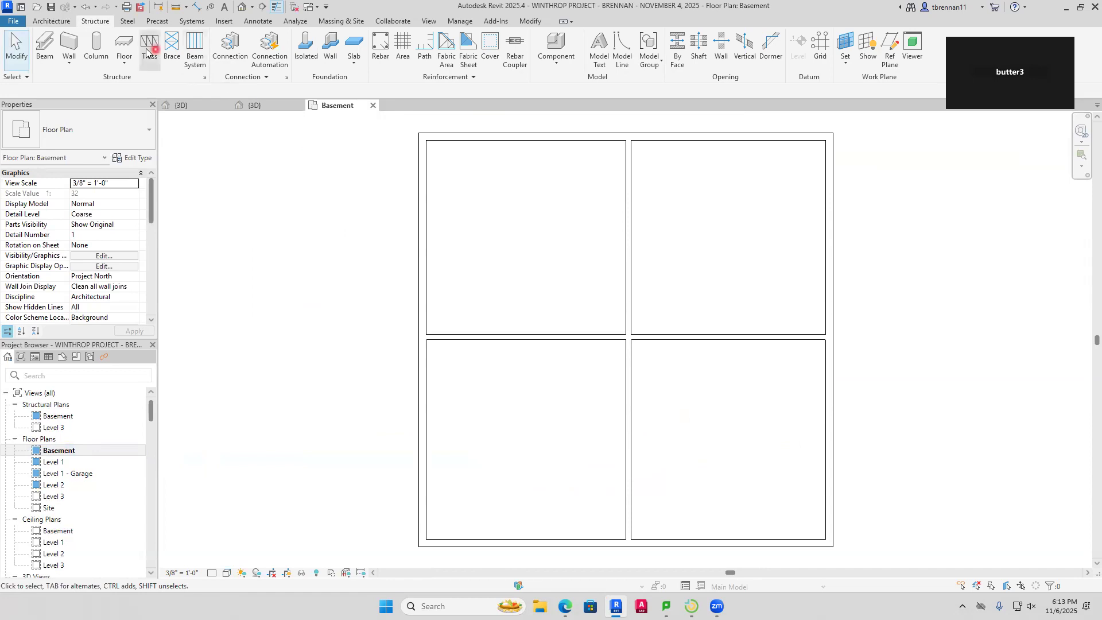
pyautogui.click(50, 22)
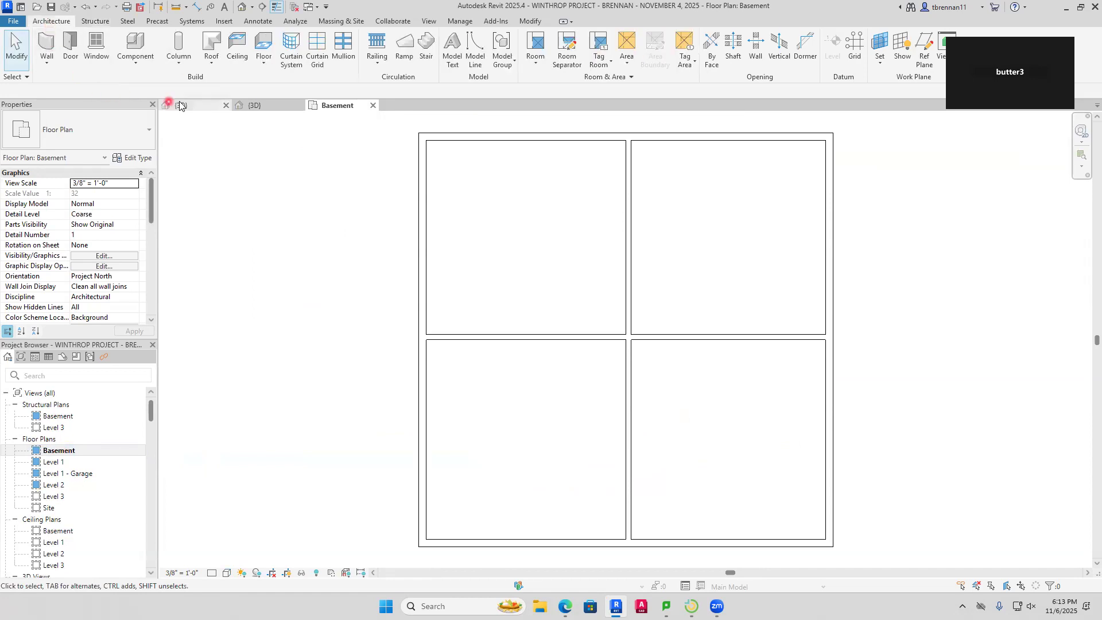
pyautogui.click(261, 51)
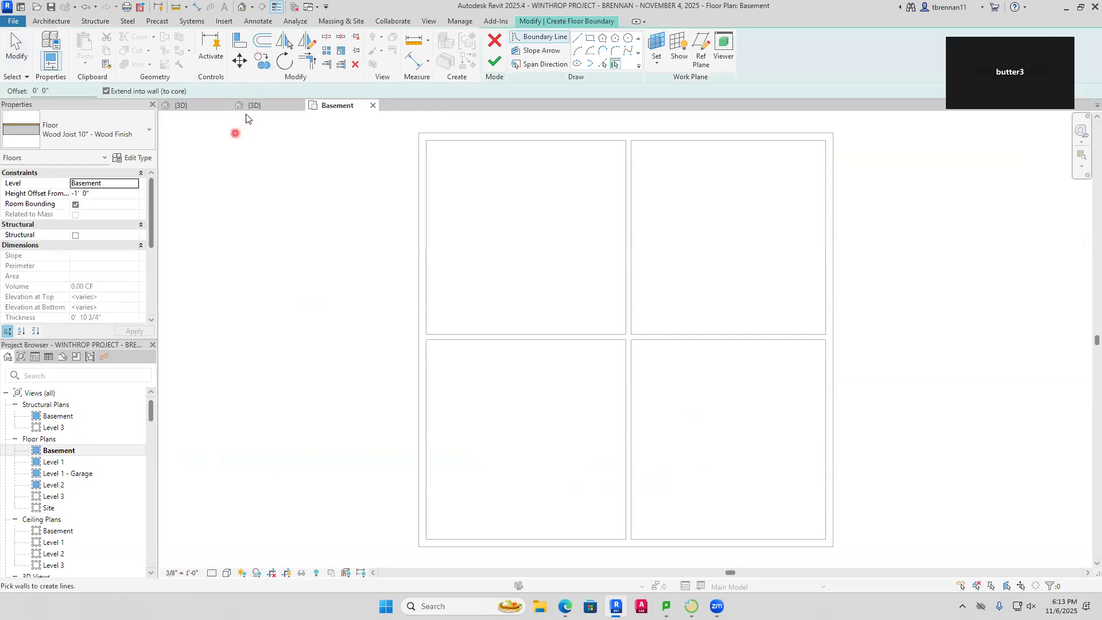
pyautogui.click(148, 130)
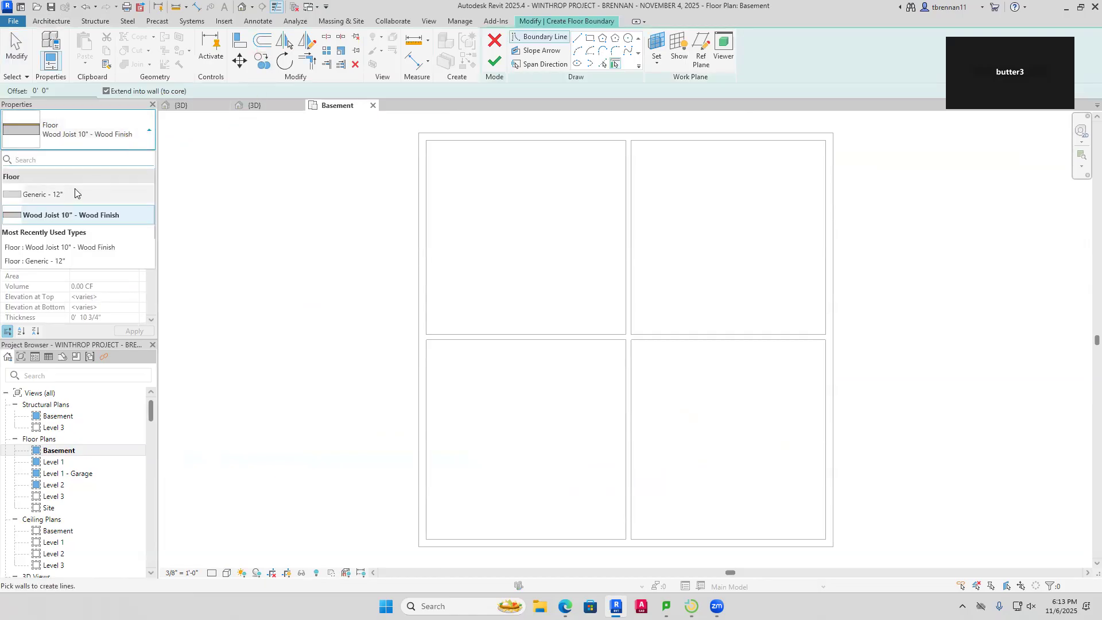
pyautogui.click(46, 195)
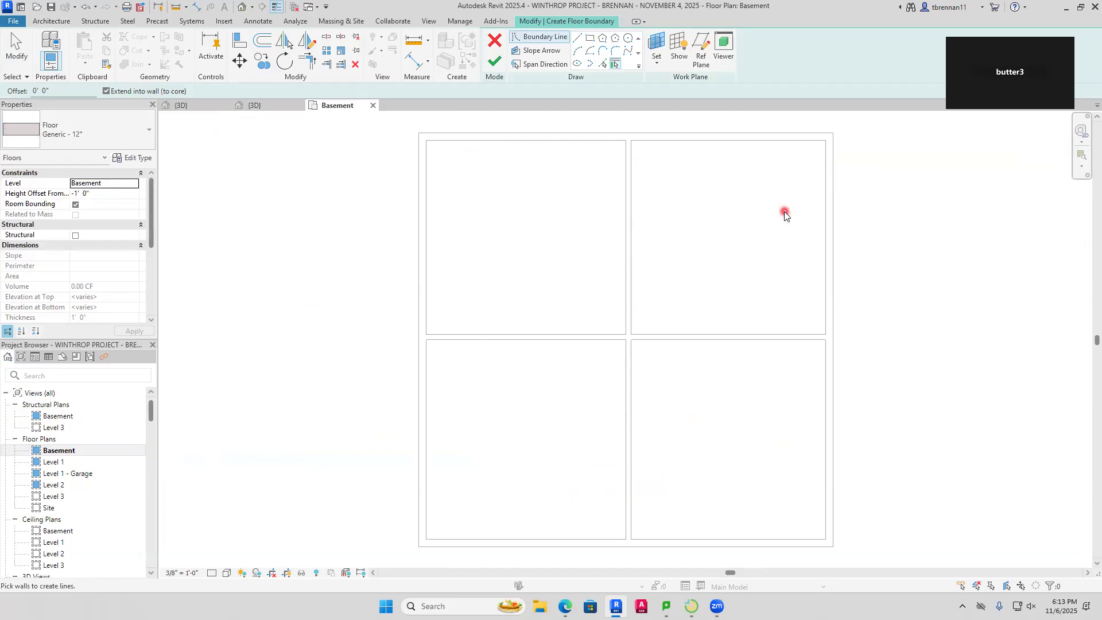
pyautogui.click(707, 140)
pyautogui.click(824, 227)
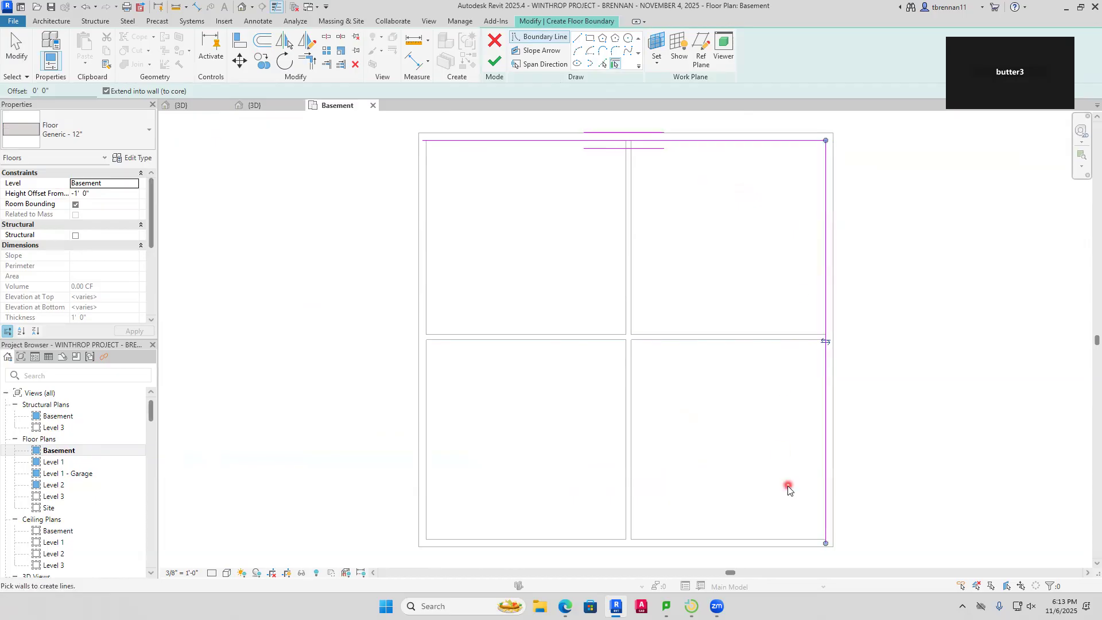
pyautogui.click(785, 540)
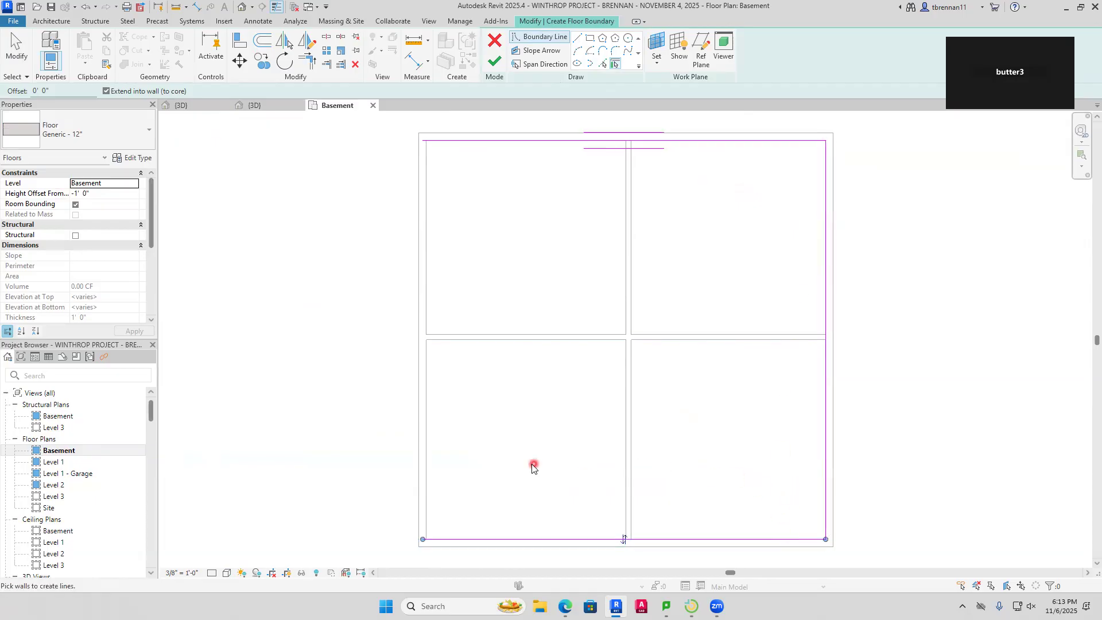
pyautogui.click(428, 479)
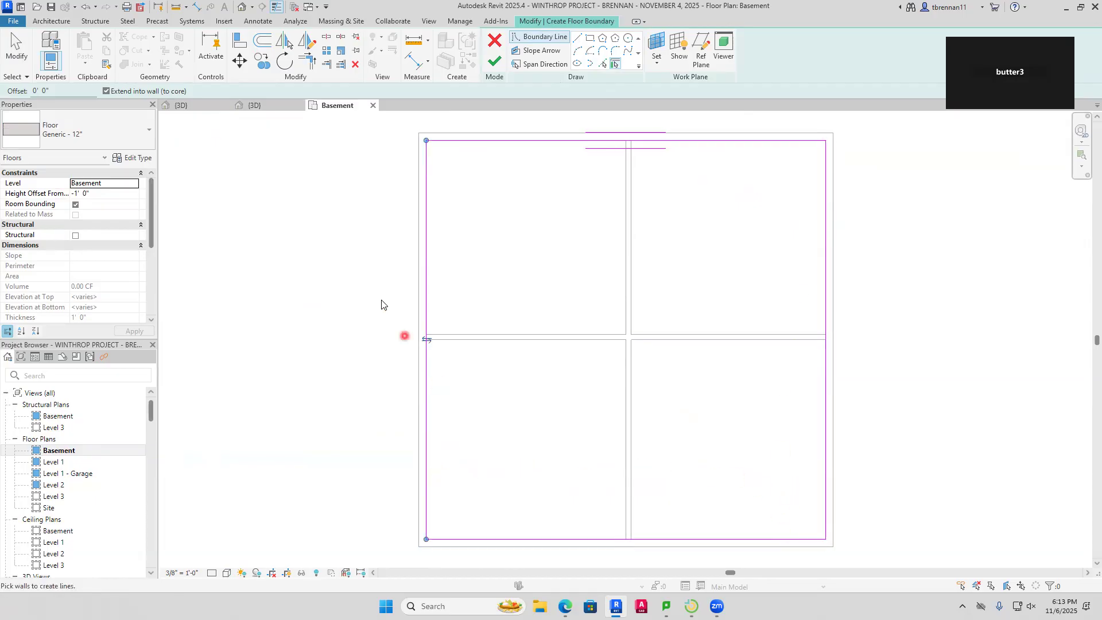
pyautogui.click(494, 61)
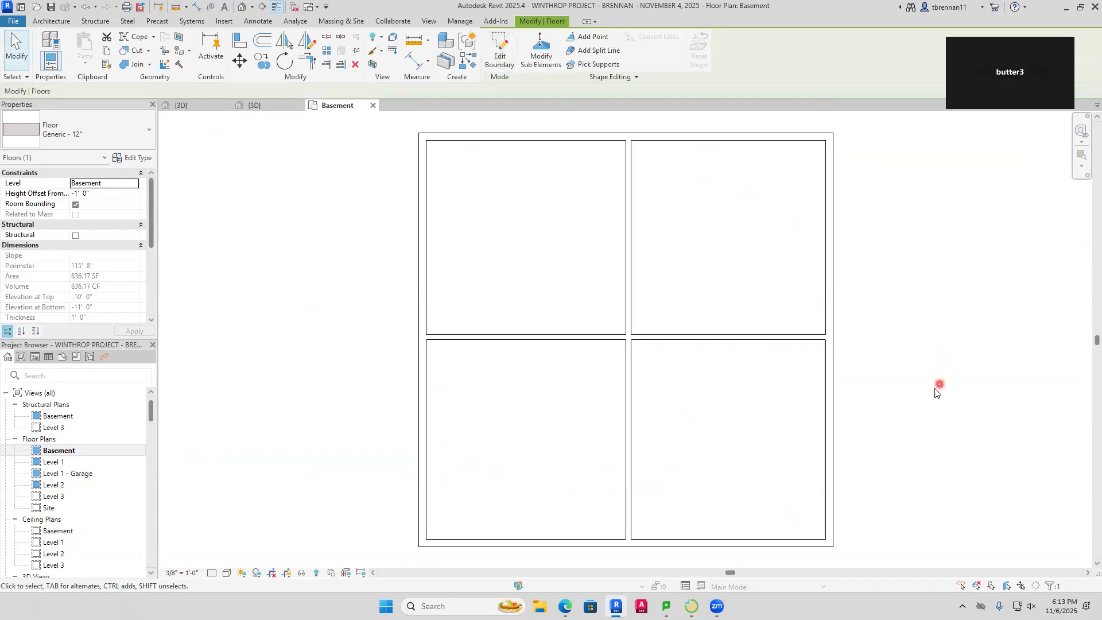
# In the 3D view, set the basement floor's height offset from its level to 0 and check the slab from several sides
pyautogui.click(248, 10)
pyautogui.keyDown('shift'); pyautogui.moveTo(842, 430); pyautogui.dragTo(745, 500, button='middle'); pyautogui.keyUp('shift')
pyautogui.click(753, 459)
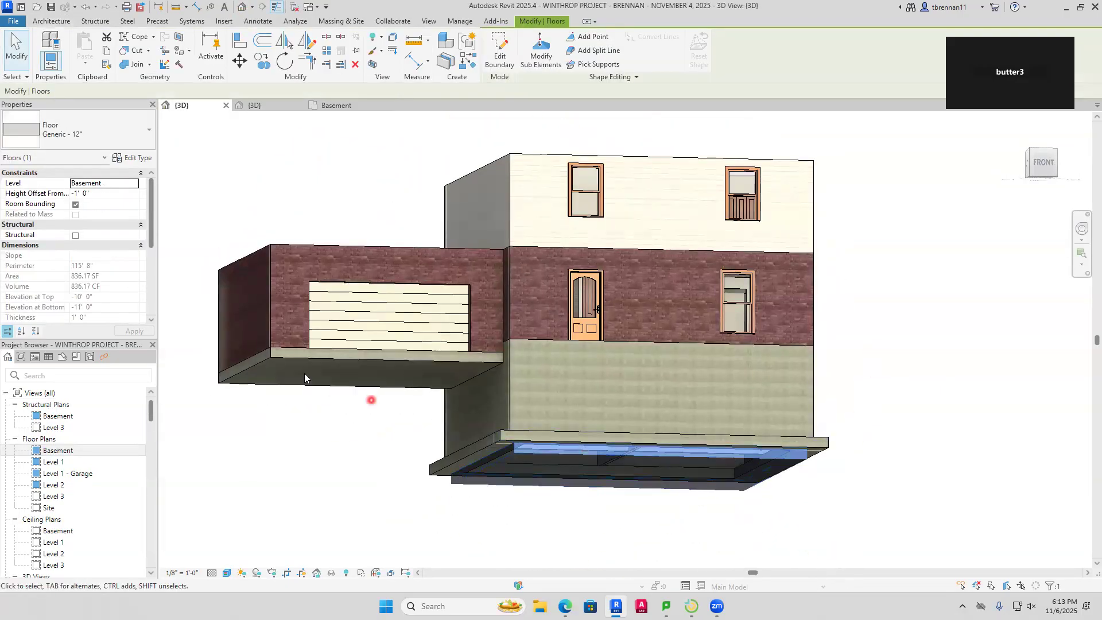
pyautogui.click(109, 194)
pyautogui.write('0')
pyautogui.click(997, 364)
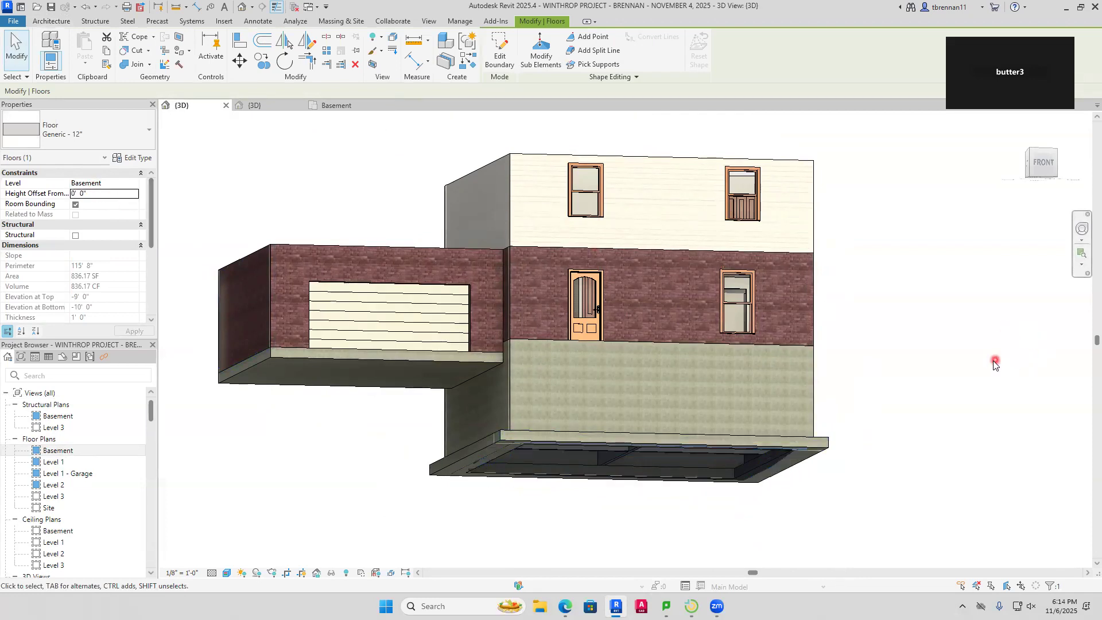
pyautogui.keyDown('shift'); pyautogui.moveTo(791, 500); pyautogui.dragTo(591, 357, button='middle'); pyautogui.keyUp('shift')
pyautogui.keyDown('shift'); pyautogui.moveTo(629, 397); pyautogui.dragTo(762, 494, button='middle'); pyautogui.keyUp('shift')
pyautogui.moveTo(930, 419); pyautogui.dragTo(931, 482, button='middle')
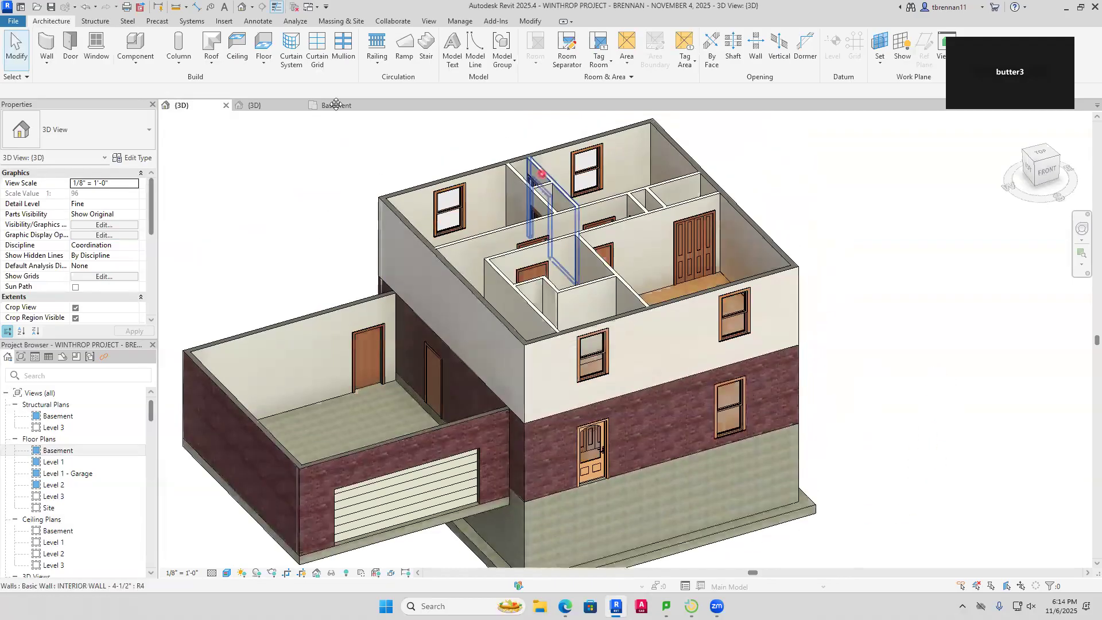
pyautogui.click(337, 106)
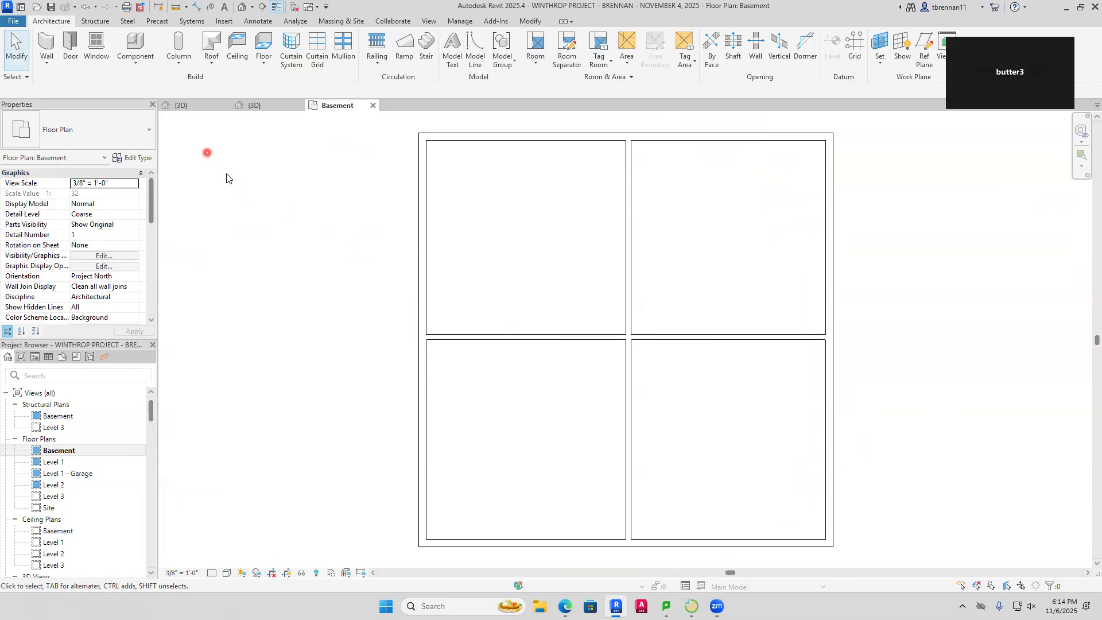
pyautogui.click(181, 106)
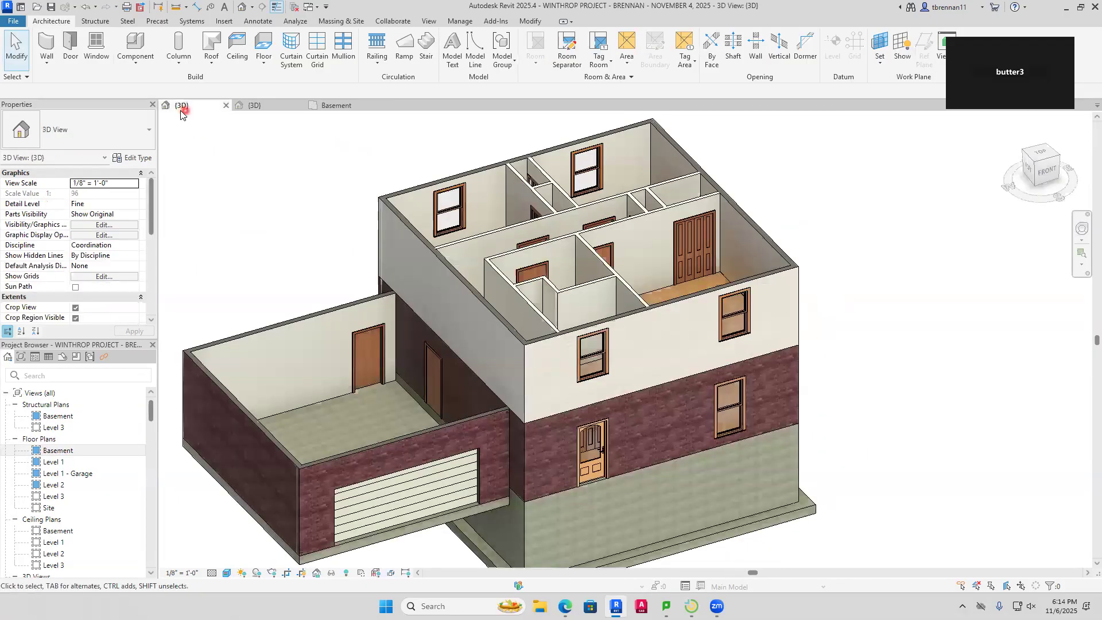
pyautogui.moveTo(850, 356); pyautogui.dragTo(901, 387, button='middle')
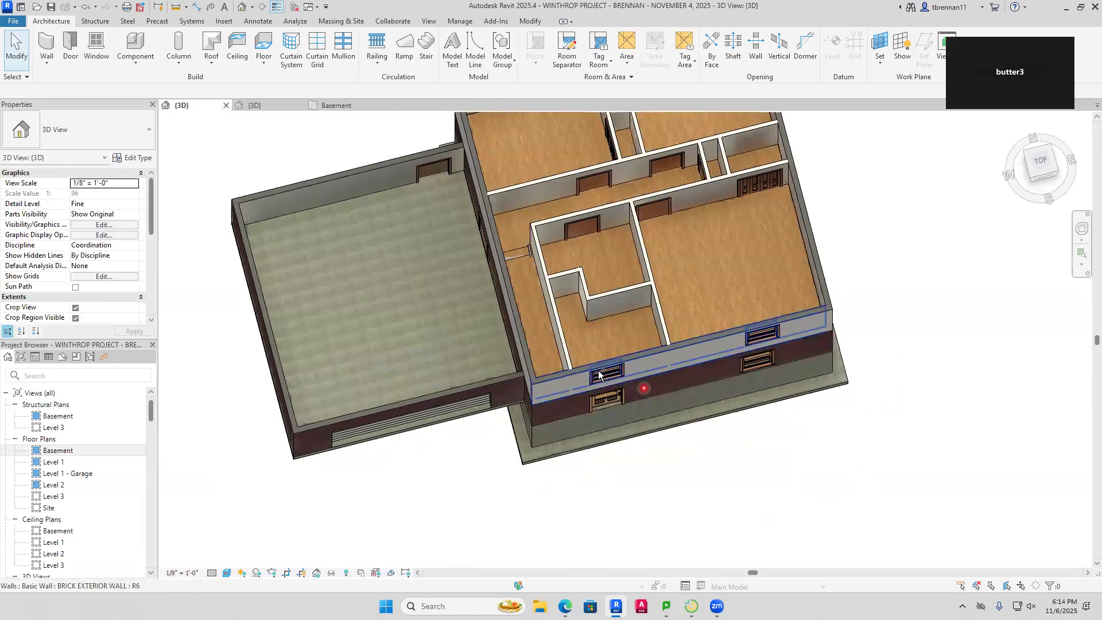
pyautogui.keyDown('shift'); pyautogui.moveTo(918, 349); pyautogui.dragTo(938, 364, button='middle'); pyautogui.keyUp('shift')
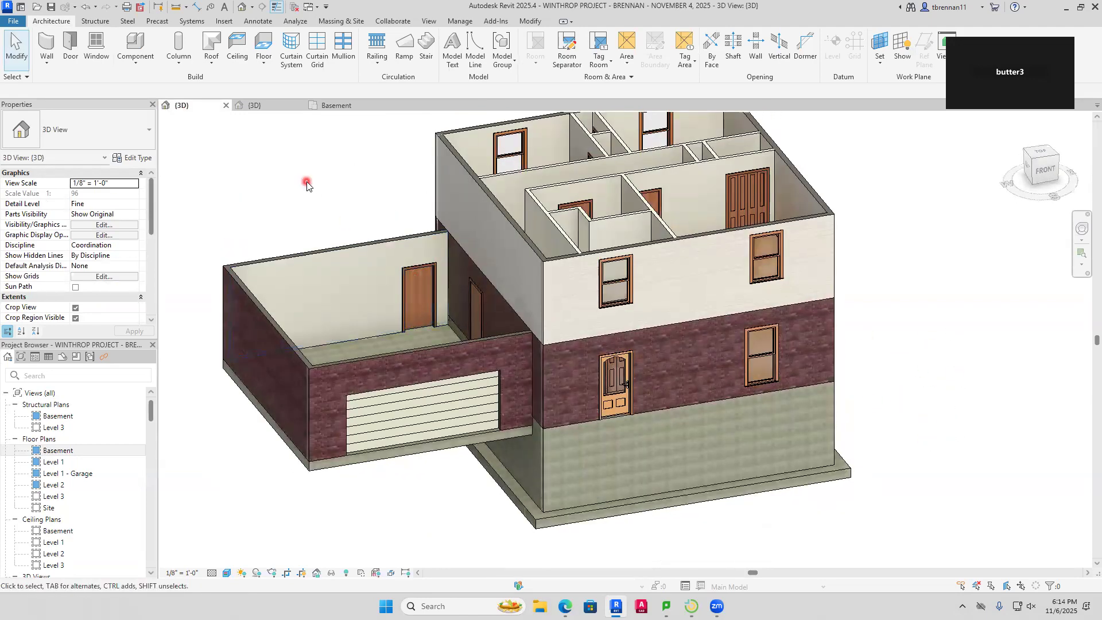
# Open the Level 1 floor plan and examine the area around the stairs and front entry
pyautogui.doubleClick(56, 462)
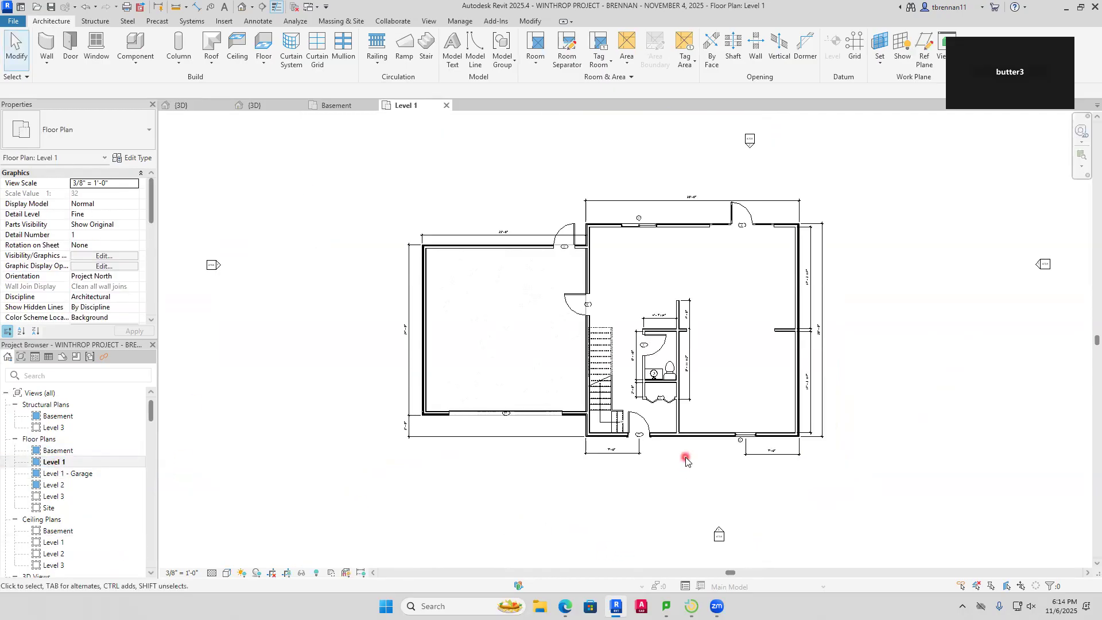
pyautogui.scroll(2, 684, 455)
pyautogui.moveTo(692, 460); pyautogui.dragTo(657, 545, button='middle')
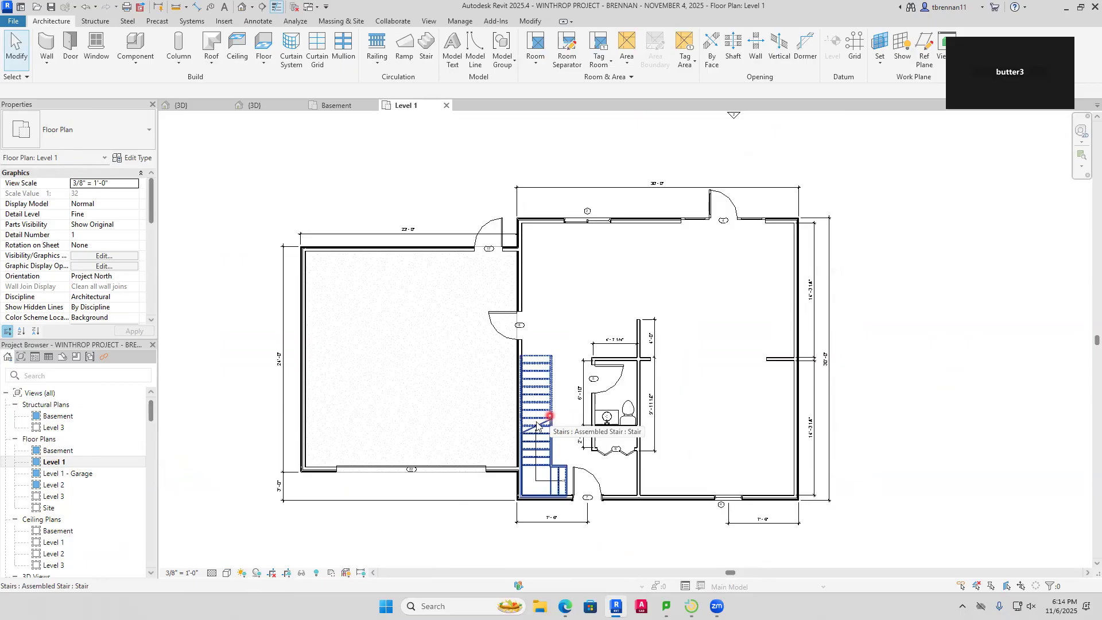
# Turn on Reveal Hidden Elements in the Level 1 floor plan to show the hidden section markers
pyautogui.click(316, 574)
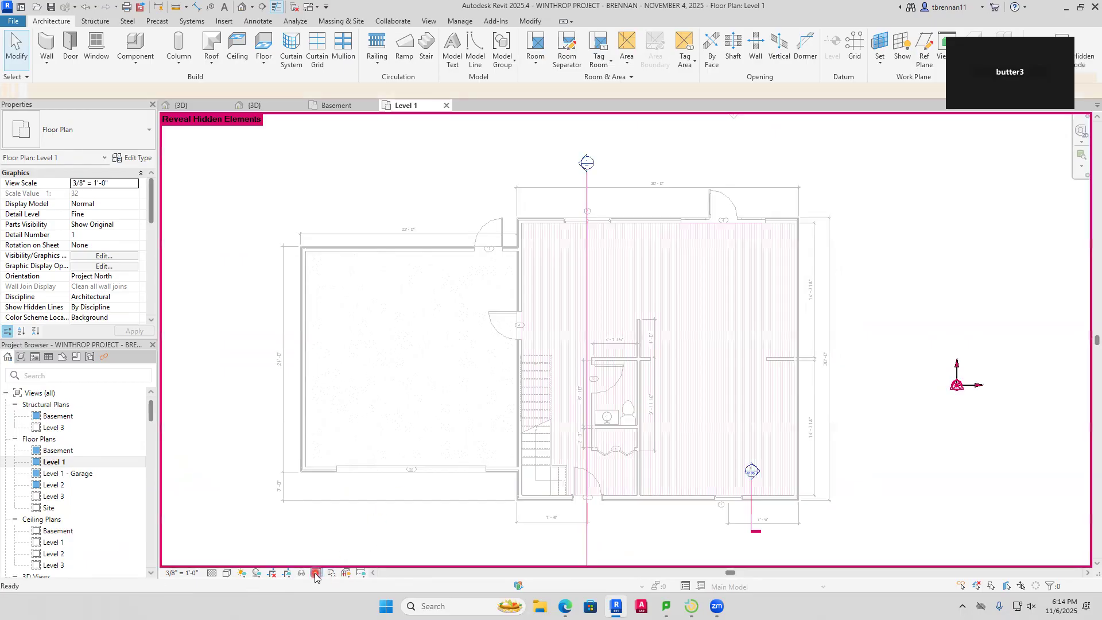
pyautogui.scroll(-3, 433, 388)
pyautogui.scroll(-3, 437, 392)
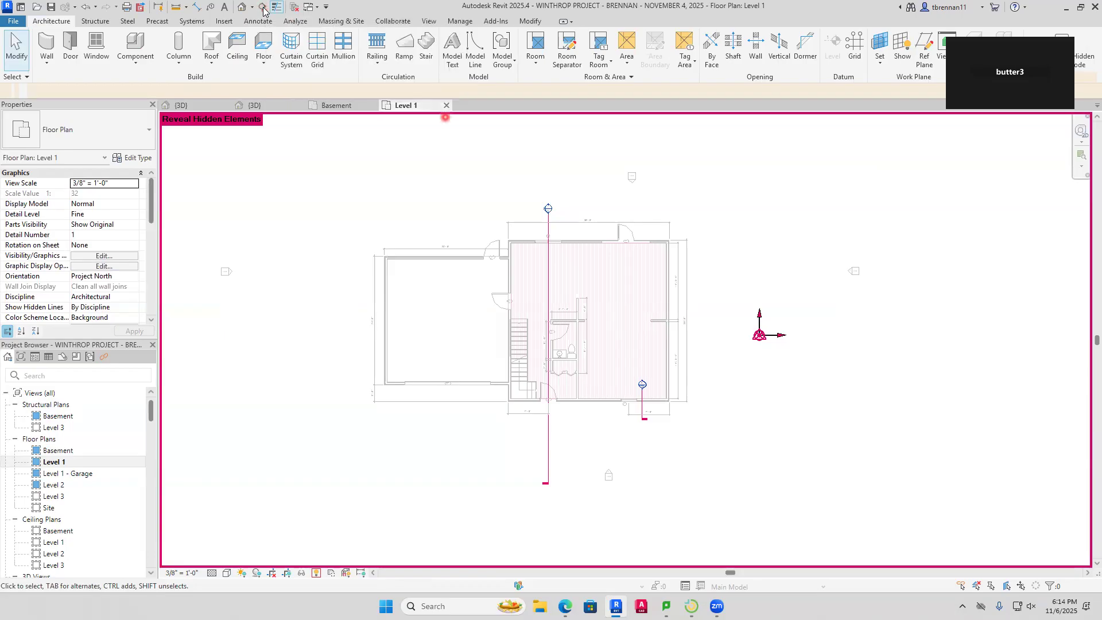
pyautogui.click(549, 232)
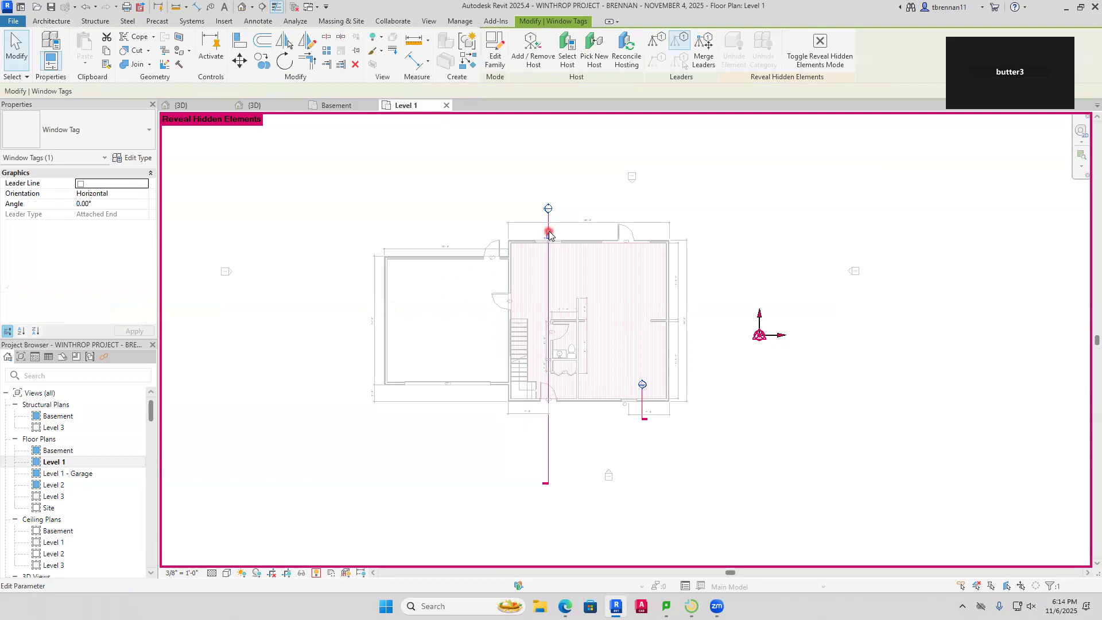
pyautogui.rightClick(549, 233)
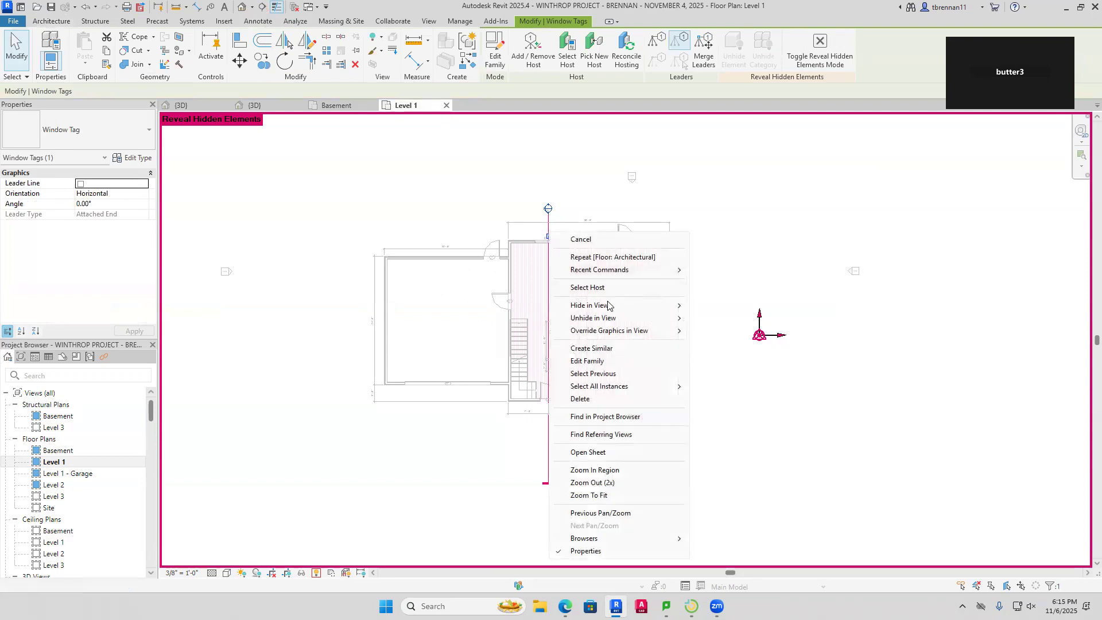
pyautogui.moveTo(609, 316)
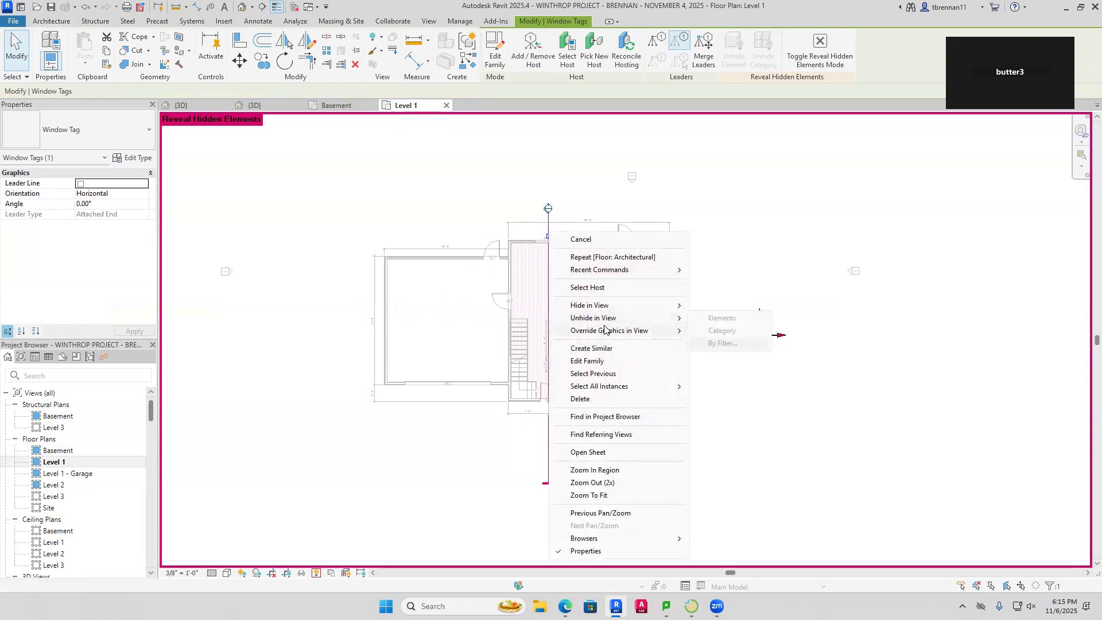
pyautogui.press('Escape')
pyautogui.press('Escape')
pyautogui.press('Escape')
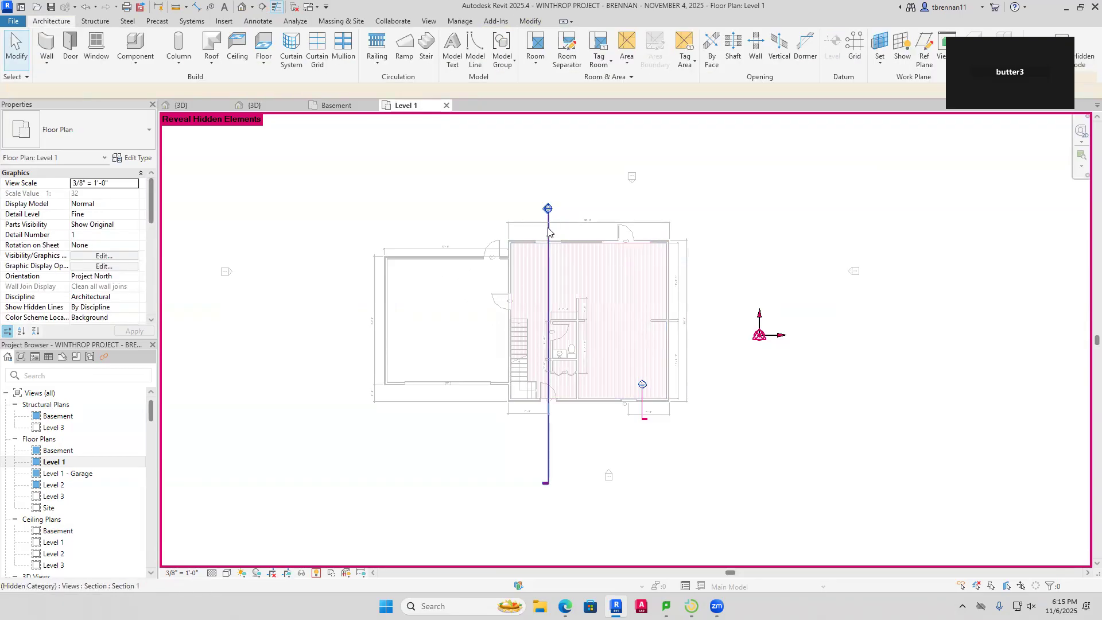
# Unhide the sections category using the long section line through the house, and exit Reveal Hidden Elements mode
pyautogui.click(546, 218)
pyautogui.rightClick(548, 230)
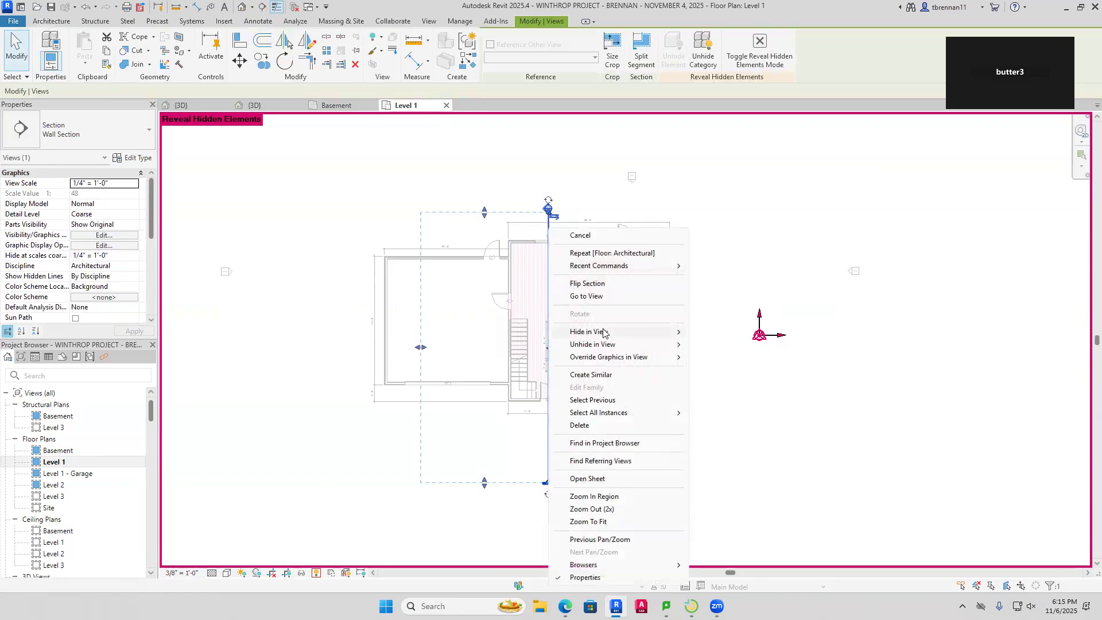
pyautogui.moveTo(606, 345)
pyautogui.click(721, 357)
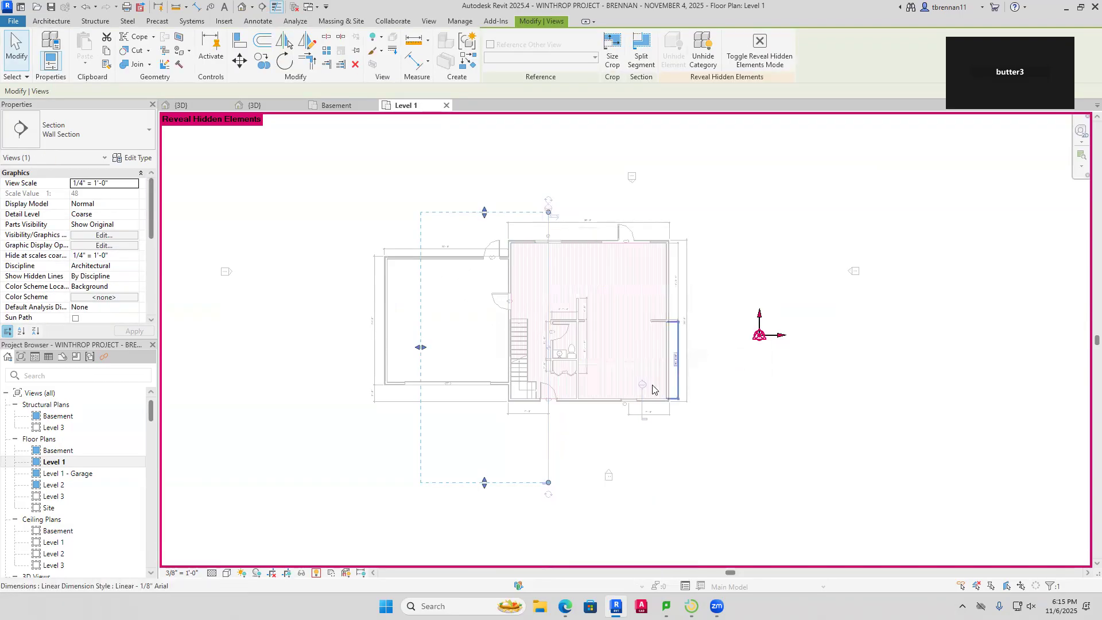
pyautogui.press('Escape')
pyautogui.click(316, 573)
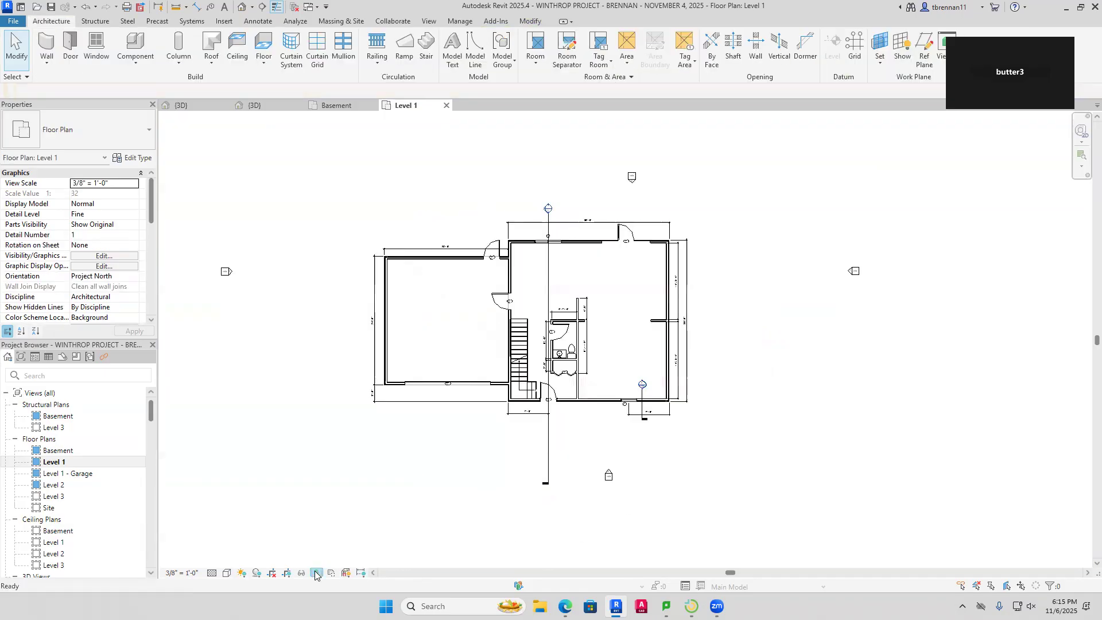
# Open Section 1 from its marker and connect the existing stair to the Basement level as a multistory stair
pyautogui.doubleClick(547, 210)
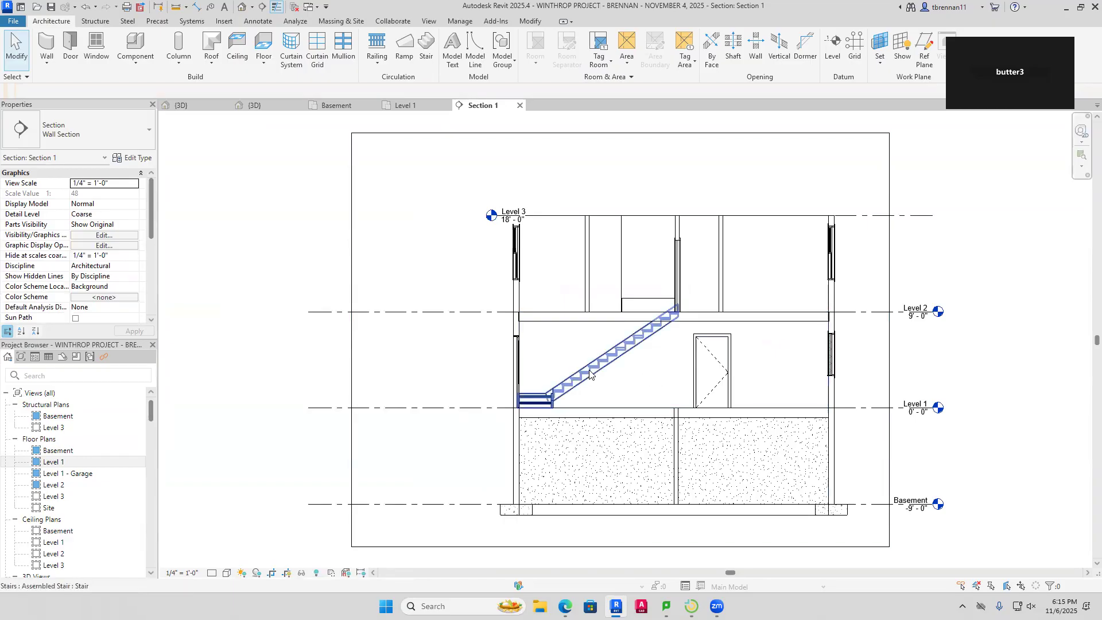
pyautogui.scroll(1, 628, 387)
pyautogui.moveTo(636, 396); pyautogui.dragTo(582, 340, button='middle')
pyautogui.click(557, 300)
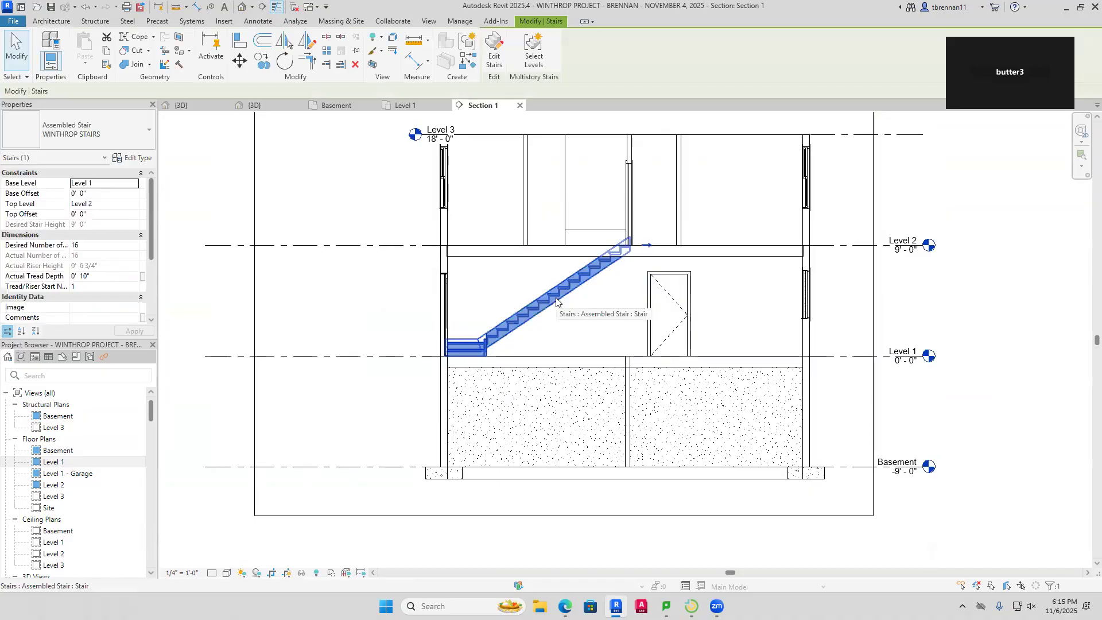
pyautogui.click(534, 57)
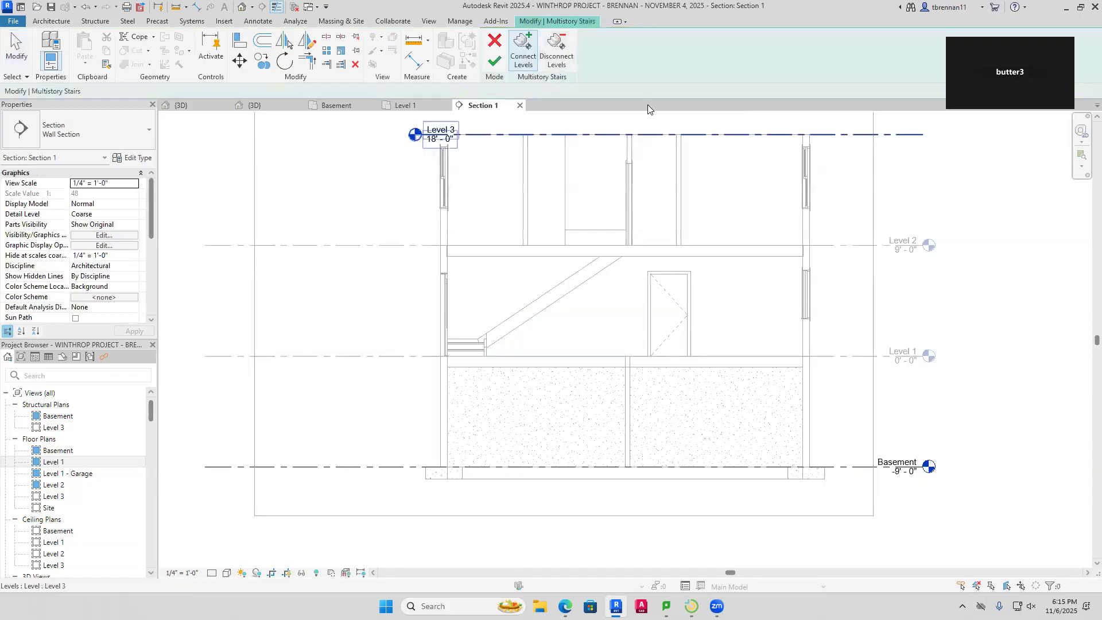
pyautogui.click(854, 468)
pyautogui.click(497, 62)
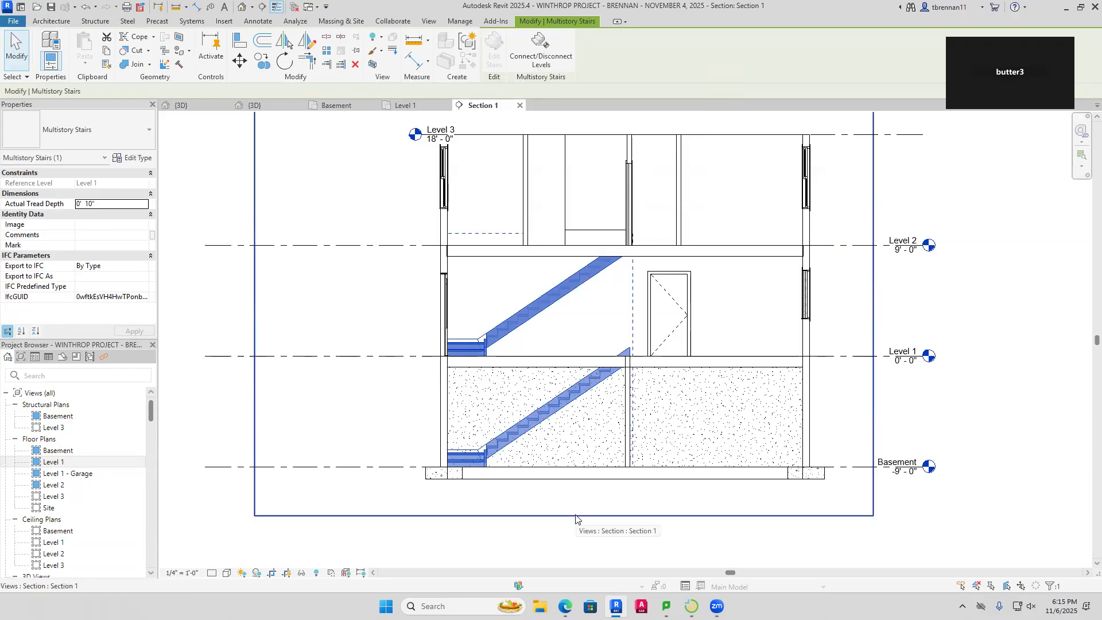
pyautogui.press('Escape')
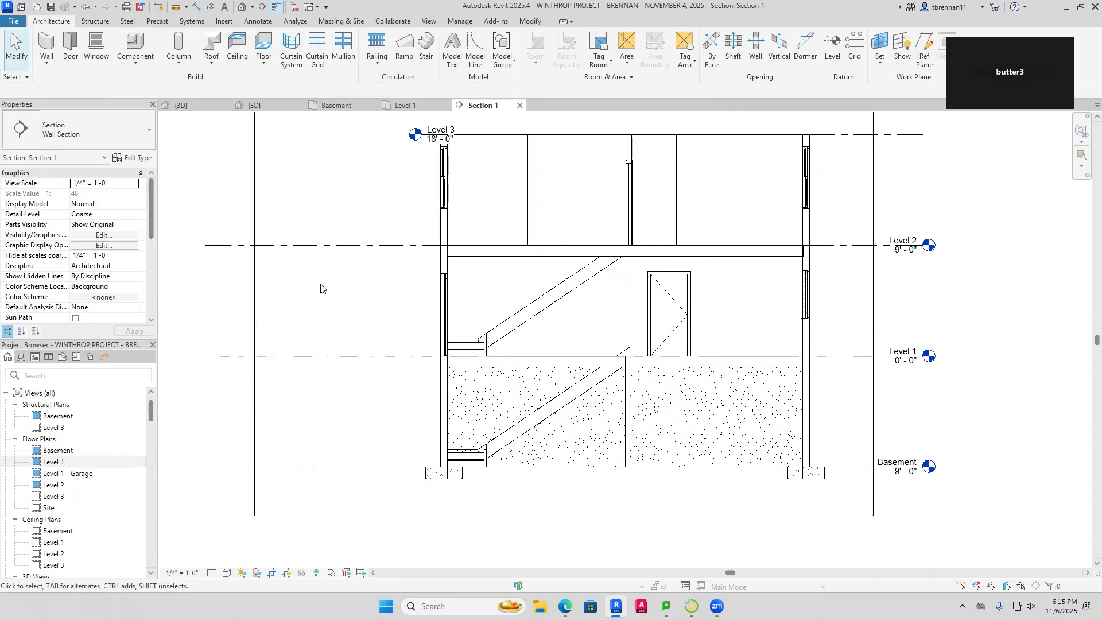
# Examine both stair flights in Section 1, switching the visual style to Wireframe and back to Hidden Line
pyautogui.moveTo(321, 289); pyautogui.dragTo(374, 286, button='middle')
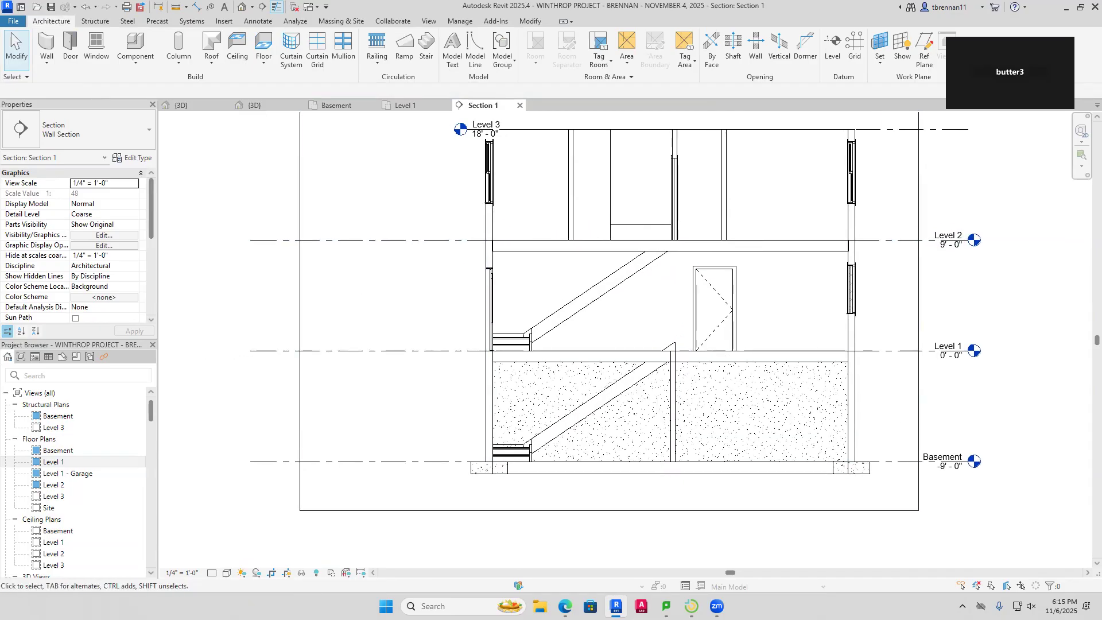
pyautogui.moveTo(706, 554); pyautogui.dragTo(622, 563, button='middle')
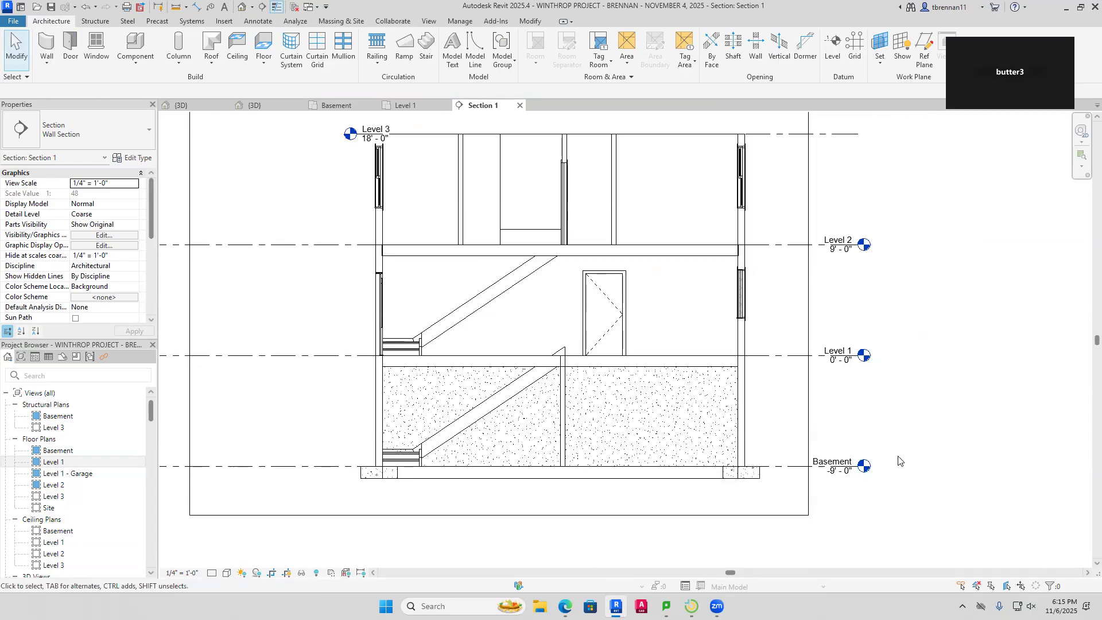
pyautogui.moveTo(914, 412); pyautogui.dragTo(916, 431, button='middle')
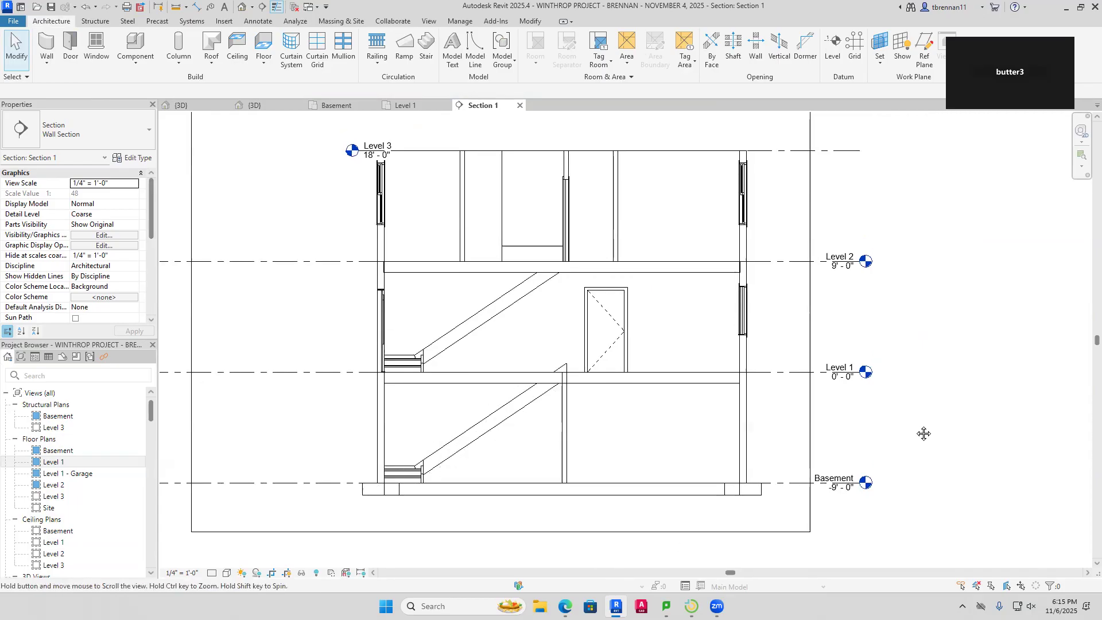
pyautogui.click(515, 293)
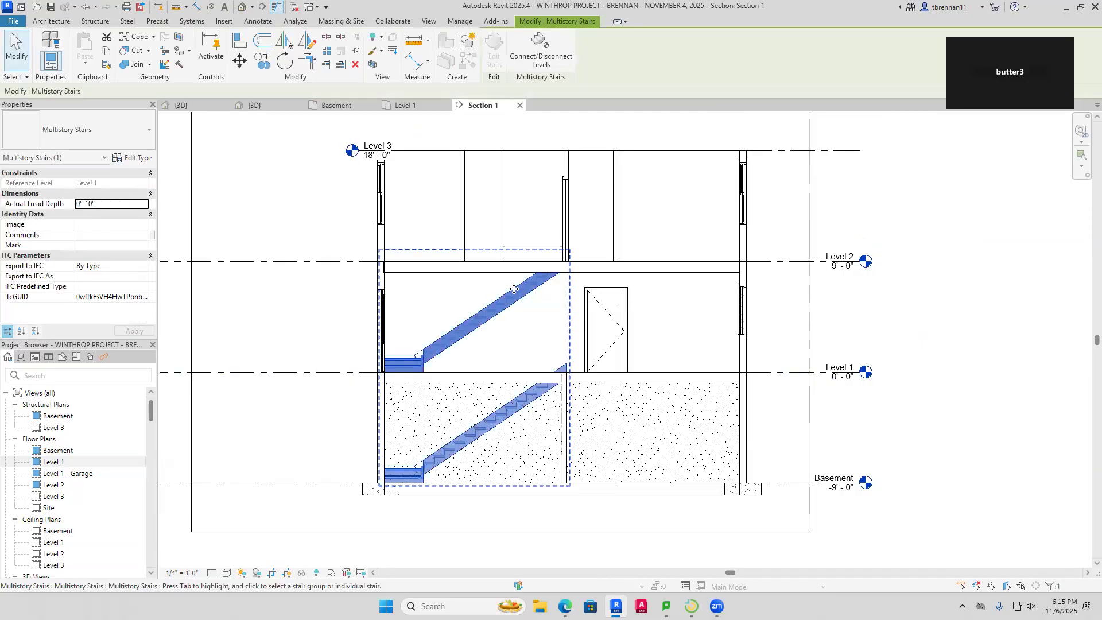
pyautogui.press('Escape')
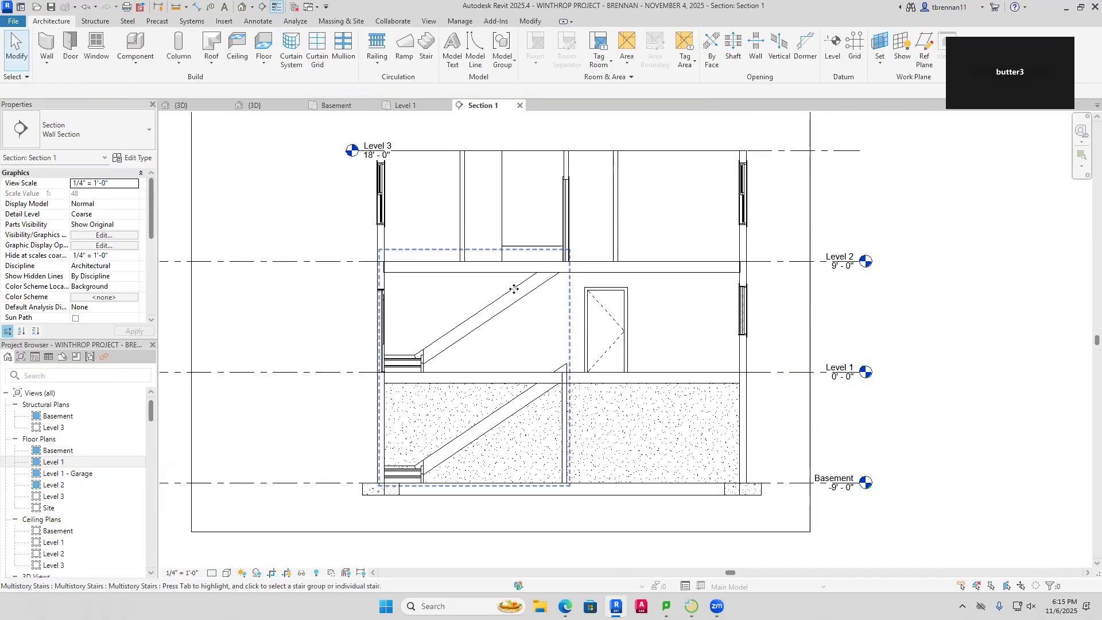
pyautogui.click(228, 573)
pyautogui.click(243, 505)
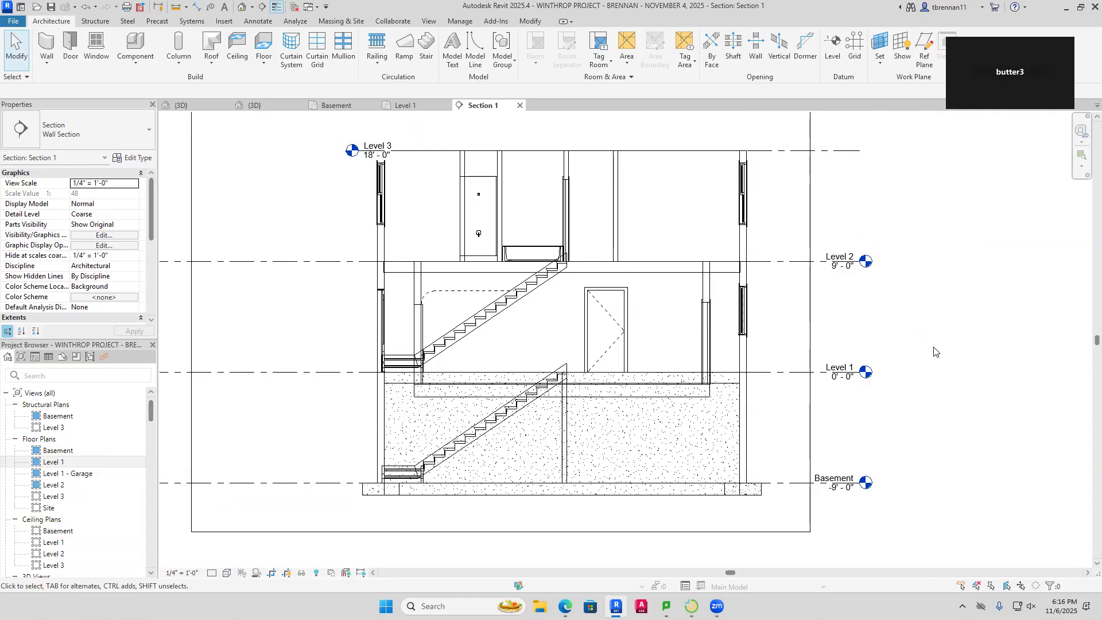
pyautogui.click(227, 574)
pyautogui.click(253, 517)
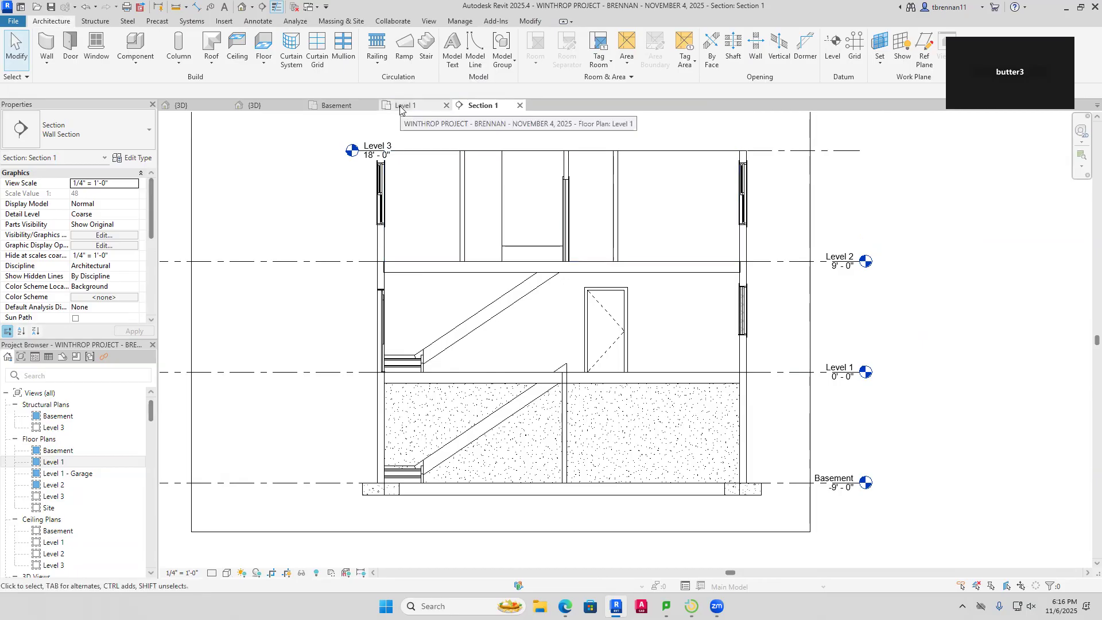
# Open the Level 2 floor plan and examine the stairwell beside the bathrooms
pyautogui.doubleClick(54, 486)
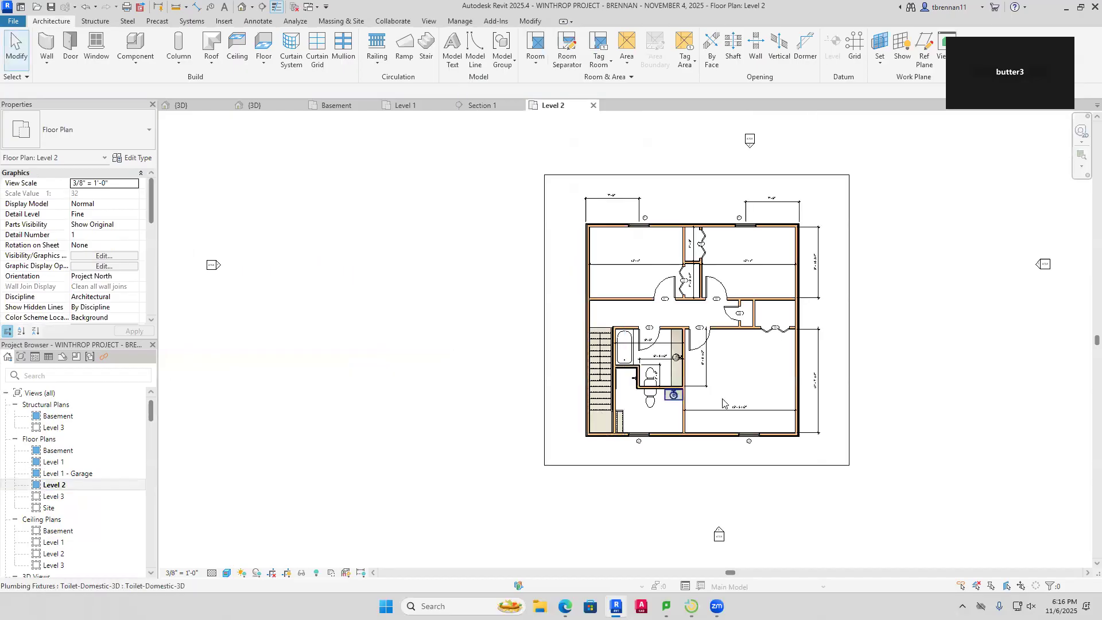
pyautogui.scroll(3, 729, 454)
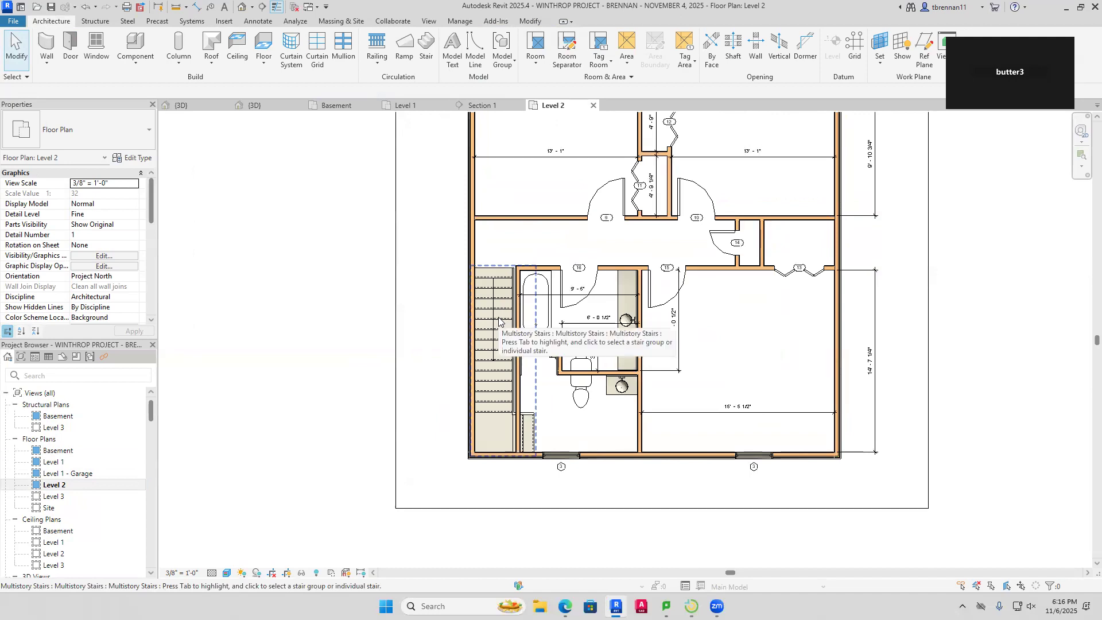
pyautogui.scroll(1, 499, 319)
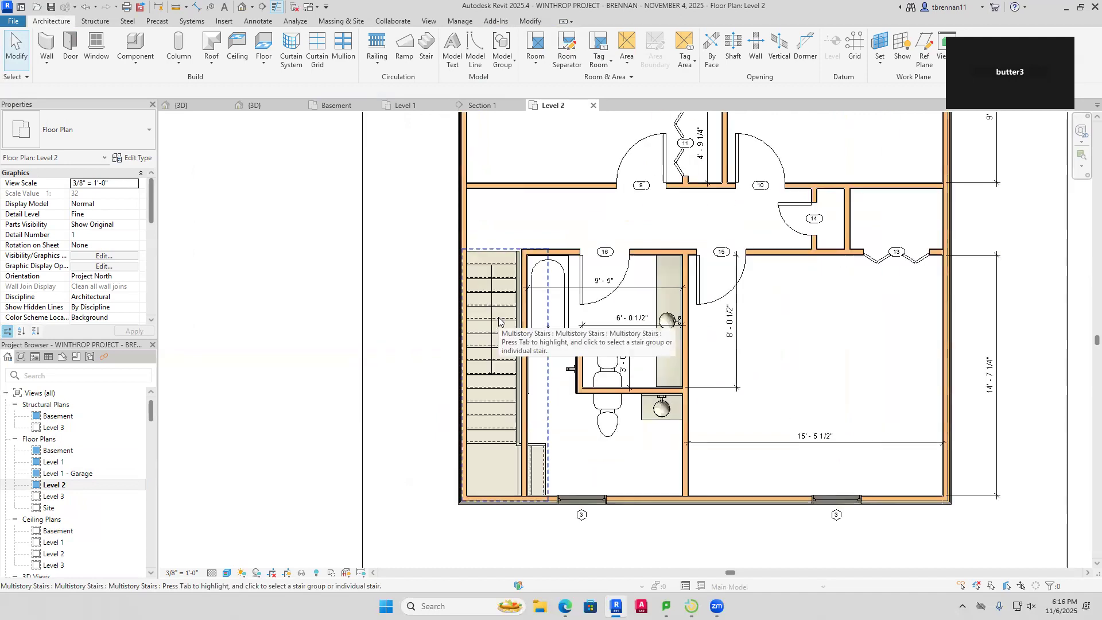
pyautogui.scroll(1, 423, 285)
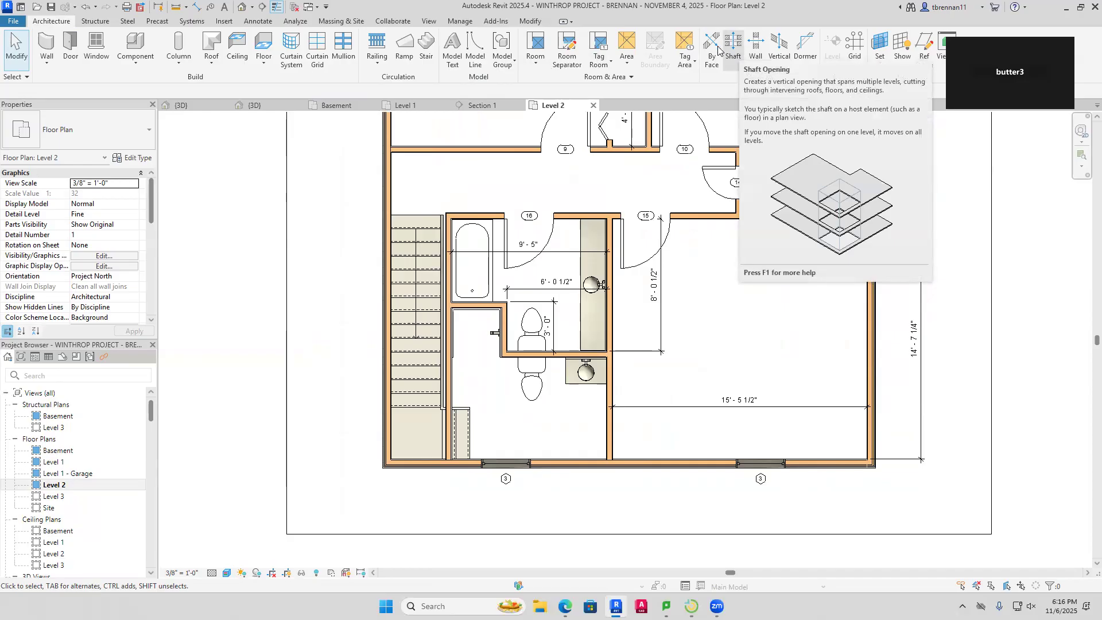
# In the Basement floor plan, start a shaft opening with base offset 0 and top constraint Up to level: Level 2
pyautogui.click(329, 107)
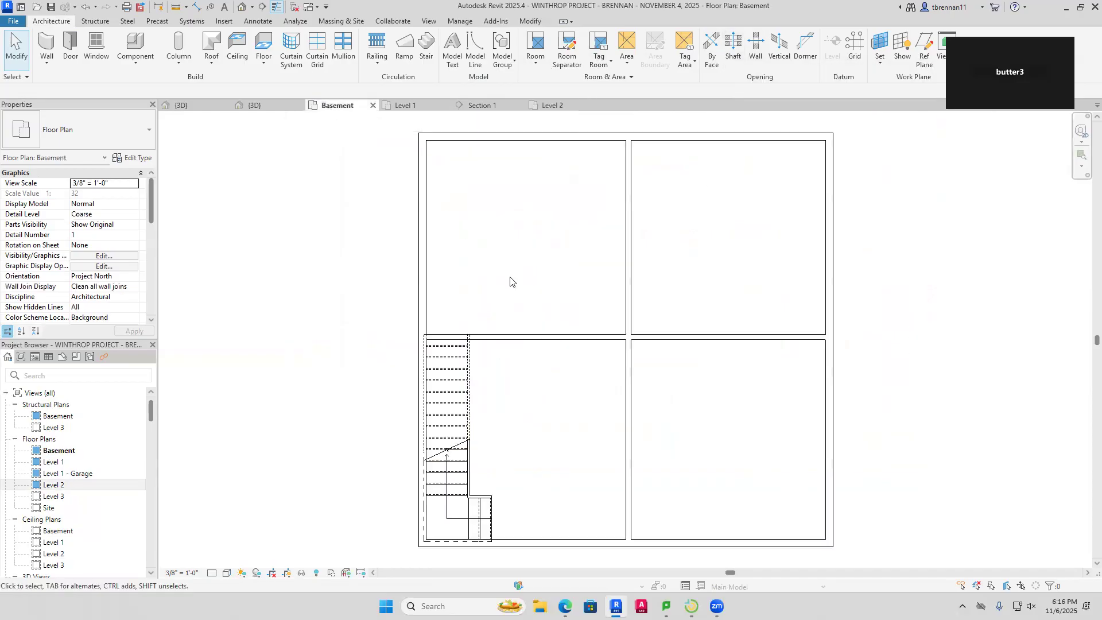
pyautogui.moveTo(509, 281); pyautogui.dragTo(521, 223, button='middle')
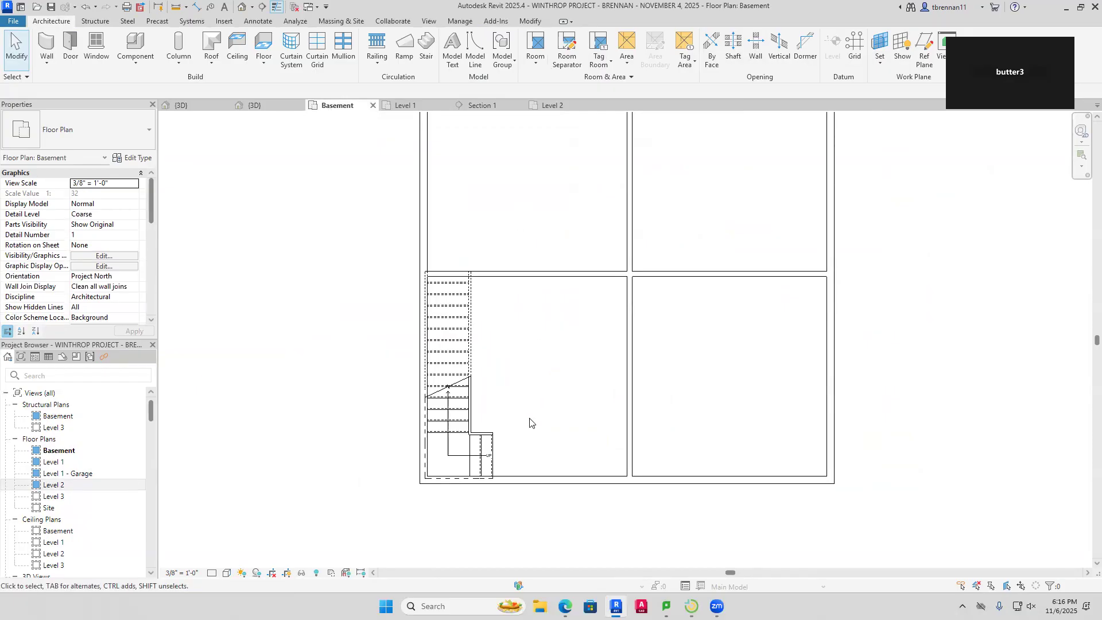
pyautogui.click(735, 45)
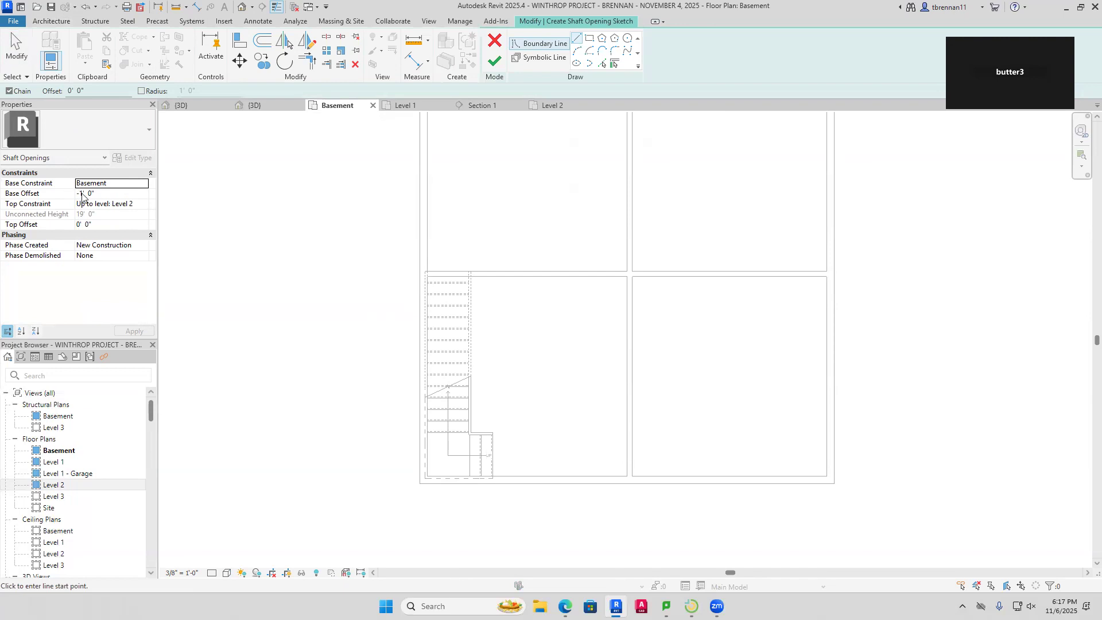
pyautogui.click(119, 194)
pyautogui.write('0')
pyautogui.click(139, 205)
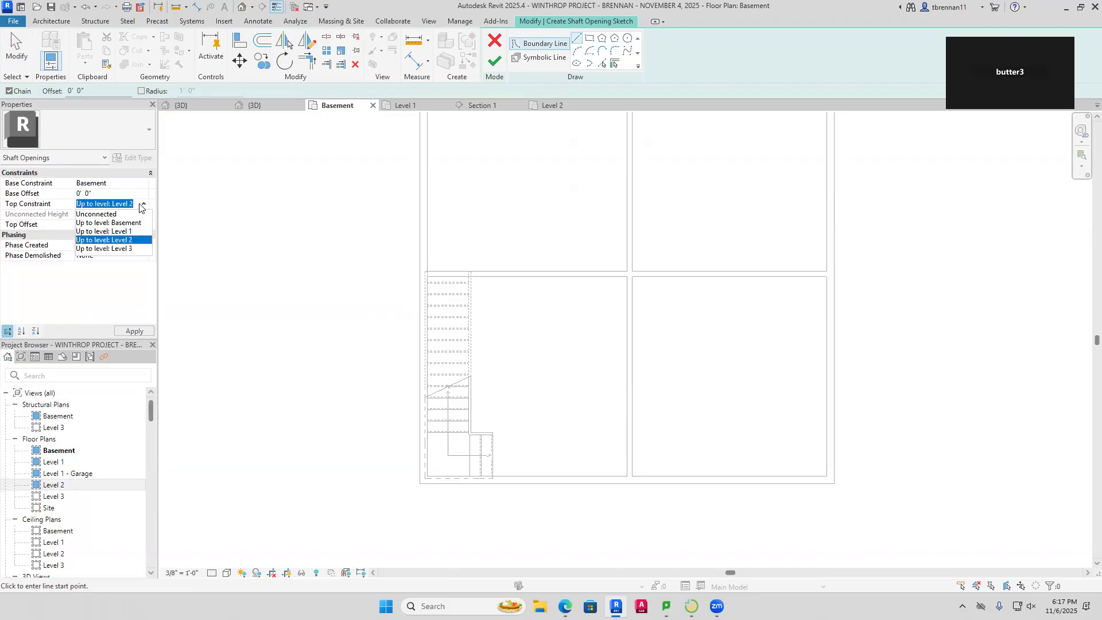
pyautogui.click(121, 241)
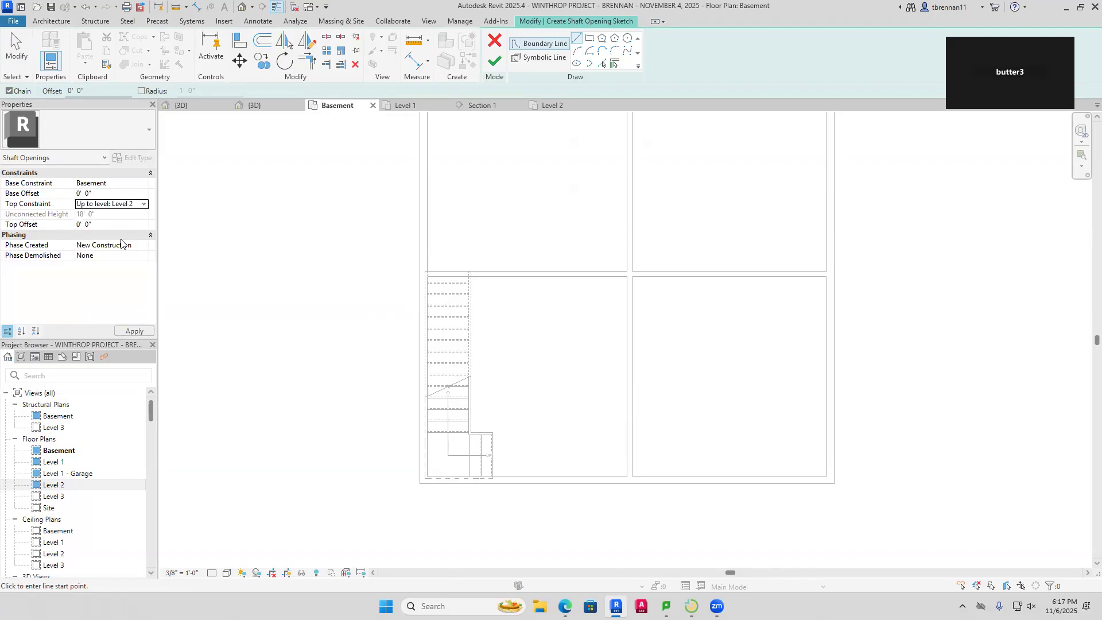
# Complete the shaft opening with a rectangle about 3'-2" wide over the straight stair run, and return to the Level 2 floor plan
pyautogui.click(592, 40)
pyautogui.scroll(3, 464, 291)
pyautogui.moveTo(512, 283); pyautogui.dragTo(525, 231, button='middle')
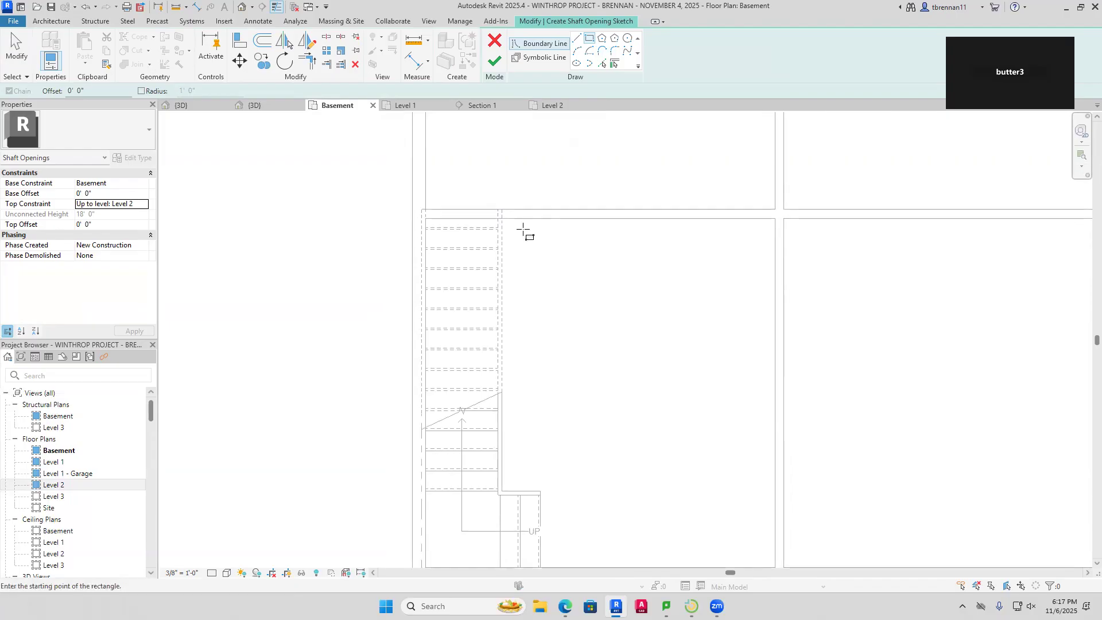
pyautogui.click(426, 210)
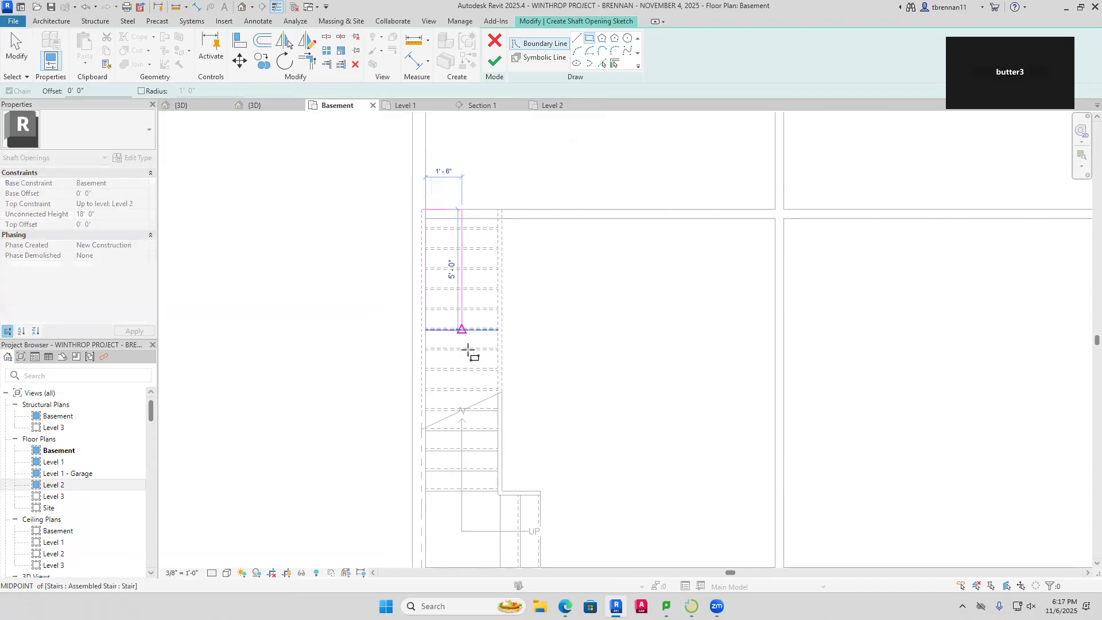
pyautogui.click(502, 491)
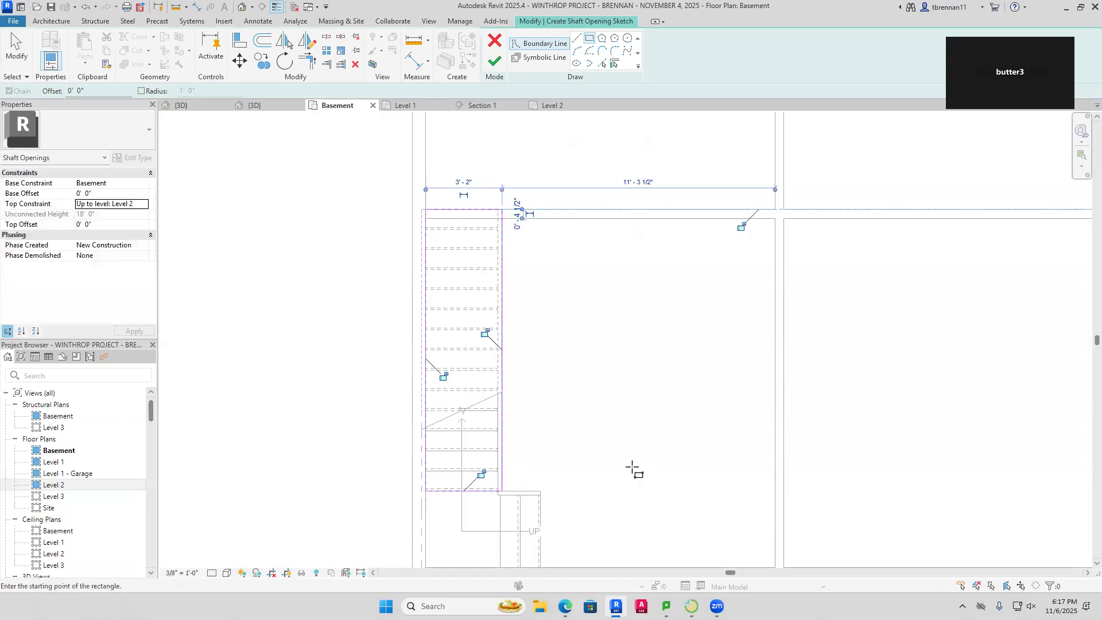
pyautogui.click(495, 61)
pyautogui.click(286, 293)
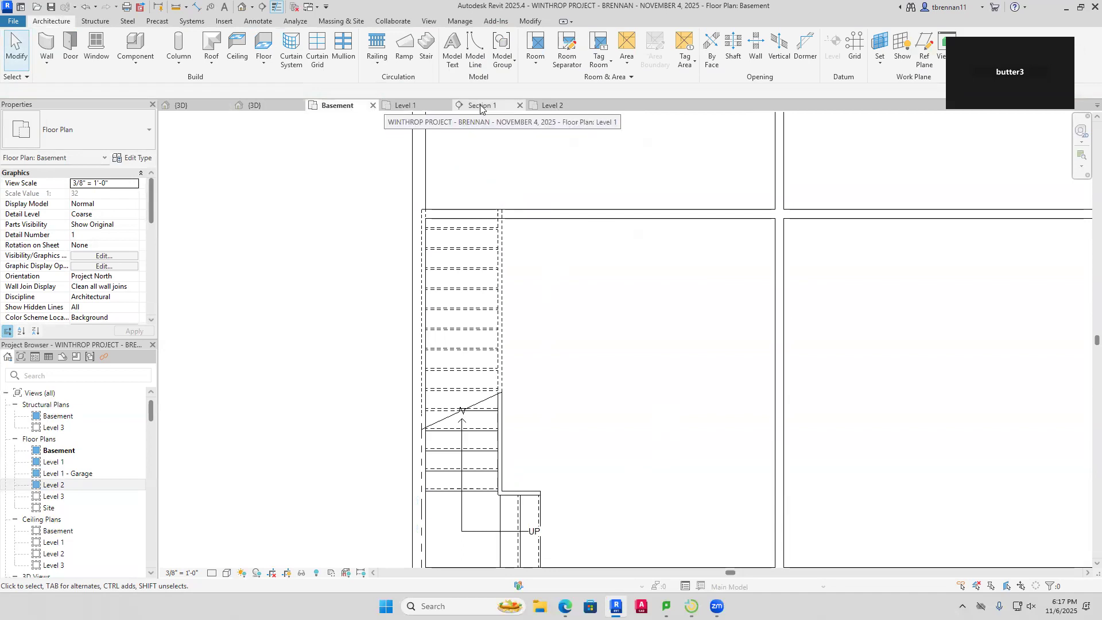
pyautogui.click(550, 105)
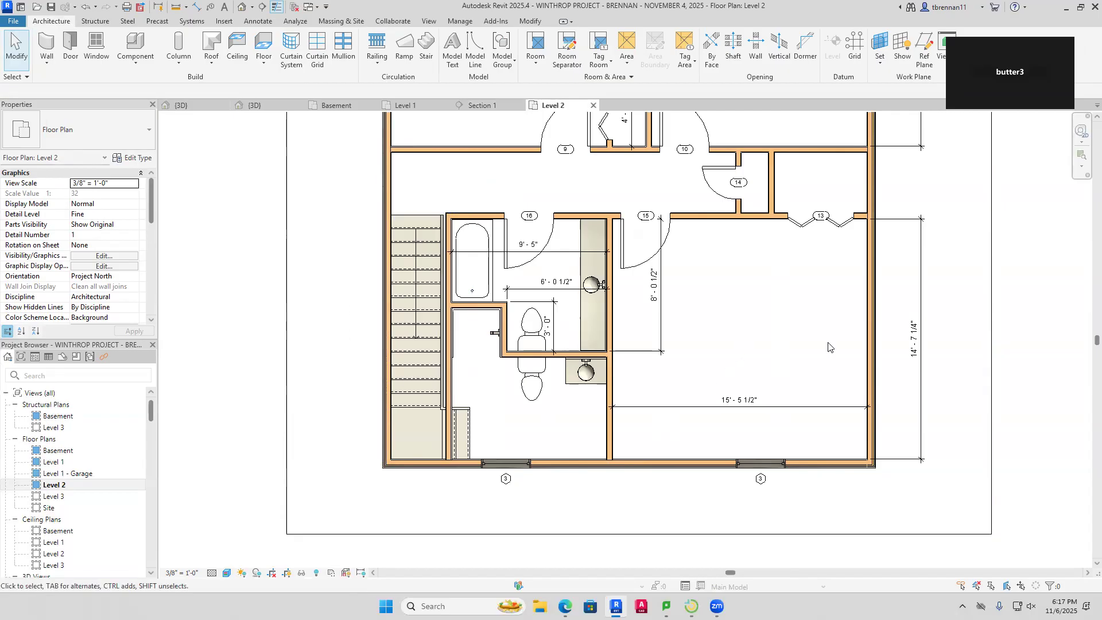
# Reveal hidden elements in the Level 2 floor plan and unhide the Floors category, then leave the reveal mode
pyautogui.click(316, 573)
pyautogui.click(706, 335)
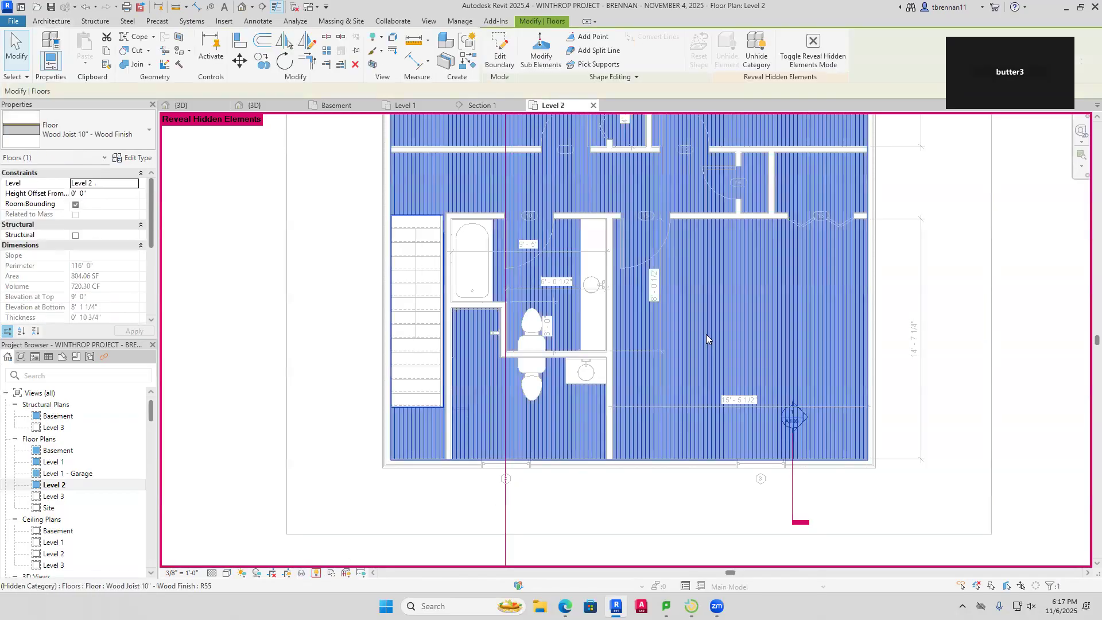
pyautogui.rightClick(706, 338)
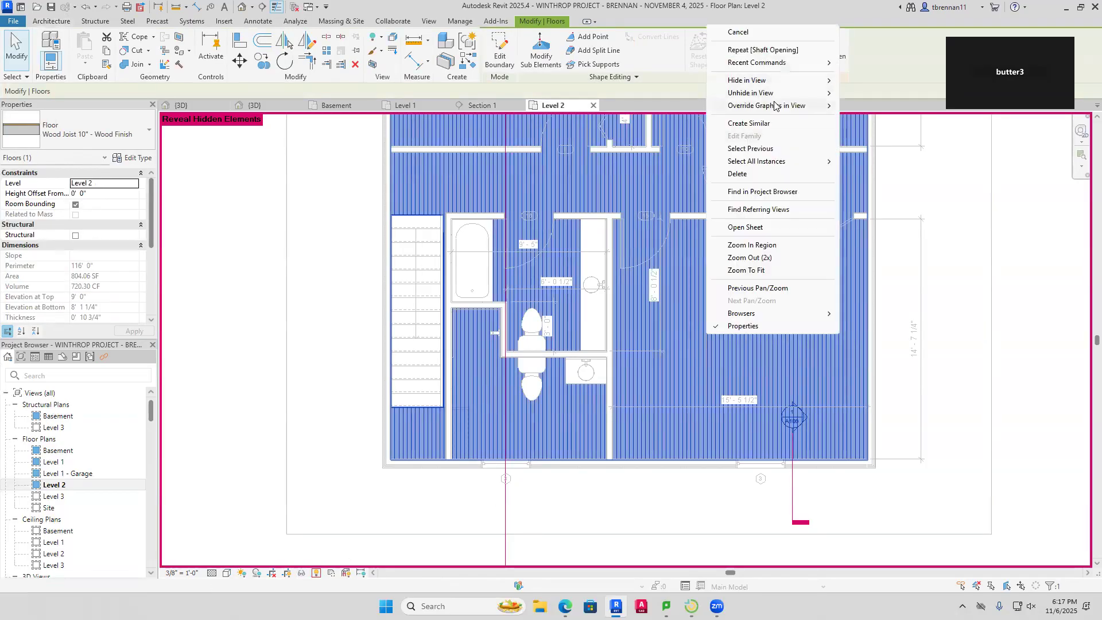
pyautogui.moveTo(782, 97)
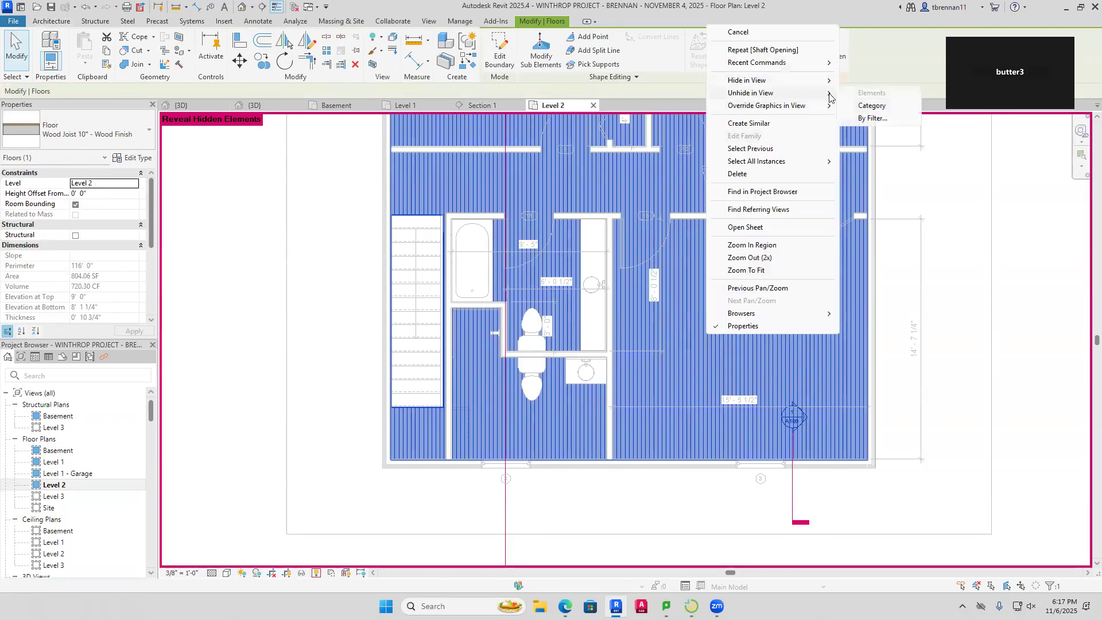
pyautogui.click(870, 106)
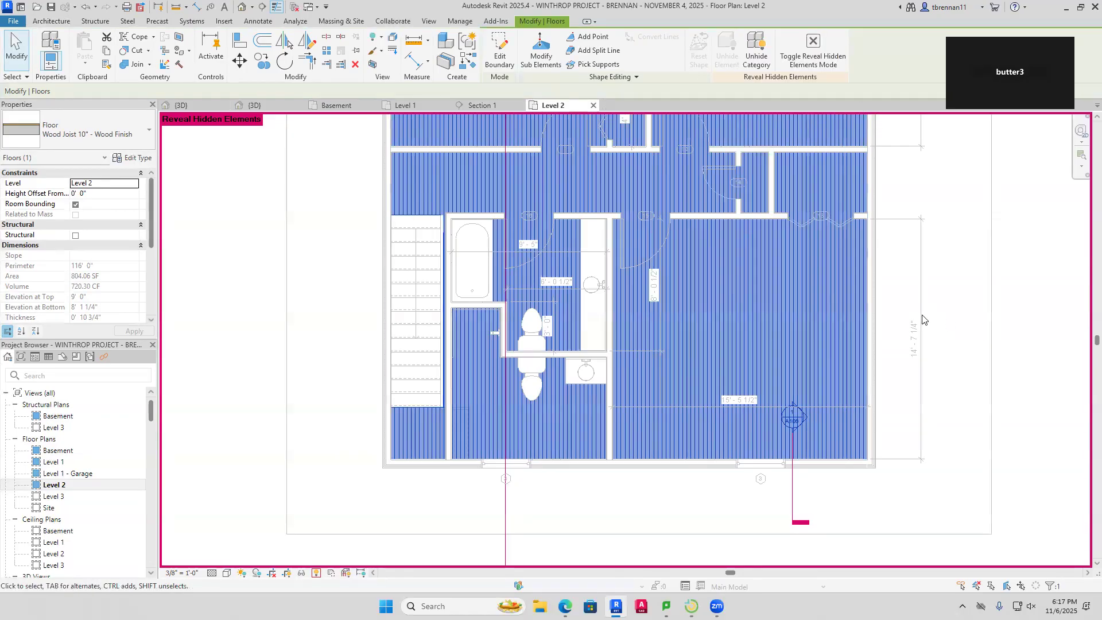
pyautogui.click(948, 320)
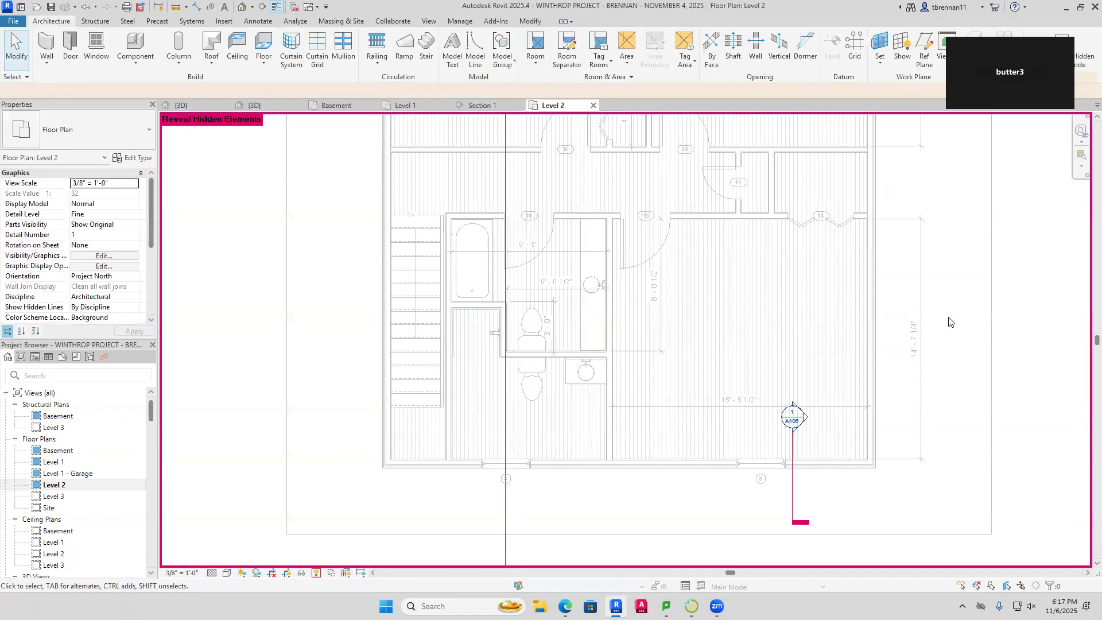
pyautogui.click(316, 573)
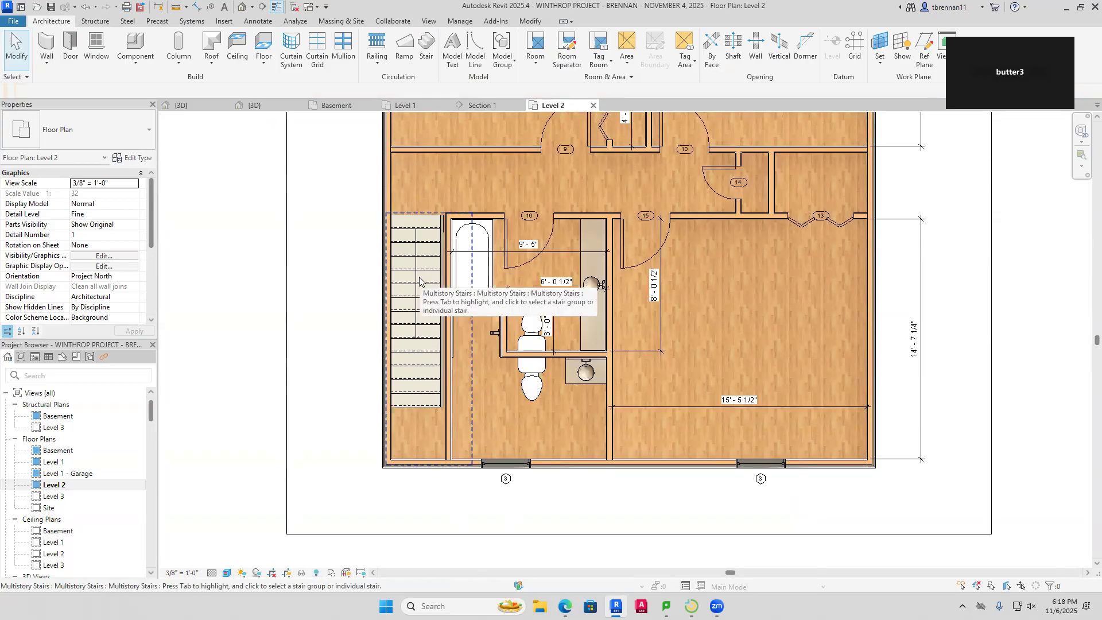
# In the Level 1 floor plan, reveal hidden elements and unhide the wood joist floor element, then leave the reveal mode
pyautogui.click(401, 106)
pyautogui.scroll(6, 574, 393)
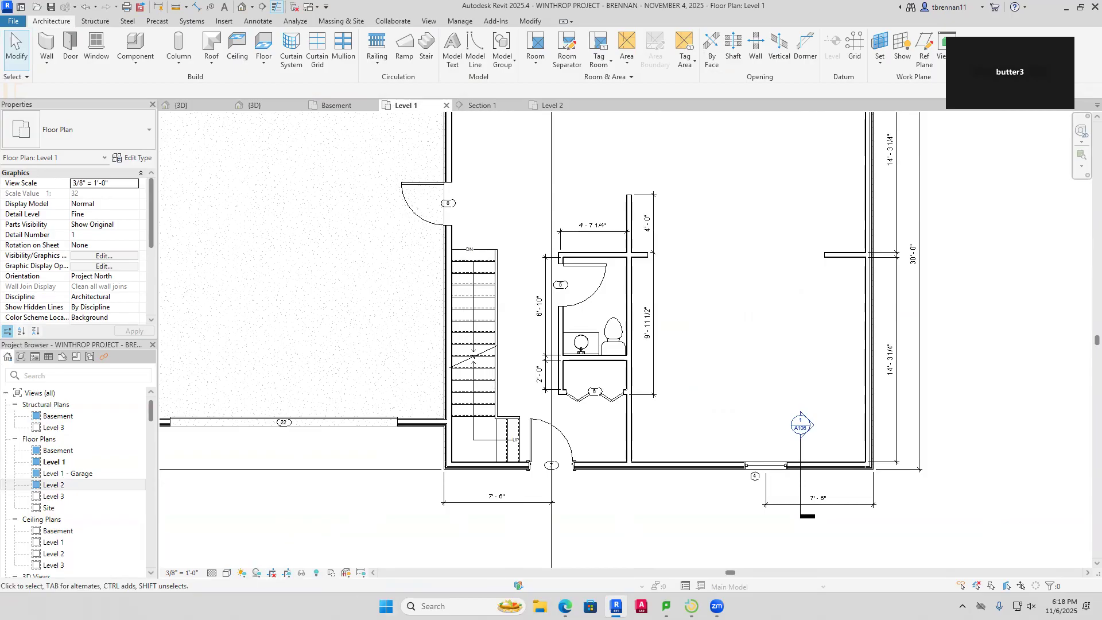
pyautogui.click(315, 574)
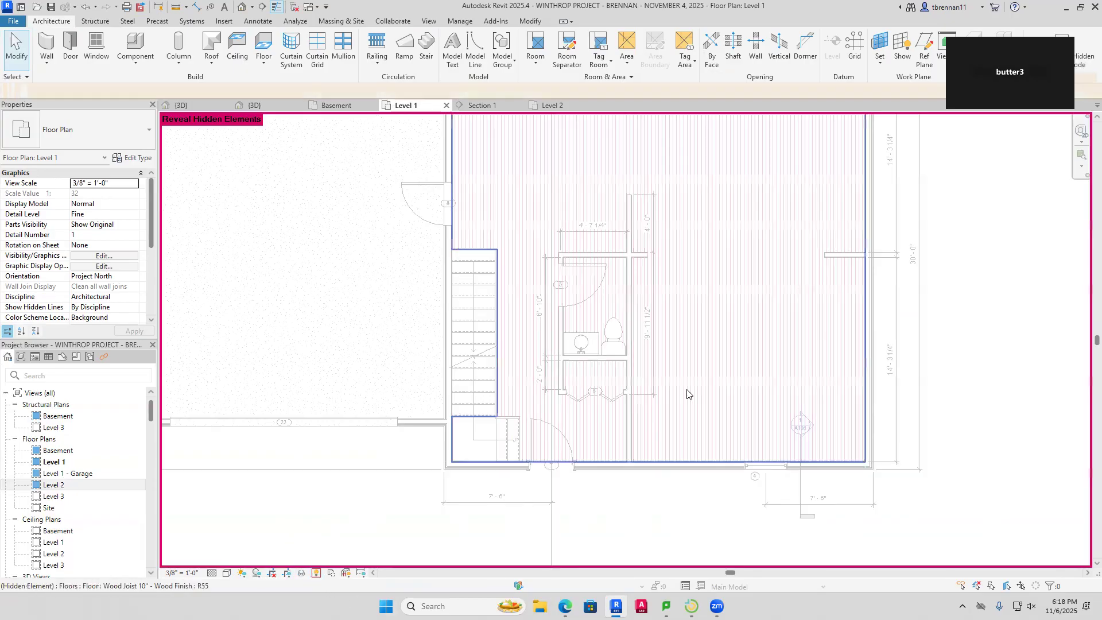
pyautogui.click(697, 366)
pyautogui.rightClick(696, 367)
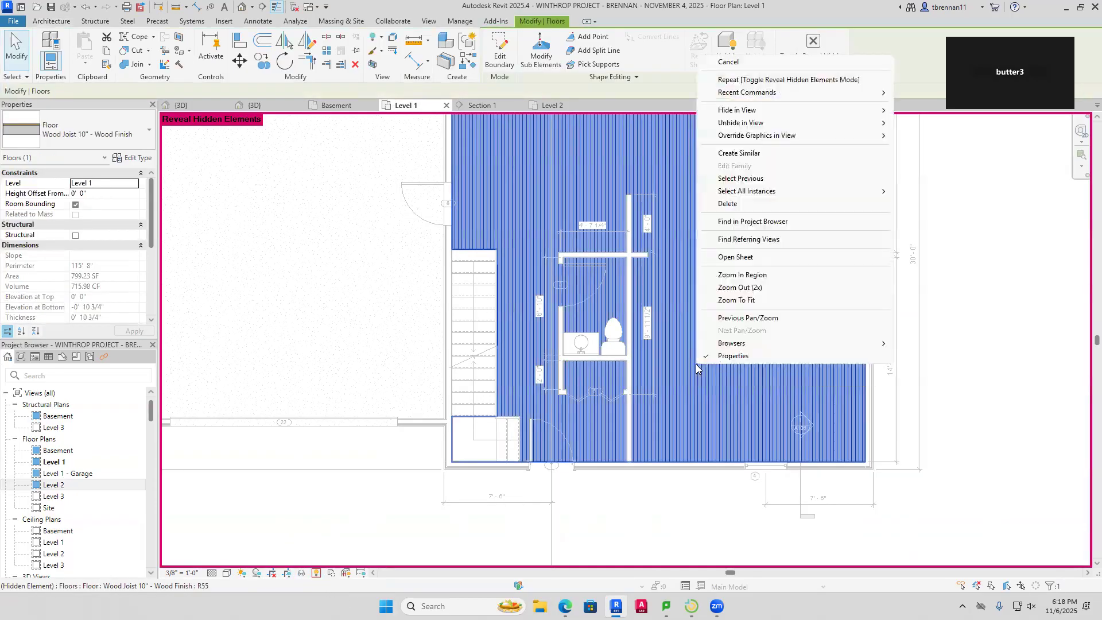
pyautogui.moveTo(887, 129)
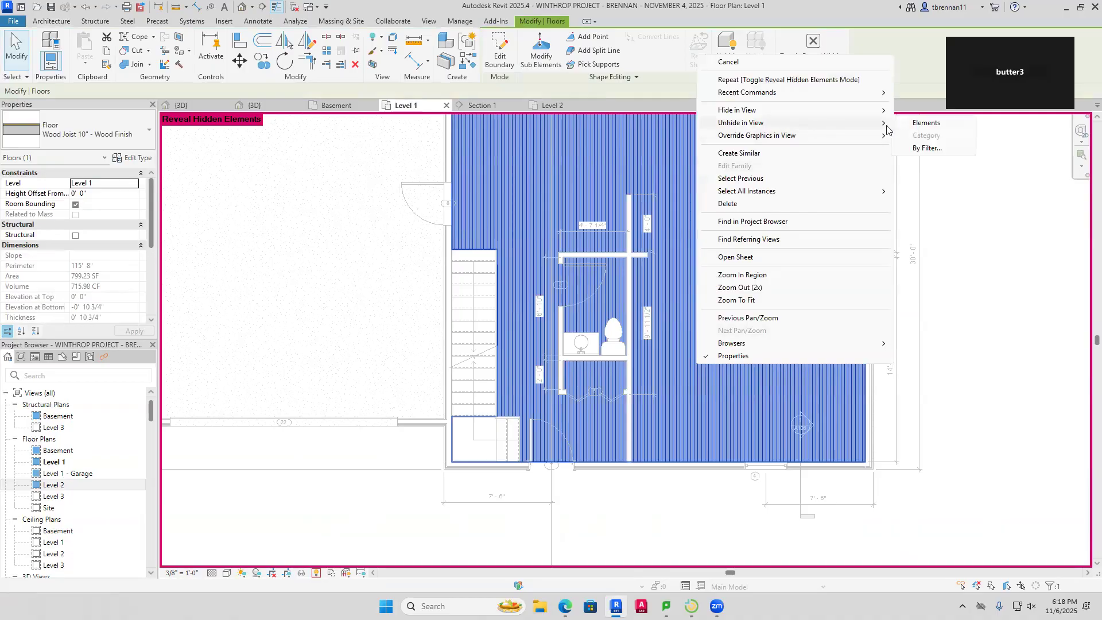
pyautogui.click(924, 124)
pyautogui.click(1004, 343)
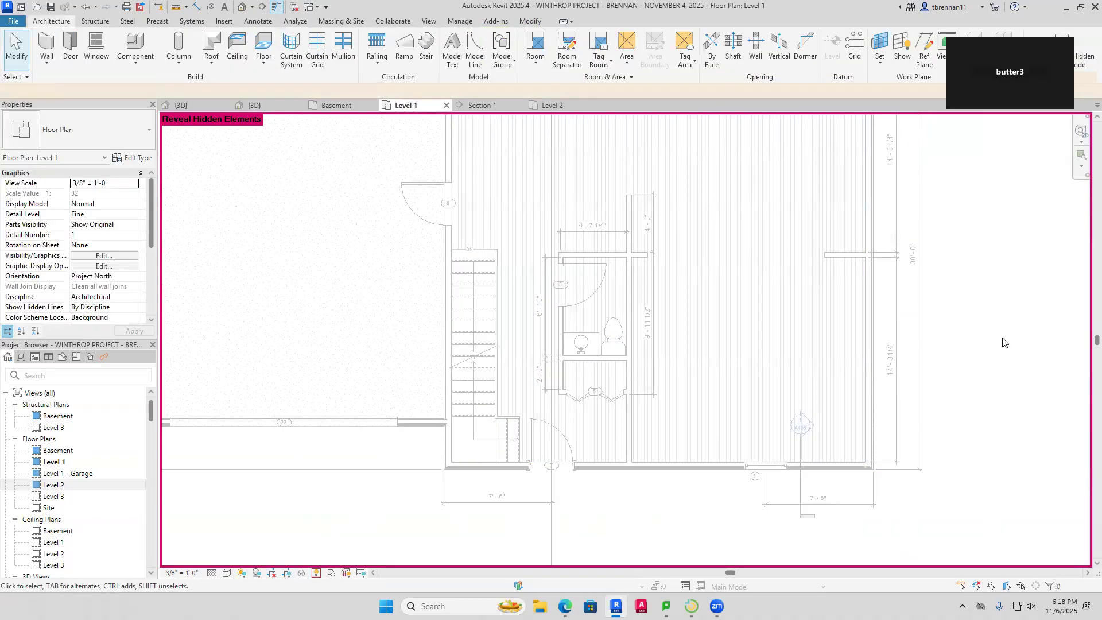
pyautogui.click(315, 573)
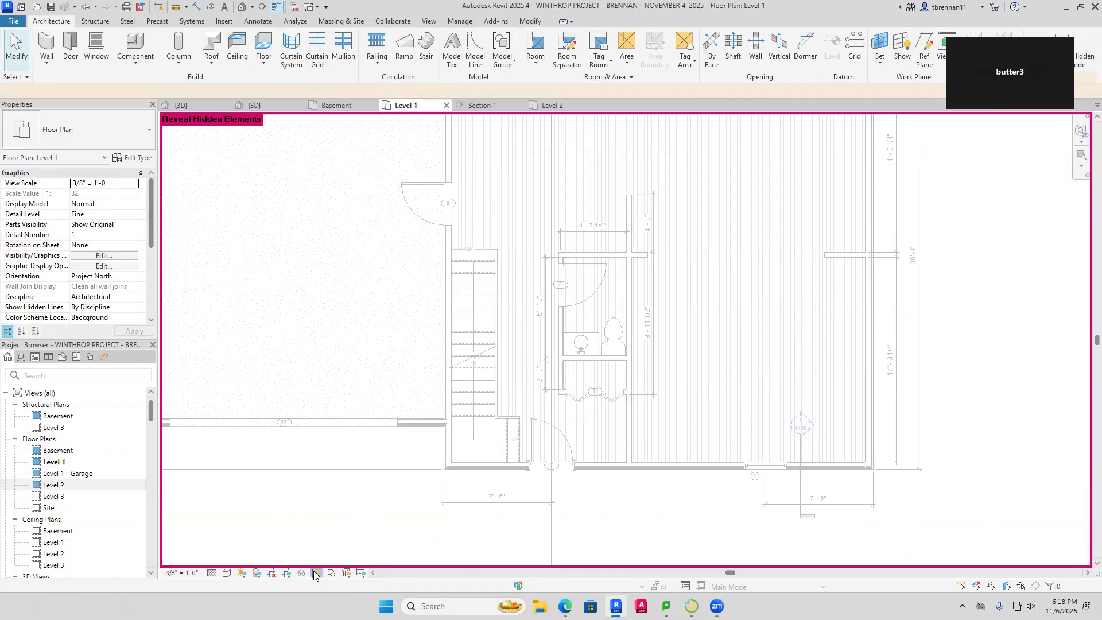
pyautogui.click(709, 287)
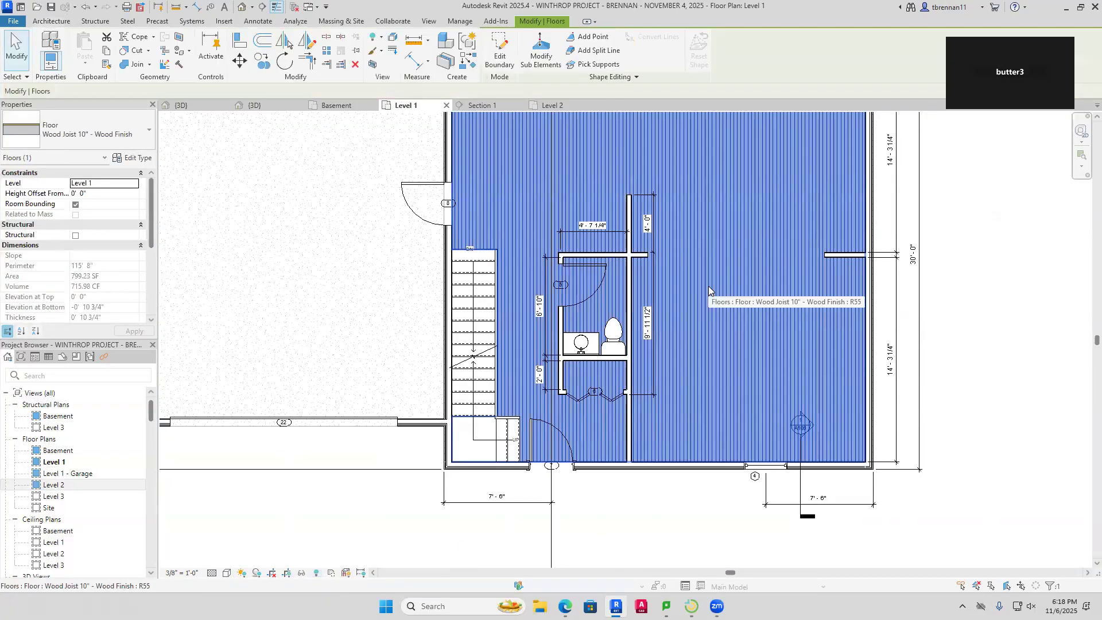
pyautogui.press('Escape')
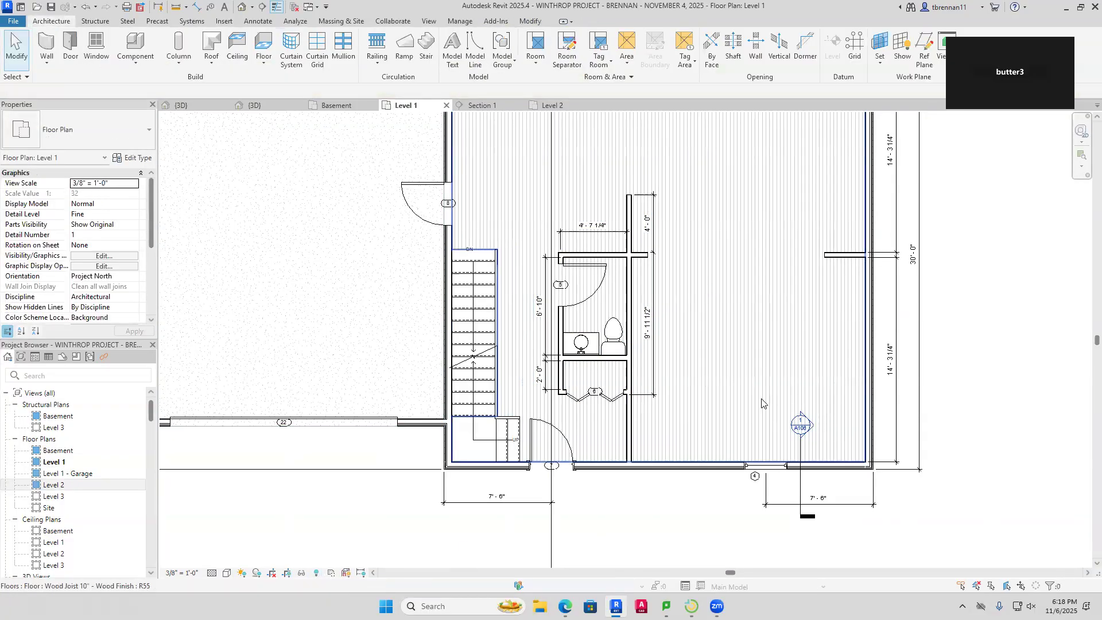
pyautogui.click(767, 339)
pyautogui.press('Escape')
pyautogui.scroll(-3, 1042, 484)
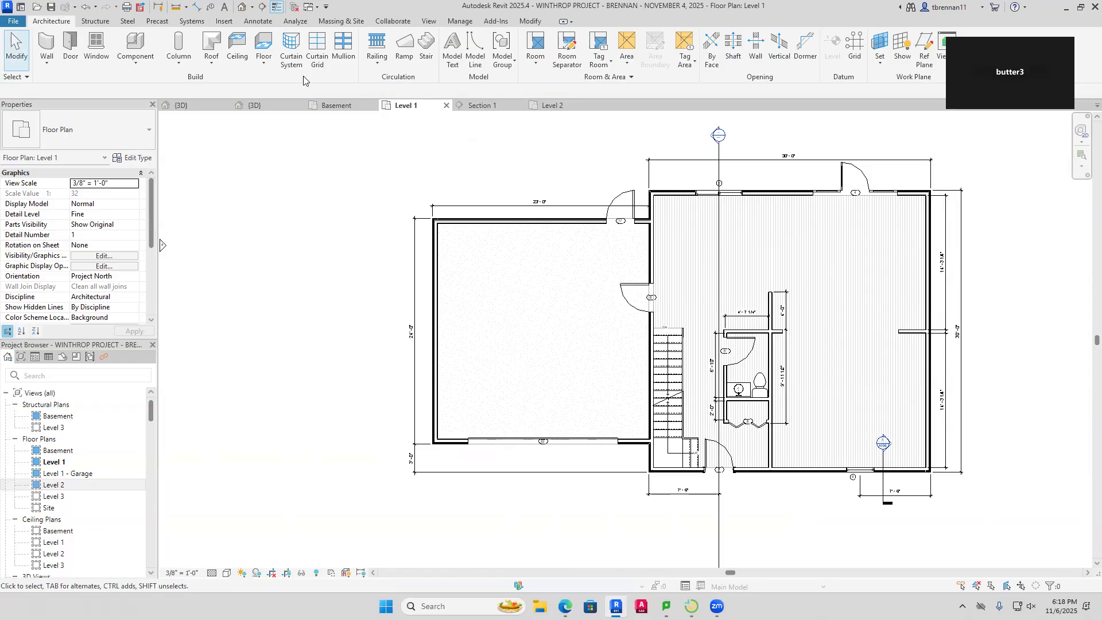
# Open the default 3D view and turn on its section box
pyautogui.click(245, 7)
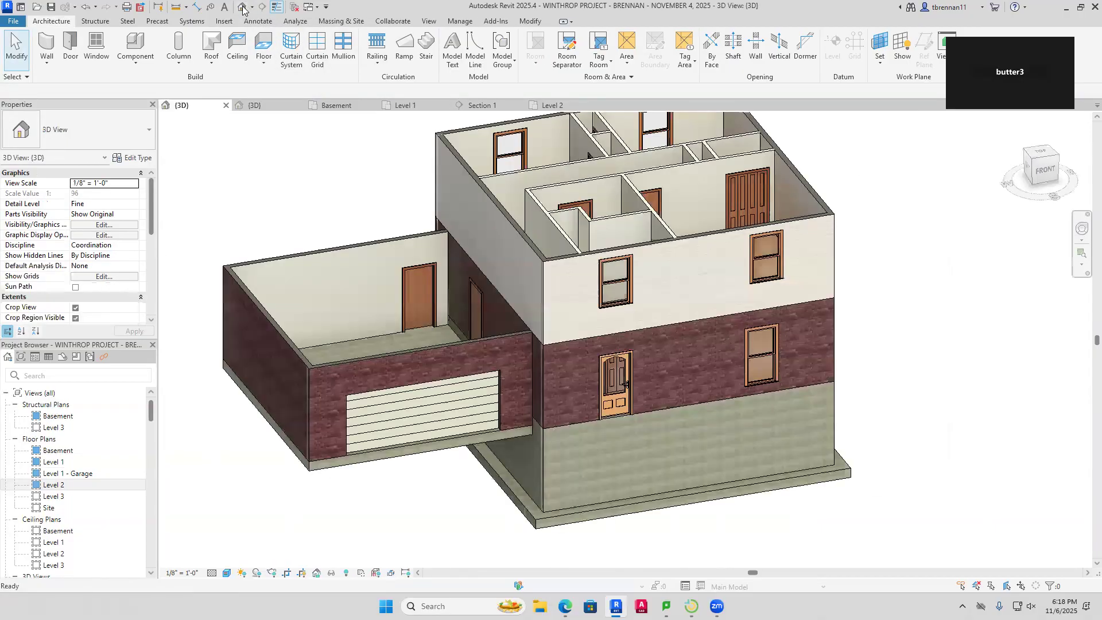
pyautogui.scroll(2, 925, 337)
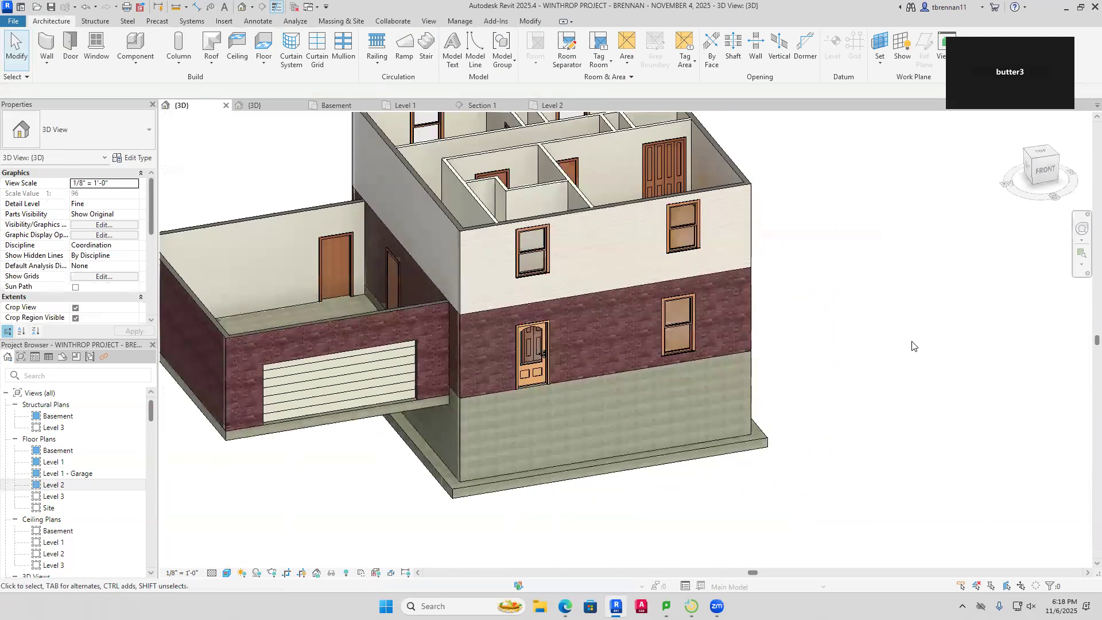
pyautogui.keyDown('shift'); pyautogui.moveTo(919, 350); pyautogui.dragTo(792, 373, button='middle'); pyautogui.keyUp('shift')
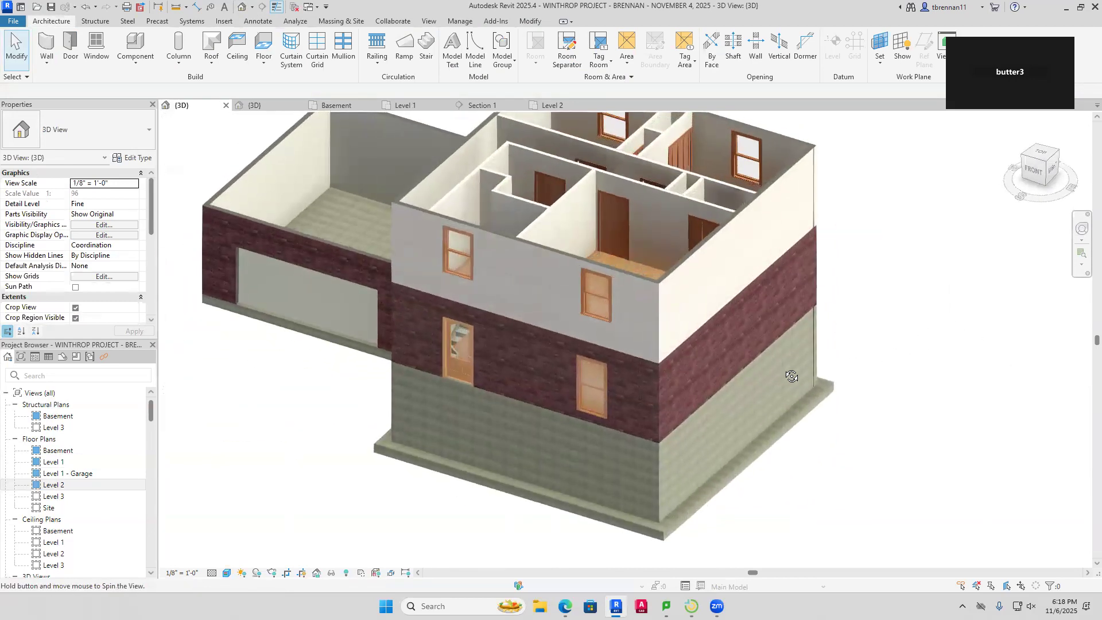
pyautogui.scroll(-2, 787, 377)
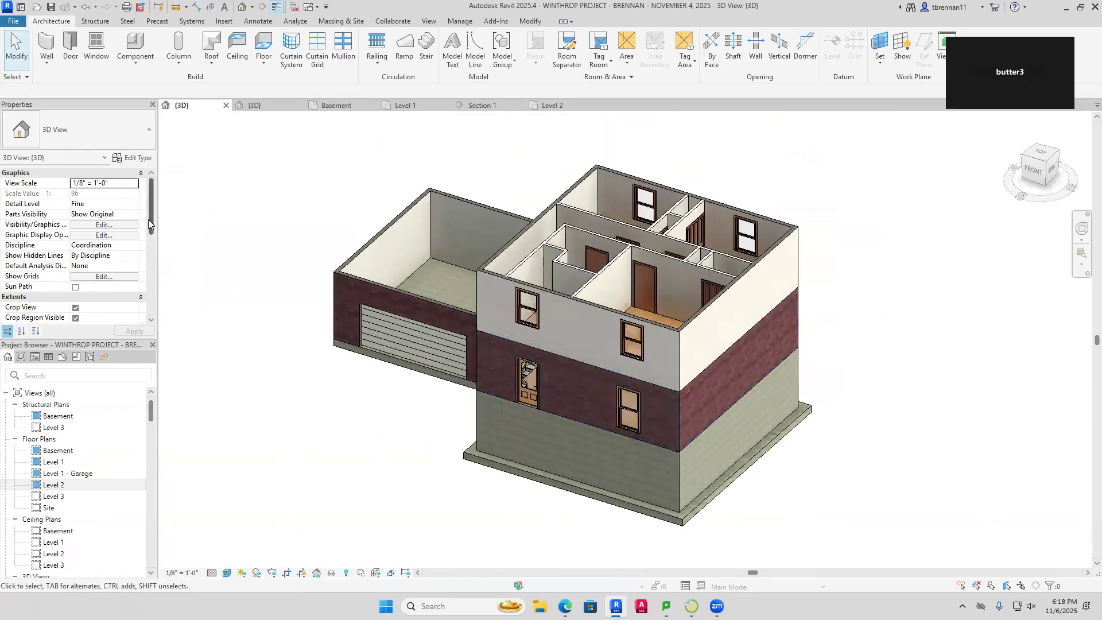
pyautogui.moveTo(149, 220); pyautogui.dragTo(153, 253)
pyautogui.click(75, 277)
pyautogui.click(135, 332)
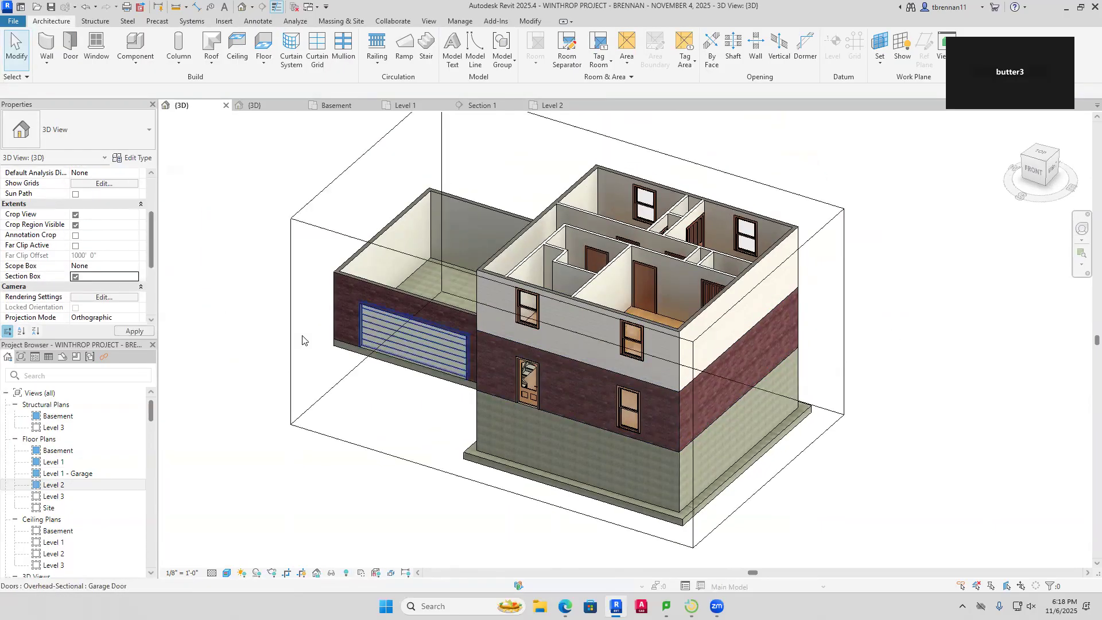
# Pull the section box's right face inward to cut through the stairwell, and examine both stair flights and the floor openings
pyautogui.click(844, 311)
pyautogui.moveTo(766, 376); pyautogui.dragTo(642, 380)
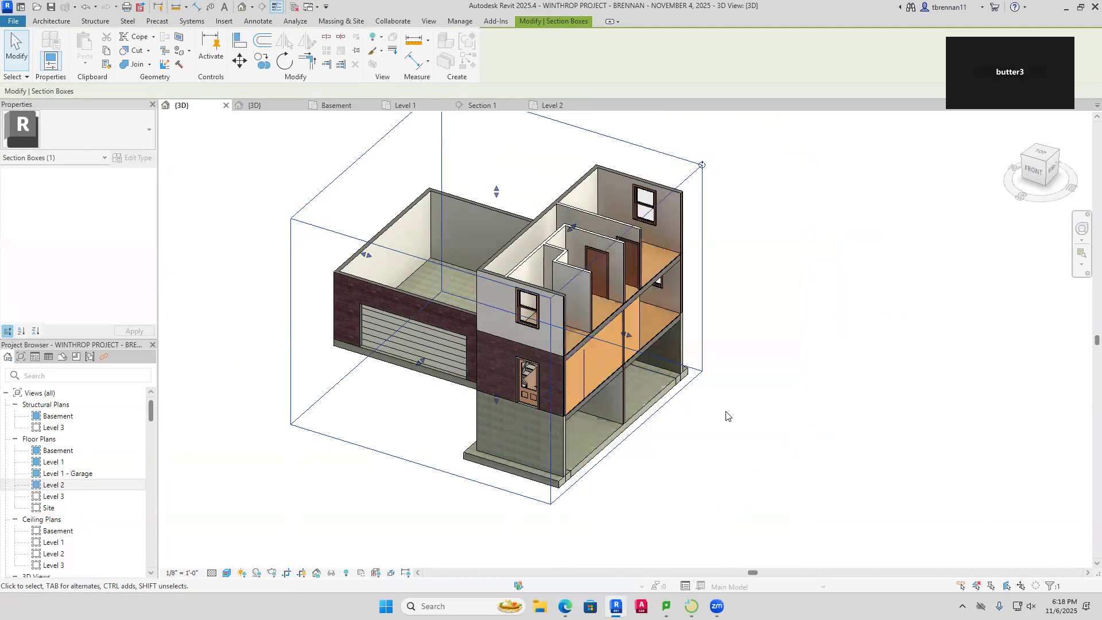
pyautogui.keyDown('shift'); pyautogui.moveTo(734, 409); pyautogui.dragTo(520, 336, button='middle'); pyautogui.keyUp('shift')
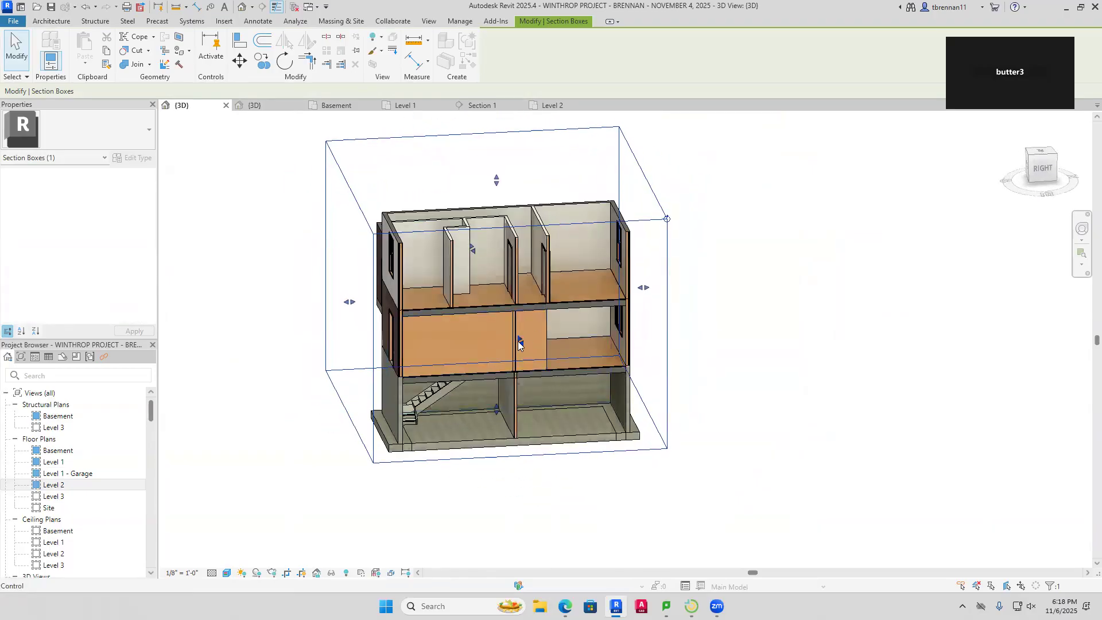
pyautogui.moveTo(517, 336); pyautogui.dragTo(504, 311)
pyautogui.keyDown('shift'); pyautogui.moveTo(537, 395); pyautogui.dragTo(561, 456, button='middle'); pyautogui.keyUp('shift')
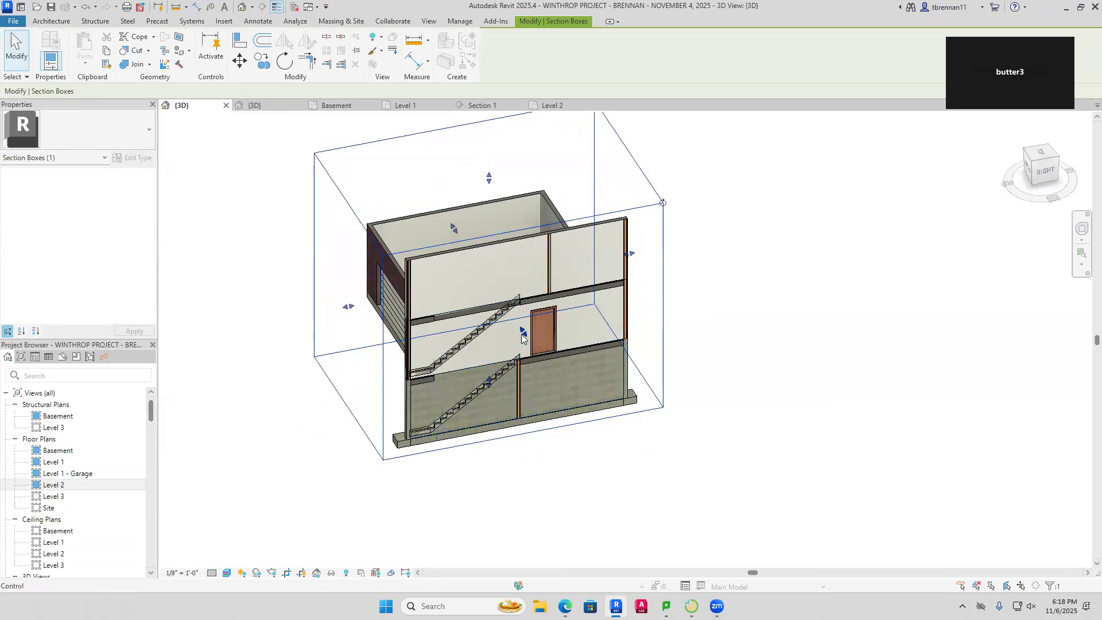
pyautogui.moveTo(525, 334); pyautogui.dragTo(534, 347)
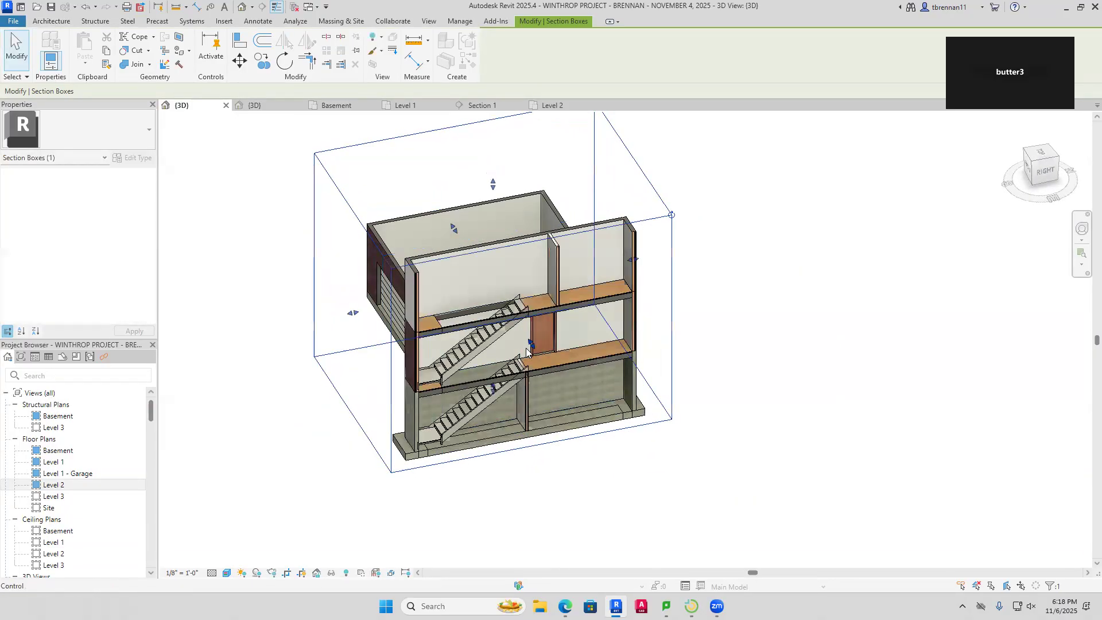
pyautogui.scroll(2, 616, 447)
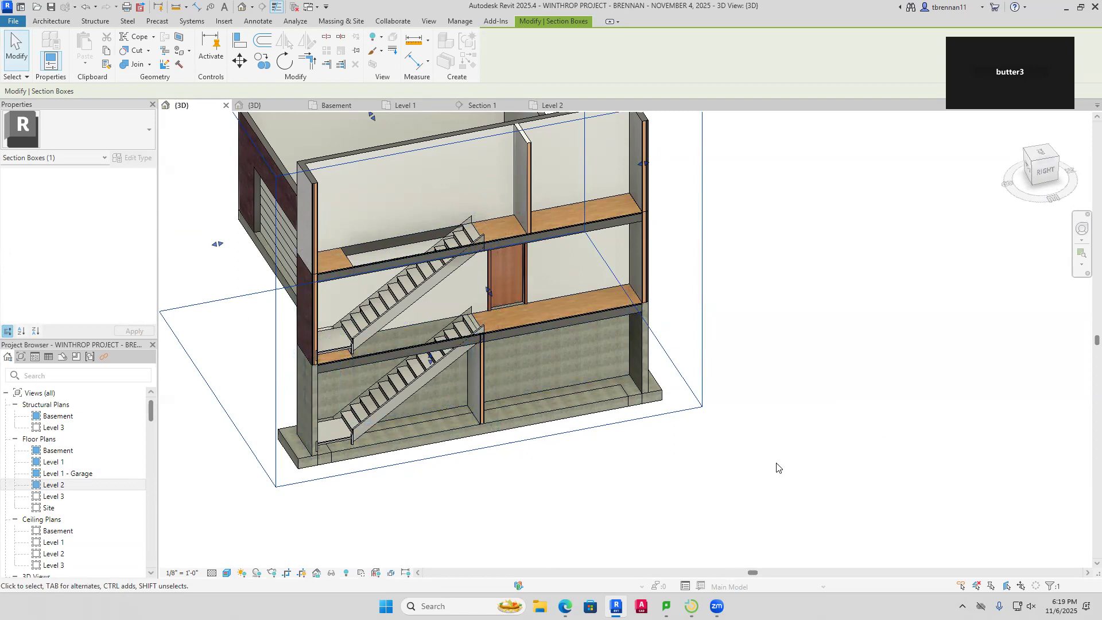
pyautogui.moveTo(490, 296)
pyautogui.mouseDown()
pyautogui.moveTo(494, 306)
pyautogui.moveTo(488, 290)
pyautogui.mouseUp()
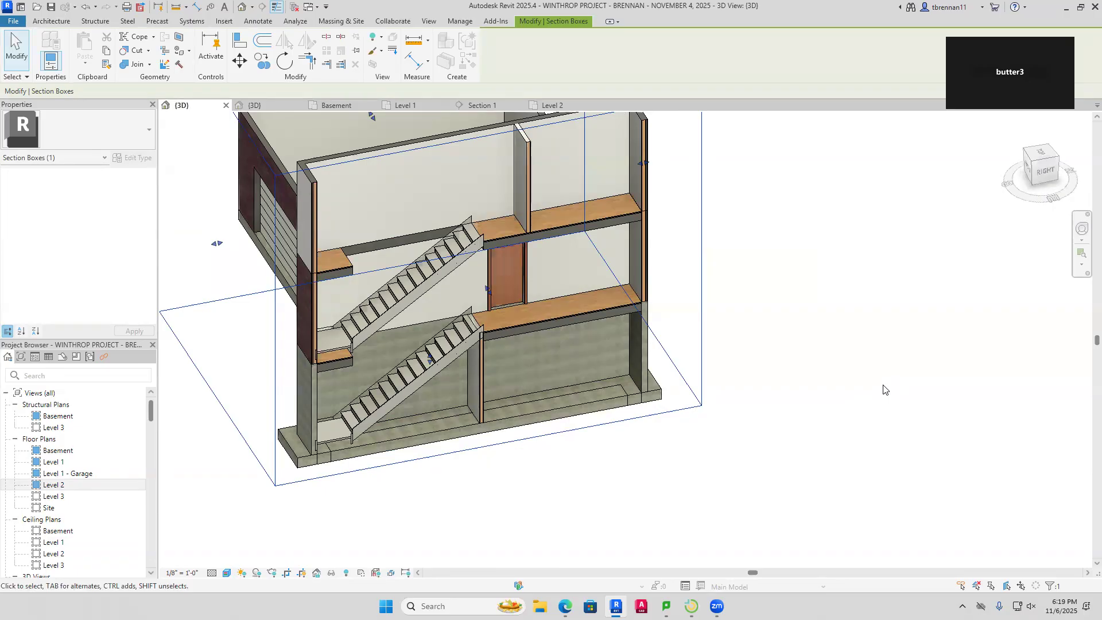
# Turn off the section box in the 3D view
pyautogui.click(856, 371)
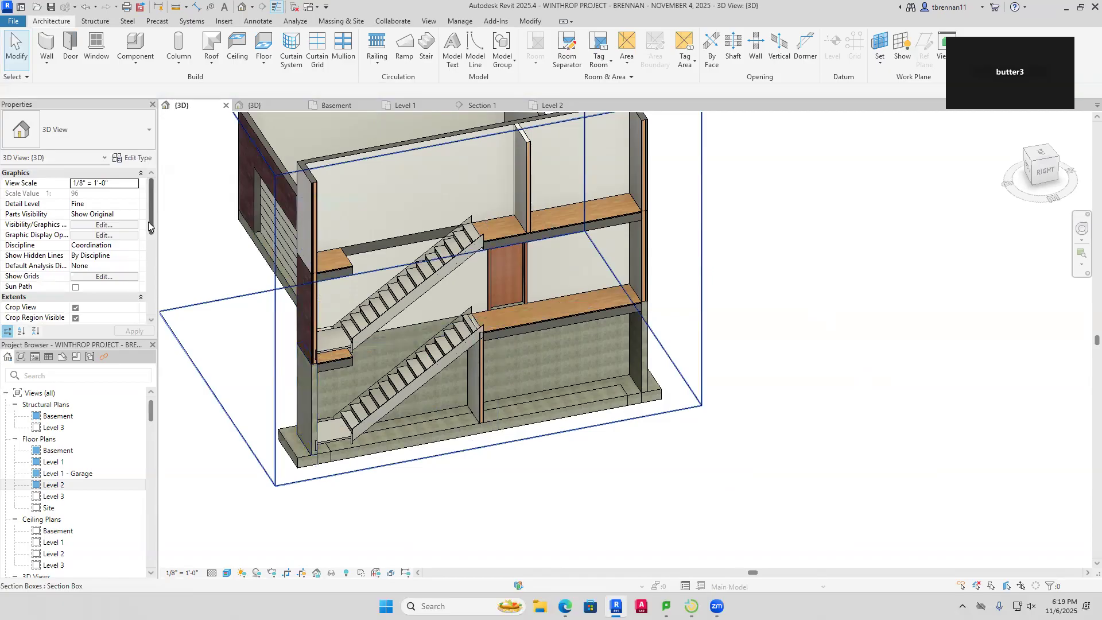
pyautogui.moveTo(148, 221); pyautogui.dragTo(148, 250)
pyautogui.click(76, 297)
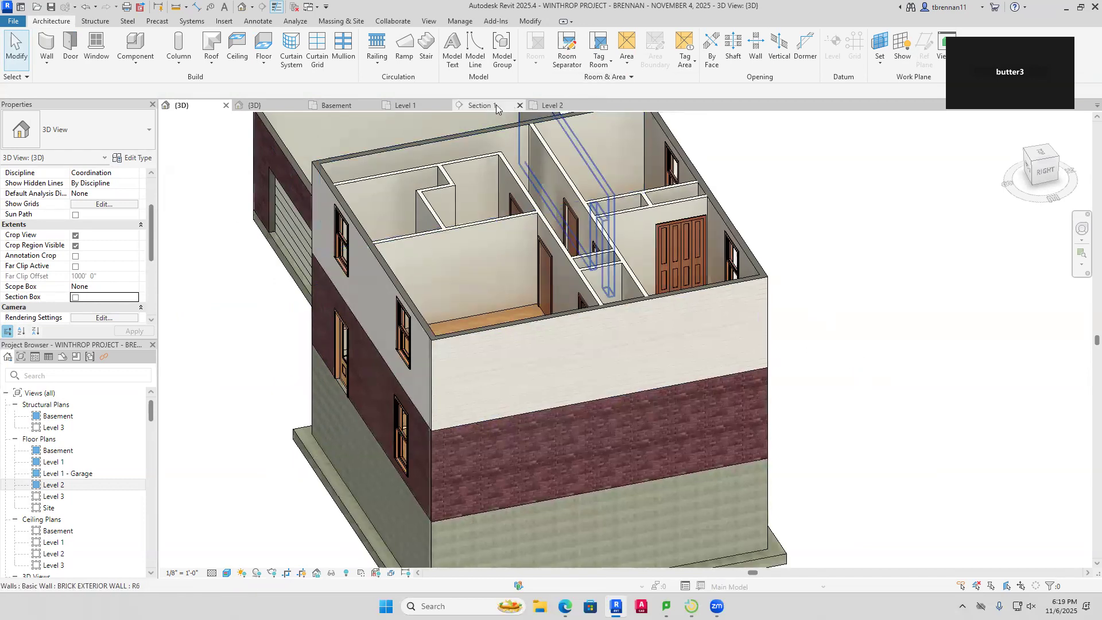
# Open Section 1 and set its detail level to Fine
pyautogui.click(481, 106)
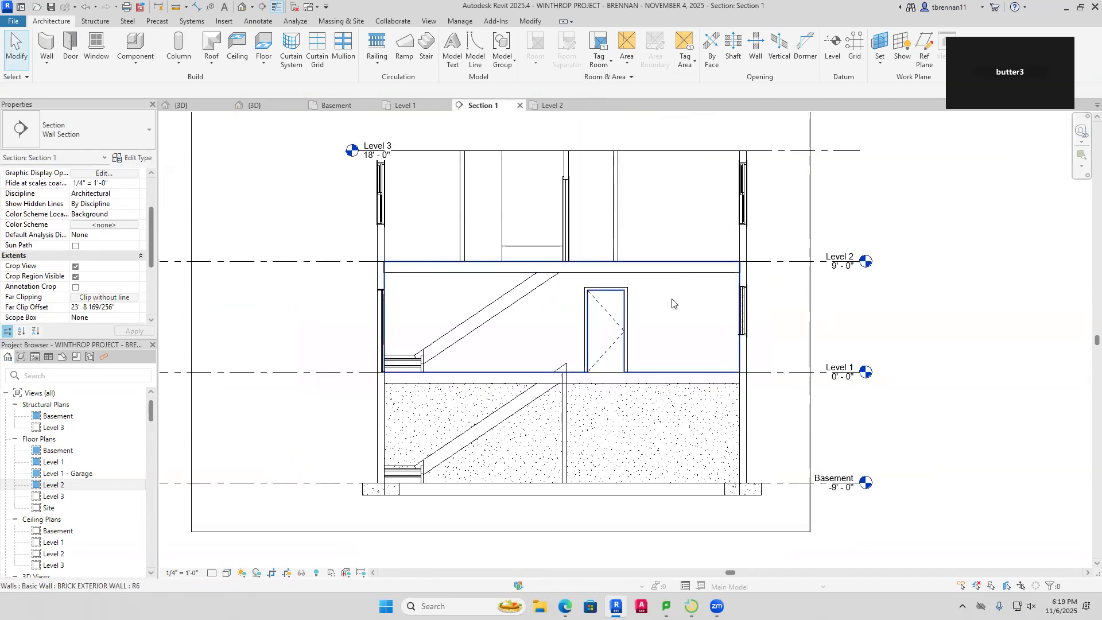
pyautogui.scroll(3, 673, 383)
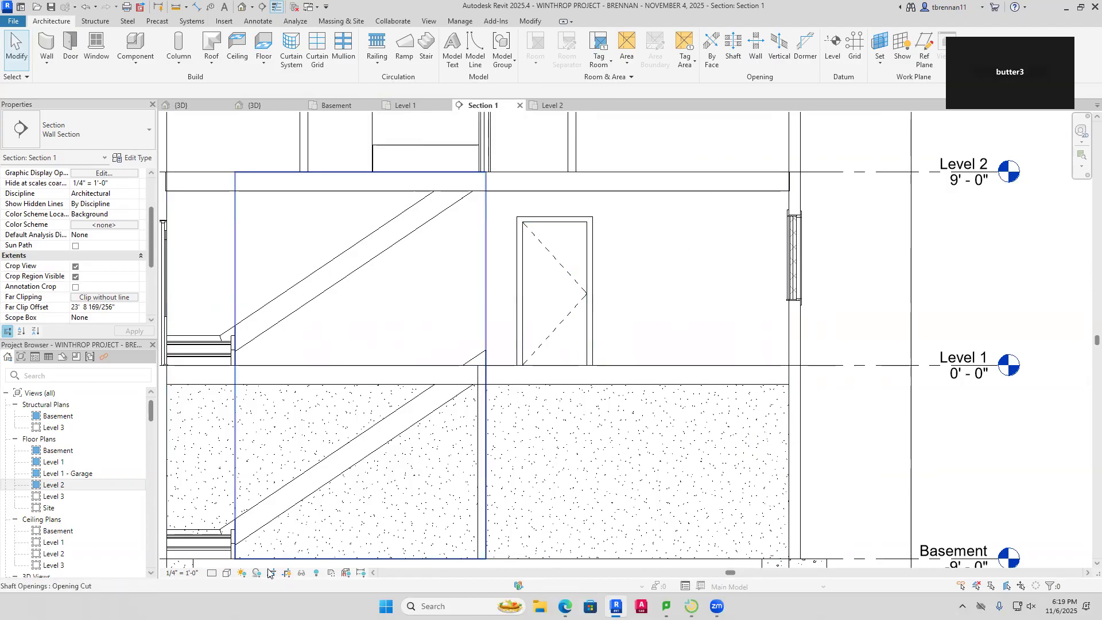
pyautogui.click(226, 577)
pyautogui.click(225, 565)
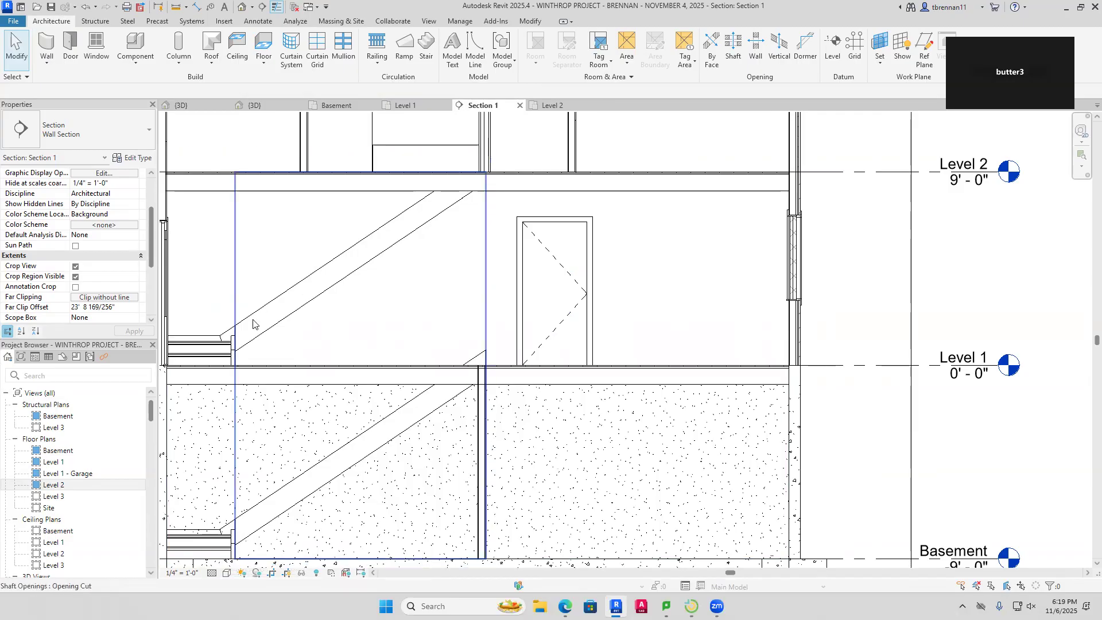
# Switch to the Fall 2025 Master project's 3D view and open its Section 1 for comparison
pyautogui.click(254, 106)
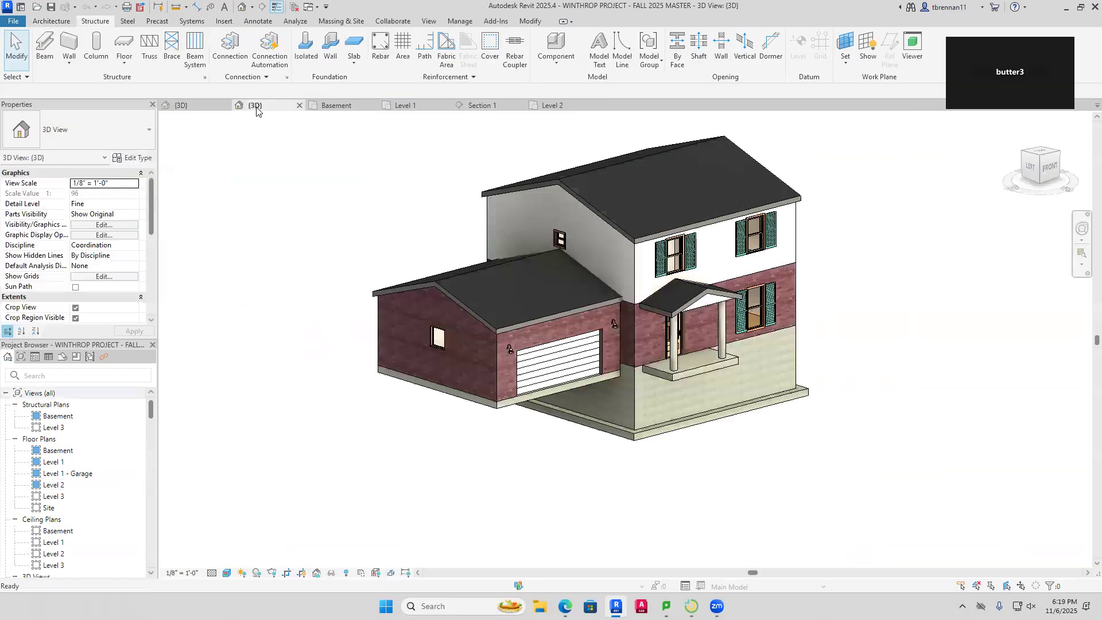
pyautogui.moveTo(669, 299); pyautogui.dragTo(640, 349, button='middle')
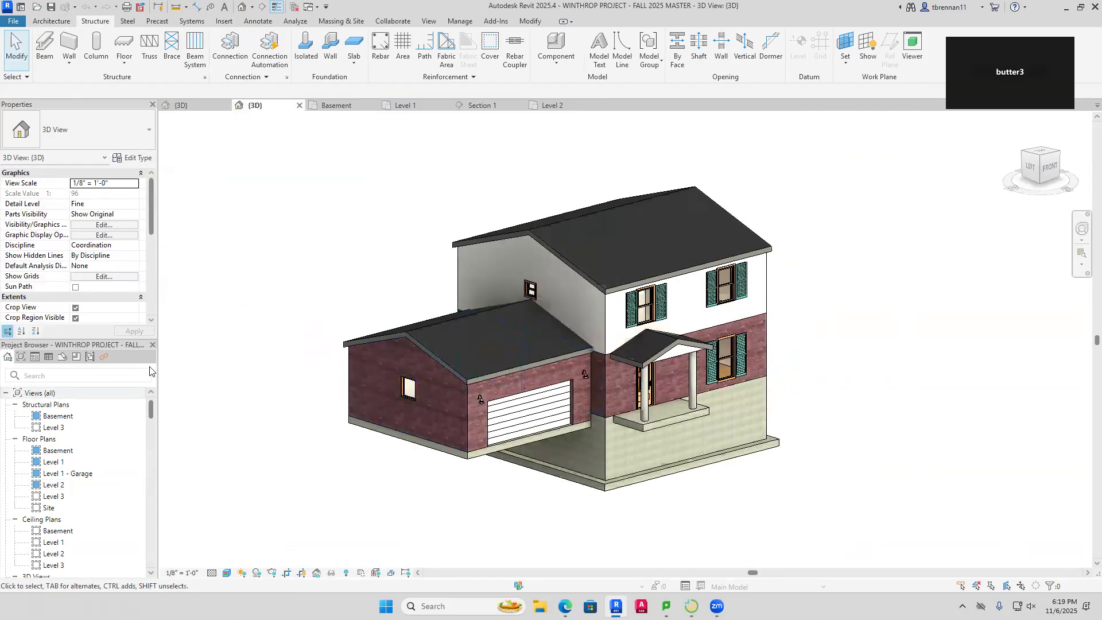
pyautogui.moveTo(149, 411); pyautogui.dragTo(152, 456)
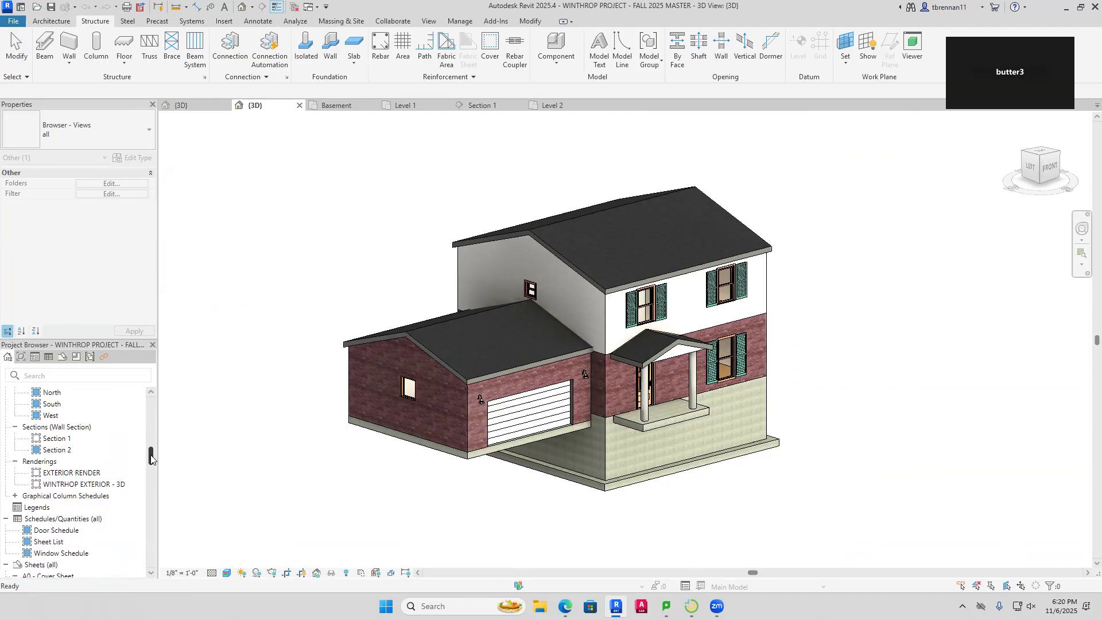
pyautogui.doubleClick(78, 440)
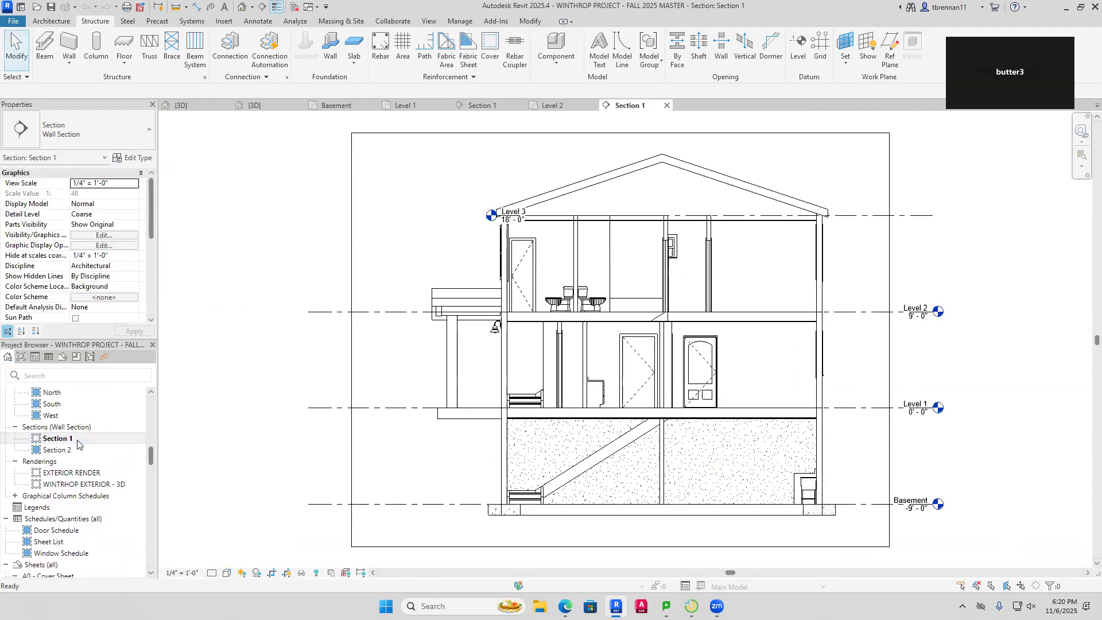
# Select the basement ceiling beneath the Level 1 floor in Section 1 and examine its type properties for the thickness
pyautogui.scroll(5, 747, 435)
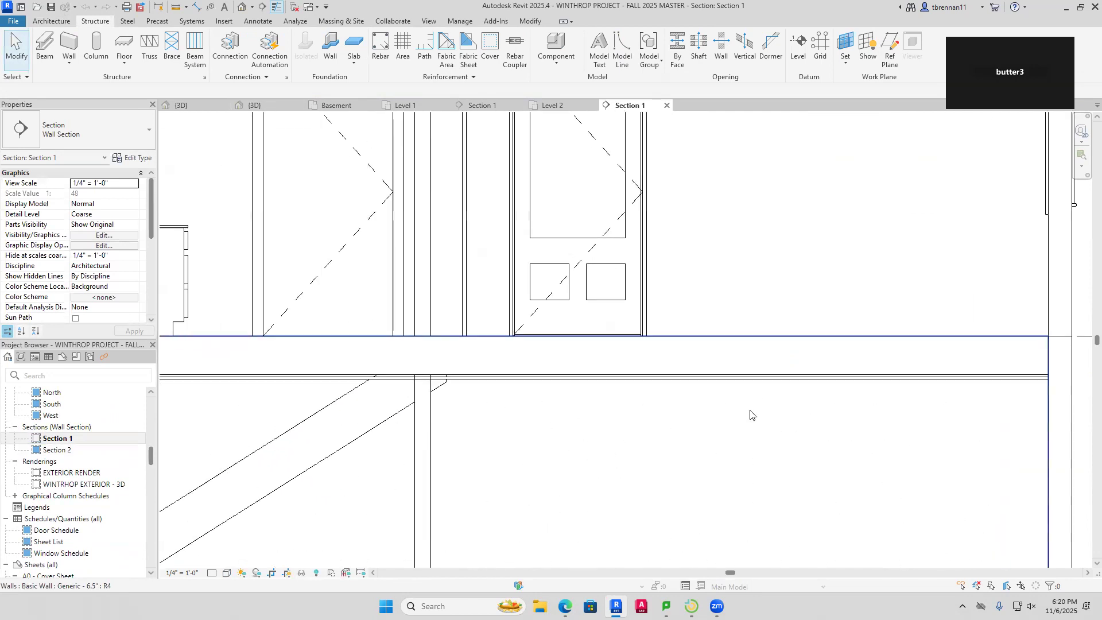
pyautogui.scroll(2, 752, 415)
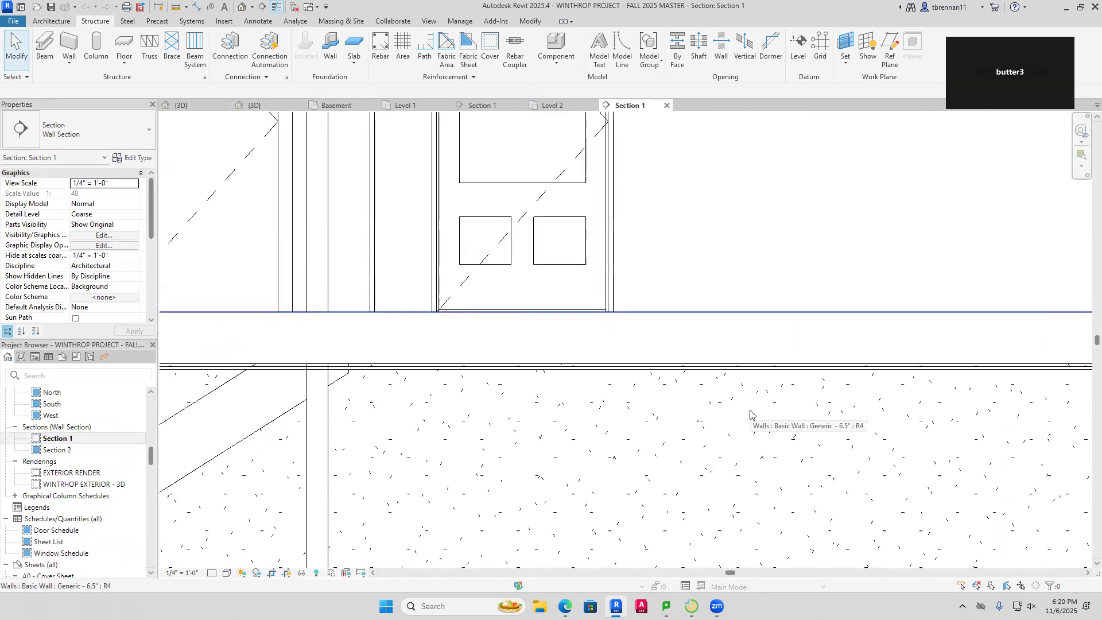
pyautogui.click(757, 377)
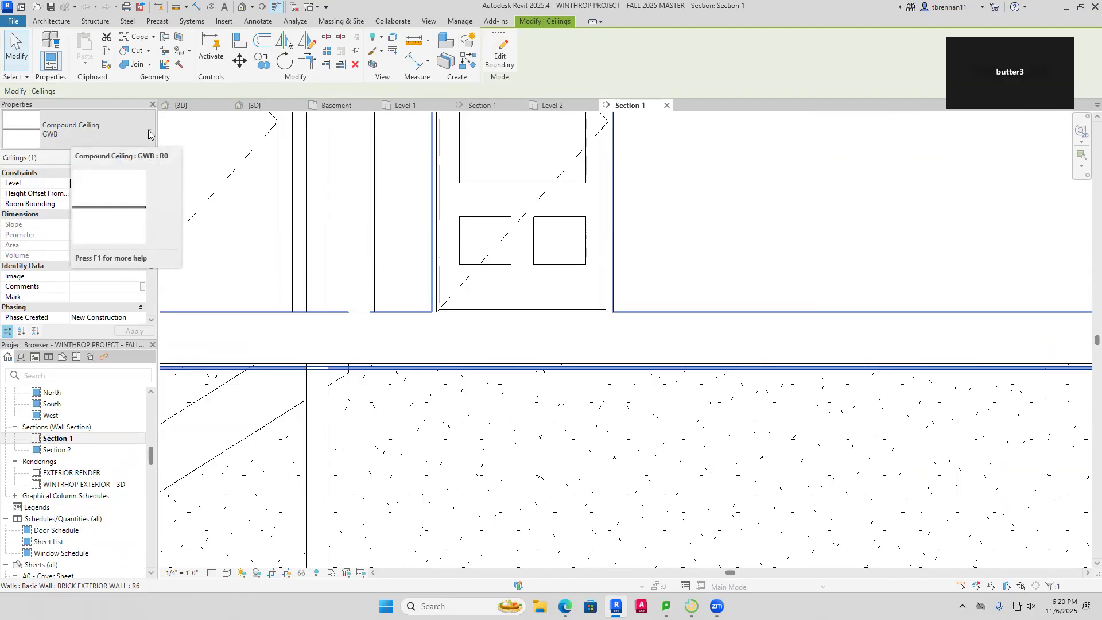
pyautogui.click(143, 159)
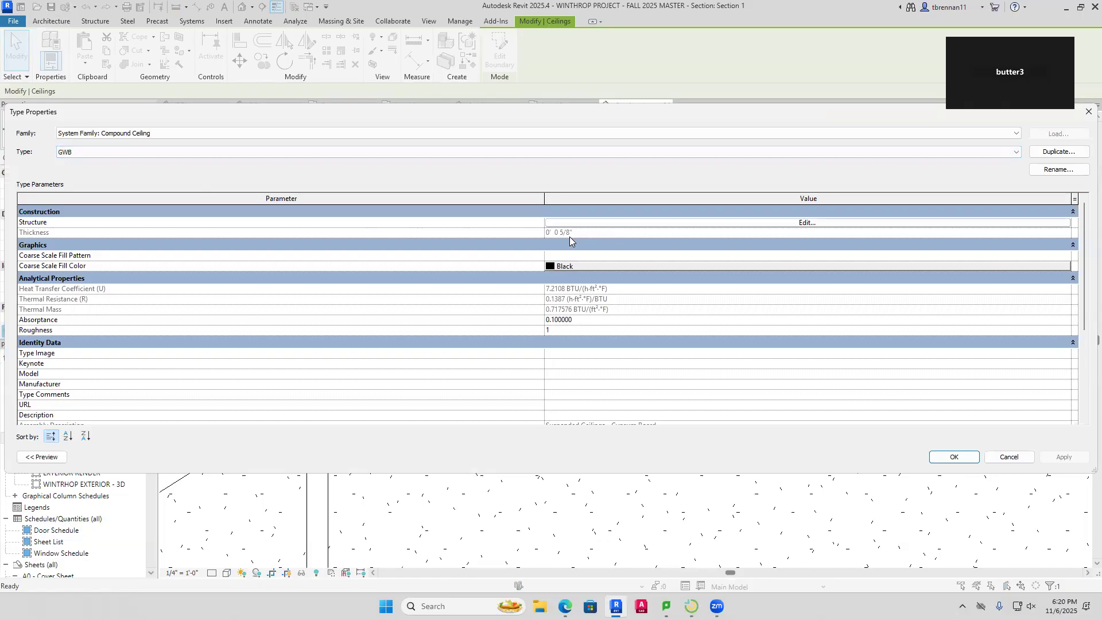
pyautogui.click(1089, 111)
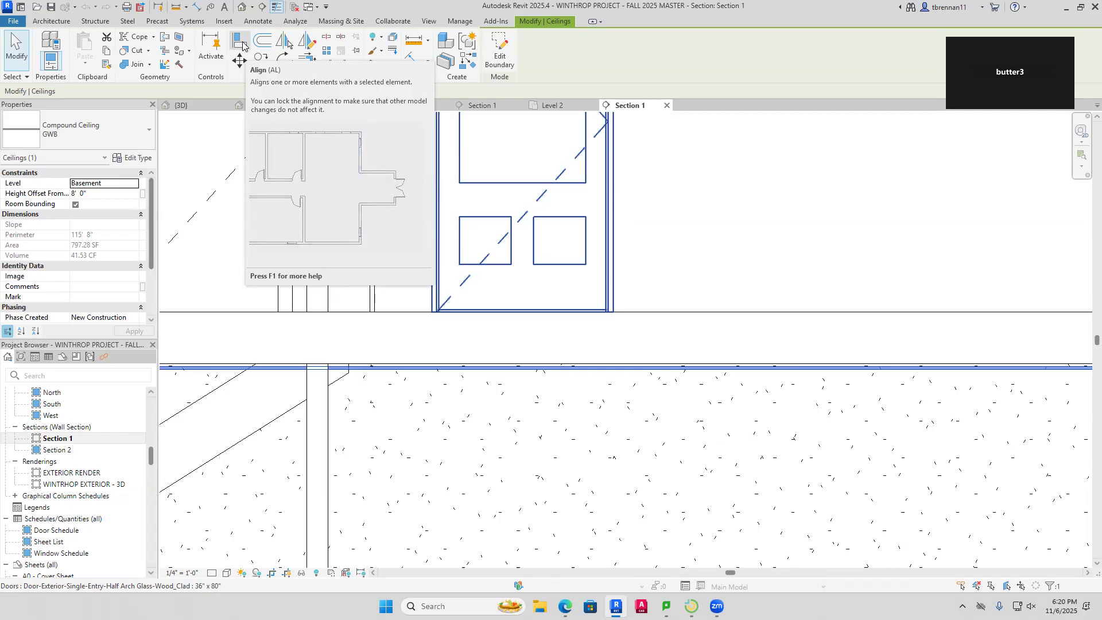
# Align the top of the basement ceiling with the underside of the Level 1 wood joist floor
pyautogui.press('a')
pyautogui.press('l')
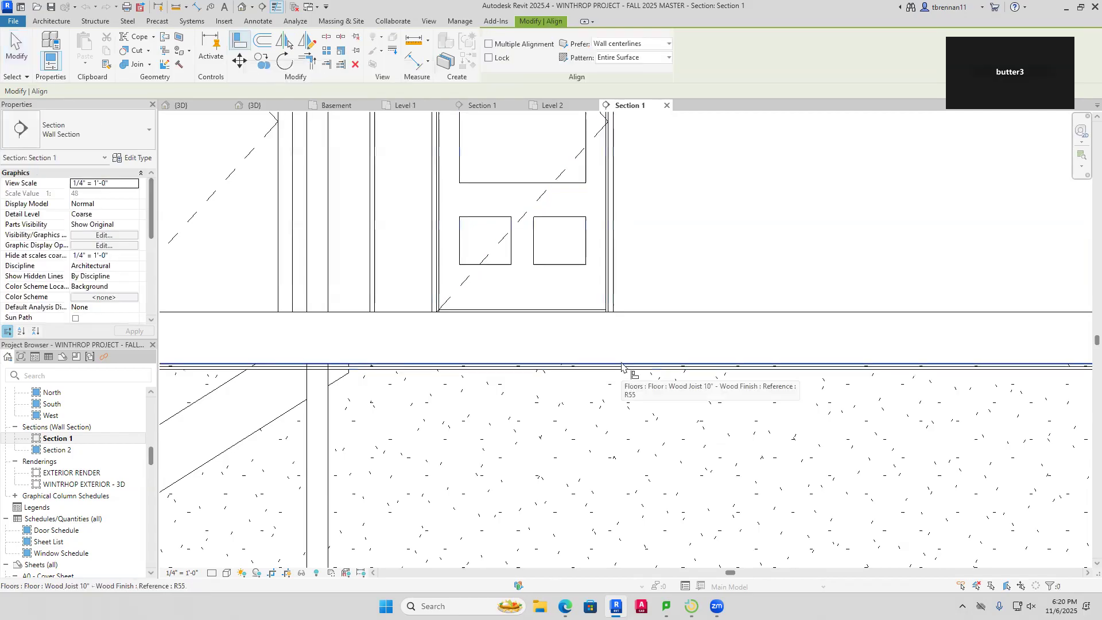
pyautogui.click(625, 369)
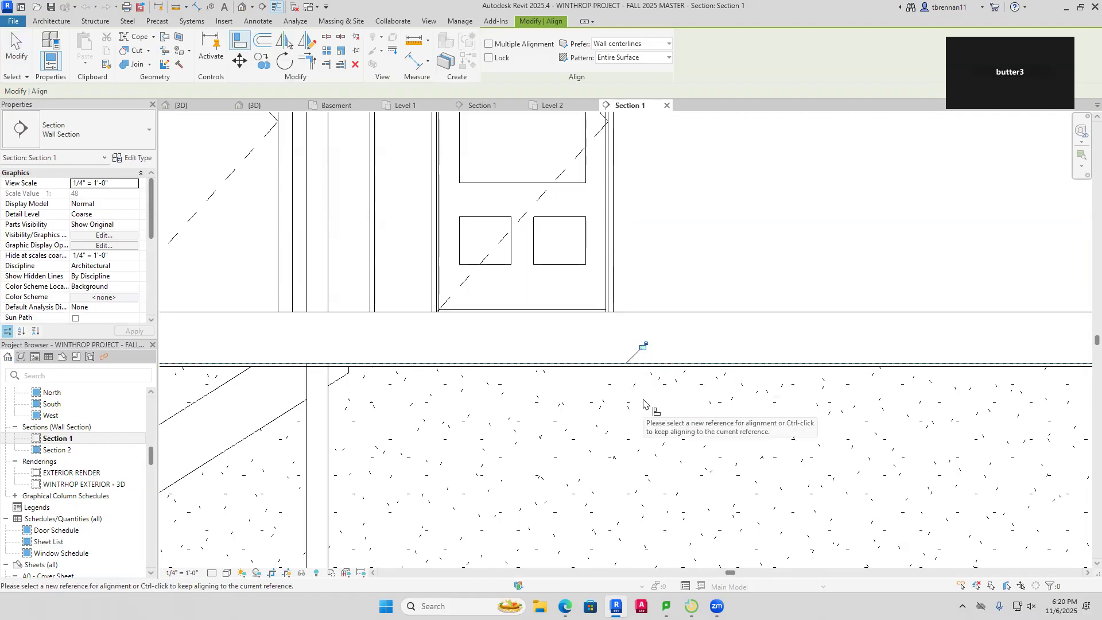
pyautogui.scroll(3, 643, 398)
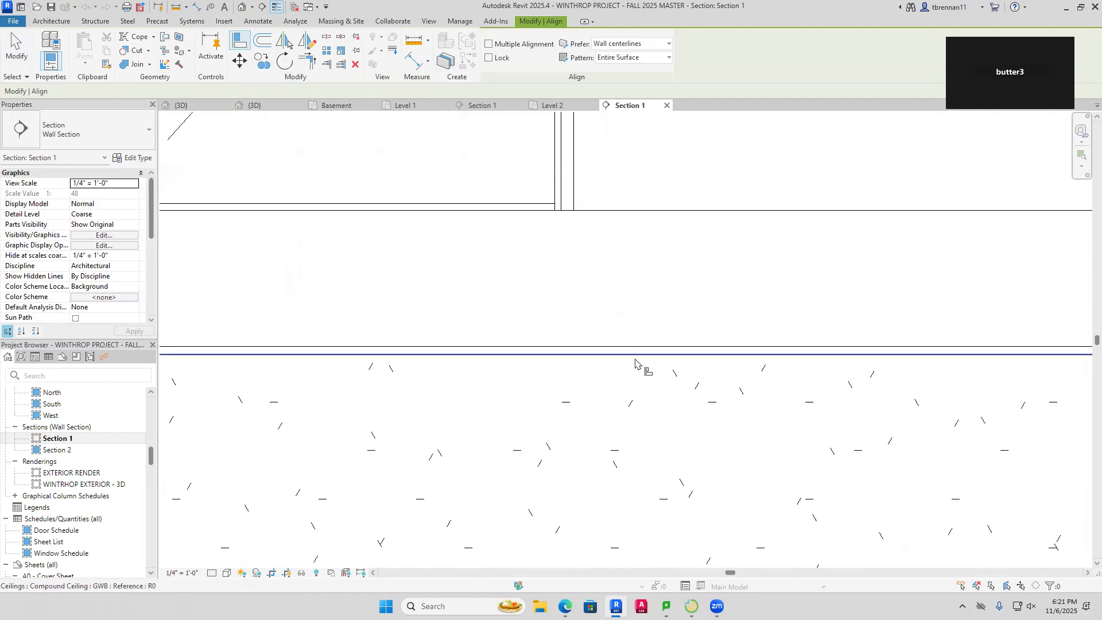
pyautogui.press('Escape')
pyautogui.press('Escape')
# Check the height offsets of the basement ceiling and the Level 1 ceiling in the section
pyautogui.click(632, 352)
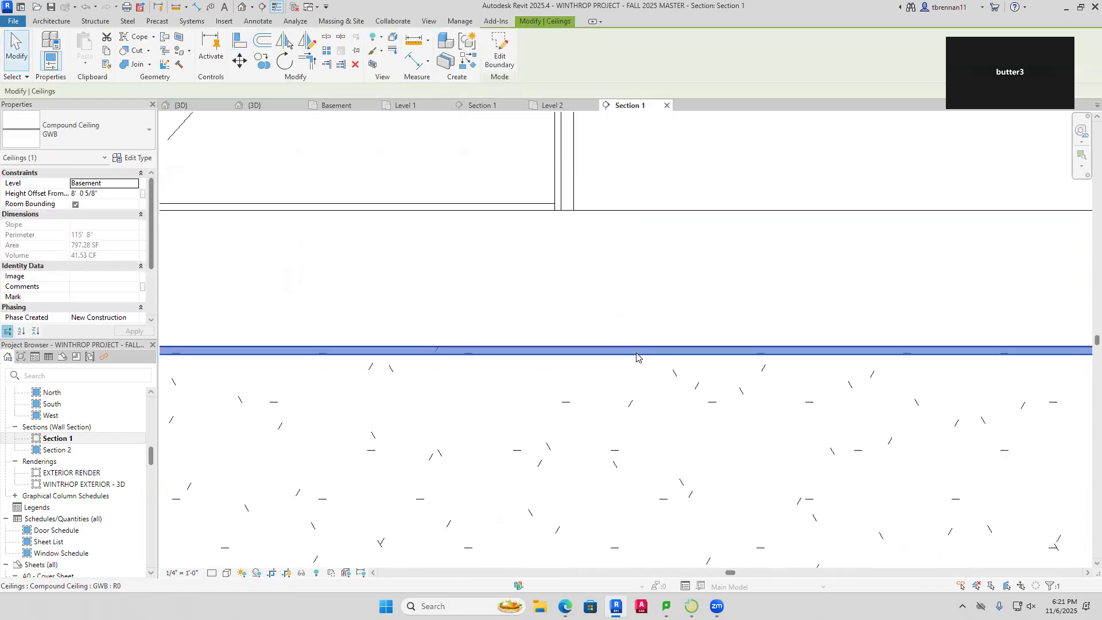
pyautogui.click(104, 194)
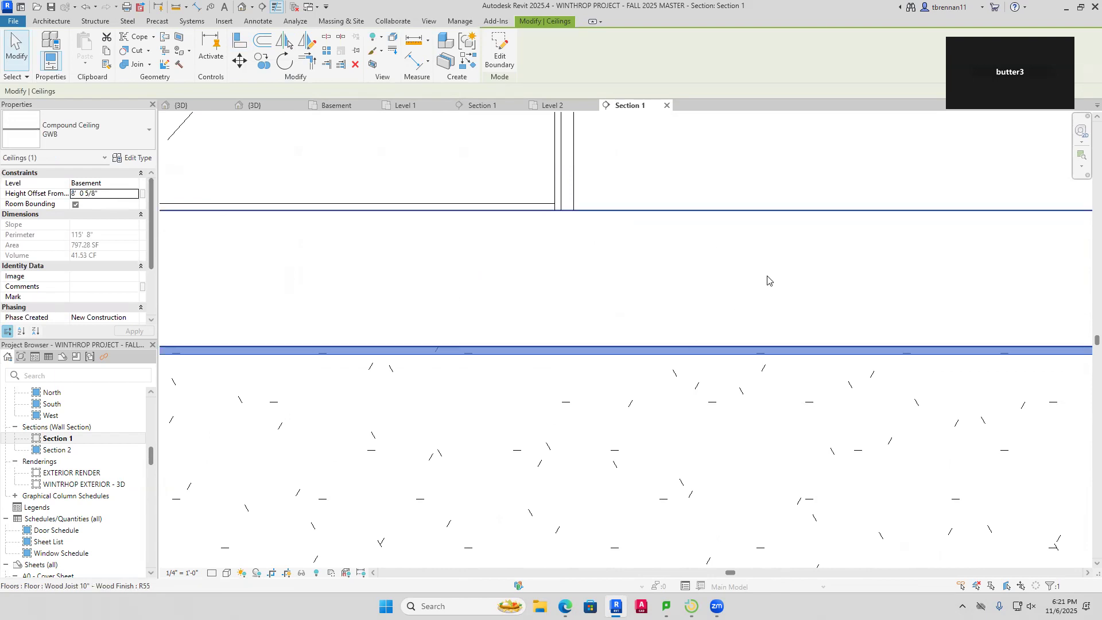
pyautogui.scroll(3, 718, 261)
pyautogui.scroll(-5, 722, 261)
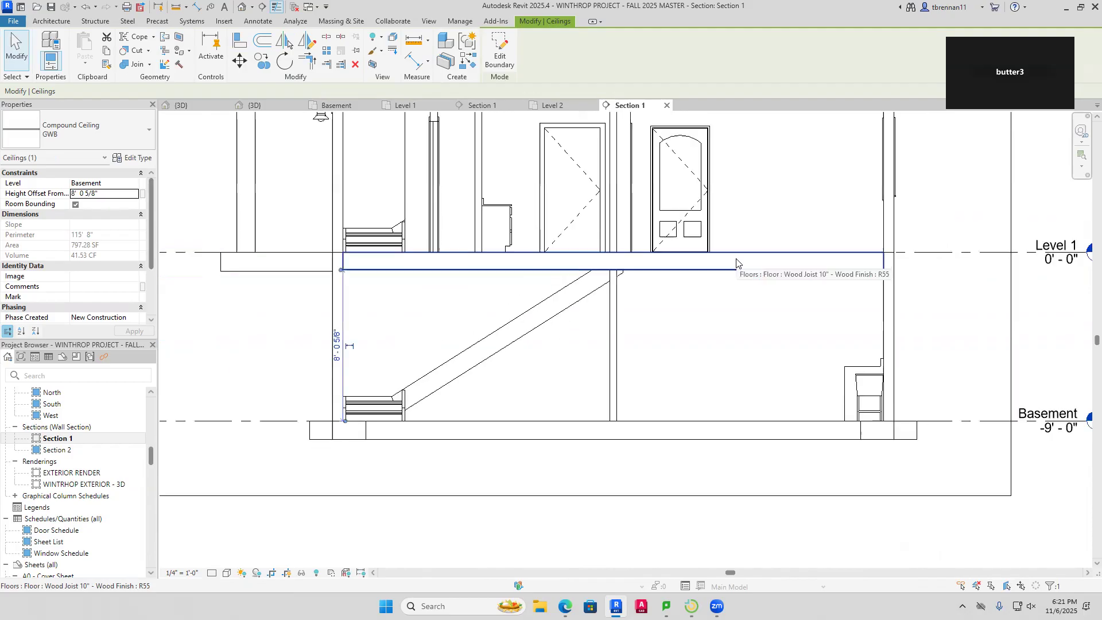
pyautogui.scroll(5, 689, 290)
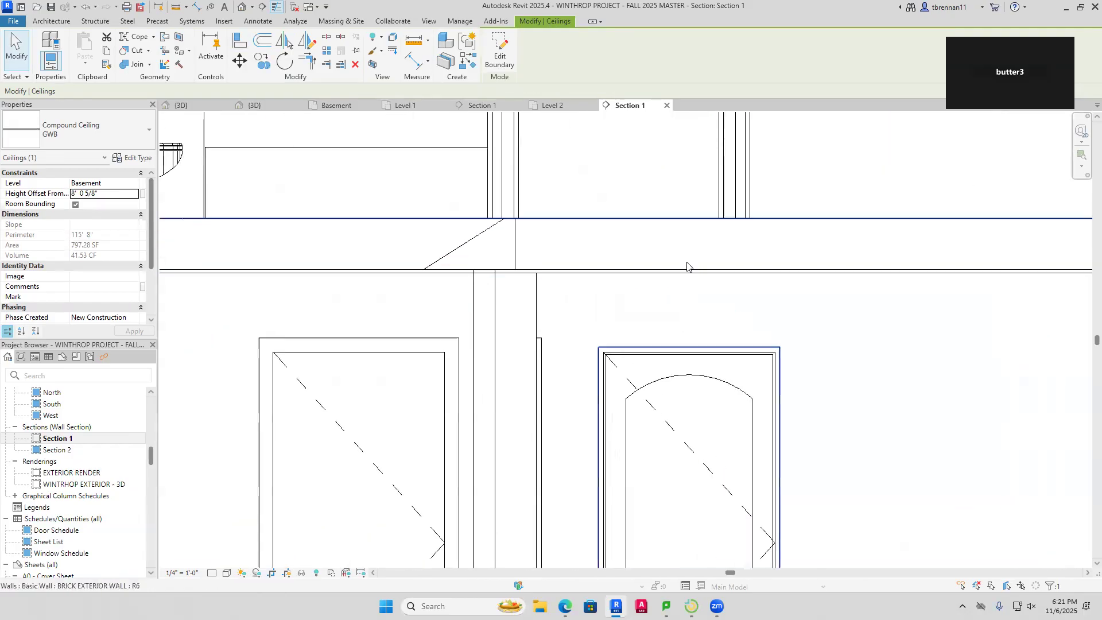
pyautogui.click(683, 281)
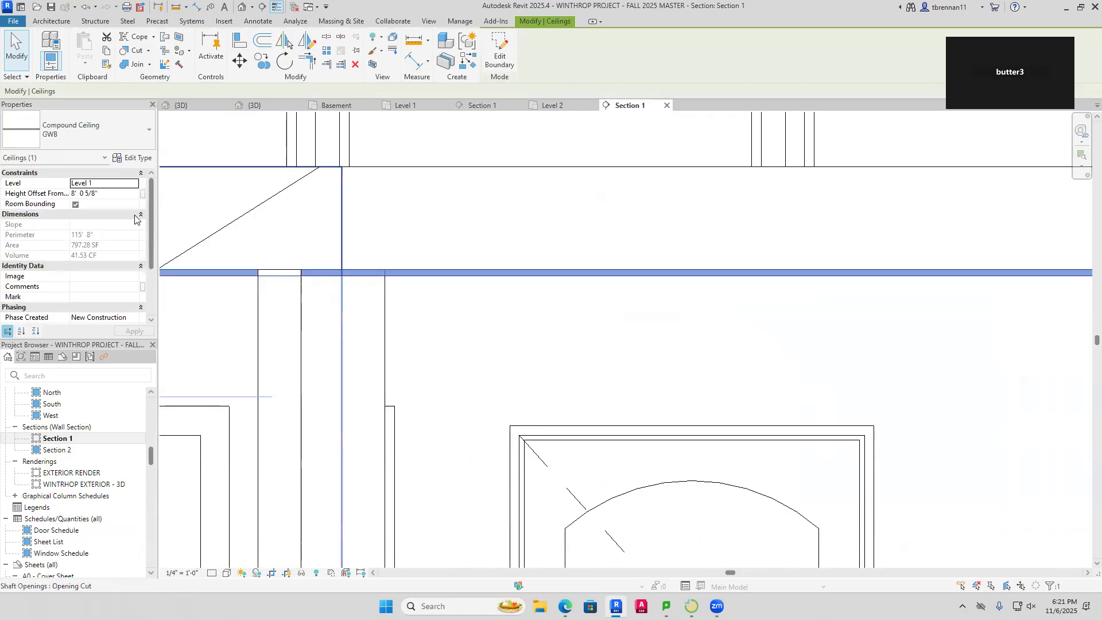
pyautogui.press('Escape')
pyautogui.scroll(-6, 660, 276)
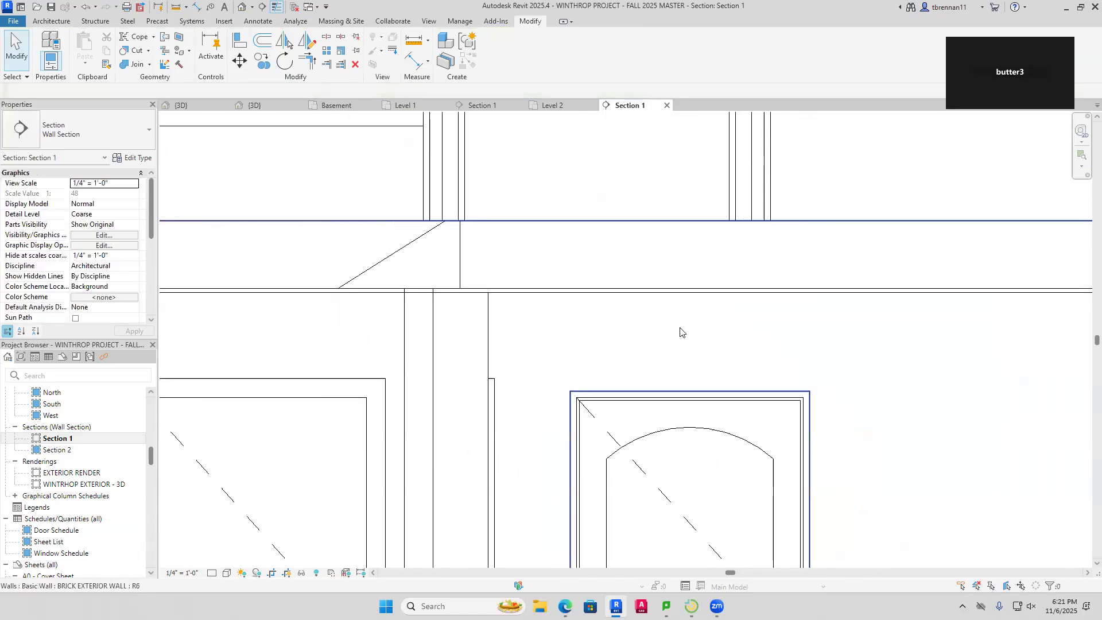
# Set the height offset of the Level 2 ceiling to 8' 0 5/8"
pyautogui.scroll(5, 741, 327)
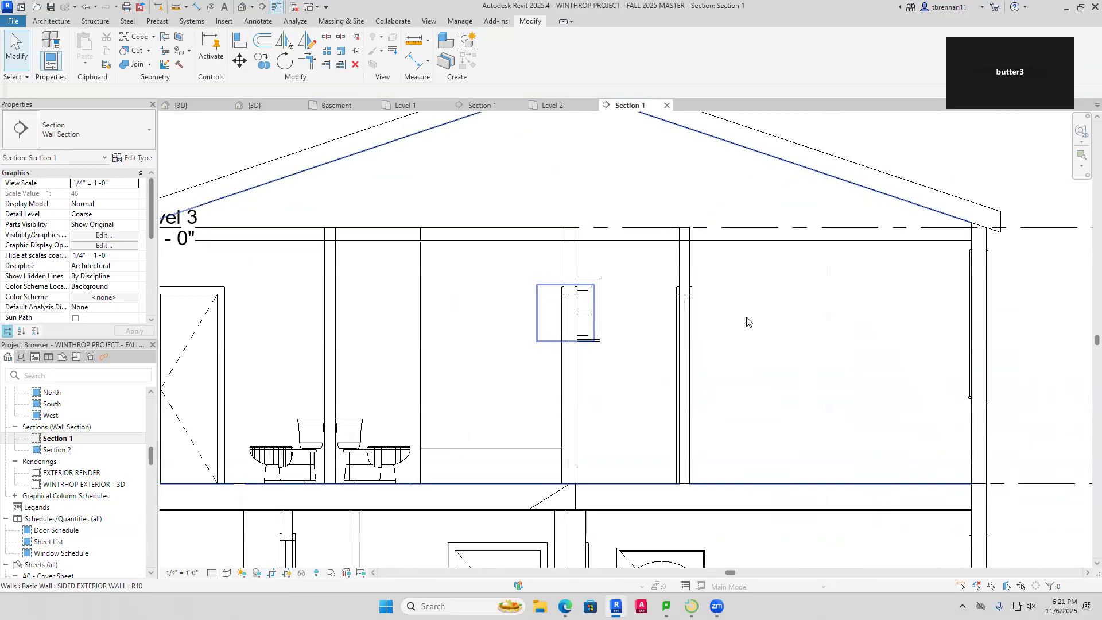
pyautogui.scroll(-4, 714, 298)
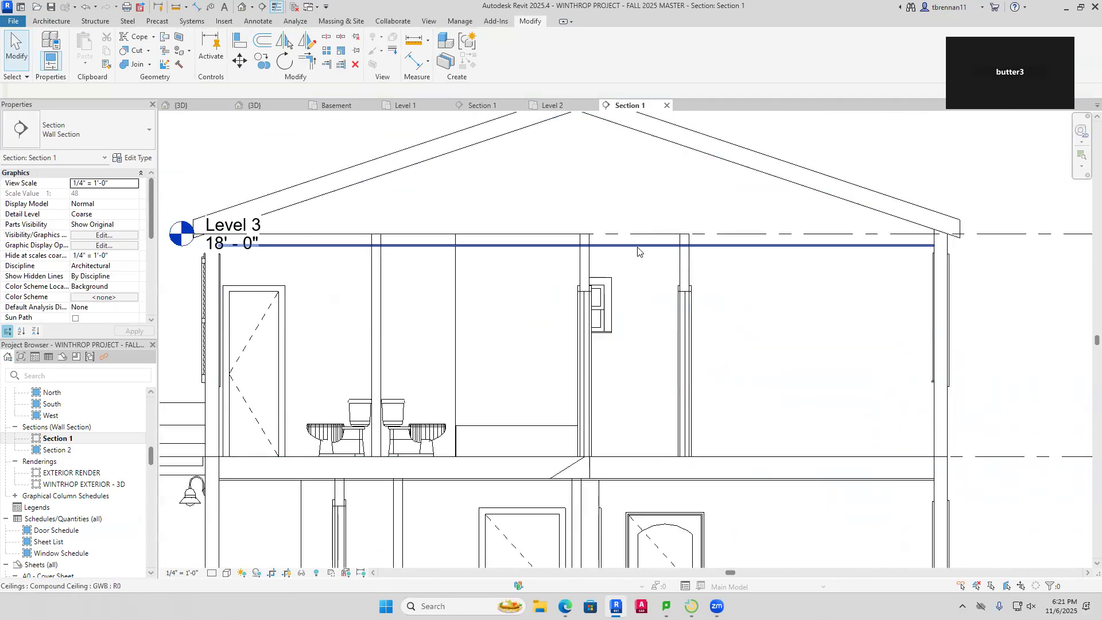
pyautogui.click(639, 248)
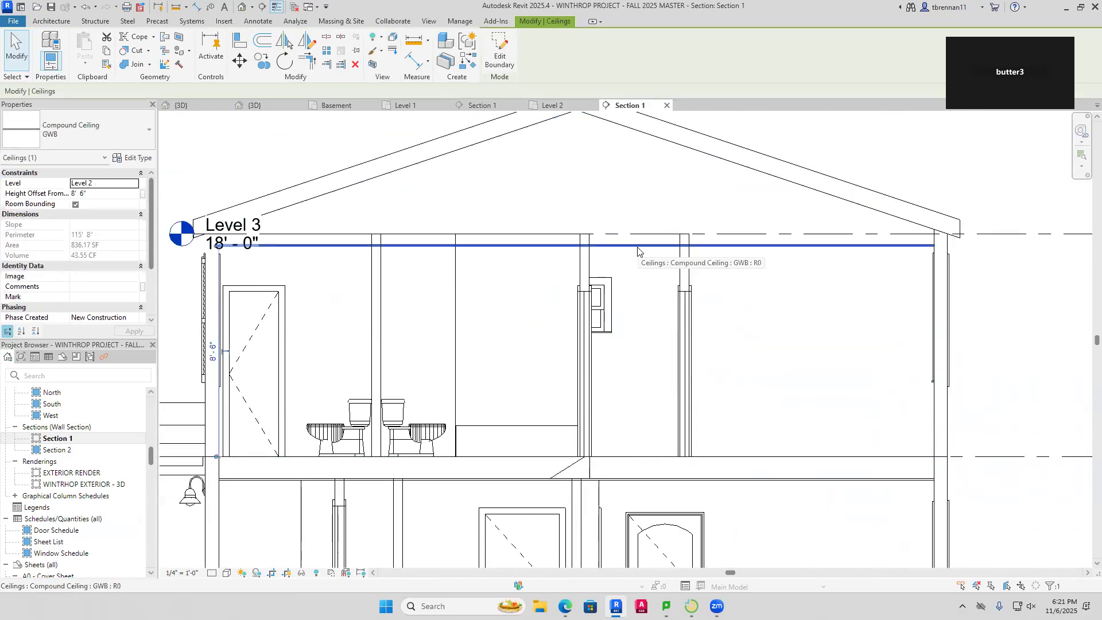
pyautogui.click(102, 195)
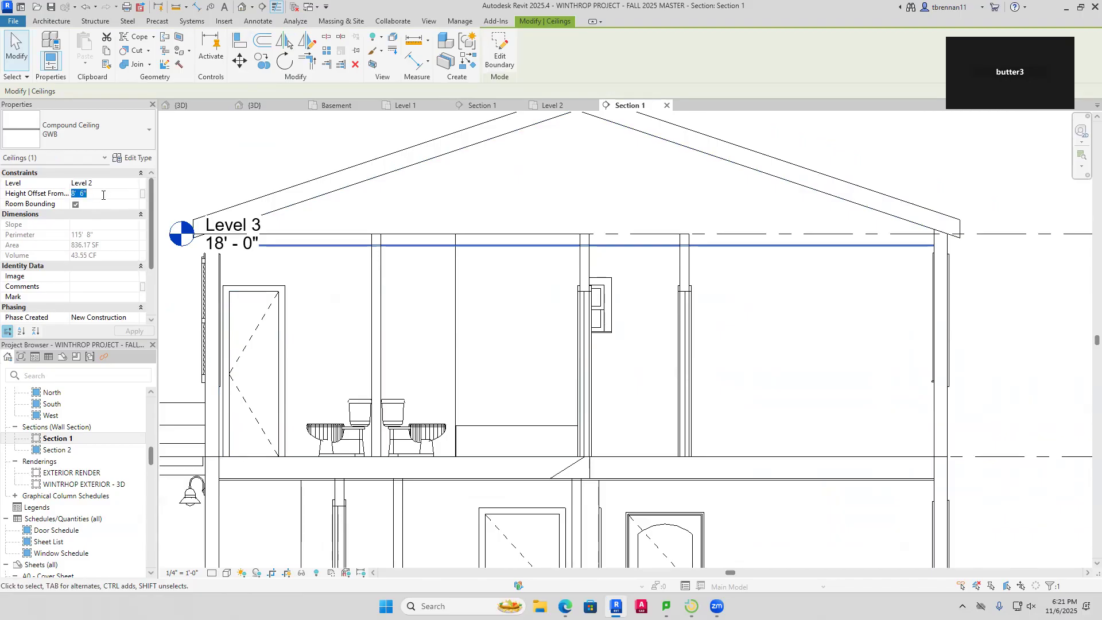
pyautogui.write('8')
pyautogui.press('Return')
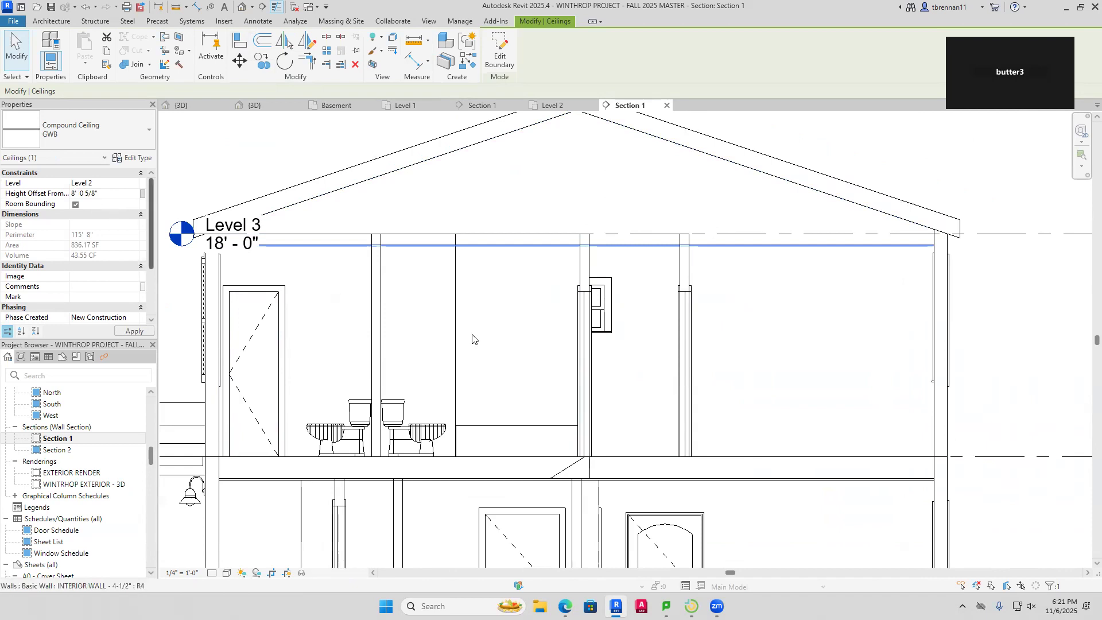
pyautogui.click(923, 320)
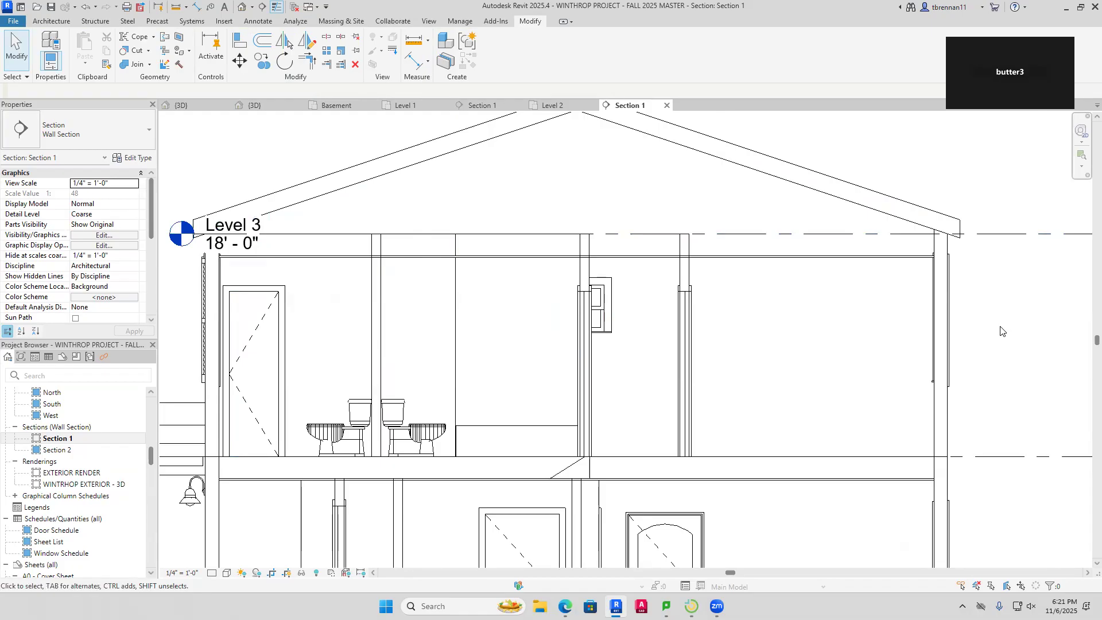
pyautogui.scroll(-4, 1001, 332)
pyautogui.moveTo(979, 351); pyautogui.dragTo(829, 249, button='middle')
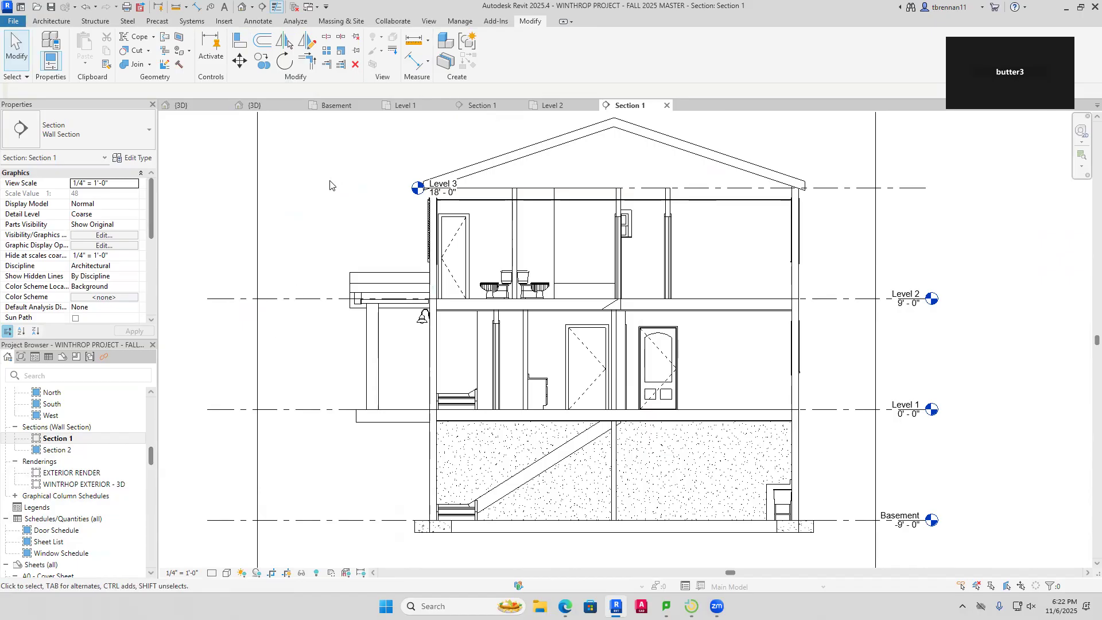
# Switch to the November 4, 2025 project and open its Level 1 reflected ceiling plan
pyautogui.click(406, 105)
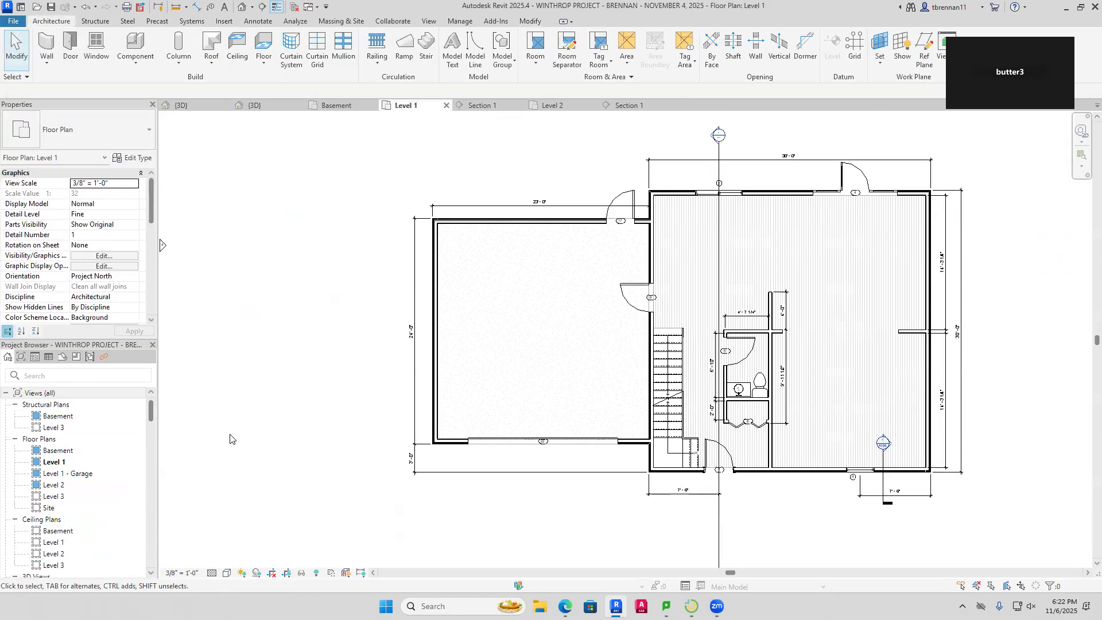
pyautogui.moveTo(152, 412)
pyautogui.mouseDown()
pyautogui.moveTo(153, 447)
pyautogui.moveTo(155, 410)
pyautogui.mouseUp()
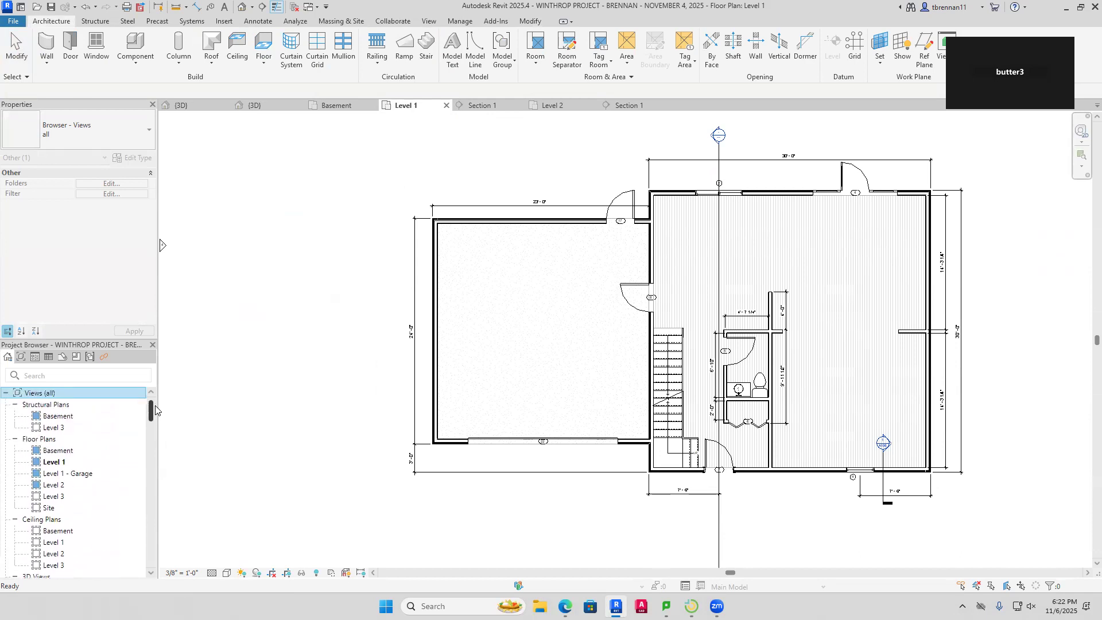
pyautogui.doubleClick(59, 543)
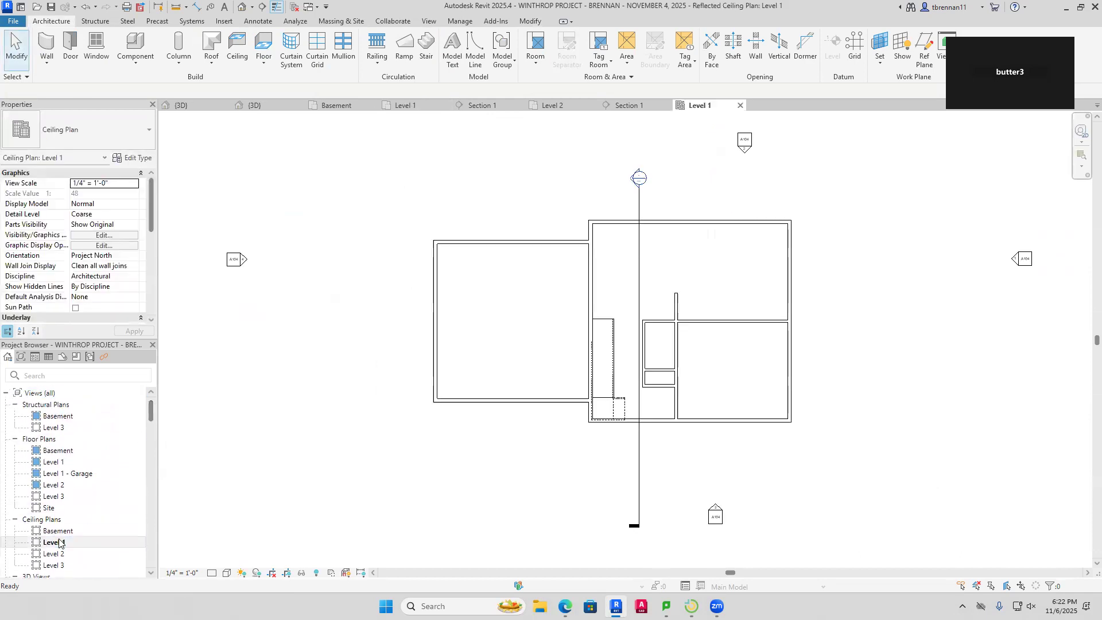
pyautogui.click(697, 290)
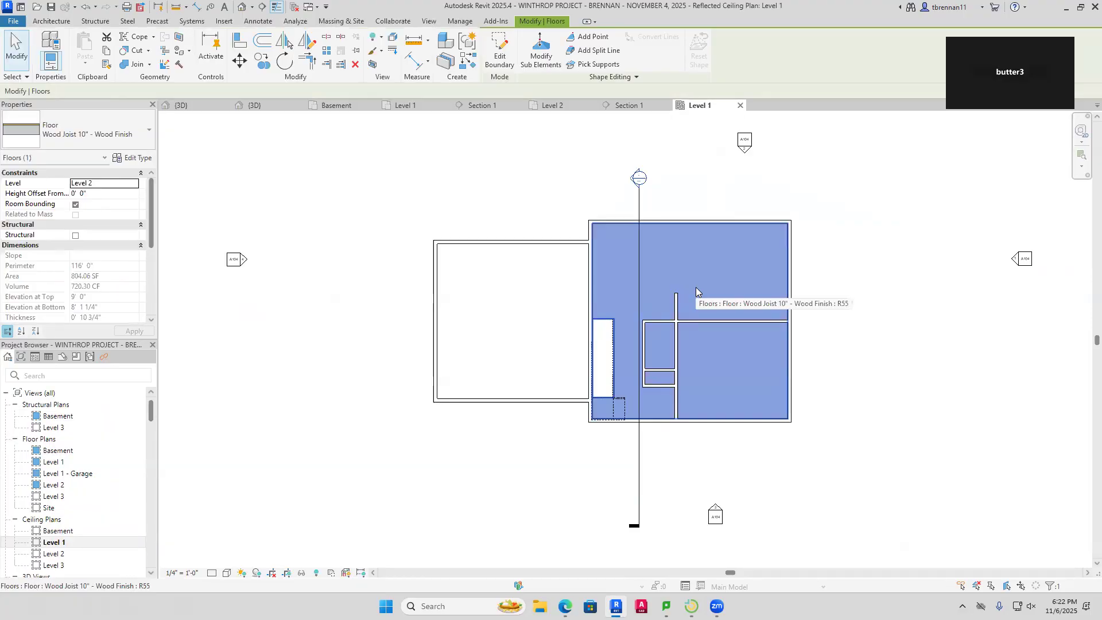
pyautogui.press('Escape')
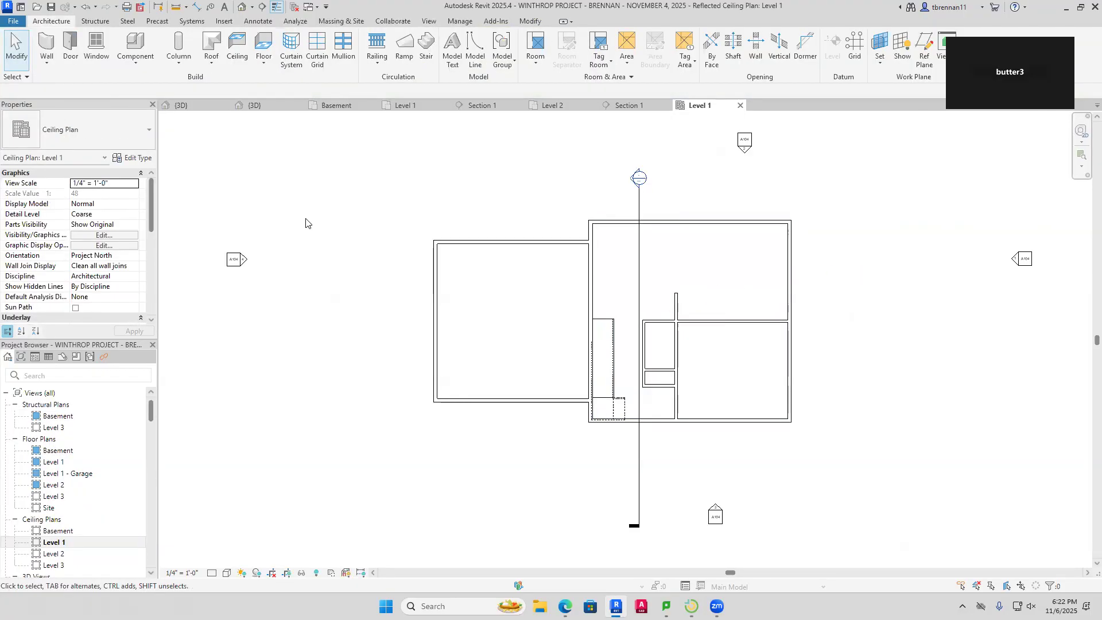
# Sketch a GWB compound ceiling boundary on Level 2 by picking the four exterior walls around the main house, excluding the garage
pyautogui.click(239, 53)
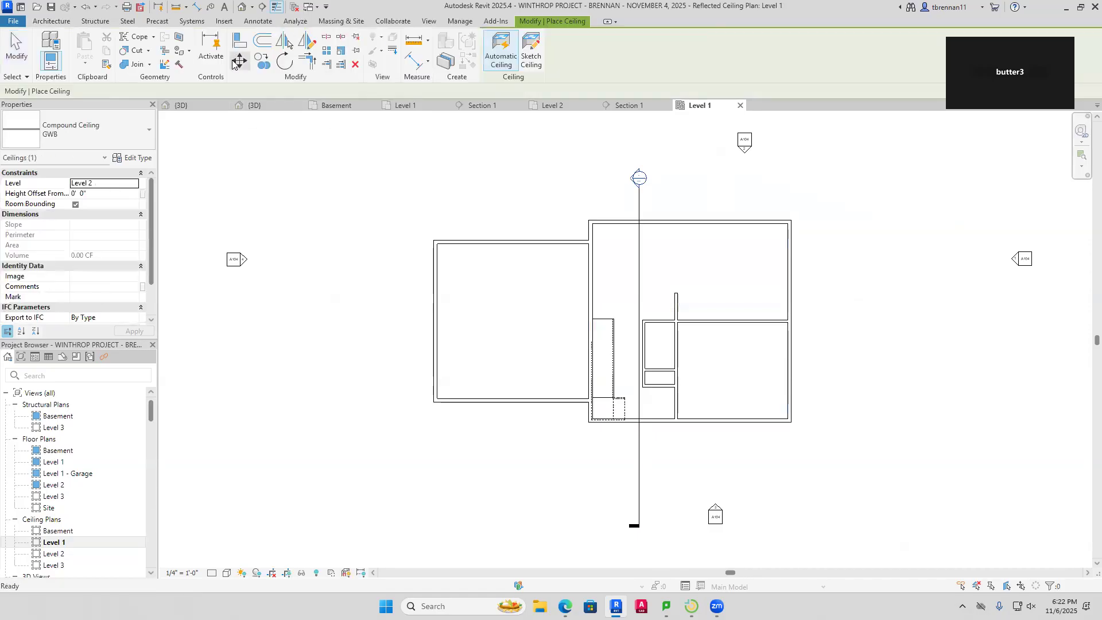
pyautogui.click(532, 56)
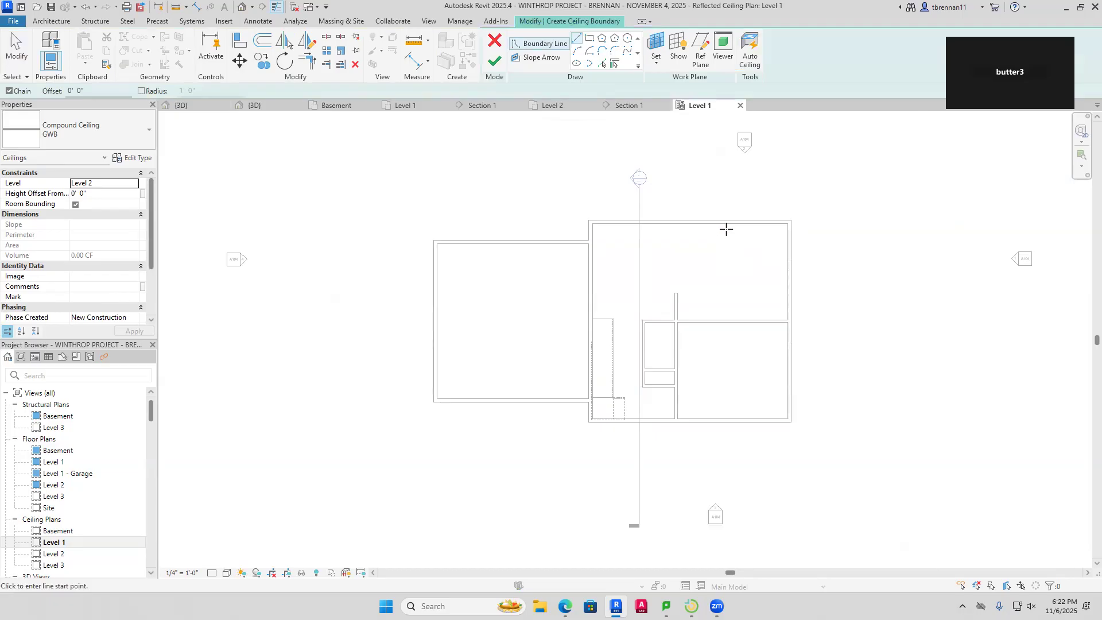
pyautogui.click(615, 63)
pyautogui.click(730, 230)
pyautogui.click(788, 268)
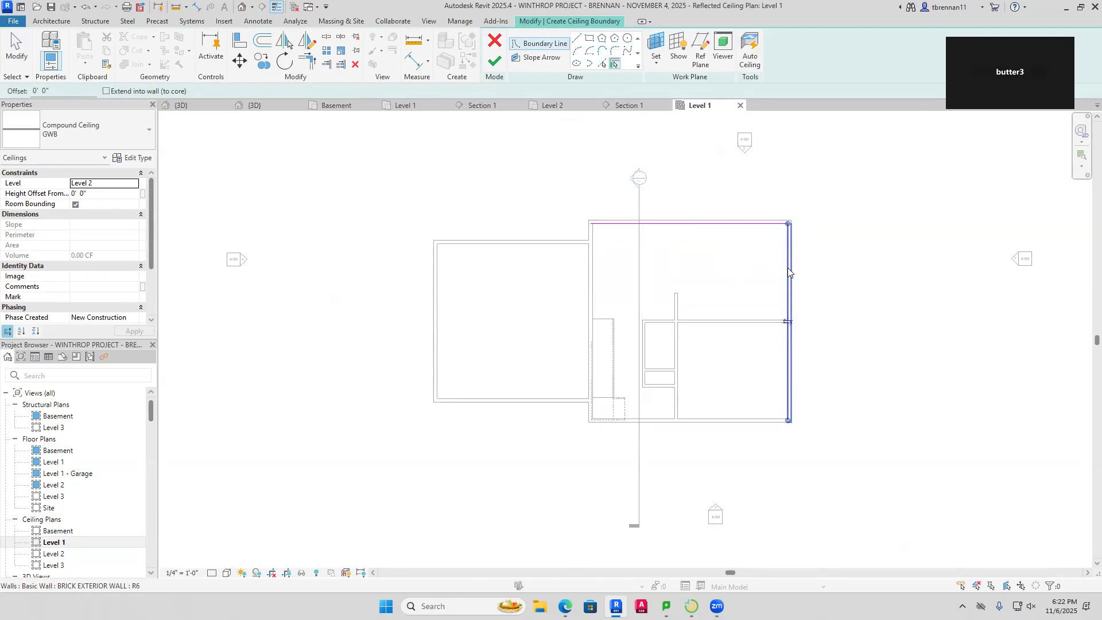
pyautogui.click(742, 418)
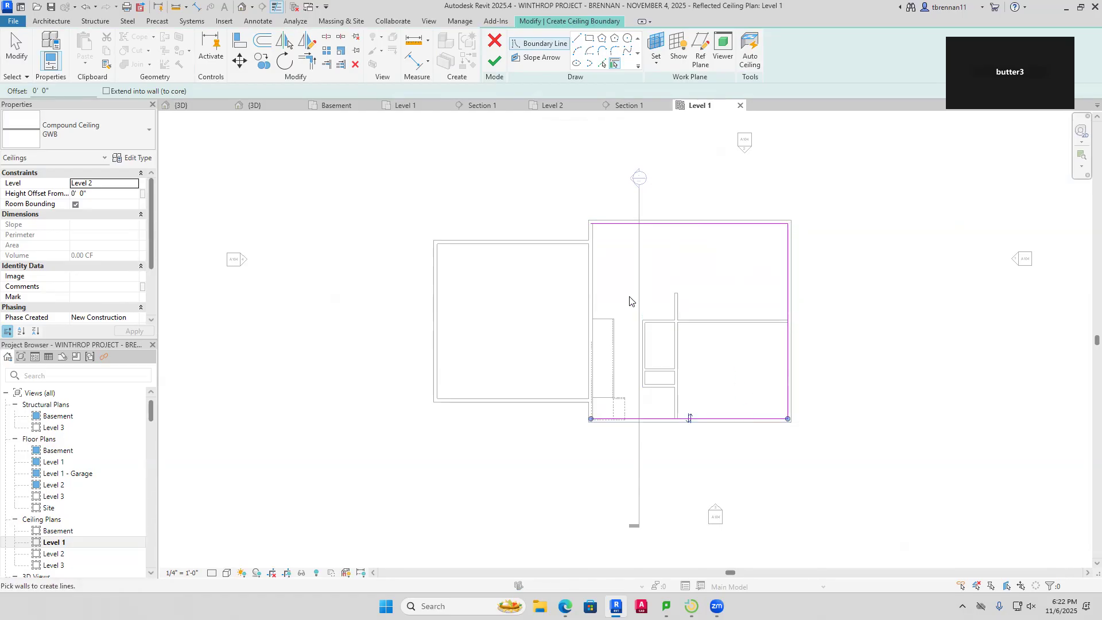
pyautogui.click(593, 301)
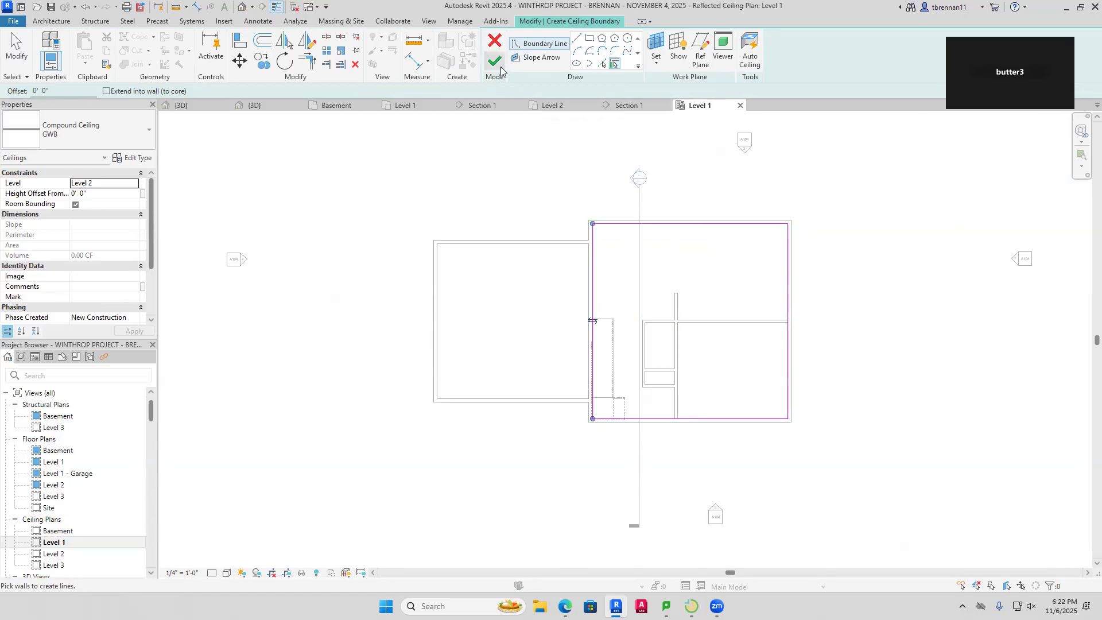
# Finish the ceiling with a height offset of 8' 0 5/8" and open the 3D view
pyautogui.click(102, 193)
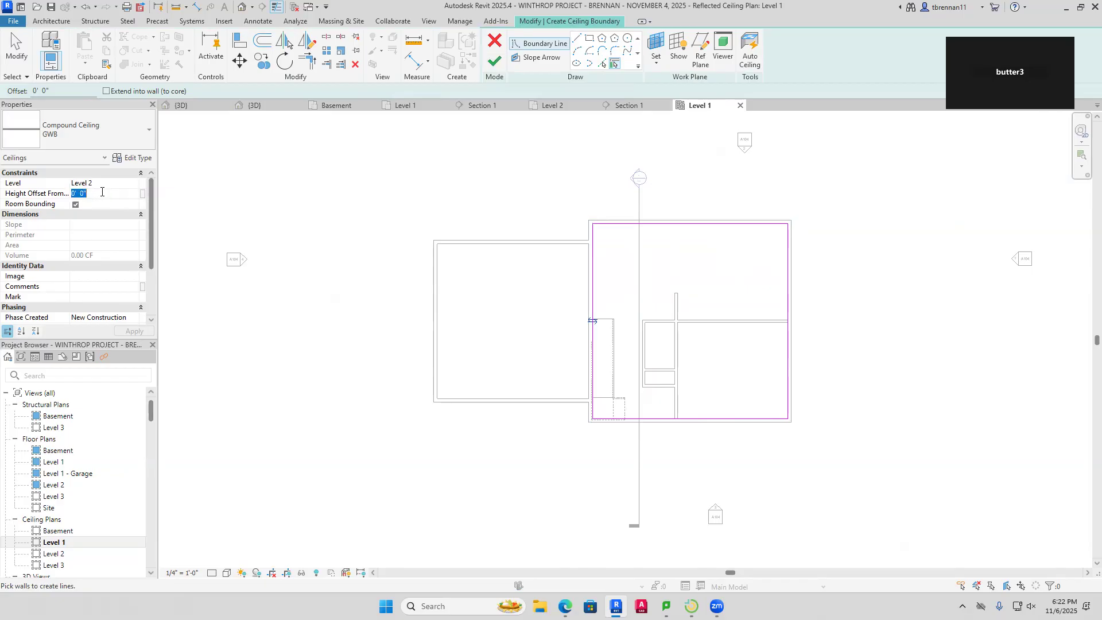
pyautogui.write('8\' 0 5/8"')
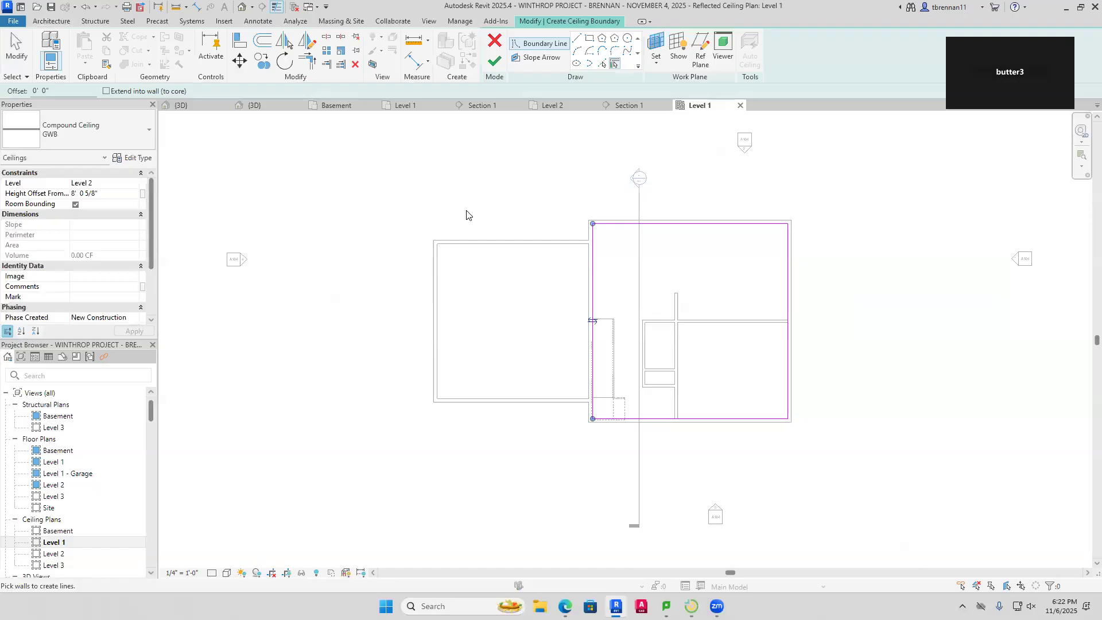
pyautogui.click(496, 63)
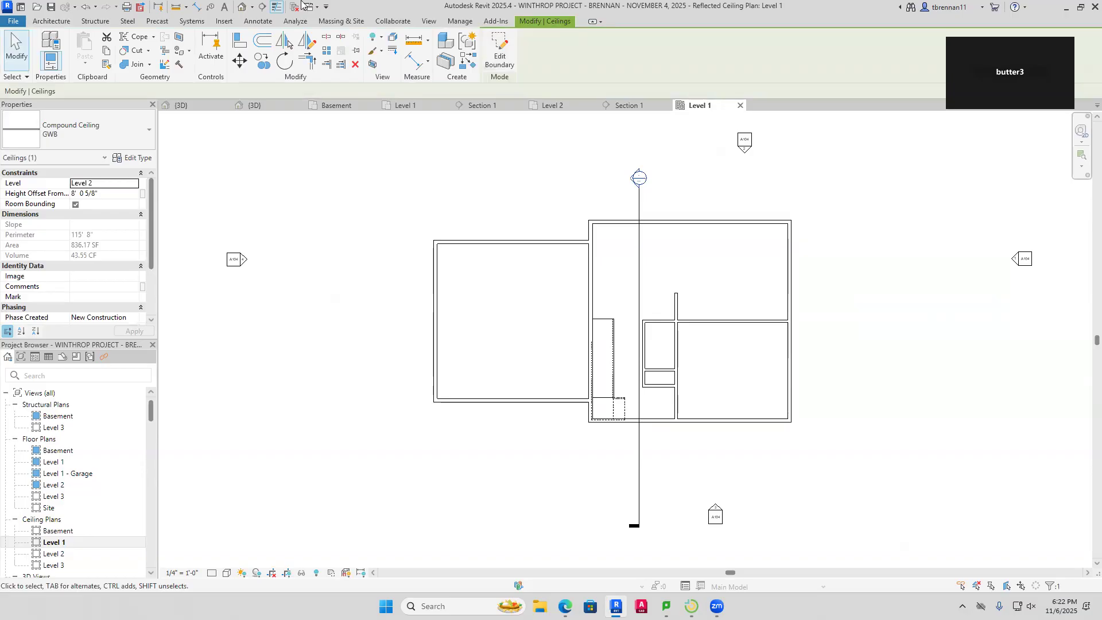
pyautogui.click(243, 7)
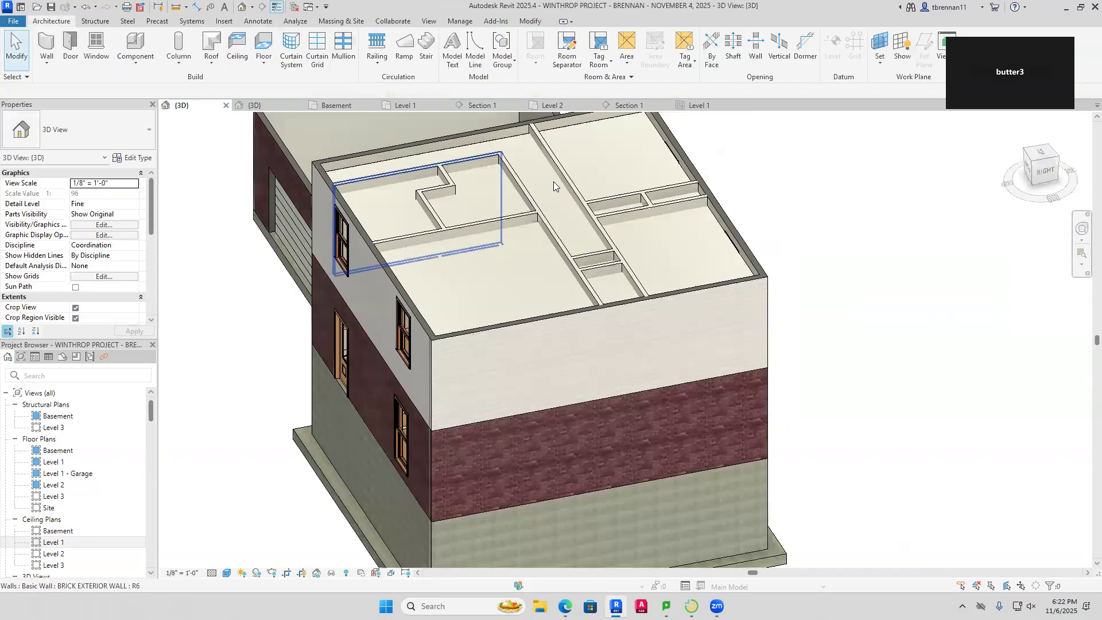
# Enable the section box in the 3D view and pull its front face inward to cut through the house interior
pyautogui.keyDown('shift'); pyautogui.moveTo(835, 385); pyautogui.dragTo(767, 570, button='middle'); pyautogui.keyUp('shift')
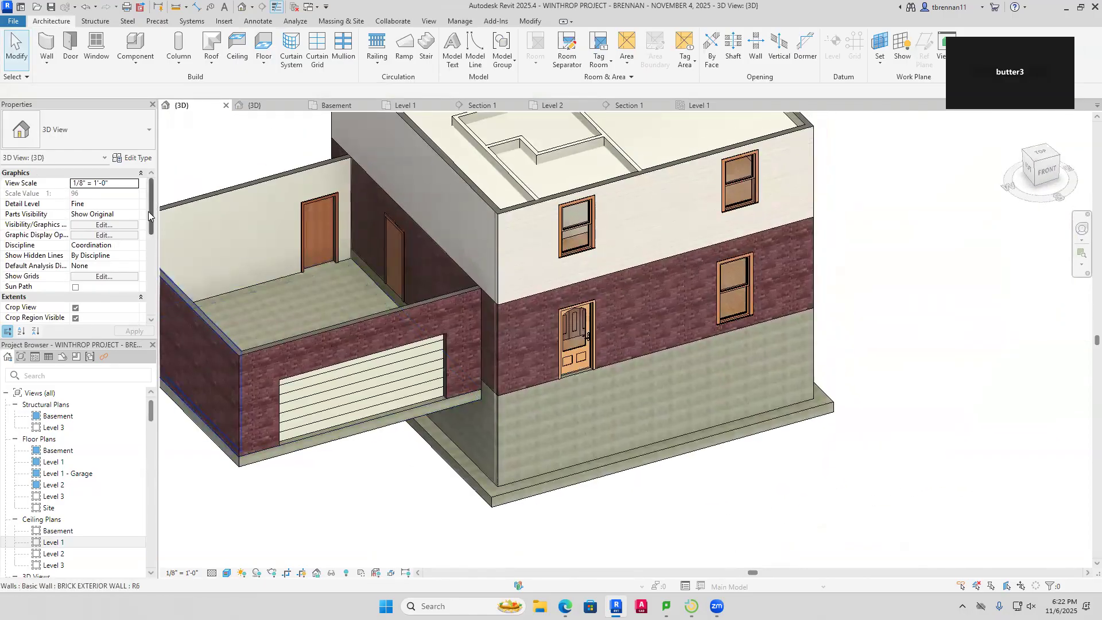
pyautogui.moveTo(148, 211); pyautogui.dragTo(146, 256)
pyautogui.click(75, 246)
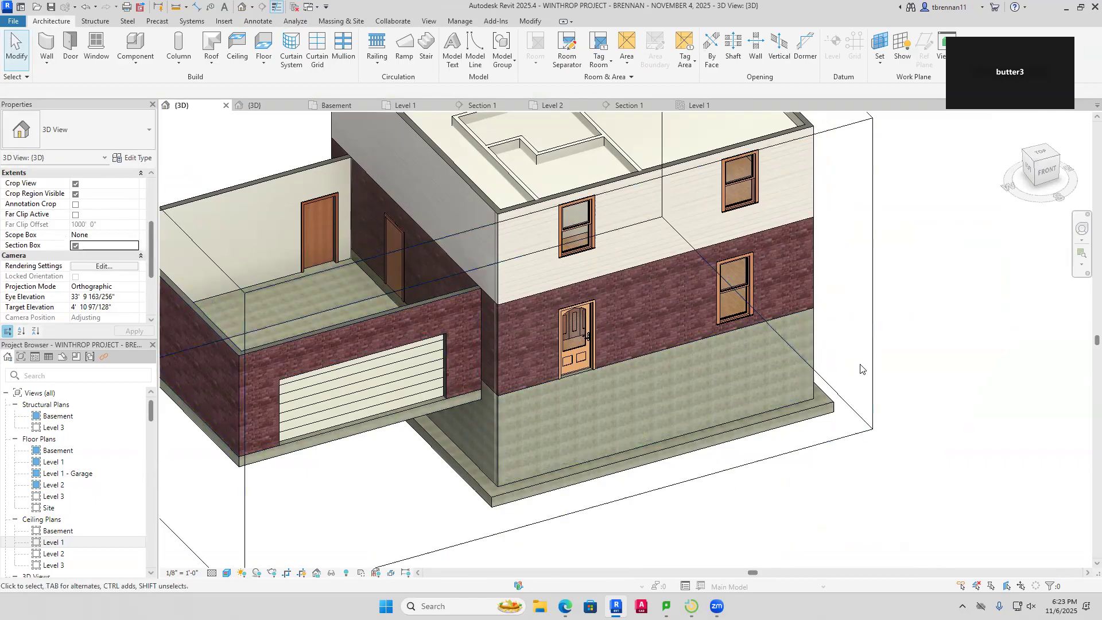
pyautogui.click(873, 322)
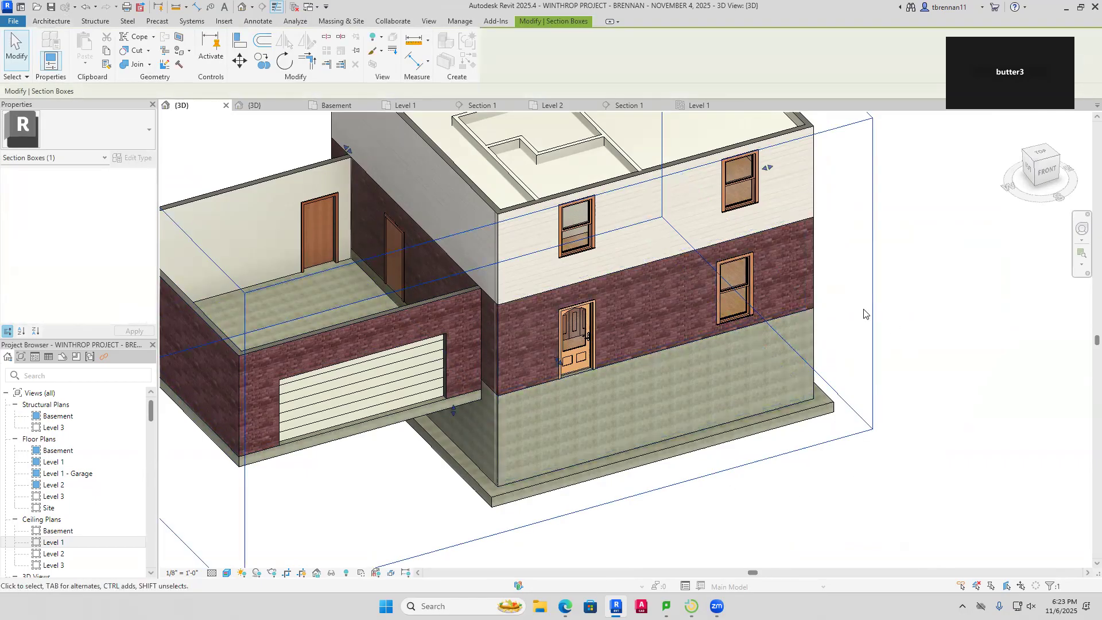
pyautogui.click(901, 308)
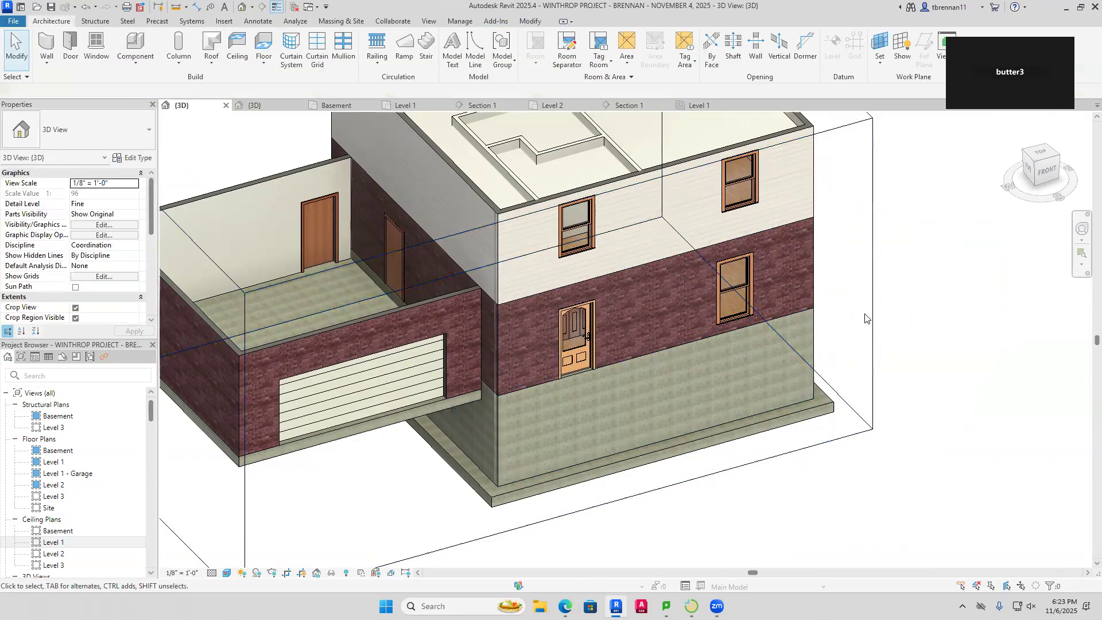
pyautogui.click(874, 314)
pyautogui.moveTo(558, 360); pyautogui.dragTo(519, 322)
pyautogui.keyDown('shift'); pyautogui.moveTo(671, 492); pyautogui.dragTo(977, 450, button='middle'); pyautogui.keyUp('shift')
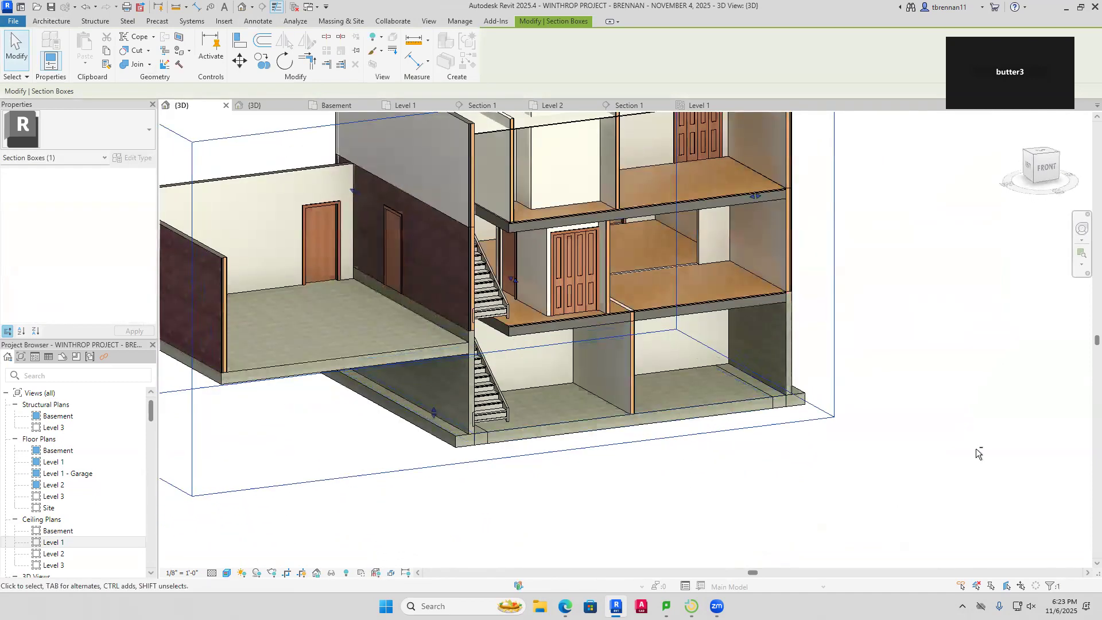
# Examine the sectioned house from the front, checking for the ceiling beneath the Level 2 floor and above the upper rooms
pyautogui.click(1047, 167)
pyautogui.scroll(3, 637, 418)
pyautogui.scroll(5, 749, 339)
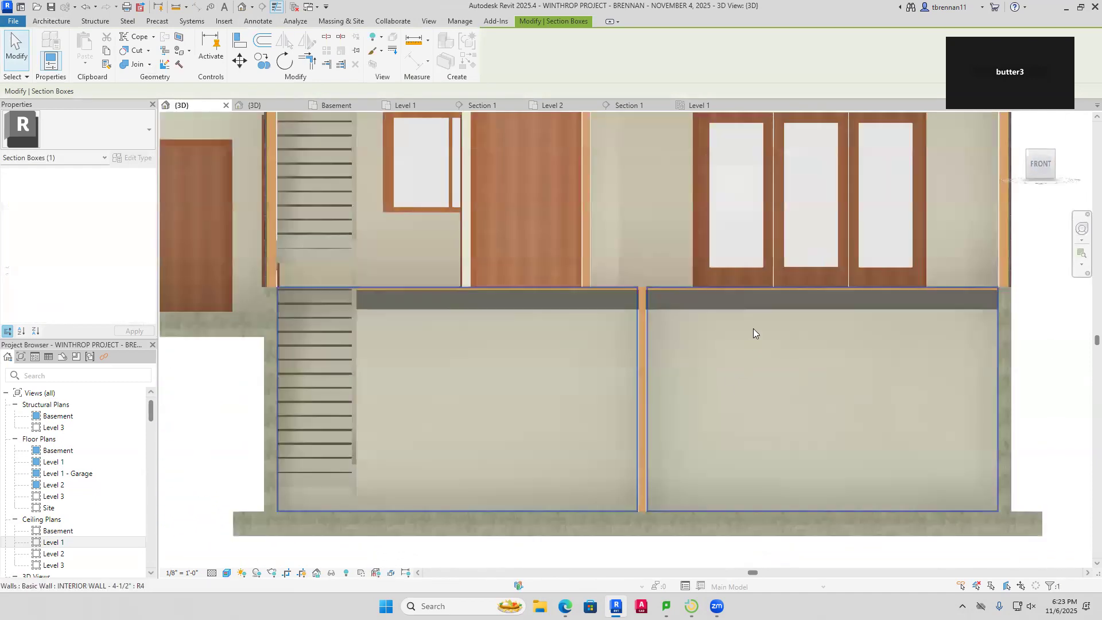
pyautogui.moveTo(746, 320); pyautogui.dragTo(758, 432, button='middle')
pyautogui.scroll(-2, 640, 272)
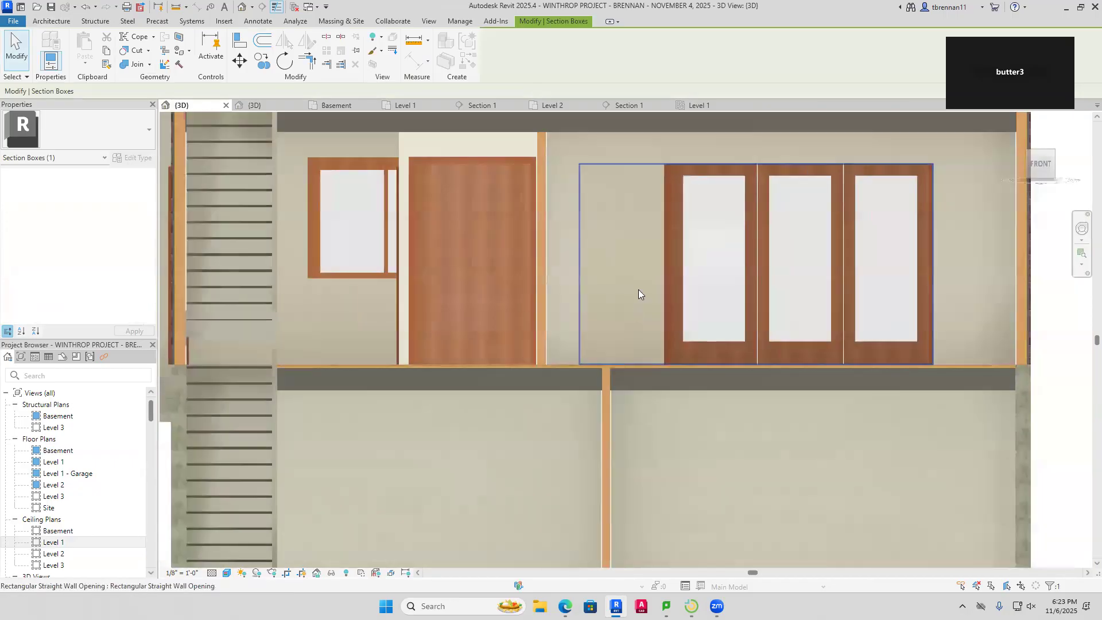
pyautogui.moveTo(639, 290); pyautogui.dragTo(641, 364, button='middle')
pyautogui.scroll(4, 450, 287)
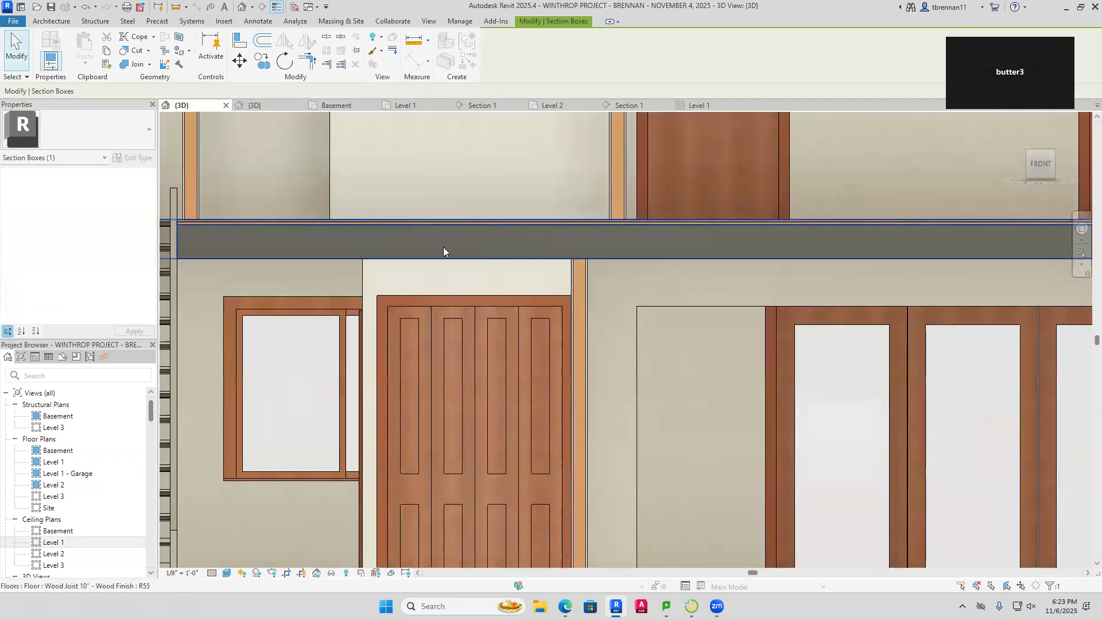
pyautogui.scroll(3, 414, 263)
pyautogui.scroll(-6, 724, 308)
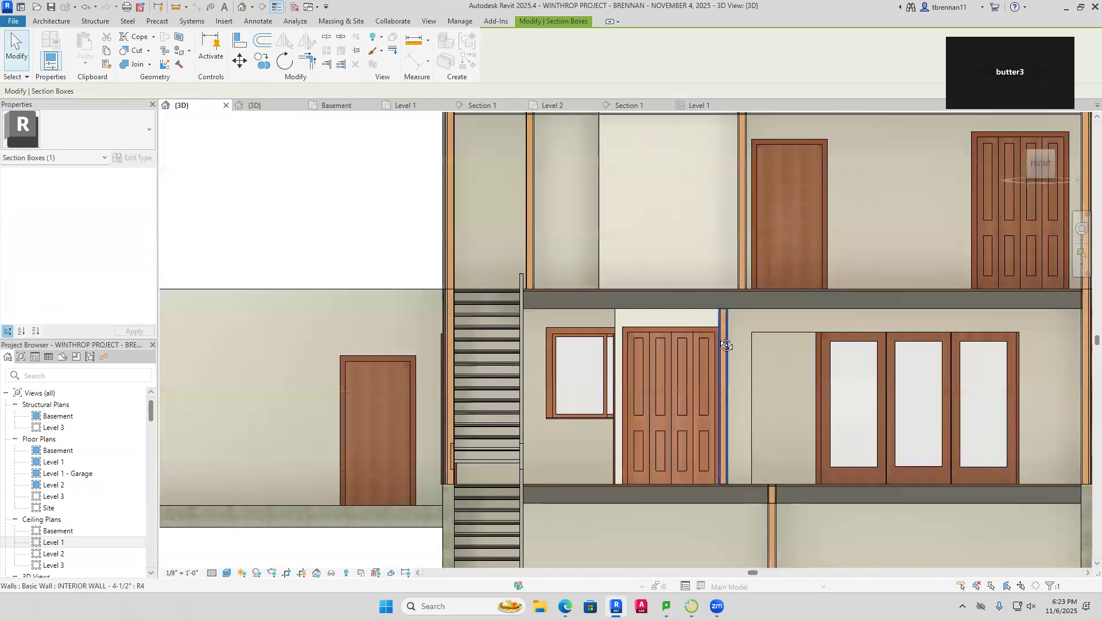
pyautogui.keyDown('shift'); pyautogui.moveTo(738, 368); pyautogui.dragTo(817, 233, button='middle'); pyautogui.keyUp('shift')
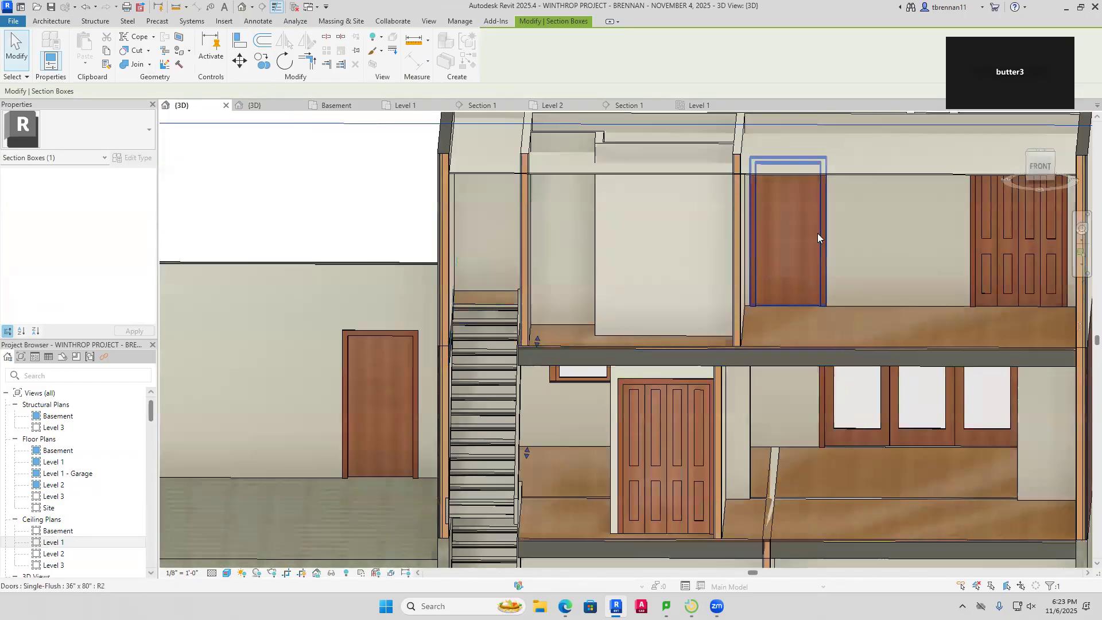
# Reassign the GWB ceiling above the upper storey to Level 1
pyautogui.click(867, 170)
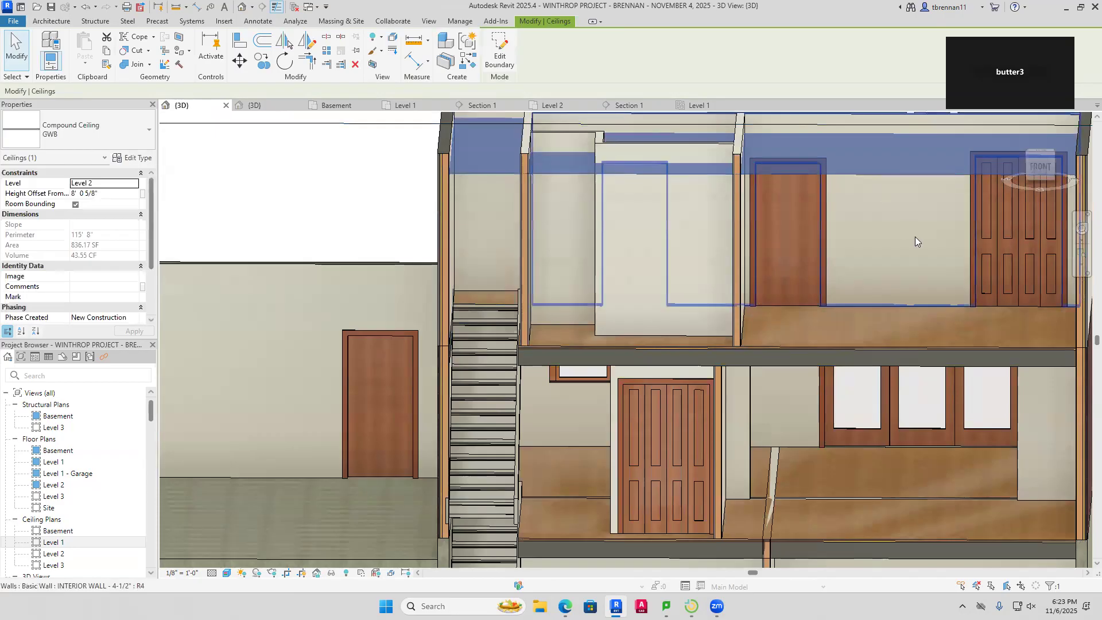
pyautogui.scroll(-2, 898, 230)
pyautogui.moveTo(891, 231); pyautogui.dragTo(659, 237, button='middle')
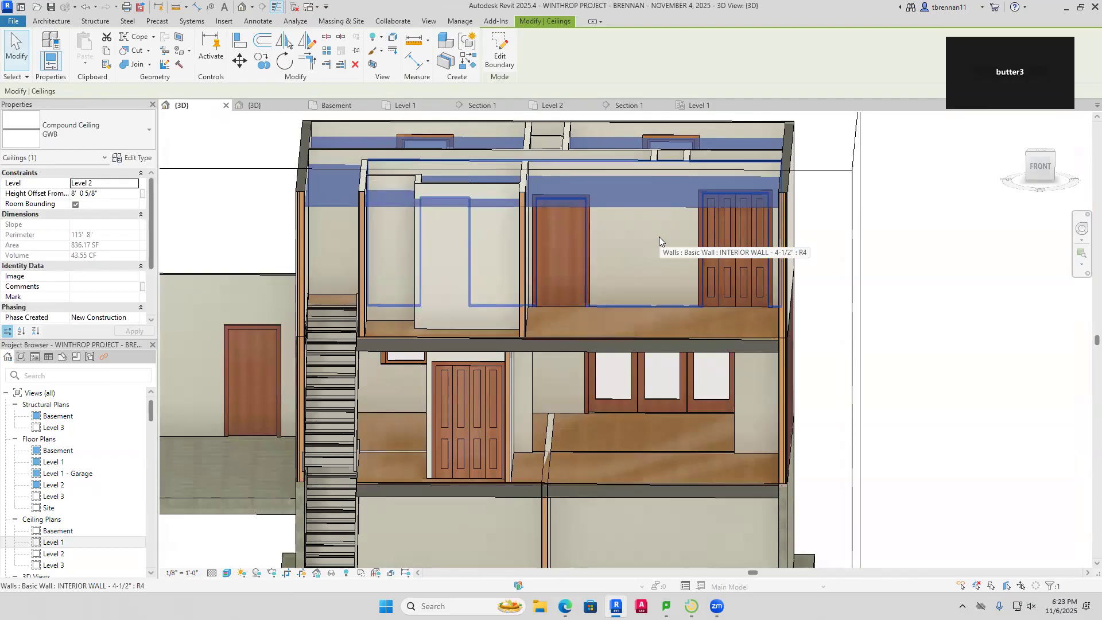
pyautogui.click(135, 183)
pyautogui.click(80, 202)
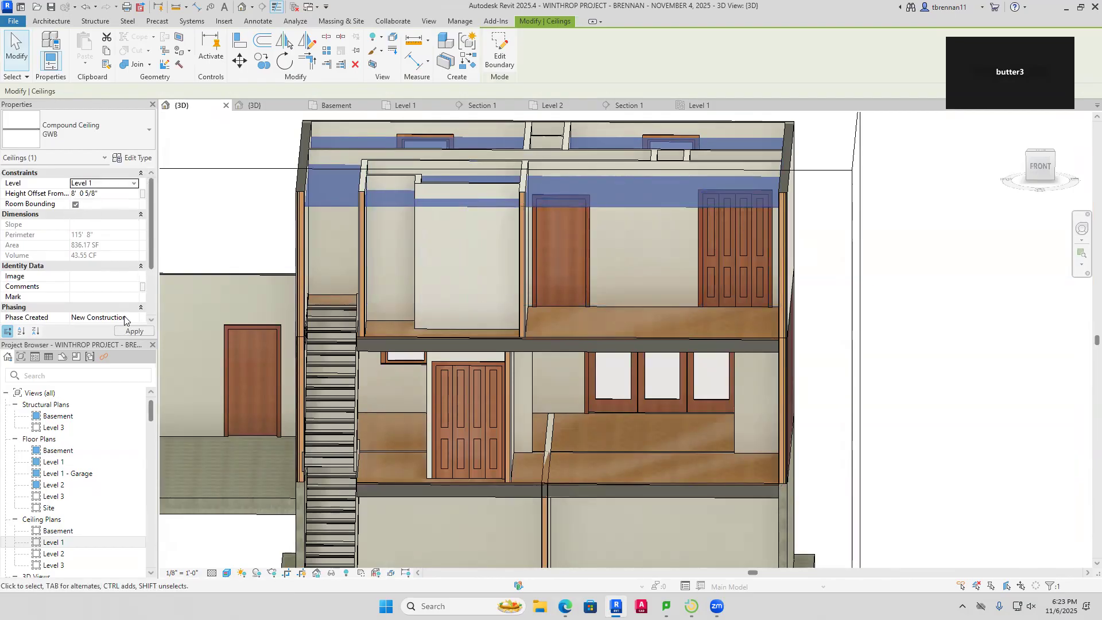
pyautogui.click(871, 386)
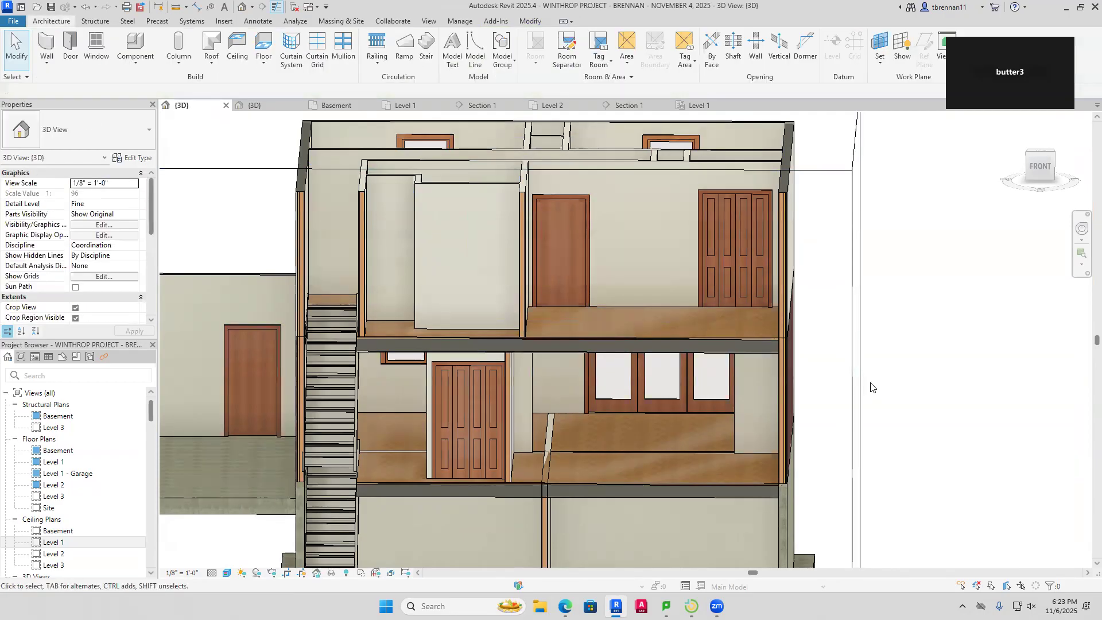
# Inspect the GWB ceiling's fit against the underside of the Level 2 floor from the front
pyautogui.click(1039, 169)
pyautogui.scroll(6, 735, 313)
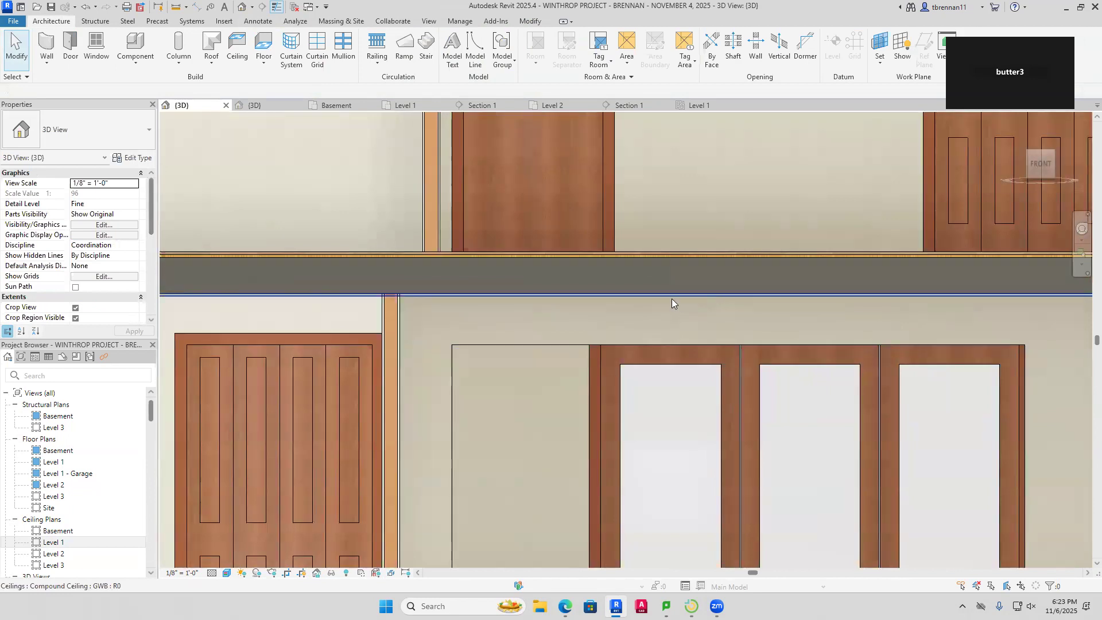
pyautogui.scroll(3, 672, 299)
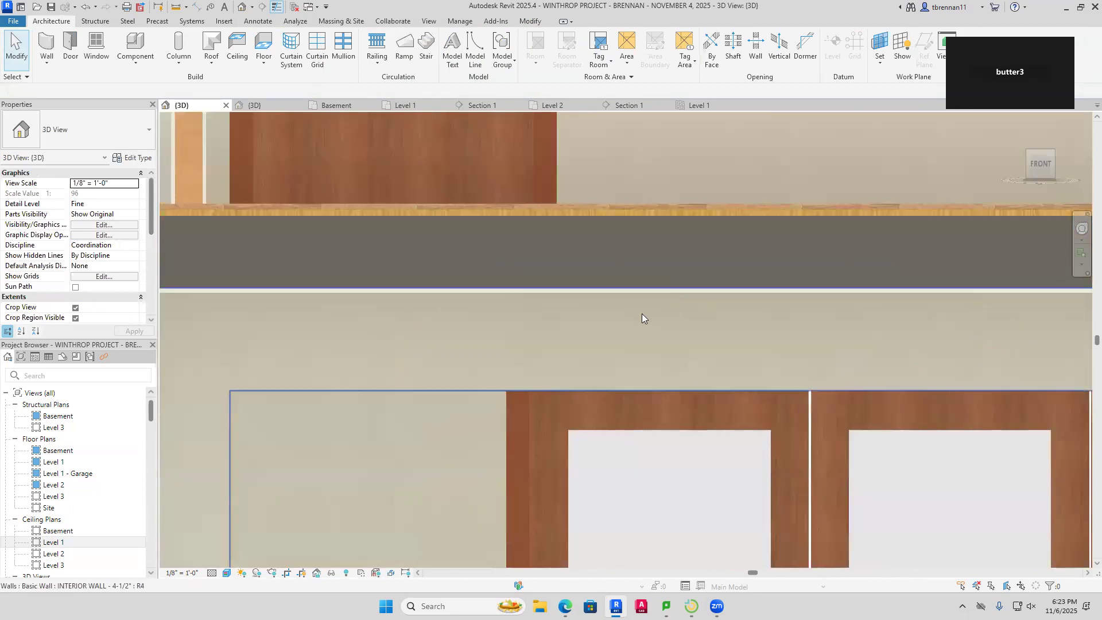
pyautogui.click(665, 294)
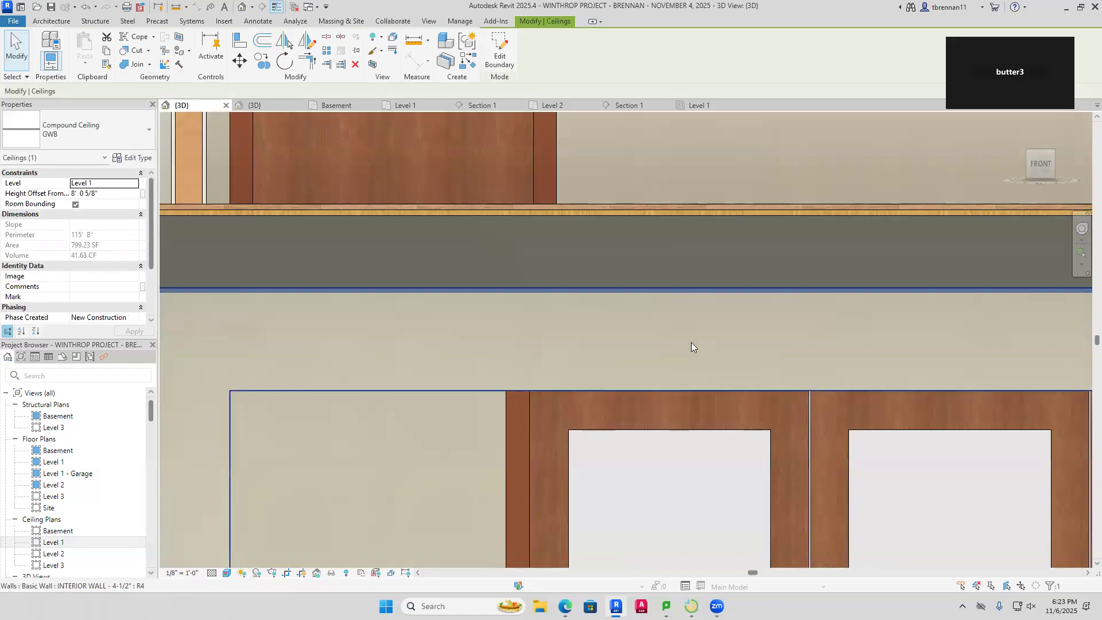
pyautogui.press('Escape')
# Review all storeys in the front cut view and check the height properties of the Level 1 interior wall beside the bifold door
pyautogui.scroll(-3, 691, 337)
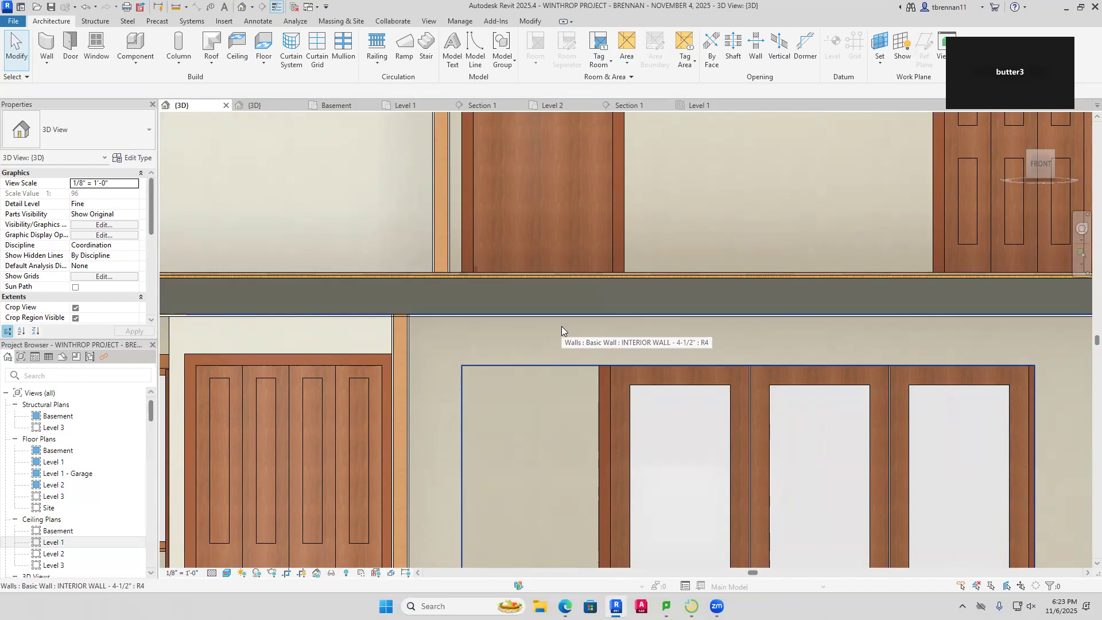
pyautogui.scroll(-5, 567, 344)
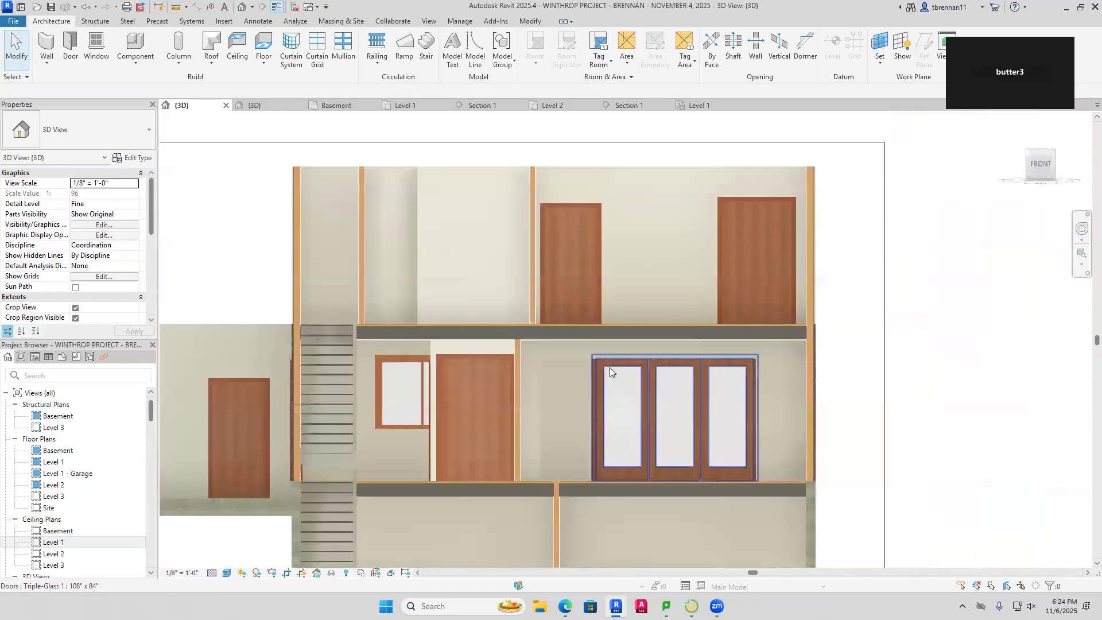
pyautogui.moveTo(842, 386); pyautogui.dragTo(837, 291, button='middle')
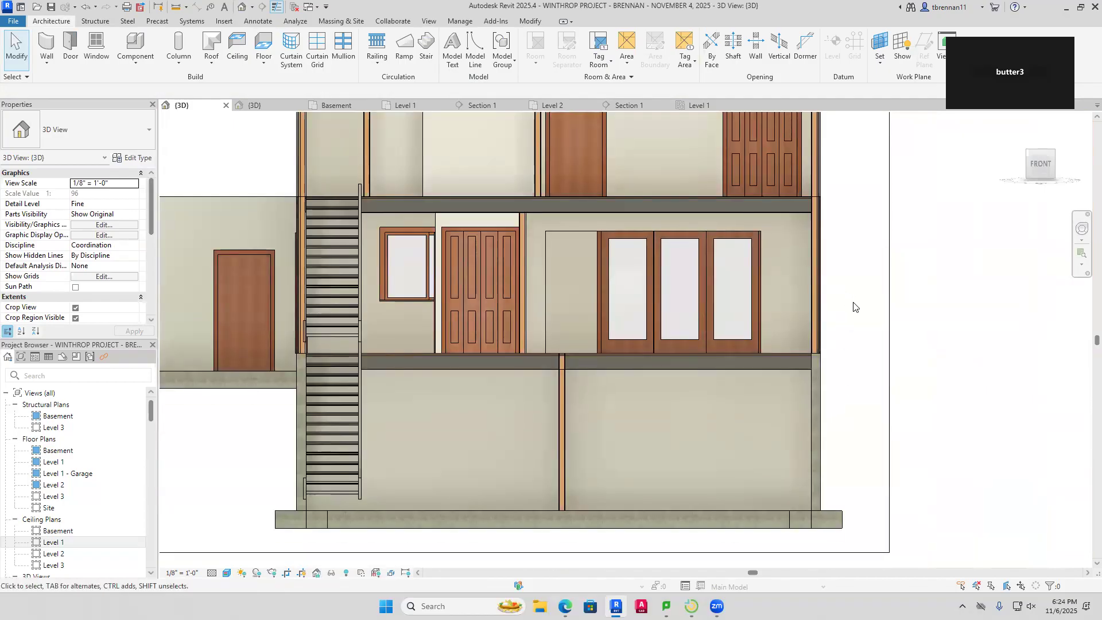
pyautogui.moveTo(913, 304); pyautogui.dragTo(917, 439, button='middle')
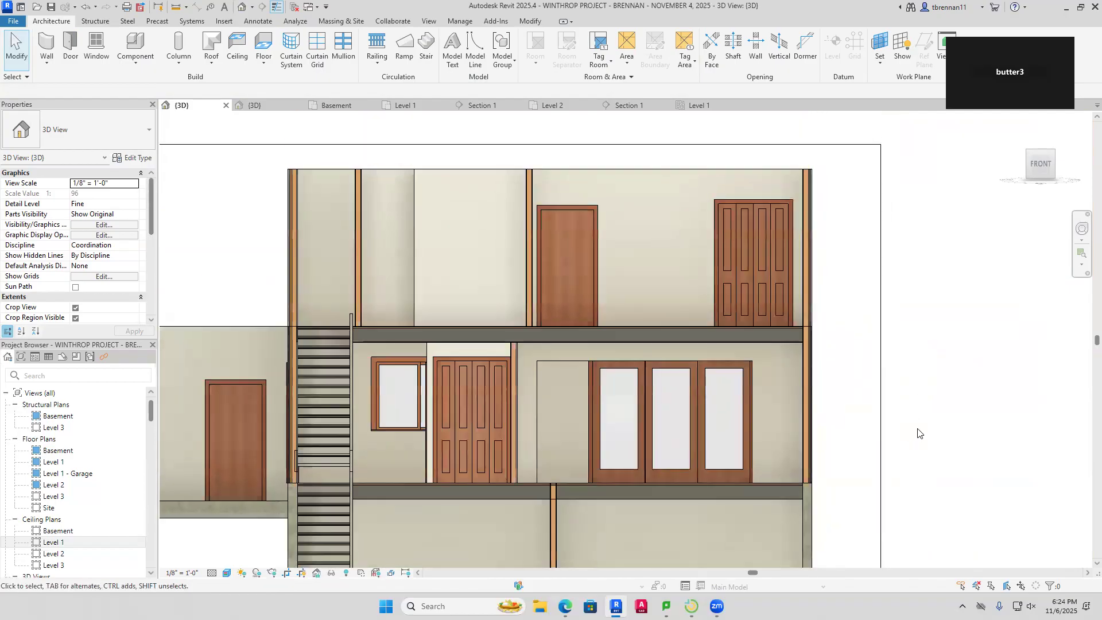
pyautogui.click(516, 374)
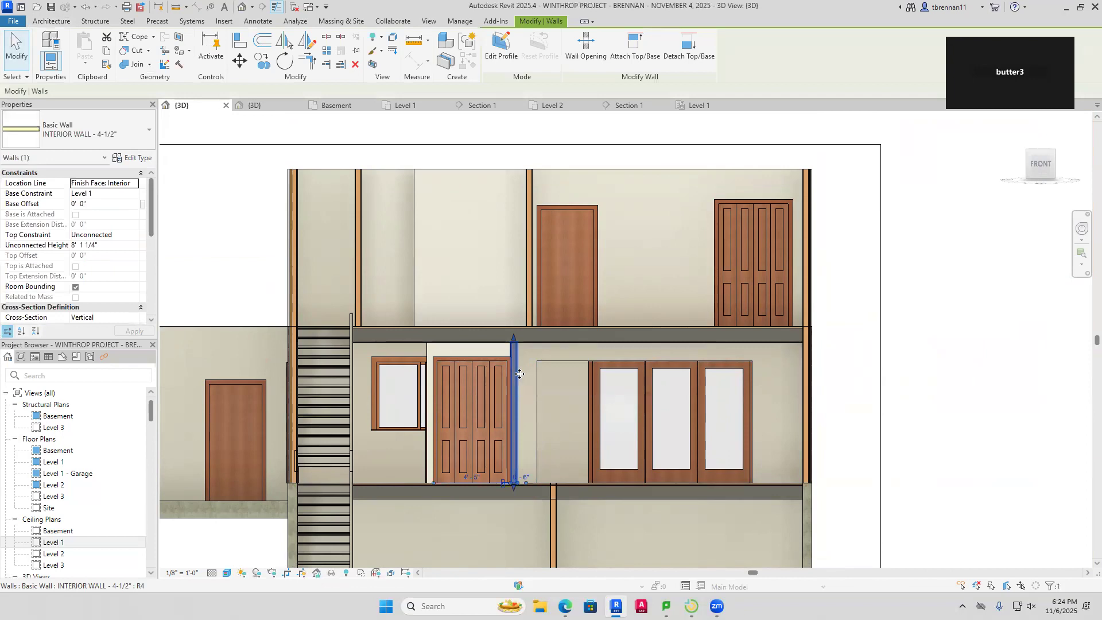
pyautogui.press('Escape')
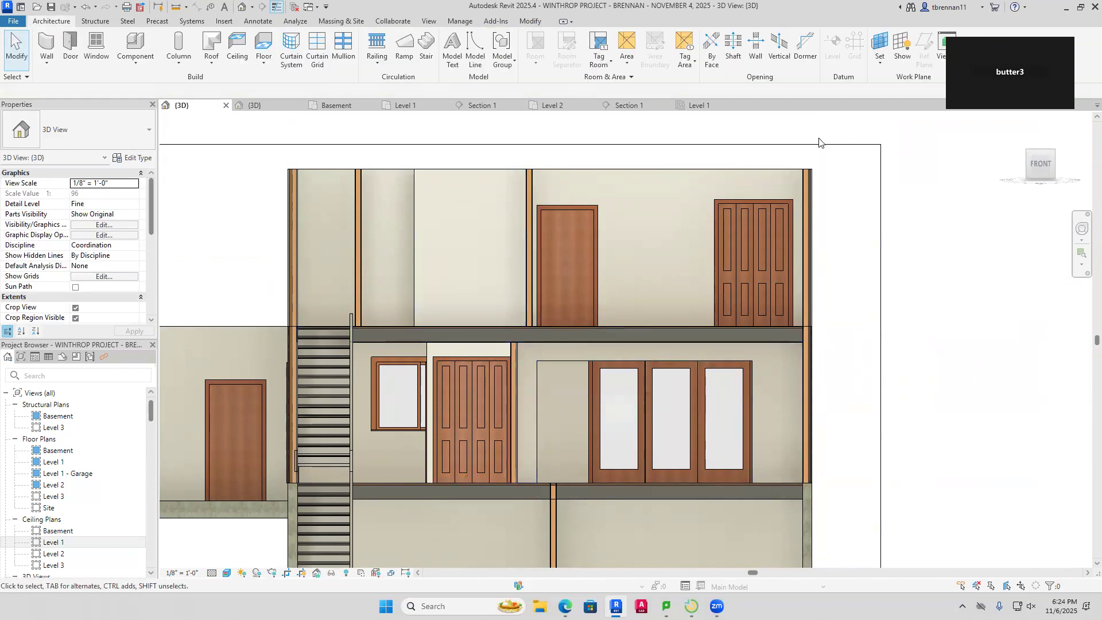
# Switch to the Fall 2025 Master project and open its Section 2 wall section, followed by Section 1
pyautogui.click(255, 107)
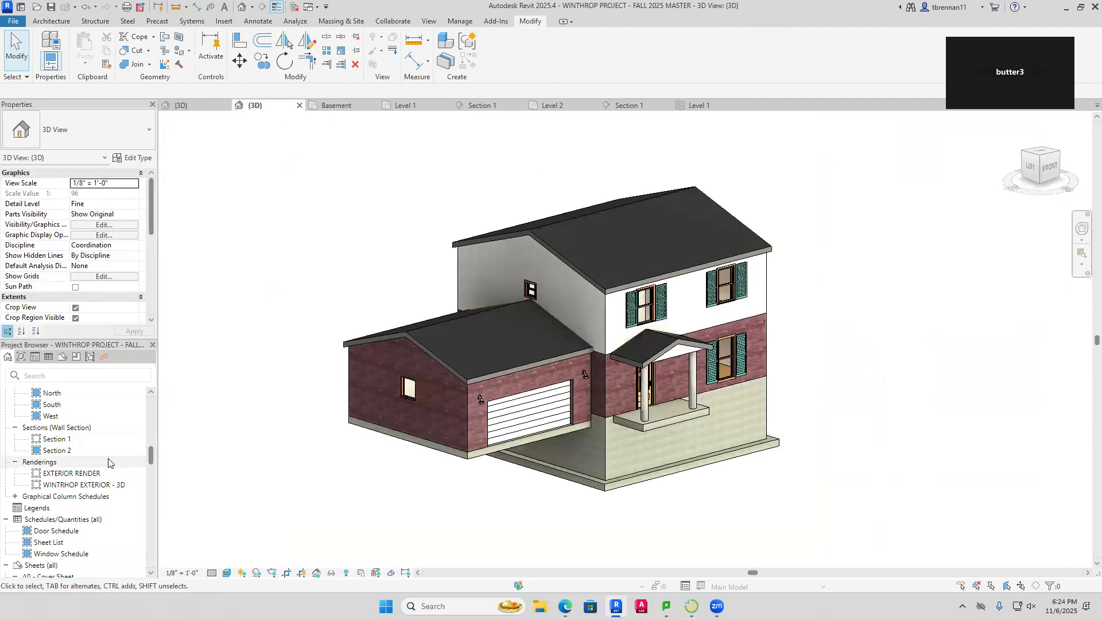
pyautogui.click(70, 451)
pyautogui.click(71, 451)
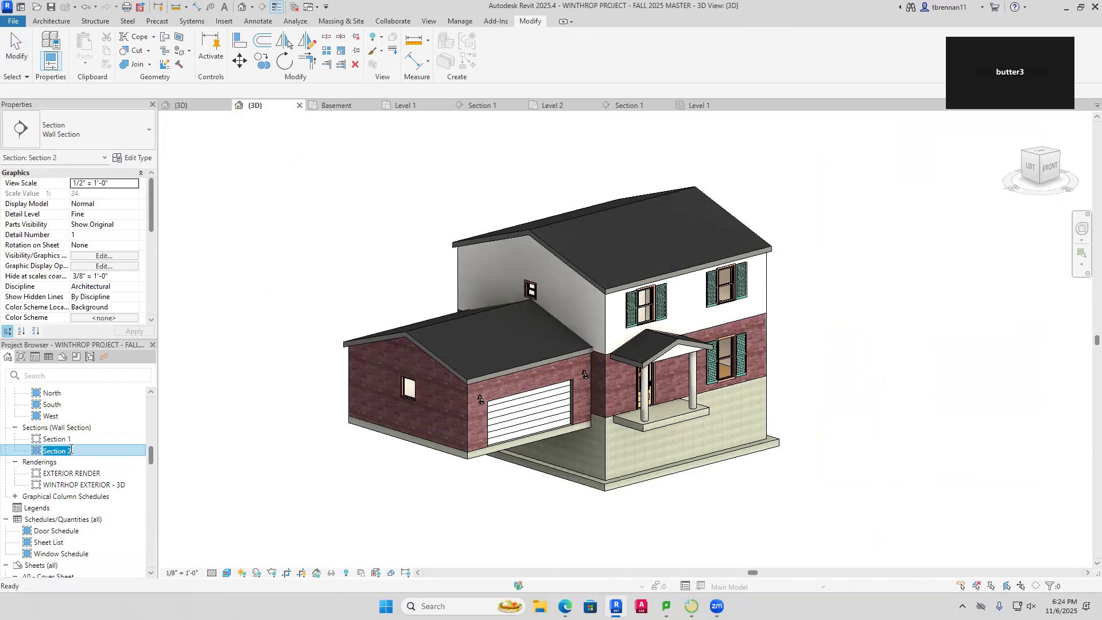
pyautogui.click(202, 432)
pyautogui.doubleClick(39, 451)
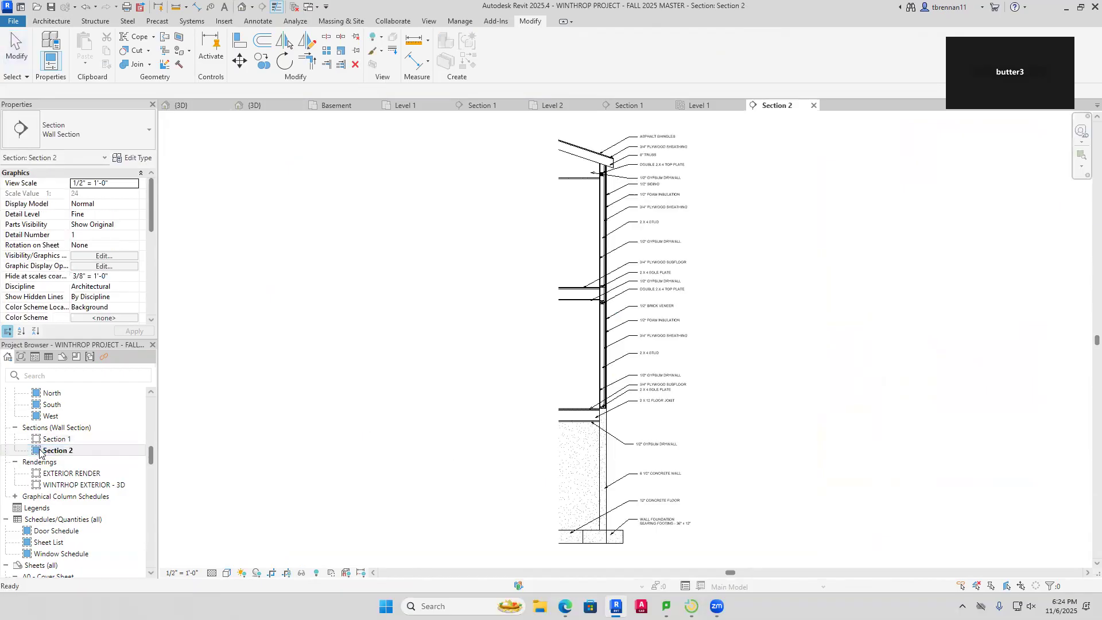
pyautogui.doubleClick(58, 439)
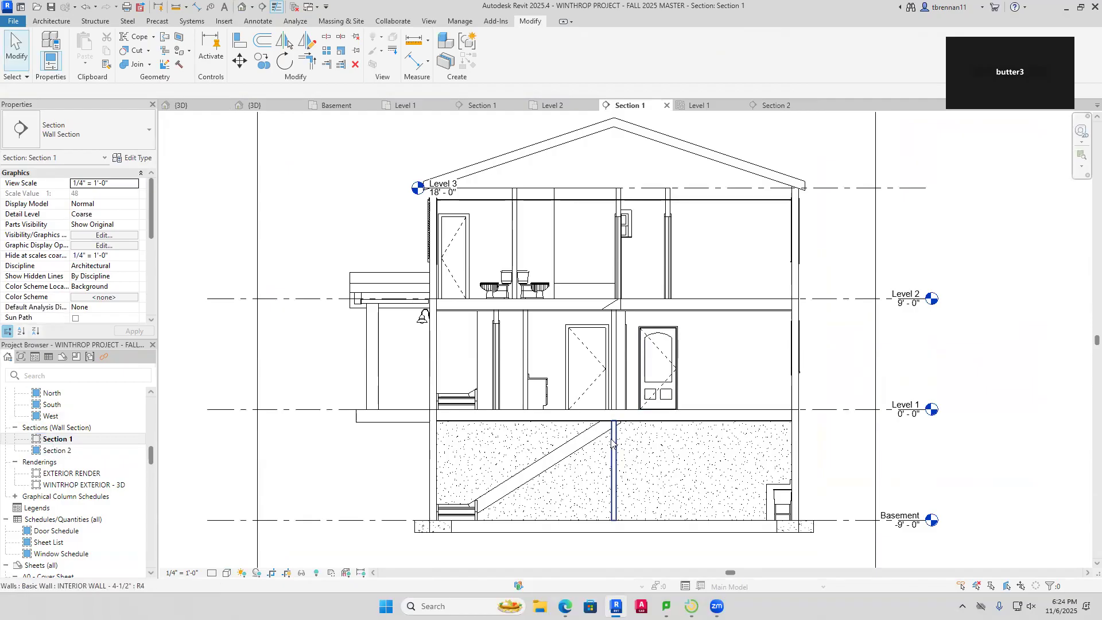
# Inspect the basement interior wall beside the stair in Section 1, checking its top constraint and where it meets the floor
pyautogui.click(613, 442)
pyautogui.scroll(5, 620, 436)
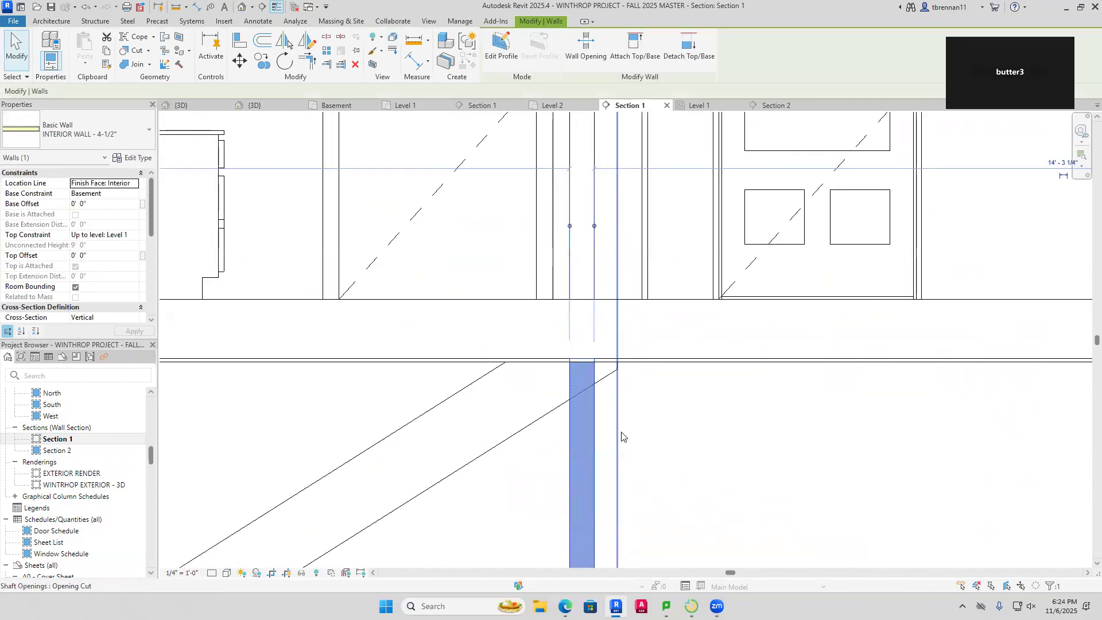
pyautogui.scroll(2, 622, 436)
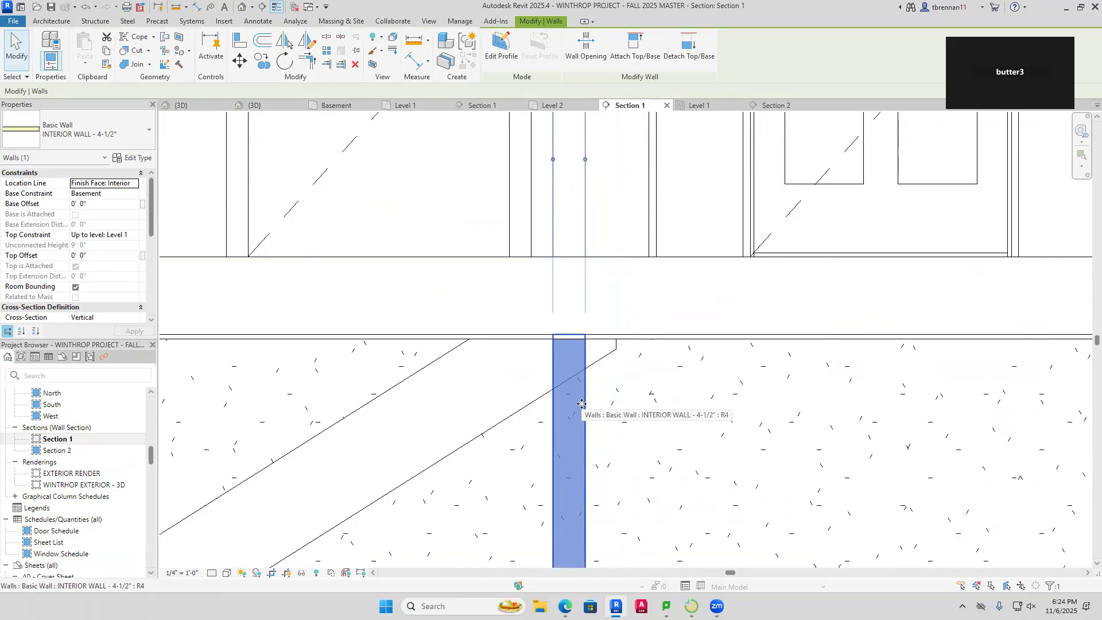
pyautogui.press('Escape')
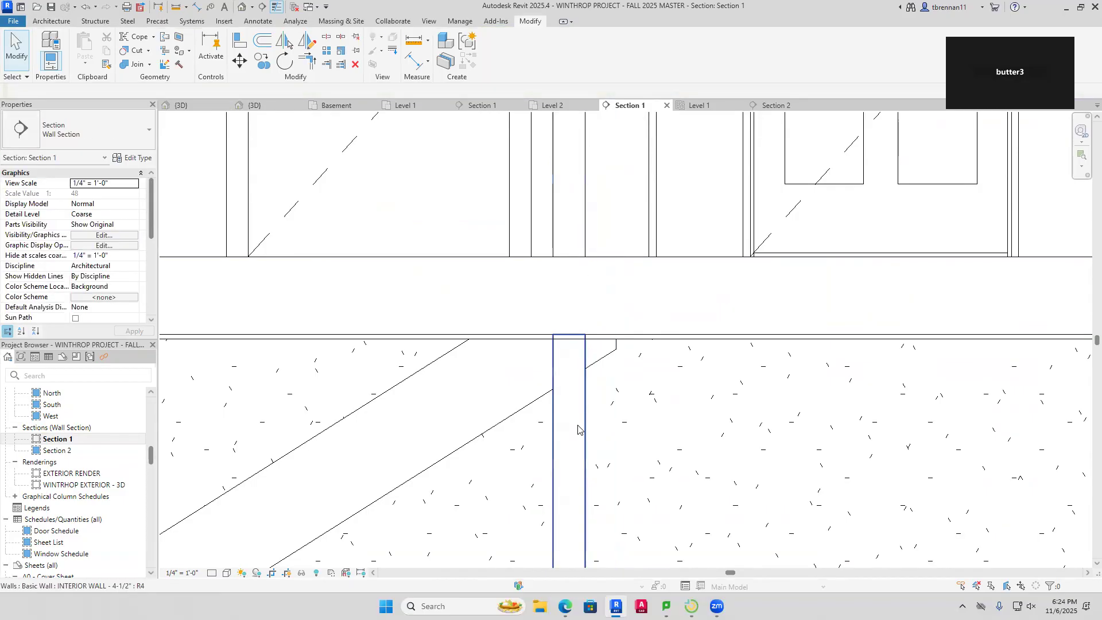
pyautogui.click(578, 429)
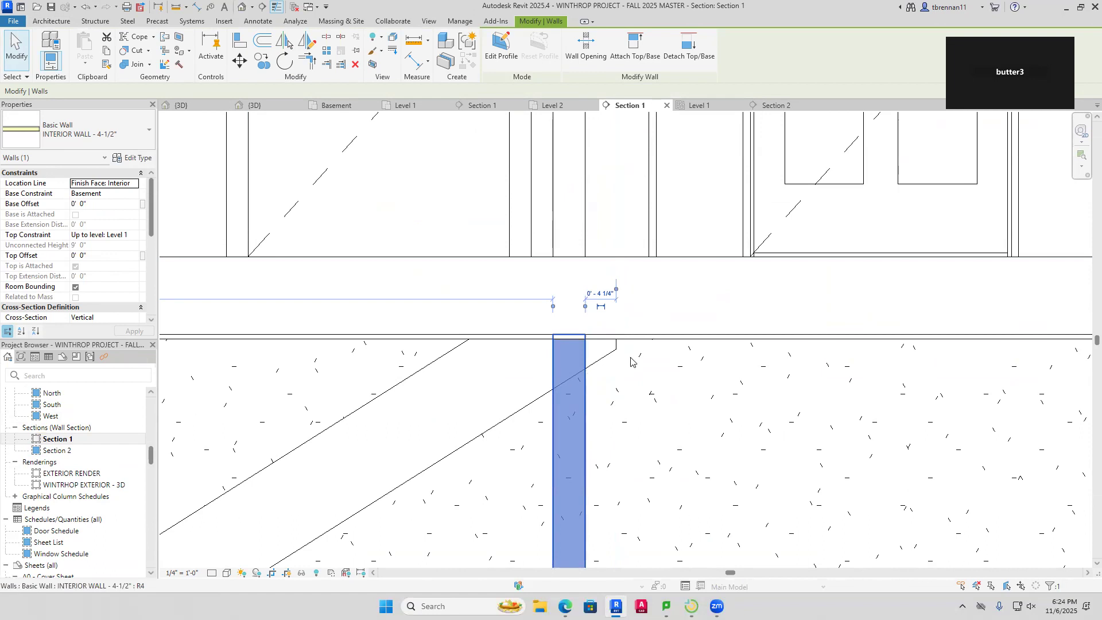
# Check the top constraint and unconnected height of the Level 1 interior wall directly above the basement wall
pyautogui.scroll(-2, 635, 347)
pyautogui.scroll(-2, 635, 329)
pyautogui.moveTo(650, 376); pyautogui.dragTo(633, 571, button='middle')
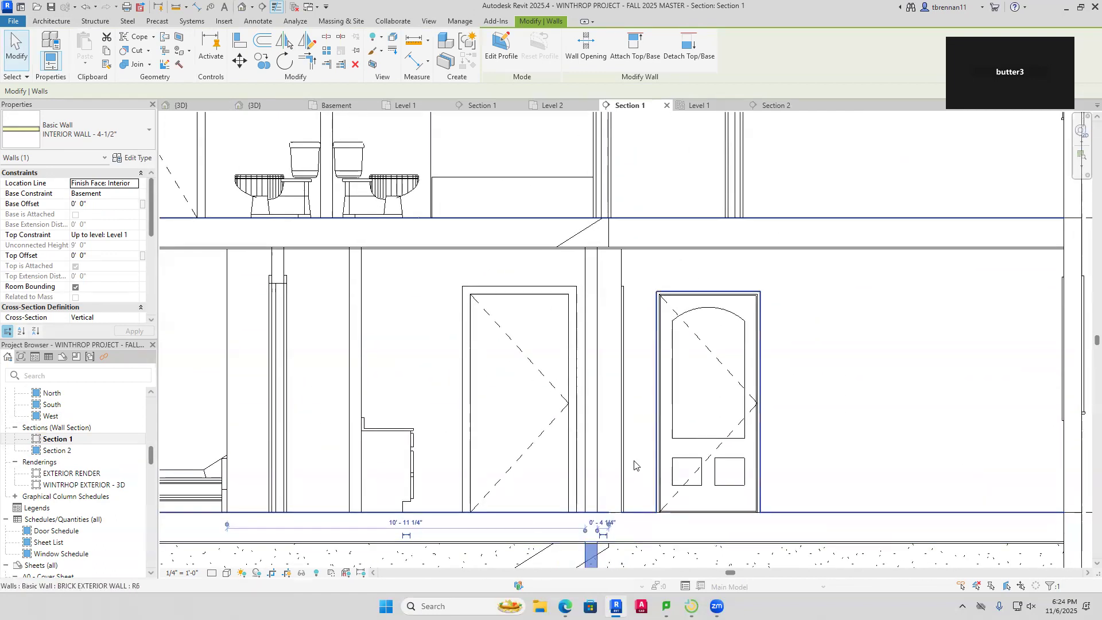
pyautogui.click(599, 408)
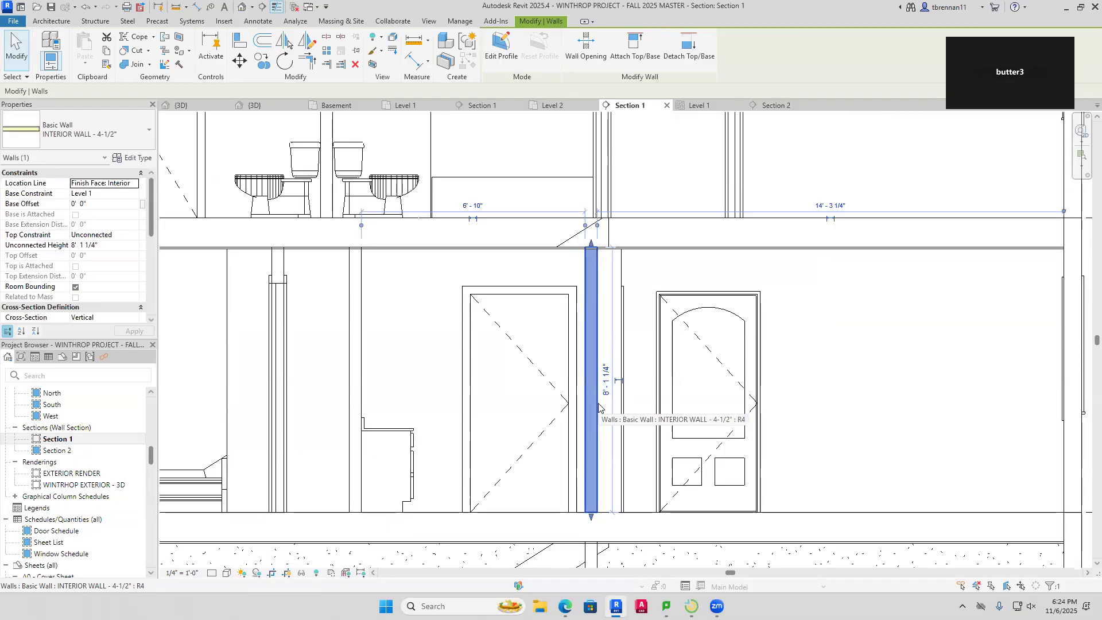
pyautogui.click(123, 233)
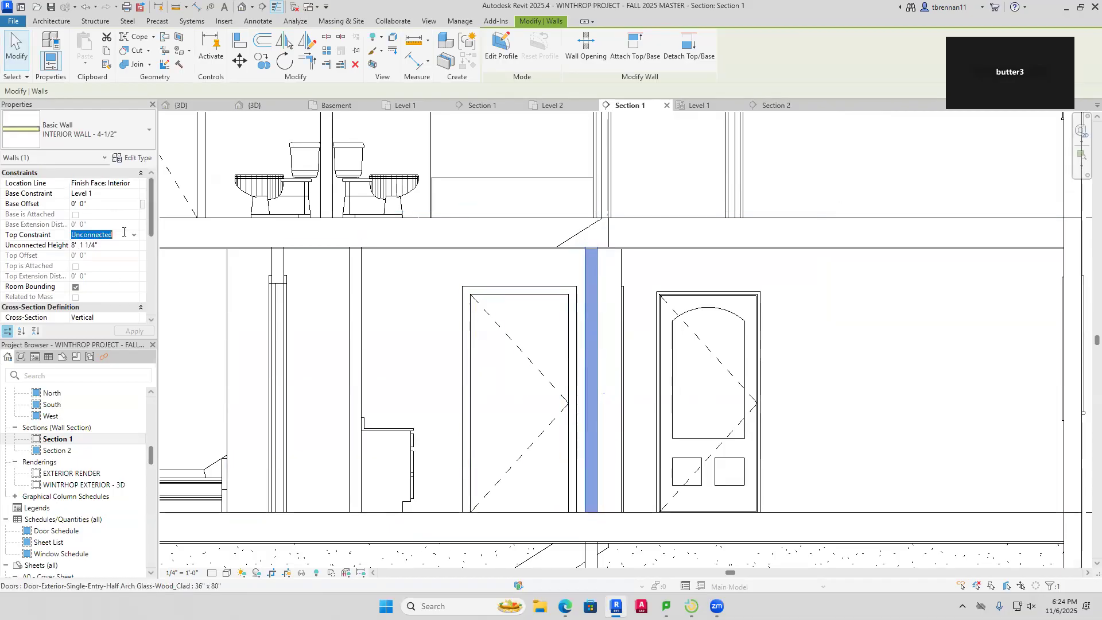
pyautogui.click(116, 246)
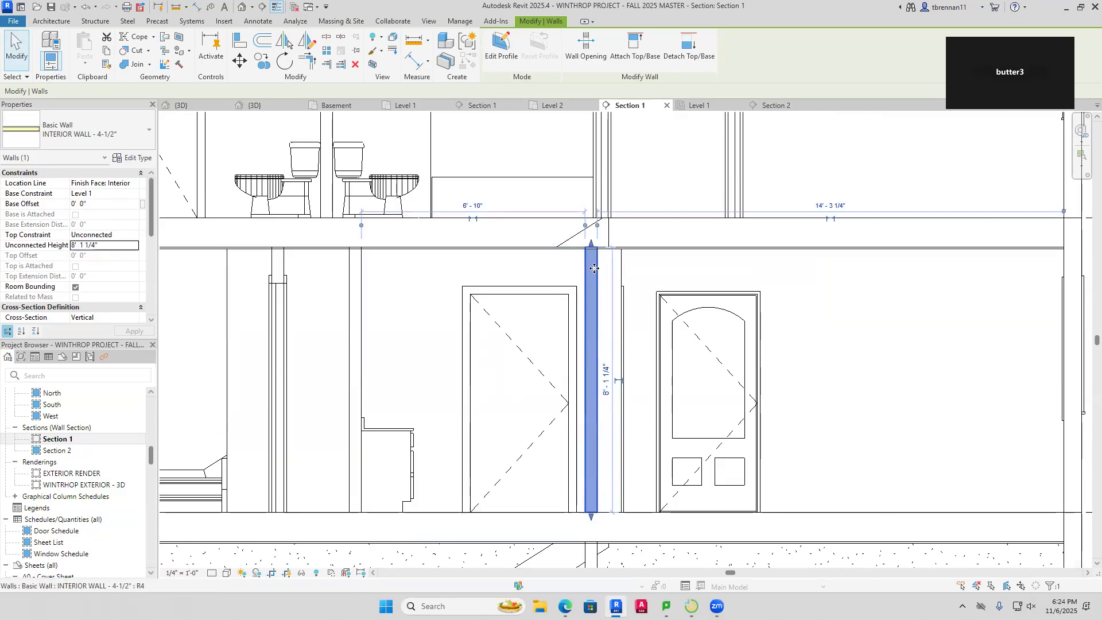
# Recheck the base and top constraints of the basement interior wall beside the stair in Section 1
pyautogui.scroll(-4, 591, 358)
pyautogui.click(593, 372)
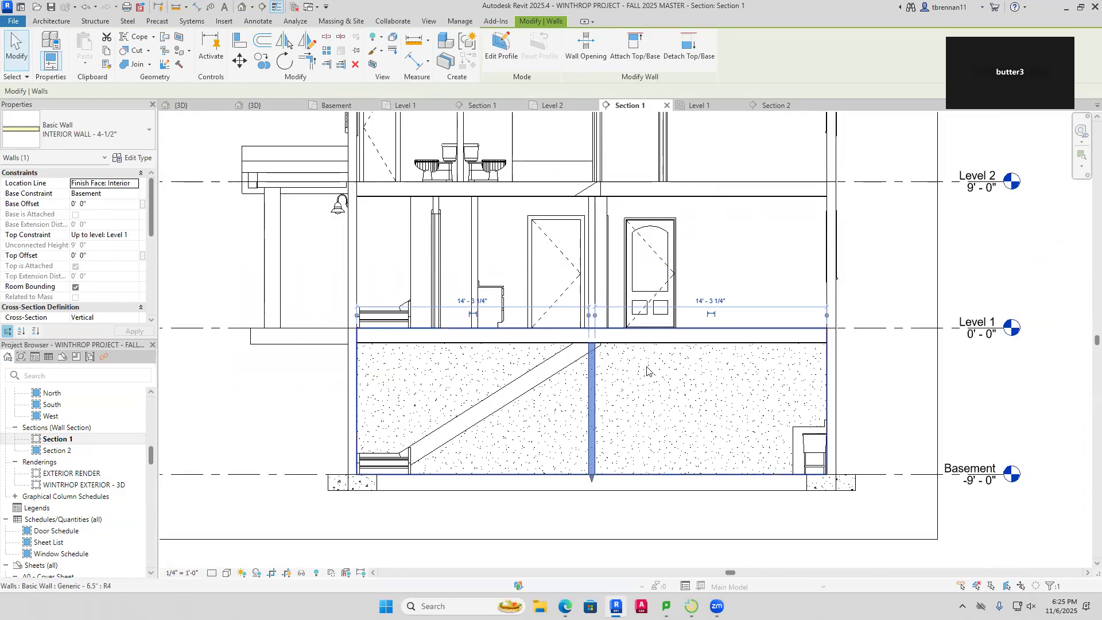
pyautogui.click(924, 390)
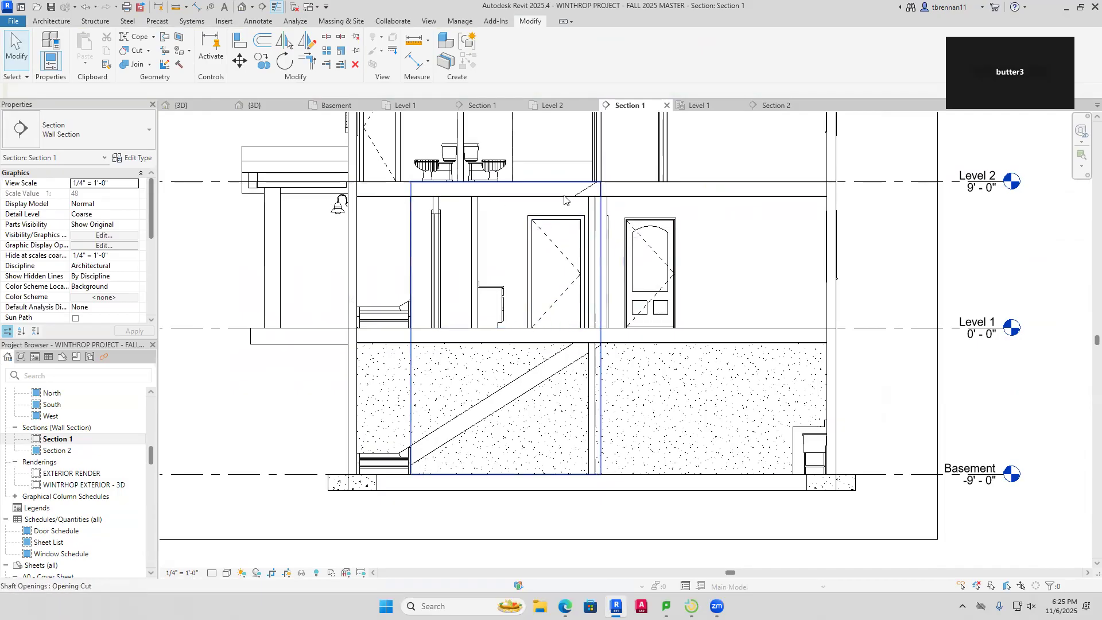
# Turn on the section box in the master project's 3D view and pull its front face inward to cut through the house interior
pyautogui.click(244, 8)
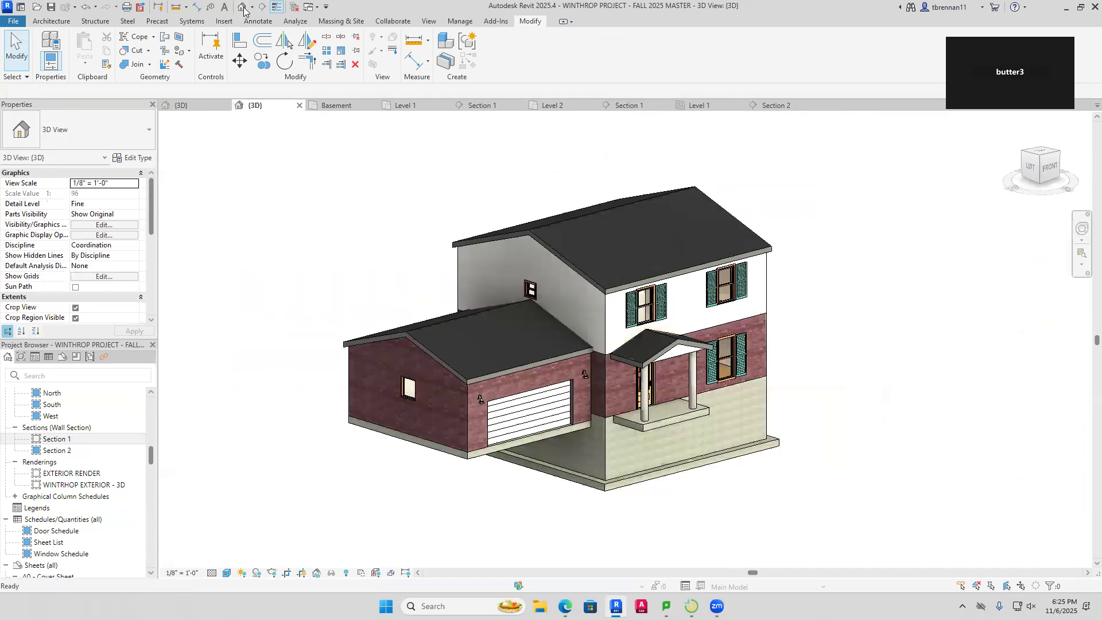
pyautogui.moveTo(154, 231); pyautogui.dragTo(154, 258)
pyautogui.click(75, 297)
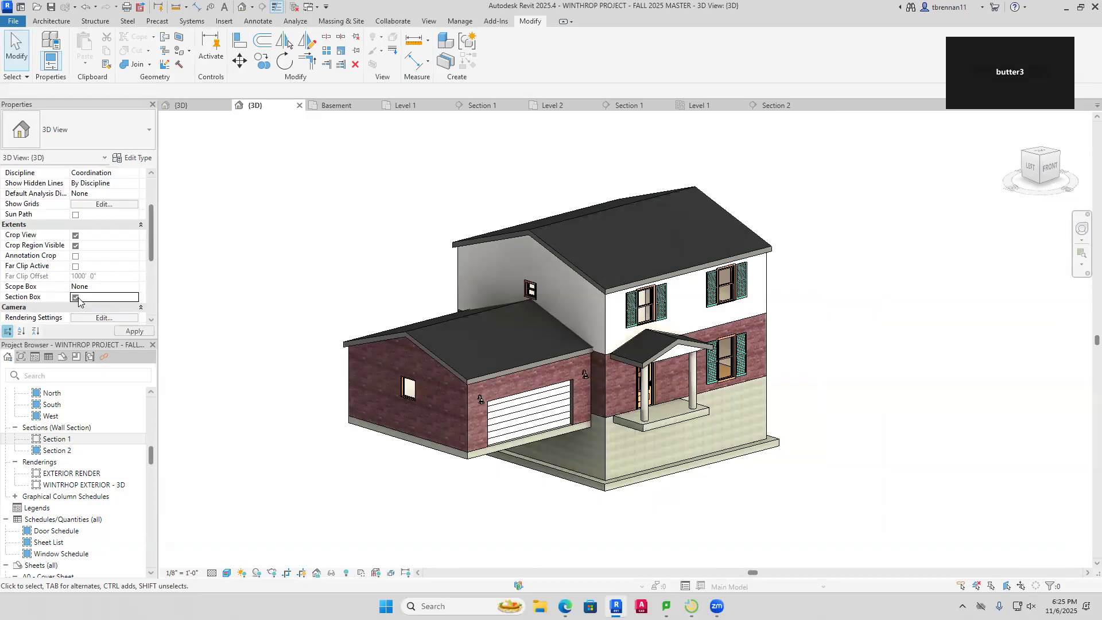
pyautogui.click(133, 333)
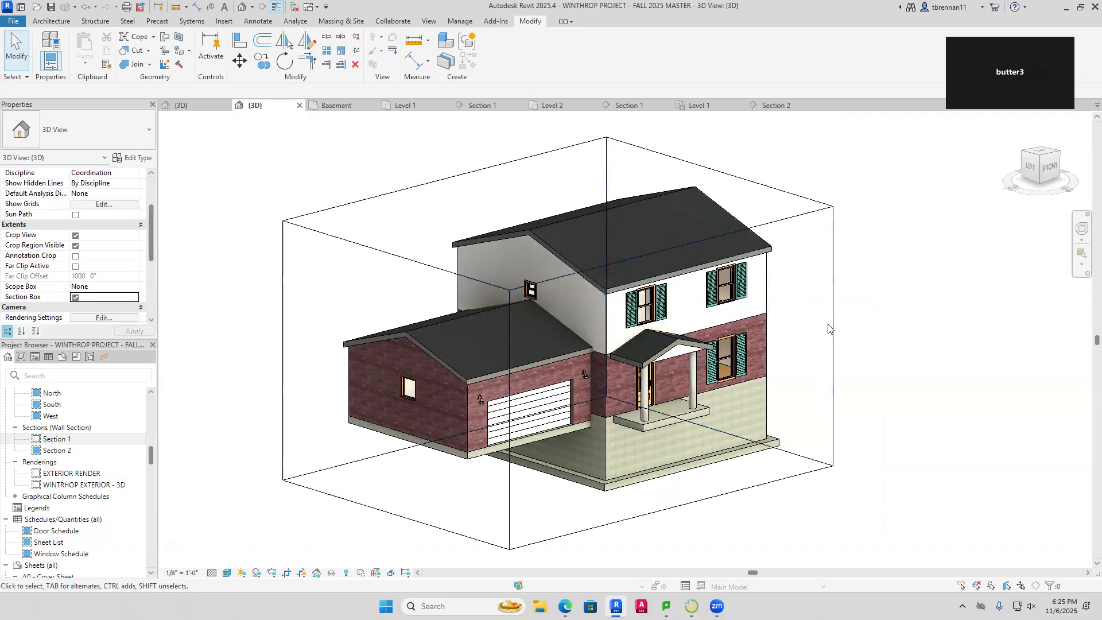
pyautogui.click(832, 327)
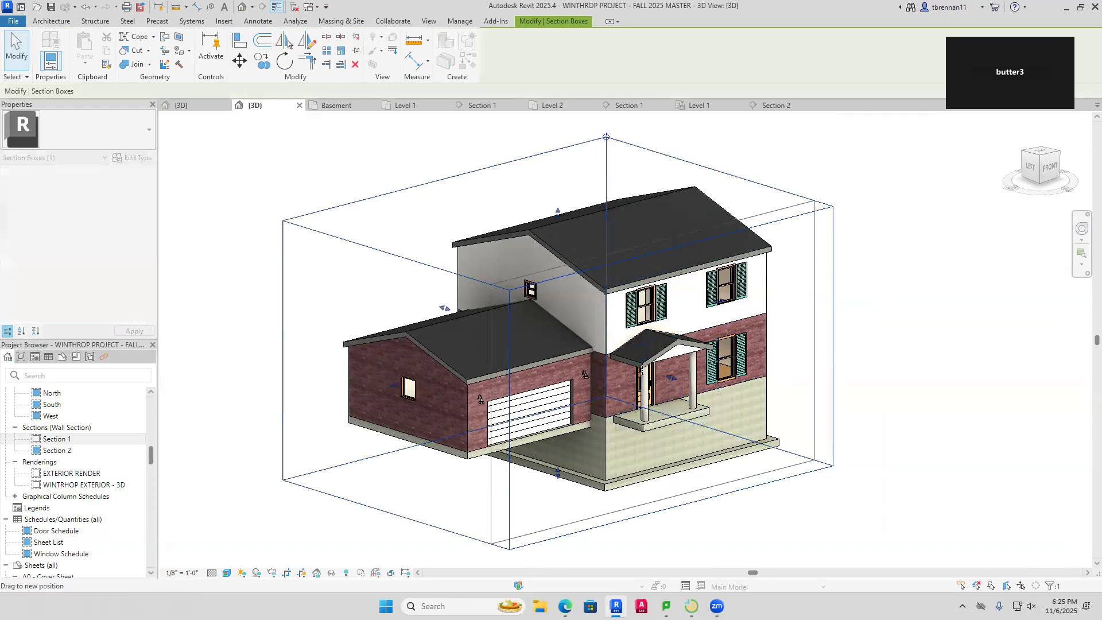
pyautogui.moveTo(671, 377); pyautogui.dragTo(625, 378)
pyautogui.scroll(2, 821, 386)
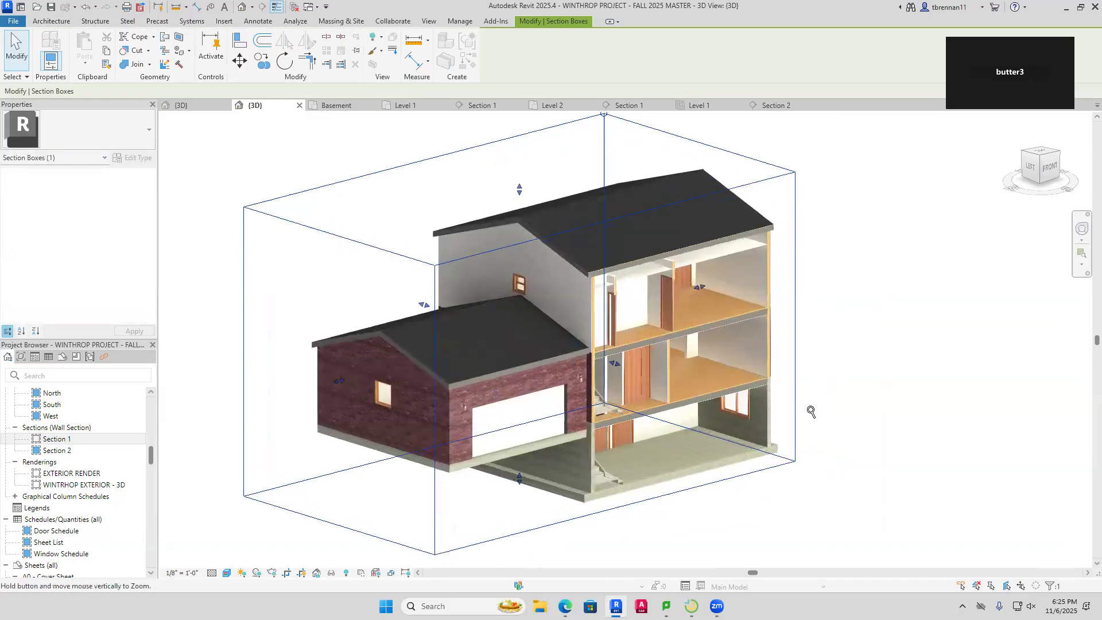
pyautogui.keyDown('shift'); pyautogui.moveTo(933, 398); pyautogui.dragTo(886, 381, button='middle'); pyautogui.keyUp('shift')
# Check the top constraint and unconnected height of the Level 1 interior wall beside the bifold door in the cut 3D view
pyautogui.click(657, 374)
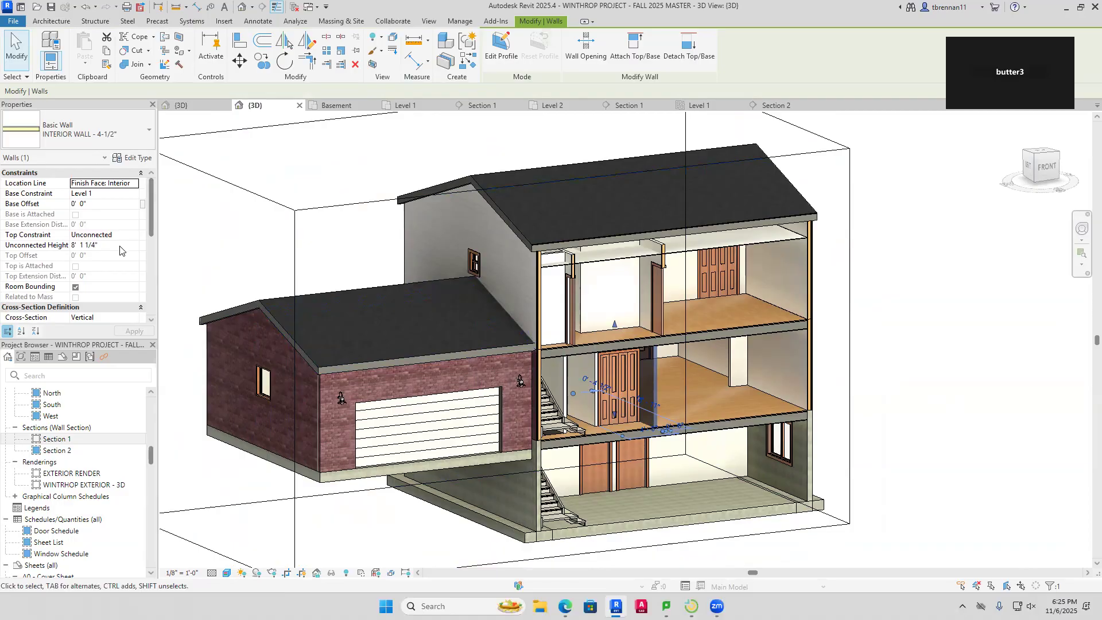
pyautogui.press('Escape')
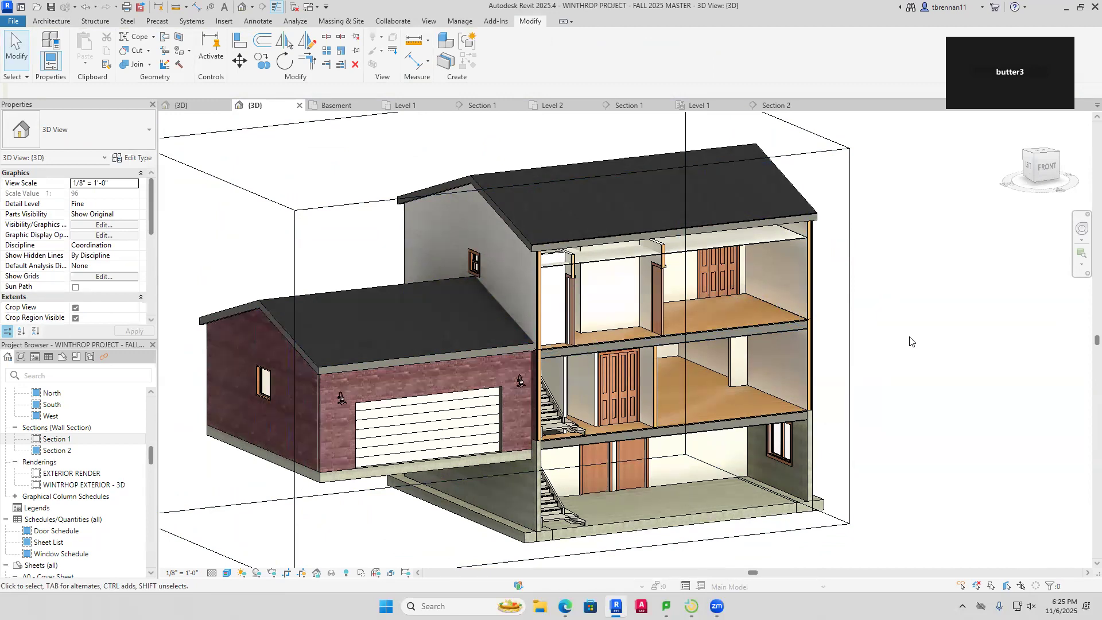
pyautogui.scroll(-2, 910, 342)
pyautogui.moveTo(909, 345); pyautogui.dragTo(868, 364, button='middle')
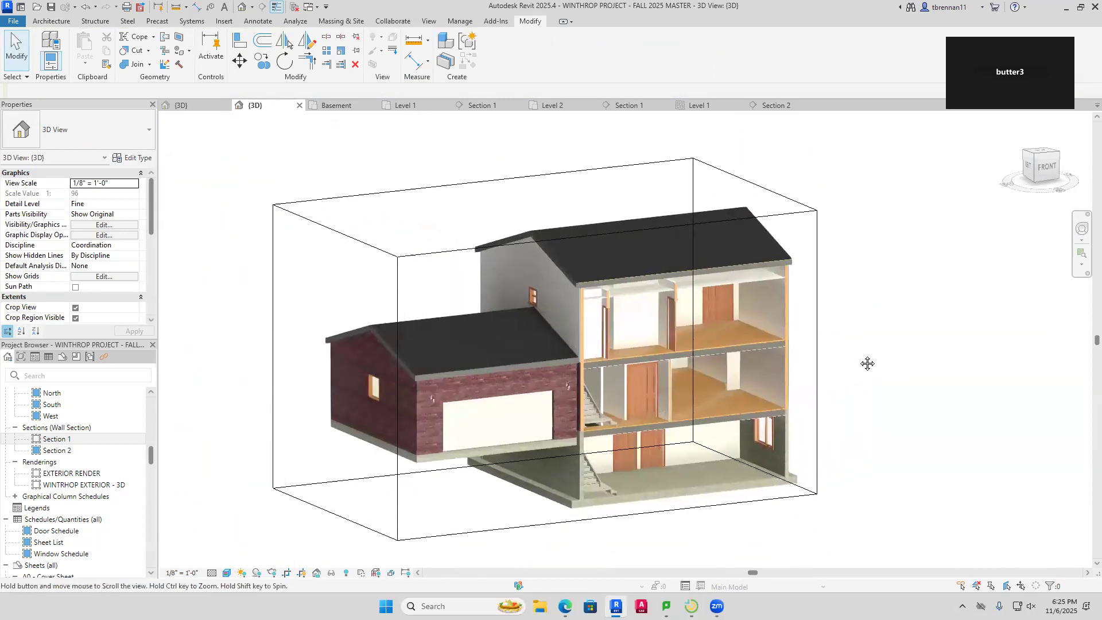
# Switch to the November 4, 2025 project's 3D view, restore the home orientation and turn off its section box
pyautogui.click(188, 104)
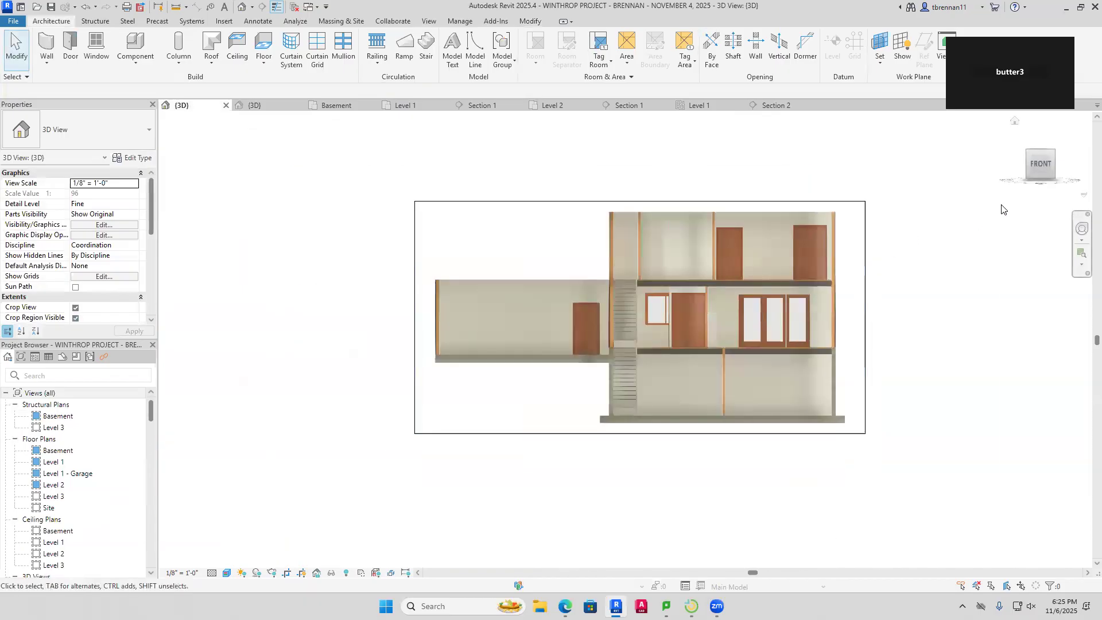
pyautogui.click(1016, 122)
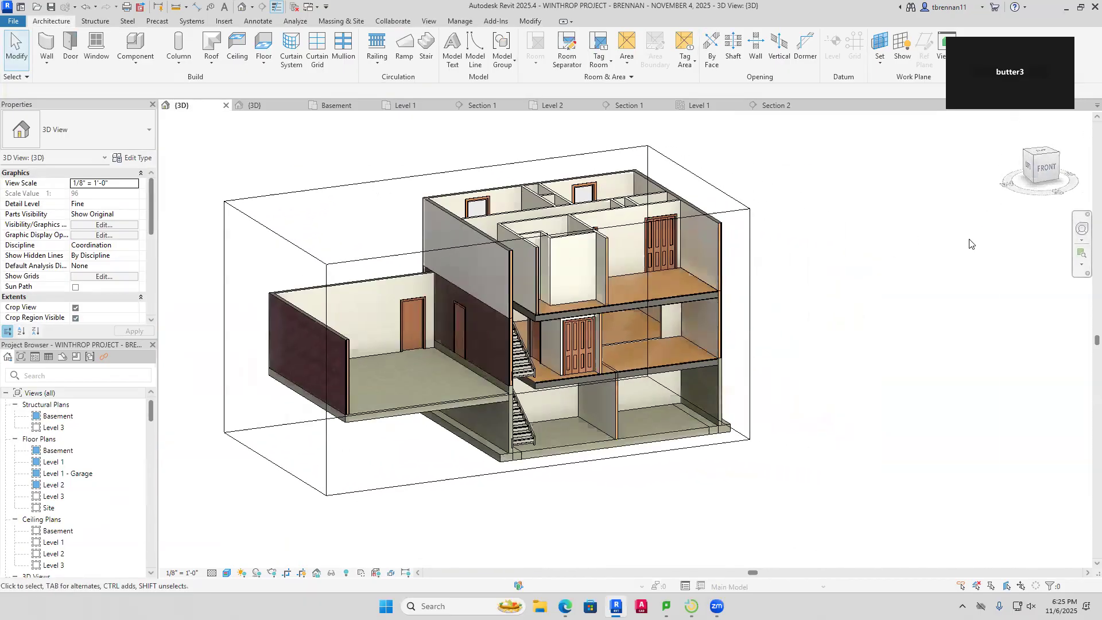
pyautogui.moveTo(152, 208); pyautogui.dragTo(154, 259)
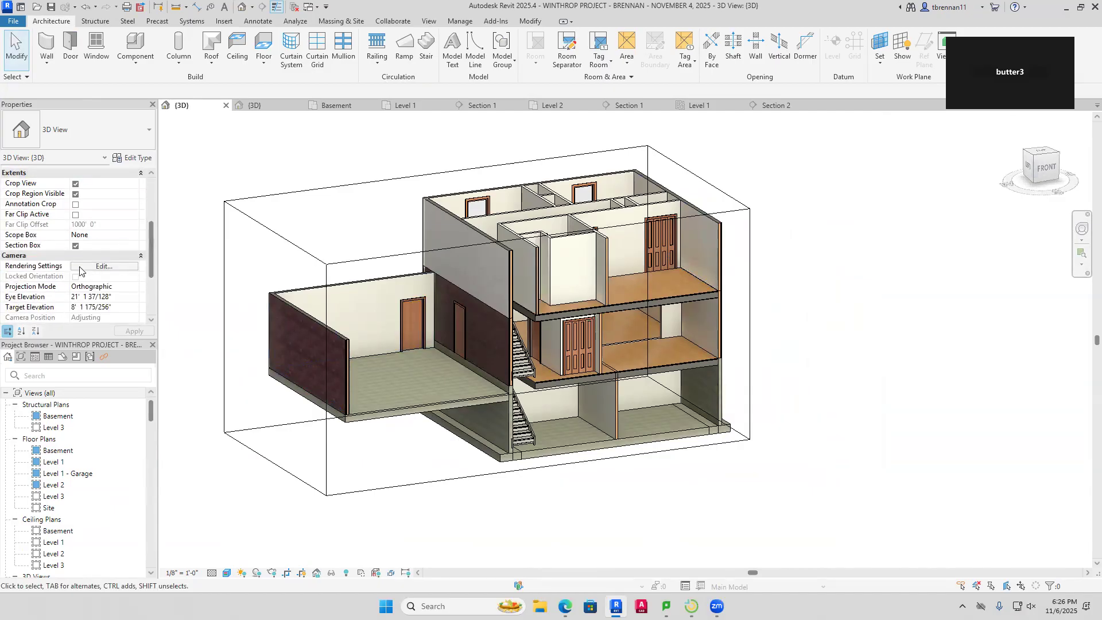
pyautogui.click(76, 246)
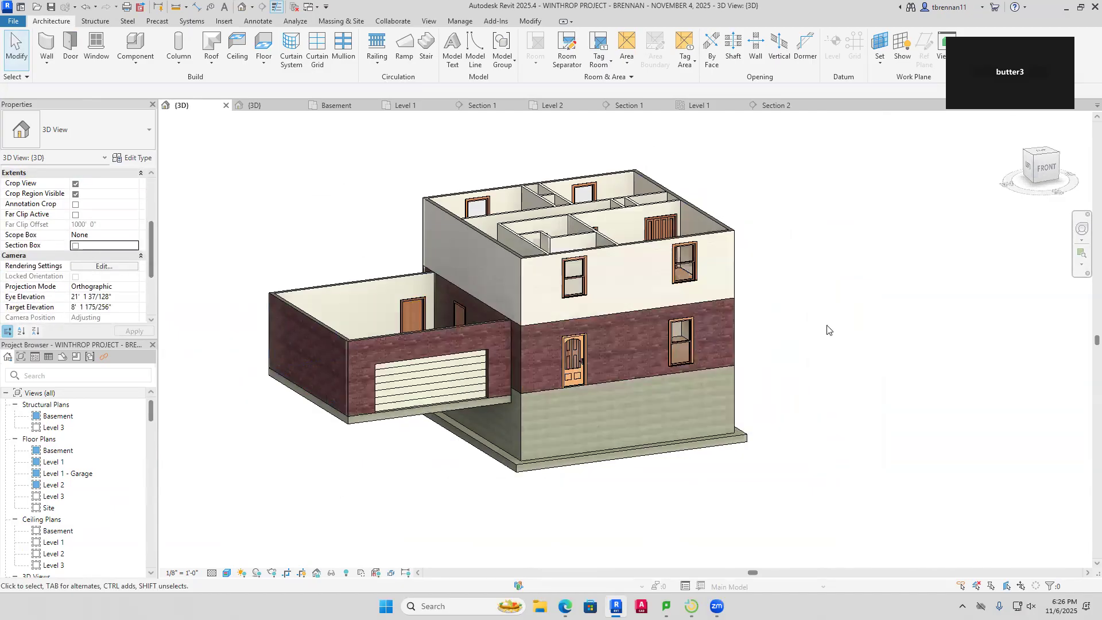
pyautogui.moveTo(827, 328); pyautogui.dragTo(815, 388, button='middle')
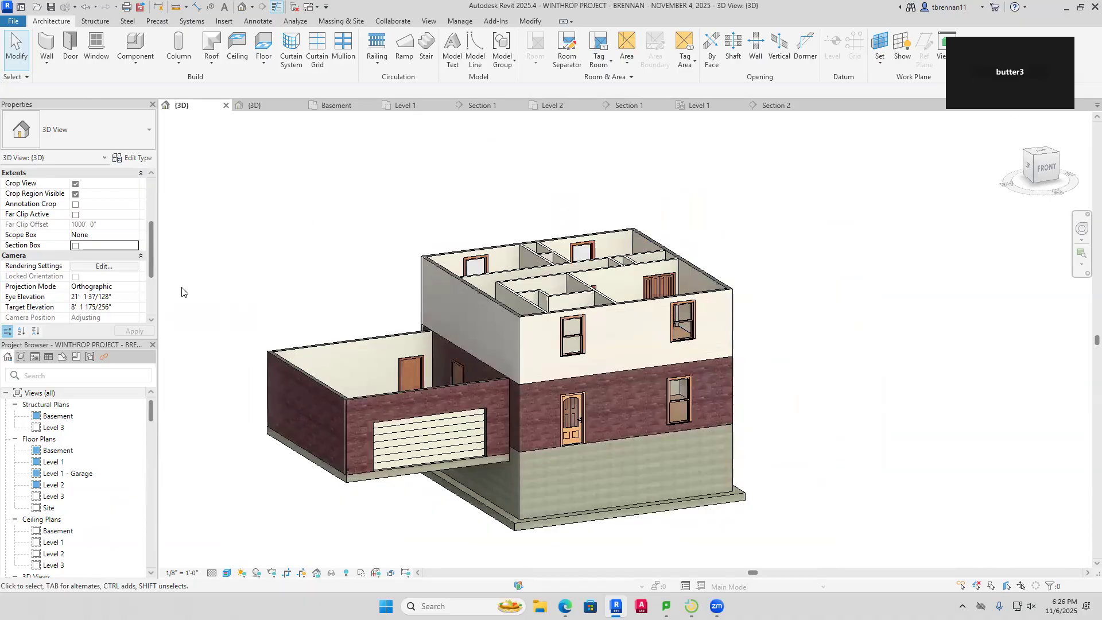
# Start a roof by footprint on the Level 3 floor plan, adding slope-defining edges along the back and front exterior walls with a 0' 6" overhang
pyautogui.doubleClick(57, 497)
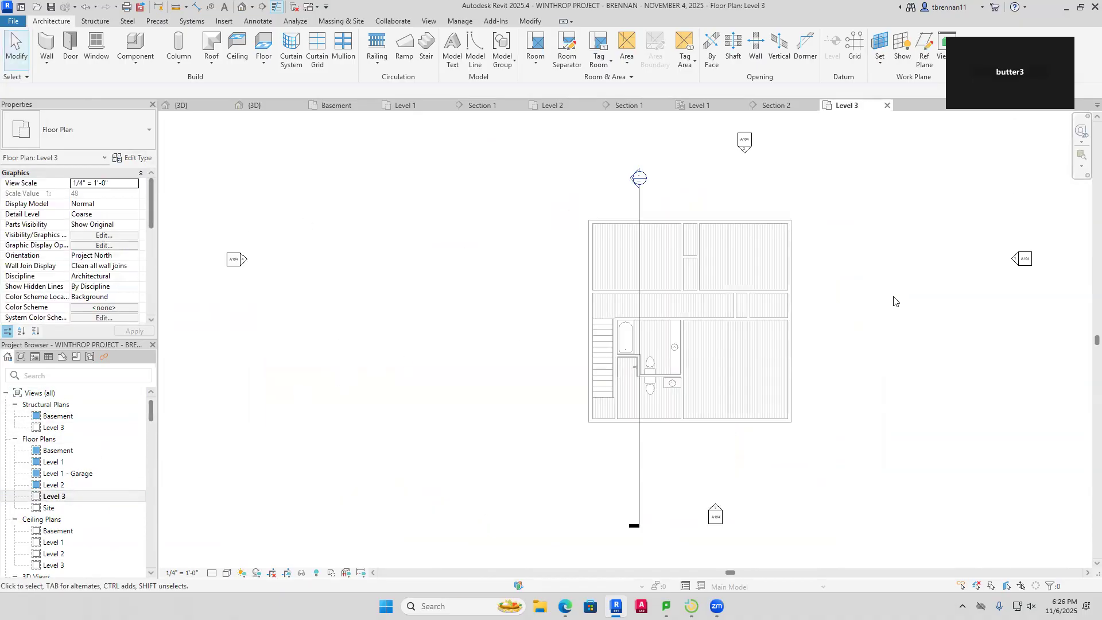
pyautogui.scroll(2, 894, 302)
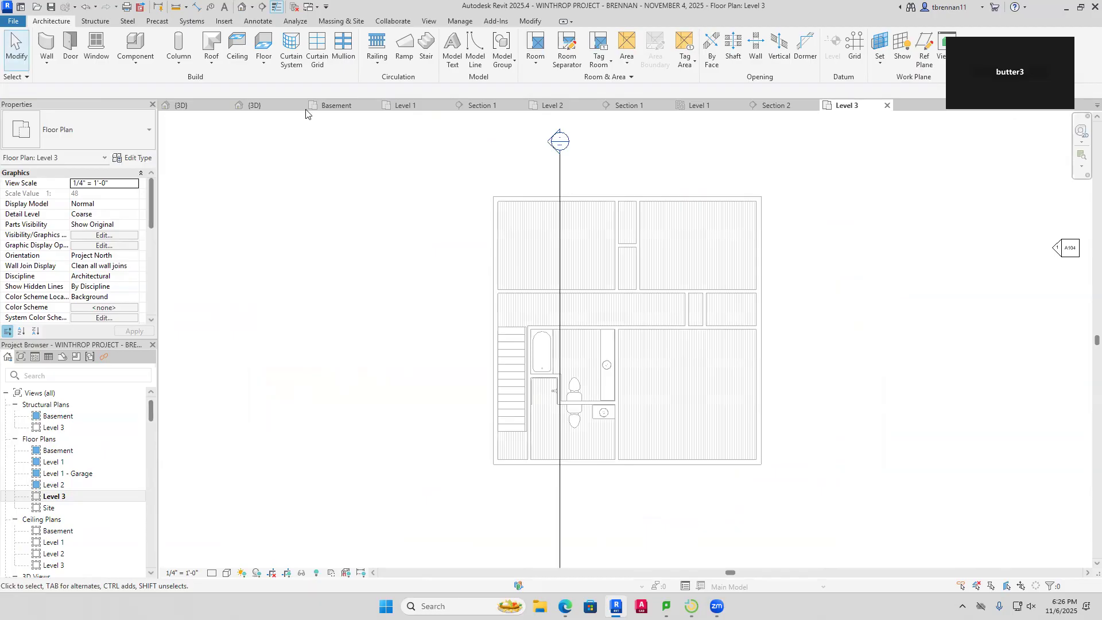
pyautogui.click(213, 66)
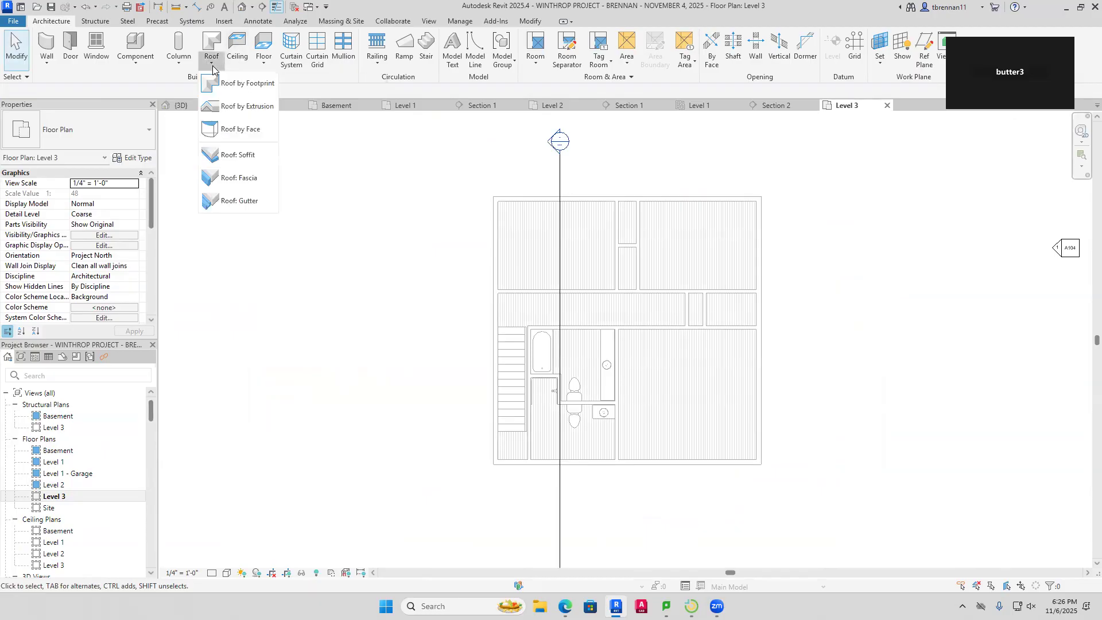
pyautogui.click(223, 83)
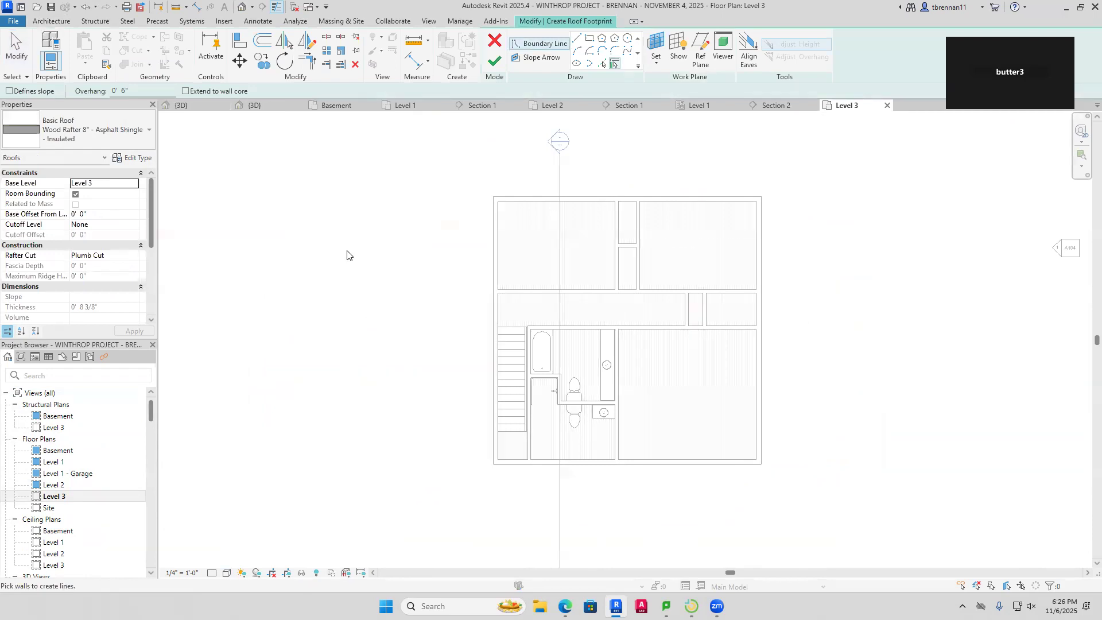
pyautogui.moveTo(151, 224); pyautogui.dragTo(152, 187)
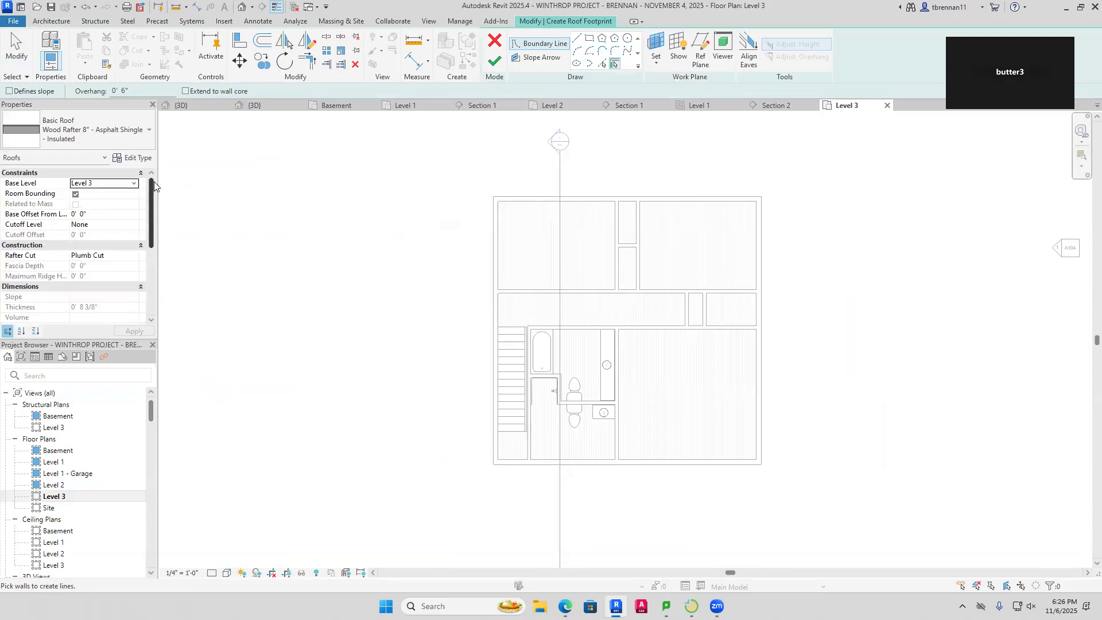
pyautogui.click(9, 91)
pyautogui.moveTo(154, 236); pyautogui.dragTo(152, 190)
pyautogui.click(642, 197)
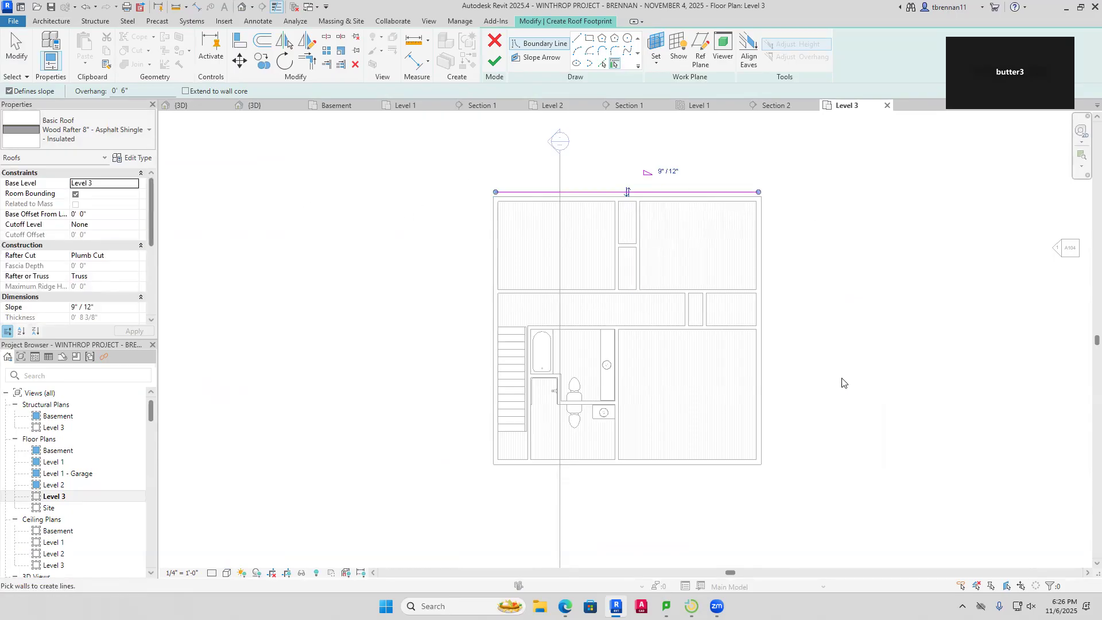
pyautogui.click(702, 462)
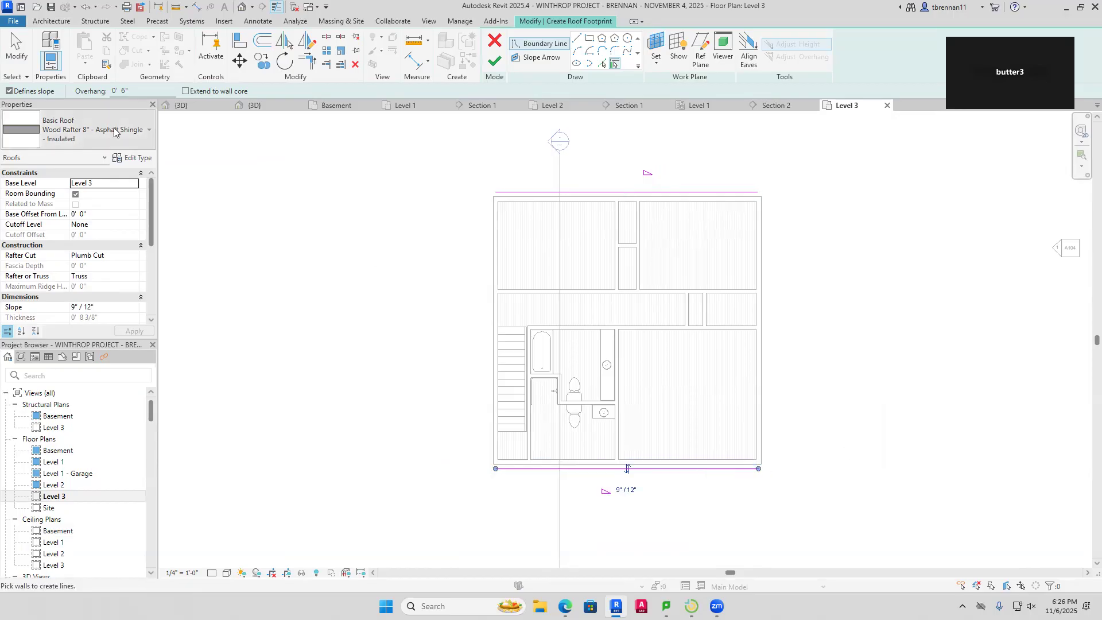
# Close the roof footprint with non-sloping edges along the right and left exterior walls
pyautogui.click(33, 92)
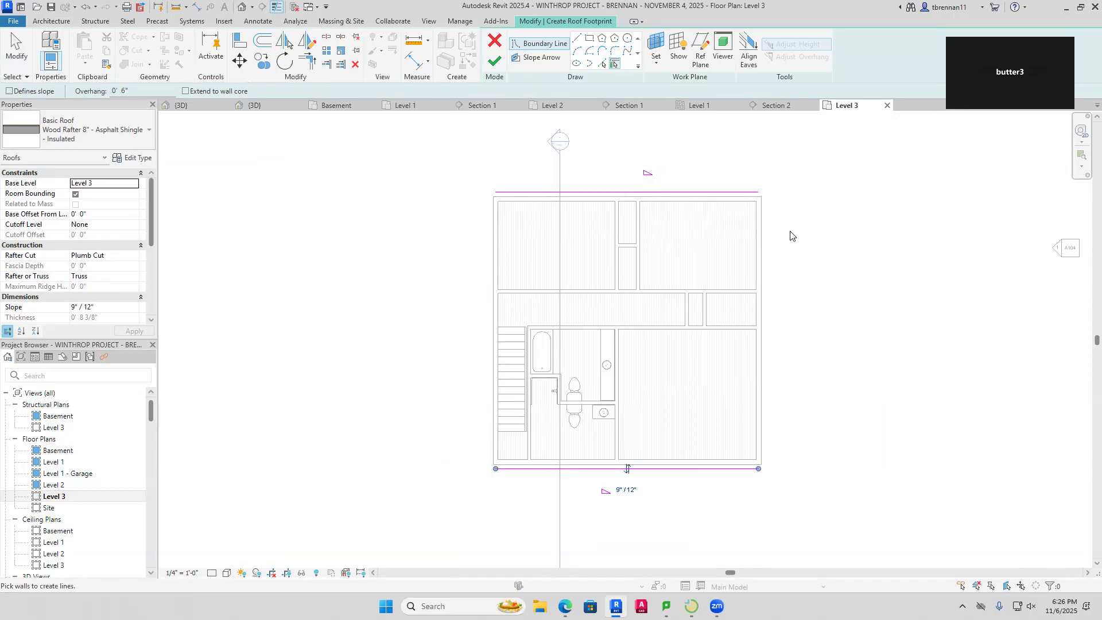
pyautogui.click(762, 260)
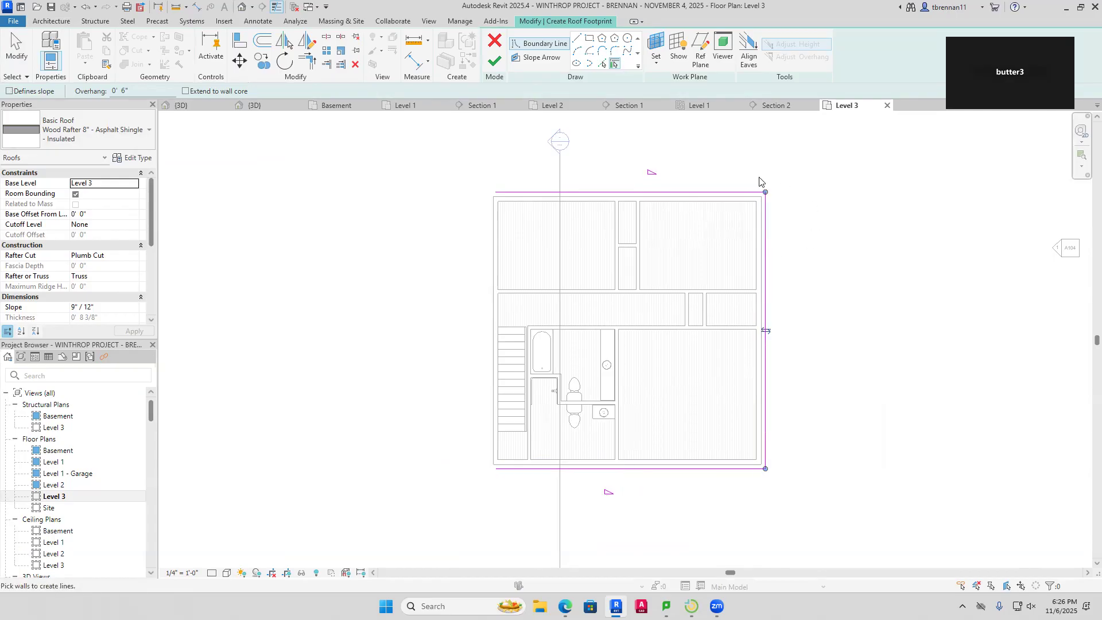
pyautogui.click(493, 251)
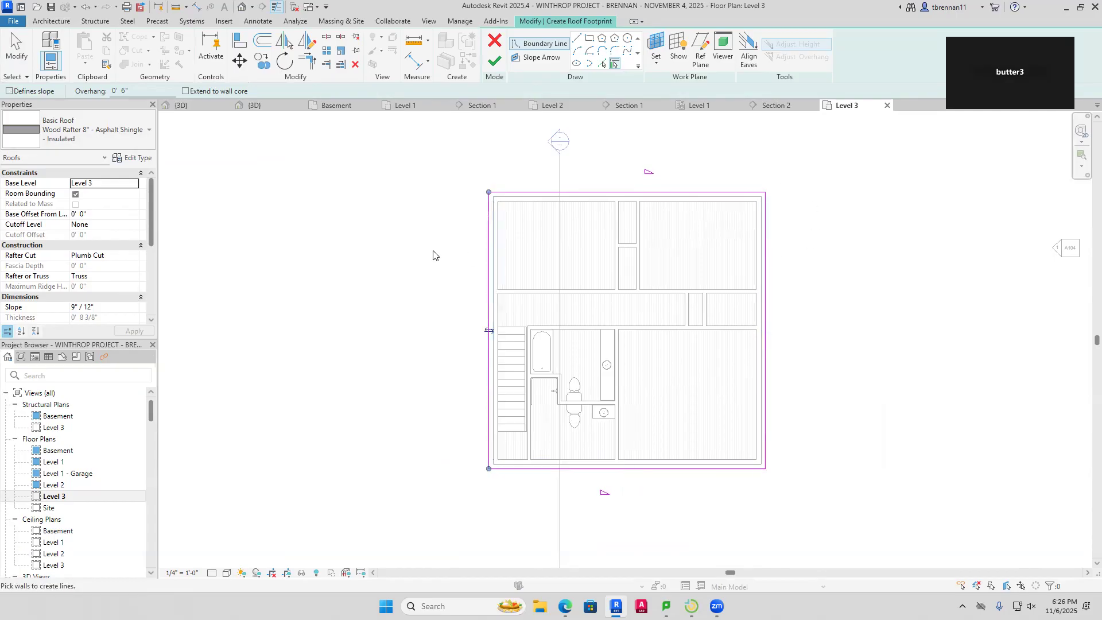
# Set the roof slope to 4" / 12", finish the footprint and attach the highlighted walls to the roof
pyautogui.click(73, 308)
pyautogui.press('BackSpace')
pyautogui.write('4')
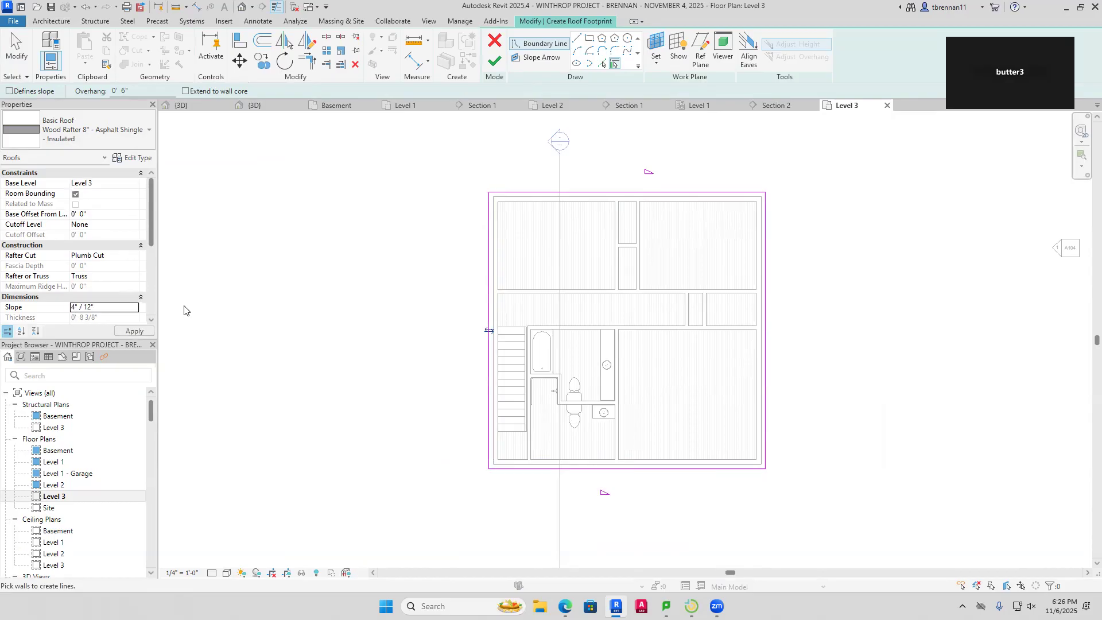
pyautogui.click(494, 61)
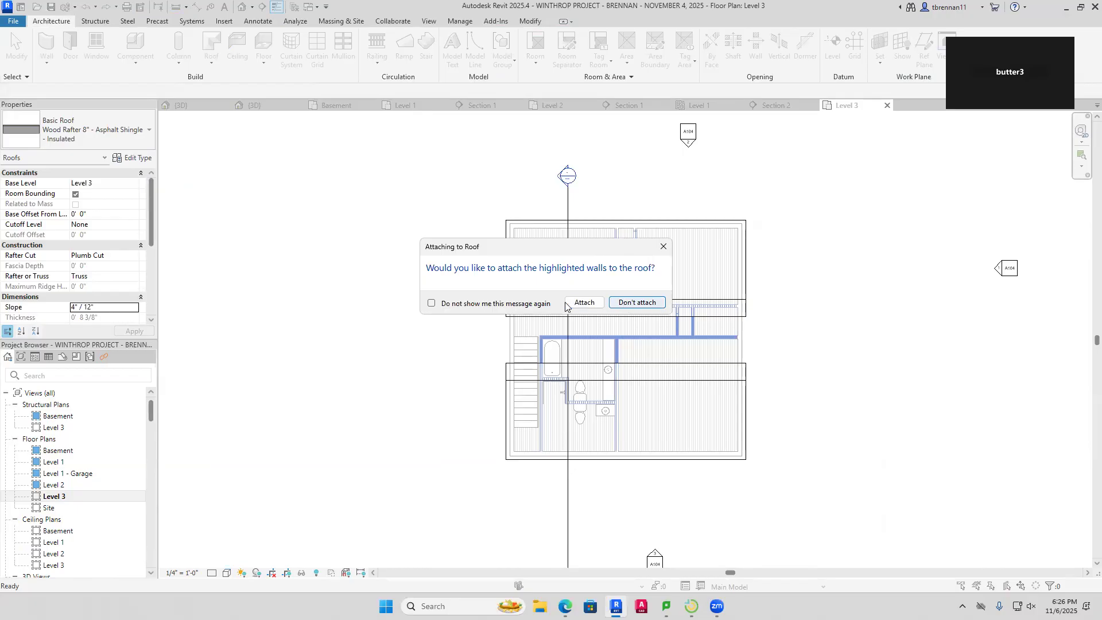
pyautogui.click(583, 302)
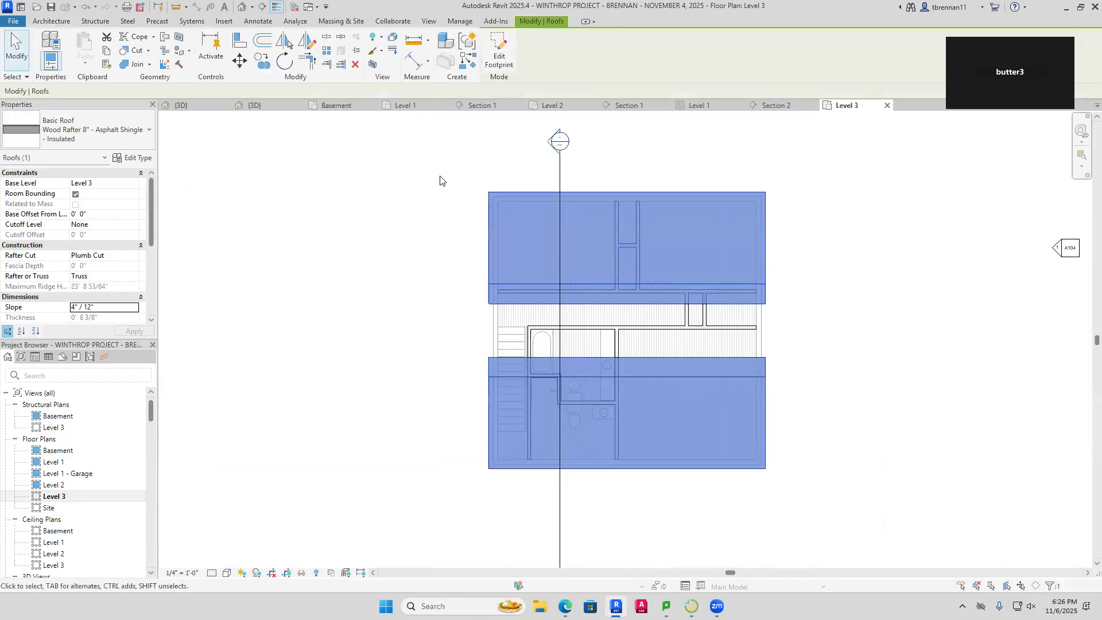
# Attach the top of the right-side Level 2 sided exterior wall to the gable roof in the 3D view
pyautogui.click(243, 7)
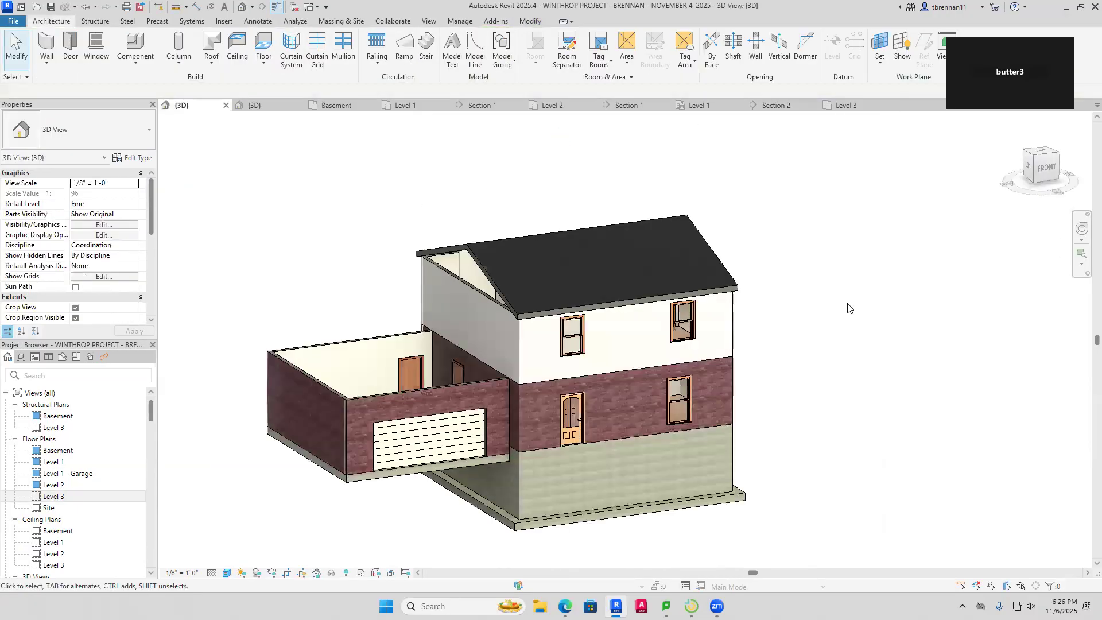
pyautogui.keyDown('shift'); pyautogui.moveTo(870, 382); pyautogui.dragTo(692, 337, button='middle'); pyautogui.keyUp('shift')
pyautogui.click(695, 319)
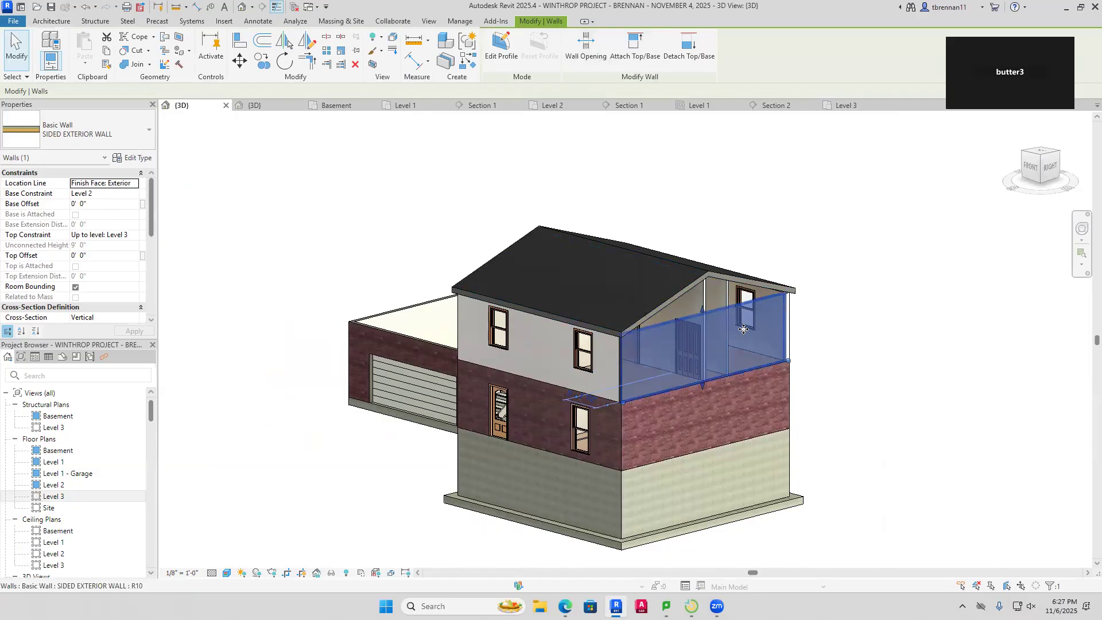
pyautogui.click(635, 46)
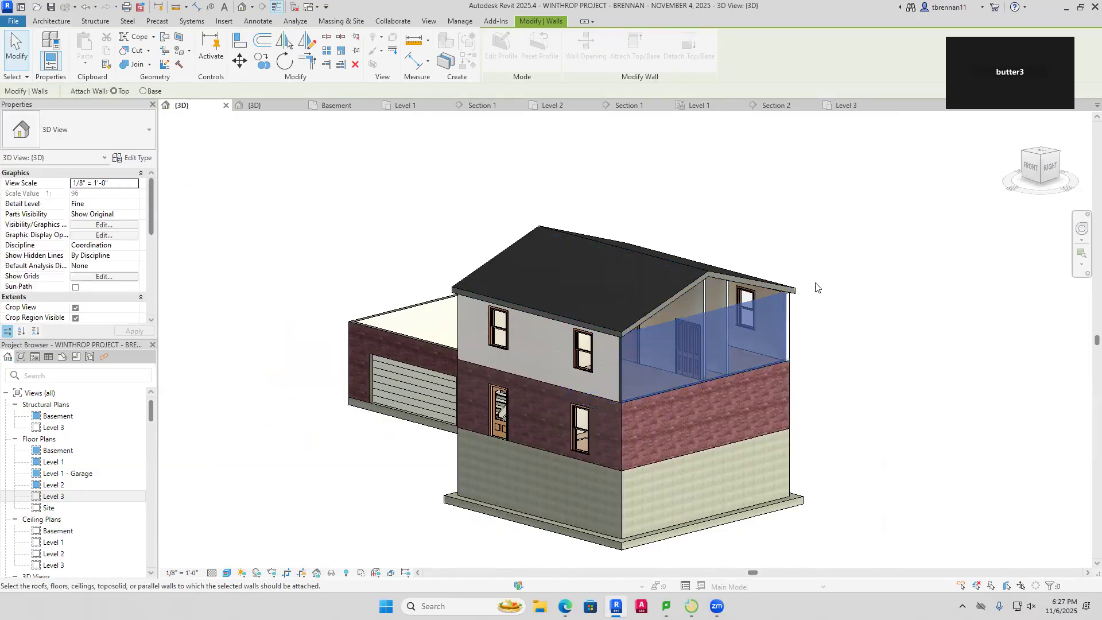
pyautogui.click(746, 293)
pyautogui.click(871, 355)
# Attach the top of the Level 2 sided exterior wall above the garage to the gable roof
pyautogui.keyDown('shift'); pyautogui.moveTo(871, 354); pyautogui.dragTo(843, 401, button='middle'); pyautogui.keyUp('shift')
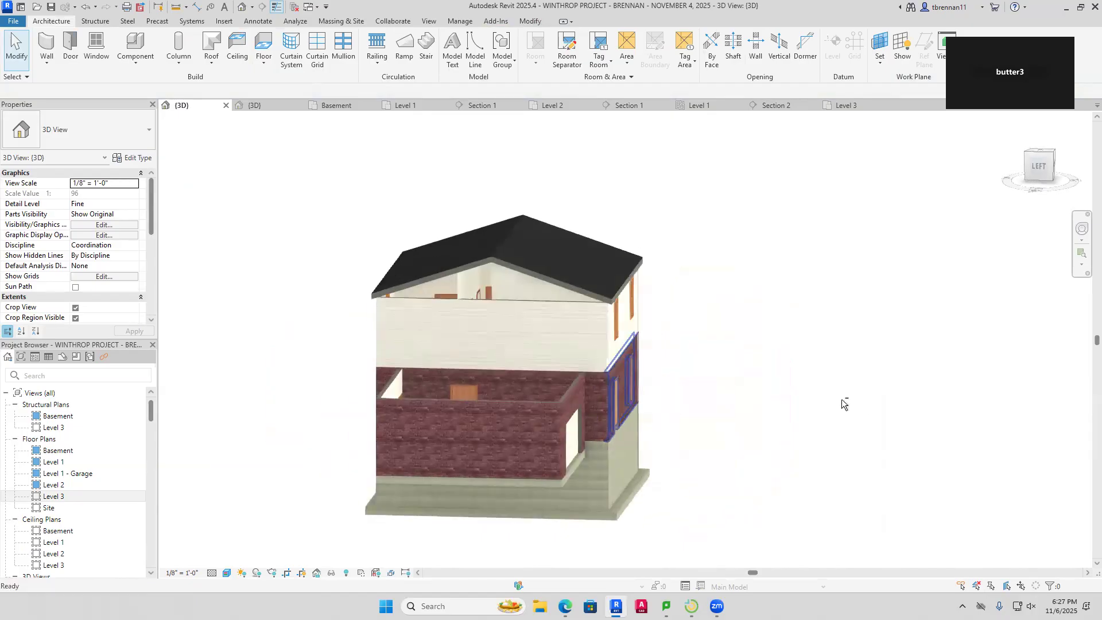
pyautogui.click(430, 310)
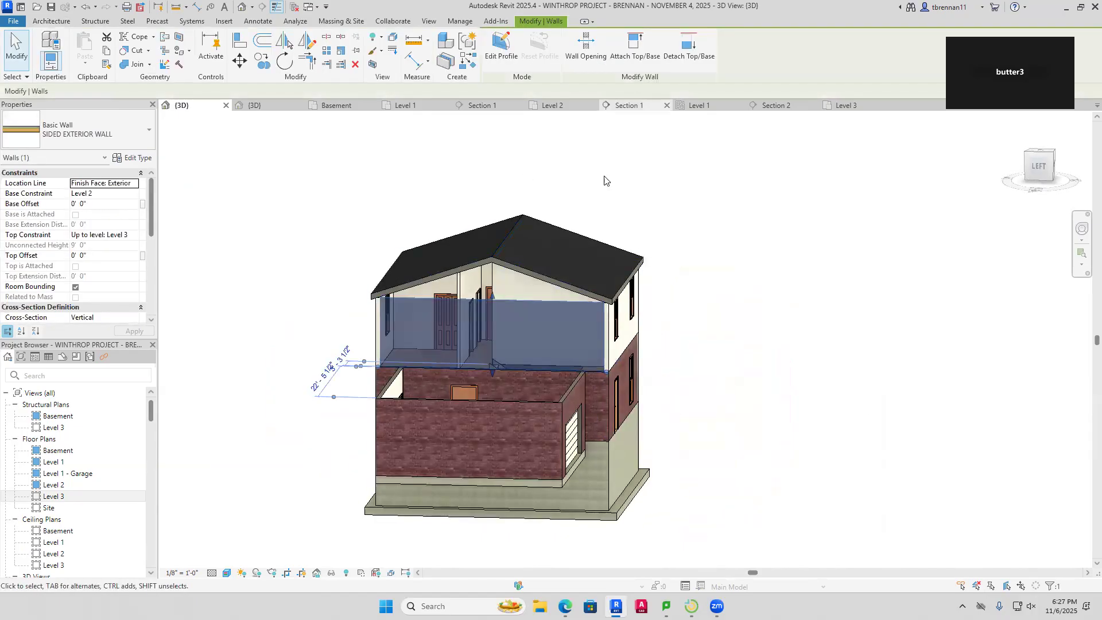
pyautogui.click(639, 48)
pyautogui.click(545, 279)
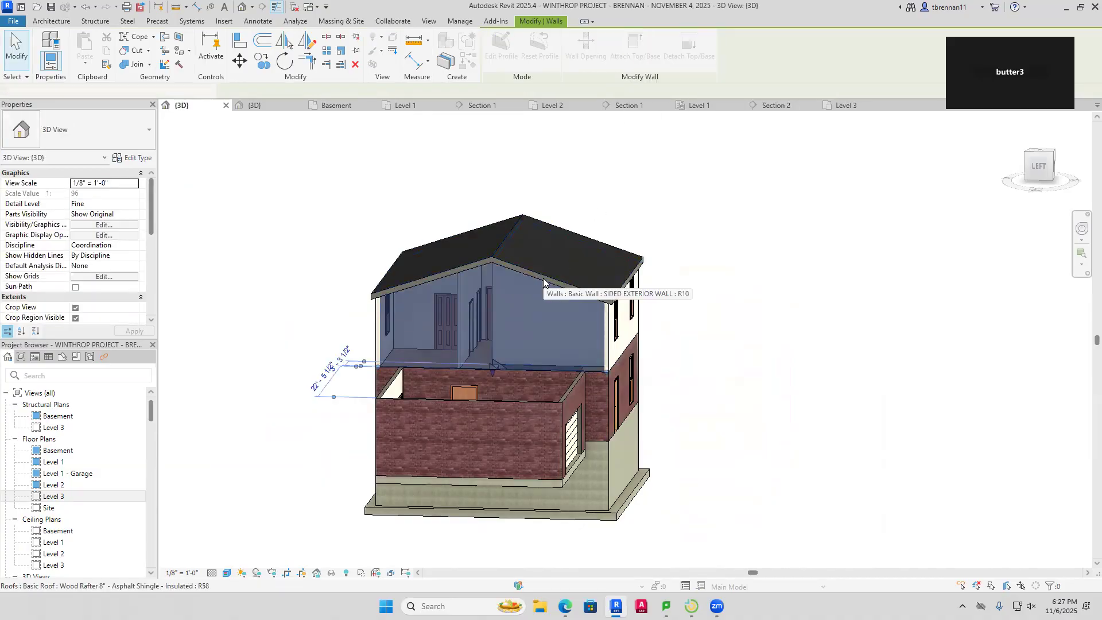
pyautogui.click(706, 345)
pyautogui.scroll(3, 696, 346)
pyautogui.scroll(4, 692, 339)
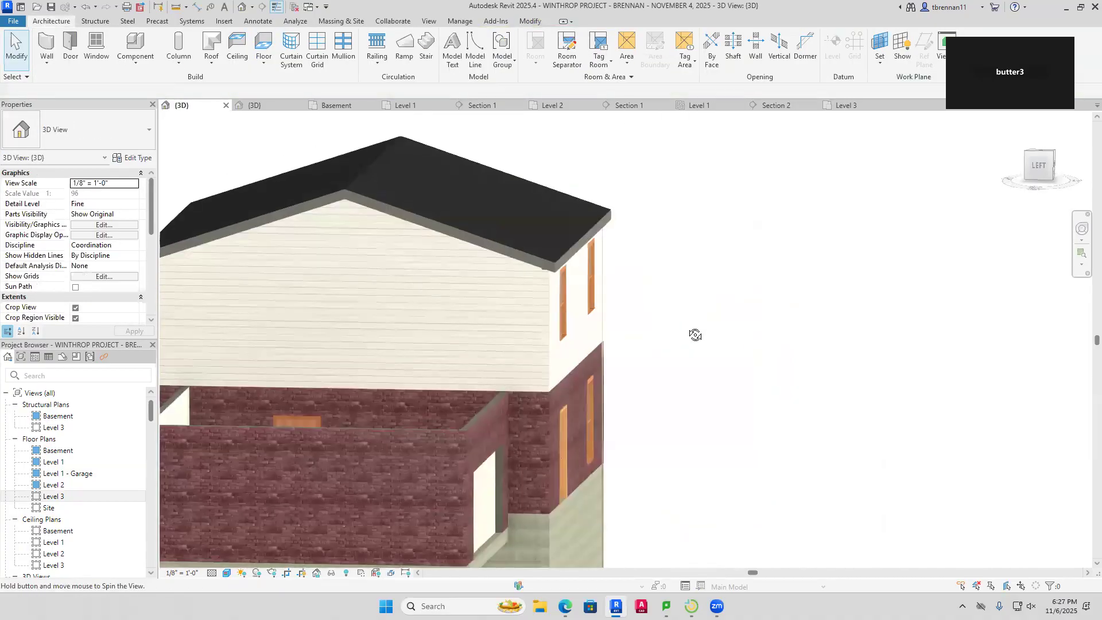
# Attach the top of the front Level 2 sided exterior wall to the main gable roof in the 3D view
pyautogui.keyDown('shift'); pyautogui.moveTo(666, 310); pyautogui.dragTo(667, 299, button='middle'); pyautogui.keyUp('shift')
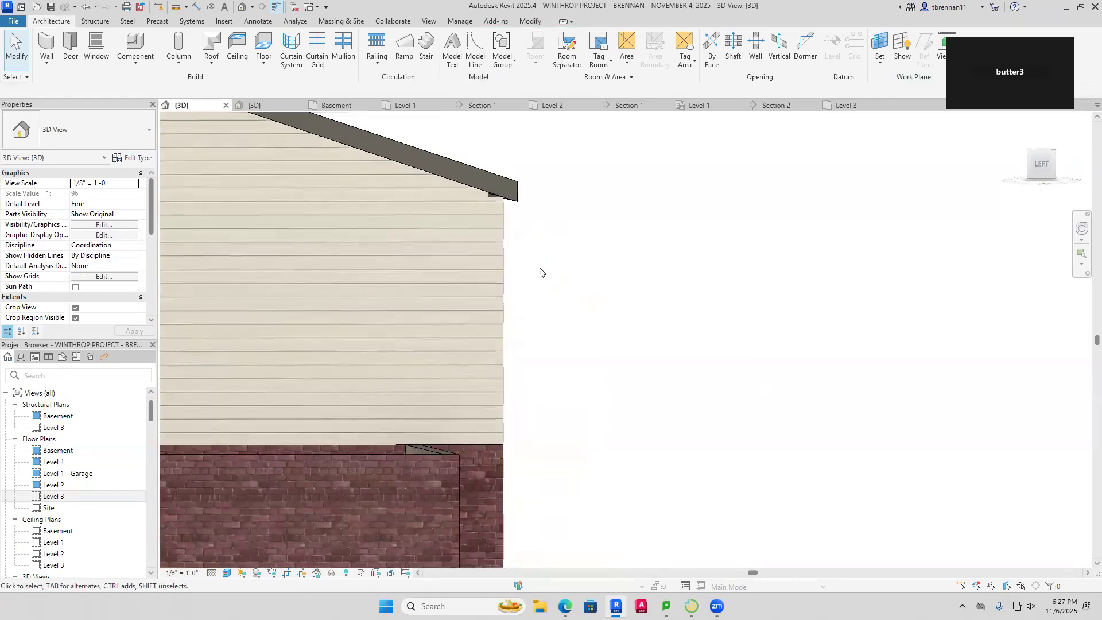
pyautogui.click(505, 275)
pyautogui.click(635, 47)
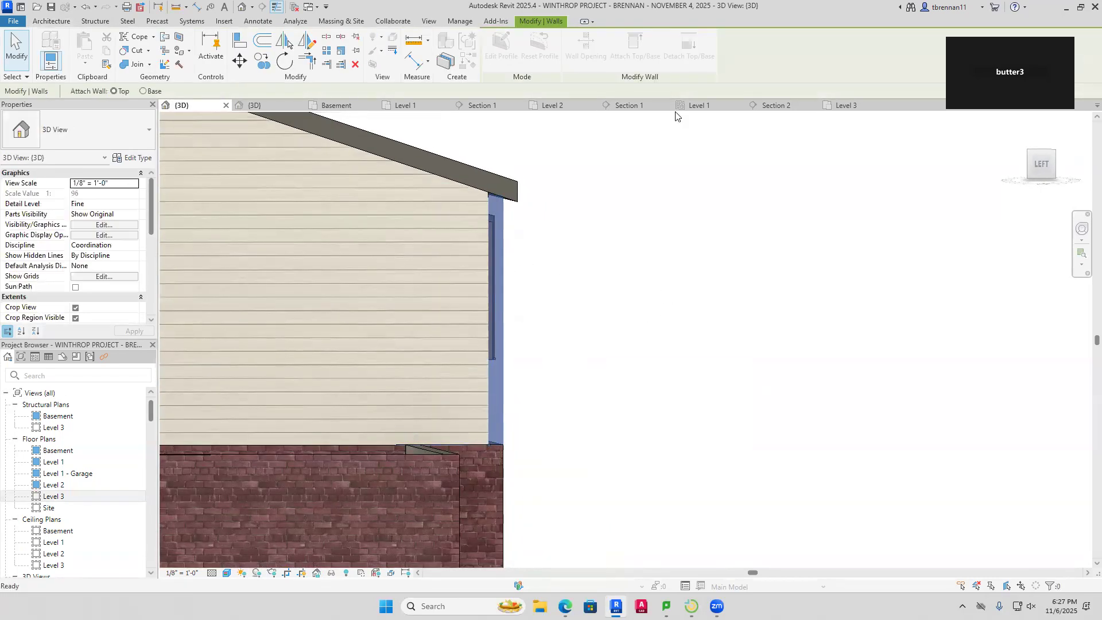
pyautogui.click(519, 206)
pyautogui.press('Escape')
pyautogui.scroll(-3, 630, 287)
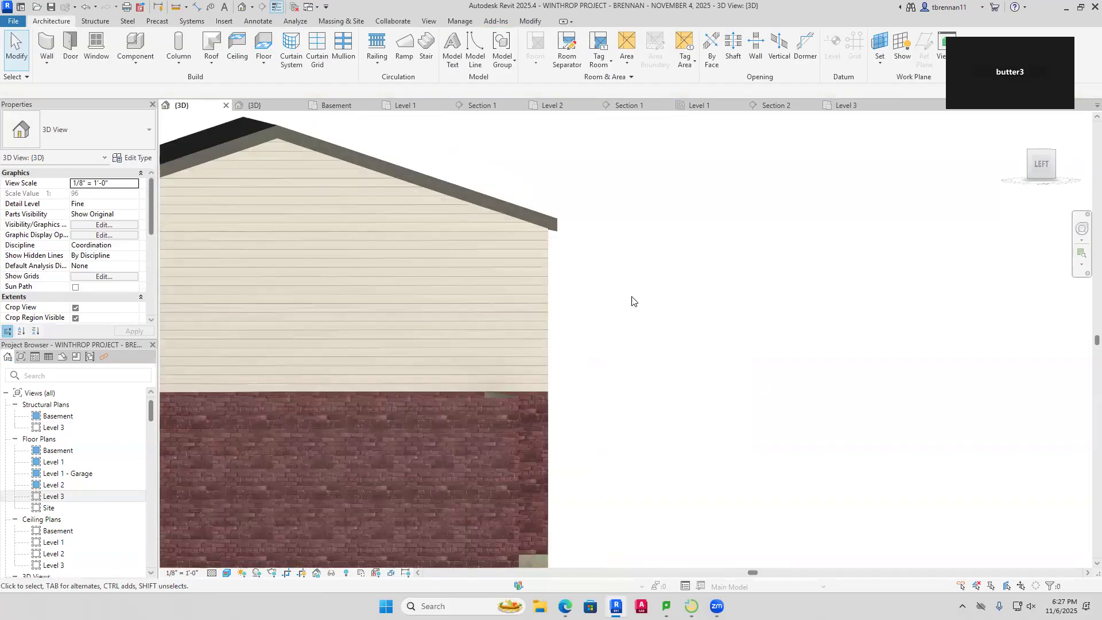
# Attach the top of the rear Level 2 sided exterior wall to the main gable roof
pyautogui.moveTo(418, 343); pyautogui.dragTo(531, 369, button='middle')
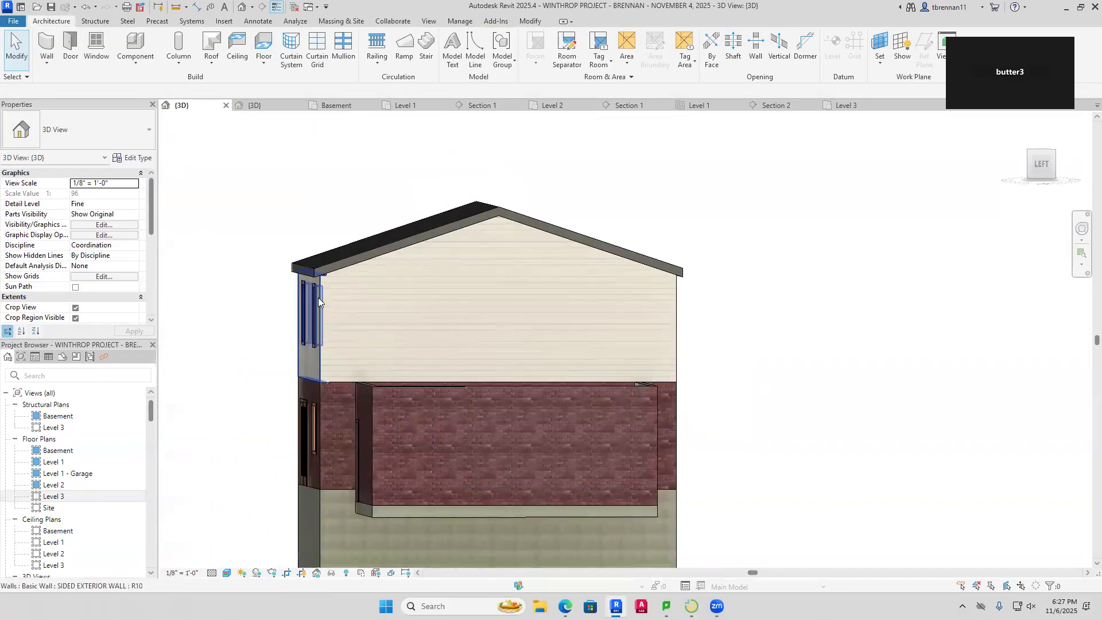
pyautogui.click(323, 279)
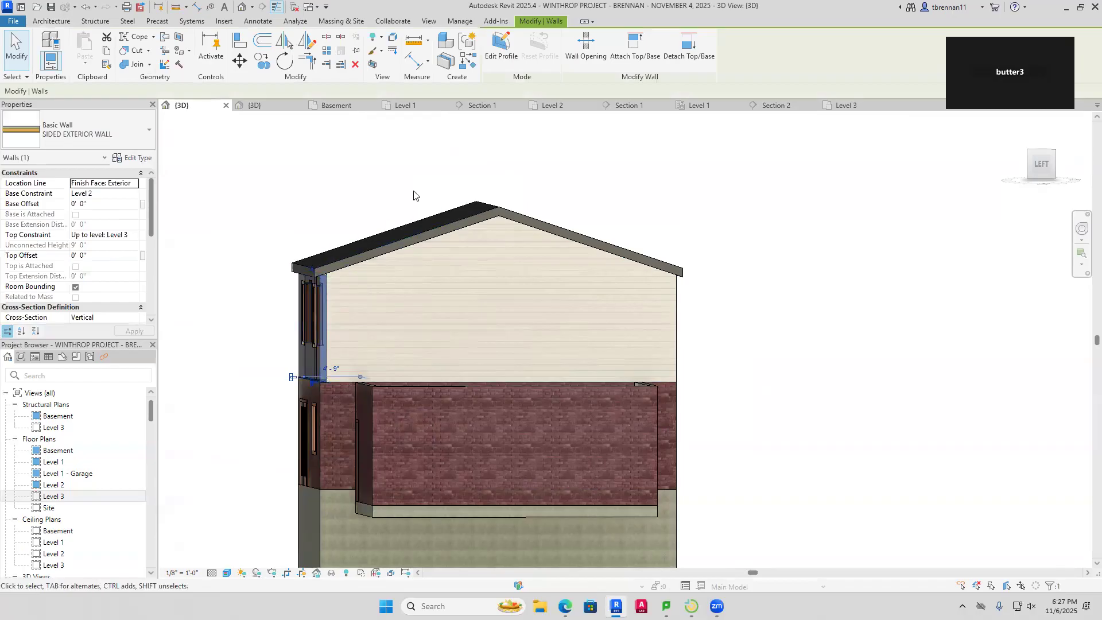
pyautogui.click(626, 61)
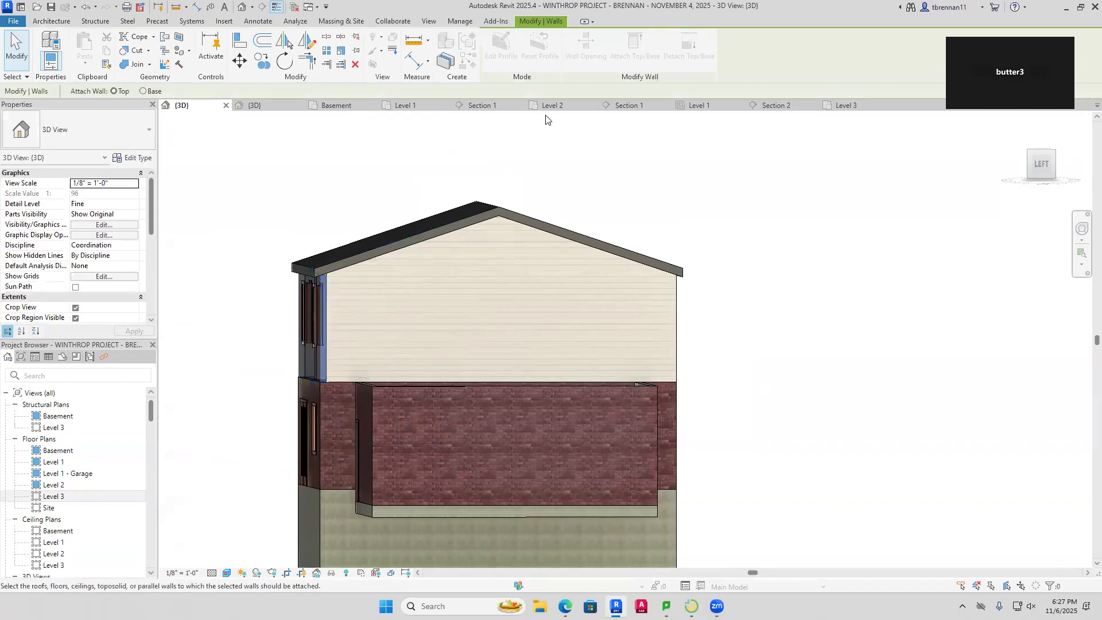
pyautogui.click(309, 256)
pyautogui.click(882, 259)
pyautogui.keyDown('shift'); pyautogui.moveTo(808, 313); pyautogui.dragTo(827, 281, button='middle'); pyautogui.keyUp('shift')
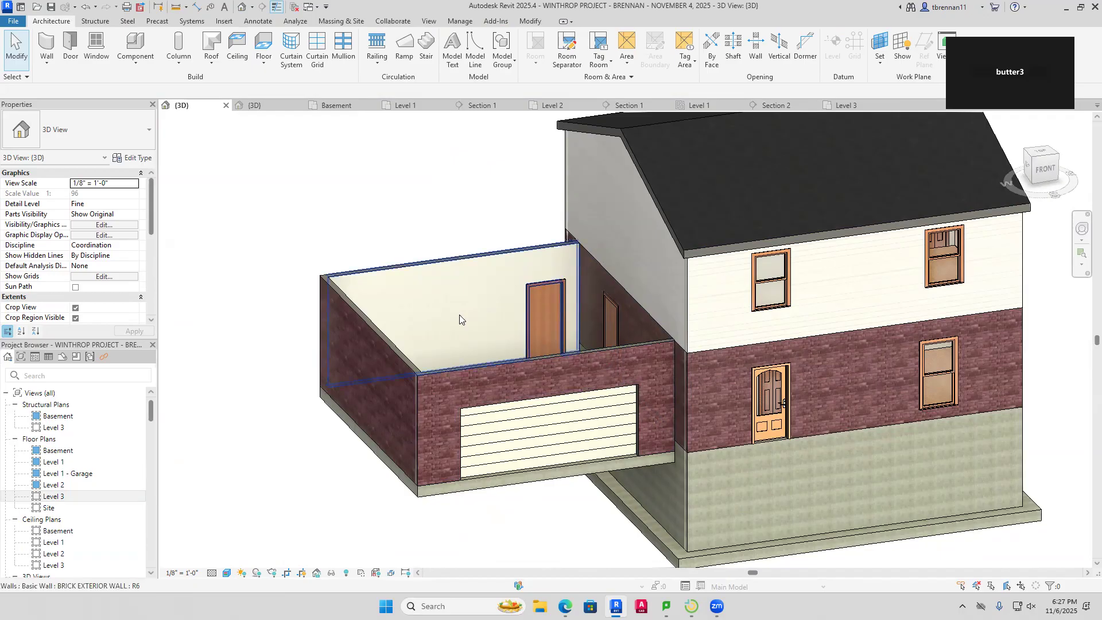
# Open the Level 1 - Garage floor plan
pyautogui.click(841, 105)
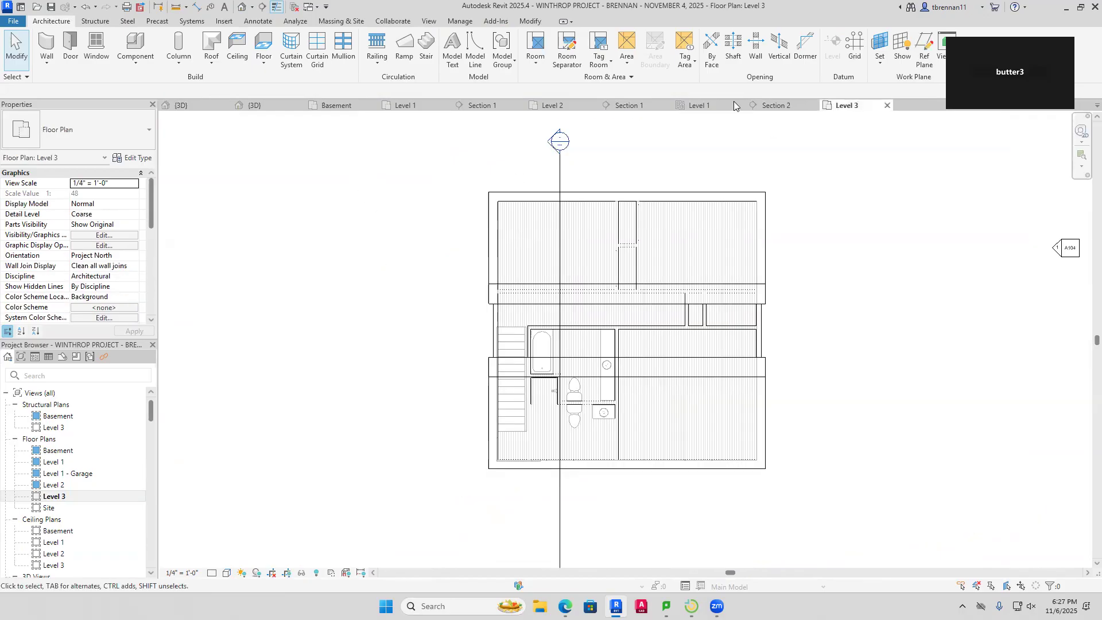
pyautogui.doubleClick(49, 486)
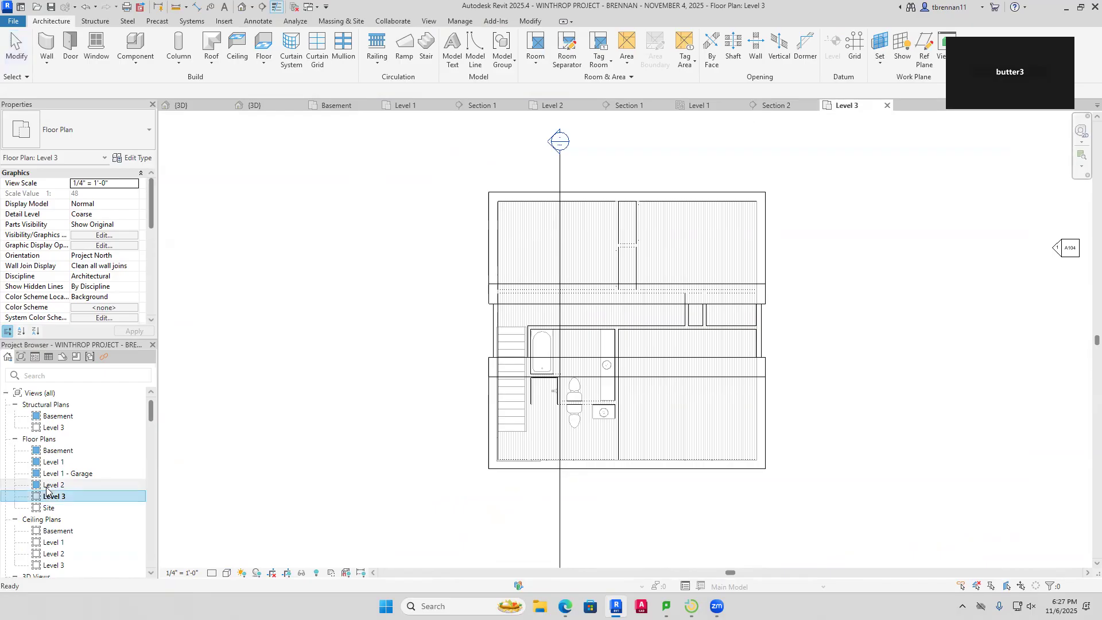
pyautogui.scroll(-1, 388, 426)
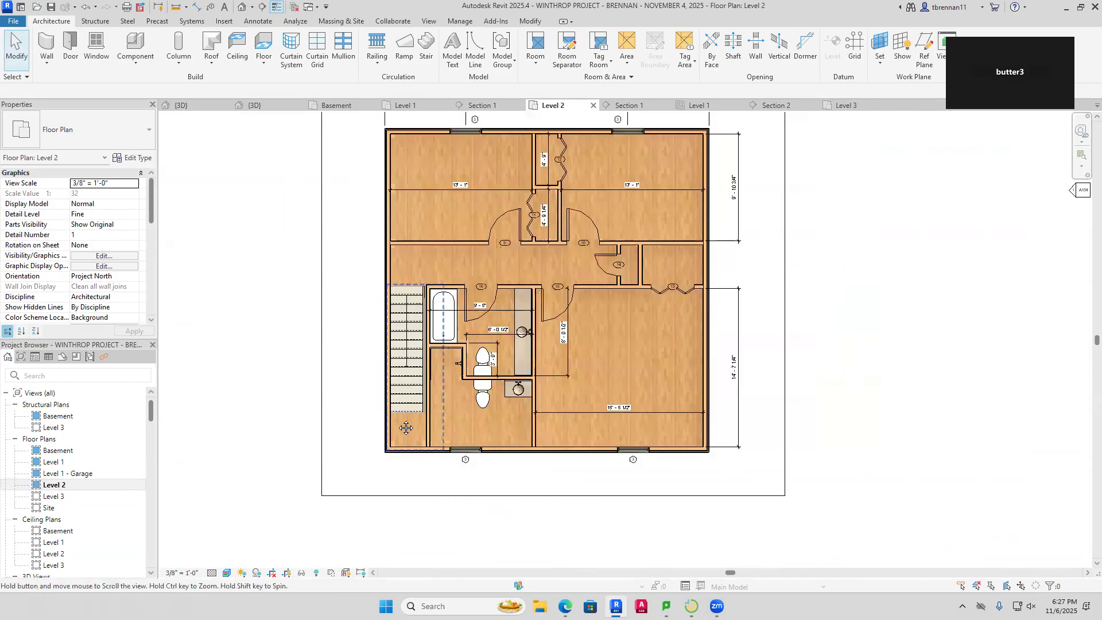
pyautogui.moveTo(396, 426); pyautogui.dragTo(610, 469, button='middle')
pyautogui.scroll(-1, 575, 437)
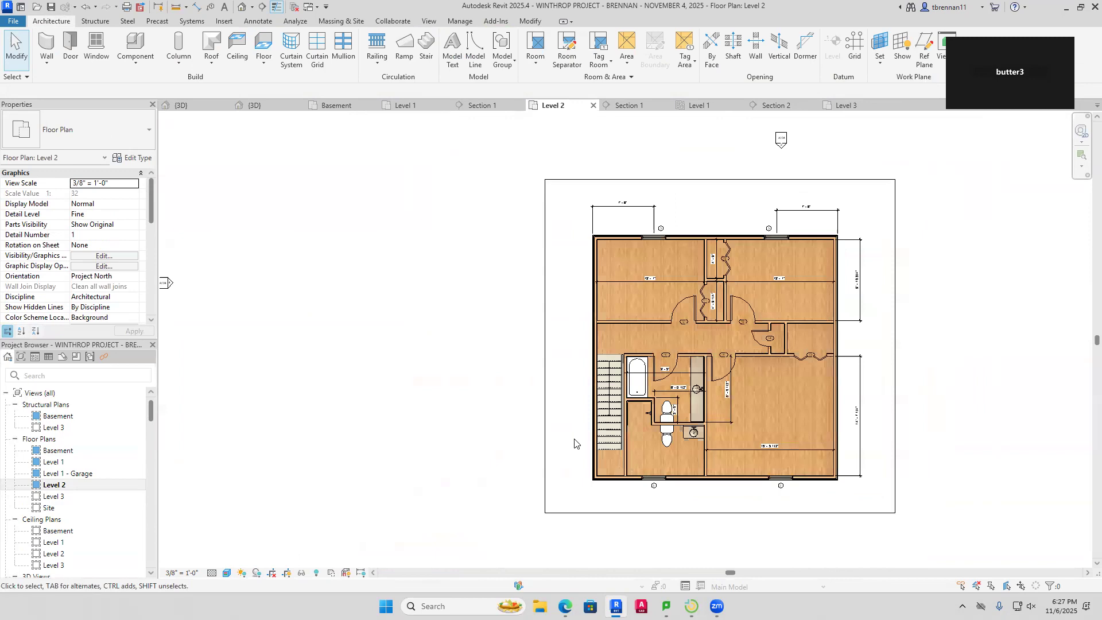
pyautogui.doubleClick(82, 474)
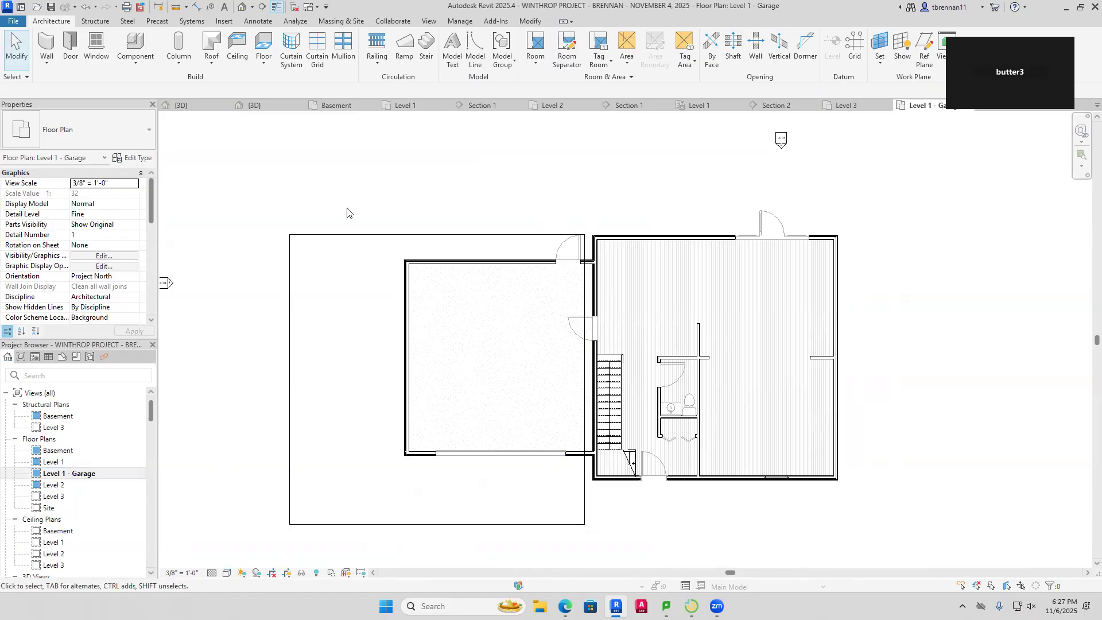
# Start a footprint roof with 0' 6" overhang, picking sloped edges on the garage's front and rear walls and a non-sloping edge on its outer side wall
pyautogui.click(211, 50)
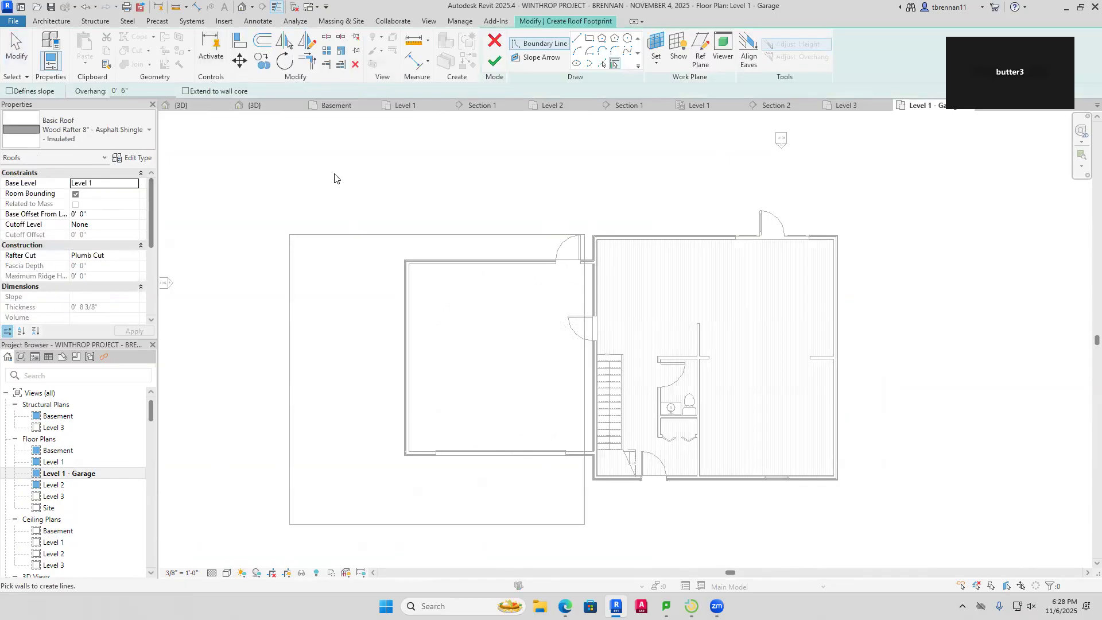
pyautogui.click(458, 262)
pyautogui.click(437, 462)
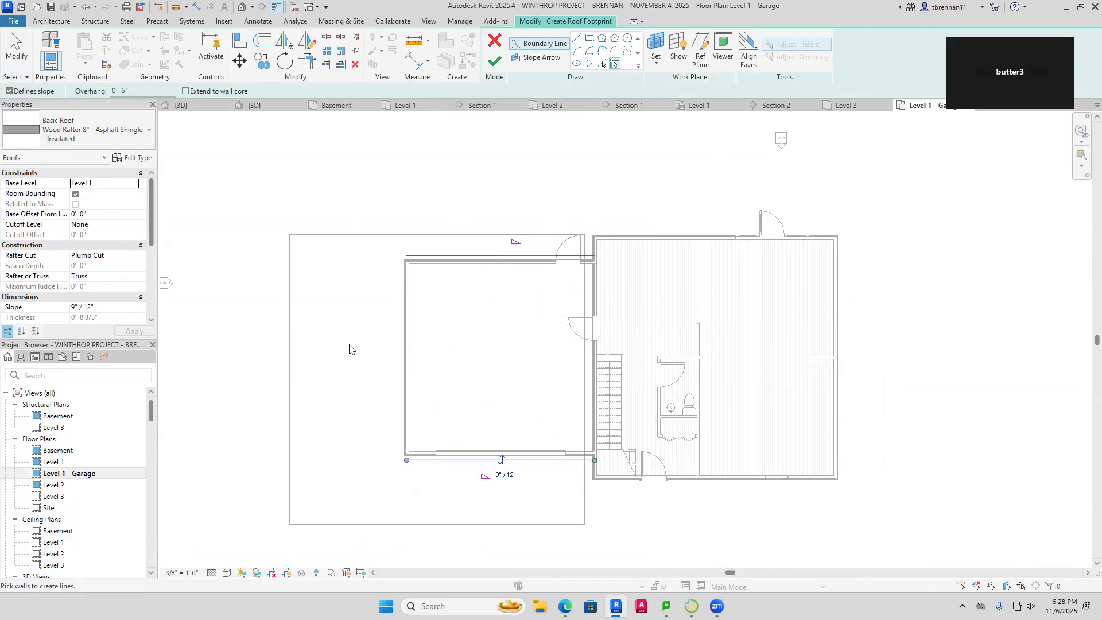
pyautogui.click(8, 91)
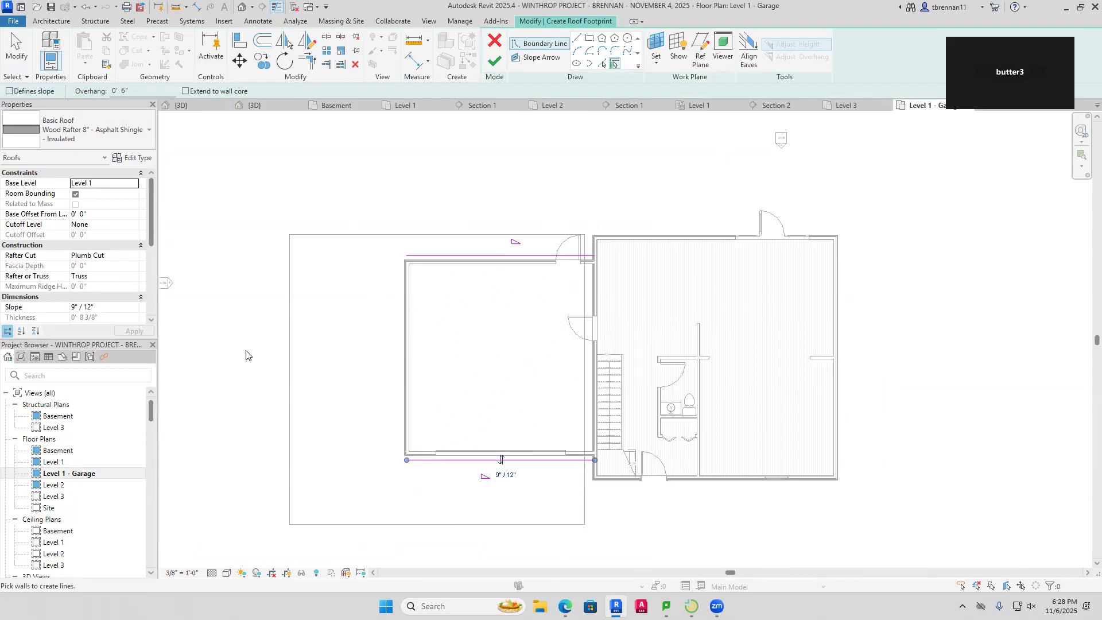
pyautogui.click(402, 342)
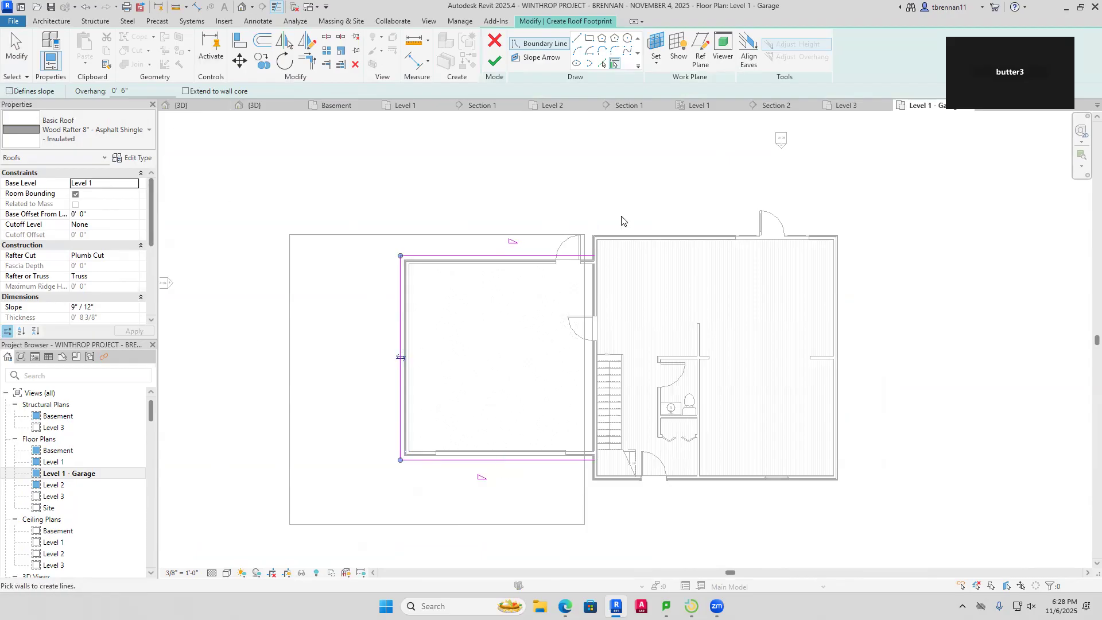
# Draw a non-sloping boundary line along the house wall beside the garage and try to finish the roof footprint
pyautogui.click(576, 38)
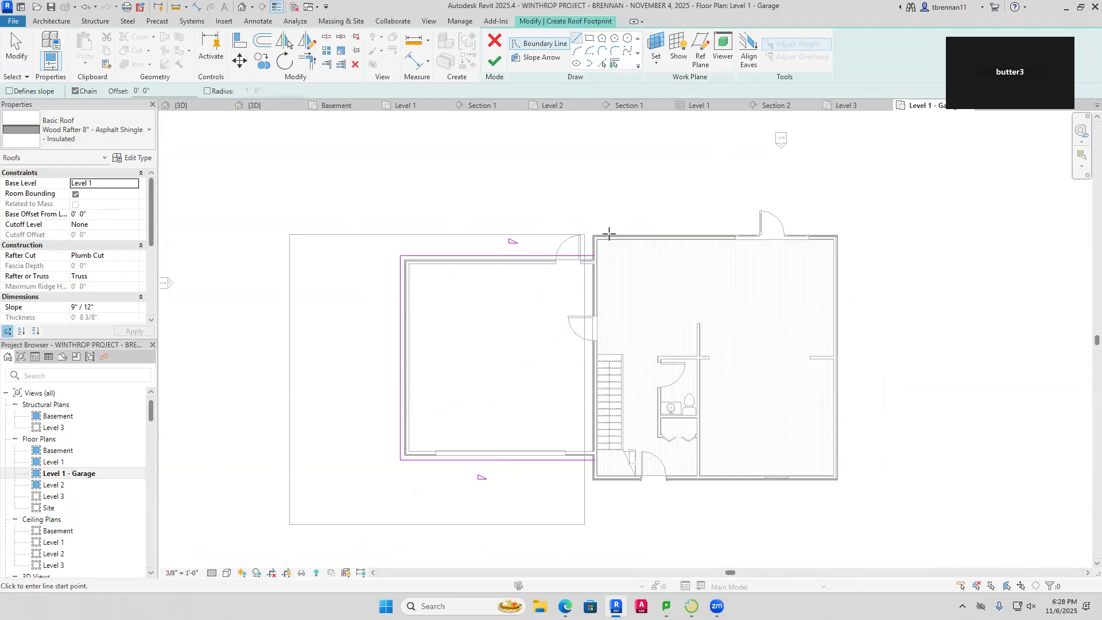
pyautogui.click(595, 256)
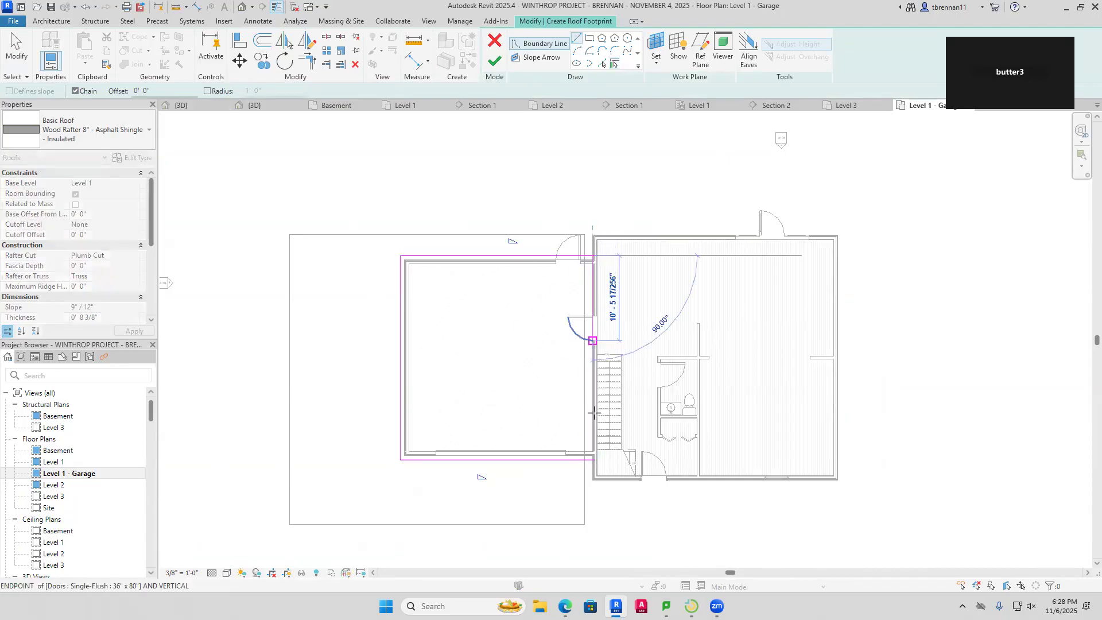
pyautogui.click(593, 461)
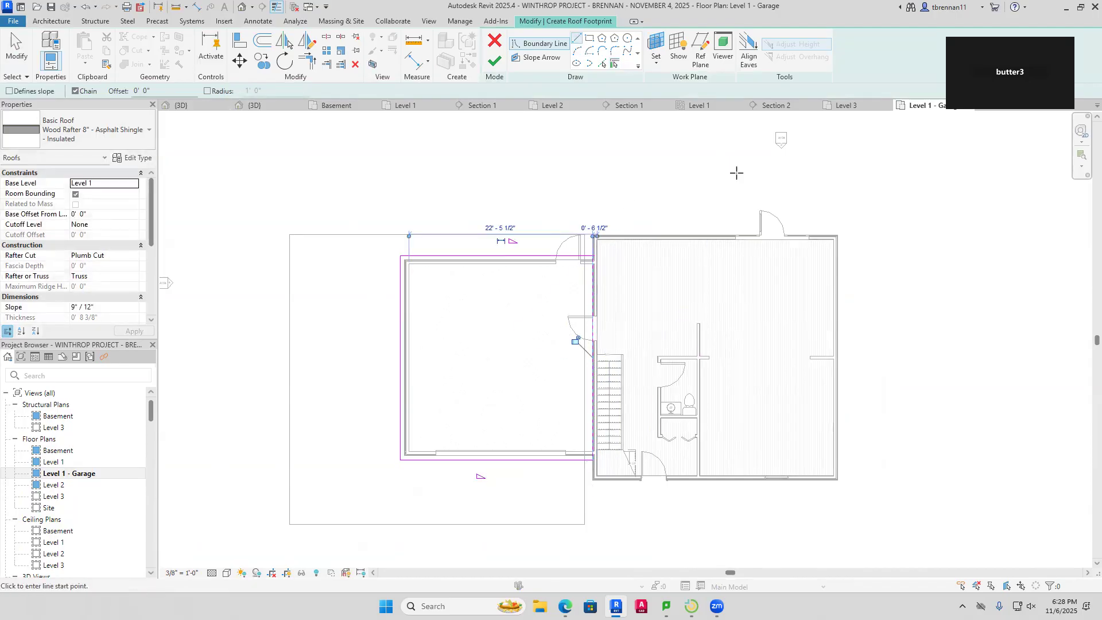
pyautogui.click(498, 62)
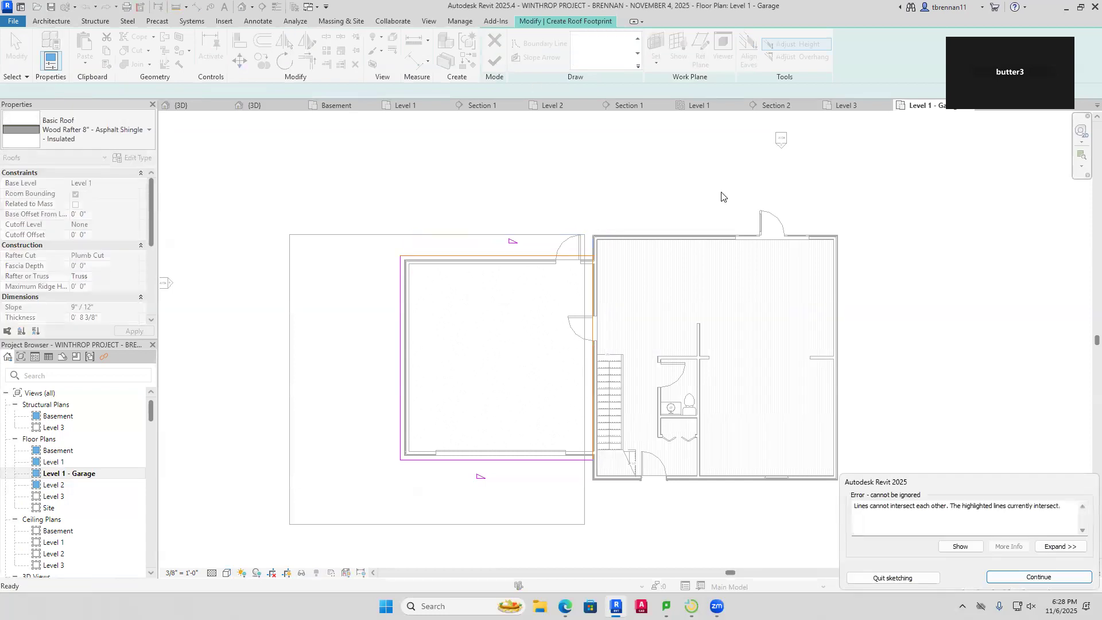
pyautogui.click(1039, 578)
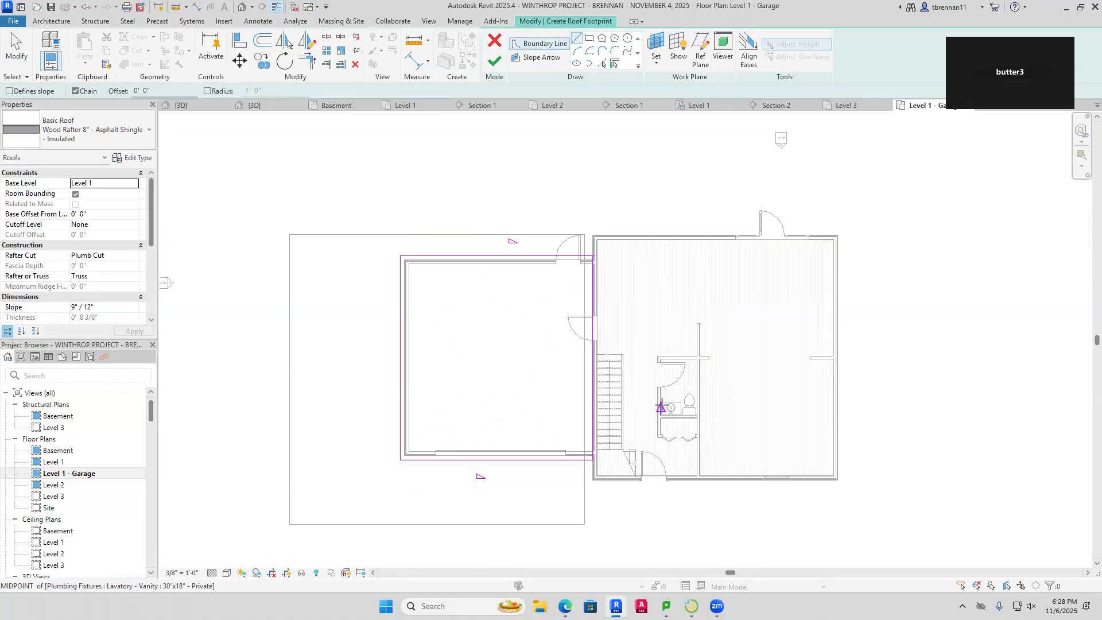
# Trim the rear boundary line to the house-side line at their corner and finish the garage roof footprint
pyautogui.press('Escape')
pyautogui.press('Escape')
pyautogui.scroll(5, 610, 454)
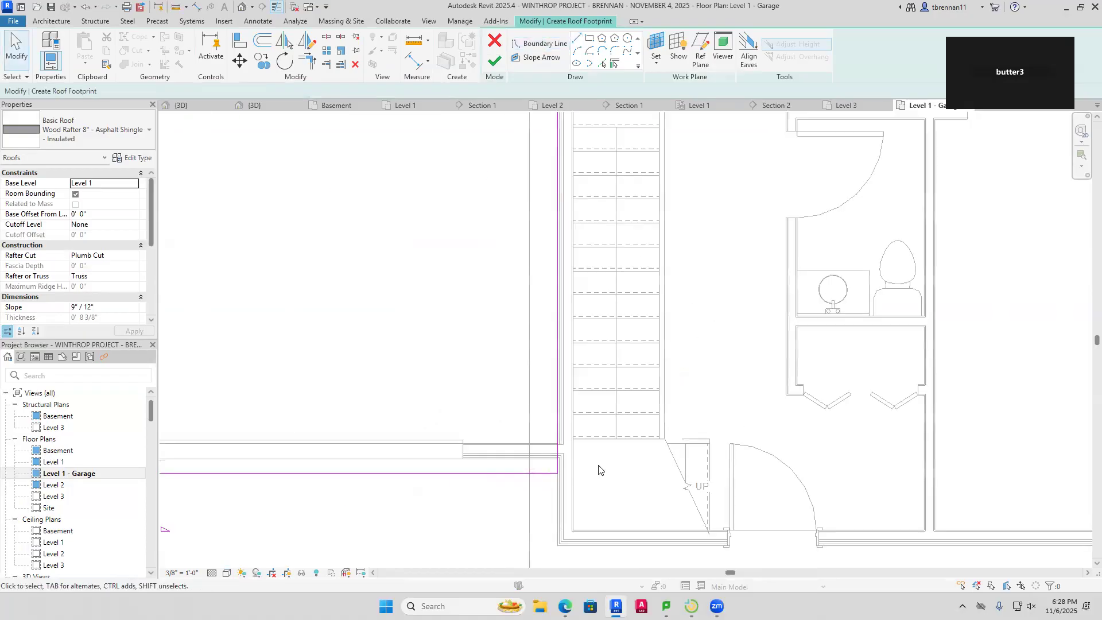
pyautogui.scroll(-2, 604, 399)
pyautogui.moveTo(622, 361); pyautogui.dragTo(628, 590, button='middle')
pyautogui.moveTo(611, 244); pyautogui.dragTo(610, 316, button='middle')
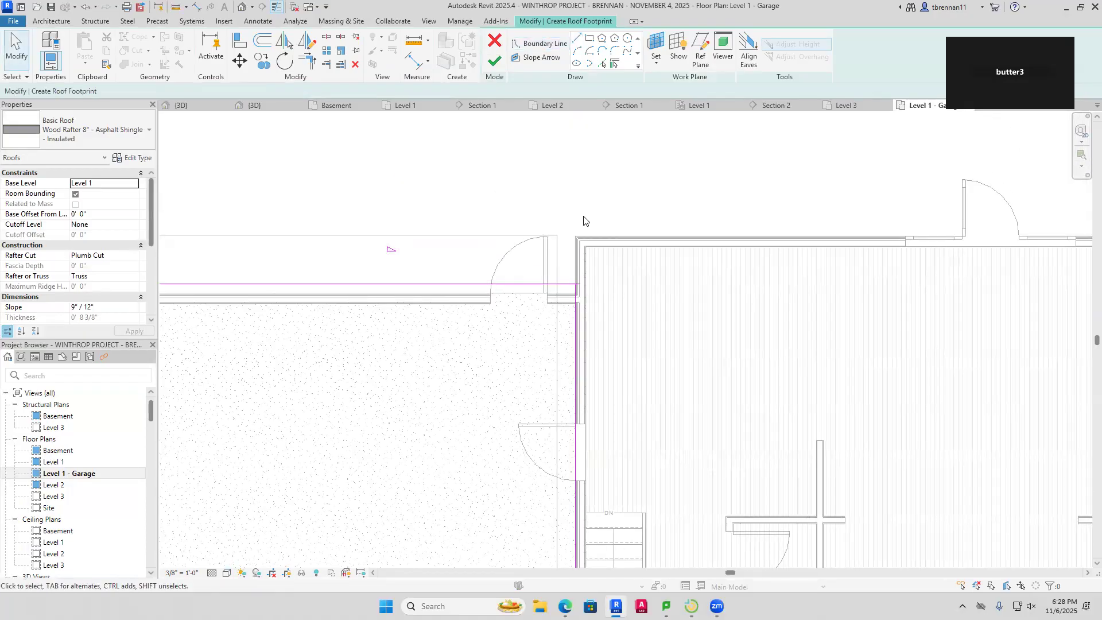
pyautogui.scroll(3, 586, 247)
pyautogui.scroll(3, 557, 328)
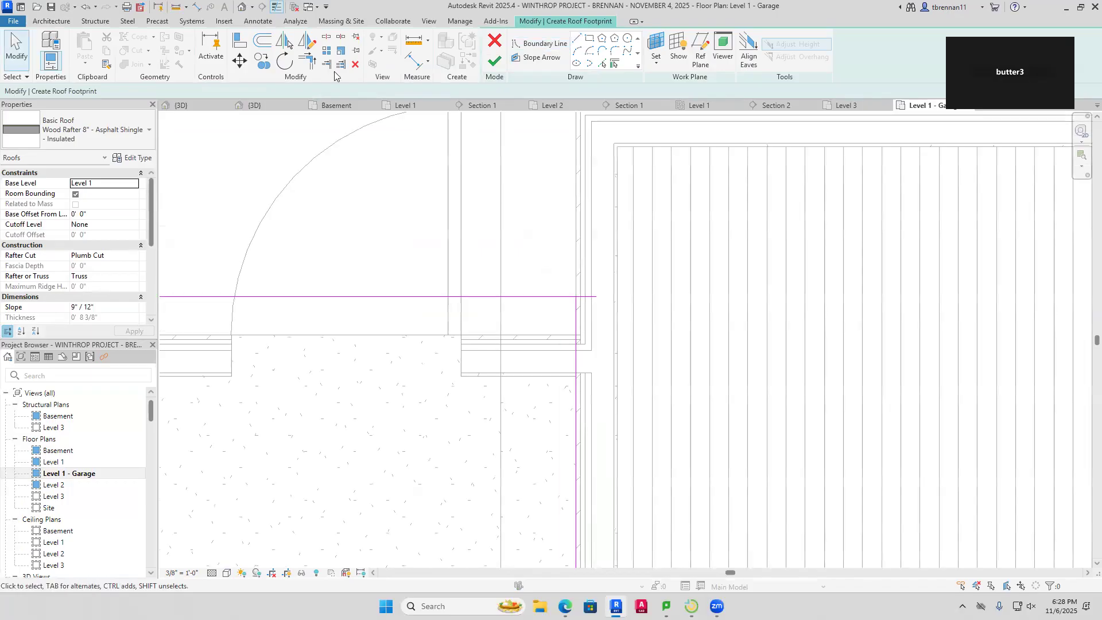
pyautogui.click(312, 67)
pyautogui.click(548, 297)
pyautogui.click(577, 327)
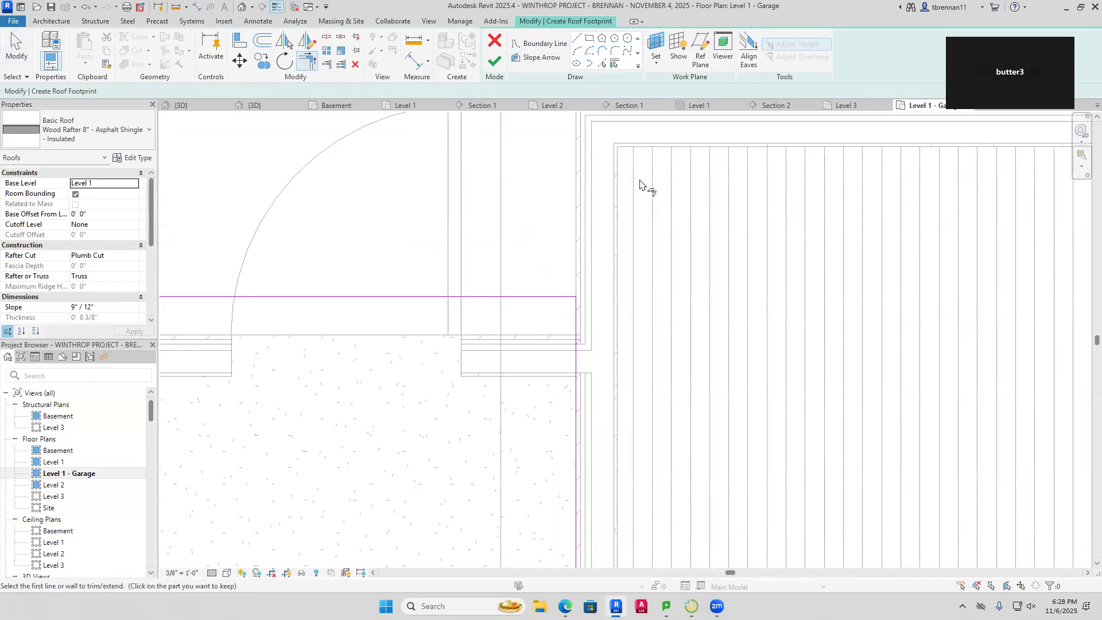
pyautogui.click(495, 61)
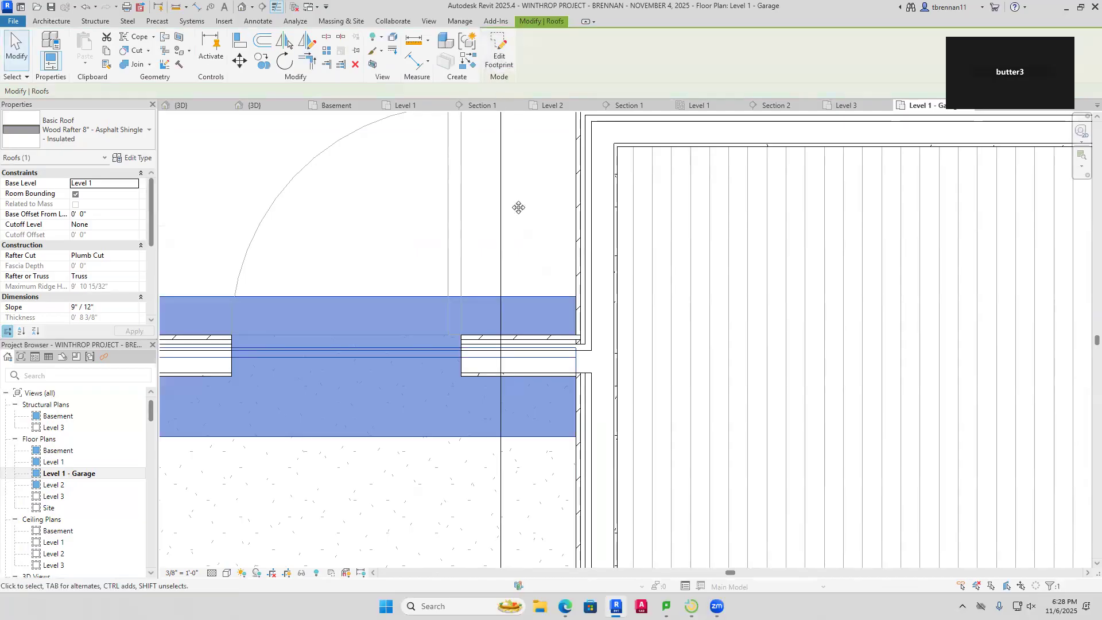
pyautogui.scroll(-5, 517, 207)
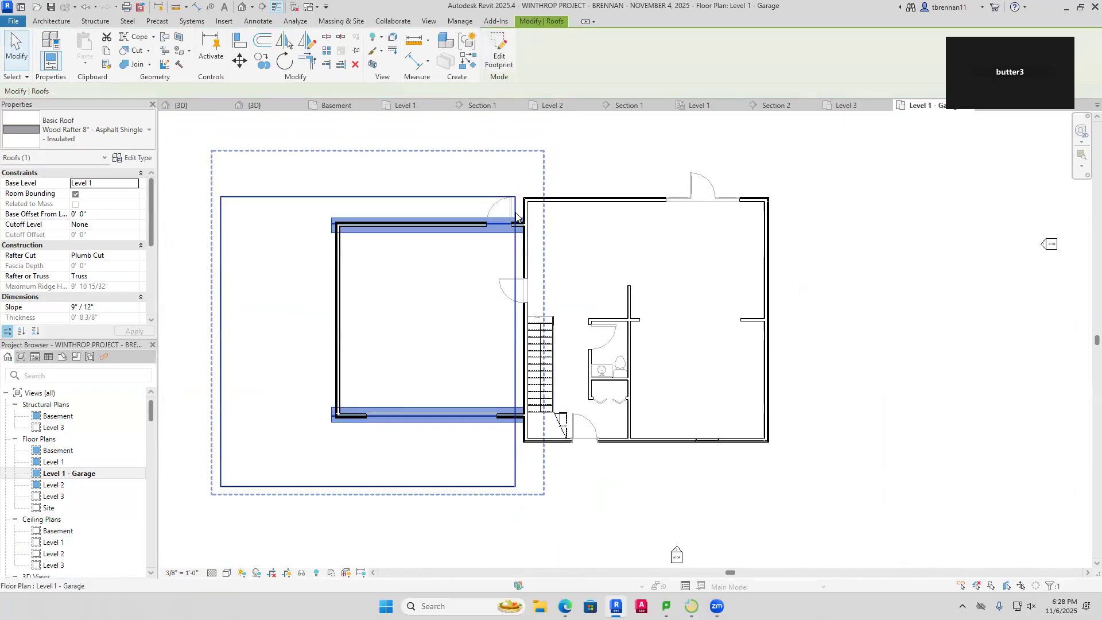
# Set the garage roof's base level to Level 2 in the 3D view
pyautogui.click(242, 7)
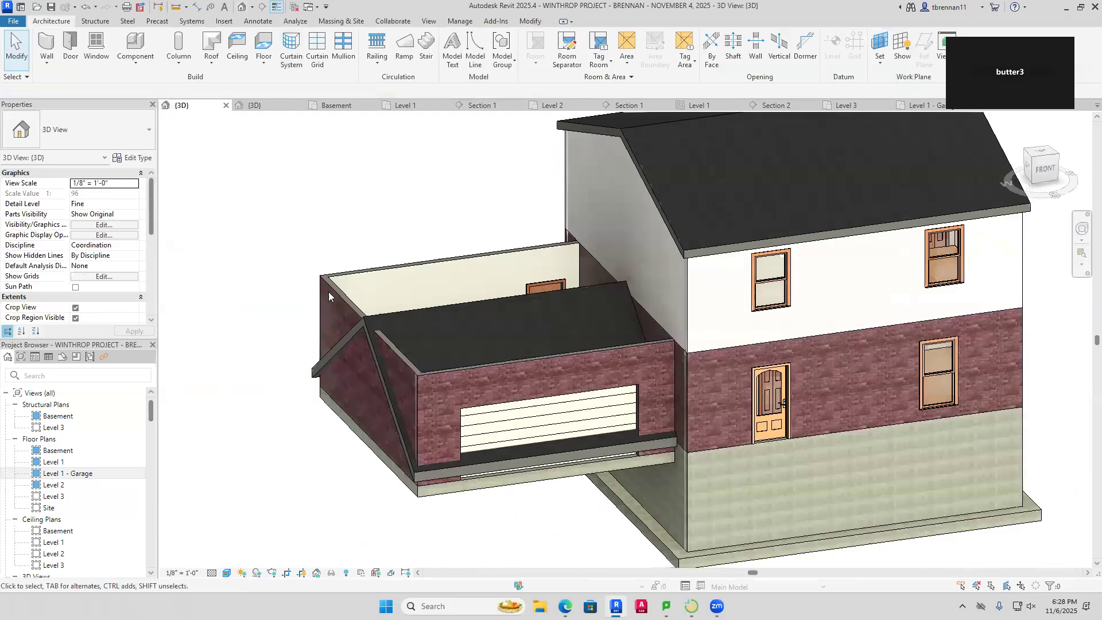
pyautogui.click(379, 315)
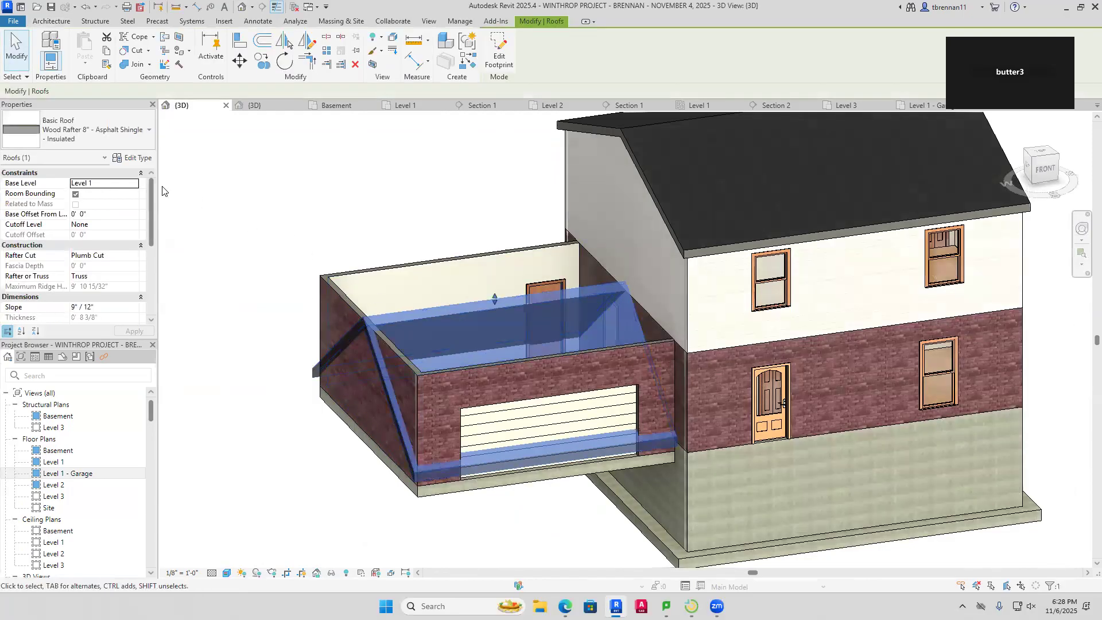
pyautogui.click(134, 185)
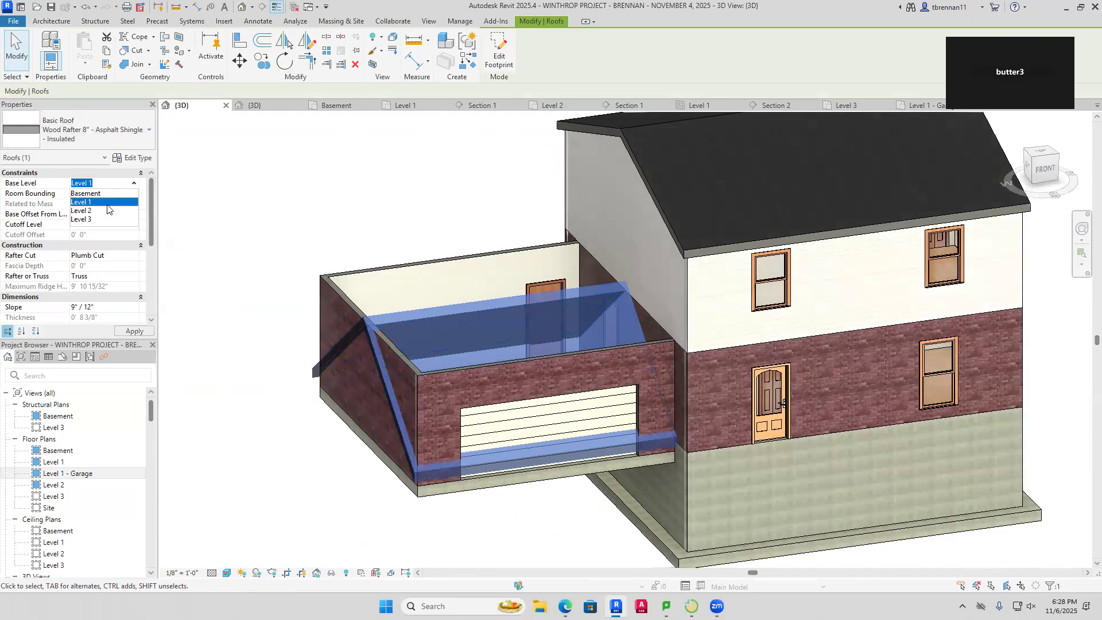
pyautogui.click(86, 211)
pyautogui.click(214, 218)
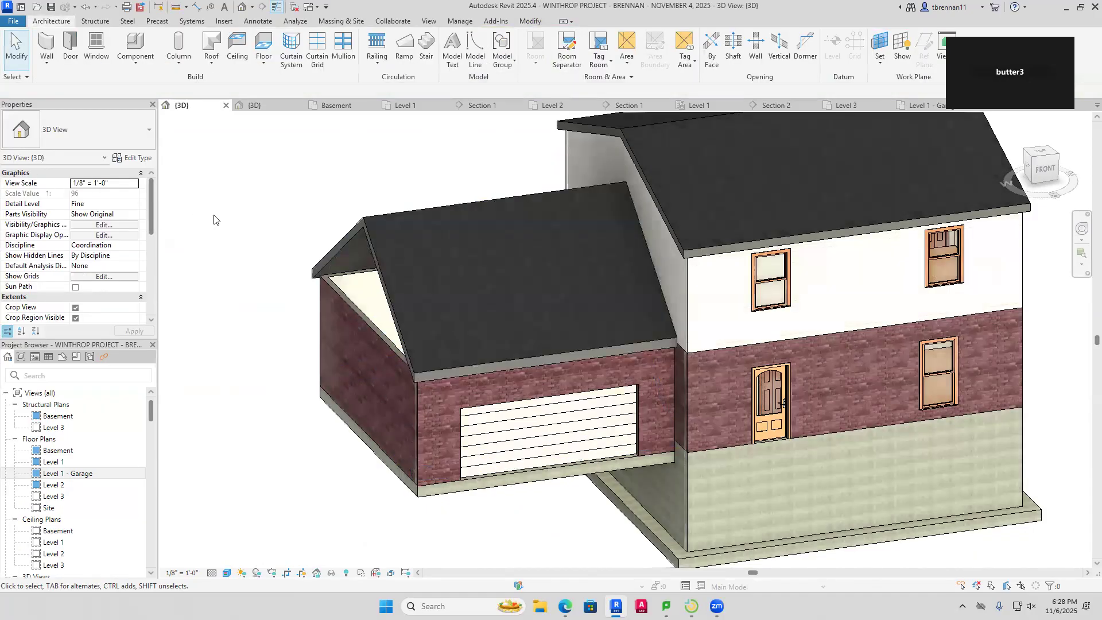
# Set the garage roof's slope to 4" / 12"
pyautogui.click(448, 227)
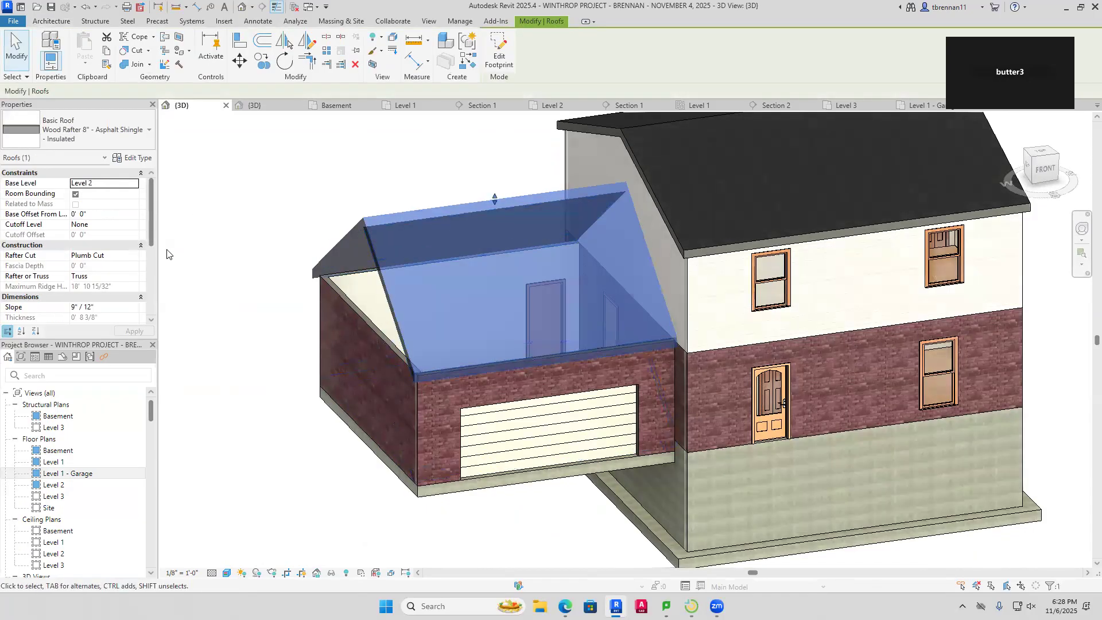
pyautogui.click(80, 309)
pyautogui.press('Delete')
pyautogui.write('4')
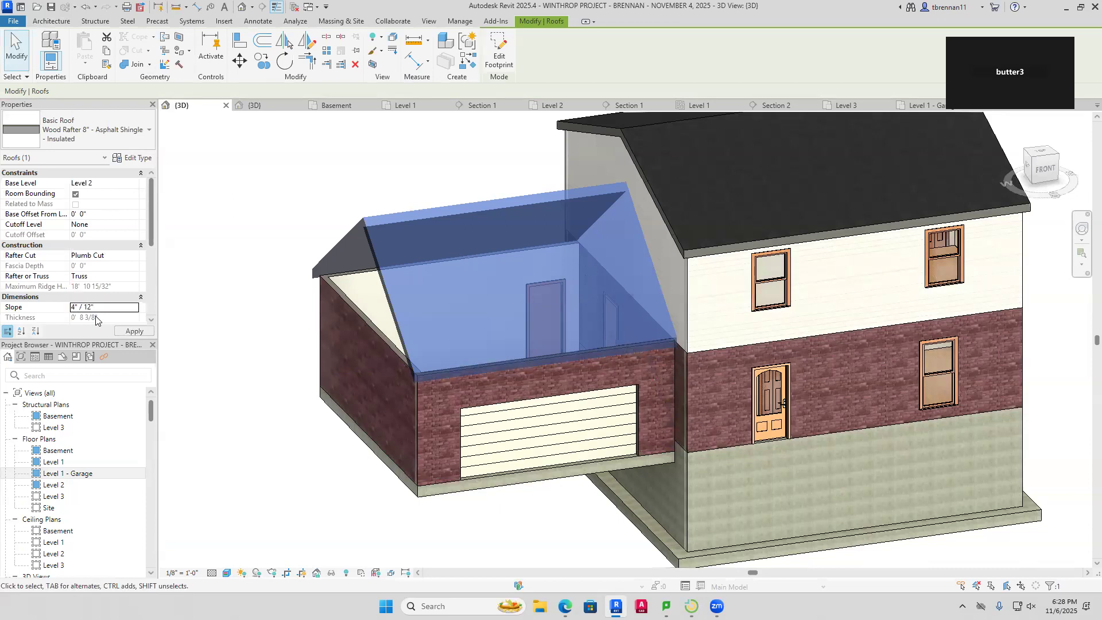
pyautogui.click(211, 425)
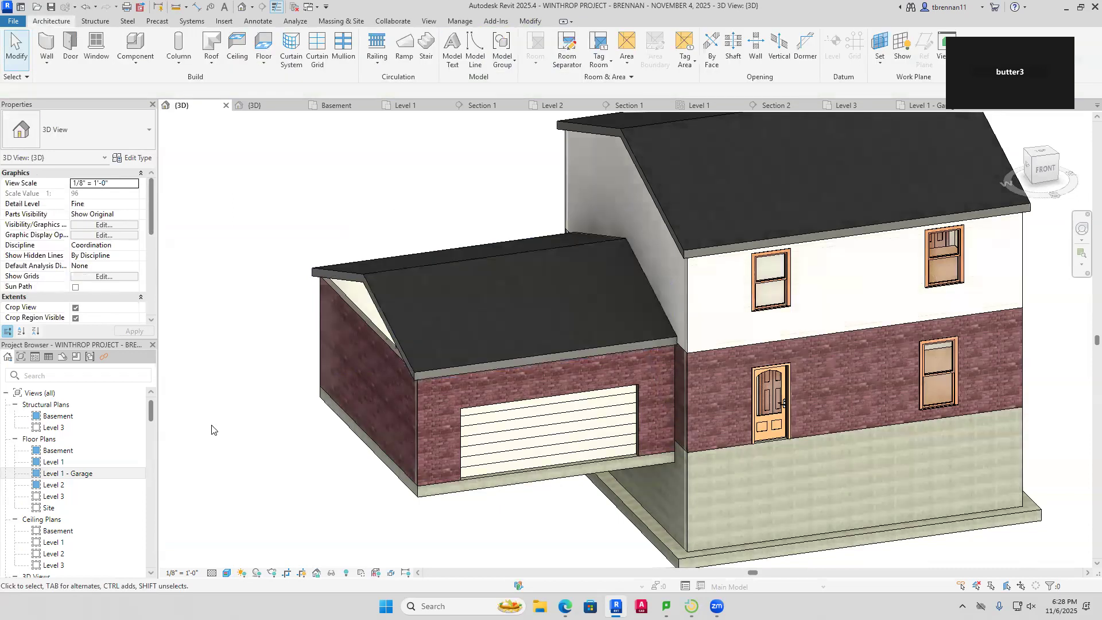
# Attach the tops of the chain of three brick exterior garage walls to the garage roof
pyautogui.press('Tab')
pyautogui.click(355, 348)
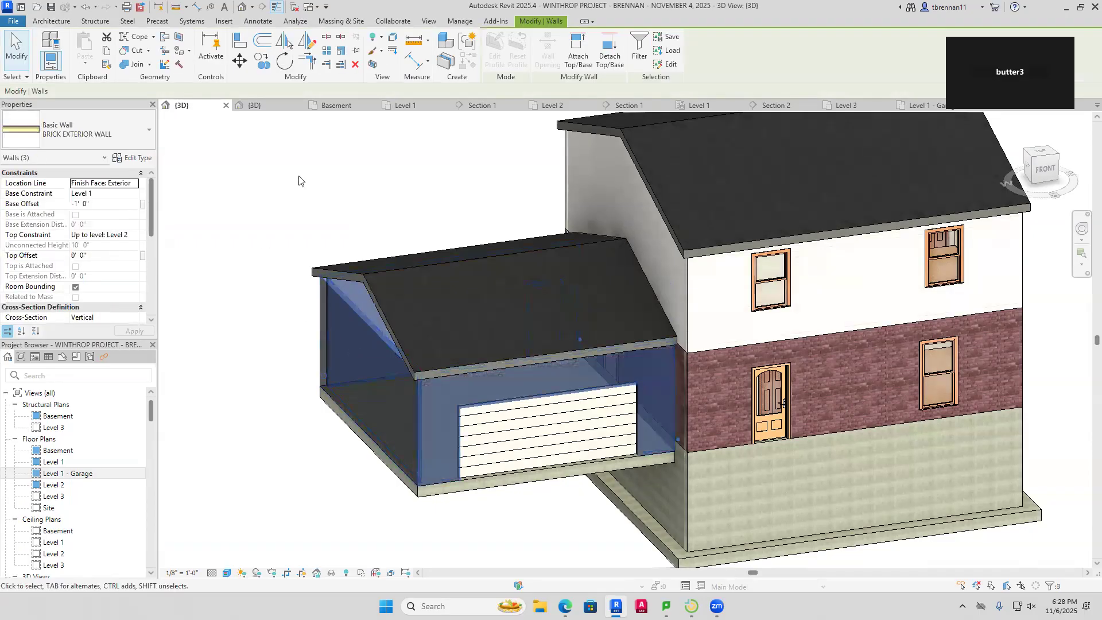
pyautogui.click(579, 53)
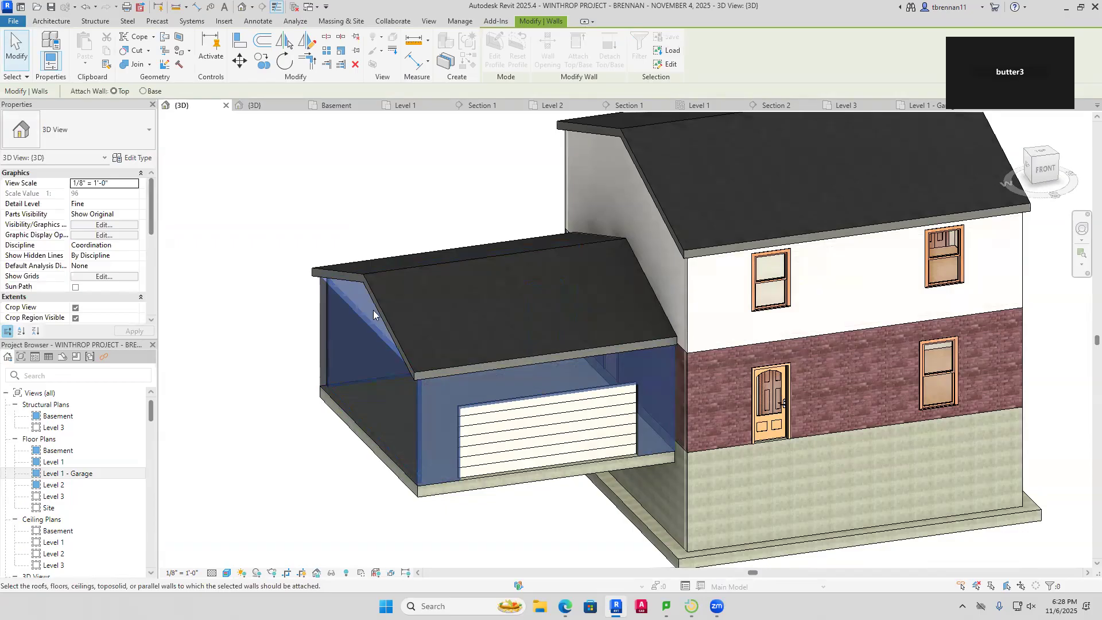
pyautogui.click(376, 296)
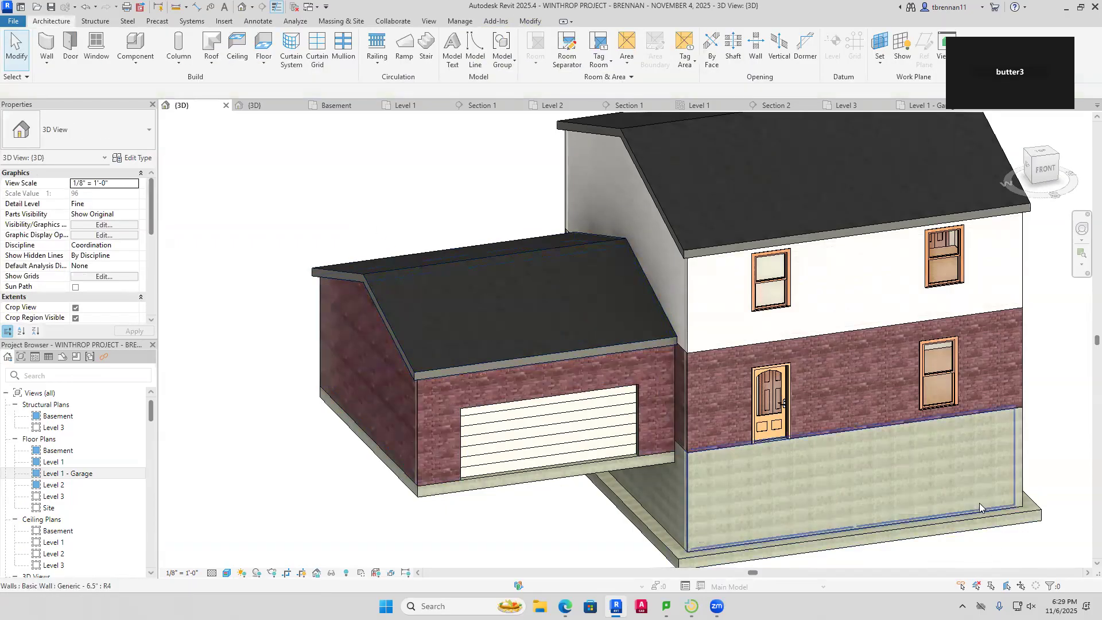
pyautogui.scroll(-2, 980, 503)
pyautogui.moveTo(982, 528); pyautogui.dragTo(816, 552, button='middle')
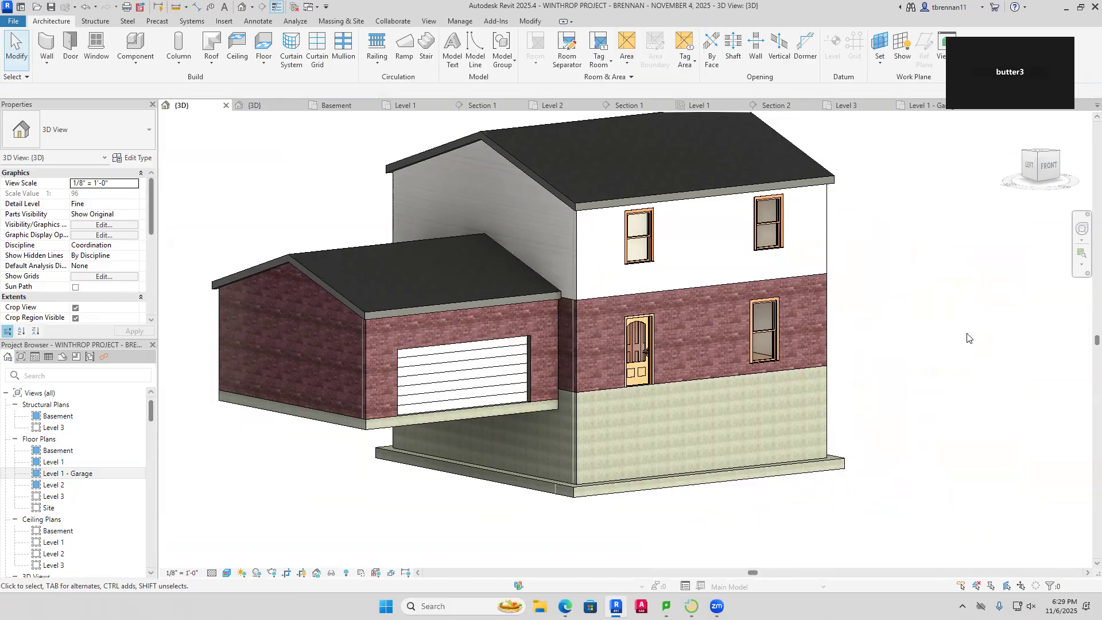
# Turn off the section box in the FALL 2025 MASTER project's 3D view and examine the FRONT PORCH model group
pyautogui.click(253, 105)
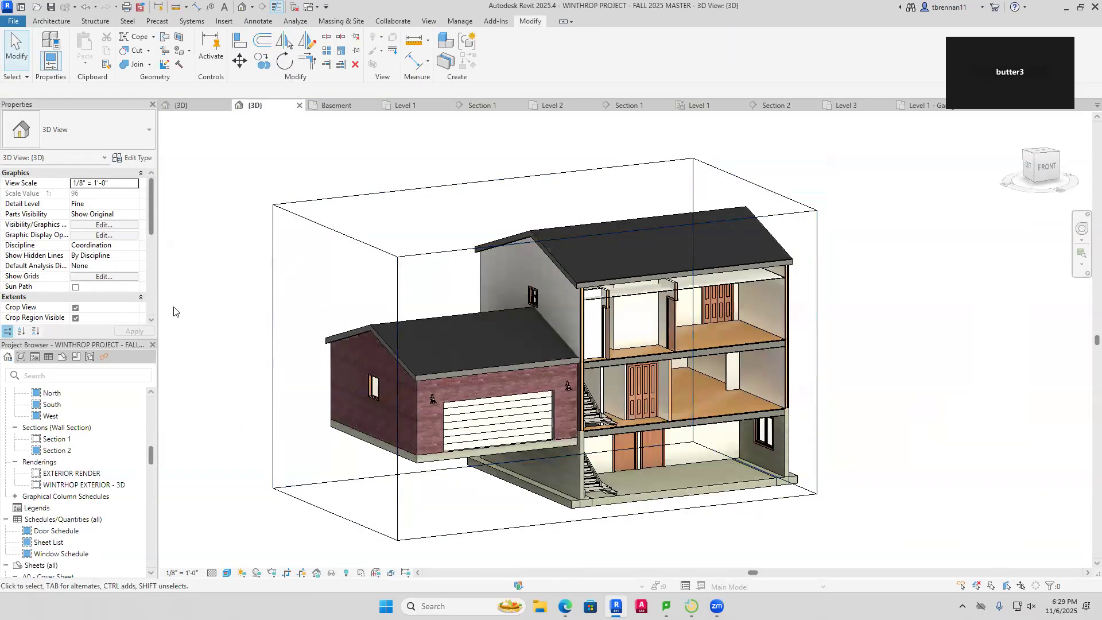
pyautogui.scroll(-5, 153, 241)
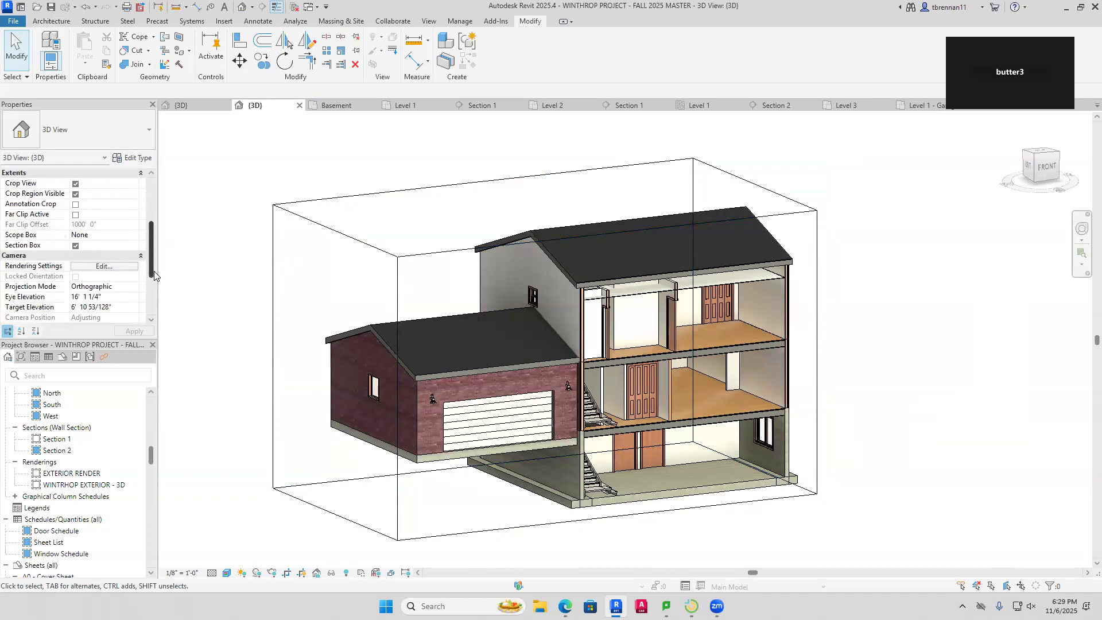
pyautogui.click(87, 246)
pyautogui.click(75, 246)
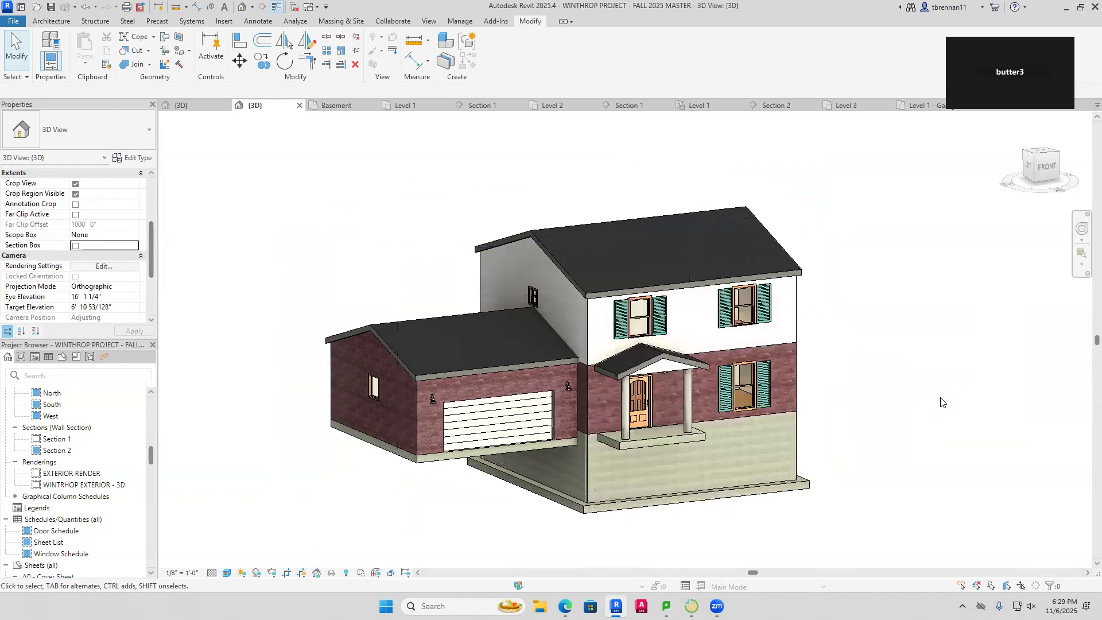
pyautogui.click(697, 436)
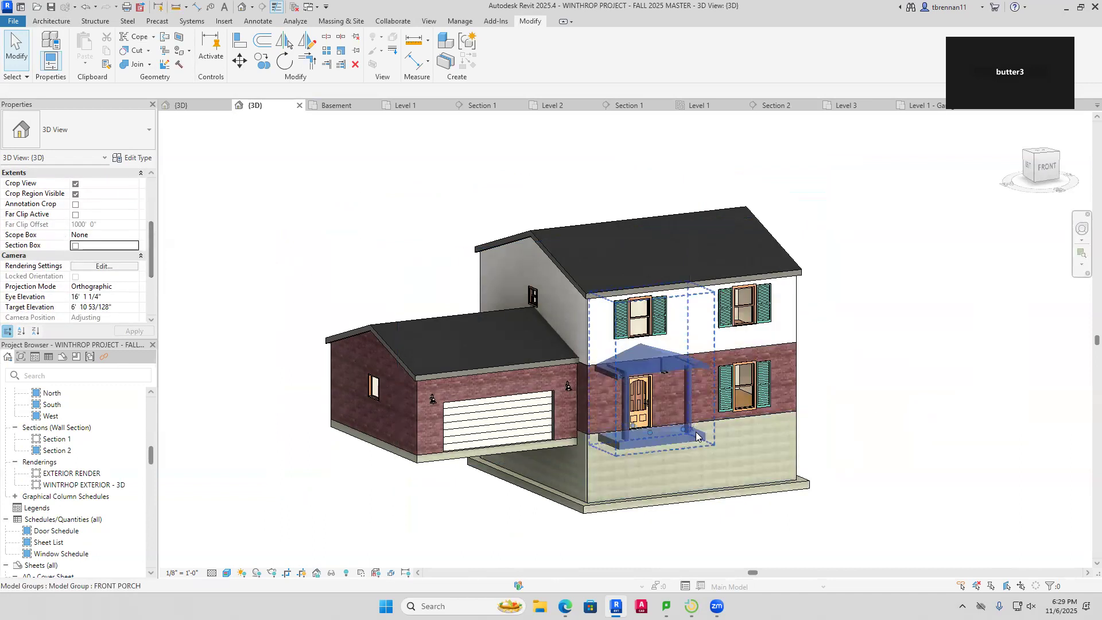
pyautogui.click(1027, 452)
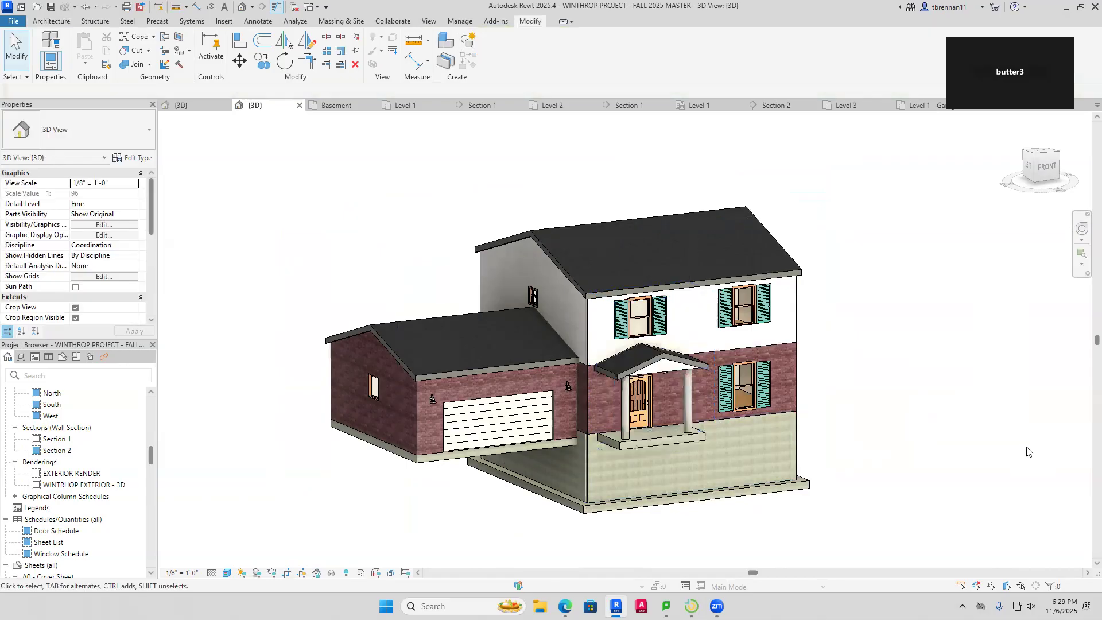
pyautogui.click(672, 439)
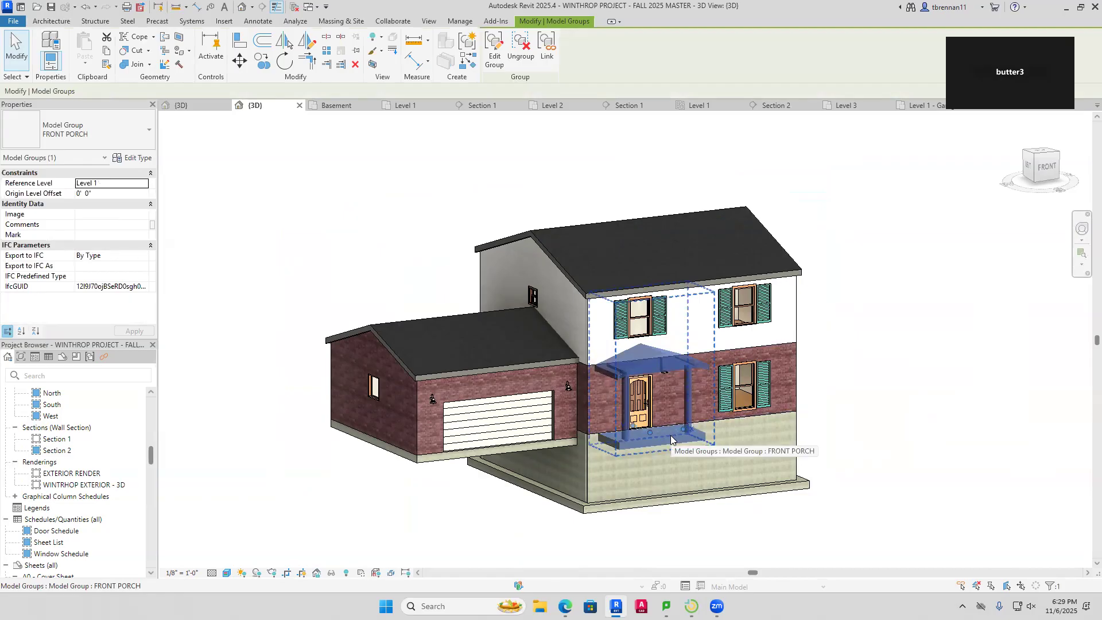
pyautogui.click(978, 424)
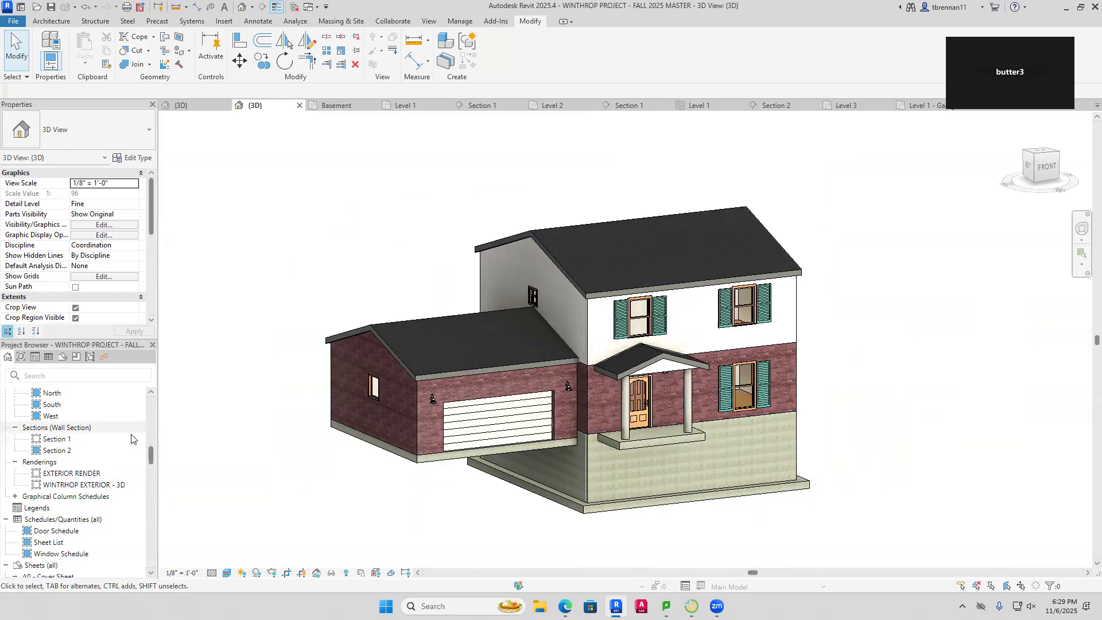
# Try to place the FRONT PORCH model group in front of the entry door on the master project's Level 1 floor plan
pyautogui.moveTo(151, 456); pyautogui.dragTo(154, 439)
pyautogui.scroll(6, 60, 460)
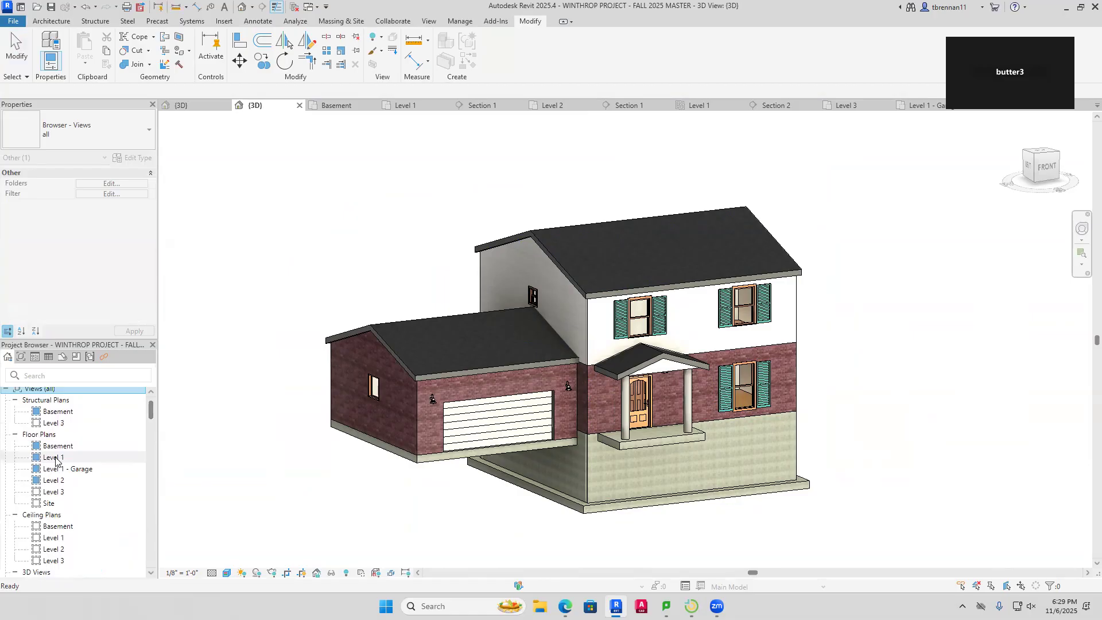
pyautogui.doubleClick(55, 458)
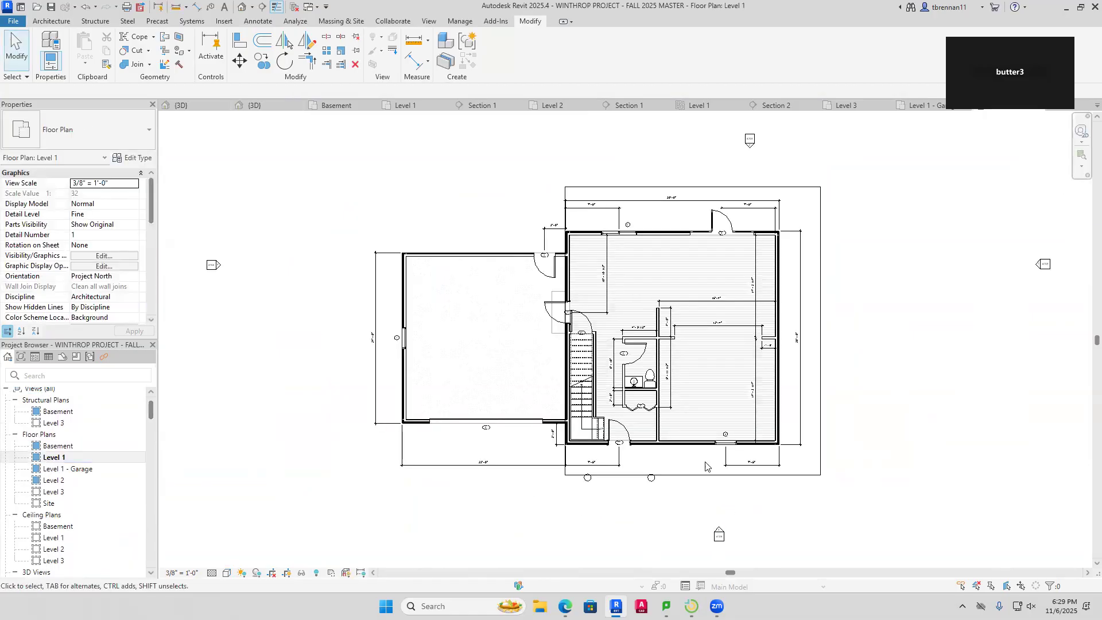
pyautogui.scroll(-3, 151, 205)
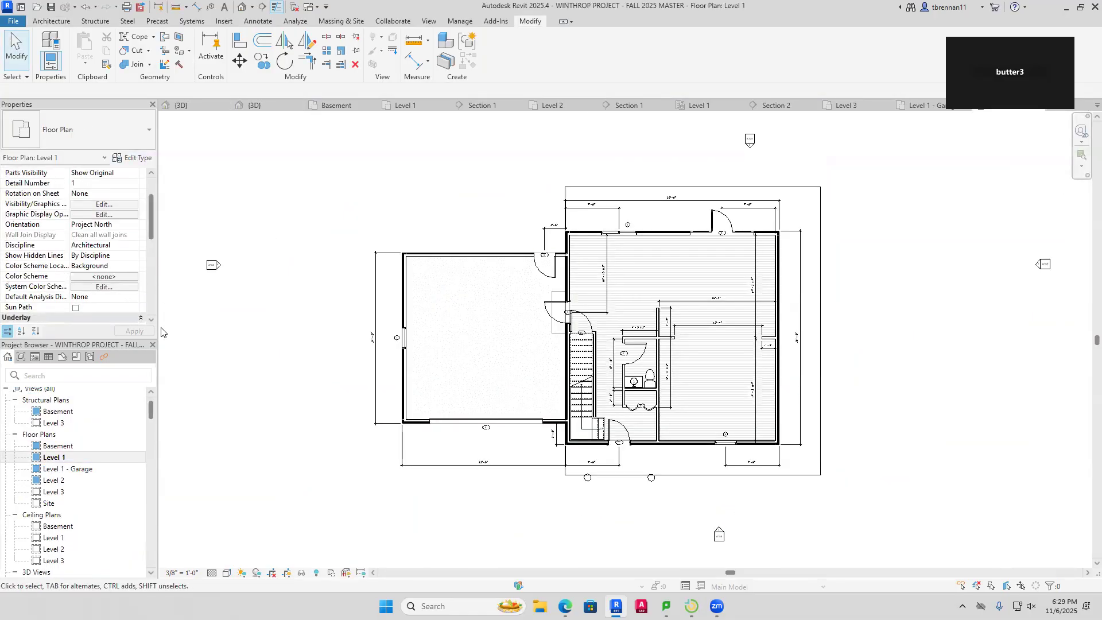
pyautogui.scroll(-10, 148, 507)
pyautogui.scroll(-10, 148, 507)
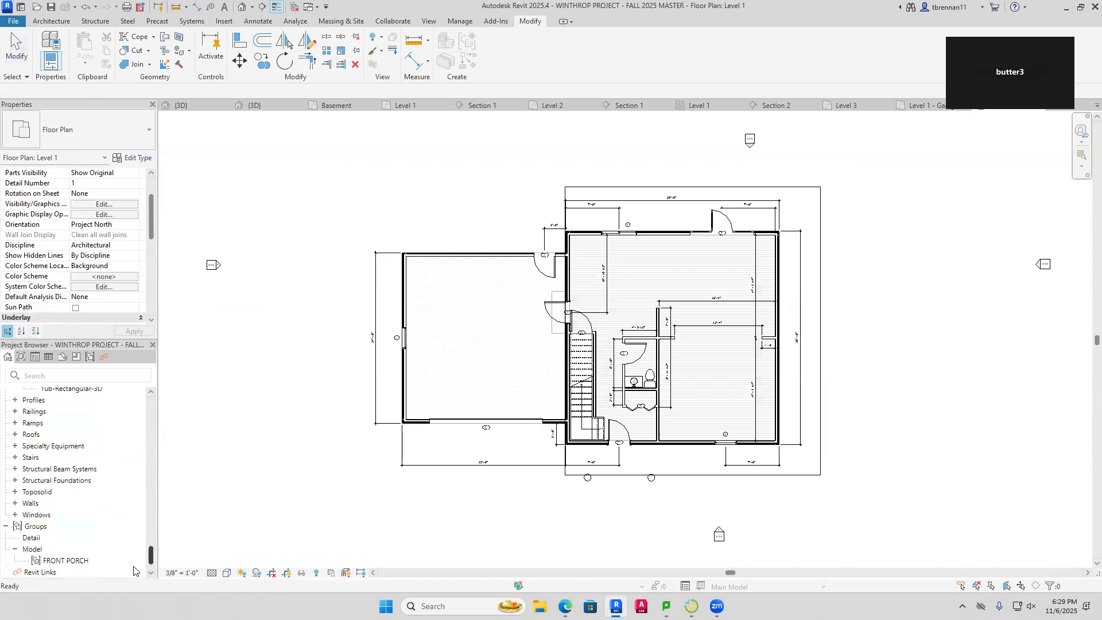
pyautogui.click(60, 562)
pyautogui.moveTo(80, 563); pyautogui.dragTo(589, 508)
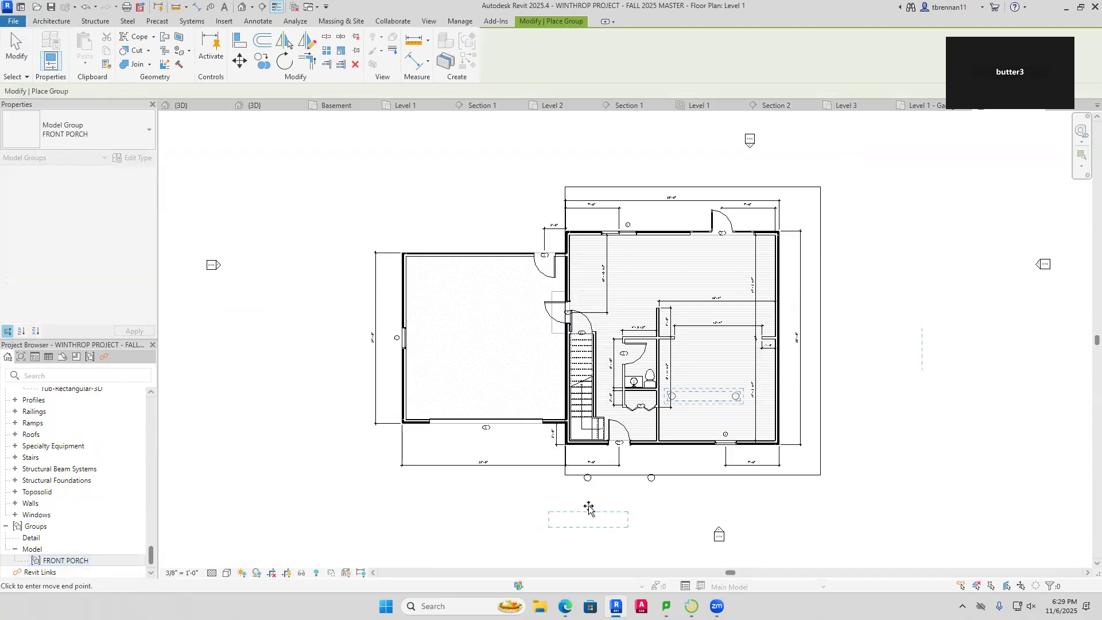
pyautogui.scroll(5, 592, 499)
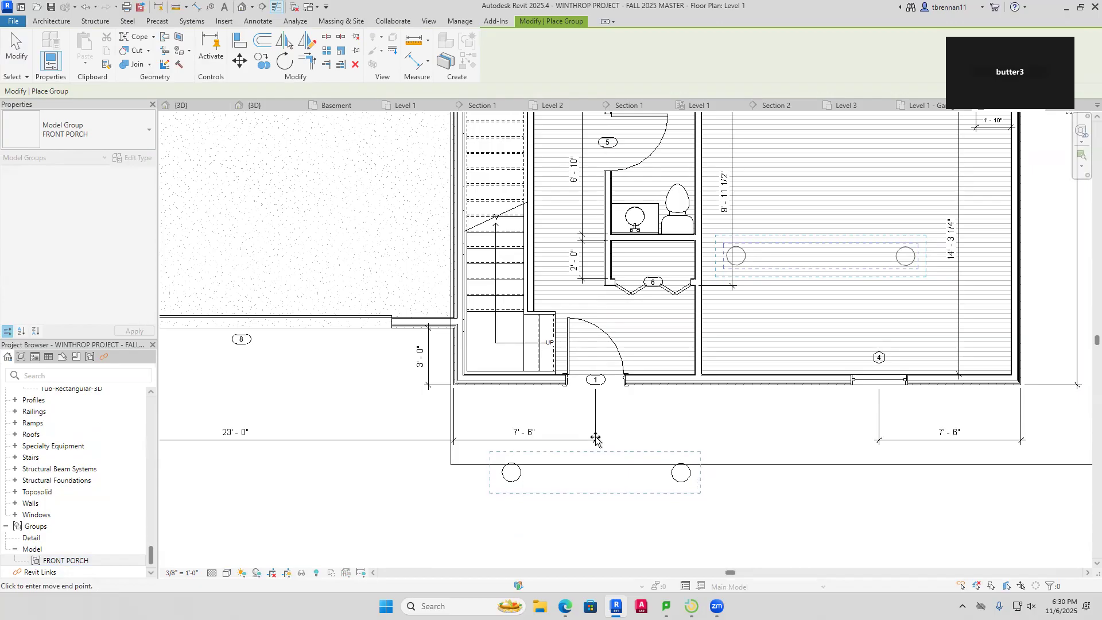
pyautogui.click(598, 439)
pyautogui.click(595, 439)
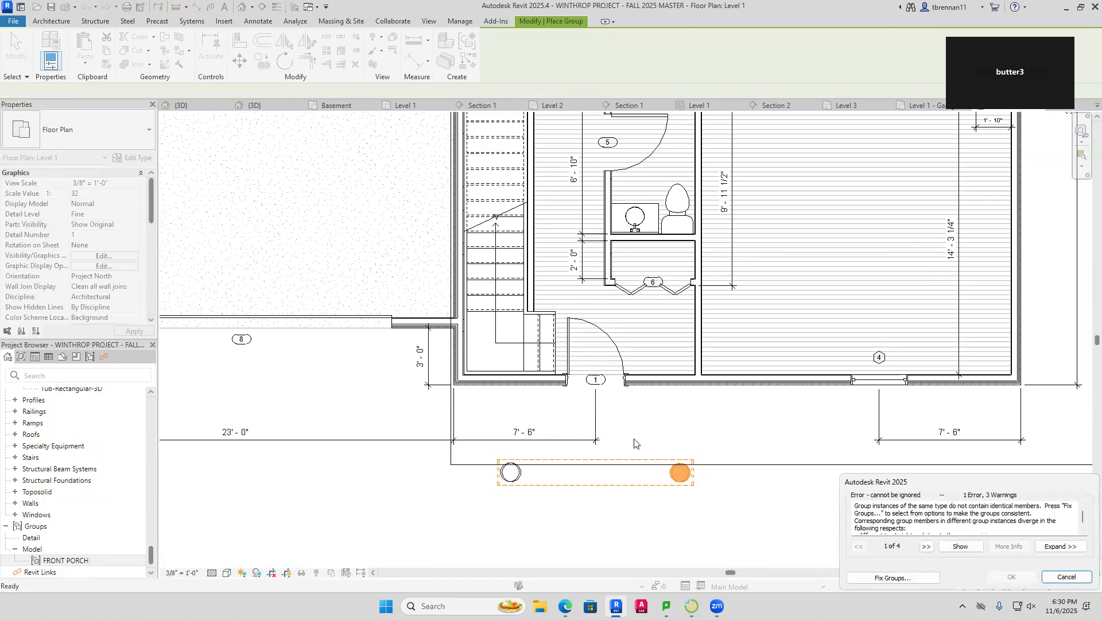
pyautogui.click(1057, 578)
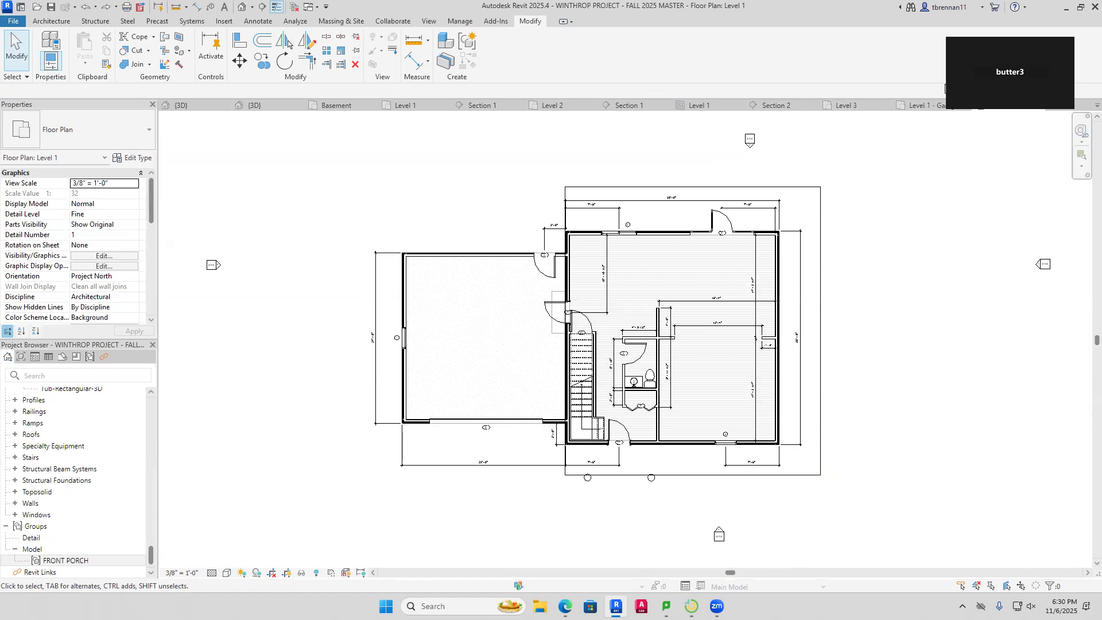
# Place the FRONT PORCH model group on the November 4 project's Level 1 plan, at the front door end of the 7'-6" dimension
pyautogui.click(251, 105)
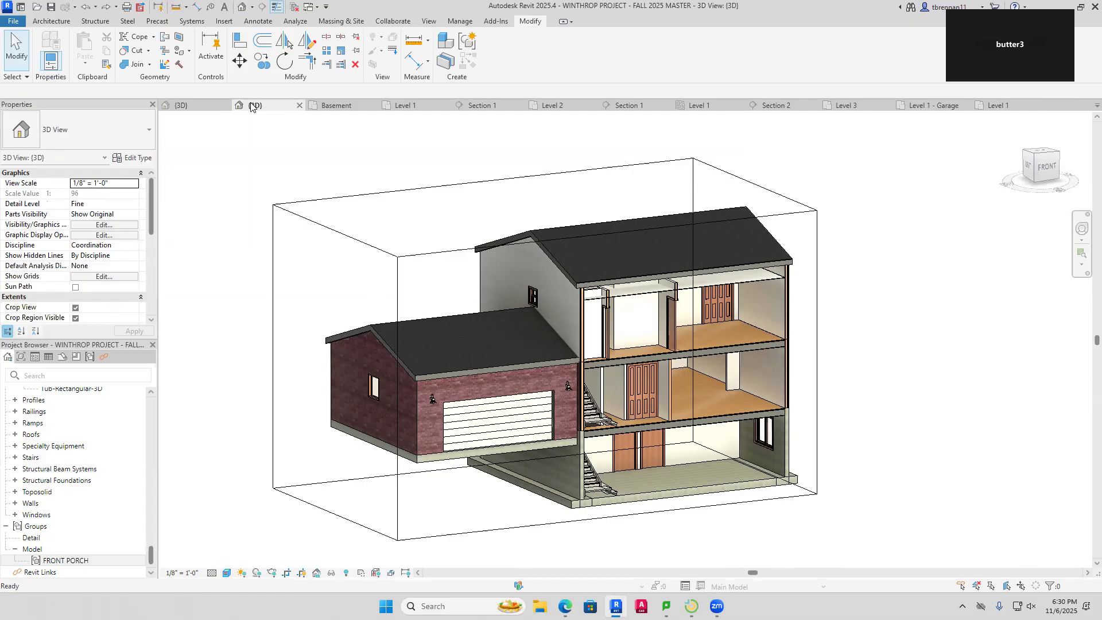
pyautogui.click(208, 110)
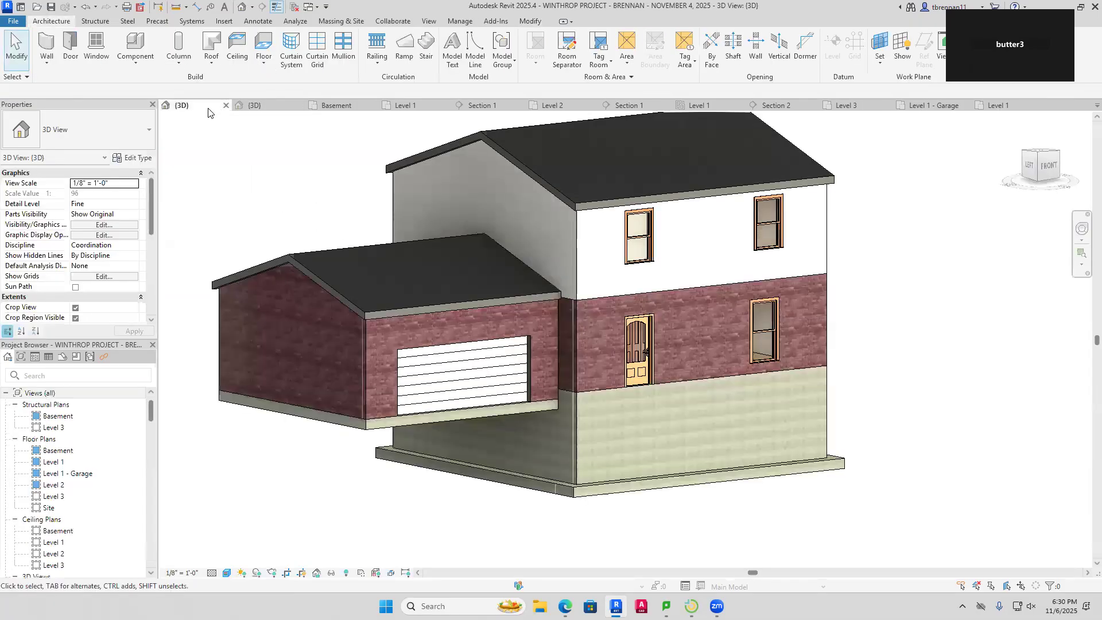
pyautogui.click(71, 464)
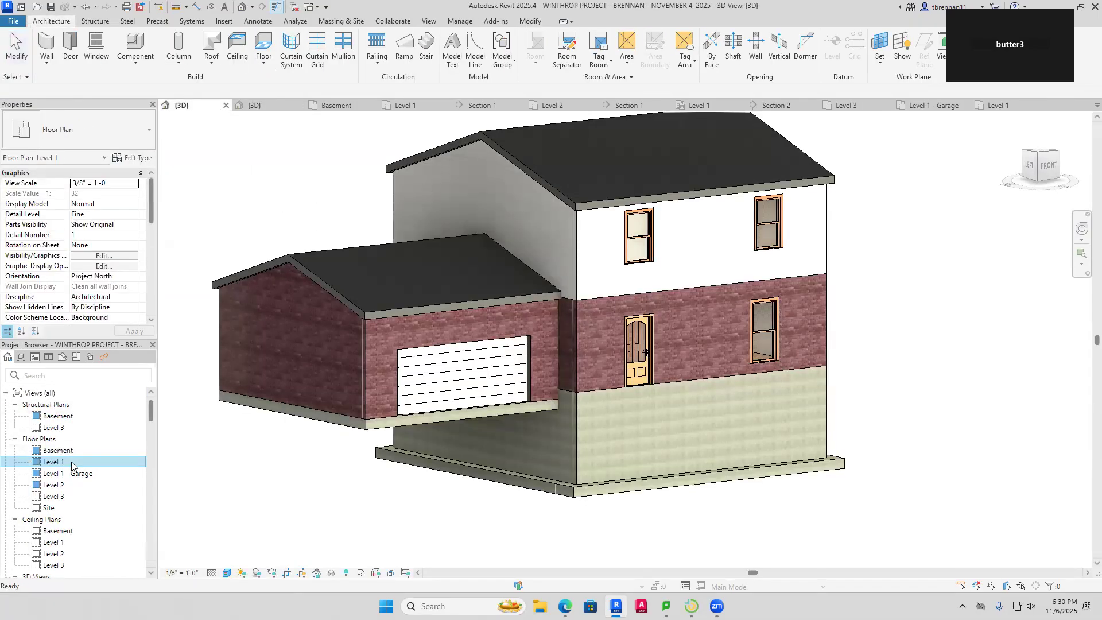
pyautogui.doubleClick(39, 465)
pyautogui.click(151, 462)
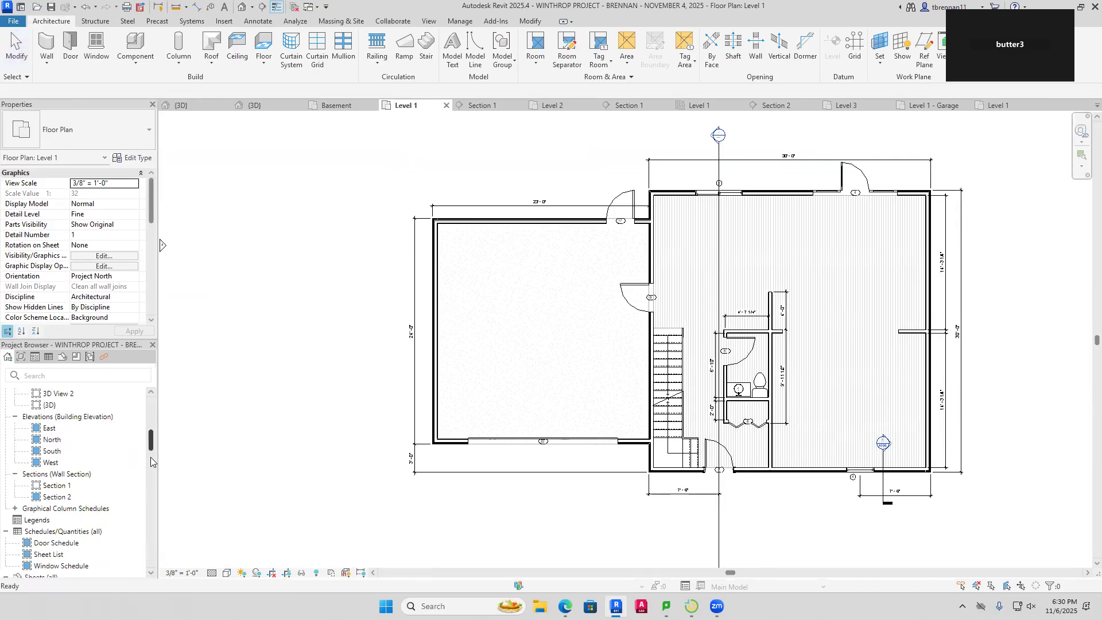
pyautogui.moveTo(151, 462); pyautogui.dragTo(150, 581)
pyautogui.moveTo(45, 562); pyautogui.dragTo(710, 520)
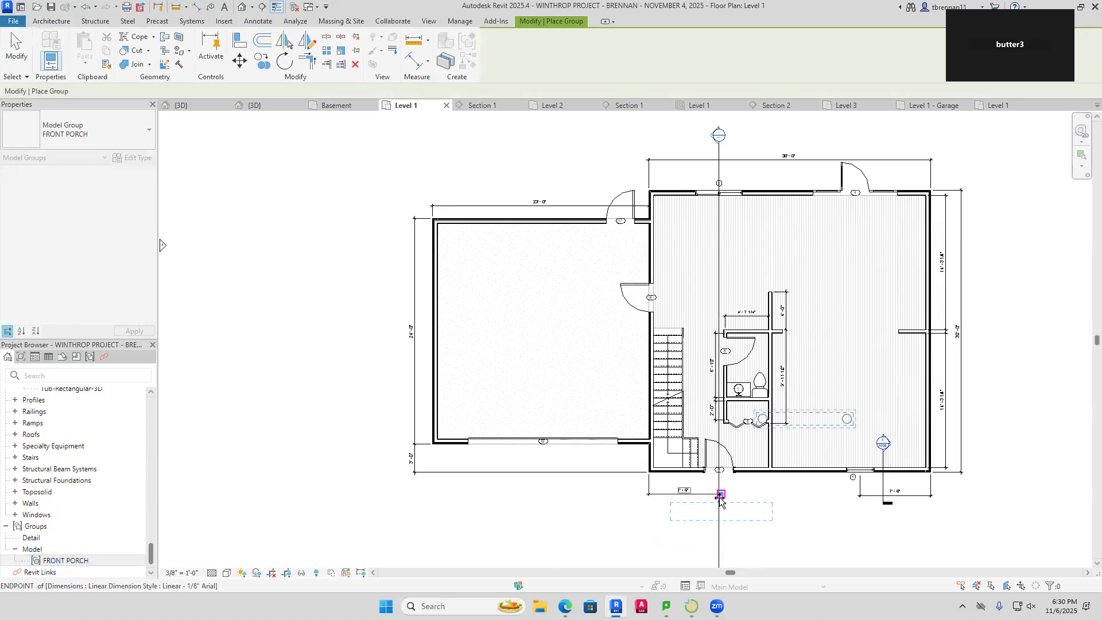
pyautogui.click(718, 499)
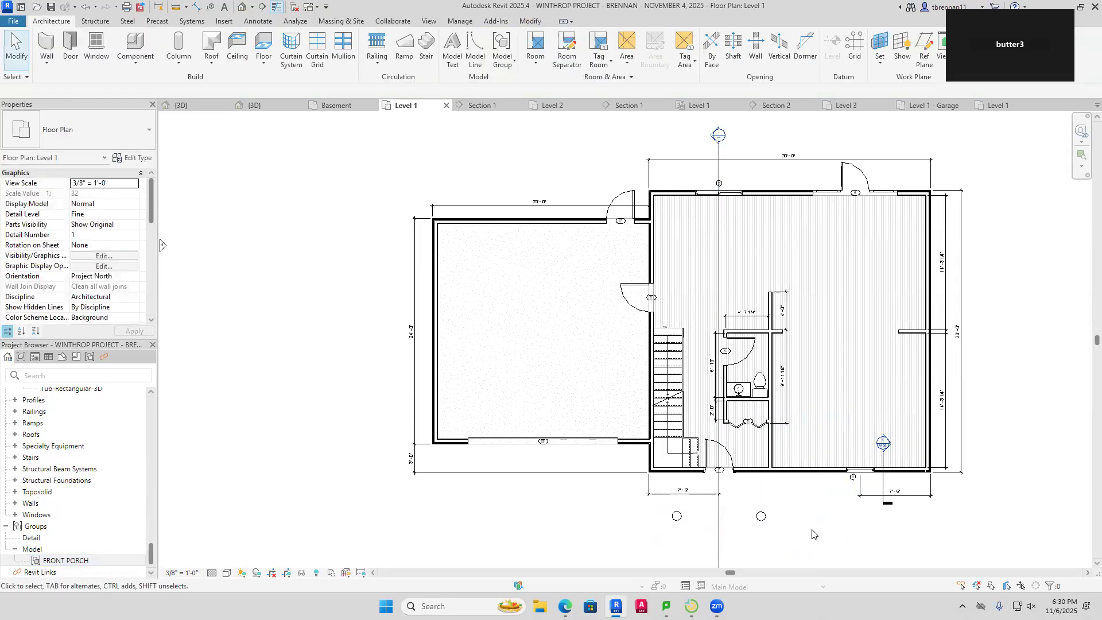
pyautogui.moveTo(804, 514); pyautogui.dragTo(745, 469, button='middle')
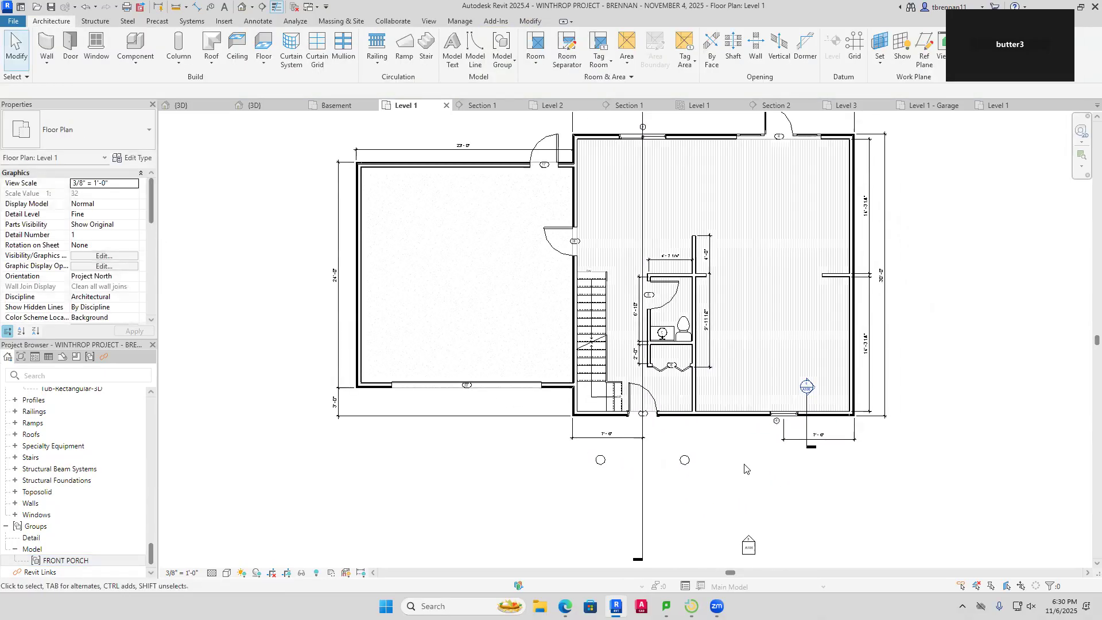
# Set the Level 1 floor plan's underlay base level to Level 1 and apply it
pyautogui.moveTo(153, 211); pyautogui.dragTo(151, 253)
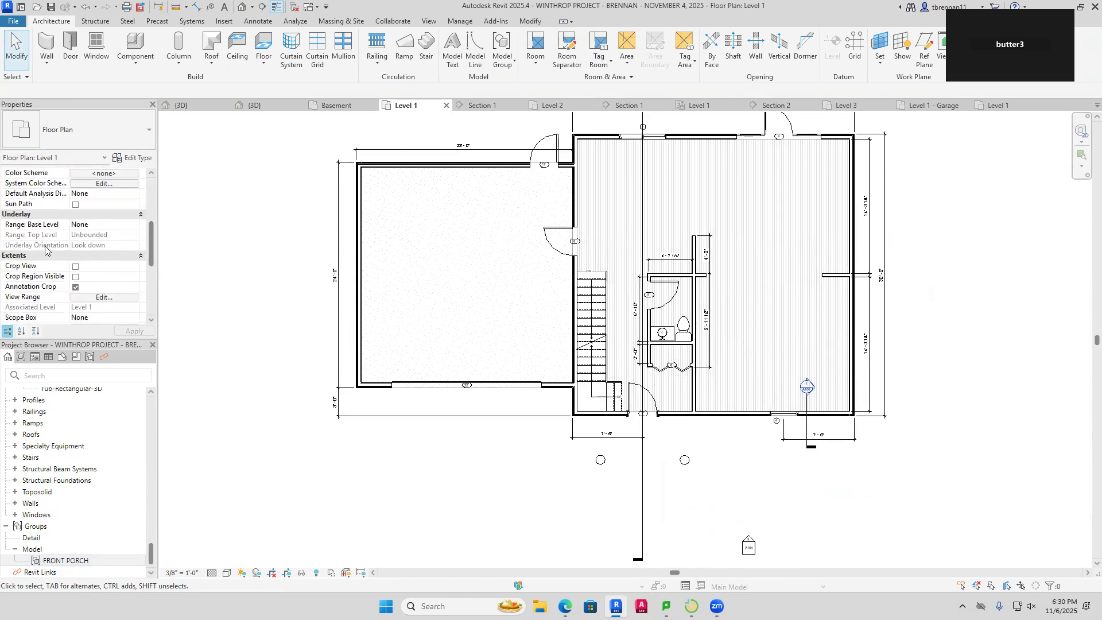
pyautogui.click(115, 224)
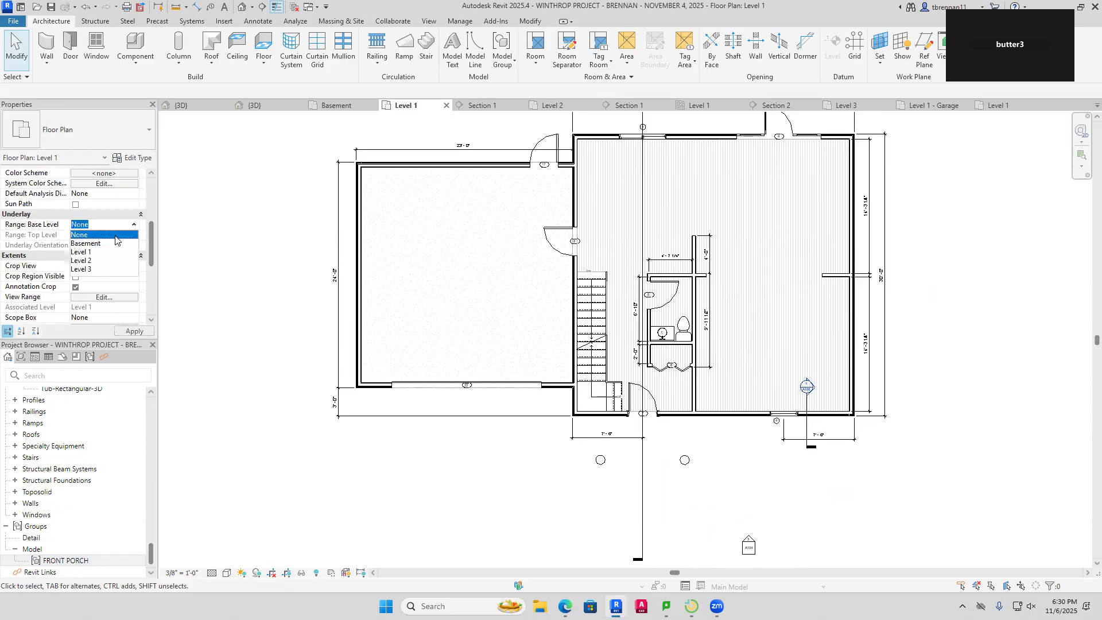
pyautogui.click(86, 252)
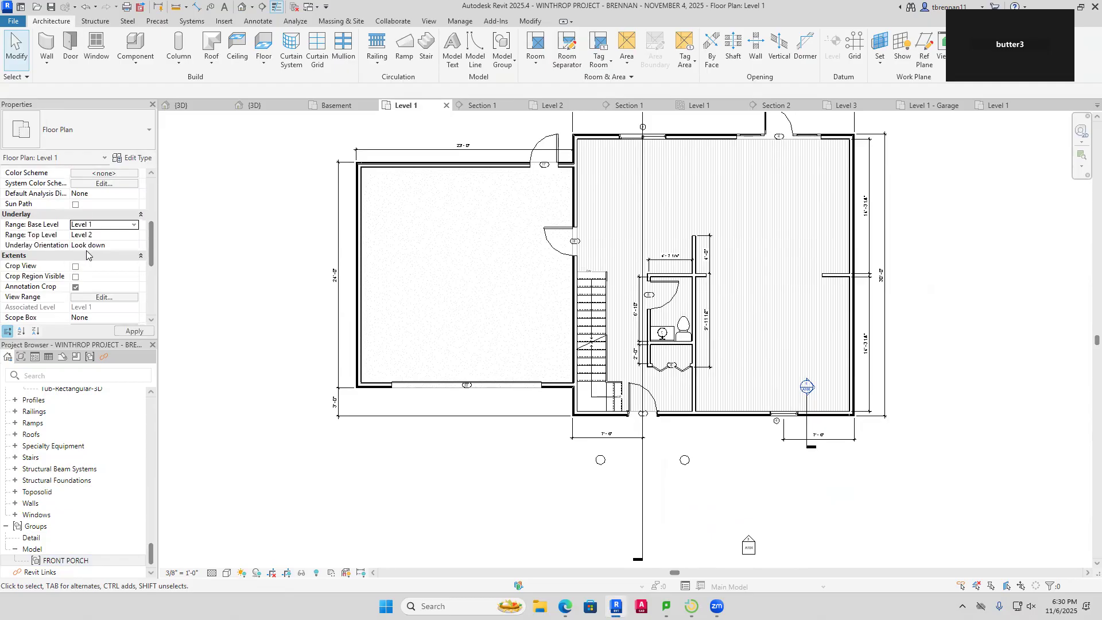
pyautogui.click(132, 332)
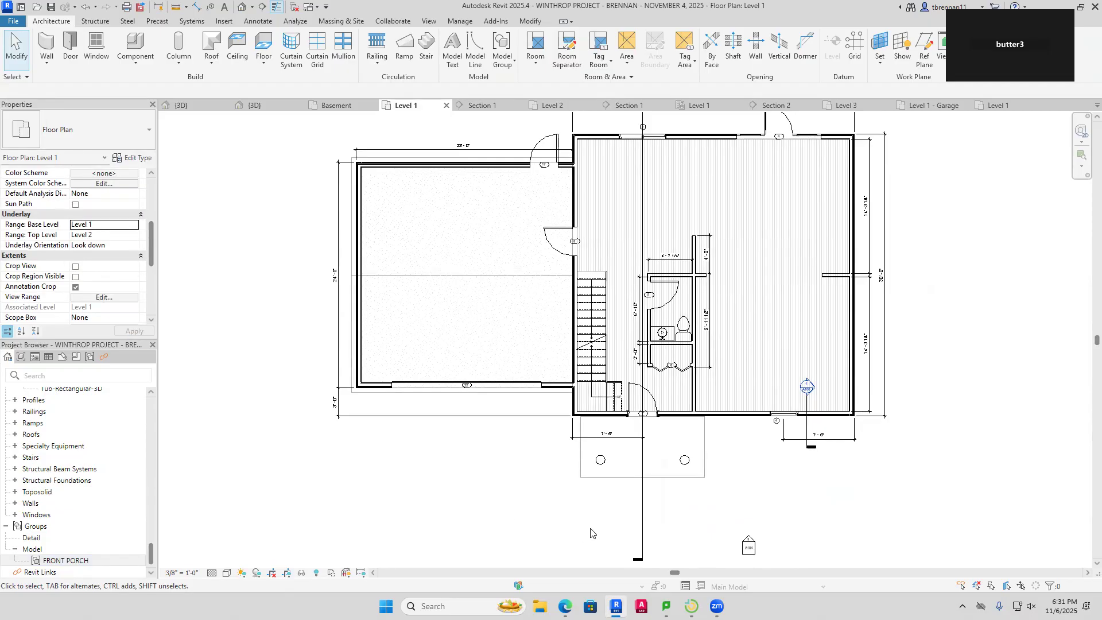
pyautogui.scroll(3, 674, 491)
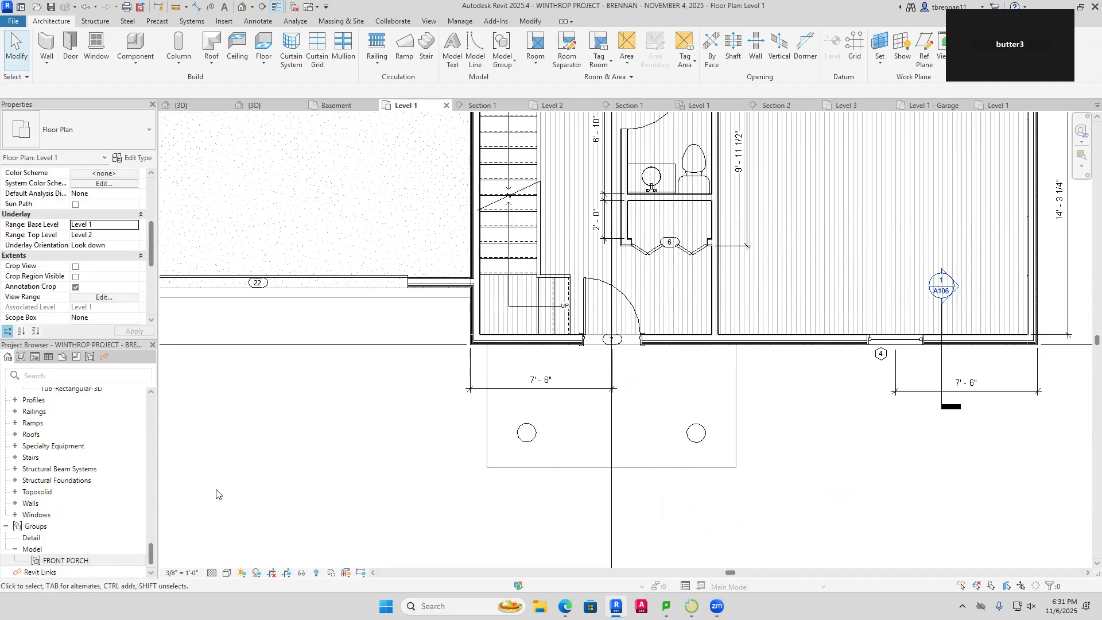
# Examine the front porch in the East, West and South building elevations
pyautogui.moveTo(152, 554); pyautogui.dragTo(159, 440)
pyautogui.doubleClick(68, 415)
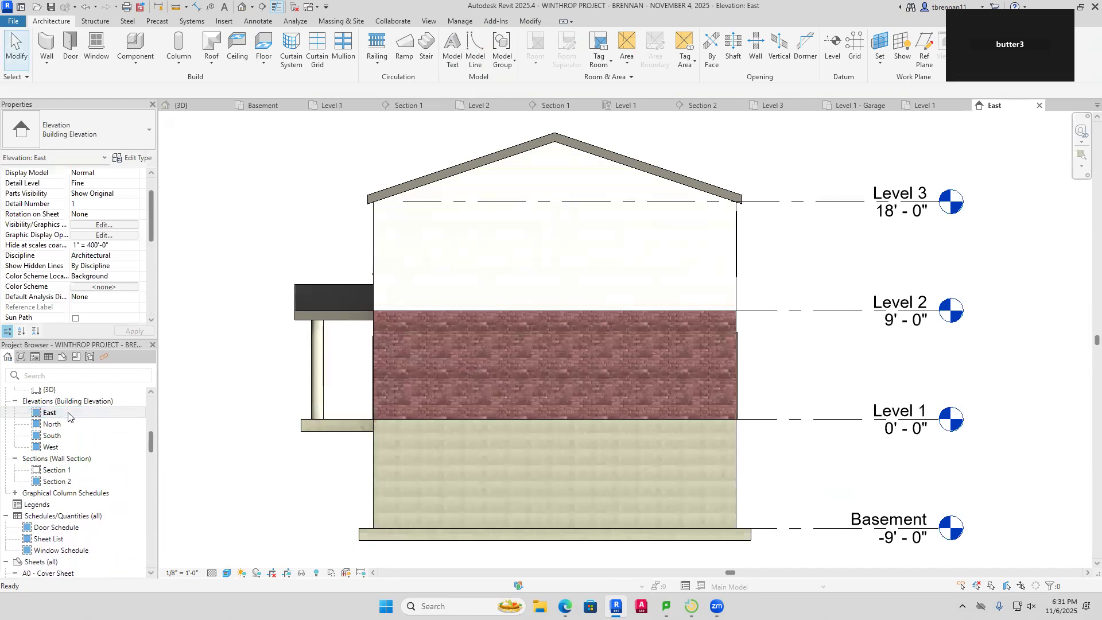
pyautogui.doubleClick(57, 448)
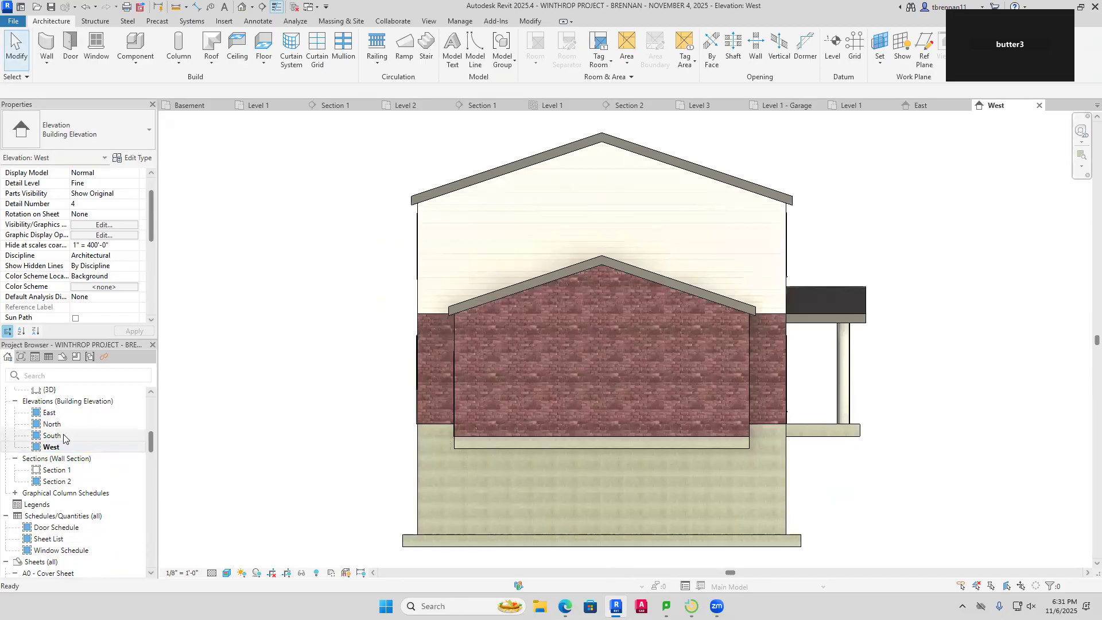
pyautogui.doubleClick(53, 436)
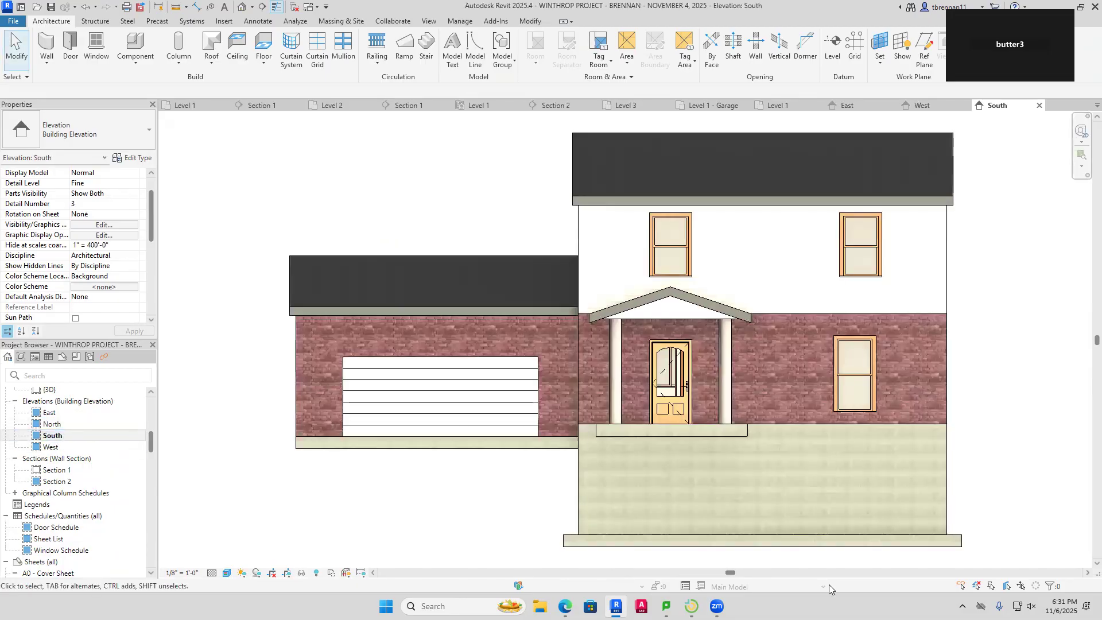
pyautogui.scroll(2, 862, 454)
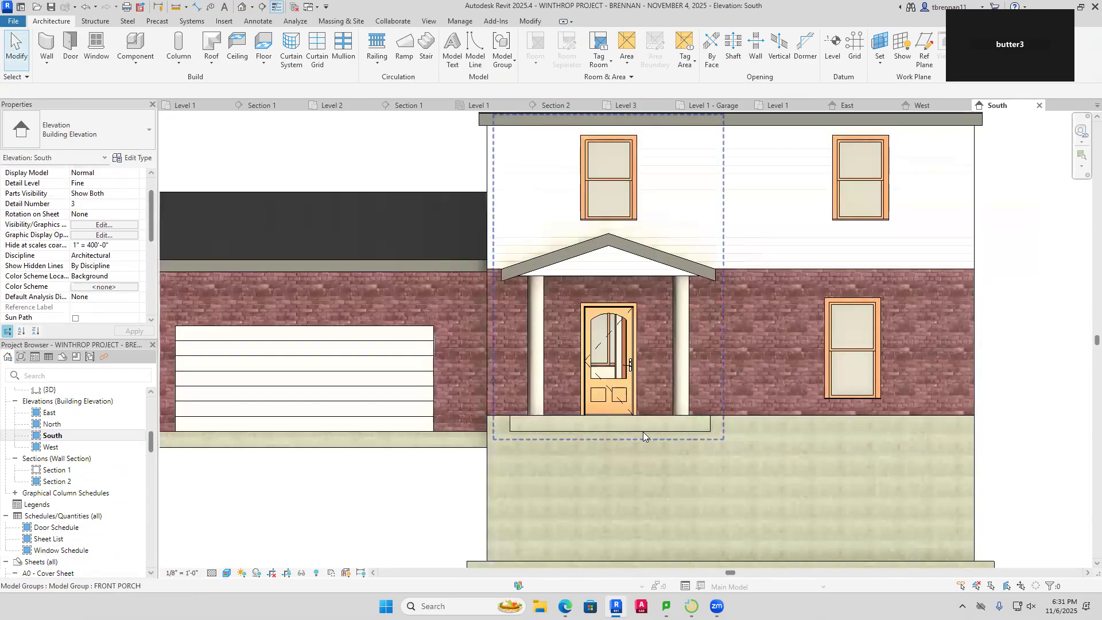
# Nudge the FRONT PORCH group one increment to the right in the South elevation and check it in the 3D view
pyautogui.click(643, 435)
pyautogui.press('Right')
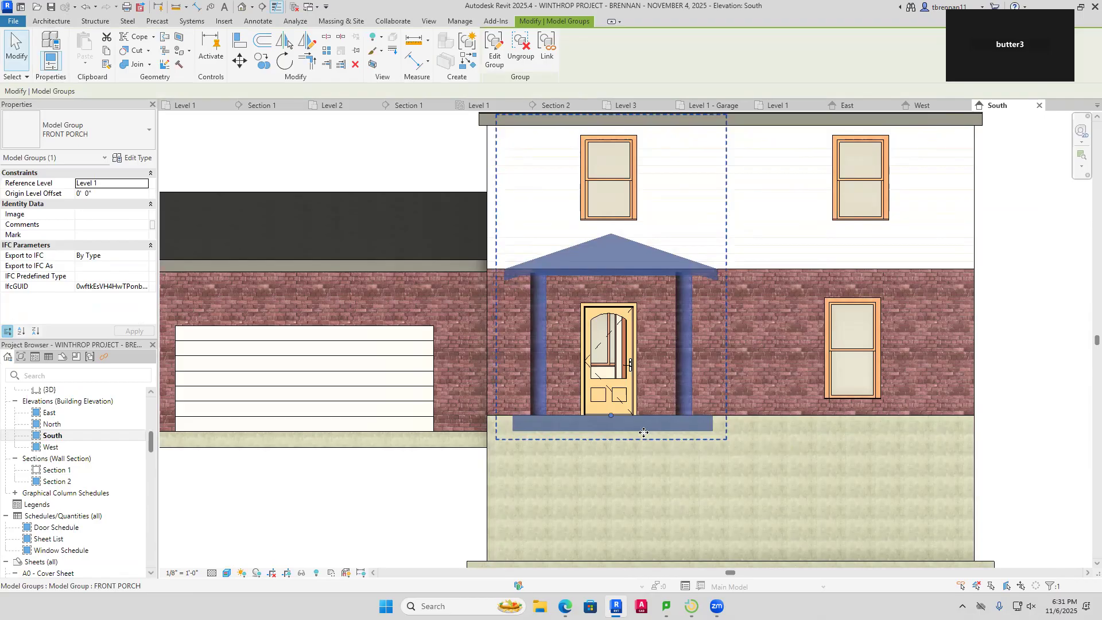
pyautogui.press('Escape')
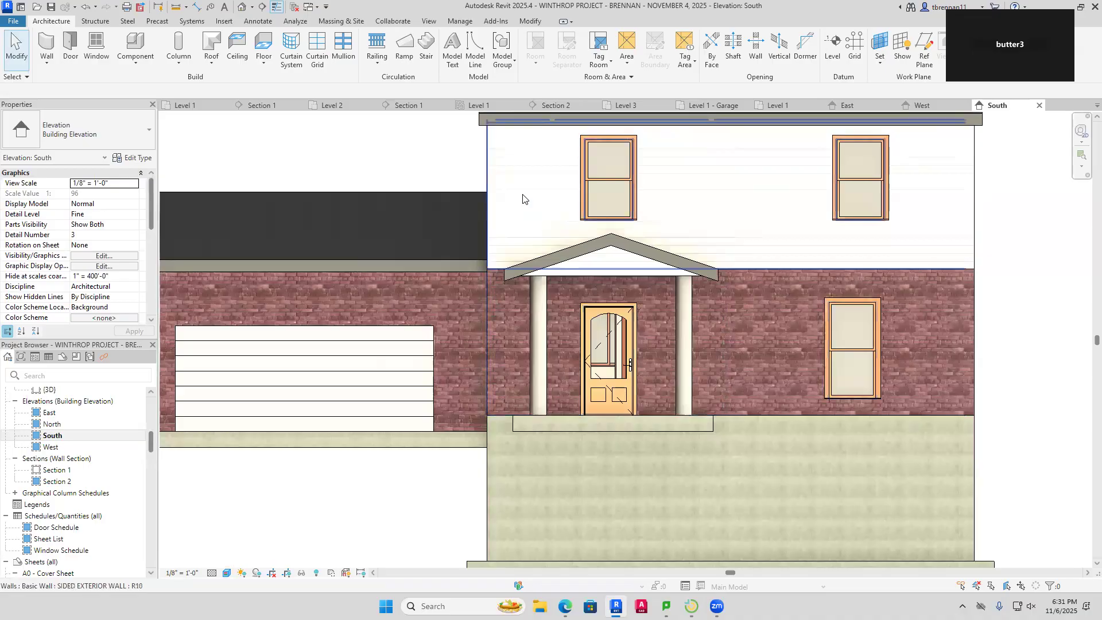
pyautogui.click(242, 7)
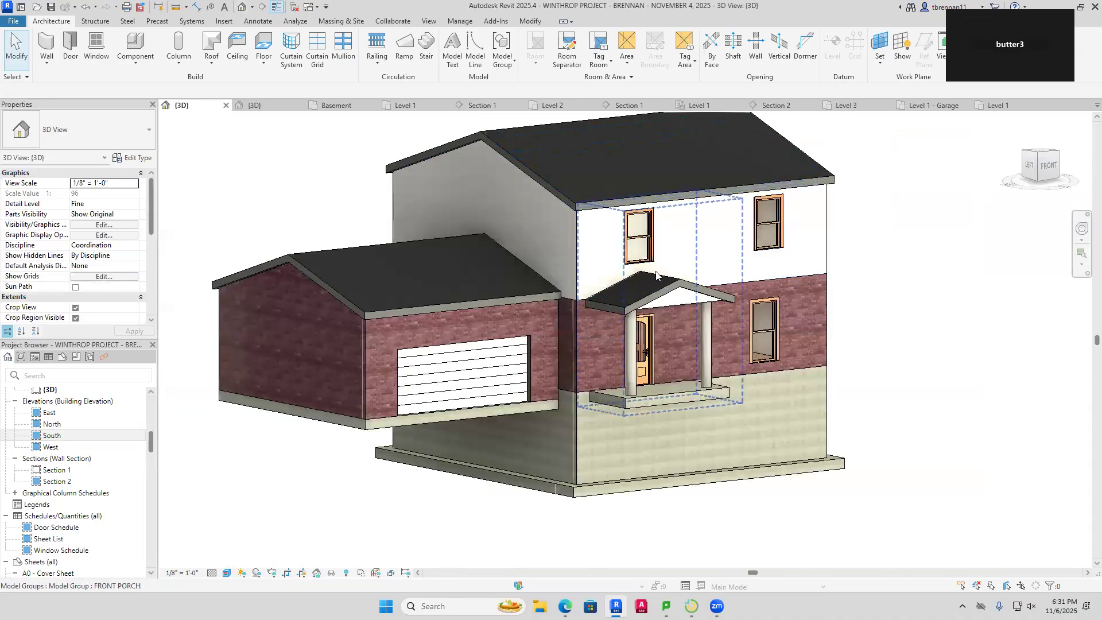
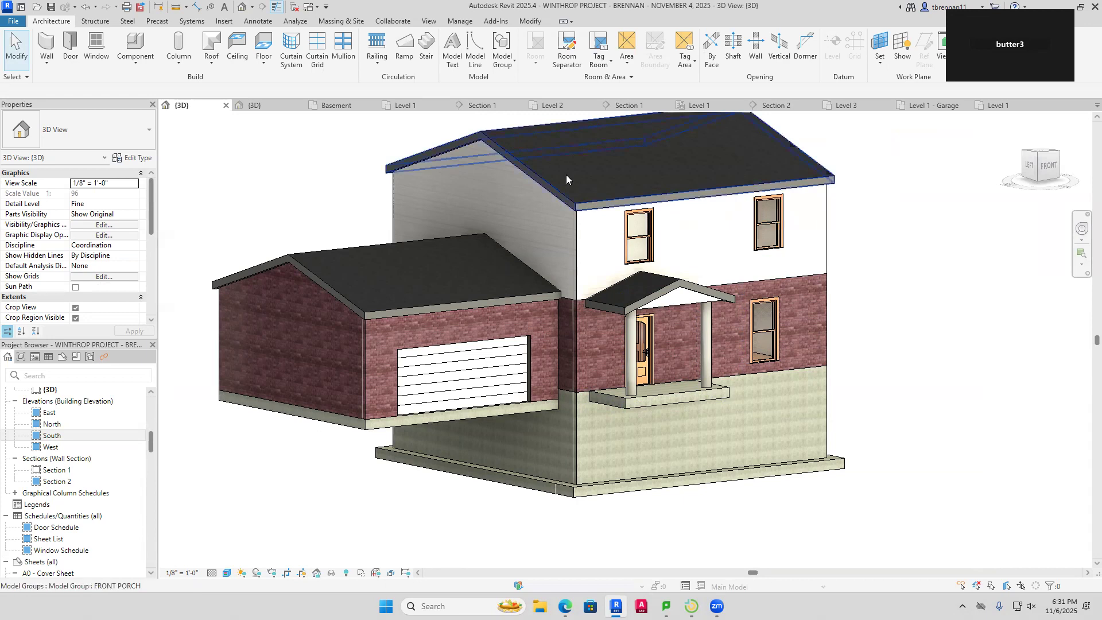
# Place a 24" x 72" Shutter (high-res) on each side of the first-floor window in the South elevation
pyautogui.doubleClick(55, 437)
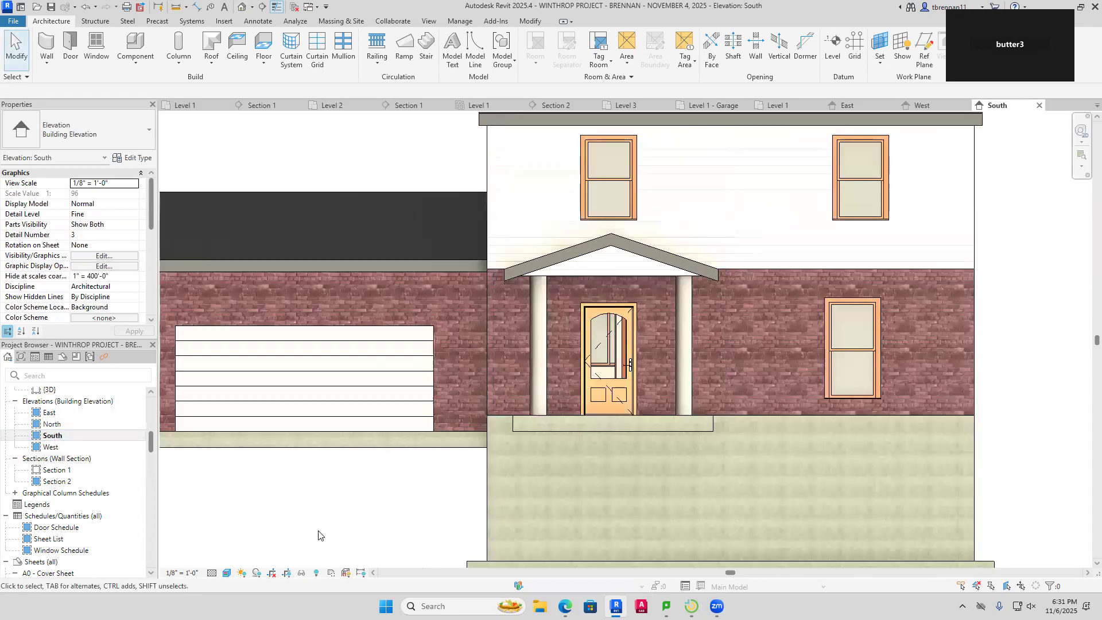
pyautogui.moveTo(150, 447); pyautogui.dragTo(149, 509)
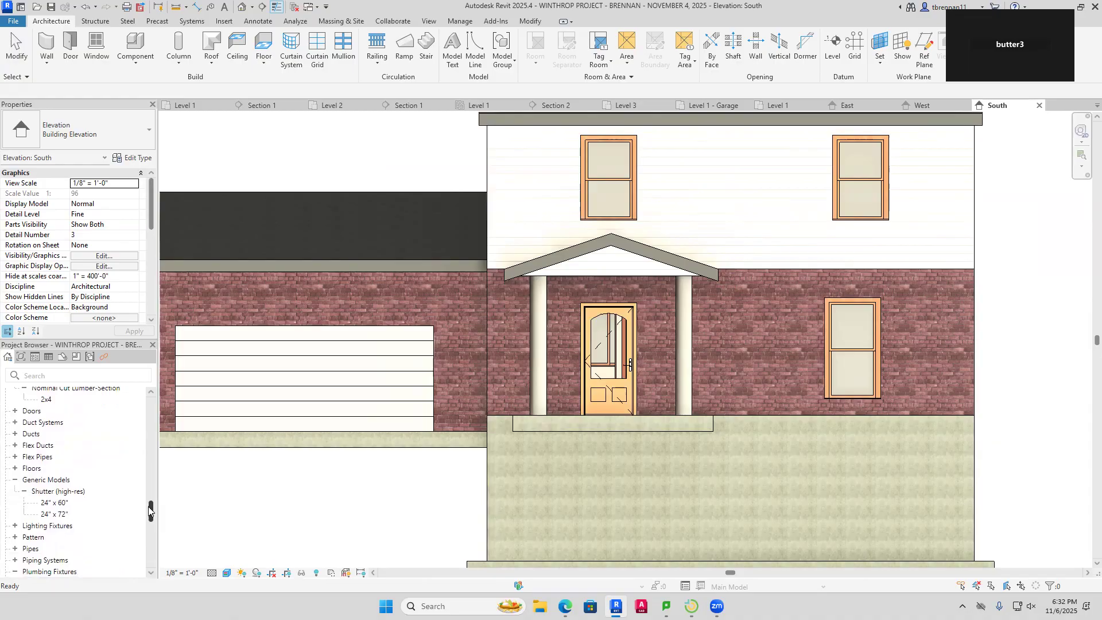
pyautogui.moveTo(58, 515); pyautogui.dragTo(767, 387)
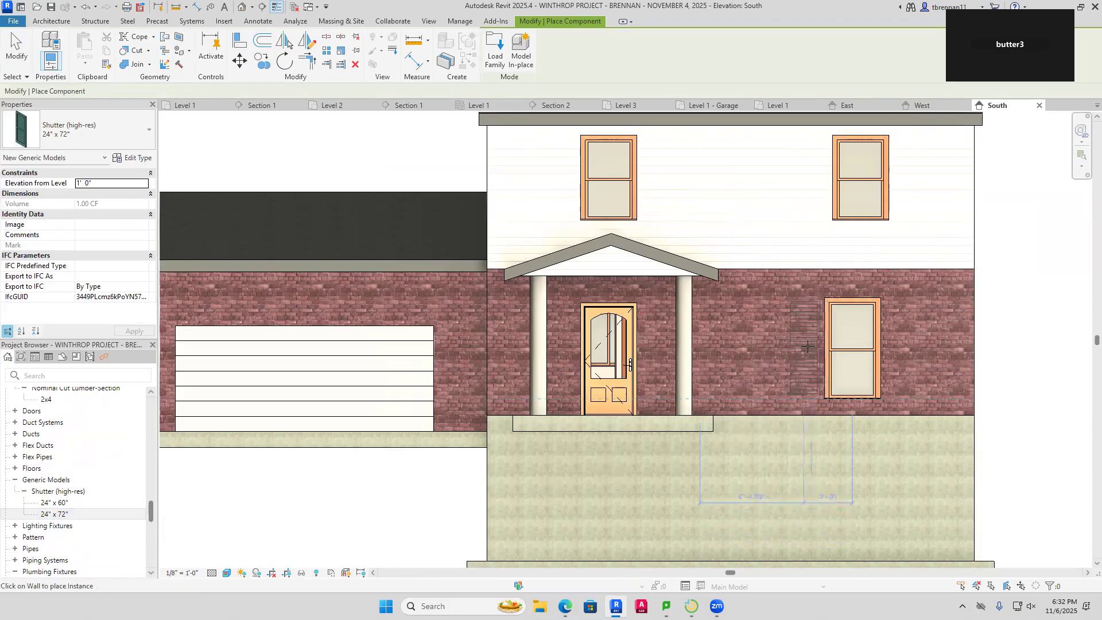
pyautogui.click(808, 344)
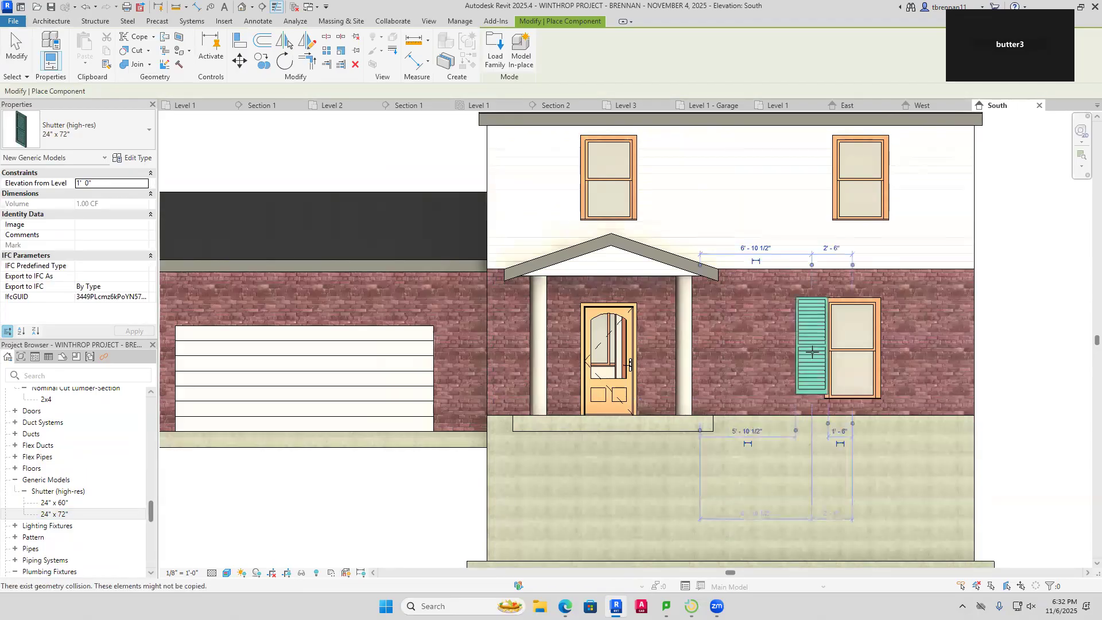
pyautogui.click(895, 345)
pyautogui.press('Escape')
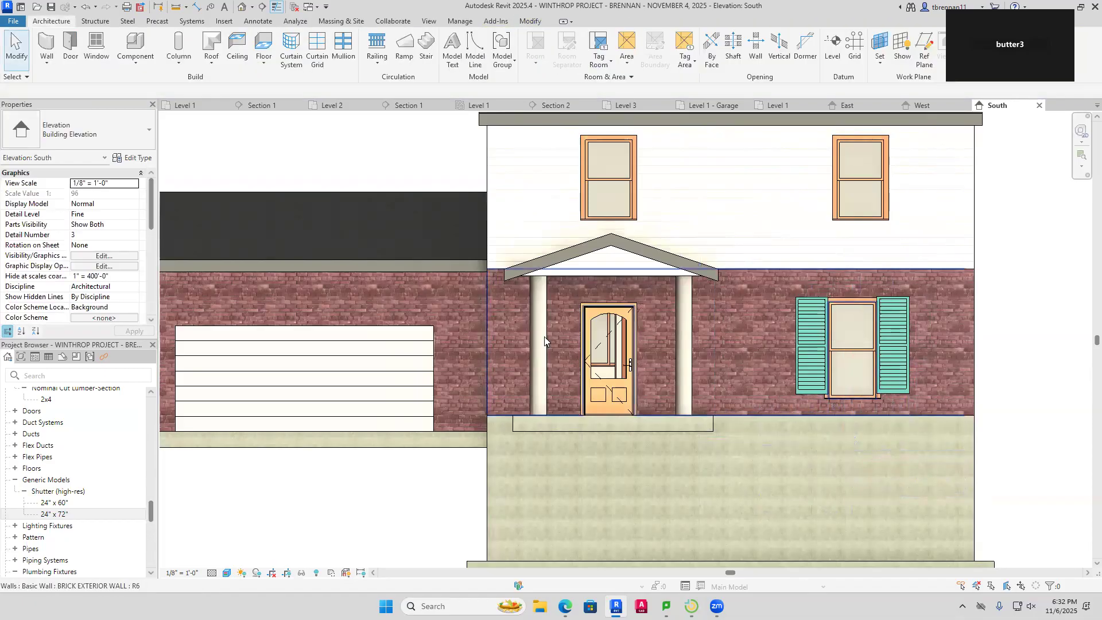
# Place 24" x 60" Shutter (high-res) components on both sides of the two upper-floor windows in the South elevation
pyautogui.click(55, 503)
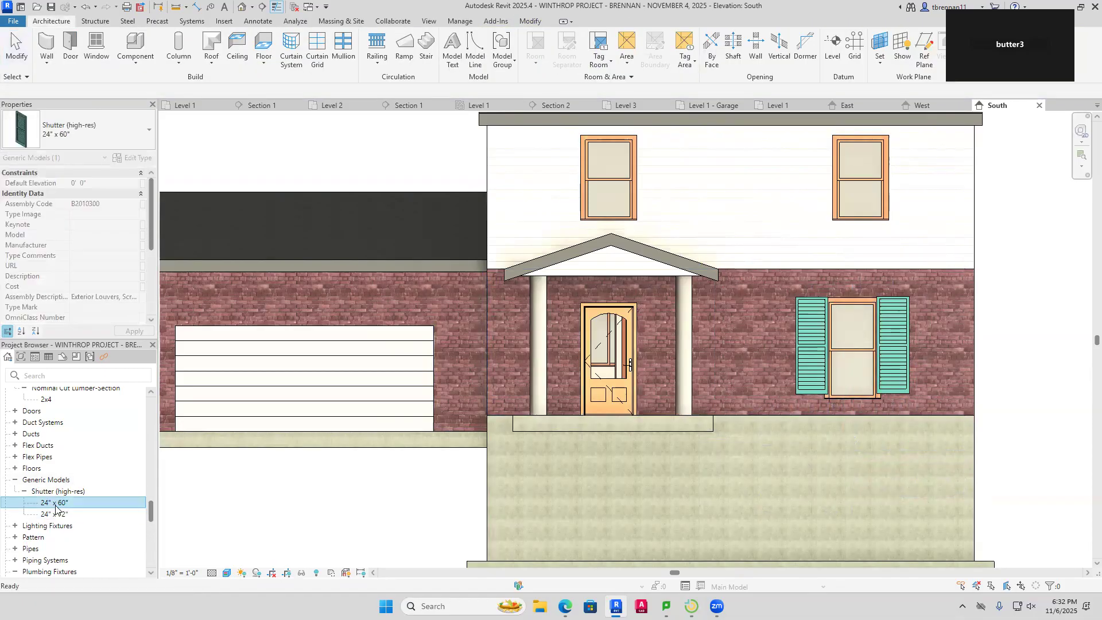
pyautogui.doubleClick(73, 499)
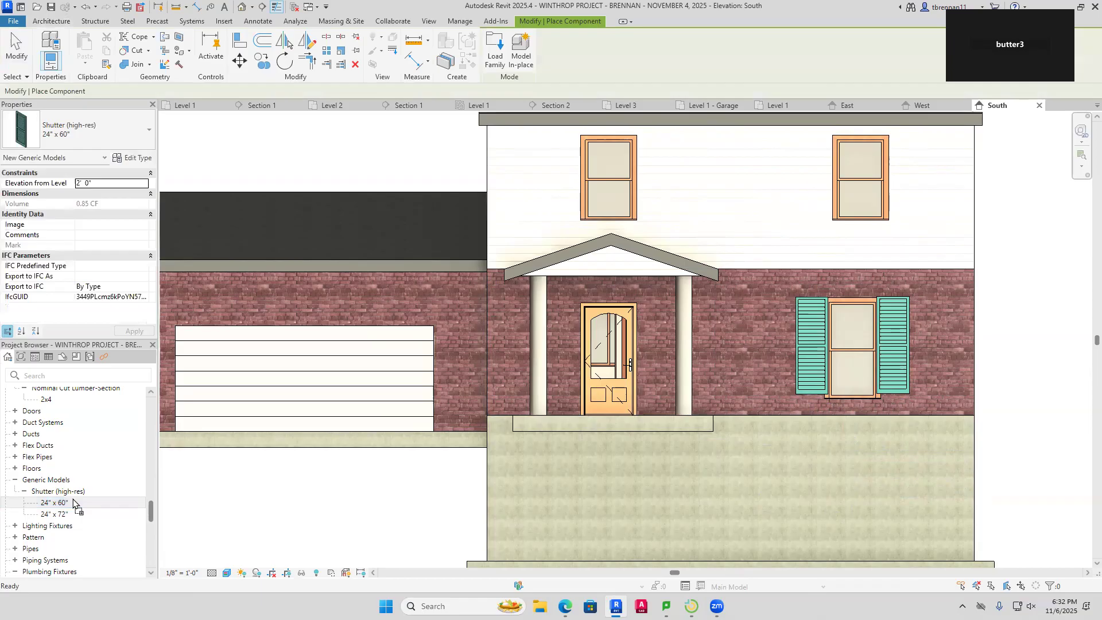
pyautogui.click(568, 177)
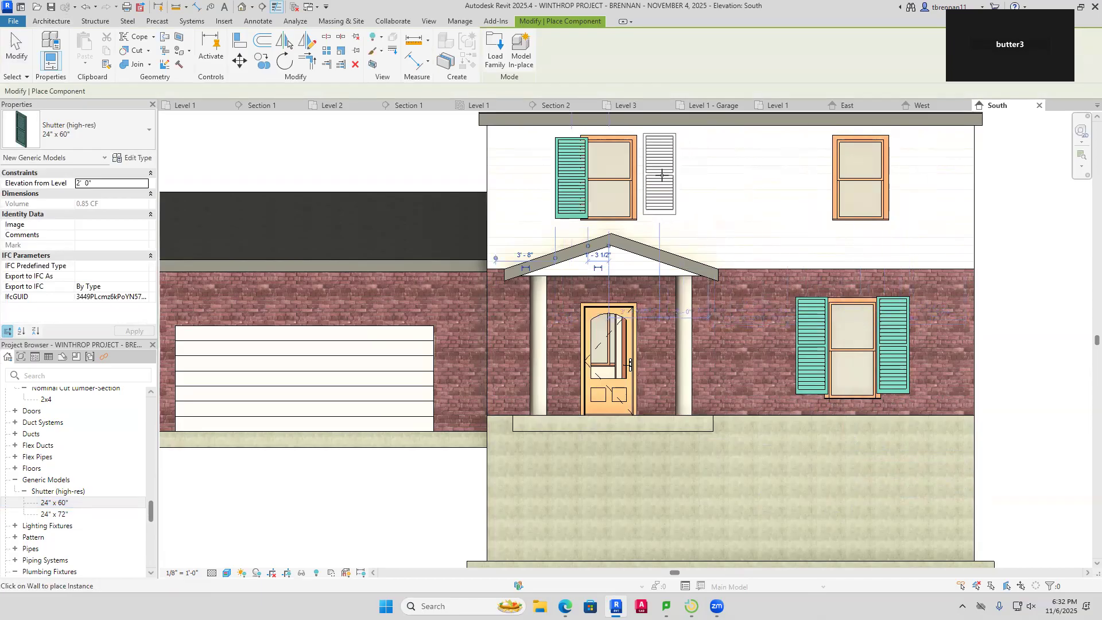
pyautogui.click(653, 178)
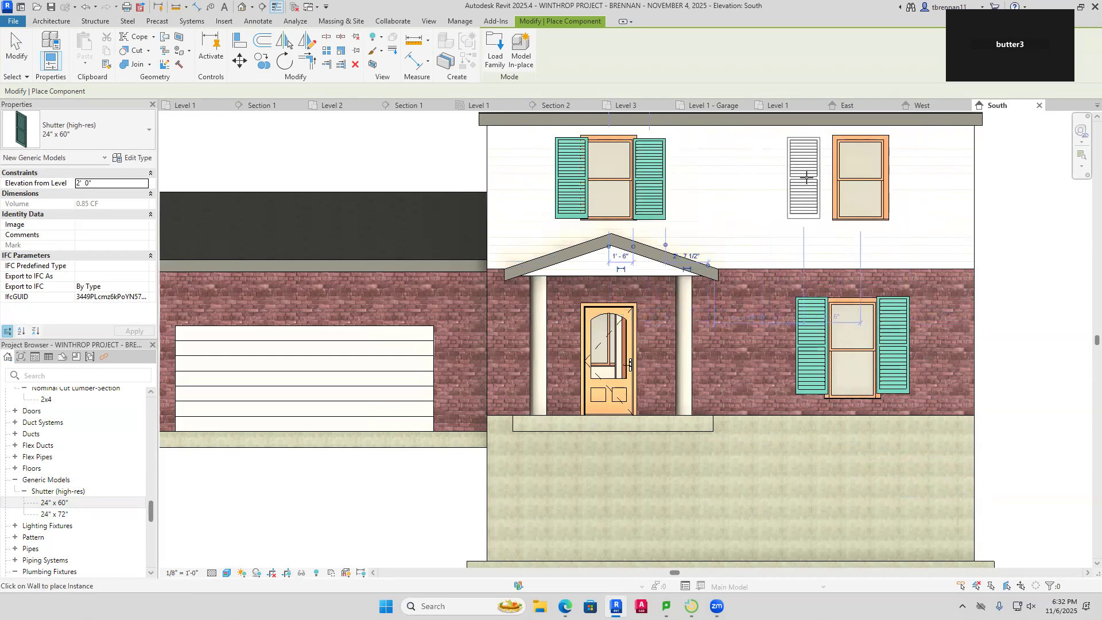
pyautogui.click(820, 177)
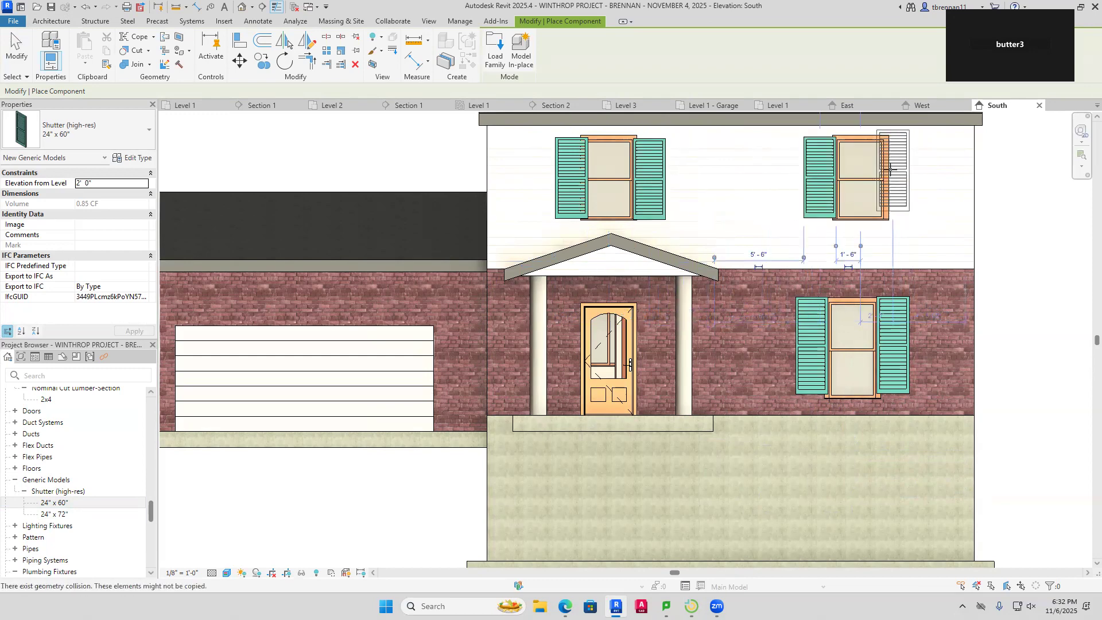
pyautogui.click(905, 180)
pyautogui.press('Escape')
pyautogui.press('Escape')
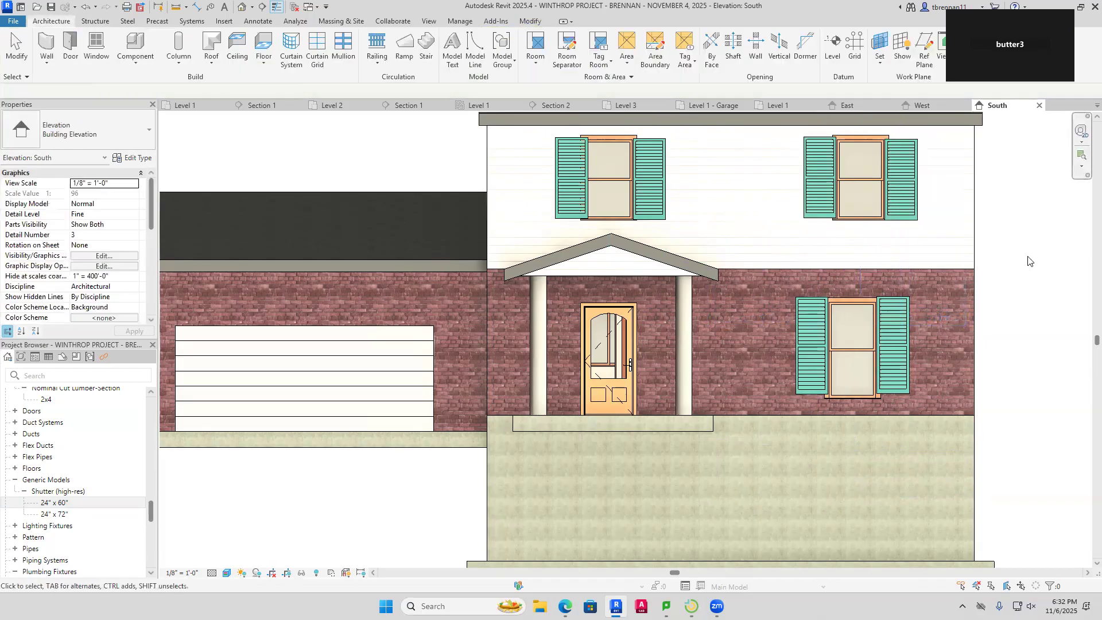
# Place 150 watt Incandescent Wall Lamp - Bracket fixtures near both upper corners of the garage door and on both sides of the front door
pyautogui.scroll(-1, 1031, 270)
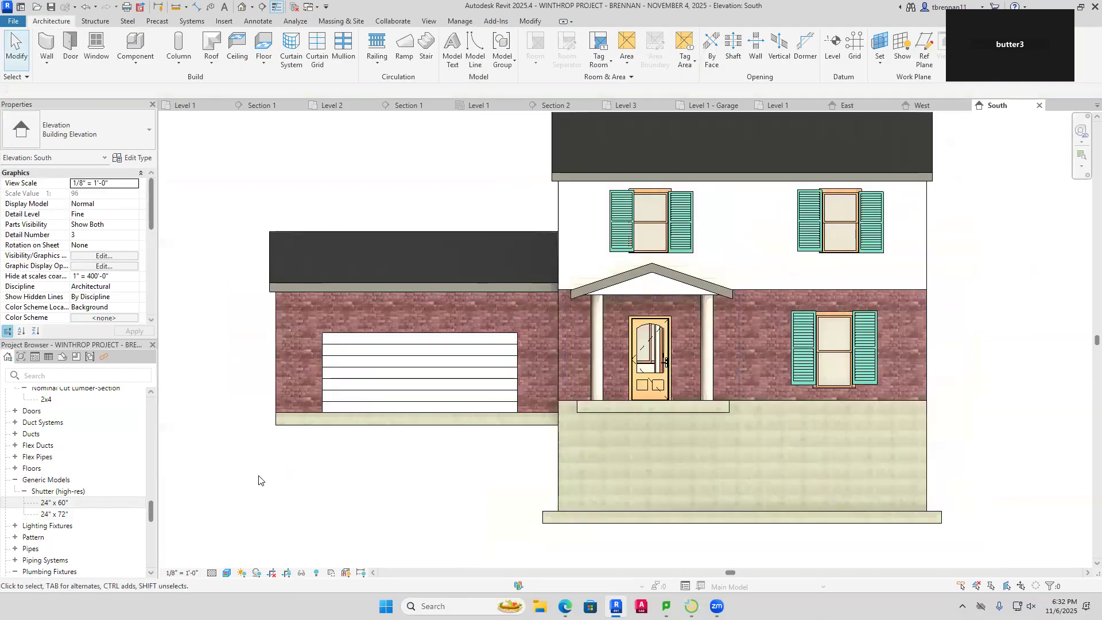
pyautogui.moveTo(151, 522)
pyautogui.mouseDown()
pyautogui.moveTo(164, 425)
pyautogui.moveTo(162, 526)
pyautogui.mouseUp()
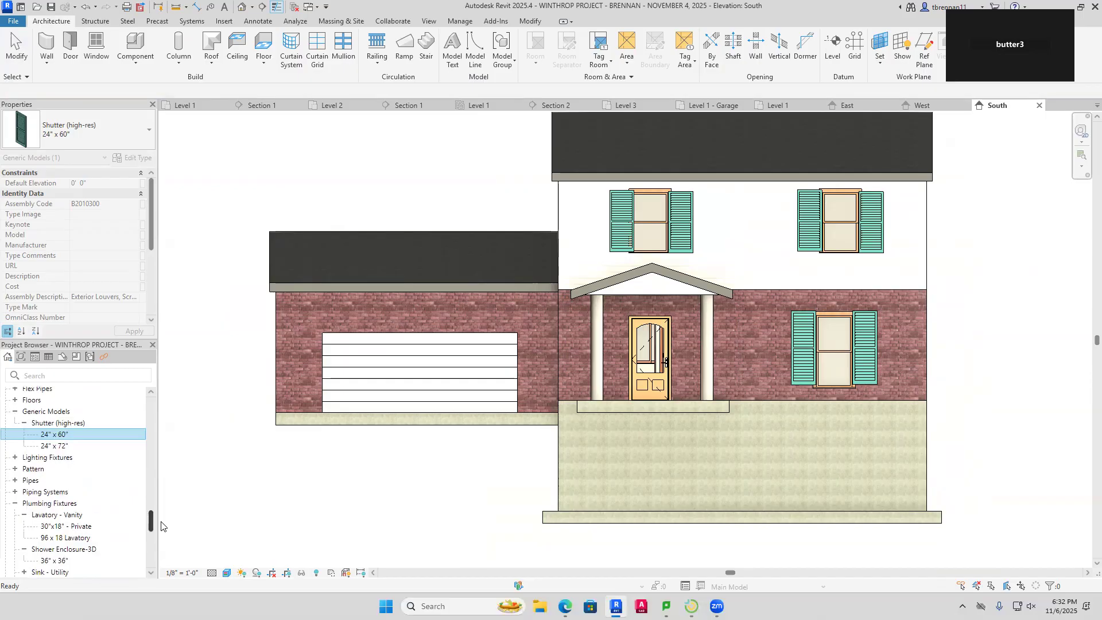
pyautogui.click(16, 458)
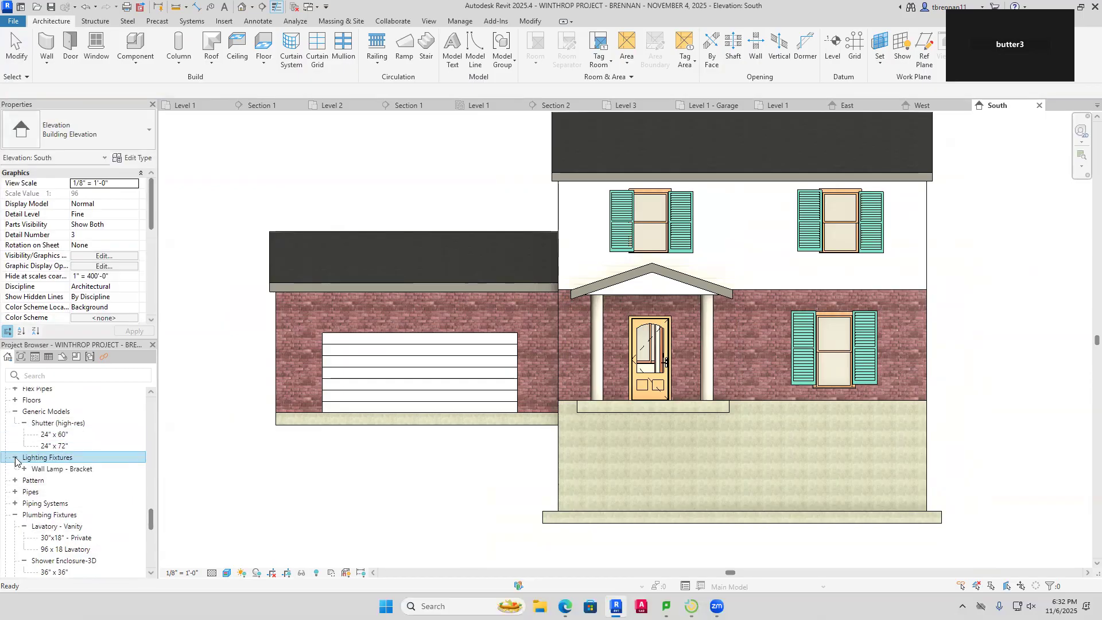
pyautogui.click(25, 469)
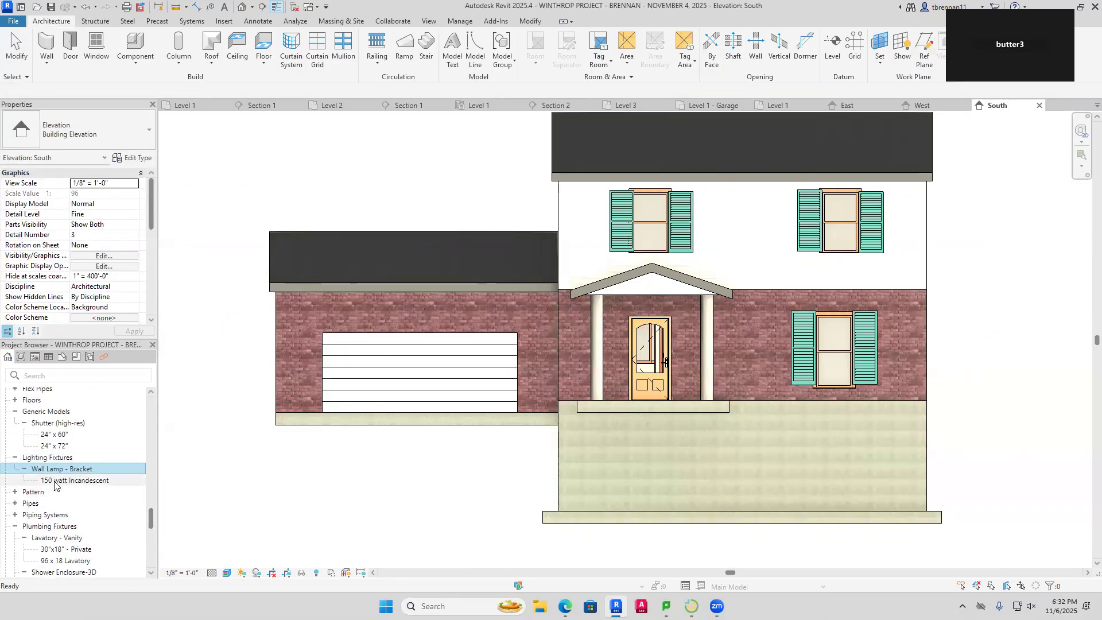
pyautogui.moveTo(57, 484); pyautogui.dragTo(540, 309)
pyautogui.click(539, 311)
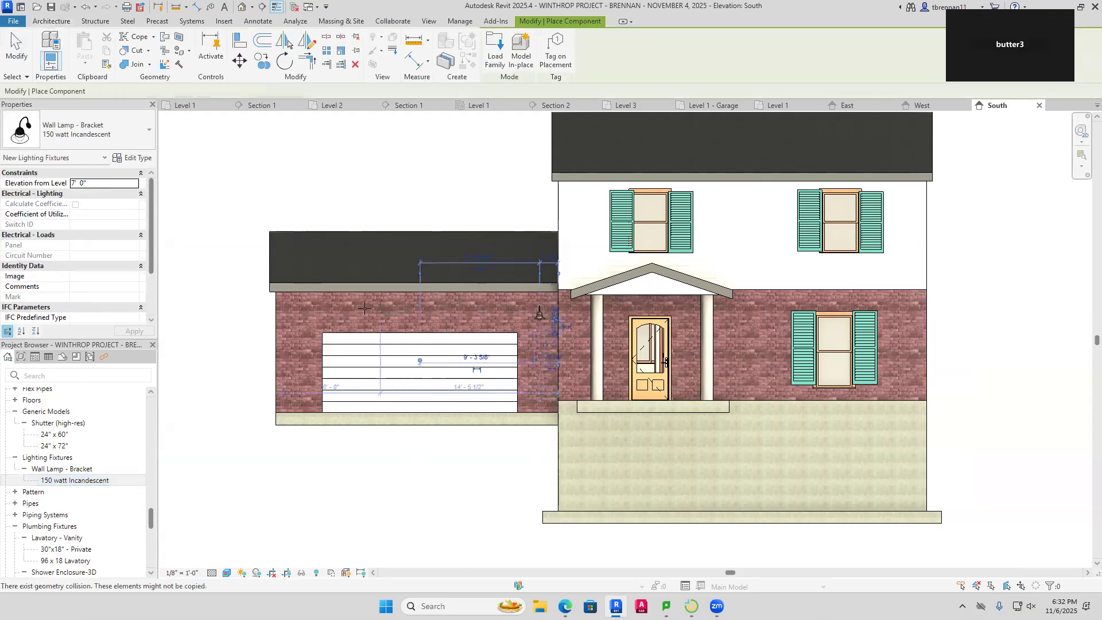
pyautogui.click(297, 309)
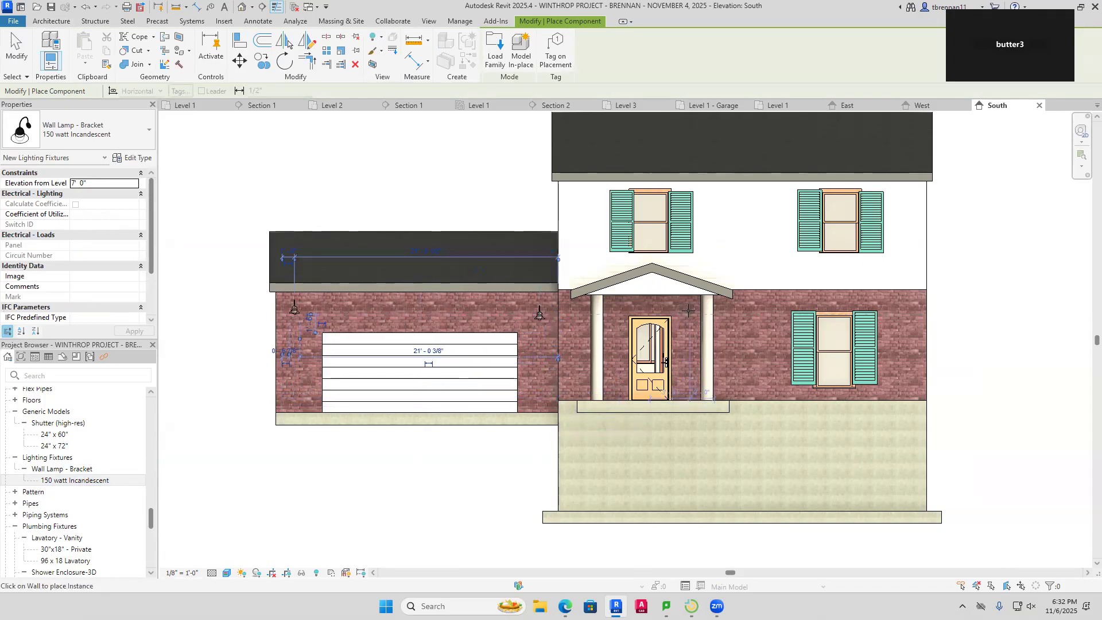
pyautogui.click(690, 310)
pyautogui.click(614, 310)
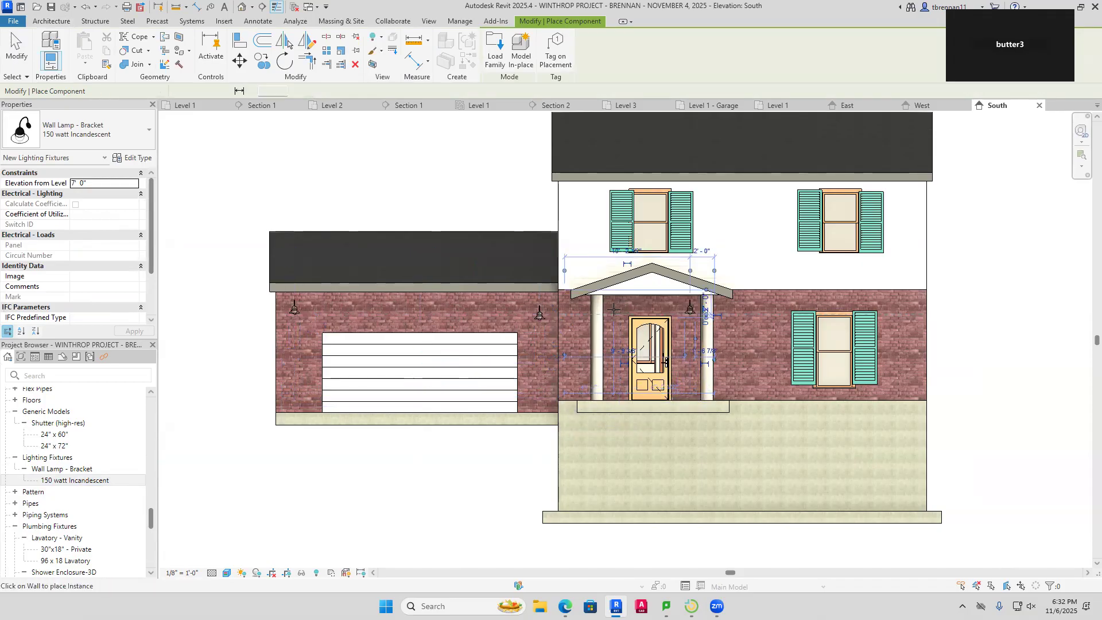
pyautogui.press('Escape')
pyautogui.press('Escape')
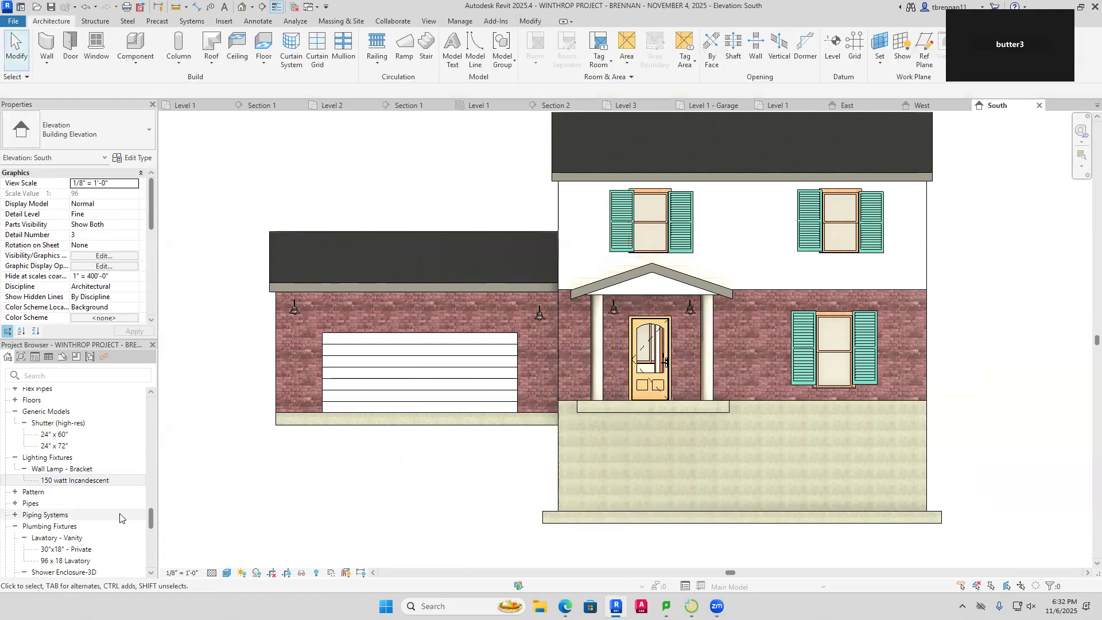
# In the North elevation, place 150 watt Incandescent wall lamps above the garage's rear door and on both sides of the patio door
pyautogui.moveTo(152, 519); pyautogui.dragTo(153, 492)
pyautogui.scroll(-7, 153, 492)
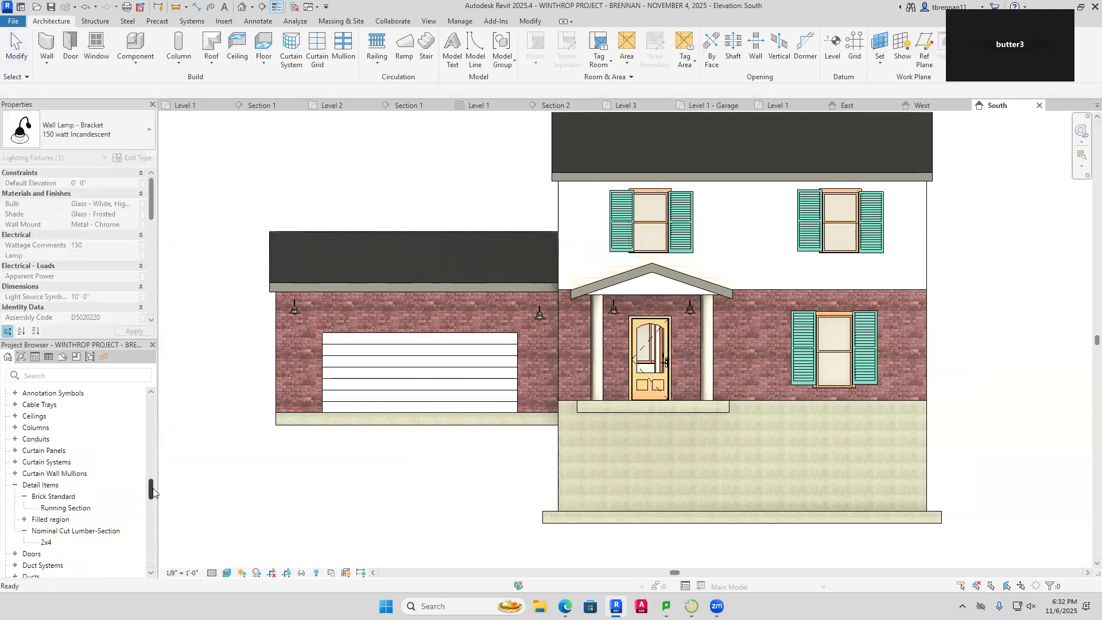
pyautogui.scroll(10, 154, 494)
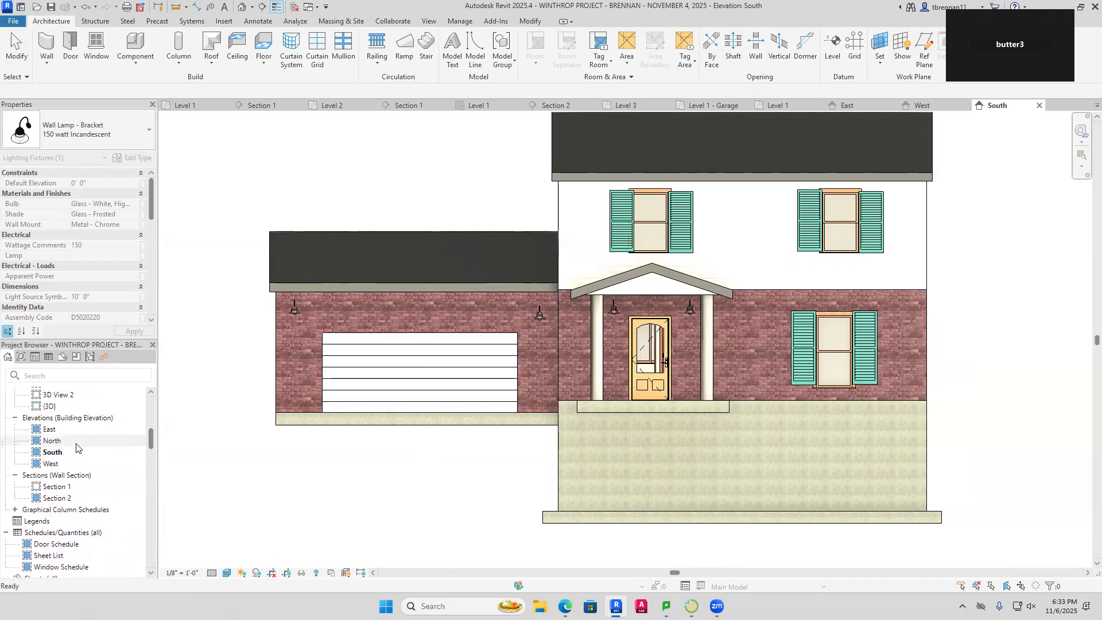
pyautogui.doubleClick(76, 445)
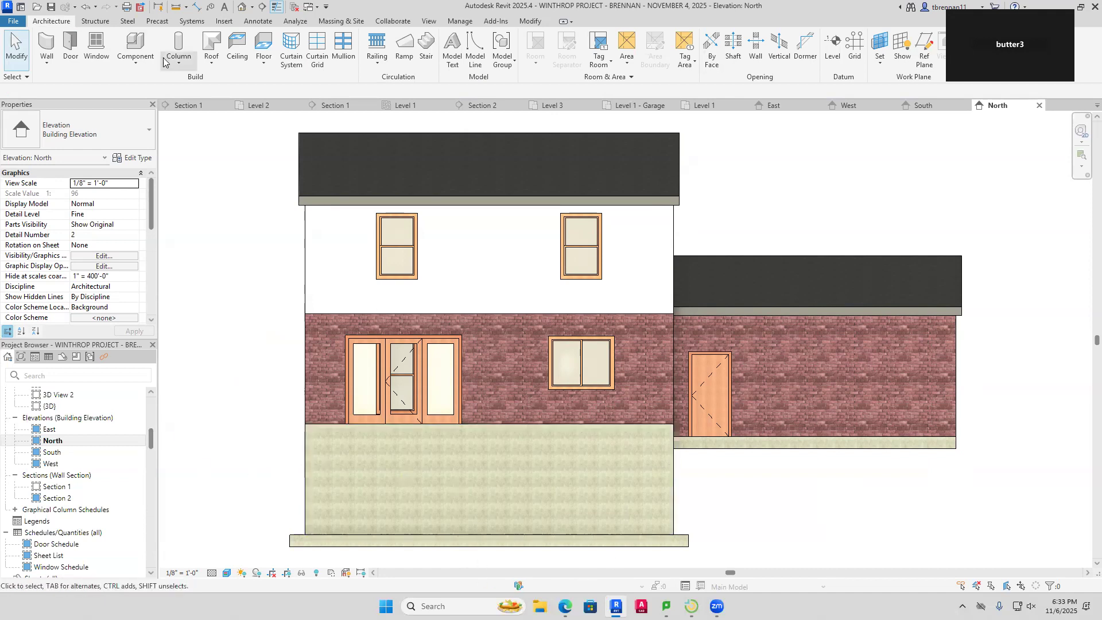
pyautogui.moveTo(151, 439); pyautogui.dragTo(147, 520)
pyautogui.moveTo(74, 475); pyautogui.dragTo(715, 336)
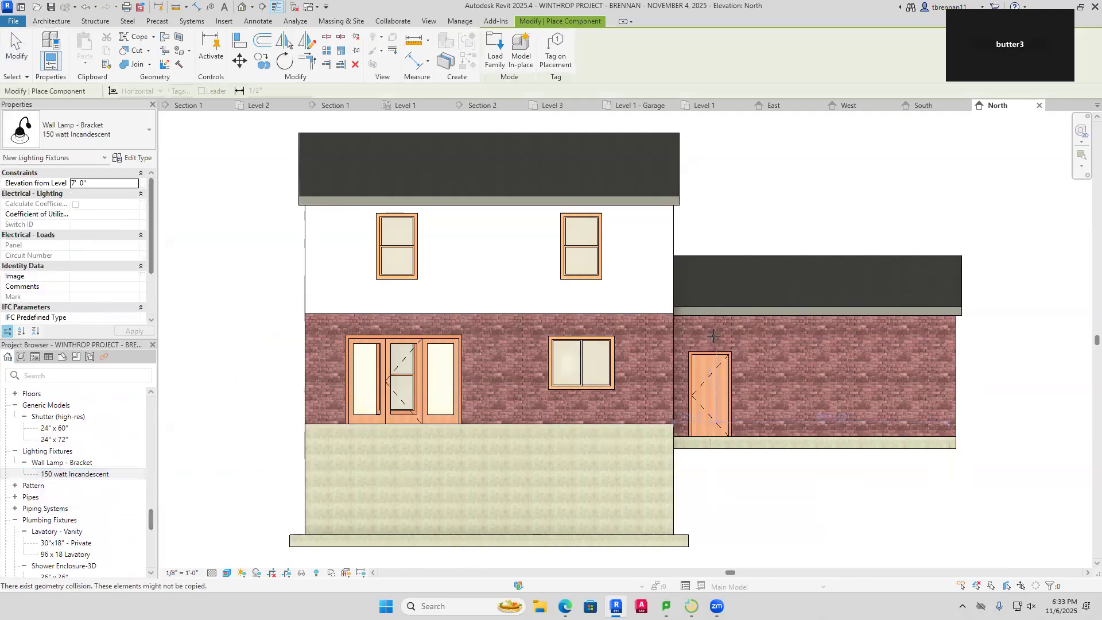
pyautogui.click(710, 336)
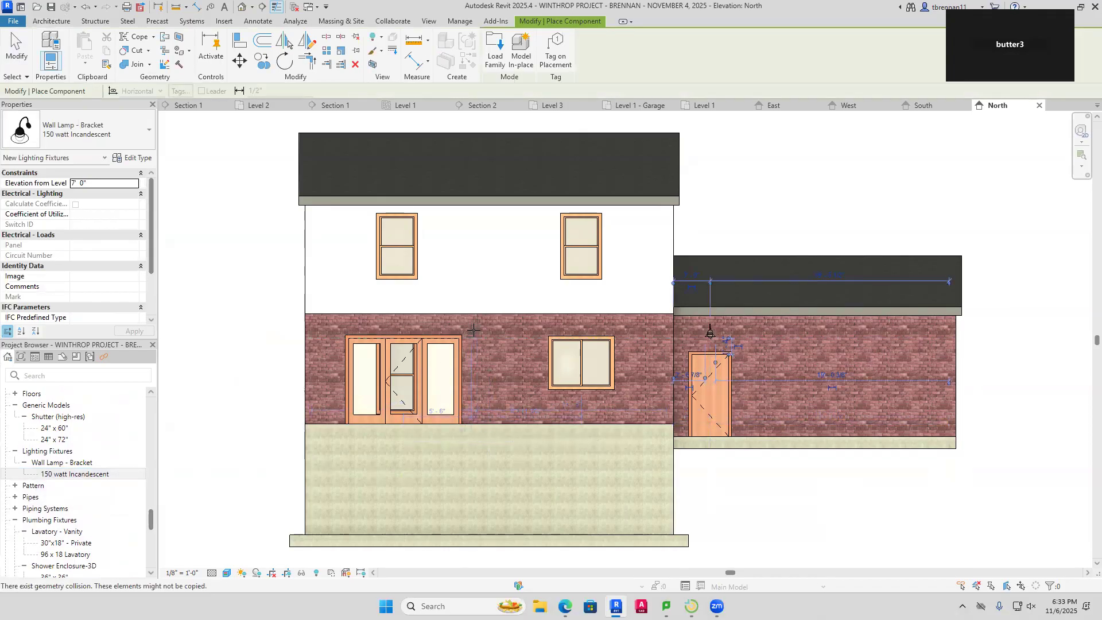
pyautogui.click(477, 332)
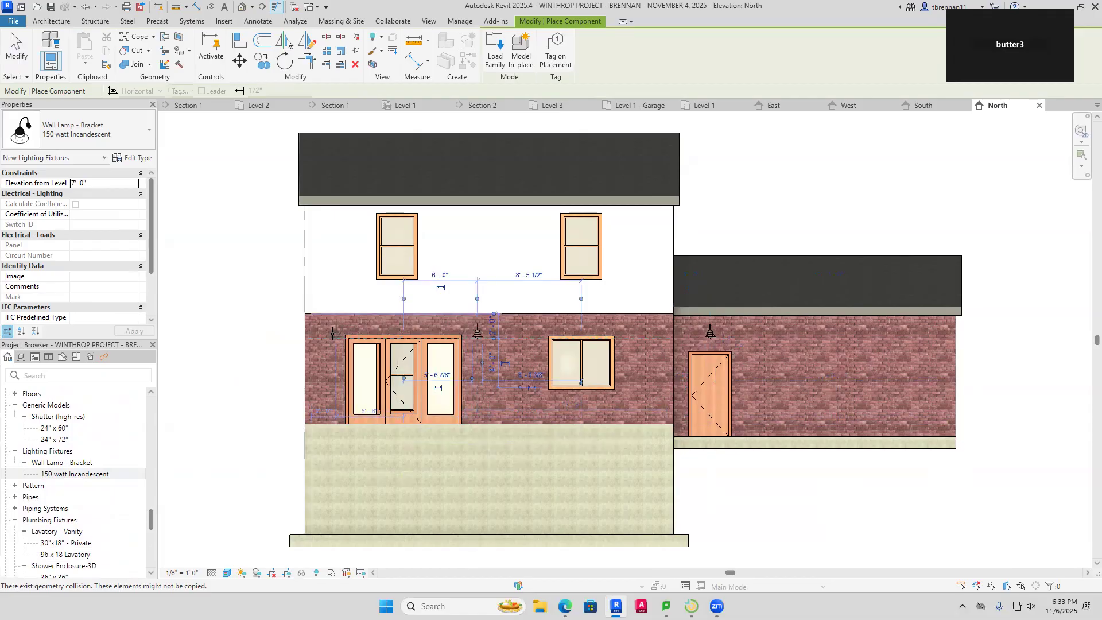
pyautogui.click(333, 333)
pyautogui.press('Escape')
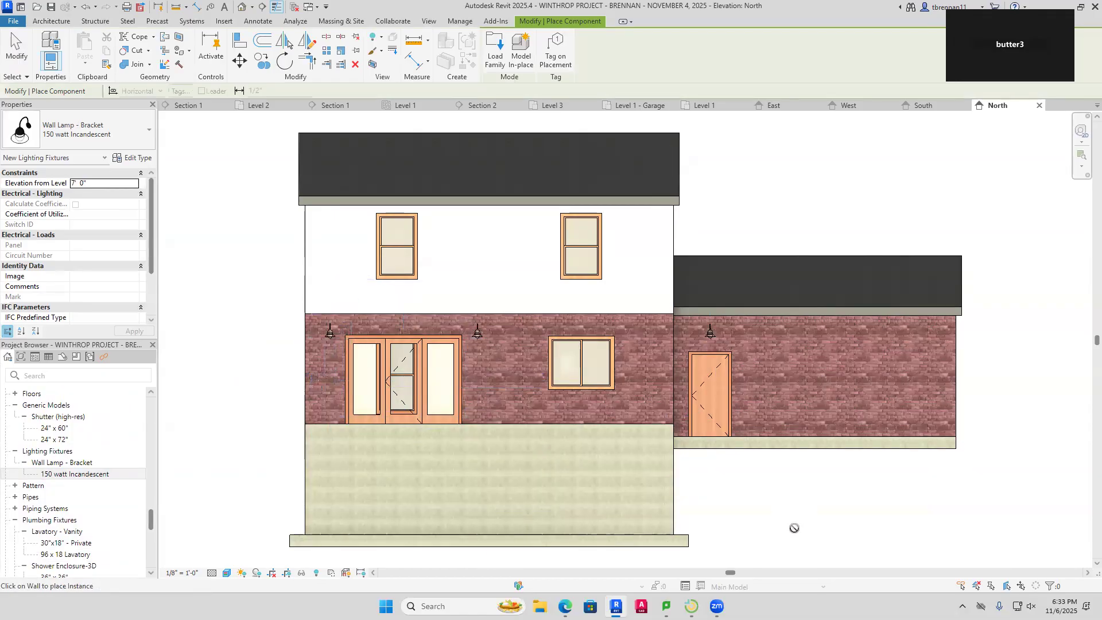
pyautogui.press('Escape')
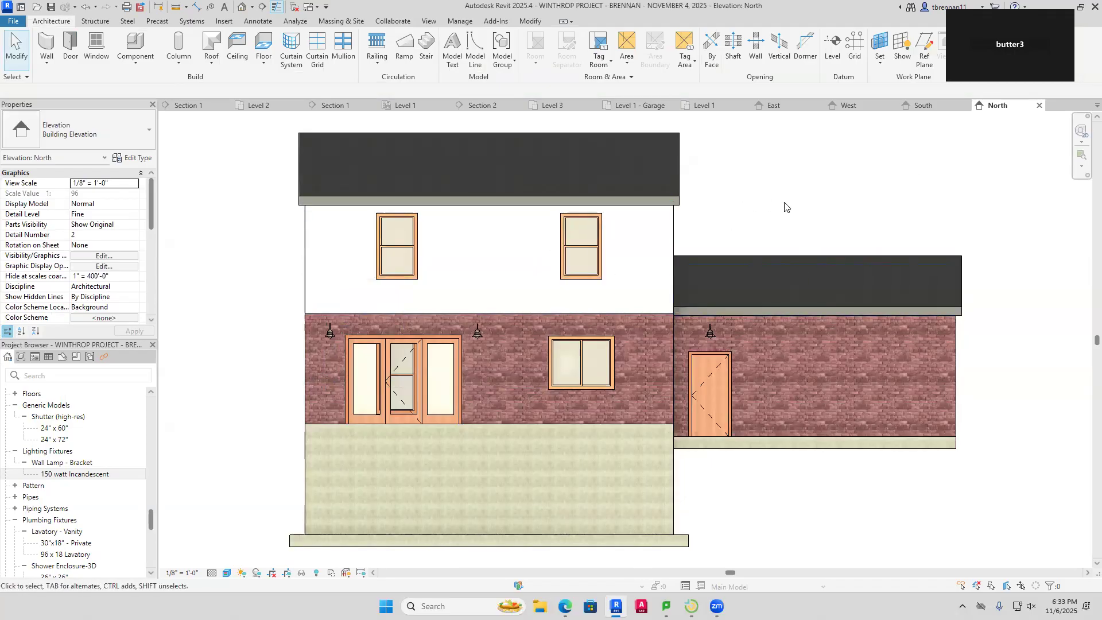
# Review the whole North elevation and the house's exterior in the 3D view
pyautogui.scroll(-2, 792, 208)
pyautogui.moveTo(945, 445); pyautogui.dragTo(880, 431, button='middle')
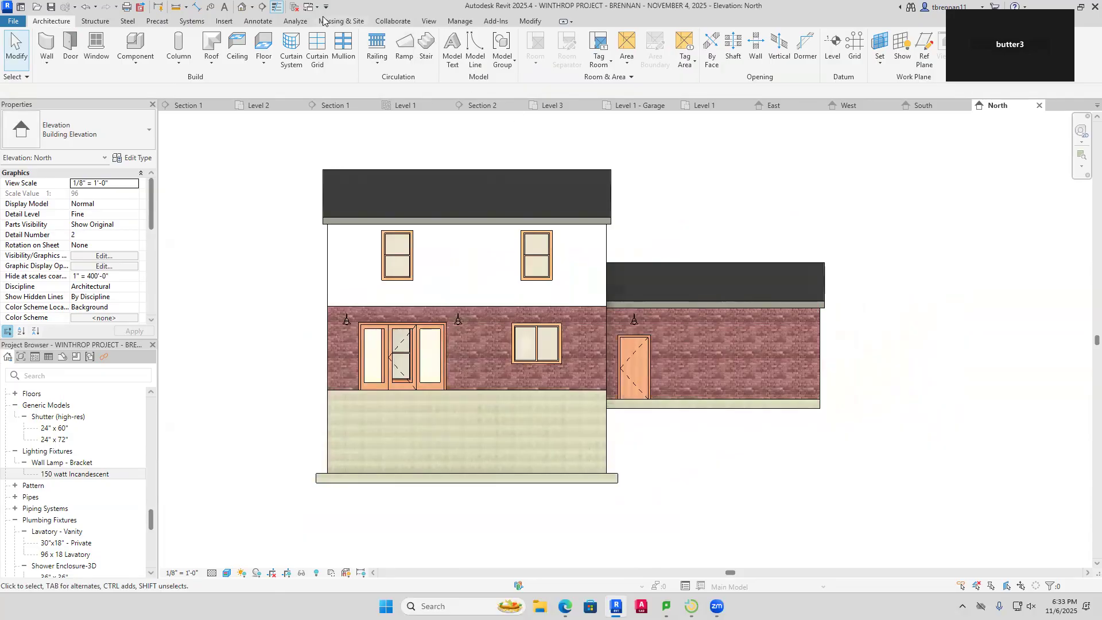
pyautogui.click(242, 8)
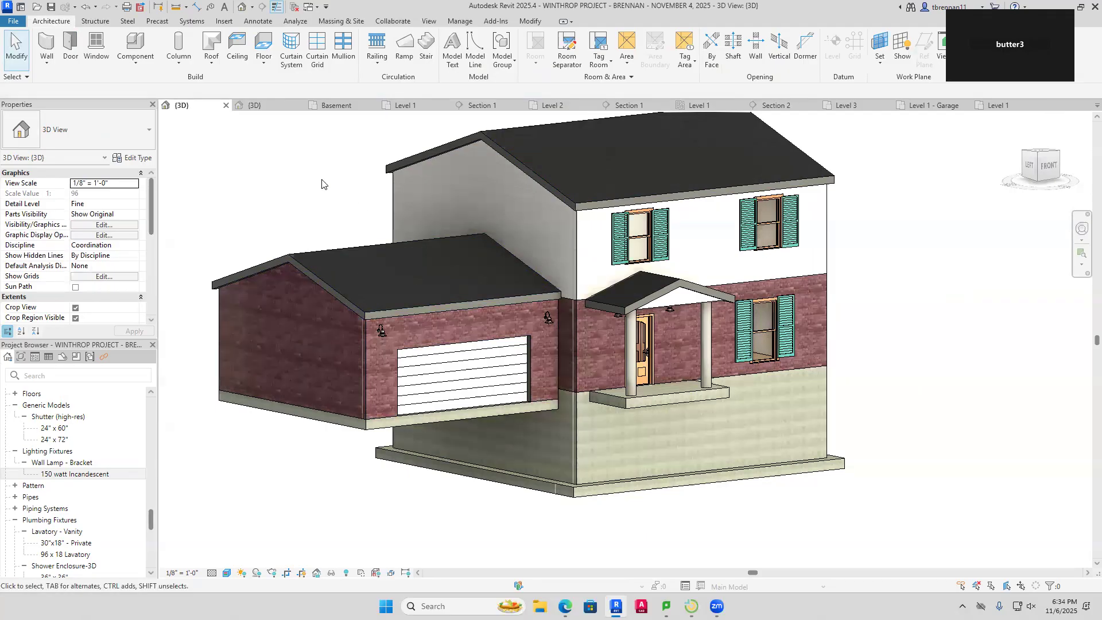
# Open Section 1 from its section marker on the Level 1 floor plan
pyautogui.click(402, 106)
pyautogui.scroll(-5, 664, 182)
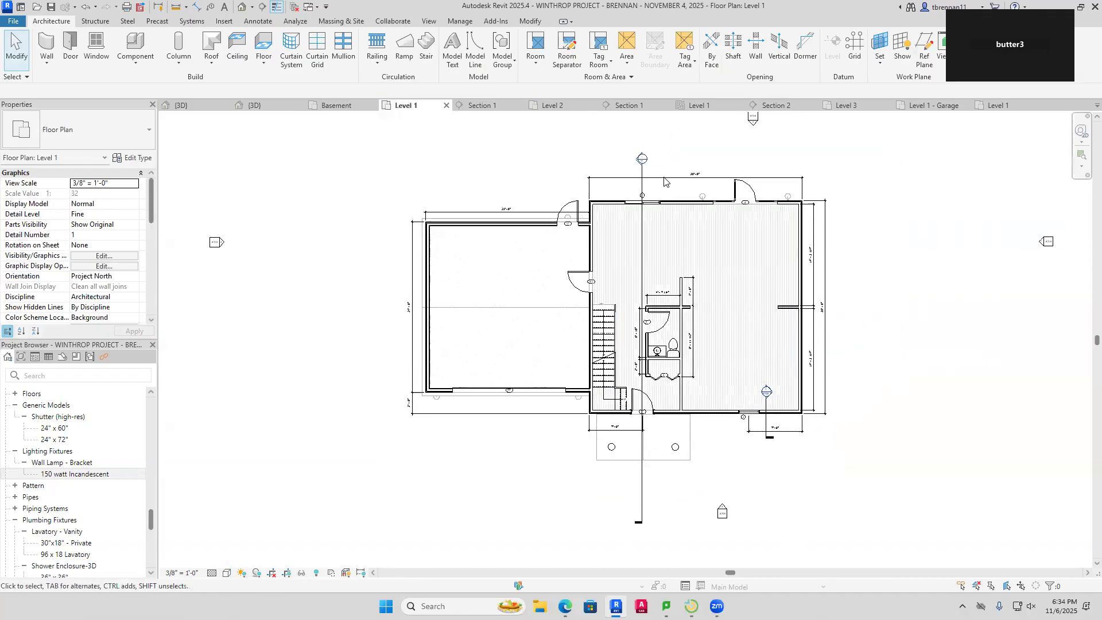
pyautogui.doubleClick(643, 159)
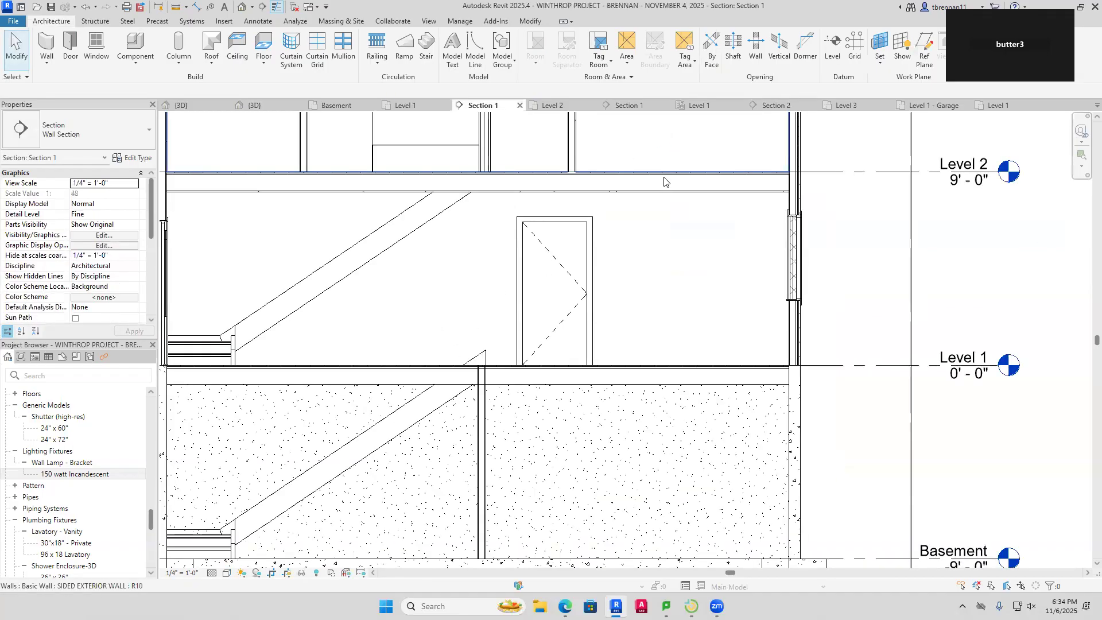
# Switch to the WINTHROP PROJECT - FALL 2025 MASTER file and open its Level 1 floor plan
pyautogui.scroll(-5, 660, 221)
pyautogui.moveTo(652, 227); pyautogui.dragTo(649, 372, button='middle')
pyautogui.click(256, 106)
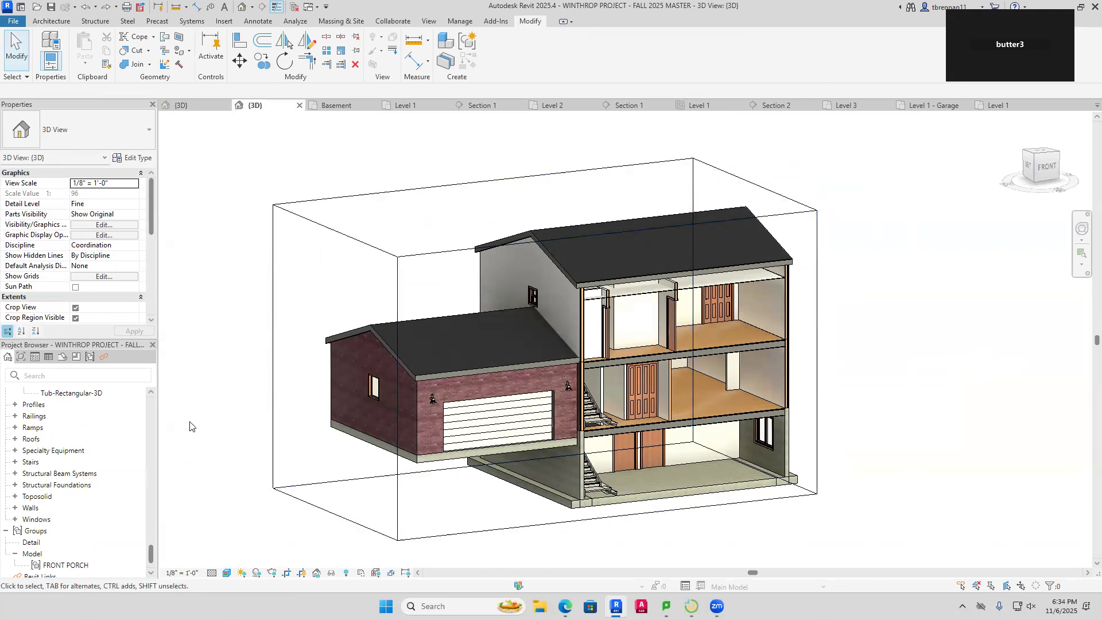
pyautogui.moveTo(148, 560); pyautogui.dragTo(154, 468)
pyautogui.scroll(4, 86, 485)
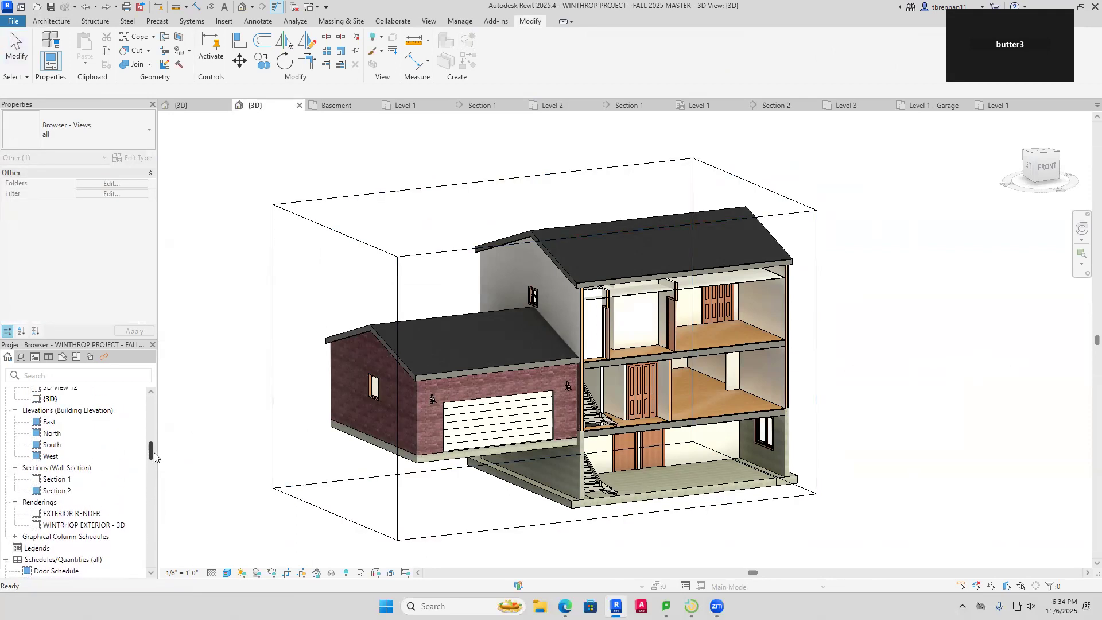
pyautogui.moveTo(149, 450); pyautogui.dragTo(159, 416)
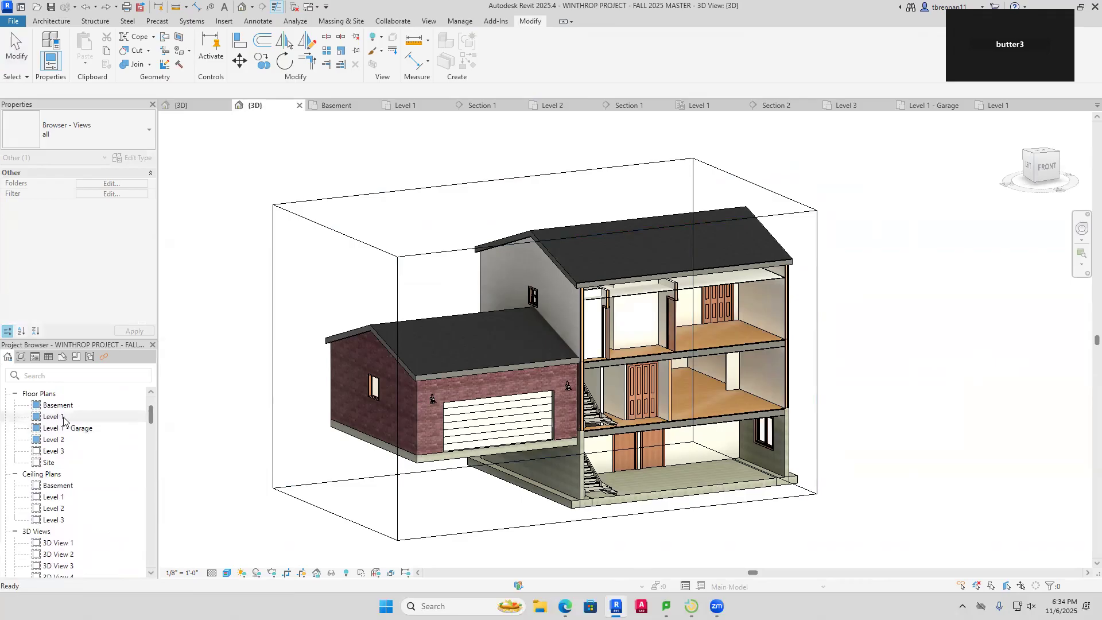
pyautogui.doubleClick(53, 417)
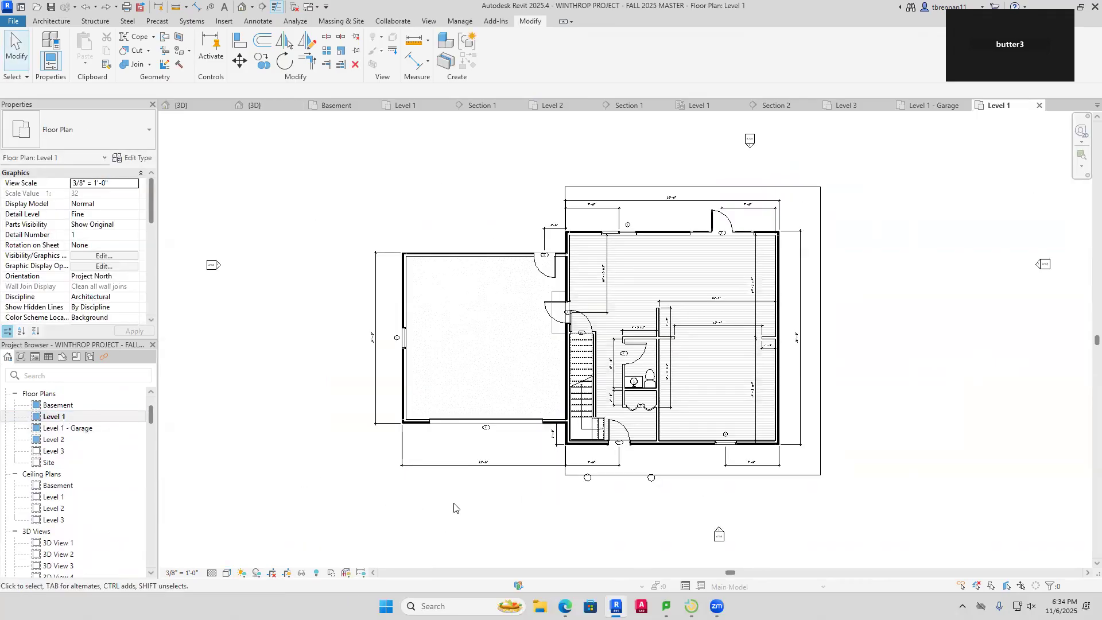
# Reveal hidden elements in the Level 1 plan, unhide the section marker category, and leave the reveal mode
pyautogui.click(316, 573)
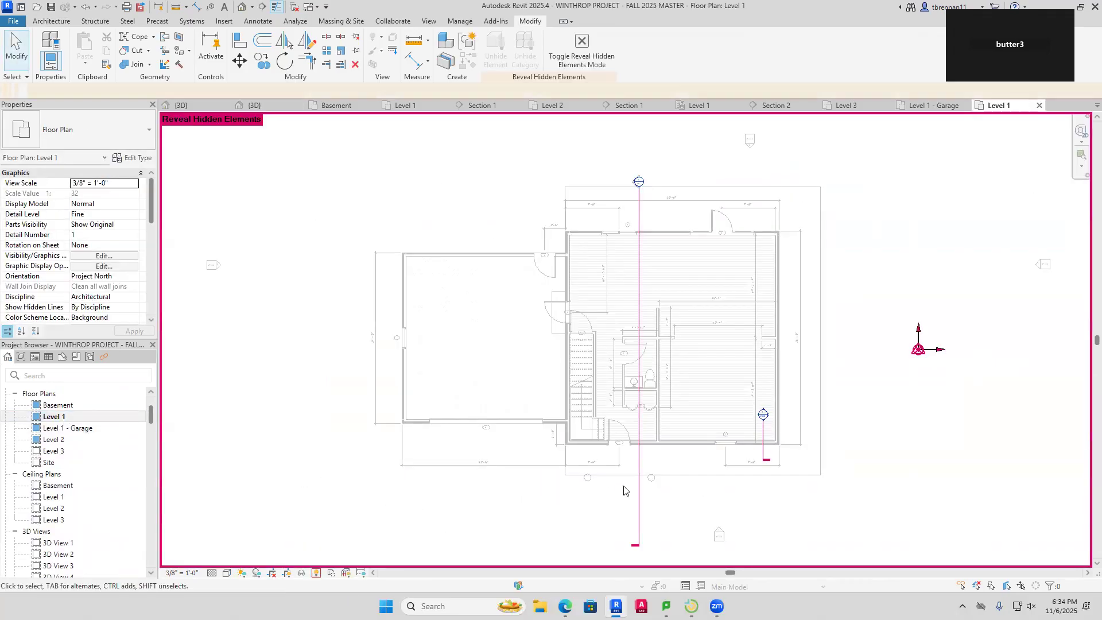
pyautogui.click(637, 281)
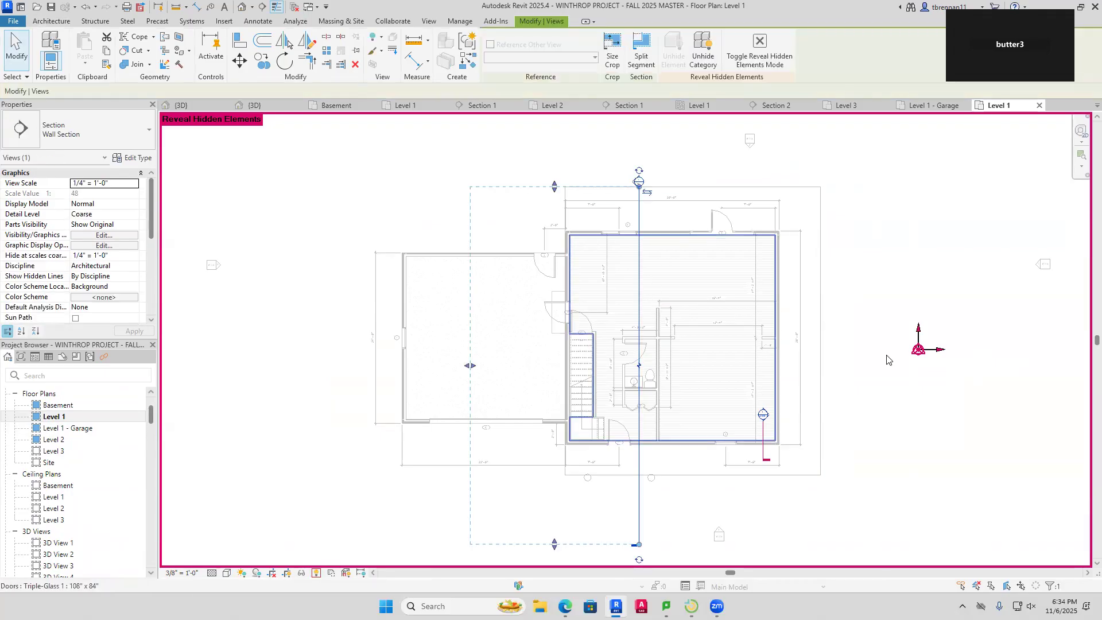
pyautogui.click(763, 439)
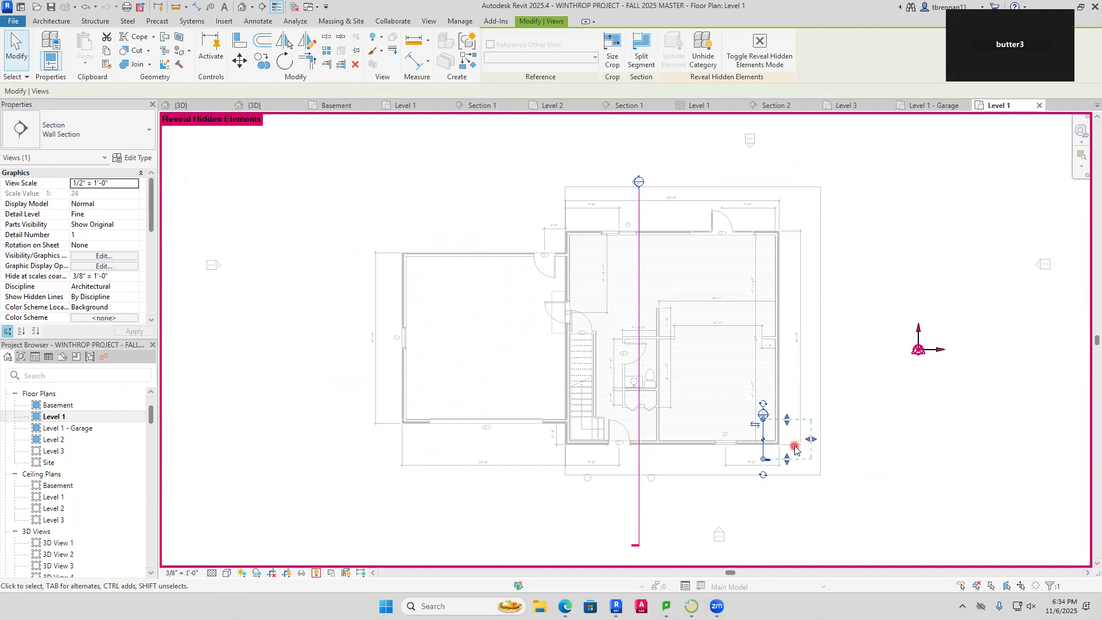
pyautogui.rightClick(763, 434)
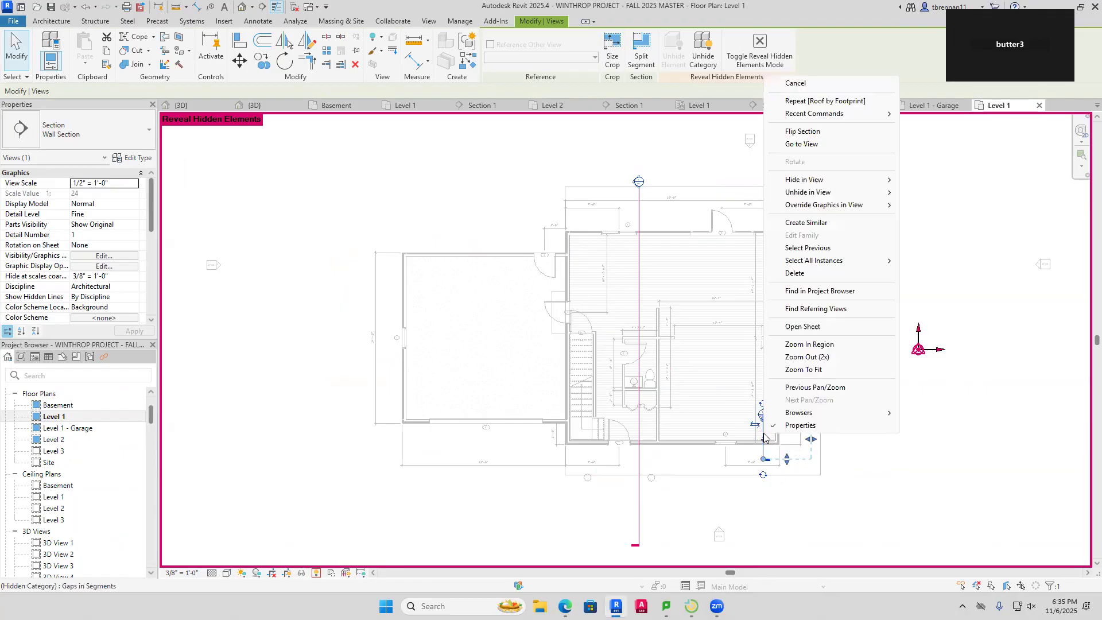
pyautogui.moveTo(845, 196)
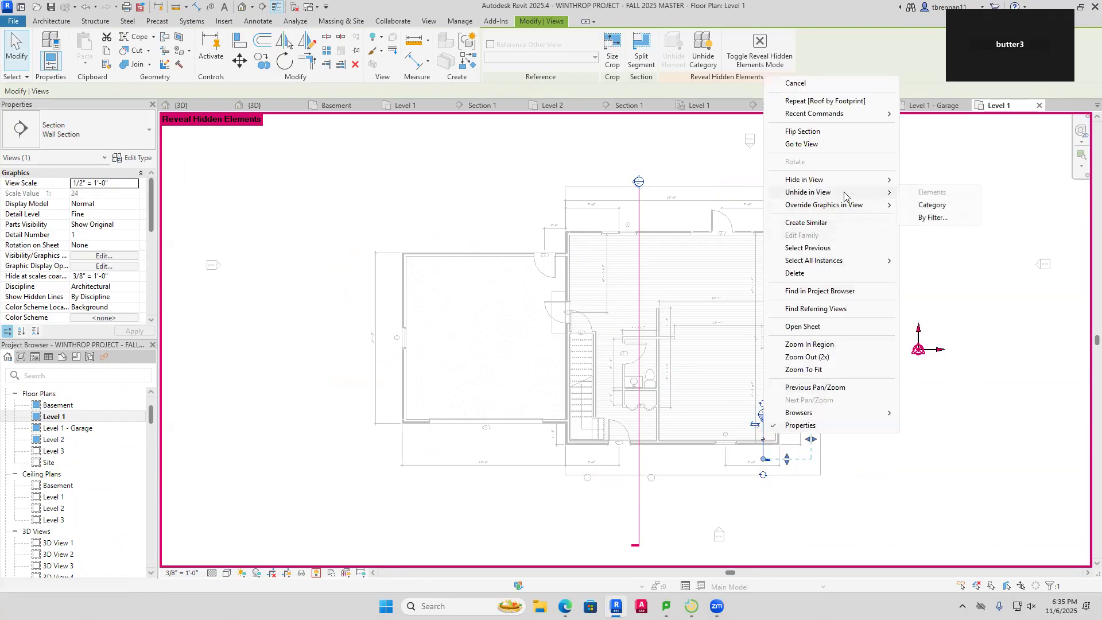
pyautogui.click(924, 208)
pyautogui.click(805, 495)
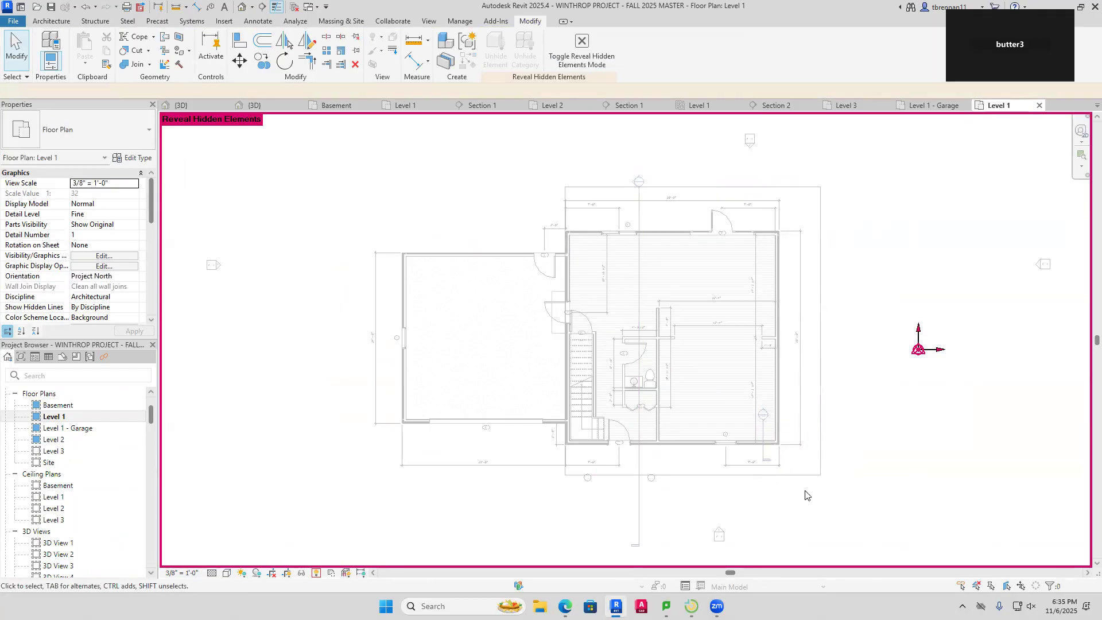
pyautogui.click(317, 573)
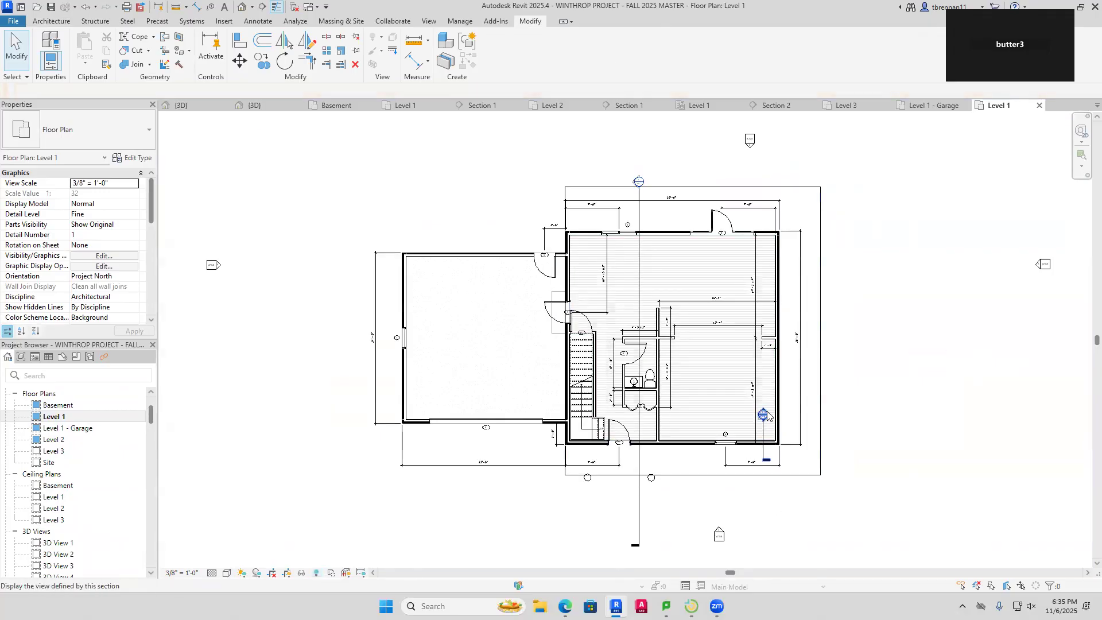
# Open Section 2 from its marker and review the wall section's material notes from roof to footing
pyautogui.doubleClick(767, 414)
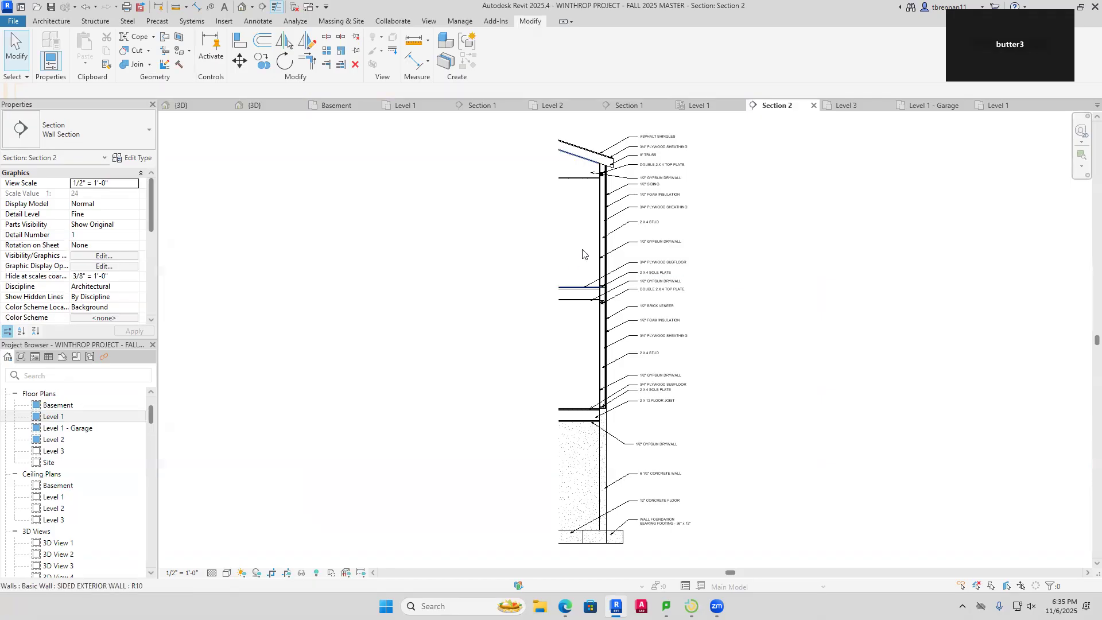
pyautogui.scroll(1, 634, 190)
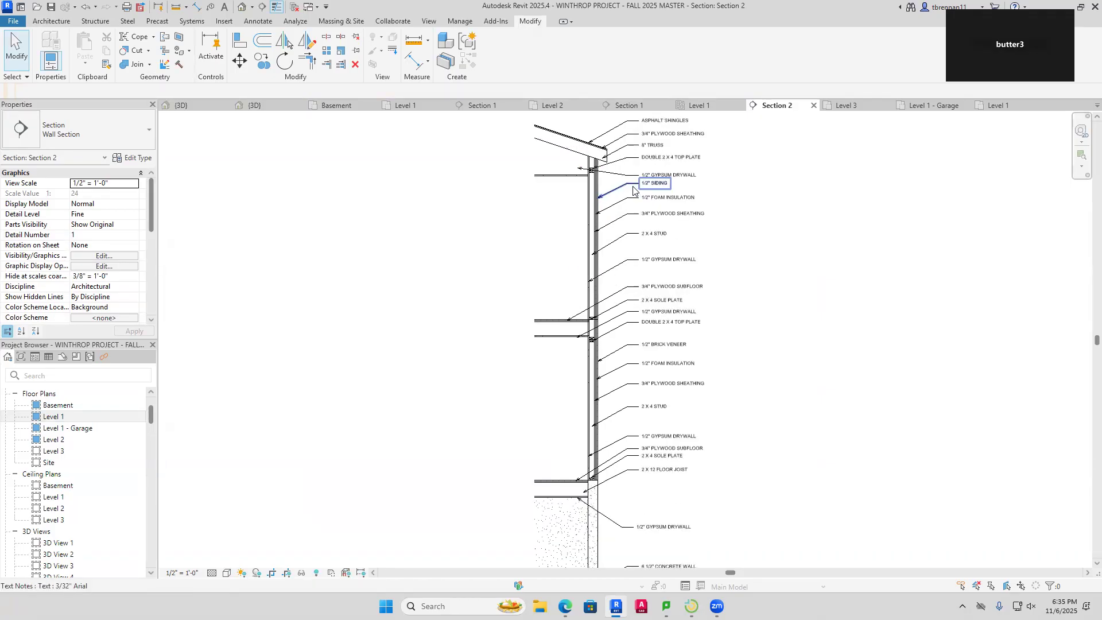
pyautogui.scroll(-2, 635, 198)
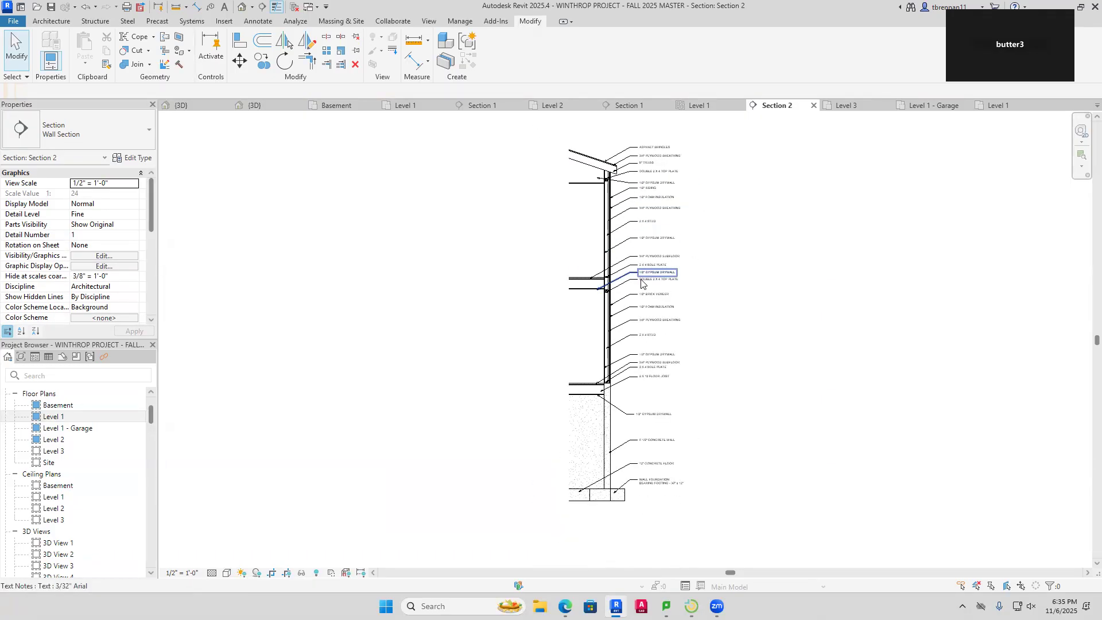
pyautogui.scroll(-1, 643, 296)
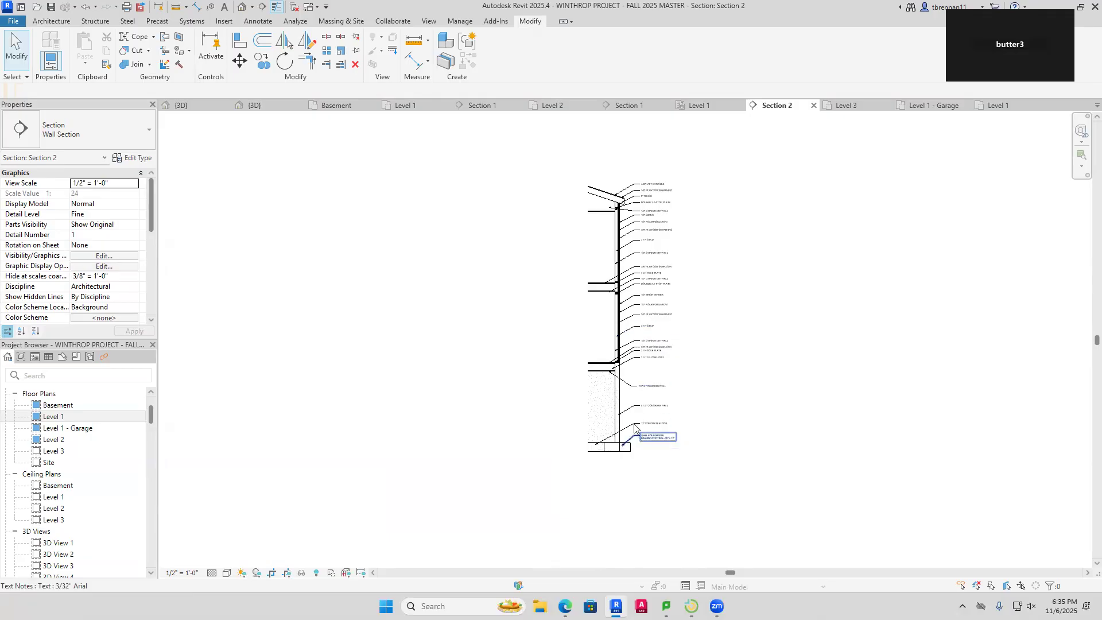
pyautogui.scroll(4, 641, 314)
pyautogui.scroll(-3, 641, 321)
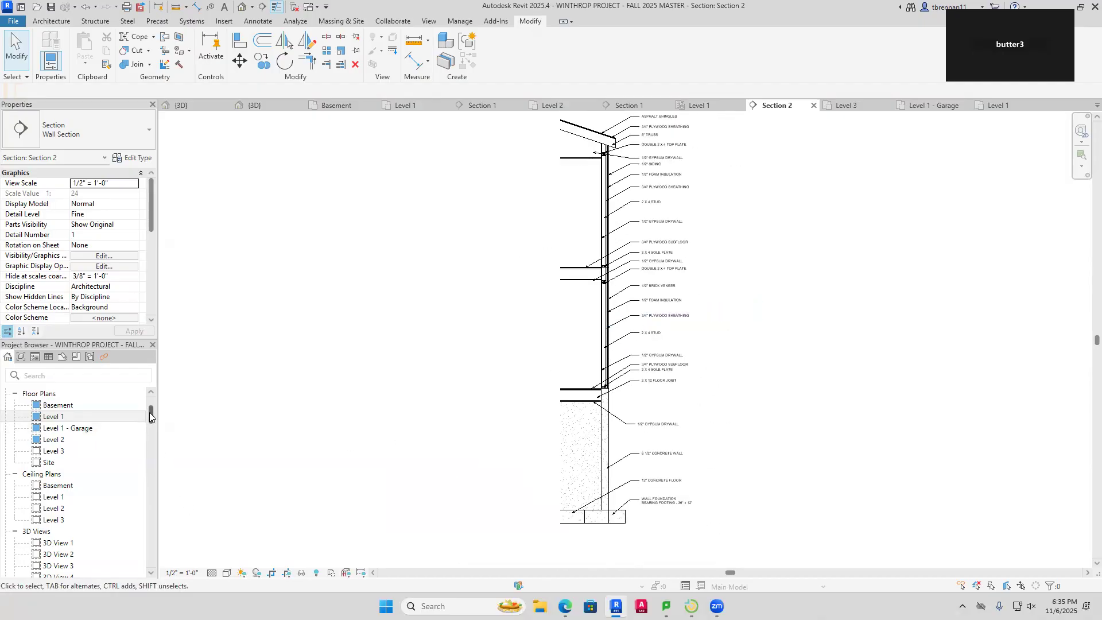
# Open the A0 - Cover Sheet and the A101 - First Floor sheet, and examine how the floor plan sits on its title block
pyautogui.click(145, 416)
pyautogui.moveTo(150, 414); pyautogui.dragTo(150, 478)
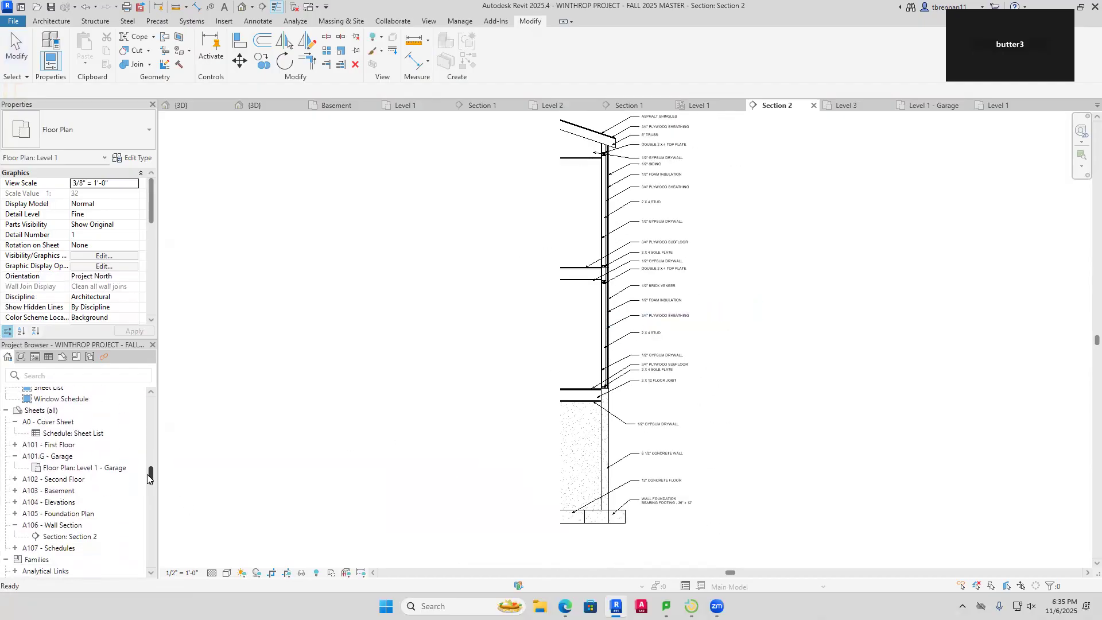
pyautogui.doubleClick(56, 423)
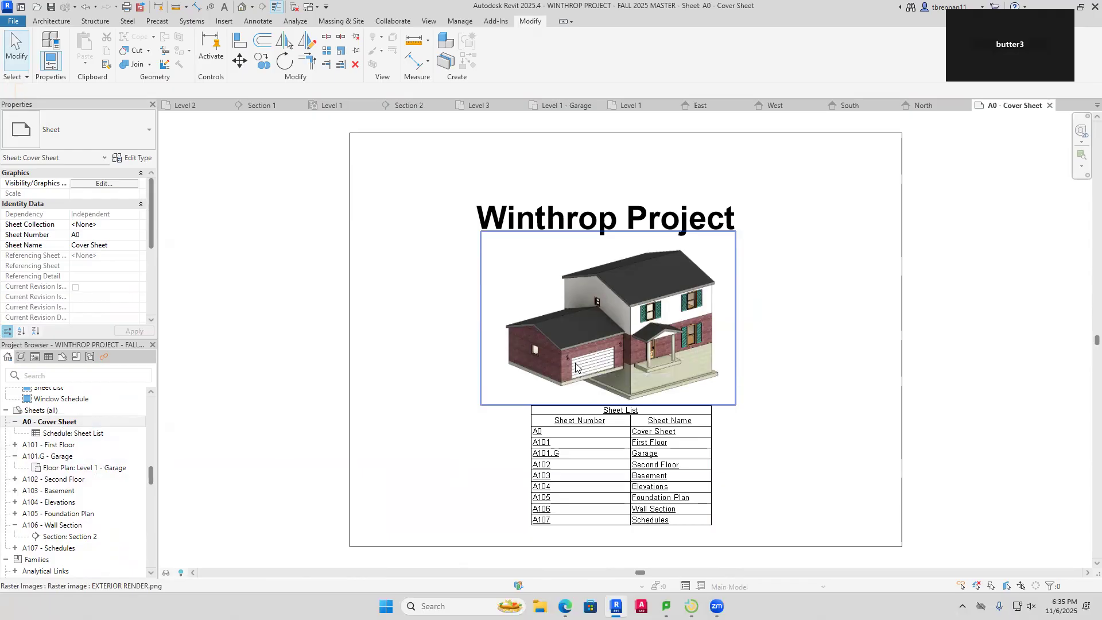
pyautogui.doubleClick(68, 446)
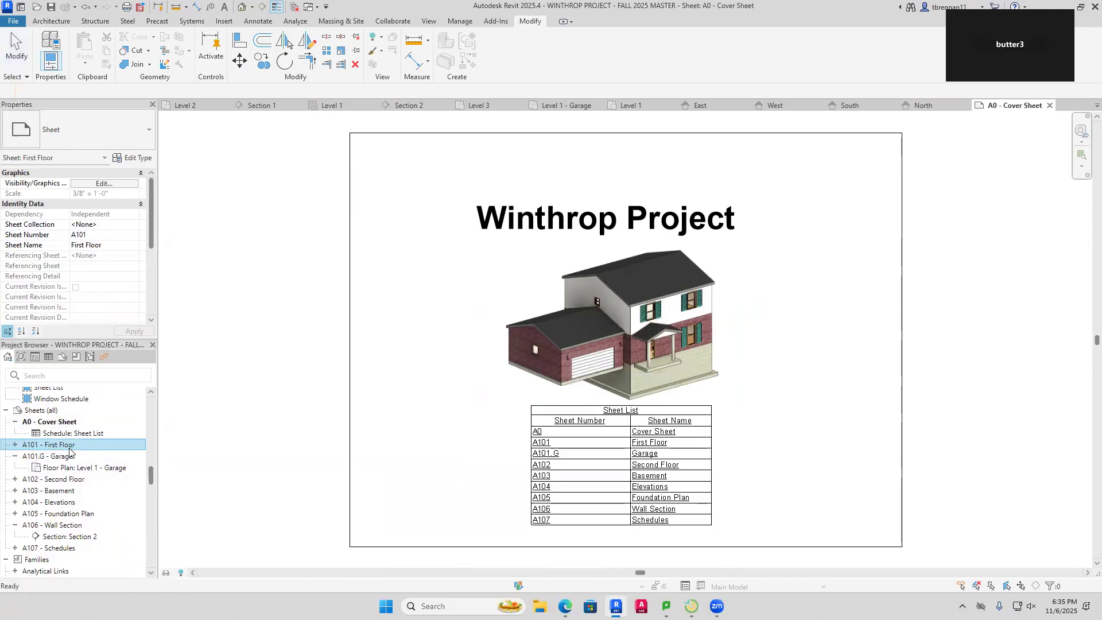
pyautogui.scroll(-4, 299, 454)
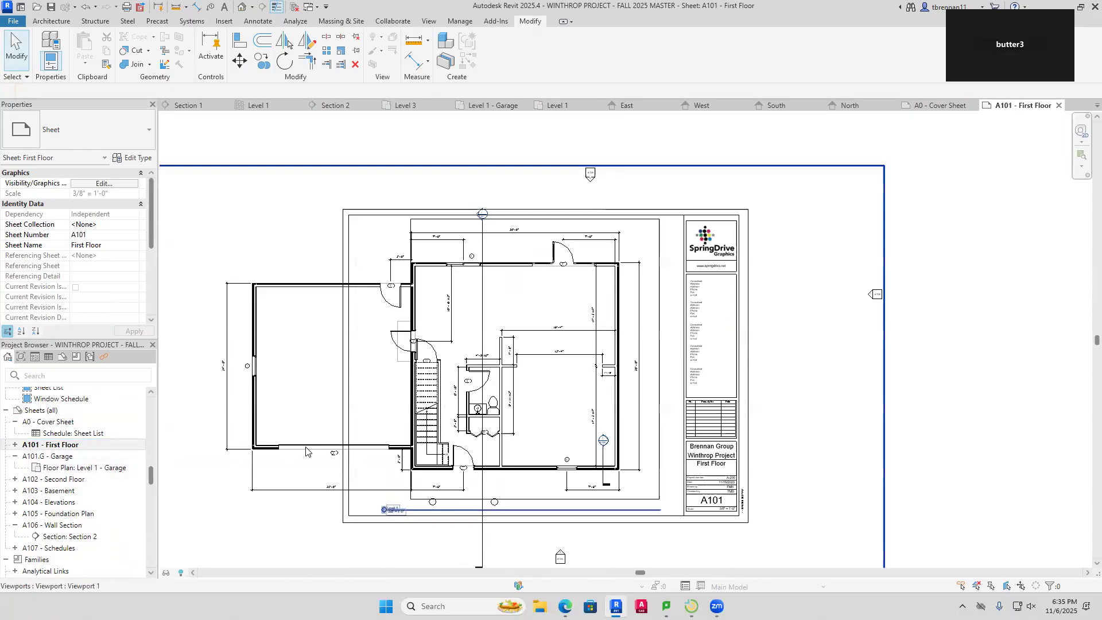
pyautogui.moveTo(322, 457); pyautogui.dragTo(432, 446, button='middle')
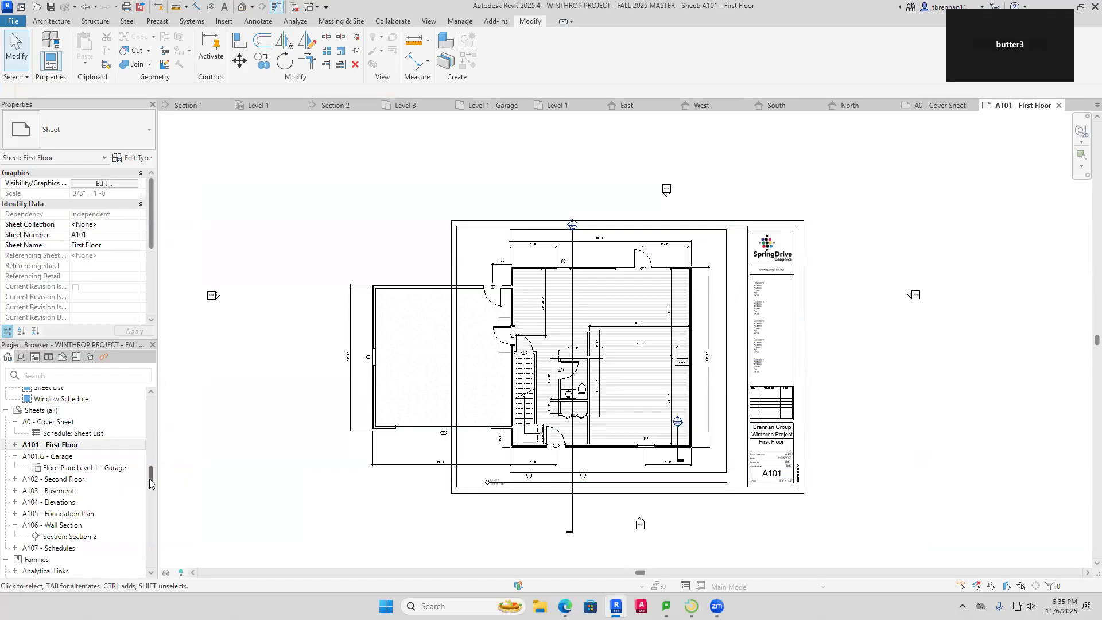
# Reopen the Level 1 floor plan and turn on view cropping to cut off the garage side
pyautogui.moveTo(149, 482); pyautogui.dragTo(155, 412)
pyautogui.doubleClick(55, 462)
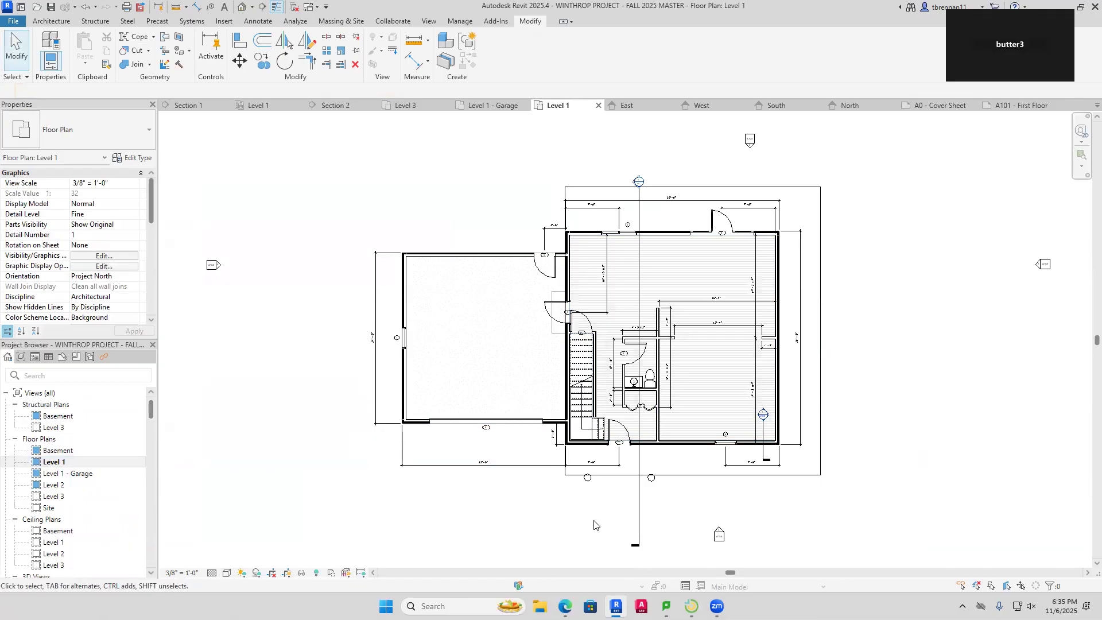
pyautogui.click(271, 573)
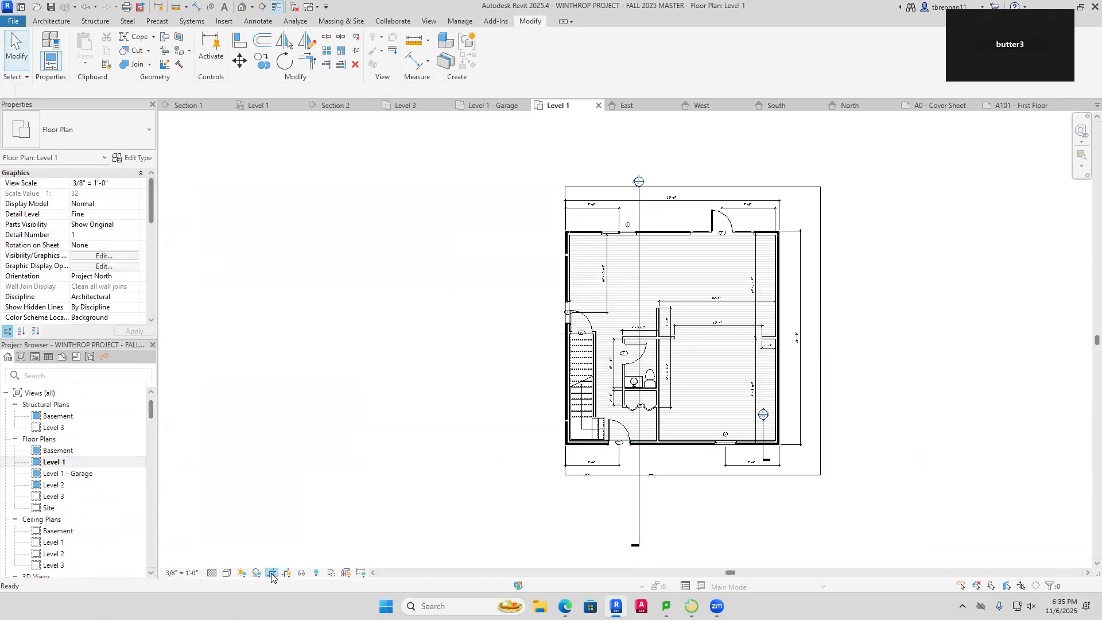
pyautogui.click(272, 573)
pyautogui.click(272, 573)
pyautogui.click(271, 573)
pyautogui.click(271, 573)
pyautogui.click(271, 573)
pyautogui.click(272, 573)
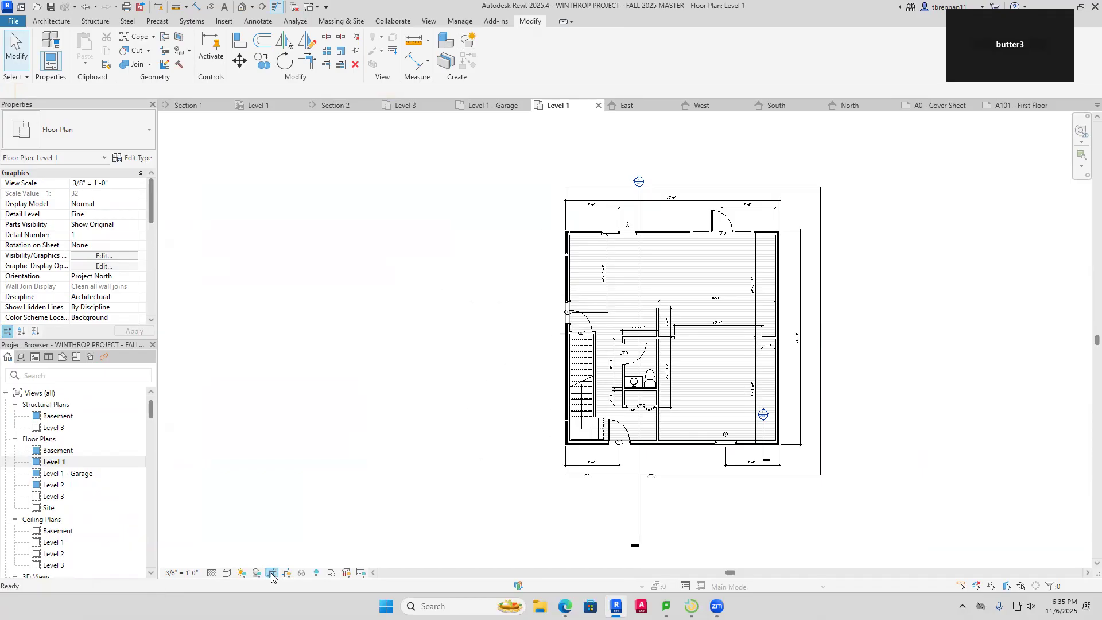
# Hide the section marker category and the crop region in the Level 1 plan, then return to sheet A101
pyautogui.click(638, 519)
pyautogui.press('v')
pyautogui.press('h')
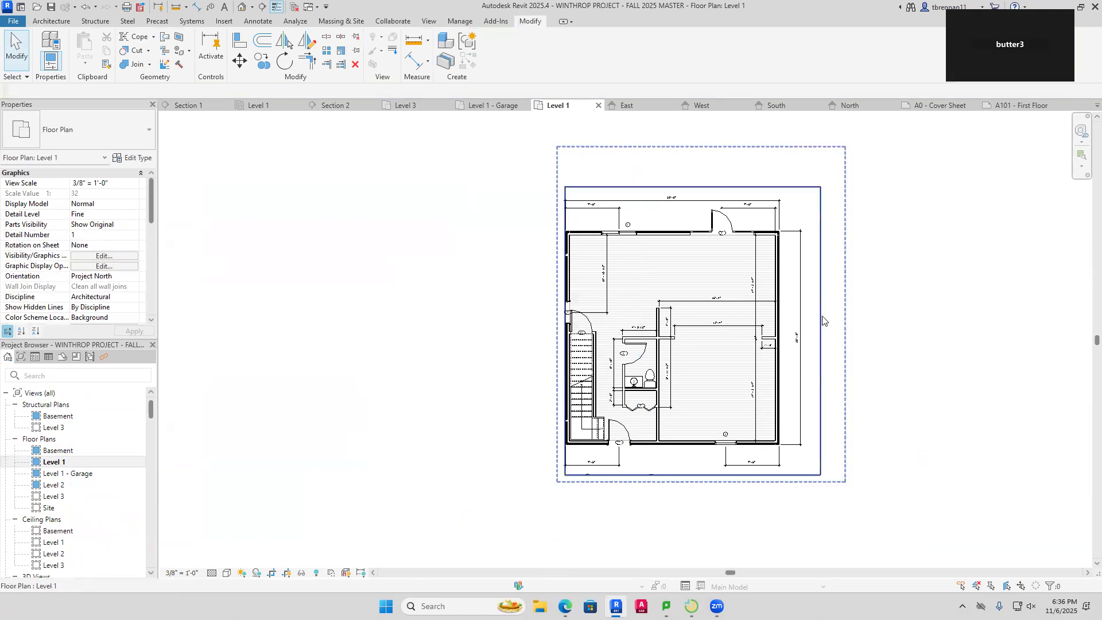
pyautogui.click(287, 573)
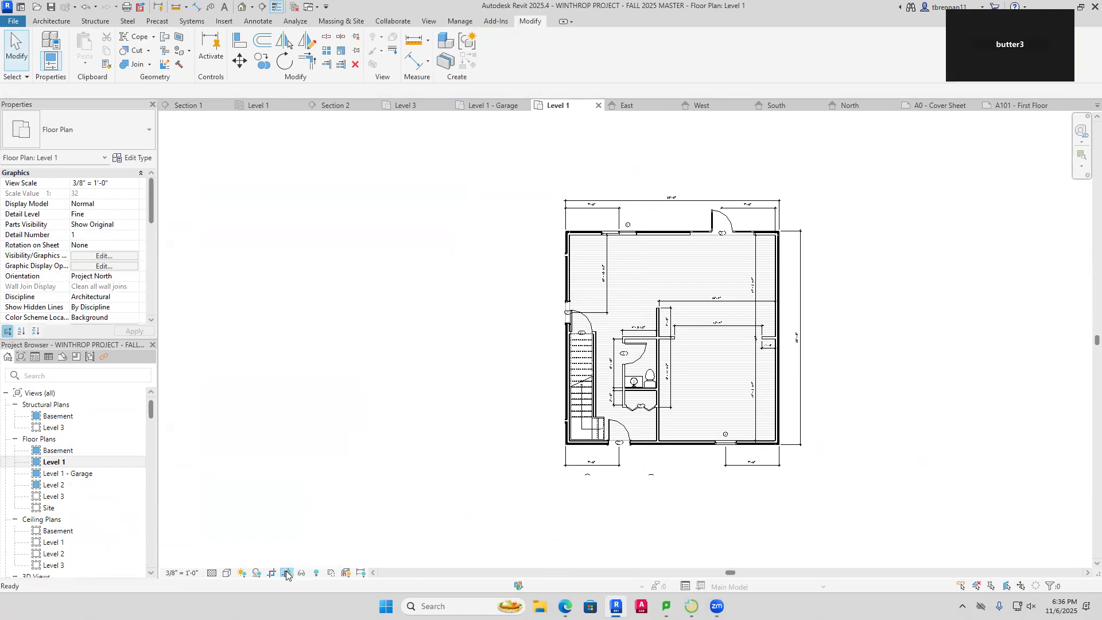
pyautogui.click(1012, 107)
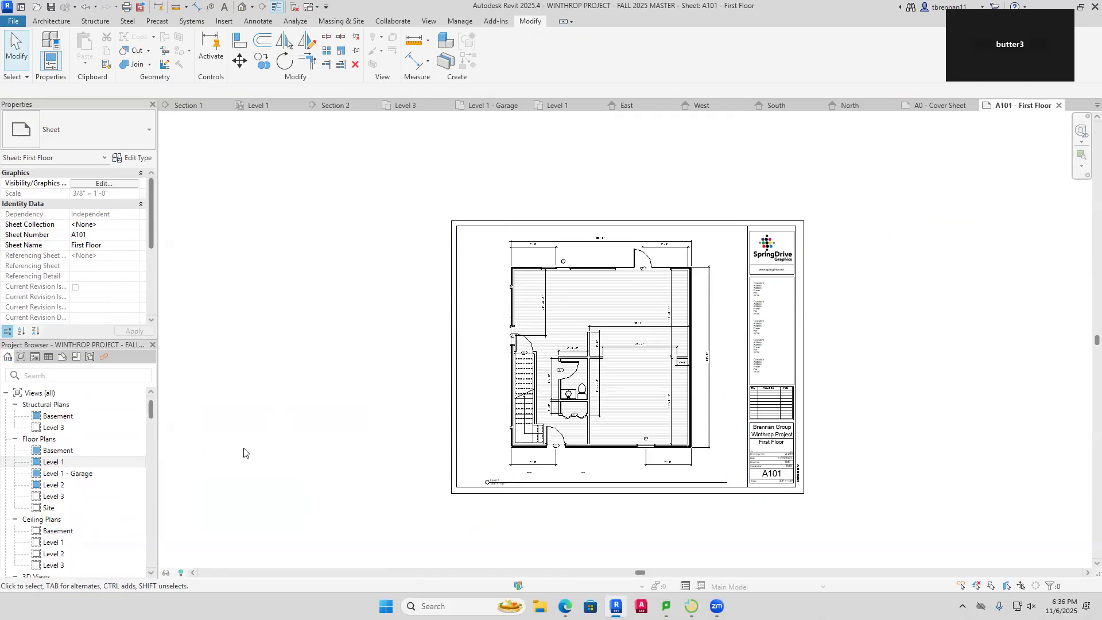
# Review the Garage, Basement, Second Floor, Elevations and Foundation Plan sheets of the master project
pyautogui.scroll(-3, 92, 511)
pyautogui.scroll(-5, 92, 511)
pyautogui.scroll(-10, 97, 508)
pyautogui.scroll(5, 98, 507)
pyautogui.doubleClick(73, 454)
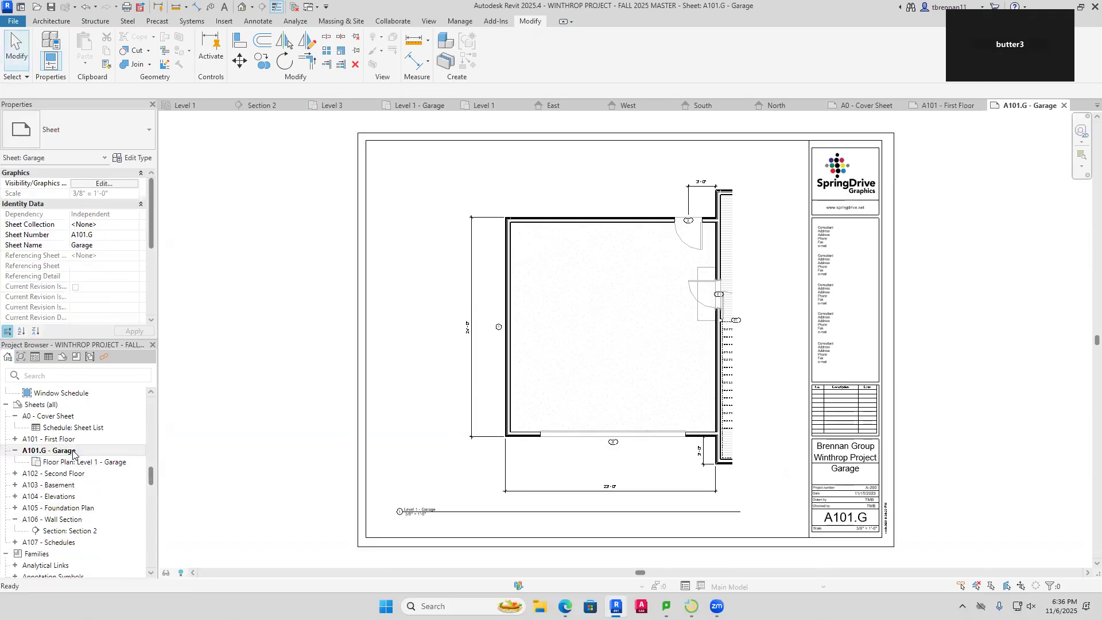
pyautogui.doubleClick(71, 485)
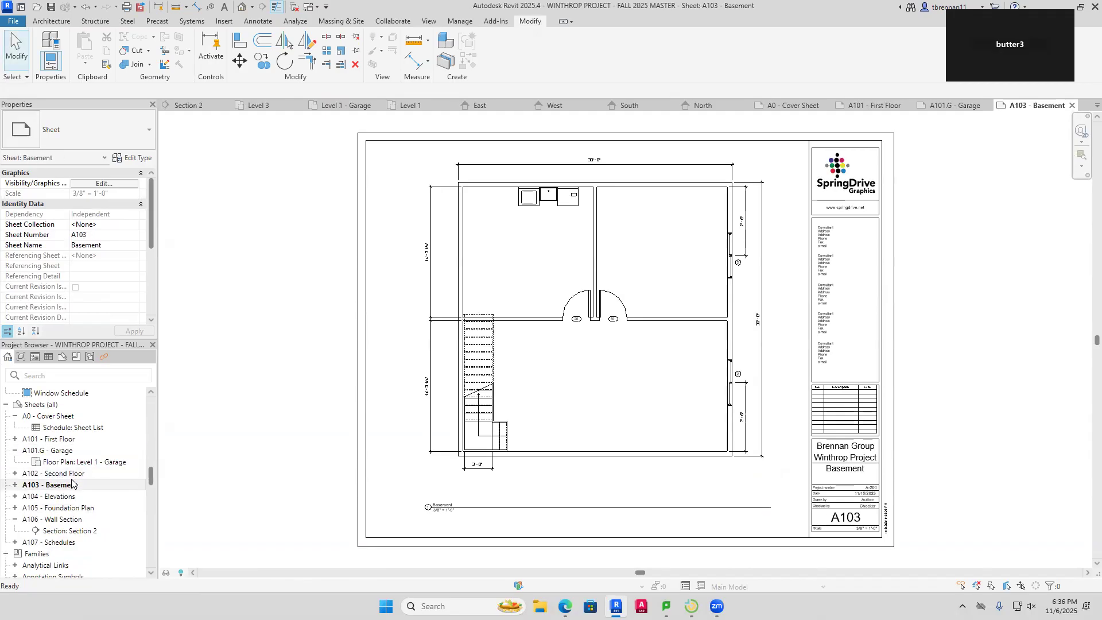
pyautogui.doubleClick(72, 477)
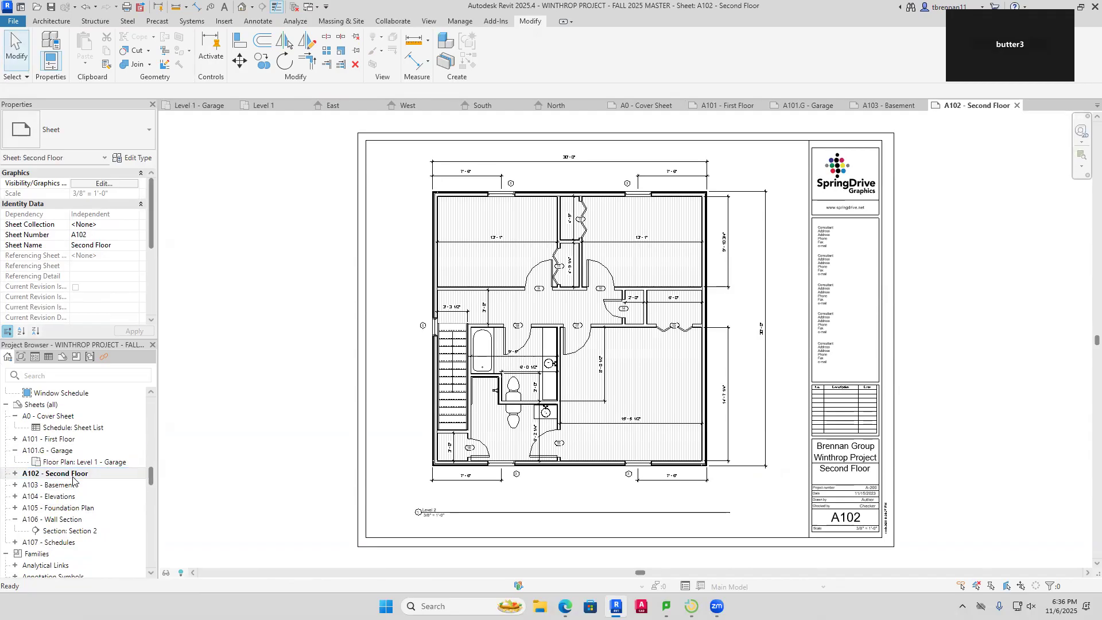
pyautogui.doubleClick(68, 487)
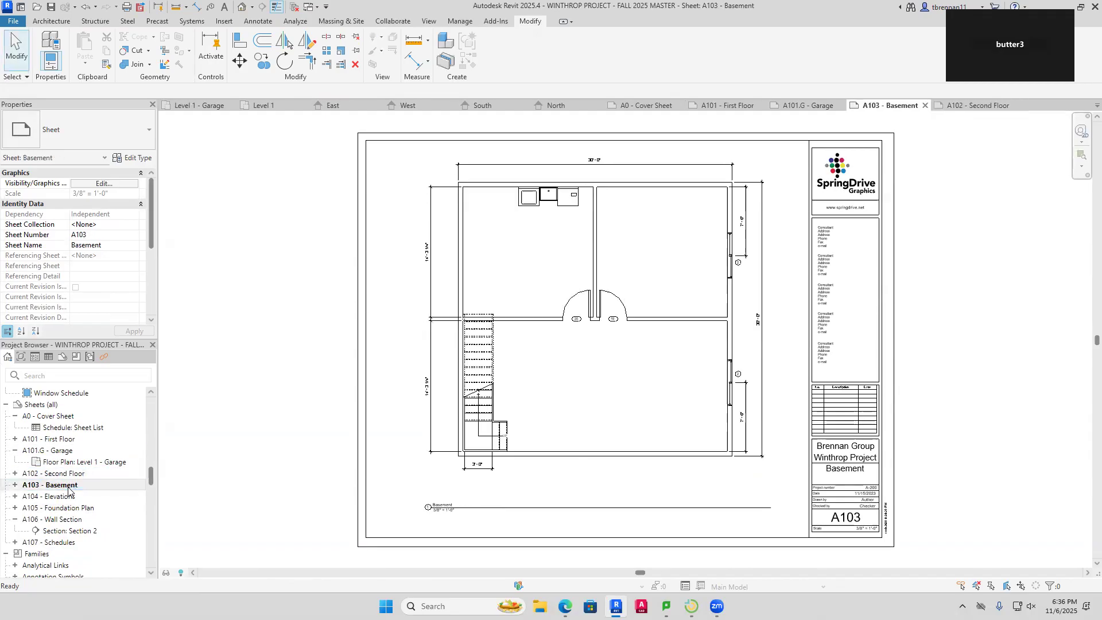
pyautogui.doubleClick(69, 497)
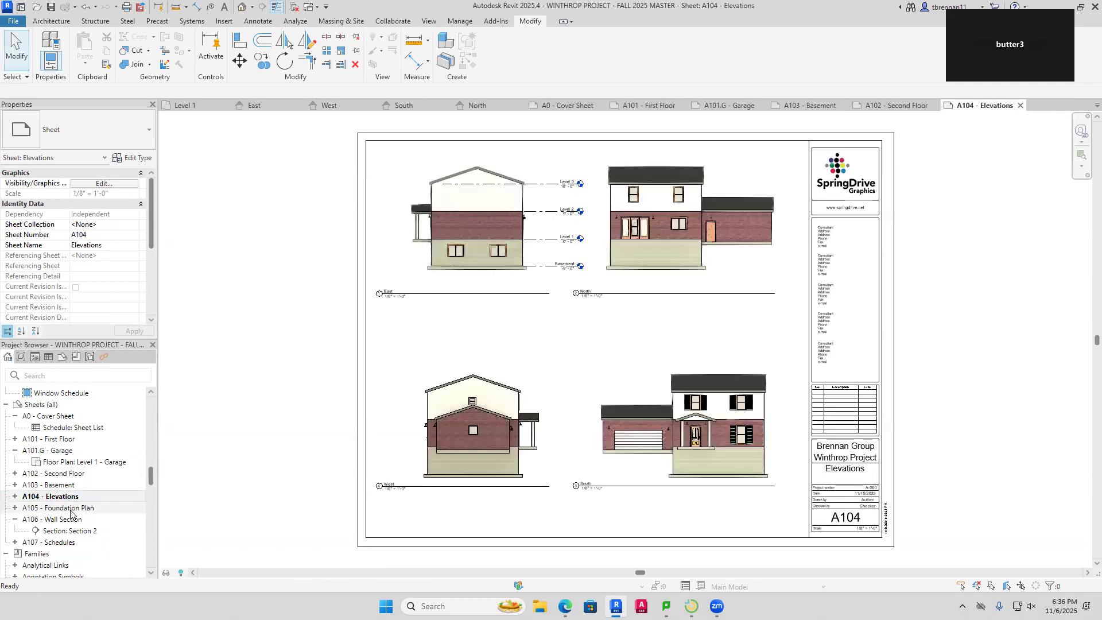
pyautogui.doubleClick(70, 509)
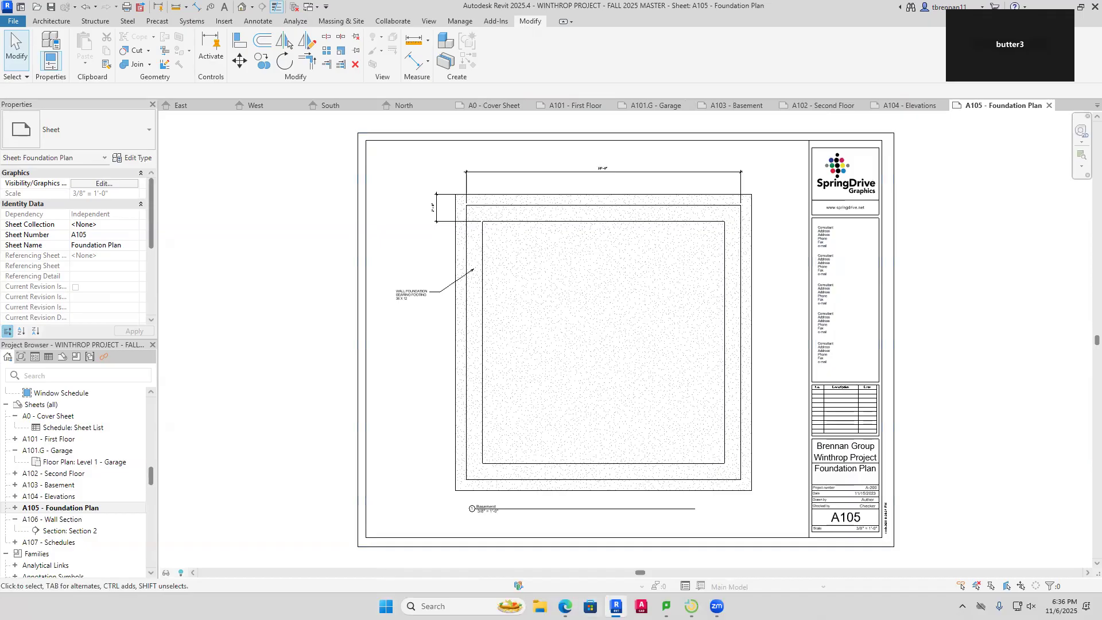
# Switch to the Edge browser, open the 25FA CIT-112-185 CAD for Construction course in Brightspace, and look through its table of contents
pyautogui.click(565, 606)
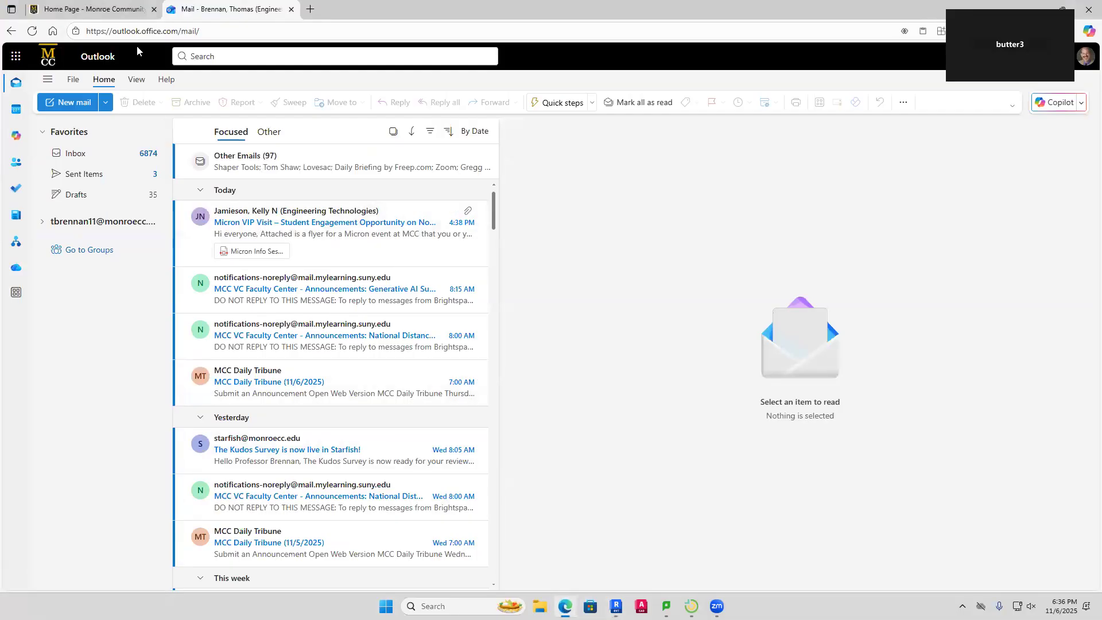
pyautogui.click(113, 10)
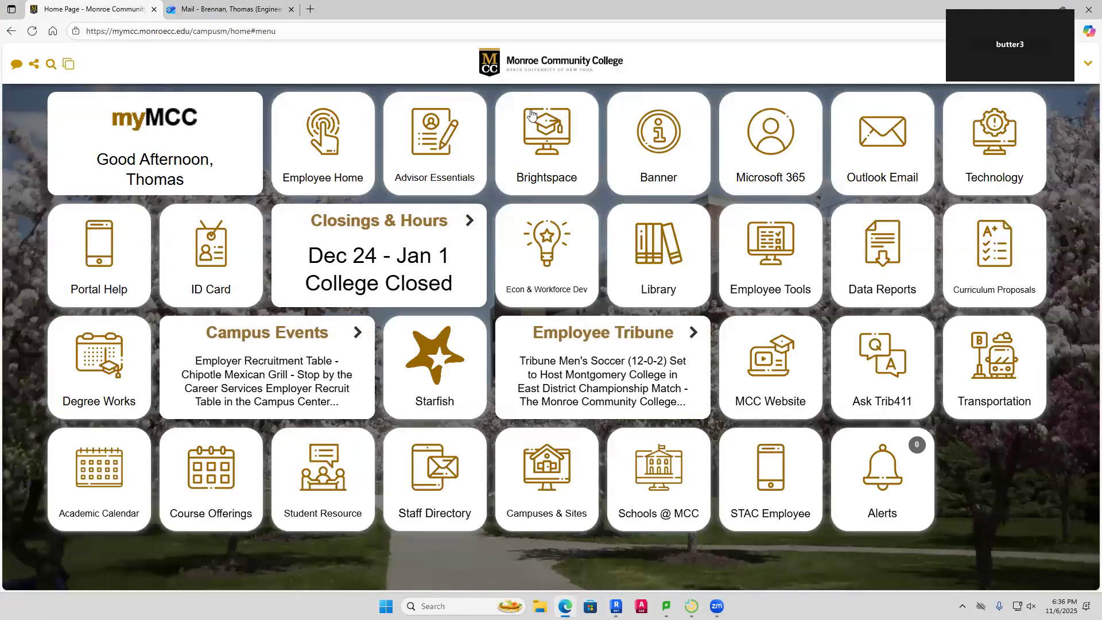
pyautogui.click(545, 179)
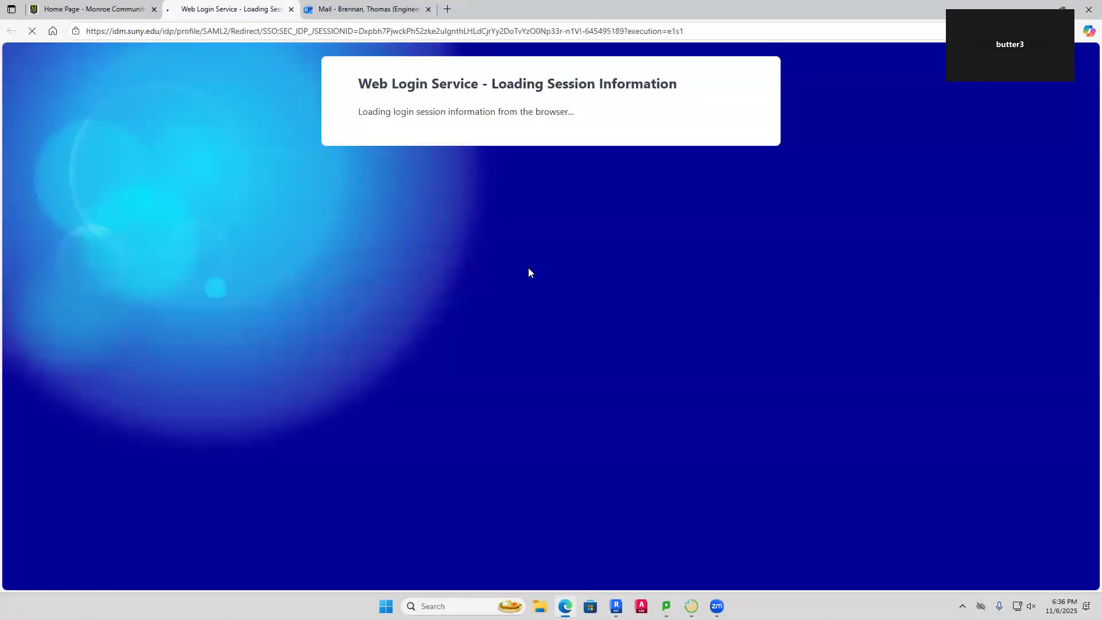
pyautogui.scroll(-3, 517, 344)
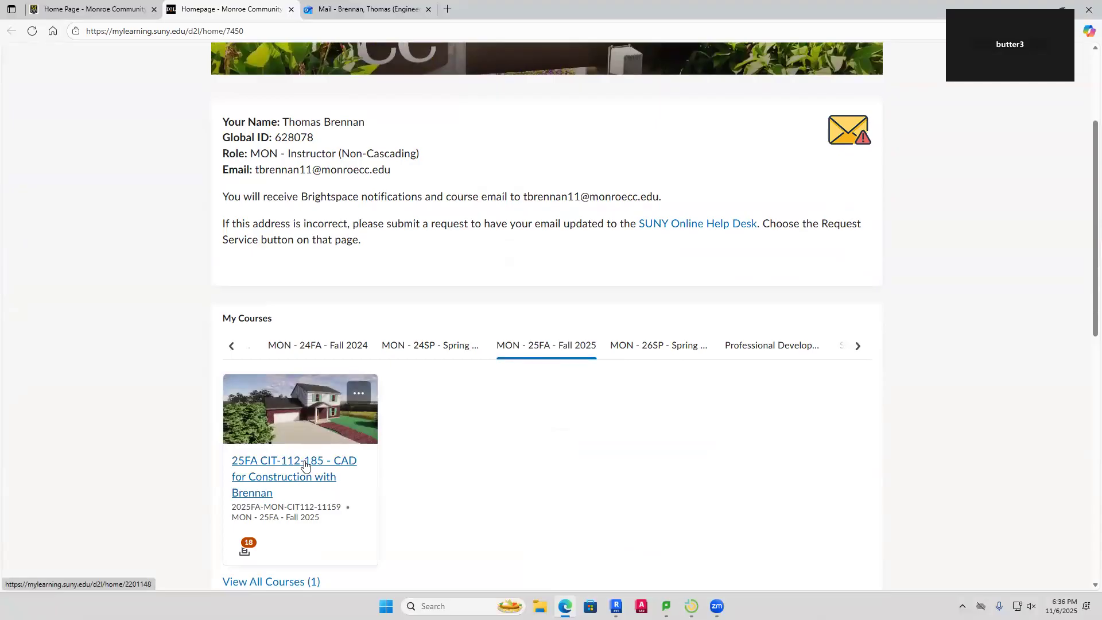
pyautogui.click(306, 465)
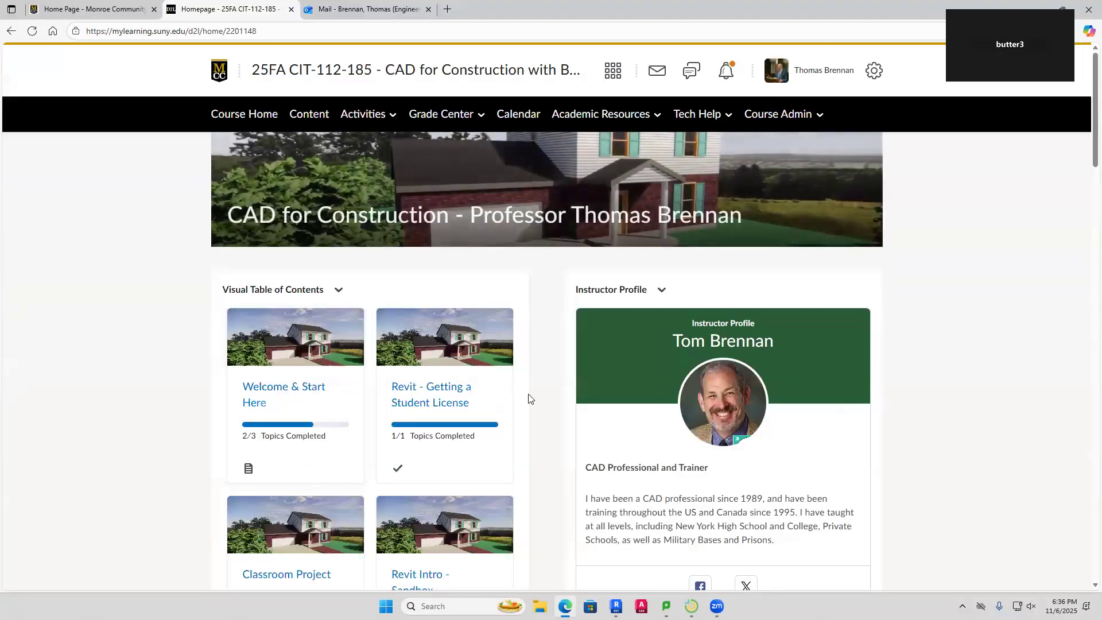
pyautogui.scroll(-1, 529, 399)
pyautogui.scroll(-14, 530, 400)
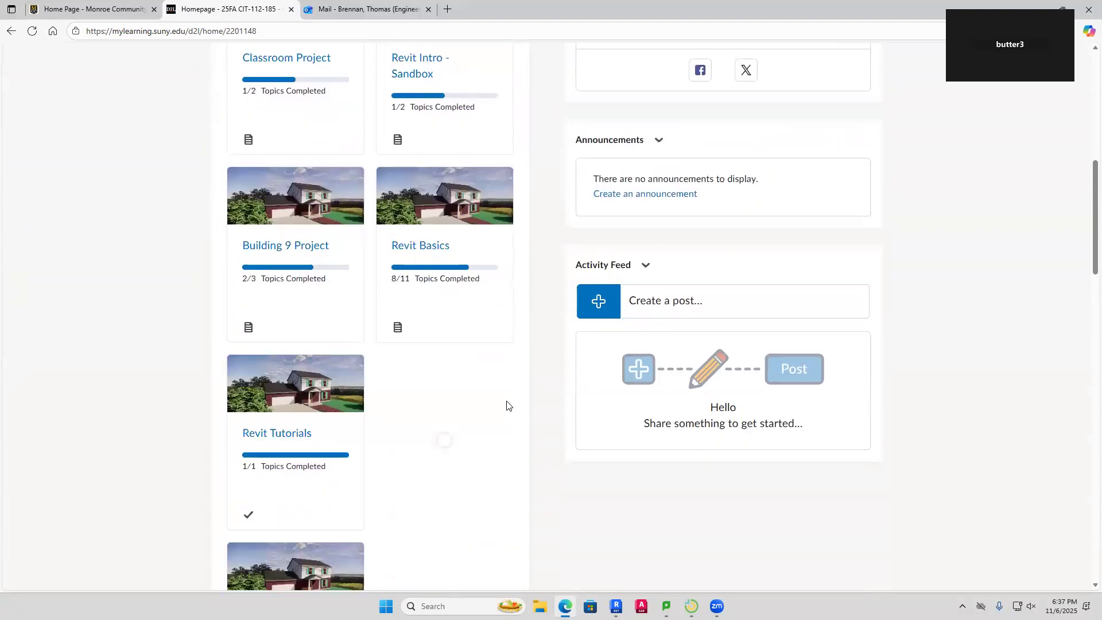
pyautogui.scroll(-3, 500, 410)
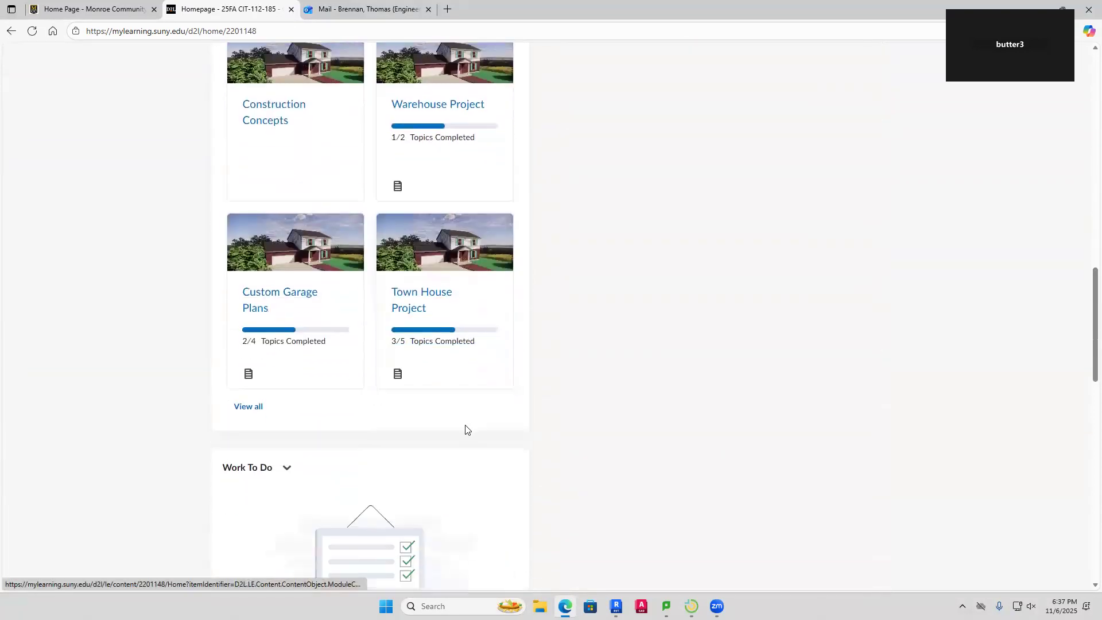
# Show all course modules and open the Winthrop Project module
pyautogui.click(252, 407)
pyautogui.scroll(-5, 484, 402)
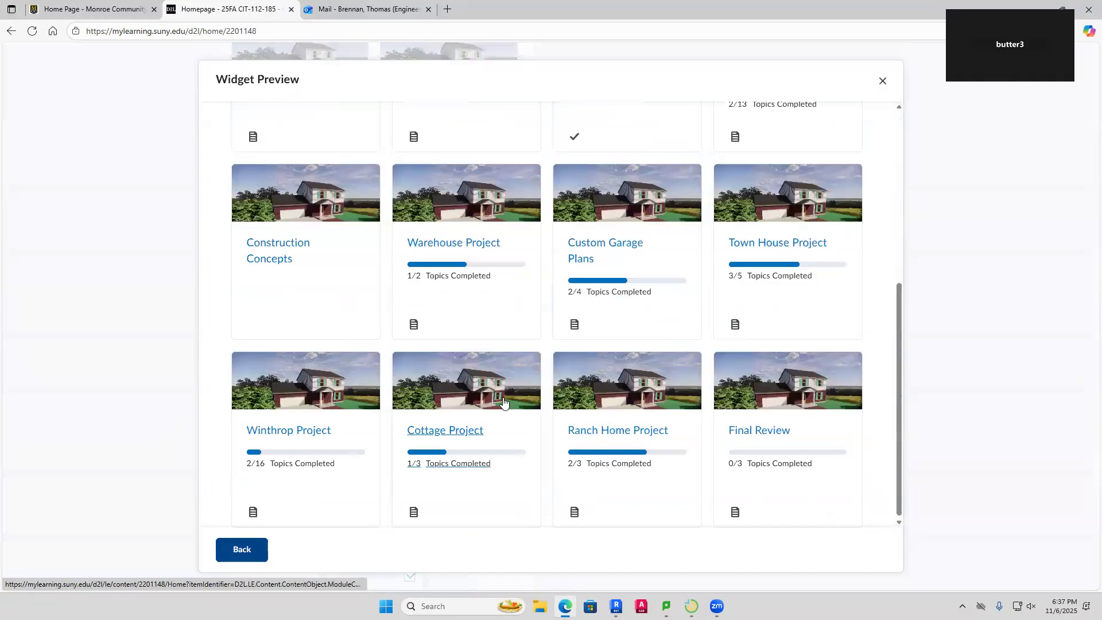
pyautogui.click(287, 435)
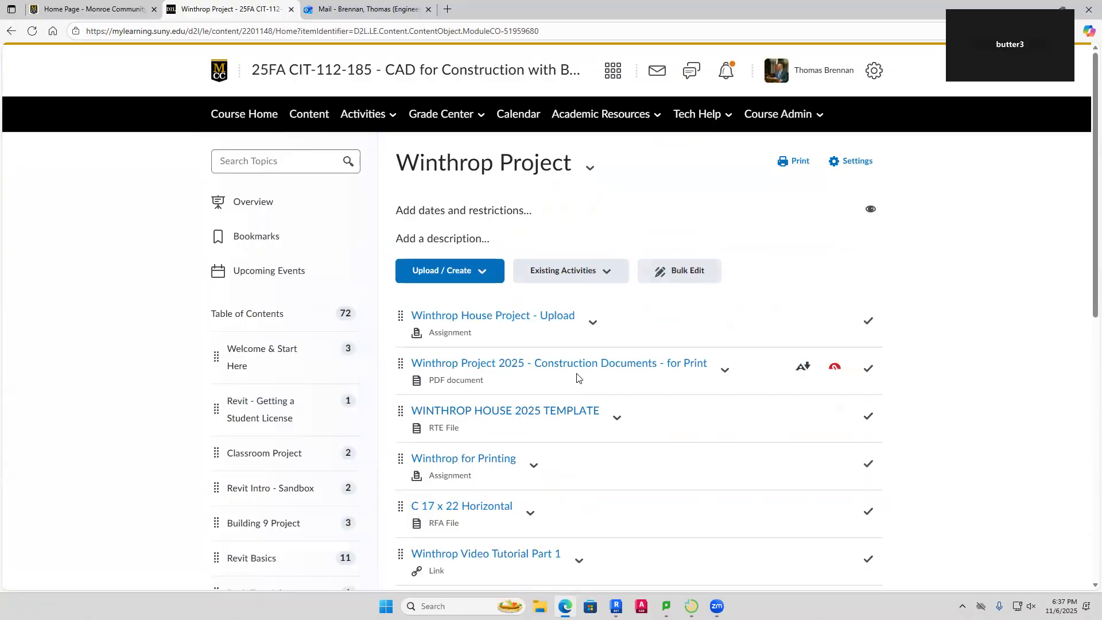
# Look through the Winthrop Project topics and open the Winthrop House Project - Upload assignment
pyautogui.scroll(-1, 577, 378)
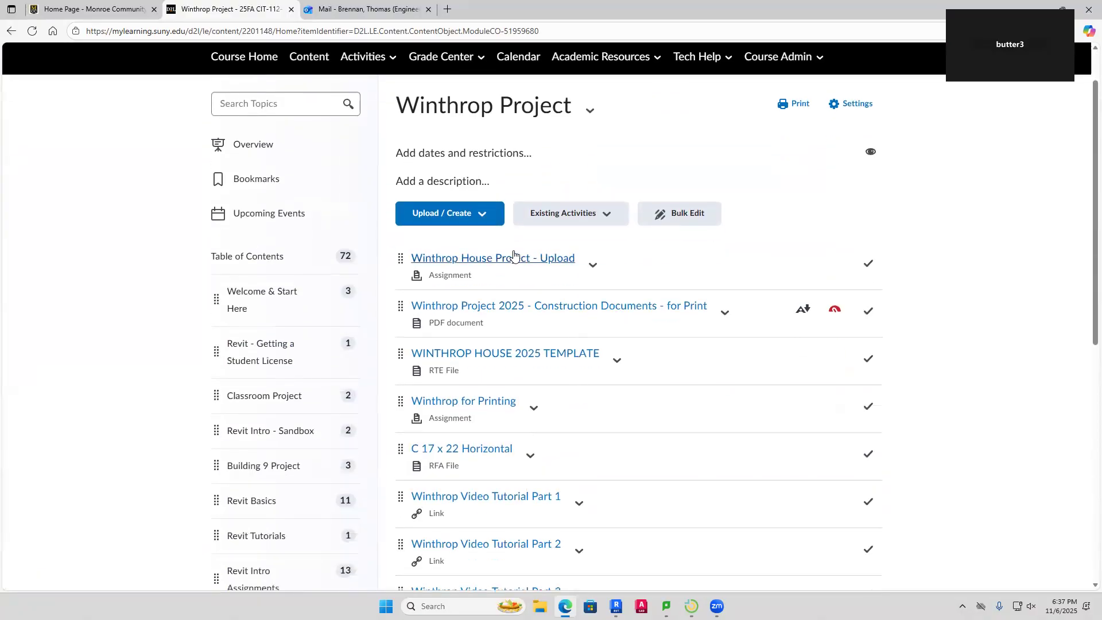
pyautogui.scroll(-1, 524, 271)
pyautogui.scroll(-4, 525, 271)
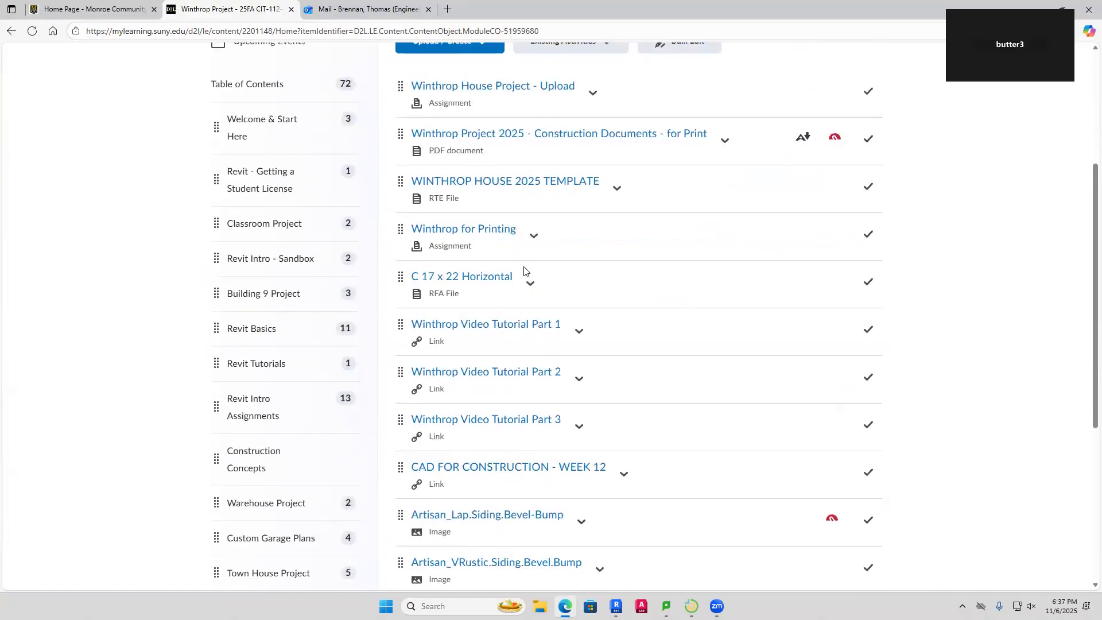
pyautogui.scroll(7, 525, 274)
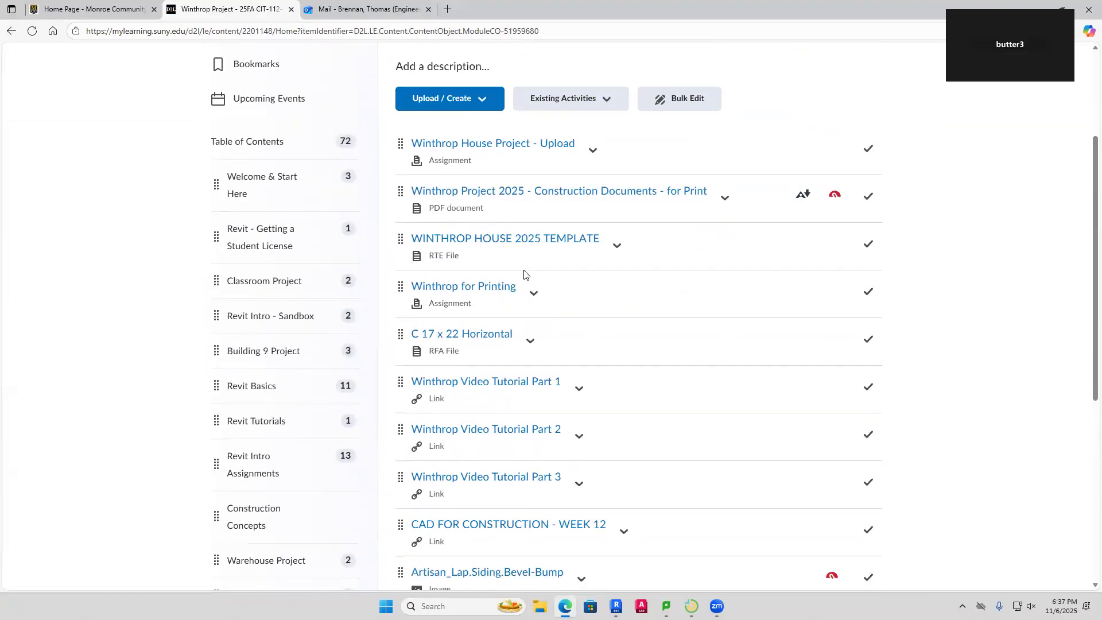
pyautogui.click(541, 328)
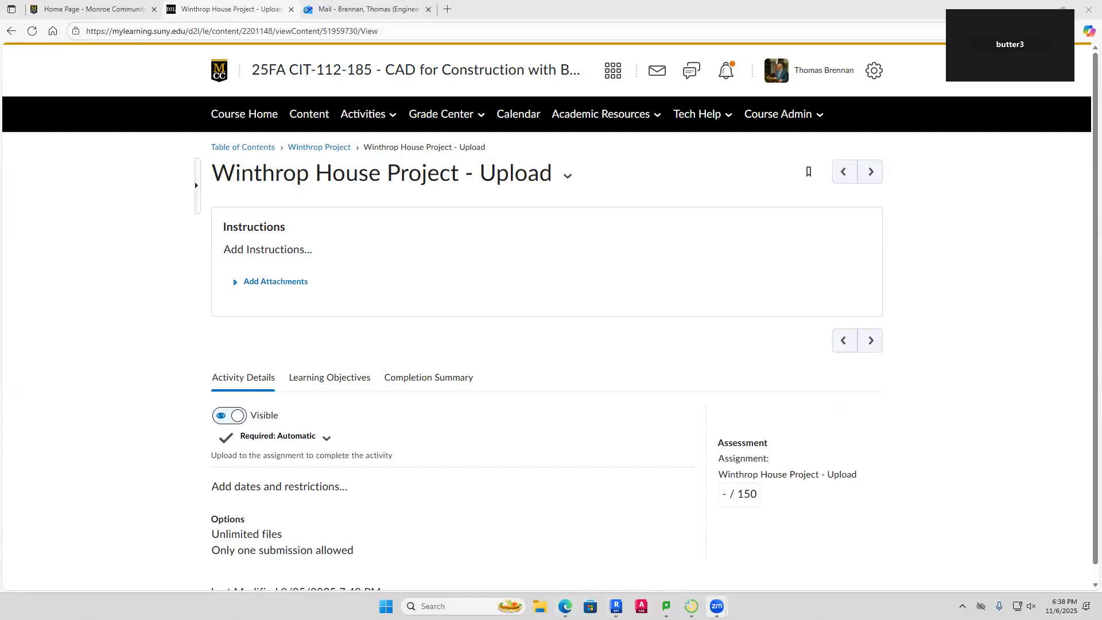
# Switch to Revit, open the Basement floor plan of the Fall 2025 master project and check the basement's left exterior wall
pyautogui.click(616, 606)
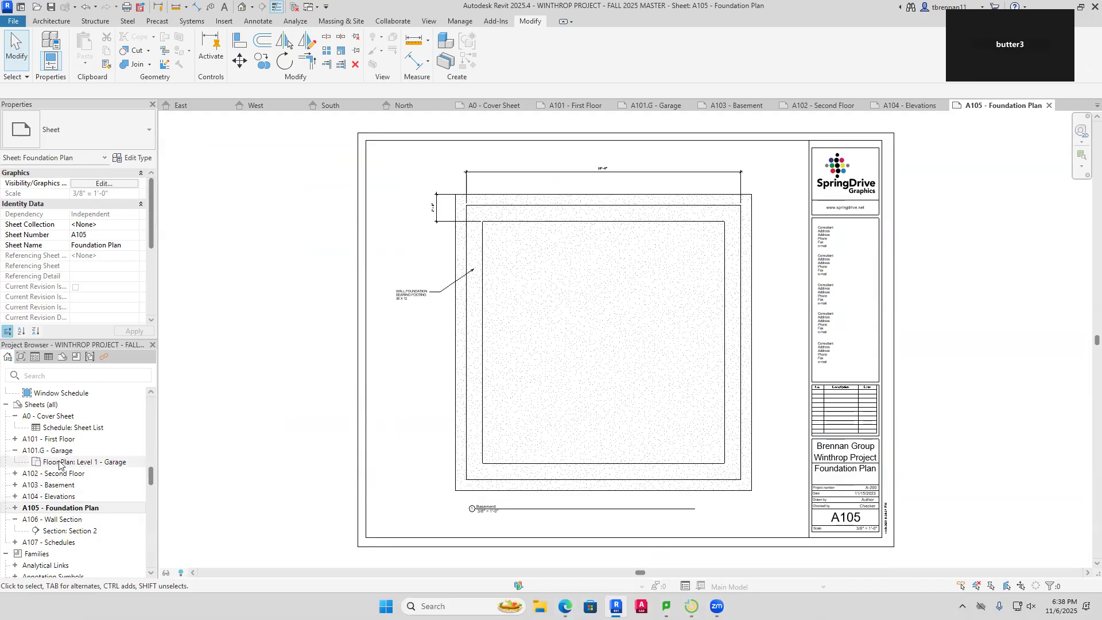
pyautogui.scroll(1, 58, 480)
pyautogui.scroll(10, 58, 480)
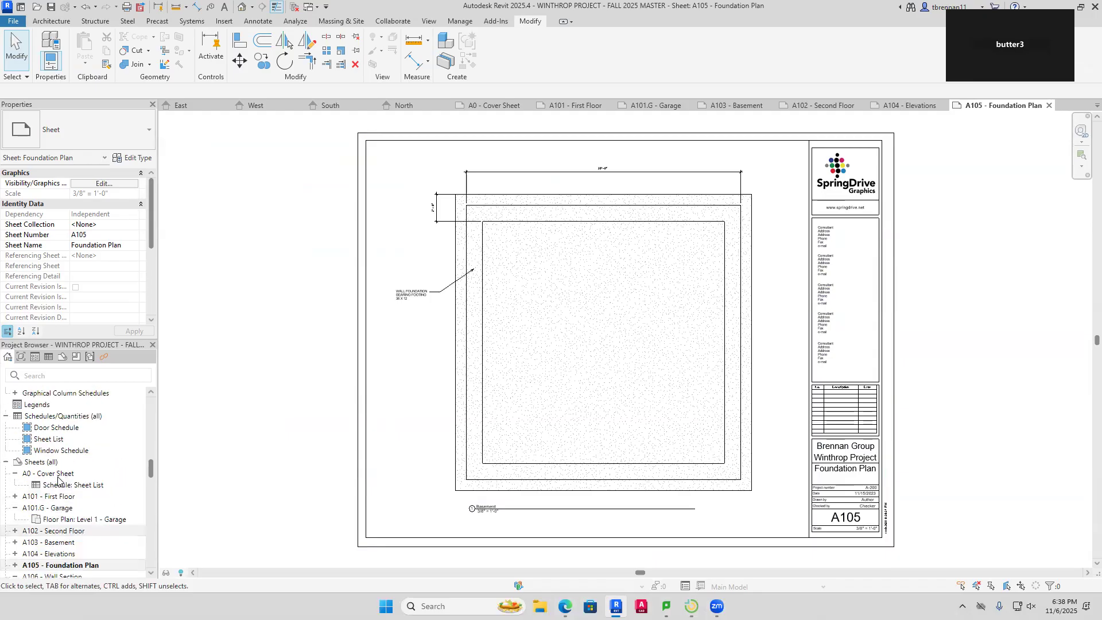
pyautogui.doubleClick(60, 452)
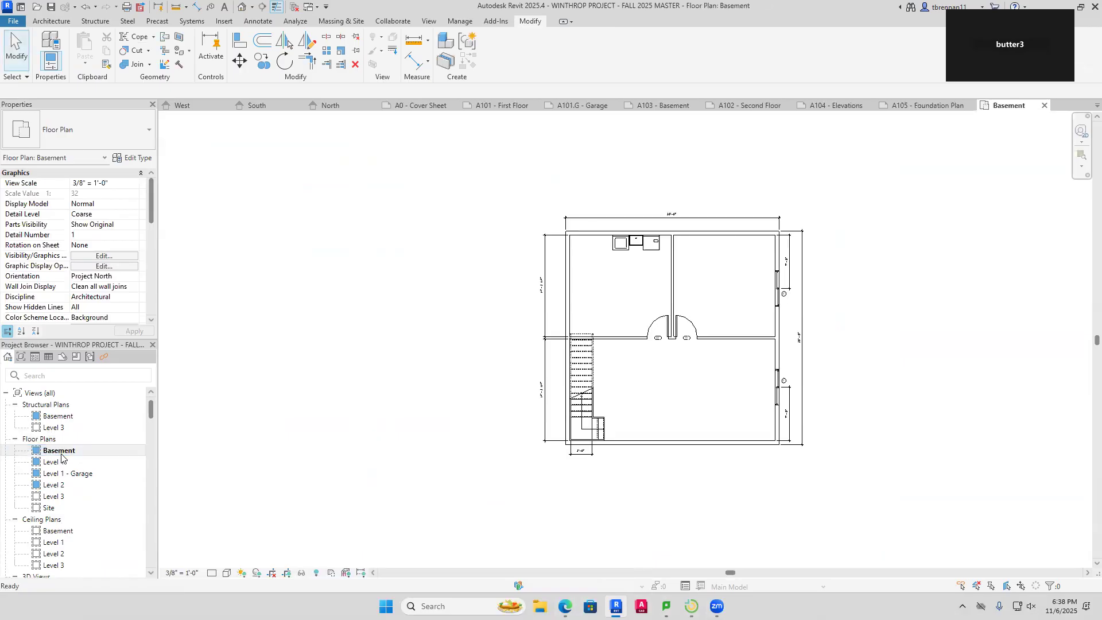
pyautogui.click(568, 296)
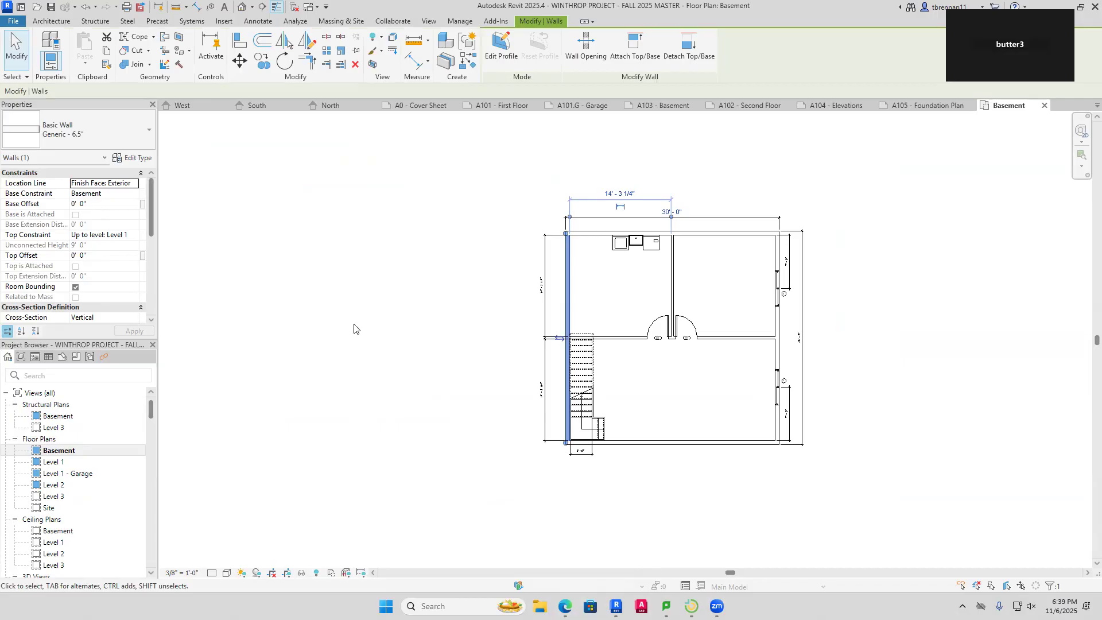
pyautogui.click(408, 292)
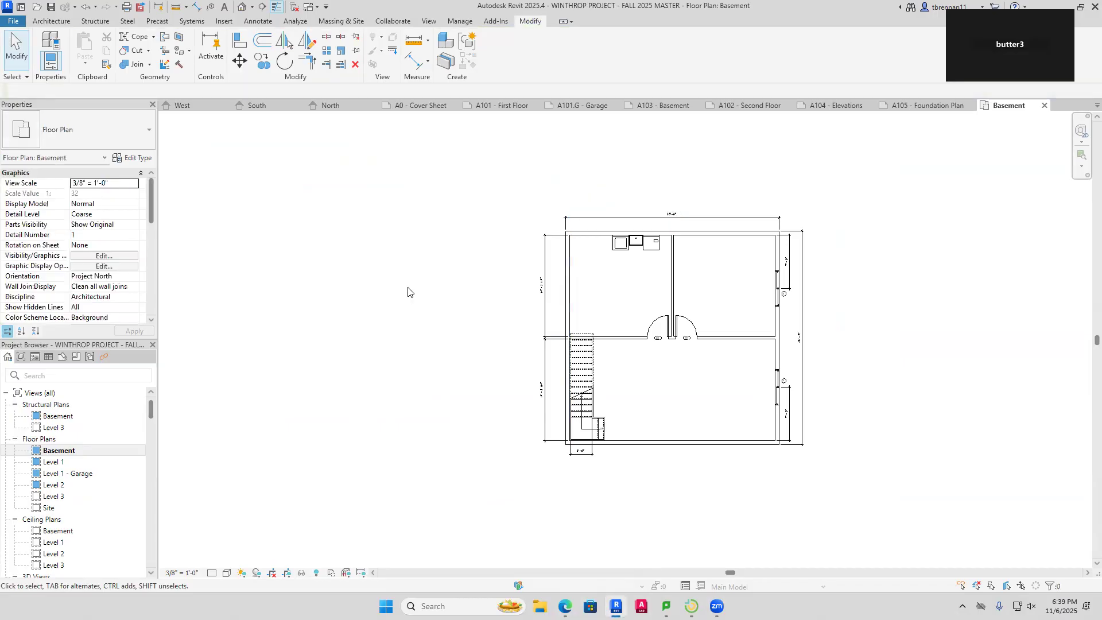
# Open the default 3D view of the master project and turn off its section box
pyautogui.click(240, 8)
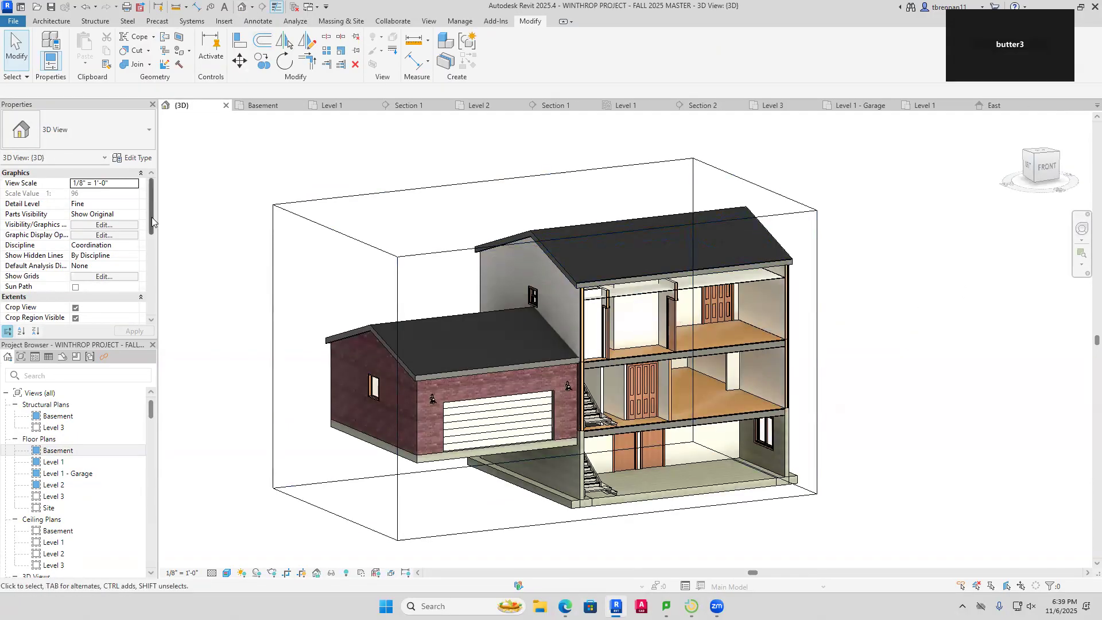
pyautogui.moveTo(151, 218); pyautogui.dragTo(147, 251)
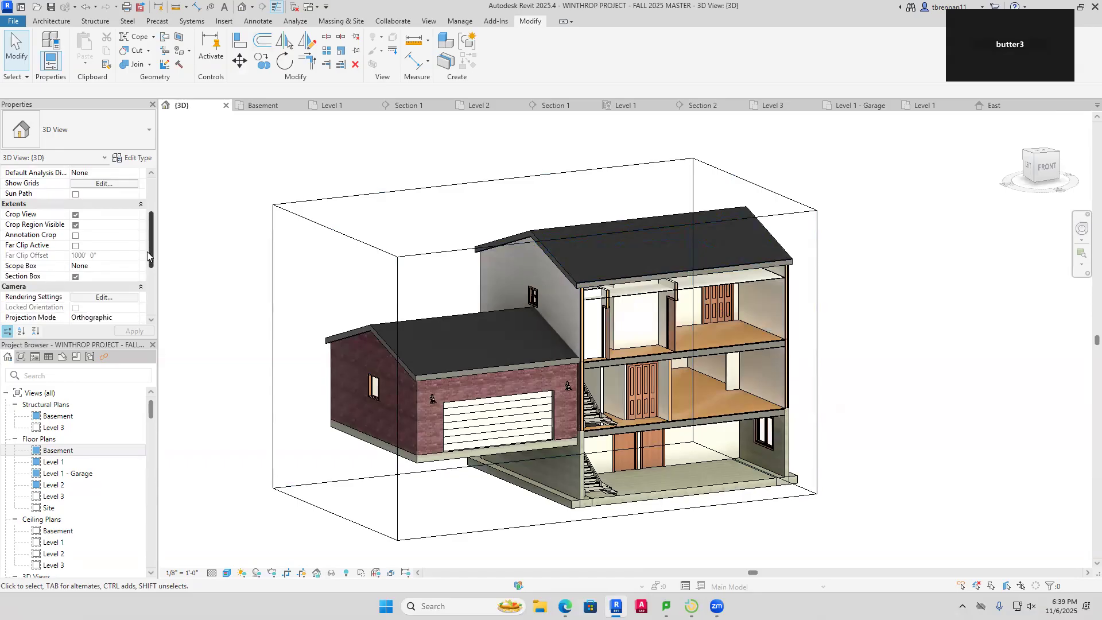
pyautogui.click(75, 277)
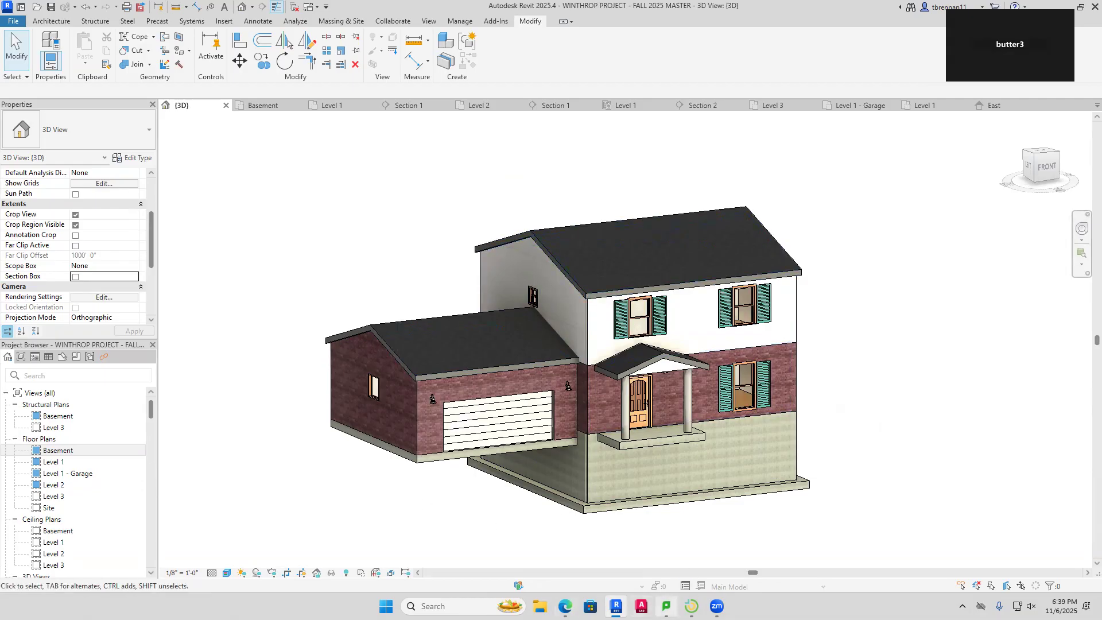
# Switch to the LanSchool Teacher Console and stop showing the teacher's screen to the students
pyautogui.click(692, 607)
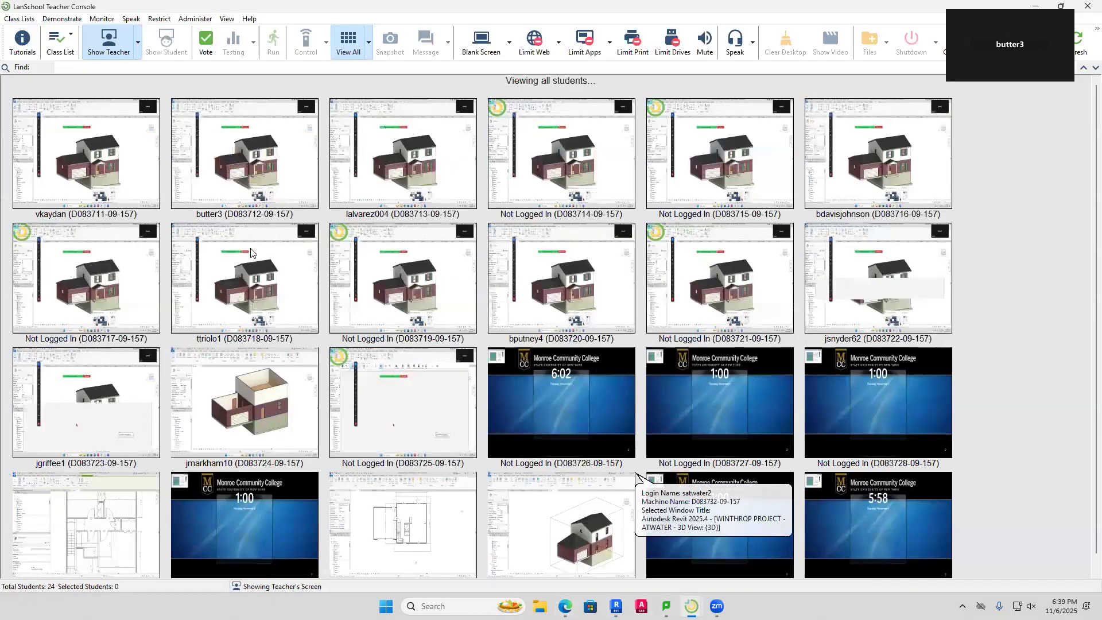
pyautogui.click(138, 44)
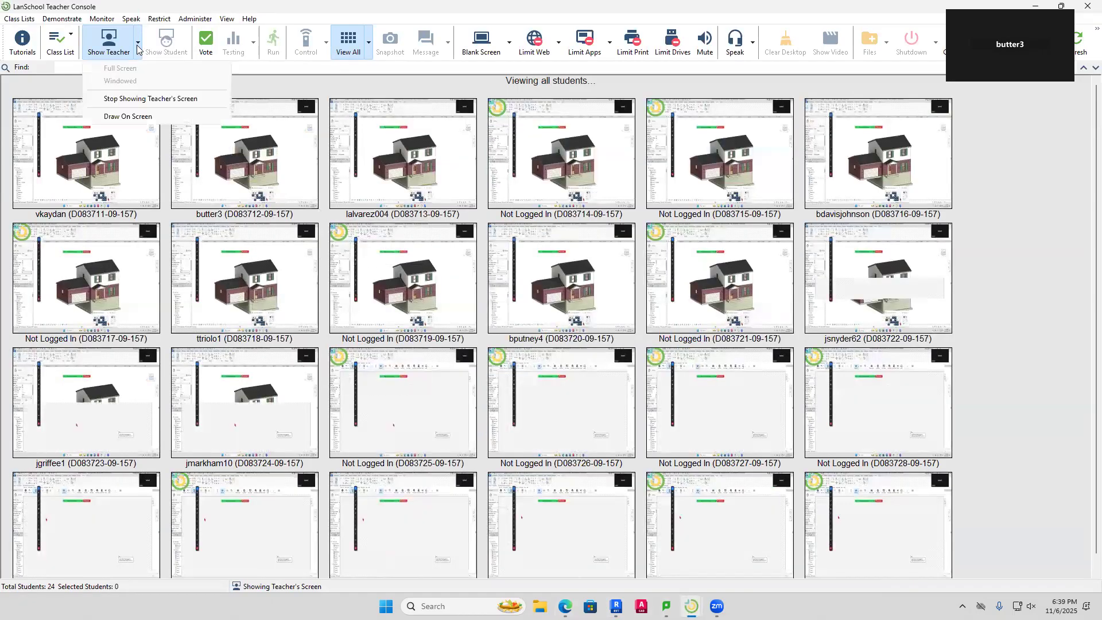
pyautogui.click(151, 101)
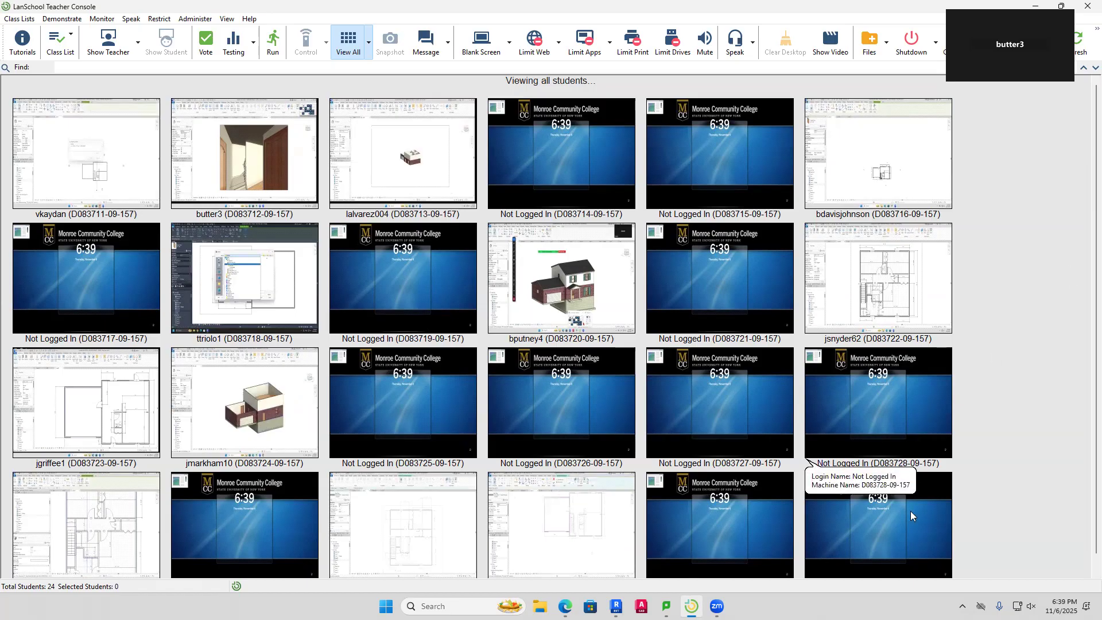
# Return to Revit, go to the Level 1 - Garage plan of the November 4, 2025 Winthrop project and open that project's 3D view
pyautogui.click(616, 607)
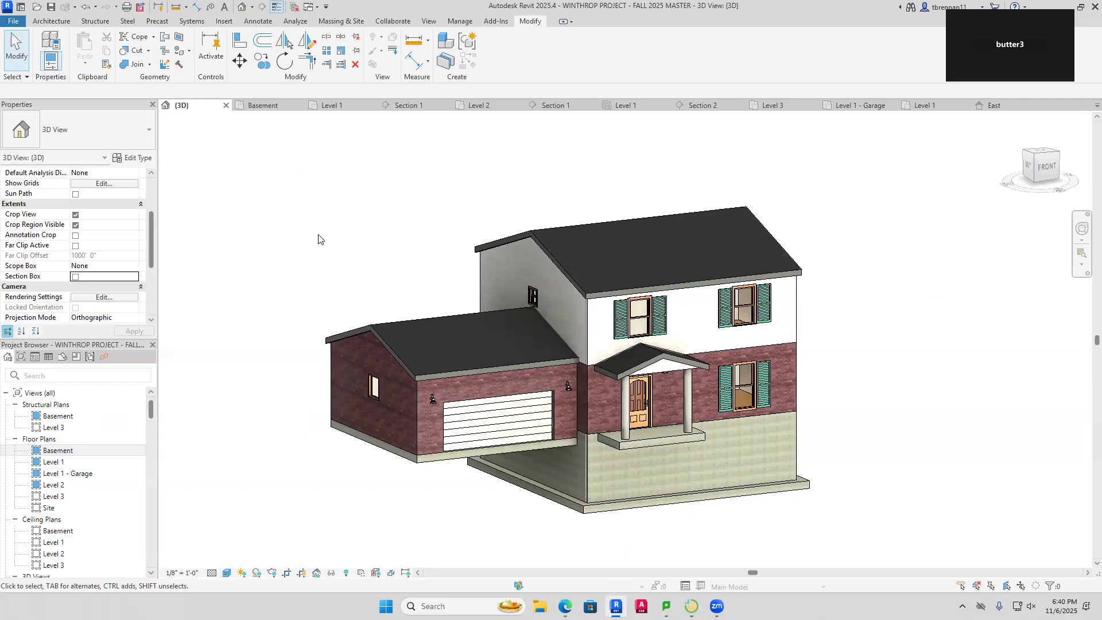
pyautogui.click(920, 107)
pyautogui.click(867, 107)
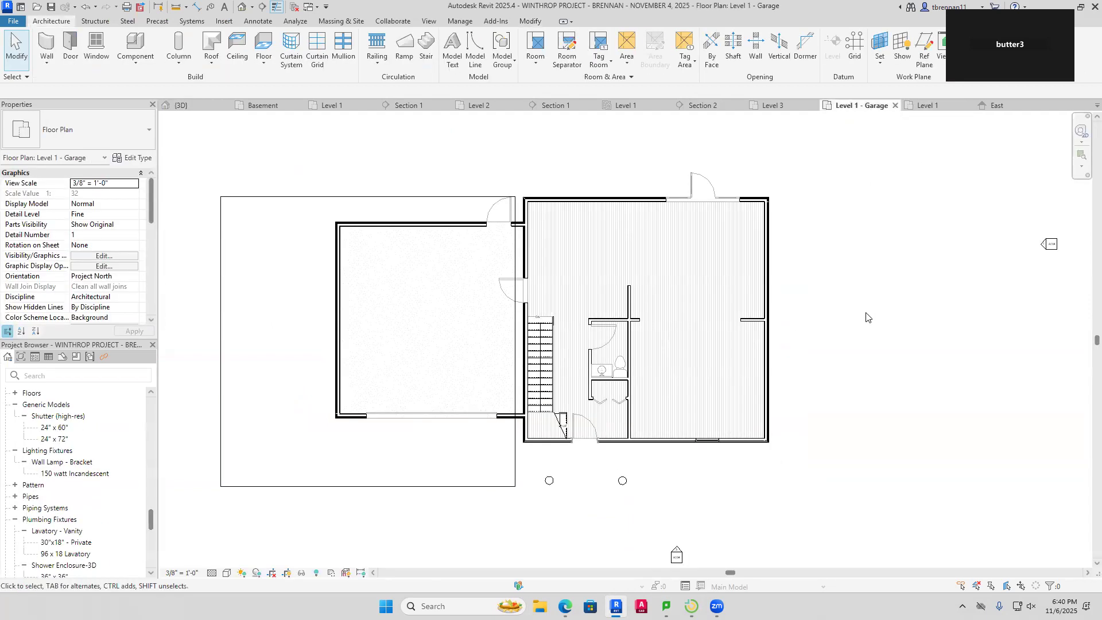
pyautogui.moveTo(859, 328); pyautogui.dragTo(903, 319, button='middle')
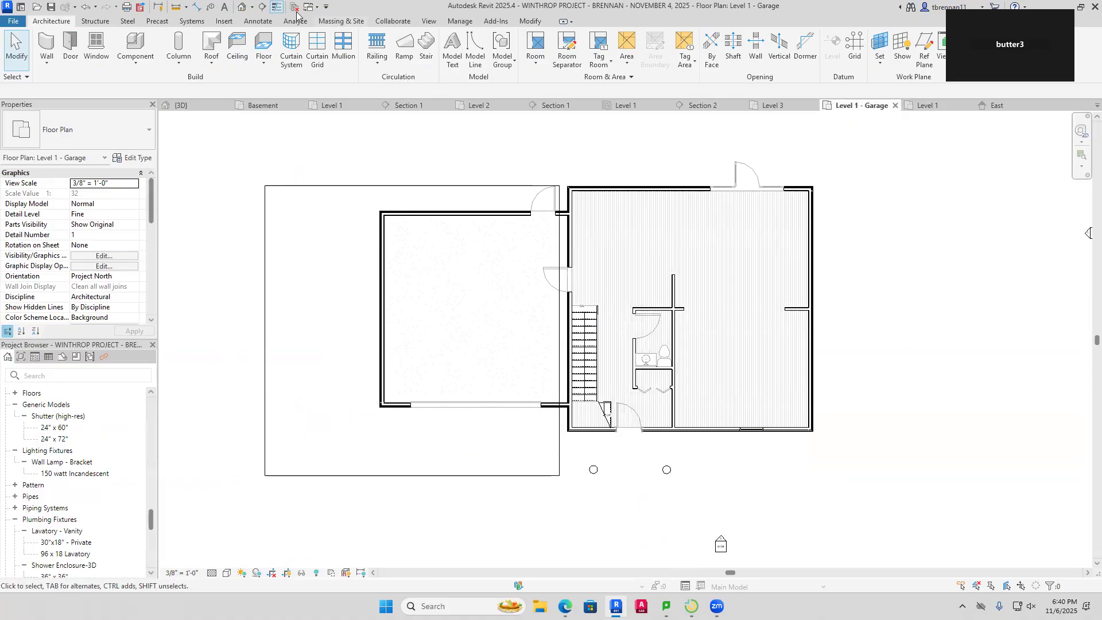
pyautogui.click(242, 8)
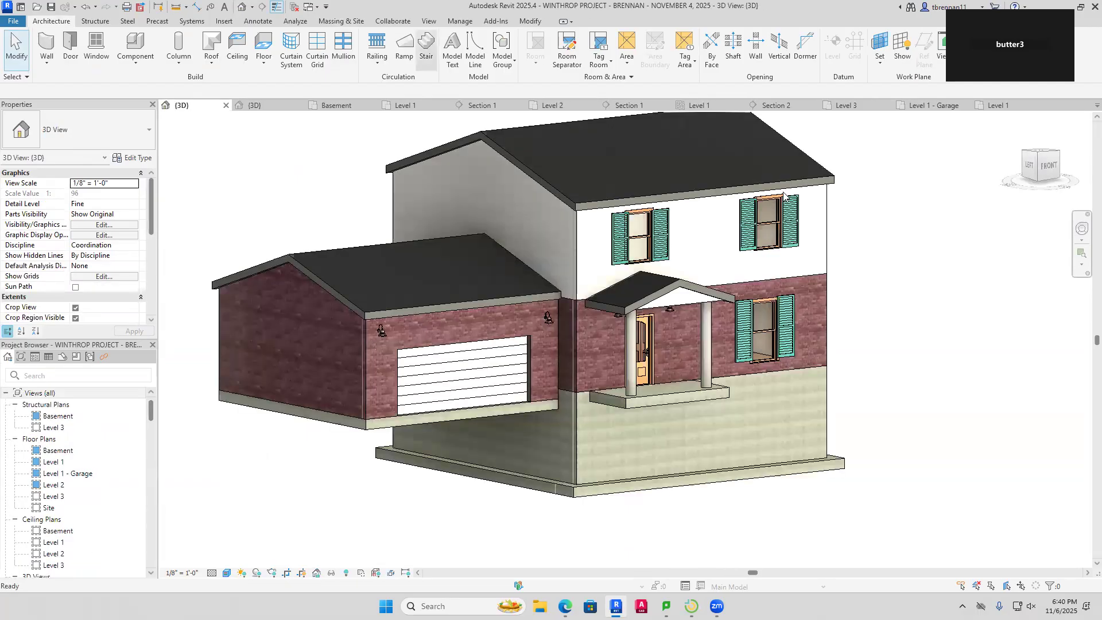
# Orient the 3D view to the front and set its visual style to Hidden Line for the upper window above the porch
pyautogui.click(1047, 167)
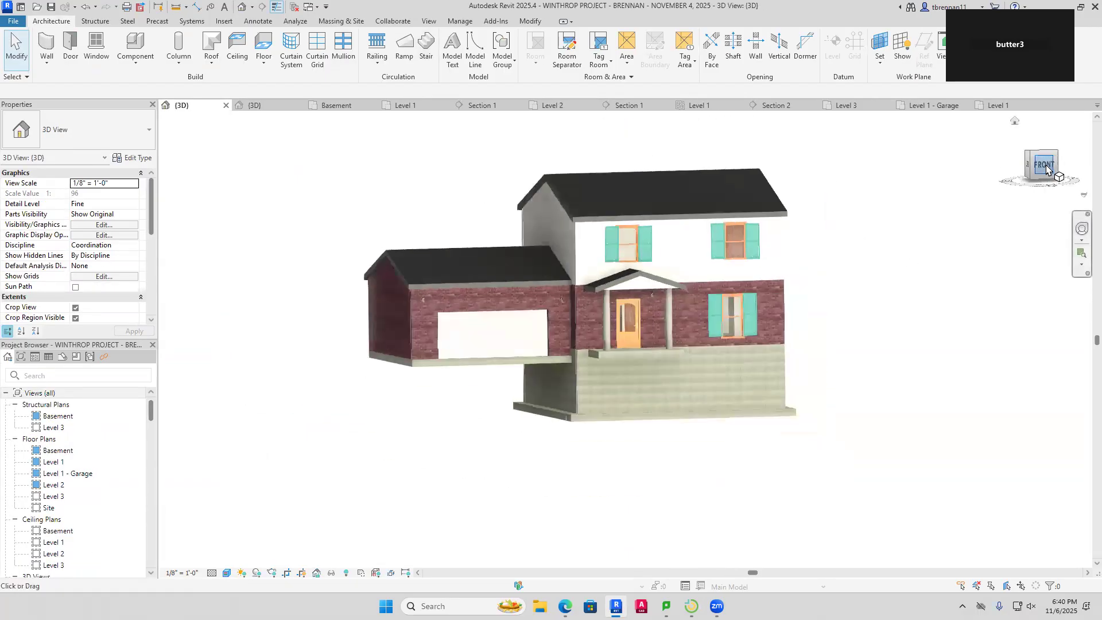
pyautogui.scroll(8, 605, 293)
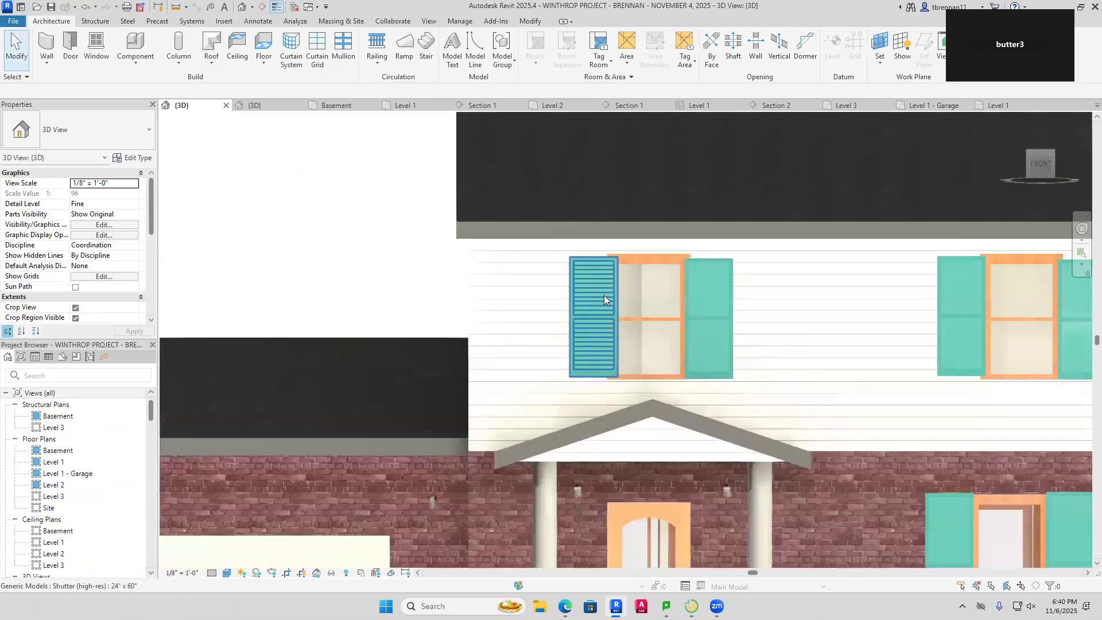
pyautogui.click(228, 575)
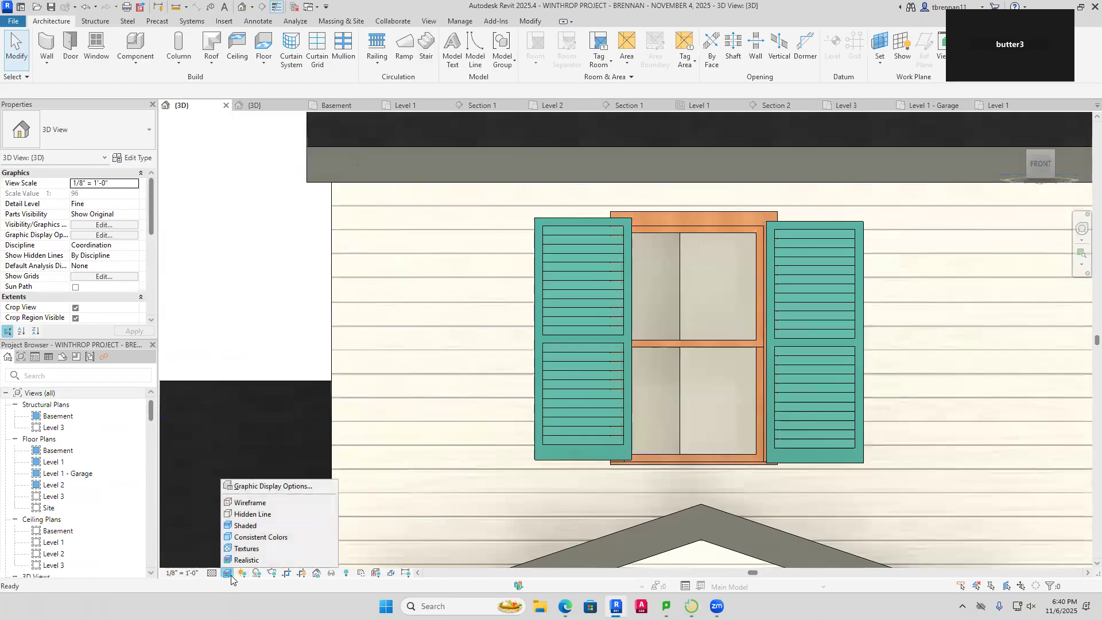
pyautogui.click(252, 514)
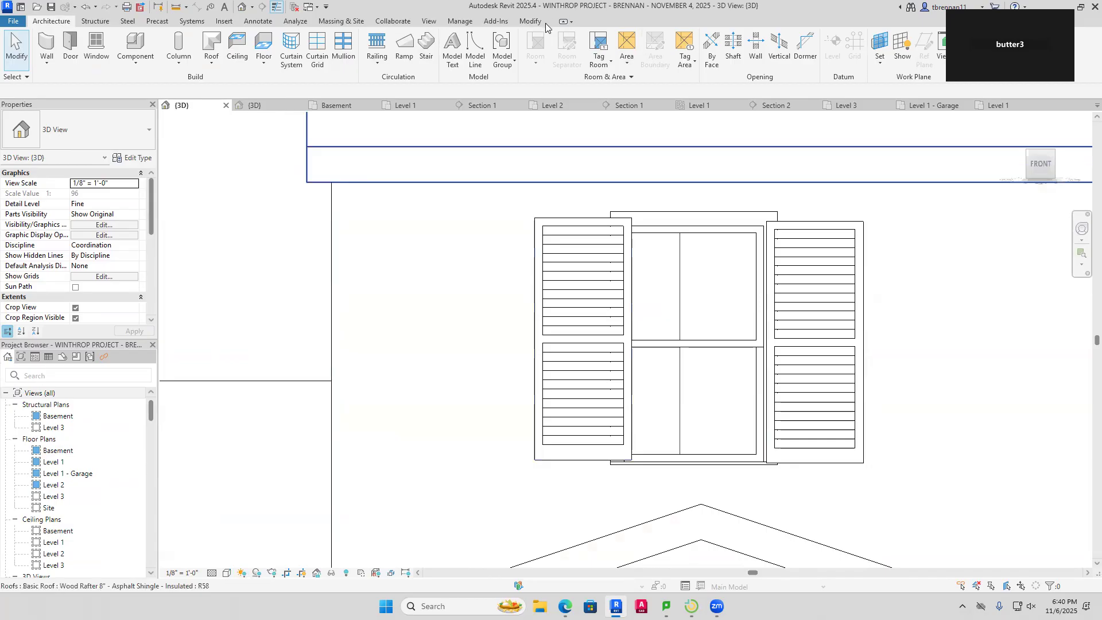
pyautogui.click(530, 21)
pyautogui.click(240, 42)
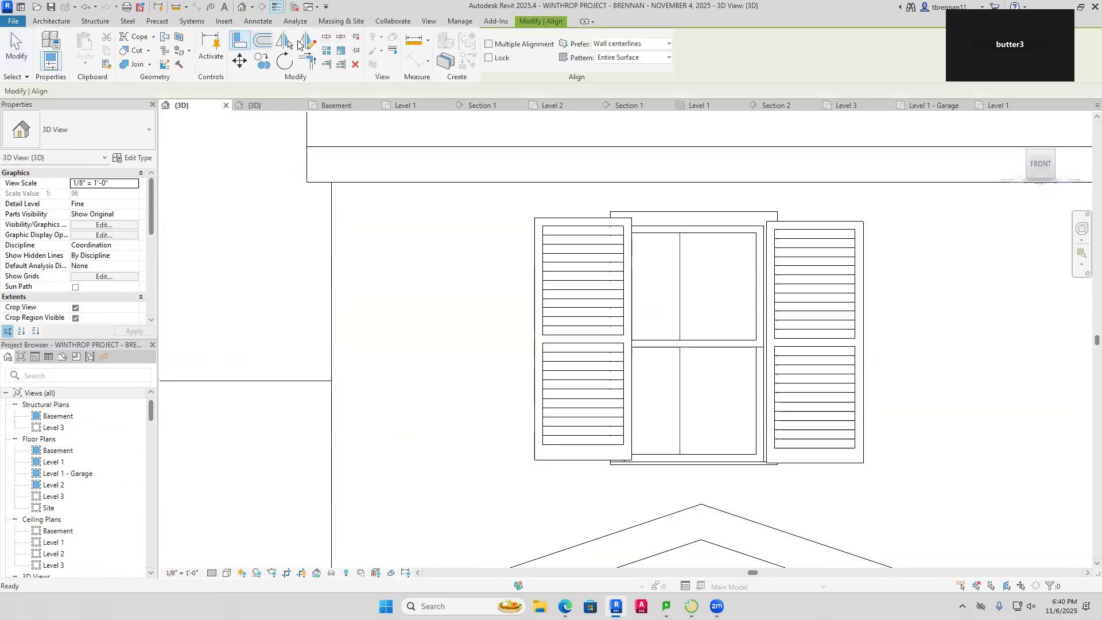
pyautogui.click(612, 217)
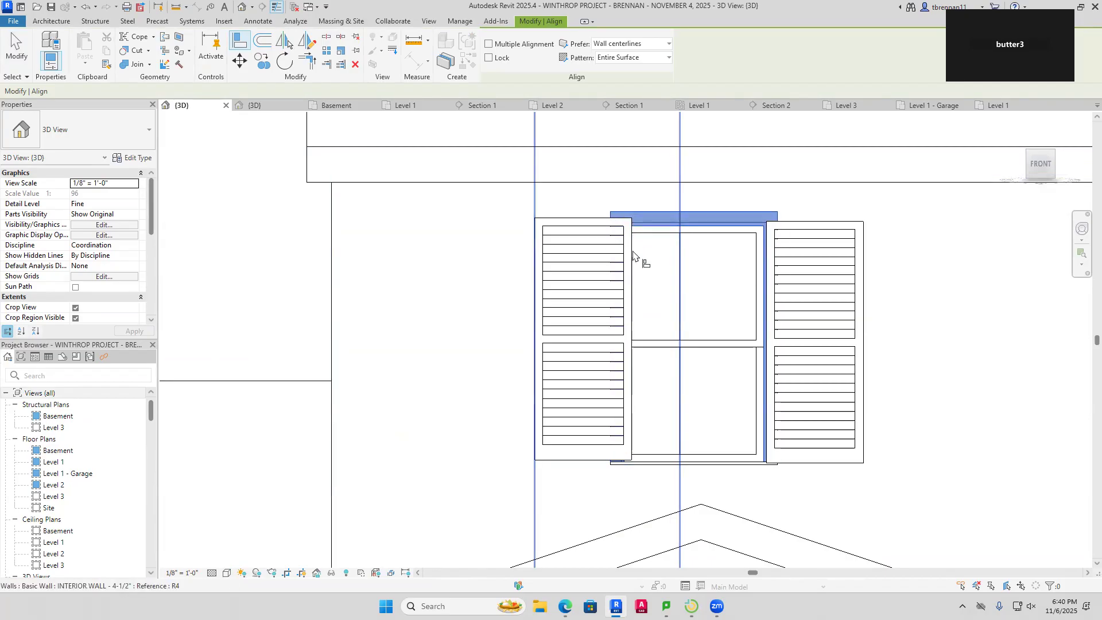
pyautogui.press('Escape')
pyautogui.press('Escape')
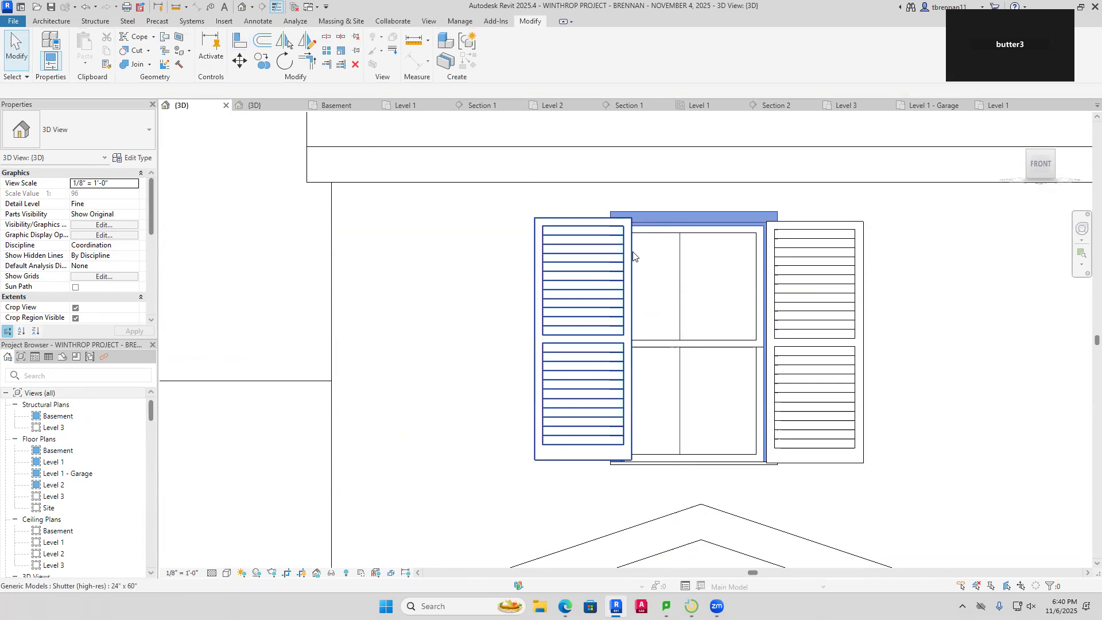
# Align the inner edge of the right shutter with the right outer edge of the trim on the upper window above the porch
pyautogui.scroll(3, 641, 242)
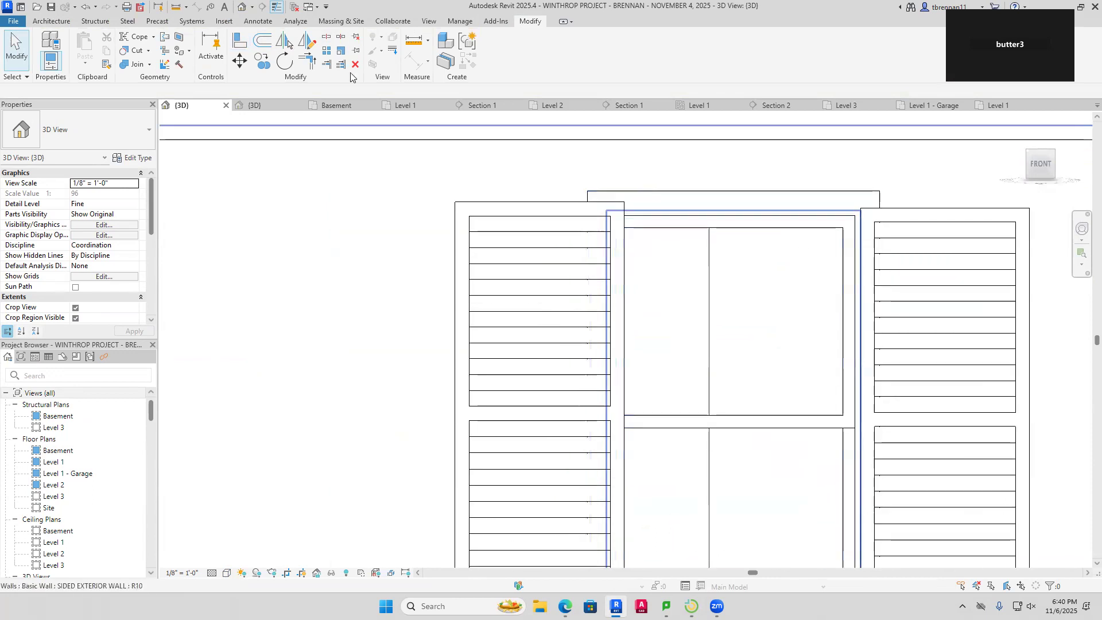
pyautogui.moveTo(918, 202); pyautogui.dragTo(841, 195, button='middle')
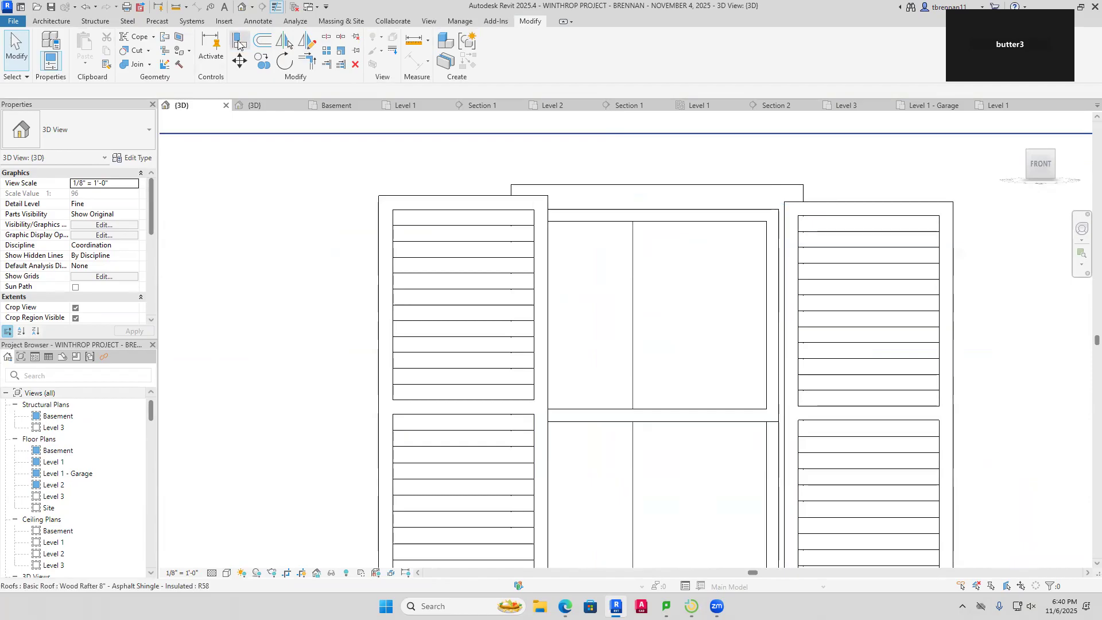
pyautogui.click(239, 43)
pyautogui.click(803, 195)
pyautogui.click(787, 227)
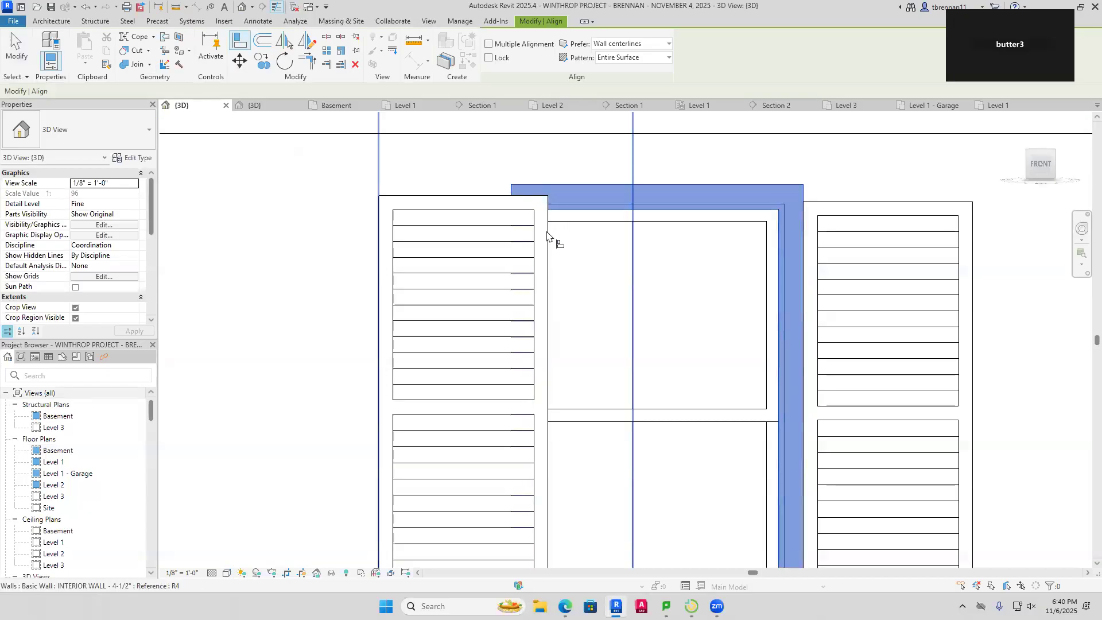
pyautogui.press('Escape')
pyautogui.press('Escape')
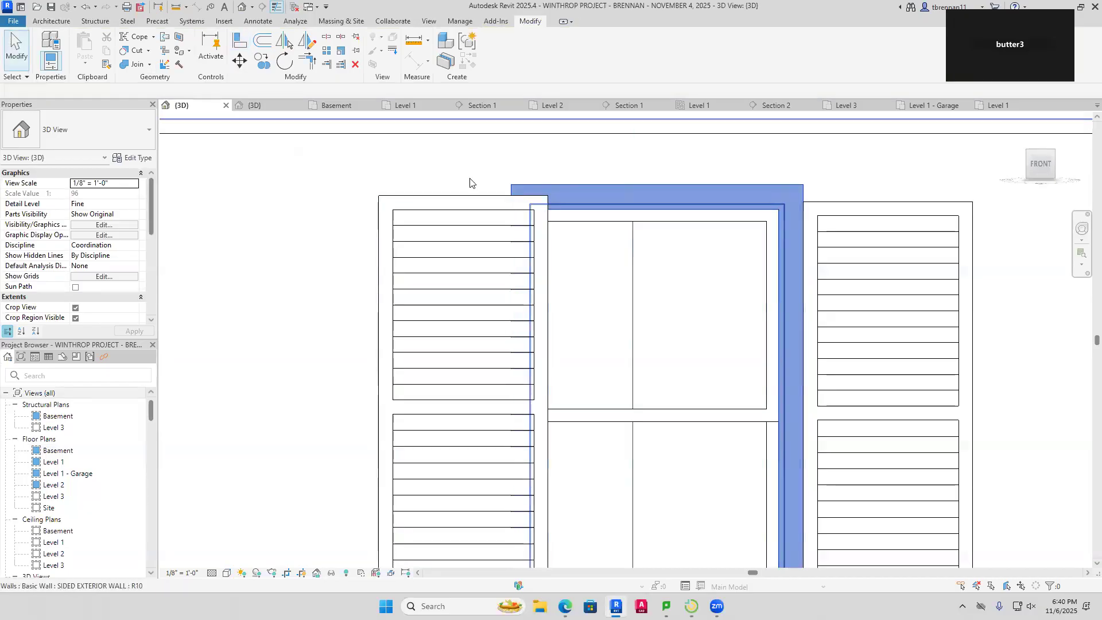
pyautogui.click(240, 46)
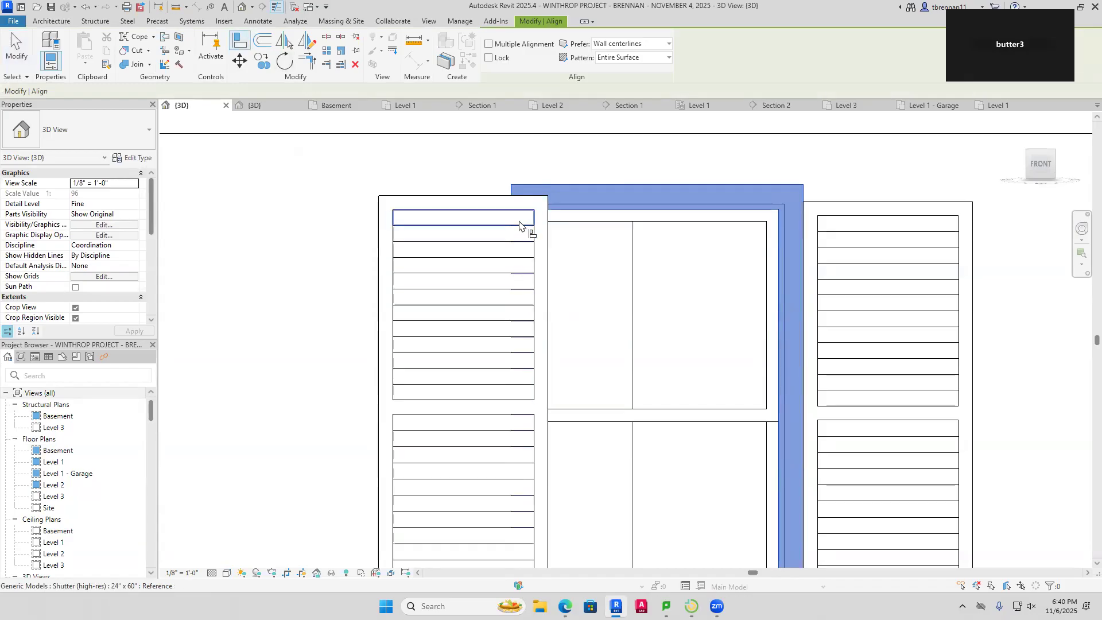
pyautogui.click(512, 195)
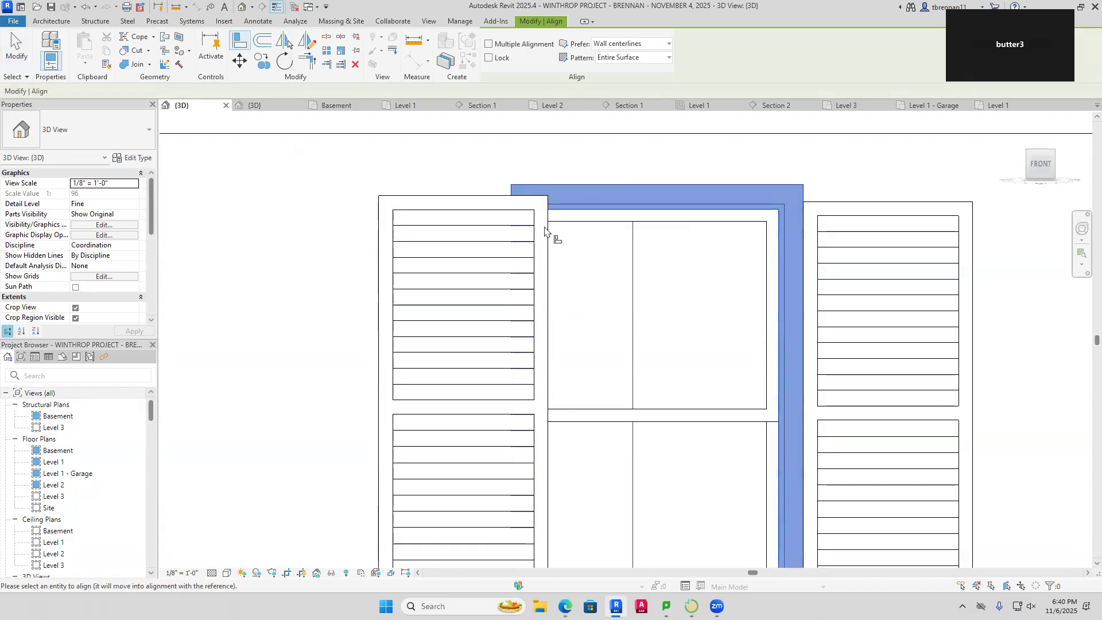
pyautogui.scroll(-4, 566, 275)
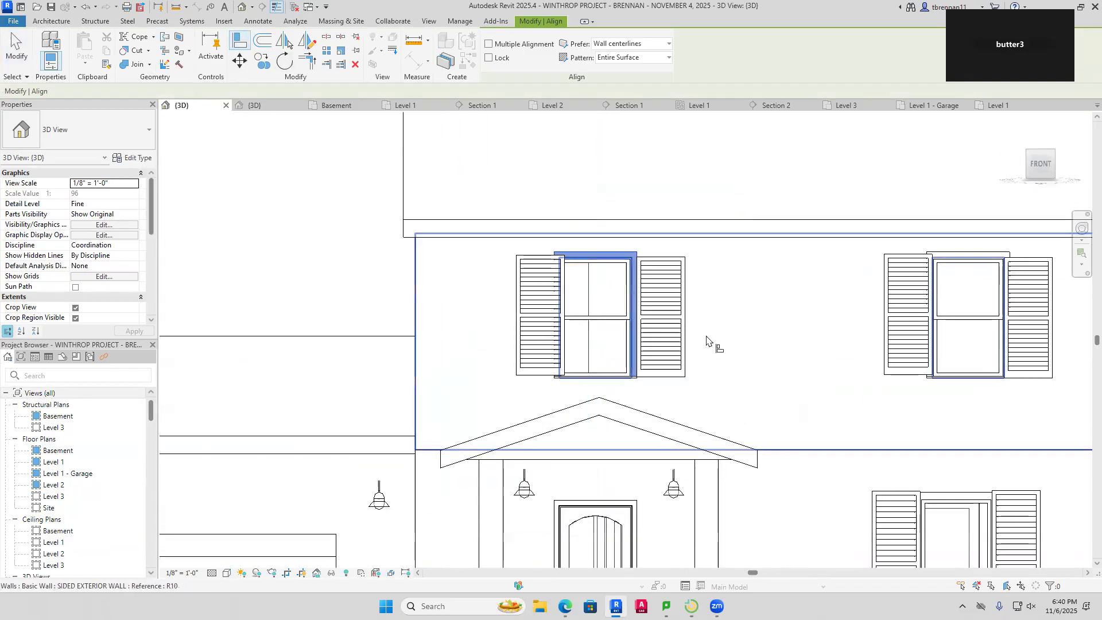
pyautogui.press('Escape')
pyautogui.press('Escape')
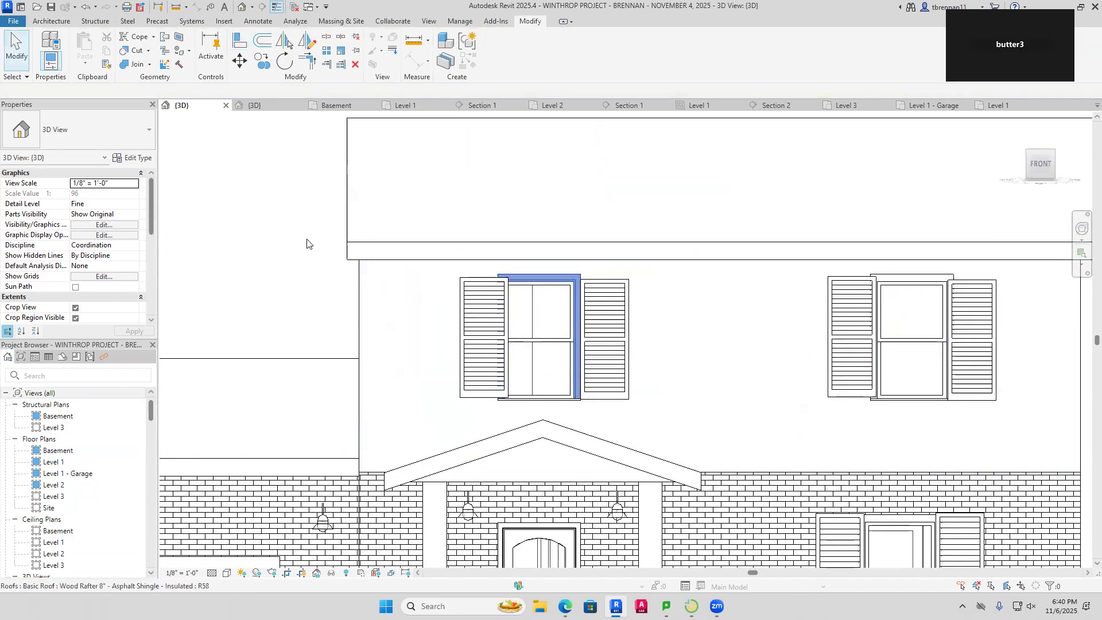
# Hide the Level 2 front exterior wall around the upper windows in the 3D view as an individual element
pyautogui.scroll(-1, 300, 256)
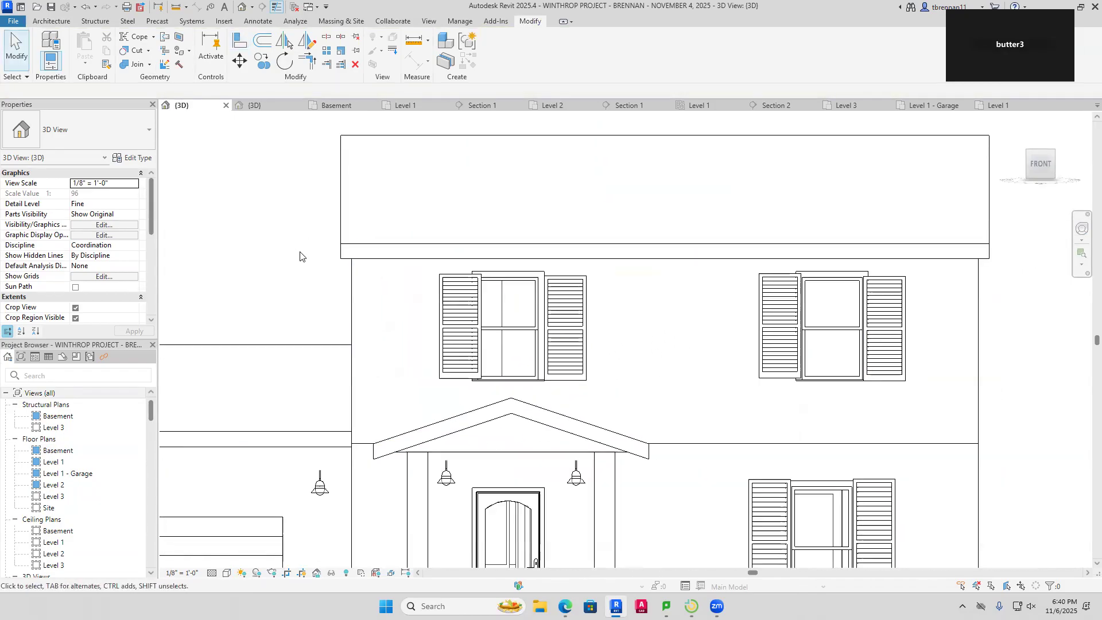
pyautogui.click(350, 293)
pyautogui.rightClick(350, 293)
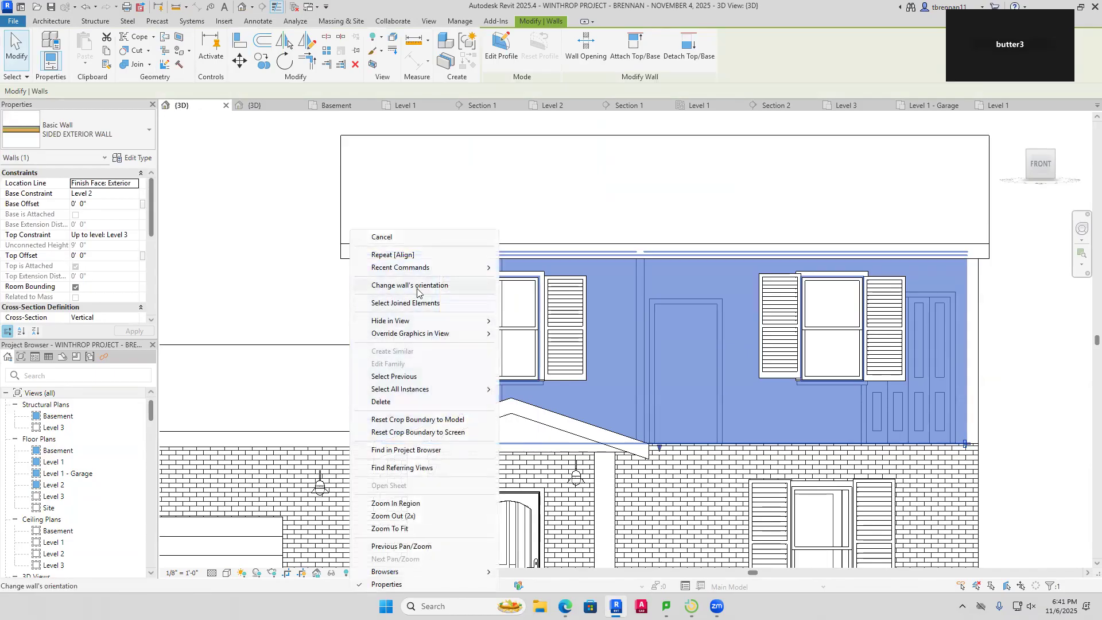
pyautogui.moveTo(473, 324)
pyautogui.click(526, 323)
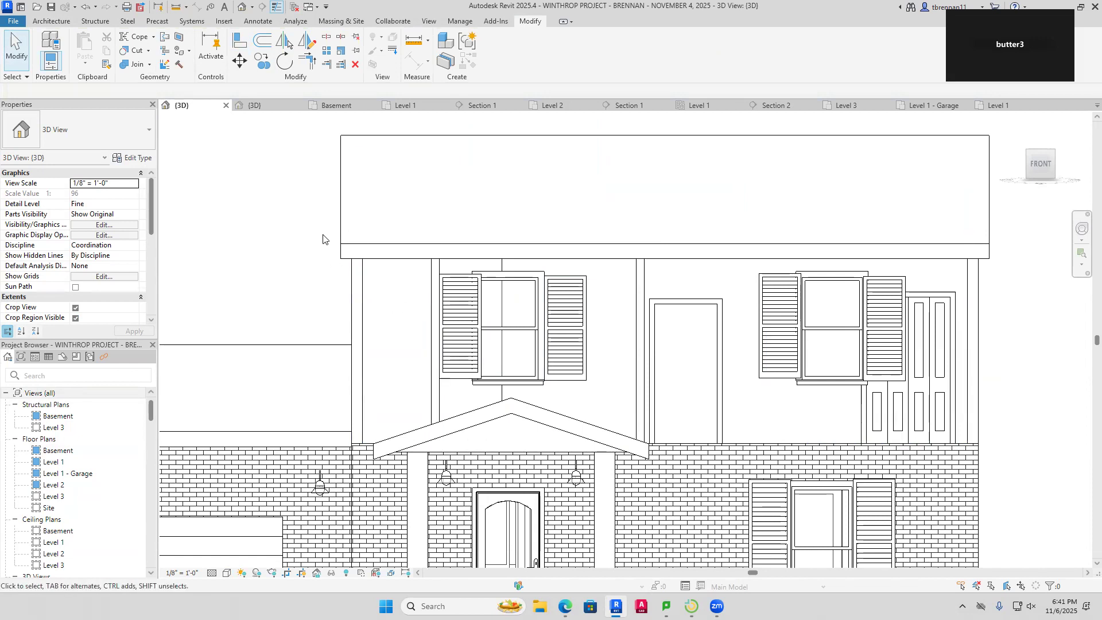
pyautogui.click(241, 43)
pyautogui.scroll(5, 471, 313)
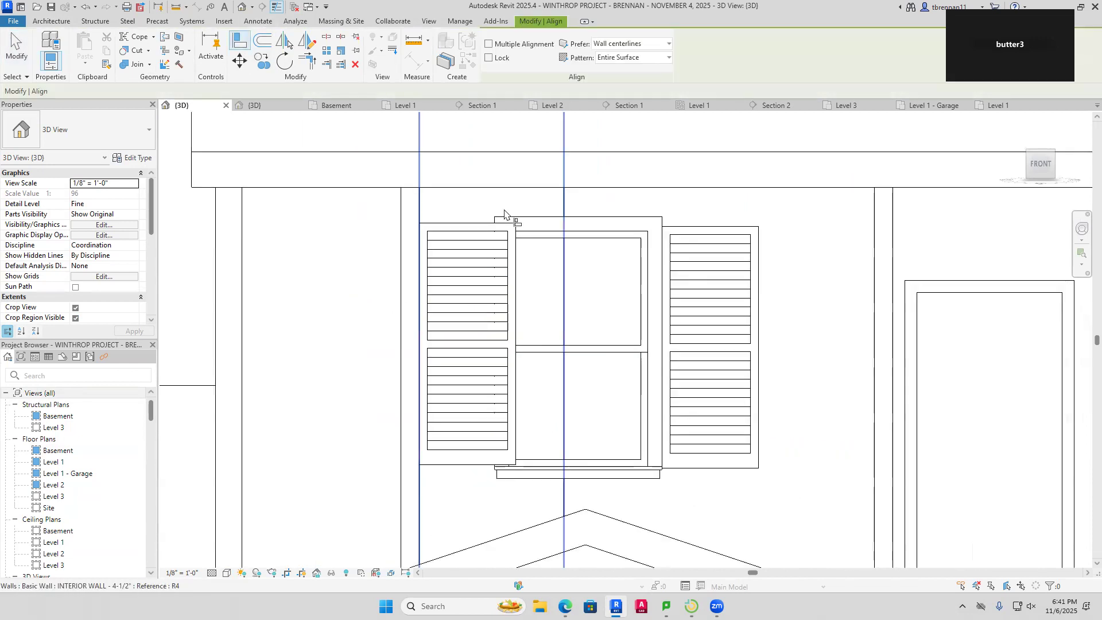
pyautogui.click(503, 227)
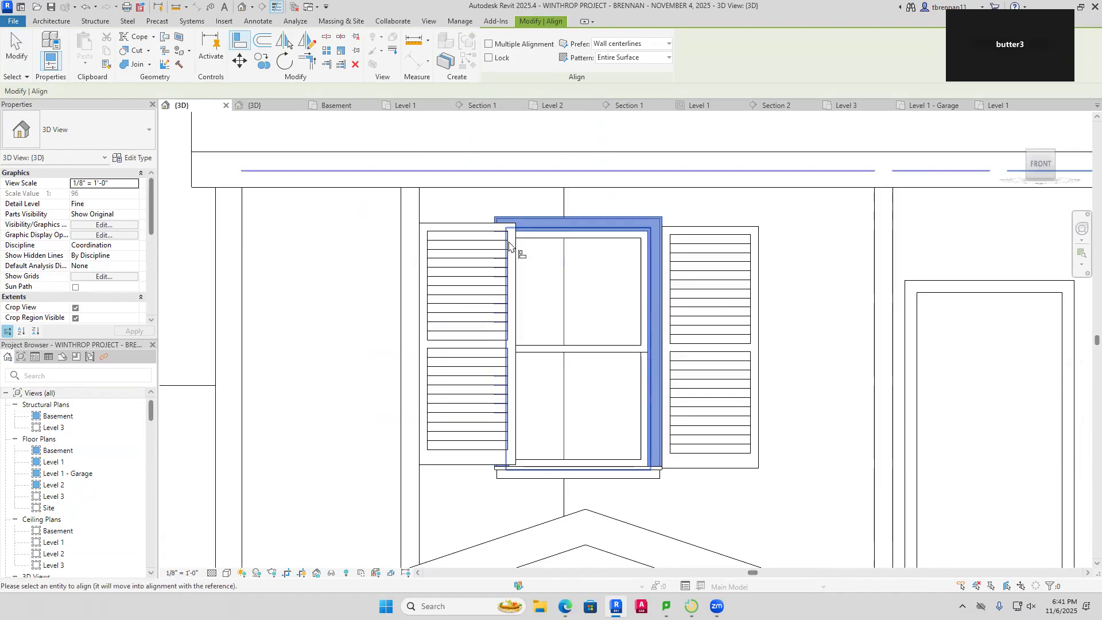
pyautogui.press('Escape')
pyautogui.press('Escape')
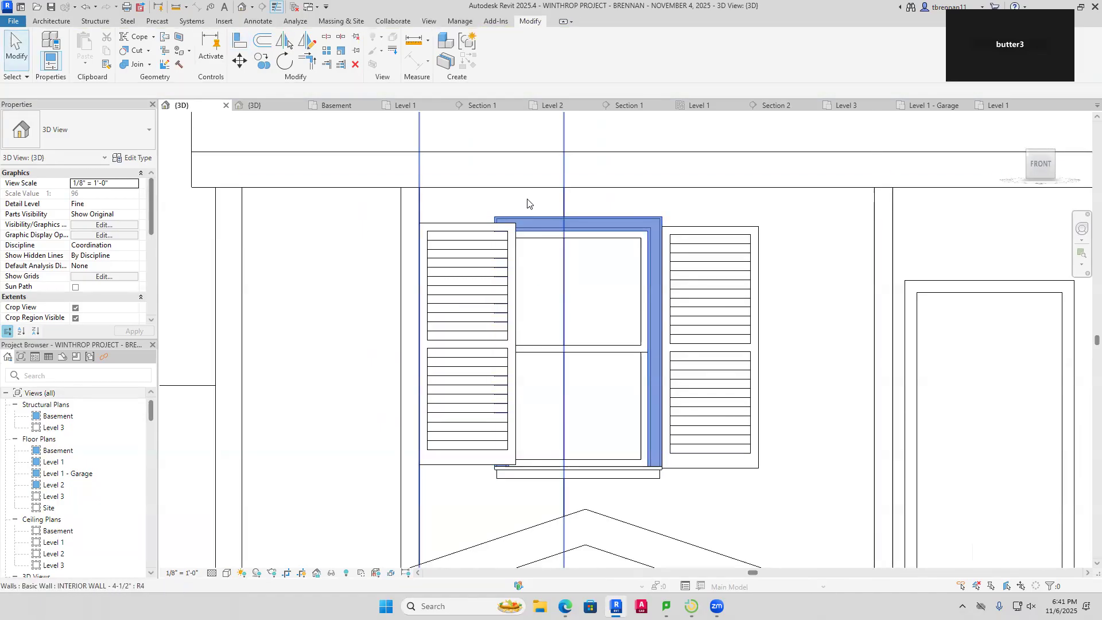
# Hide the 4-1/2" interior wall behind the left shutter of the upper window above the porch as an individual element
pyautogui.click(499, 203)
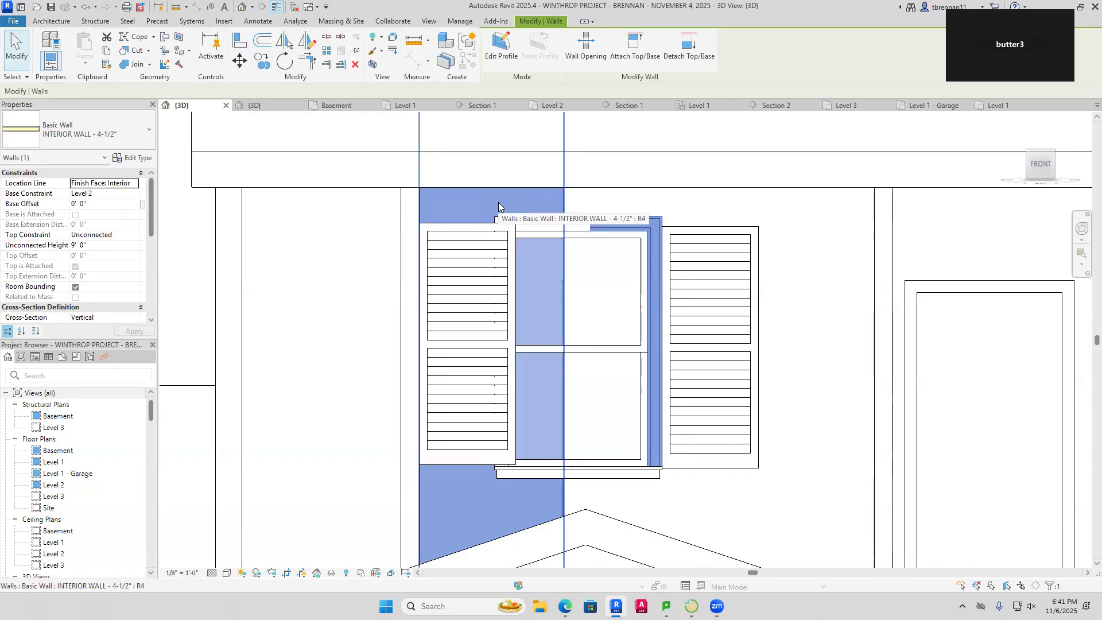
pyautogui.rightClick(498, 202)
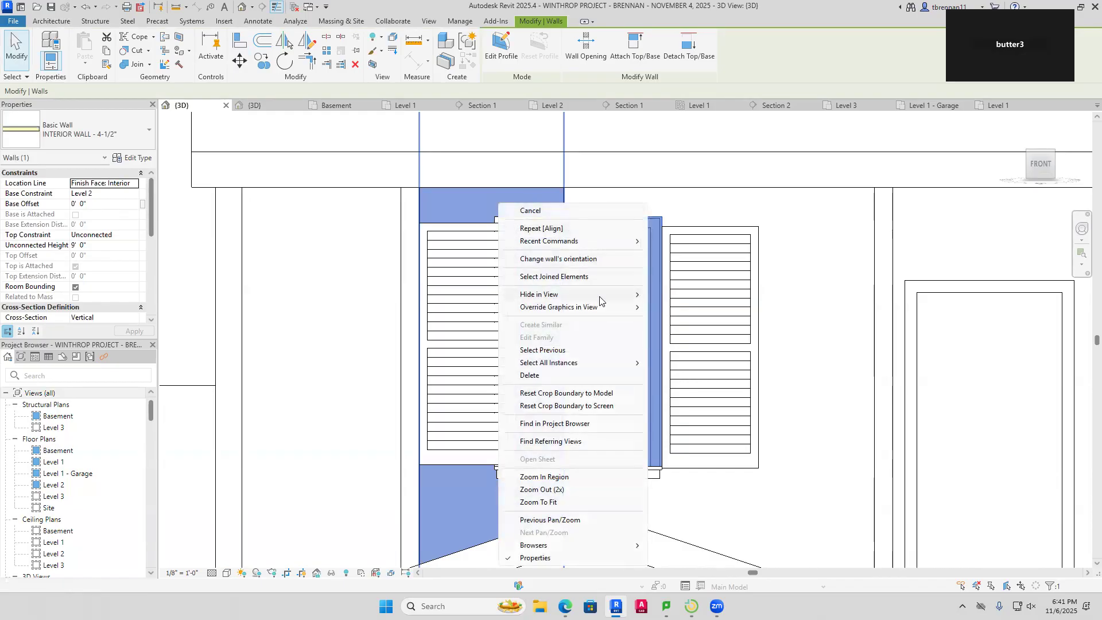
pyautogui.moveTo(629, 294)
pyautogui.click(672, 296)
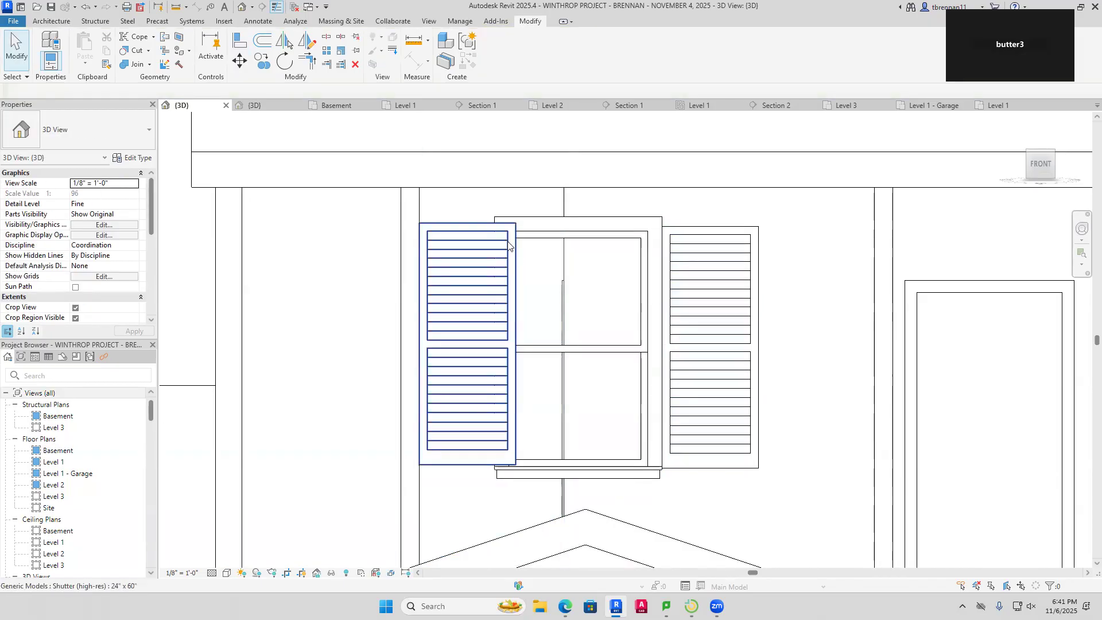
# Align the inner edge of the left shutter with the left outer edge of the trim on the upper window above the porch
pyautogui.press('a')
pyautogui.press('l')
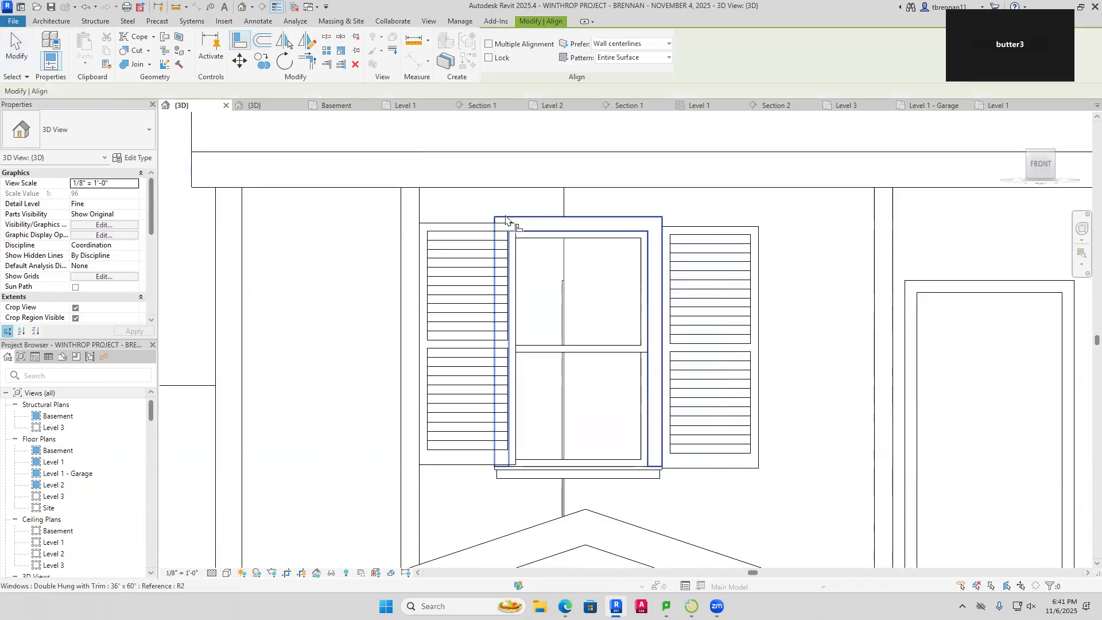
pyautogui.scroll(3, 498, 224)
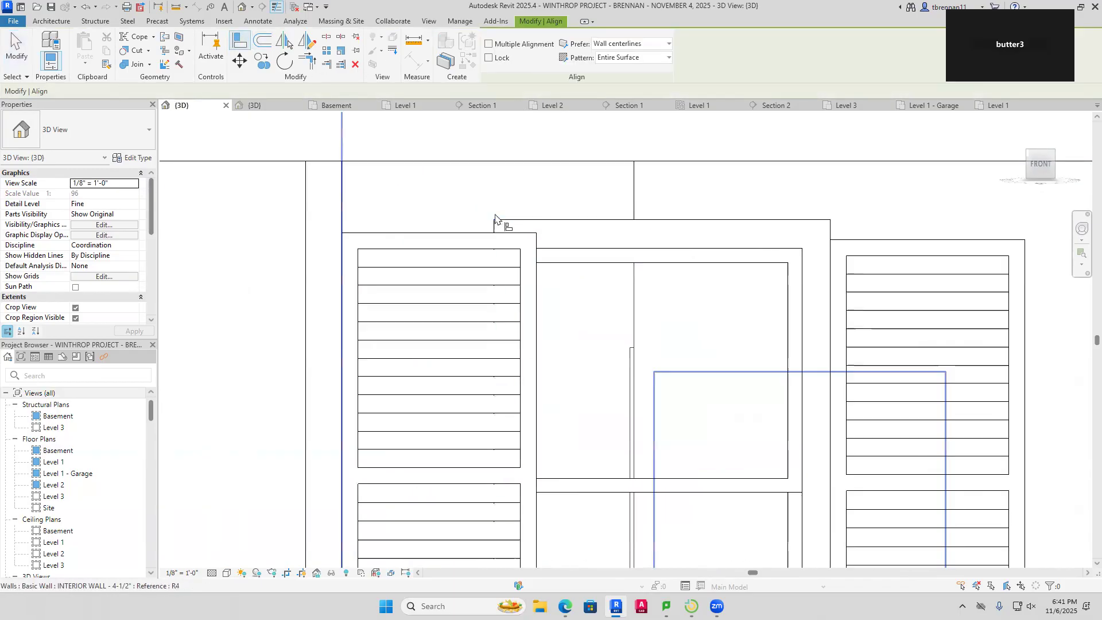
pyautogui.click(511, 232)
pyautogui.click(537, 270)
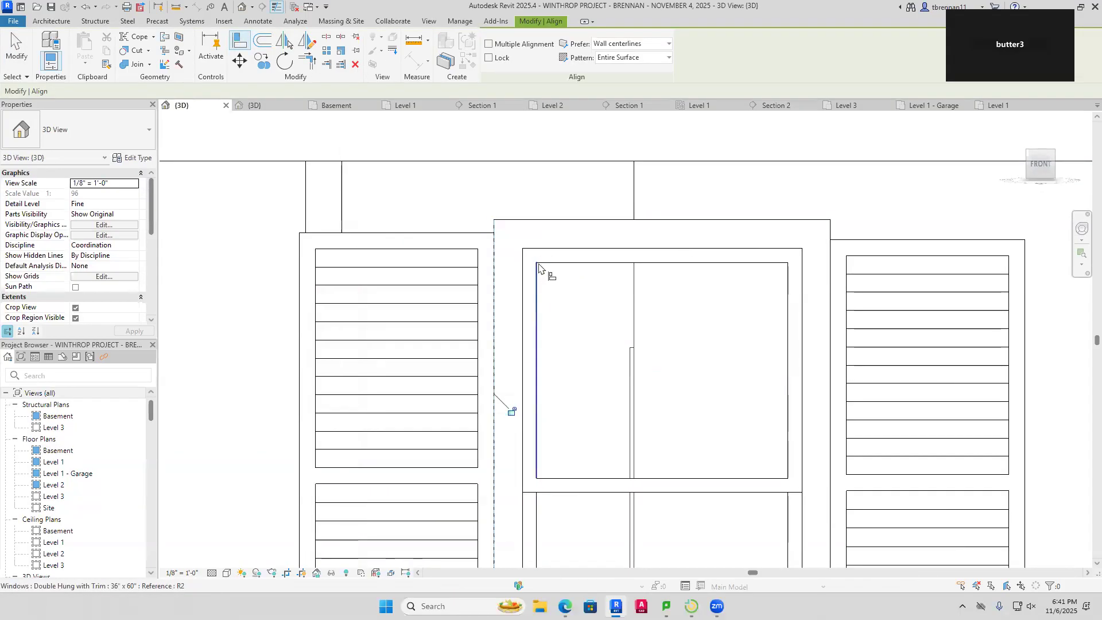
pyautogui.scroll(-5, 655, 298)
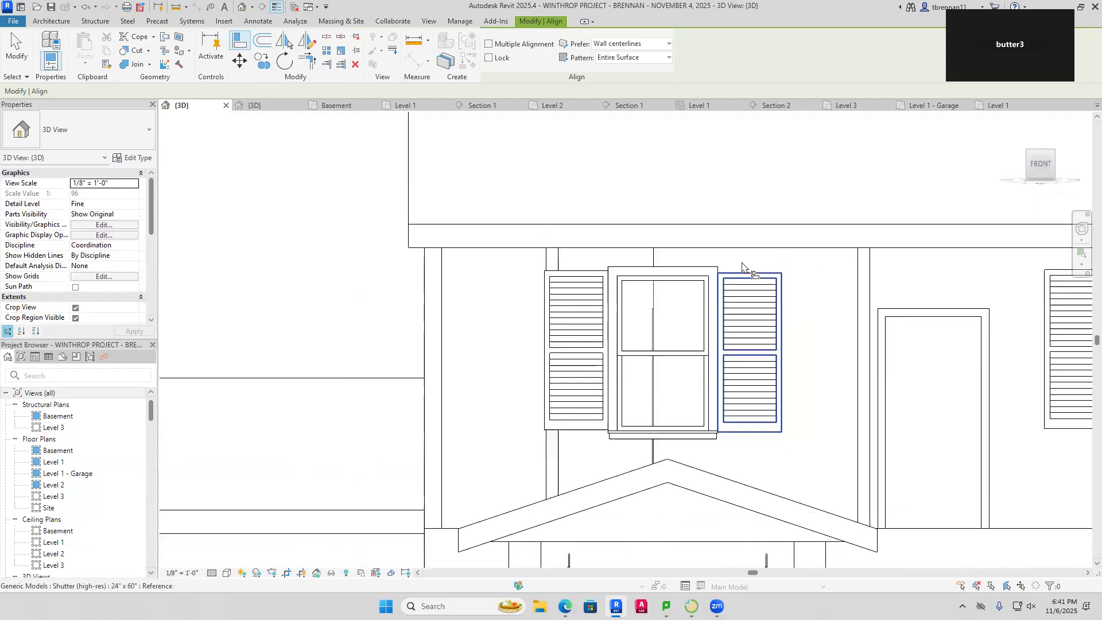
pyautogui.moveTo(811, 293); pyautogui.dragTo(485, 295, button='middle')
pyautogui.scroll(4, 714, 320)
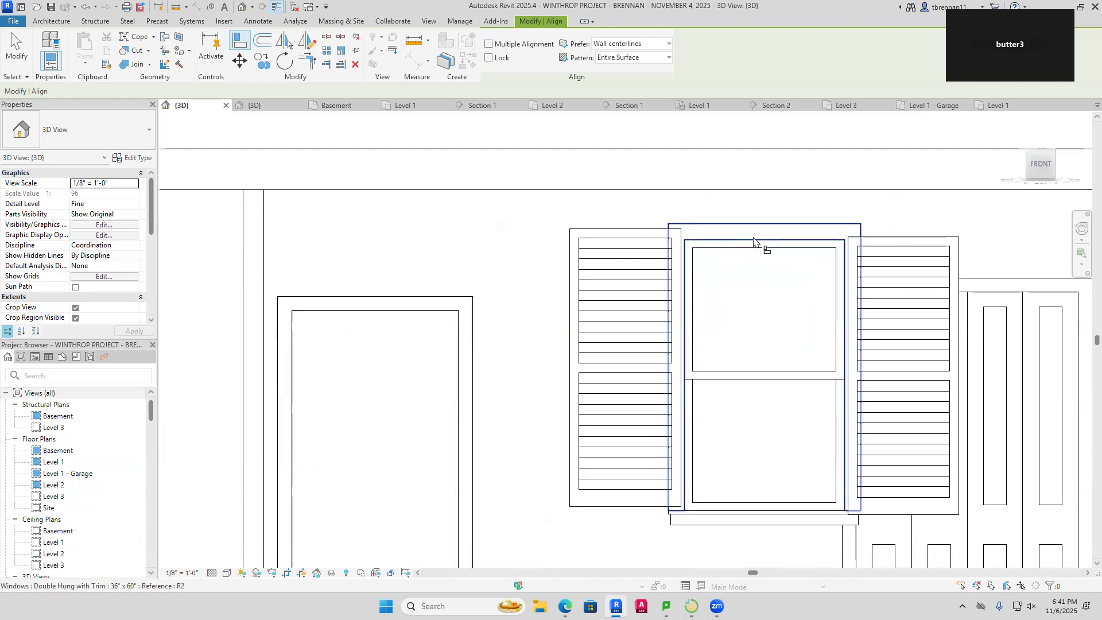
pyautogui.scroll(2, 924, 234)
pyautogui.click(889, 226)
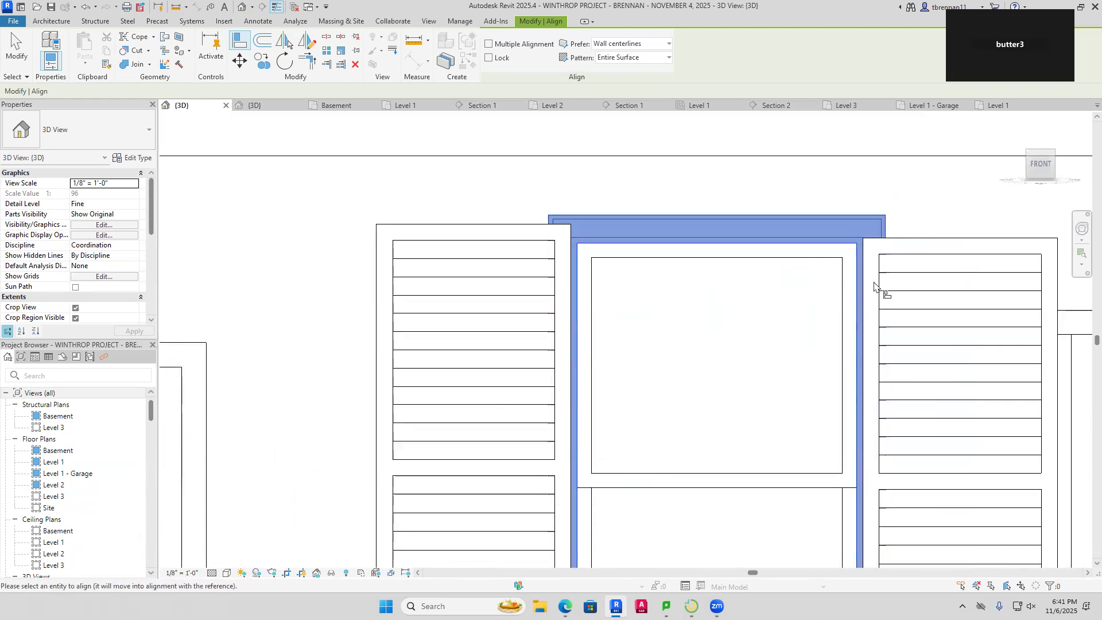
pyautogui.press('Escape')
pyautogui.press('Escape')
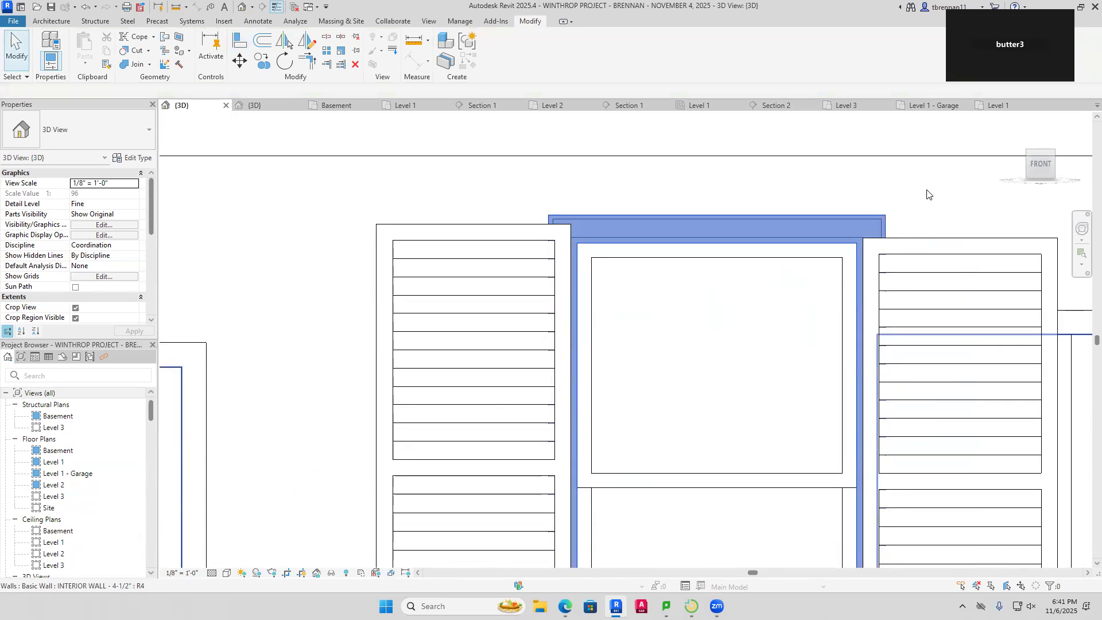
# Hide the 4-1/2" interior wall directly behind the right-hand upper window as an individual element in the 3D view
pyautogui.click(929, 194)
pyautogui.press('Escape')
pyautogui.click(931, 196)
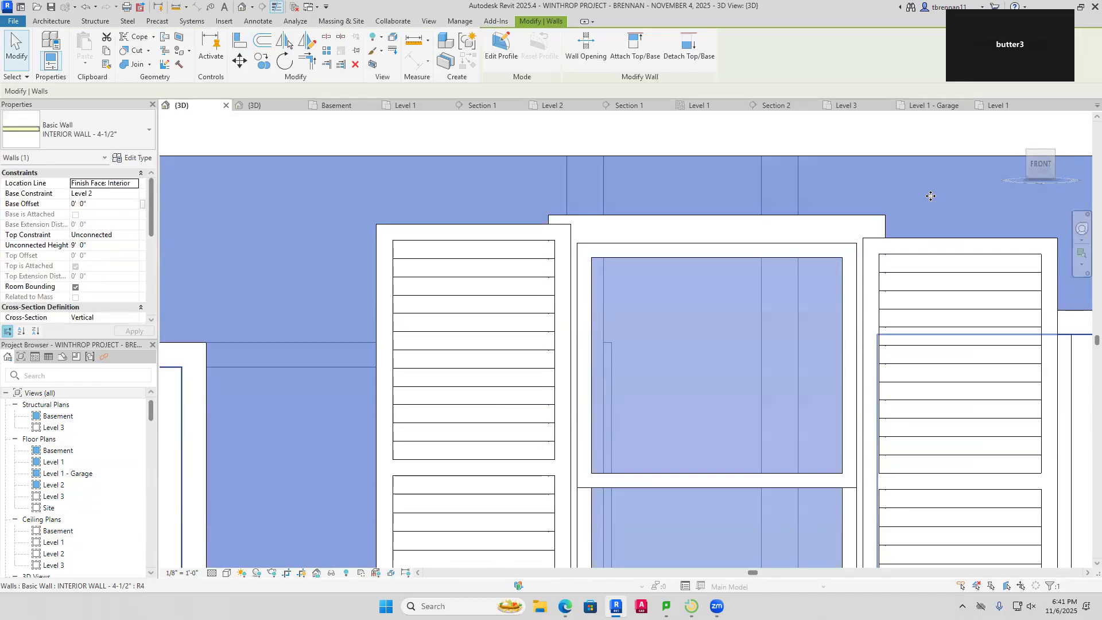
pyautogui.rightClick(931, 196)
pyautogui.moveTo(1018, 293)
pyautogui.click(883, 288)
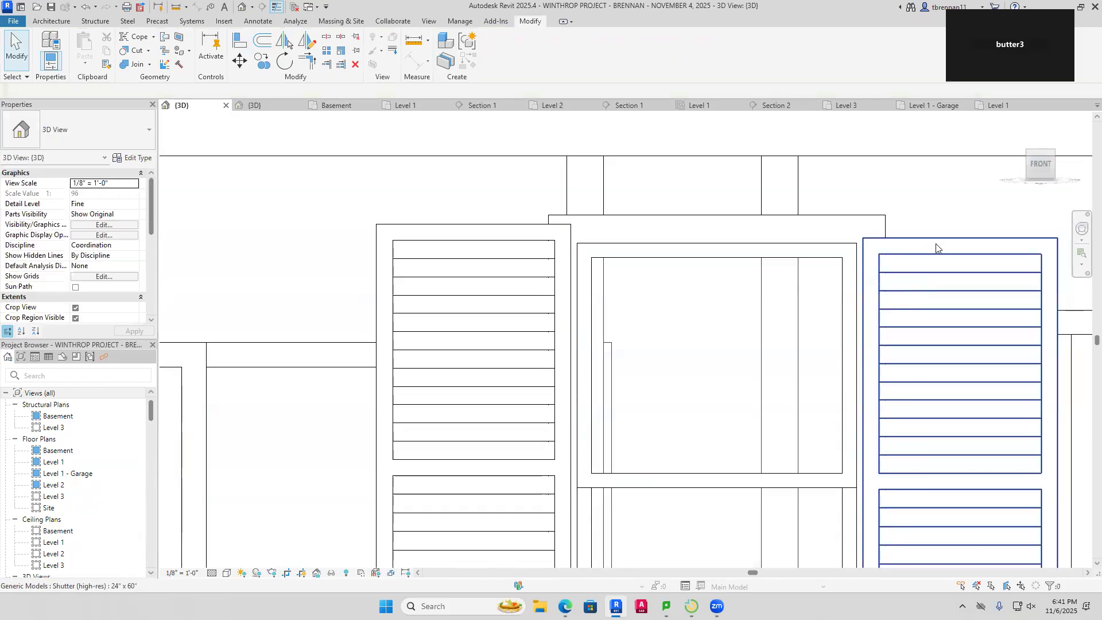
pyautogui.click(239, 40)
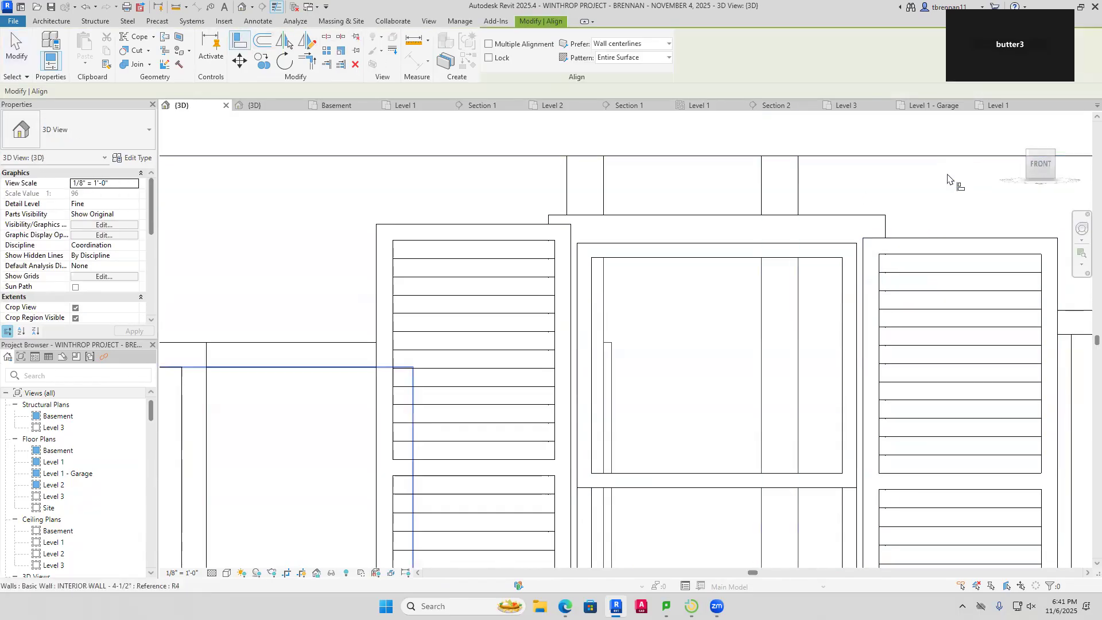
pyautogui.click(887, 228)
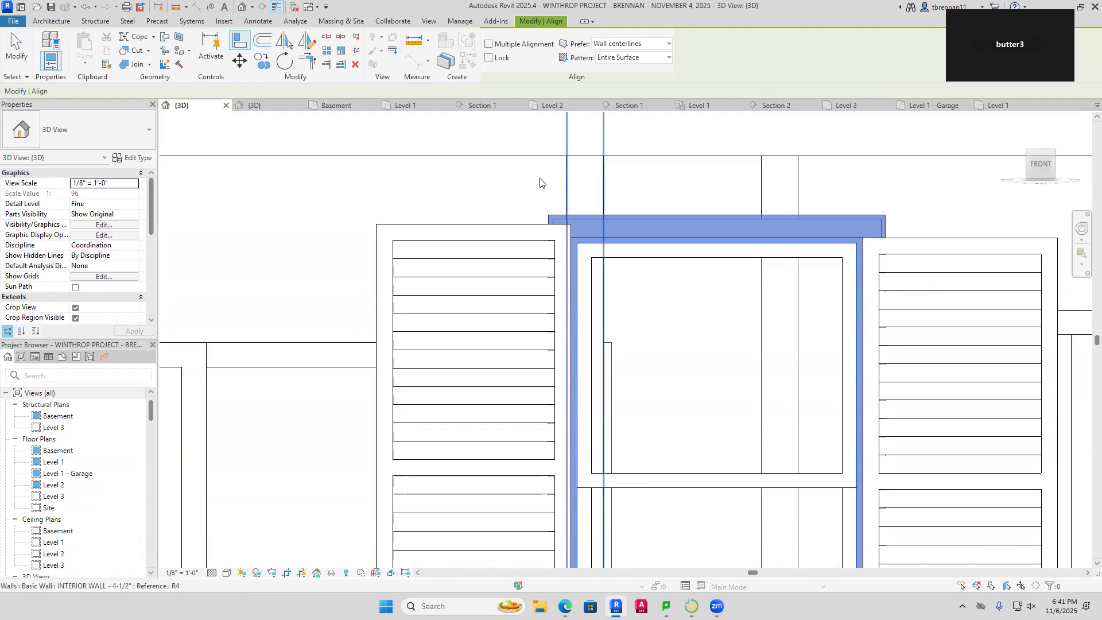
pyautogui.press('Escape')
pyautogui.press('Escape')
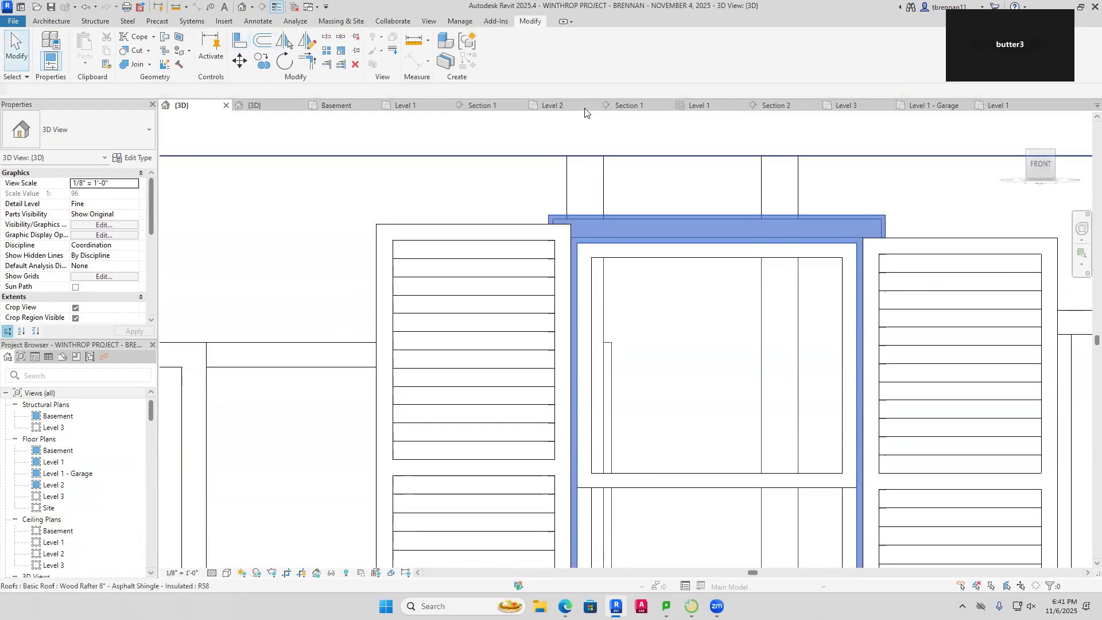
# Hide the next, deeper 4-1/2" interior wall visible beside and behind the right-hand upper window, as an individual element
pyautogui.click(362, 204)
pyautogui.press('Escape')
pyautogui.scroll(-2, 382, 211)
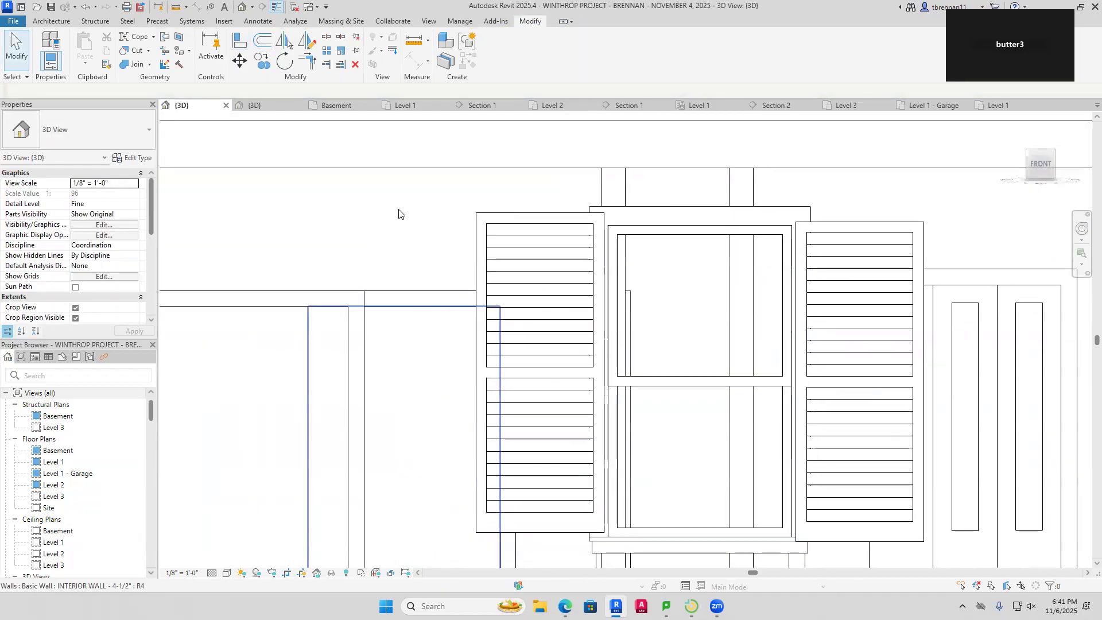
pyautogui.click(315, 181)
pyautogui.rightClick(315, 182)
pyautogui.moveTo(394, 274)
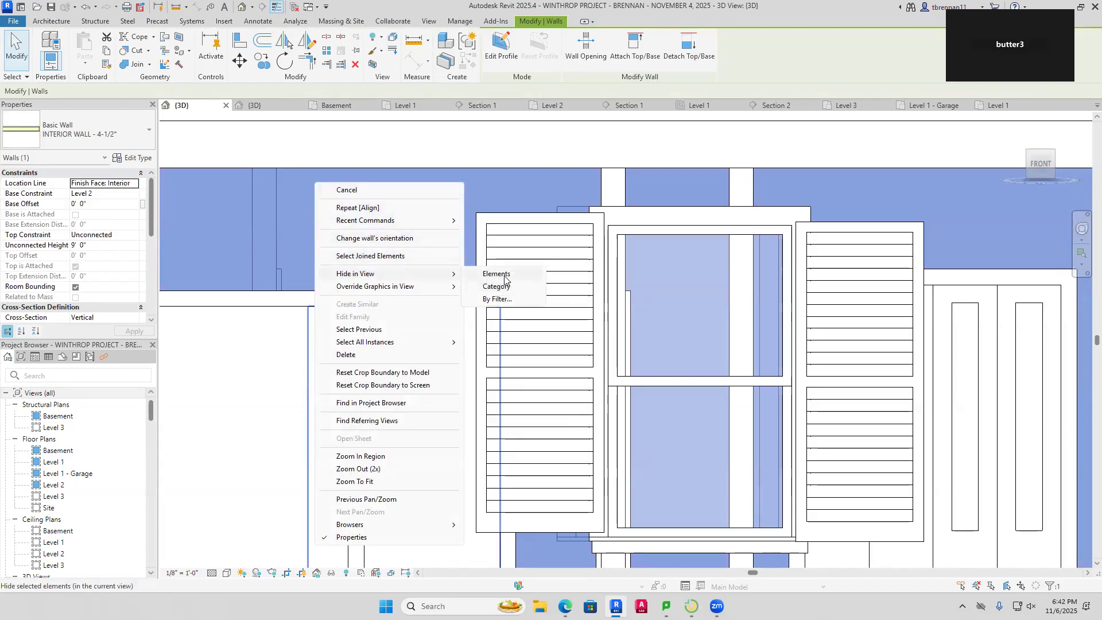
pyautogui.click(505, 276)
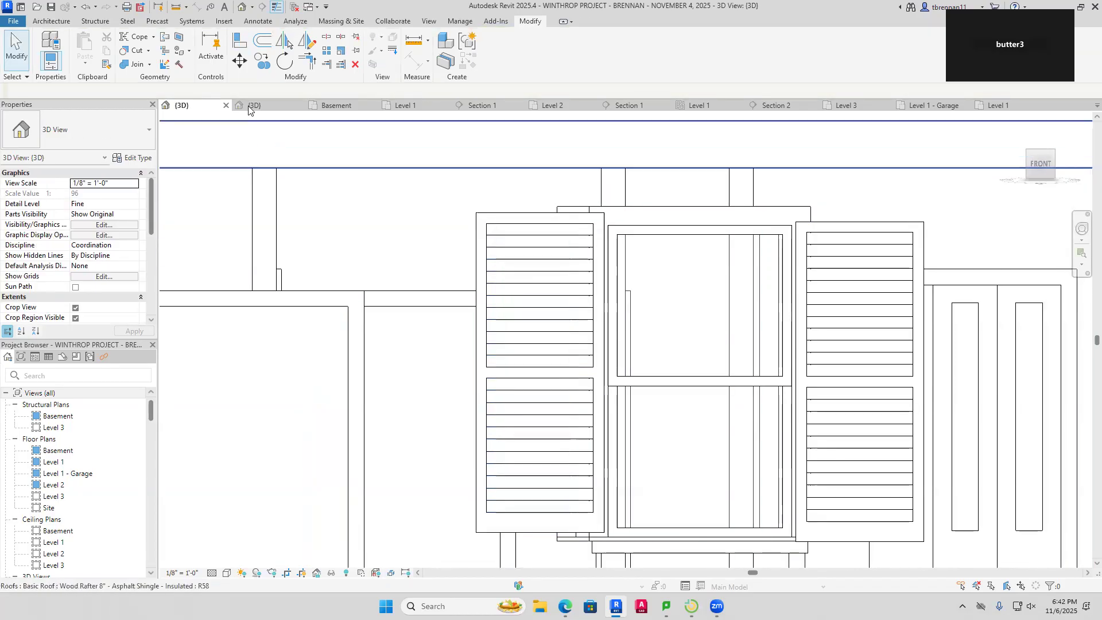
pyautogui.press('a')
pyautogui.press('l')
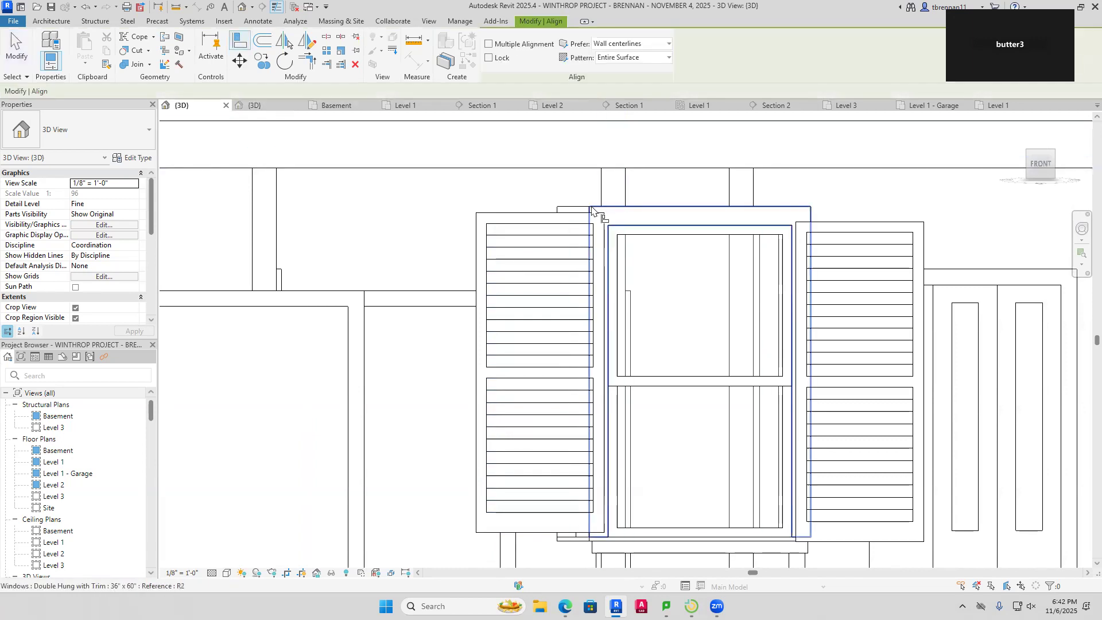
pyautogui.click(591, 211)
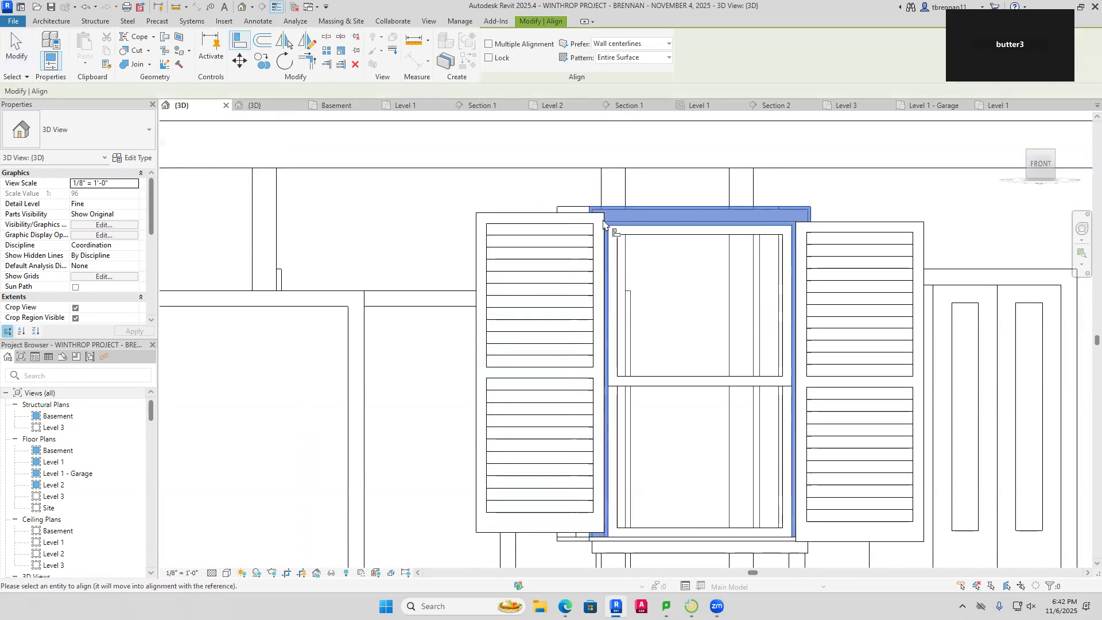
pyautogui.press('Escape')
pyautogui.press('Escape')
# Align the inner edge of the right shutter with the right outer edge of the trim on the right-hand upper window
pyautogui.scroll(-5, 813, 265)
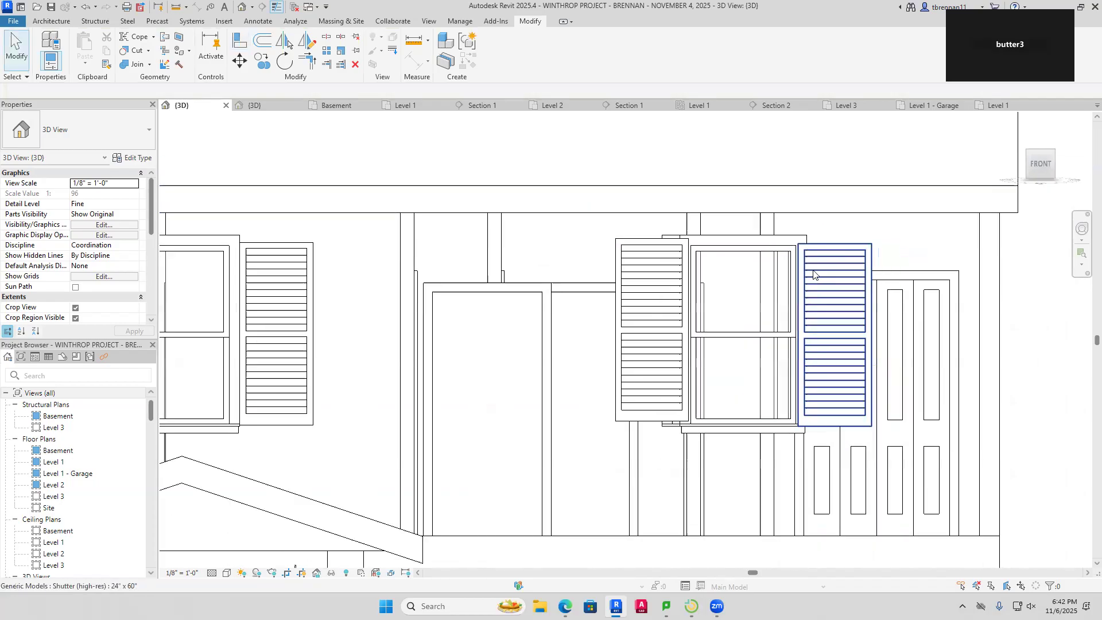
pyautogui.moveTo(813, 264); pyautogui.dragTo(691, 256, button='middle')
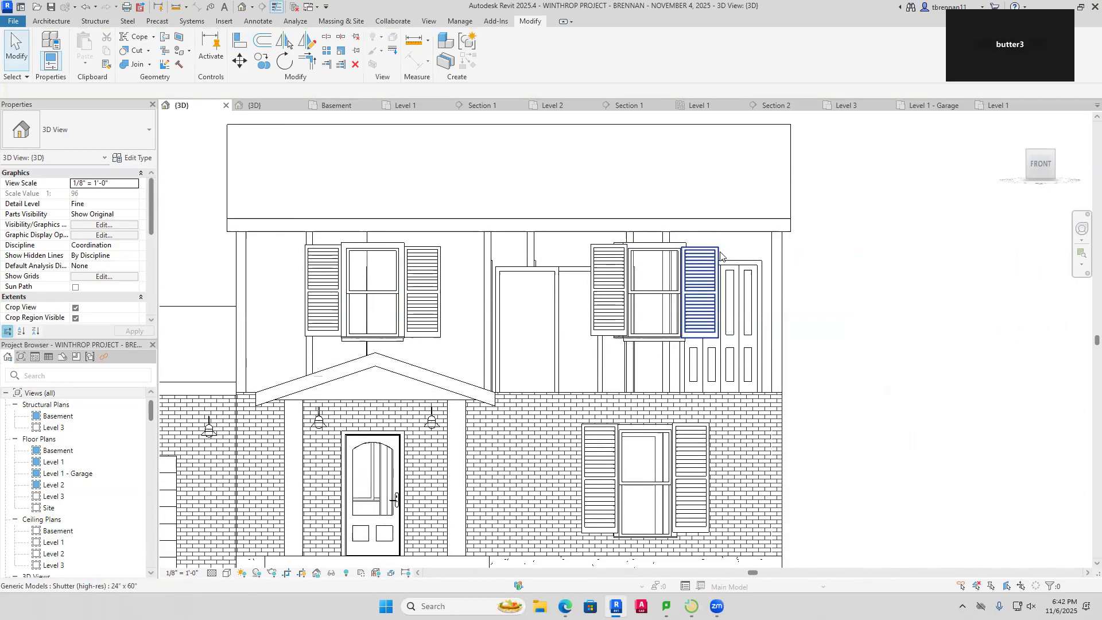
pyautogui.scroll(4, 717, 256)
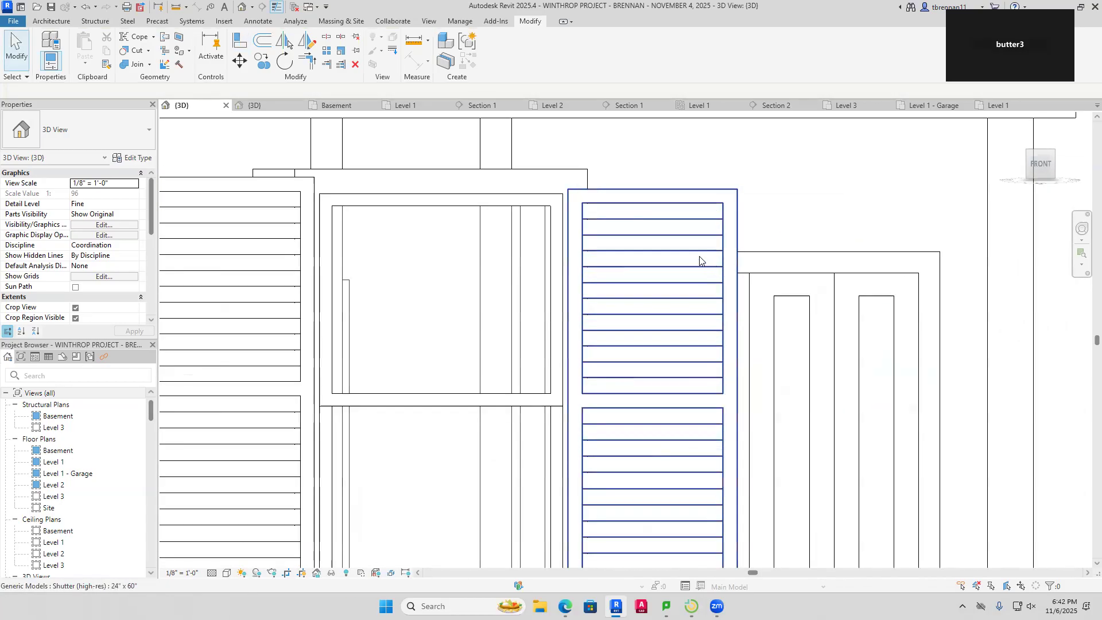
pyautogui.moveTo(647, 238); pyautogui.dragTo(643, 262, button='middle')
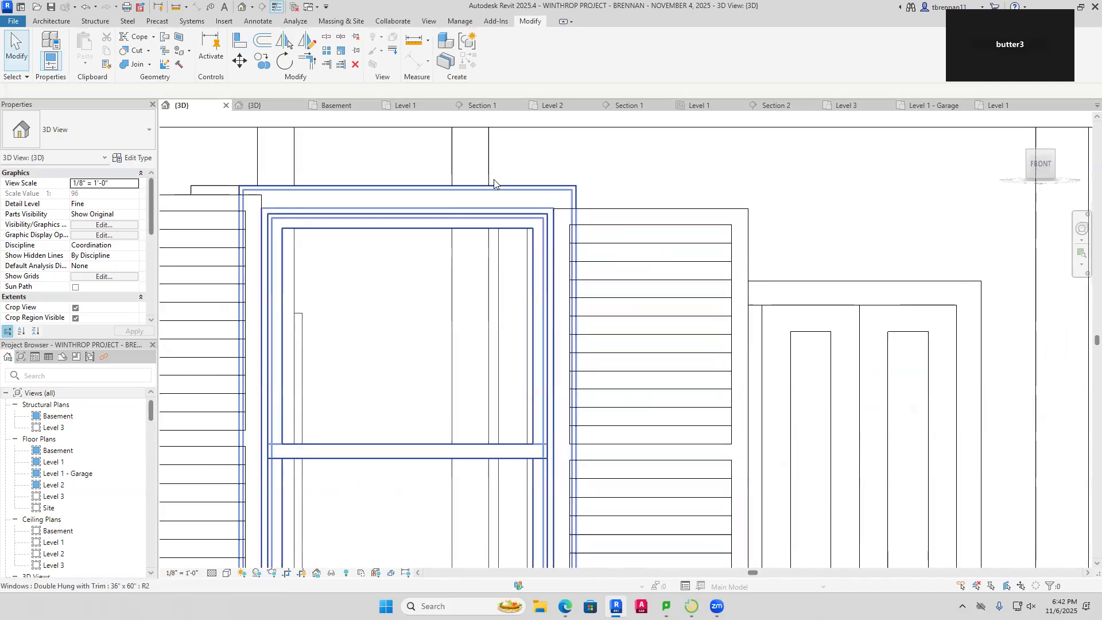
pyautogui.click(234, 44)
pyautogui.click(577, 202)
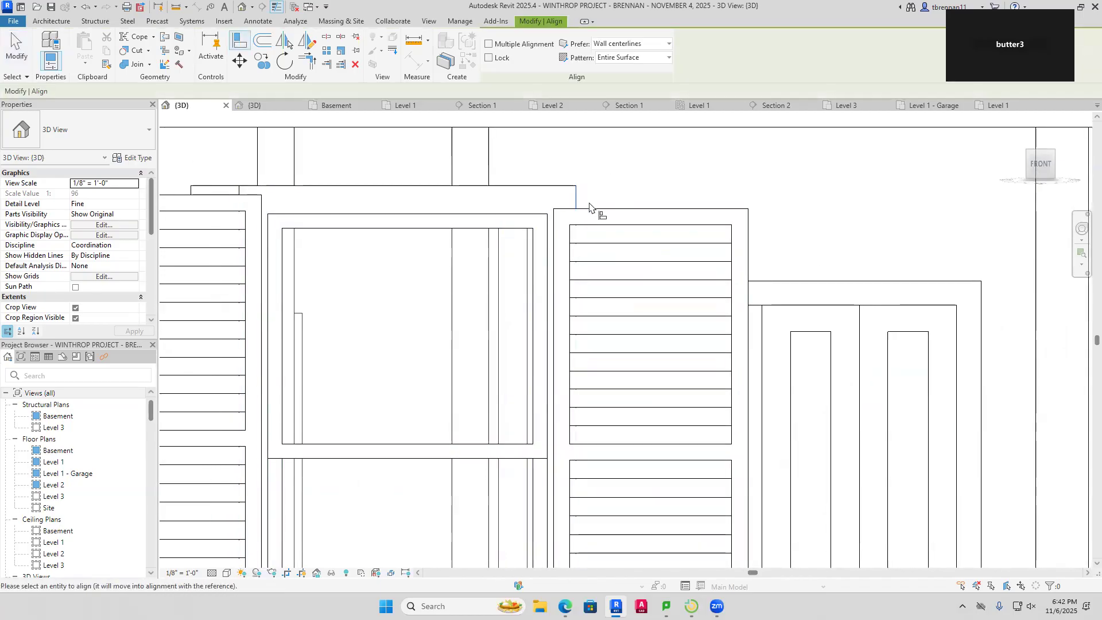
pyautogui.click(557, 246)
# Align the inner edge of the left shutter with the left outer edge of the trim on the right-hand upper window
pyautogui.scroll(-3, 417, 193)
pyautogui.moveTo(466, 205); pyautogui.dragTo(712, 207, button='middle')
pyautogui.scroll(2, 569, 213)
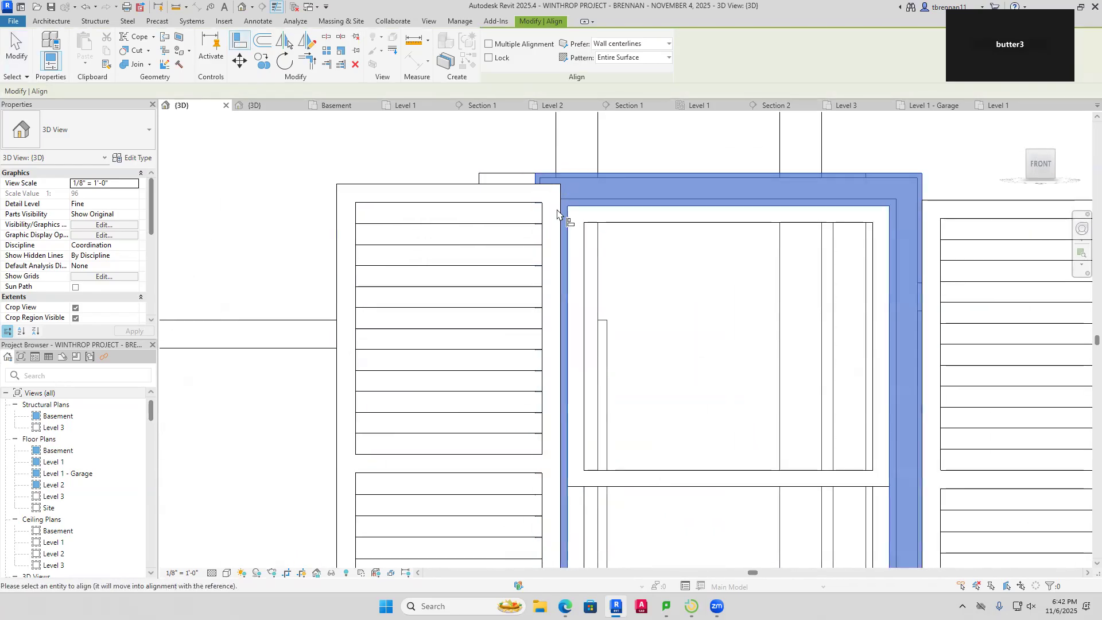
pyautogui.press('Escape')
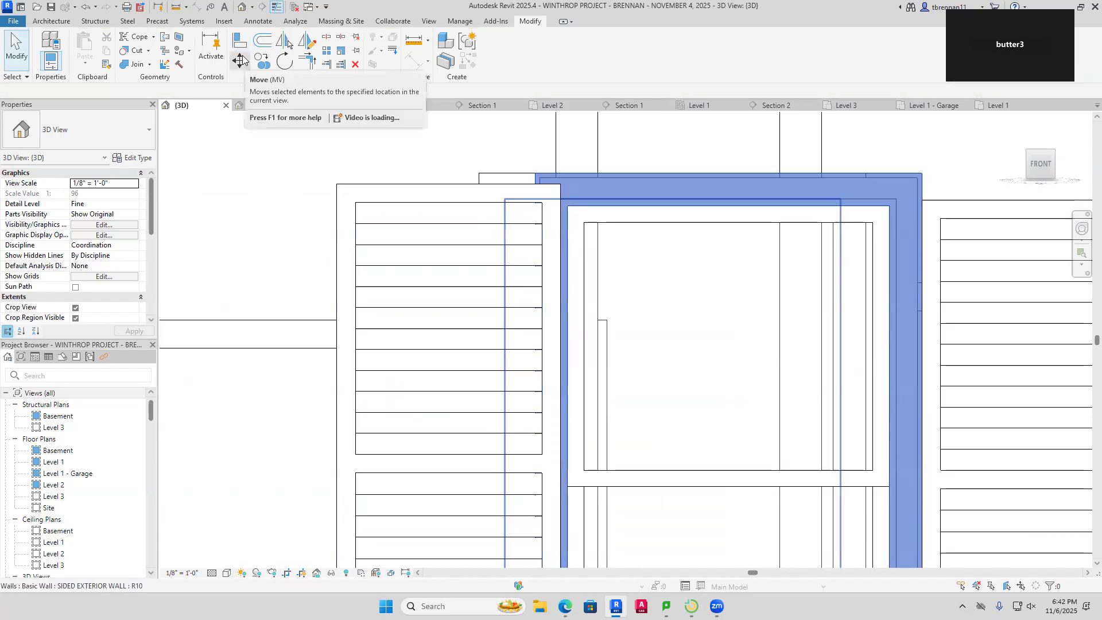
pyautogui.press('a')
pyautogui.press('l')
pyautogui.scroll(3, 542, 309)
pyautogui.moveTo(552, 287); pyautogui.dragTo(563, 490, button='middle')
pyautogui.click(535, 218)
pyautogui.click(595, 263)
# Align the inner edge of the right shutter with the right outer trim edge of the lower window in the brick wall
pyautogui.scroll(-5, 696, 264)
pyautogui.moveTo(701, 263); pyautogui.dragTo(602, 157, button='middle')
pyautogui.scroll(-2, 666, 218)
pyautogui.scroll(4, 649, 327)
pyautogui.scroll(5, 650, 326)
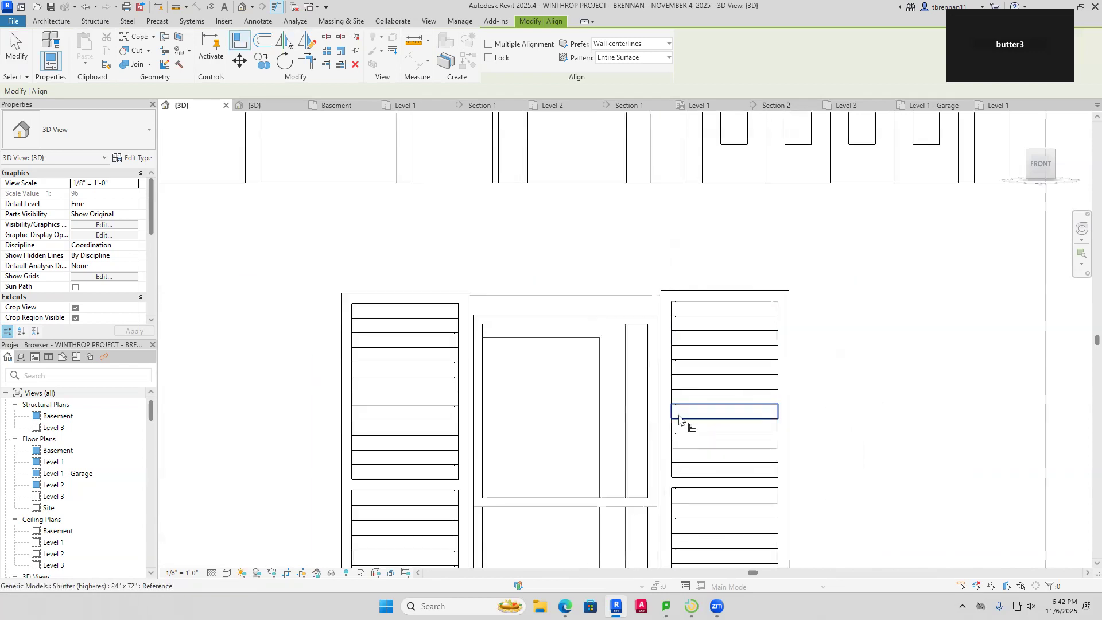
pyautogui.scroll(-4, 686, 323)
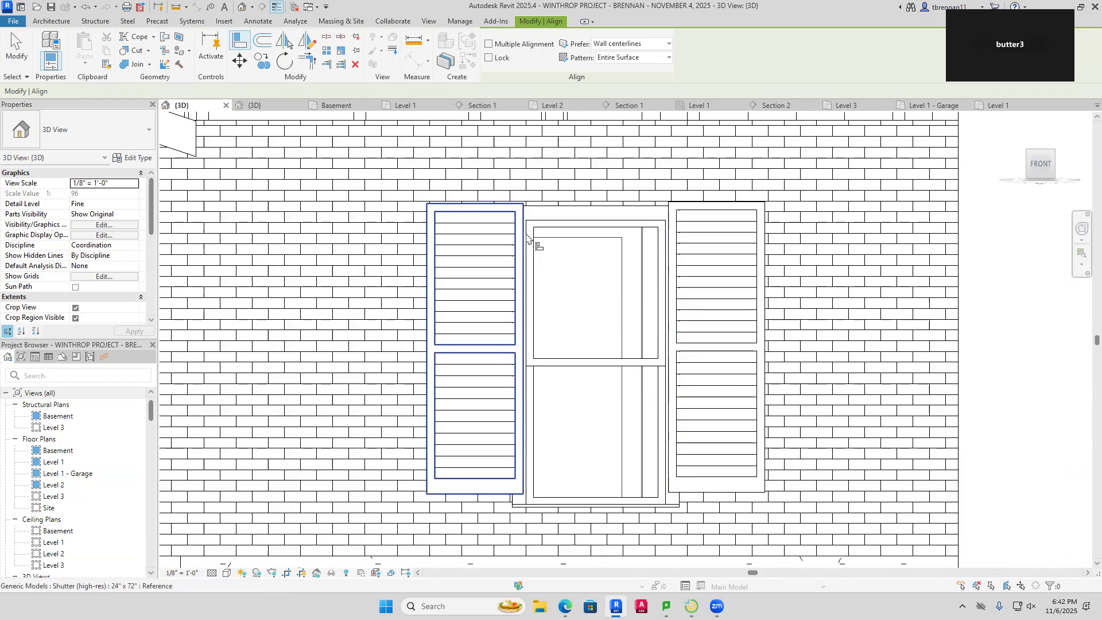
pyautogui.scroll(3, 706, 230)
pyautogui.scroll(-3, 706, 229)
pyautogui.moveTo(706, 339); pyautogui.dragTo(680, 211, button='middle')
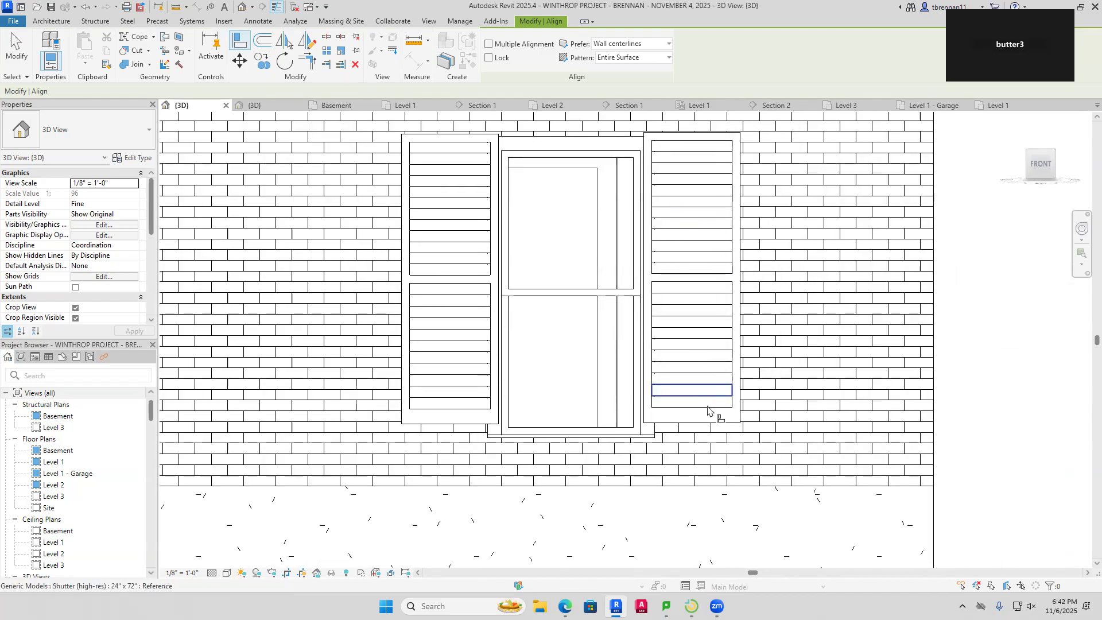
pyautogui.scroll(5, 656, 432)
pyautogui.click(652, 428)
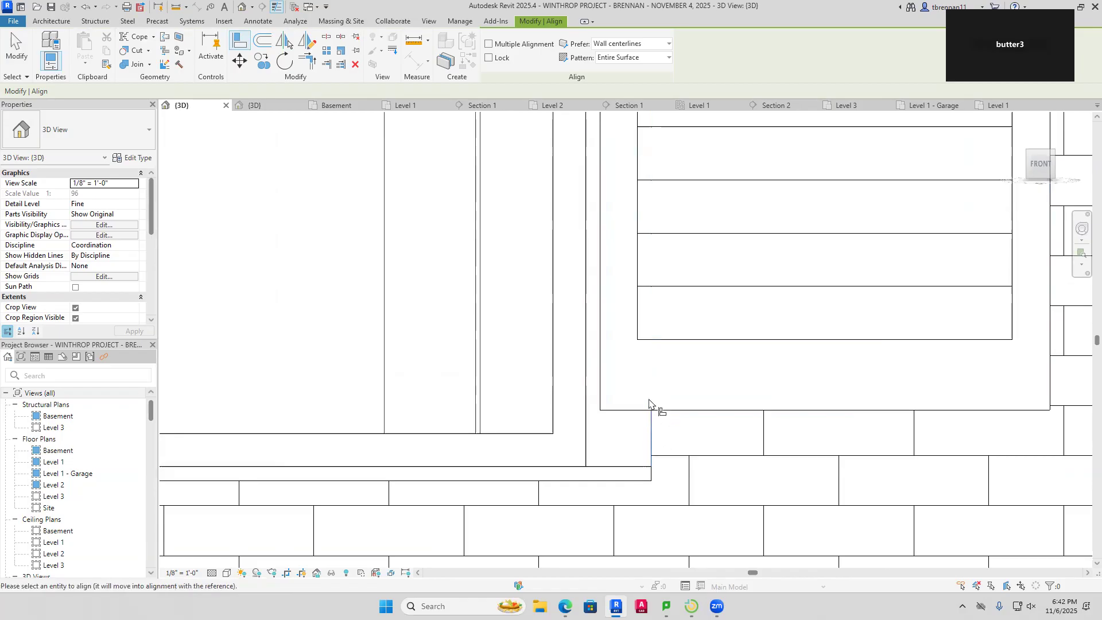
pyautogui.click(601, 376)
# Align the inner edge of the lower window's left shutter with the inner edge of the left-hand window trim
pyautogui.scroll(-2, 599, 382)
pyautogui.scroll(-3, 598, 386)
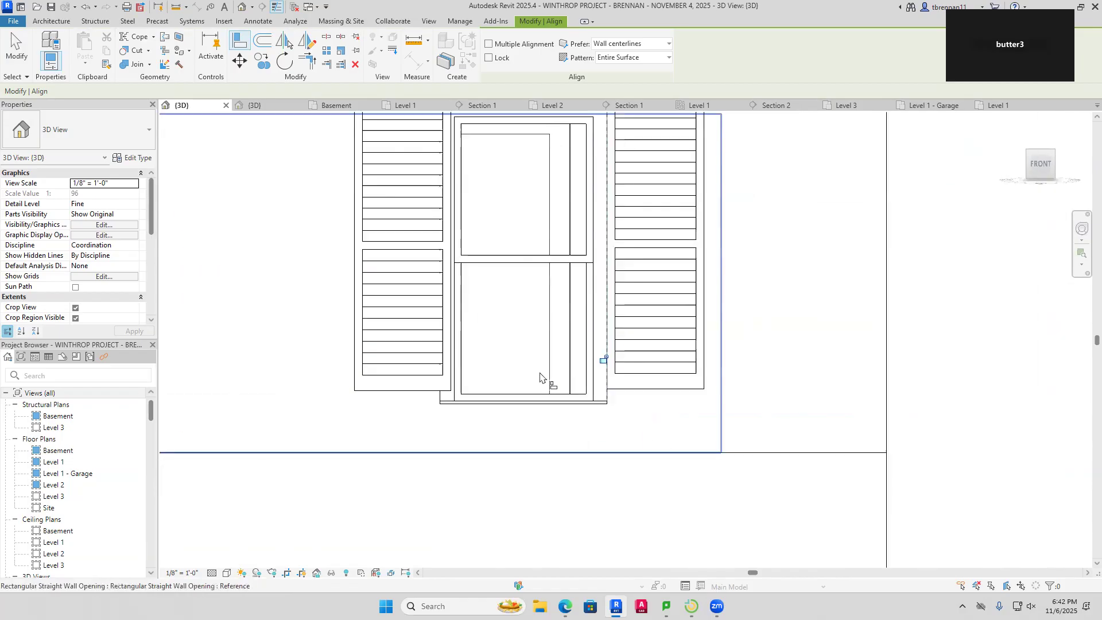
pyautogui.scroll(3, 713, 447)
pyautogui.scroll(-4, 713, 447)
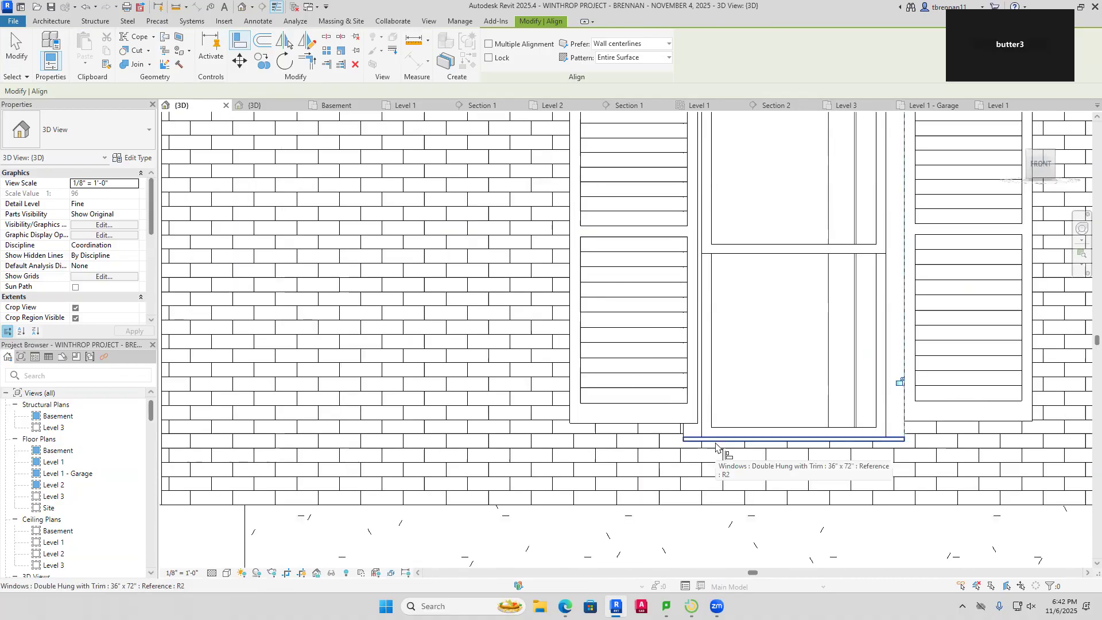
pyautogui.scroll(5, 704, 431)
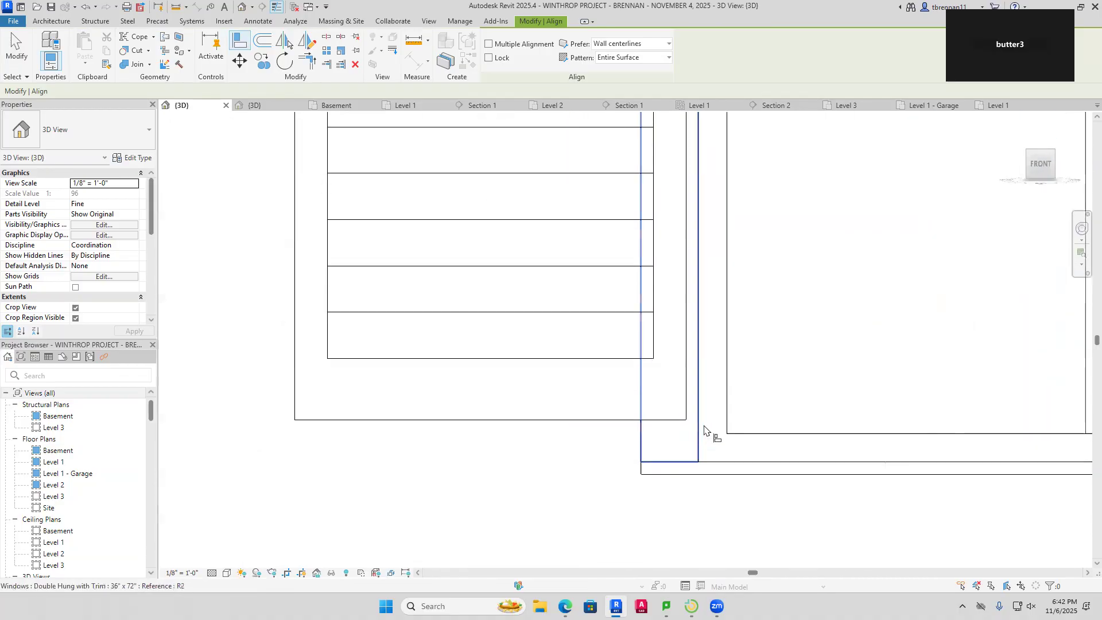
pyautogui.click(689, 431)
pyautogui.click(652, 409)
pyautogui.scroll(-5, 704, 418)
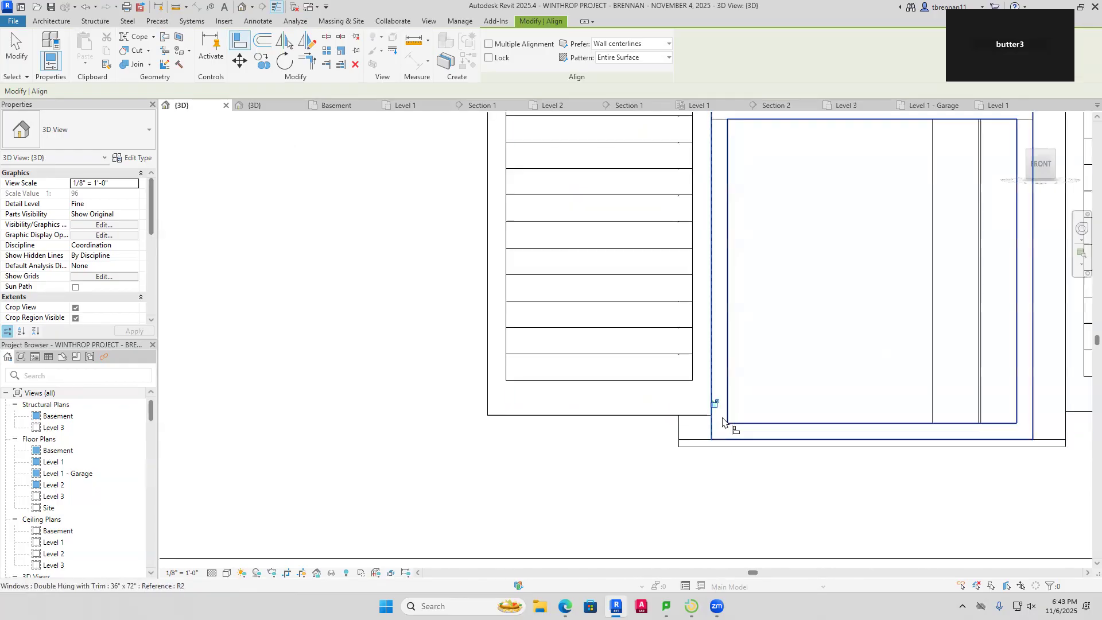
pyautogui.scroll(1, 792, 397)
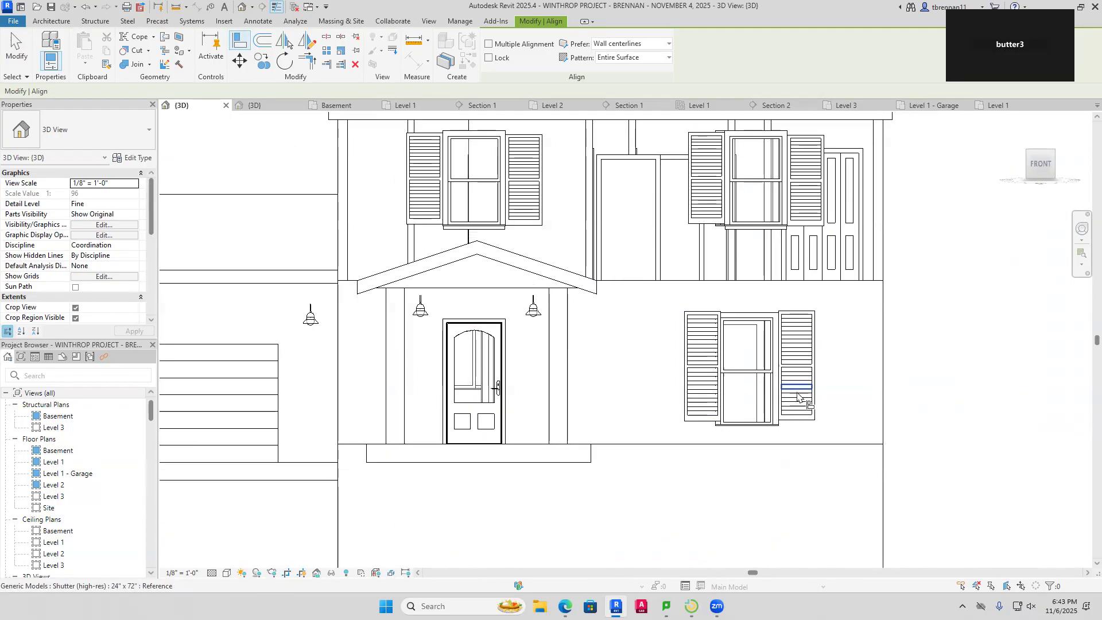
# Select both 24" x 72" shutters of the lower window and nudge them slightly downward together
pyautogui.press('Escape')
pyautogui.click(803, 388)
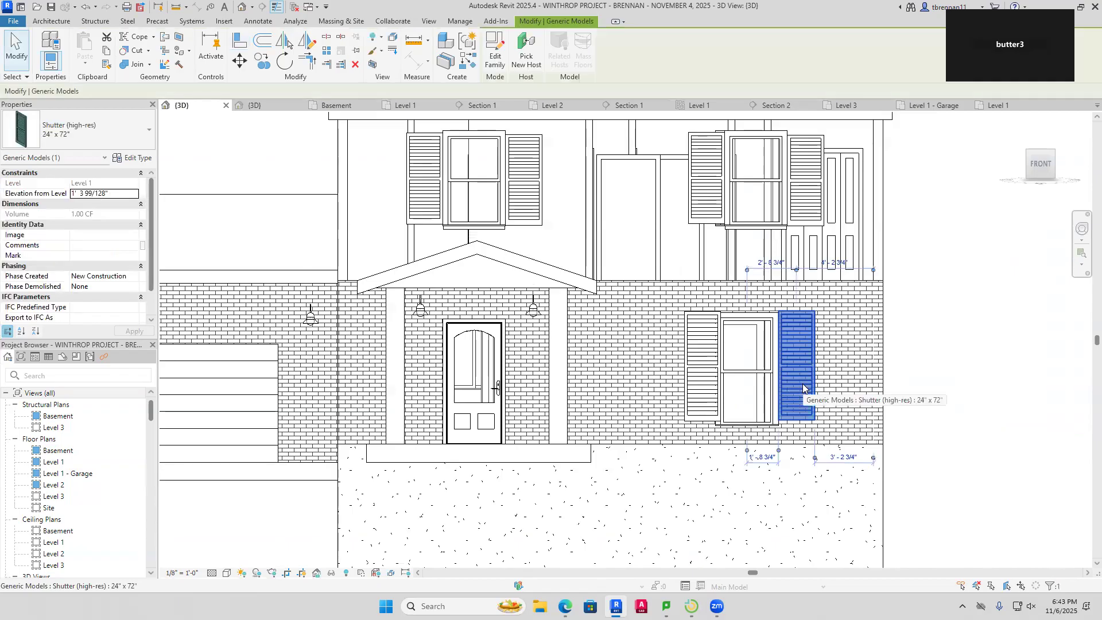
pyautogui.keyDown('ctrl'); pyautogui.click(694, 379); pyautogui.keyUp('ctrl')
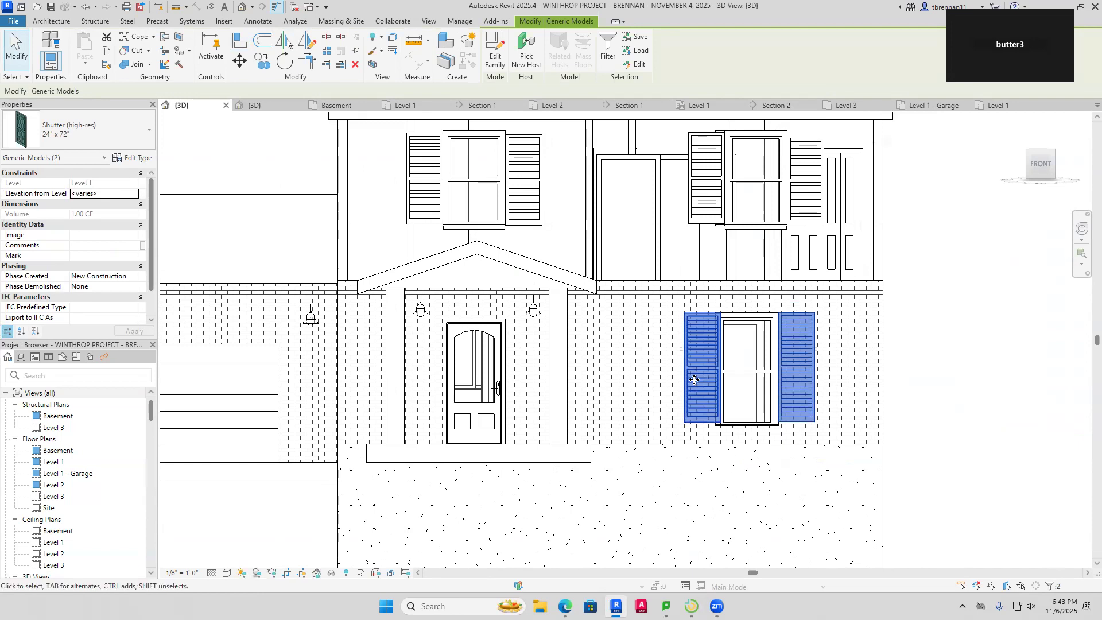
pyautogui.press('Down')
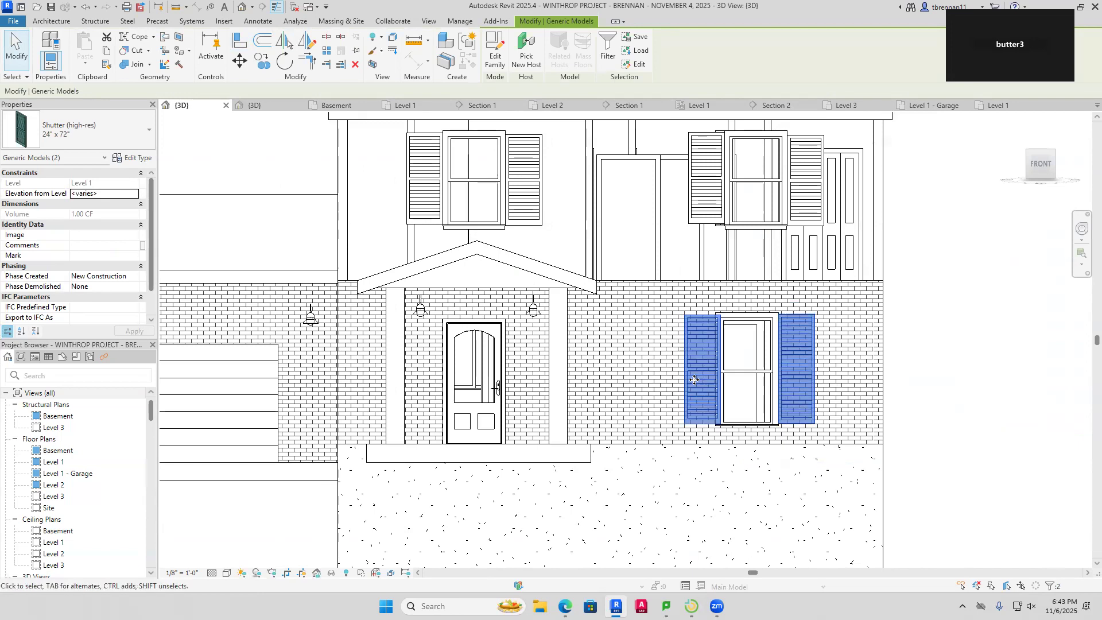
pyautogui.press('Escape')
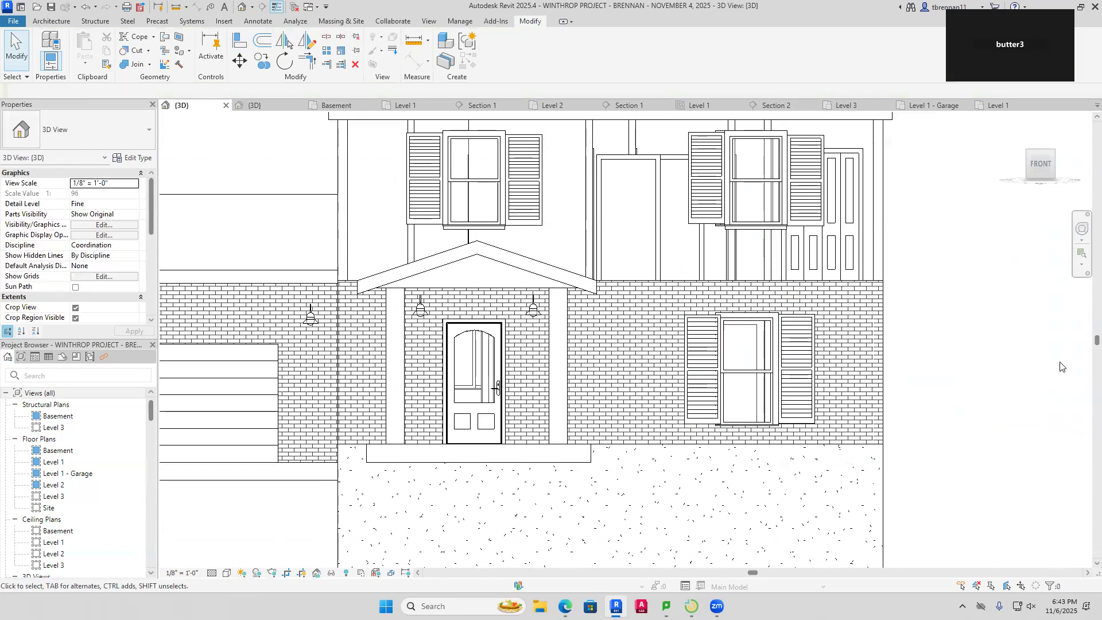
# Reveal the hidden elements in the front 3D view, check them, leave the reveal mode and dismiss the save reminder
pyautogui.scroll(-3, 1007, 379)
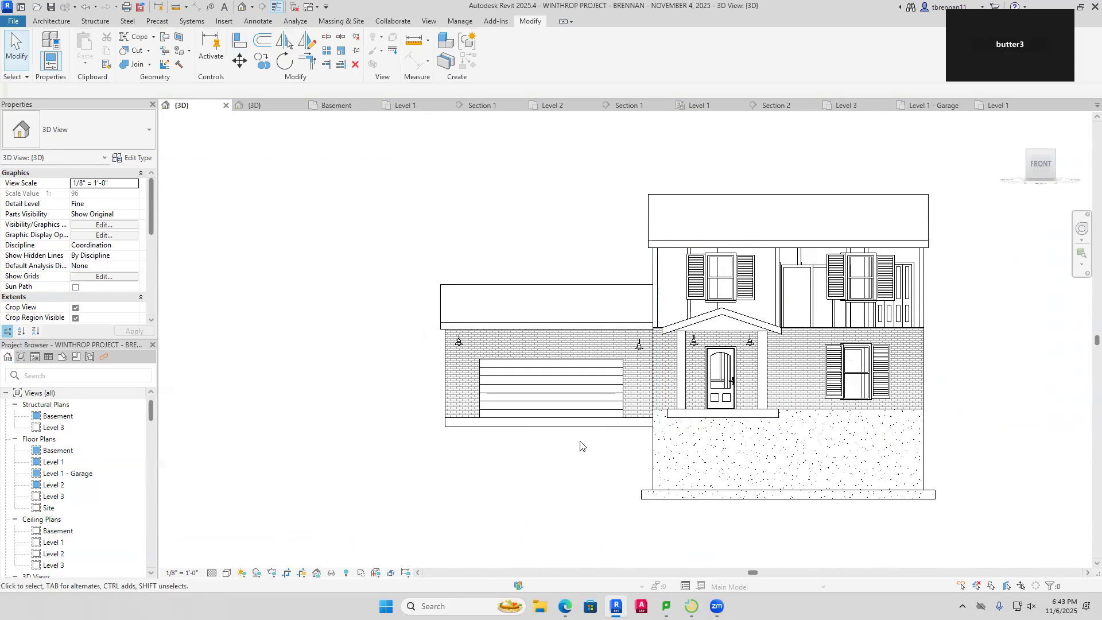
pyautogui.click(345, 573)
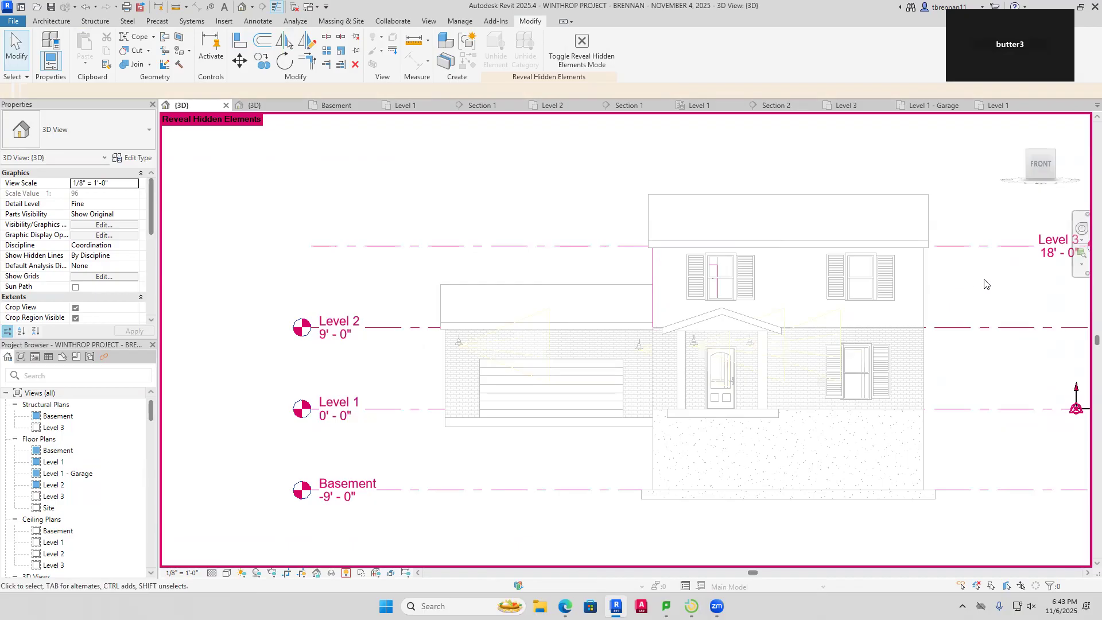
pyautogui.scroll(-2, 986, 284)
pyautogui.moveTo(992, 285); pyautogui.dragTo(873, 294, button='middle')
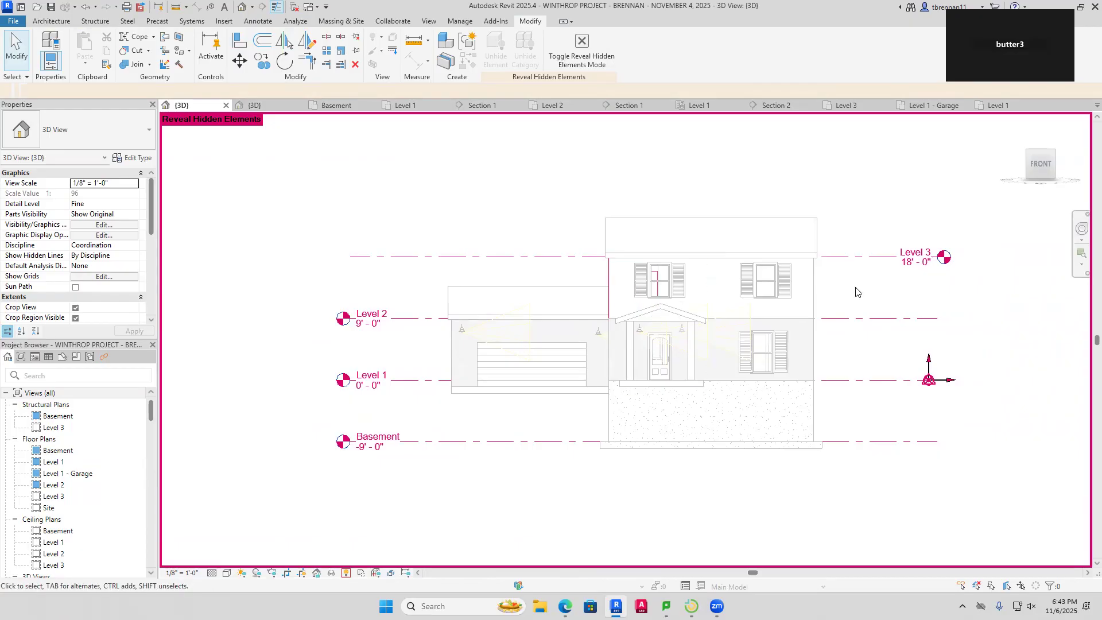
pyautogui.click(346, 573)
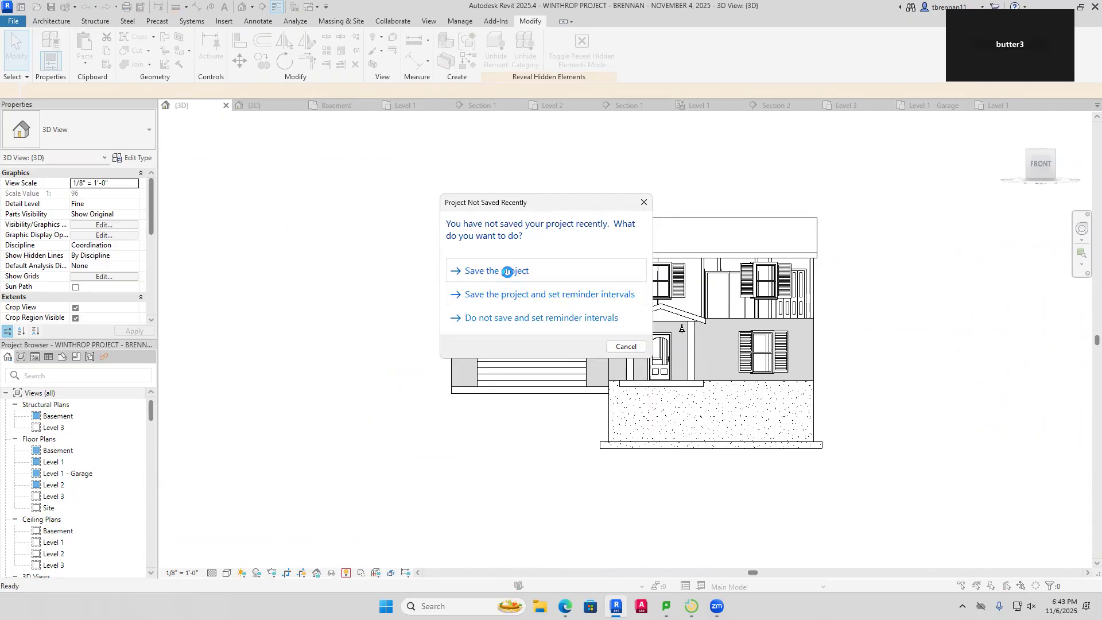
pyautogui.click(644, 203)
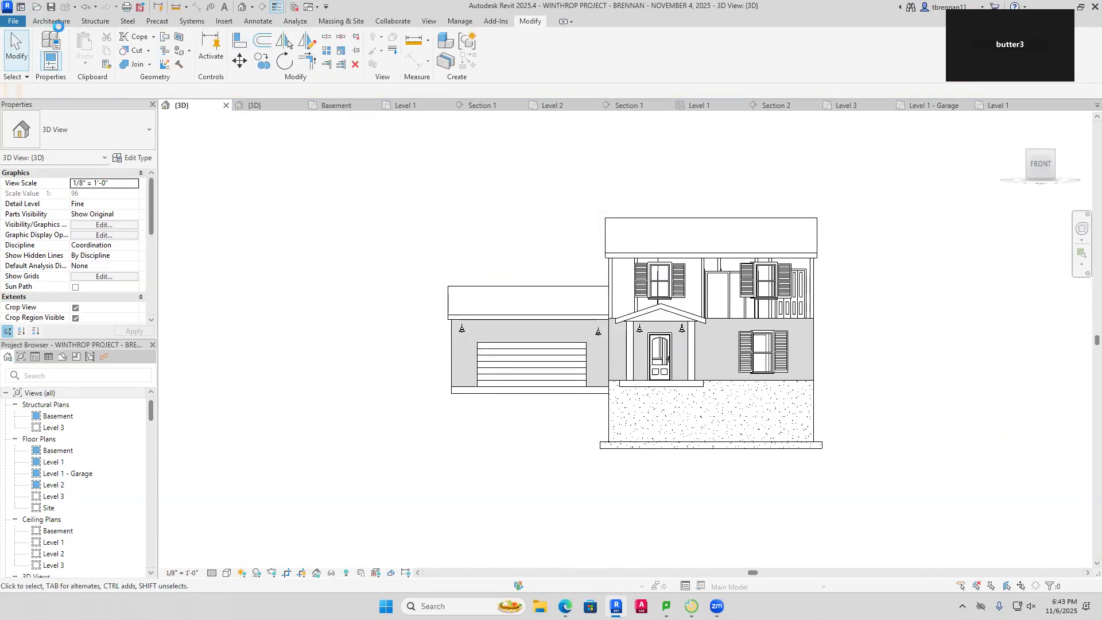
# Save the project as a new Revit project file on the Desktop, changing the date in its file name to NOVEMBER 6, 2025
pyautogui.click(14, 21)
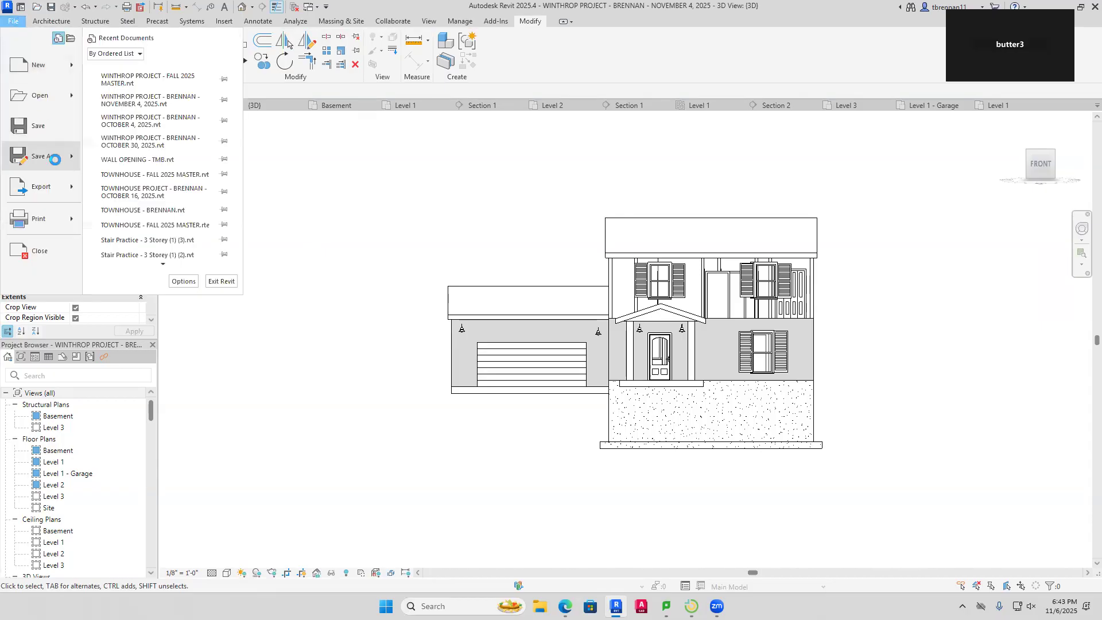
pyautogui.moveTo(55, 159)
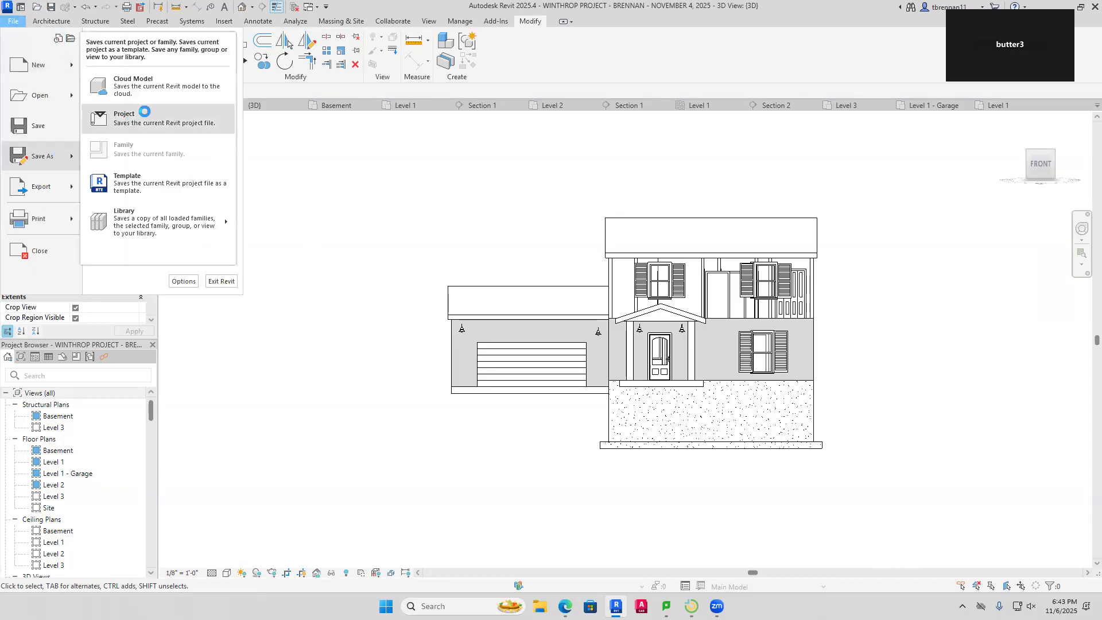
pyautogui.click(145, 113)
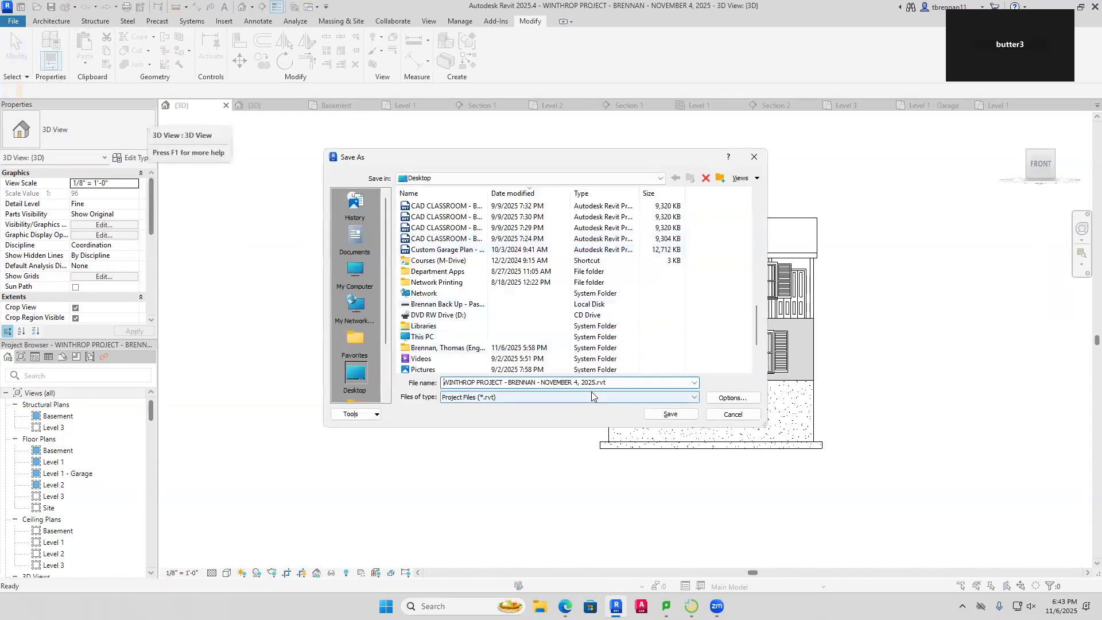
pyautogui.click(578, 383)
pyautogui.press('BackSpace')
pyautogui.write('6')
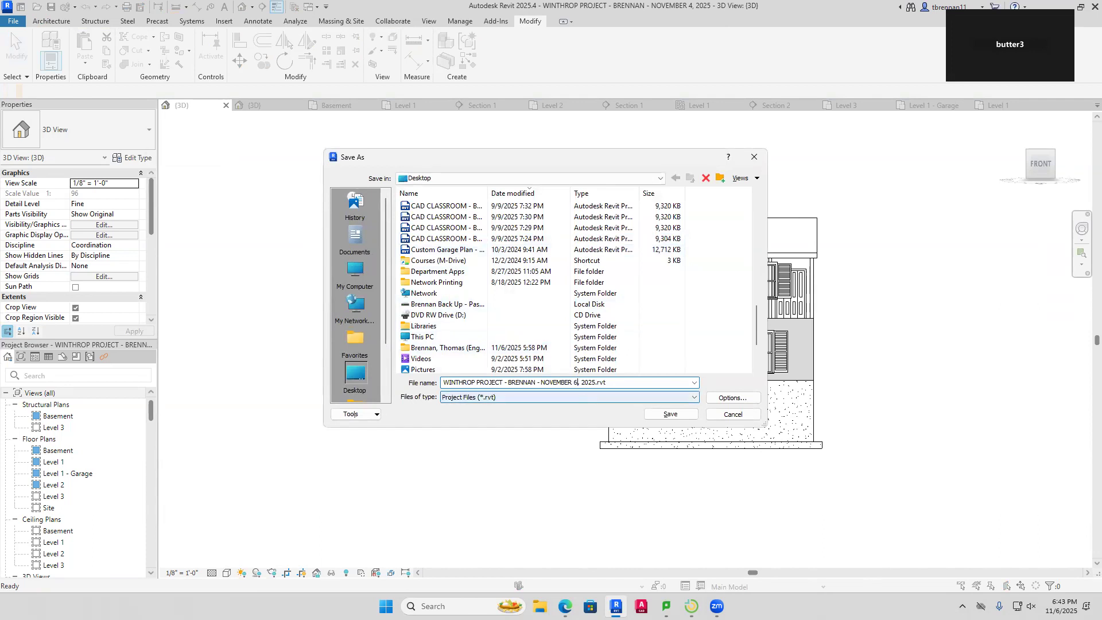
pyautogui.press('Return')
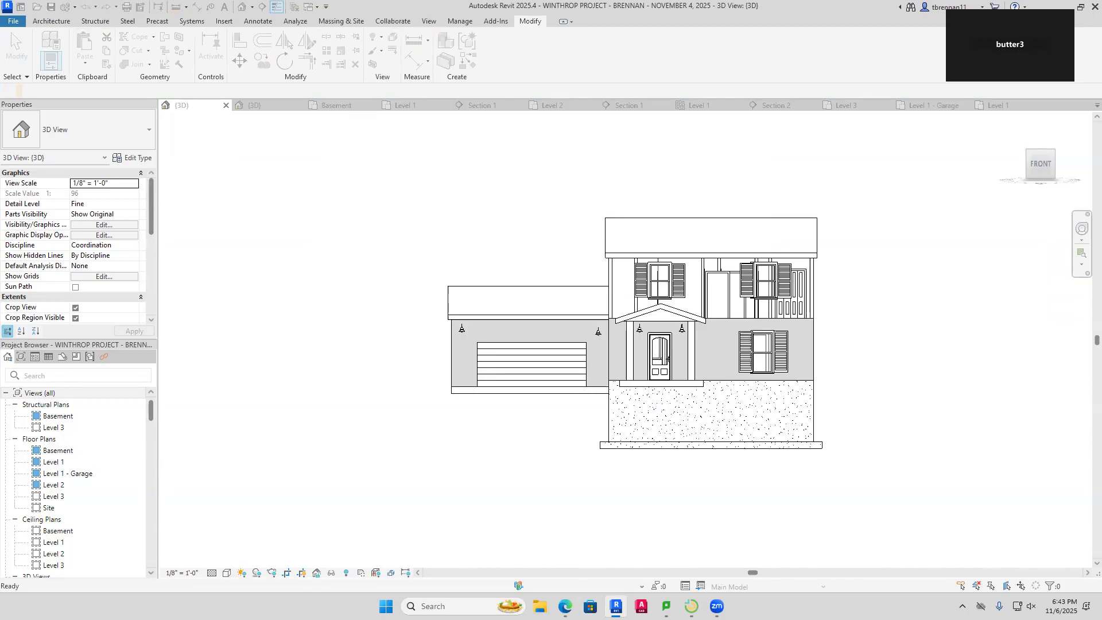
# Turn on the display of hidden elements in the front 3D view with the whole house and its levels in sight
pyautogui.scroll(2, 883, 455)
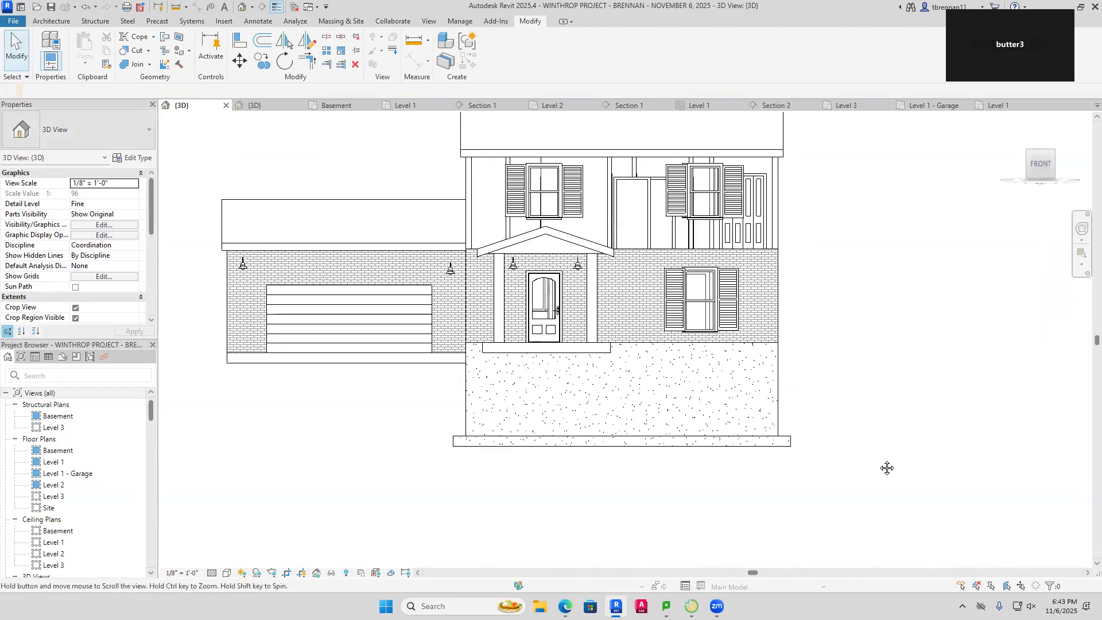
pyautogui.moveTo(887, 468); pyautogui.dragTo(874, 467, button='middle')
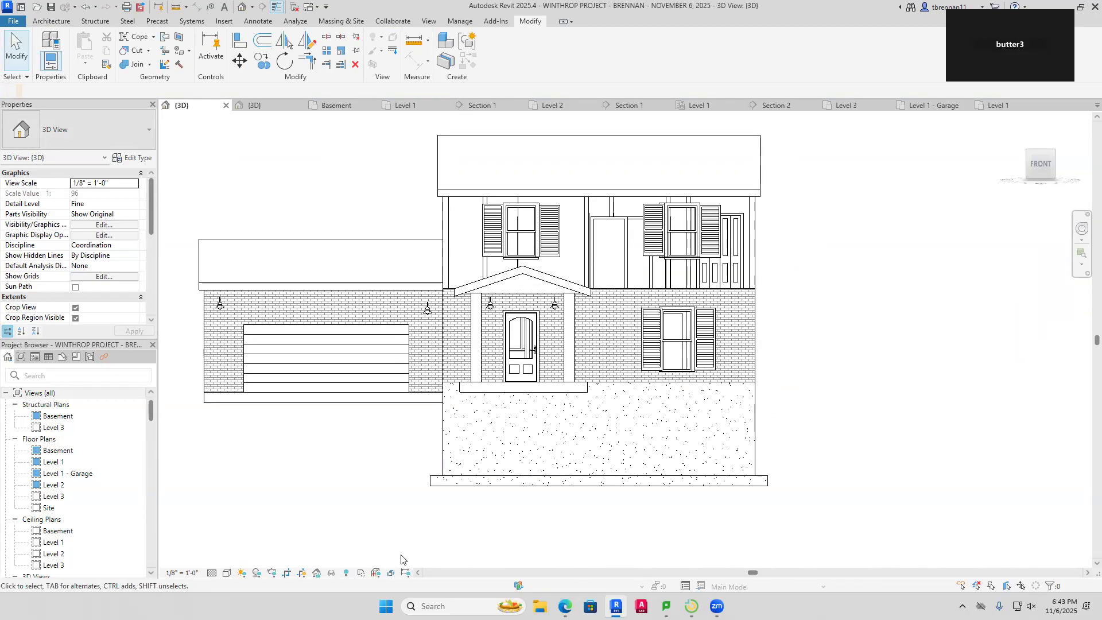
pyautogui.click(346, 573)
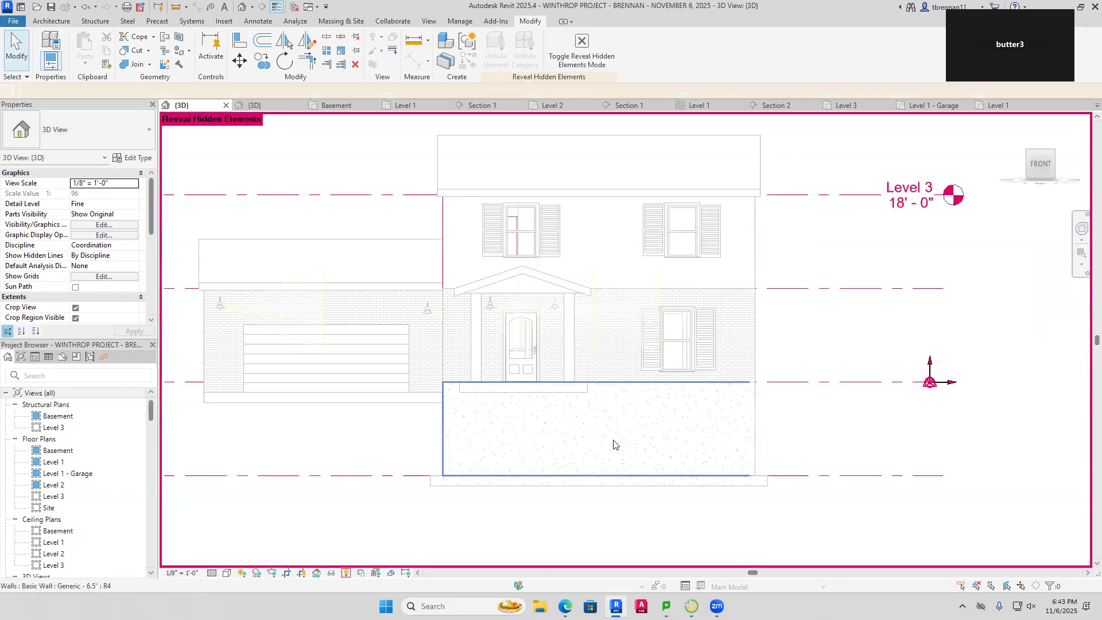
pyautogui.scroll(-2, 830, 427)
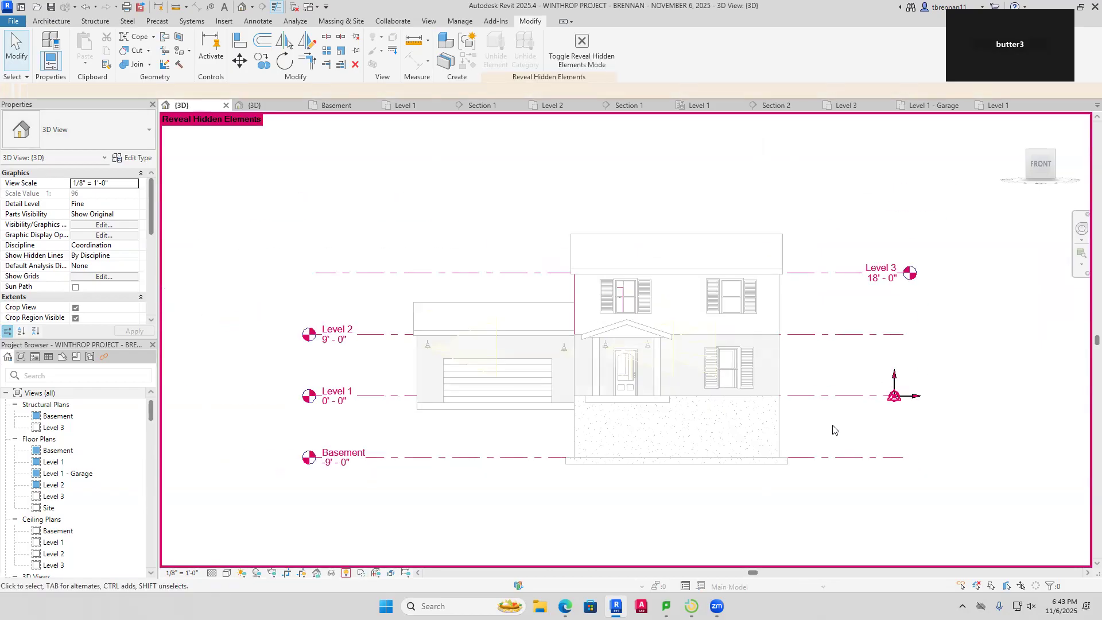
pyautogui.scroll(-1, 833, 430)
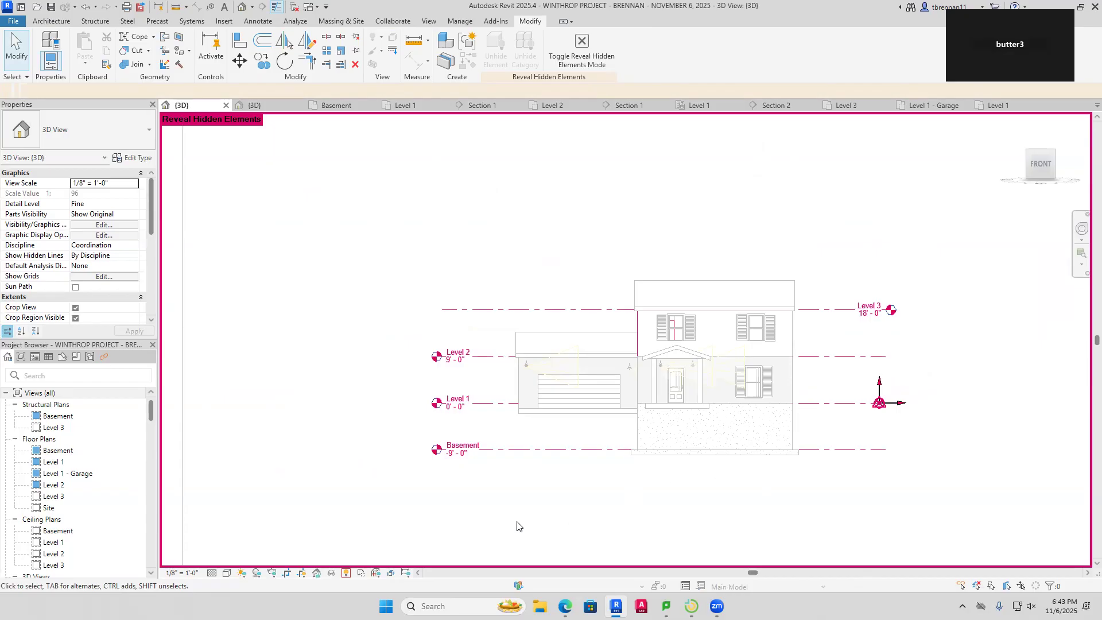
# Leave the hidden-elements display and switch the front 3D view to a coloured visual style showing the material textures
pyautogui.click(346, 573)
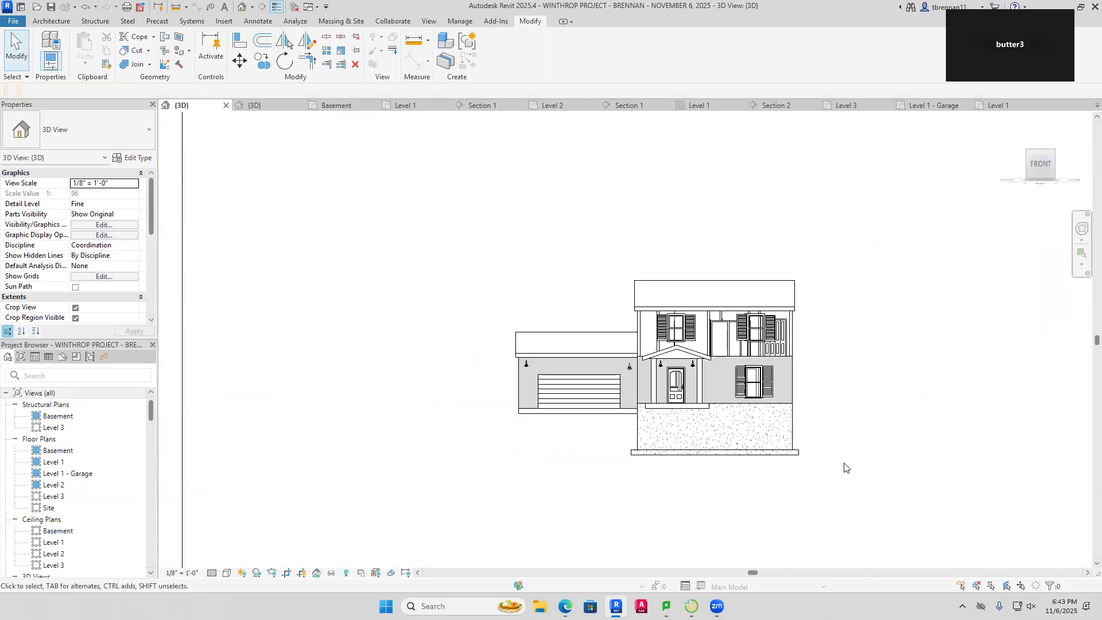
pyautogui.scroll(1, 844, 465)
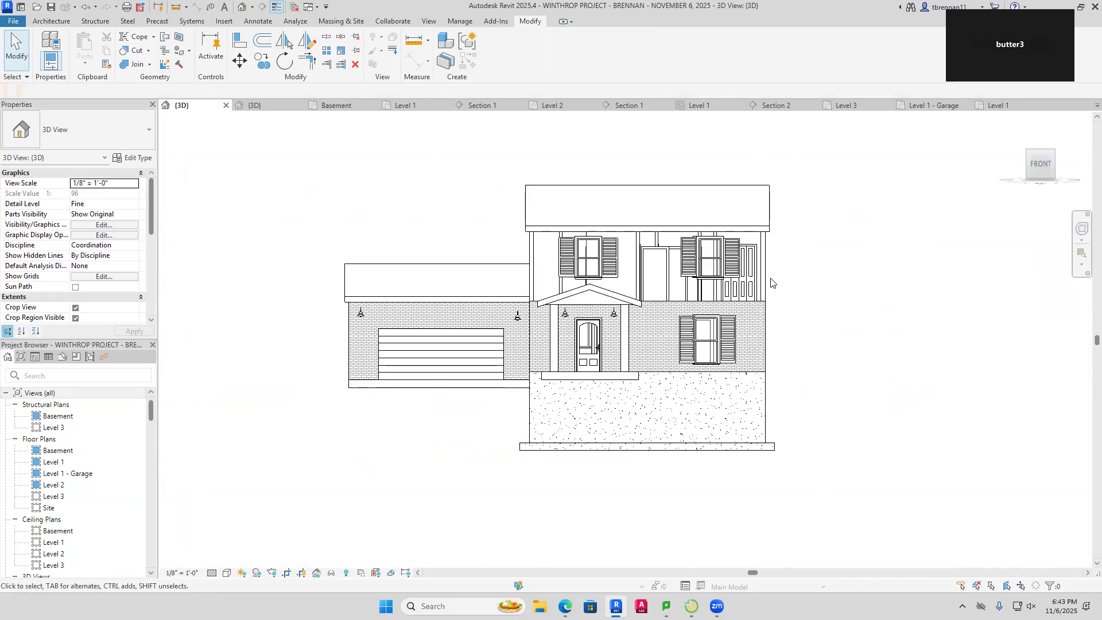
pyautogui.click(227, 573)
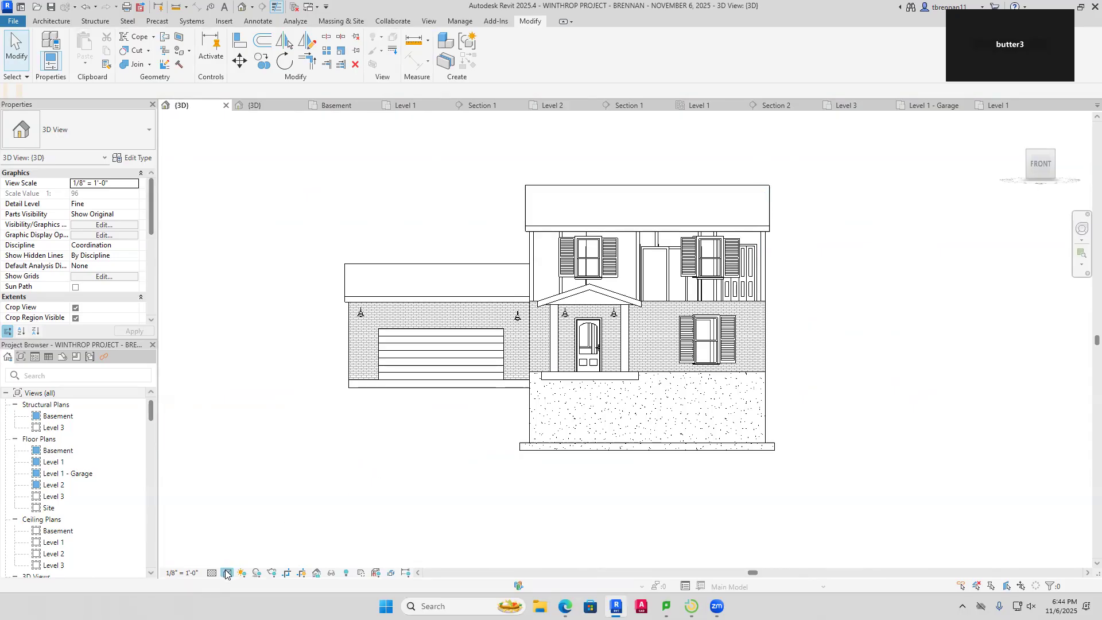
pyautogui.click(238, 562)
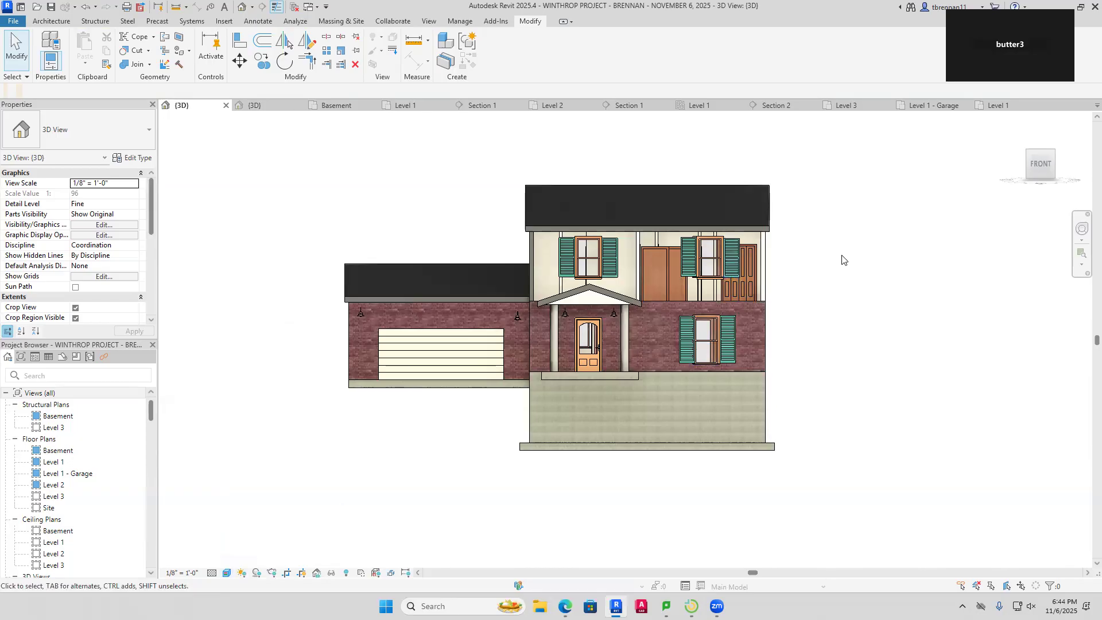
pyautogui.keyDown('shift'); pyautogui.moveTo(854, 330); pyautogui.dragTo(829, 315, button='middle'); pyautogui.keyUp('shift')
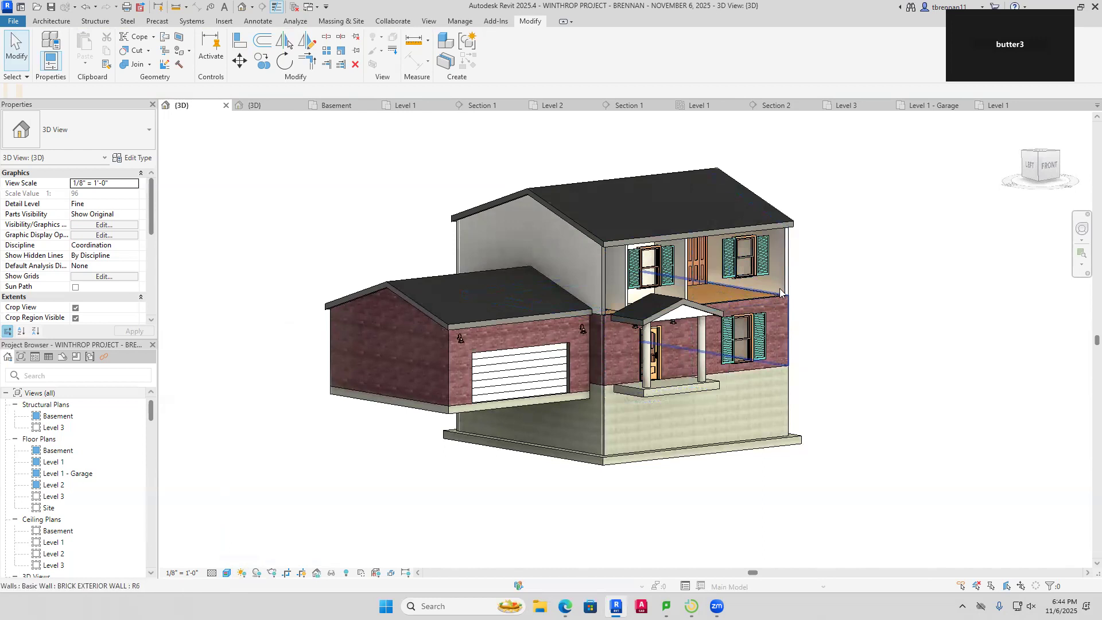
# Reveal the hidden elements, unhide the front SIDED EXTERIOR WALL on Level 2 in the 3D view, and leave the reveal mode
pyautogui.click(346, 573)
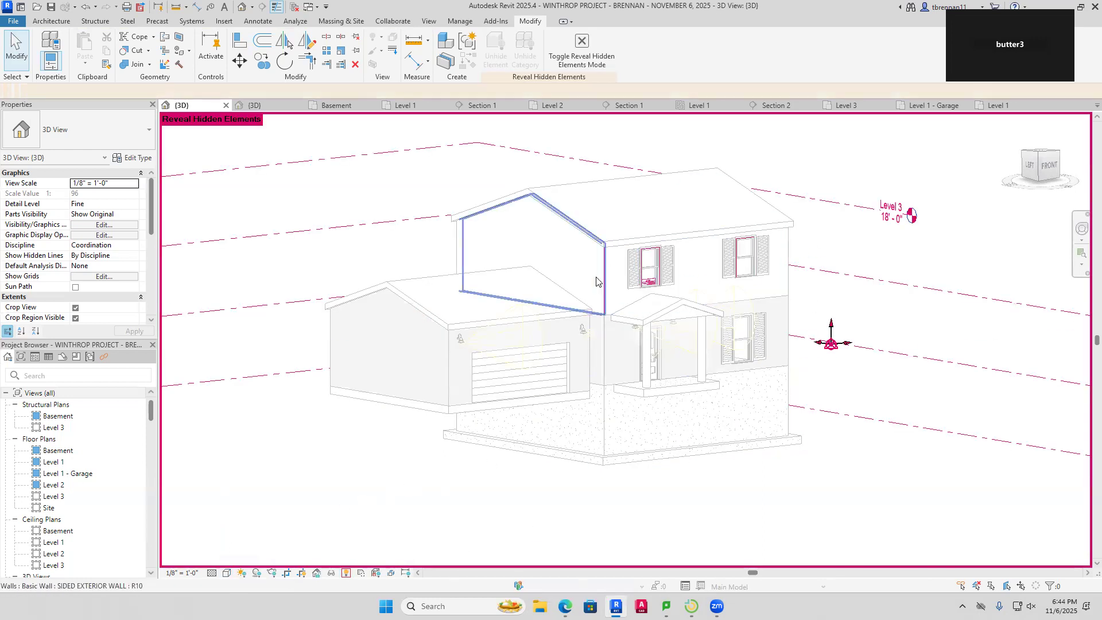
pyautogui.click(614, 280)
pyautogui.rightClick(614, 280)
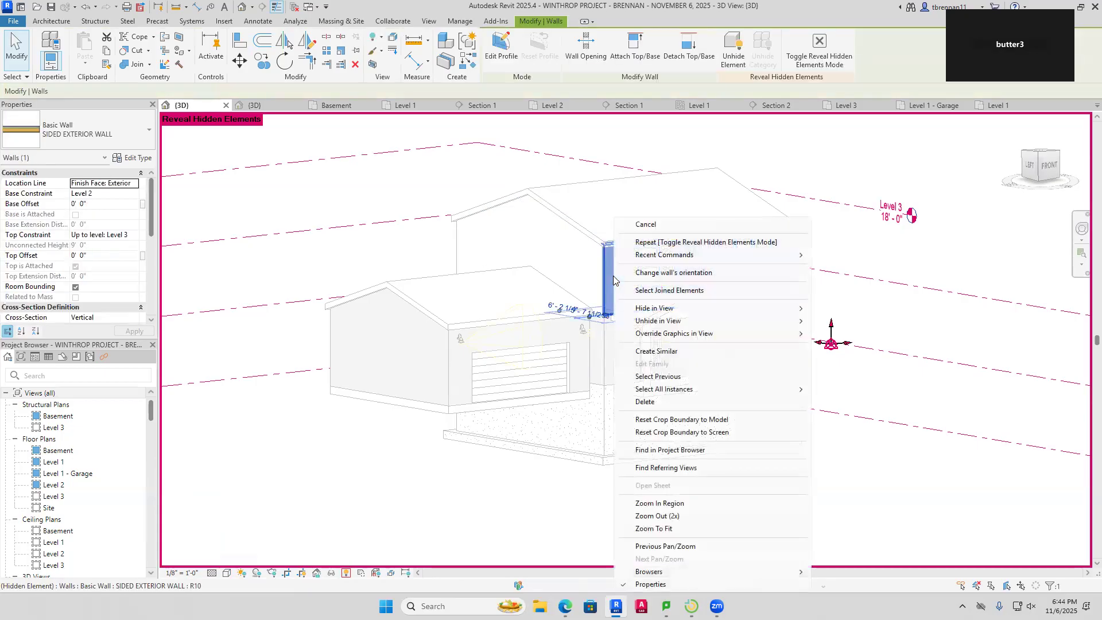
pyautogui.moveTo(684, 314)
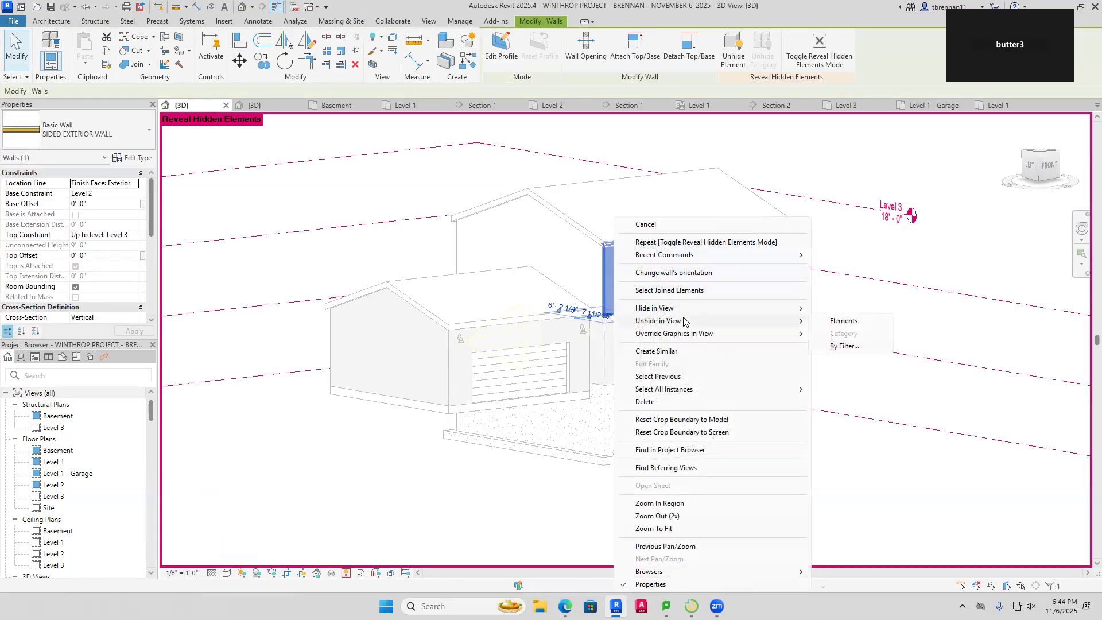
pyautogui.click(850, 324)
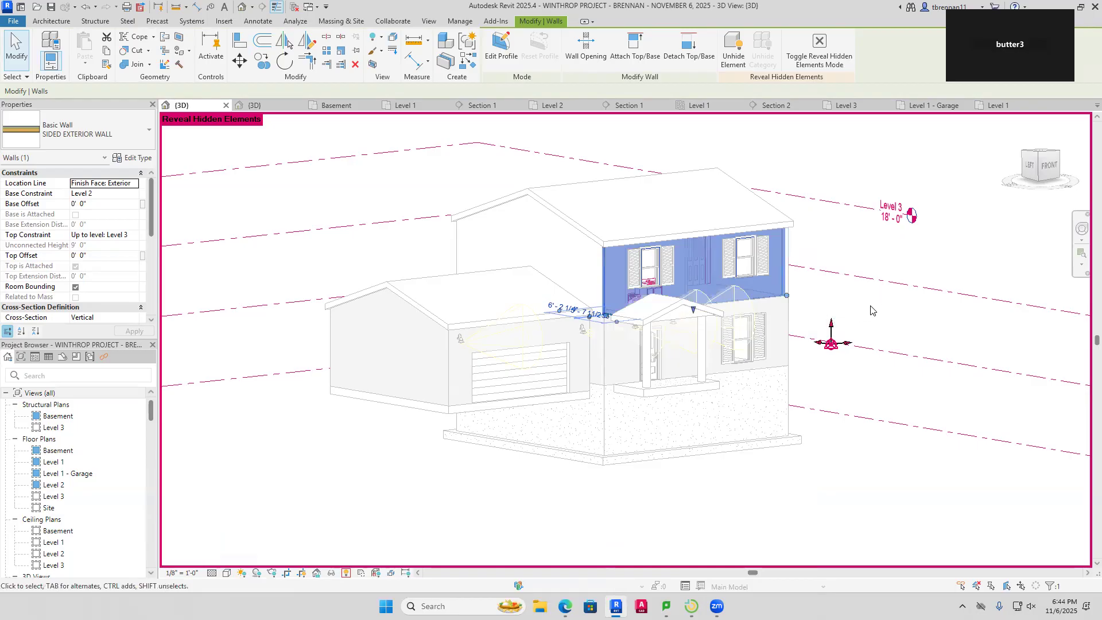
pyautogui.click(922, 315)
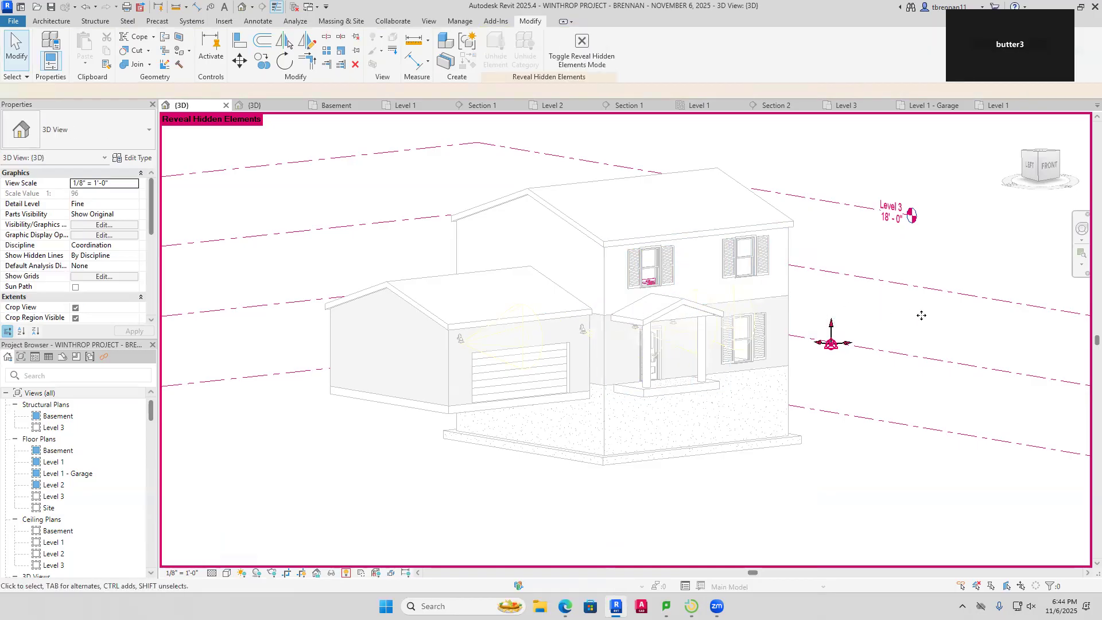
pyautogui.scroll(5, 646, 267)
pyautogui.scroll(-4, 643, 264)
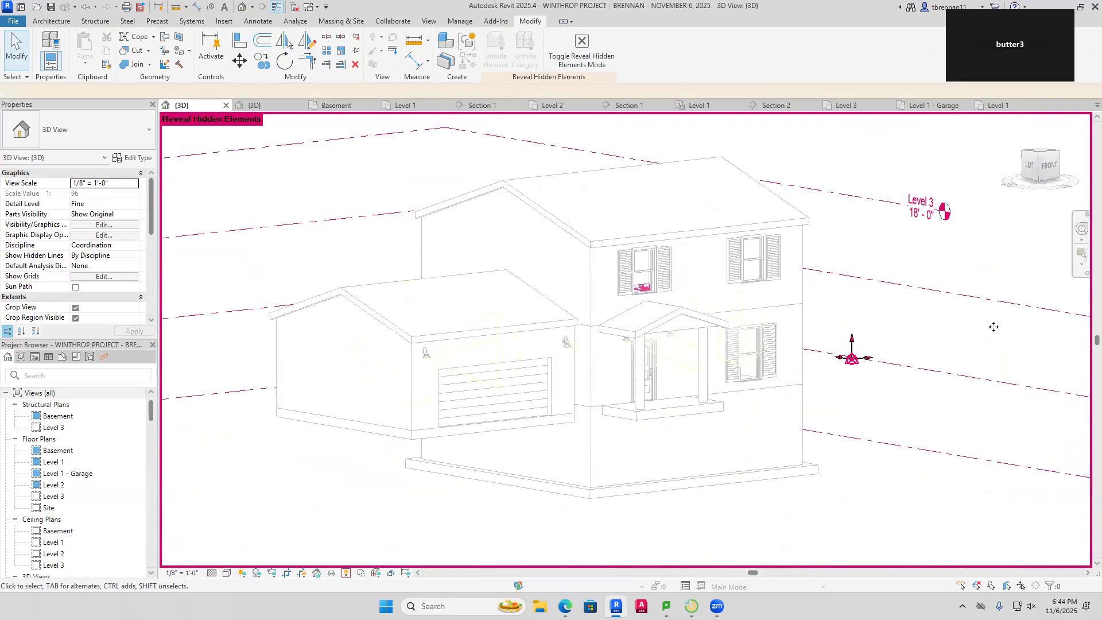
pyautogui.click(346, 572)
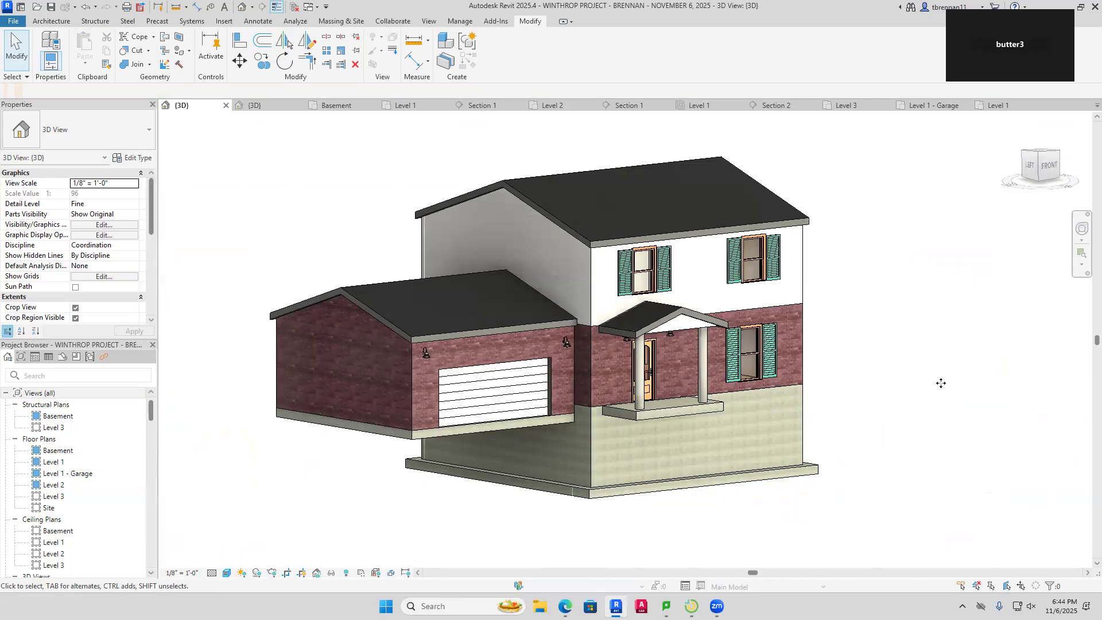
# Examine the house exterior from the front garage corner, checking the walls, shutters and entry porch
pyautogui.keyDown('shift'); pyautogui.moveTo(941, 383); pyautogui.dragTo(654, 438, button='middle'); pyautogui.keyUp('shift')
pyautogui.keyDown('shift'); pyautogui.moveTo(756, 477); pyautogui.dragTo(608, 477, button='middle'); pyautogui.keyUp('shift')
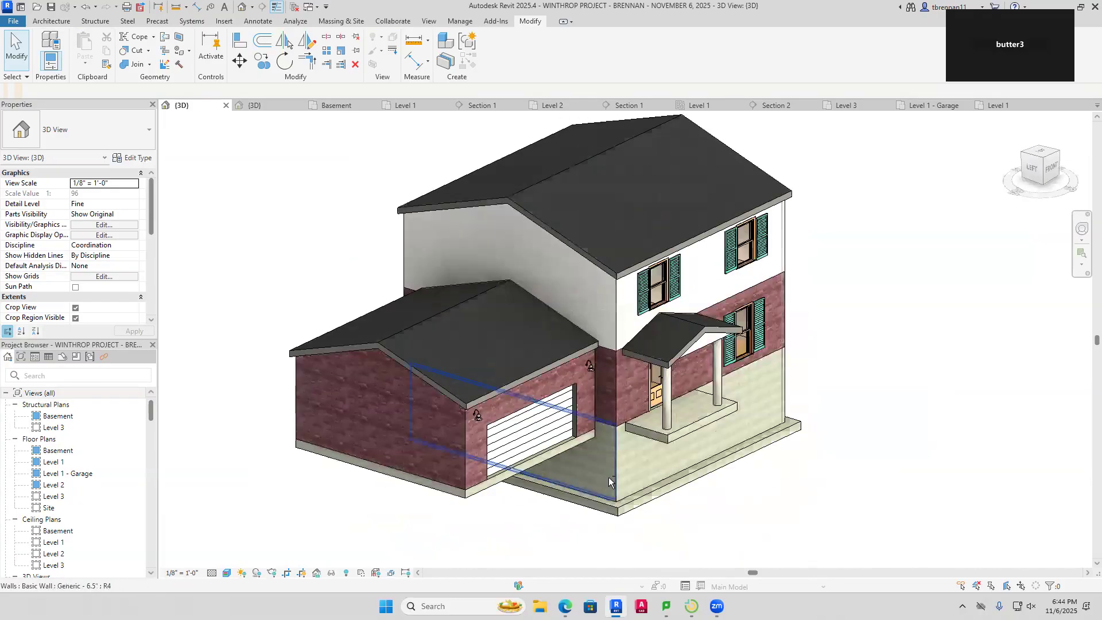
pyautogui.moveTo(797, 497)
pyautogui.keyDown('shift'); pyautogui.mouseDown(button='middle')
pyautogui.moveTo(909, 278)
pyautogui.moveTo(801, 383)
pyautogui.moveTo(709, 536)
pyautogui.moveTo(775, 524)
pyautogui.moveTo(795, 492)
pyautogui.mouseUp(button='middle'); pyautogui.keyUp('shift')
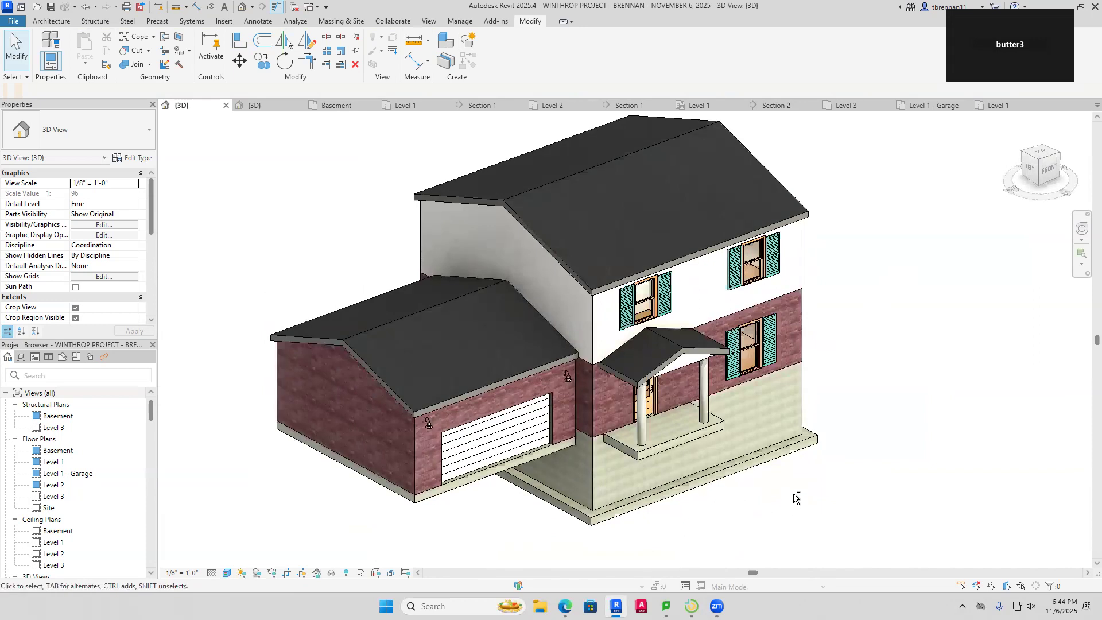
pyautogui.scroll(4, 794, 493)
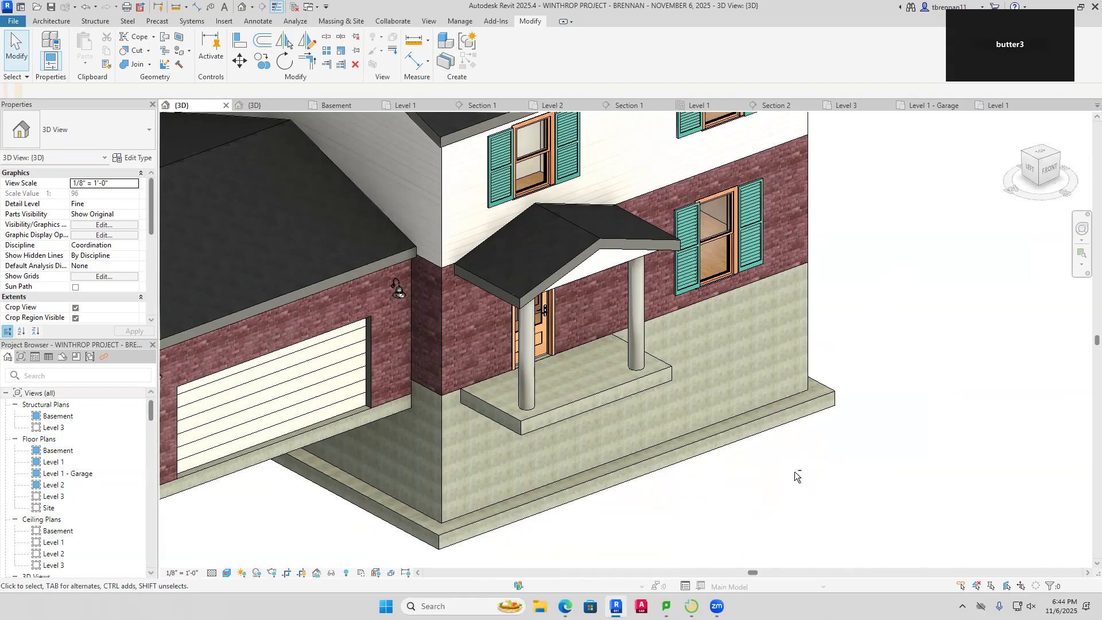
pyautogui.scroll(-5, 795, 471)
pyautogui.moveTo(788, 468); pyautogui.dragTo(769, 503, button='middle')
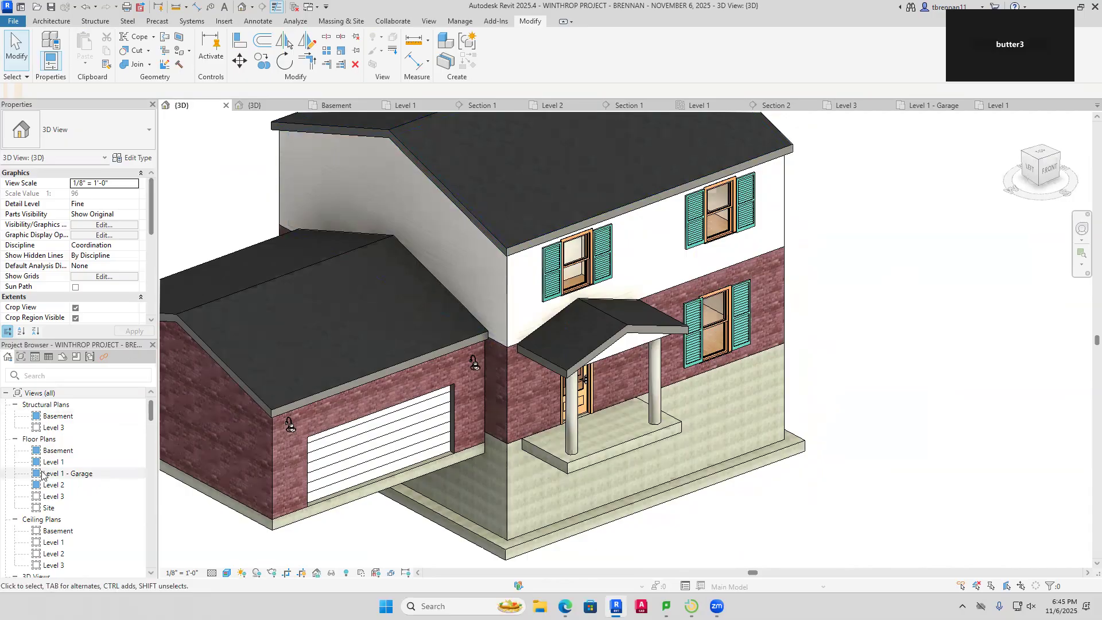
# In the Basement floor plan, shorten the central north-south interior wall so it ends at the crossing interior wall, opening up the front half
pyautogui.doubleClick(57, 451)
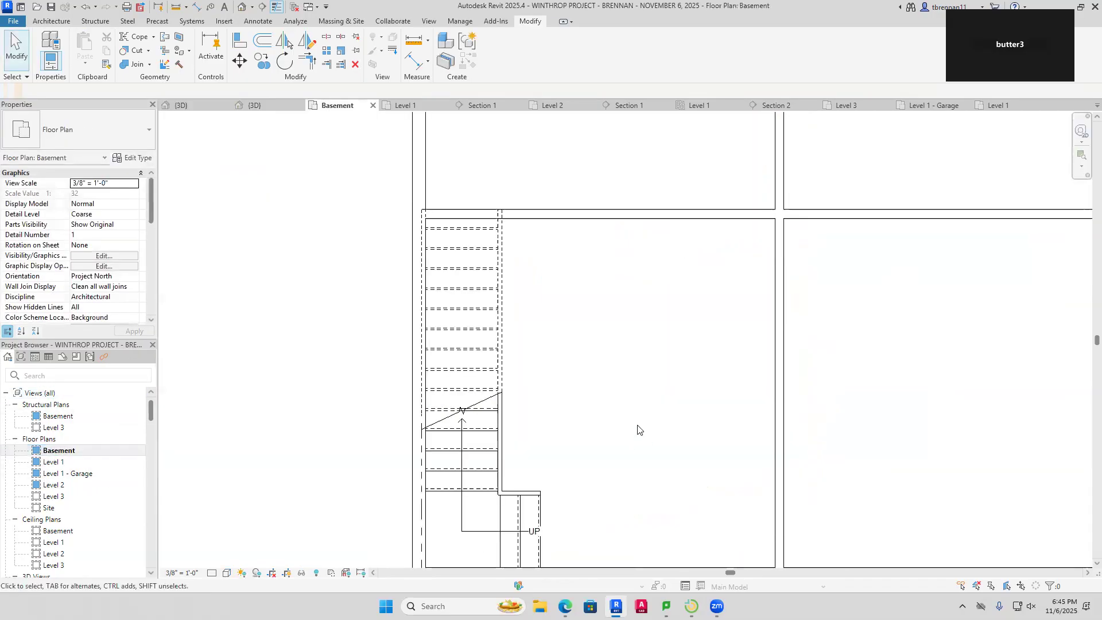
pyautogui.scroll(-3, 636, 410)
pyautogui.moveTo(634, 401); pyautogui.dragTo(531, 392, button='middle')
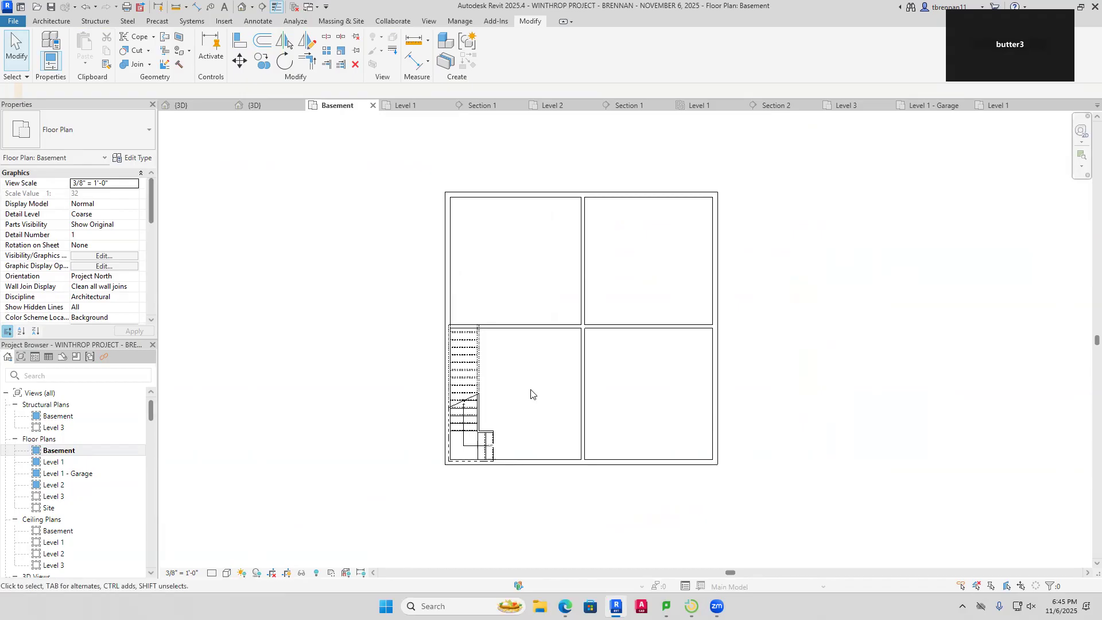
pyautogui.click(584, 416)
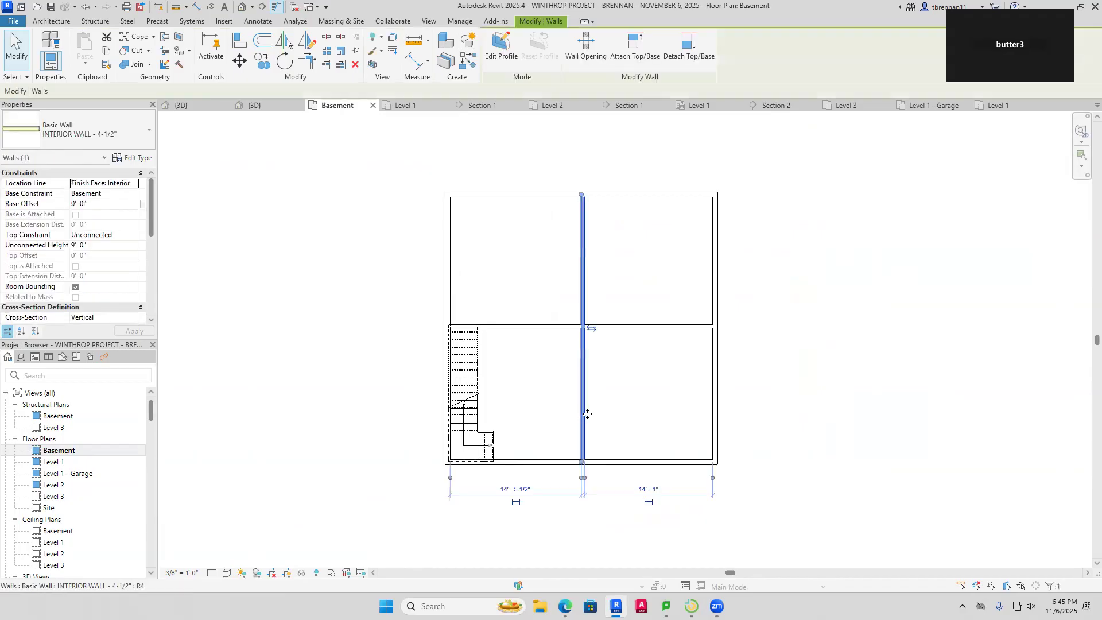
pyautogui.moveTo(582, 463); pyautogui.dragTo(581, 327)
pyautogui.click(676, 371)
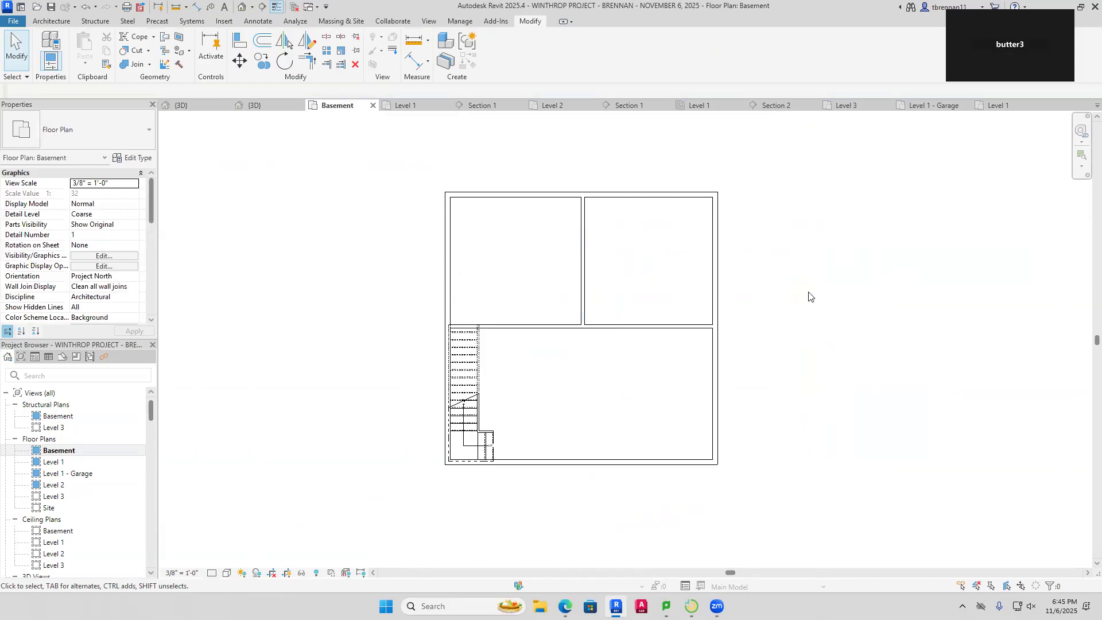
# Place two tagged Single-Flush 36" x 80" doors in the crossing basement wall, one on each side of the central wall, swinging into the rear rooms
pyautogui.click(62, 21)
pyautogui.click(67, 41)
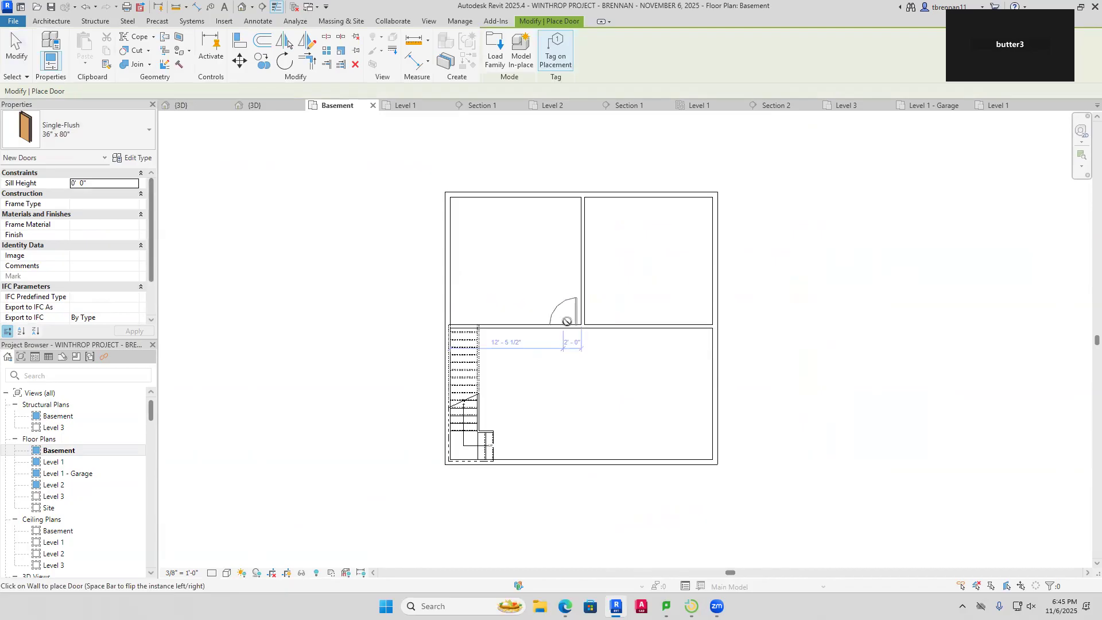
pyautogui.click(565, 320)
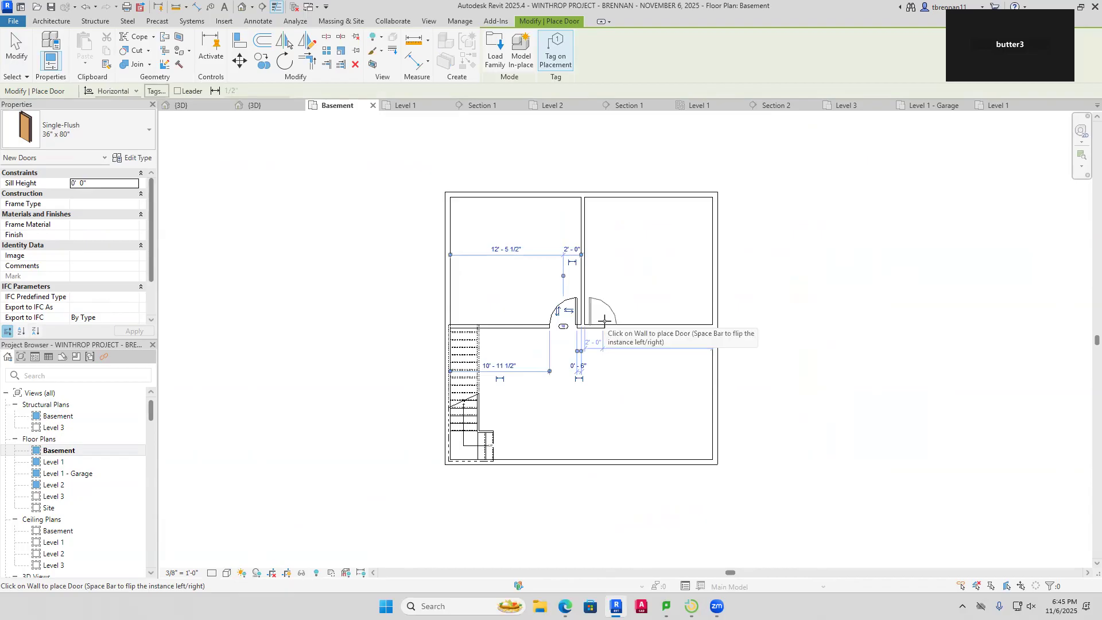
pyautogui.click(604, 321)
pyautogui.press('Escape')
pyautogui.press('Escape')
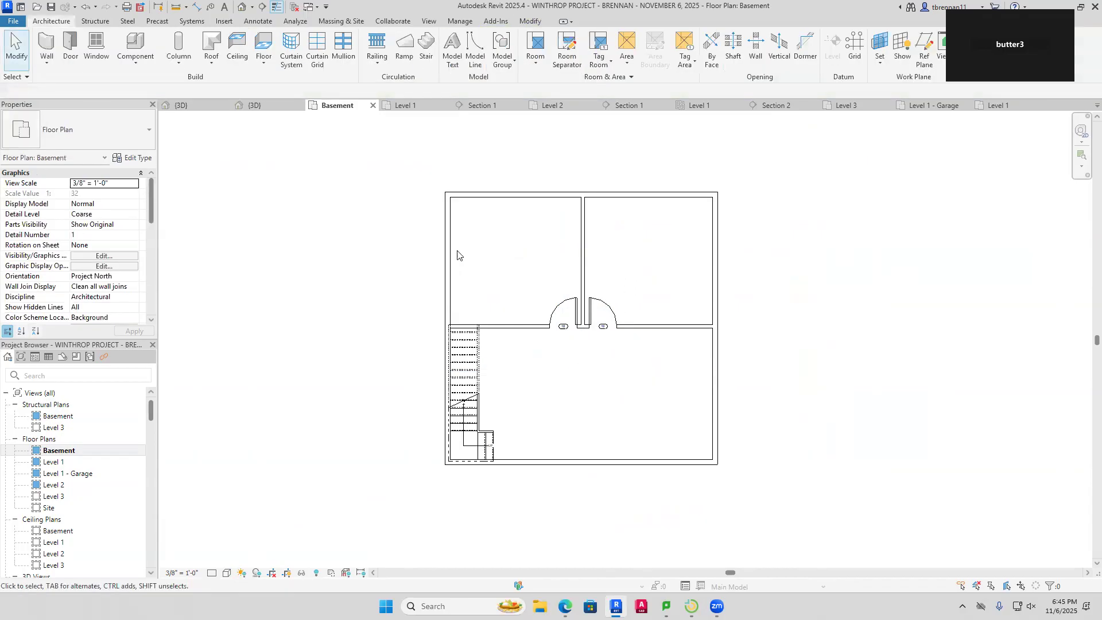
pyautogui.moveTo(152, 403); pyautogui.dragTo(154, 502)
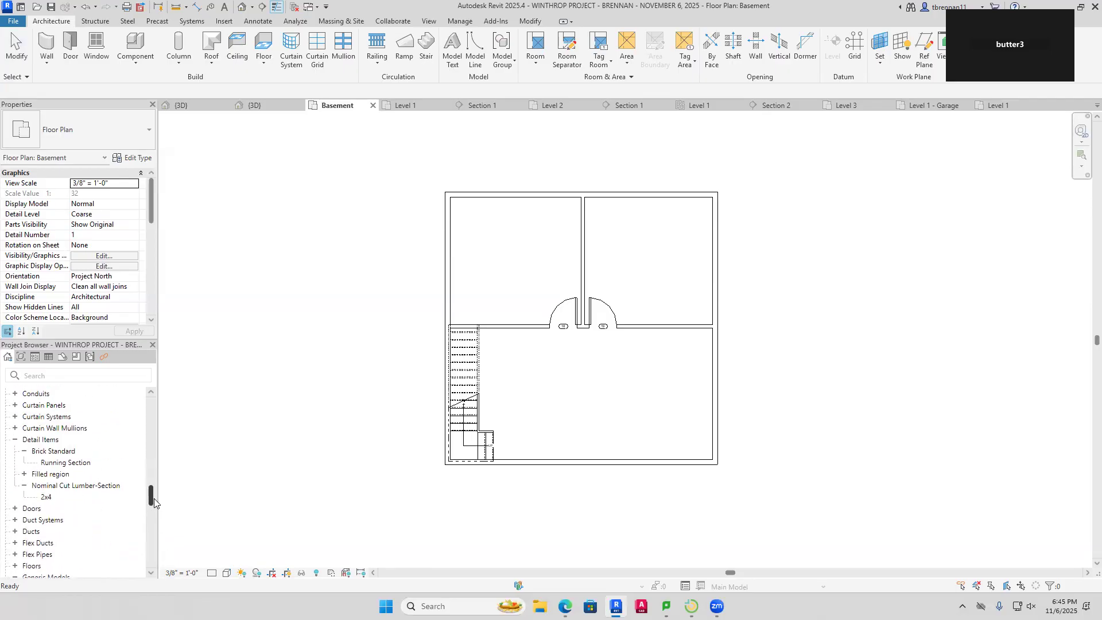
pyautogui.scroll(5, 154, 500)
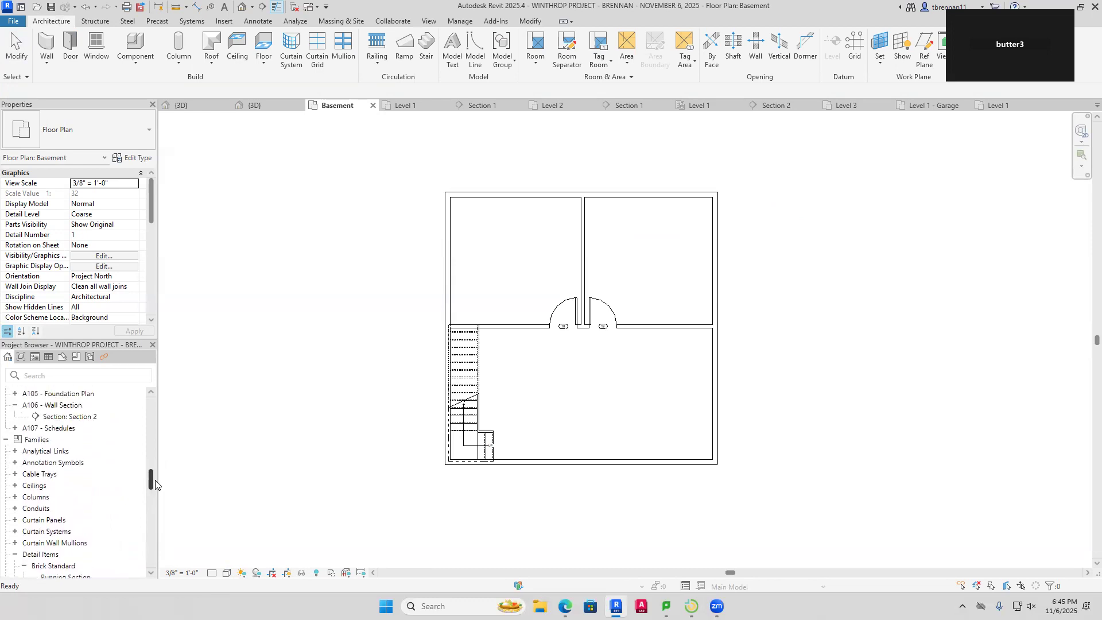
pyautogui.moveTo(154, 485)
pyautogui.mouseDown()
pyautogui.moveTo(161, 575)
pyautogui.moveTo(150, 547)
pyautogui.moveTo(161, 409)
pyautogui.moveTo(153, 493)
pyautogui.mouseUp()
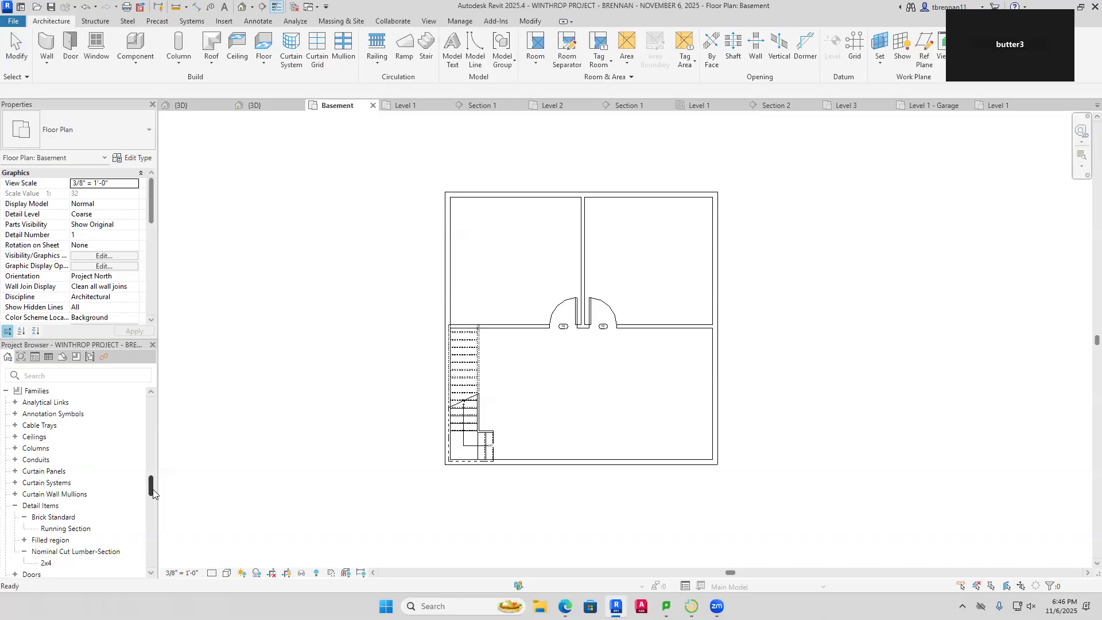
pyautogui.moveTo(153, 492); pyautogui.dragTo(161, 381)
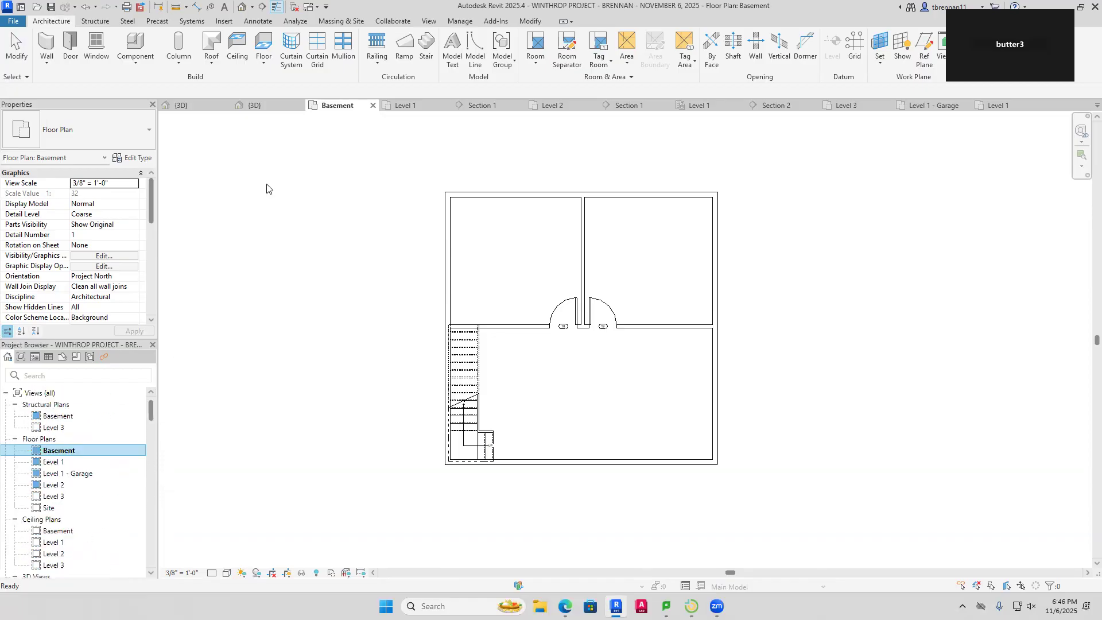
# Place a 27" x 25" x 35" dryer along the rear wall of the basement room above the stairs, about 1'-6" from the central wall
pyautogui.click(136, 46)
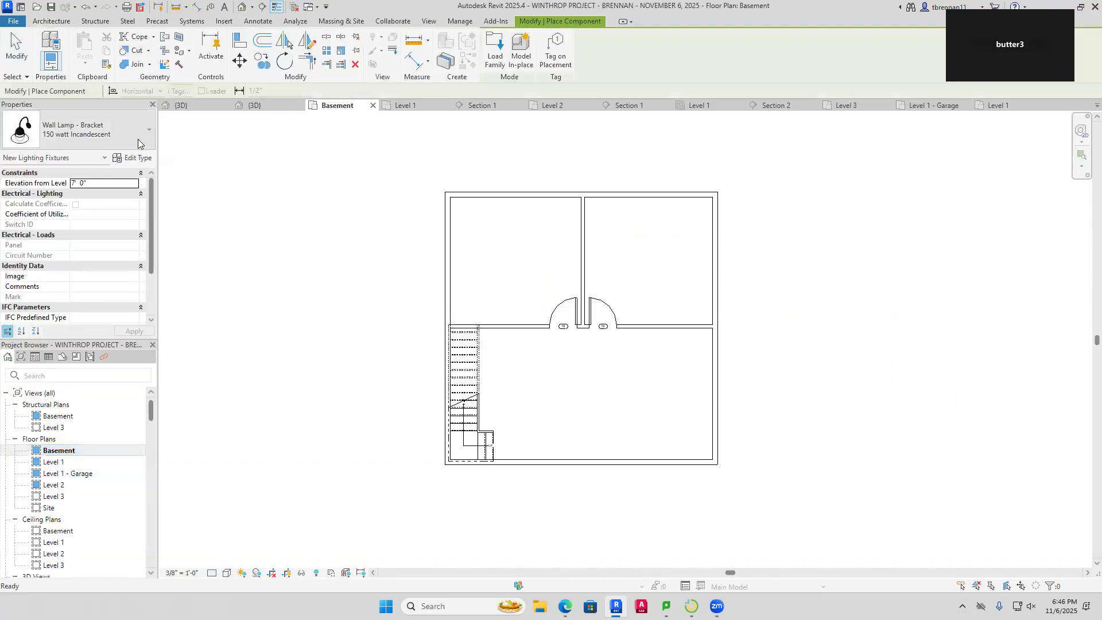
pyautogui.click(148, 141)
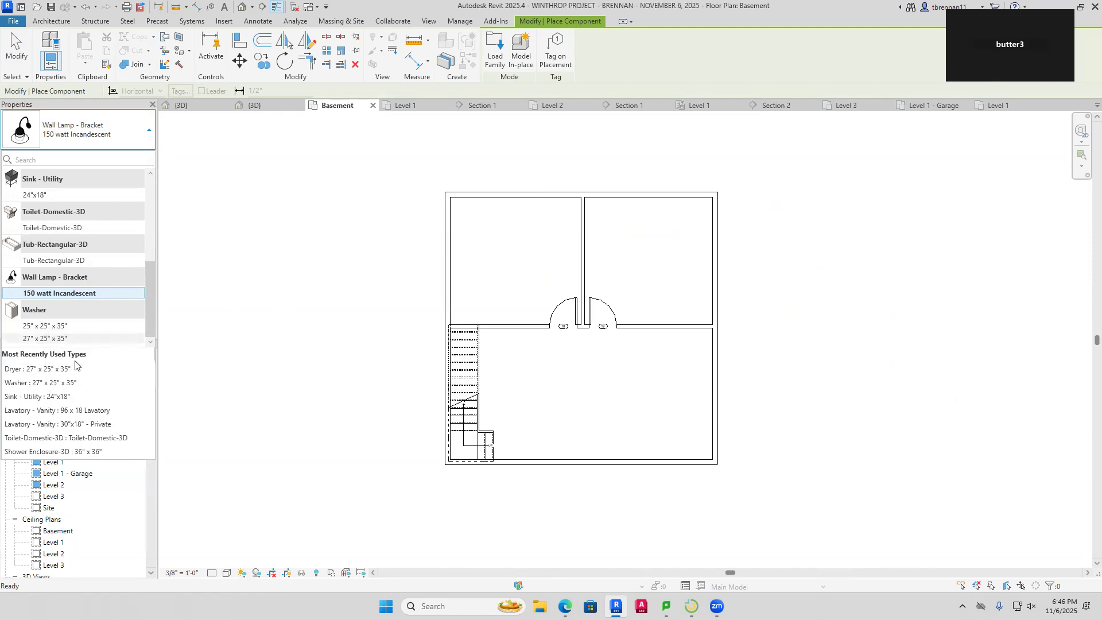
pyautogui.click(55, 369)
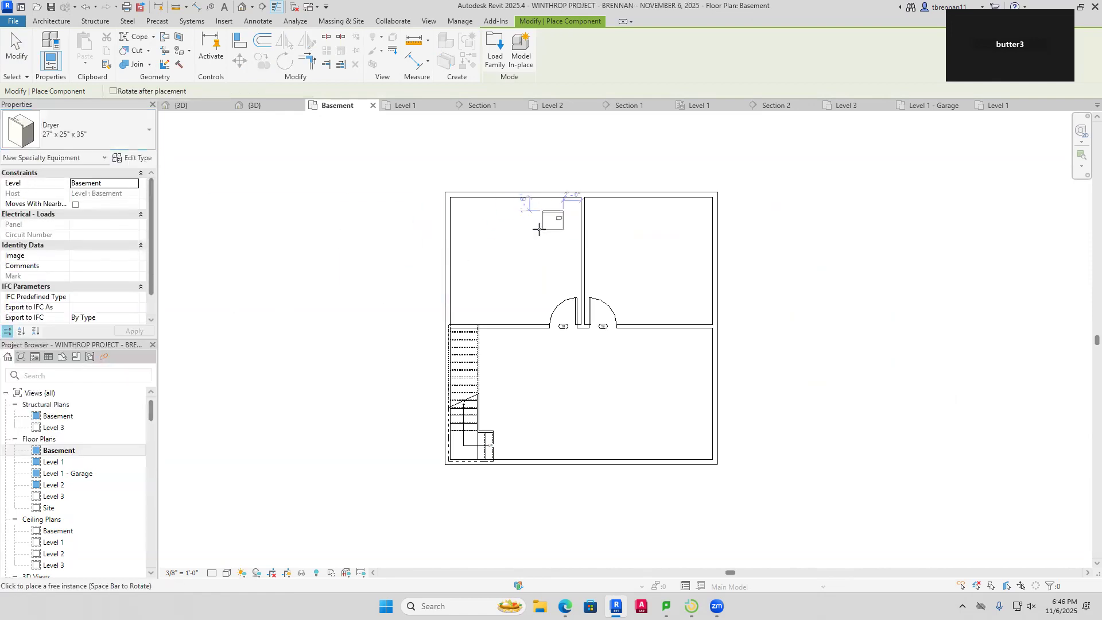
pyautogui.click(547, 216)
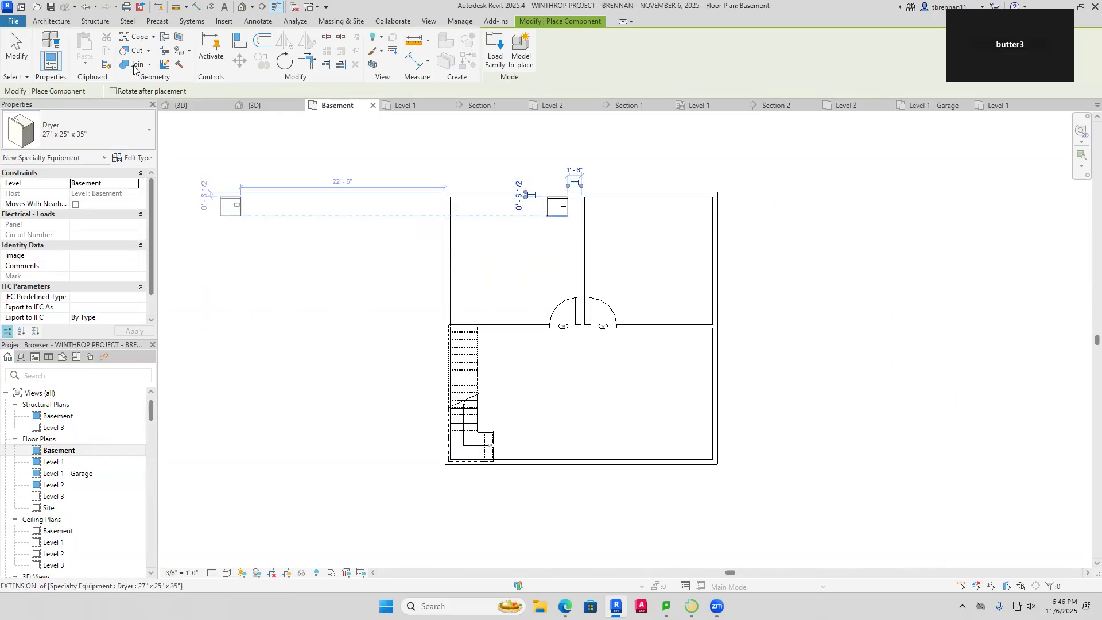
pyautogui.press('Escape')
# Place a 27" x 25" x 35" washer along the same rear basement wall, beside the dryer on the side away from the central wall
pyautogui.click(135, 45)
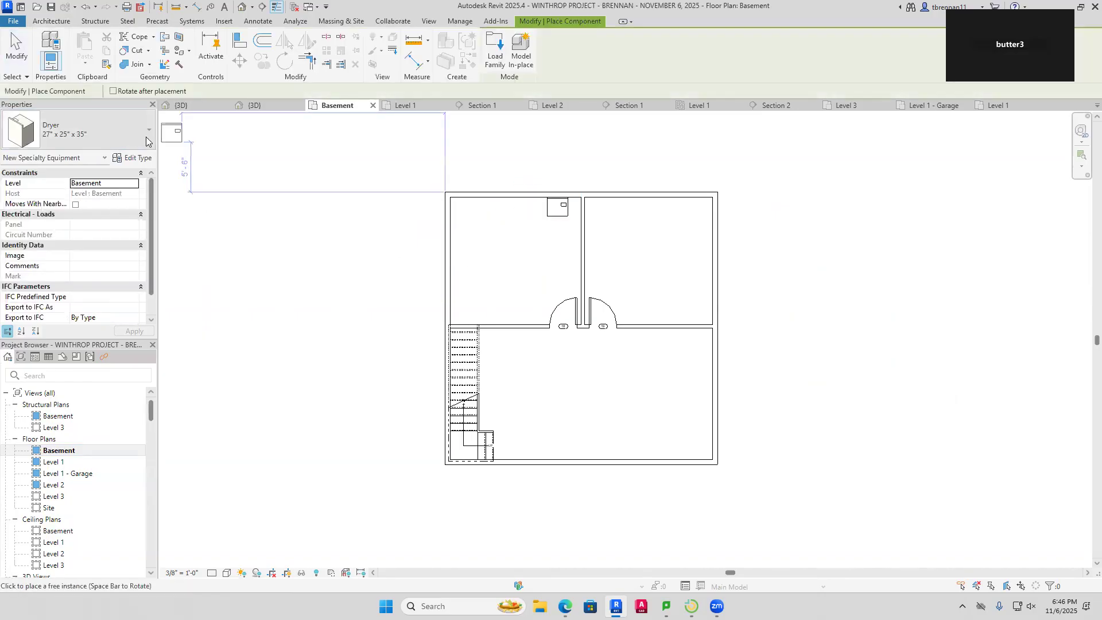
pyautogui.click(146, 141)
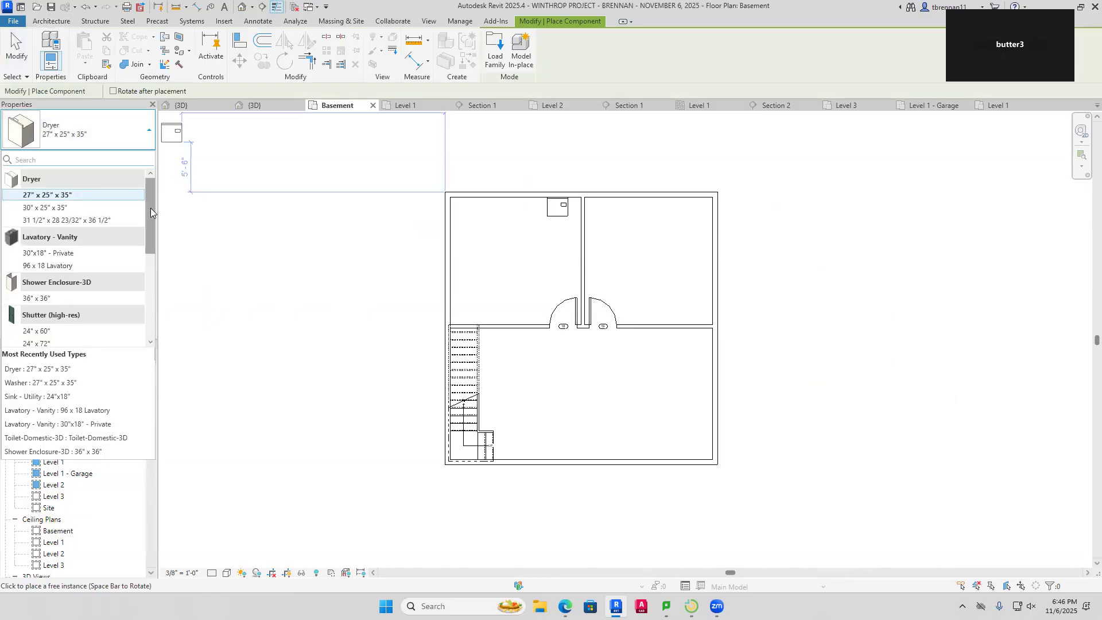
pyautogui.moveTo(150, 240); pyautogui.dragTo(153, 327)
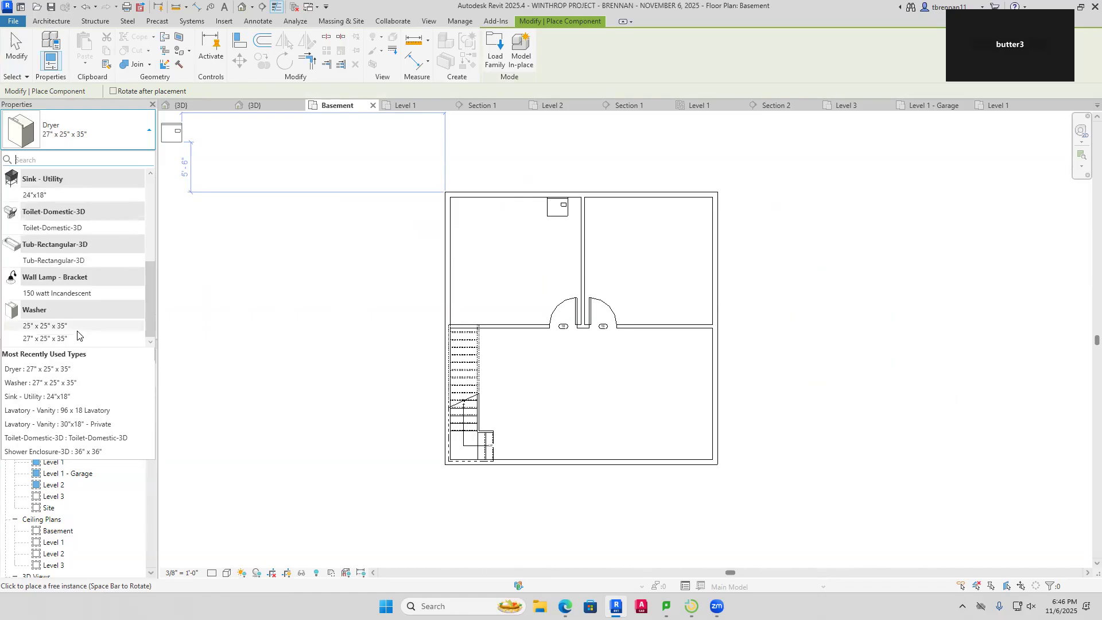
pyautogui.click(51, 330)
pyautogui.click(517, 214)
pyautogui.press('Escape')
pyautogui.press('Escape')
# Place a 24"x18" Sink - Utility against the rear basement wall between the washer and dryer, rotated to back onto the wall
pyautogui.click(141, 55)
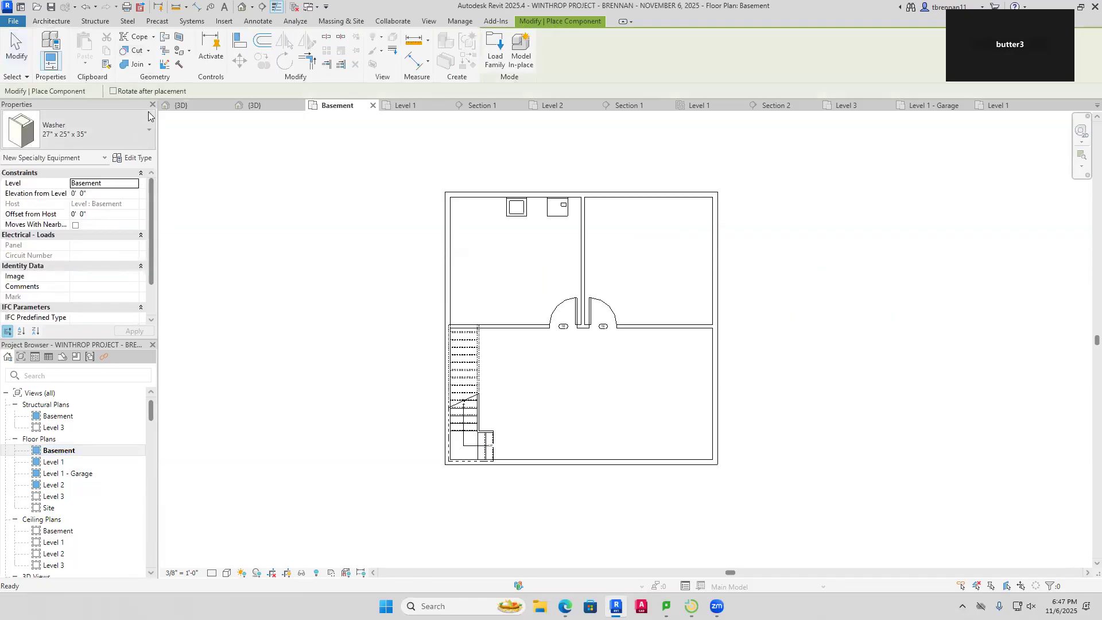
pyautogui.click(147, 140)
pyautogui.scroll(1, 147, 140)
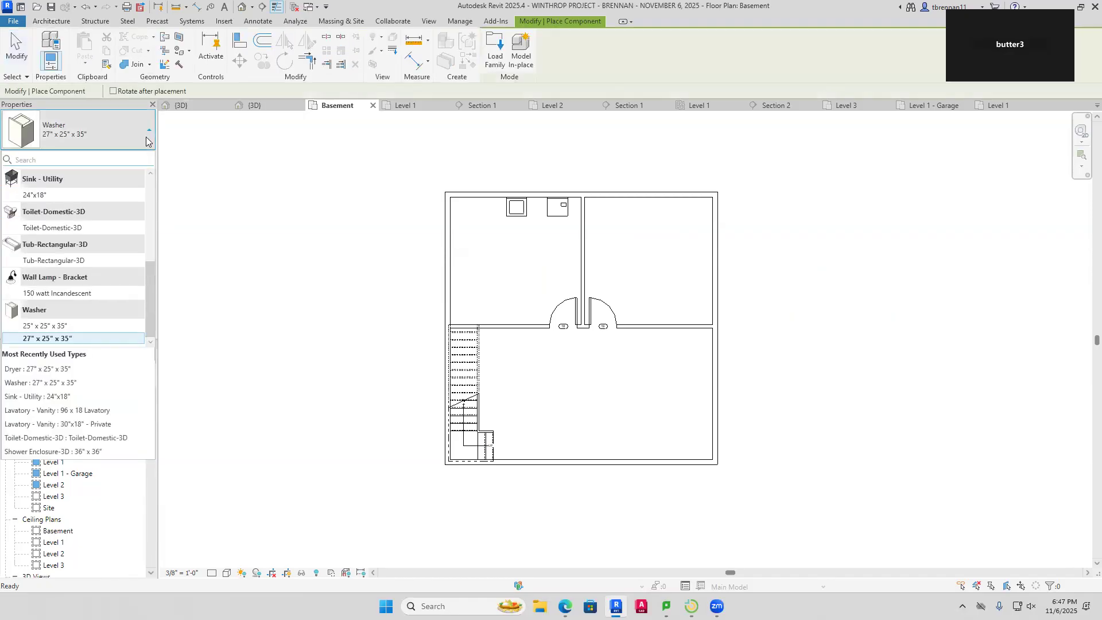
pyautogui.click(36, 194)
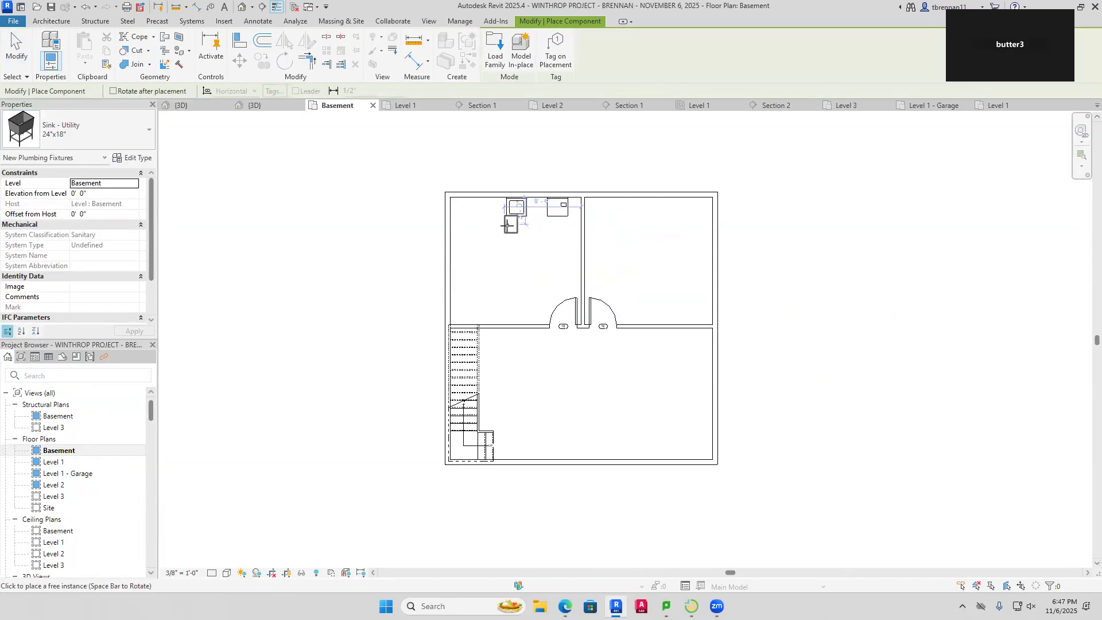
pyautogui.scroll(4, 515, 221)
pyautogui.moveTo(567, 240); pyautogui.dragTo(536, 363, button='middle')
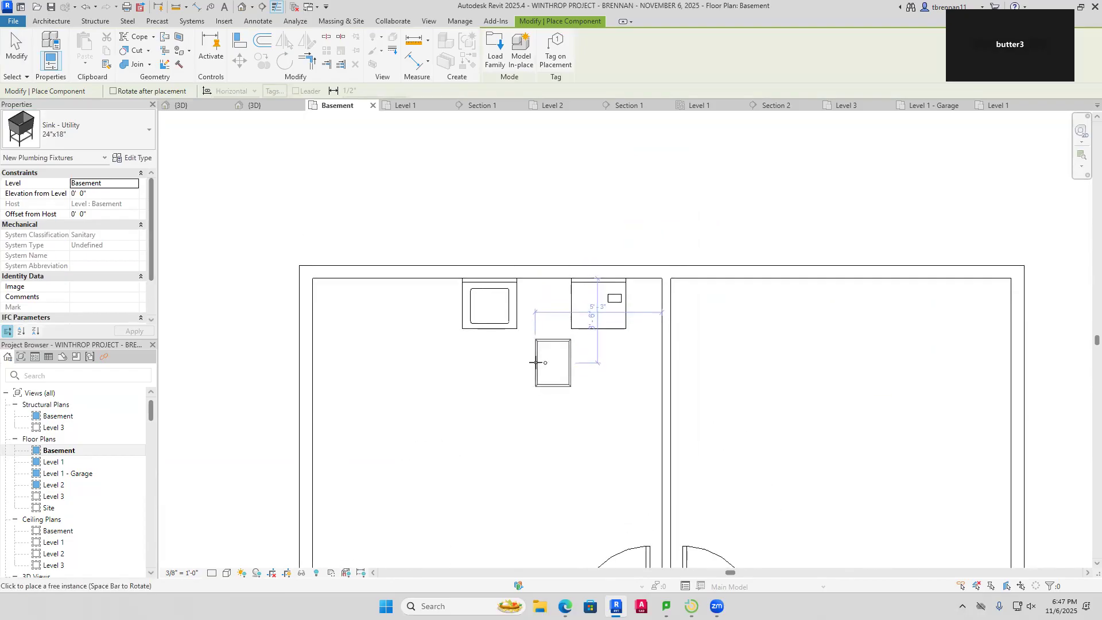
pyautogui.press('space')
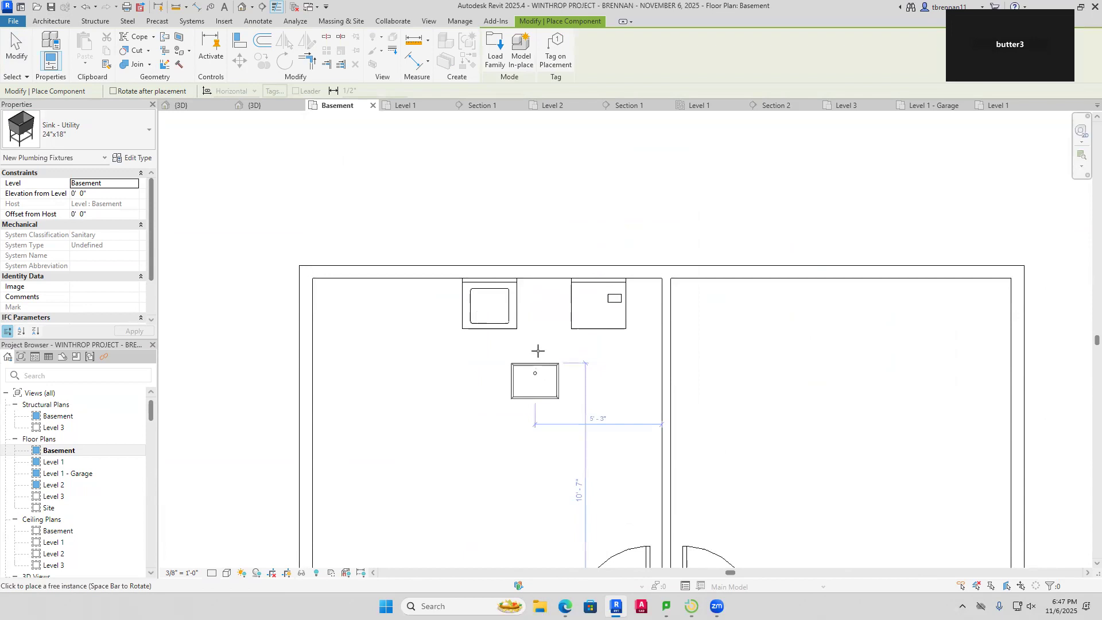
pyautogui.click(543, 278)
pyautogui.press('Escape')
pyautogui.press('Escape')
pyautogui.scroll(-4, 571, 391)
pyautogui.moveTo(571, 390); pyautogui.dragTo(554, 328, button='middle')
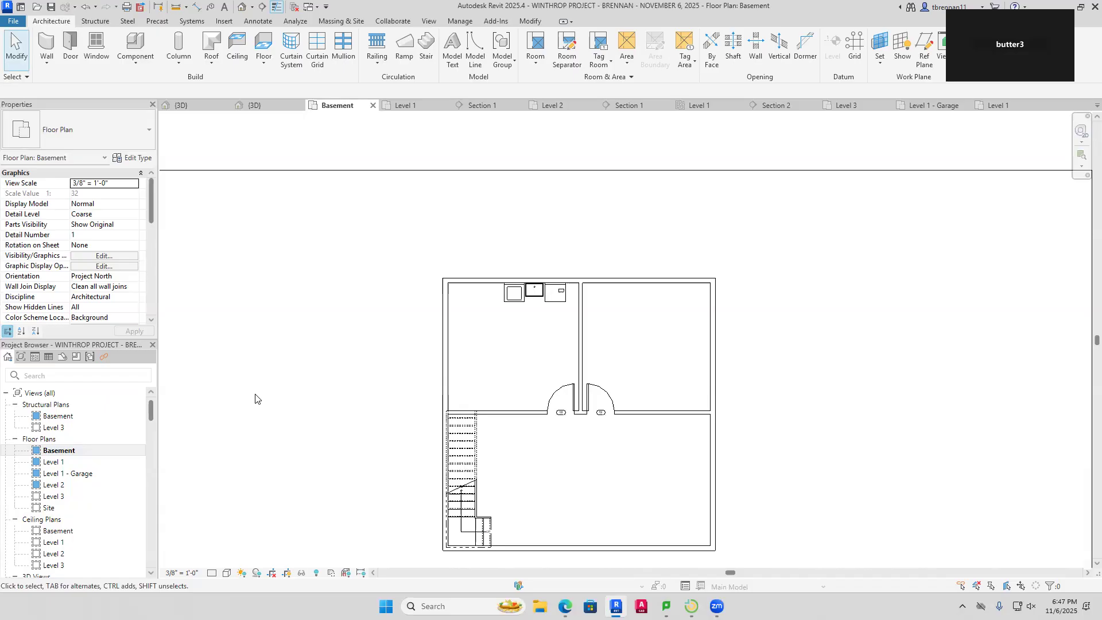
# Place two tagged 60" x 48" Slider with Trim windows in the exterior side wall opposite the stairs, one centered in each adjoining room
pyautogui.click(97, 49)
pyautogui.click(151, 136)
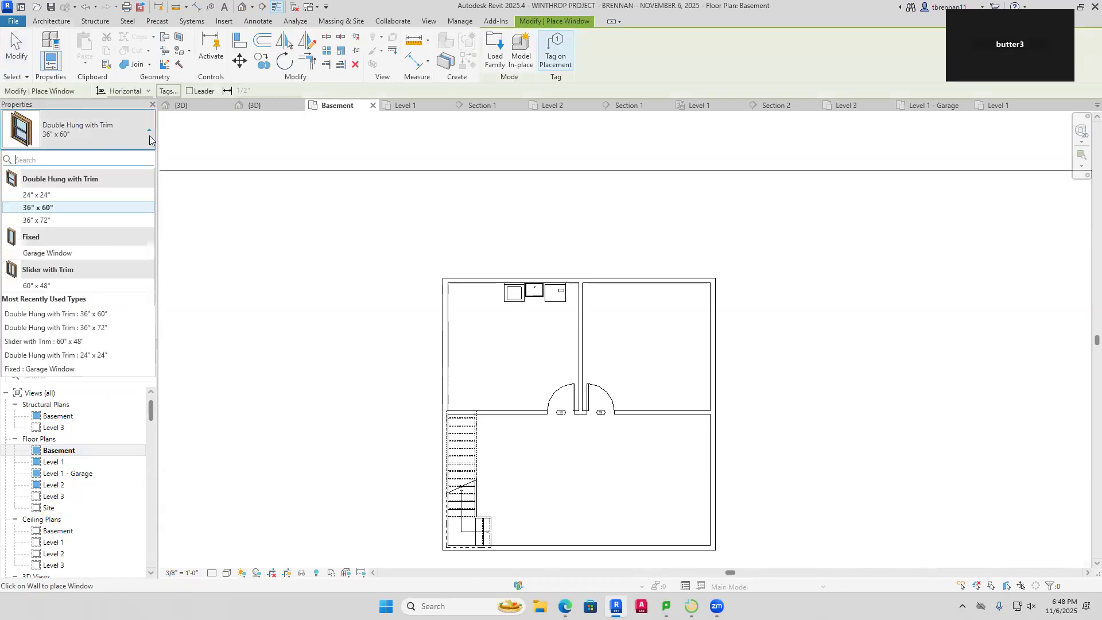
pyautogui.click(86, 342)
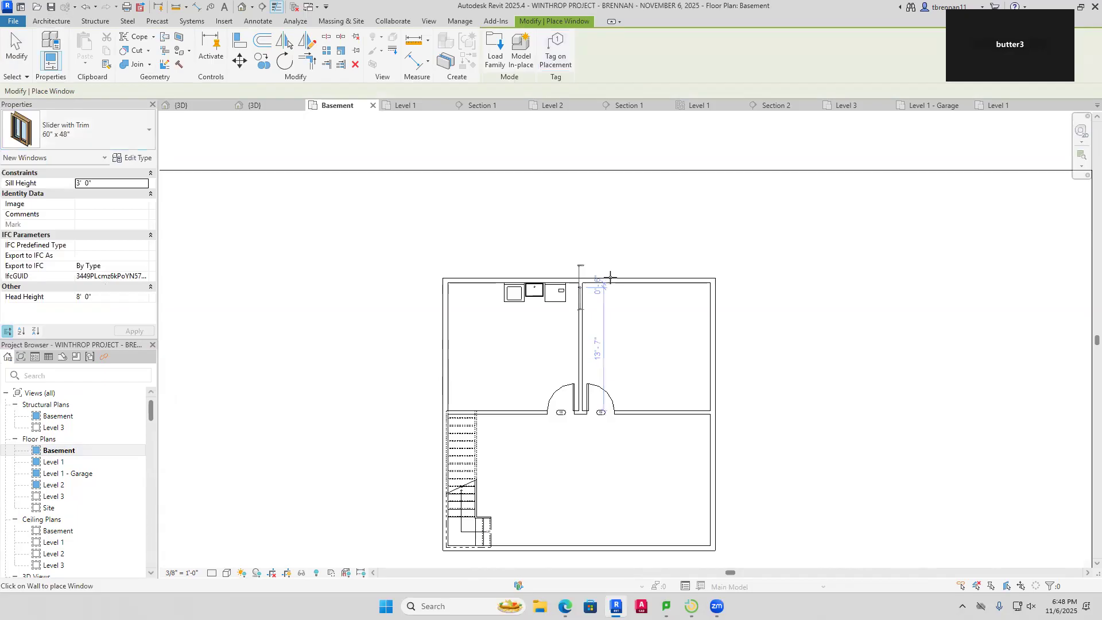
pyautogui.click(715, 347)
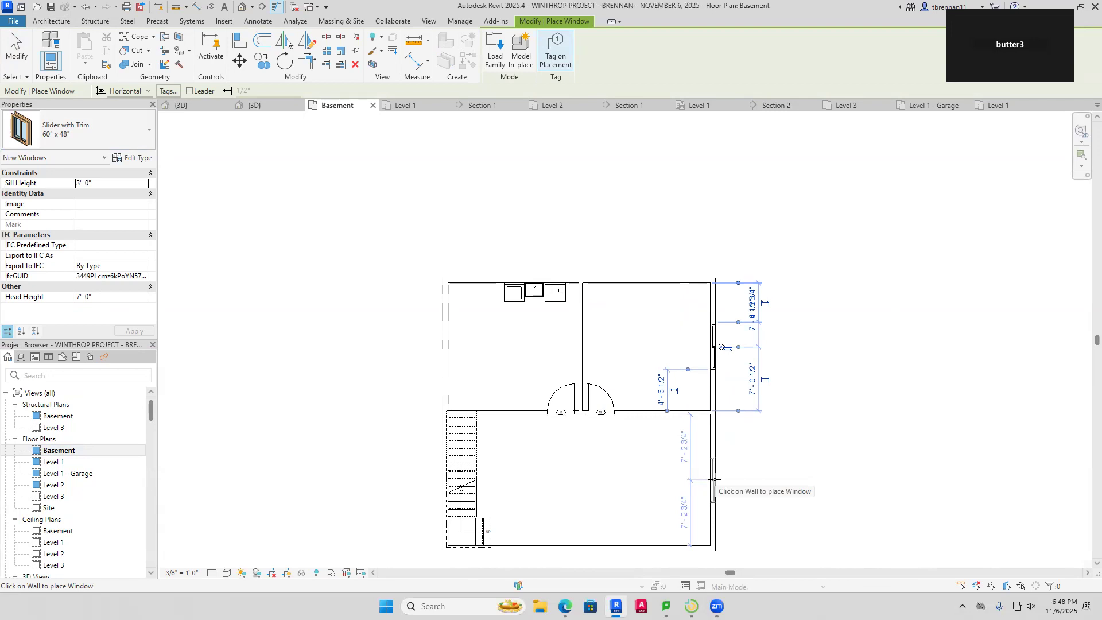
pyautogui.click(715, 480)
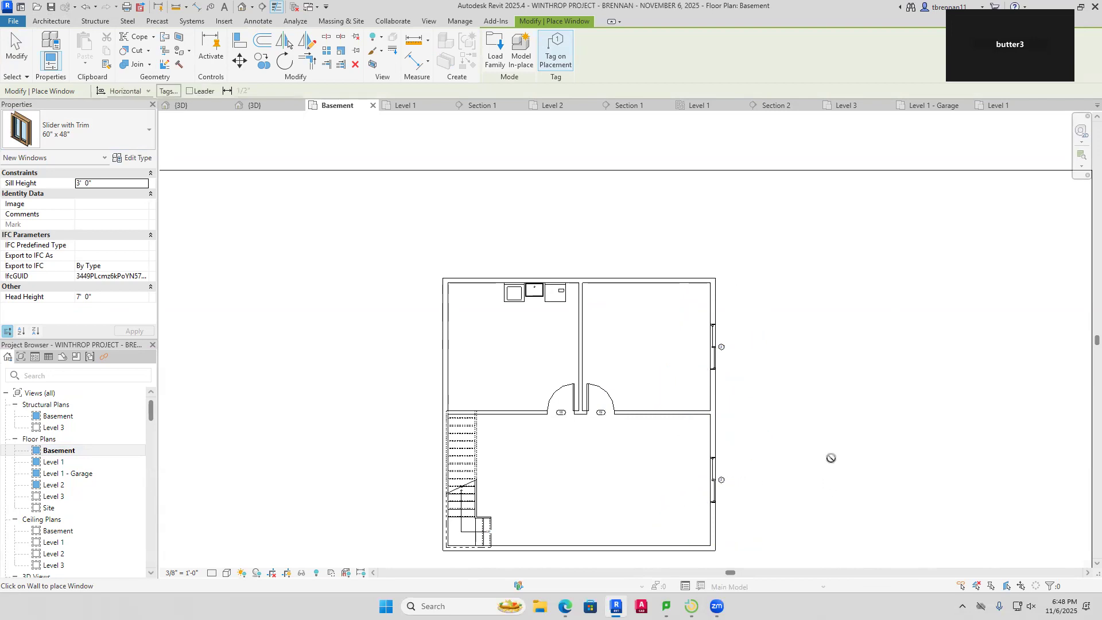
pyautogui.press('Escape')
# Add overall aligned dimensions for the basement's exterior depth and width, outside the windowed side wall and the rear wall
pyautogui.click(601, 281)
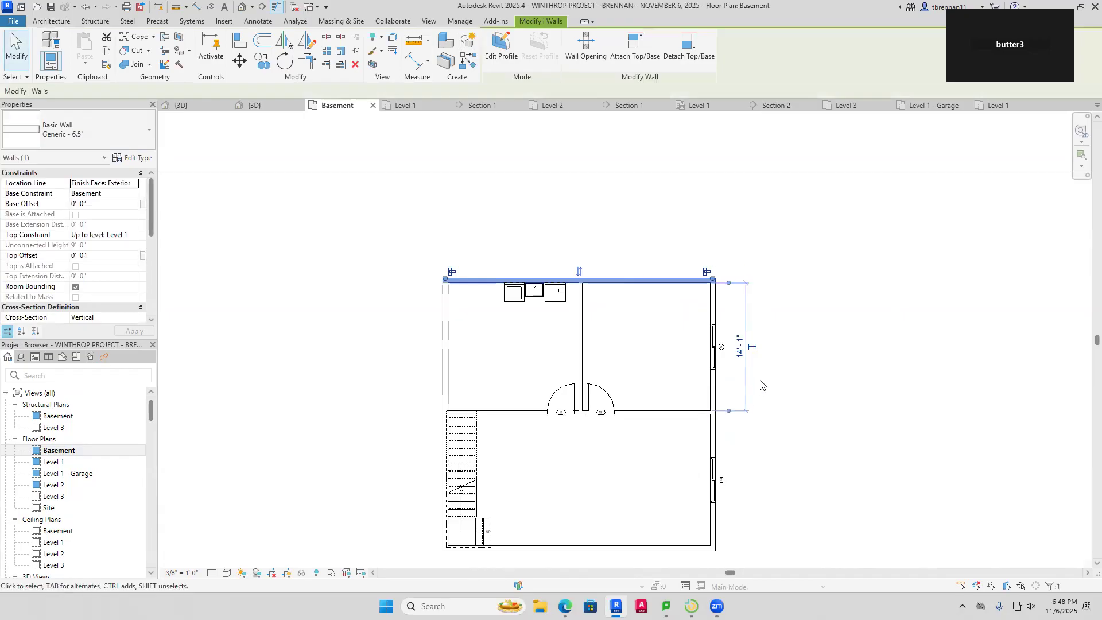
pyautogui.click(785, 320)
pyautogui.click(197, 8)
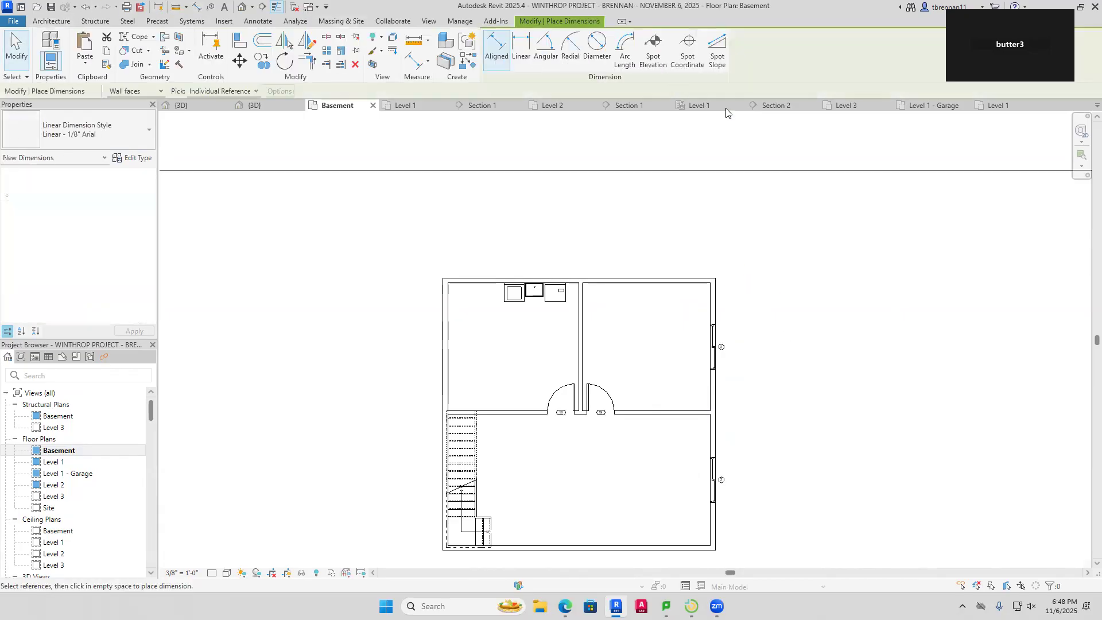
pyautogui.click(696, 275)
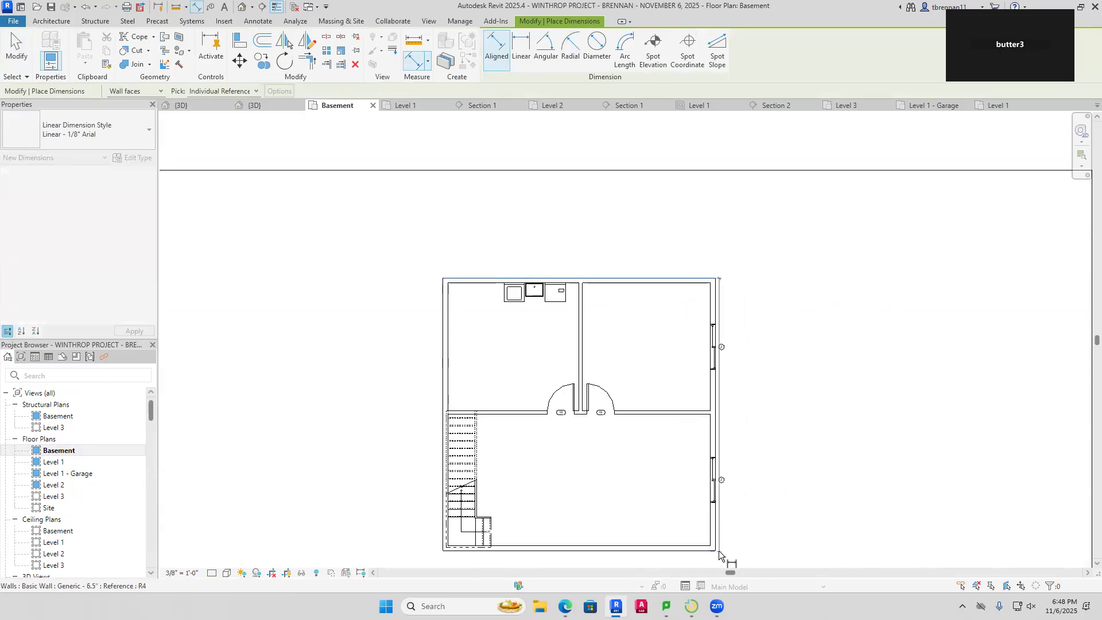
pyautogui.click(718, 551)
pyautogui.click(762, 542)
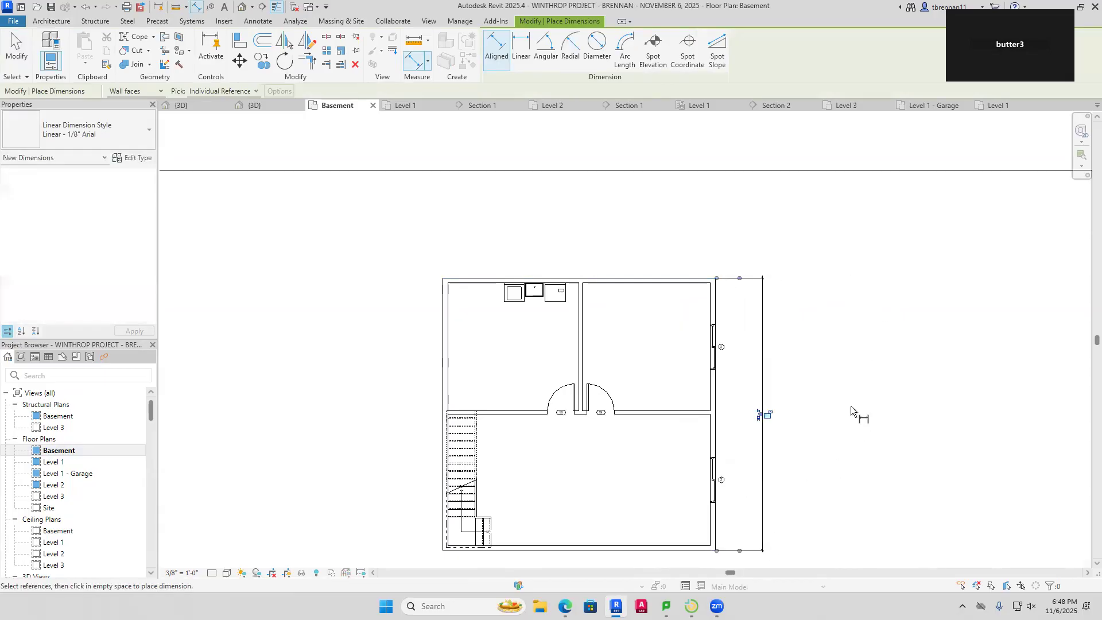
pyautogui.click(438, 334)
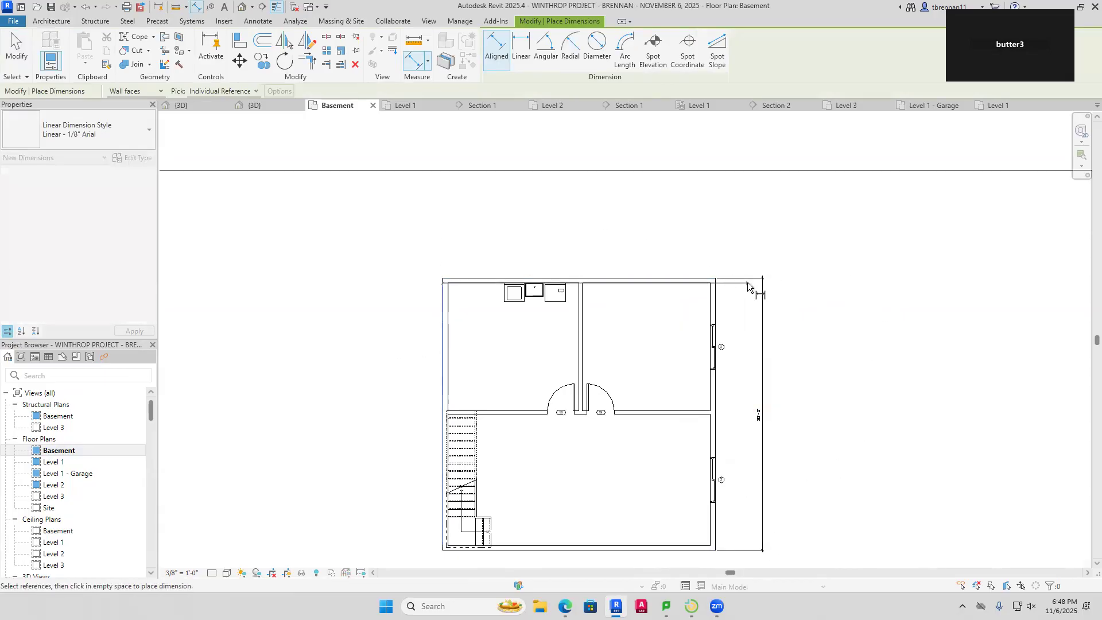
pyautogui.click(717, 313)
pyautogui.click(708, 239)
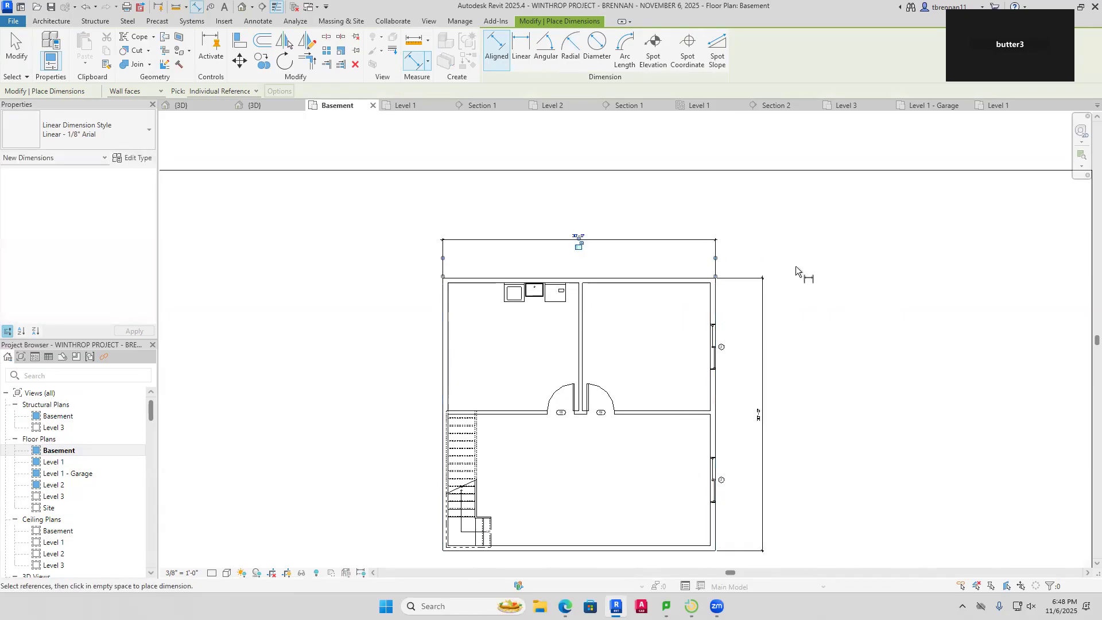
pyautogui.press('Escape')
pyautogui.press('Escape')
# Examine the spacing of the two side-wall windows relative to the exterior walls and the crossing interior wall
pyautogui.moveTo(814, 386); pyautogui.dragTo(796, 337, button='middle')
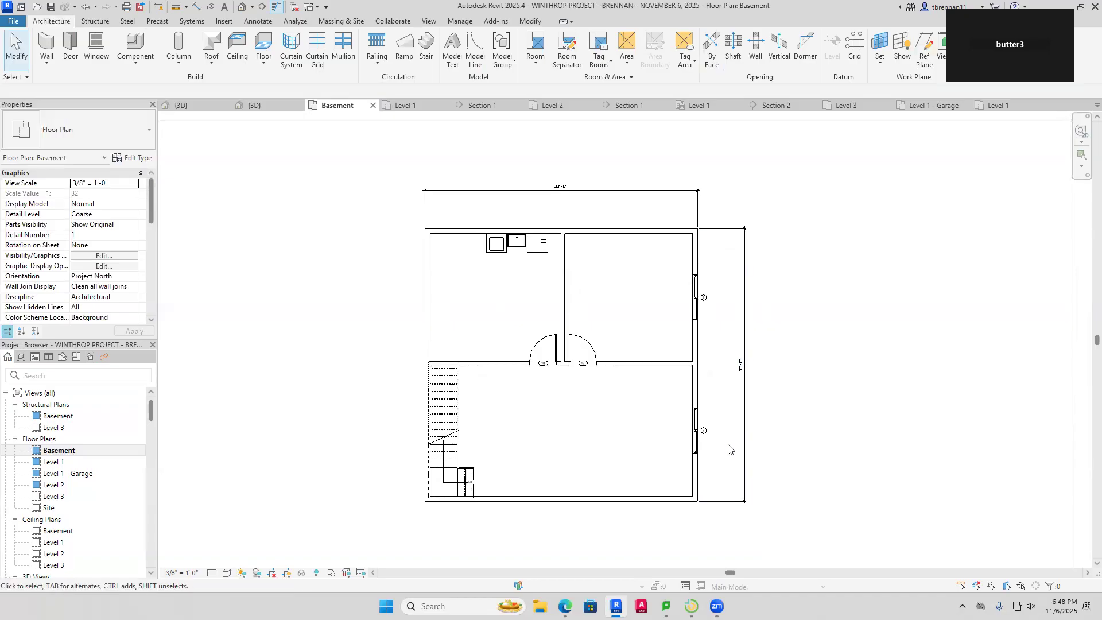
pyautogui.scroll(3, 729, 448)
pyautogui.scroll(-1, 673, 450)
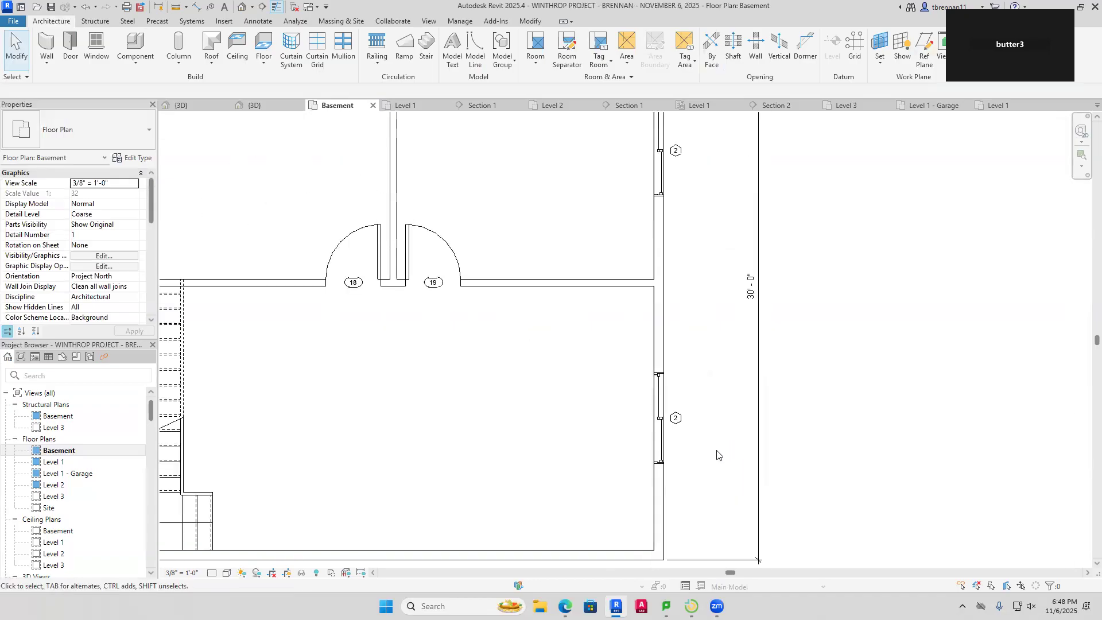
pyautogui.click(660, 447)
pyautogui.moveTo(840, 397); pyautogui.dragTo(835, 388, button='middle')
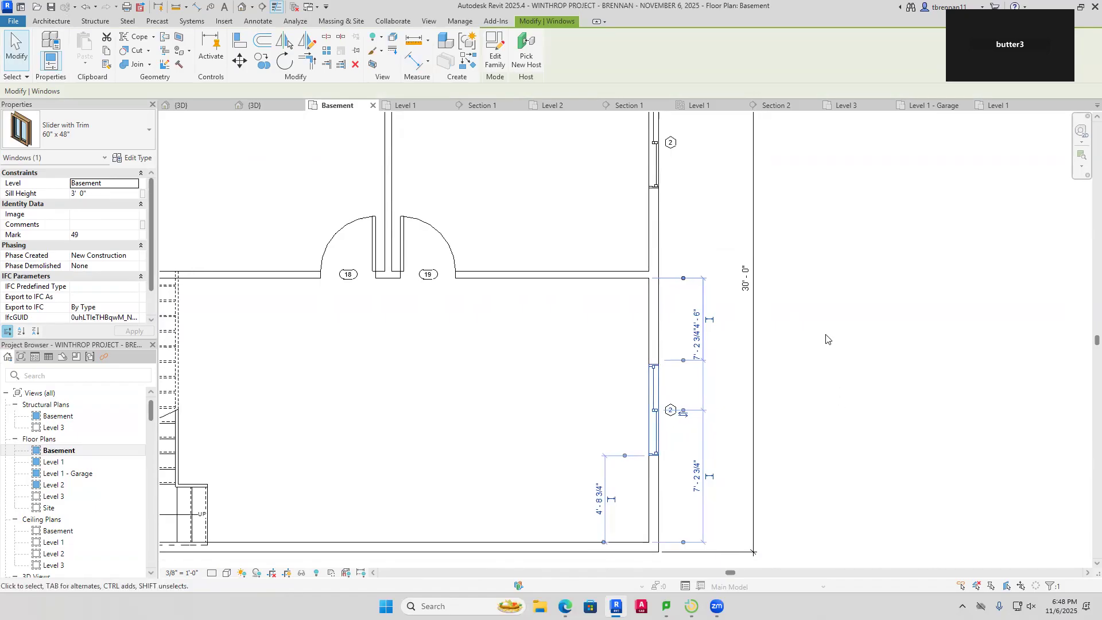
pyautogui.click(704, 238)
pyautogui.scroll(-1, 703, 238)
pyautogui.moveTo(711, 280); pyautogui.dragTo(711, 456, button='middle')
pyautogui.click(665, 336)
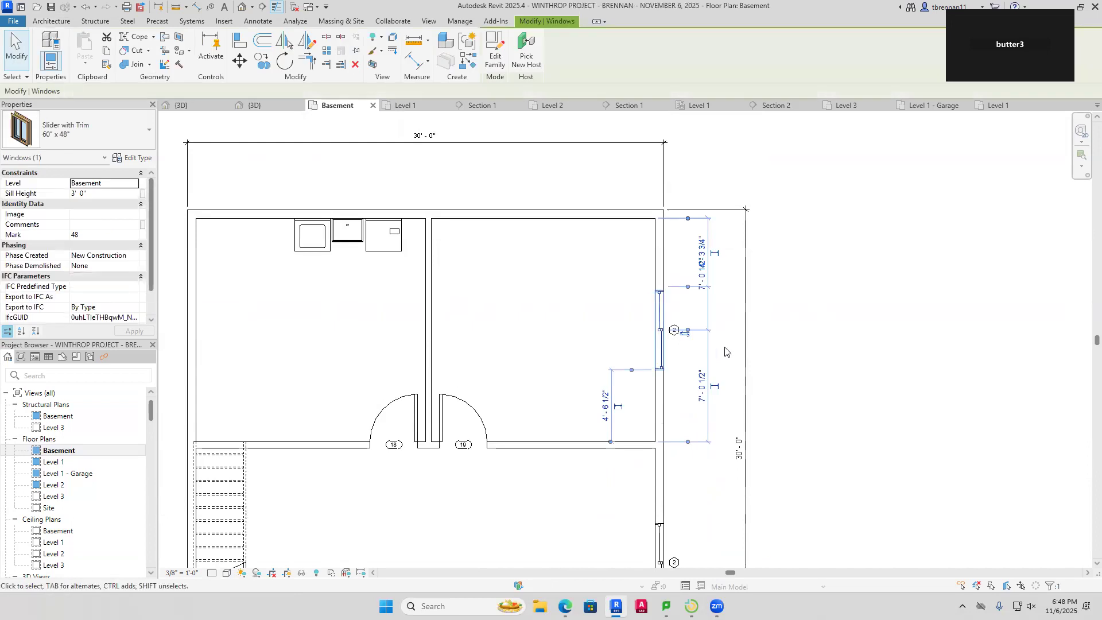
pyautogui.click(849, 337)
pyautogui.scroll(-2, 547, 510)
pyautogui.moveTo(566, 492); pyautogui.dragTo(615, 346, button='middle')
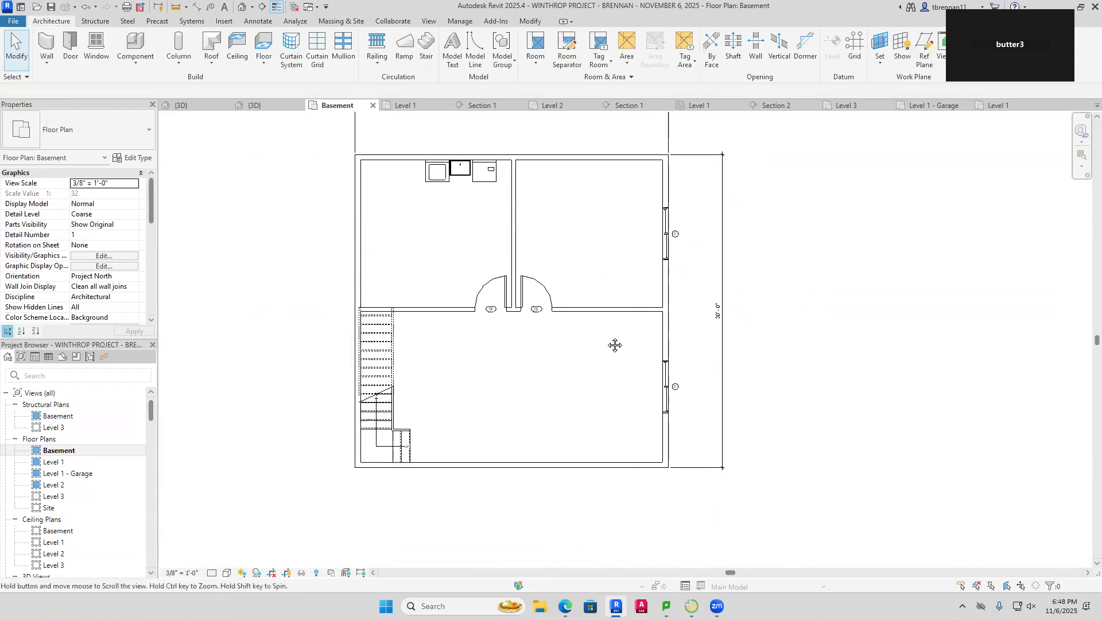
# Nudge the crossing interior wall with the two doors slightly toward the front of the basement
pyautogui.click(589, 314)
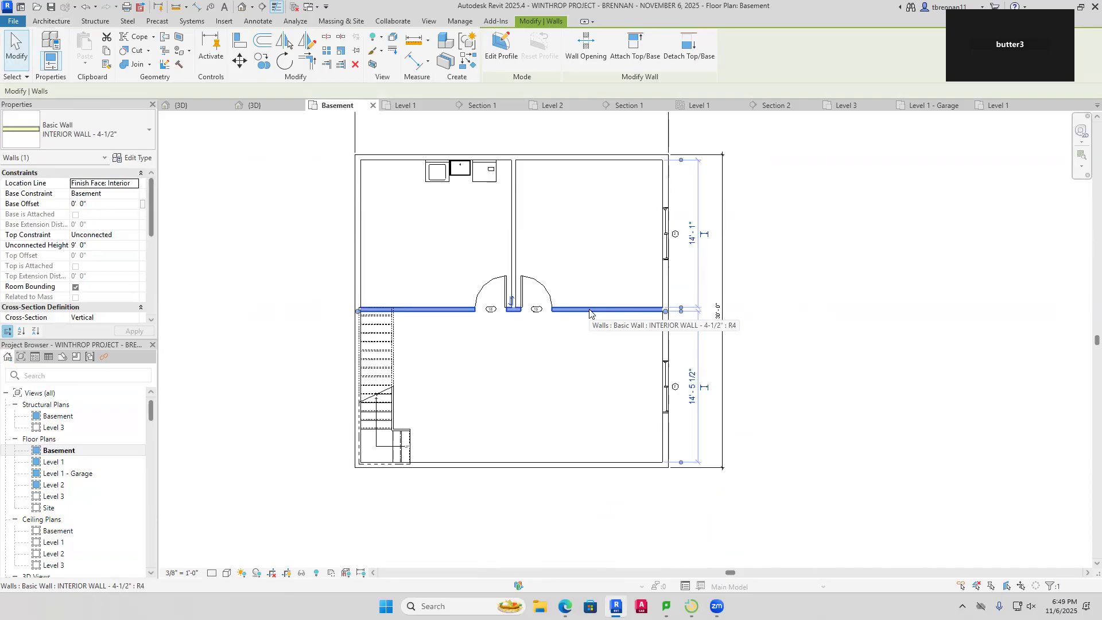
pyautogui.press('Down')
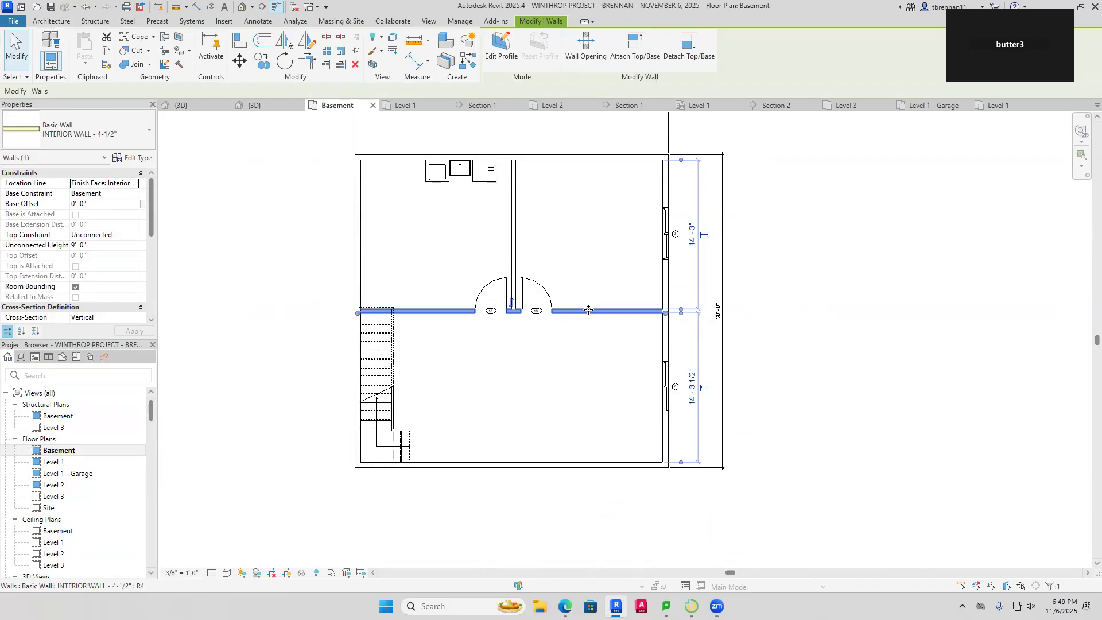
pyautogui.scroll(3, 589, 310)
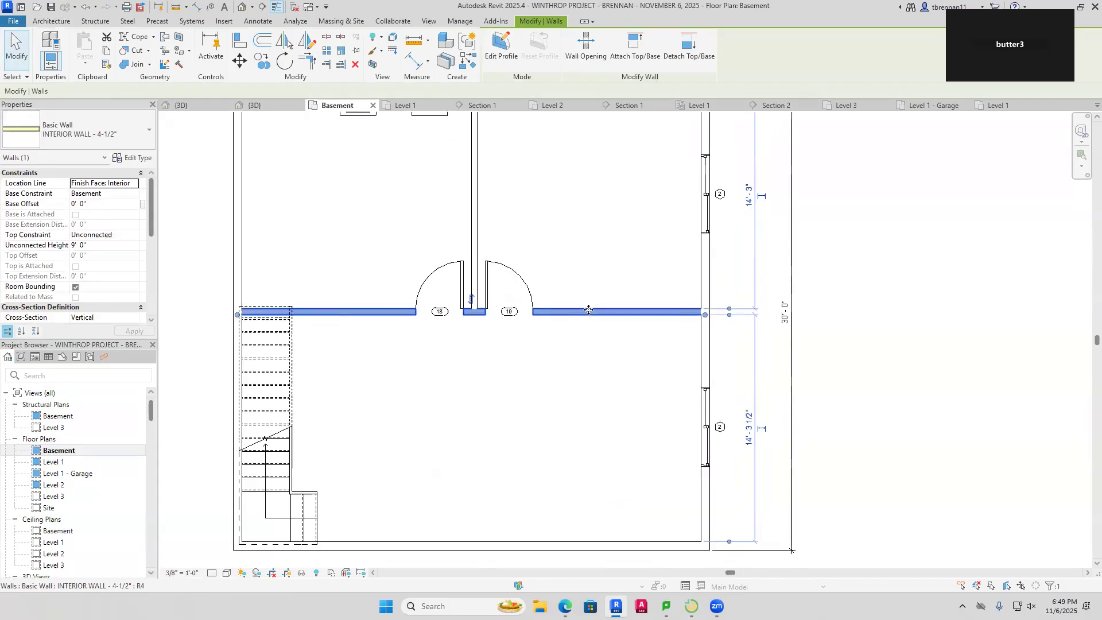
pyautogui.press('Up')
pyautogui.press('Down')
pyautogui.press('Down')
pyautogui.press('Escape')
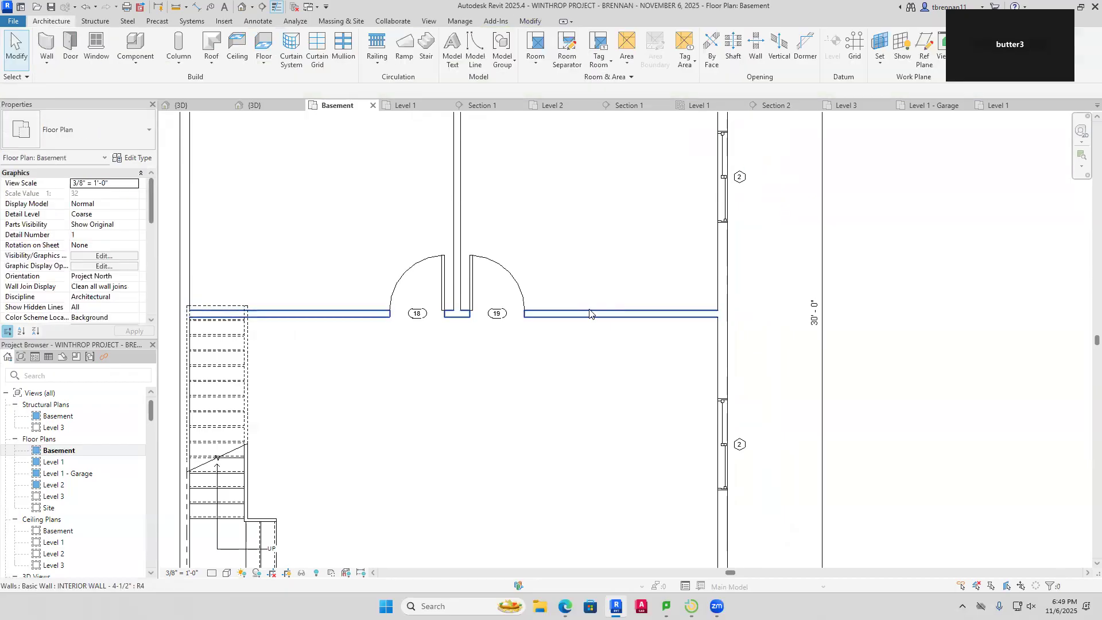
# Set the distance from the rear exterior wall to the crossing interior wall to 14' 3.25"
pyautogui.click(623, 316)
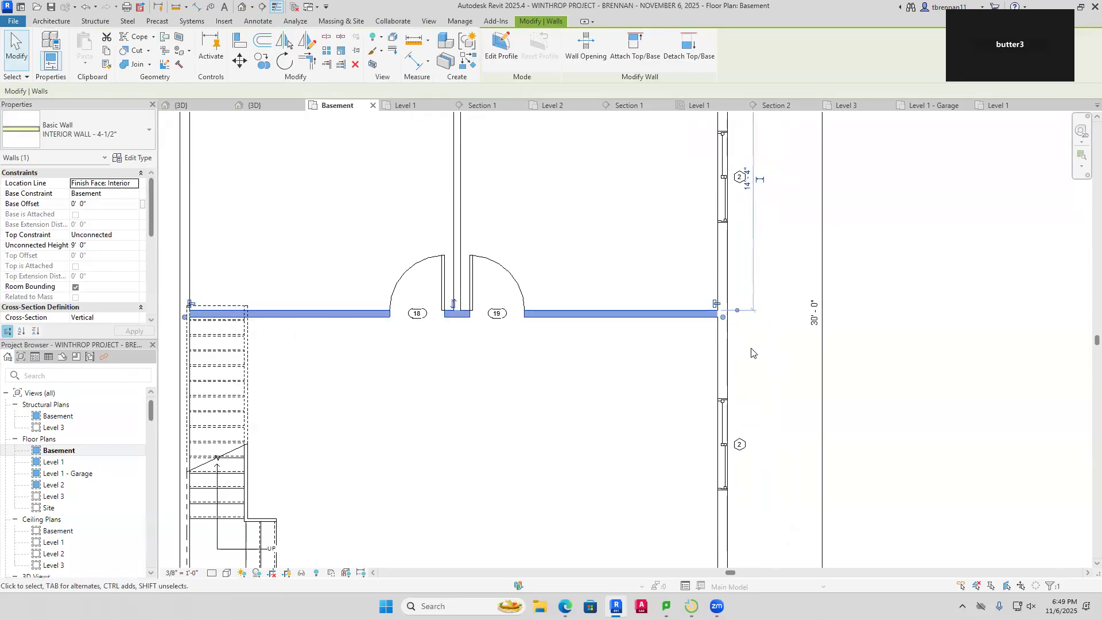
pyautogui.scroll(2, 662, 322)
pyautogui.scroll(2, 566, 546)
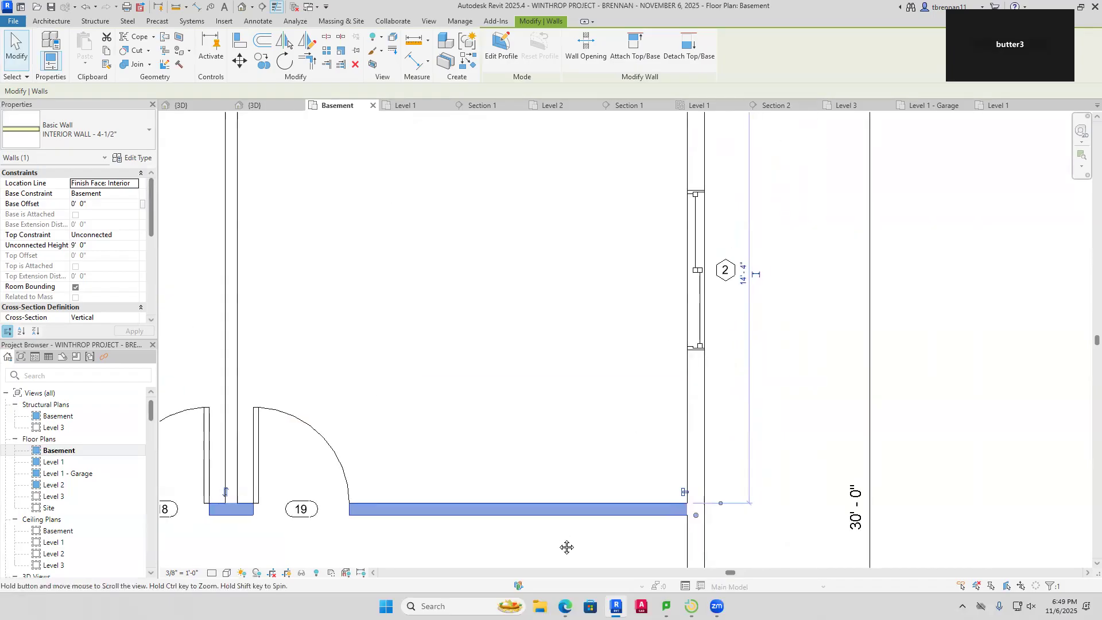
pyautogui.click(746, 281)
pyautogui.write("14'")
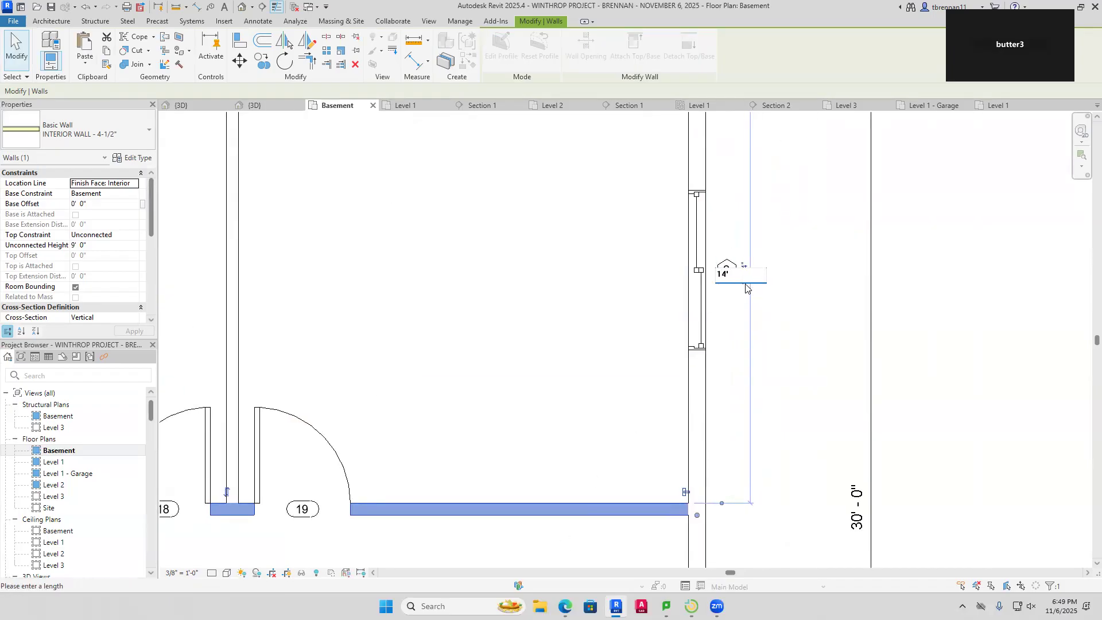
pyautogui.write(' 3.25')
pyautogui.press('Return')
pyautogui.click(759, 278)
pyautogui.scroll(-1, 766, 332)
pyautogui.scroll(-3, 767, 332)
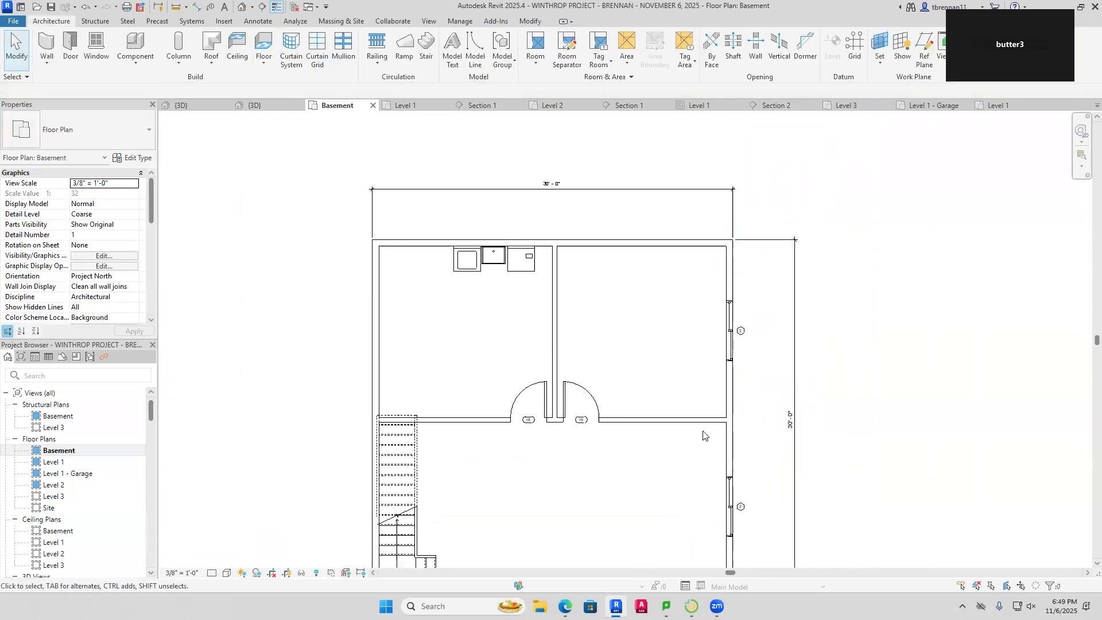
pyautogui.click(703, 428)
pyautogui.moveTo(762, 452); pyautogui.dragTo(740, 390, button='middle')
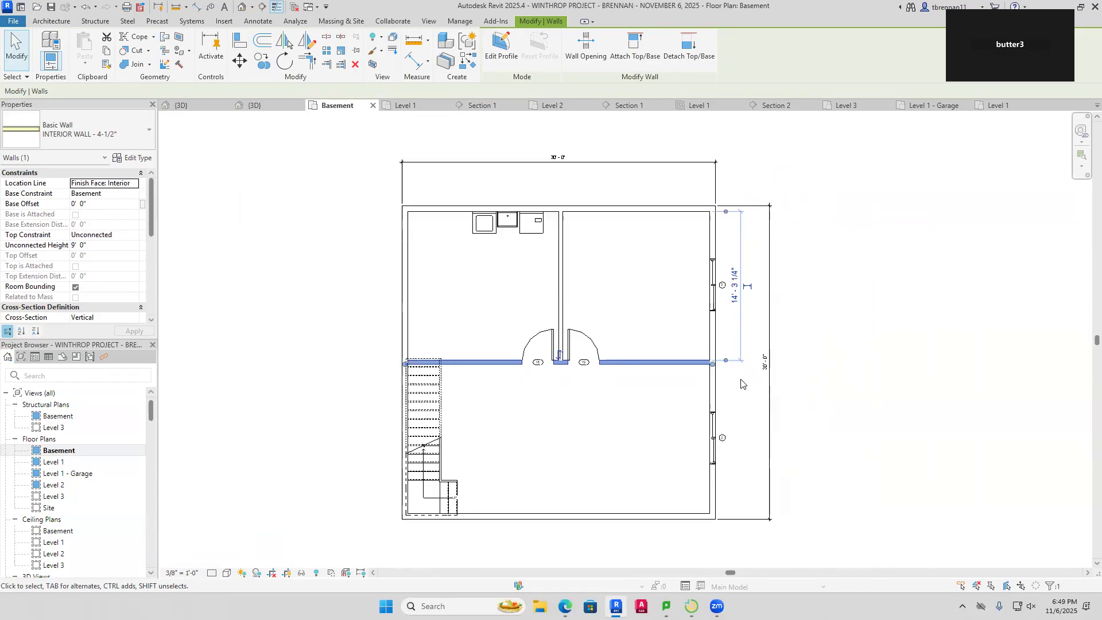
pyautogui.click(753, 343)
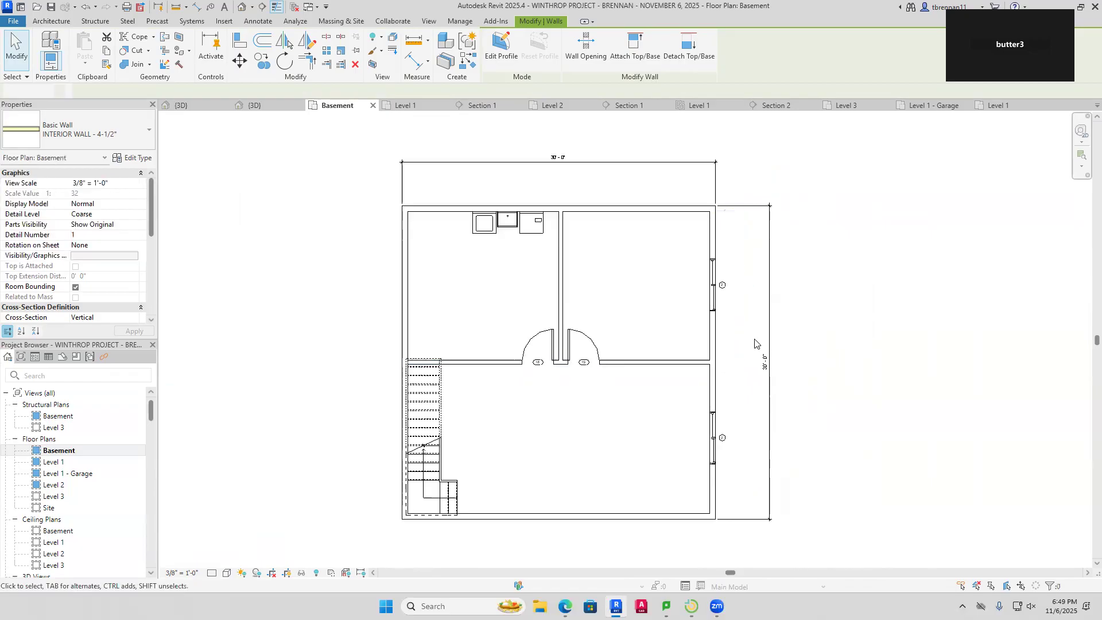
# Add an aligned dimension from the rear exterior wall's outer face to the centre of the rearmost side-wall window
pyautogui.click(719, 296)
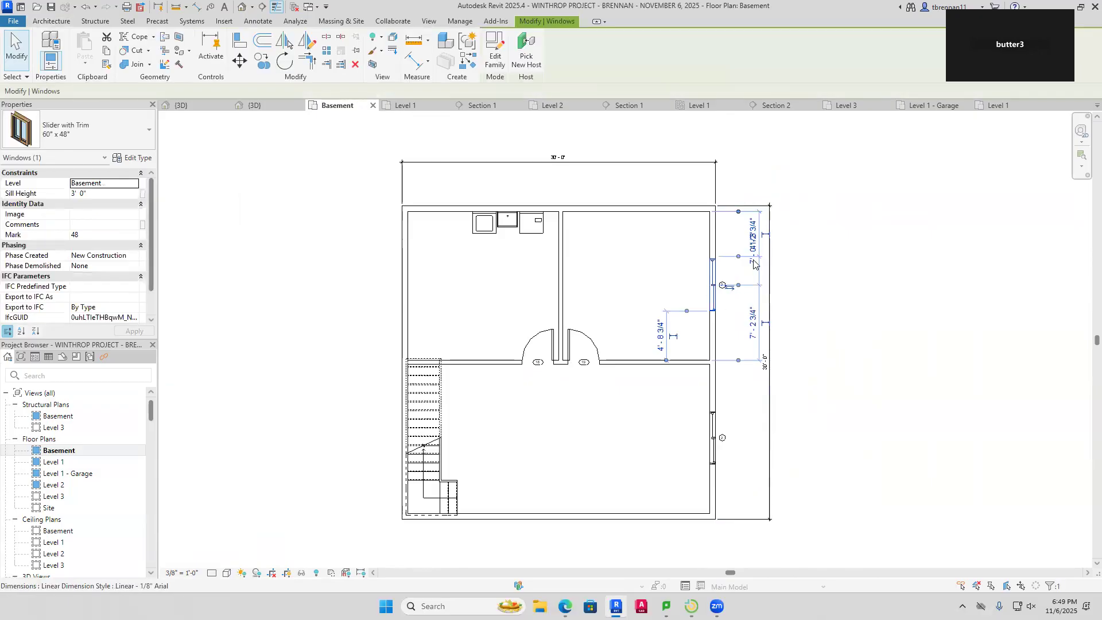
pyautogui.click(798, 166)
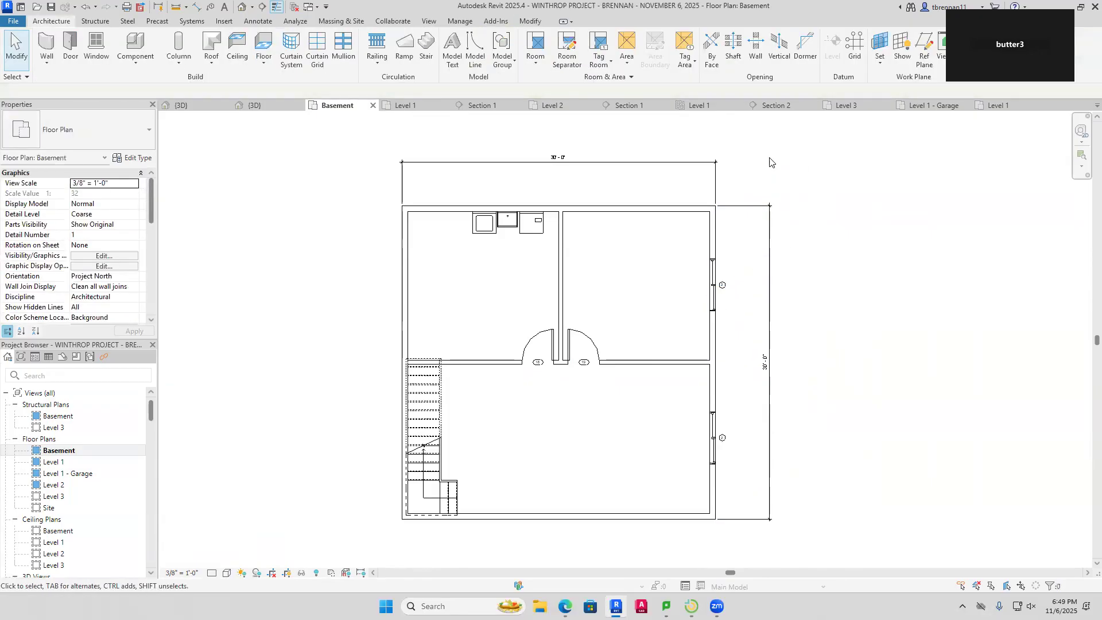
pyautogui.click(194, 8)
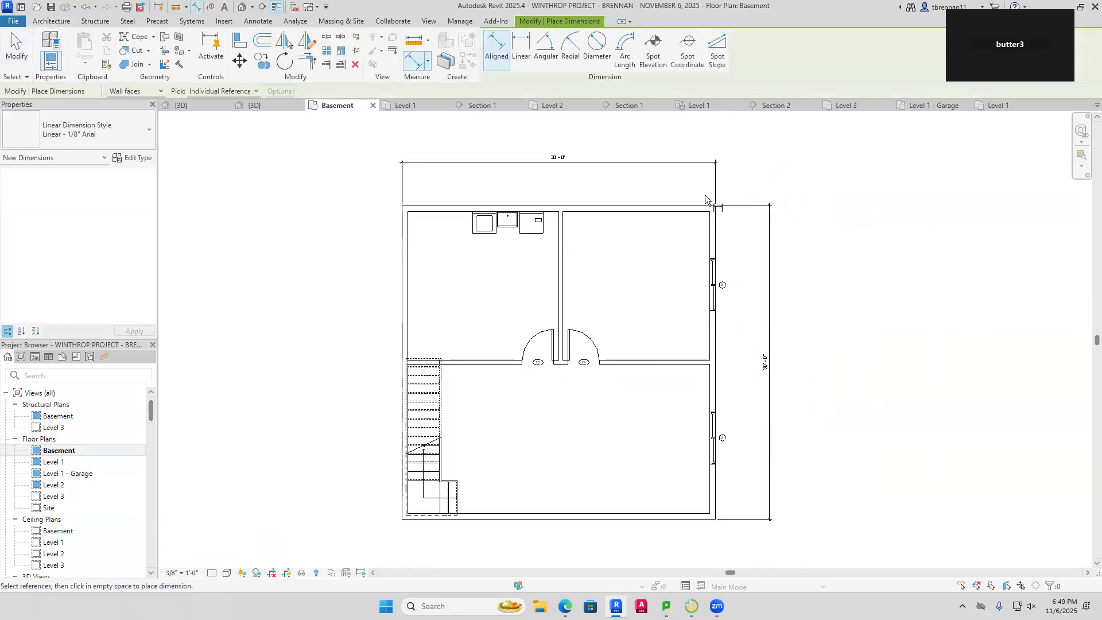
pyautogui.click(719, 286)
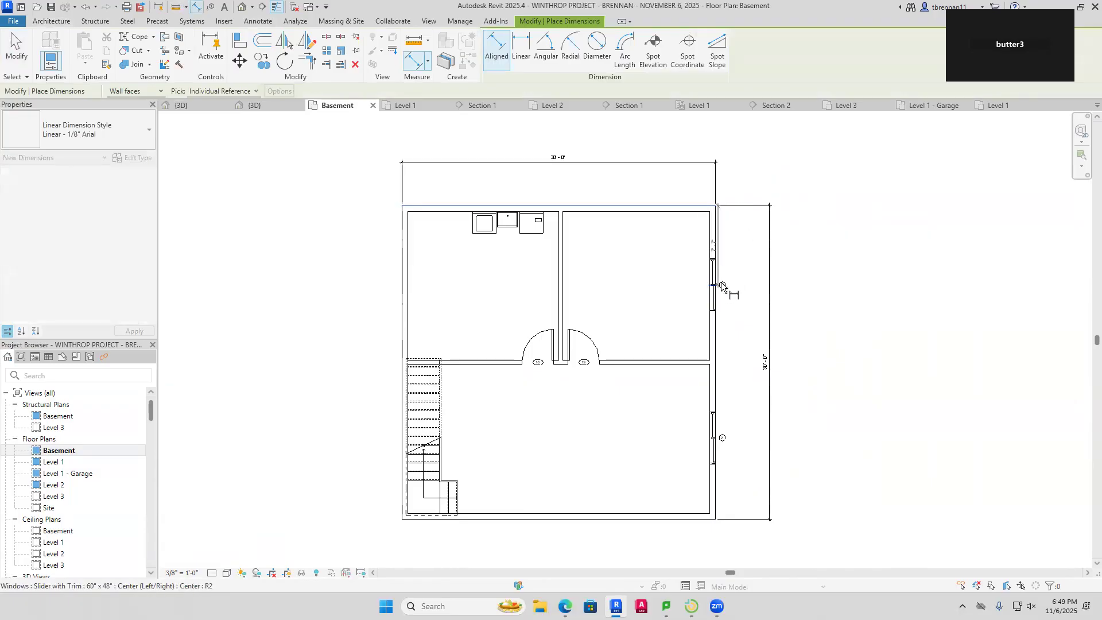
pyautogui.click(744, 287)
pyautogui.press('Escape')
pyautogui.press('Escape')
# Set the rearmost side-wall window's centre 7' 6" from the rear exterior wall's outer face
pyautogui.scroll(2, 748, 313)
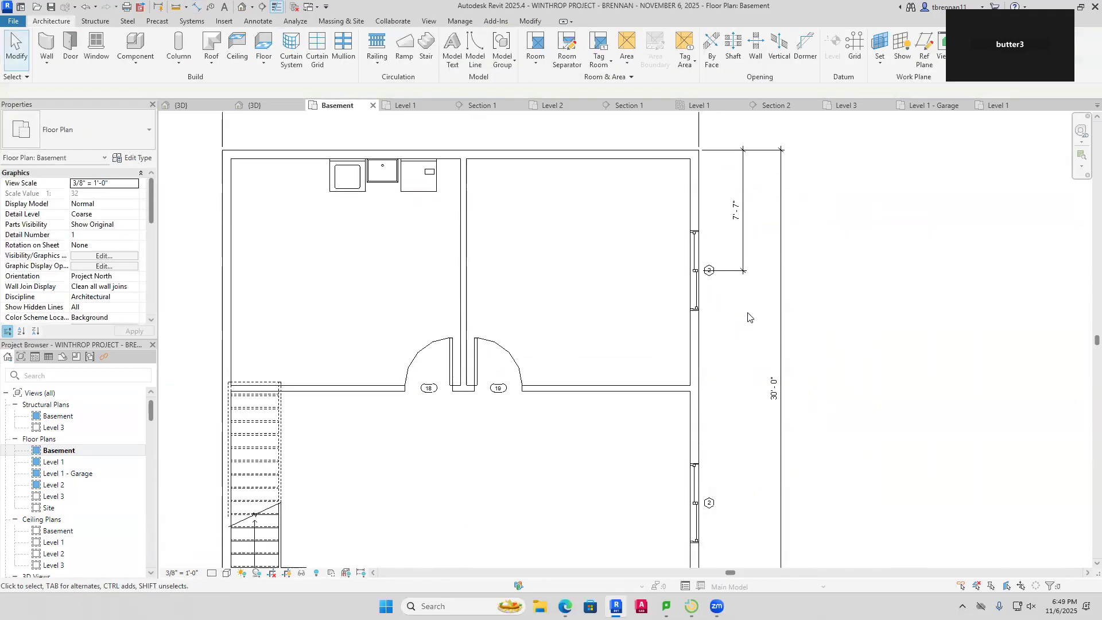
pyautogui.scroll(1, 679, 309)
pyautogui.click(685, 313)
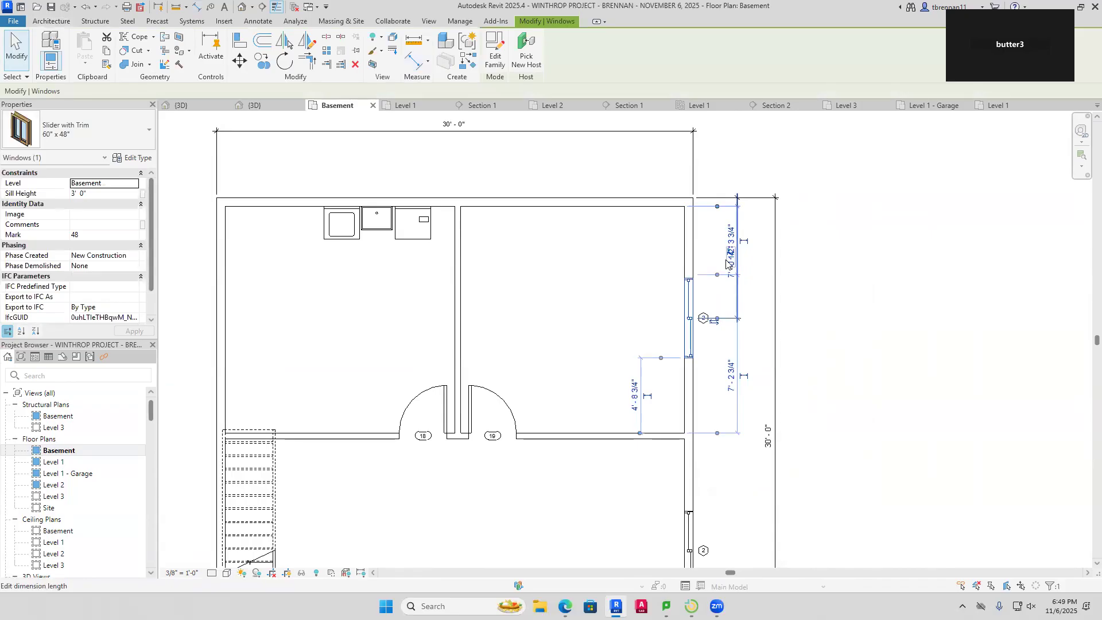
pyautogui.scroll(3, 741, 285)
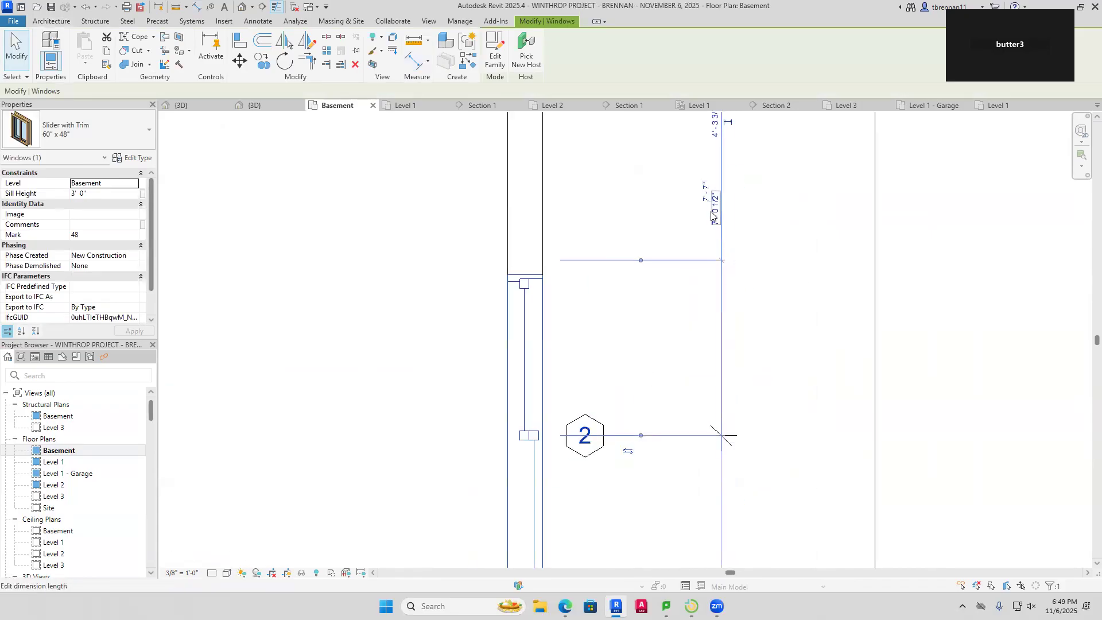
pyautogui.click(706, 195)
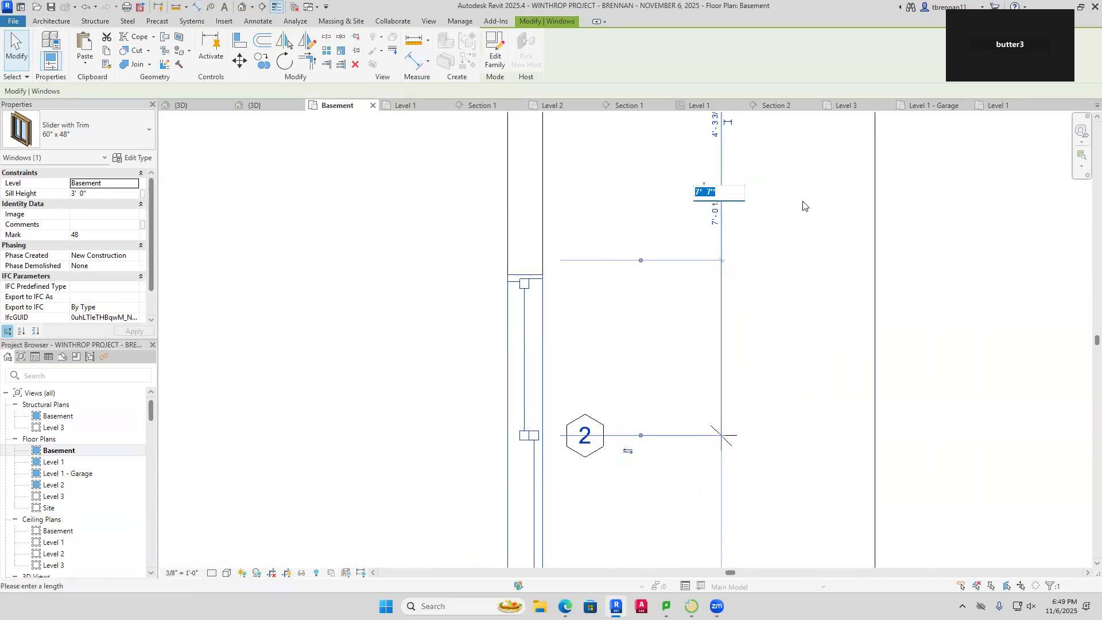
pyautogui.write('7')
pyautogui.press('Return')
pyautogui.click(804, 206)
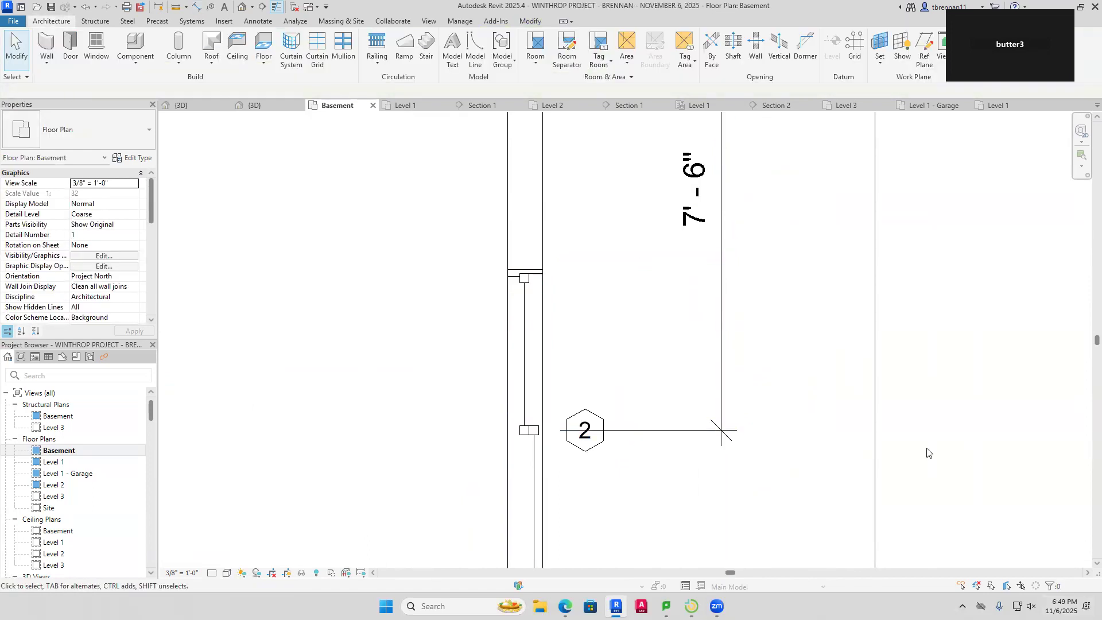
# Shift the rear window dimension's wall reference to the inner face of the rear exterior wall
pyautogui.scroll(-2, 881, 484)
pyautogui.moveTo(855, 494); pyautogui.dragTo(755, 192, button='middle')
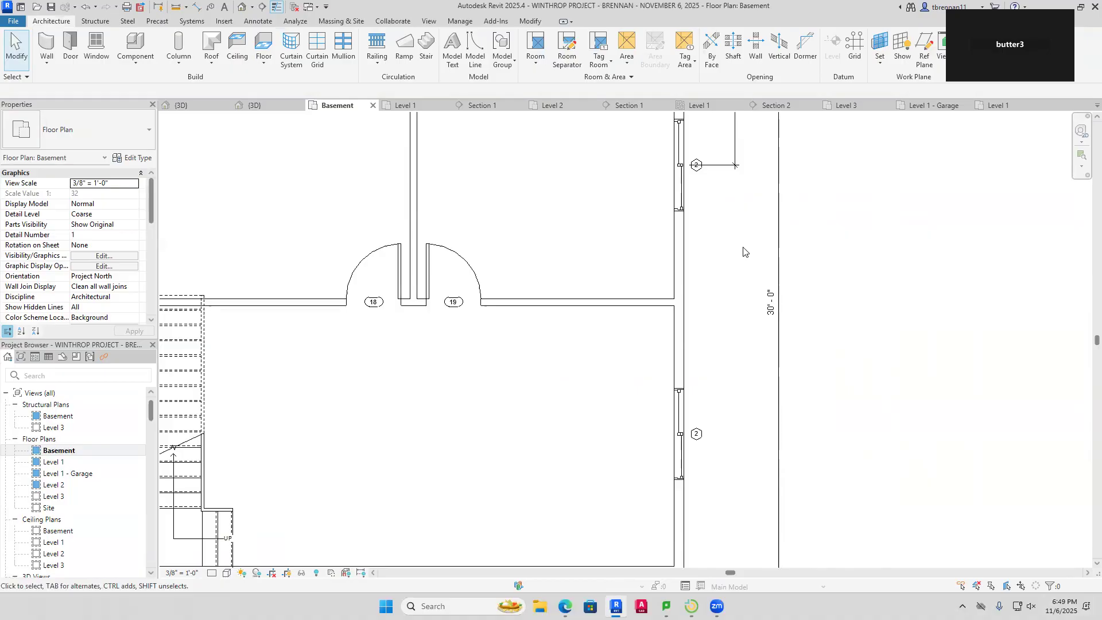
pyautogui.moveTo(743, 251); pyautogui.dragTo(692, 352, button='middle')
pyautogui.moveTo(716, 197); pyautogui.dragTo(716, 315, button='middle')
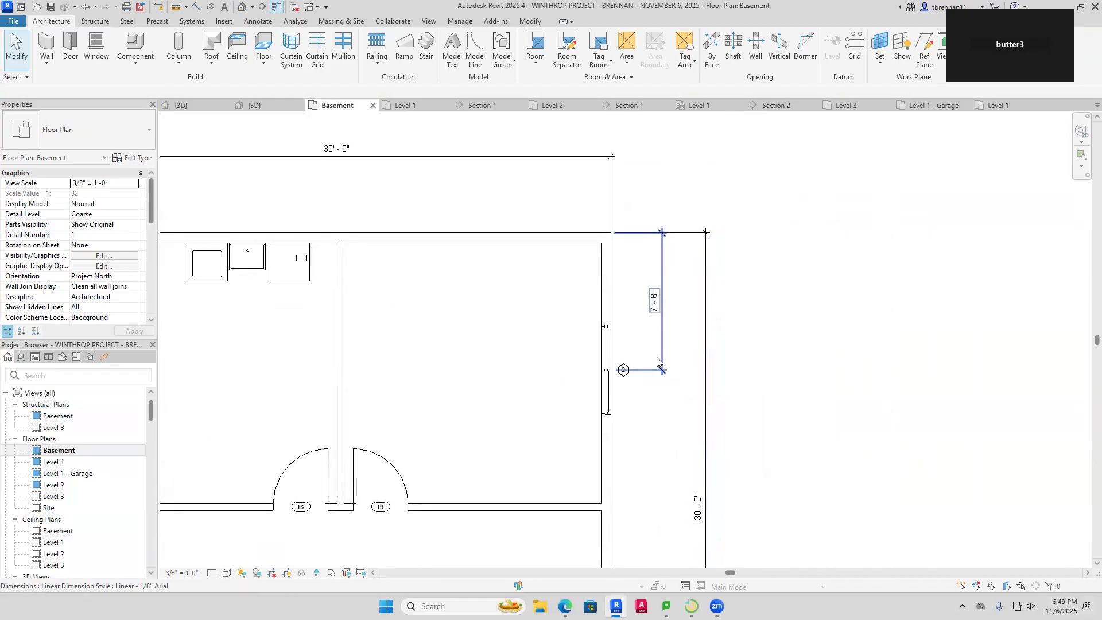
pyautogui.click(638, 370)
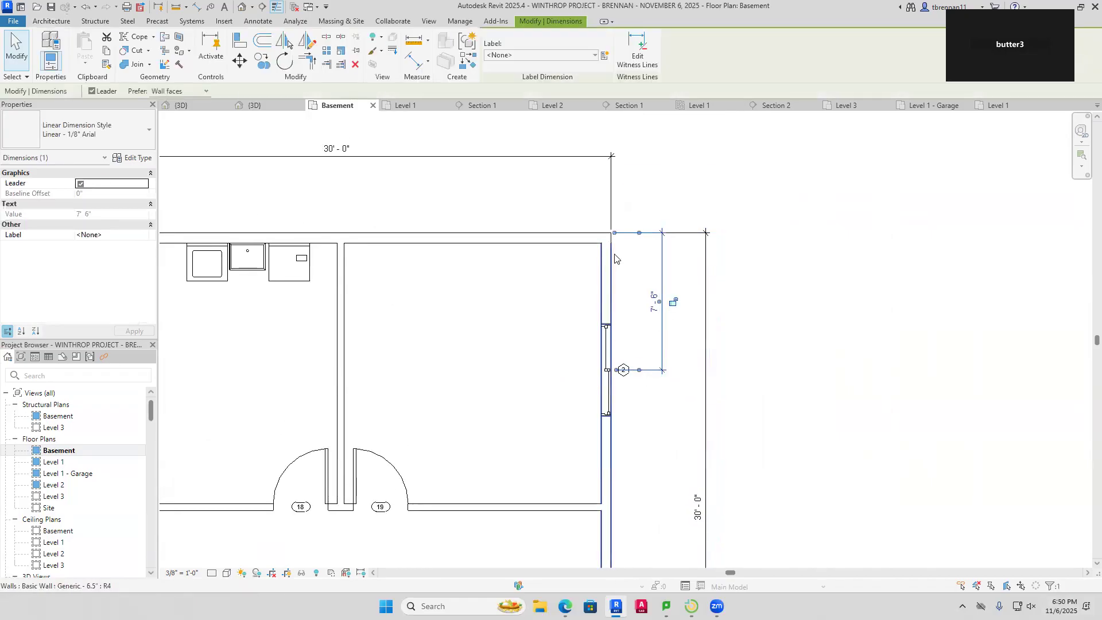
pyautogui.moveTo(640, 232); pyautogui.dragTo(640, 238)
pyautogui.click(639, 238)
pyautogui.click(656, 321)
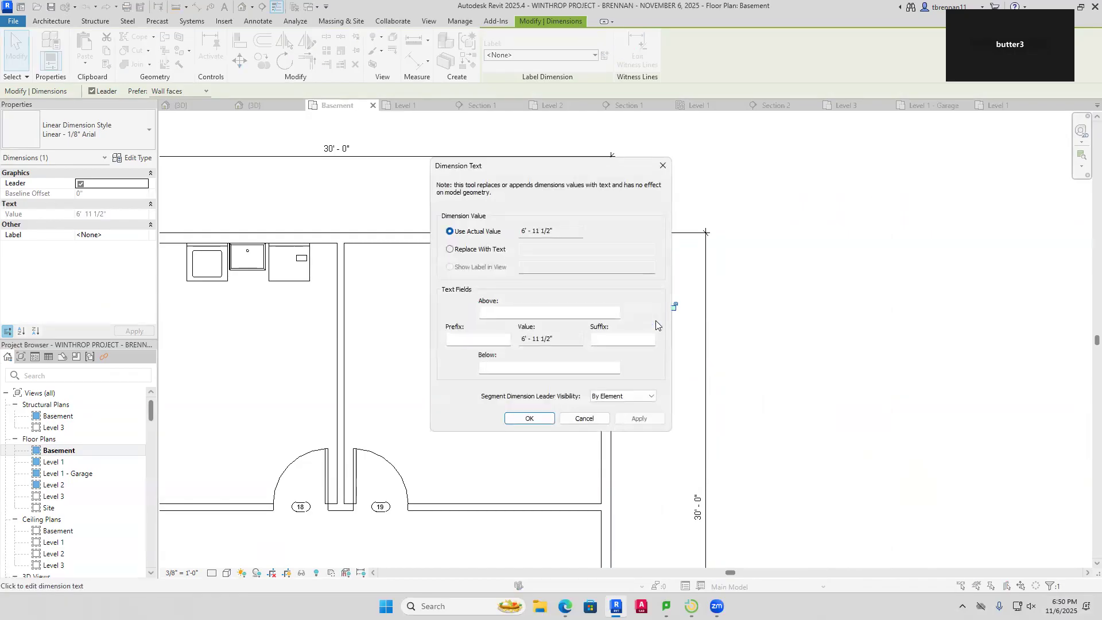
pyautogui.press('Escape')
pyautogui.press('Escape')
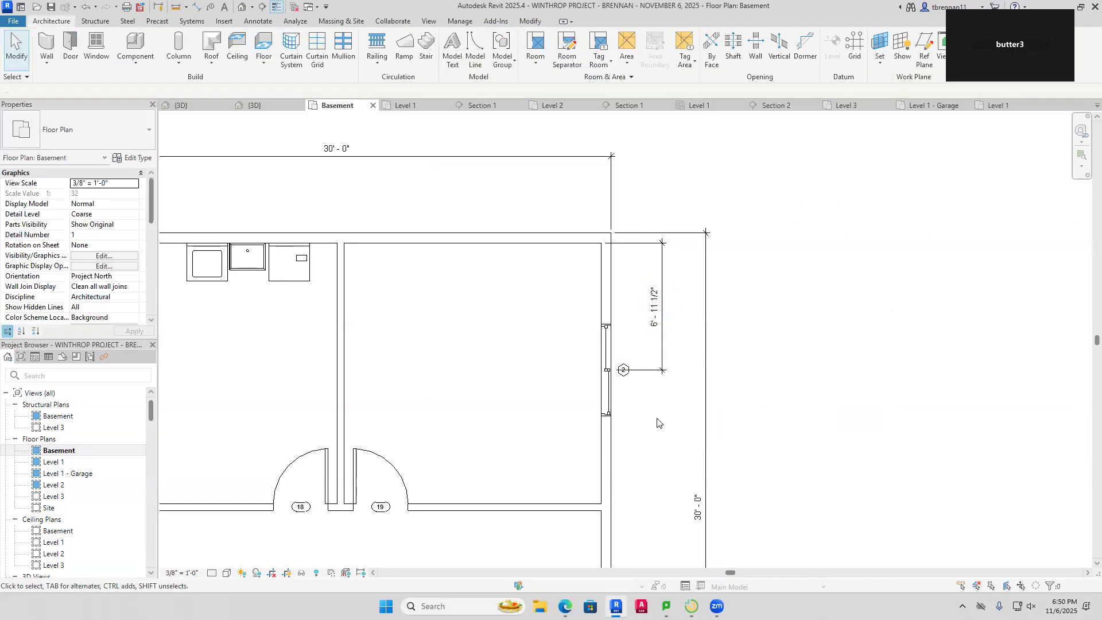
# Set the distance from the rear wall's inner face to the rear side-wall window's centre to 7' 6"
pyautogui.click(604, 376)
pyautogui.scroll(5, 665, 313)
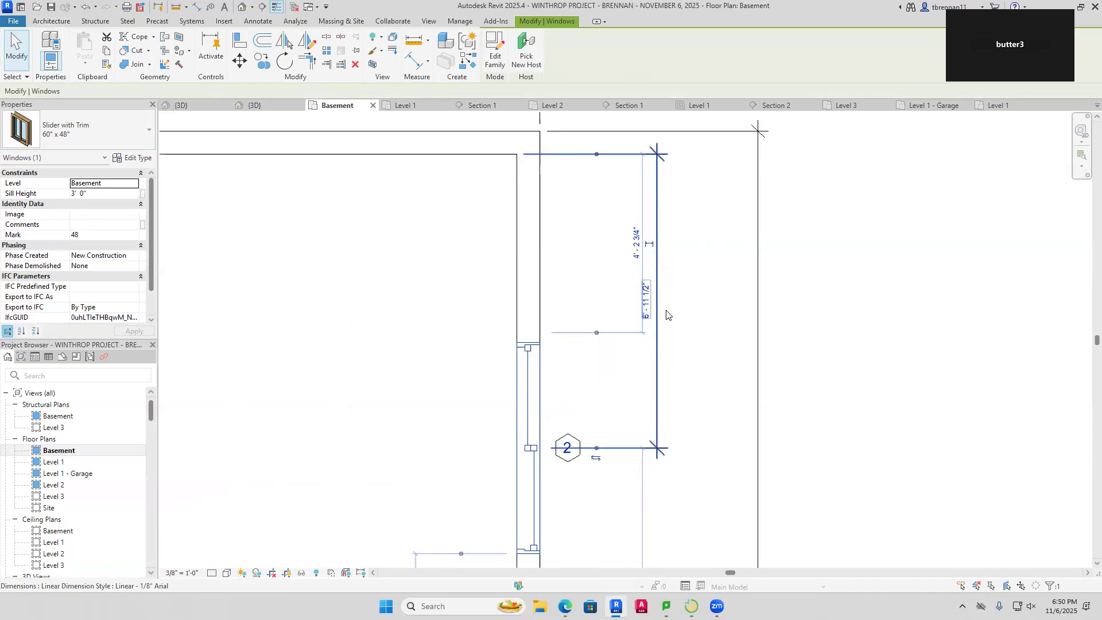
pyautogui.click(637, 309)
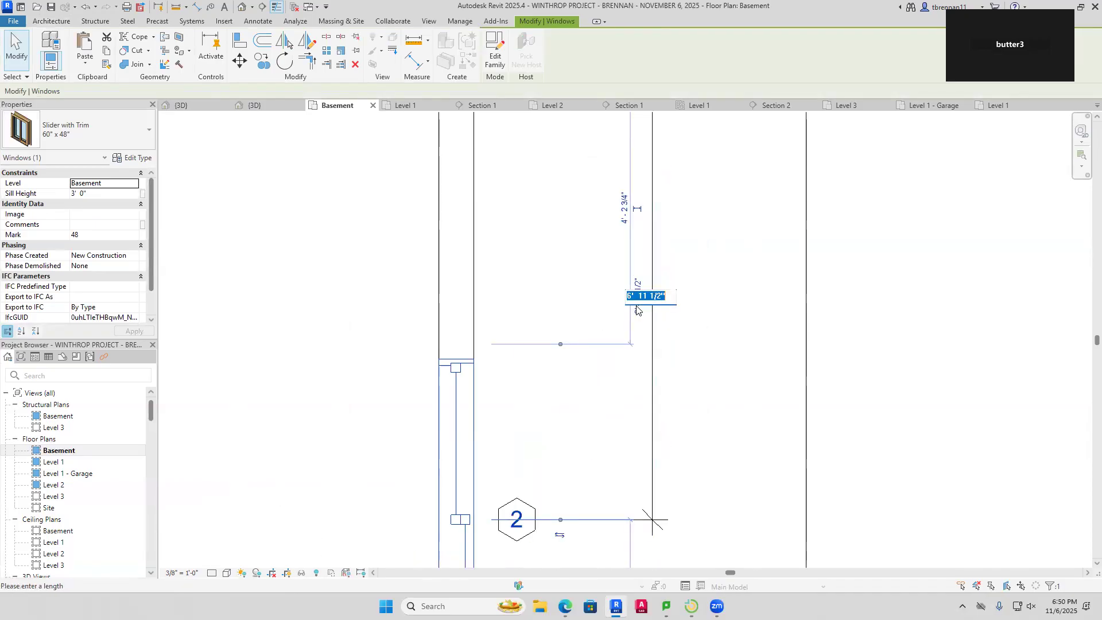
pyautogui.write('7.')
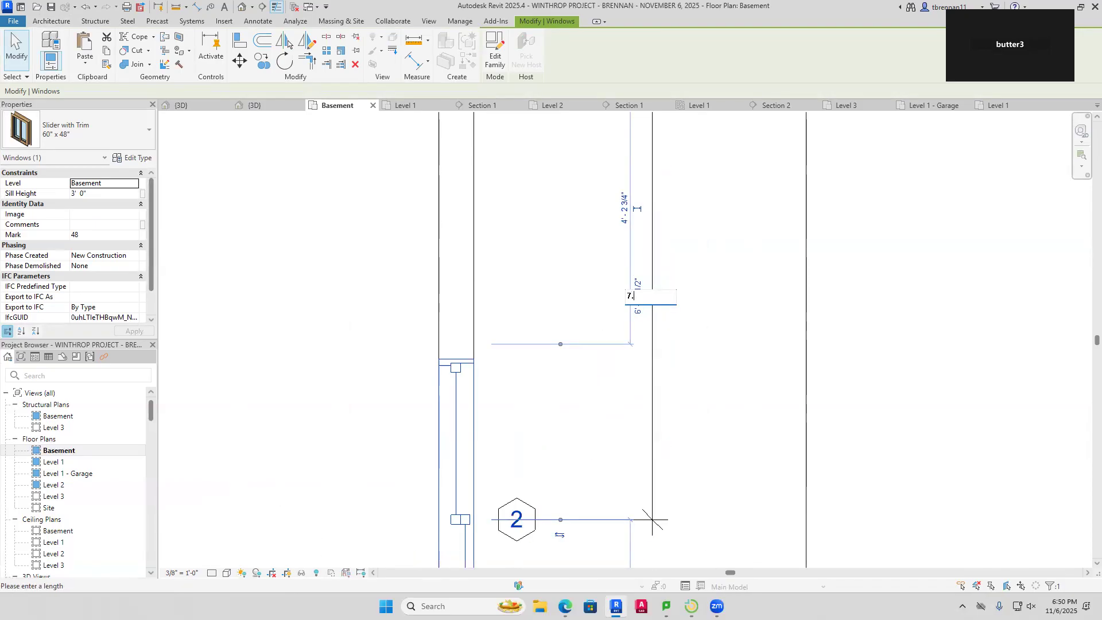
pyautogui.press('Return')
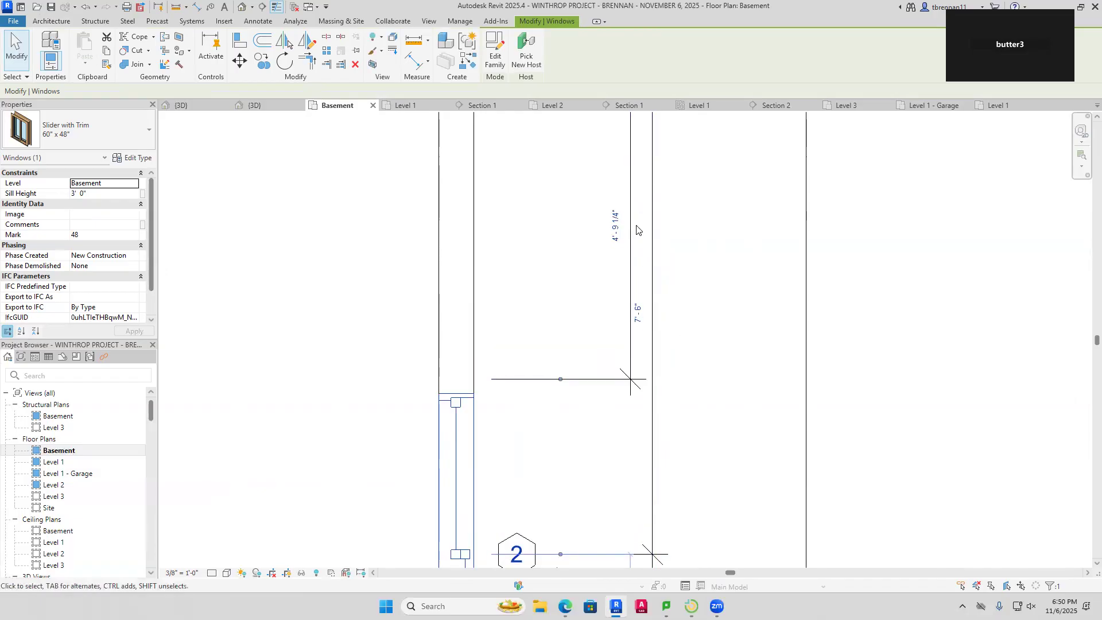
pyautogui.click(723, 320)
# Delete the extra dimension between the rear wall and the near edge of the rear side-wall window
pyautogui.scroll(-2, 716, 332)
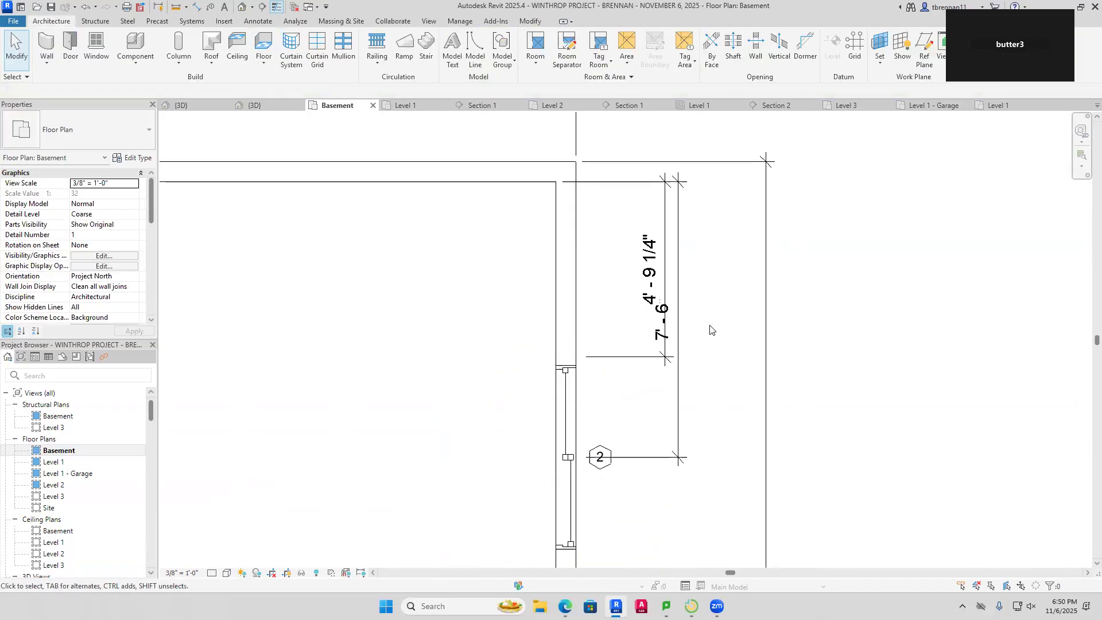
pyautogui.click(665, 275)
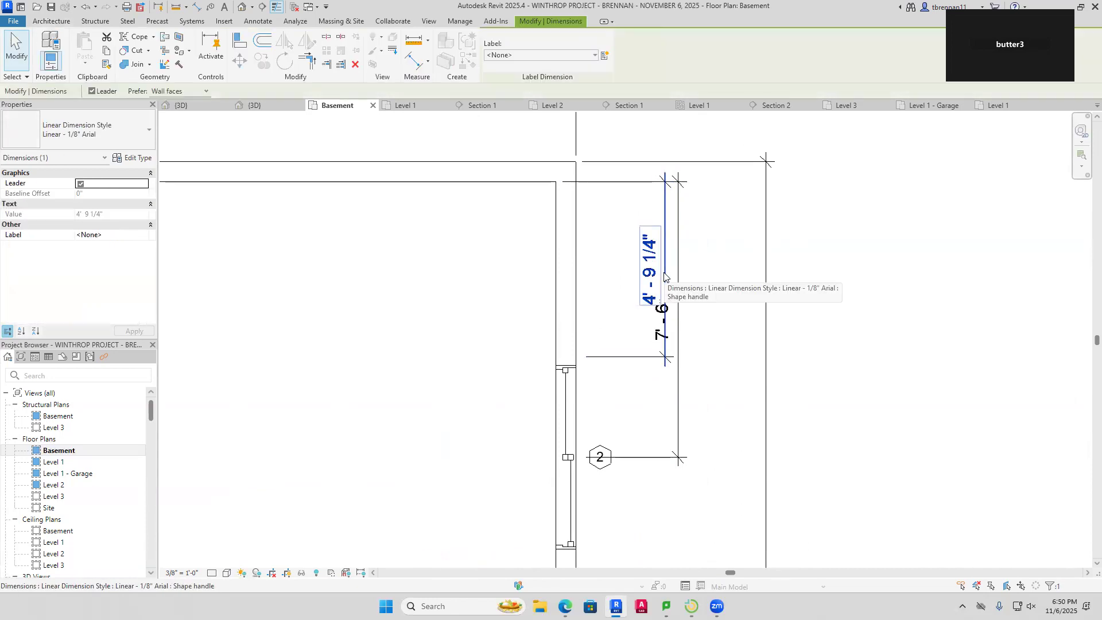
pyautogui.press('Delete')
pyautogui.scroll(-5, 665, 277)
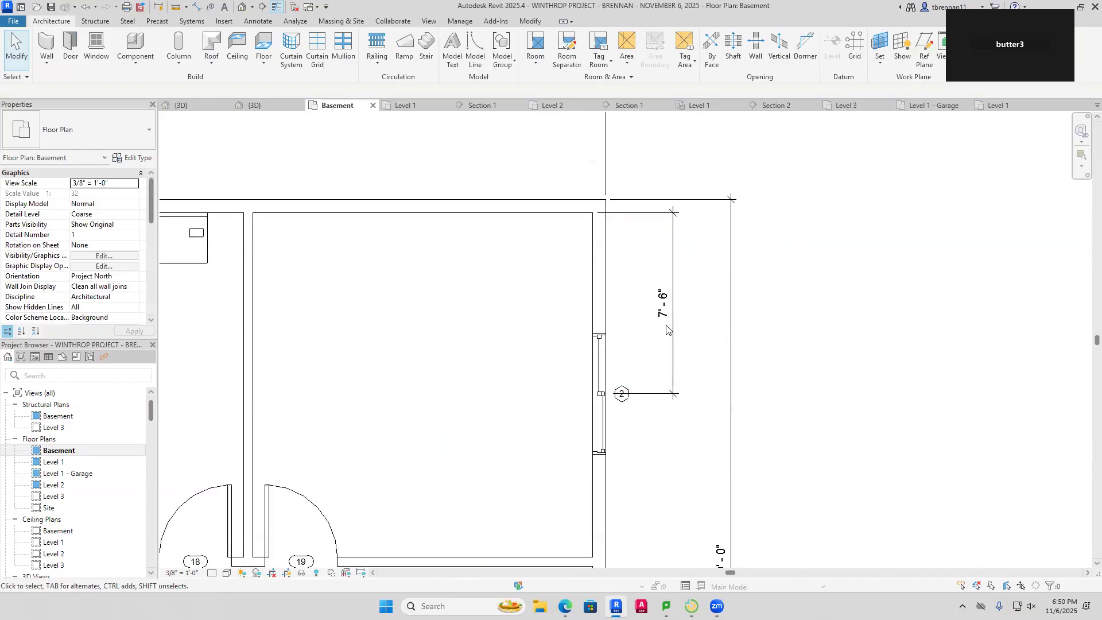
# Set the front side-wall window's centre 7' 6" from the front exterior wall's inner face
pyautogui.moveTo(629, 388); pyautogui.dragTo(606, 229, button='middle')
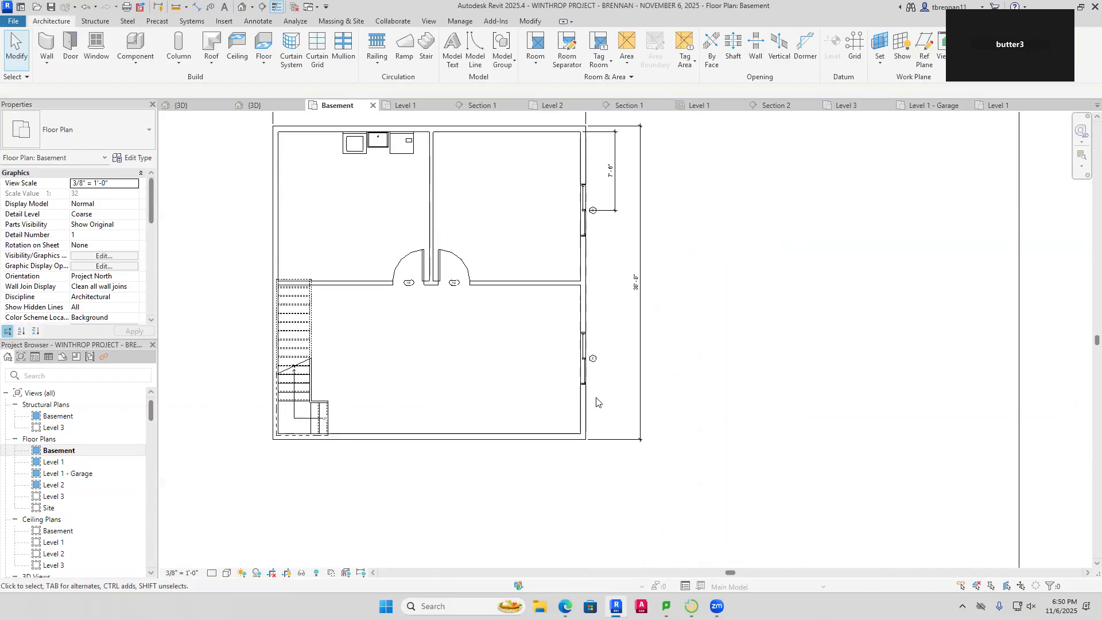
pyautogui.scroll(3, 594, 405)
pyautogui.click(573, 344)
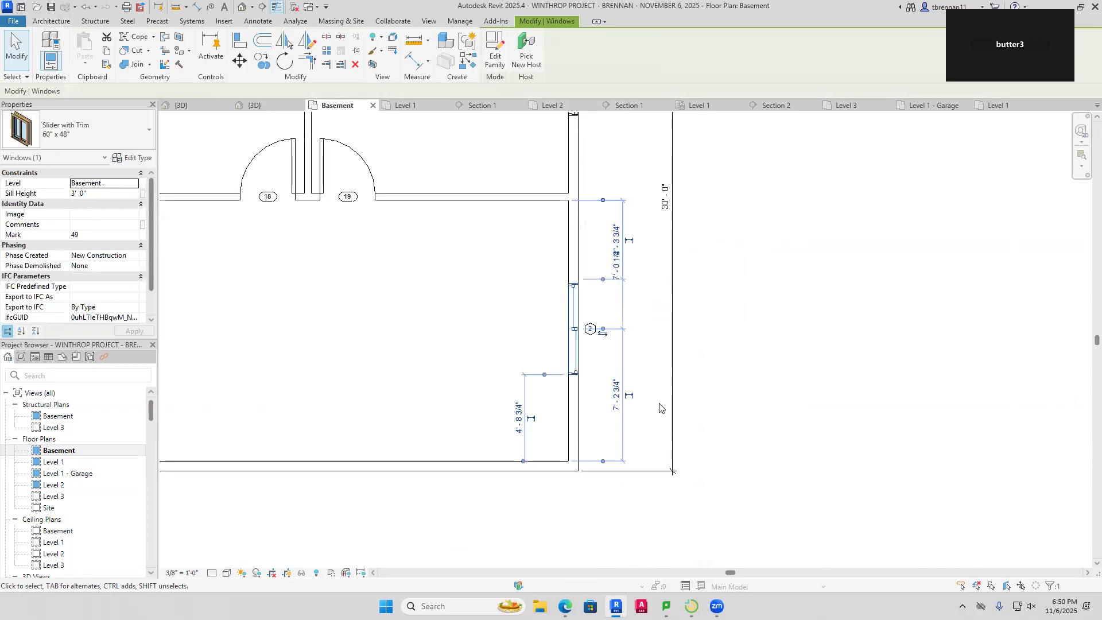
pyautogui.click(613, 401)
pyautogui.write('7.5')
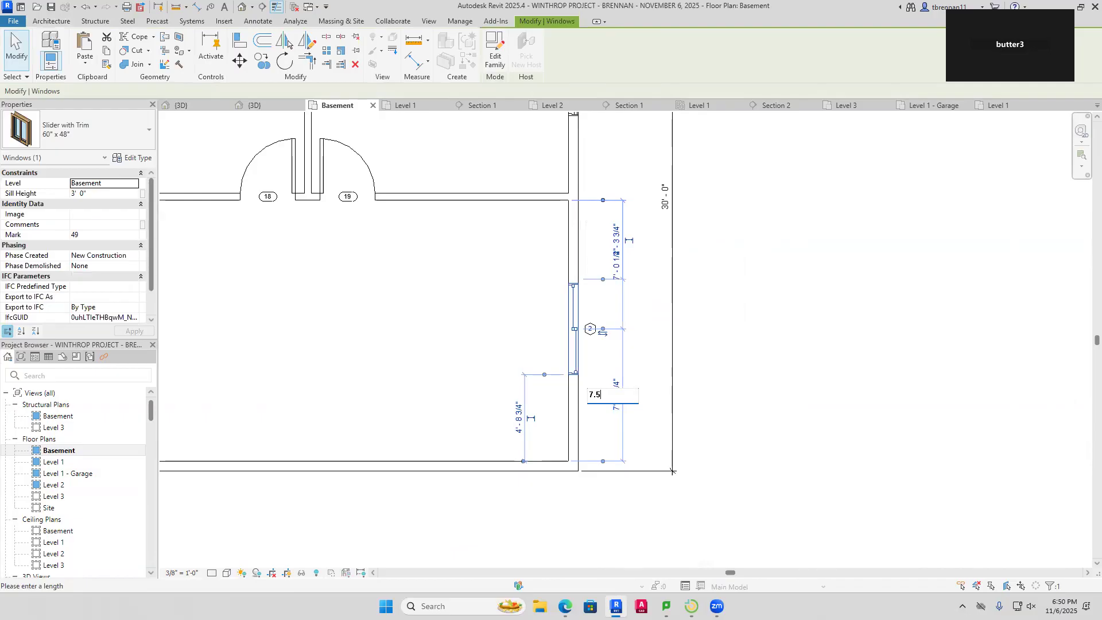
pyautogui.press('Return')
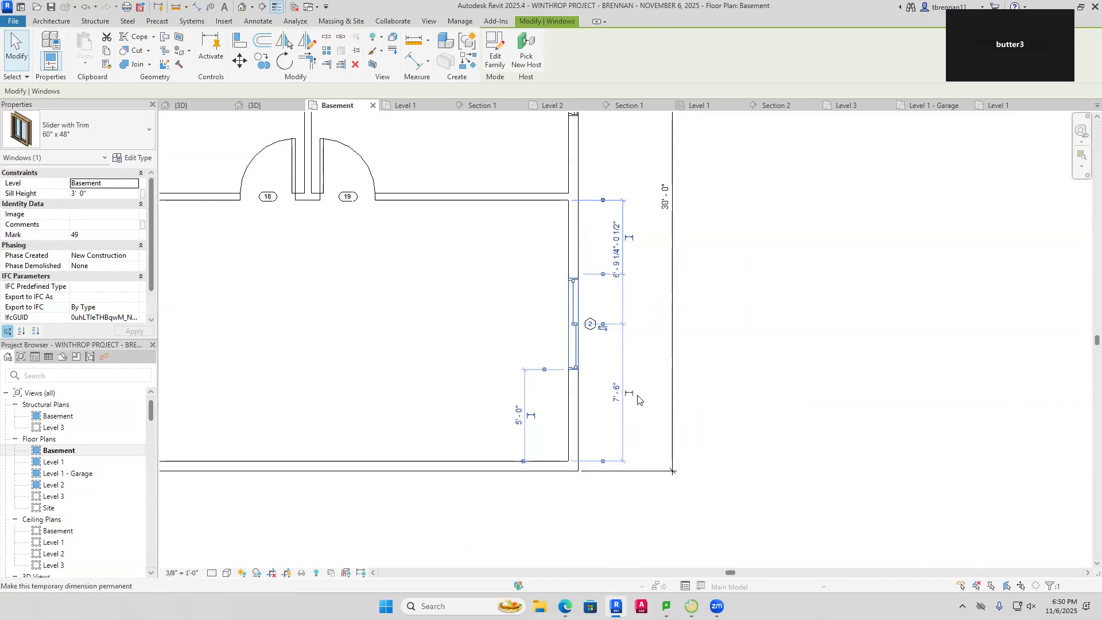
# Keep the front window's dimension to the front wall as permanent and delete the one to the crossing interior wall
pyautogui.click(740, 388)
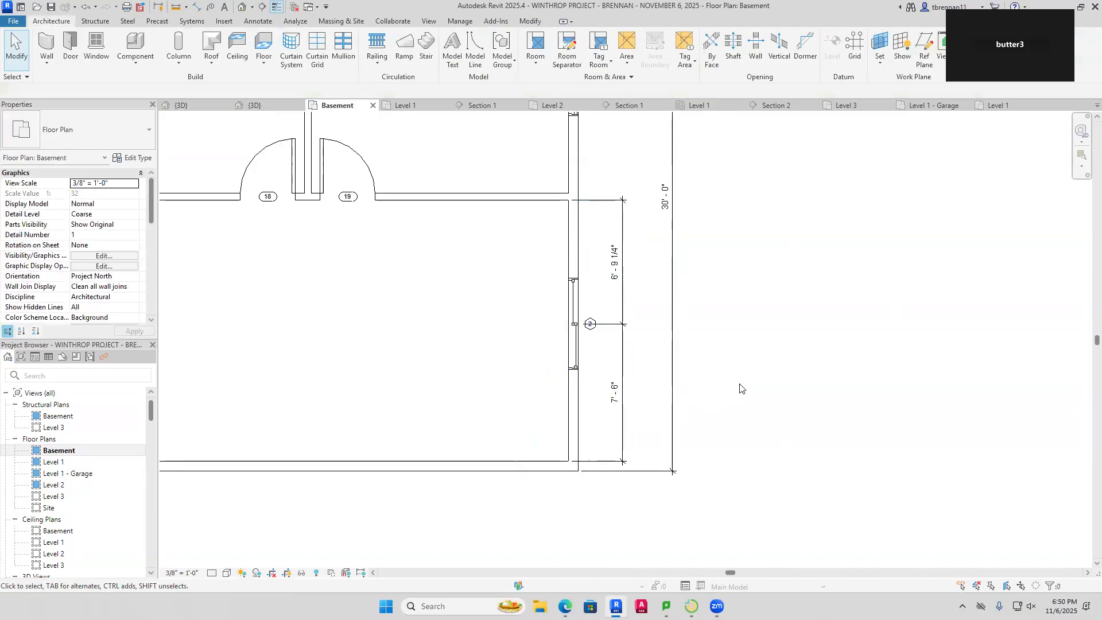
pyautogui.click(621, 276)
pyautogui.press('Delete')
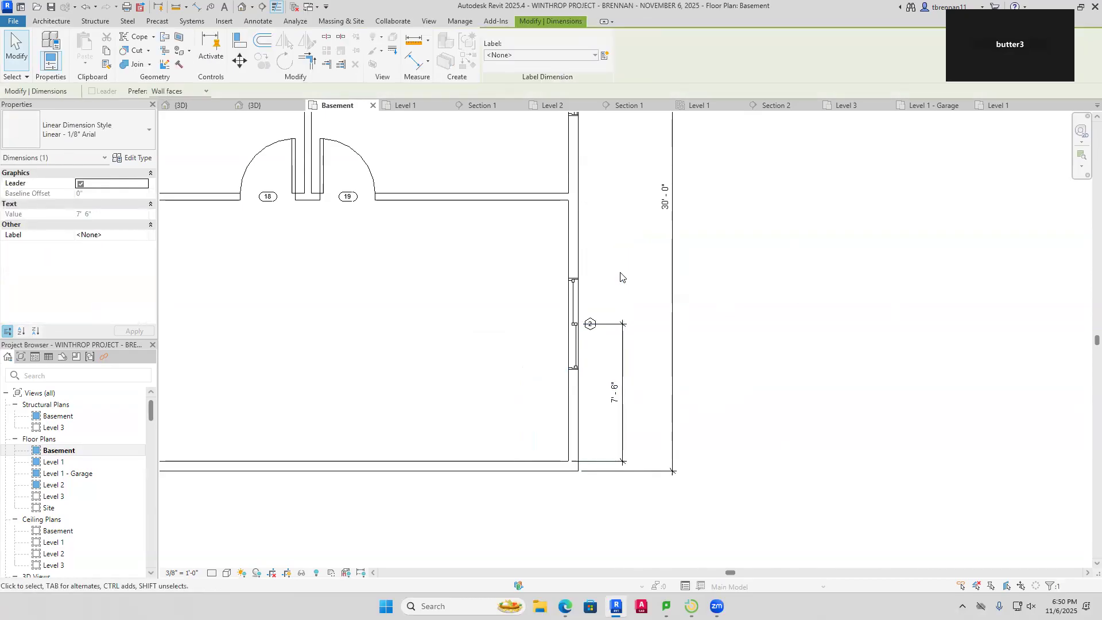
# Move the front side-wall window's tag toward the rear, clear of its dimension's witness line
pyautogui.click(591, 323)
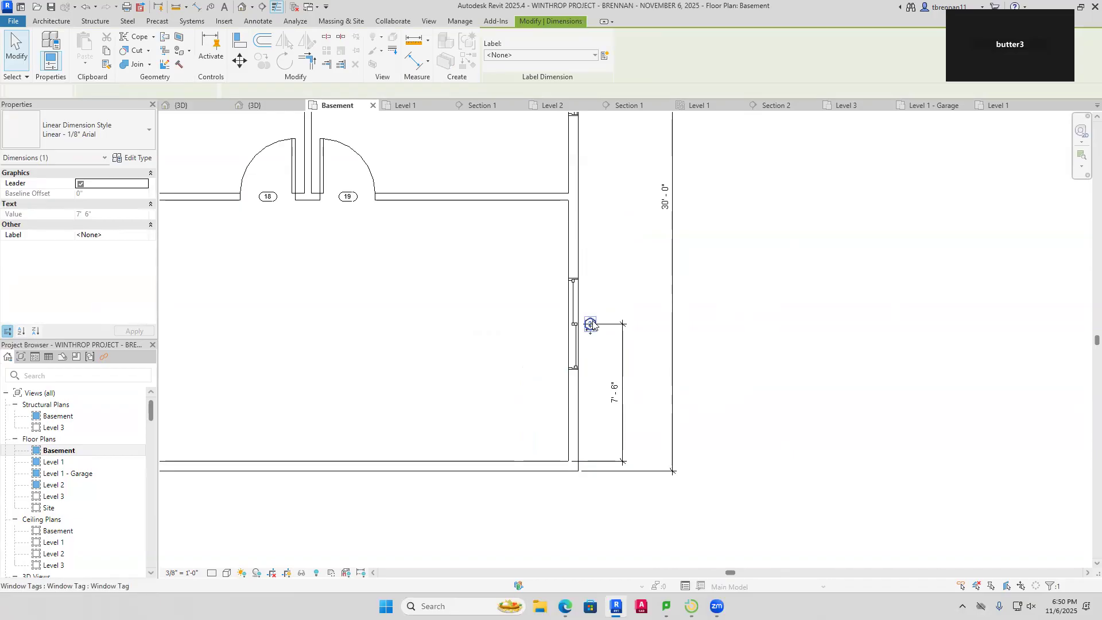
pyautogui.click(591, 323)
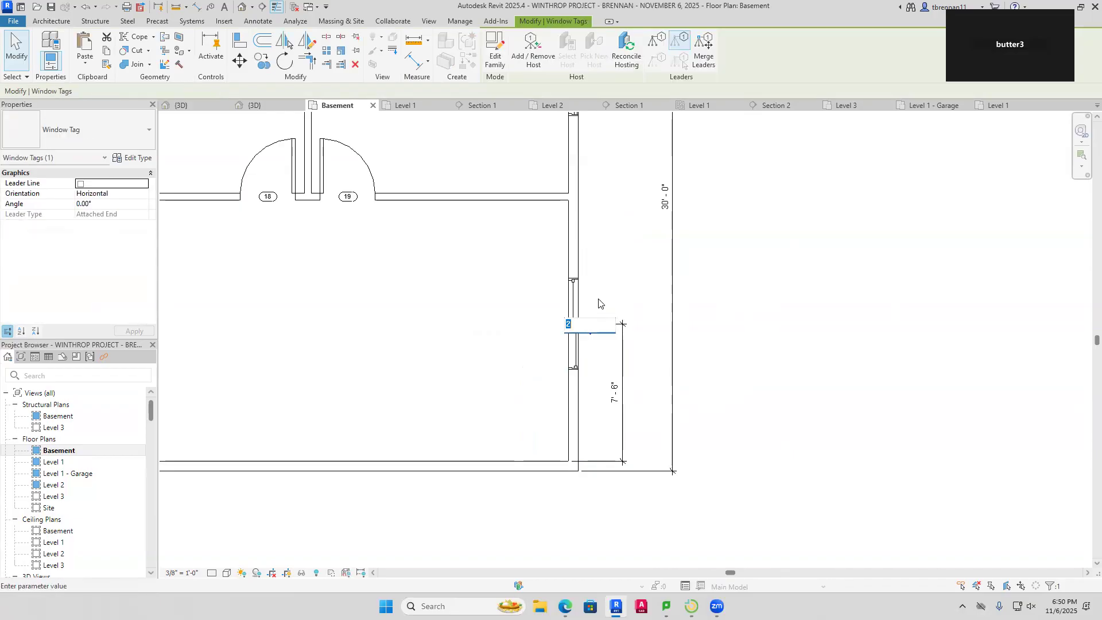
pyautogui.click(598, 299)
pyautogui.scroll(2, 597, 326)
pyautogui.click(589, 332)
pyautogui.moveTo(590, 333); pyautogui.dragTo(589, 303)
pyautogui.click(630, 260)
# Move the rear side-wall window's tag toward the rear wall, clear of its dimension's witness line
pyautogui.scroll(-3, 638, 203)
pyautogui.moveTo(642, 201); pyautogui.dragTo(632, 474, button='middle')
pyautogui.scroll(3, 616, 337)
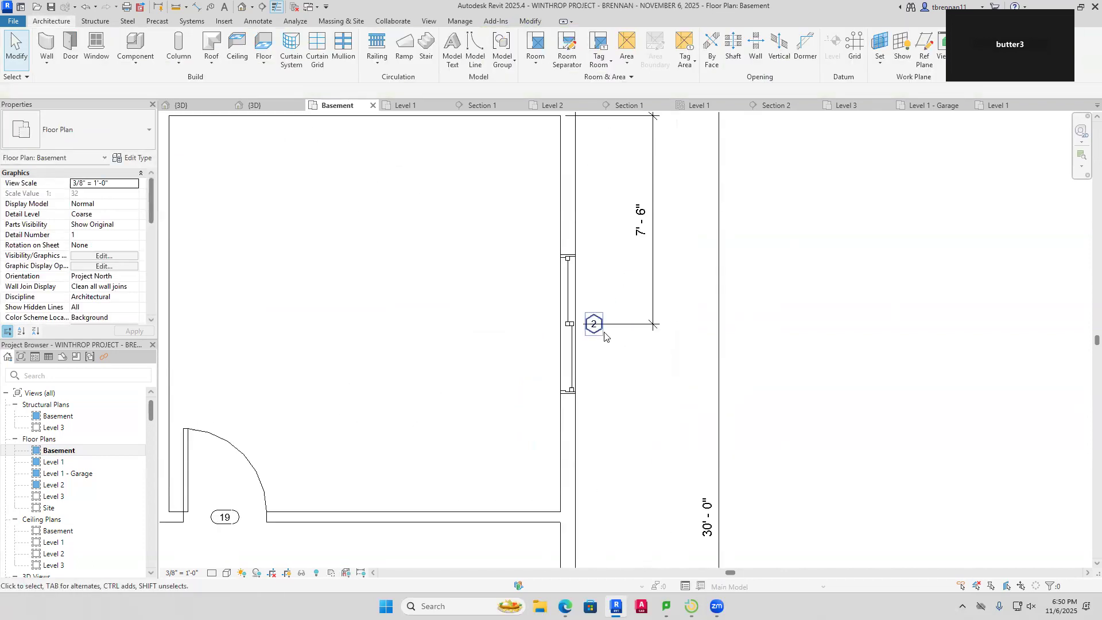
pyautogui.click(594, 324)
pyautogui.moveTo(594, 325); pyautogui.dragTo(594, 294)
pyautogui.click(789, 348)
# Add an aligned dimension inside the front room between the crossing interior wall and the front exterior wall
pyautogui.scroll(-4, 746, 378)
pyautogui.moveTo(594, 382); pyautogui.dragTo(590, 346, button='middle')
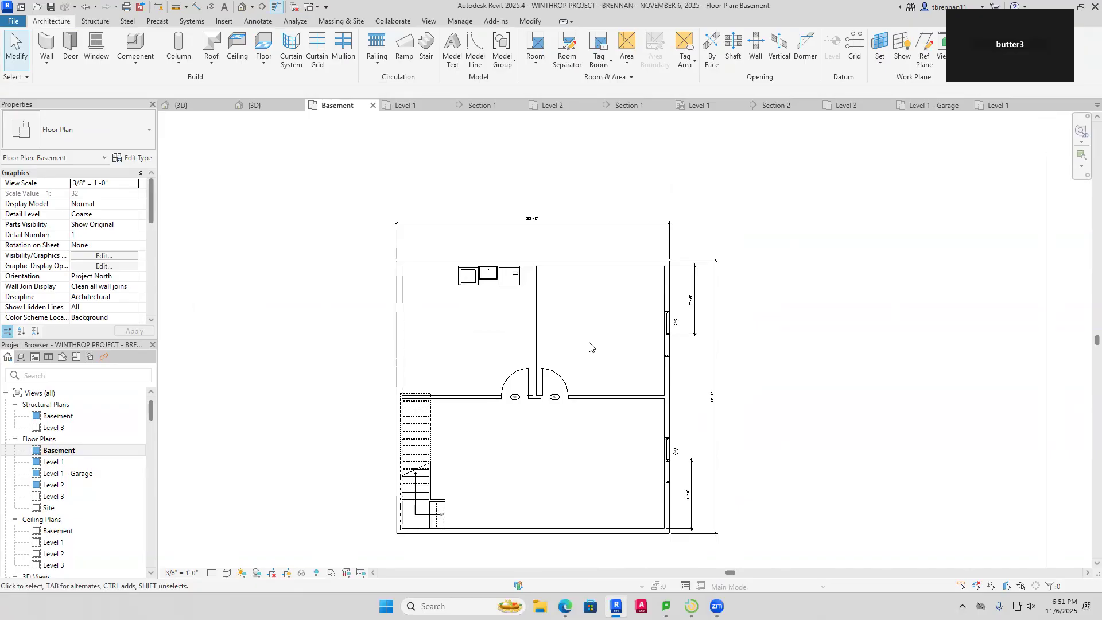
pyautogui.click(197, 7)
pyautogui.click(631, 397)
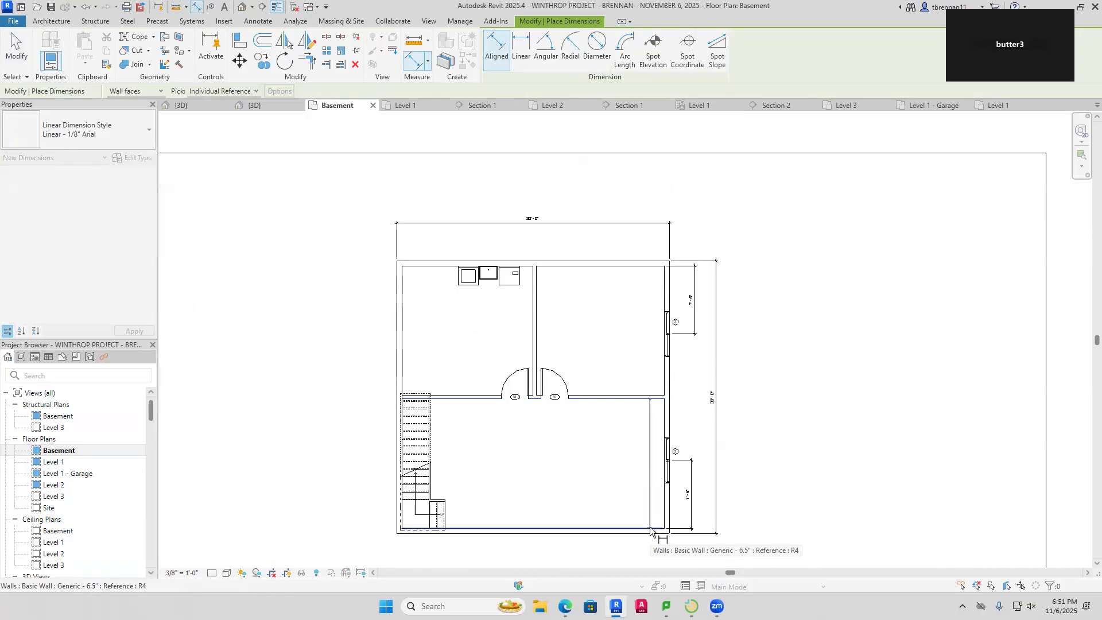
pyautogui.click(618, 529)
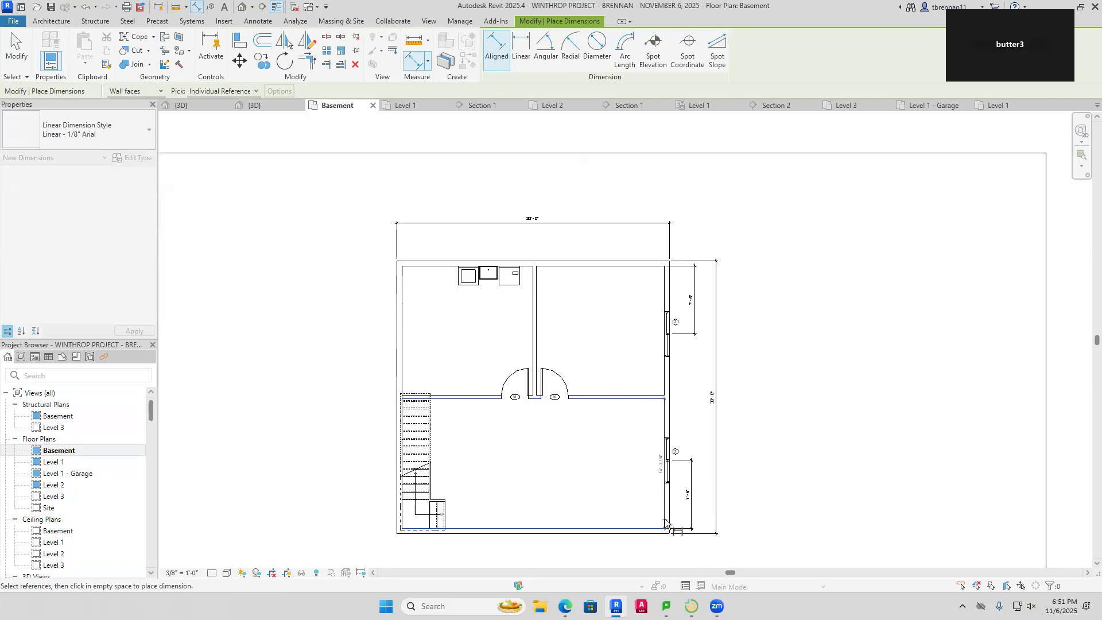
pyautogui.click(645, 459)
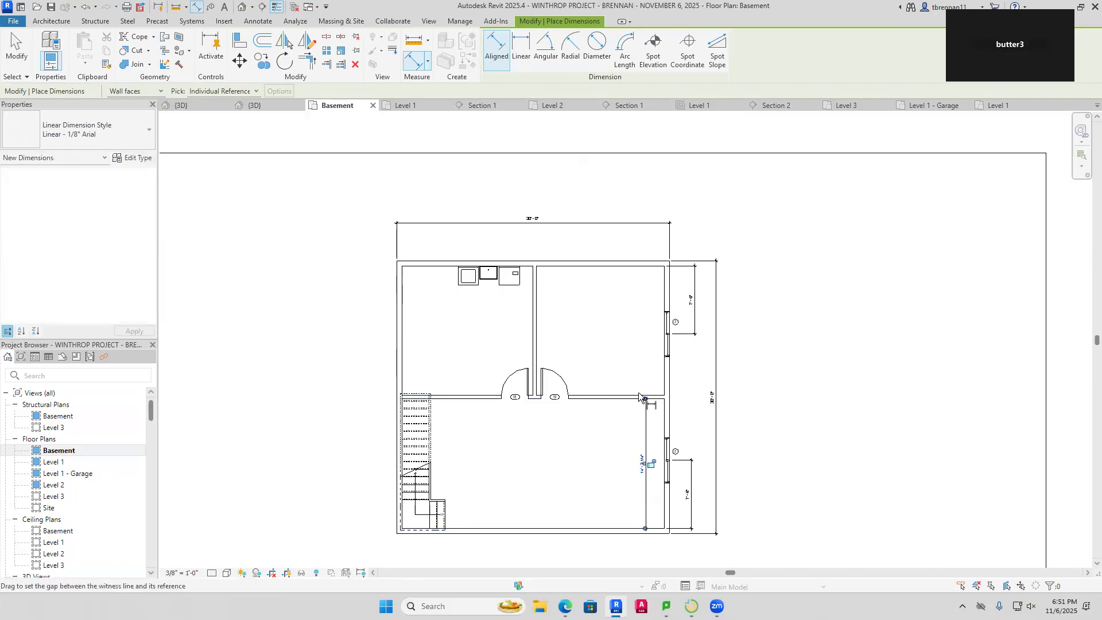
pyautogui.press('Escape')
pyautogui.press('Escape')
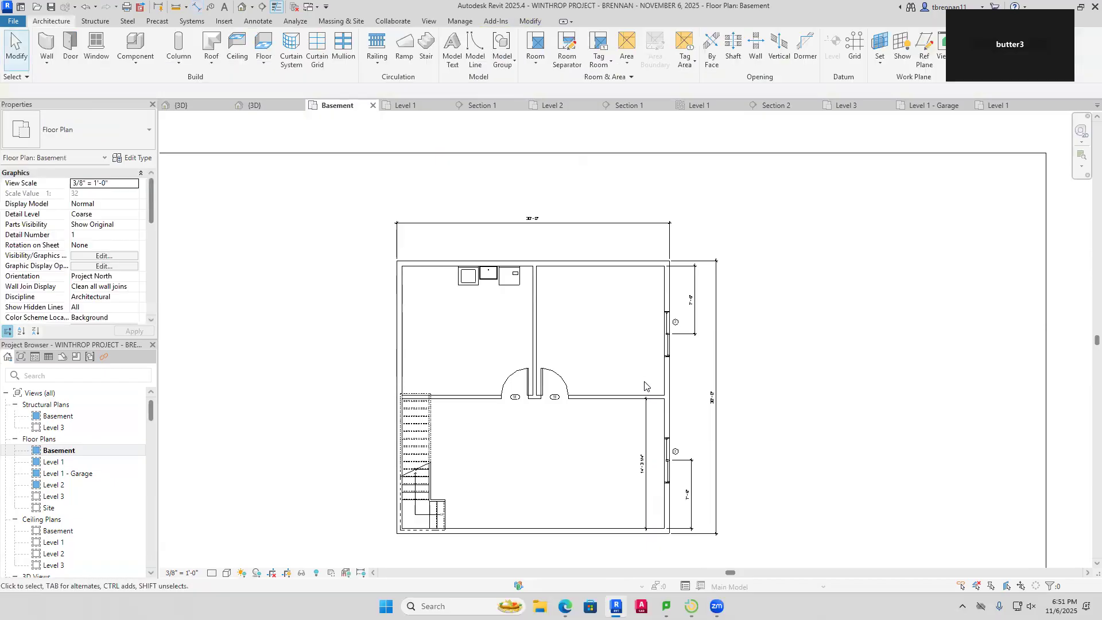
# Add an aligned dimension inside the rear room between the crossing interior wall and the rear exterior wall
pyautogui.press('d')
pyautogui.press('i')
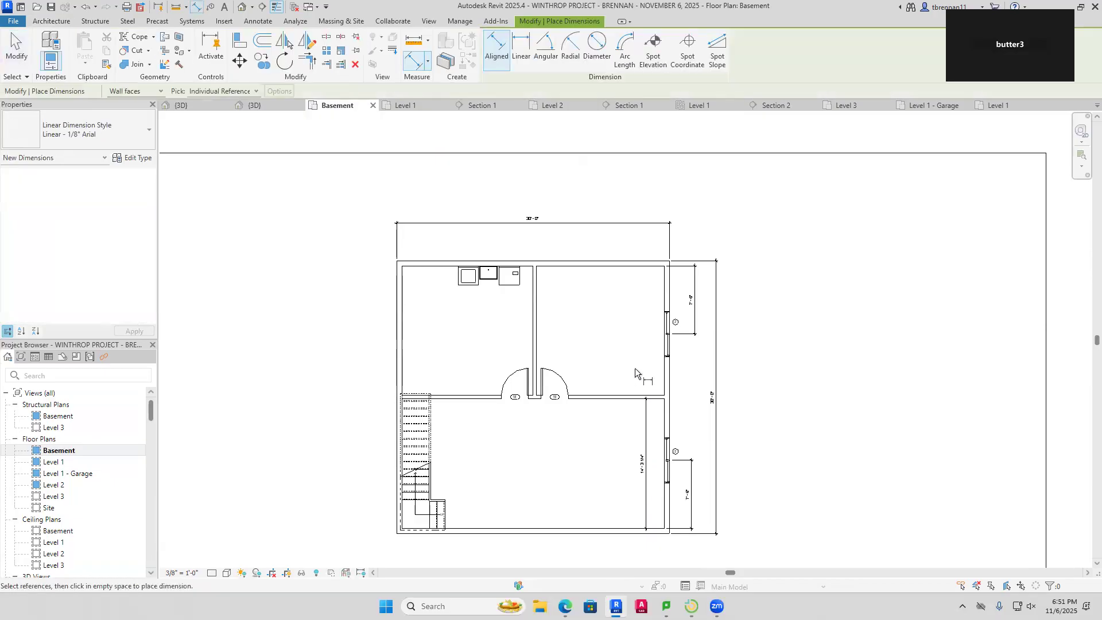
pyautogui.click(645, 395)
pyautogui.click(635, 267)
pyautogui.click(643, 270)
pyautogui.press('Escape')
pyautogui.press('Escape')
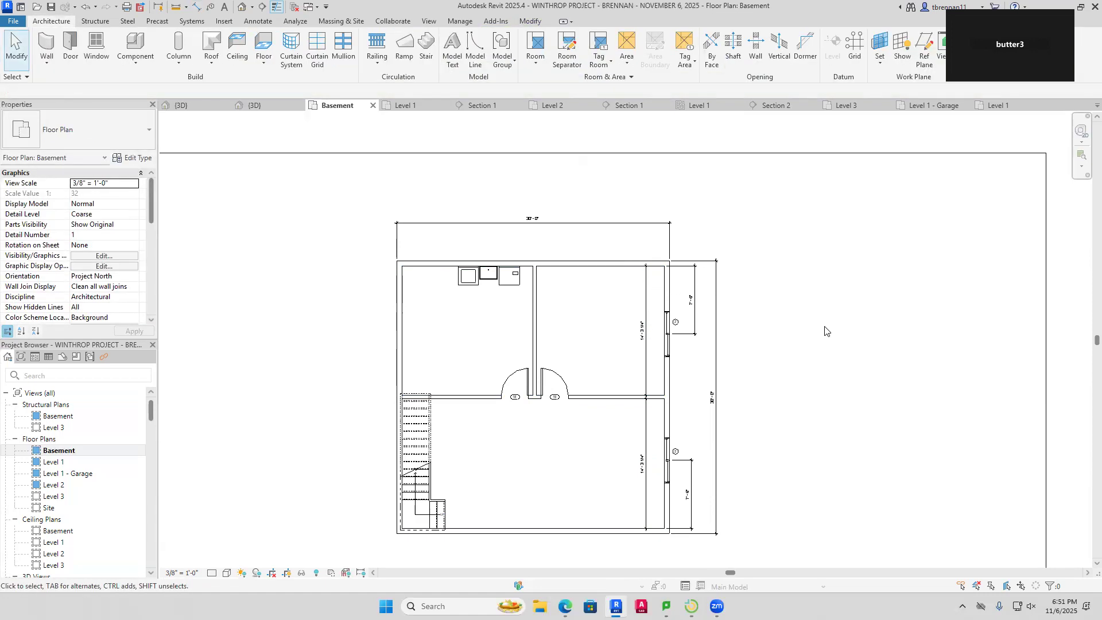
# Save the project and open the Level 1 floor plan
pyautogui.click(51, 7)
pyautogui.doubleClick(55, 463)
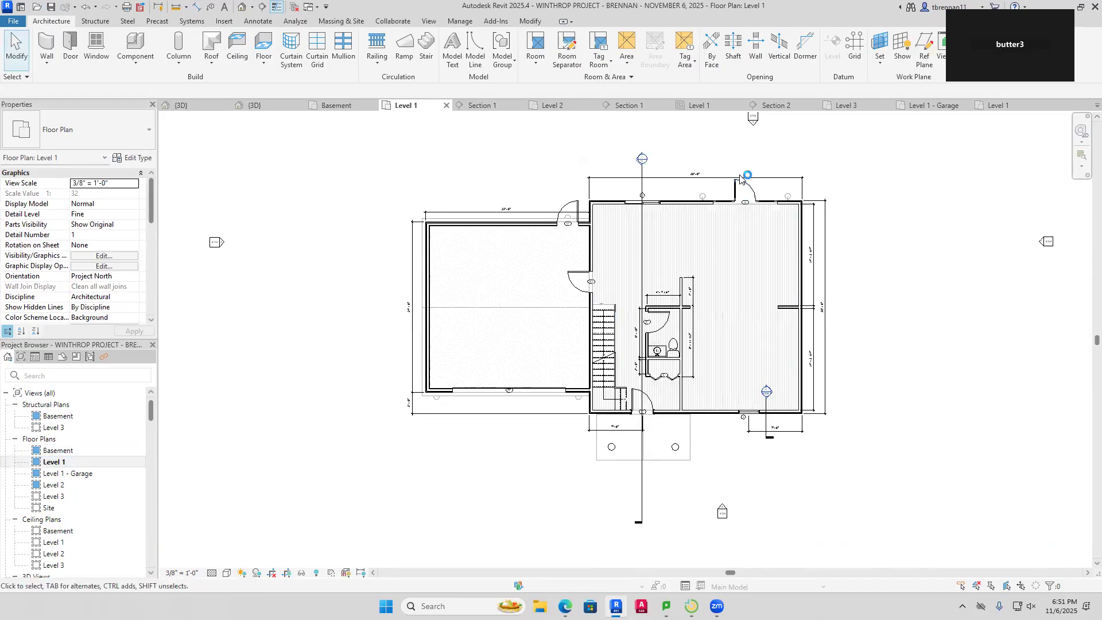
pyautogui.moveTo(741, 178); pyautogui.dragTo(713, 193, button='middle')
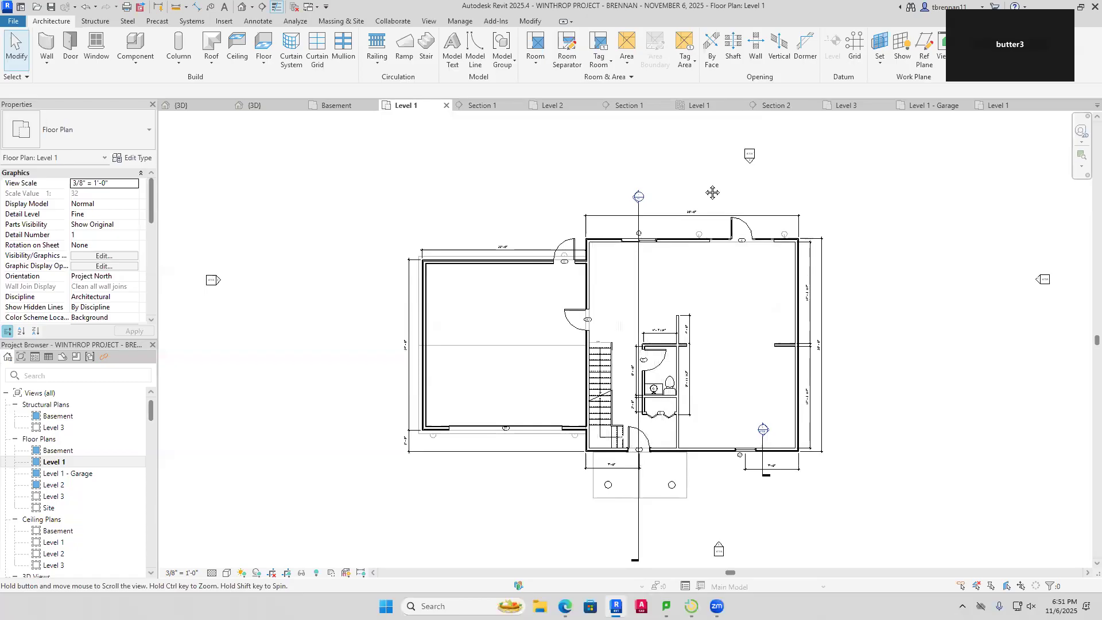
pyautogui.scroll(2, 815, 454)
pyautogui.moveTo(872, 424); pyautogui.dragTo(907, 437, button='middle')
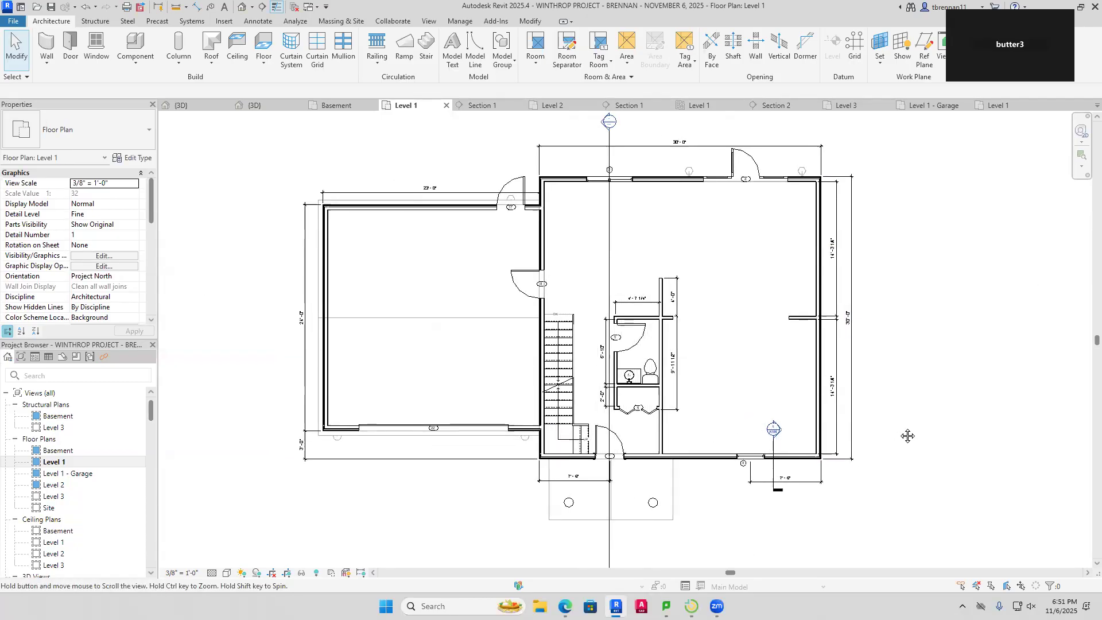
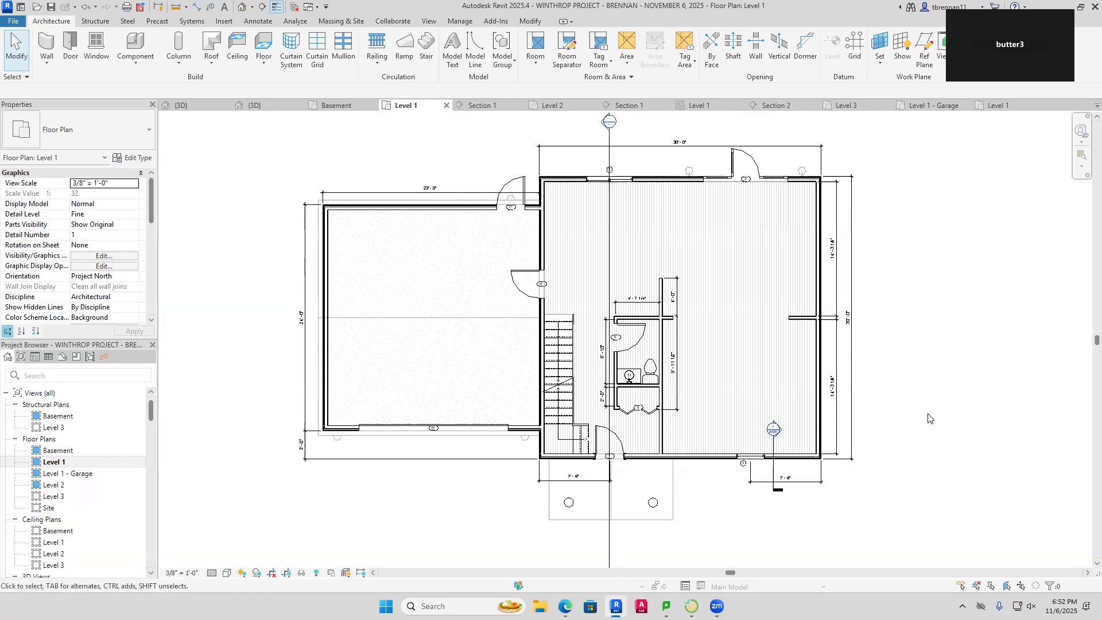
# Set the garage-to-house door's far edge 10' 10.5" from the rear wall's inner face and make that dimension permanent
pyautogui.scroll(2, 580, 224)
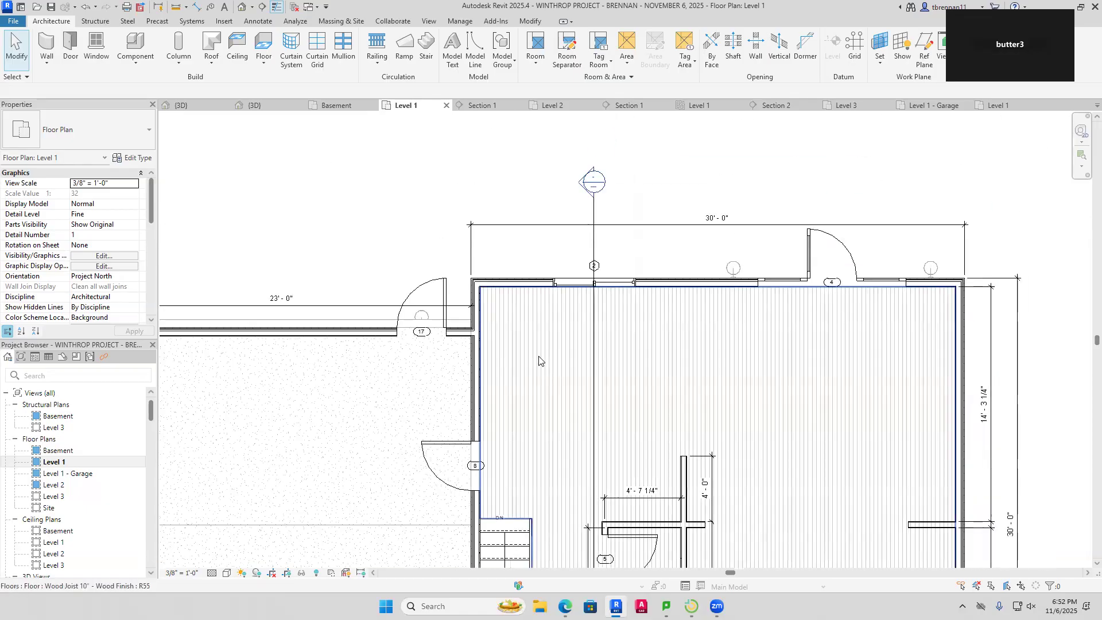
pyautogui.click(449, 444)
pyautogui.click(504, 441)
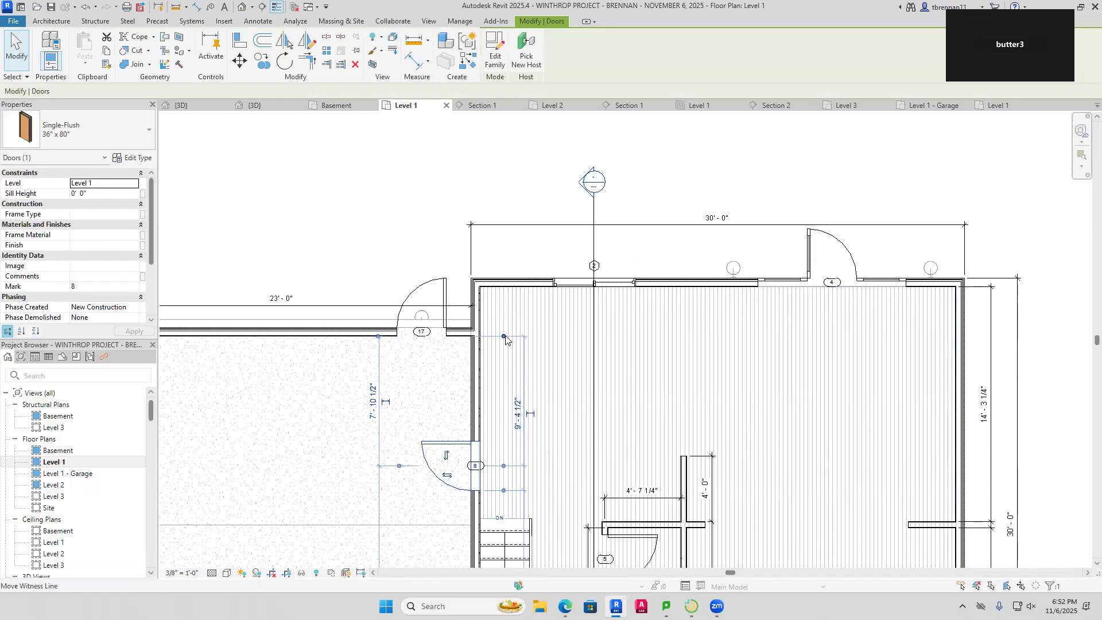
pyautogui.moveTo(505, 338); pyautogui.dragTo(514, 290)
pyautogui.click(519, 404)
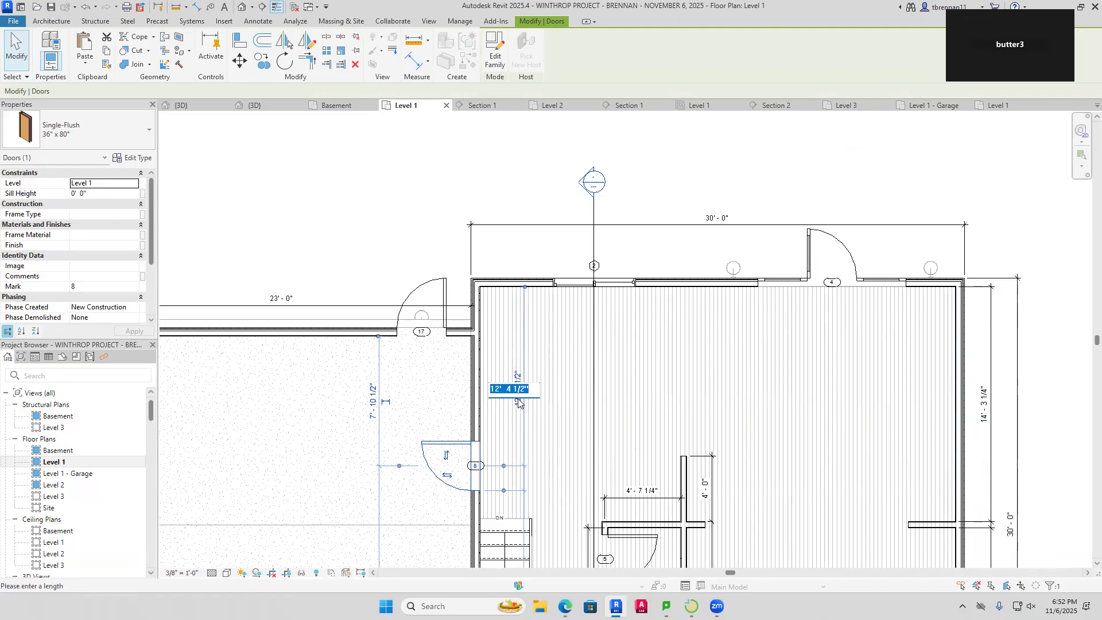
pyautogui.write("10' 10.5")
pyautogui.press('Return')
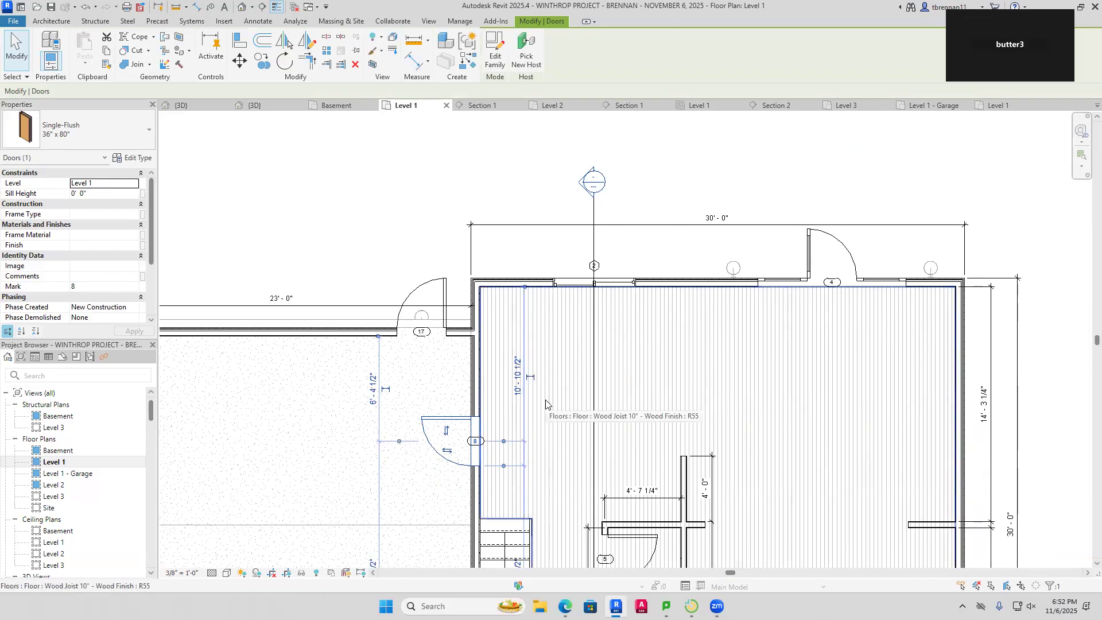
pyautogui.click(561, 373)
pyautogui.click(540, 258)
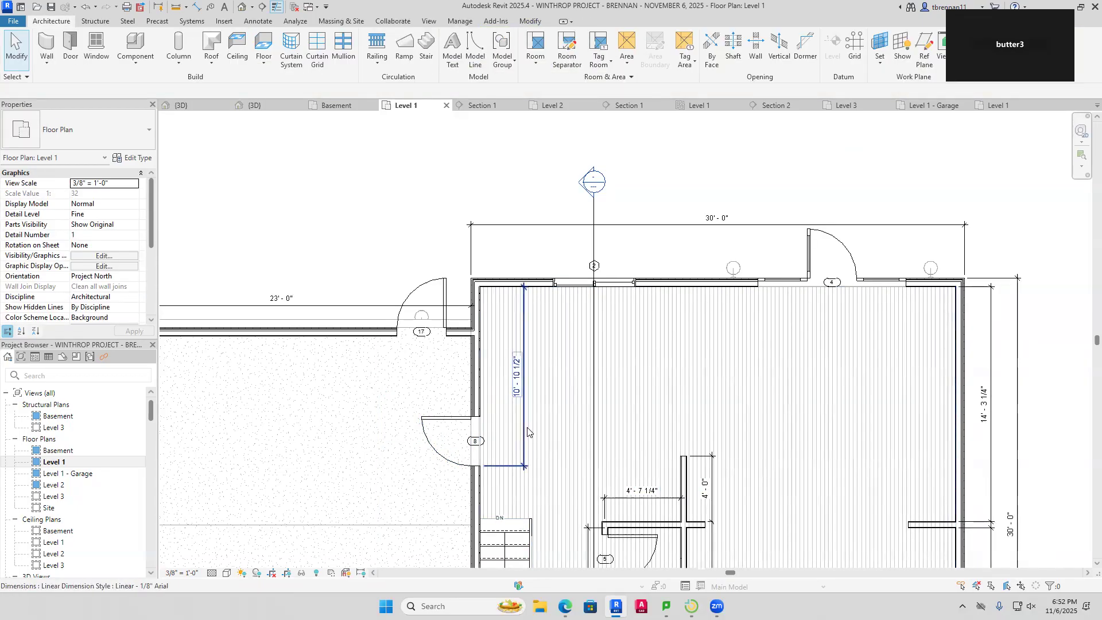
# Move the witness line of the garage-to-house door's dimension from the door's edge to its center
pyautogui.click(454, 436)
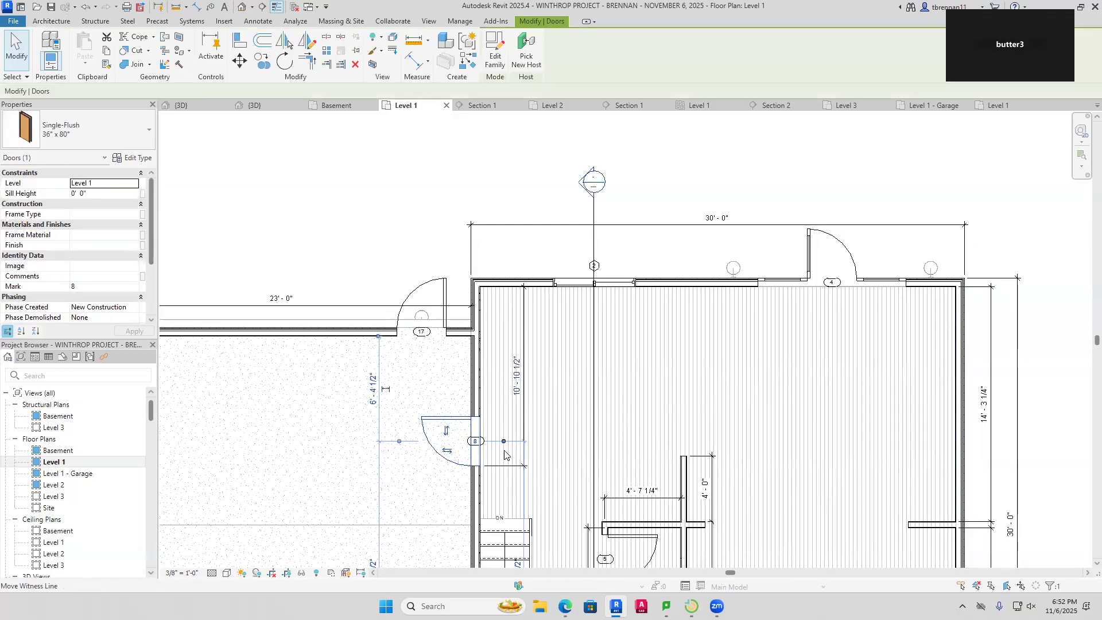
pyautogui.click(511, 469)
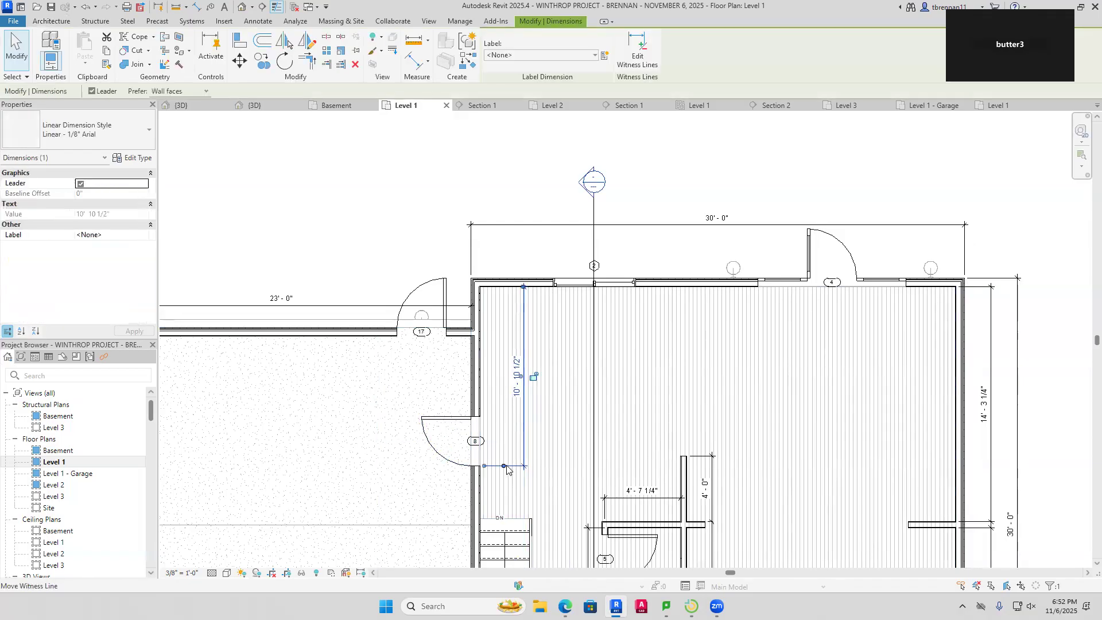
pyautogui.moveTo(504, 466); pyautogui.dragTo(504, 441)
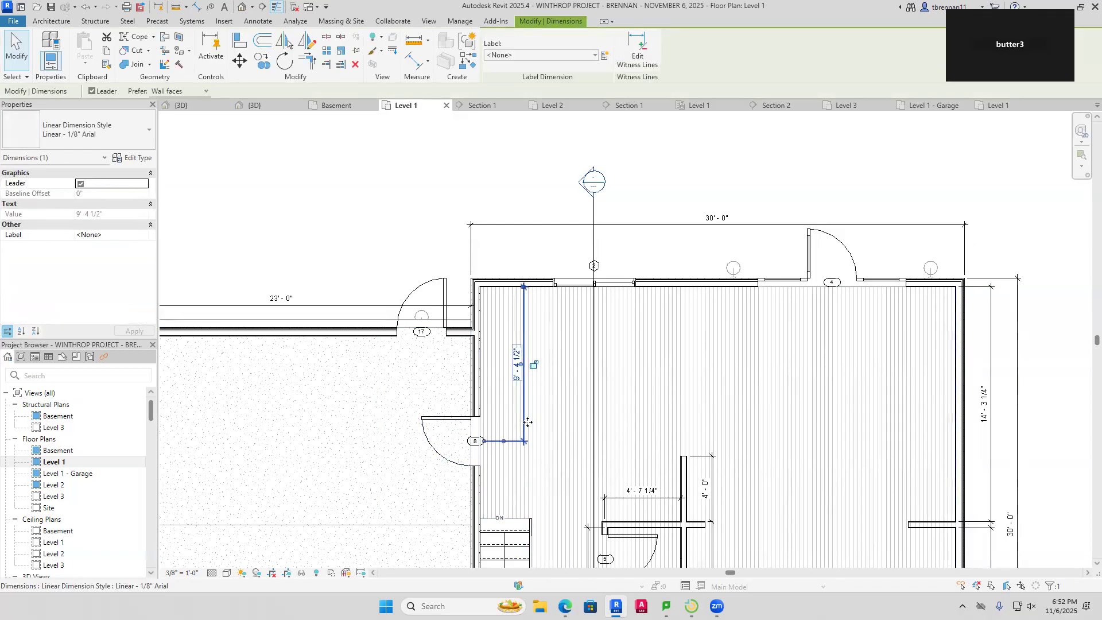
pyautogui.click(517, 367)
pyautogui.click(585, 418)
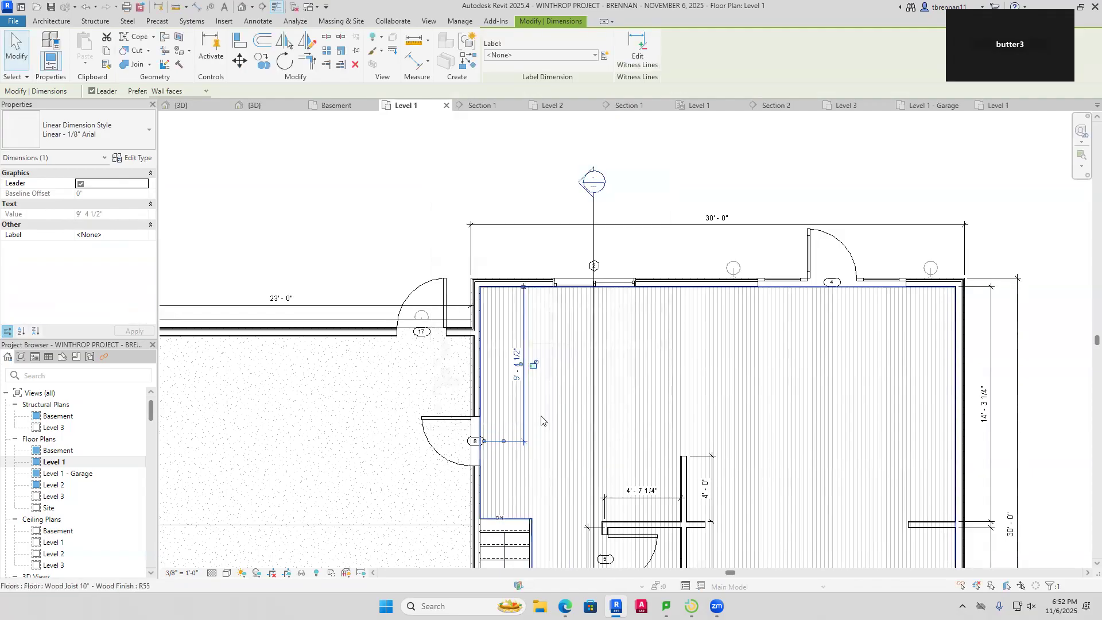
pyautogui.press('Escape')
# Set the distance from the rear wall's inner face to the garage-to-house door's center to 10' 10.5"
pyautogui.click(452, 424)
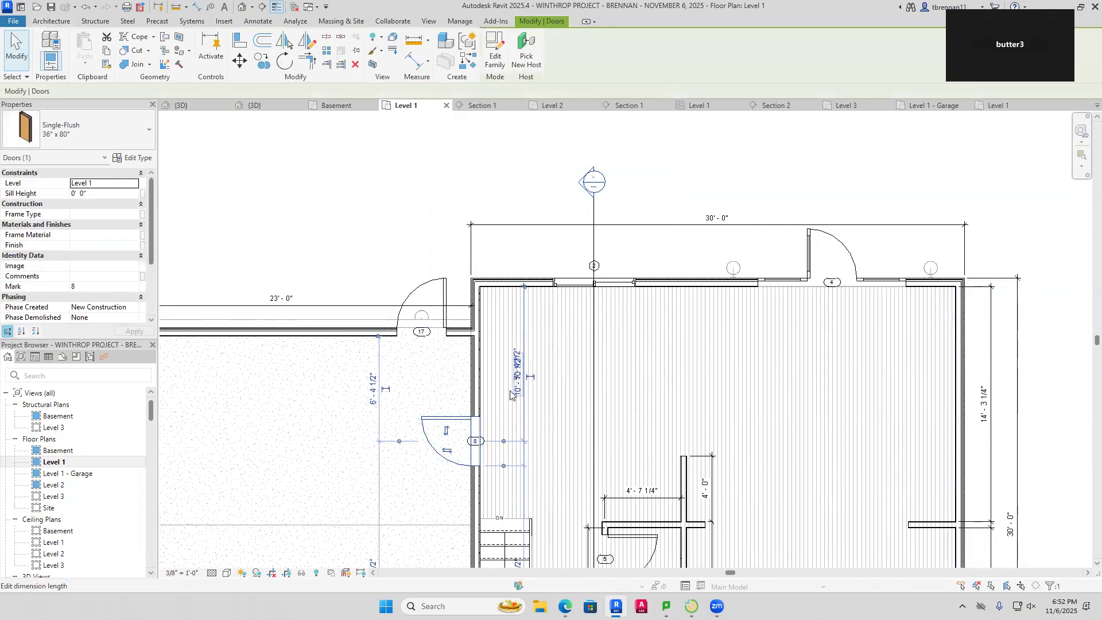
pyautogui.scroll(3, 518, 385)
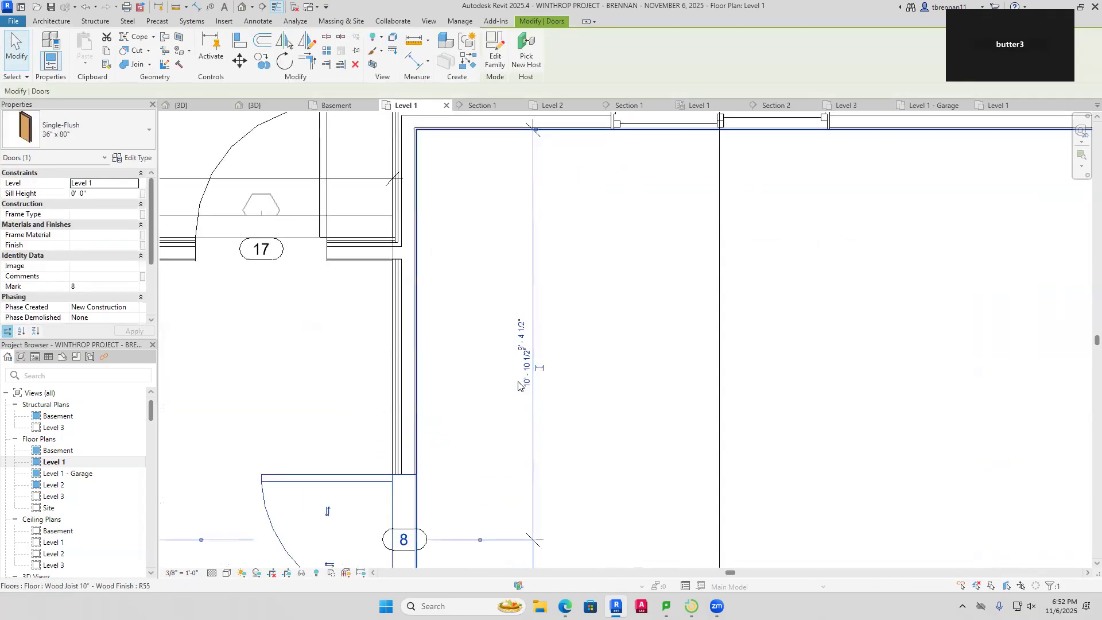
pyautogui.click(522, 347)
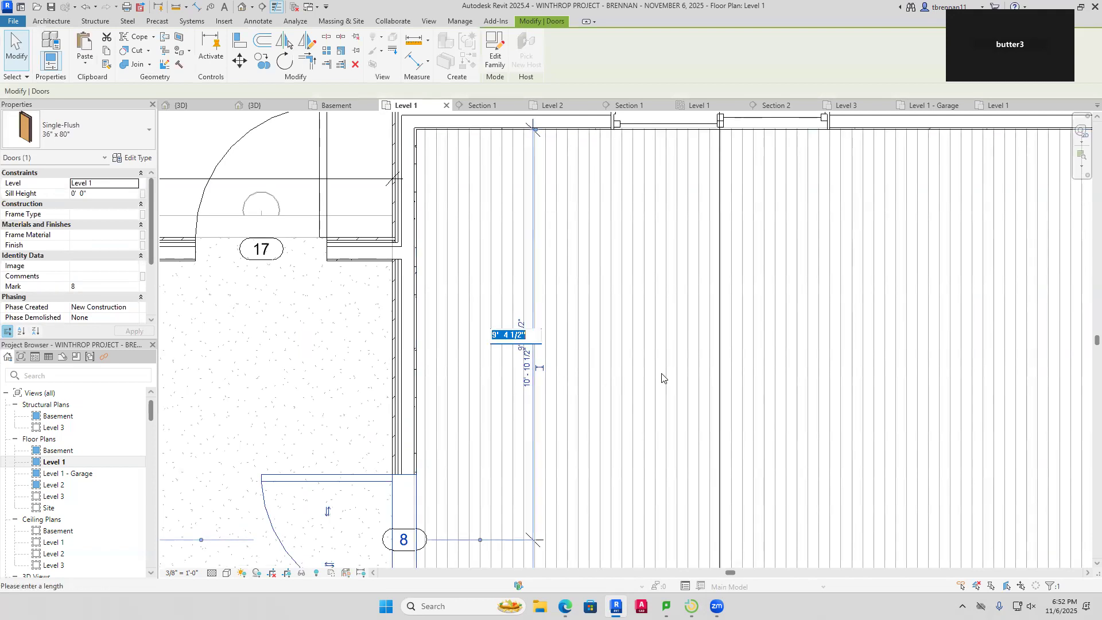
pyautogui.write("10' 10.5")
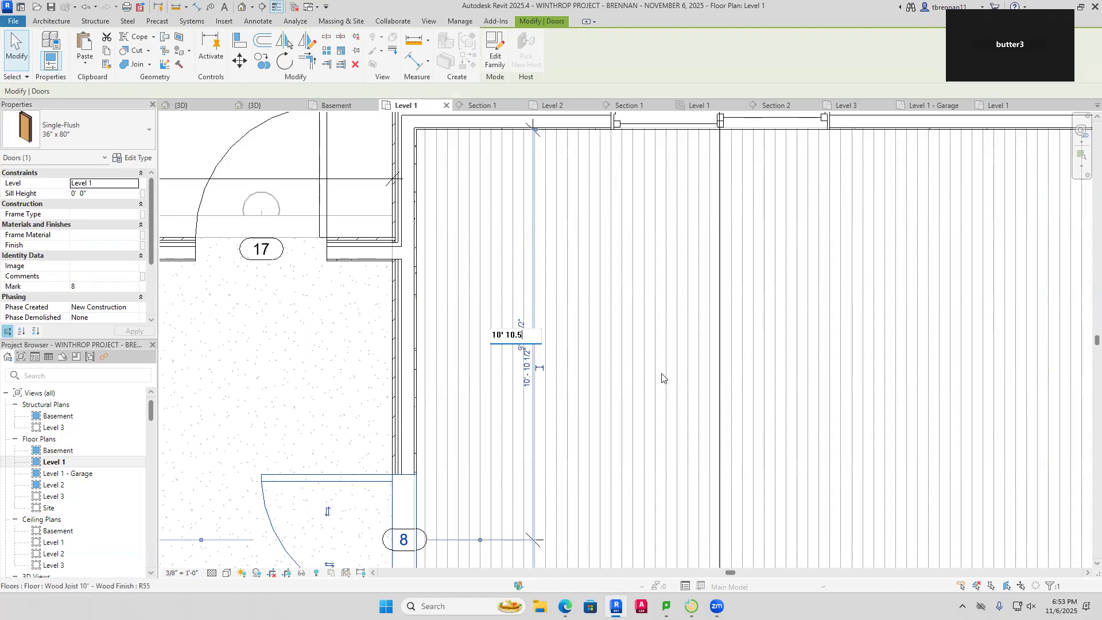
pyautogui.press('Return')
pyautogui.press('Escape')
pyautogui.scroll(-4, 632, 391)
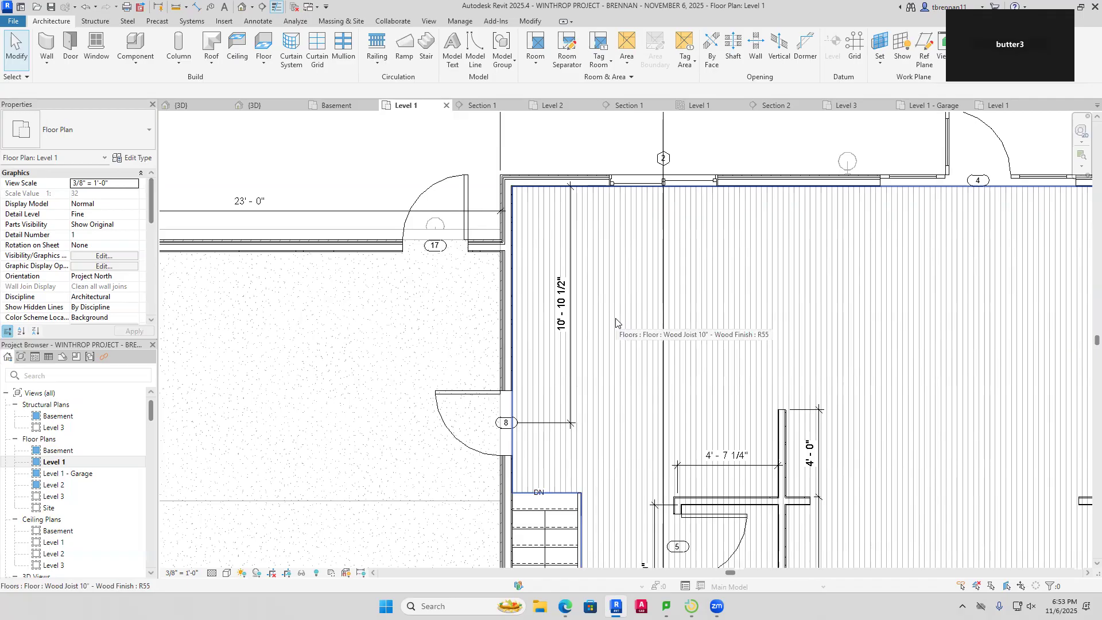
# Change the garage-to-house door's tag number to 2
pyautogui.scroll(5, 517, 397)
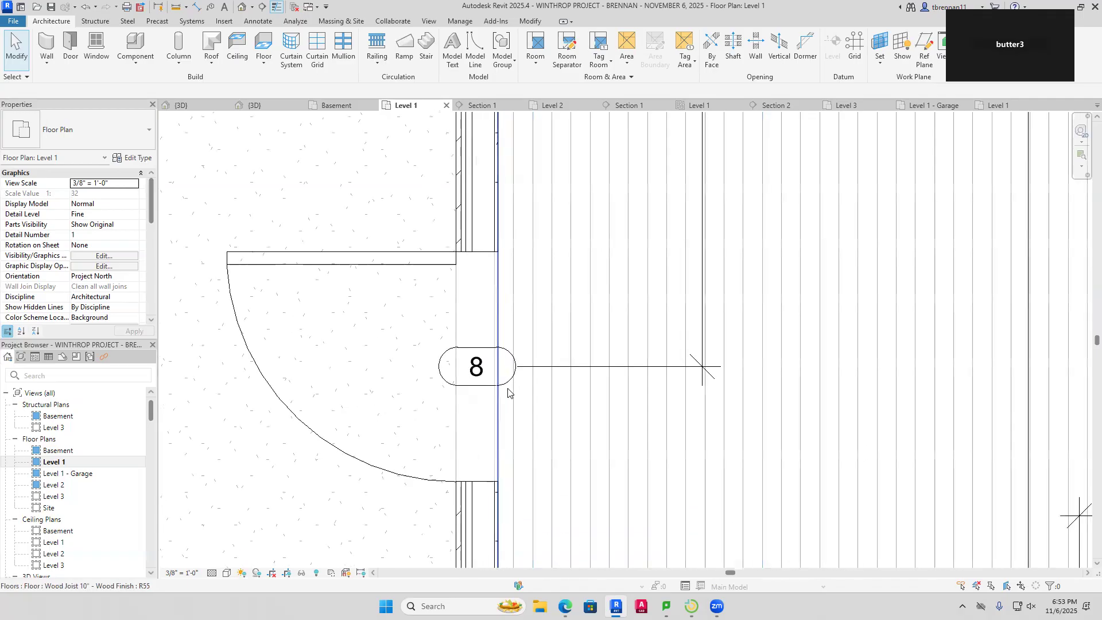
pyautogui.click(486, 389)
pyautogui.click(478, 373)
pyautogui.write('2')
pyautogui.press('Return')
pyautogui.press('d')
pyautogui.press('i')
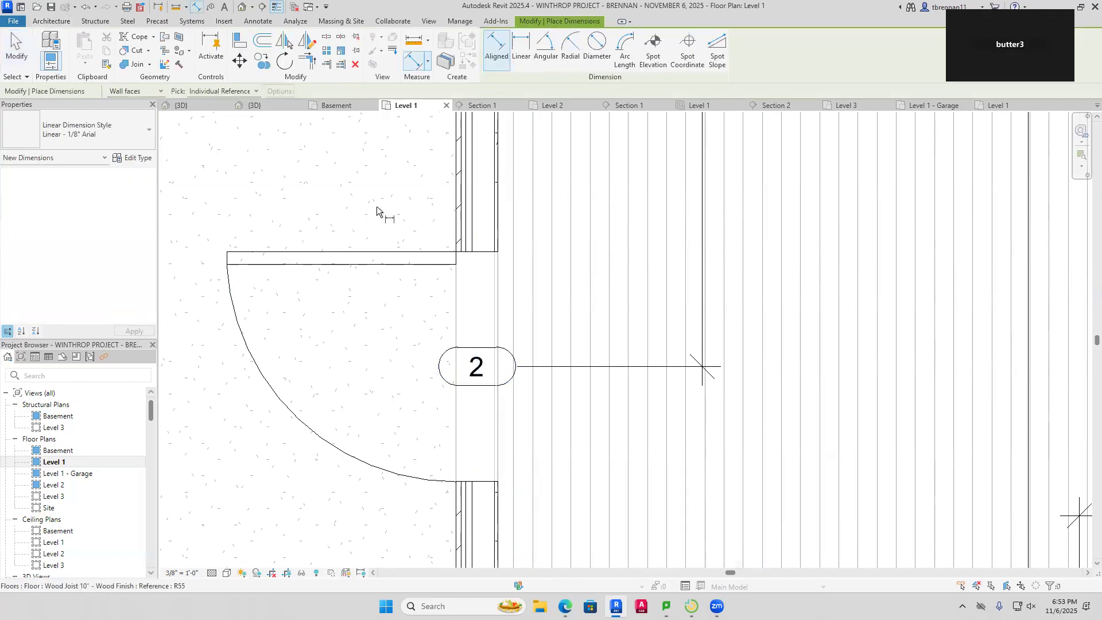
pyautogui.scroll(-6, 516, 232)
pyautogui.press('Escape')
pyautogui.press('Escape')
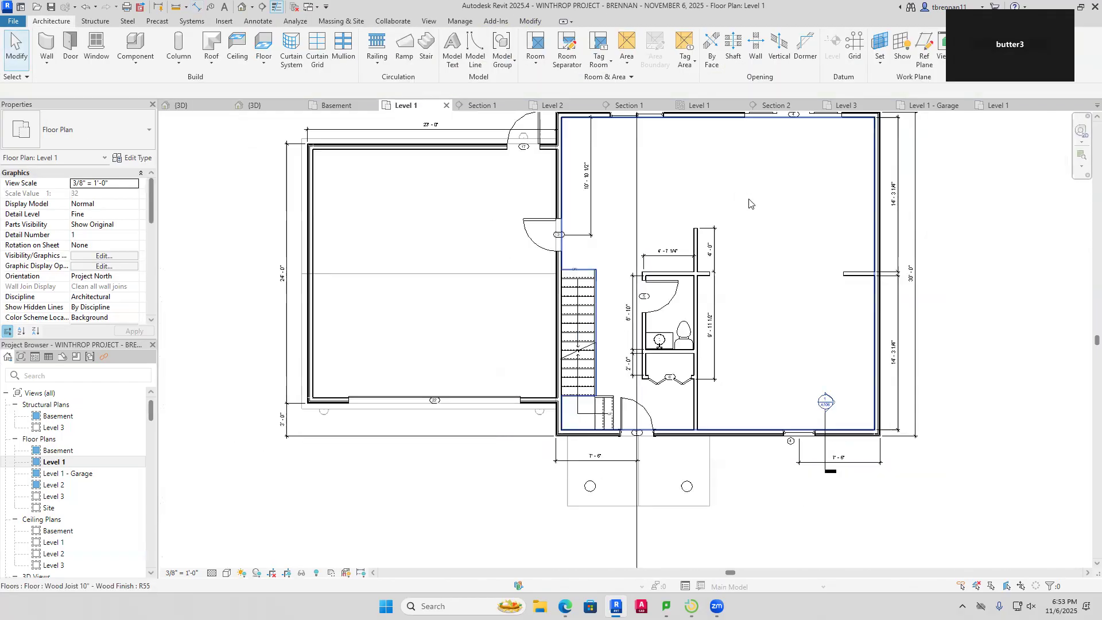
# Add an aligned dimension from the wall stub behind the bathroom to the far side exterior wall's inner face, placed behind the stub
pyautogui.moveTo(749, 204); pyautogui.dragTo(737, 289, button='middle')
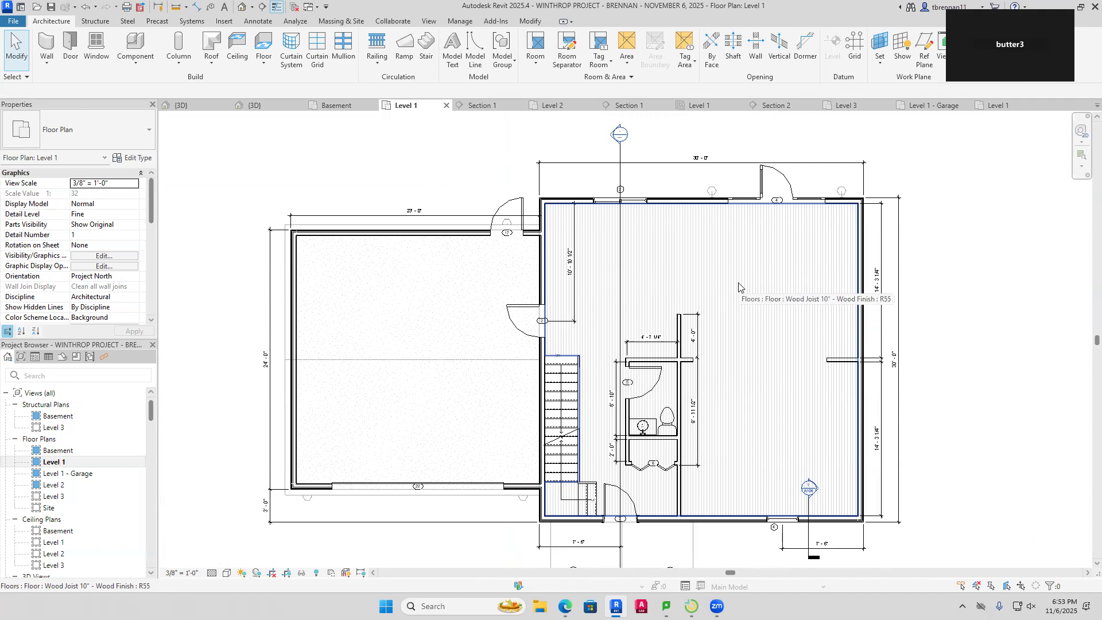
pyautogui.click(196, 6)
pyautogui.scroll(4, 668, 327)
pyautogui.scroll(4, 668, 327)
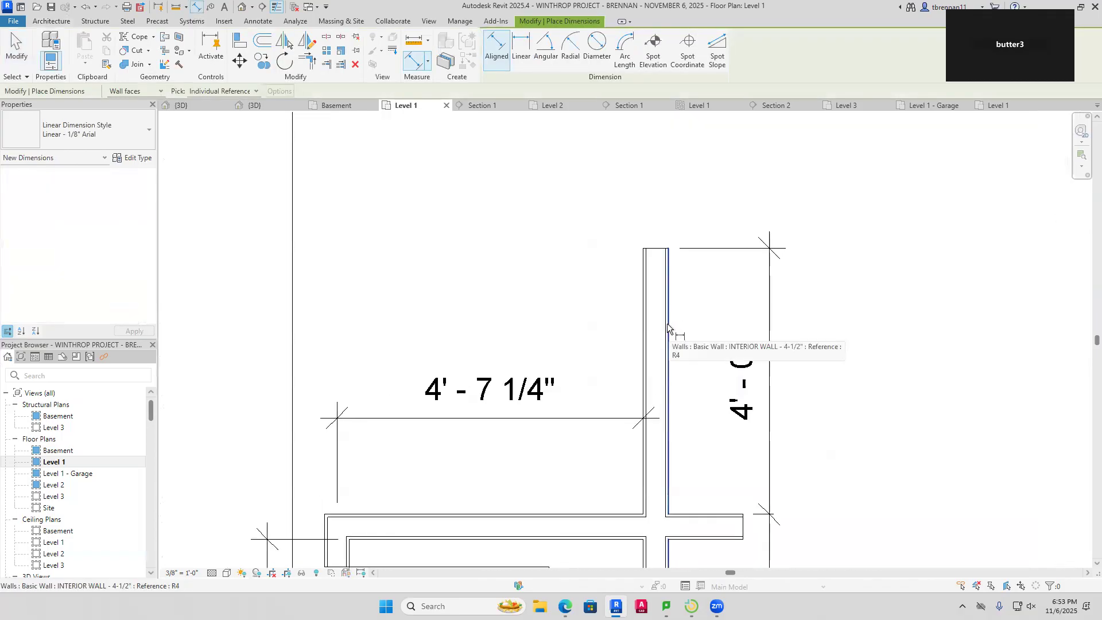
pyautogui.scroll(3, 668, 326)
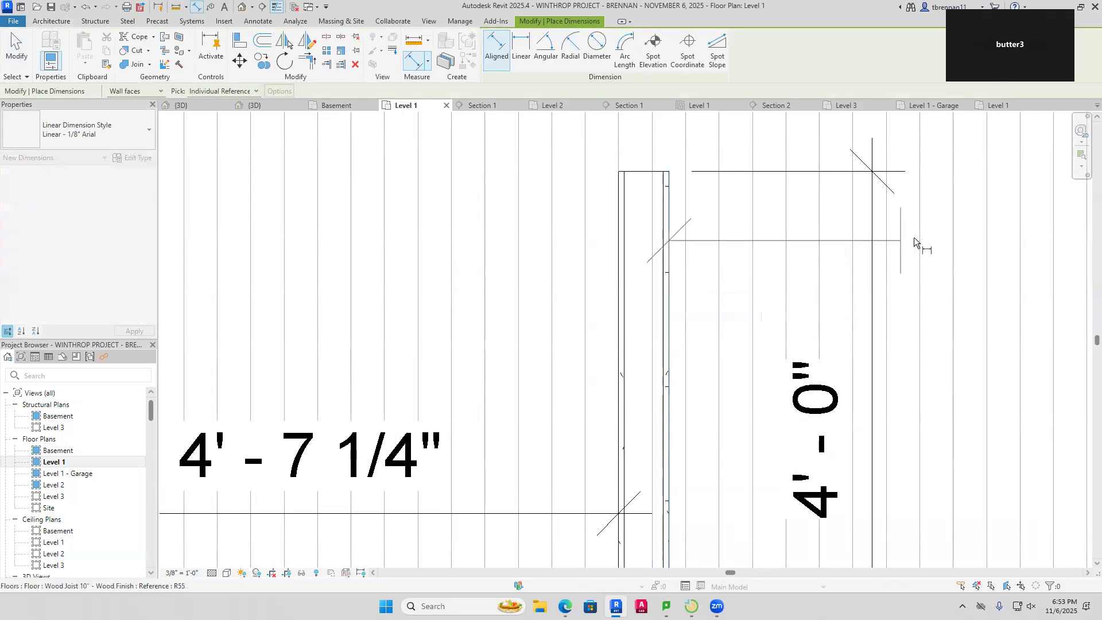
pyautogui.scroll(-5, 976, 247)
pyautogui.scroll(-1, 1001, 248)
pyautogui.moveTo(1000, 248); pyautogui.dragTo(466, 340, button='middle')
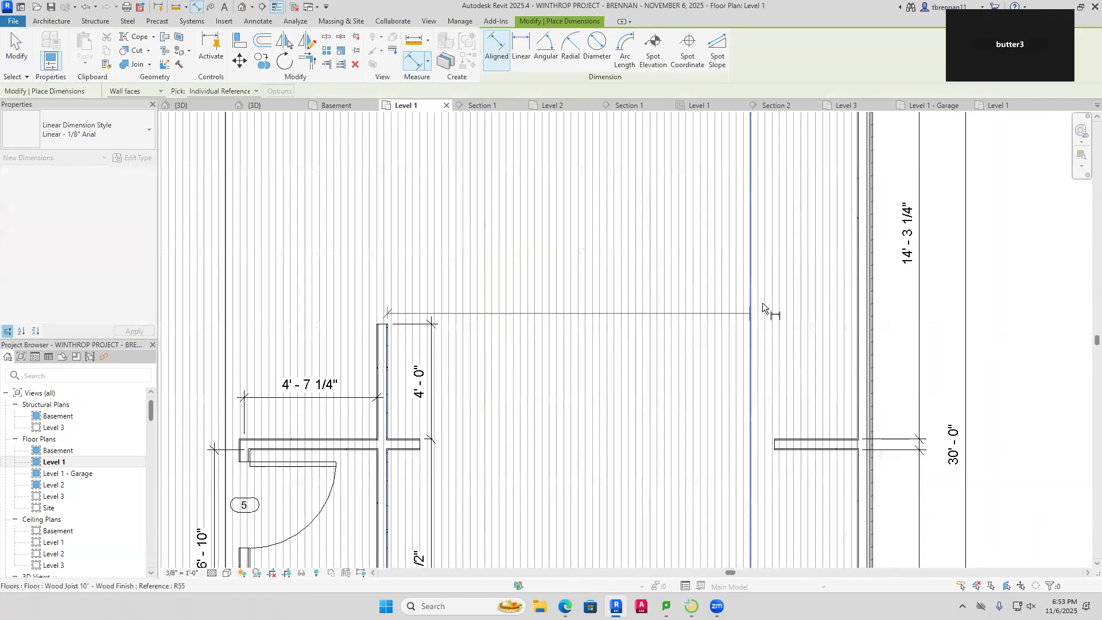
pyautogui.click(856, 312)
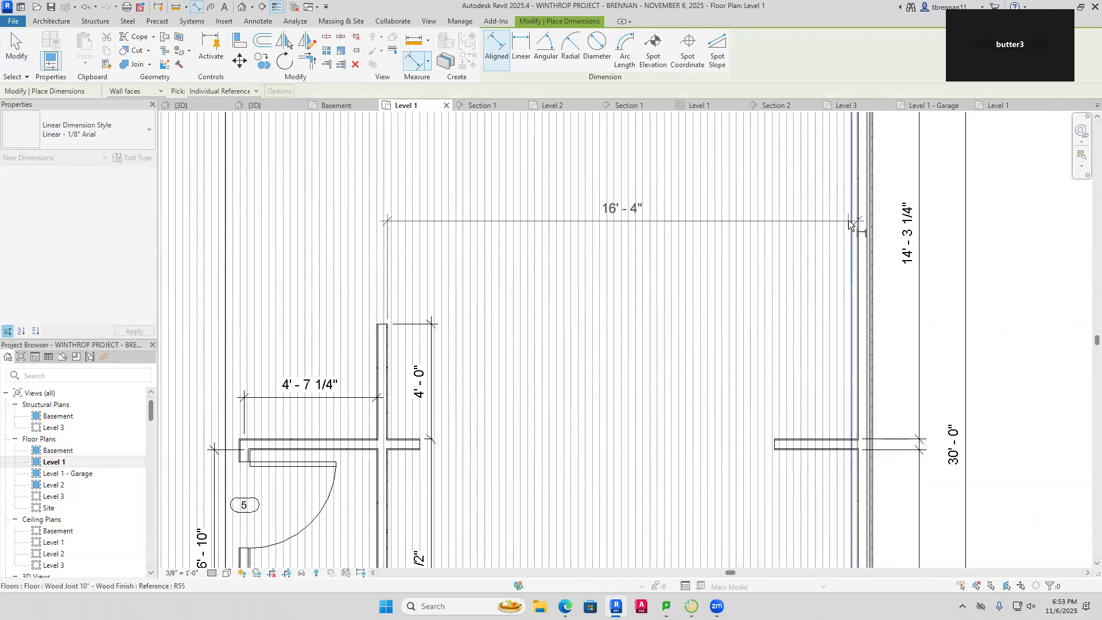
pyautogui.click(1031, 194)
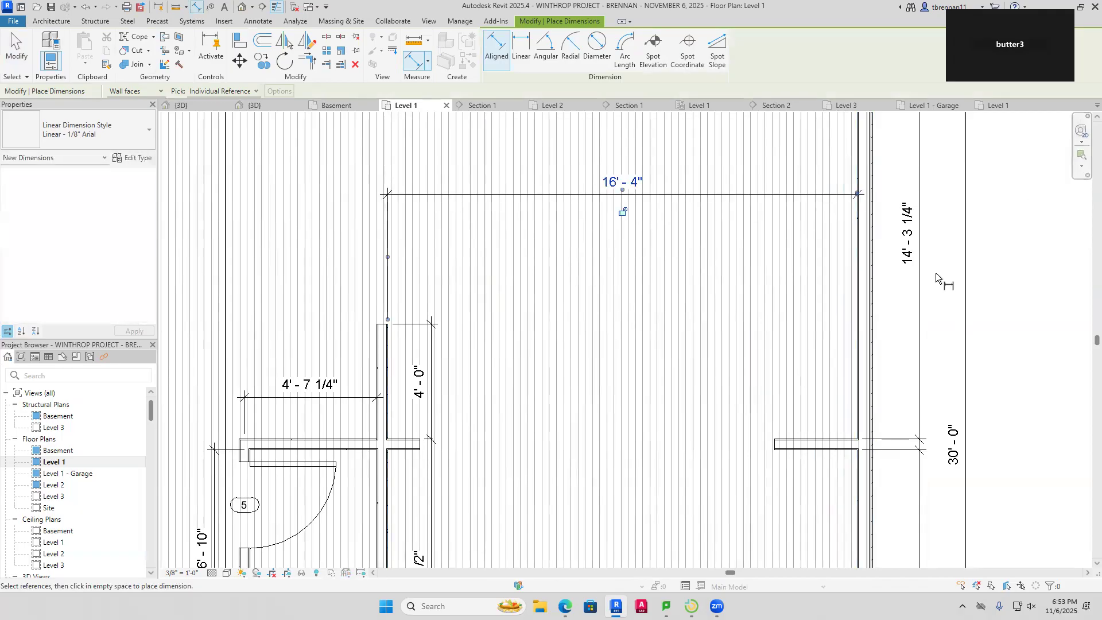
pyautogui.press('Escape')
pyautogui.press('Escape')
# Add an aligned dimension across the opening between the two facing wall stubs, placed just behind them
pyautogui.scroll(-2, 751, 347)
pyautogui.scroll(-3, 751, 347)
pyautogui.moveTo(752, 347); pyautogui.dragTo(739, 288, button='middle')
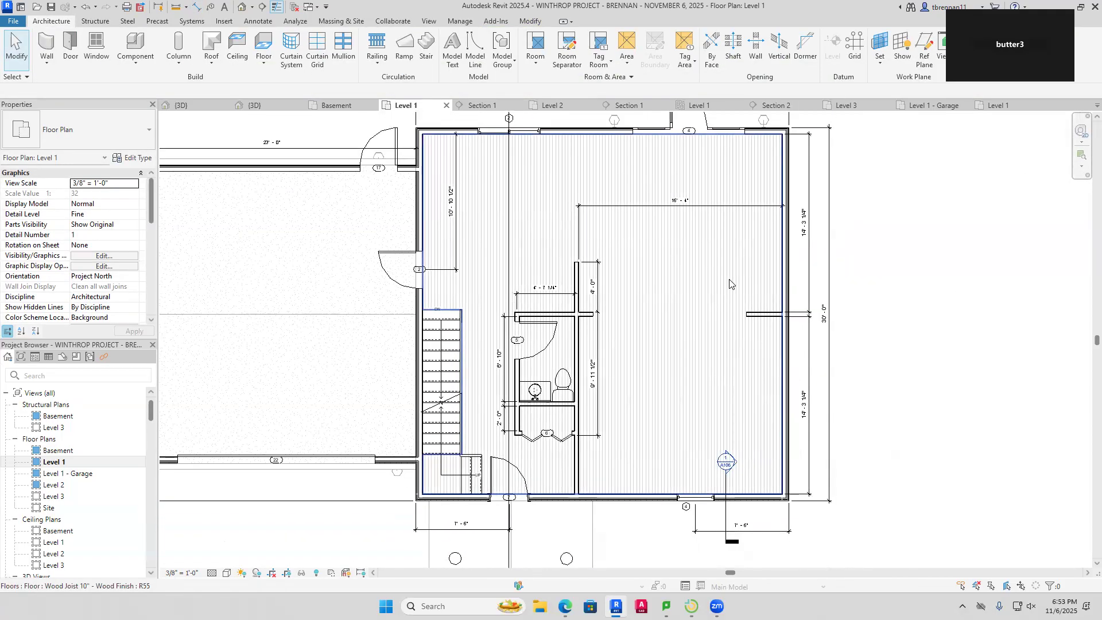
pyautogui.scroll(2, 716, 304)
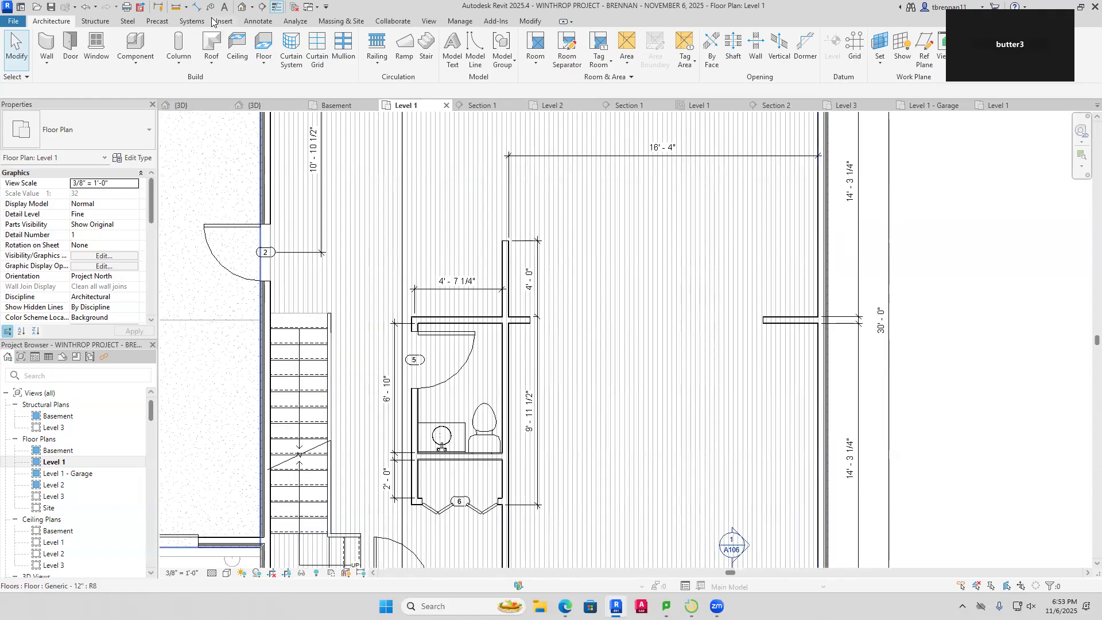
pyautogui.click(197, 7)
pyautogui.scroll(5, 533, 321)
pyautogui.scroll(-4, 850, 316)
pyautogui.scroll(2, 568, 379)
pyautogui.click(868, 395)
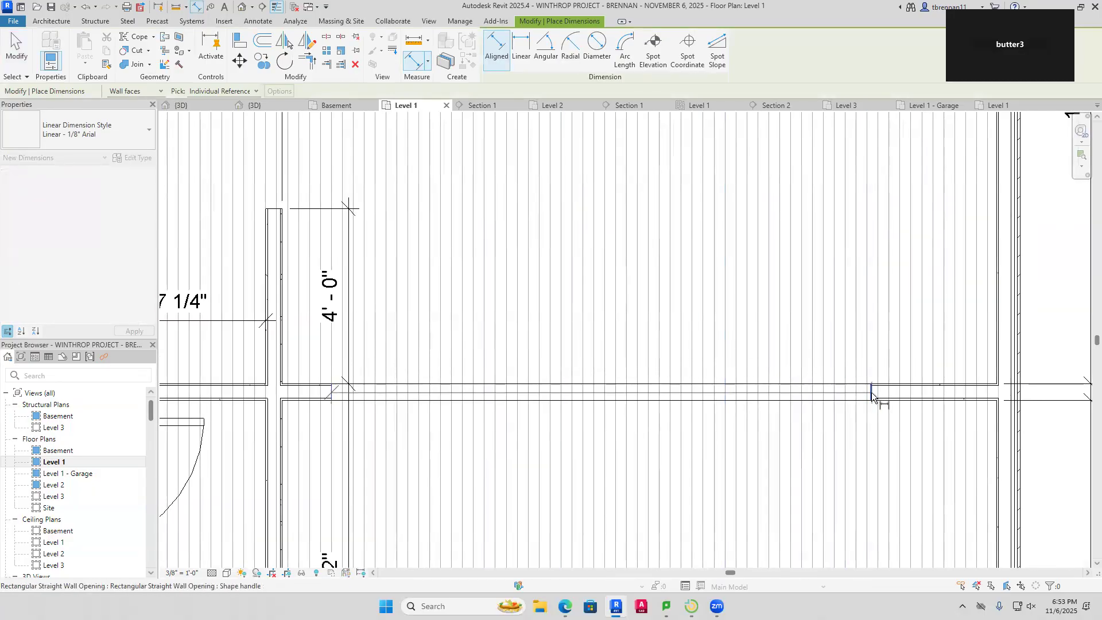
pyautogui.click(862, 345)
pyautogui.press('Escape')
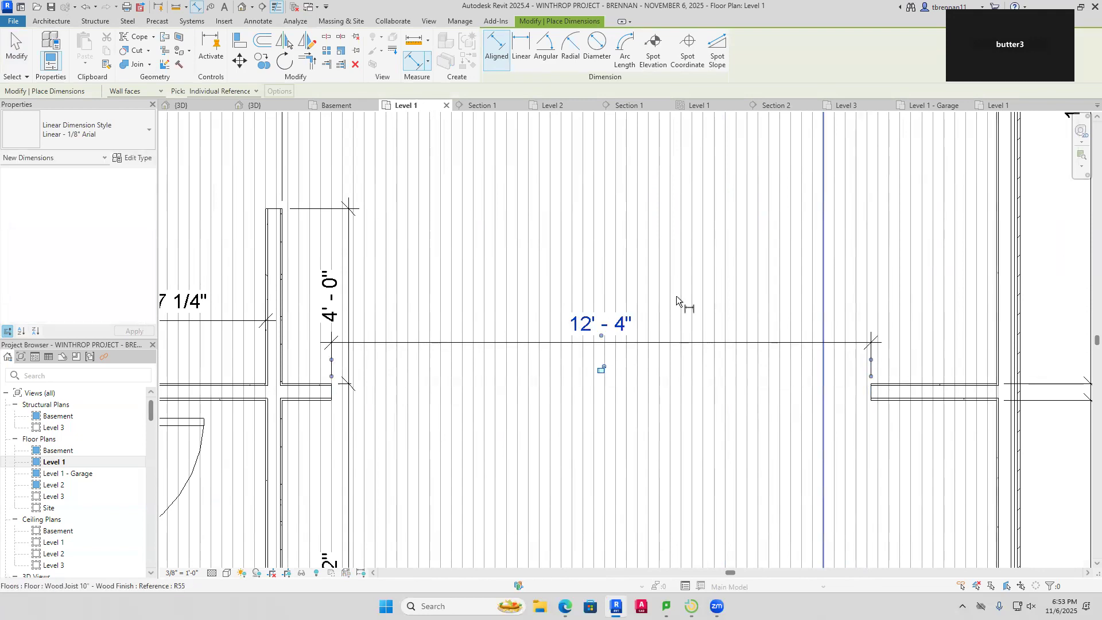
pyautogui.press('Escape')
# Nudge the 4'-0" wall stub dimension closer to the stub it measures
pyautogui.click(354, 299)
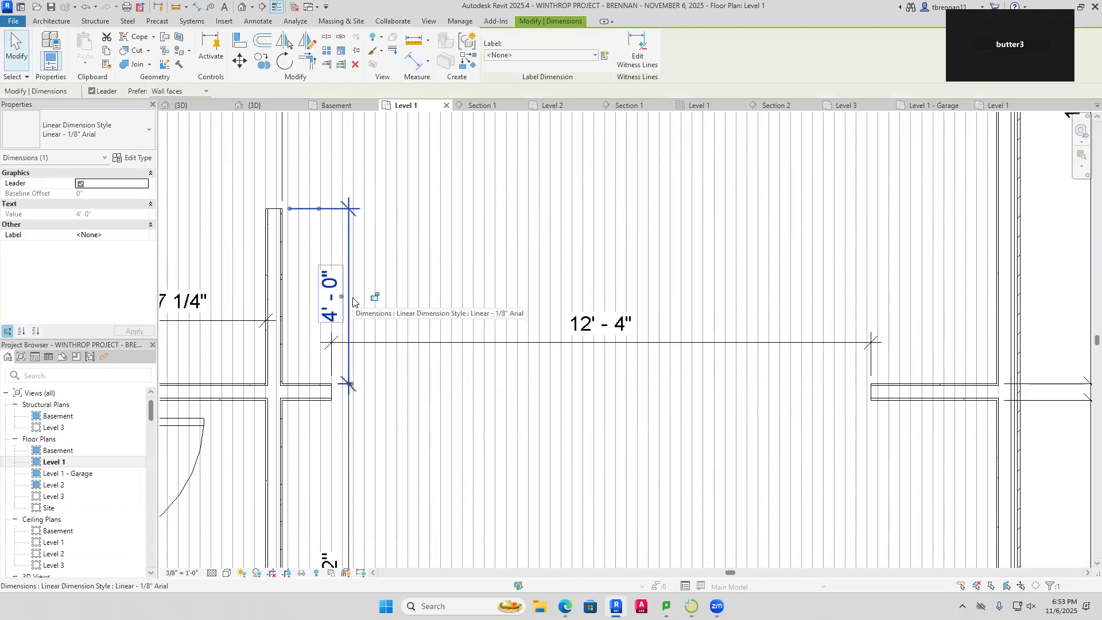
pyautogui.press('Left')
pyautogui.press('Left')
pyautogui.press('Left')
pyautogui.press('Left')
pyautogui.press('Left')
pyautogui.press('Left')
pyautogui.press('Left')
pyautogui.press('Left')
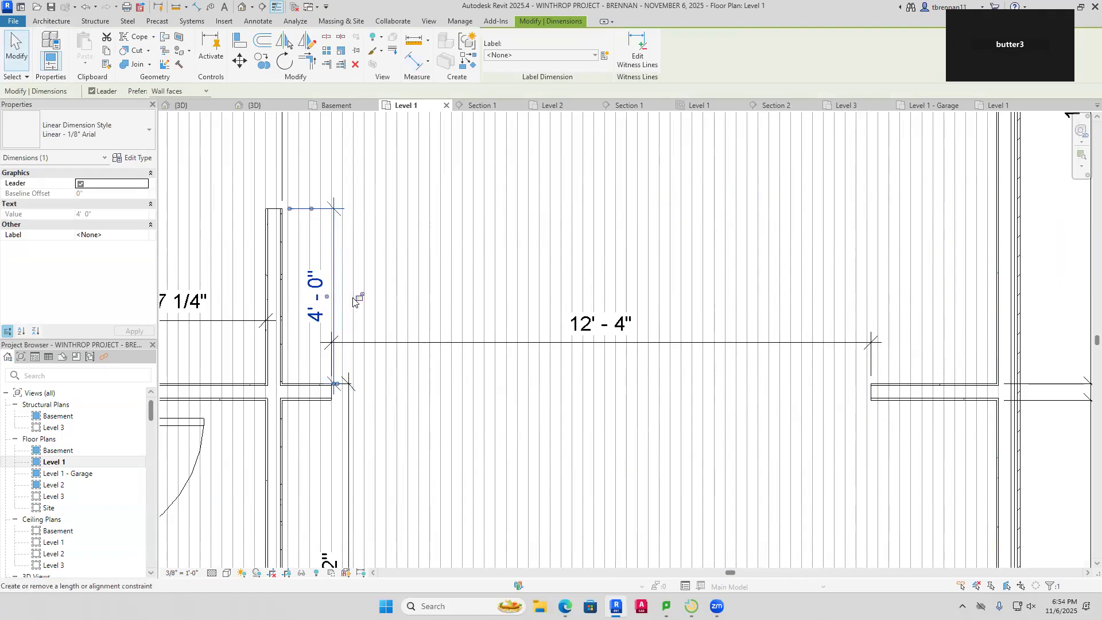
# Shift the 4'-0" dimension line further toward its wall stub, clear of the end of the 12'-4" opening dimension
pyautogui.press('Left')
pyautogui.press('Left')
pyautogui.press('Left')
pyautogui.press('Left')
pyautogui.press('Left')
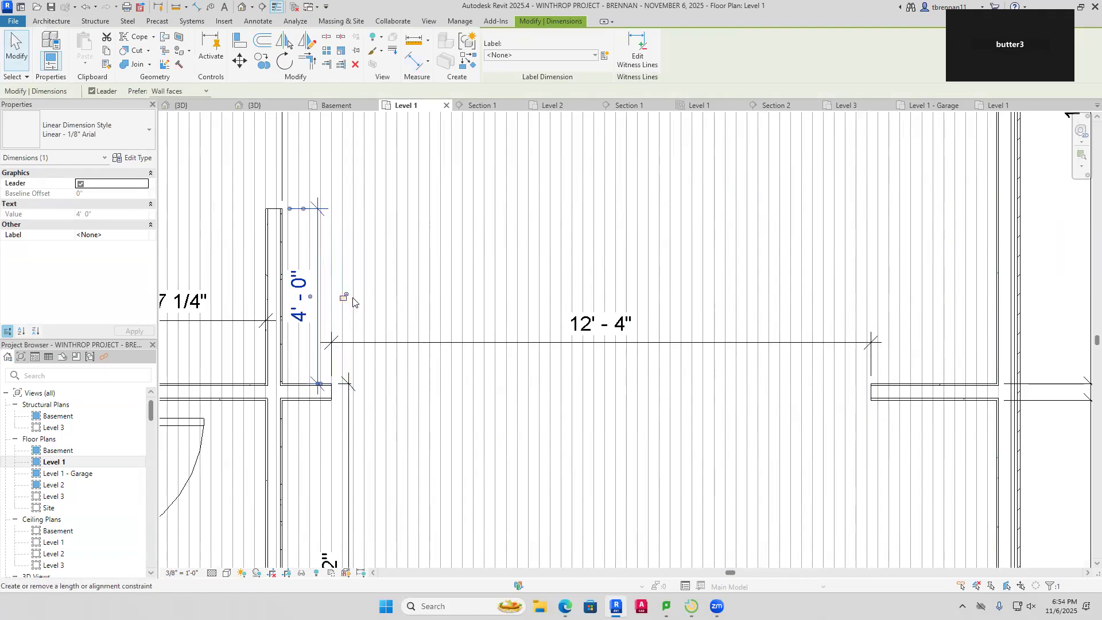
pyautogui.press('Escape')
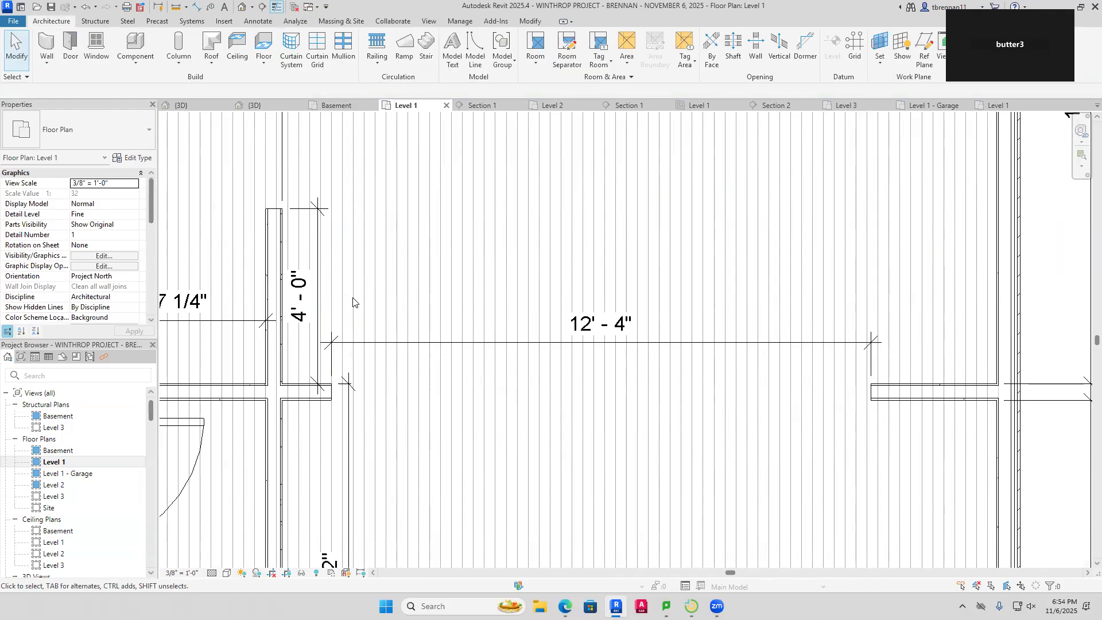
# Add an aligned dimension from the front exterior wall's inner face to the front face of the wall stub on the side exterior wall
pyautogui.scroll(-5, 353, 298)
pyautogui.moveTo(426, 419); pyautogui.dragTo(442, 310, button='middle')
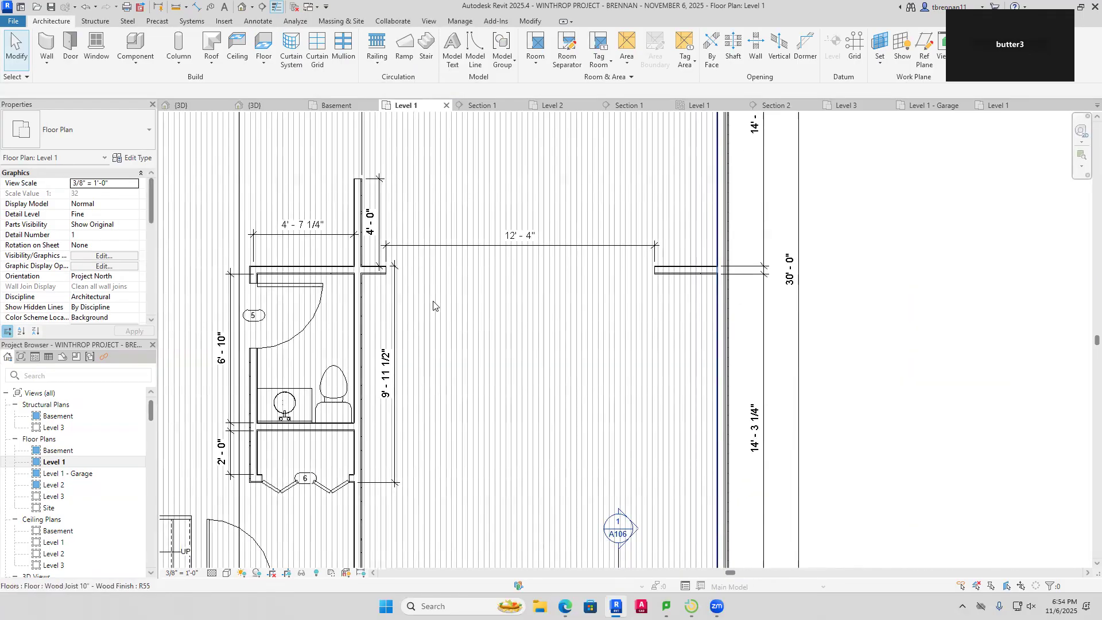
pyautogui.scroll(-3, 434, 306)
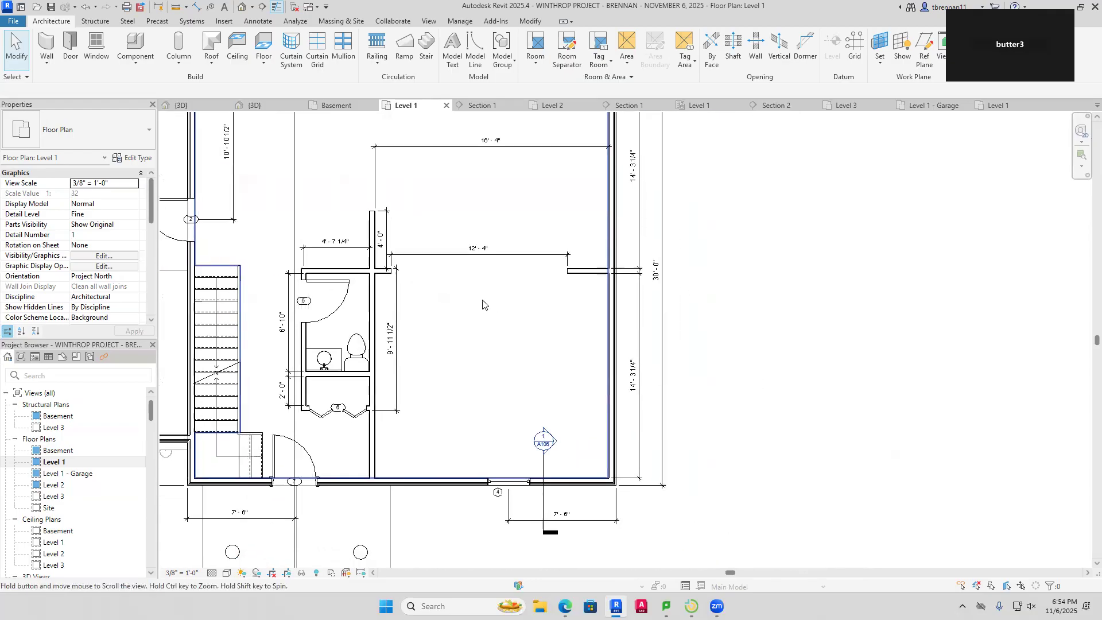
pyautogui.click(197, 7)
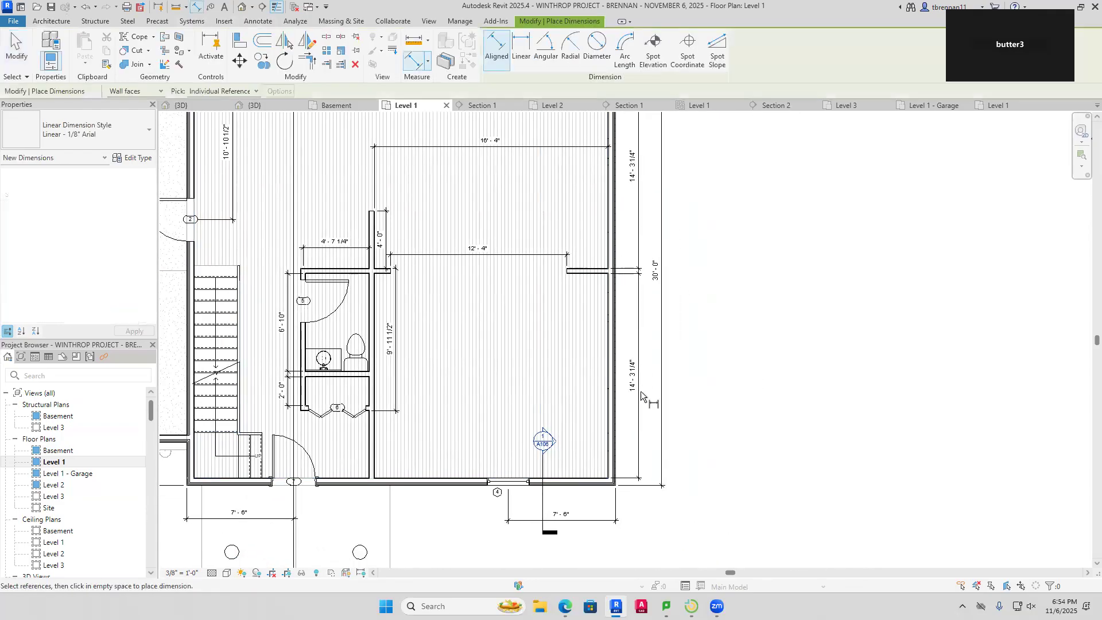
pyautogui.click(583, 463)
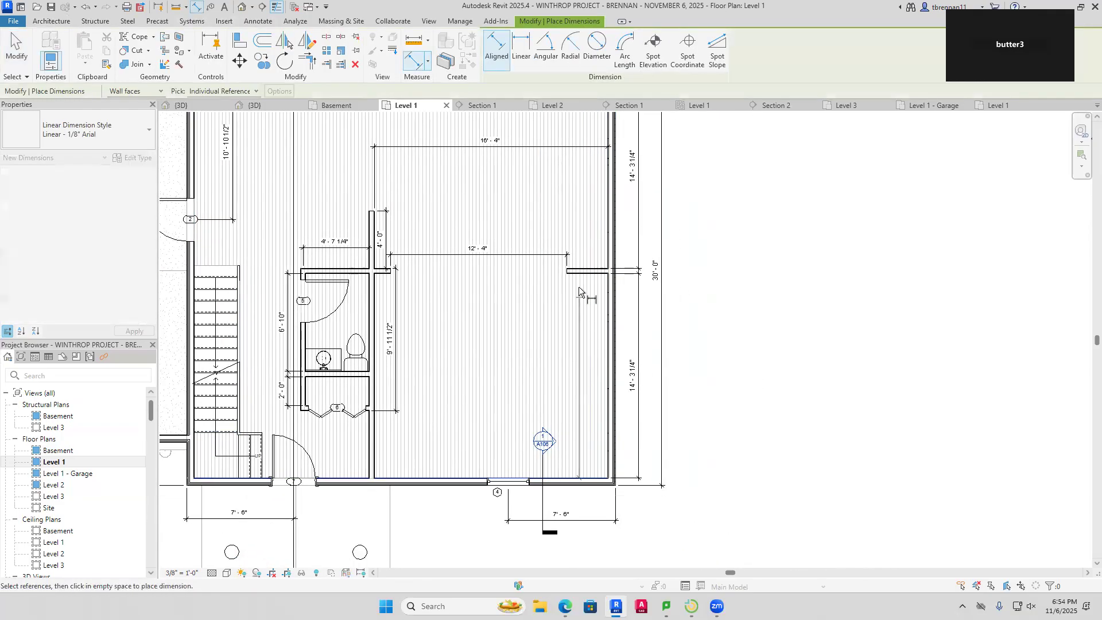
pyautogui.click(580, 274)
pyautogui.click(581, 281)
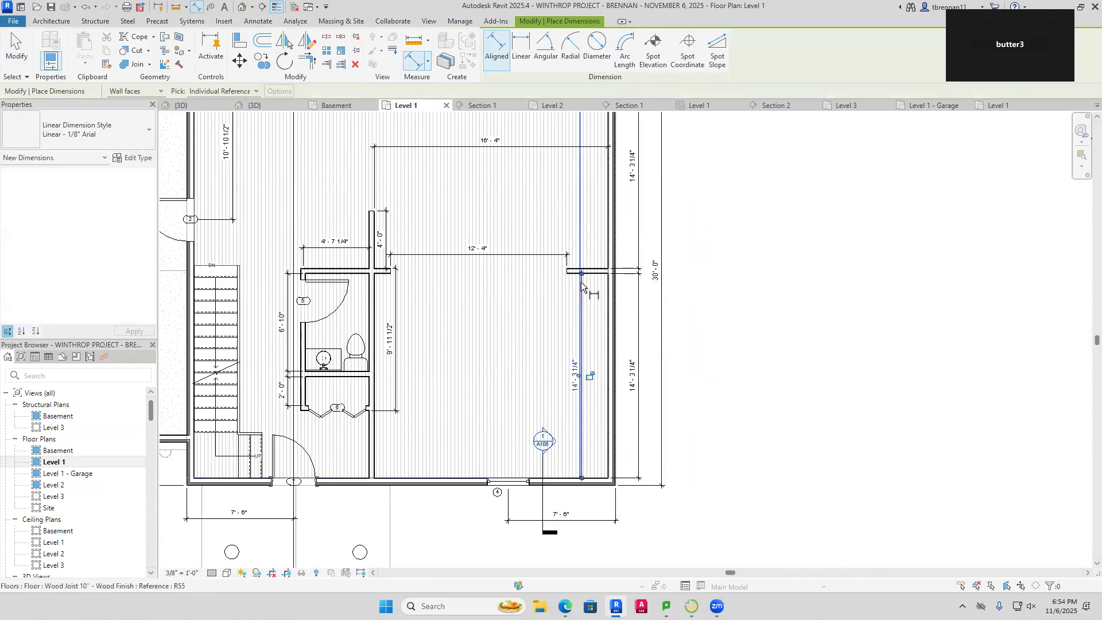
# Add an aligned dimension from the side wall stub's rear face to the rear exterior wall's inner face, inside the room
pyautogui.scroll(-2, 747, 269)
pyautogui.moveTo(732, 253); pyautogui.dragTo(703, 426, button='middle')
pyautogui.scroll(2, 695, 431)
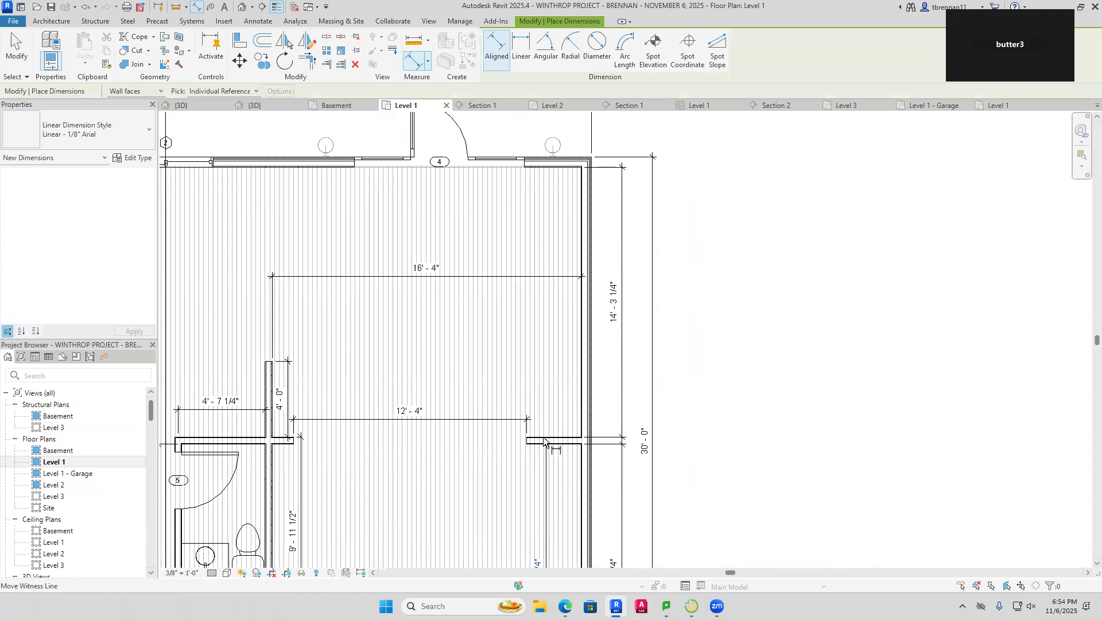
pyautogui.scroll(2, 552, 424)
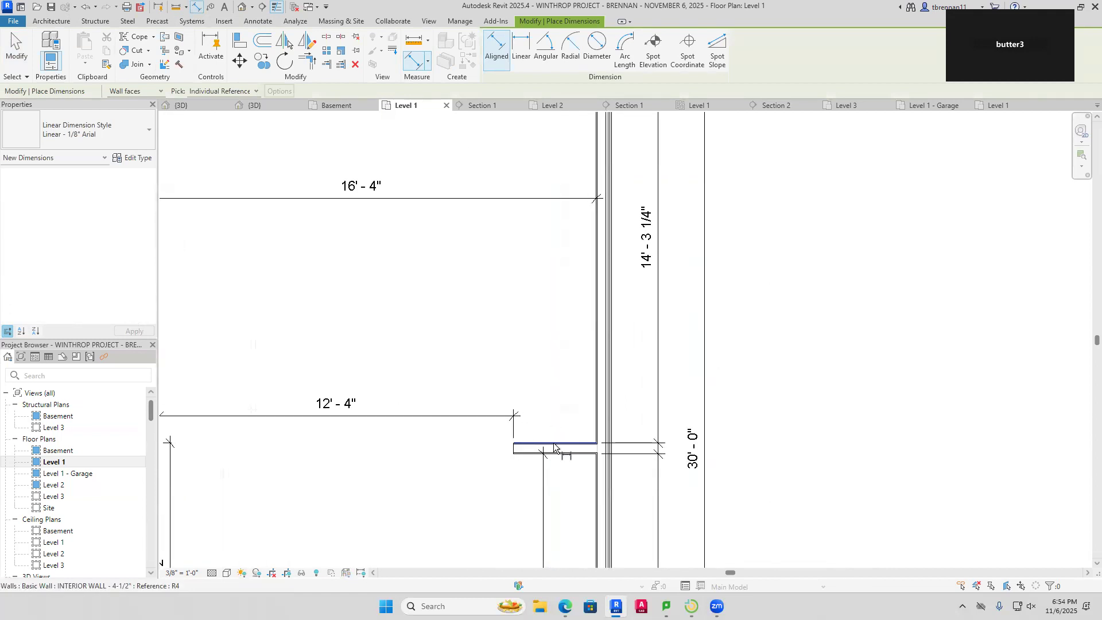
pyautogui.click(552, 411)
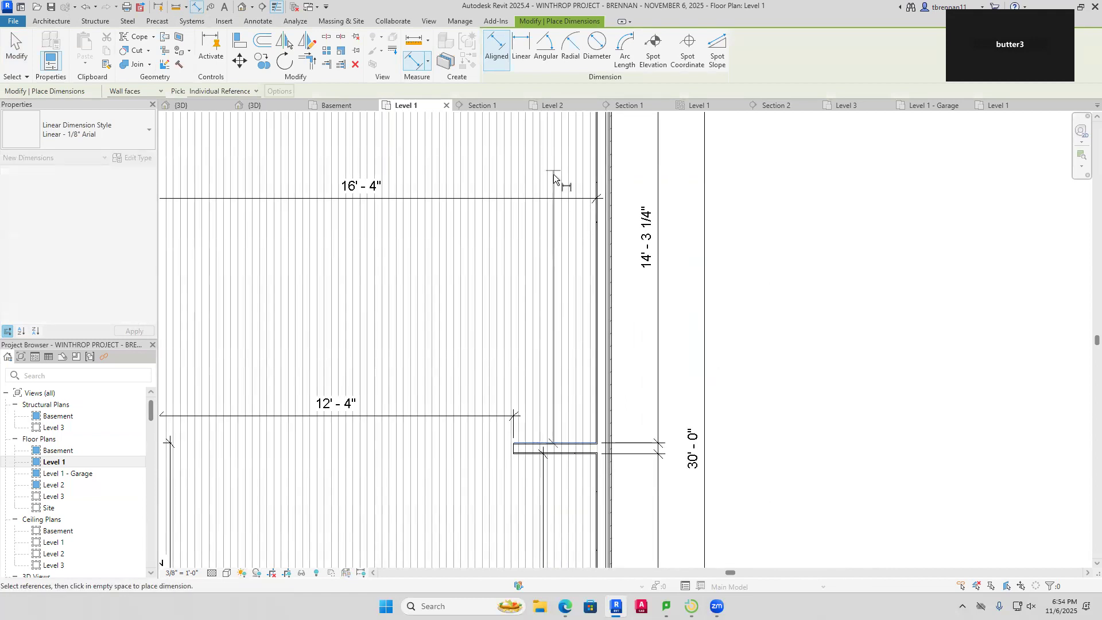
pyautogui.moveTo(553, 174); pyautogui.dragTo(536, 383, button='middle')
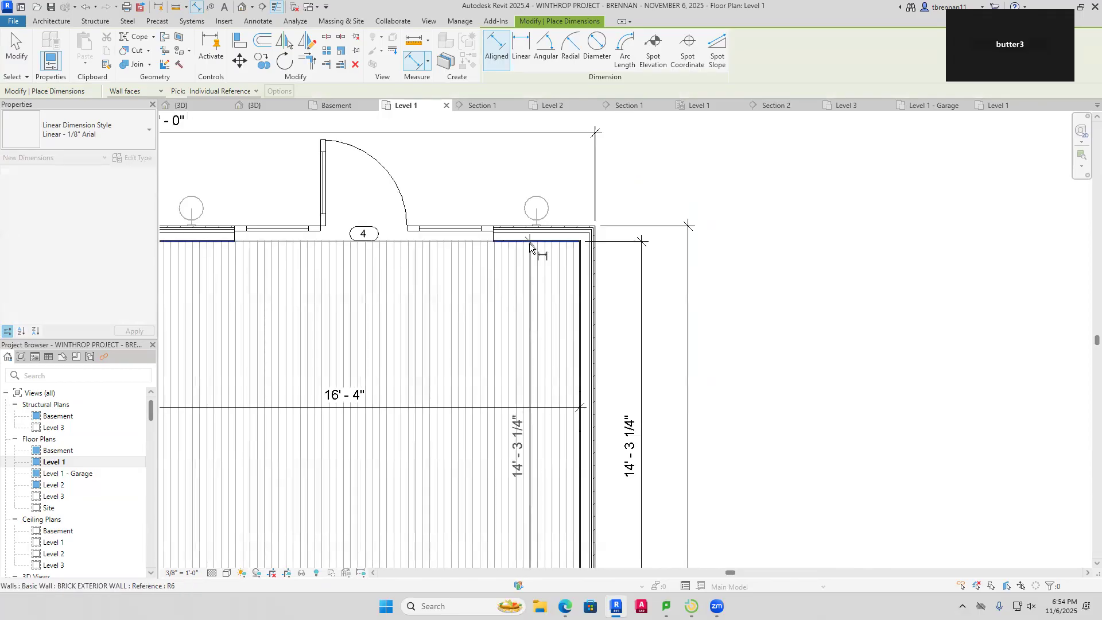
pyautogui.click(529, 237)
pyautogui.click(533, 182)
pyautogui.press('Escape')
pyautogui.press('Escape')
# Move the bathroom width dimension's witness line to the outer face of the wall containing door 5
pyautogui.scroll(-3, 748, 367)
pyautogui.scroll(-2, 751, 345)
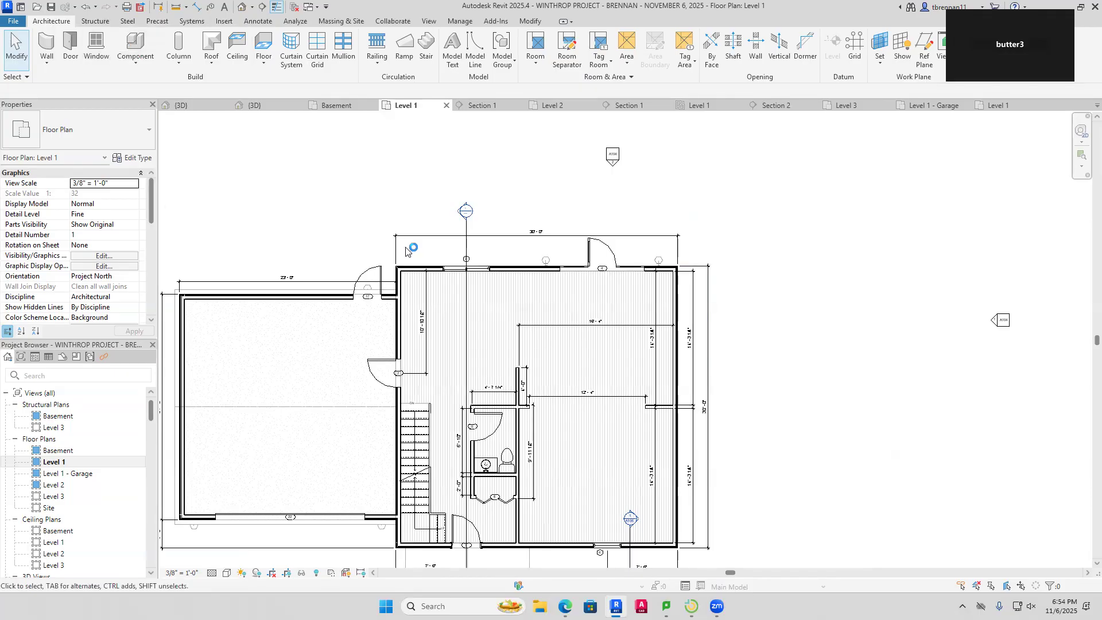
pyautogui.moveTo(470, 349); pyautogui.dragTo(485, 280, button='middle')
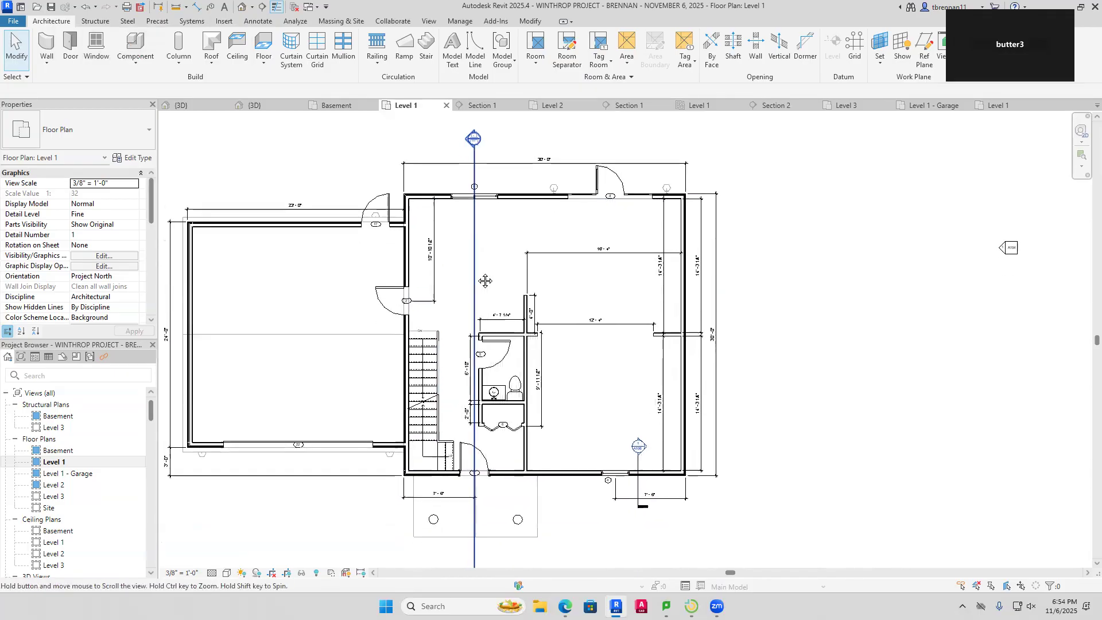
pyautogui.scroll(4, 523, 345)
pyautogui.scroll(3, 459, 335)
pyautogui.click(415, 298)
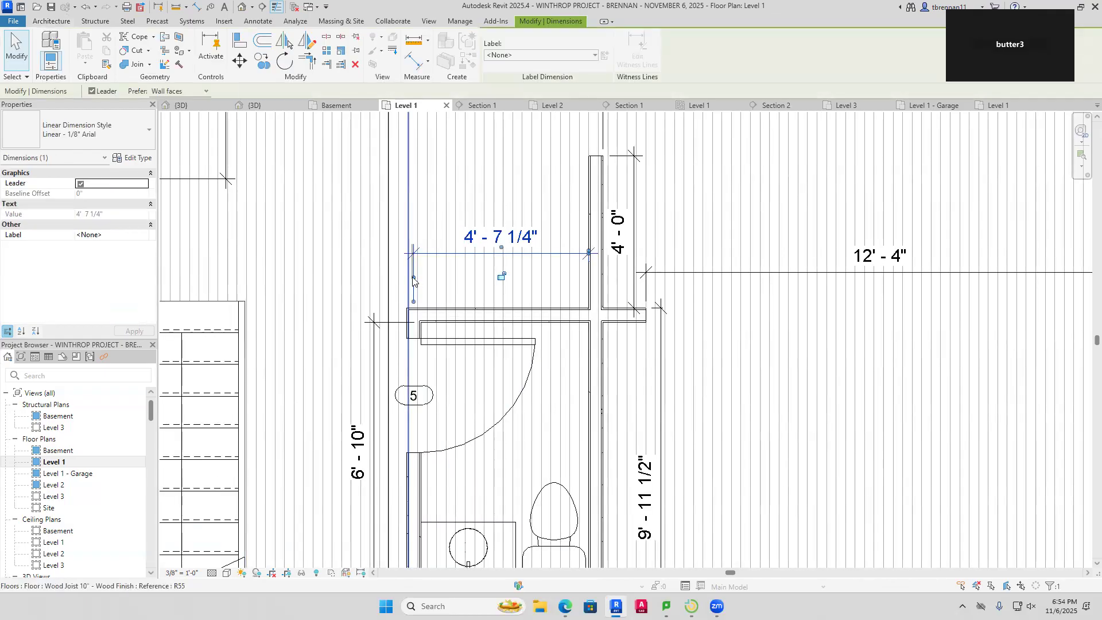
pyautogui.moveTo(403, 312); pyautogui.dragTo(406, 329)
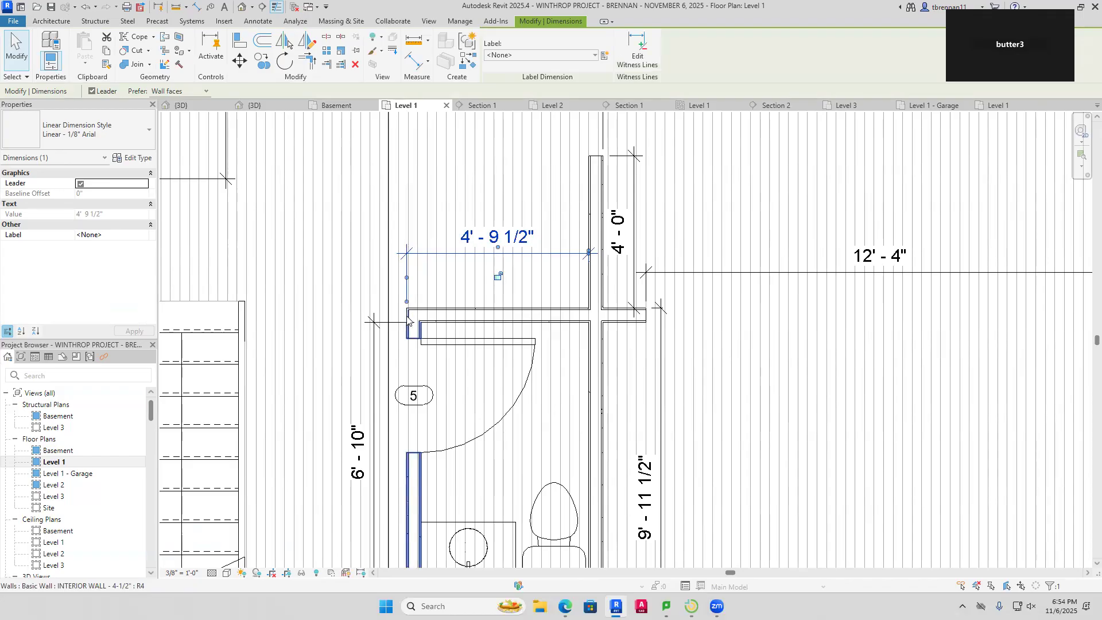
pyautogui.press('Escape')
# Try to hide the front porch model group by category in the Level 1 floor plan, and undo it
pyautogui.scroll(-5, 550, 277)
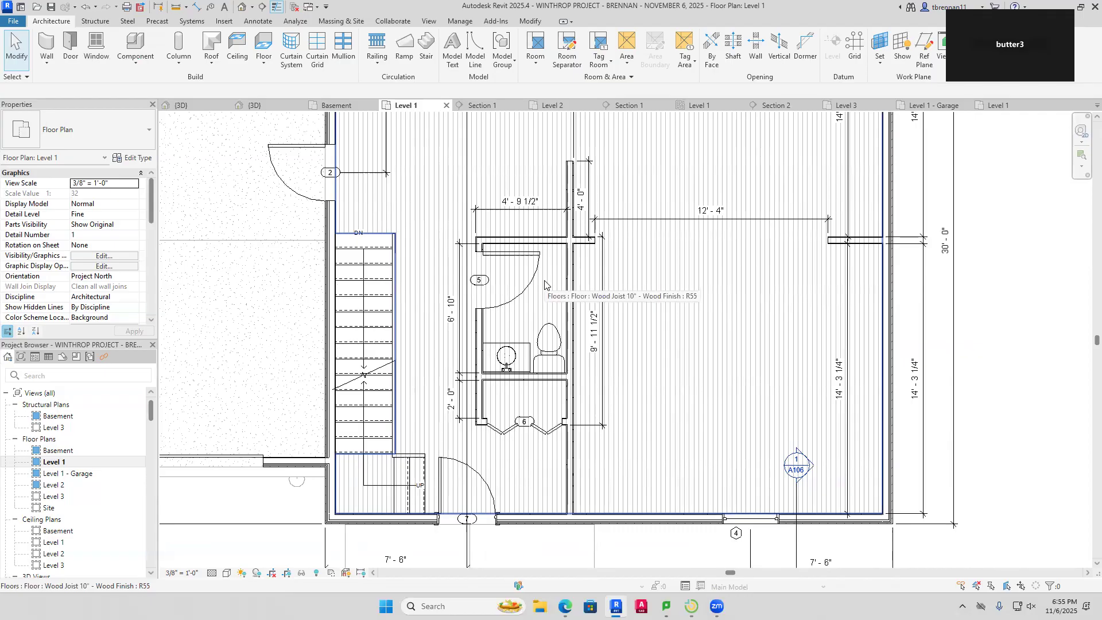
pyautogui.scroll(-3, 545, 284)
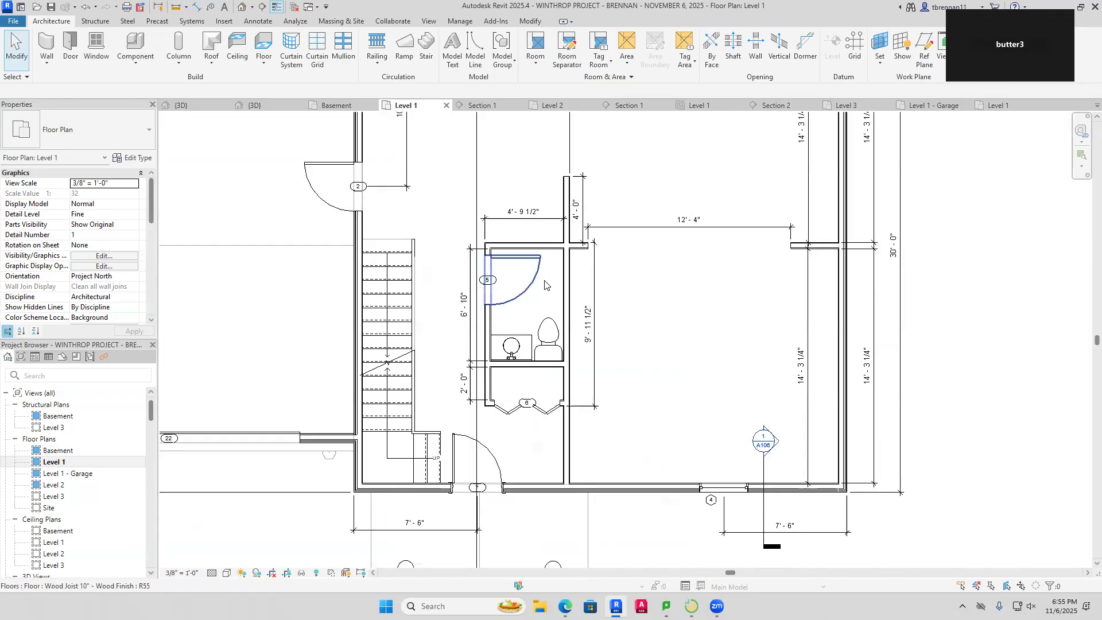
pyautogui.moveTo(545, 284); pyautogui.dragTo(538, 237, button='middle')
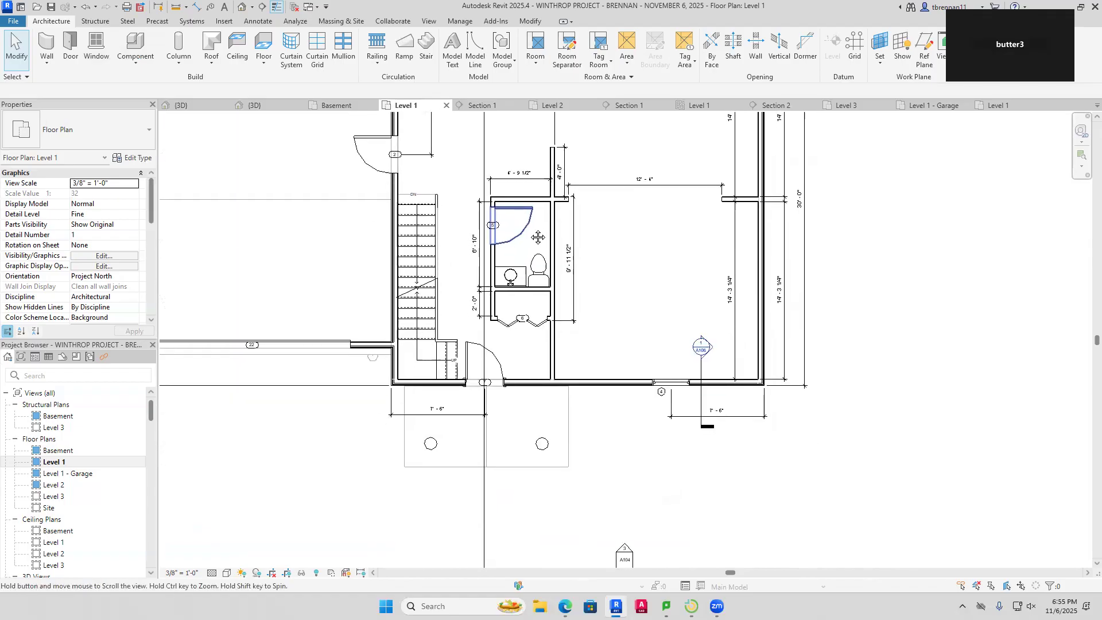
pyautogui.click(572, 417)
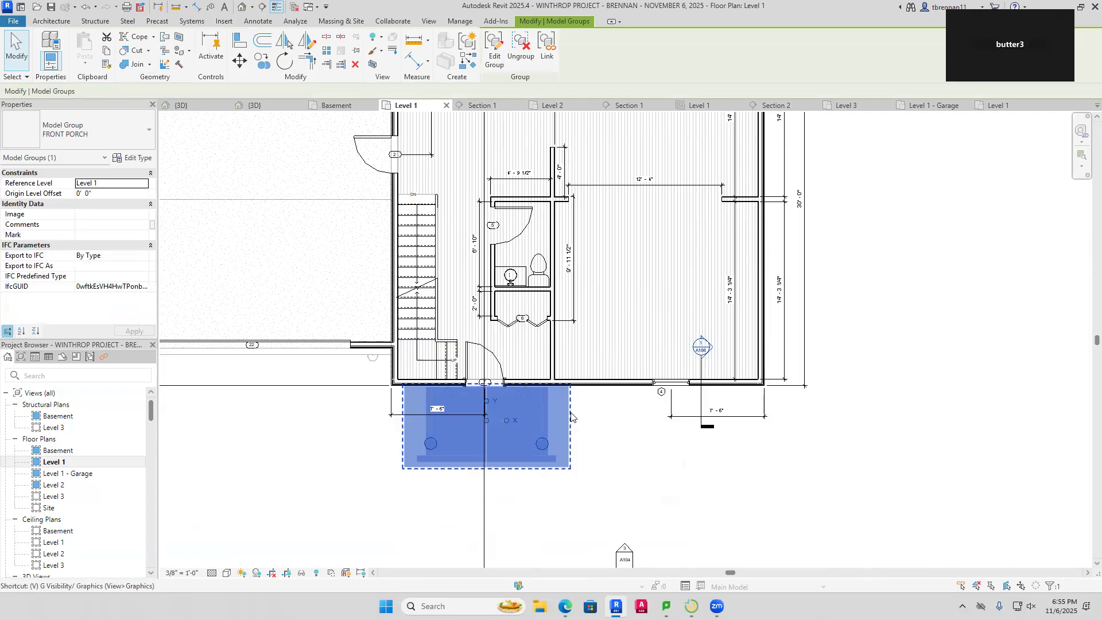
pyautogui.press('Delete')
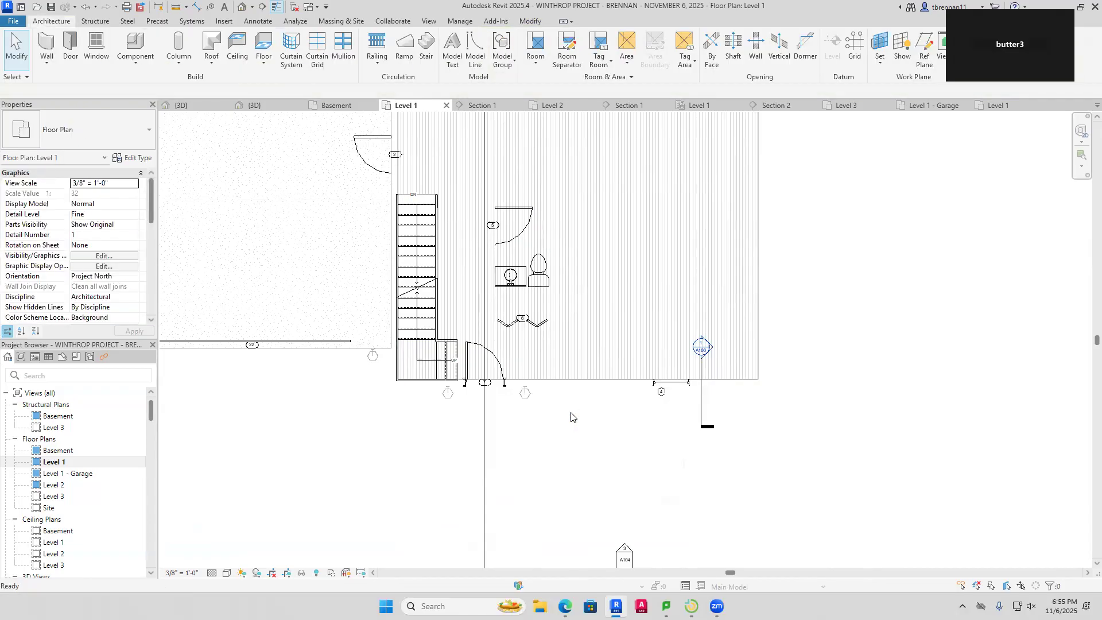
pyautogui.hotkey('ctrl', 'z')
# Hide only the front porch model group as an element in the Level 1 floor plan
pyautogui.click(570, 420)
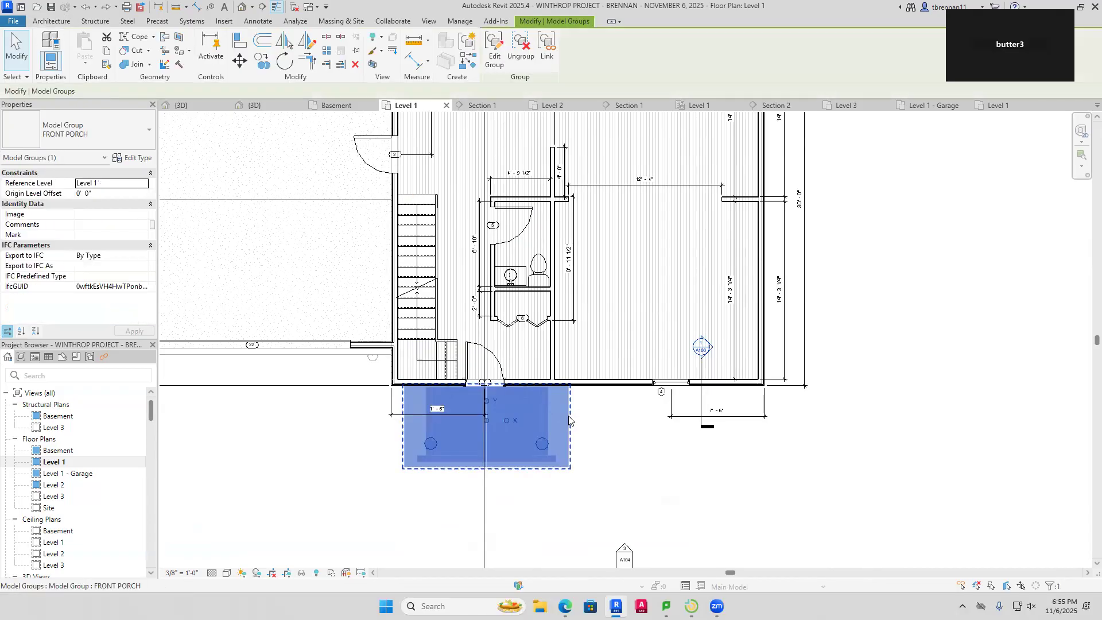
pyautogui.rightClick(569, 421)
pyautogui.moveTo(643, 175)
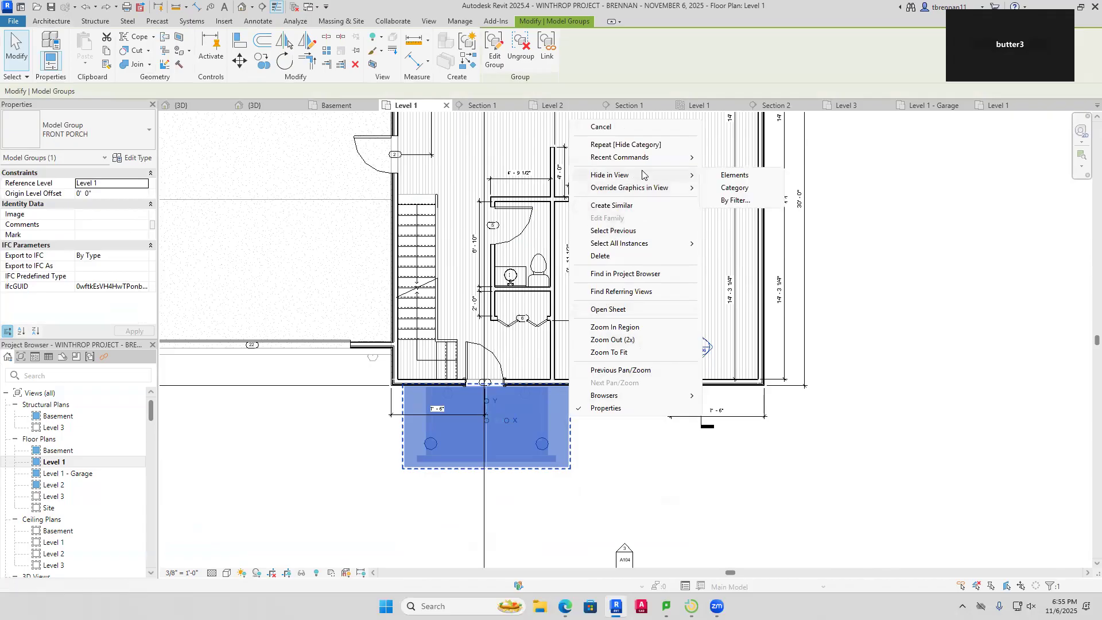
pyautogui.click(728, 174)
# Hide the section markers in the Level 1 floor plan, using the long section line through the house
pyautogui.moveTo(559, 441); pyautogui.dragTo(566, 587, button='middle')
pyautogui.scroll(-2, 594, 357)
pyautogui.moveTo(607, 332); pyautogui.dragTo(616, 423, button='middle')
pyautogui.click(552, 268)
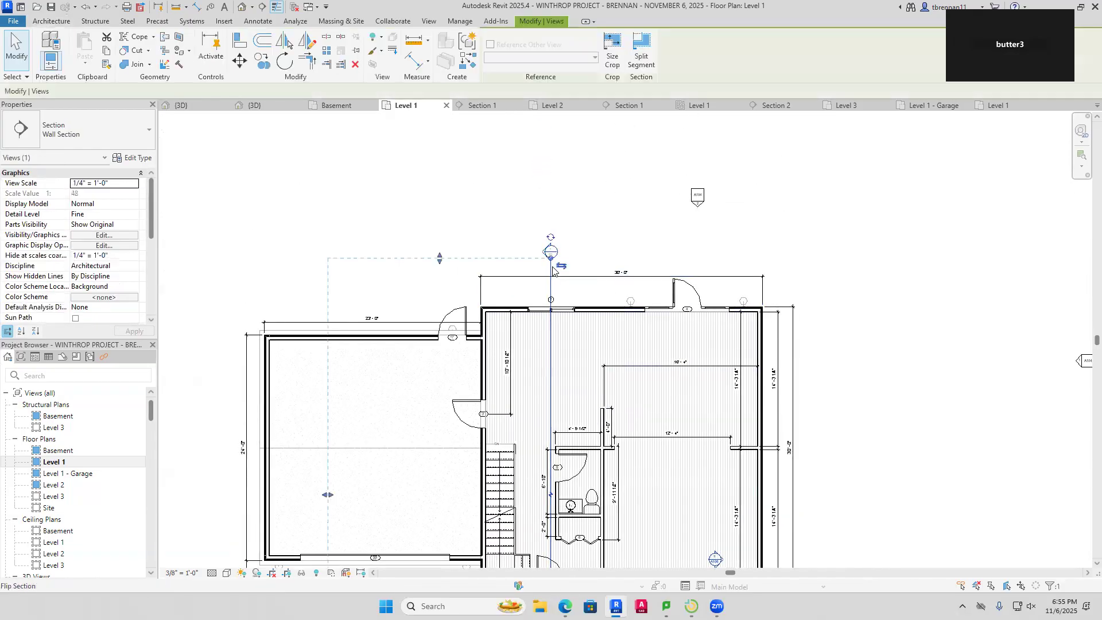
pyautogui.press('Delete')
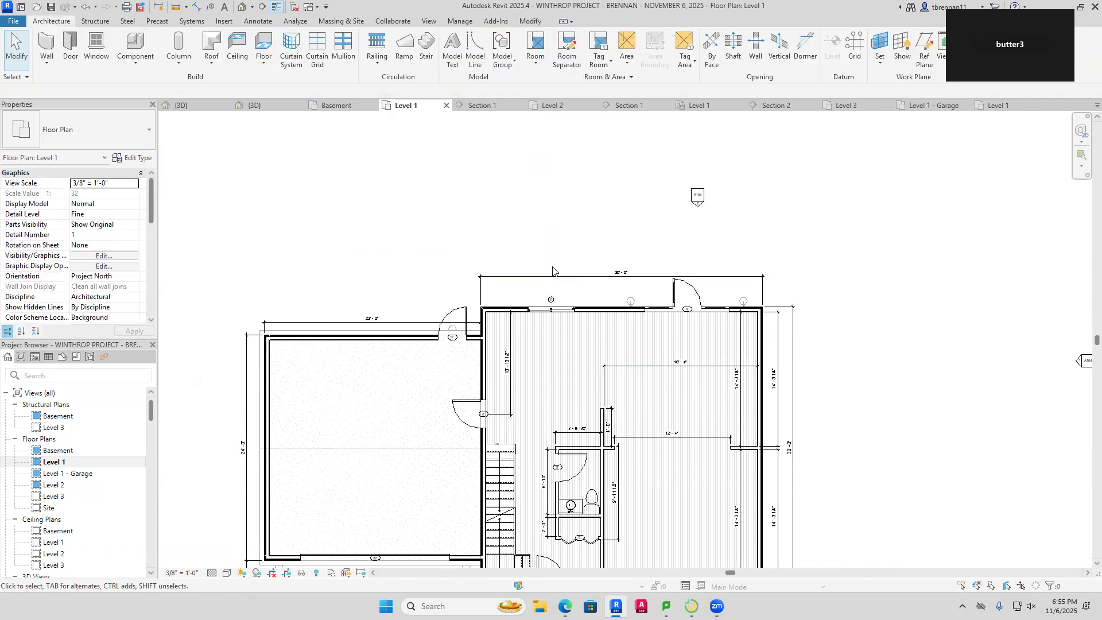
# Move the overall 30'-0" dimension farther out from the rear exterior wall to make room for another dimension row
pyautogui.moveTo(837, 327); pyautogui.dragTo(891, 253, button='middle')
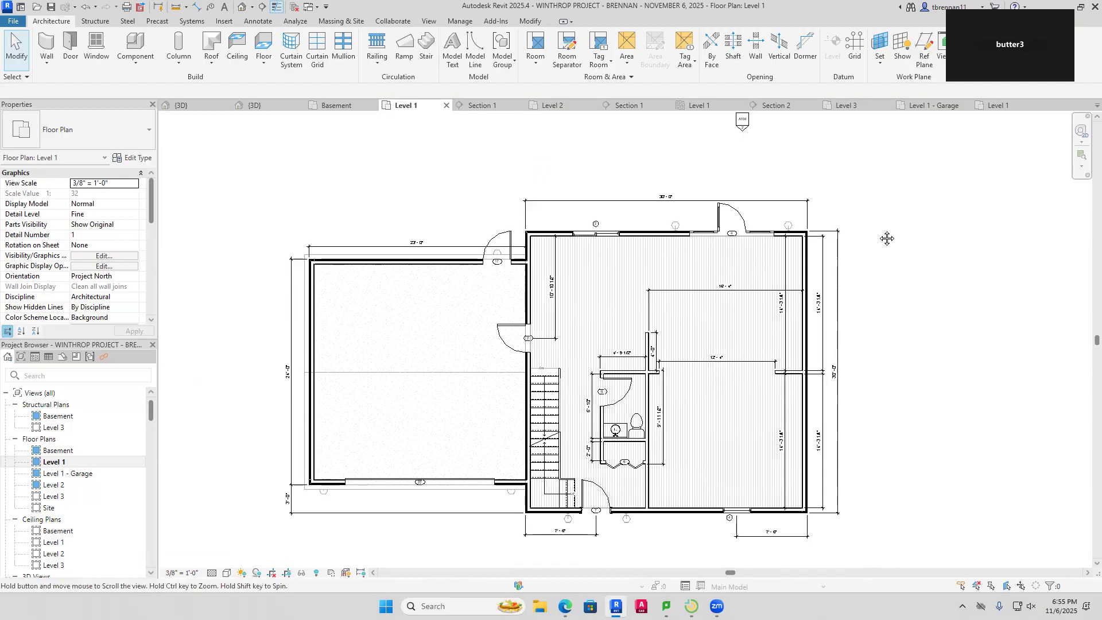
pyautogui.moveTo(877, 230); pyautogui.dragTo(864, 297, button='middle')
pyautogui.scroll(2, 863, 298)
pyautogui.click(611, 258)
pyautogui.moveTo(611, 259); pyautogui.dragTo(613, 208)
pyautogui.click(786, 258)
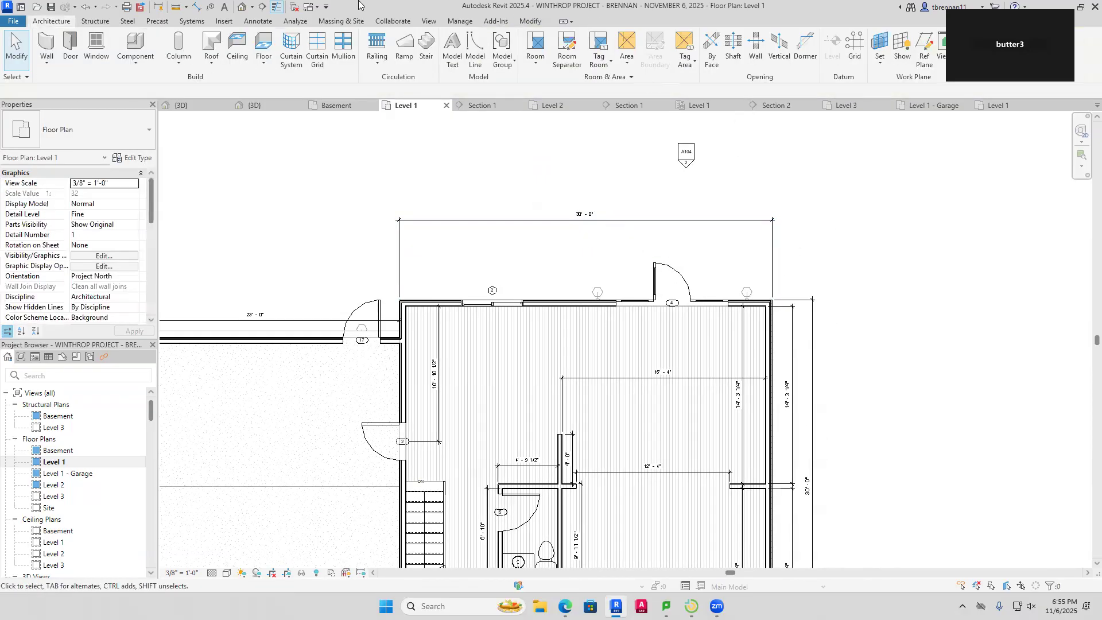
# Add an aligned dimension from rear door 4's centerline to the side exterior wall, placed between the rear wall and the overall dimension
pyautogui.click(195, 7)
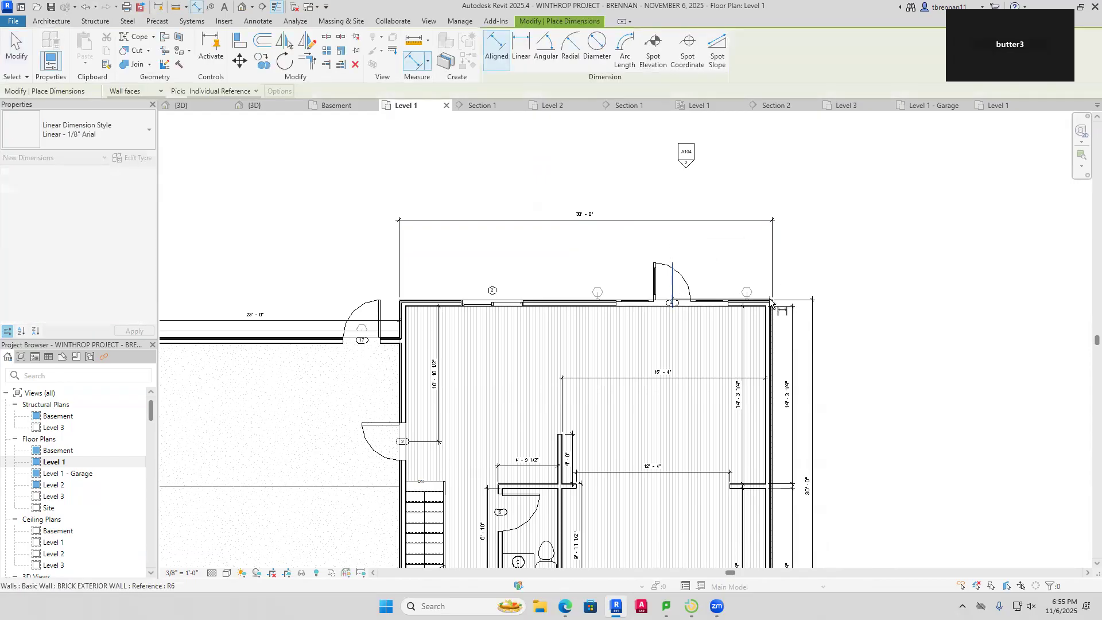
pyautogui.click(759, 253)
pyautogui.press('Escape')
pyautogui.press('Escape')
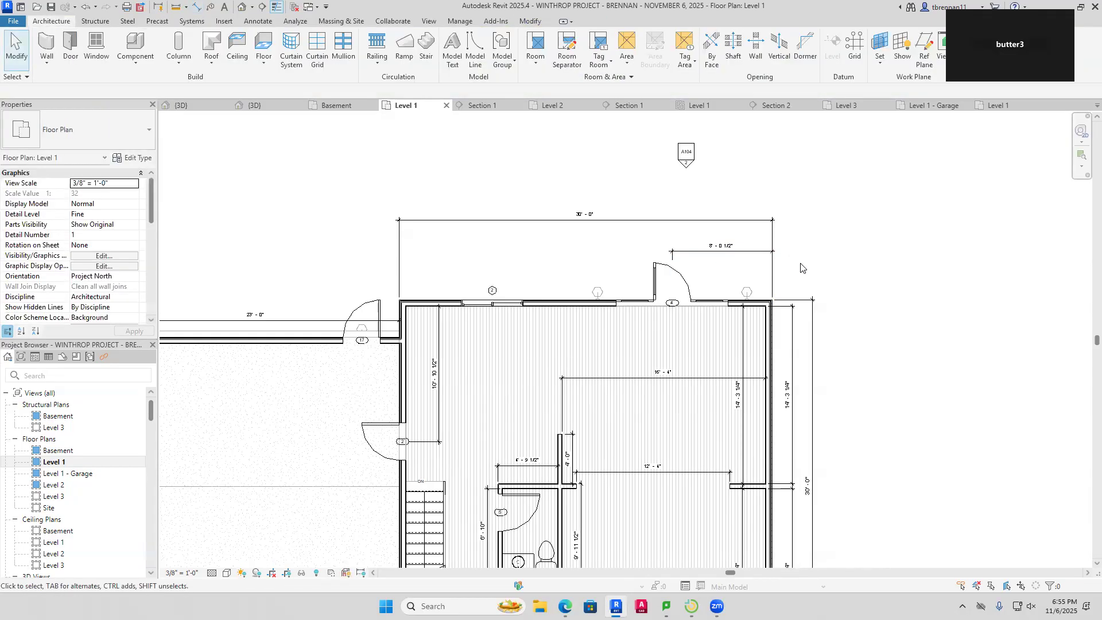
# Move the wall-side witness line of door 4's dimension to the side exterior wall's inner face
pyautogui.click(774, 286)
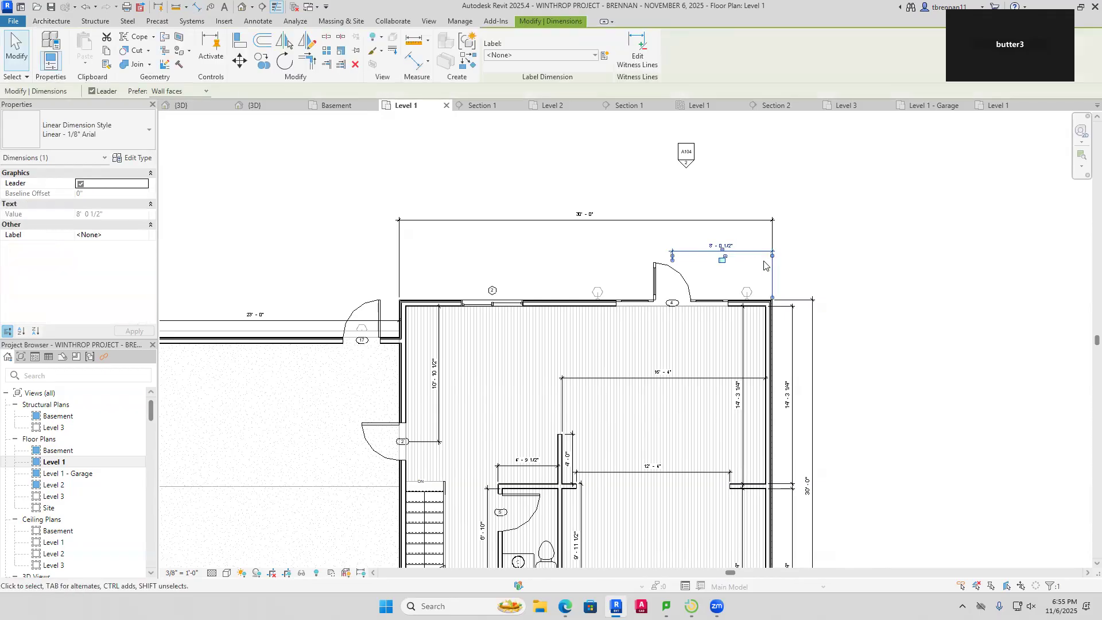
pyautogui.click(772, 256)
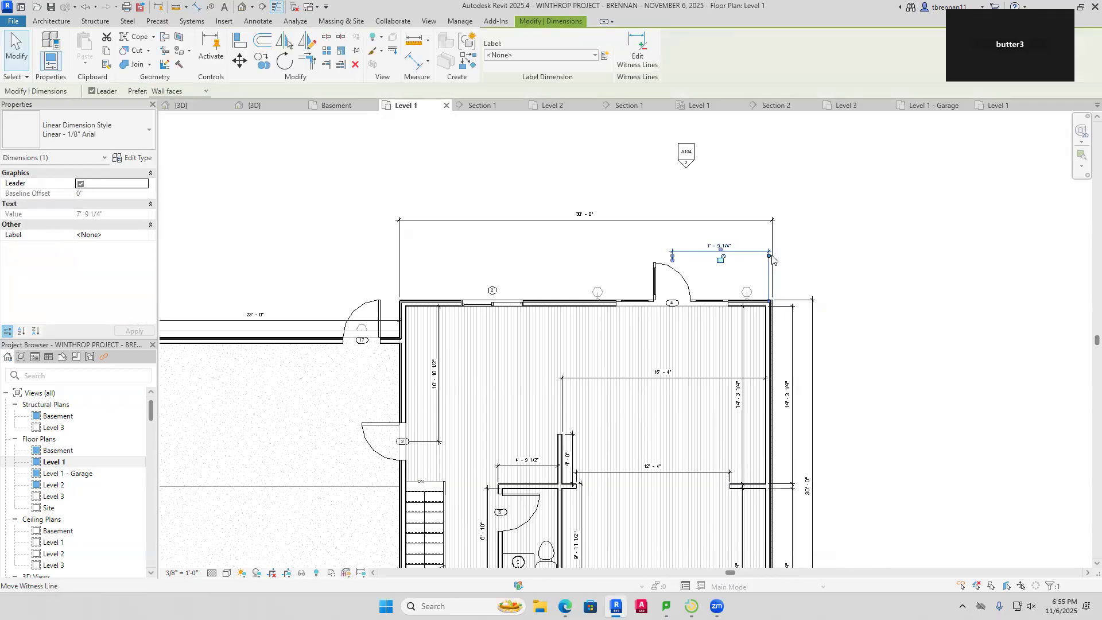
pyautogui.click(770, 256)
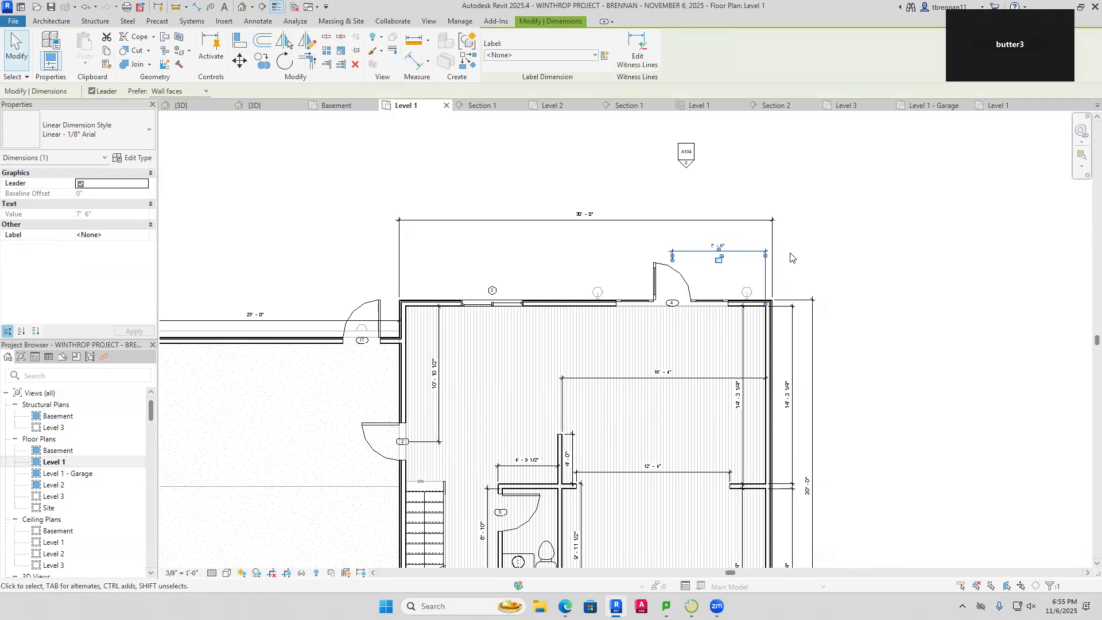
pyautogui.click(809, 258)
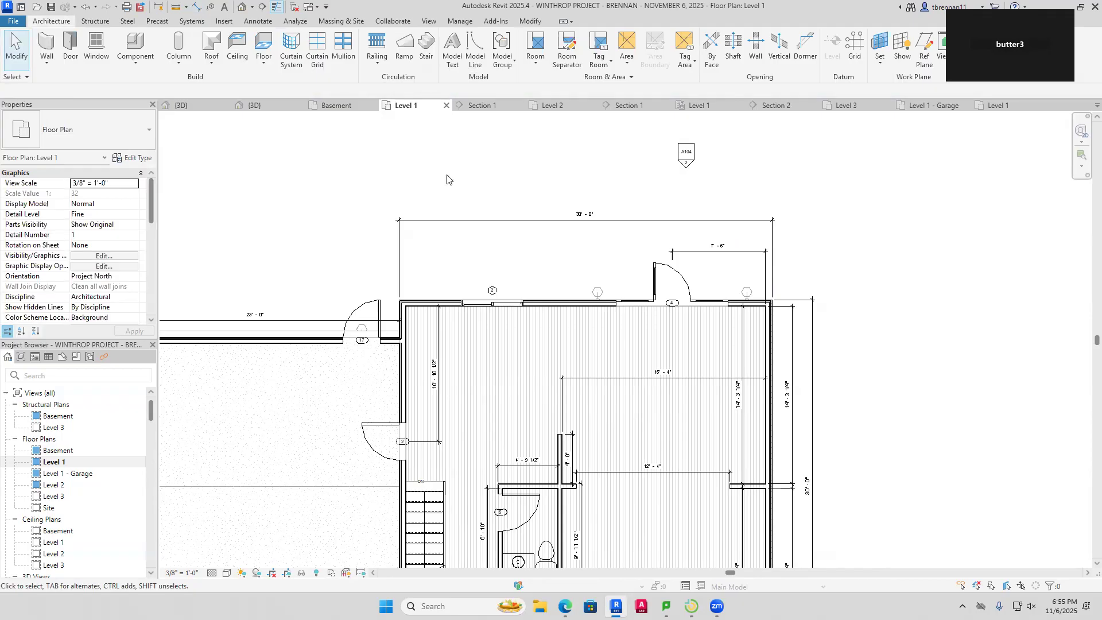
# Add an aligned dimension from rear window 2's center to the garage-side exterior wall's outer face, placed behind the rear wall
pyautogui.click(197, 6)
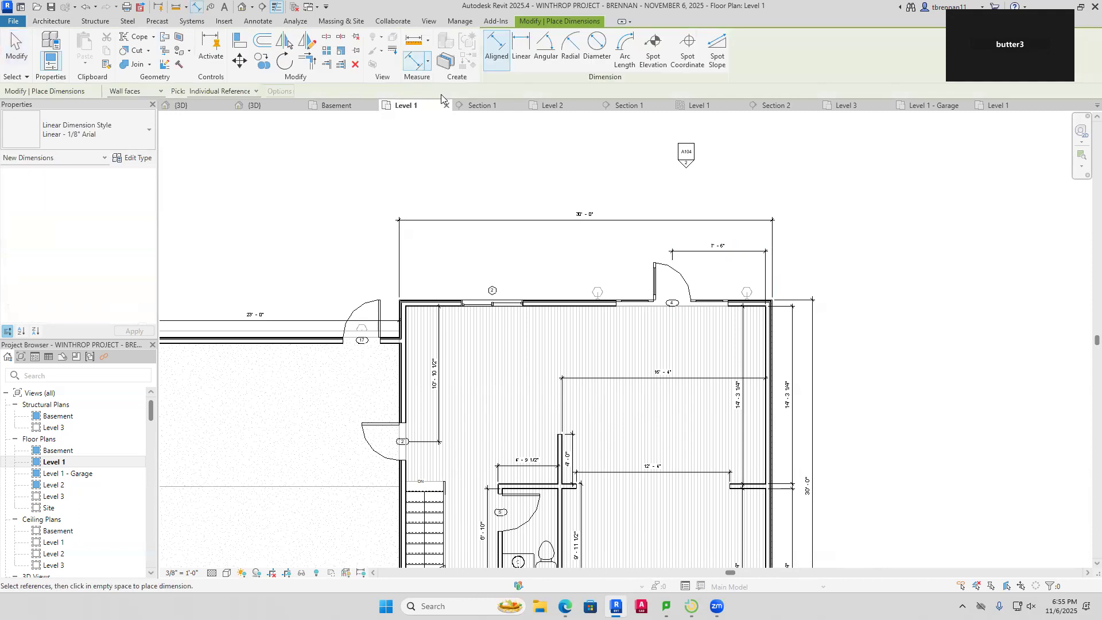
pyautogui.click(491, 303)
pyautogui.click(400, 315)
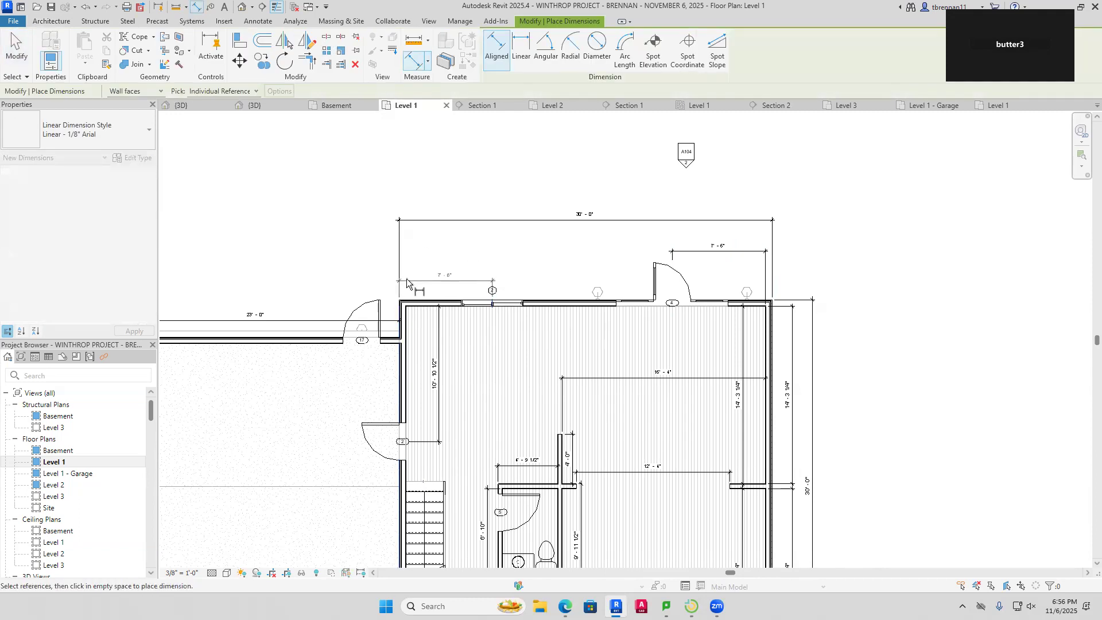
pyautogui.click(500, 269)
pyautogui.press('Escape')
pyautogui.press('Escape')
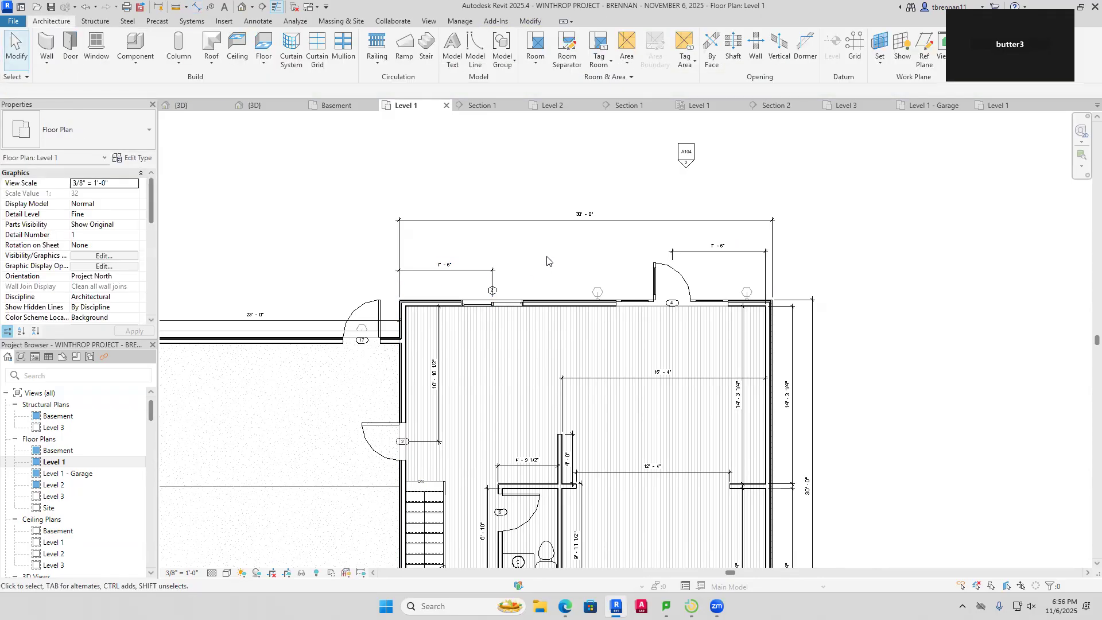
# Move rear window 2's 7'-6" dimension outward so it lines up with rear door 4's dimension
pyautogui.click(472, 270)
pyautogui.moveTo(472, 270); pyautogui.dragTo(476, 257)
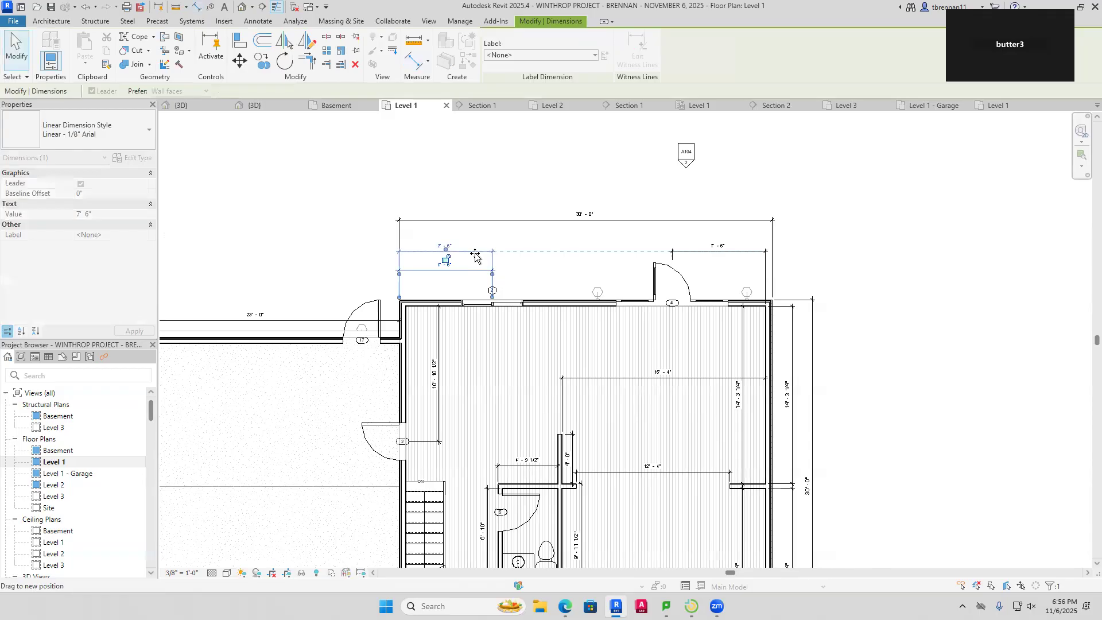
pyautogui.click(563, 274)
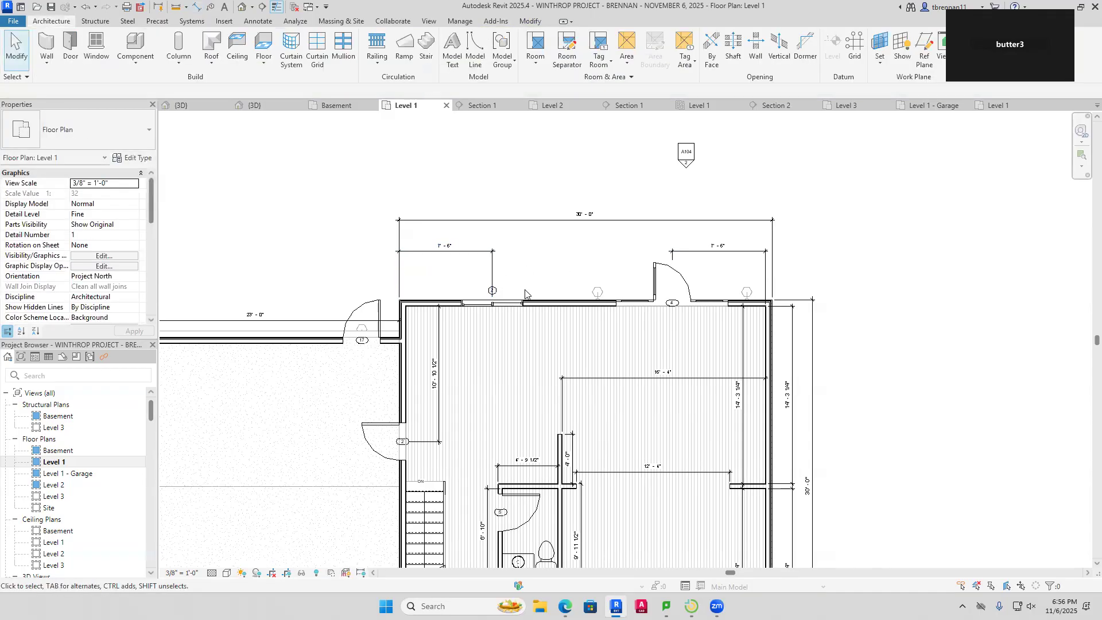
# Shift window tag 2 sideways along the rear wall, clear of the dimension's witness line
pyautogui.click(494, 291)
pyautogui.moveTo(501, 294); pyautogui.dragTo(513, 294)
pyautogui.click(550, 277)
pyautogui.click(632, 290)
pyautogui.click(882, 272)
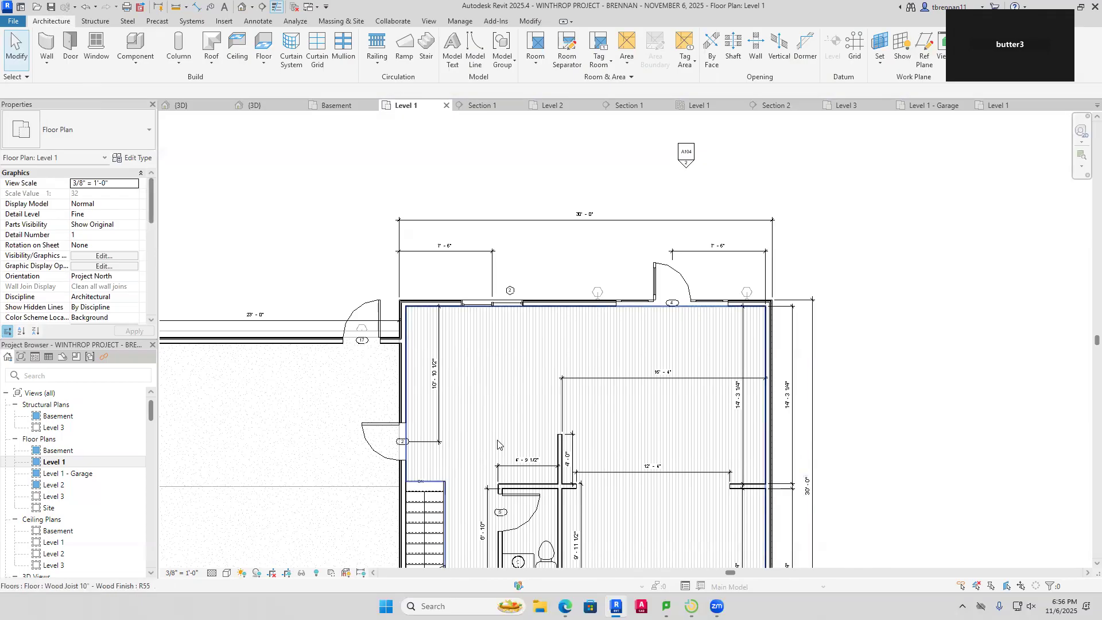
# Draw INTERIOR WALL - 4-1/2" walls, matching the bathroom wall, along the staircase's open side and across its DN end to the garage-side wall
pyautogui.scroll(-2, 499, 445)
pyautogui.moveTo(508, 397); pyautogui.dragTo(513, 299, button='middle')
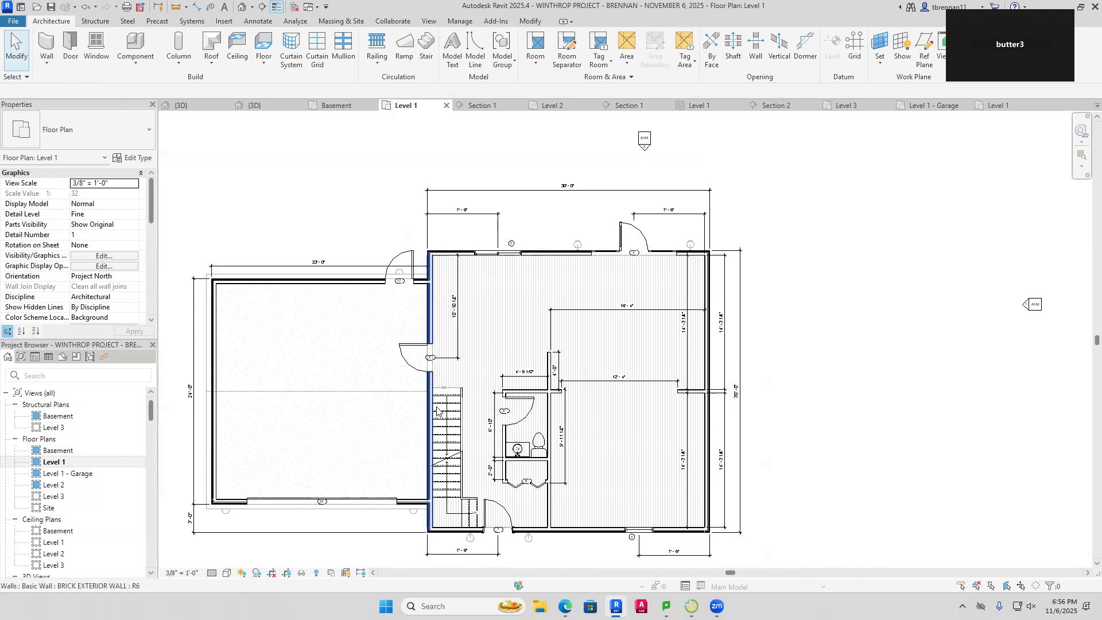
pyautogui.scroll(3, 402, 413)
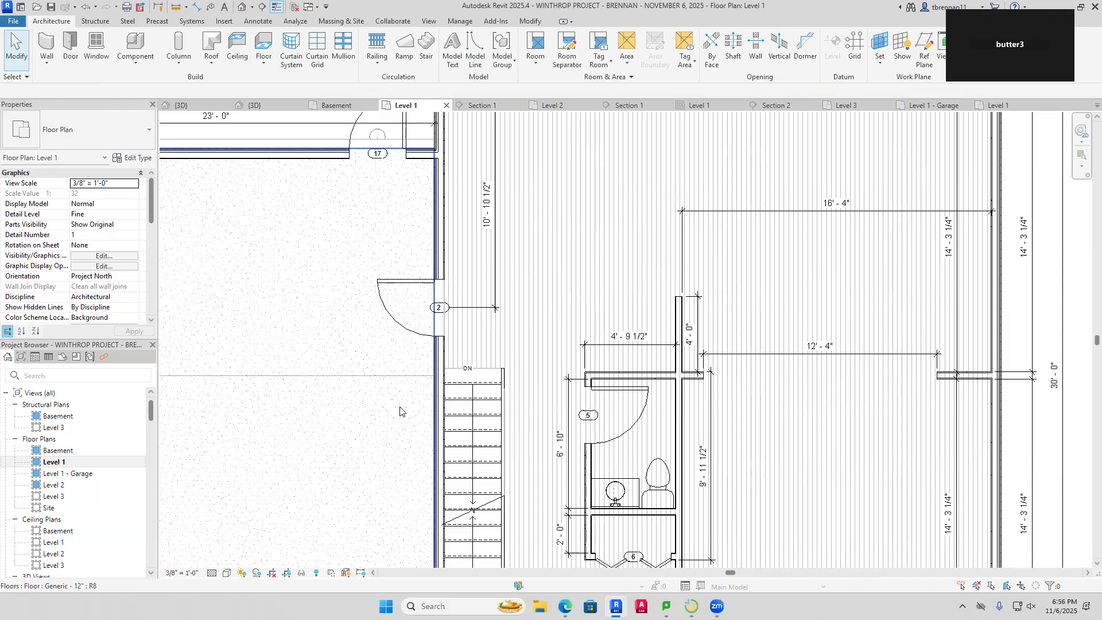
pyautogui.moveTo(535, 450); pyautogui.dragTo(497, 282, button='middle')
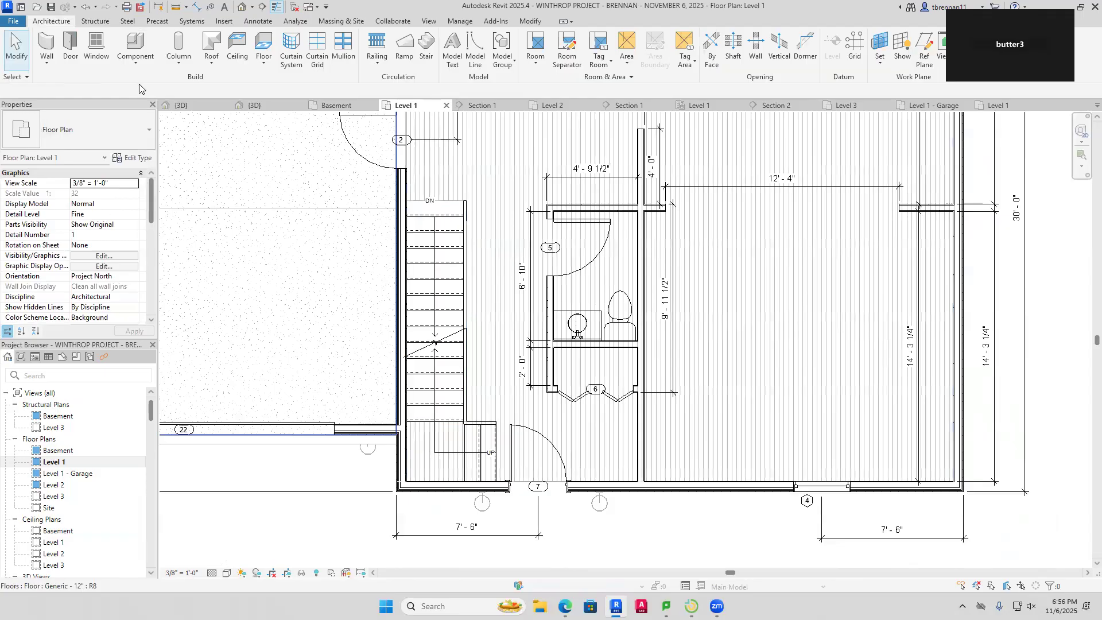
pyautogui.click(644, 254)
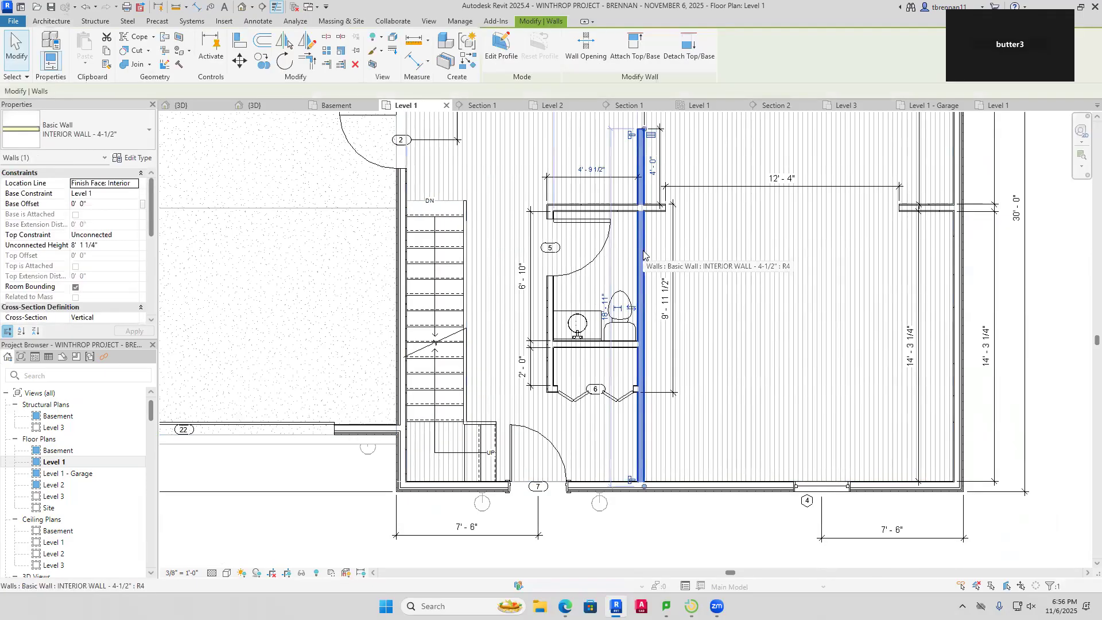
pyautogui.rightClick(643, 254)
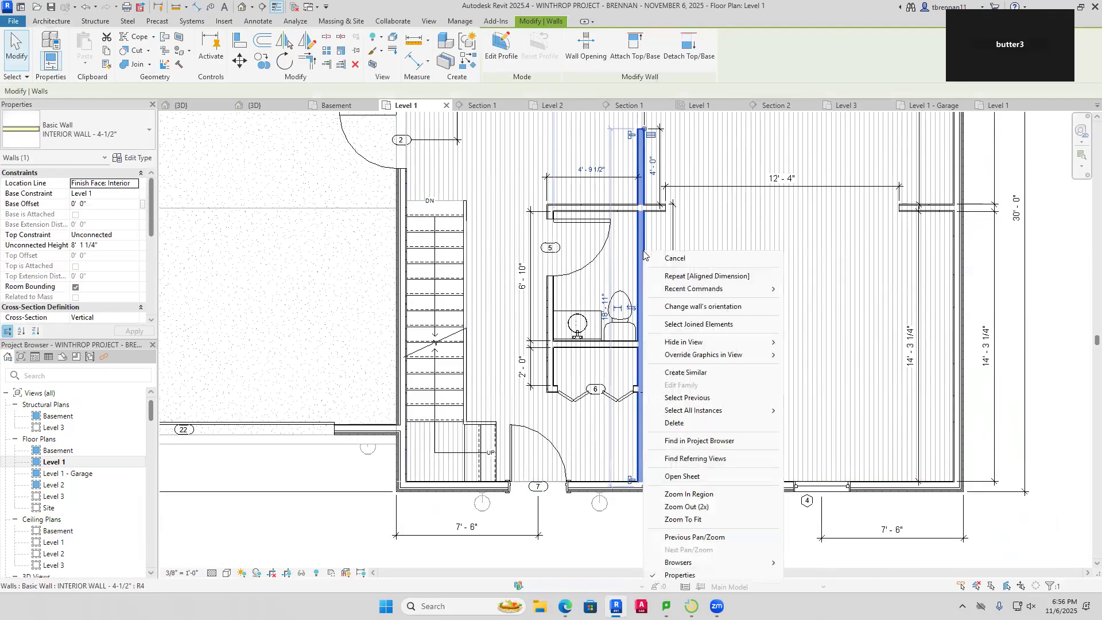
pyautogui.click(709, 375)
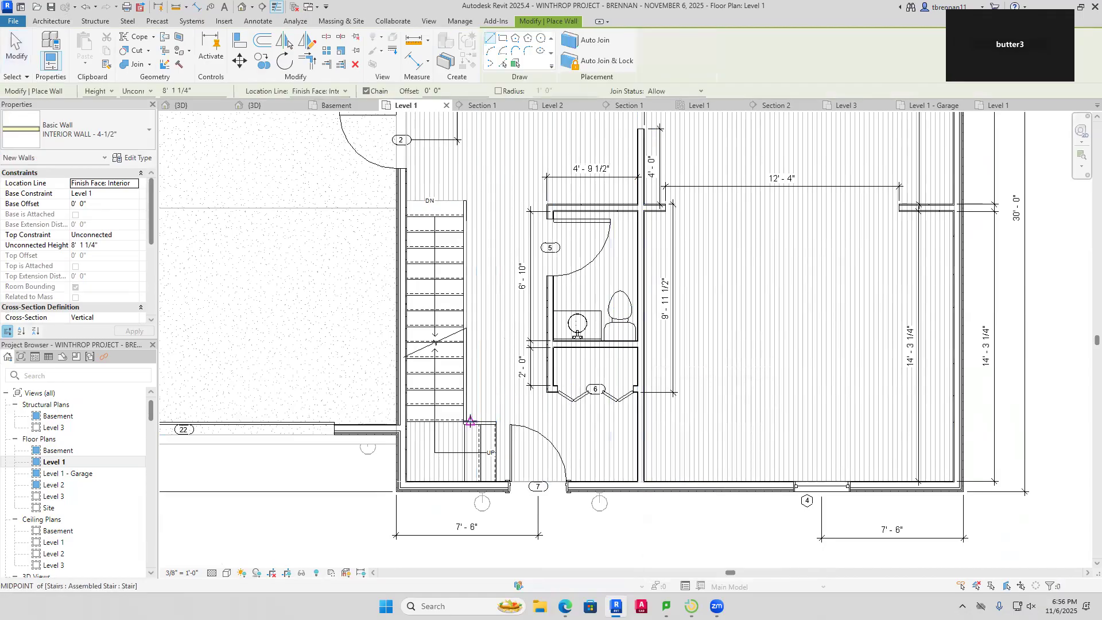
pyautogui.click(466, 422)
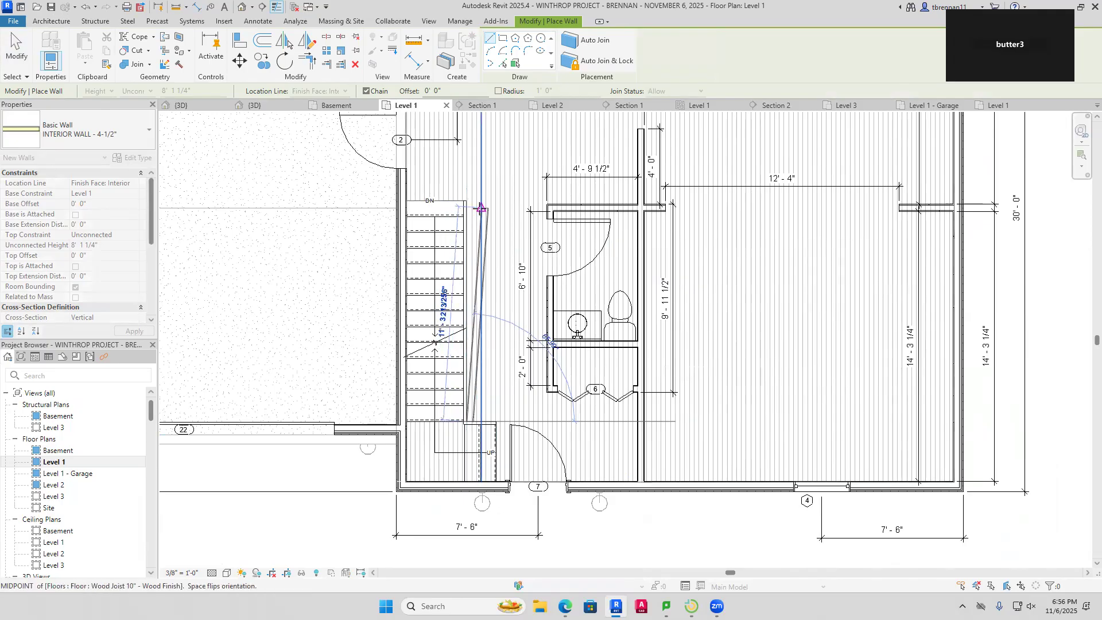
pyautogui.scroll(3, 481, 208)
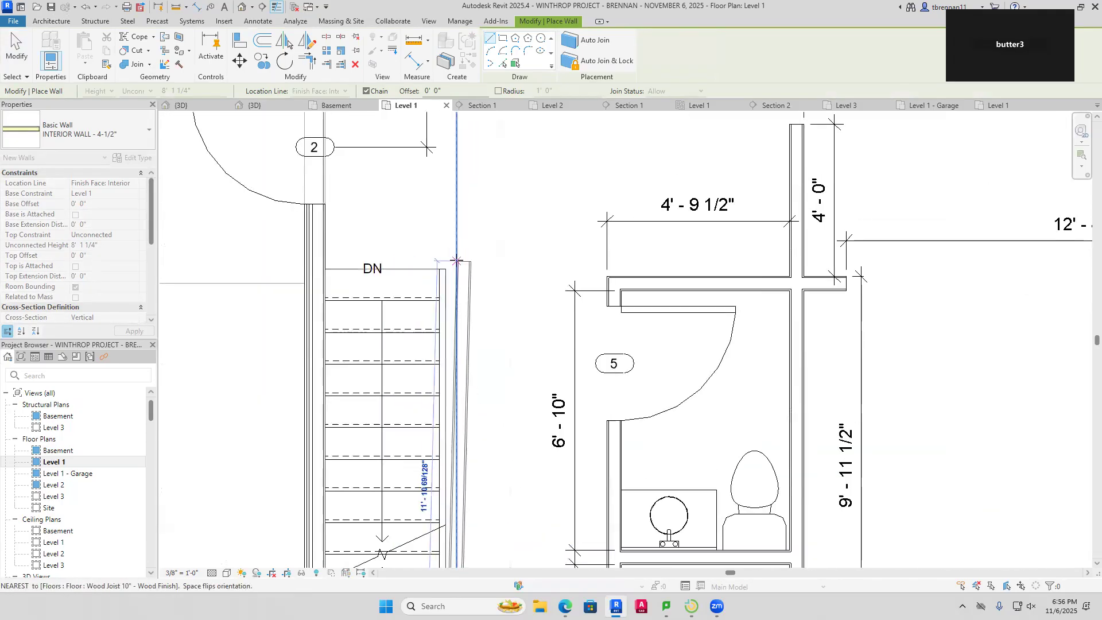
pyautogui.click(445, 269)
pyautogui.click(343, 270)
pyautogui.press('Escape')
pyautogui.press('Escape')
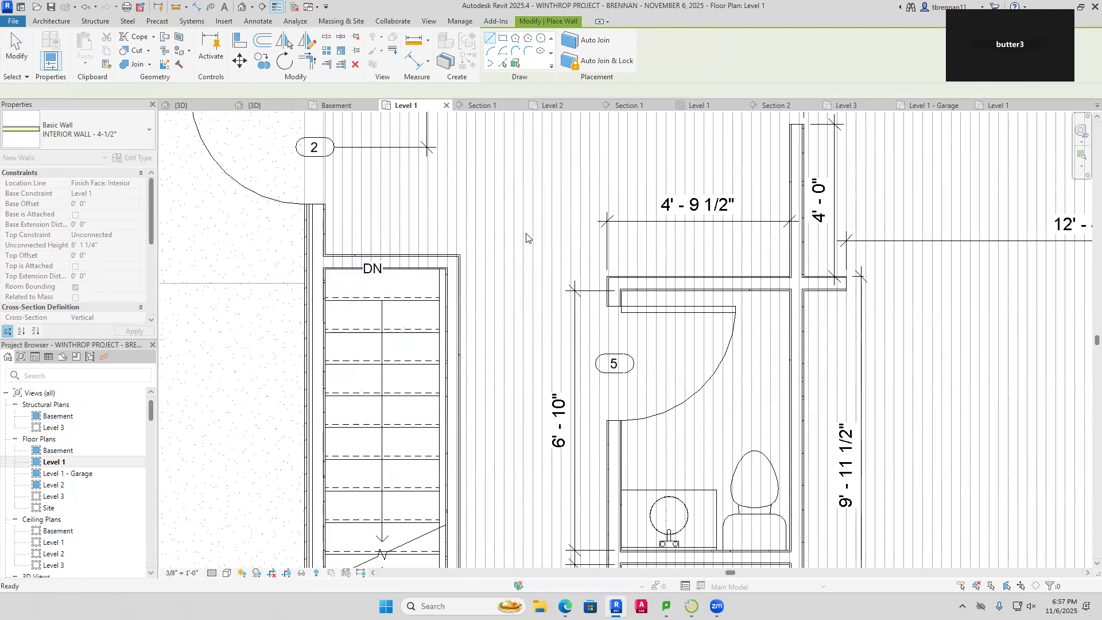
# Place a Single-Flush 36" x 80" door in the new wall across the DN end of the stairs, swinging away from the stairs
pyautogui.scroll(-5, 527, 237)
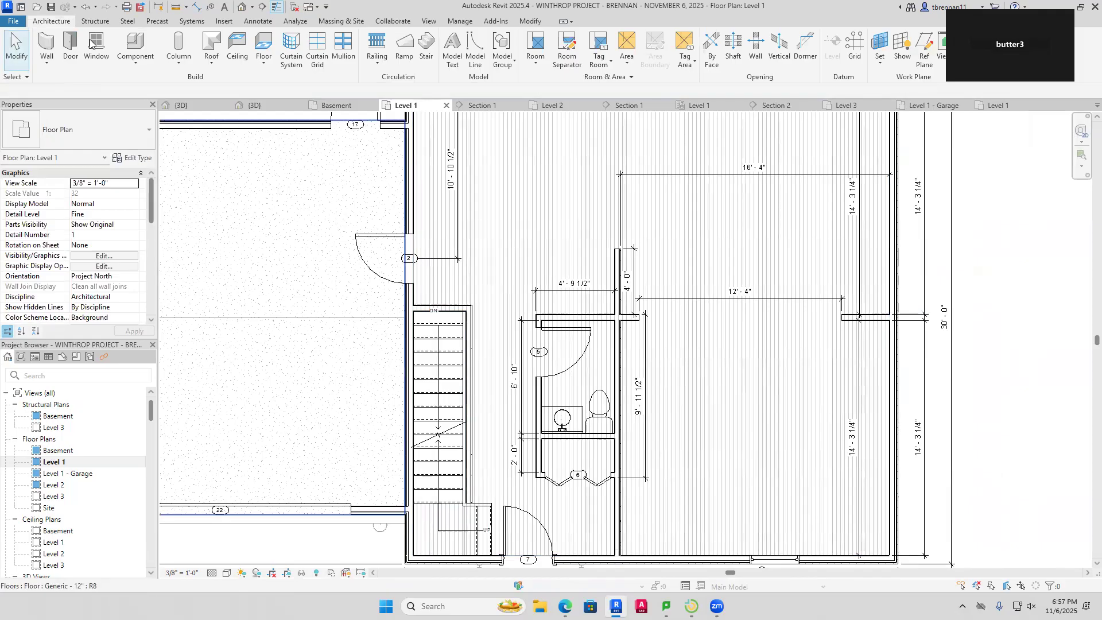
pyautogui.click(71, 47)
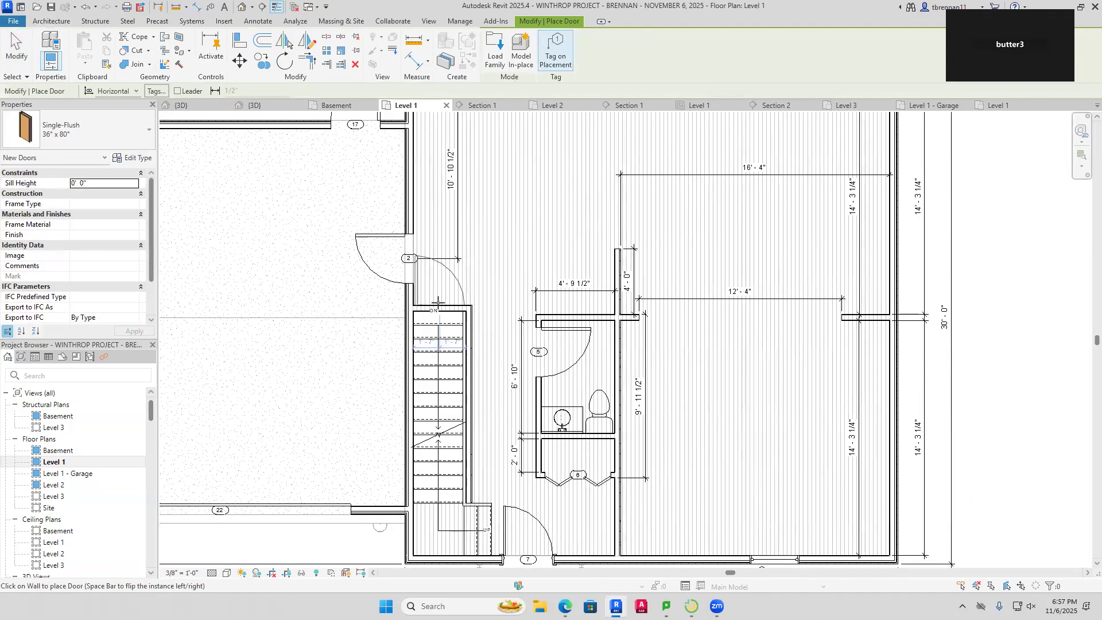
pyautogui.click(438, 302)
pyautogui.press('Escape')
pyautogui.press('Escape')
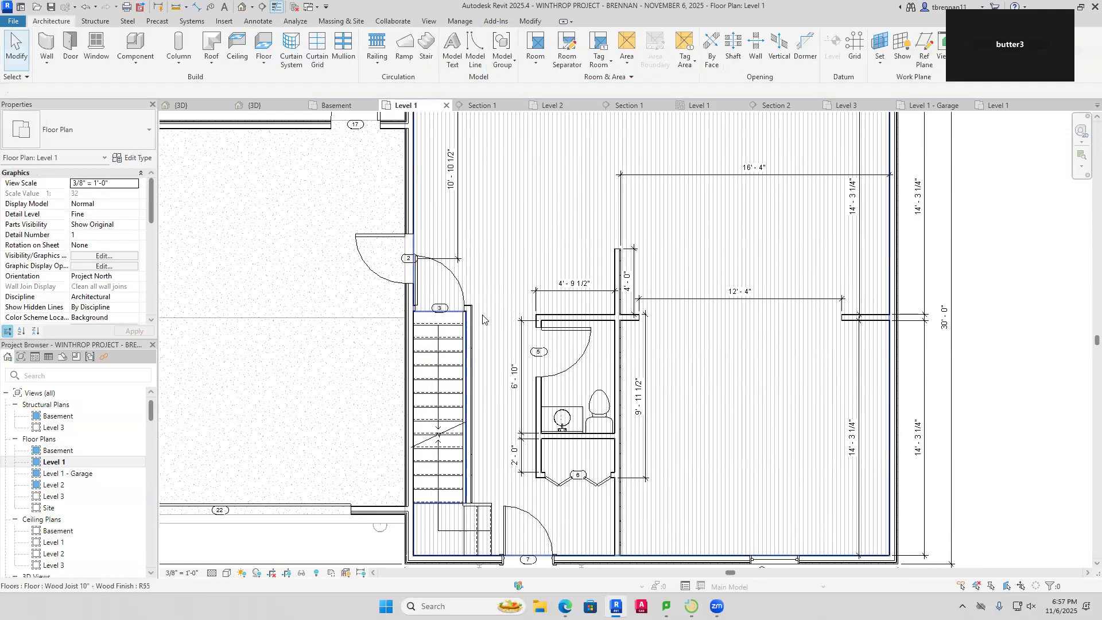
# Renumber the new stair door's tag to 21
pyautogui.scroll(2, 483, 319)
pyautogui.scroll(4, 483, 319)
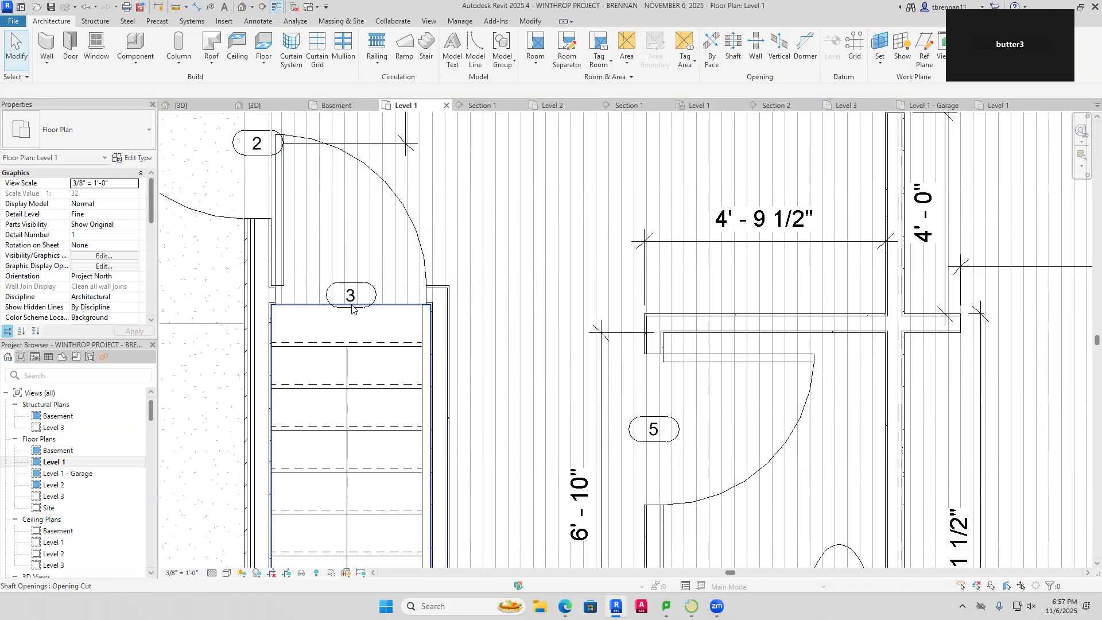
pyautogui.scroll(1, 348, 303)
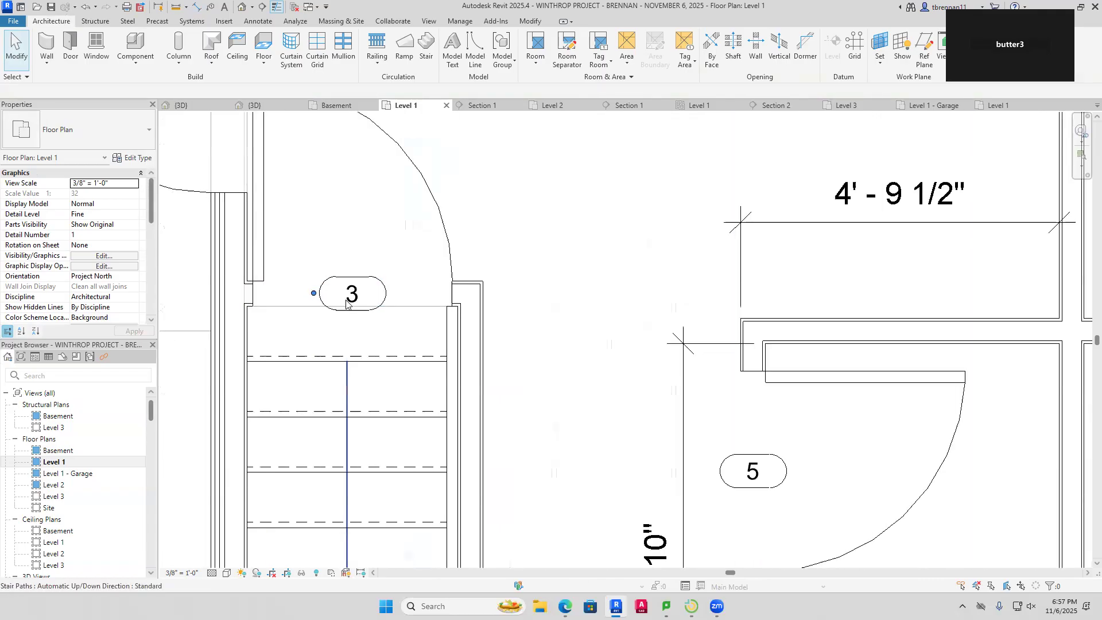
pyautogui.scroll(4, 348, 304)
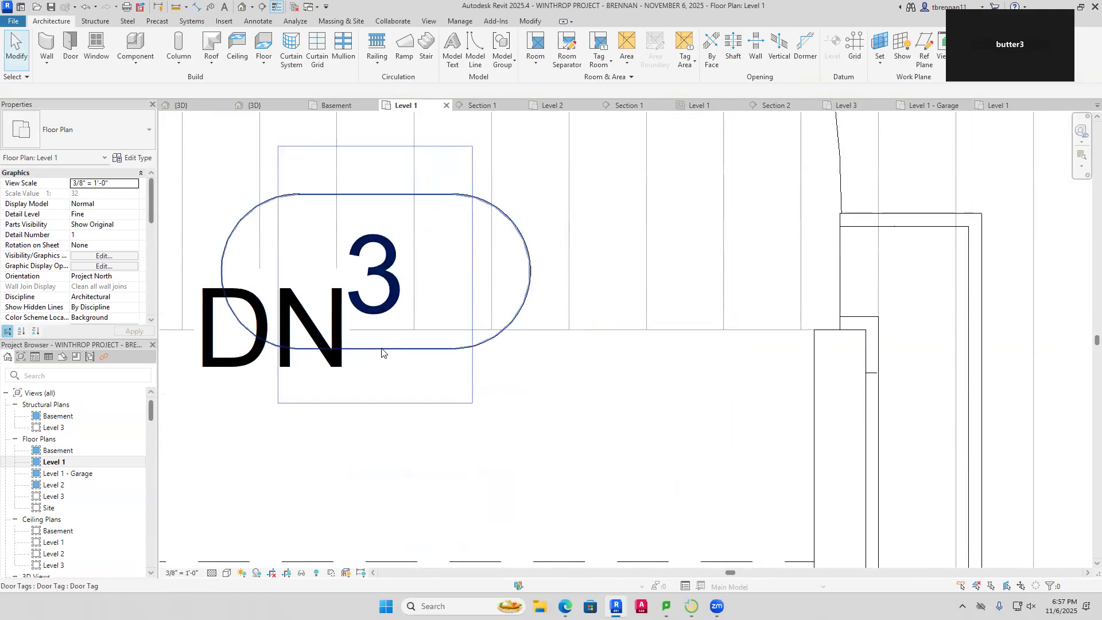
pyautogui.click(382, 352)
pyautogui.click(389, 310)
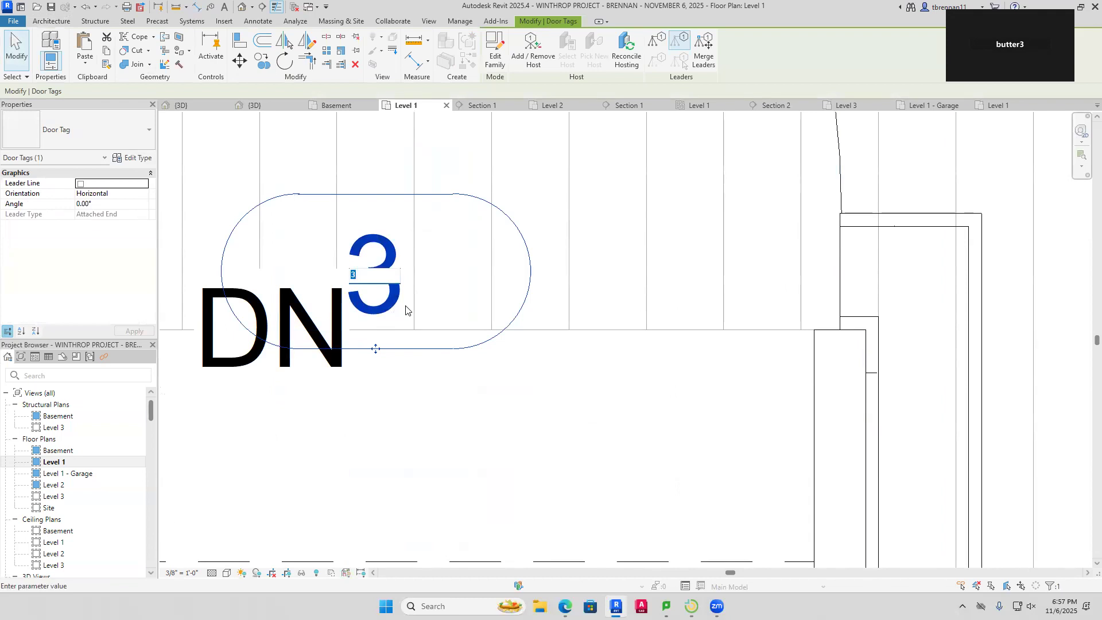
pyautogui.write('21')
pyautogui.press('Return')
pyautogui.press('Escape')
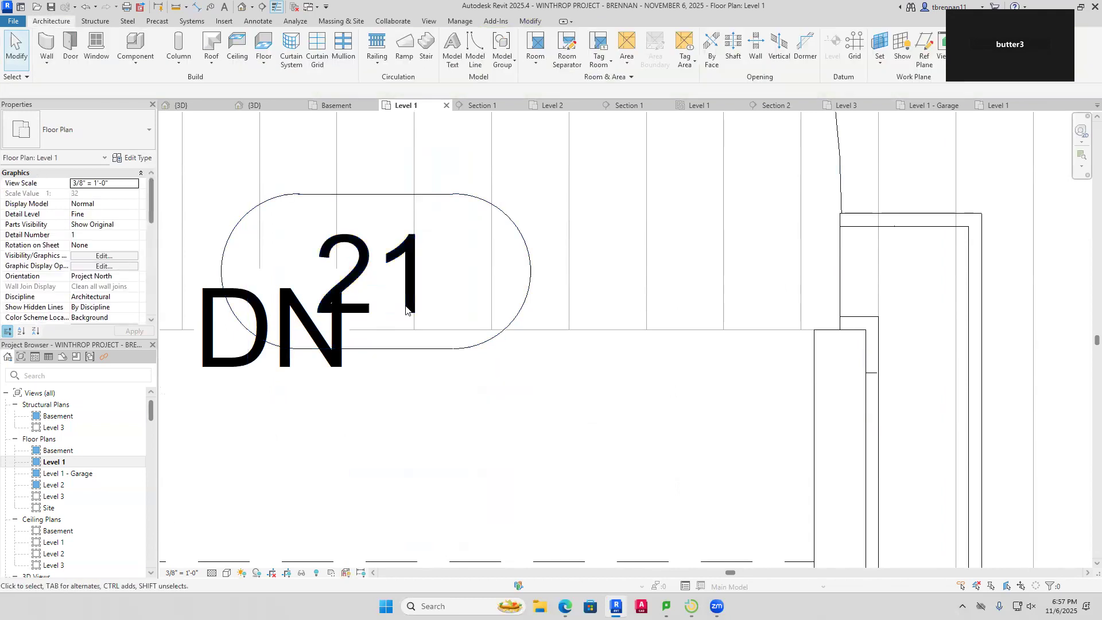
# Delete the two redundant 14'-3 1/4" dimensions outside the side exterior wall, keeping the ones inside the rooms
pyautogui.scroll(-2, 485, 401)
pyautogui.scroll(-6, 485, 401)
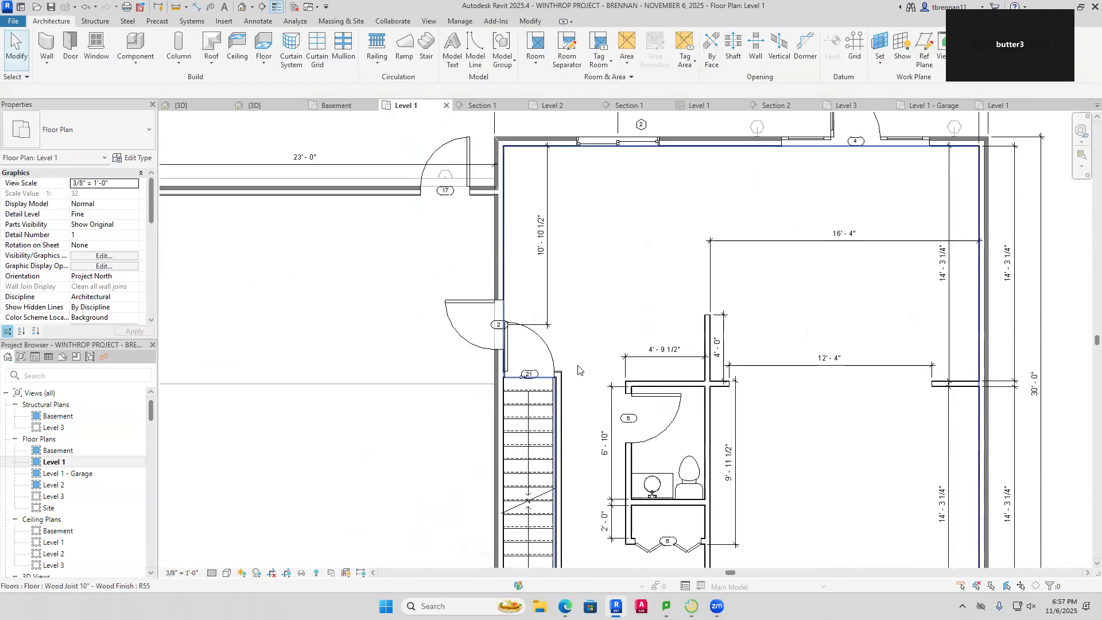
pyautogui.moveTo(579, 370)
pyautogui.mouseDown(button='middle')
pyautogui.moveTo(570, 320)
pyautogui.moveTo(558, 317)
pyautogui.mouseUp(button='middle')
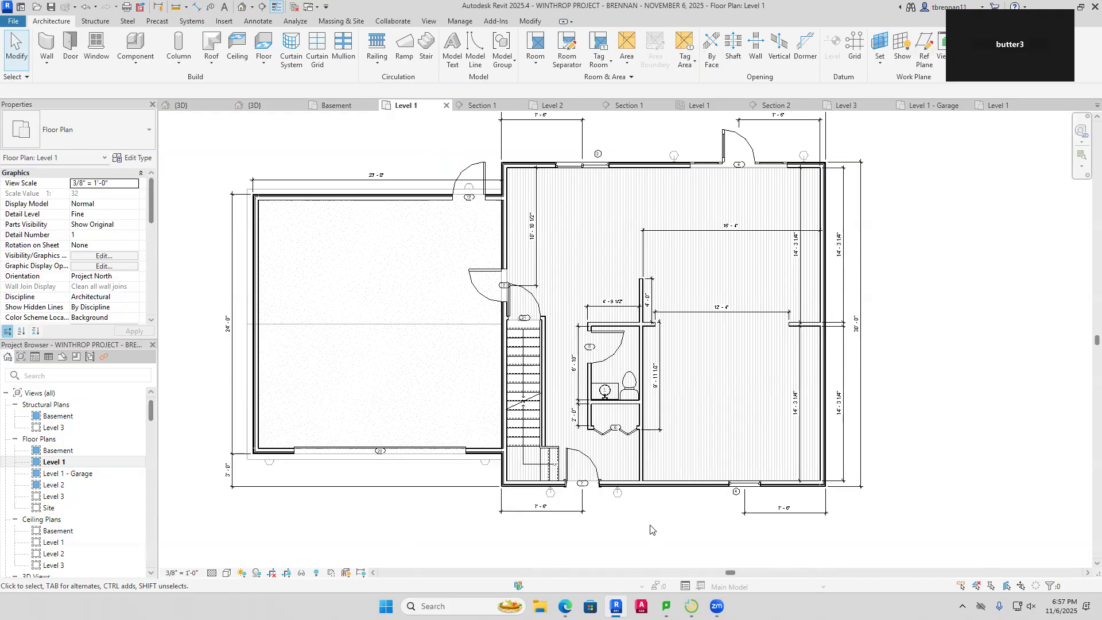
pyautogui.click(840, 445)
pyautogui.press('Delete')
pyautogui.click(841, 251)
pyautogui.press('Delete')
pyautogui.moveTo(930, 270)
pyautogui.mouseDown(button='middle')
pyautogui.moveTo(916, 344)
pyautogui.moveTo(962, 325)
pyautogui.mouseUp(button='middle')
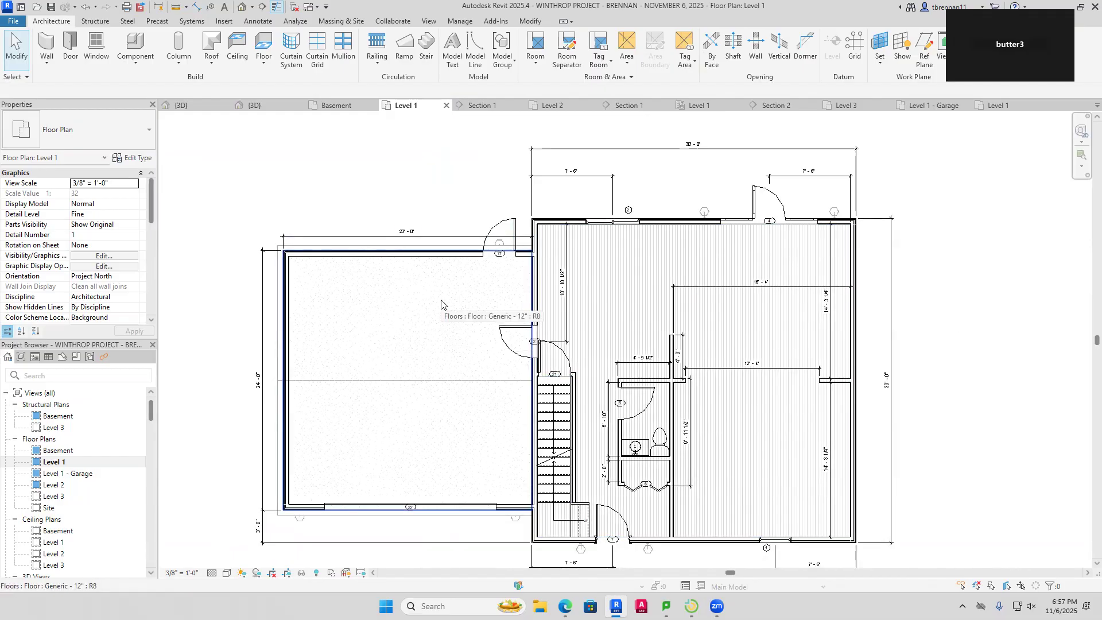
pyautogui.scroll(-4, 441, 303)
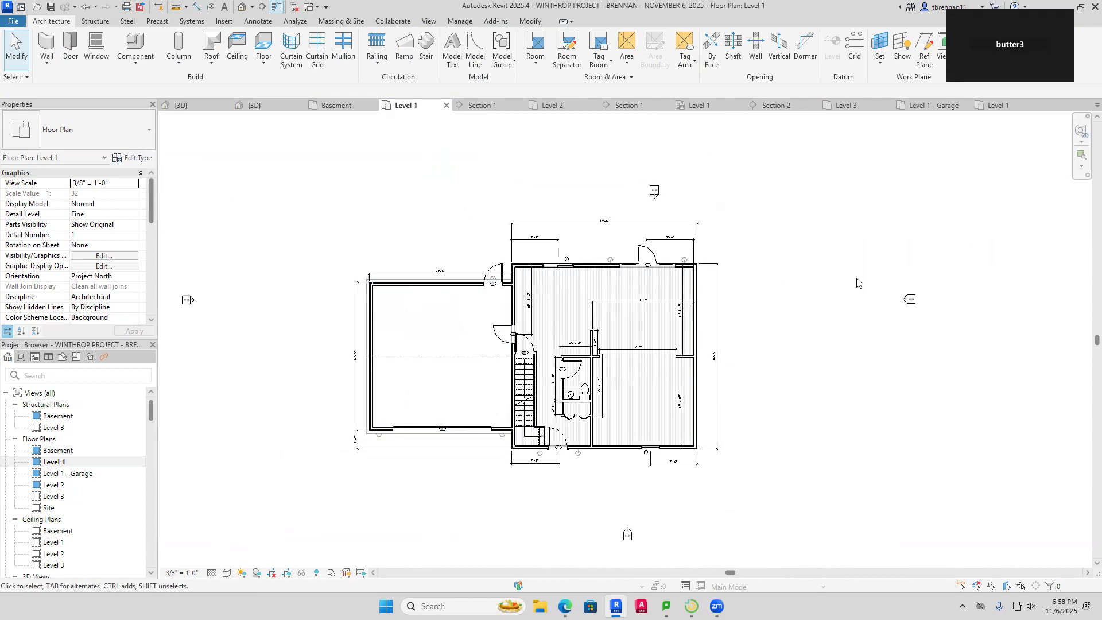
pyautogui.click(917, 305)
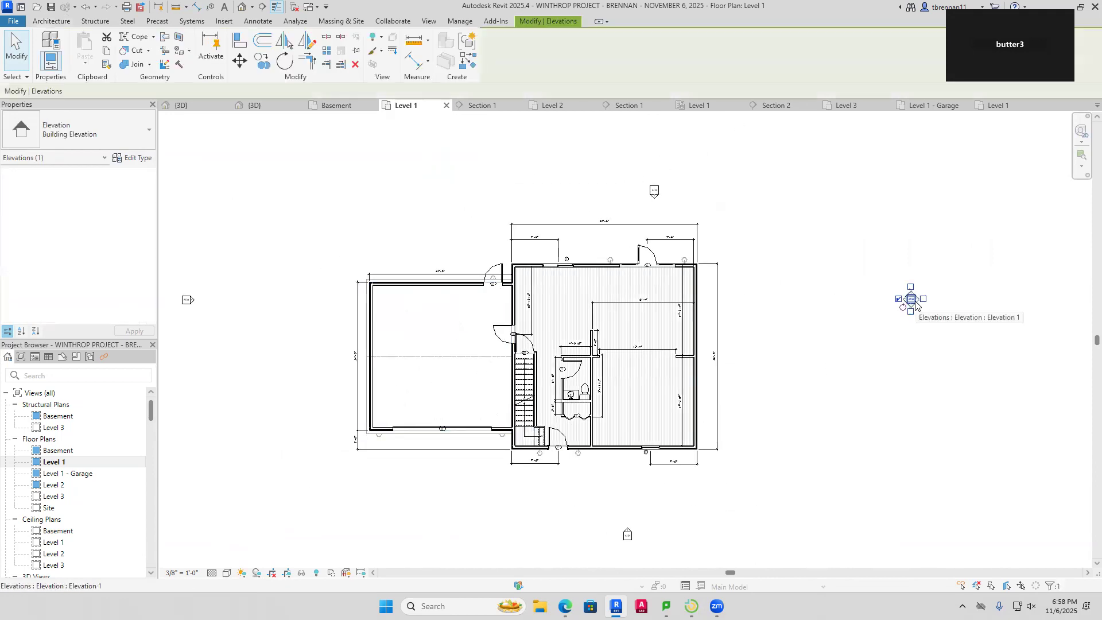
pyautogui.press('Escape')
# Show the Level 1 plan's crop region and turn on view cropping
pyautogui.moveTo(849, 362); pyautogui.dragTo(906, 360, button='middle')
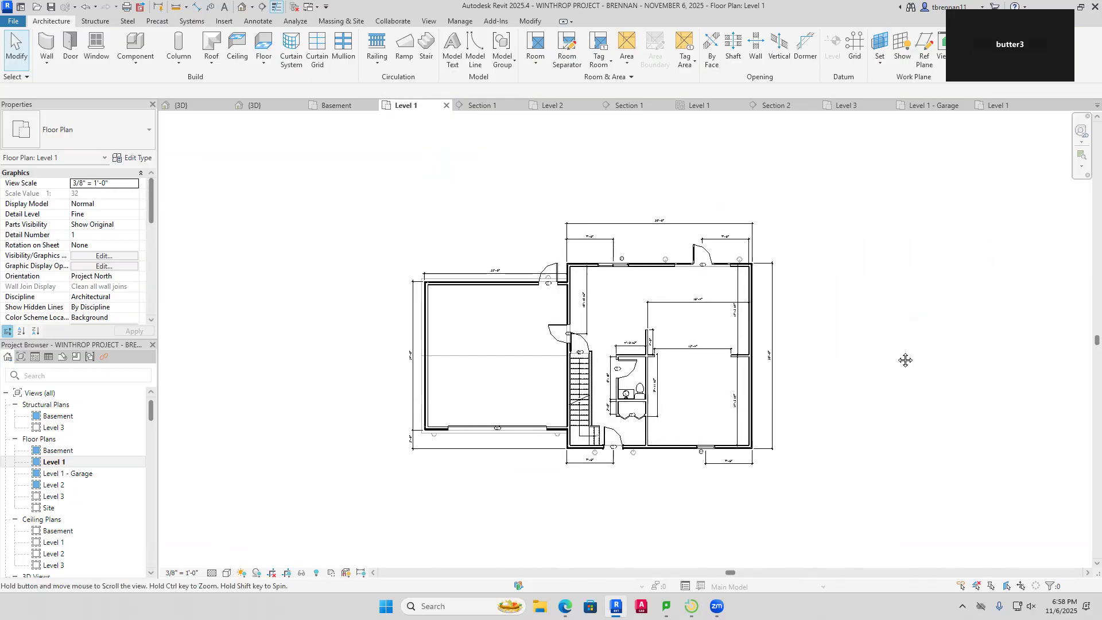
pyautogui.click(286, 573)
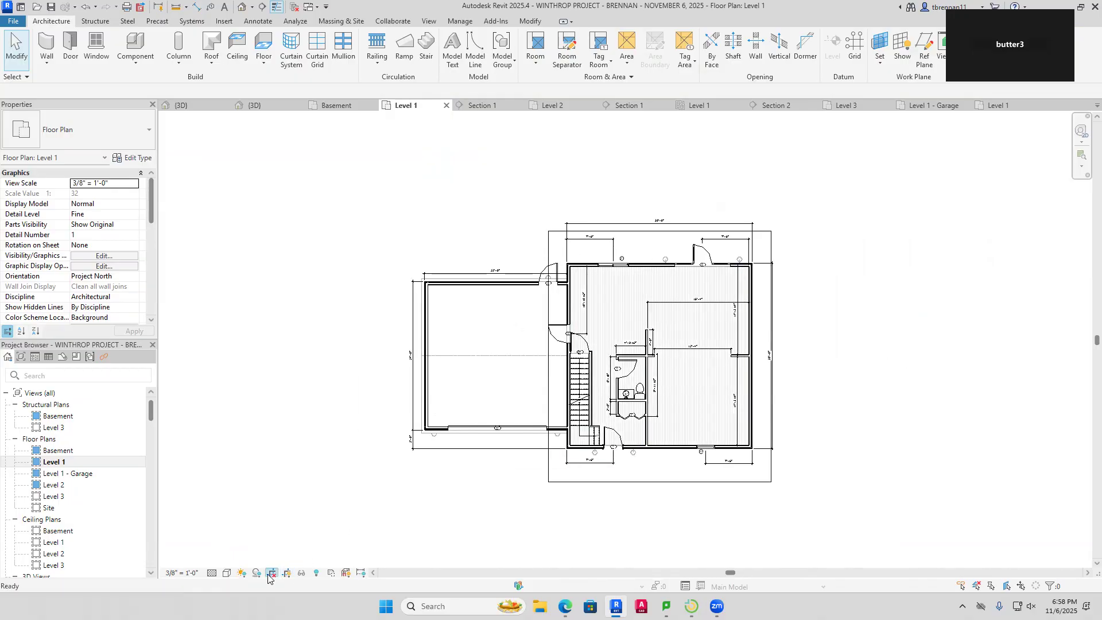
pyautogui.click(271, 573)
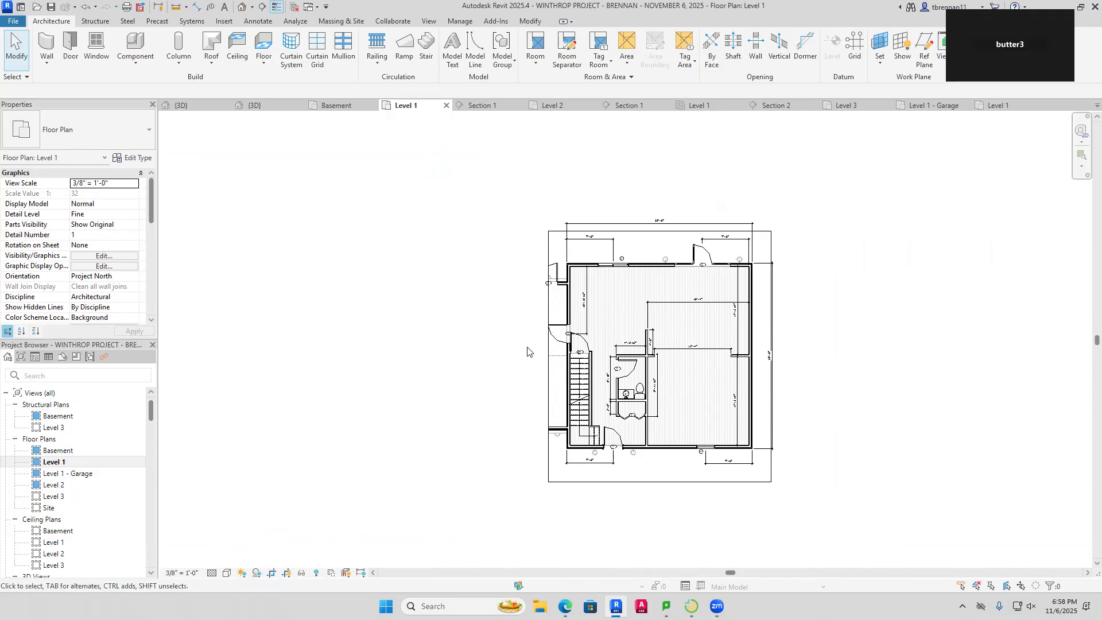
# Pull the garage-side edge of the crop region in to the house's exterior wall to crop out the garage
pyautogui.scroll(3, 534, 352)
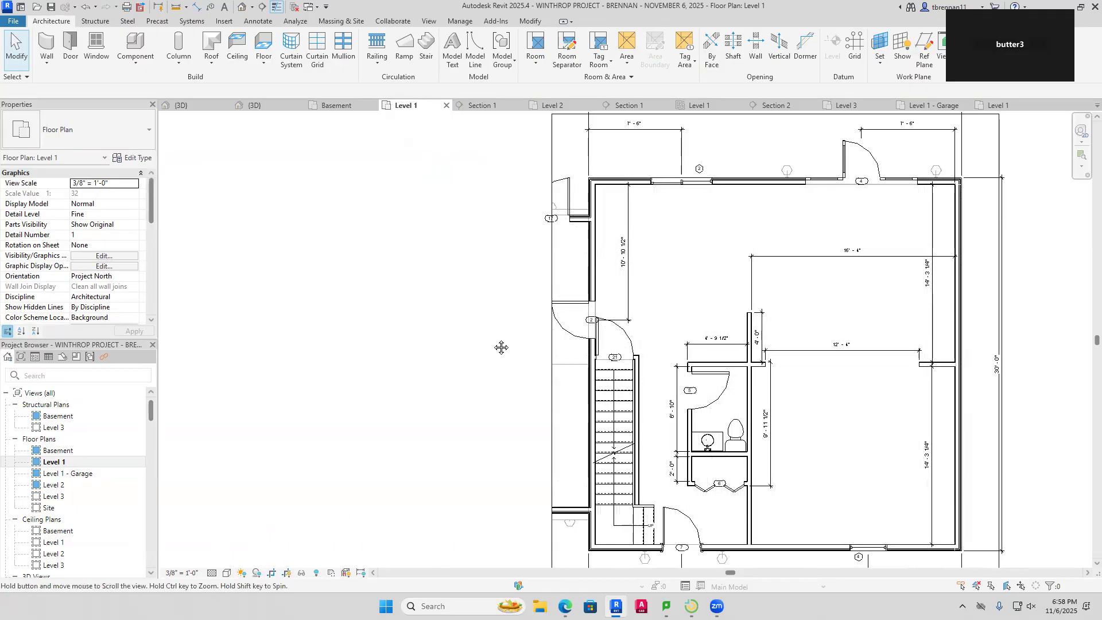
pyautogui.moveTo(501, 345); pyautogui.dragTo(359, 374, button='middle')
pyautogui.click(404, 409)
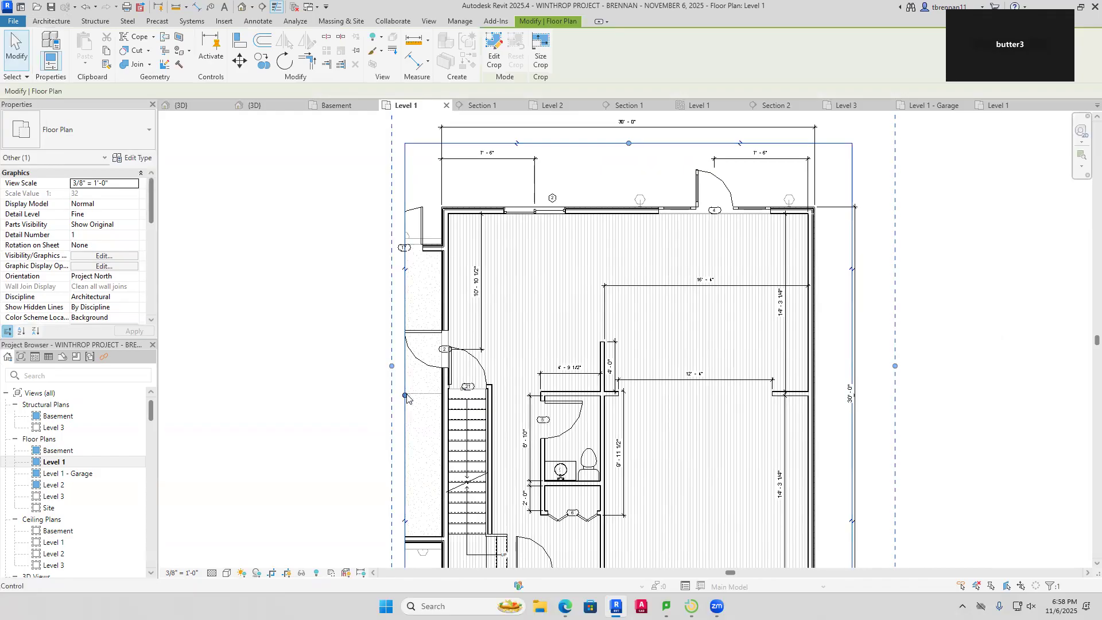
pyautogui.moveTo(405, 395); pyautogui.dragTo(440, 394)
pyautogui.click(339, 387)
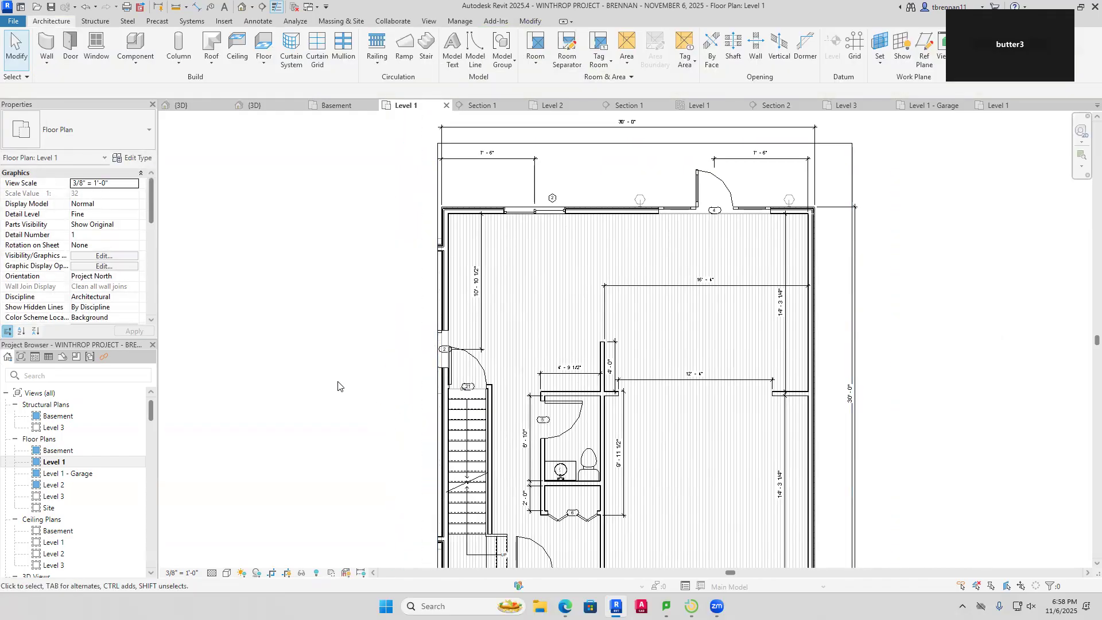
pyautogui.scroll(-3, 960, 354)
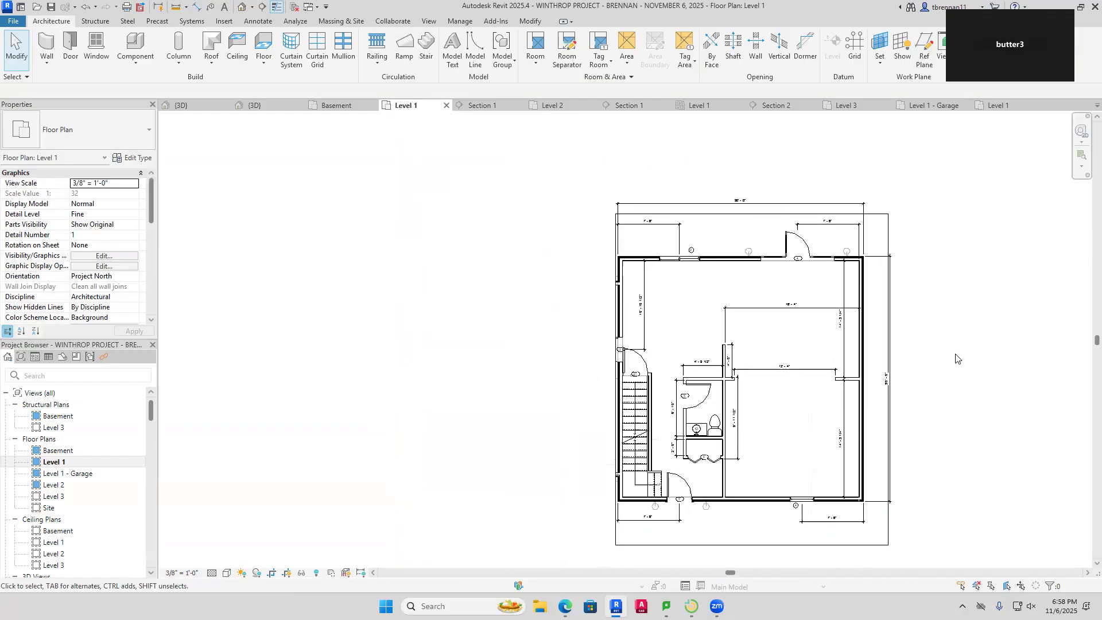
pyautogui.scroll(5, 546, 382)
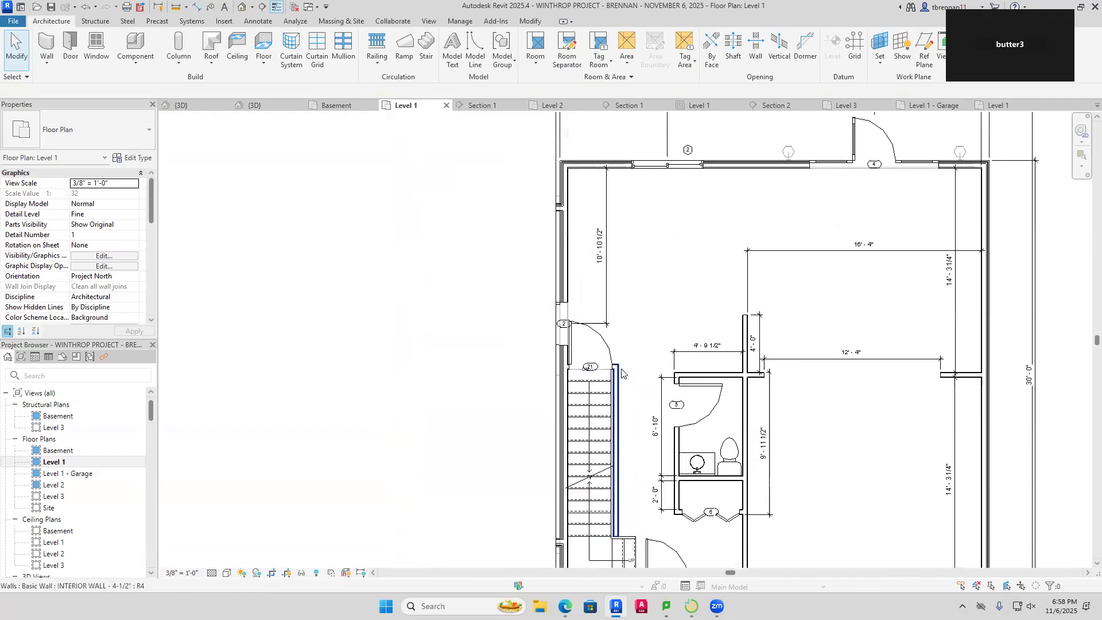
pyautogui.scroll(-6, 926, 380)
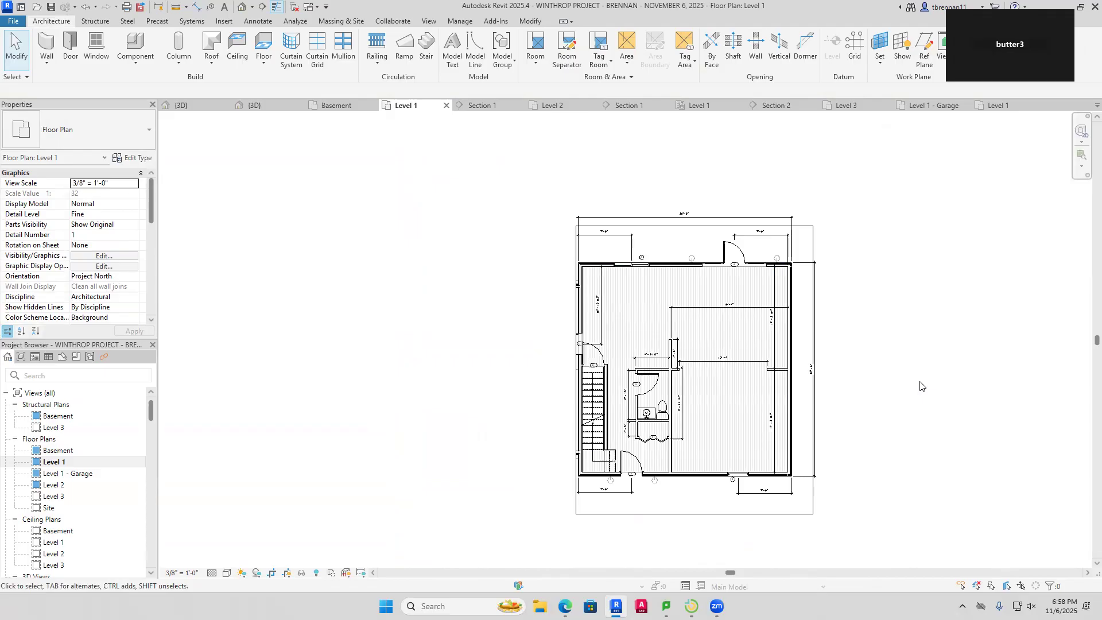
pyautogui.scroll(2, 919, 388)
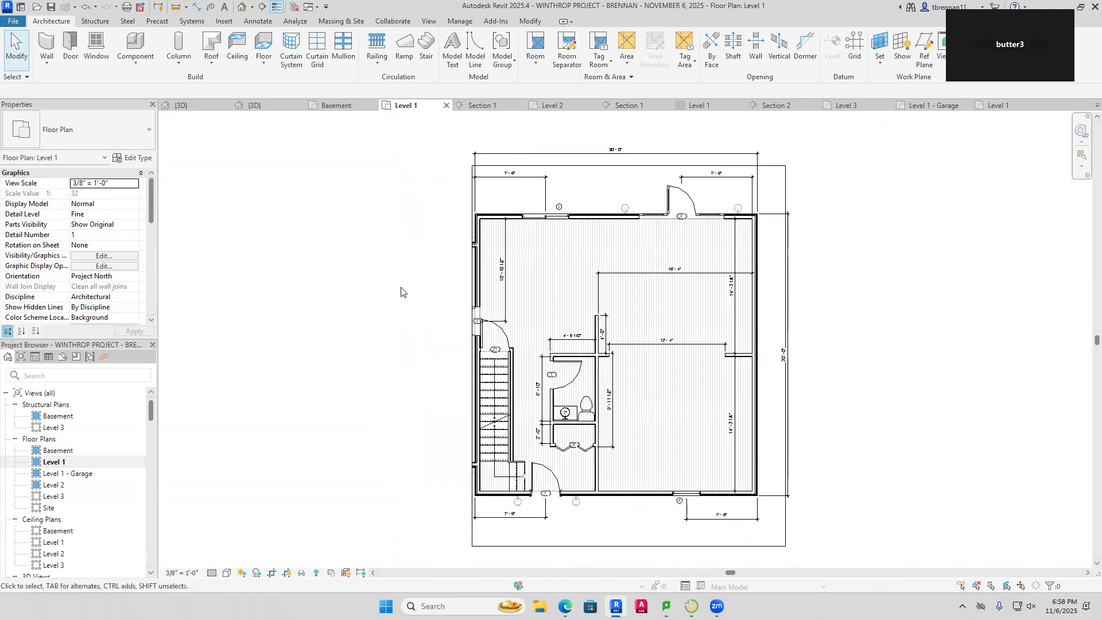
# In the Level 1 - Garage plan, place a Fixed Garage Window centred along the garage's outer side wall
pyautogui.doubleClick(66, 474)
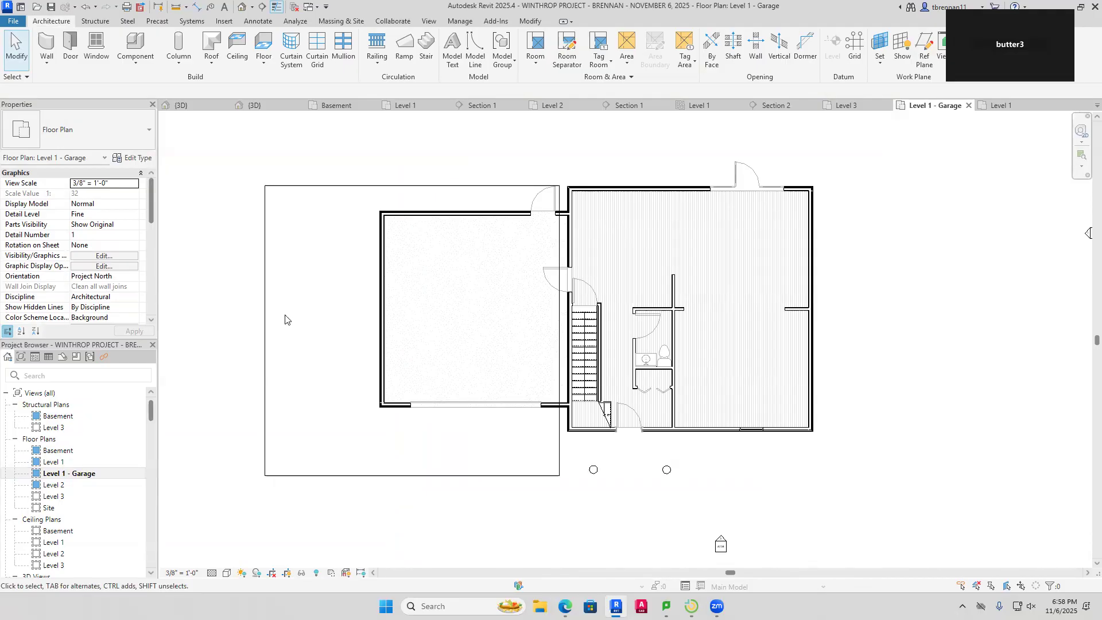
pyautogui.click(97, 46)
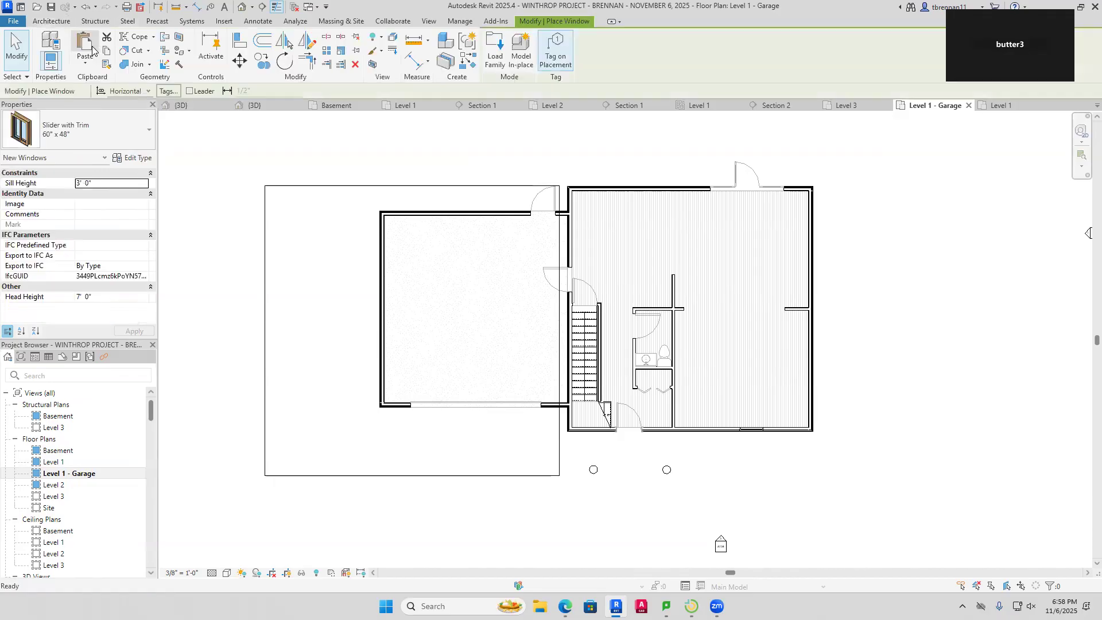
pyautogui.click(149, 133)
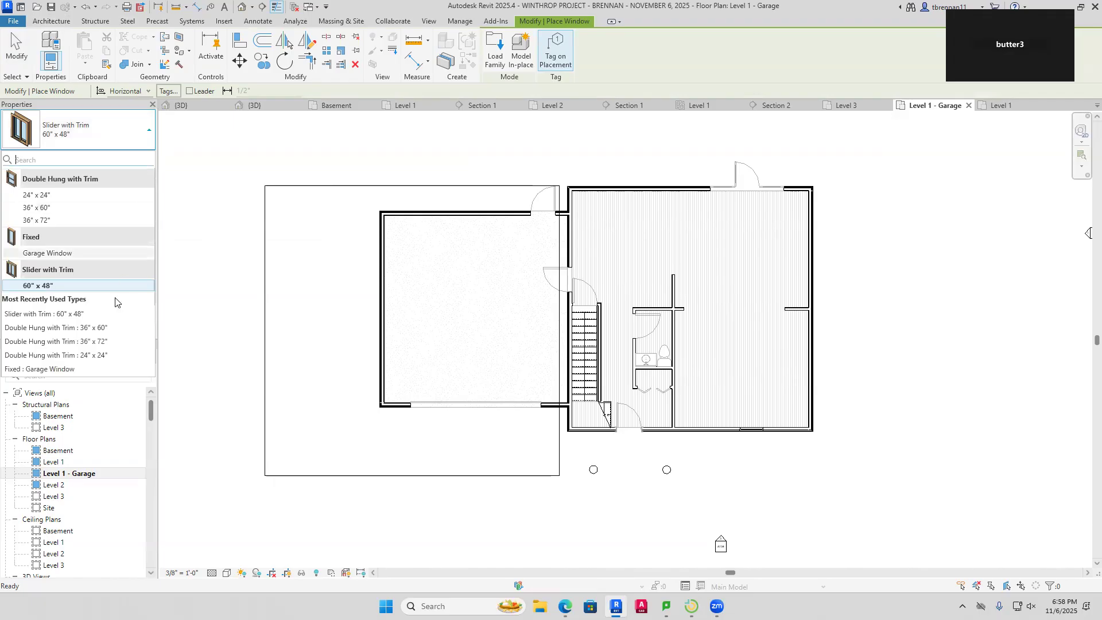
pyautogui.click(74, 370)
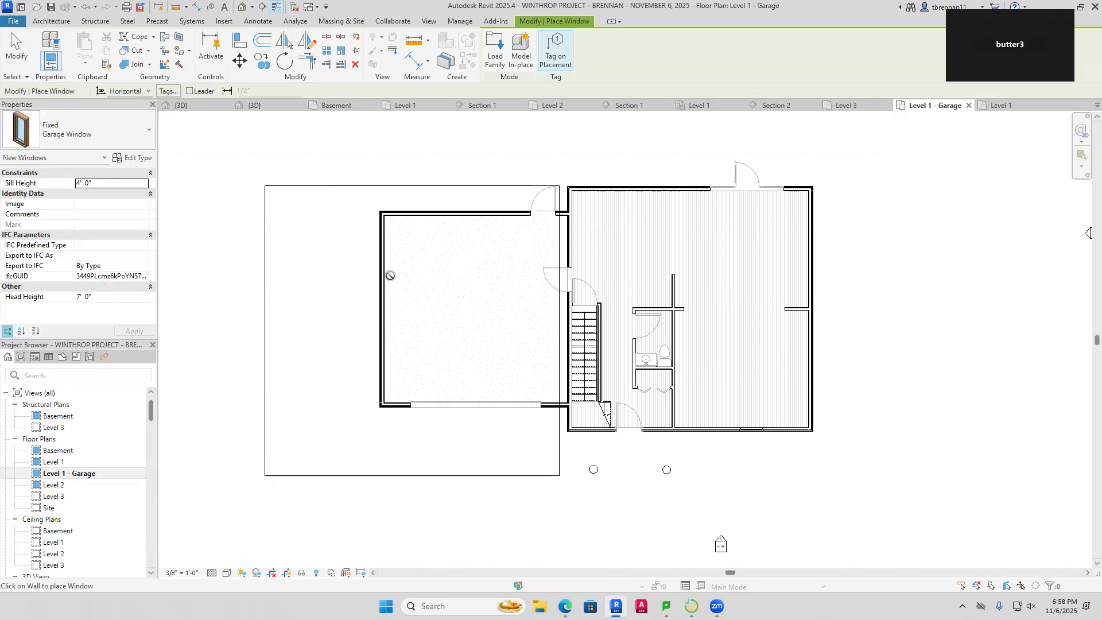
pyautogui.click(382, 313)
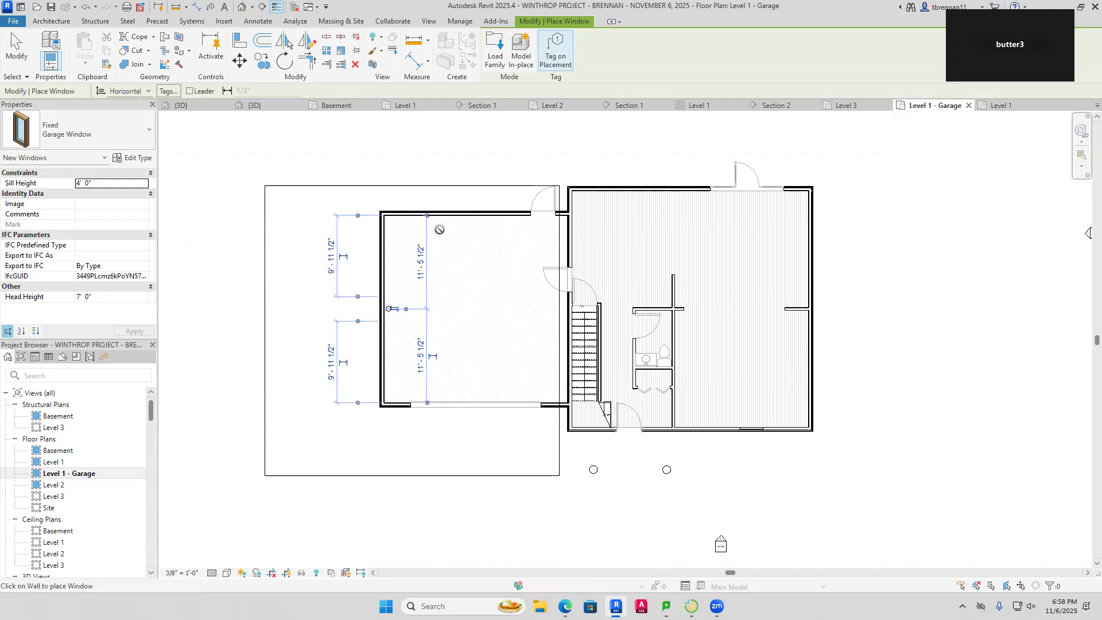
pyautogui.press('Escape')
pyautogui.press('Escape')
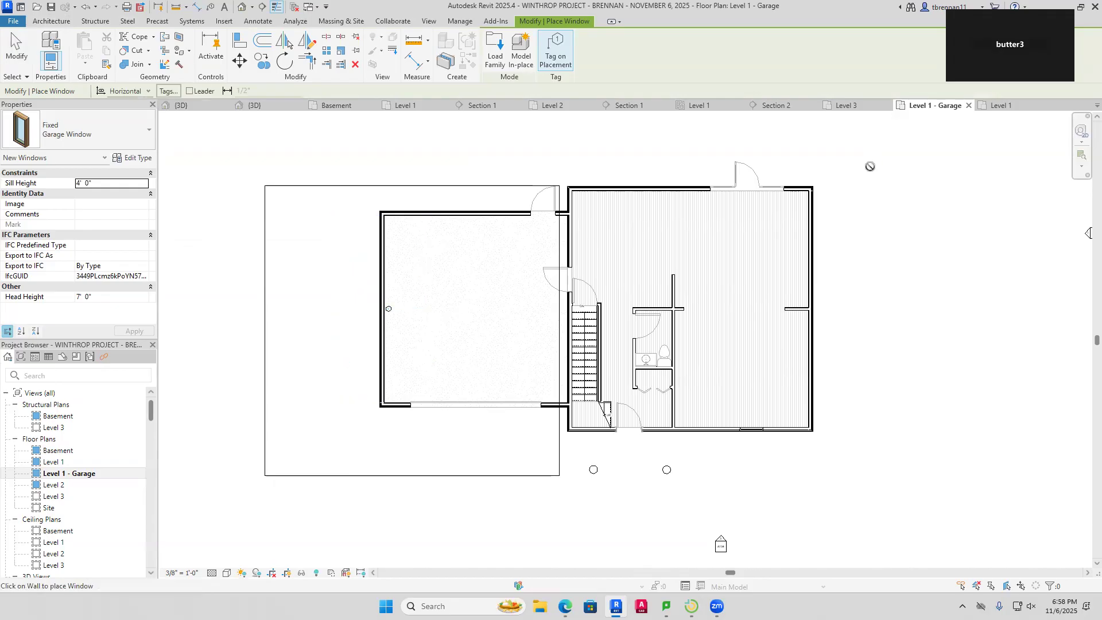
# Check the garage side window on the house exterior in the 3D view
pyautogui.click(240, 7)
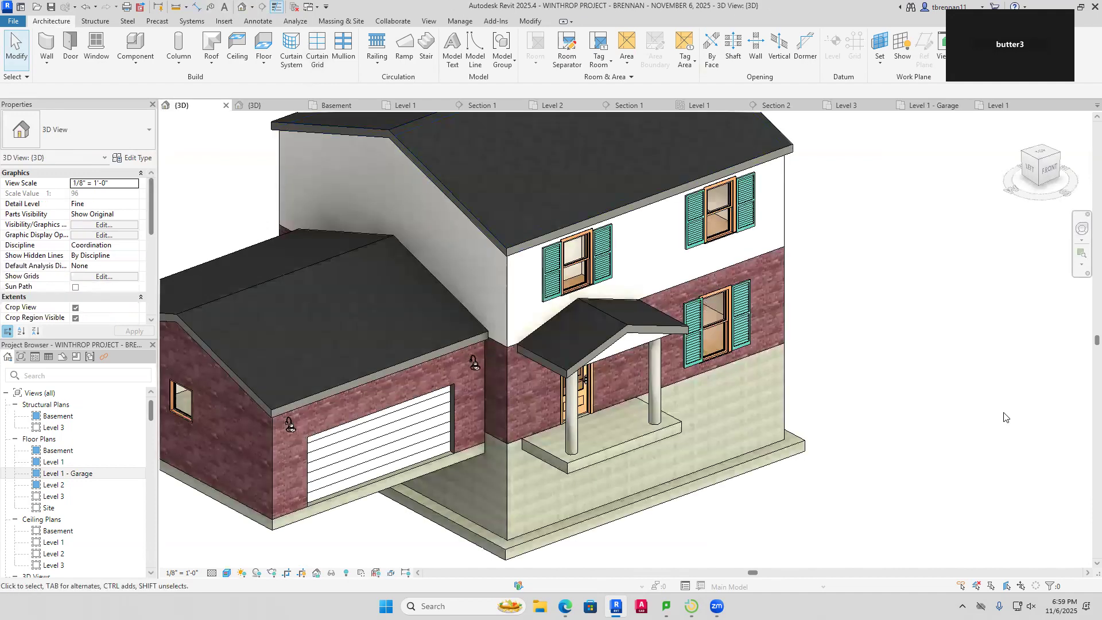
pyautogui.moveTo(993, 413); pyautogui.dragTo(1045, 396, button='middle')
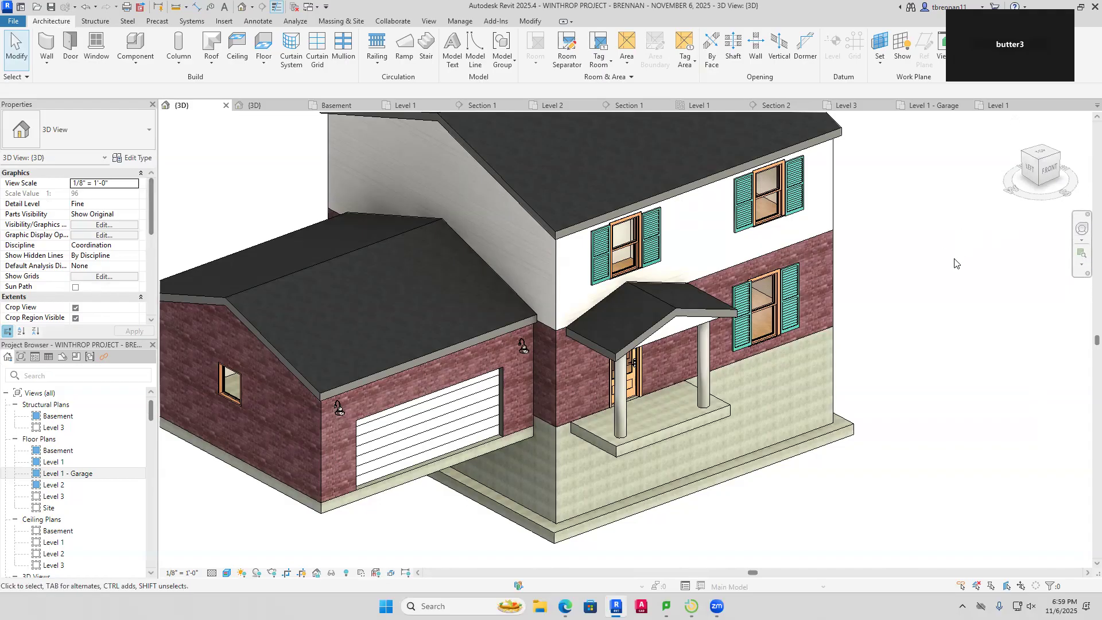
pyautogui.scroll(-2, 943, 307)
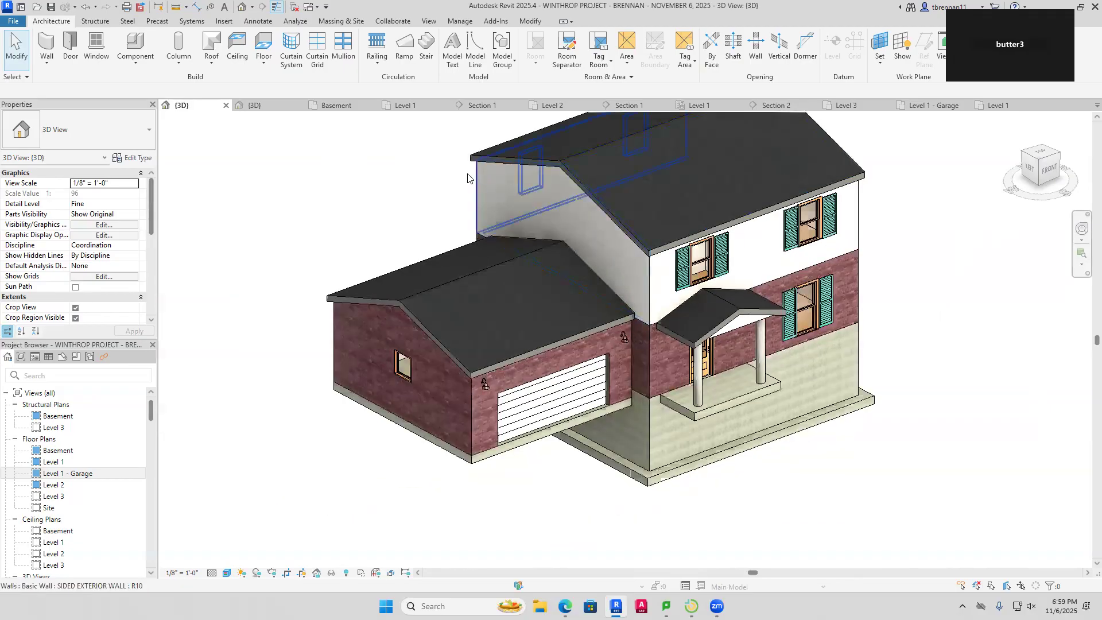
# Return to the Level 1 - Garage plan and move the garage window's tag outside the exterior wall
pyautogui.click(60, 474)
pyautogui.doubleClick(61, 474)
pyautogui.moveTo(772, 532); pyautogui.dragTo(804, 520, button='middle')
pyautogui.scroll(4, 437, 322)
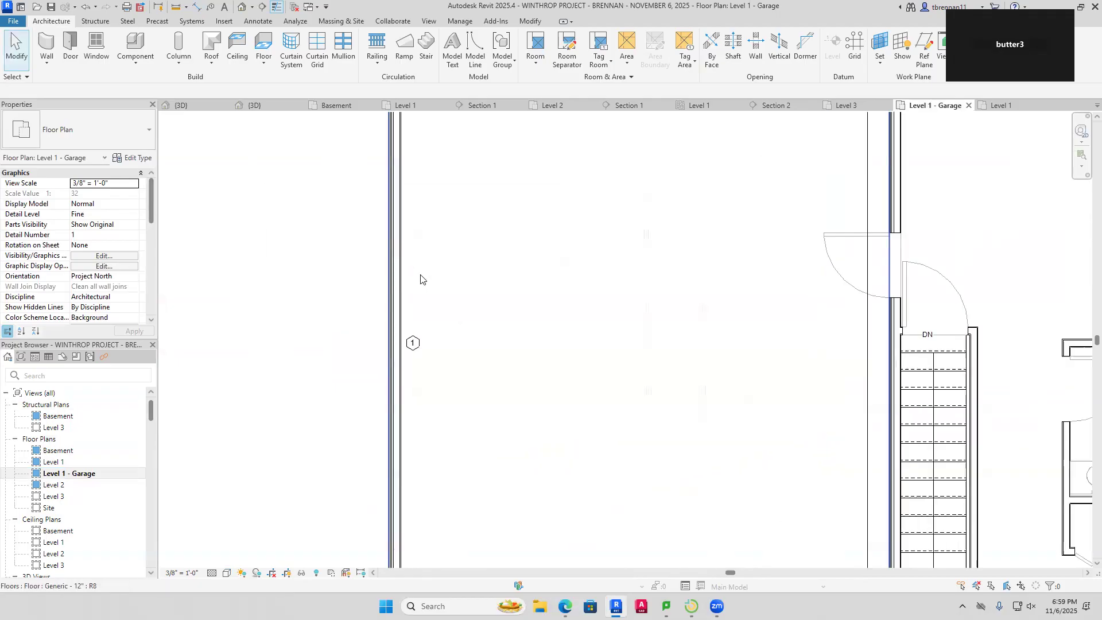
pyautogui.click(413, 353)
pyautogui.moveTo(414, 355); pyautogui.dragTo(339, 347)
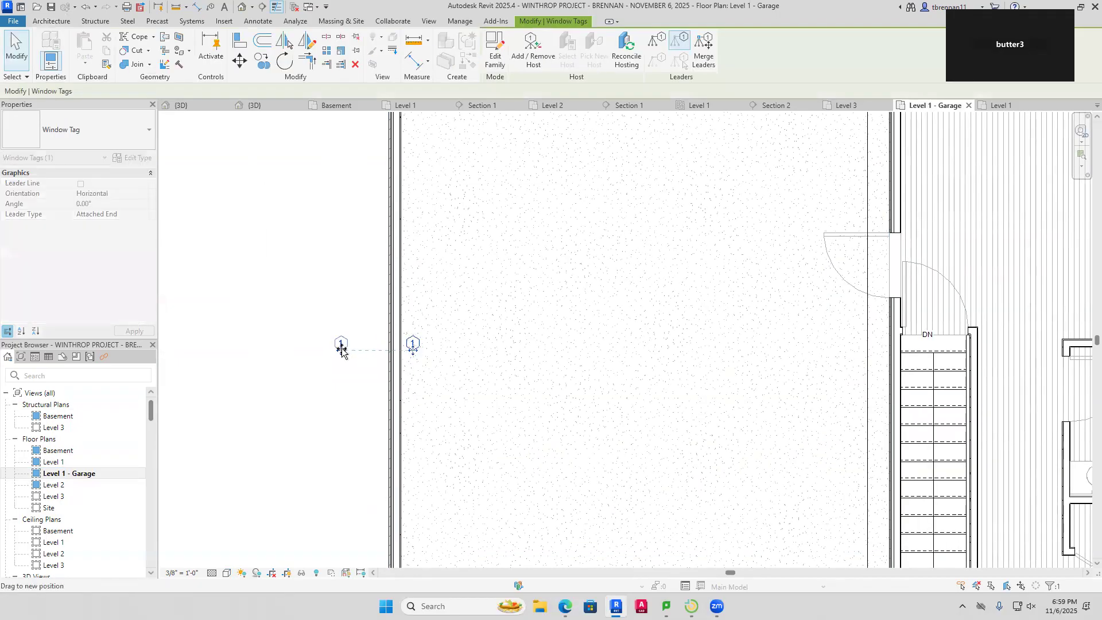
pyautogui.press('Escape')
pyautogui.scroll(-2, 483, 372)
pyautogui.scroll(-2, 483, 372)
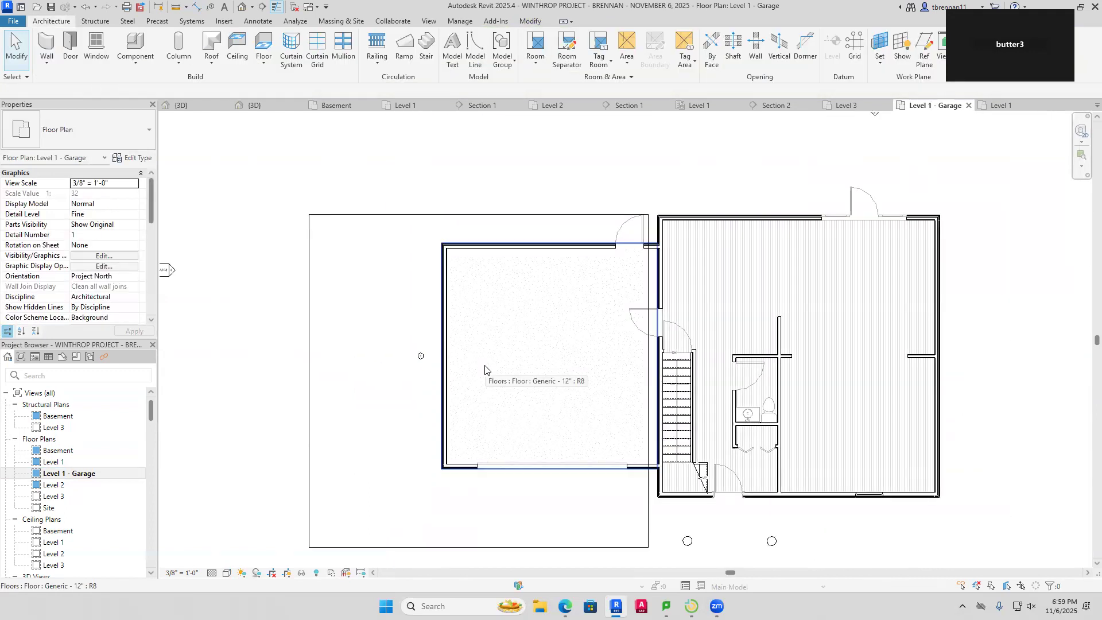
# Dimension the garage's overall depth along the window side, placing the aligned dimension outside the window tag
pyautogui.click(197, 8)
pyautogui.click(457, 245)
pyautogui.click(454, 475)
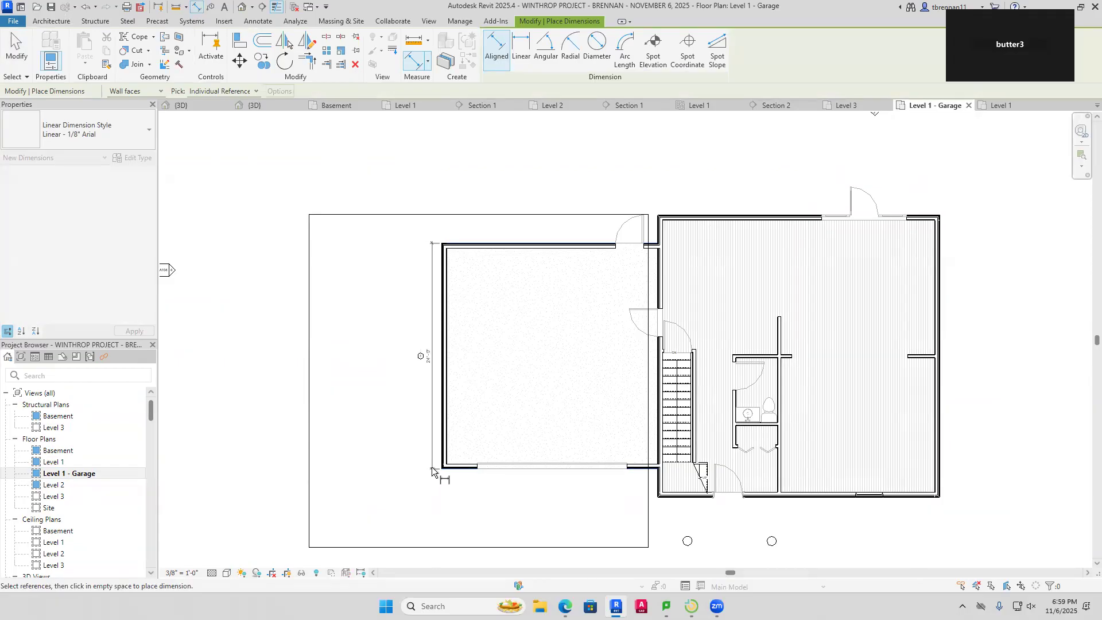
pyautogui.click(405, 468)
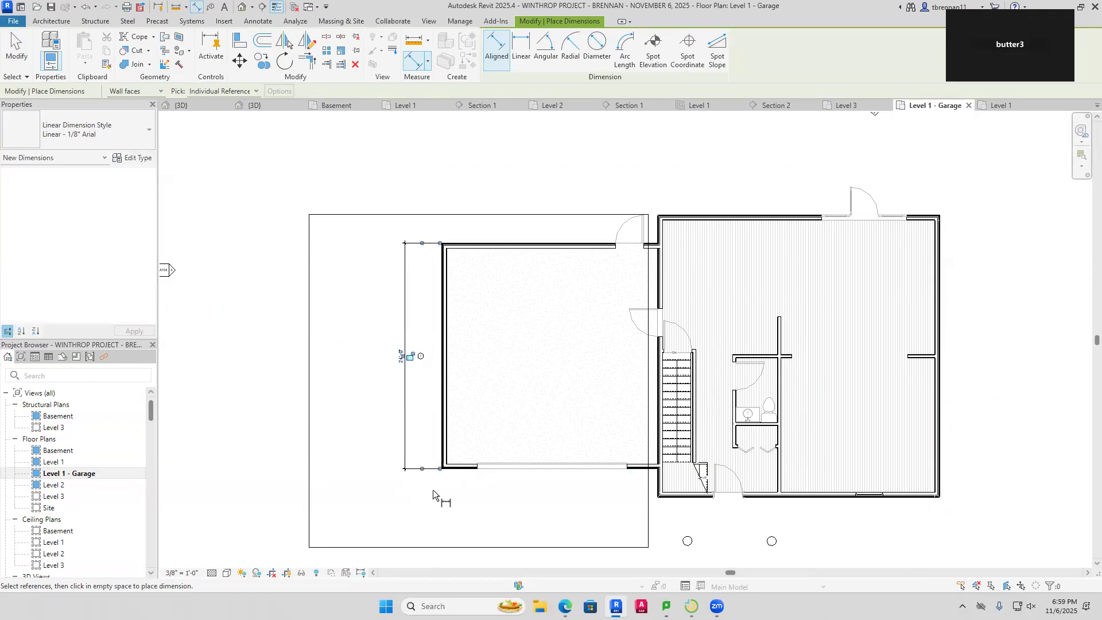
# Dimension the garage's overall width below its front wall and the offset between the garage and house front walls
pyautogui.click(441, 460)
pyautogui.click(658, 501)
pyautogui.click(630, 492)
pyautogui.click(672, 498)
pyautogui.click(640, 469)
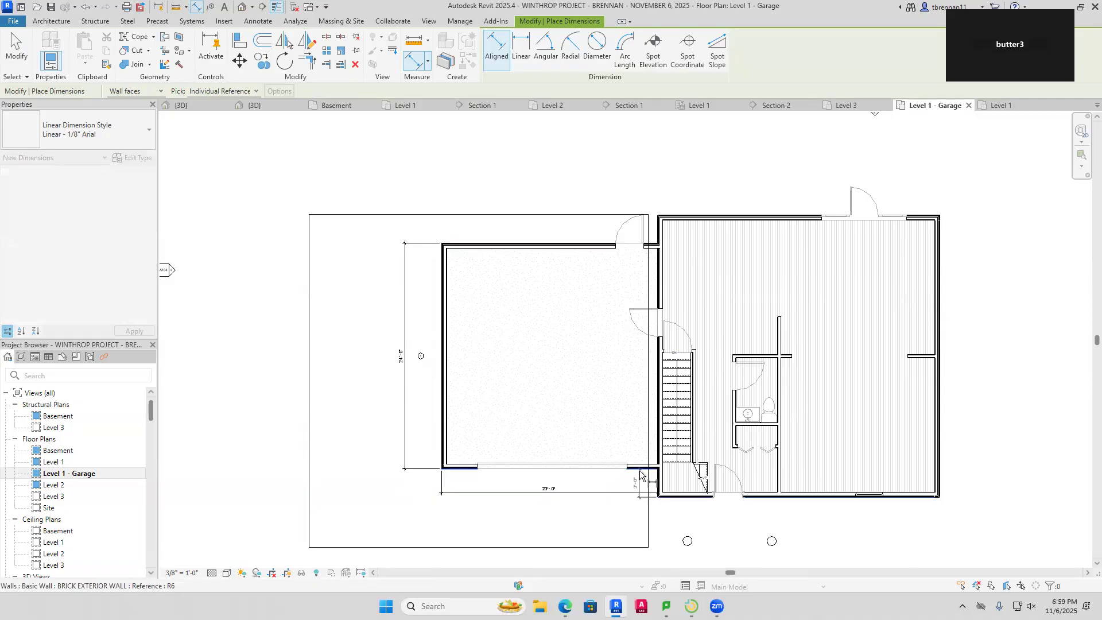
pyautogui.click(637, 481)
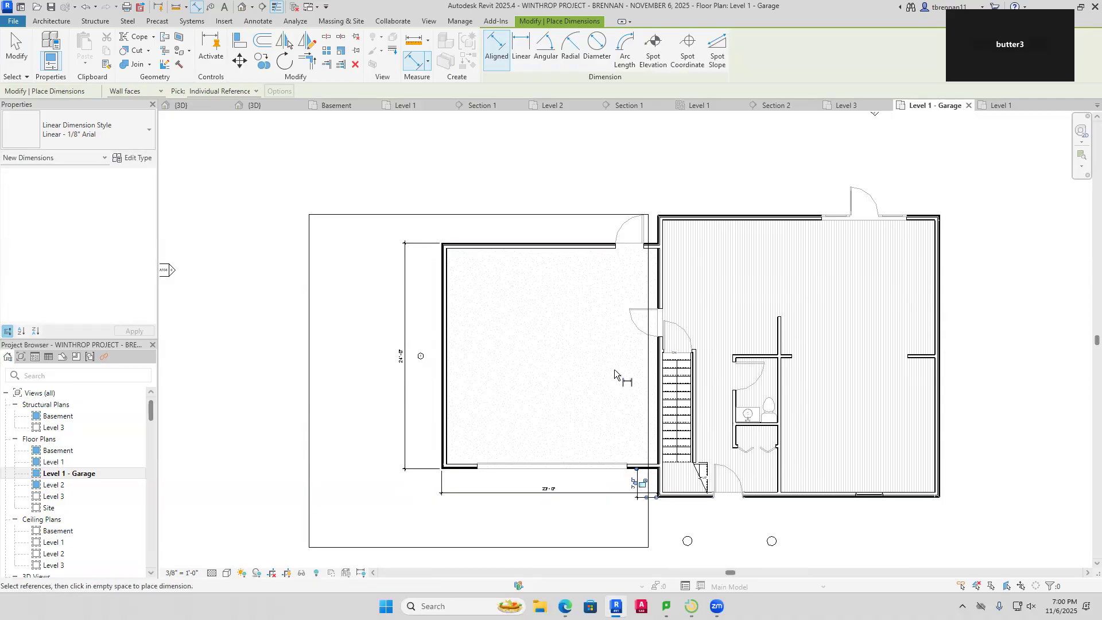
# Dimension from the house's exterior wall to the centre of the garage's rear door, placing it above the door
pyautogui.moveTo(636, 319); pyautogui.dragTo(615, 414, button='middle')
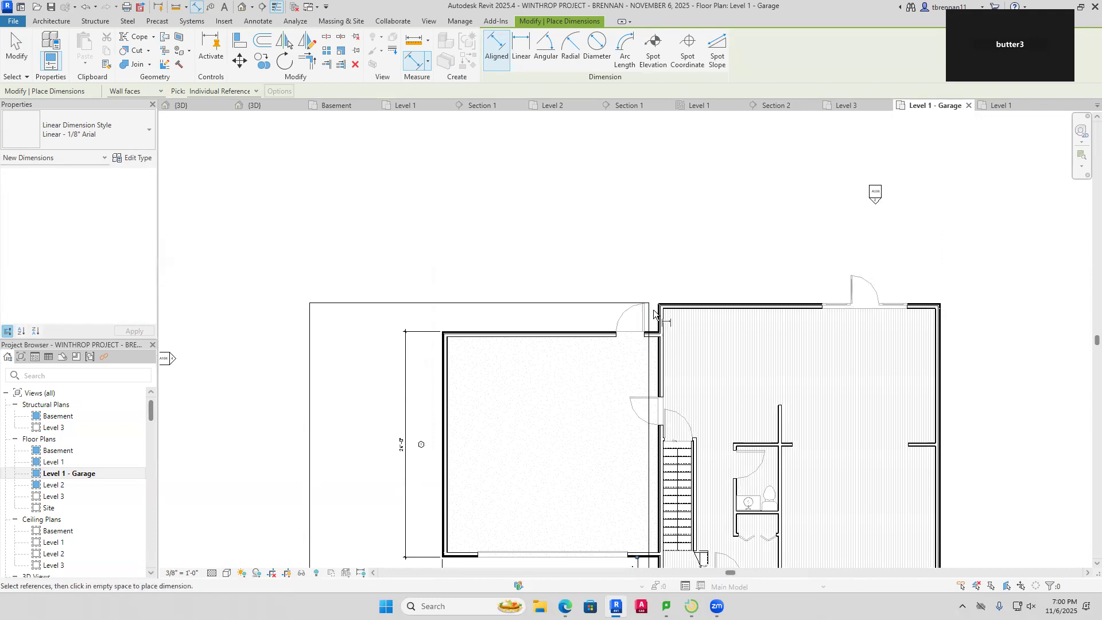
pyautogui.click(640, 329)
pyautogui.click(632, 338)
pyautogui.click(625, 279)
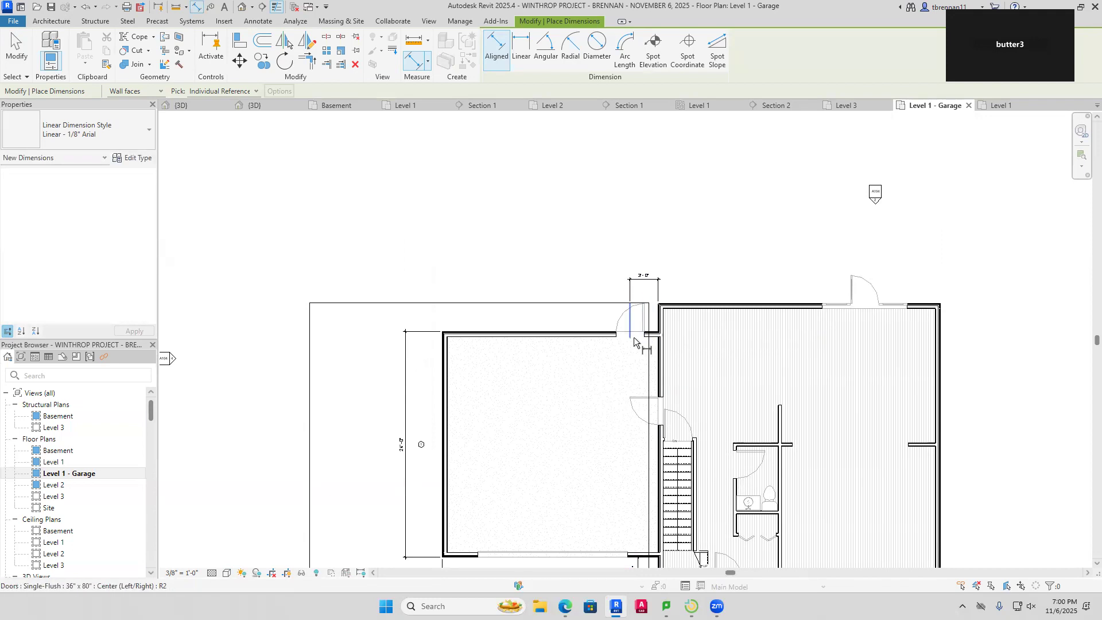
pyautogui.scroll(4, 634, 337)
pyautogui.scroll(-3, 594, 385)
pyautogui.scroll(-2, 594, 385)
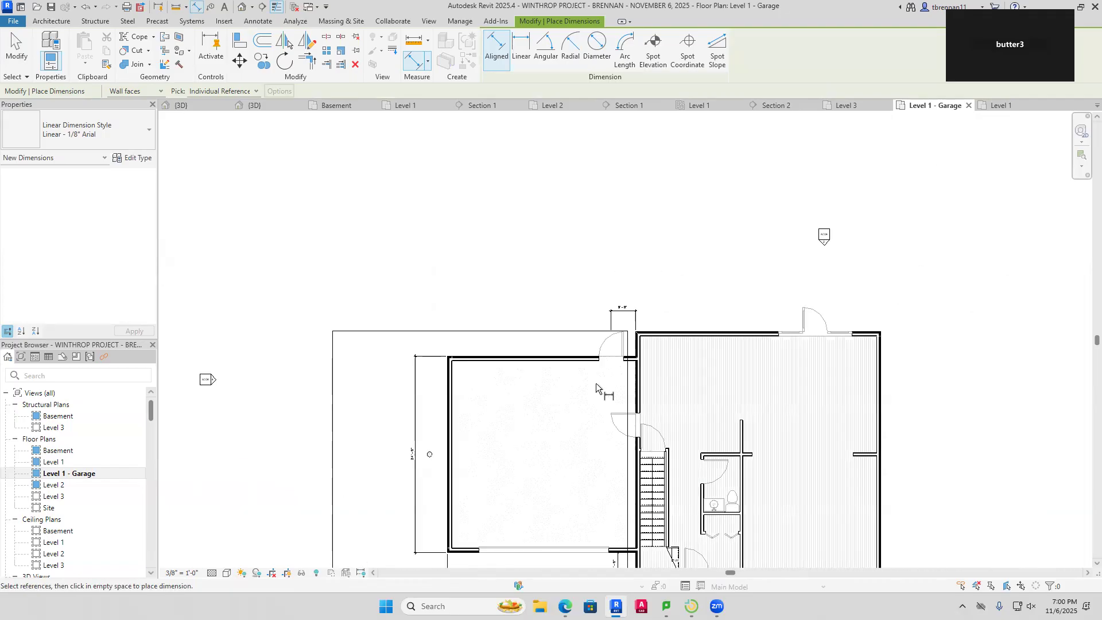
pyautogui.moveTo(596, 383); pyautogui.dragTo(566, 293, button='middle')
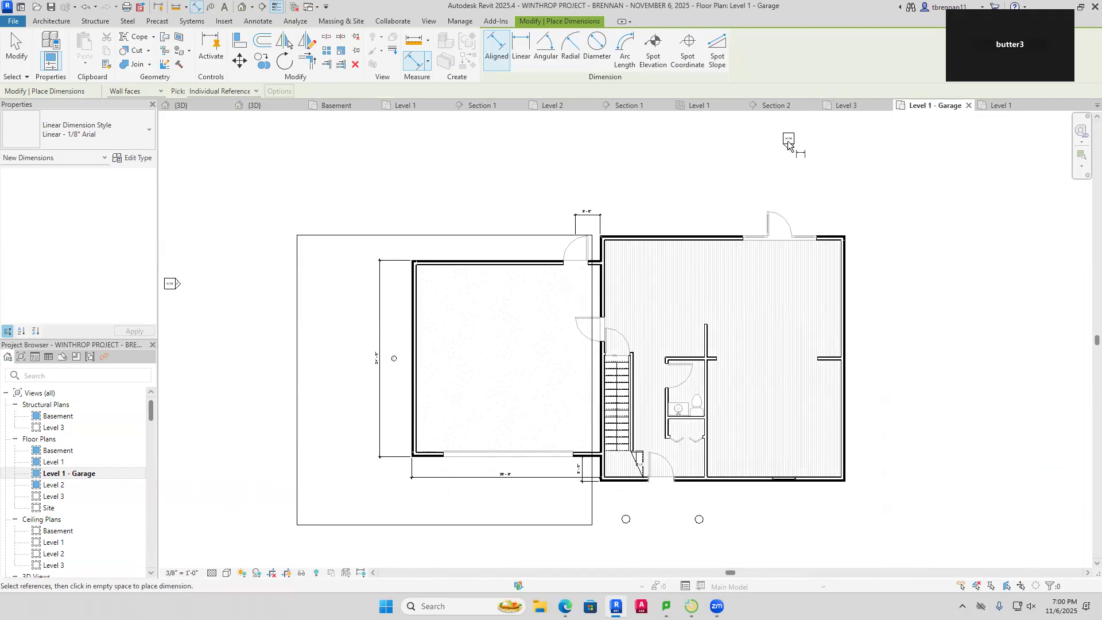
pyautogui.press('Escape')
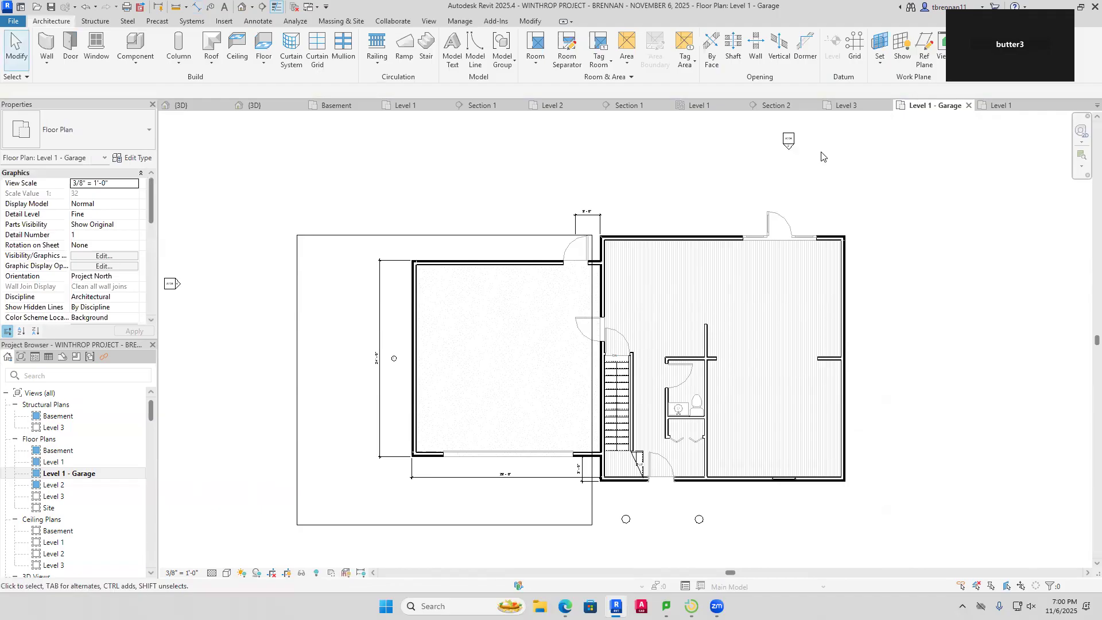
# Hide the elevation markers in the Level 1 - Garage plan
pyautogui.click(788, 141)
pyautogui.press('Escape')
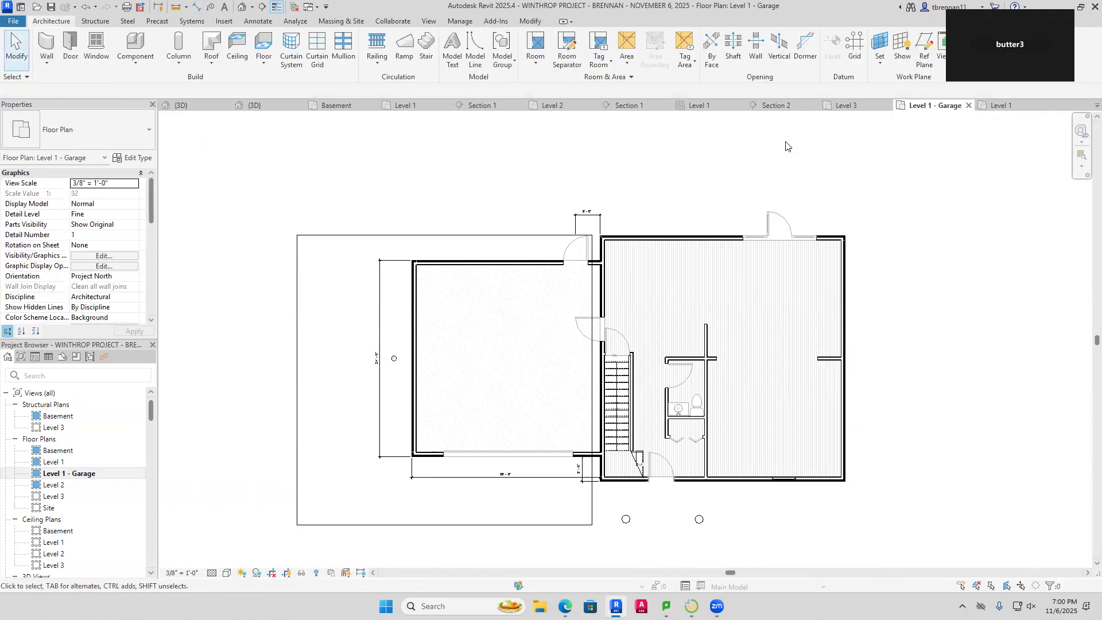
pyautogui.moveTo(863, 179); pyautogui.dragTo(933, 171, button='middle')
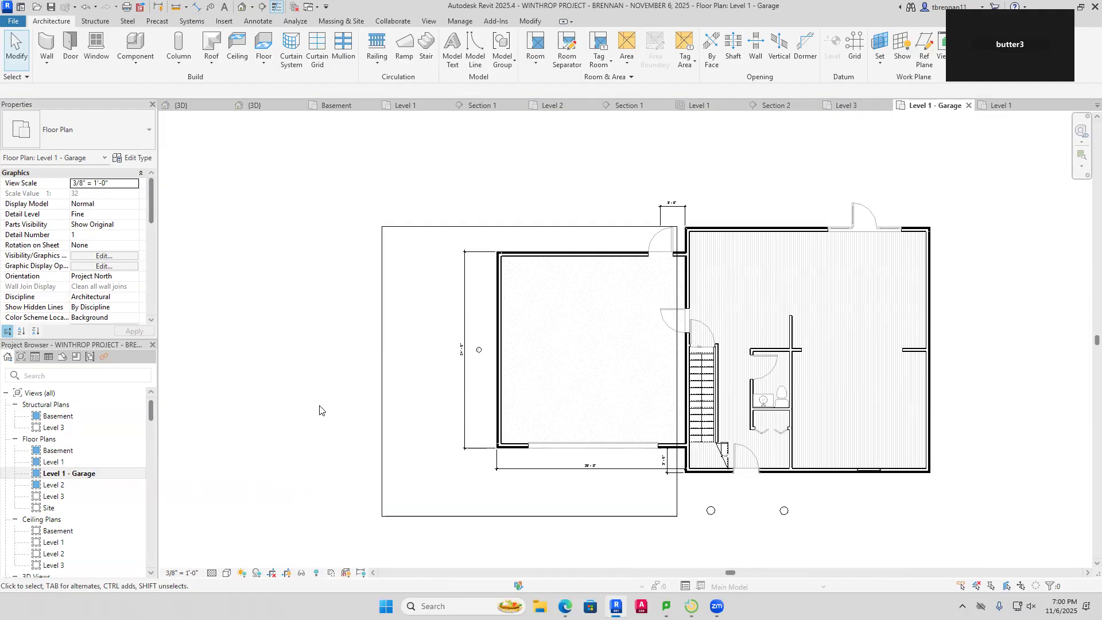
# Look over the Level 2 plan, then check the Level 1 - Garage plan for hidden elements
pyautogui.doubleClick(54, 485)
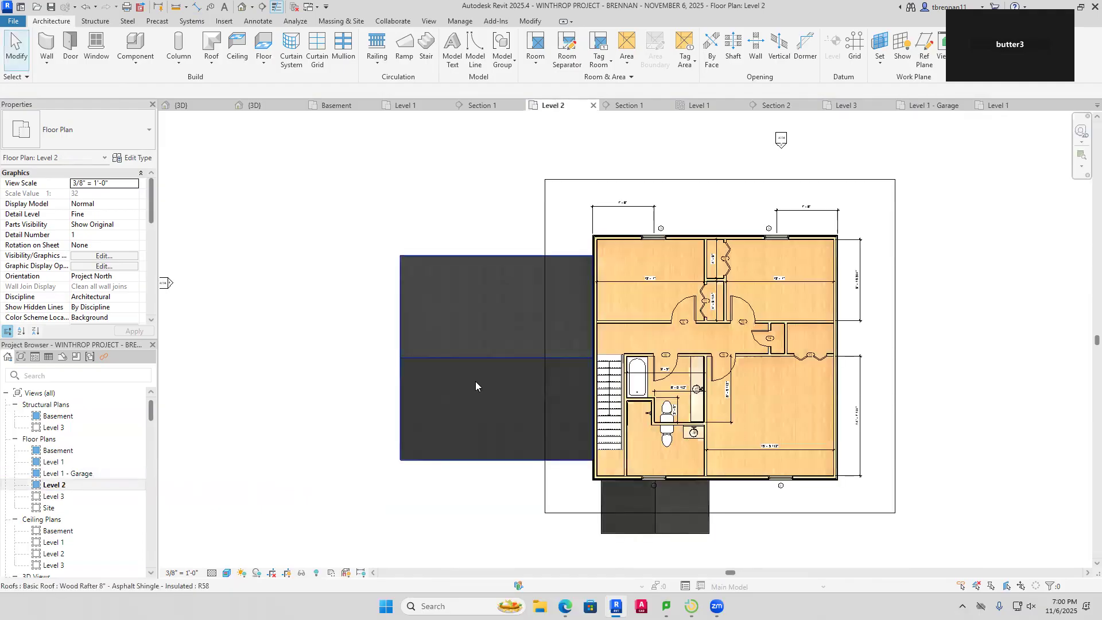
pyautogui.doubleClick(68, 474)
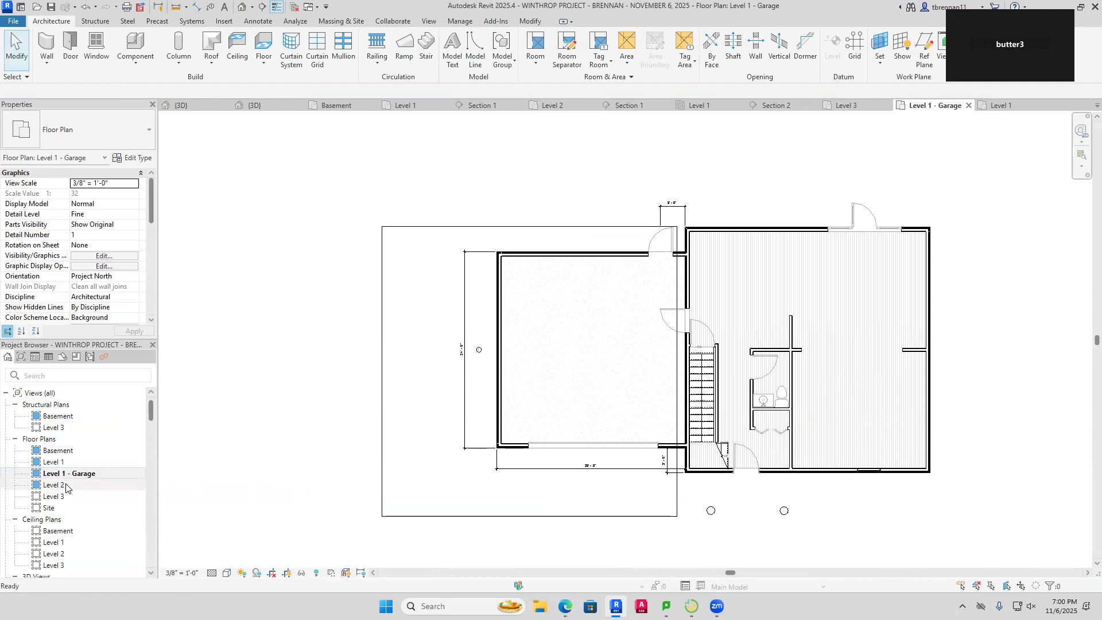
pyautogui.click(315, 577)
pyautogui.click(315, 577)
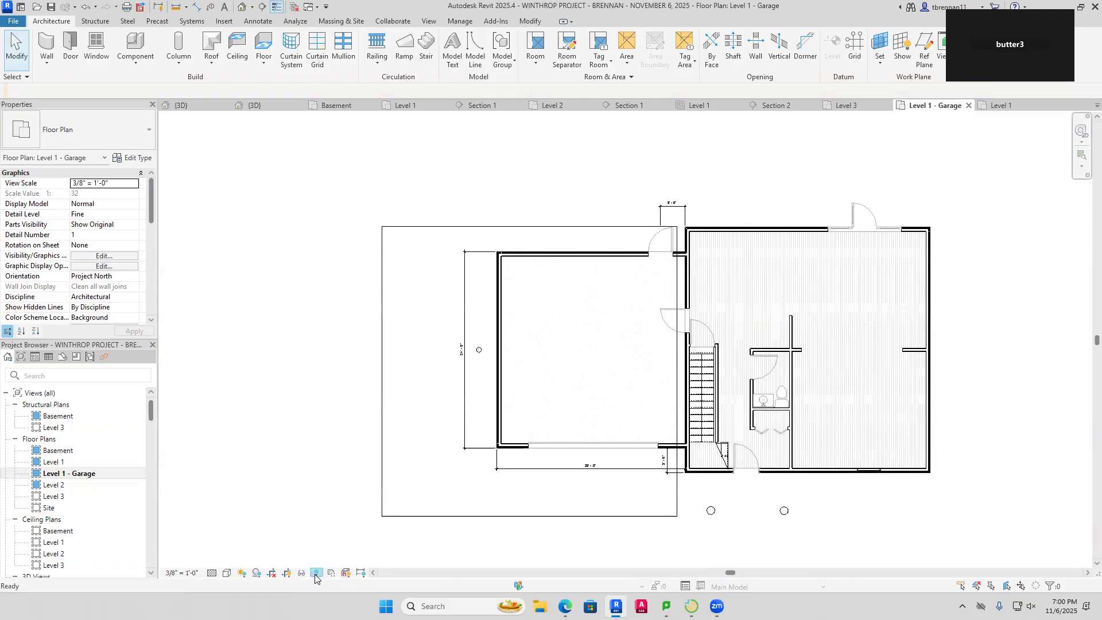
# Try the garage crop region's house-side edge at the outer face of the shared wall and preview the cropped view
pyautogui.click(286, 576)
pyautogui.click(286, 576)
pyautogui.click(272, 574)
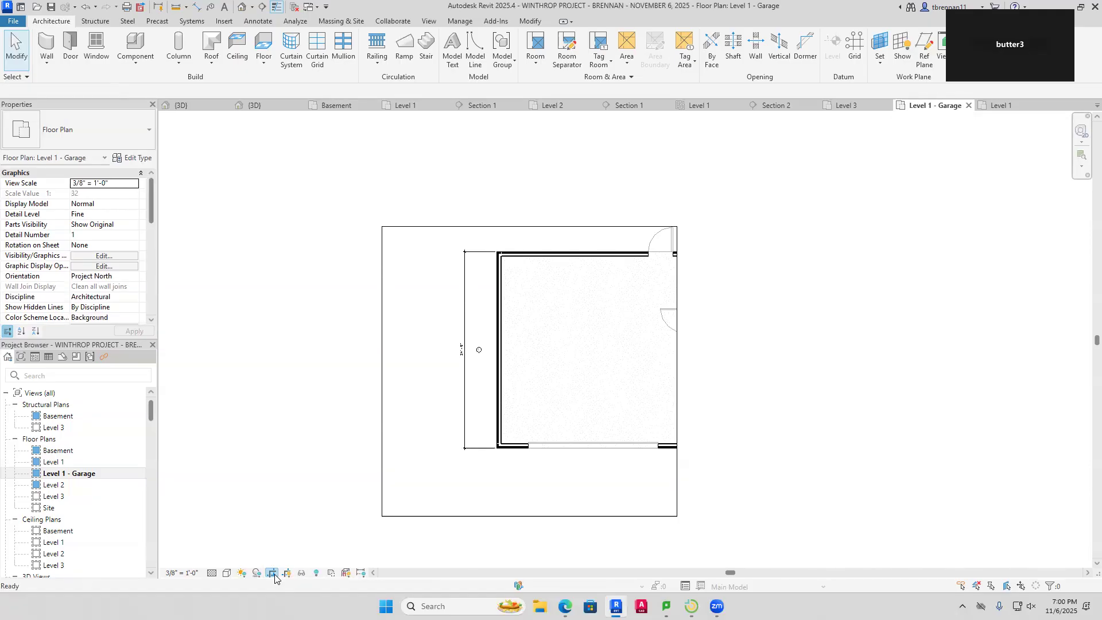
pyautogui.click(273, 574)
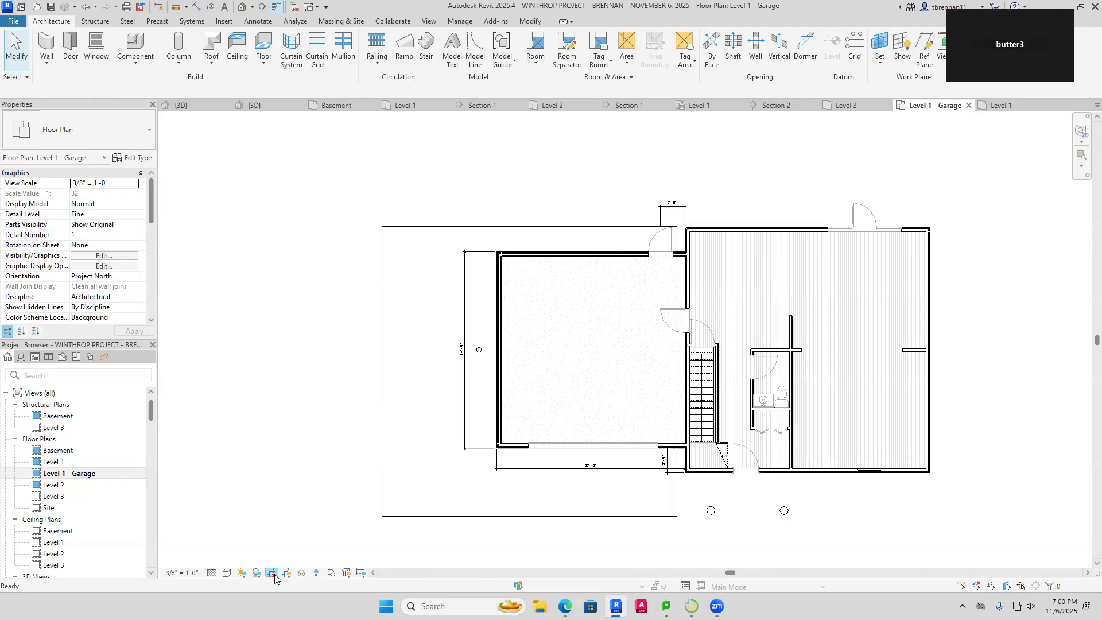
pyautogui.click(678, 504)
pyautogui.moveTo(679, 371); pyautogui.dragTo(687, 371)
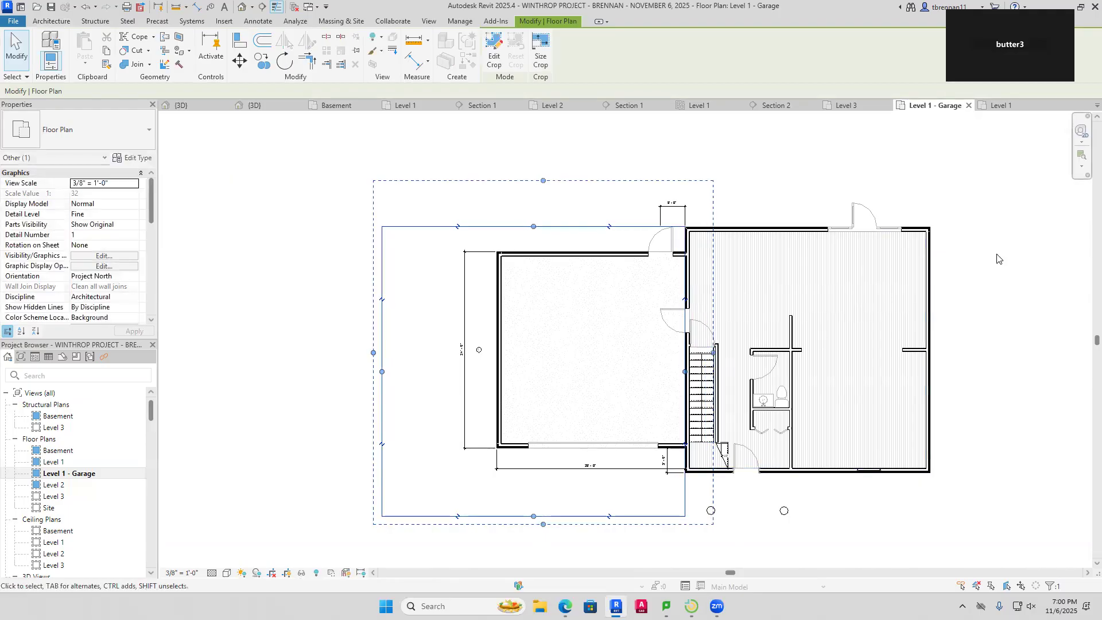
pyautogui.click(978, 260)
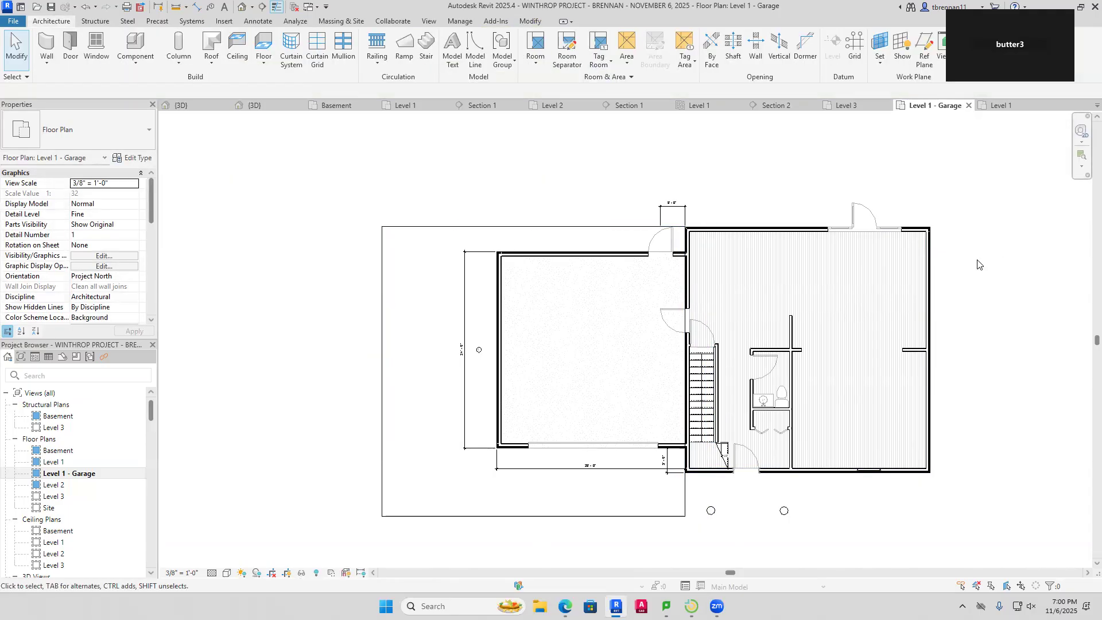
pyautogui.click(272, 574)
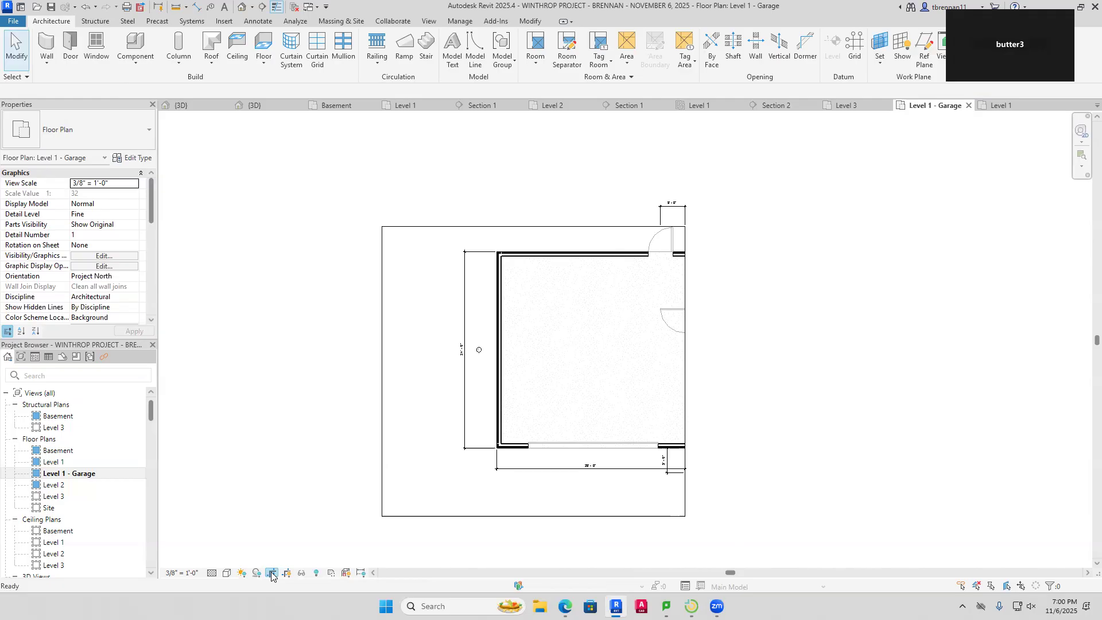
pyautogui.click(272, 575)
# Extend the crop region's house-side edge just past the shared wall and turn on cropping for the garage plan
pyautogui.click(646, 516)
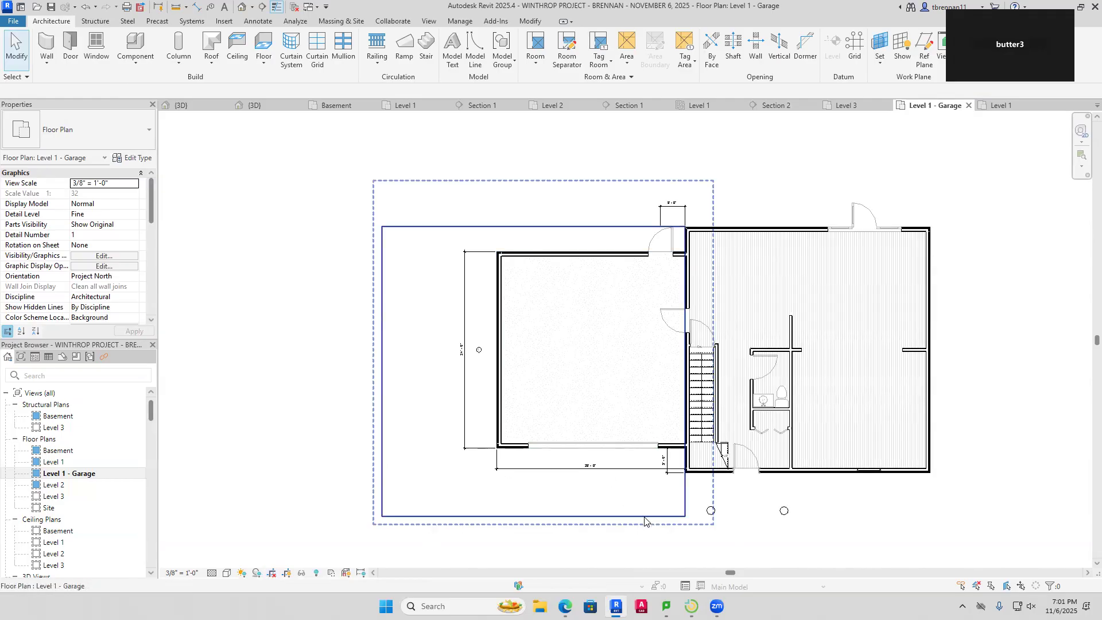
pyautogui.moveTo(686, 371); pyautogui.dragTo(694, 372)
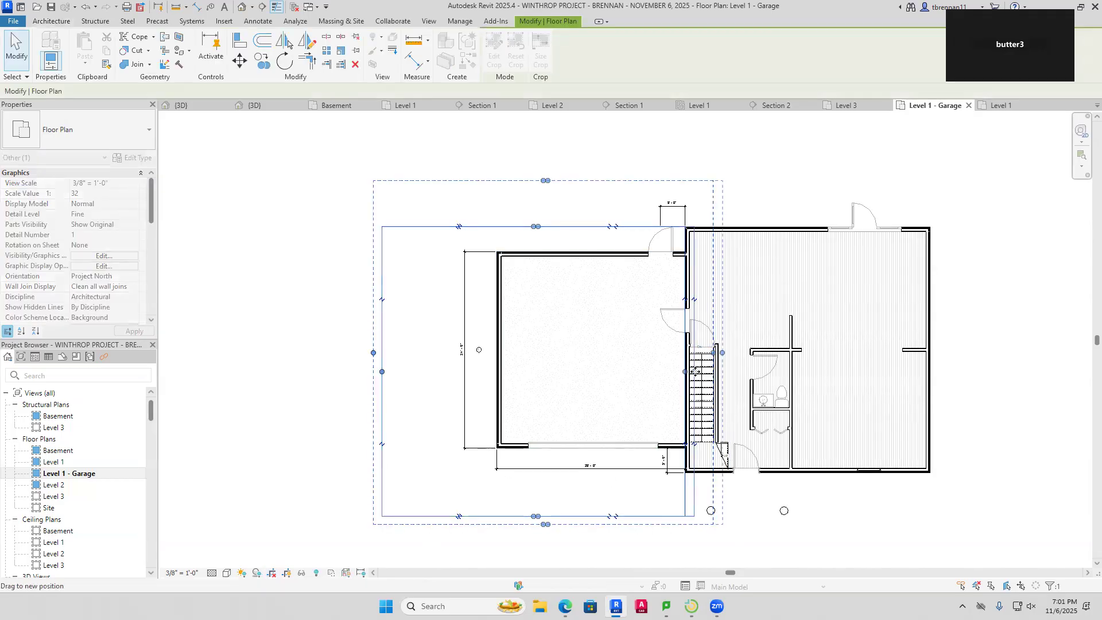
pyautogui.click(824, 529)
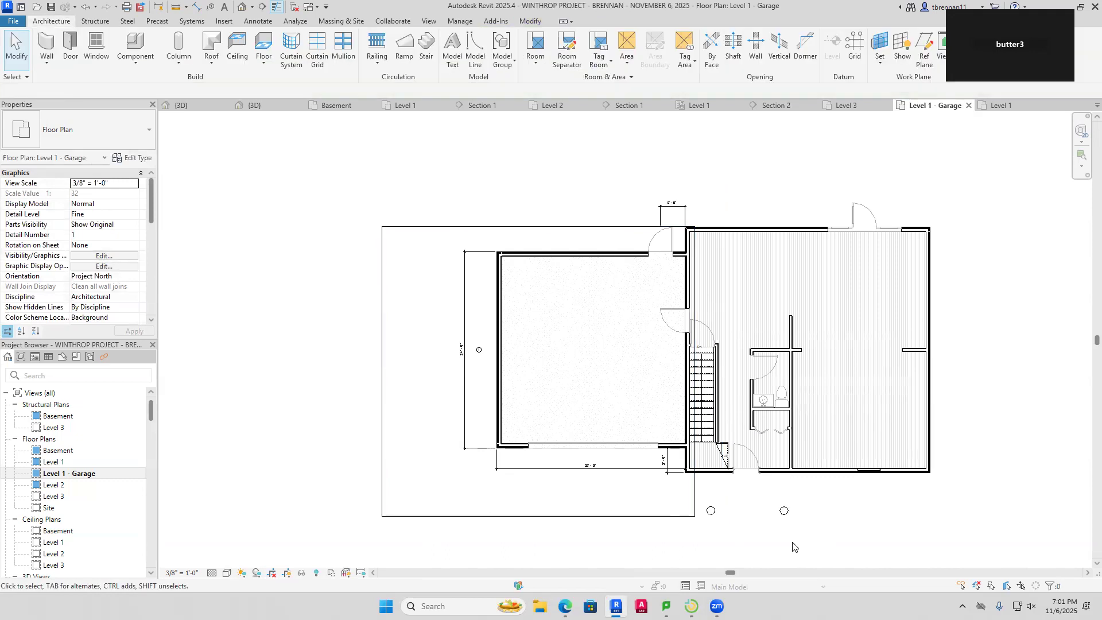
pyautogui.click(272, 575)
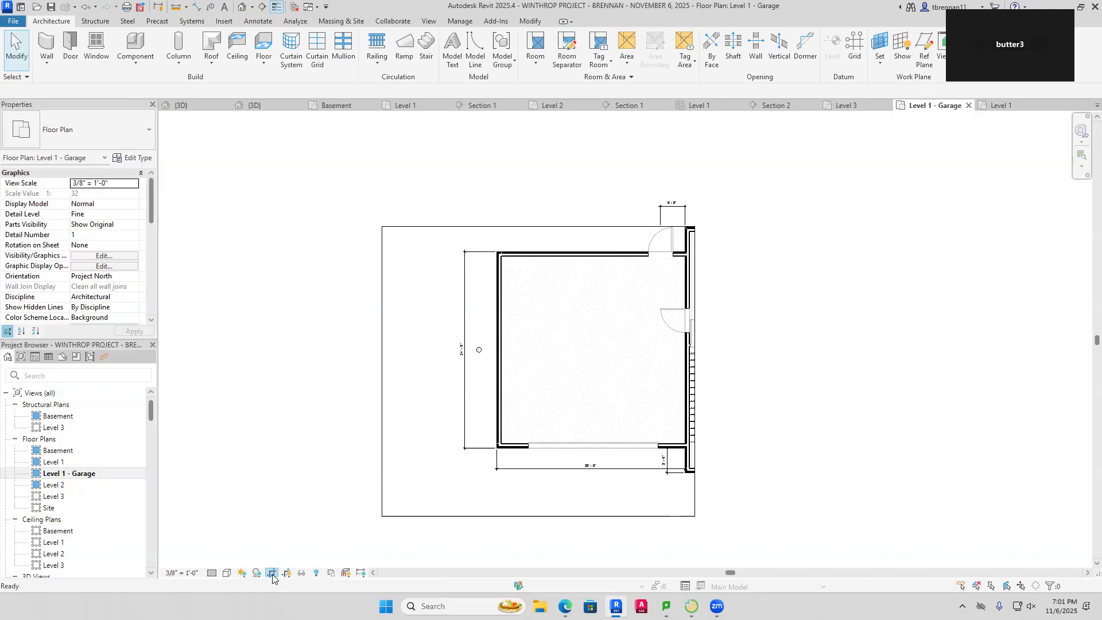
# Compare the garage plan uncropped and cropped, then examine the shared wall around the house door
pyautogui.click(273, 575)
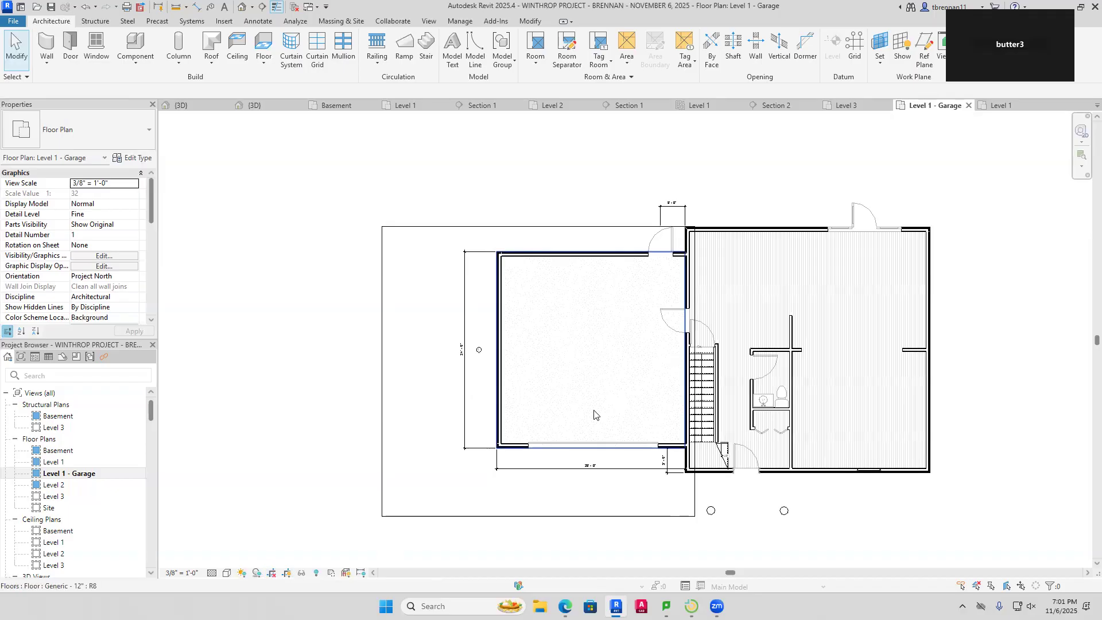
pyautogui.click(272, 574)
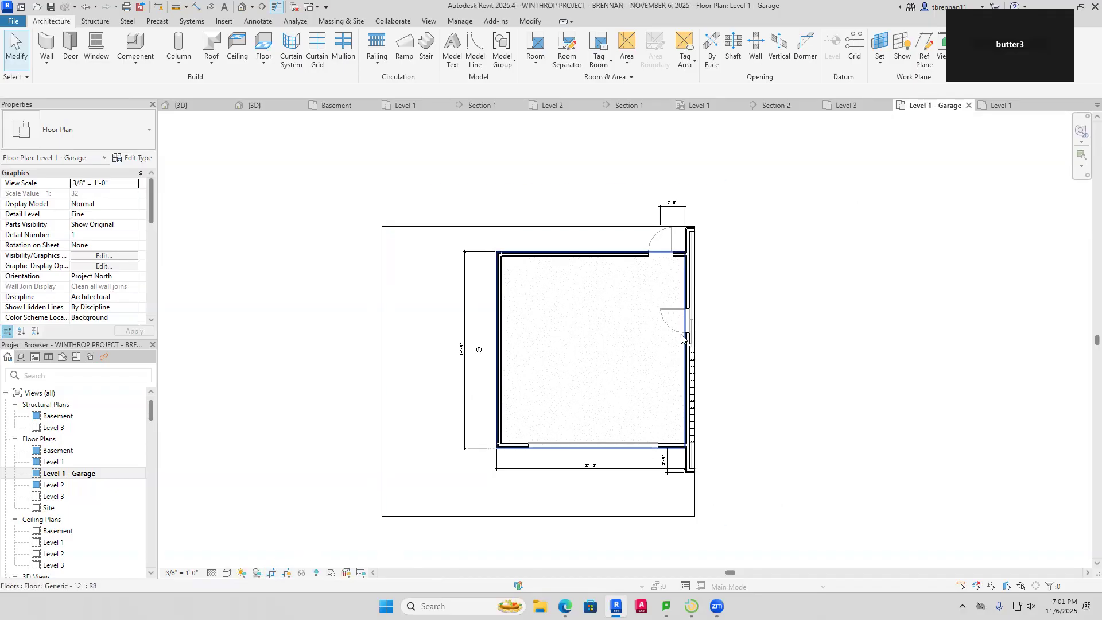
pyautogui.scroll(3, 768, 279)
pyautogui.scroll(1, 768, 279)
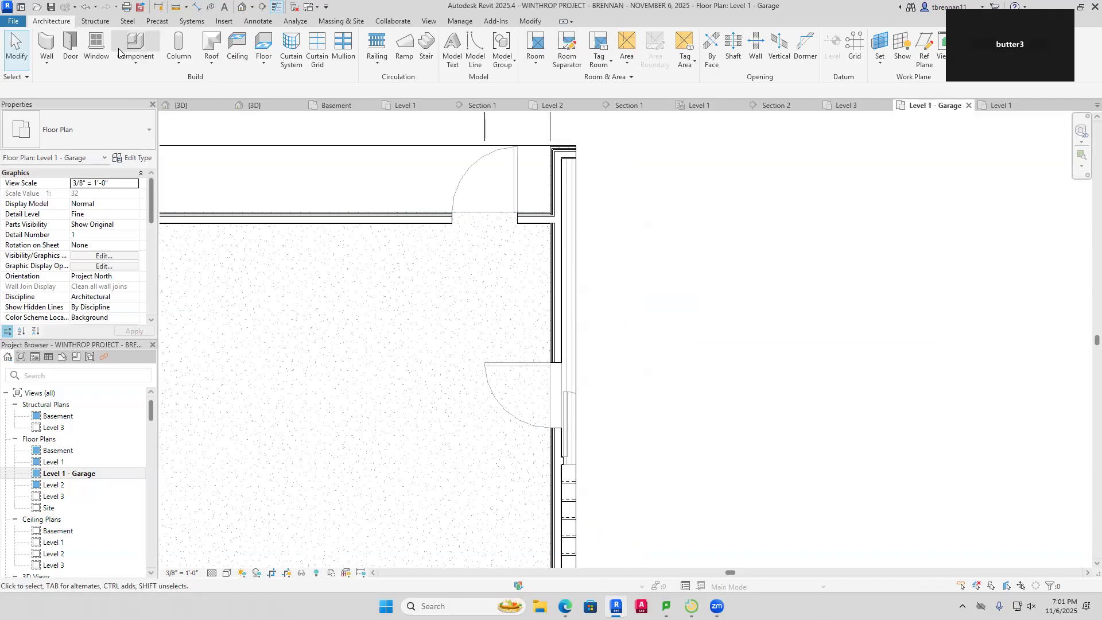
# Create a rectangular Generic - 12" floor about 3' by 6' against the shared wall at the house door, leaving the walls unattached
pyautogui.click(262, 46)
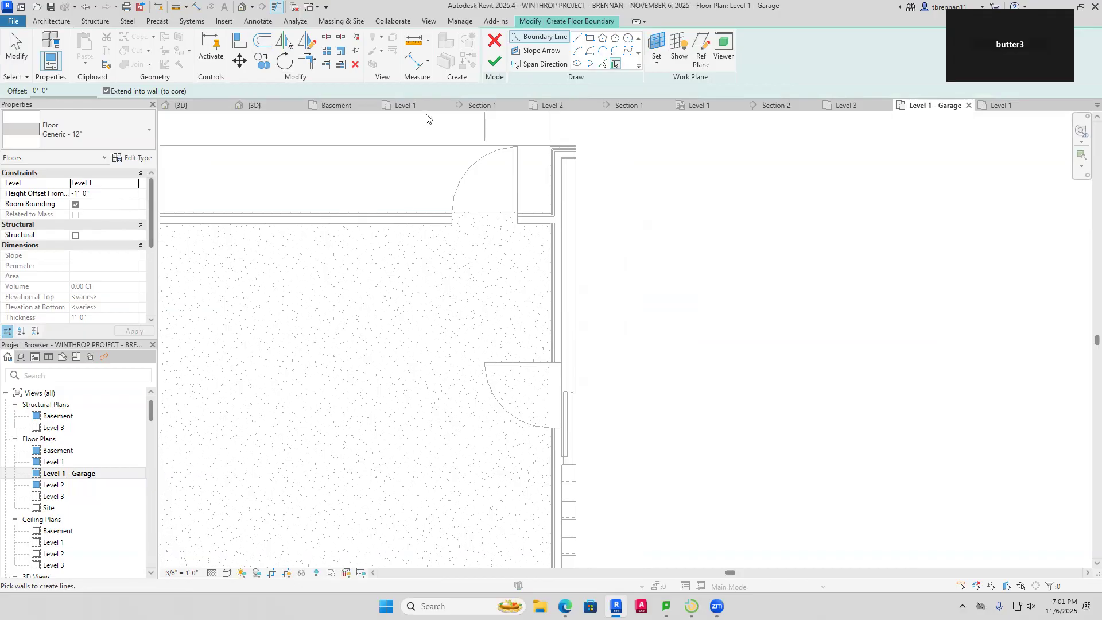
pyautogui.click(590, 38)
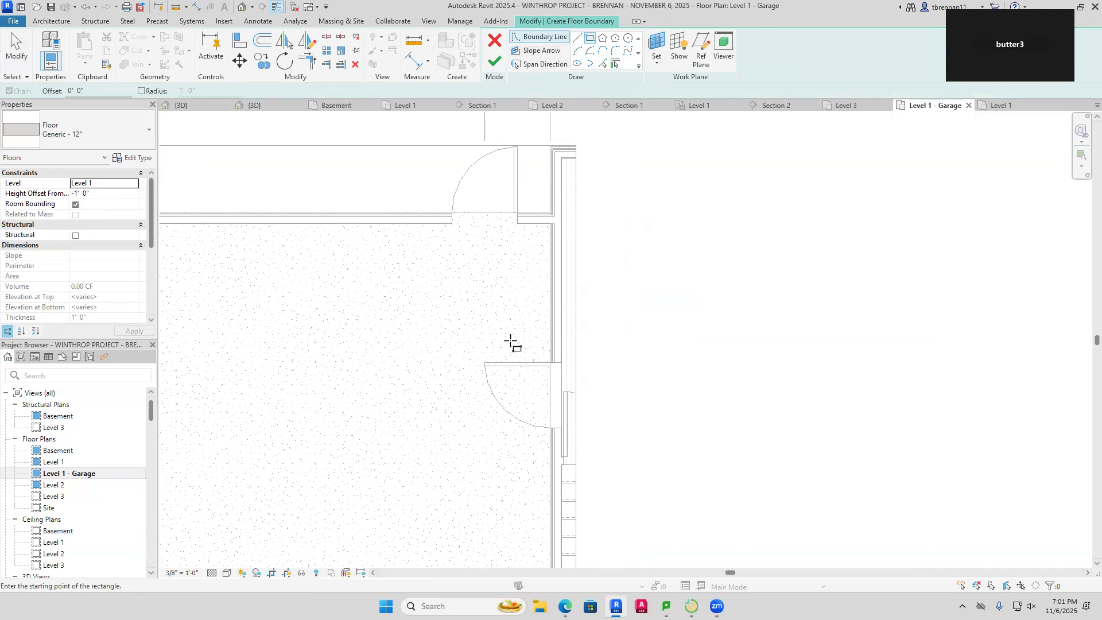
pyautogui.click(550, 336)
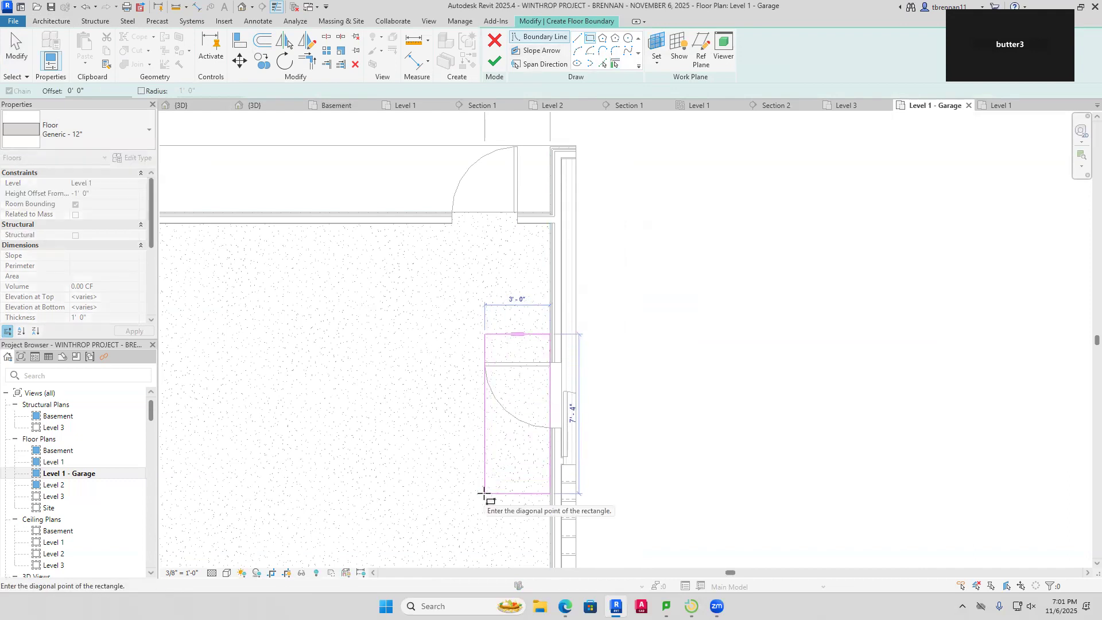
pyautogui.click(484, 465)
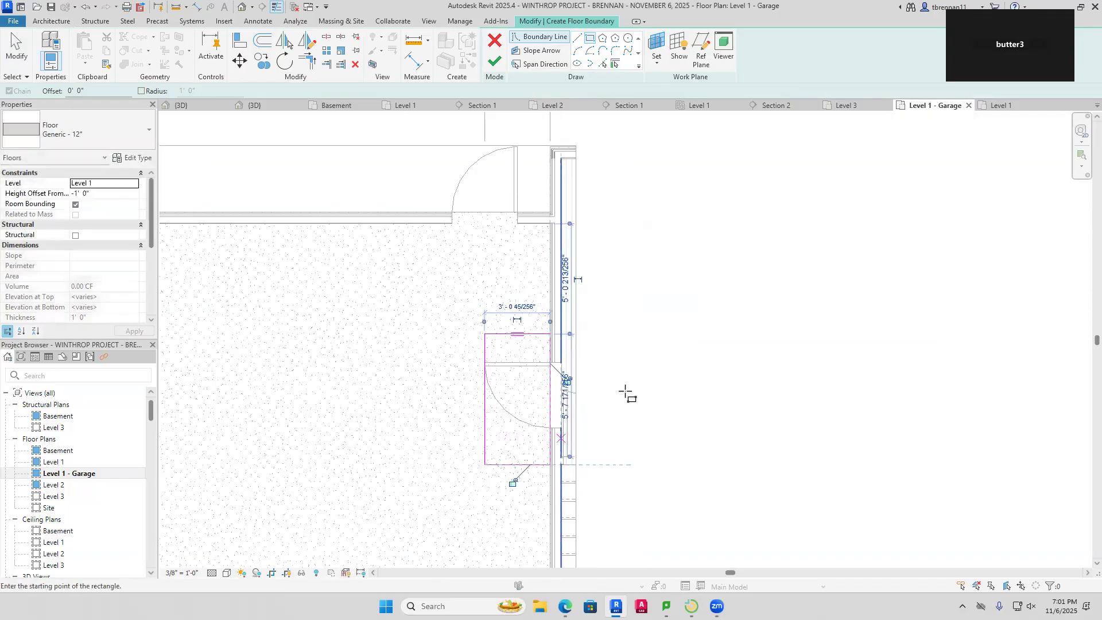
pyautogui.click(494, 61)
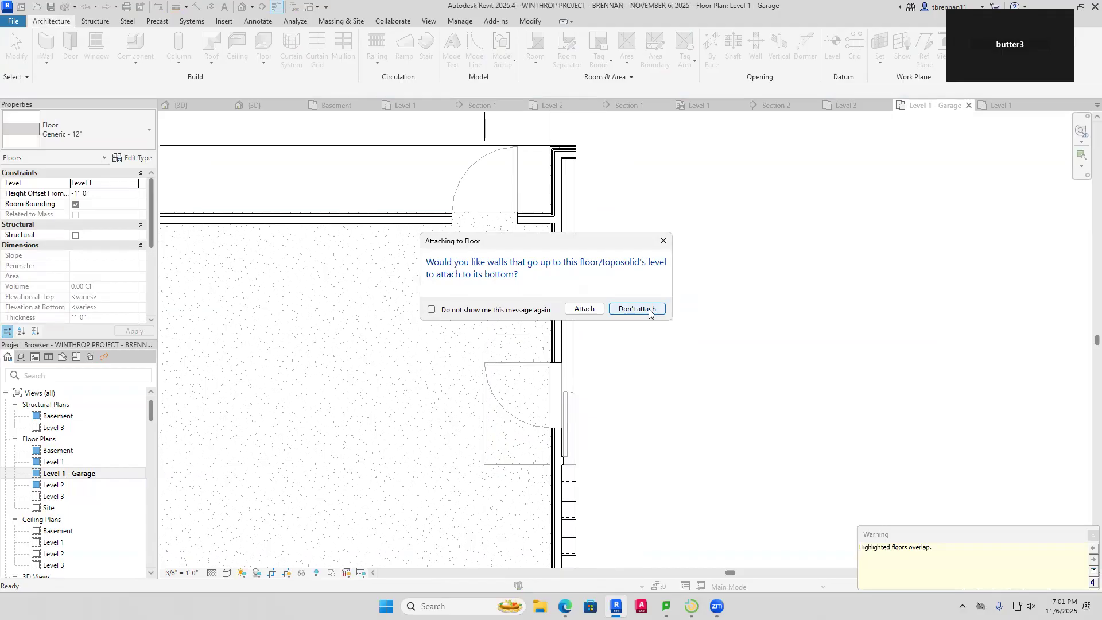
pyautogui.click(649, 310)
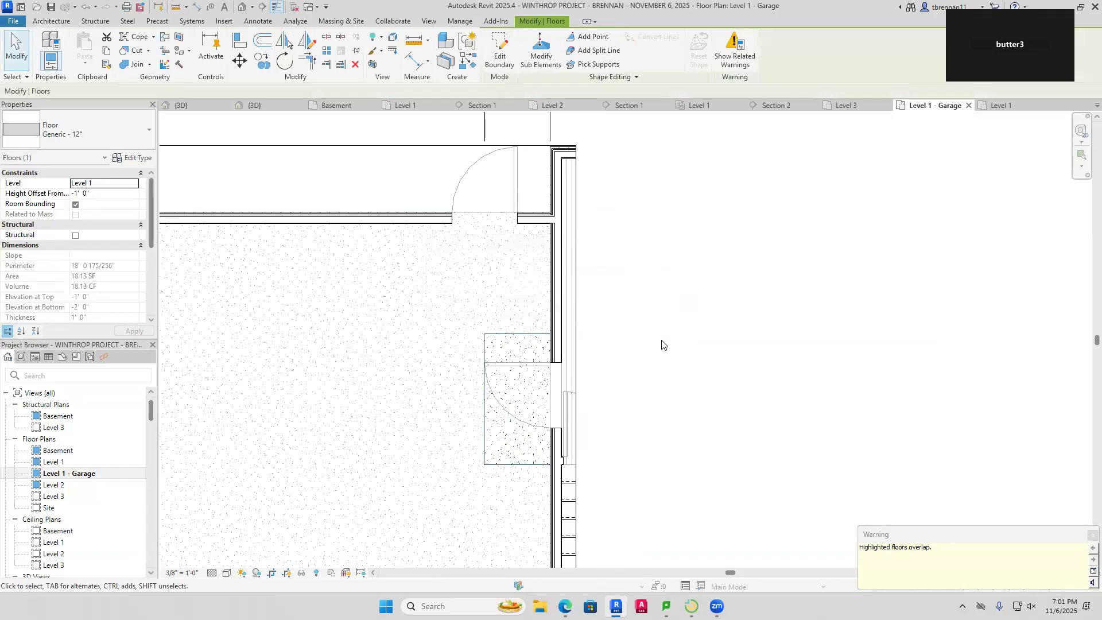
pyautogui.click(519, 340)
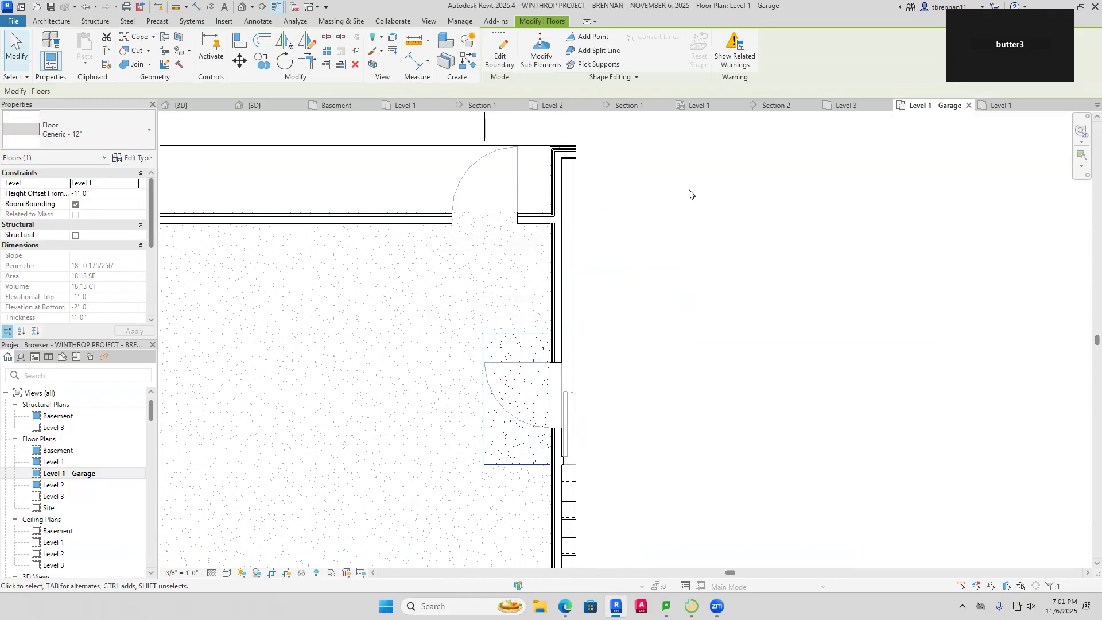
# Look through the Level 1, Basement, Level 2 and Section 1 views, dismissing the save reminder
pyautogui.click(406, 106)
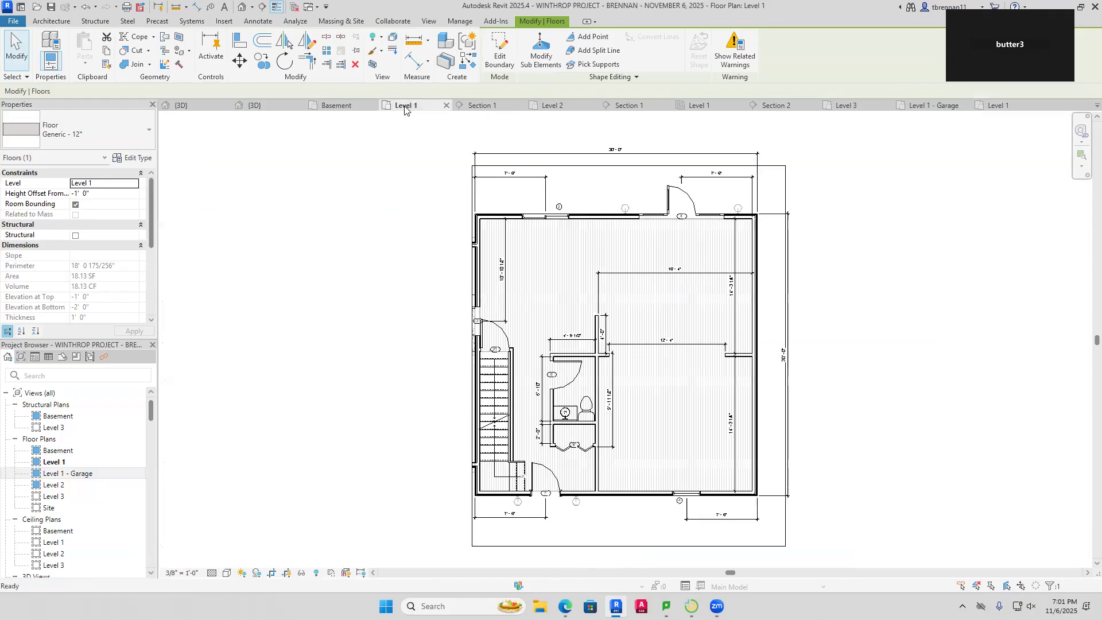
pyautogui.click(347, 109)
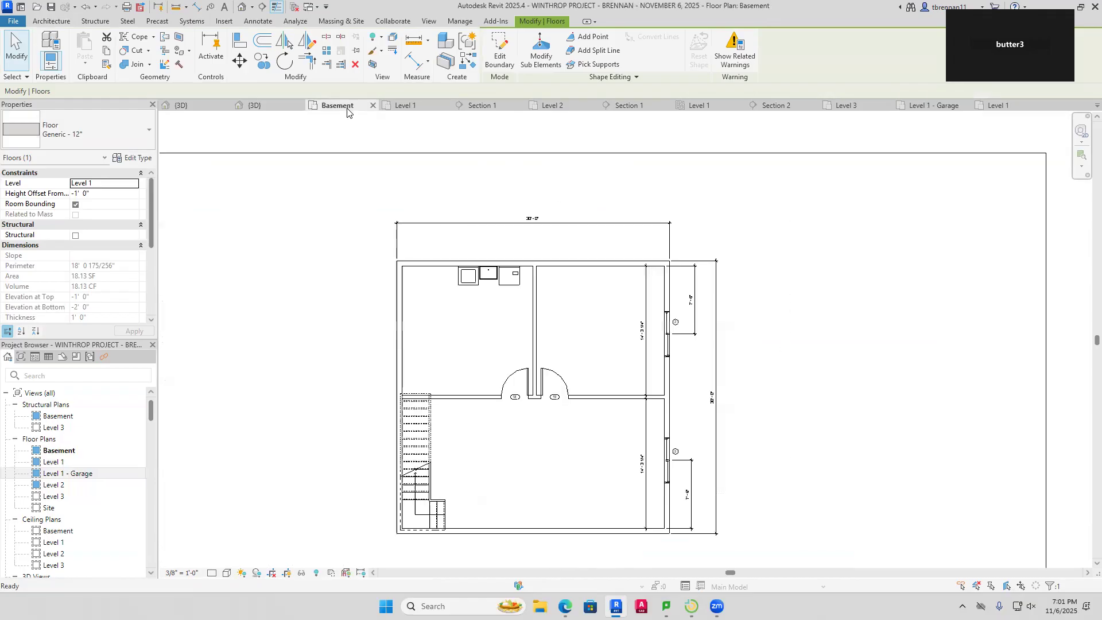
pyautogui.click(548, 106)
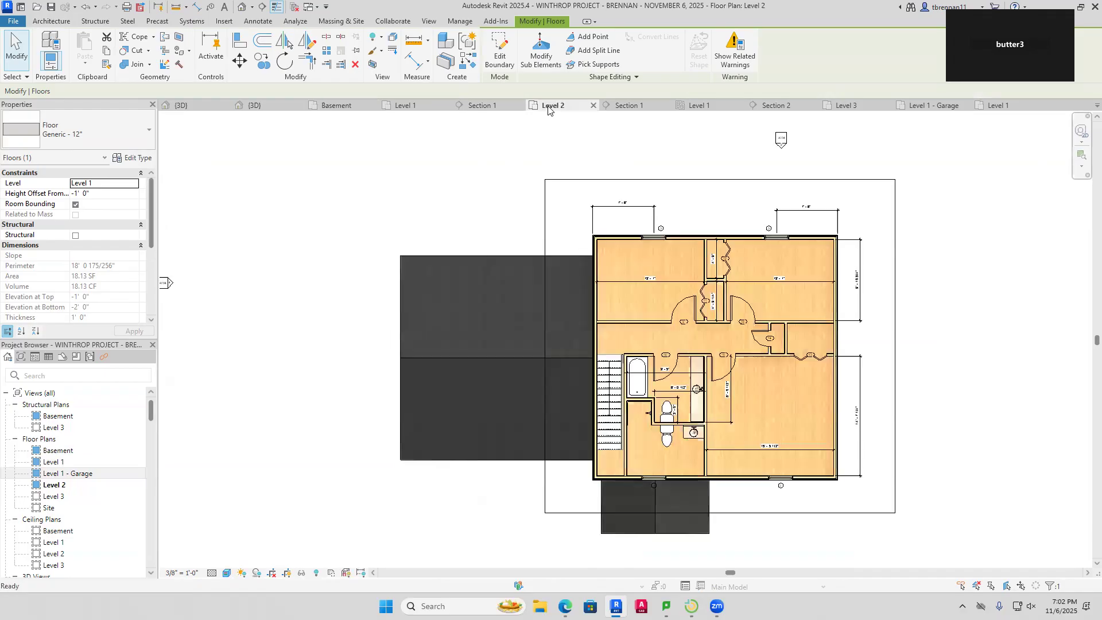
pyautogui.click(629, 106)
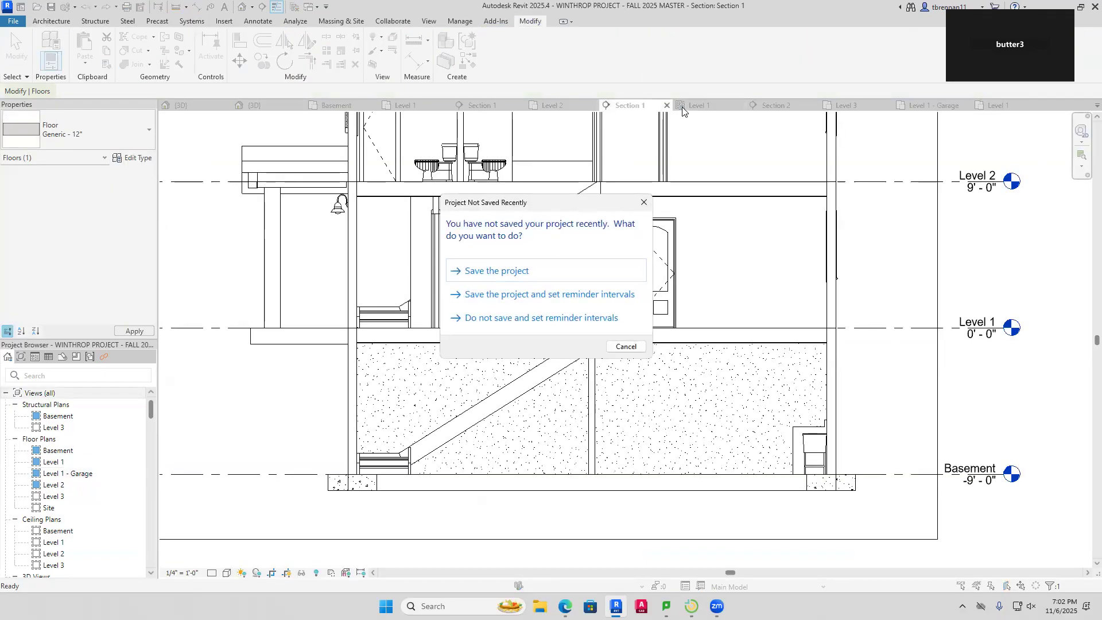
pyautogui.click(644, 202)
# In the master project's Level 1 - Garage plan, inspect the landing floor at the house door and start an aligned dimension
pyautogui.doubleClick(63, 474)
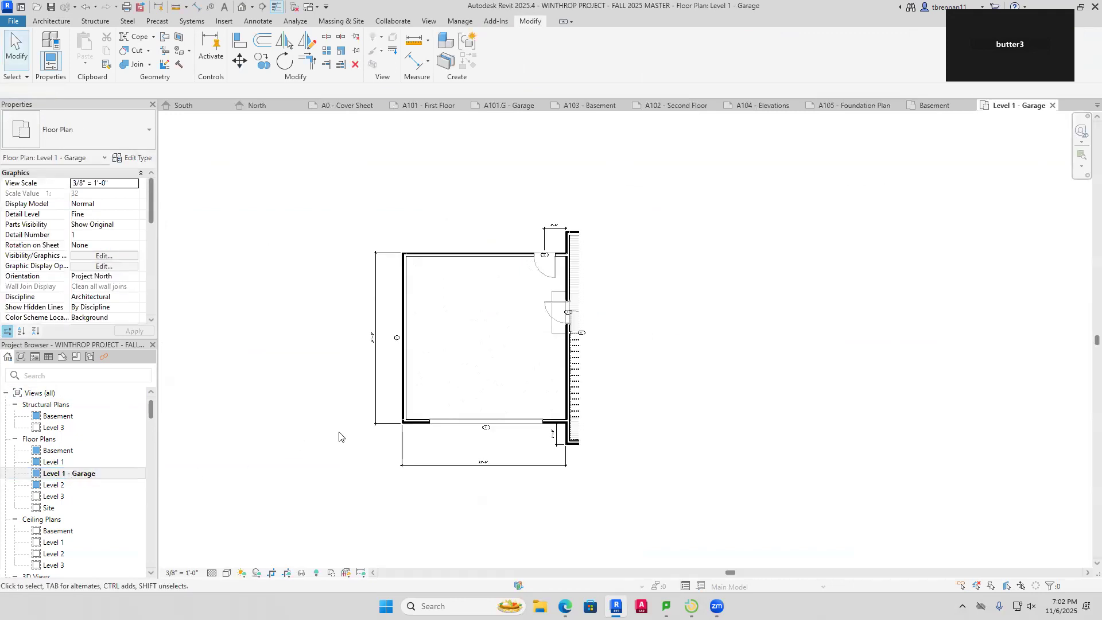
pyautogui.scroll(4, 545, 359)
pyautogui.click(576, 304)
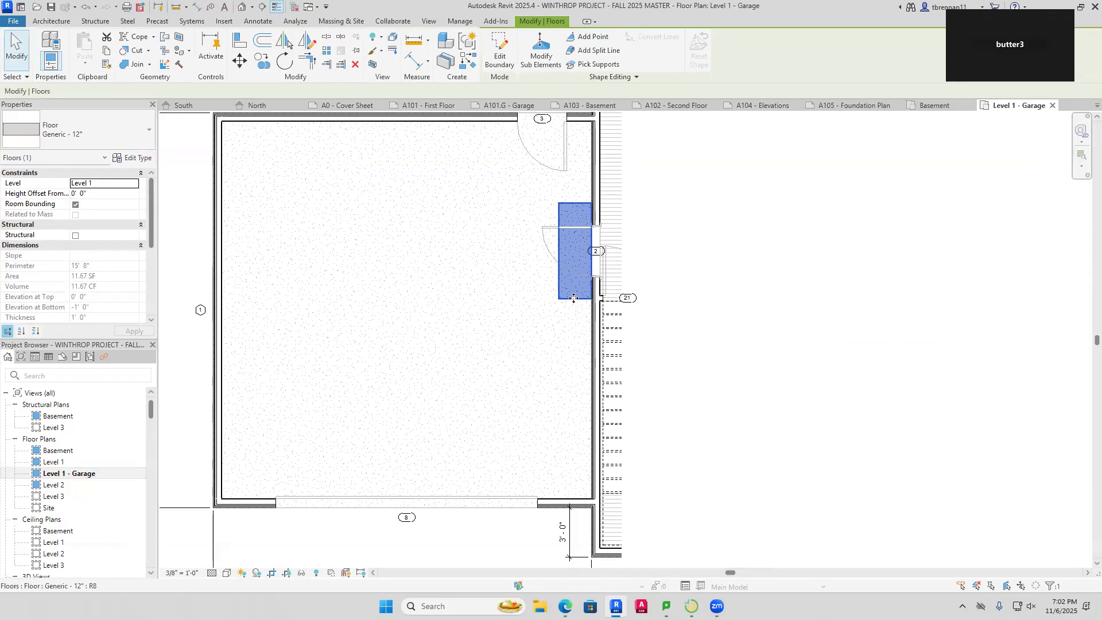
pyautogui.press('Escape')
pyautogui.click(196, 7)
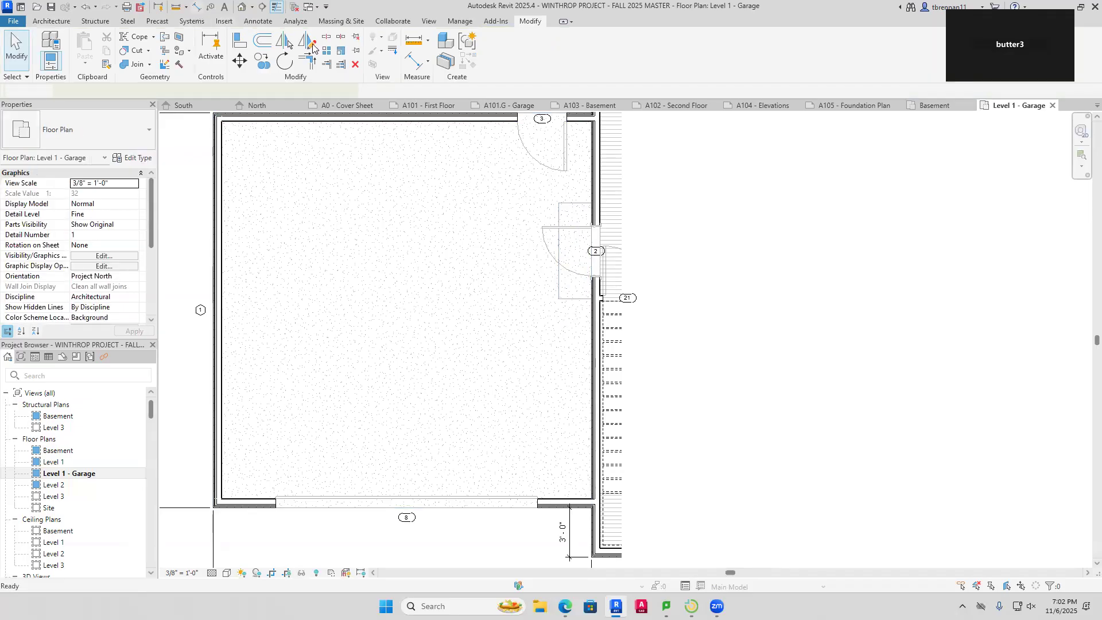
# Measure the length and depth of the entry step slab at the garage's house door with aligned dimensions
pyautogui.click(571, 299)
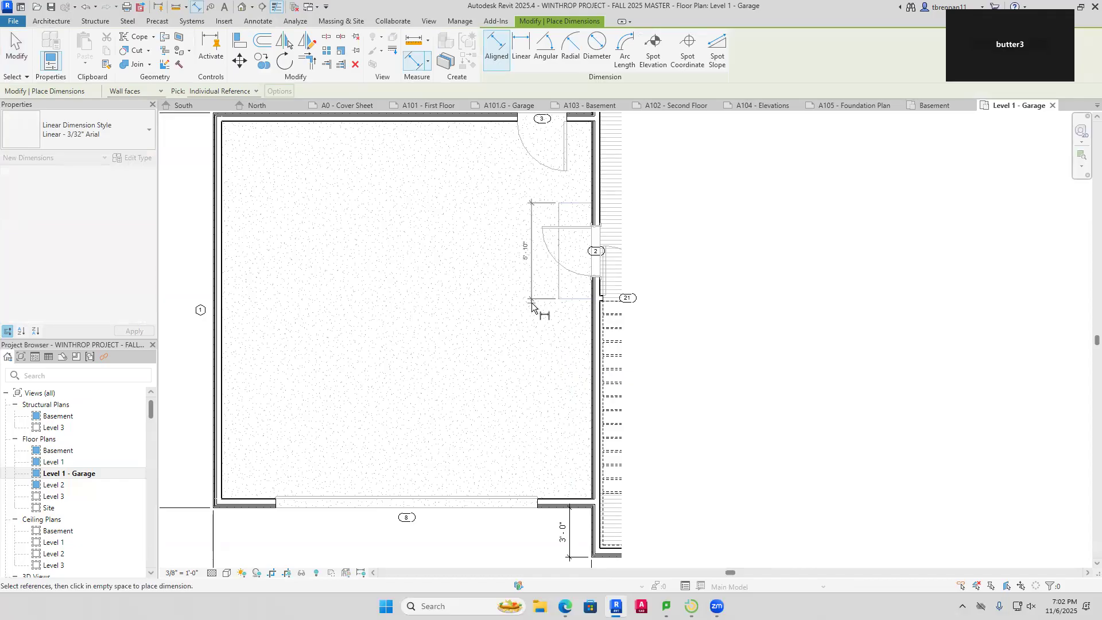
pyautogui.press('Escape')
pyautogui.click(559, 243)
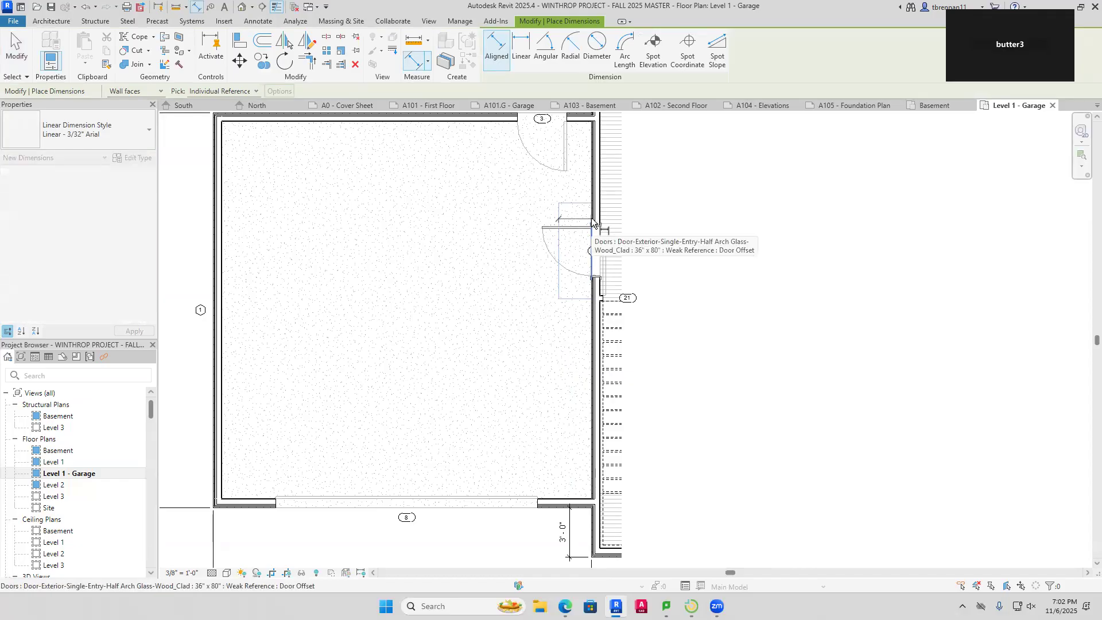
pyautogui.press('Escape')
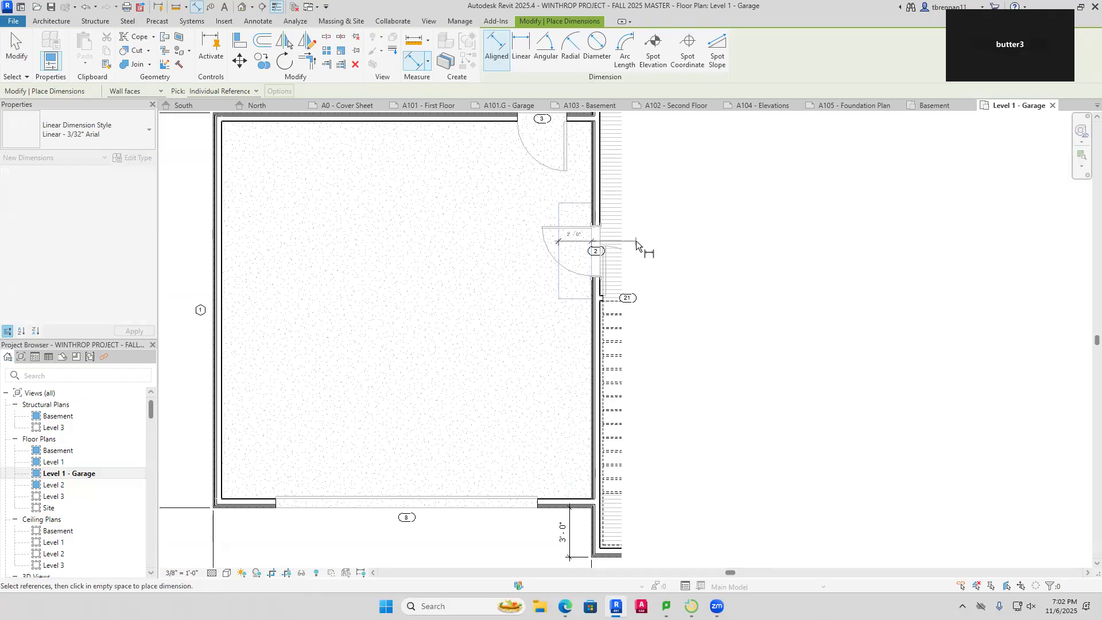
pyautogui.press('Escape')
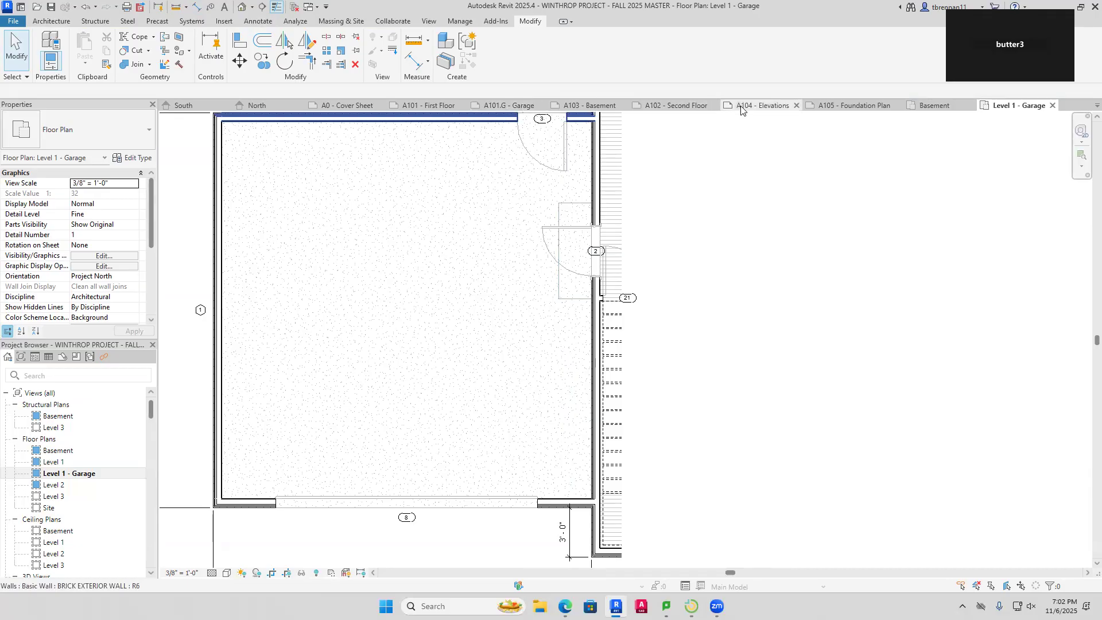
# Close the inactive views and open the Level 1 - Garage floor plan of the November 6, 2025 project
pyautogui.click(296, 6)
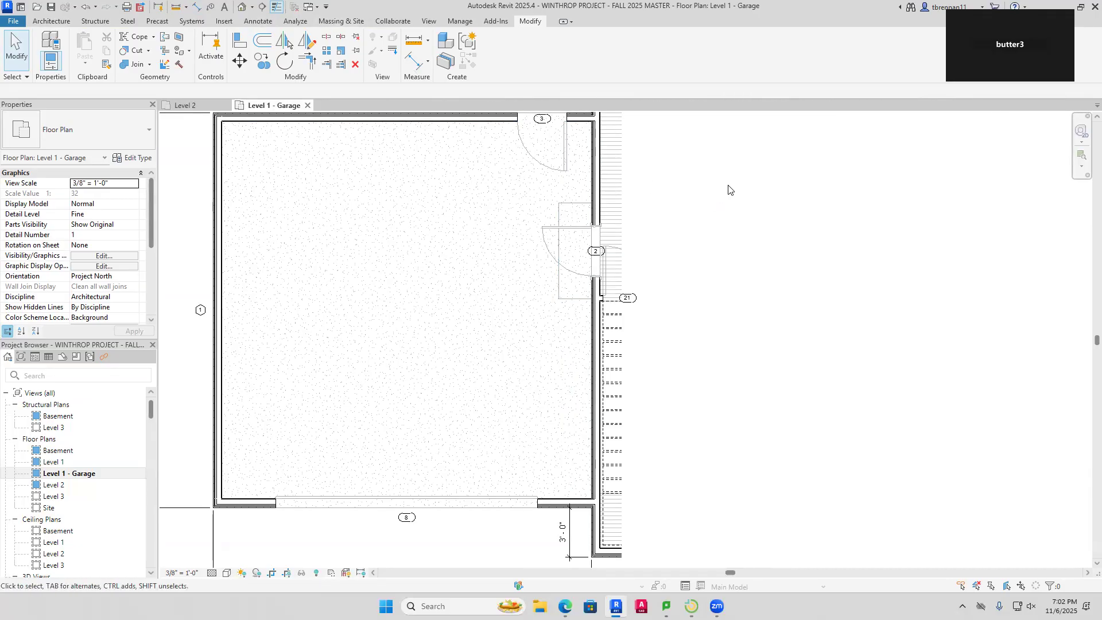
pyautogui.click(181, 106)
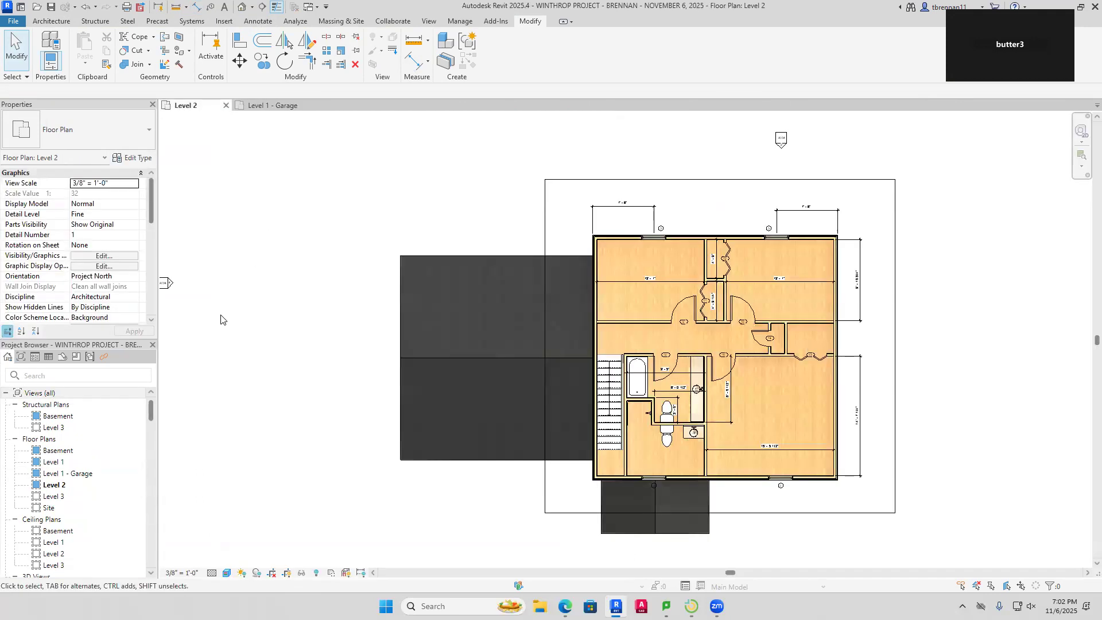
pyautogui.doubleClick(65, 474)
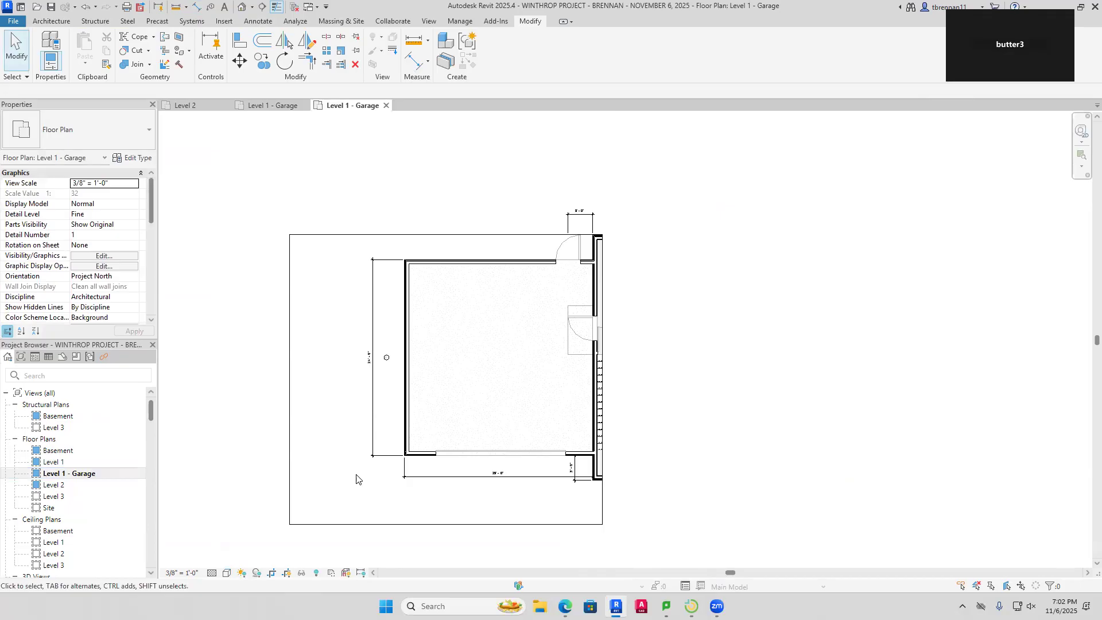
# Edit the boundary of the step slab at the garage's house door to reduce its depth to 2 feet, without attaching walls
pyautogui.scroll(4, 583, 305)
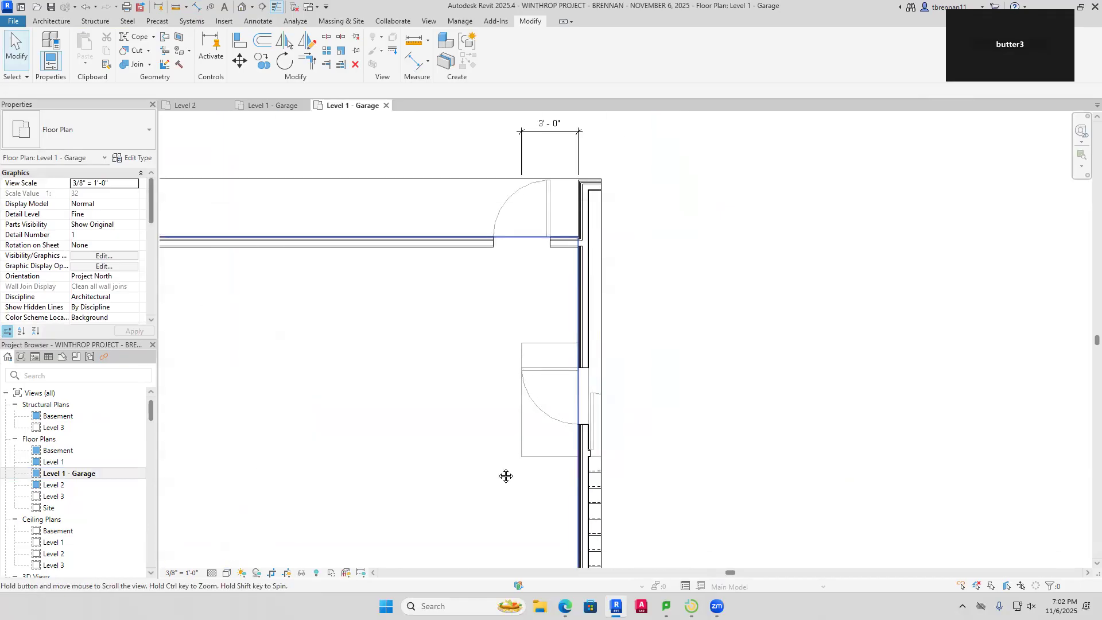
pyautogui.click(549, 461)
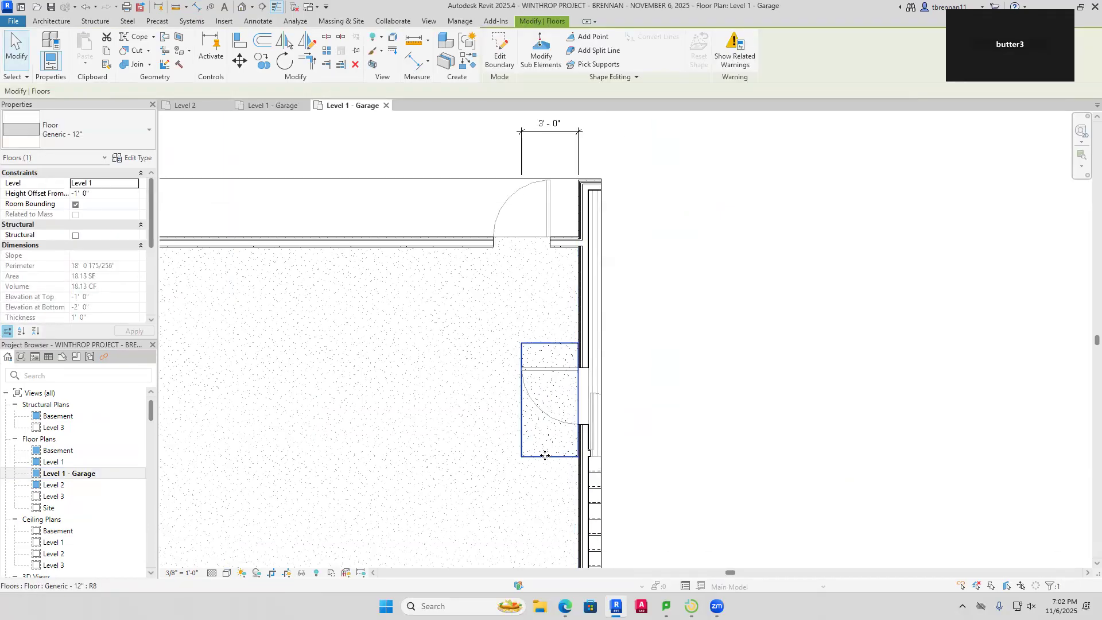
pyautogui.click(500, 52)
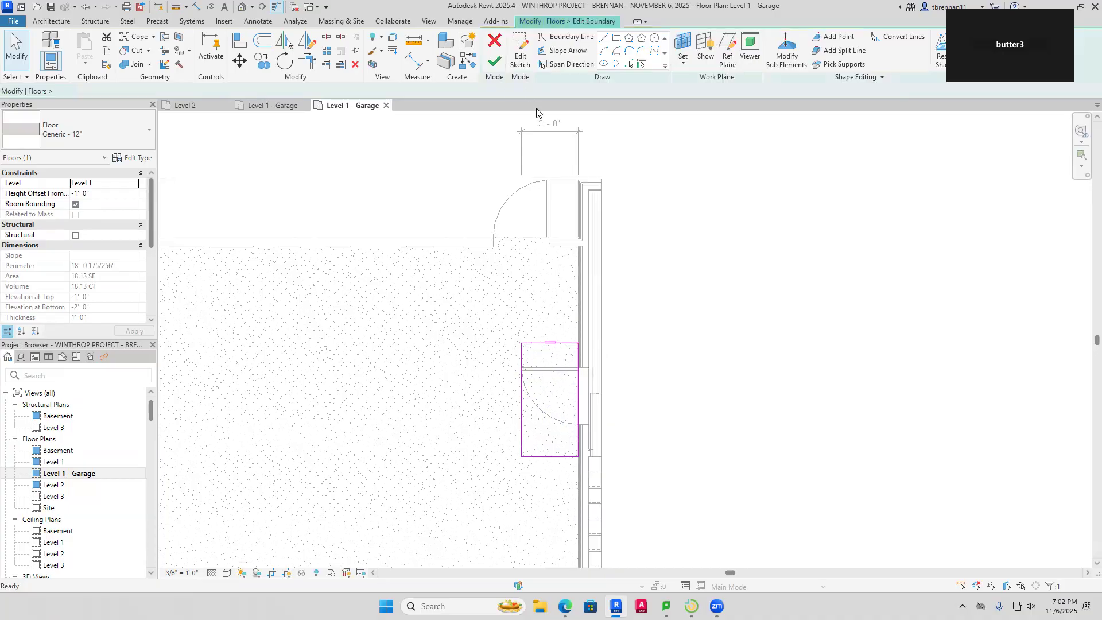
pyautogui.moveTo(567, 343)
pyautogui.mouseDown()
pyautogui.moveTo(567, 327)
pyautogui.moveTo(566, 342)
pyautogui.mouseUp()
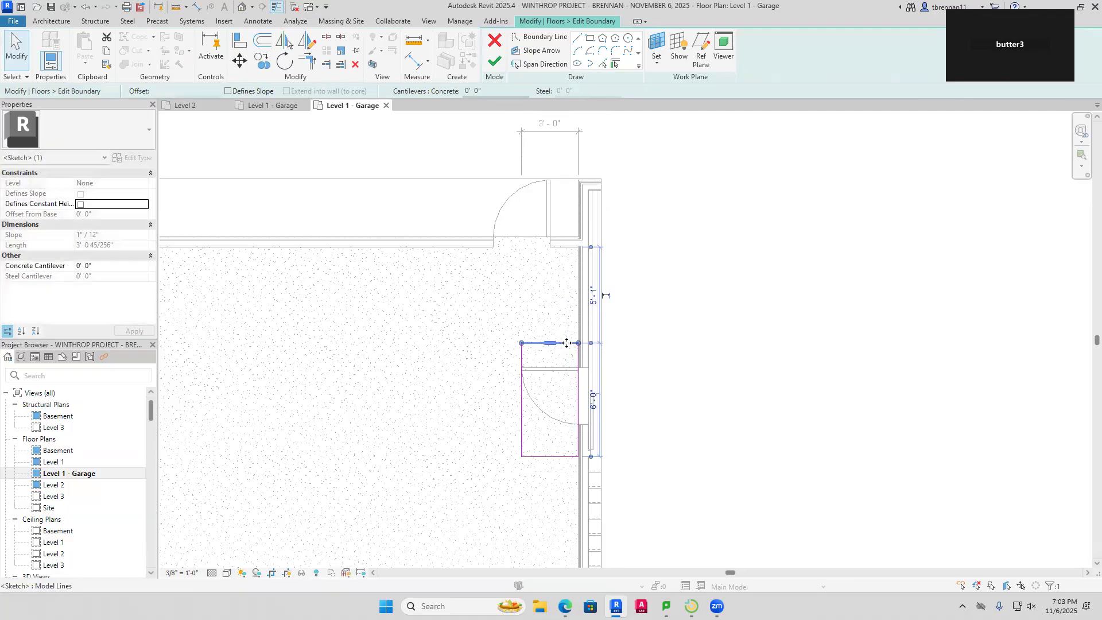
pyautogui.click(690, 366)
pyautogui.click(520, 423)
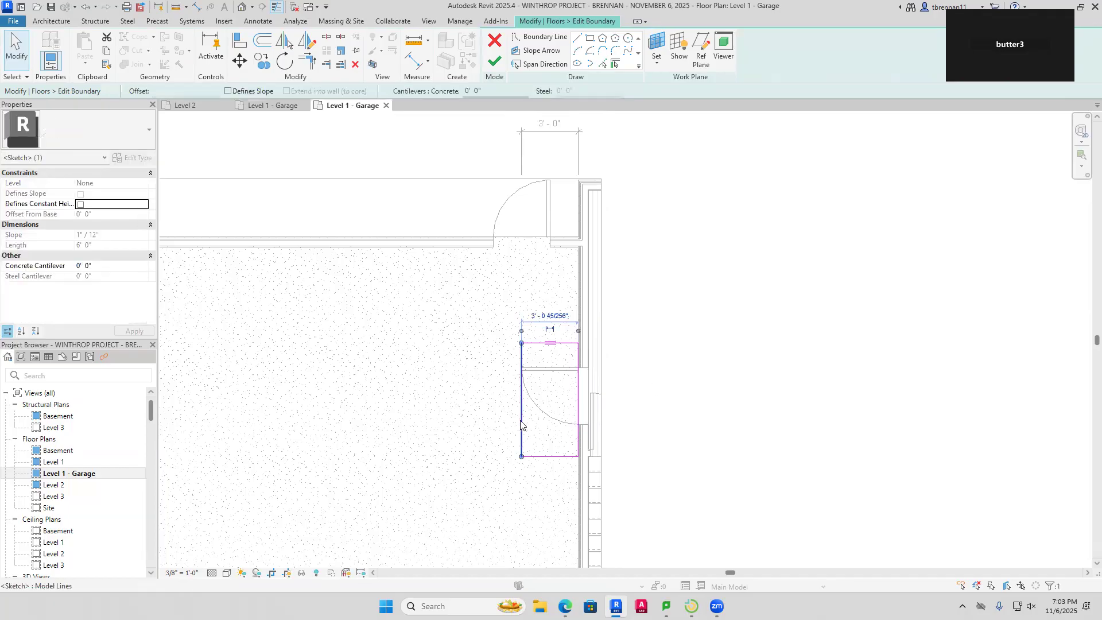
pyautogui.moveTo(521, 420); pyautogui.dragTo(541, 417)
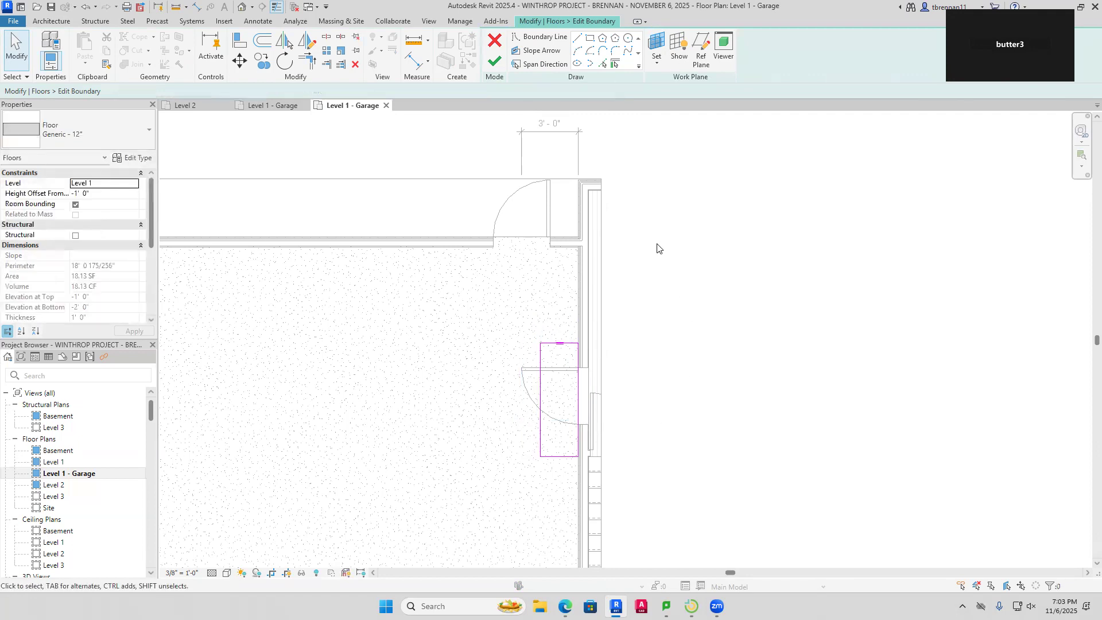
pyautogui.click(495, 61)
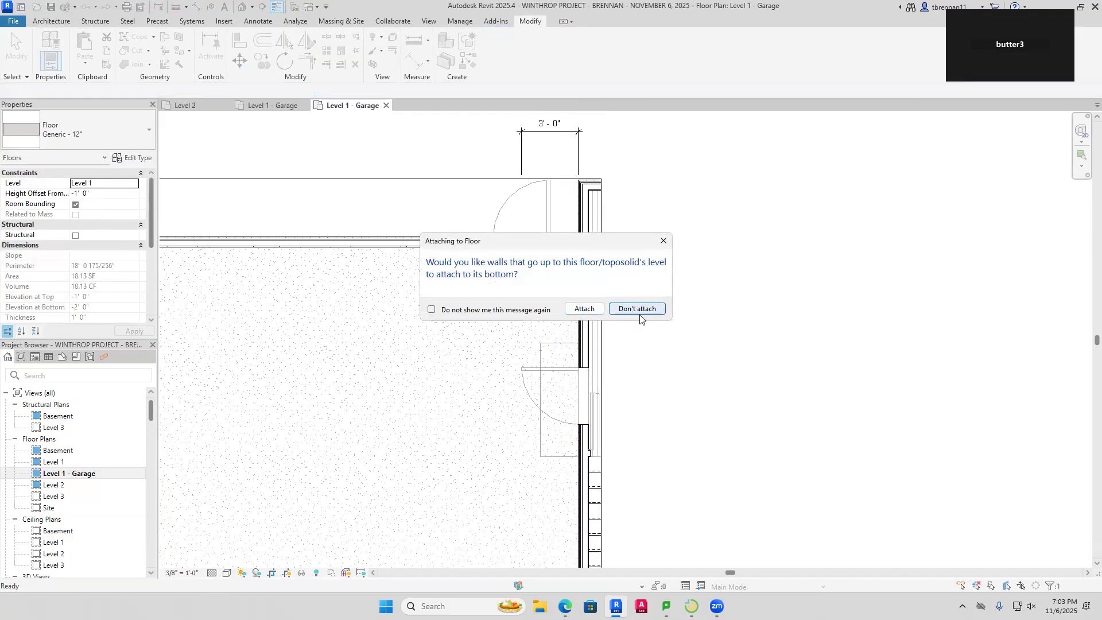
pyautogui.click(642, 311)
# Place a camera inside the garage's lower-left area, aimed past the house door, to create a perspective view
pyautogui.scroll(-3, 705, 398)
pyautogui.moveTo(705, 398); pyautogui.dragTo(635, 246, button='middle')
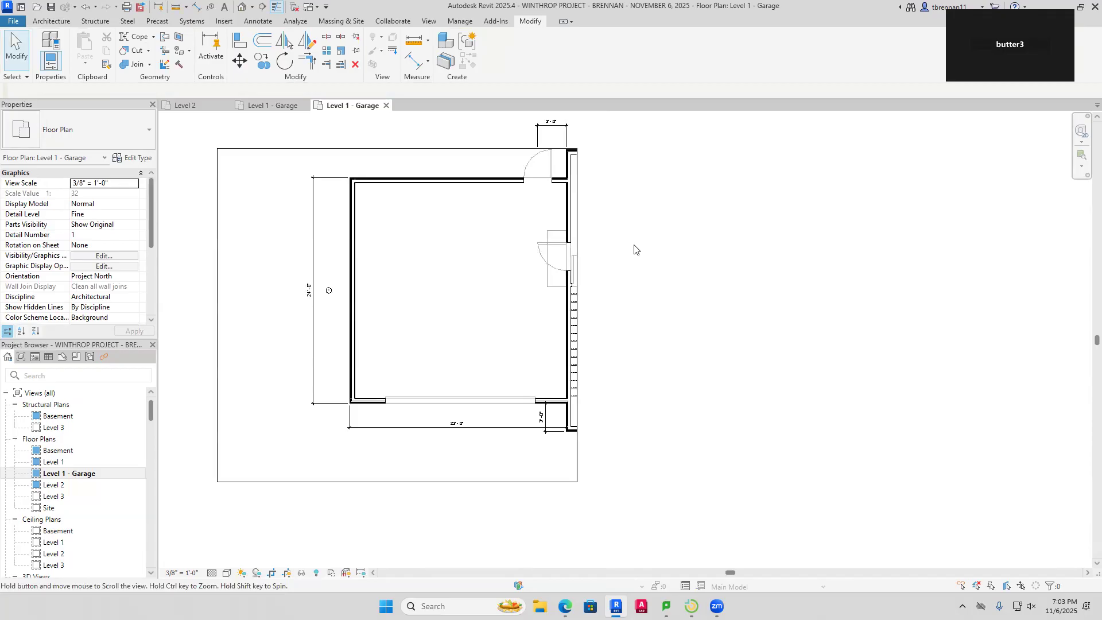
pyautogui.click(253, 9)
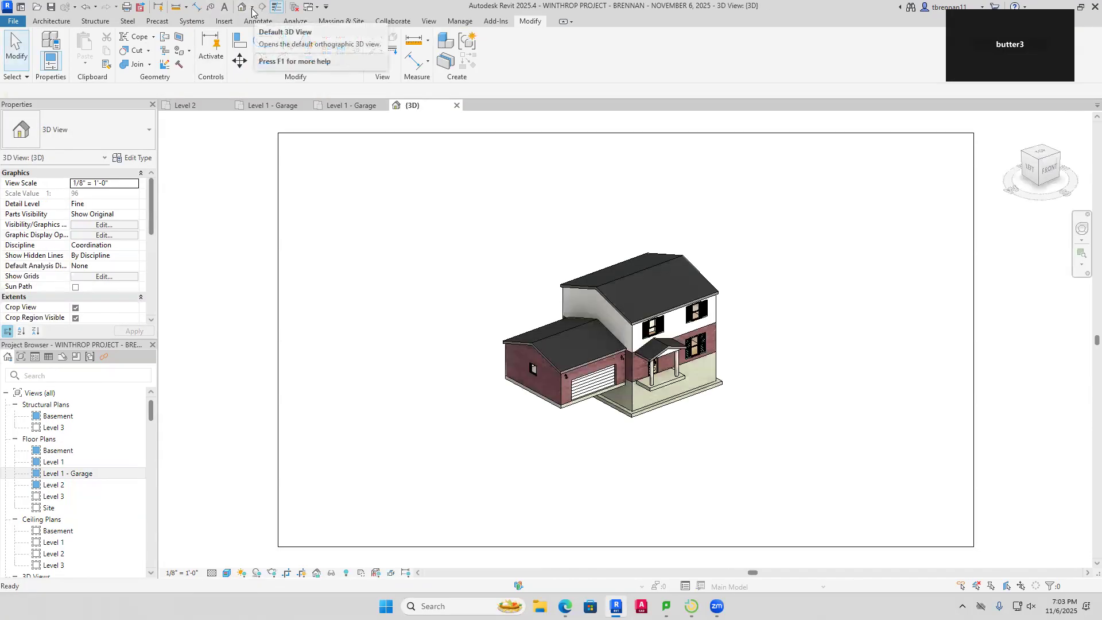
pyautogui.click(343, 106)
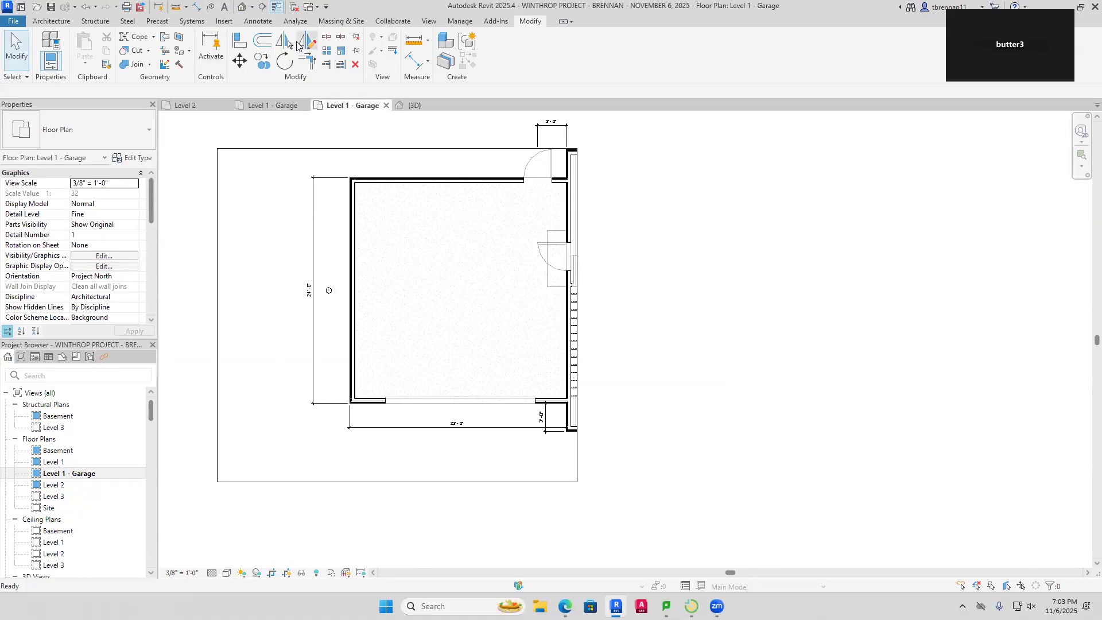
pyautogui.click(252, 8)
pyautogui.click(262, 34)
pyautogui.click(398, 369)
pyautogui.click(626, 234)
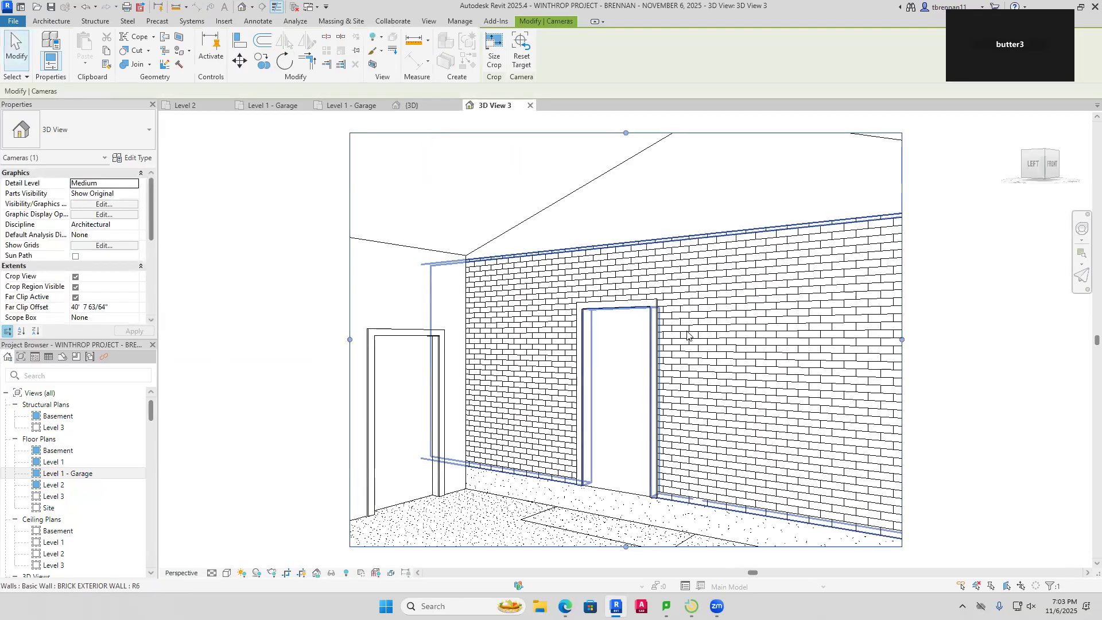
# Set the height offset from level of the step slab at the garage's house door to 1' 0"
pyautogui.moveTo(681, 323); pyautogui.dragTo(676, 229, button='middle')
pyautogui.moveTo(677, 344); pyautogui.dragTo(668, 254, button='middle')
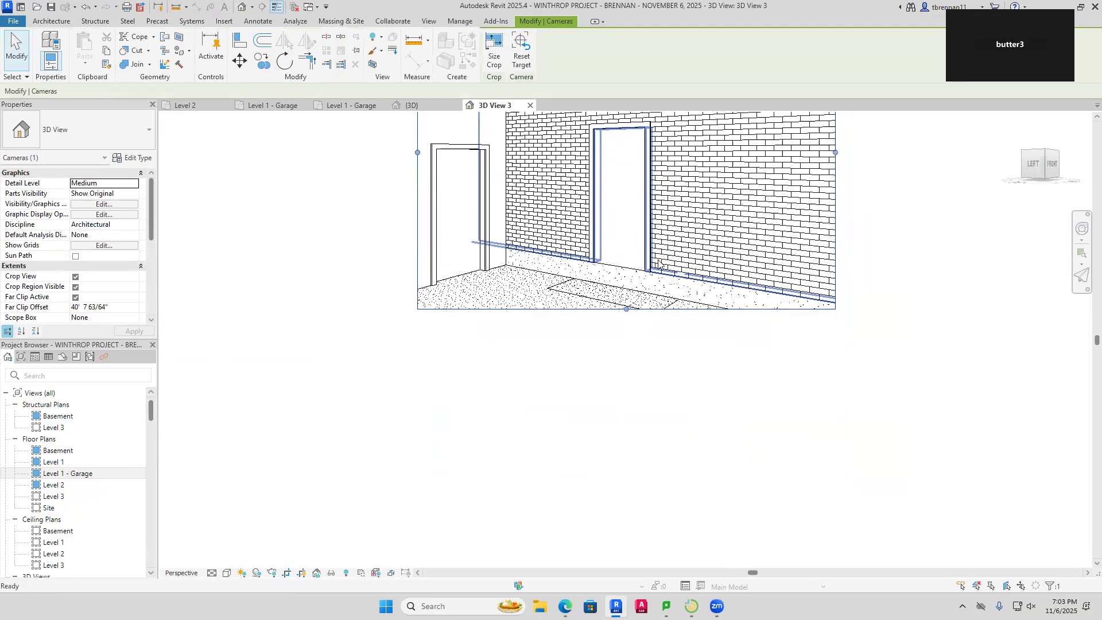
pyautogui.click(617, 297)
pyautogui.click(120, 197)
pyautogui.write('1')
pyautogui.press('Return')
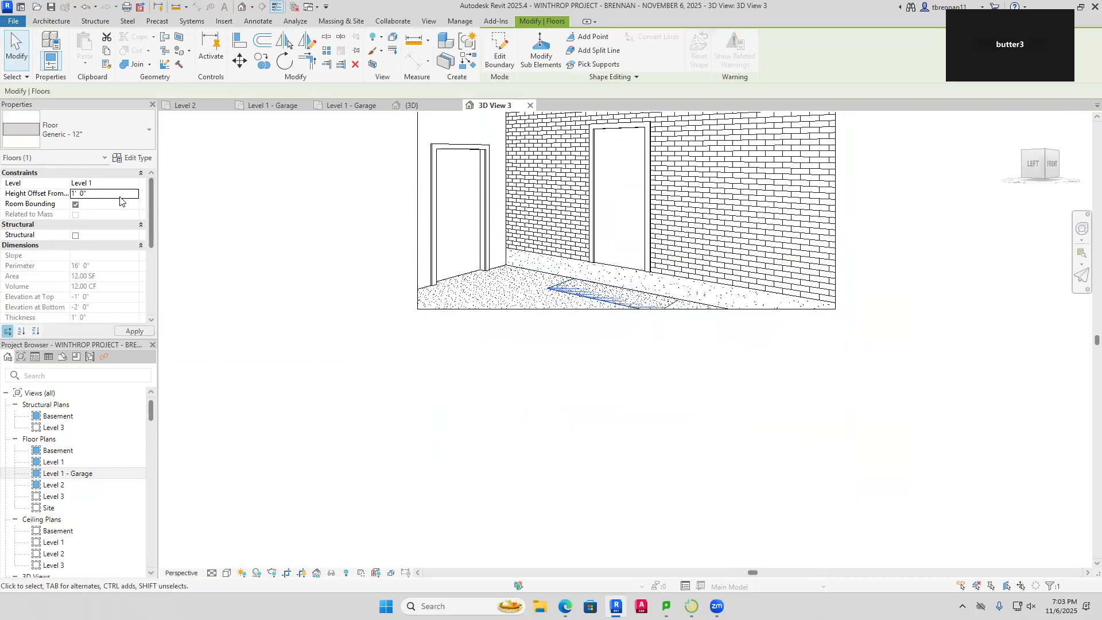
pyautogui.click(527, 411)
pyautogui.moveTo(600, 399); pyautogui.dragTo(592, 444, button='middle')
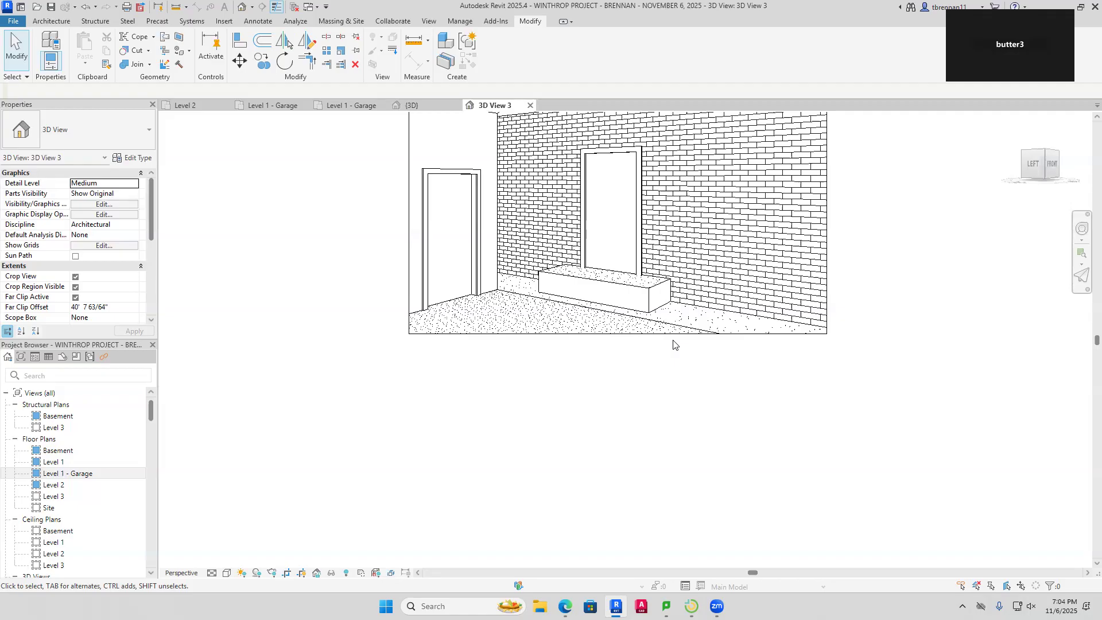
# Set the door step slab's height offset from level to 0' 0"
pyautogui.click(645, 289)
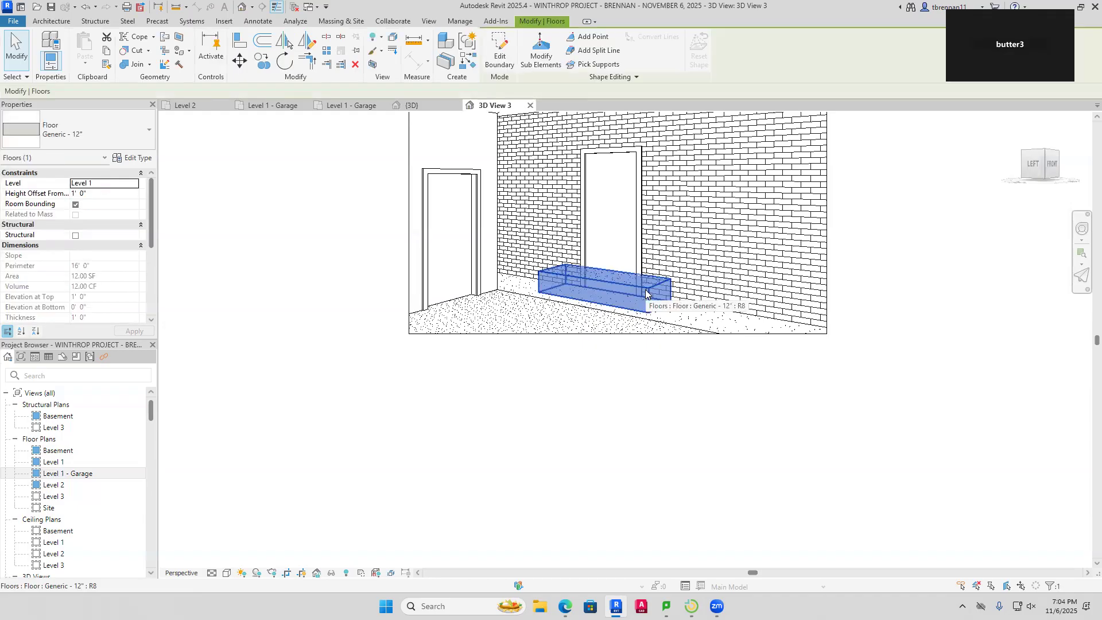
pyautogui.click(672, 419)
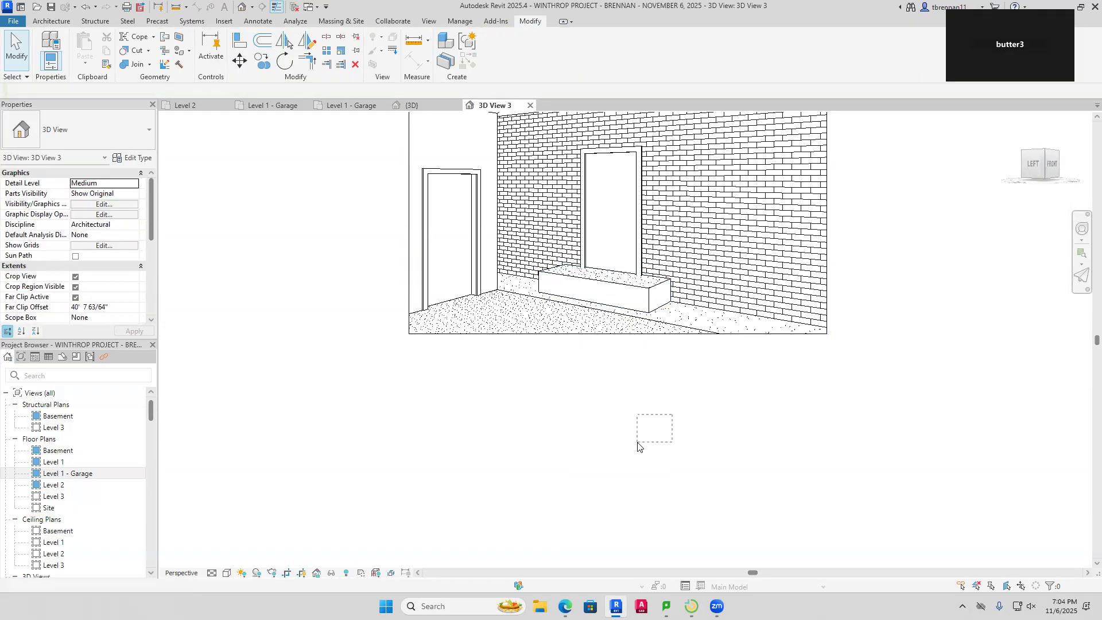
pyautogui.click(612, 310)
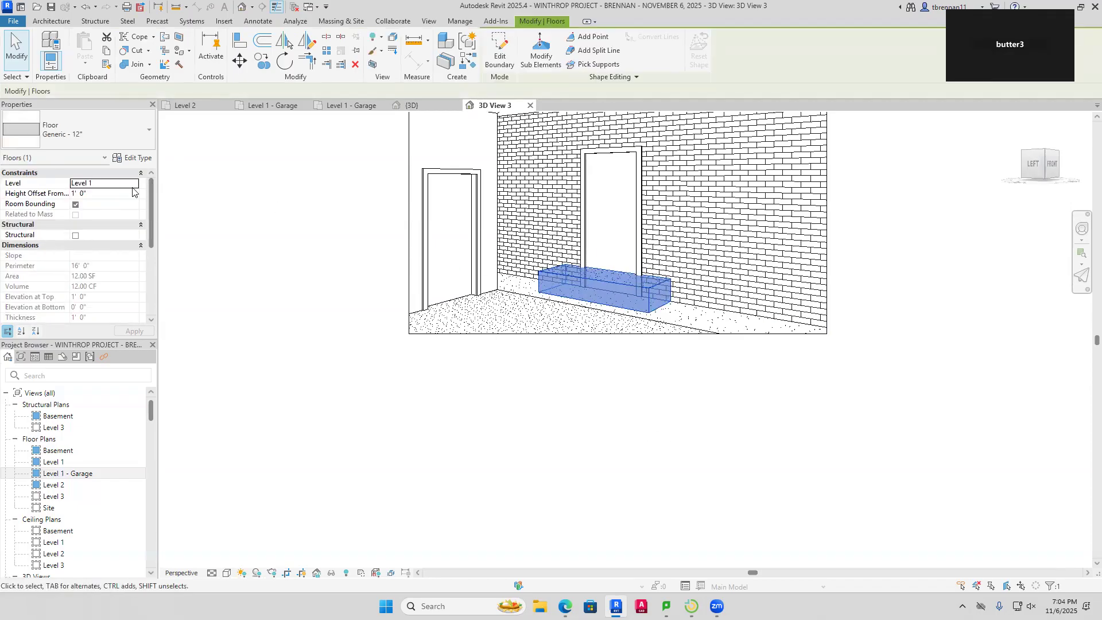
pyautogui.click(124, 194)
pyautogui.write('0')
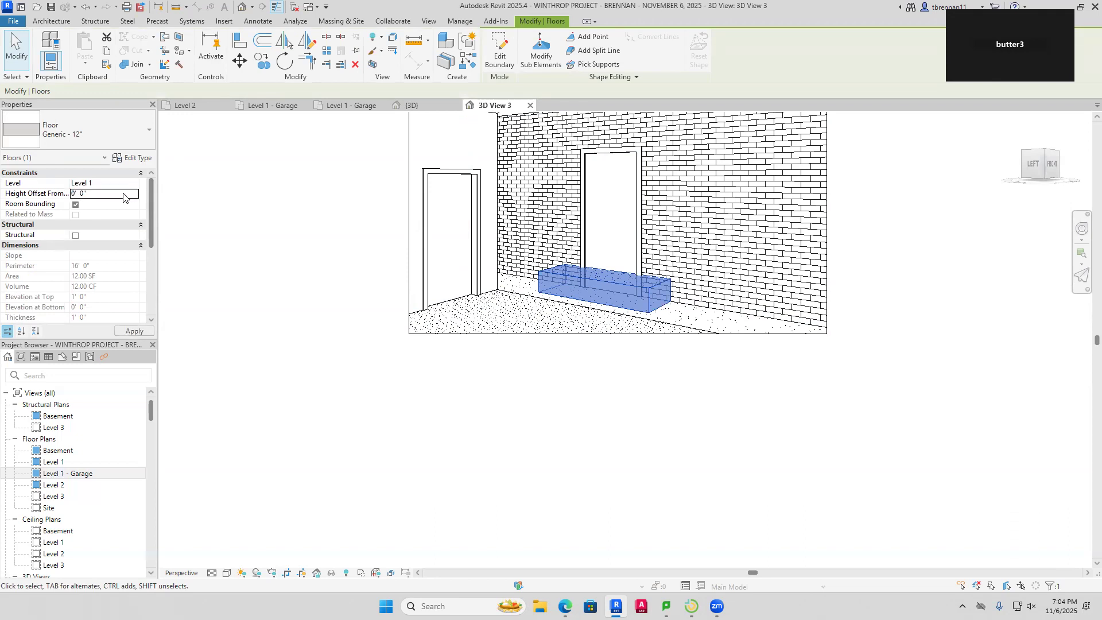
pyautogui.click(696, 414)
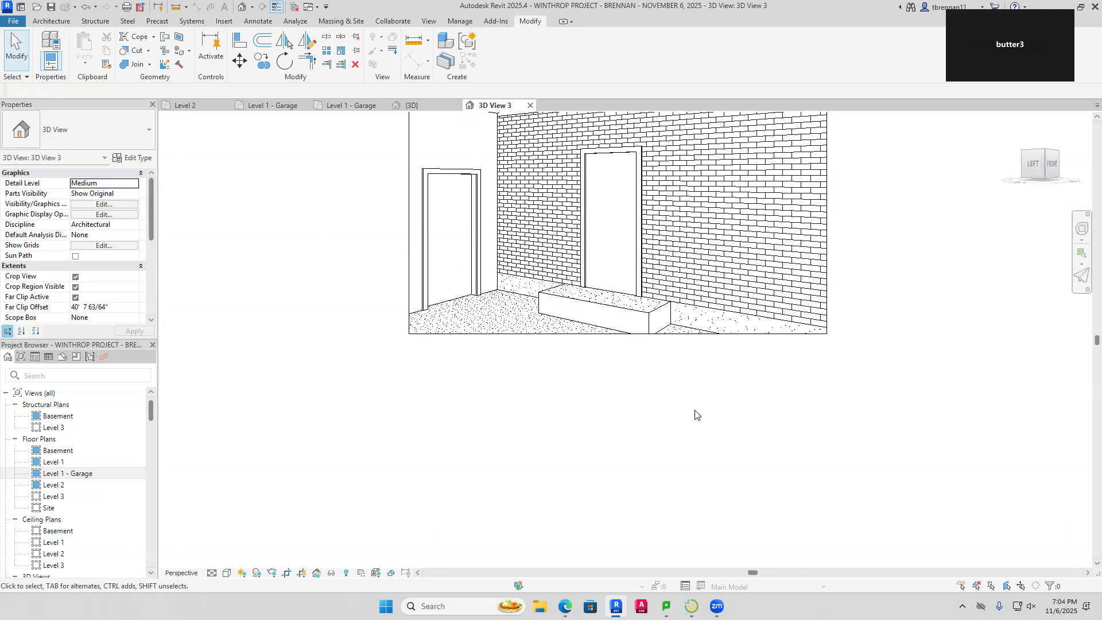
# Extend the camera view's crop region downward and to both sides, and set its visual style to Realistic
pyautogui.scroll(-1, 695, 414)
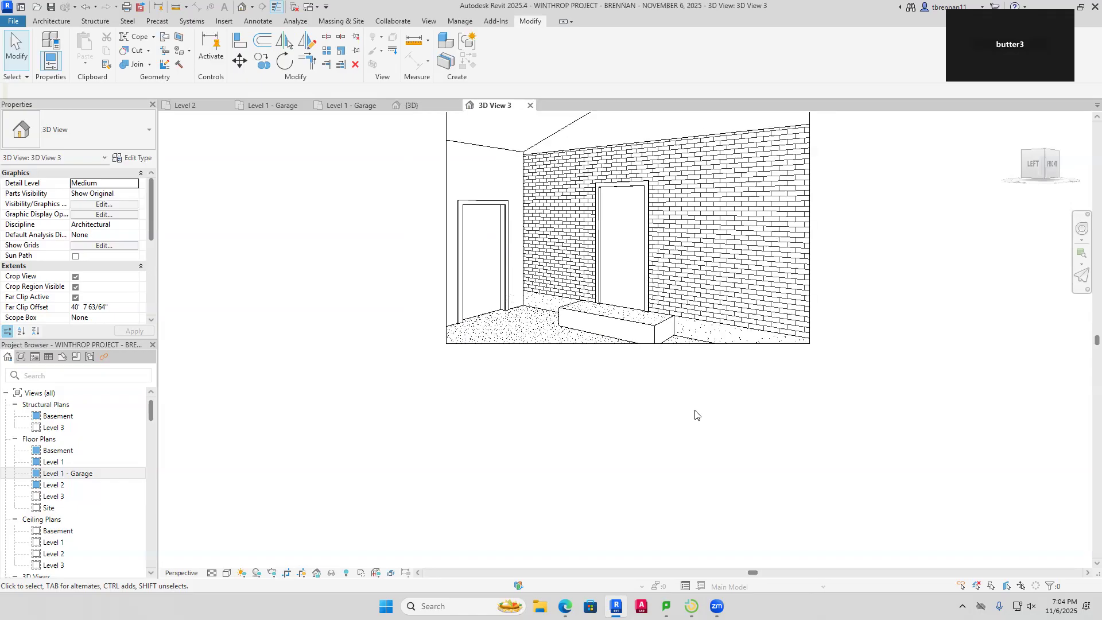
pyautogui.click(624, 345)
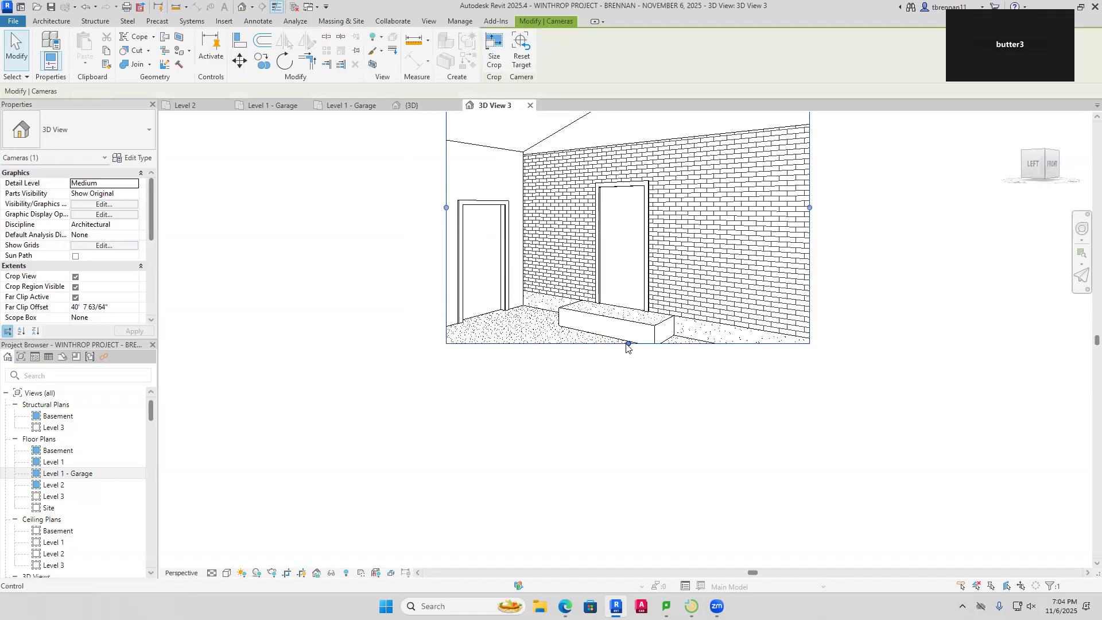
pyautogui.moveTo(628, 344); pyautogui.dragTo(627, 395)
pyautogui.moveTo(447, 234); pyautogui.dragTo(356, 247)
pyautogui.moveTo(681, 480); pyautogui.dragTo(668, 565, button='middle')
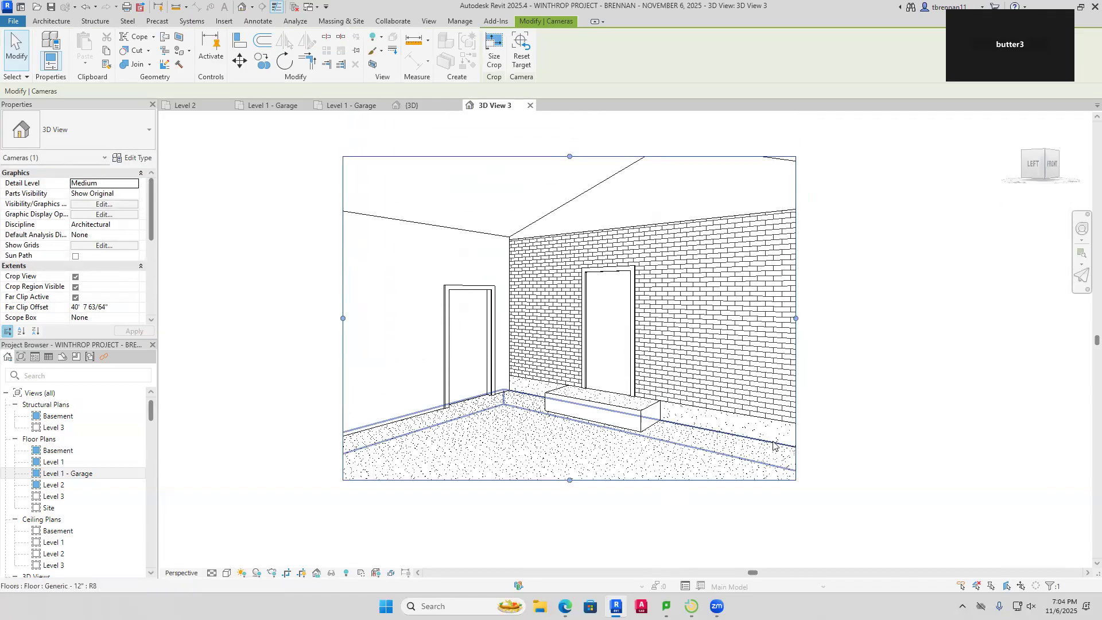
pyautogui.moveTo(795, 317); pyautogui.dragTo(863, 321)
pyautogui.click(816, 512)
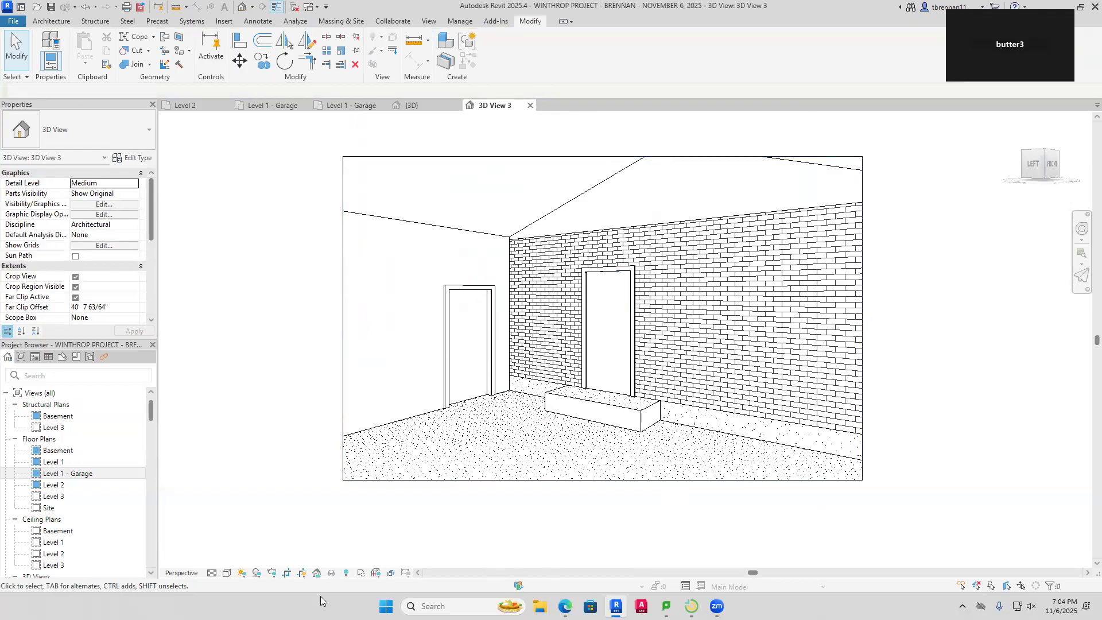
pyautogui.click(228, 572)
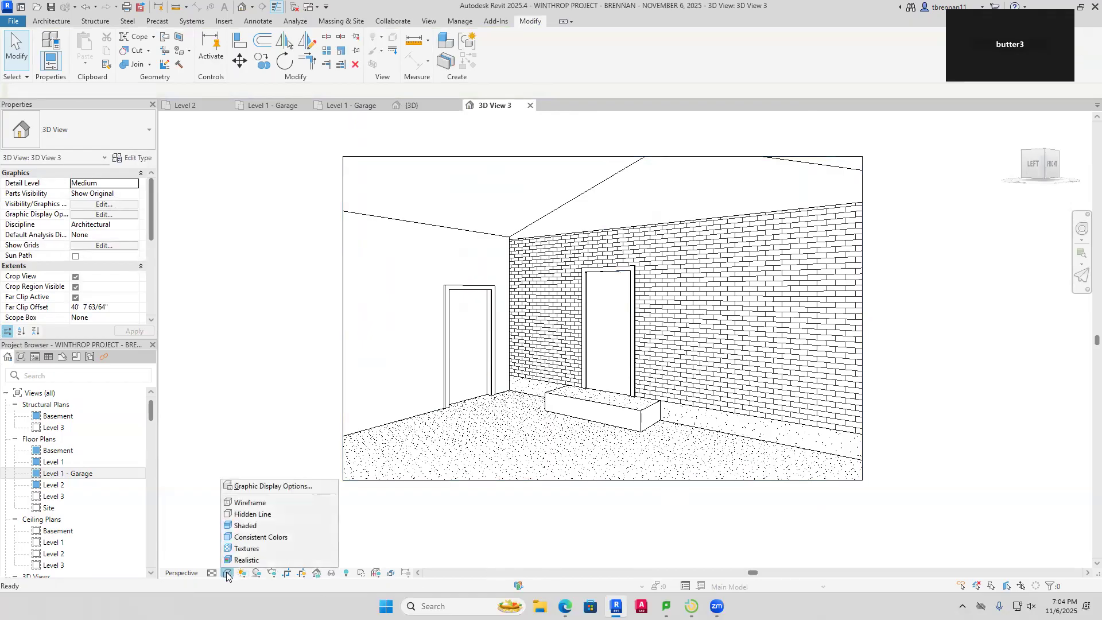
pyautogui.click(234, 562)
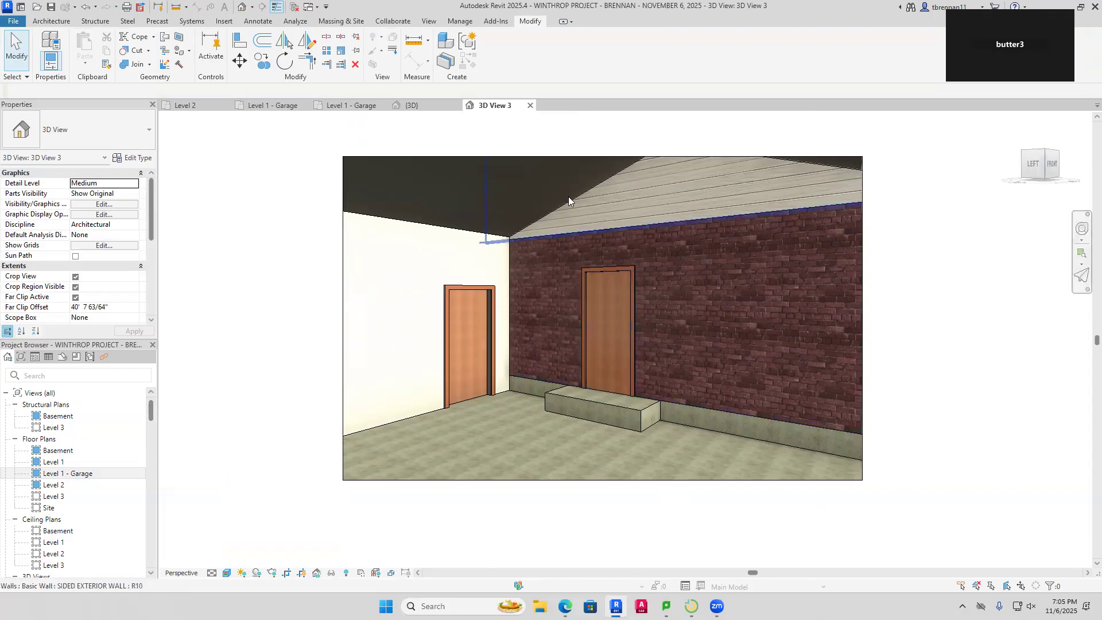
# Return to the Level 1 - Garage floor plan, and open the Level 2 floor plan
pyautogui.click(347, 109)
pyautogui.moveTo(637, 251); pyautogui.dragTo(698, 304, button='middle')
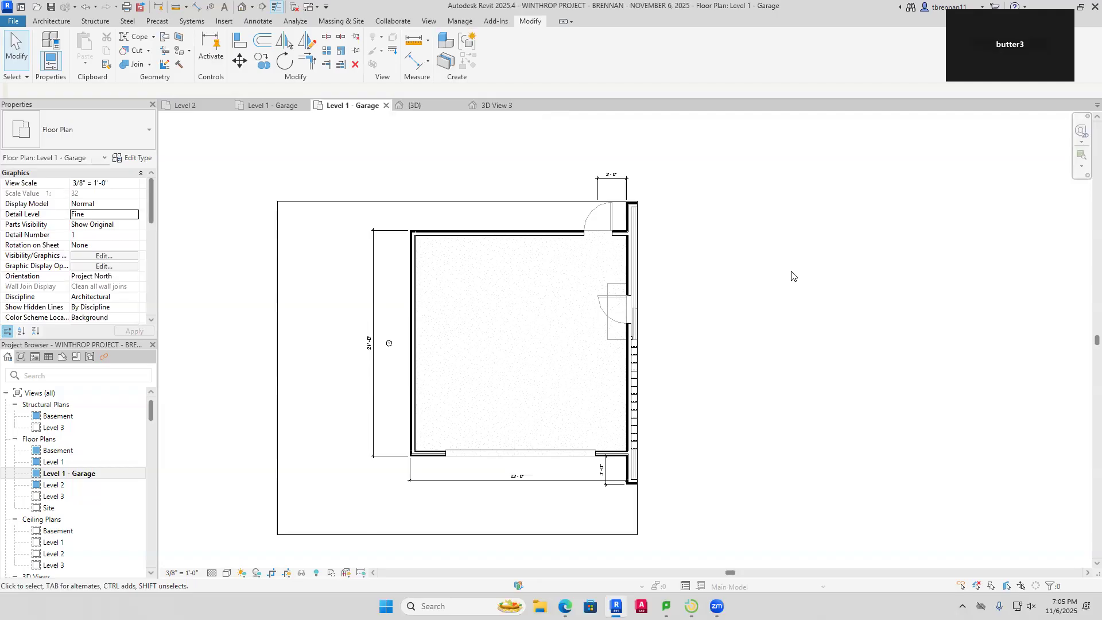
pyautogui.doubleClick(51, 486)
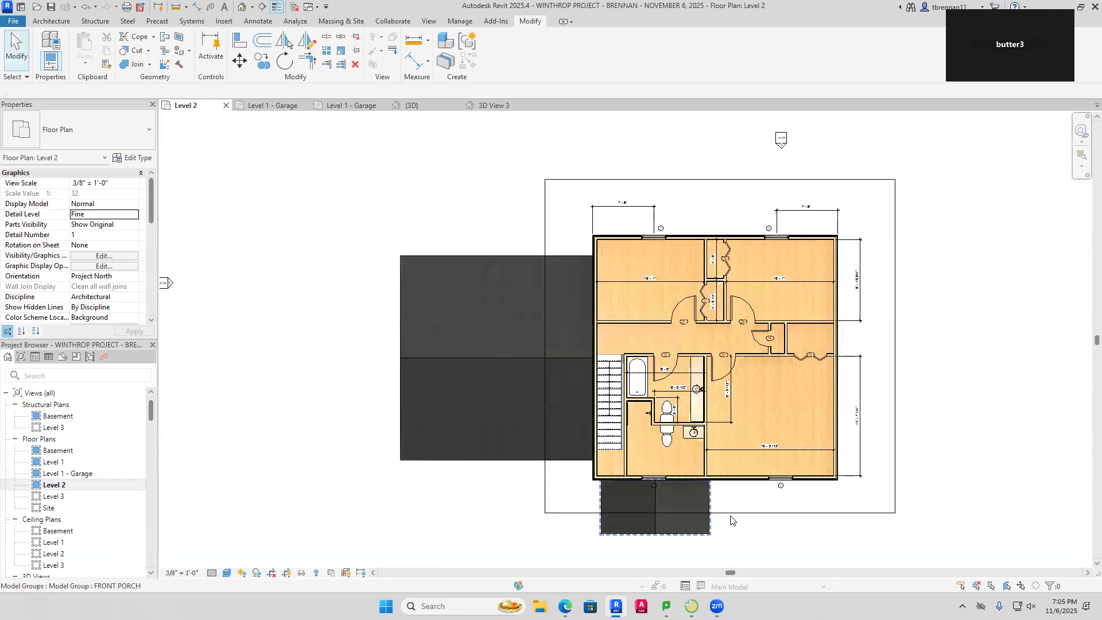
pyautogui.moveTo(946, 481); pyautogui.dragTo(872, 479, button='middle')
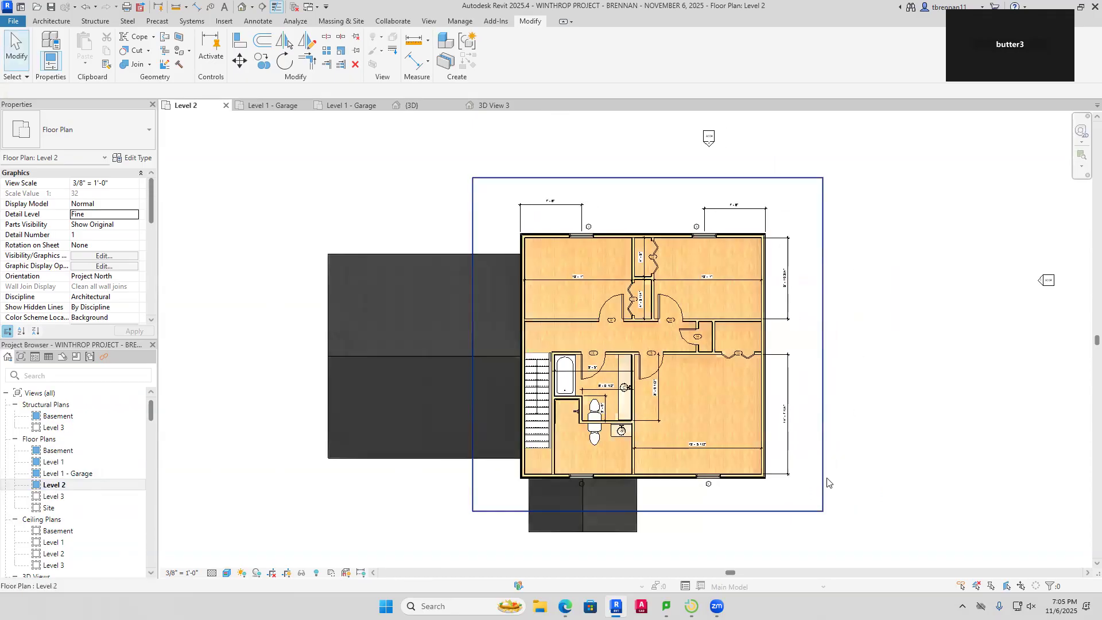
# Add aligned dimensions between the wall faces for the widths of the closets at doors 13 and 14
pyautogui.scroll(2, 827, 481)
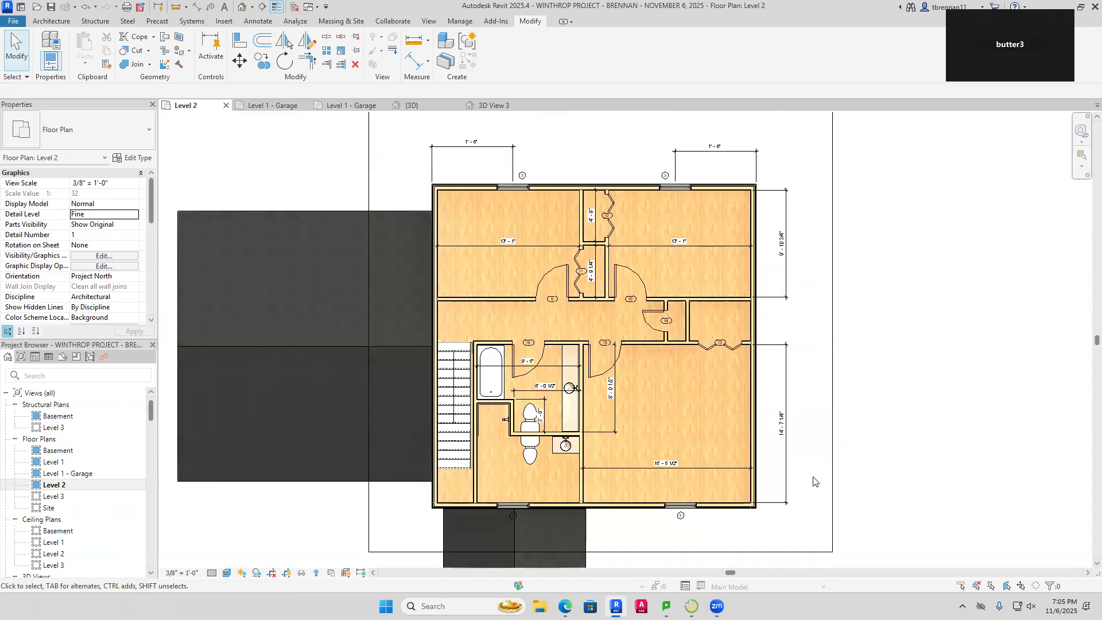
pyautogui.scroll(2, 847, 406)
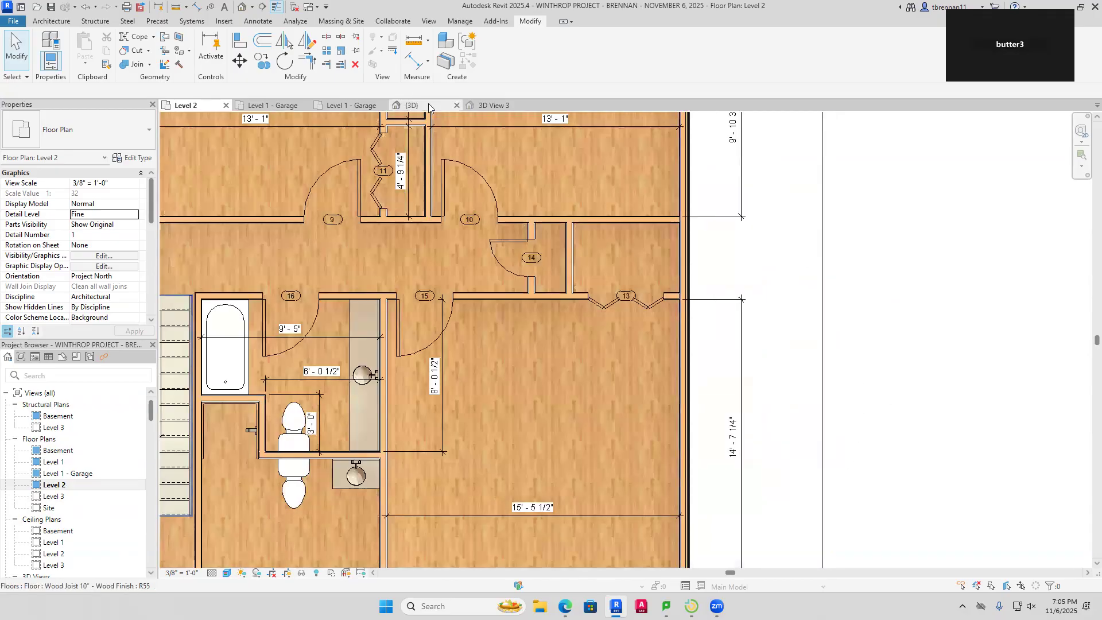
pyautogui.click(195, 9)
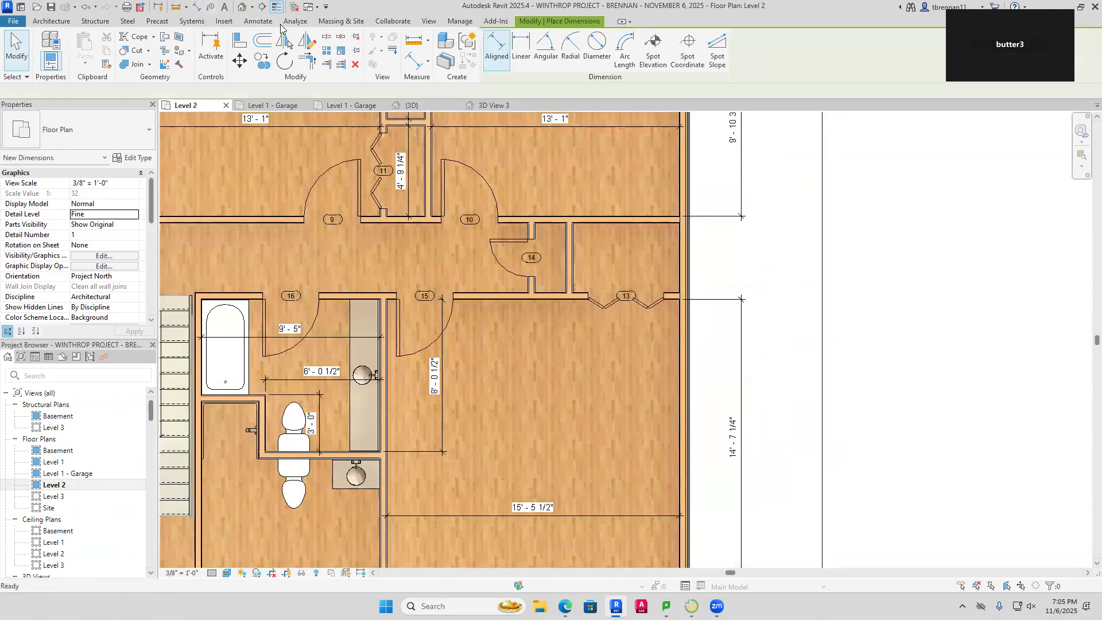
pyautogui.click(573, 250)
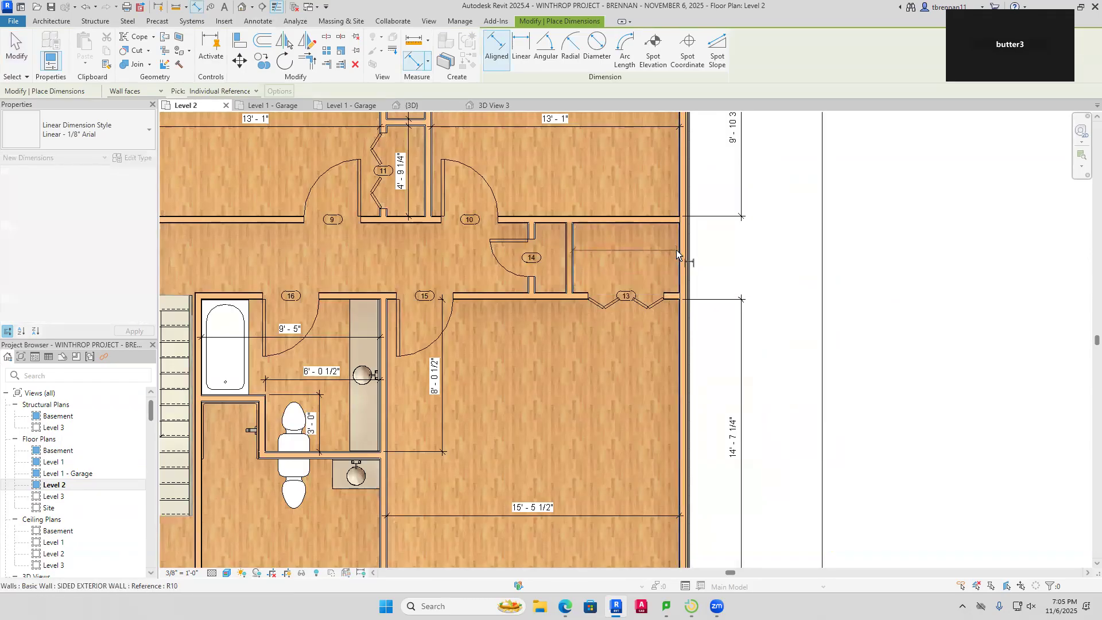
pyautogui.click(676, 249)
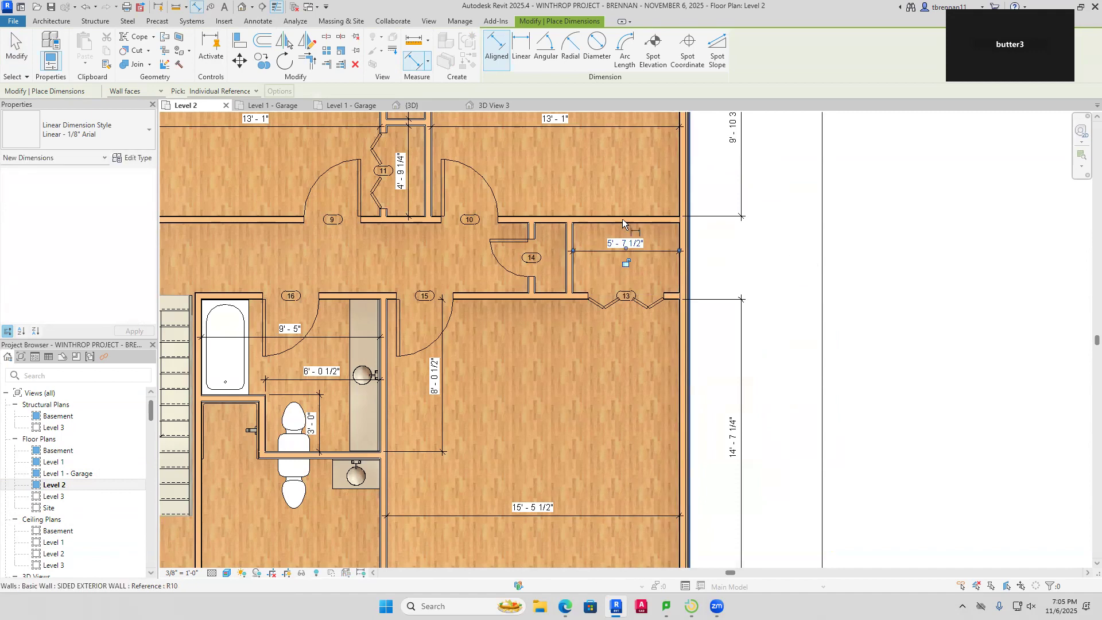
pyautogui.click(537, 232)
pyautogui.click(563, 233)
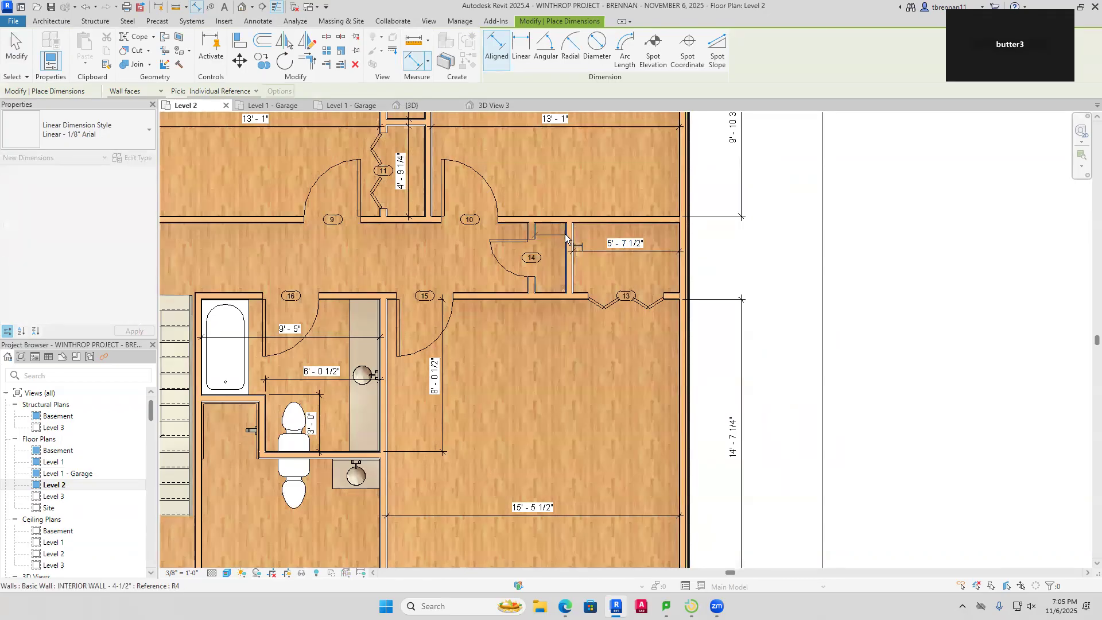
pyautogui.click(788, 236)
pyautogui.press('Escape')
pyautogui.press('Escape')
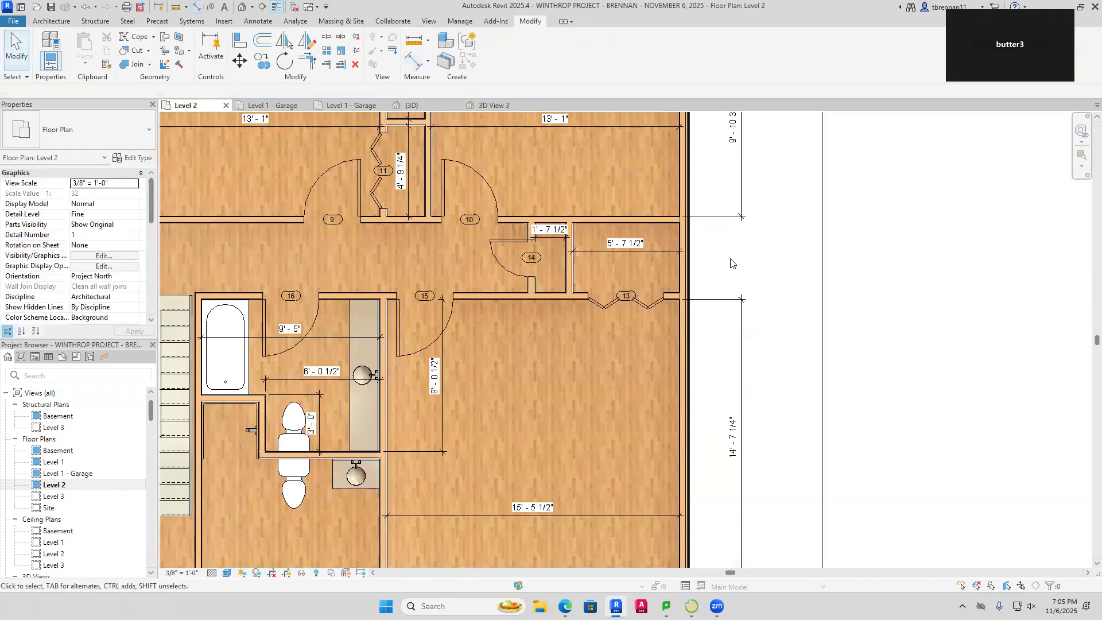
# Move the partition between the two closets so the door 13 closet is 6' 0" wide
pyautogui.scroll(4, 729, 263)
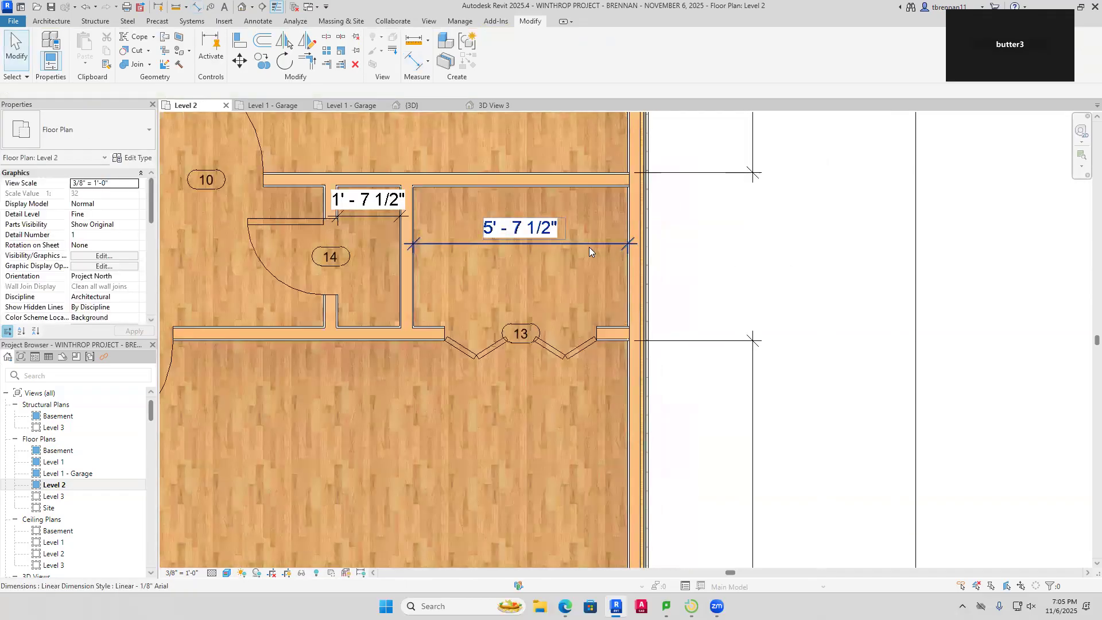
pyautogui.click(589, 247)
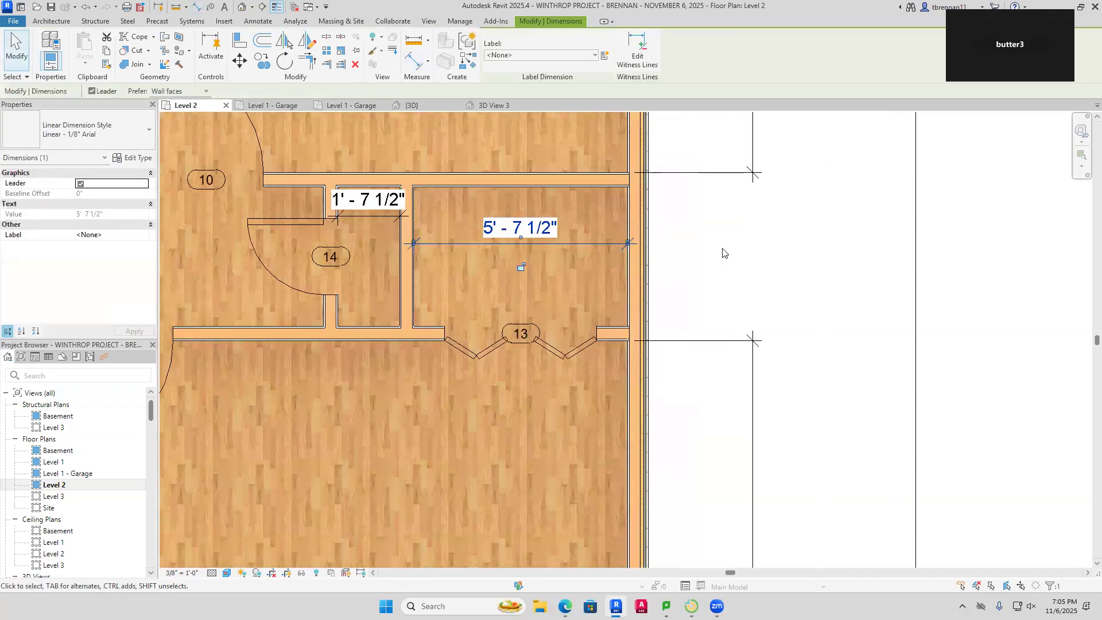
pyautogui.doubleClick(525, 229)
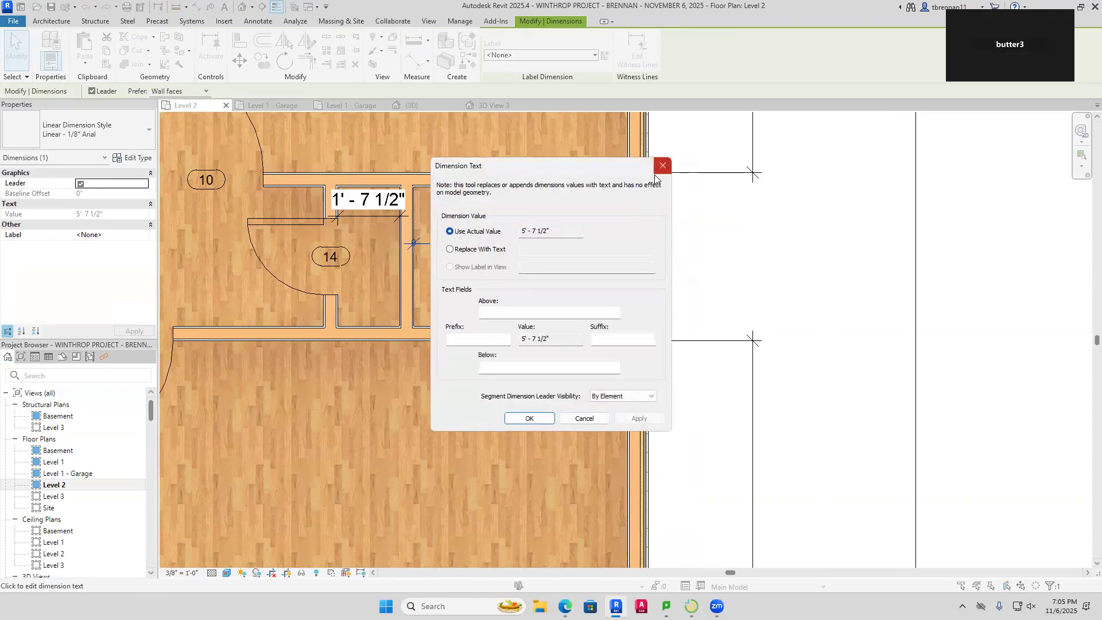
pyautogui.click(662, 166)
pyautogui.click(407, 274)
pyautogui.click(536, 231)
pyautogui.write('6')
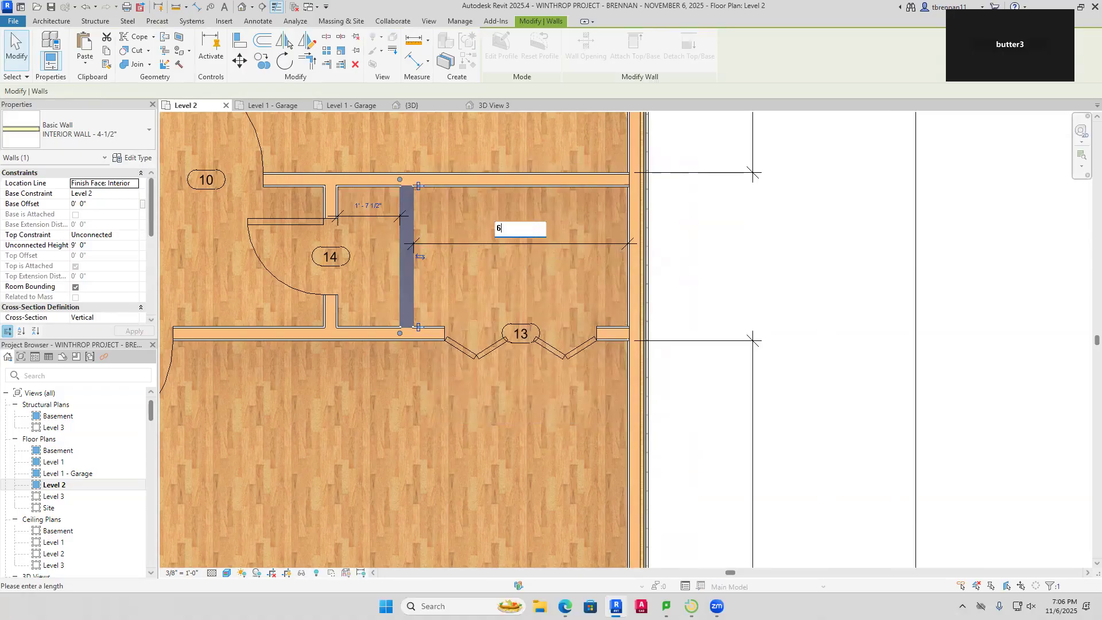
pyautogui.press('Return')
pyautogui.press('Escape')
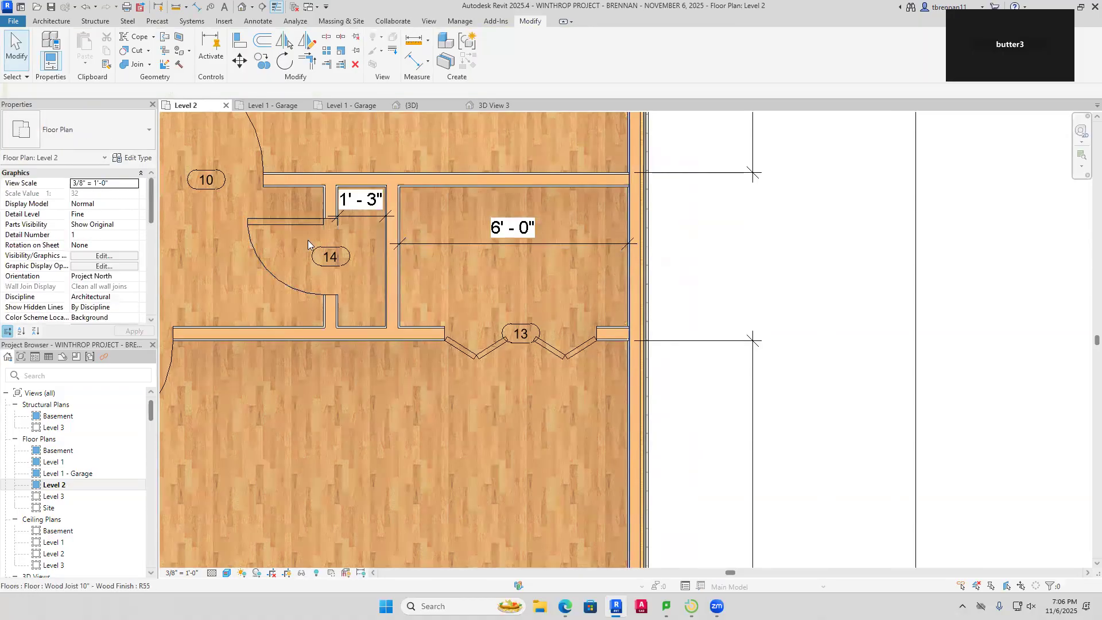
# Move the wall containing door 14 so that its closet is 2' 0" wide
pyautogui.click(330, 209)
pyautogui.click(352, 203)
pyautogui.write('2')
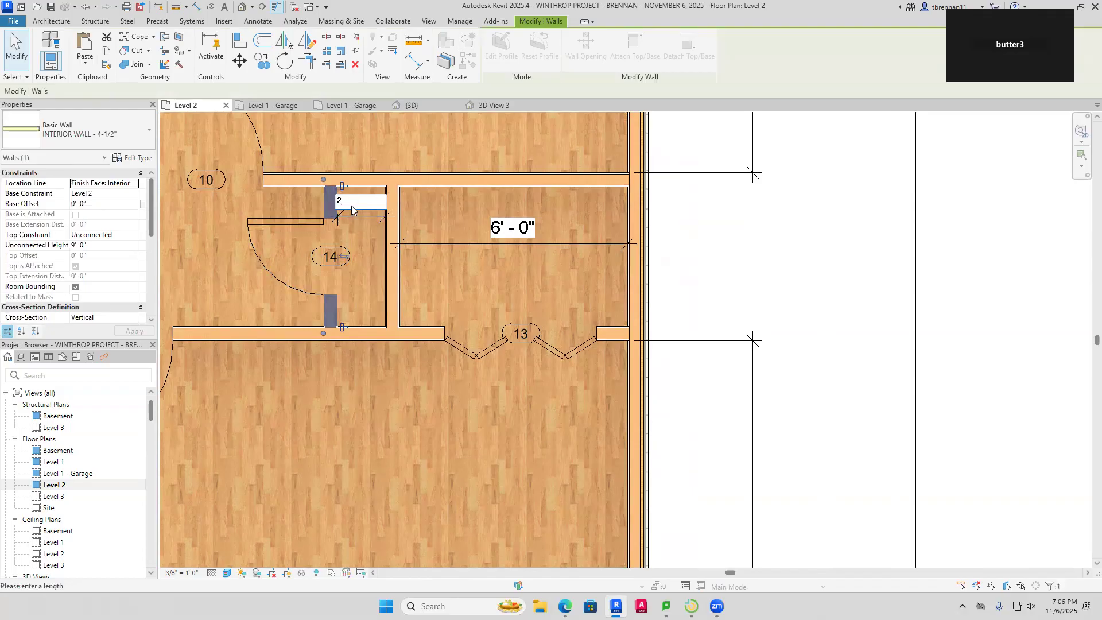
pyautogui.press('Return')
pyautogui.click(760, 280)
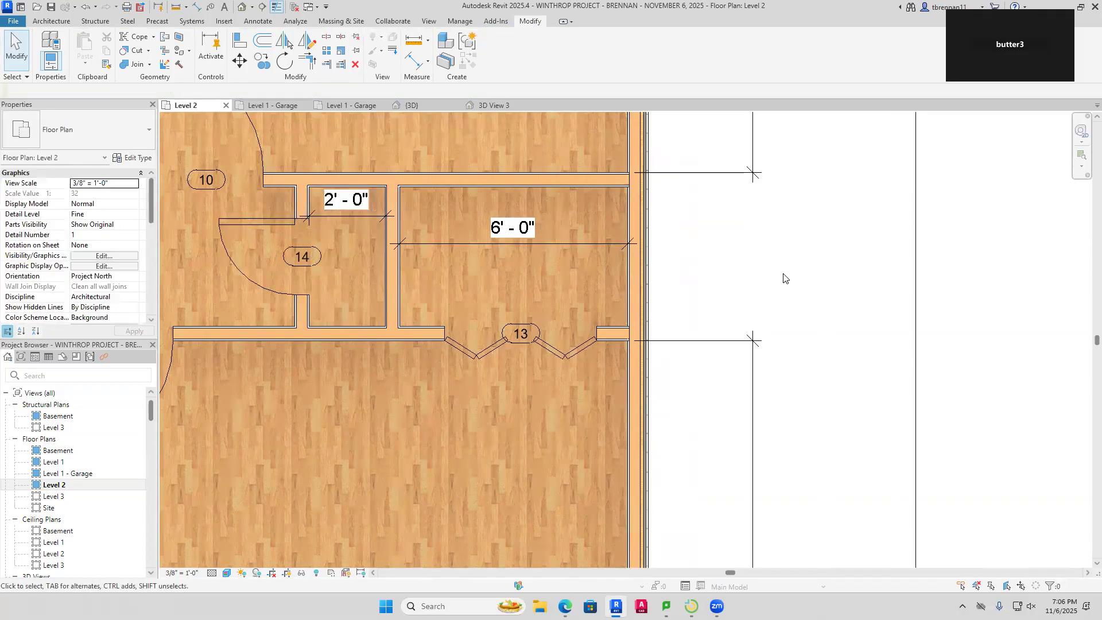
# Move the door 13 closet's width dimension up in line with the neighbouring closet's dimension
pyautogui.scroll(-2, 784, 279)
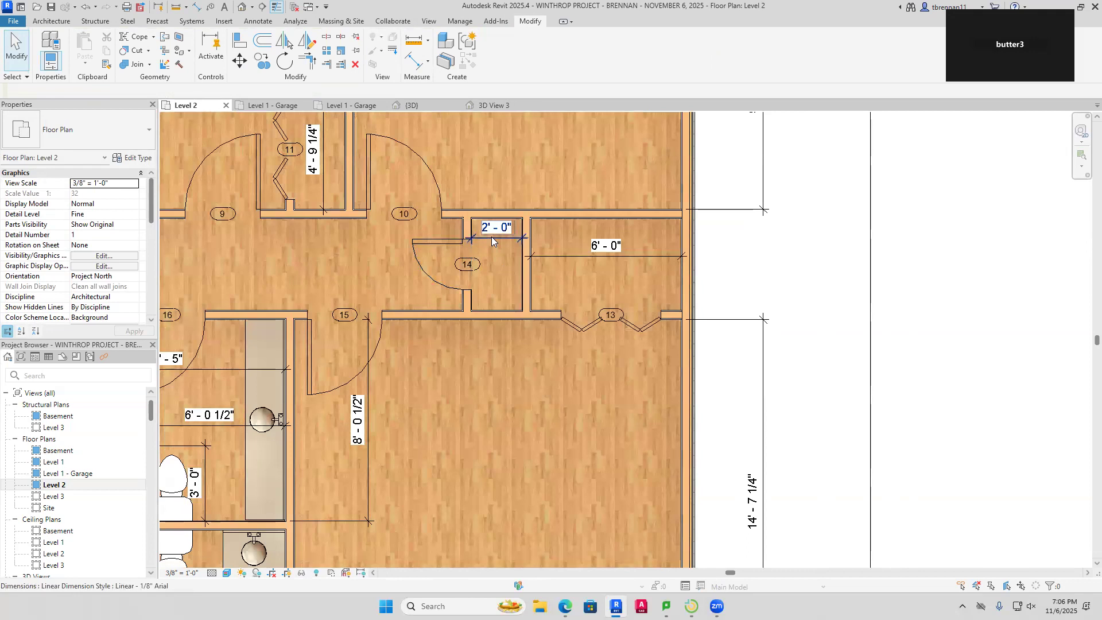
pyautogui.click(612, 257)
pyautogui.moveTo(612, 257); pyautogui.dragTo(612, 238)
pyautogui.click(825, 301)
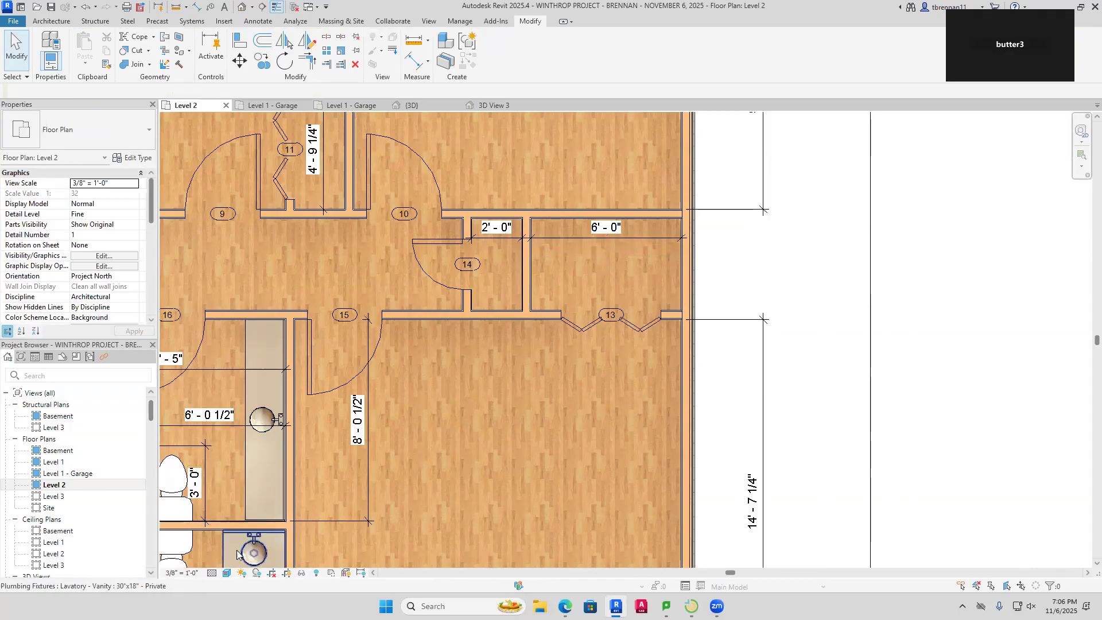
# Set the Level 2 floor plan's visual style to Hidden Line
pyautogui.click(227, 573)
pyautogui.click(241, 513)
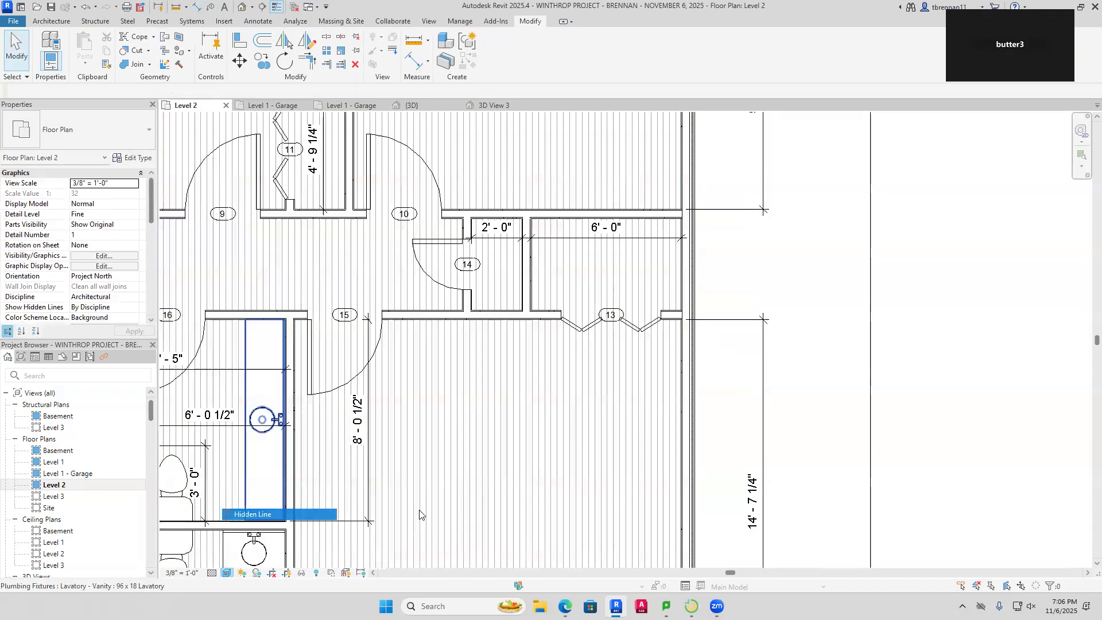
pyautogui.scroll(-3, 798, 382)
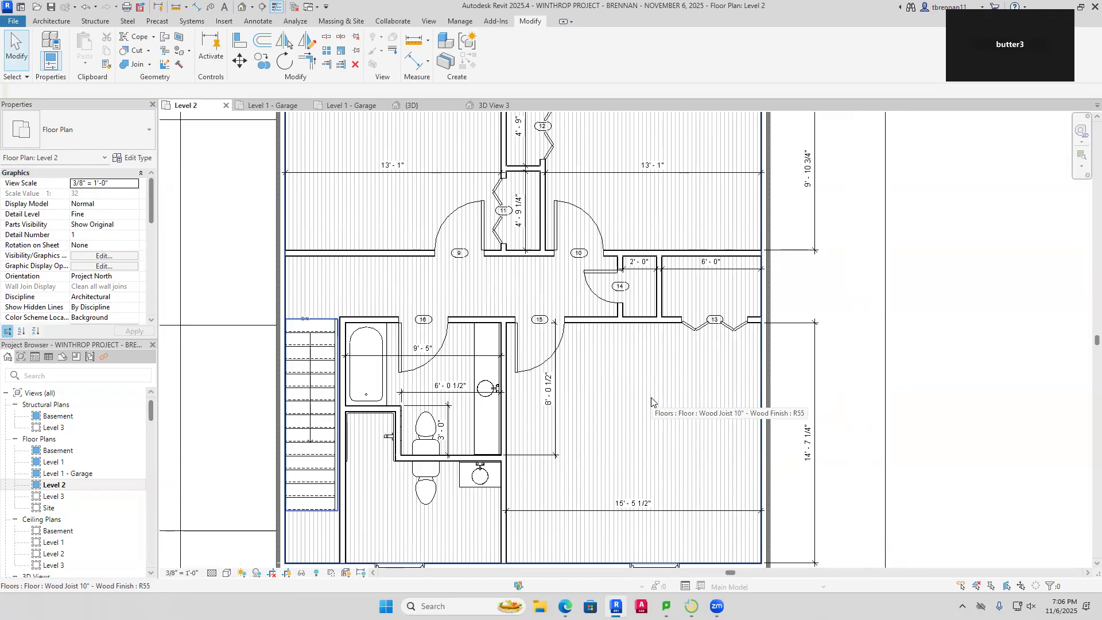
# Dimension the hallway's width between the bathroom wall and the bedroom wall with an aligned dimension
pyautogui.moveTo(651, 403); pyautogui.dragTo(662, 432, button='middle')
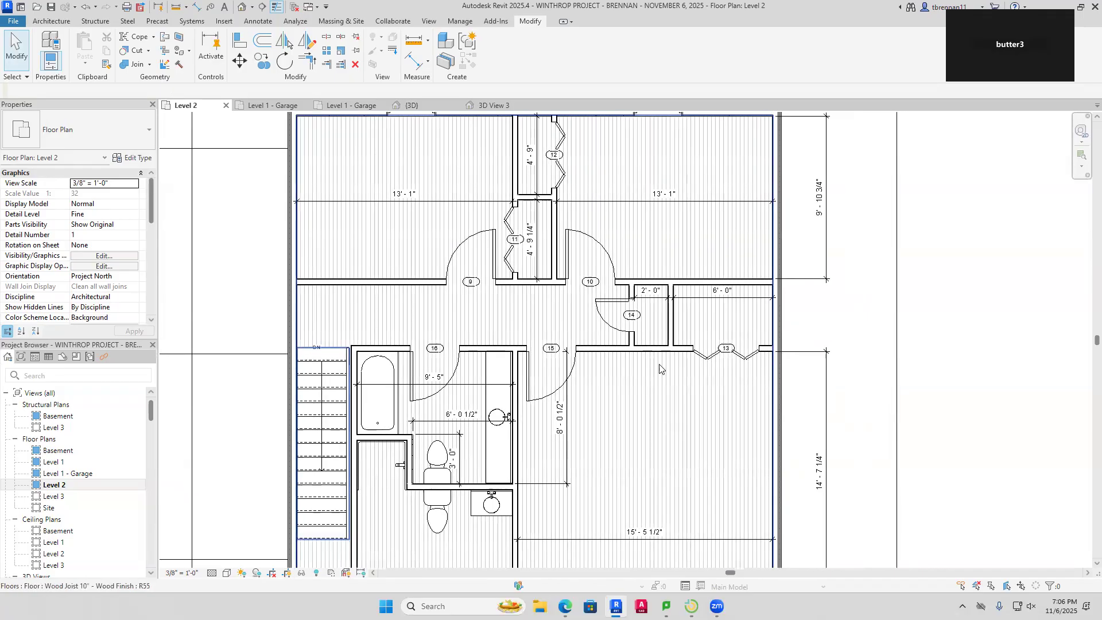
pyautogui.click(197, 8)
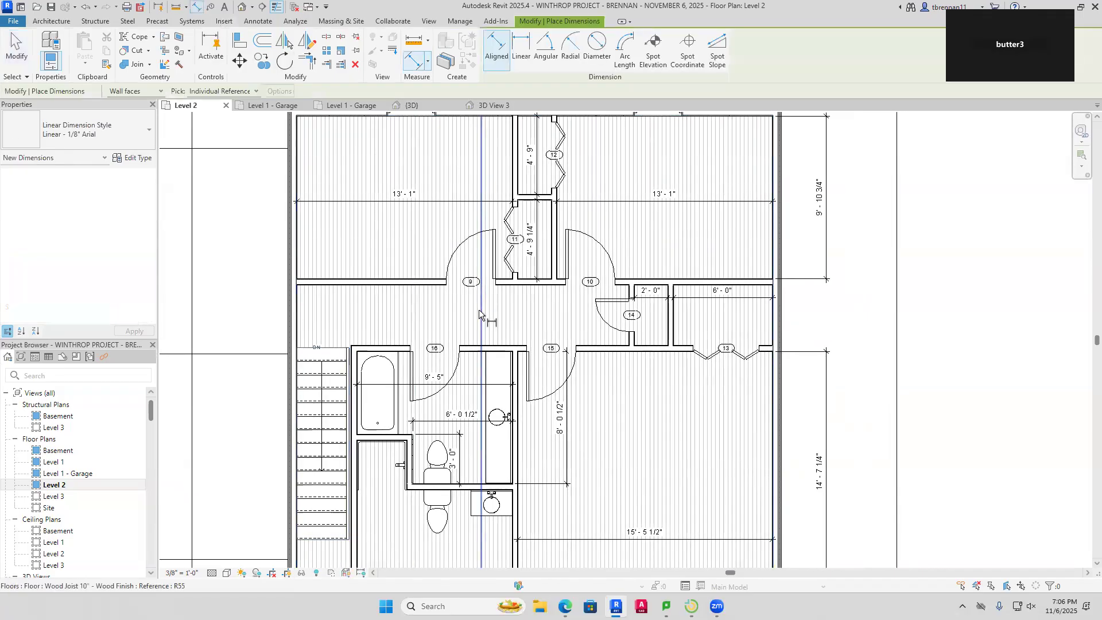
pyautogui.click(397, 345)
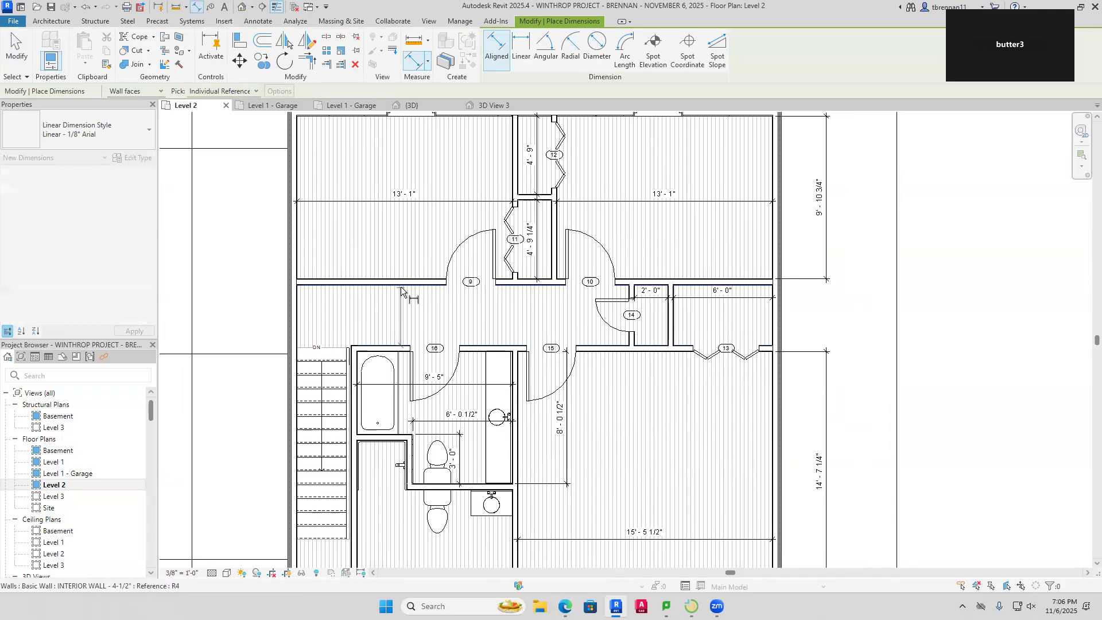
pyautogui.click(401, 262)
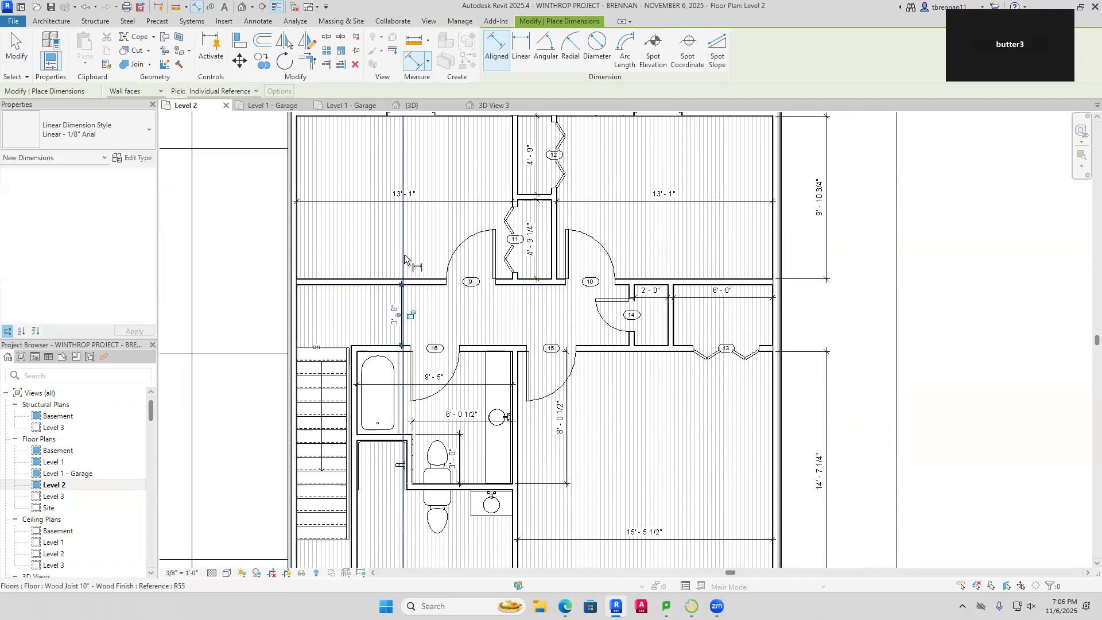
pyautogui.press('Escape')
pyautogui.press('Escape')
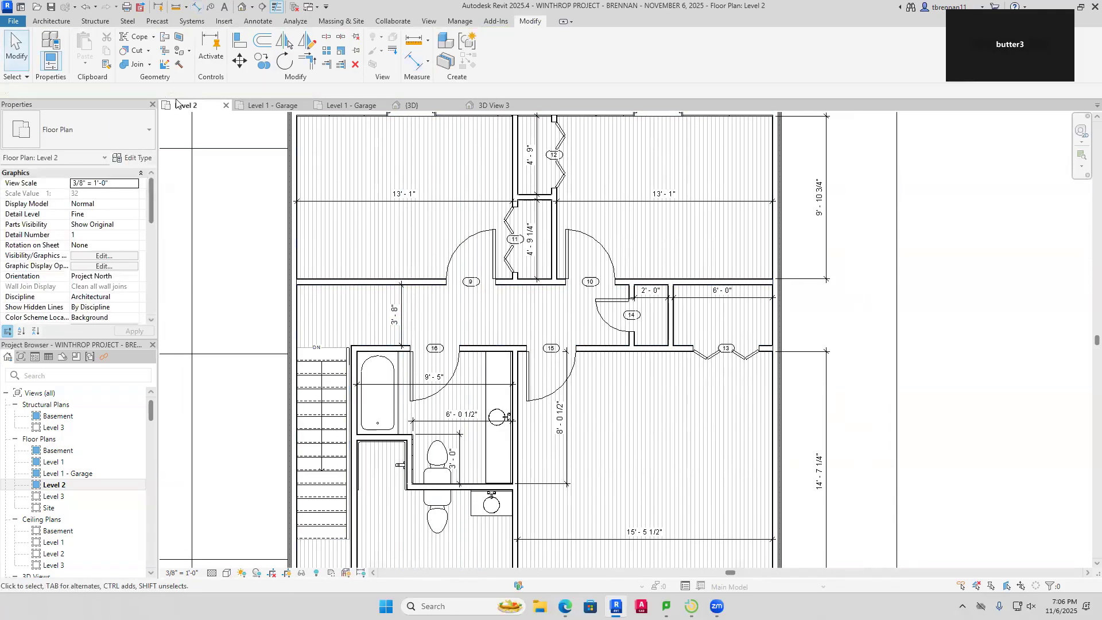
pyautogui.click(197, 8)
pyautogui.scroll(-2, 305, 365)
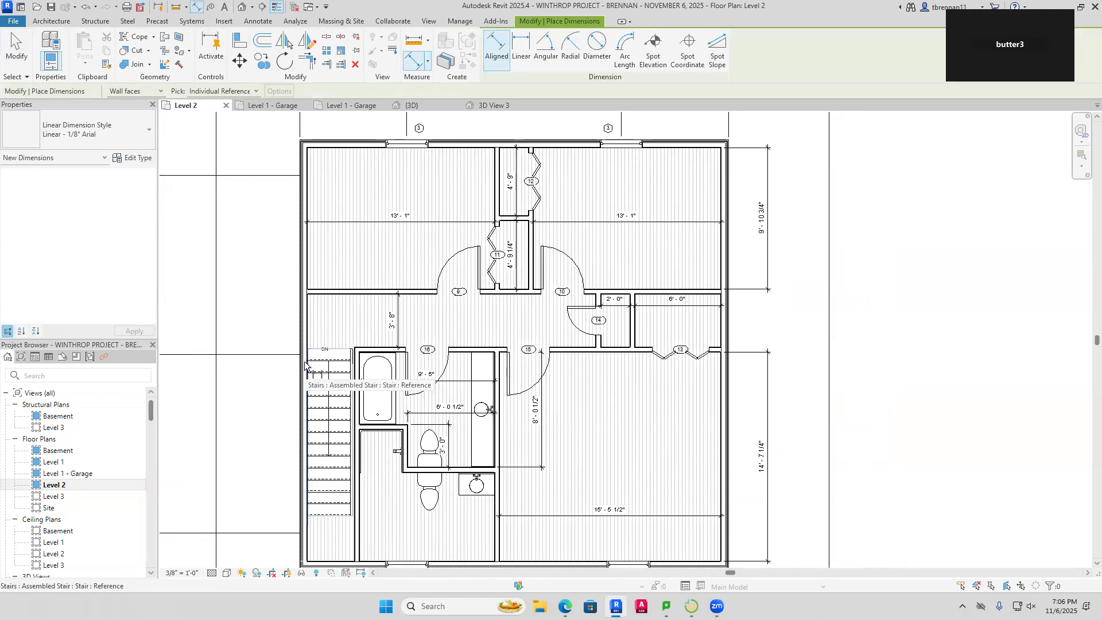
pyautogui.scroll(3, 305, 366)
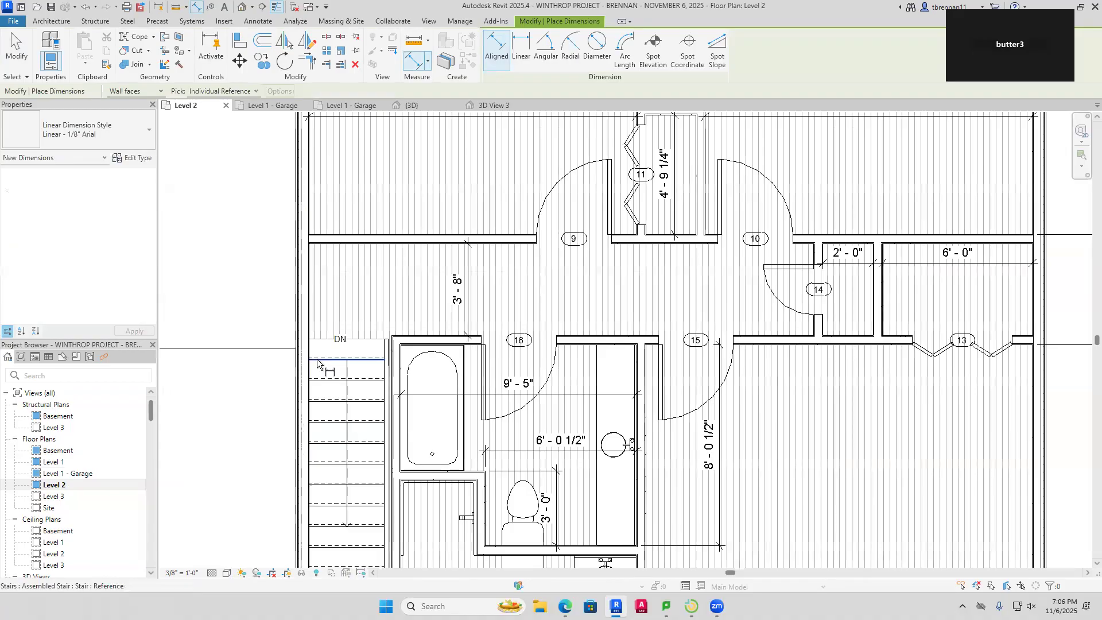
pyautogui.click(310, 374)
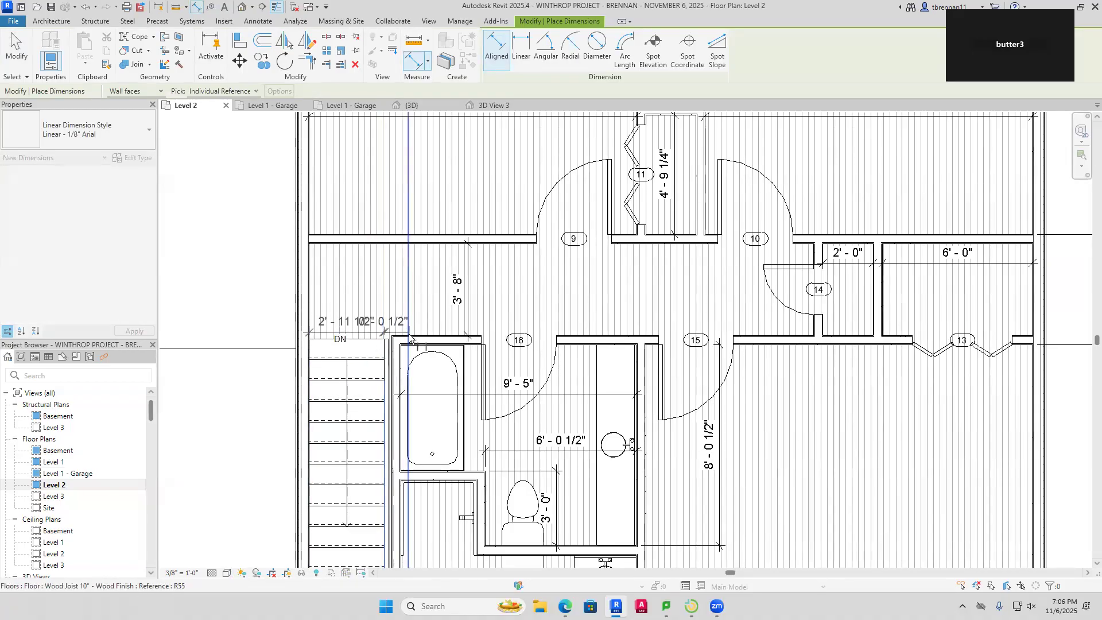
pyautogui.press('Escape')
pyautogui.press('Escape')
# Nudge the multistory stair slightly away from the exterior wall, toward the bathroom wall
pyautogui.moveTo(348, 354); pyautogui.dragTo(405, 215, button='middle')
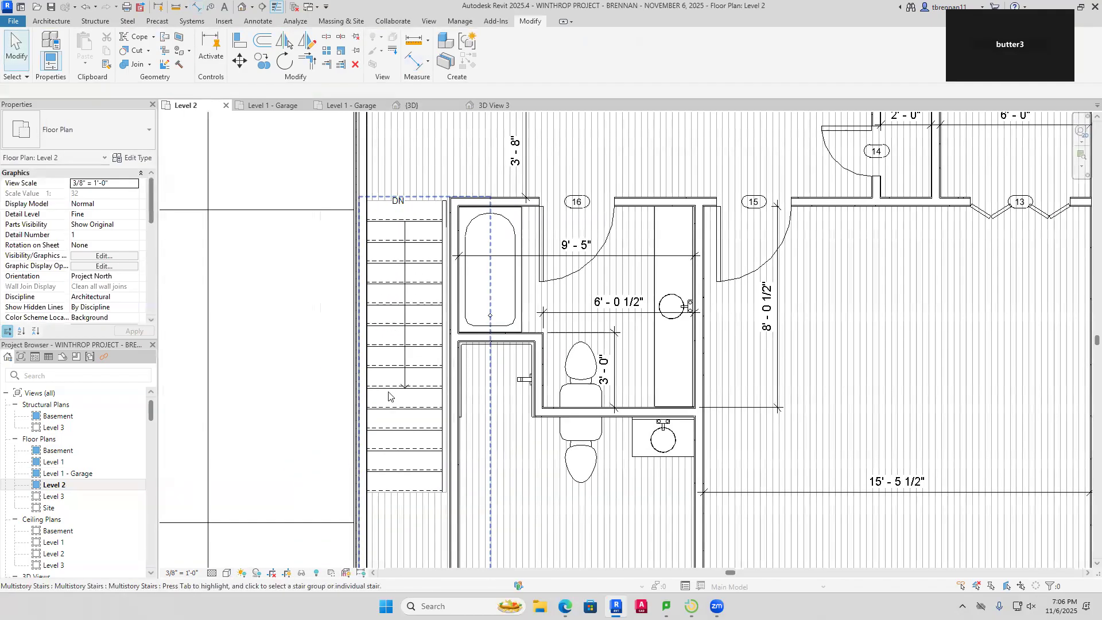
pyautogui.click(398, 428)
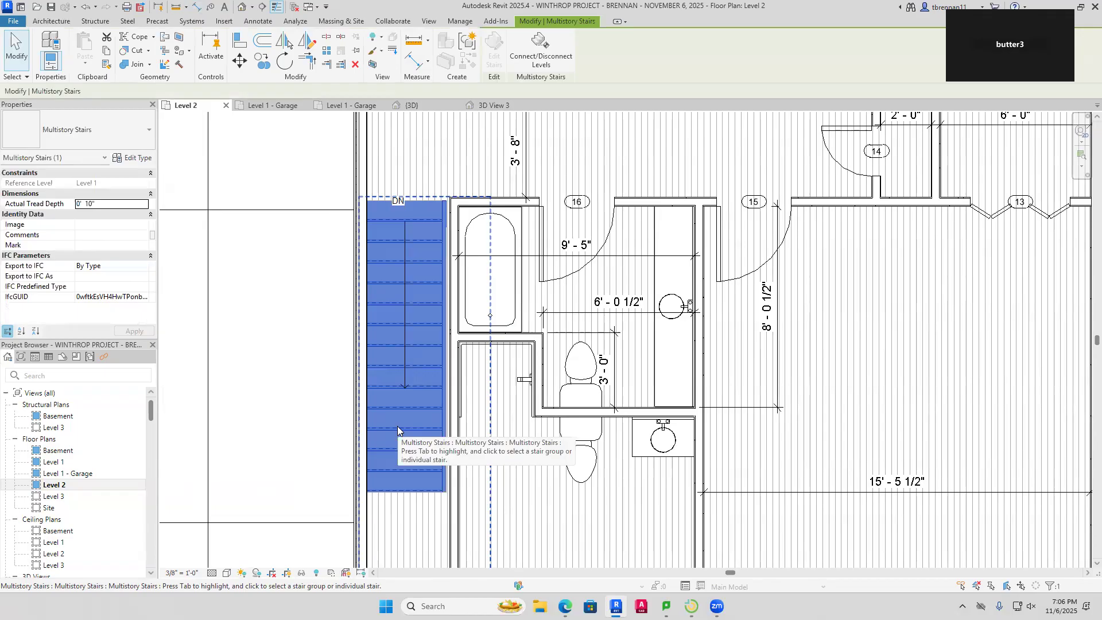
pyautogui.press('Right')
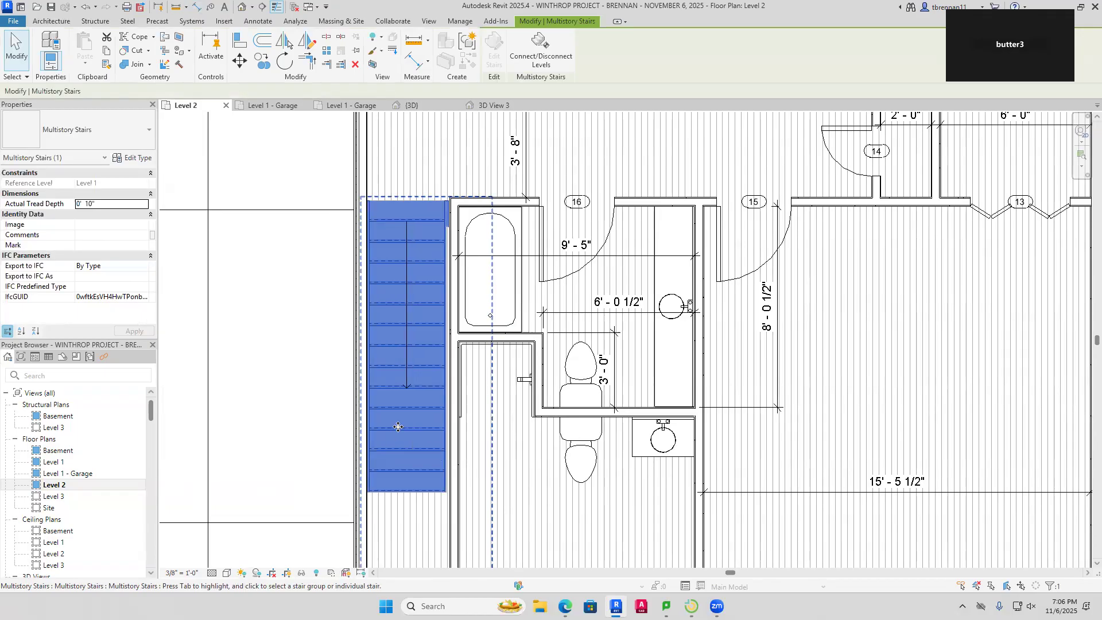
pyautogui.press('Escape')
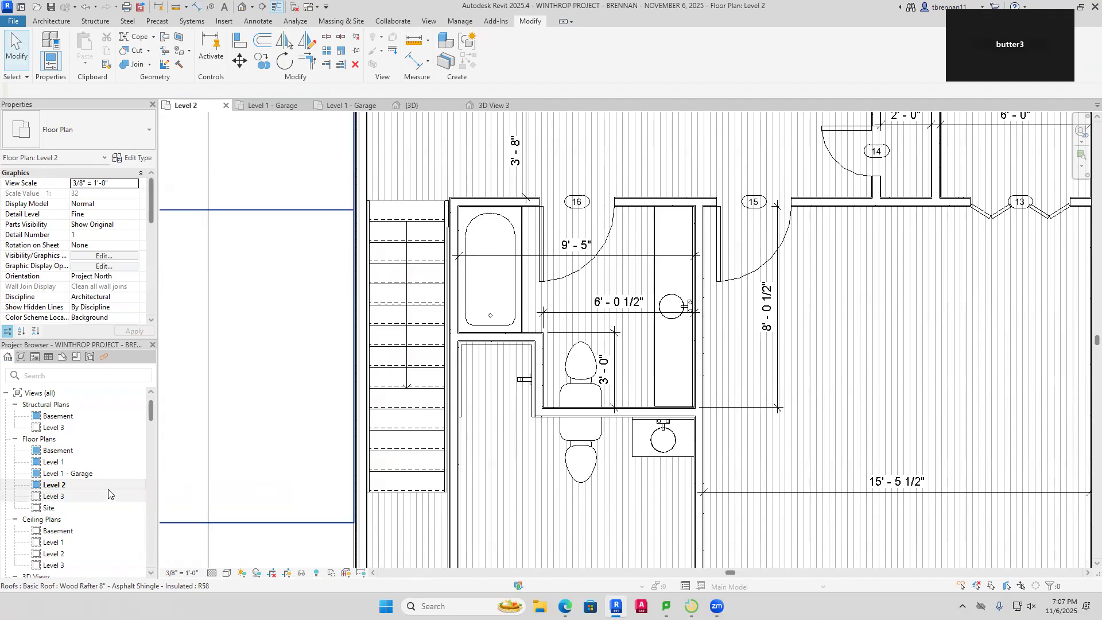
# Switch to the Fall 2025 master project and open its Section 1 and Section 2 wall section views
pyautogui.scroll(-3, 110, 495)
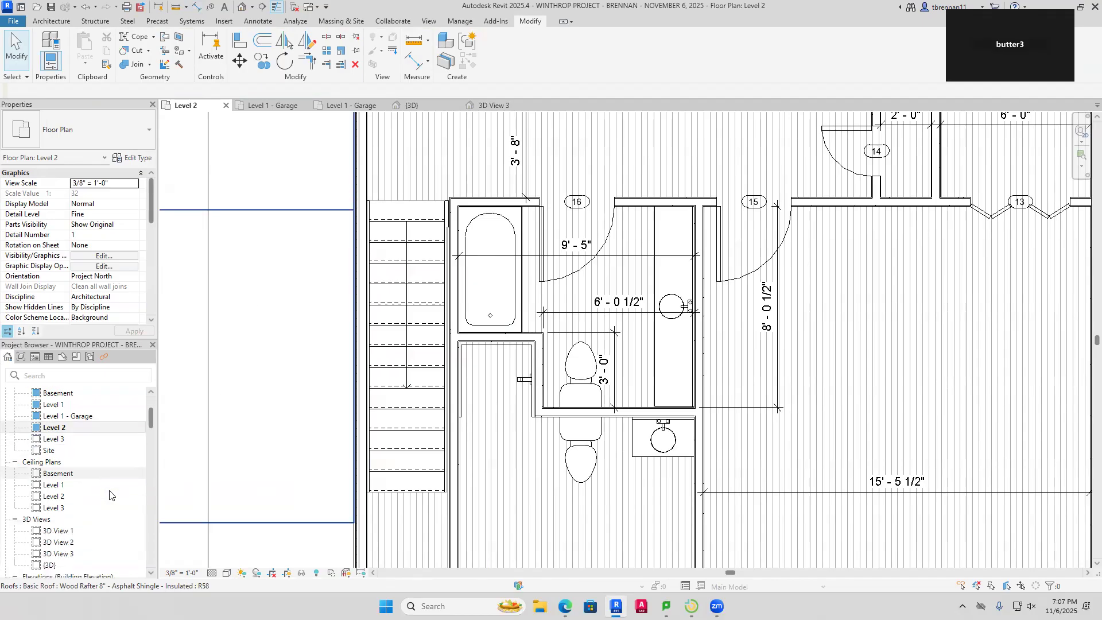
pyautogui.click(284, 107)
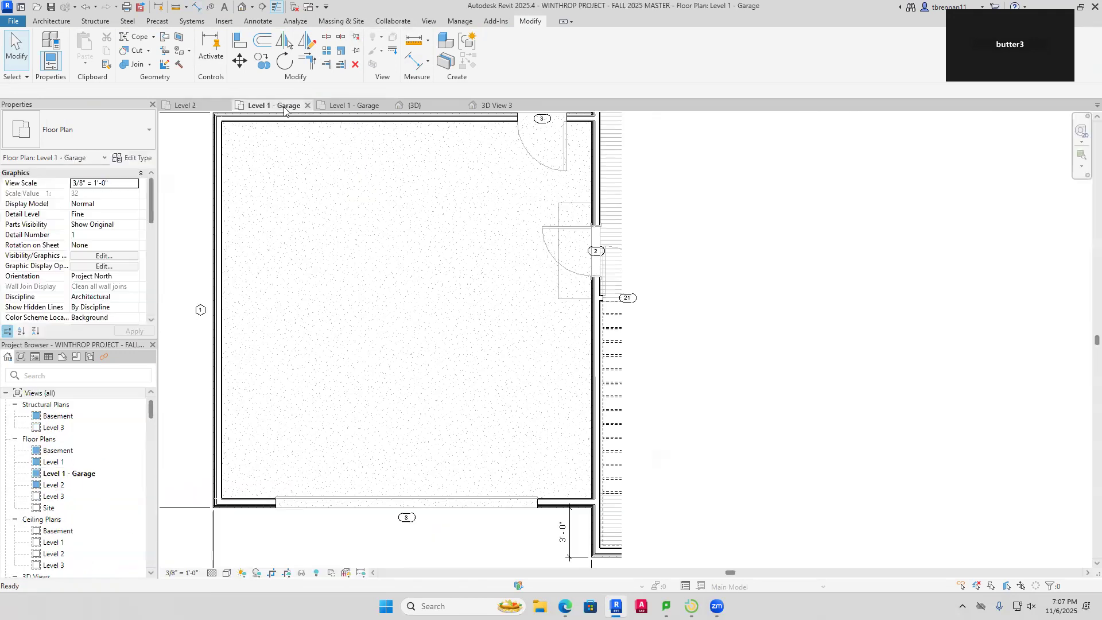
pyautogui.scroll(-3, 93, 518)
pyautogui.scroll(-5, 90, 514)
pyautogui.scroll(-1, 87, 506)
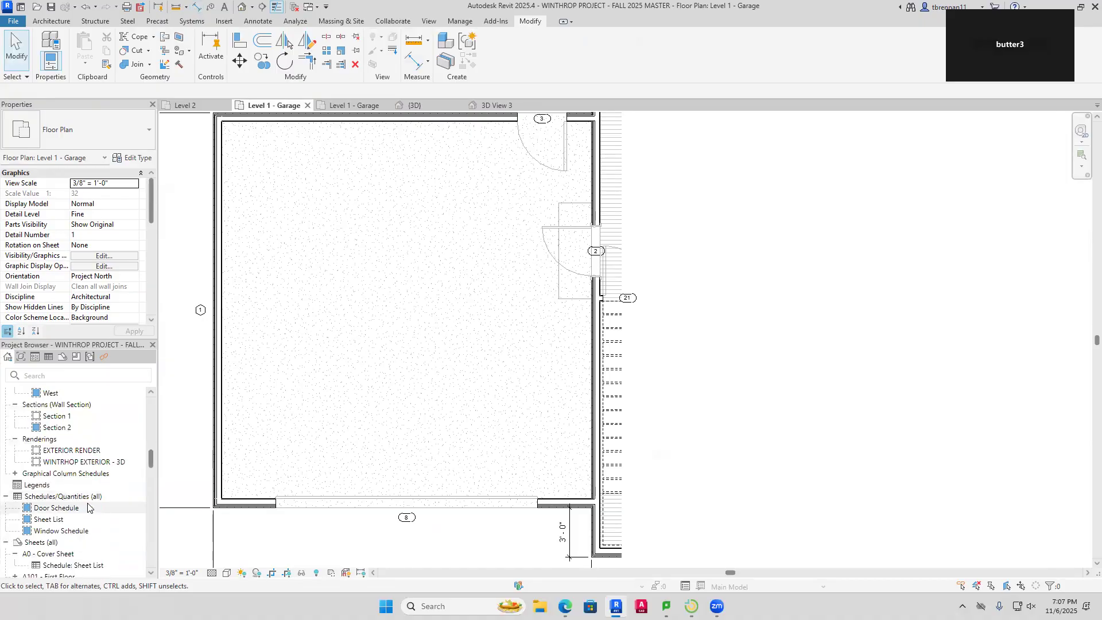
pyautogui.doubleClick(55, 416)
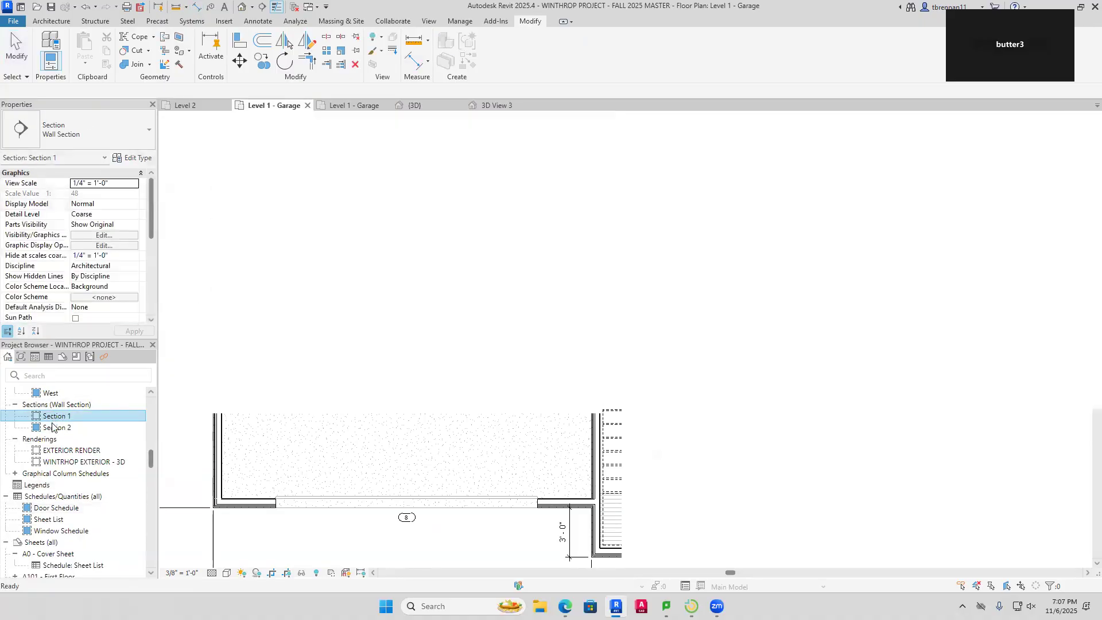
pyautogui.doubleClick(54, 428)
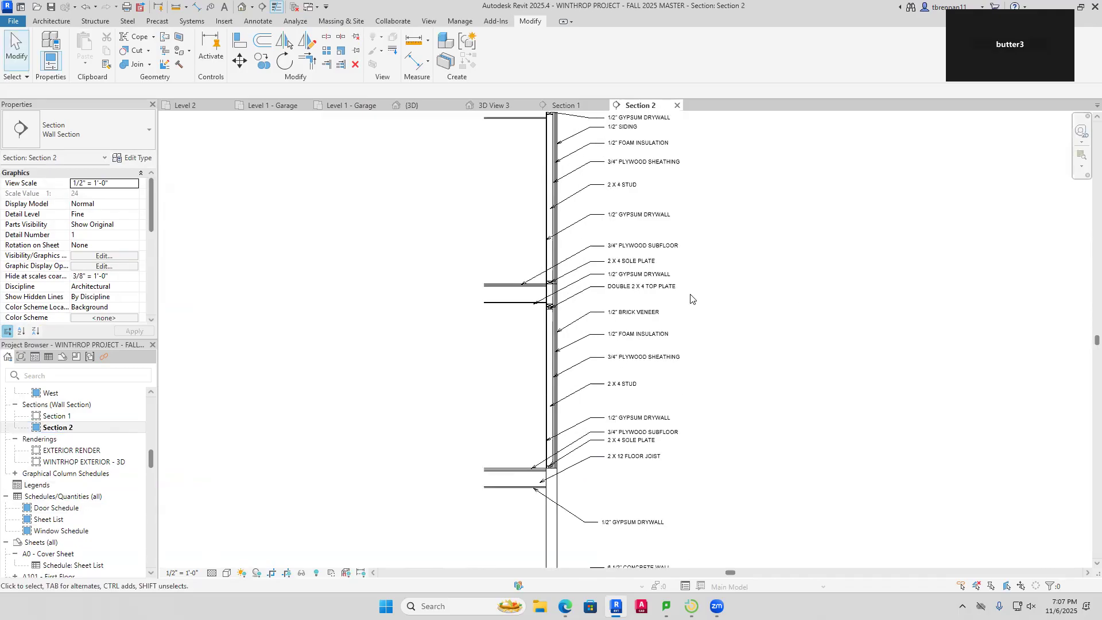
# Check which text type the "DOUBLE 2 X 4 TOP PLATE" note uses in the Section 2 wall section
pyautogui.scroll(1, 691, 299)
pyautogui.click(634, 284)
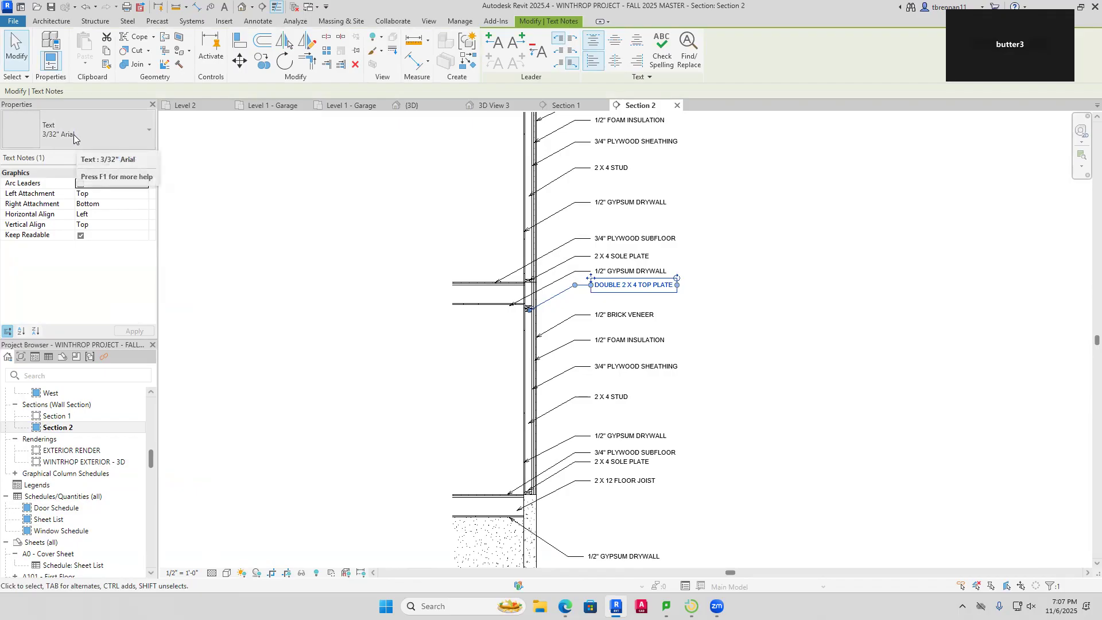
pyautogui.click(311, 205)
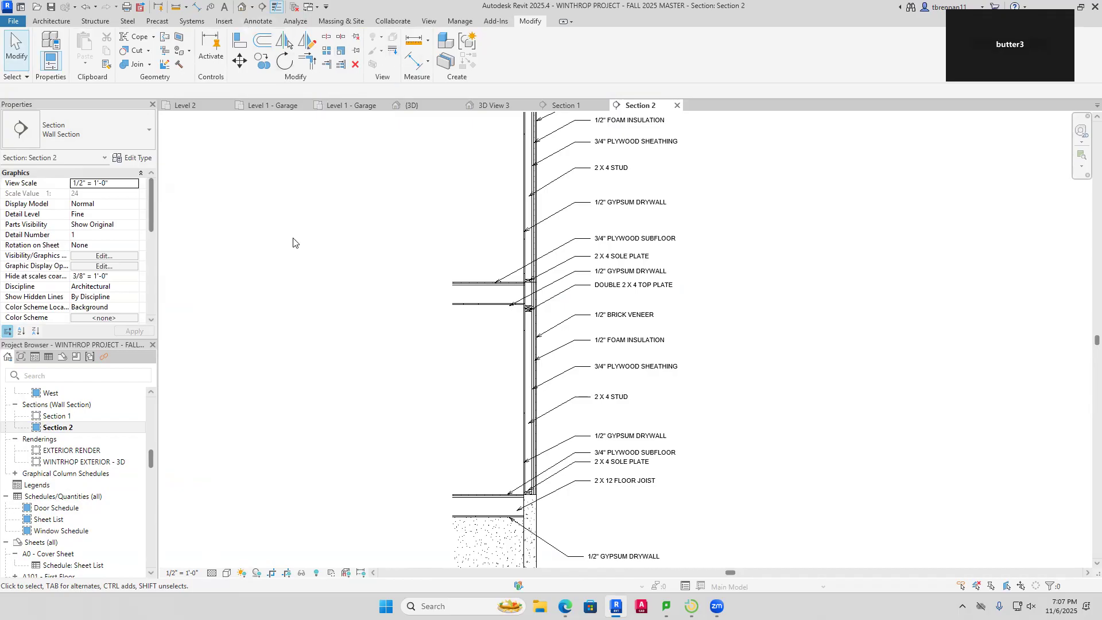
pyautogui.scroll(-1, 294, 235)
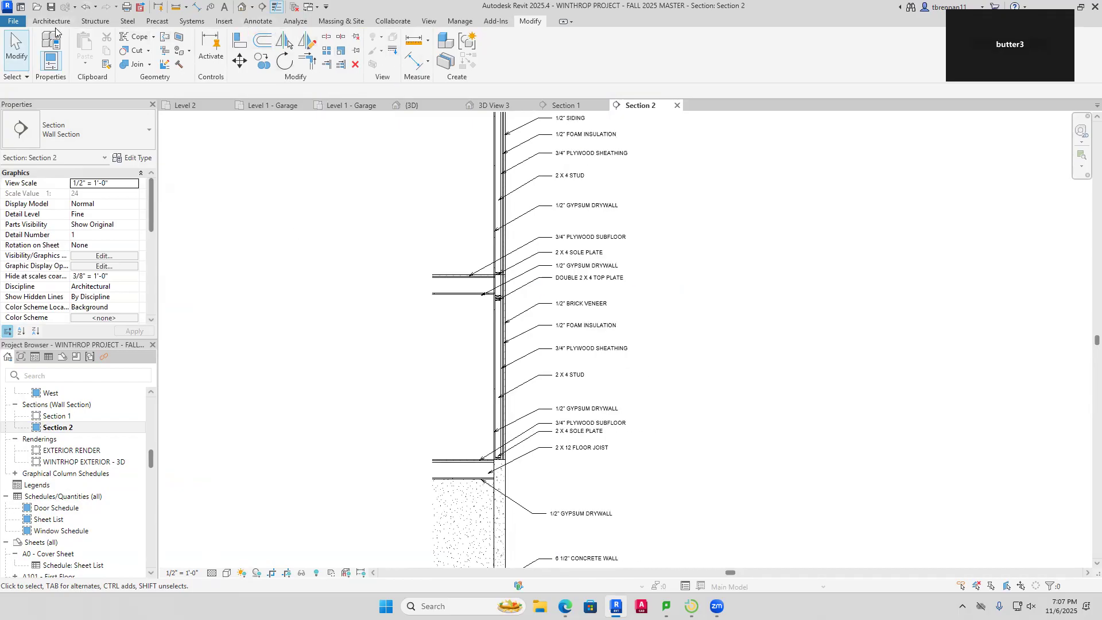
# Place a 3/32" Arial text note reading "NOTE" with a two-segment leader to the wall, between the upper 2 X 4 stud and gypsum drywall notes
pyautogui.click(258, 22)
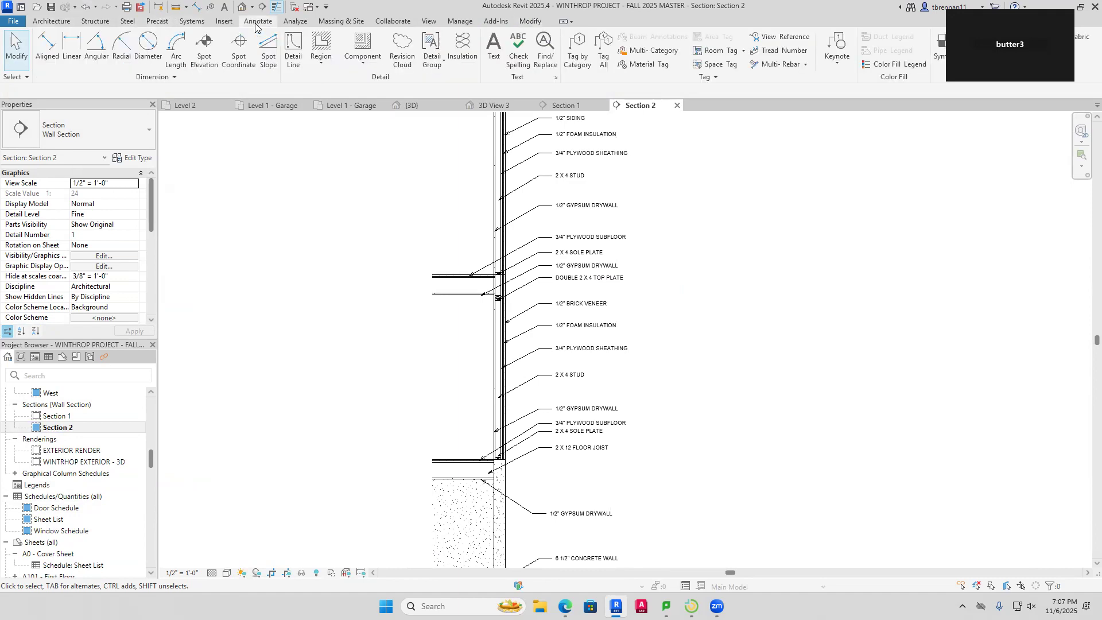
pyautogui.click(495, 55)
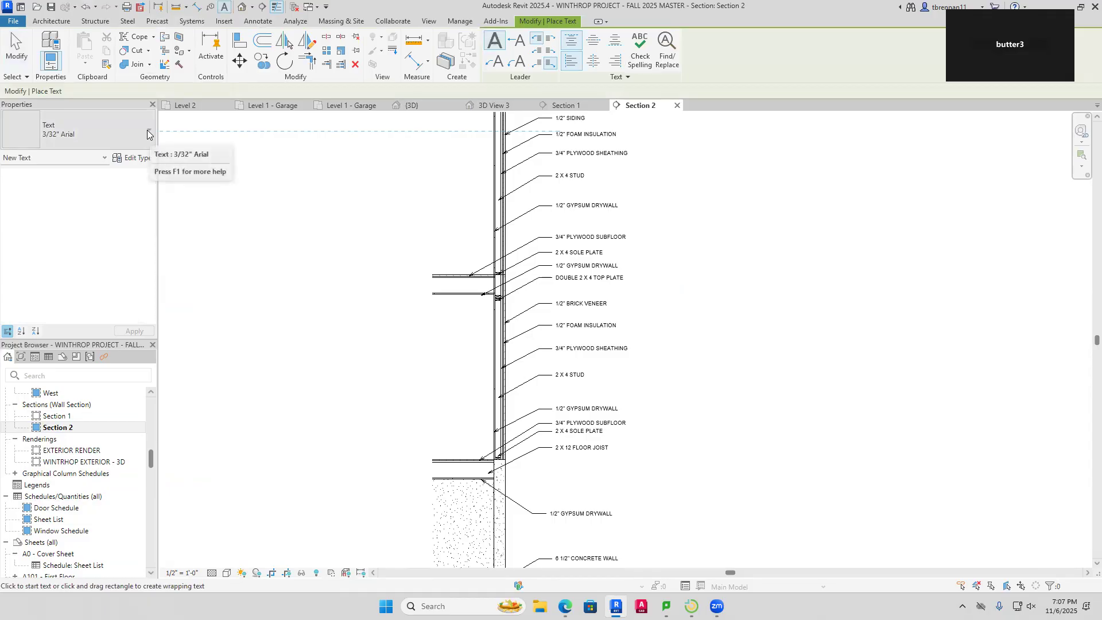
pyautogui.click(490, 61)
pyautogui.click(506, 210)
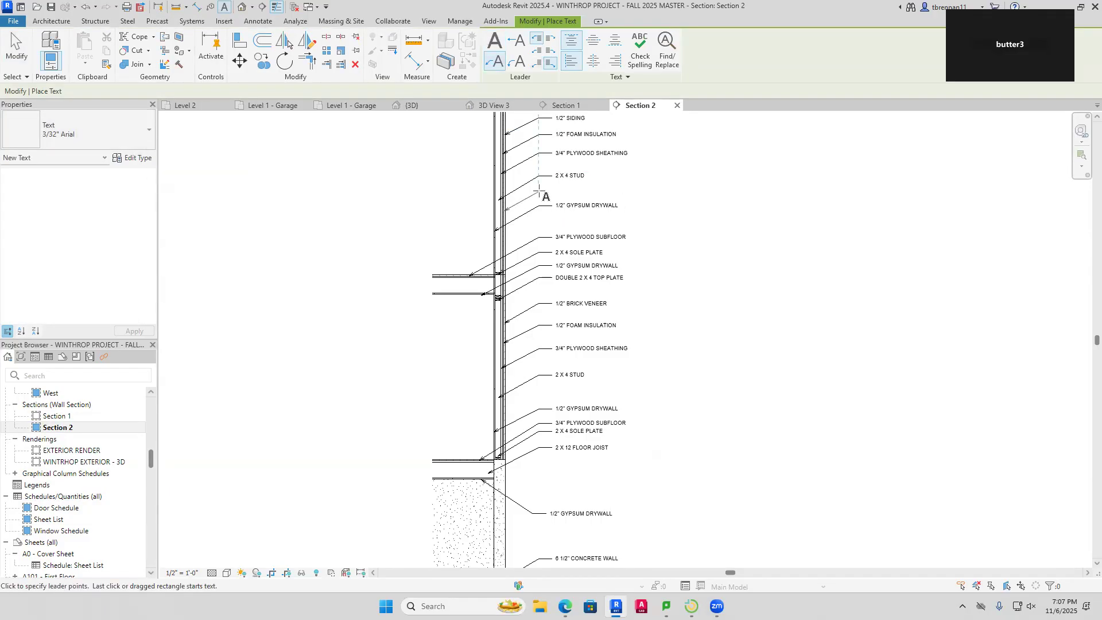
pyautogui.click(558, 190)
pyautogui.click(632, 179)
pyautogui.click(506, 211)
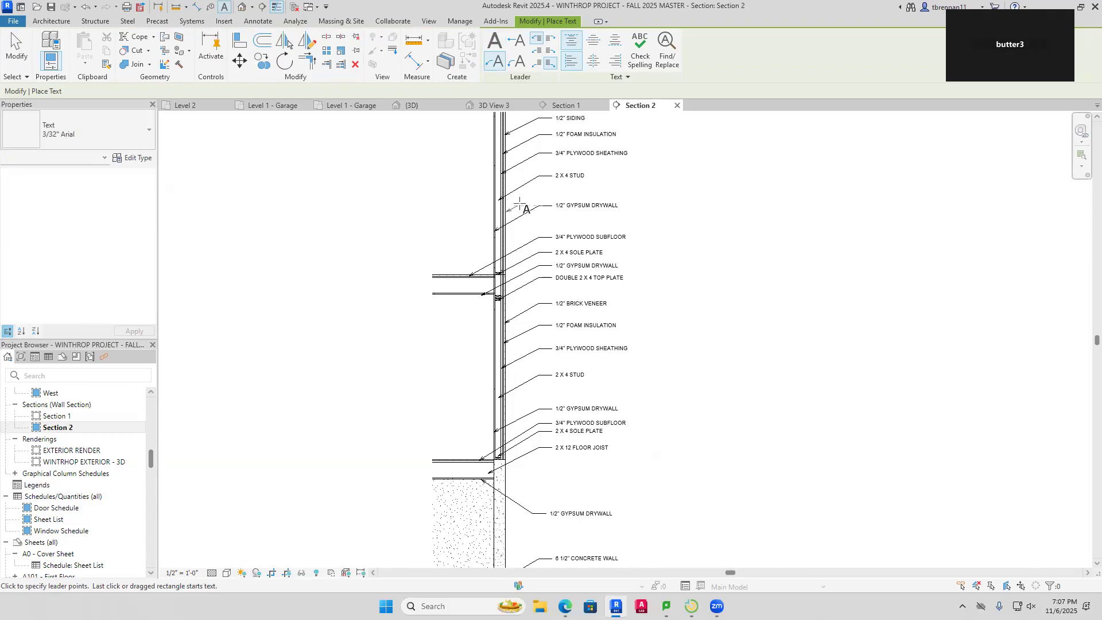
pyautogui.click(556, 194)
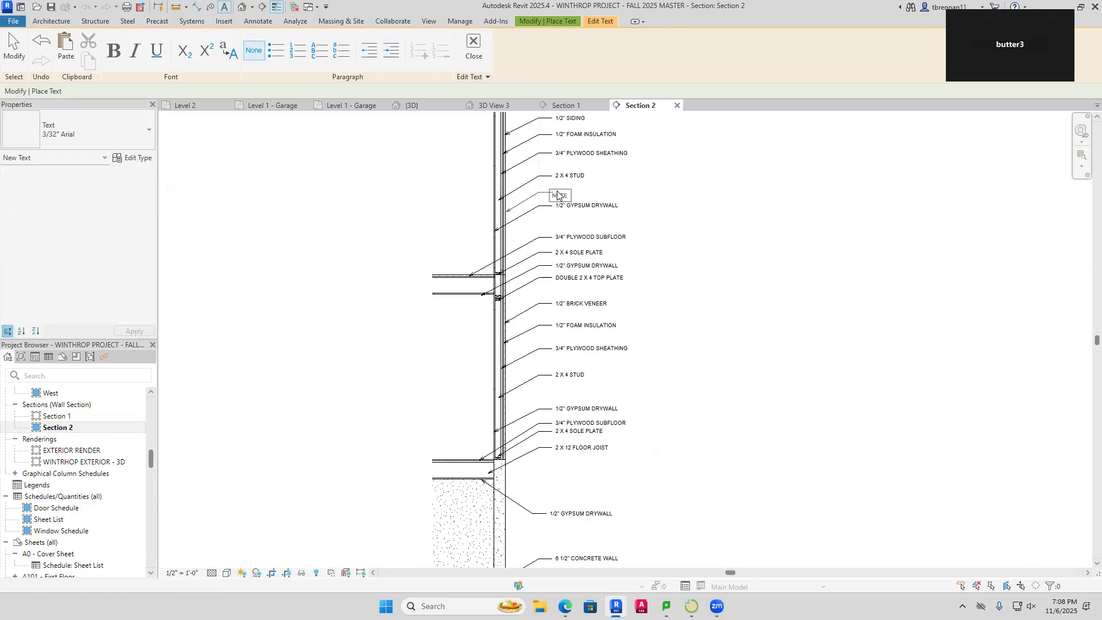
pyautogui.click(687, 224)
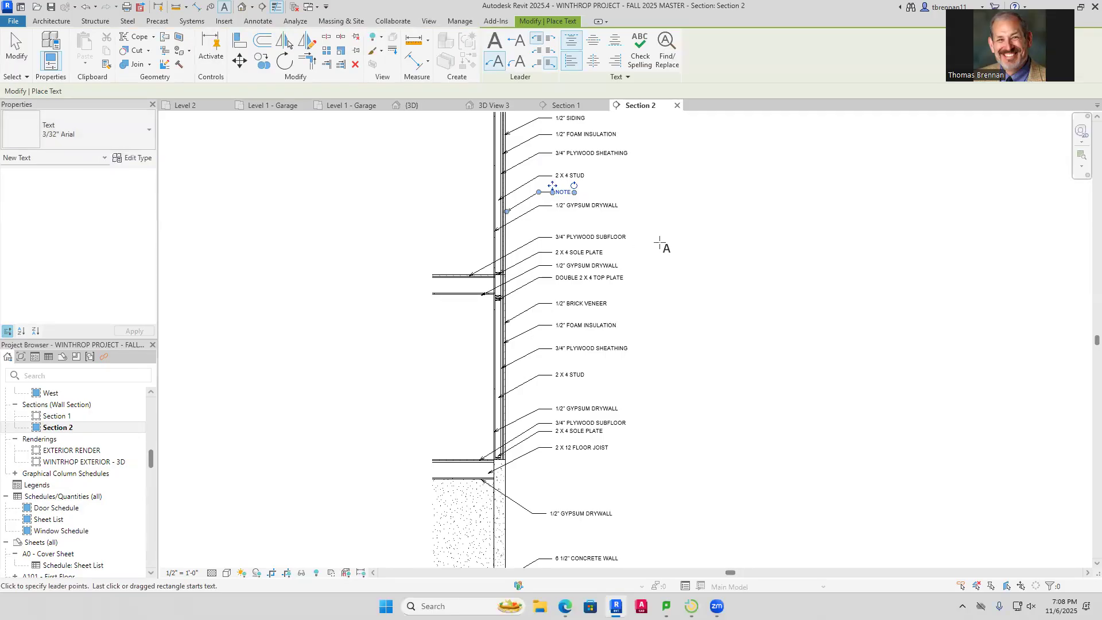
# Delete the sample "NOTE" text and its leader from the wall section
pyautogui.press('Escape')
pyautogui.click(565, 193)
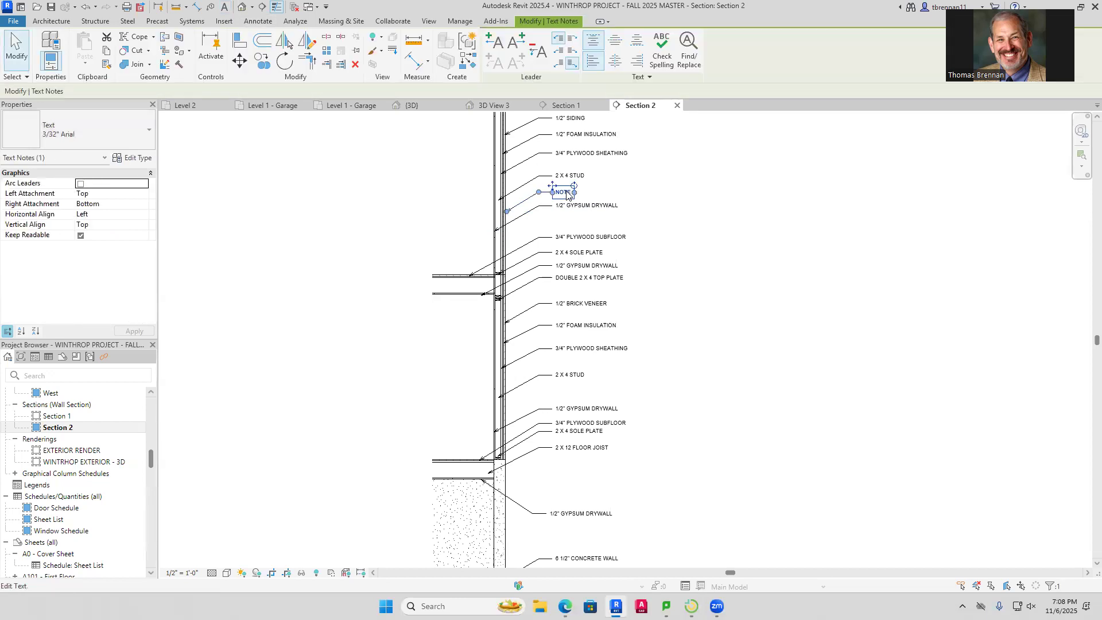
pyautogui.press('Delete')
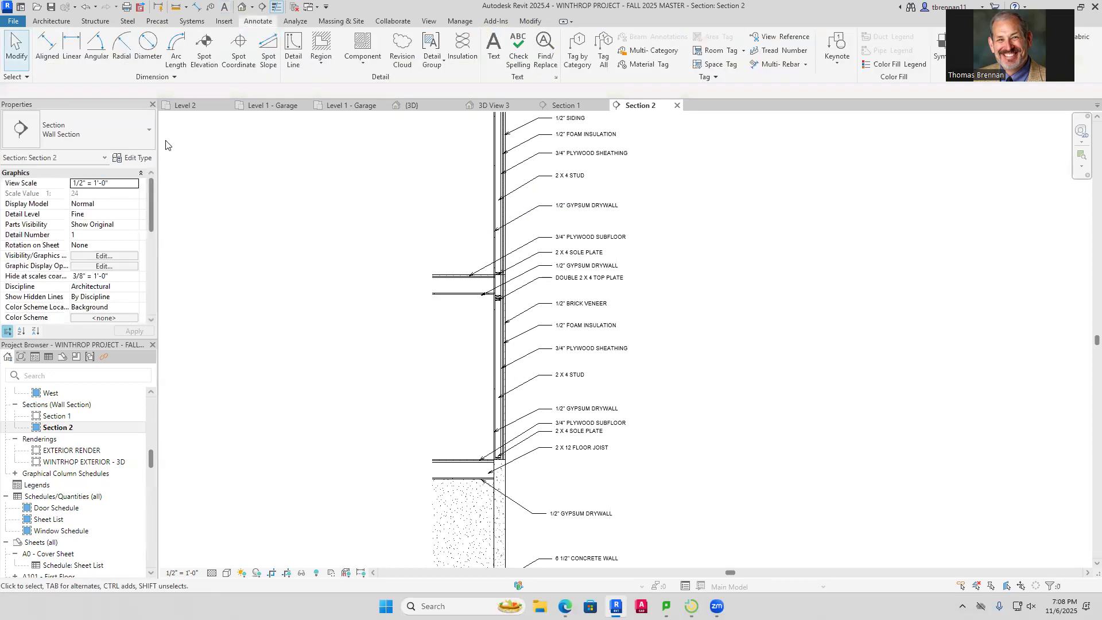
# Review the text types available for the Text command, leaving the command without placing a note
pyautogui.click(148, 130)
pyautogui.click(494, 49)
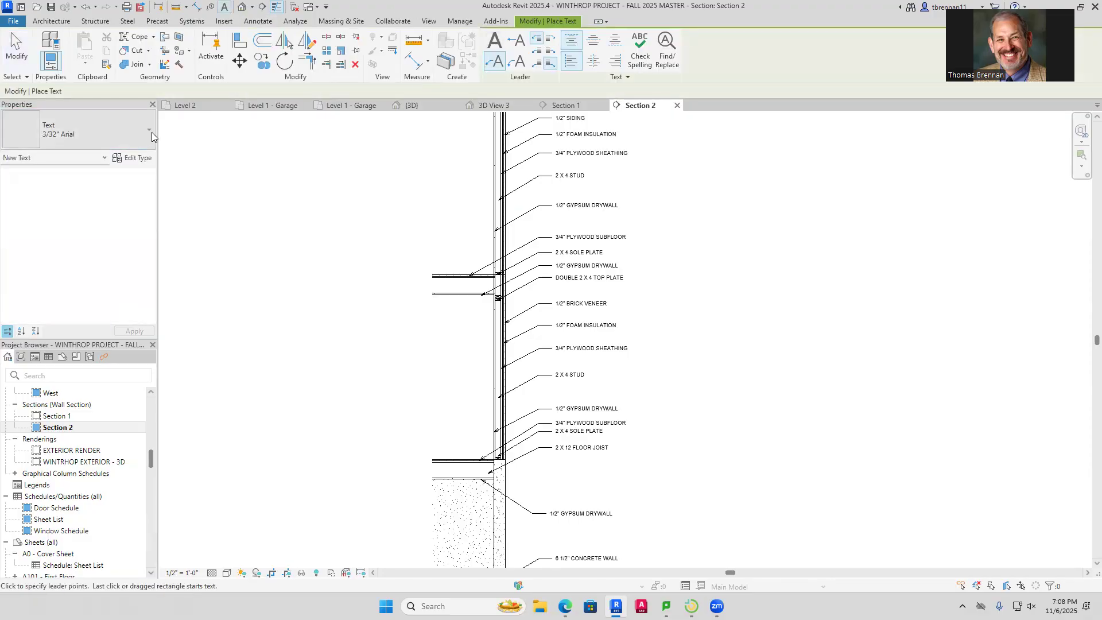
pyautogui.click(151, 132)
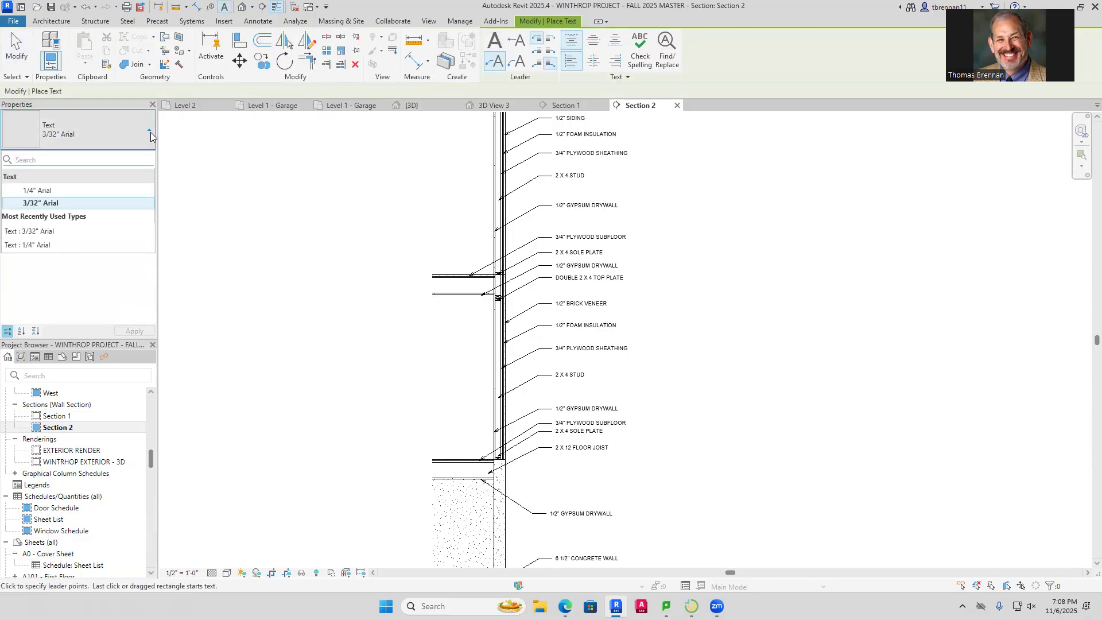
pyautogui.press('Escape')
pyautogui.press('Escape')
pyautogui.scroll(-2, 748, 393)
pyautogui.scroll(-2, 748, 392)
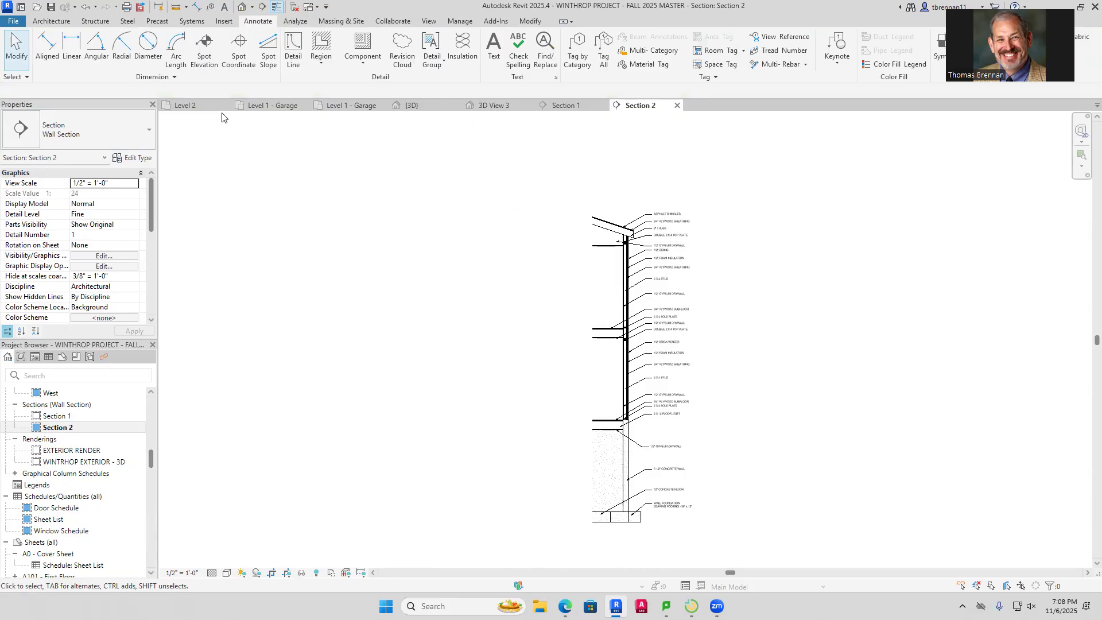
# Return to the Level 2 floor plan and dimension the lower bathroom's depth from the toilet's partition to the exterior wall with an aligned dimension
pyautogui.click(198, 106)
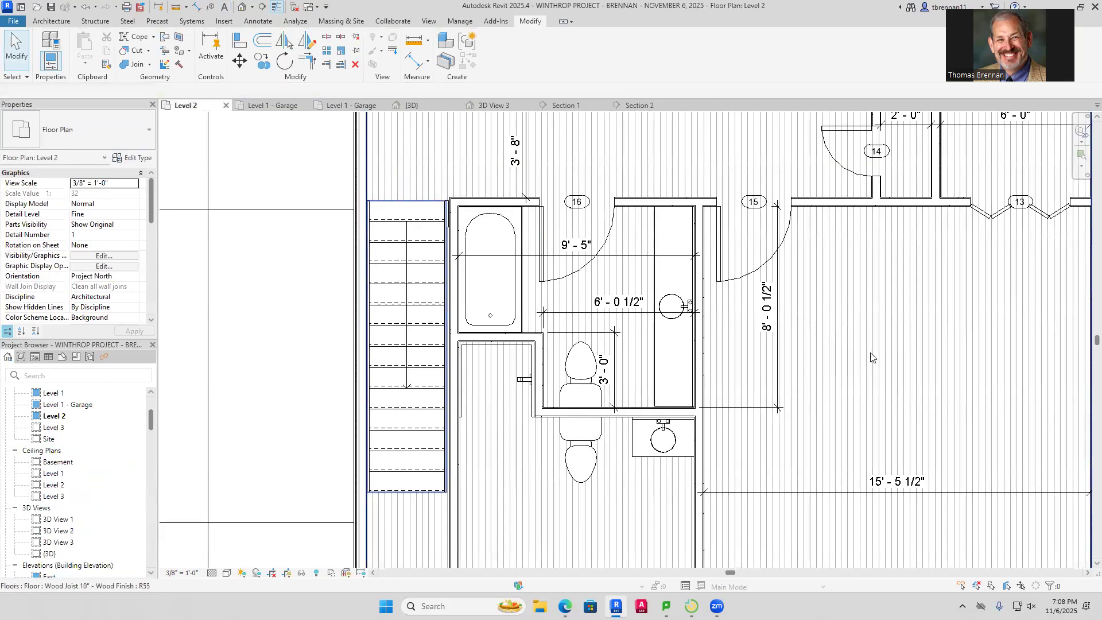
pyautogui.scroll(-1, 868, 353)
pyautogui.moveTo(869, 353); pyautogui.dragTo(799, 386, button='middle')
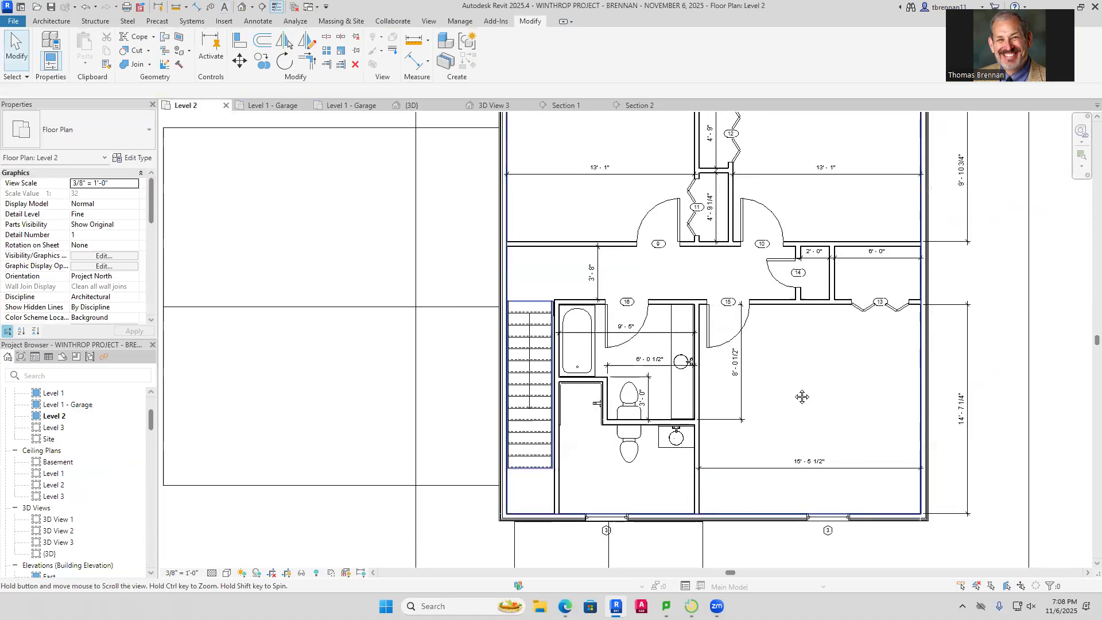
pyautogui.scroll(-3, 798, 386)
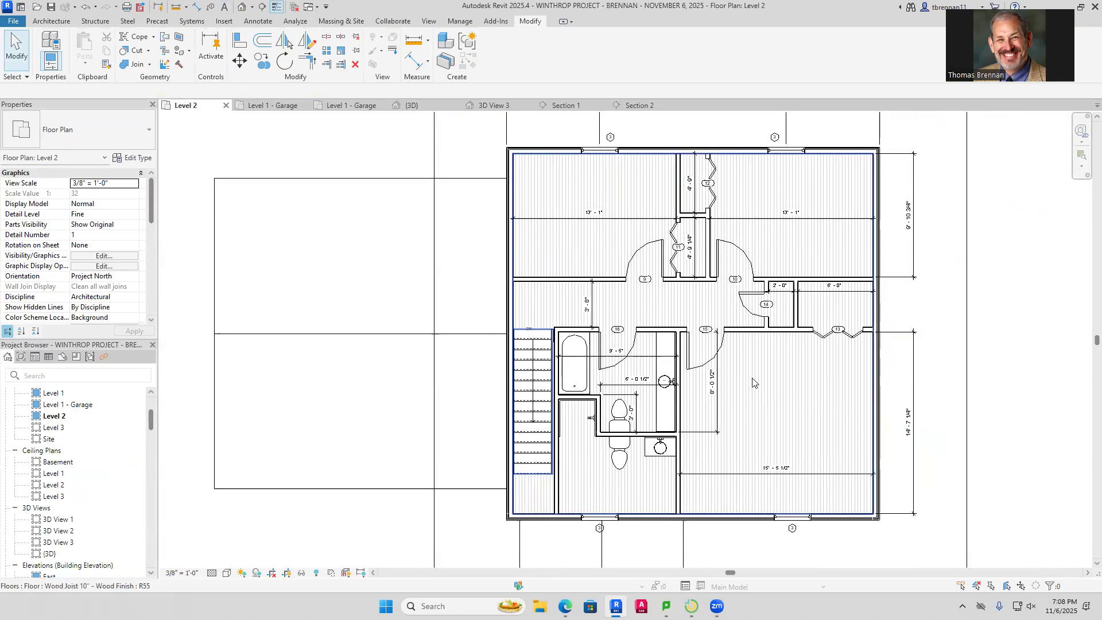
pyautogui.scroll(1, 689, 454)
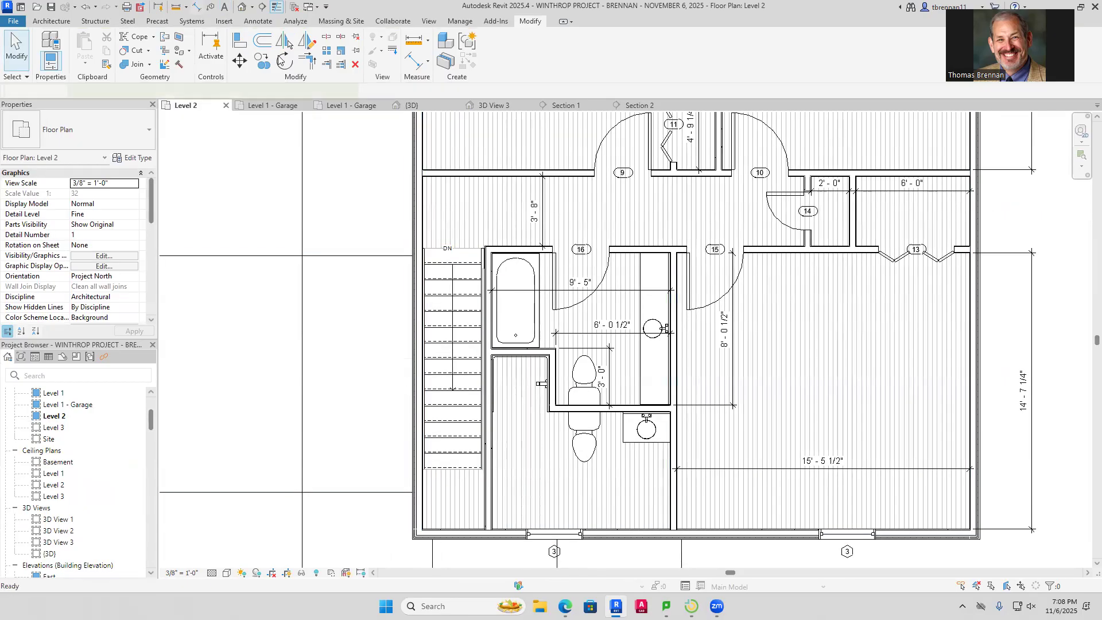
pyautogui.scroll(3, 614, 437)
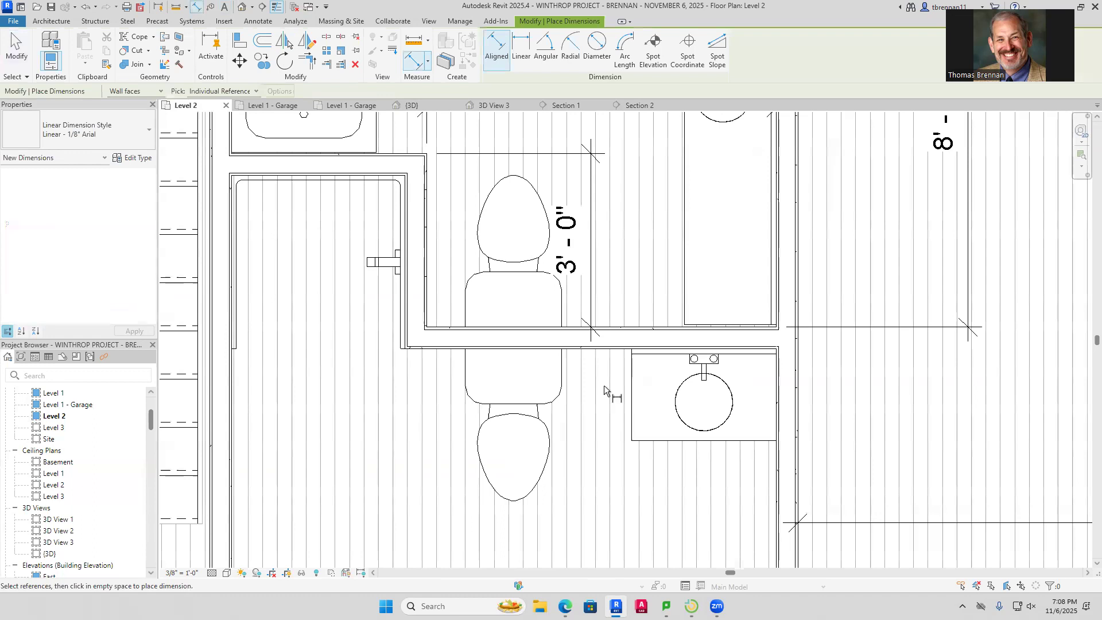
pyautogui.click(592, 350)
pyautogui.scroll(-3, 588, 450)
pyautogui.scroll(1, 586, 311)
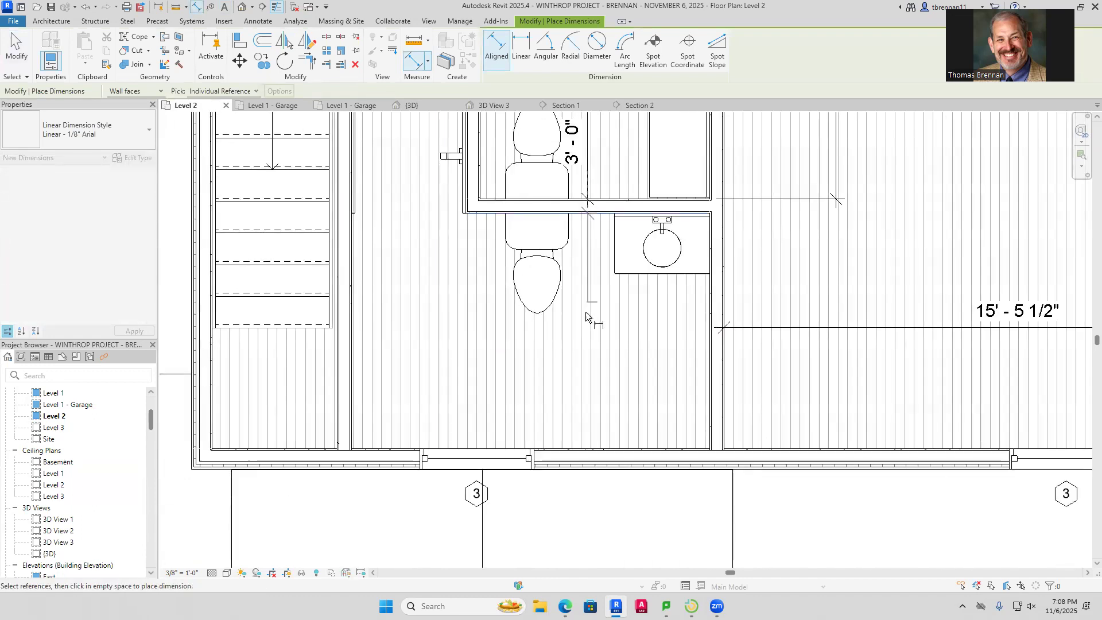
pyautogui.click(602, 447)
pyautogui.click(609, 421)
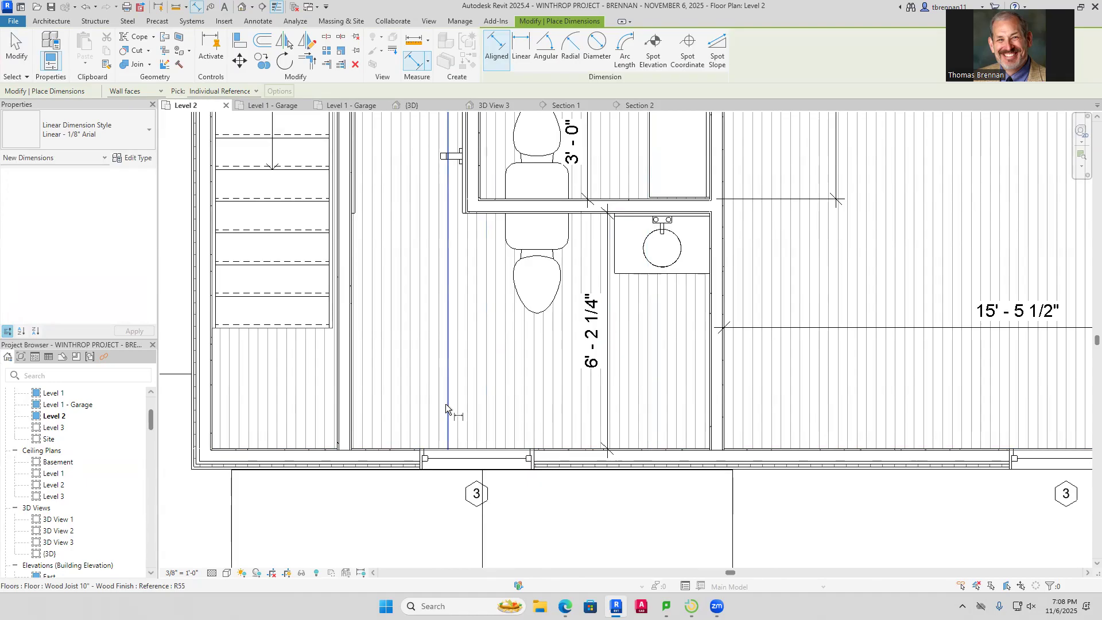
# Dimension the stair's overall width from the exterior wall's inner face to the stair's outer edge, placing the dimension above the DN label
pyautogui.scroll(-3, 379, 258)
pyautogui.scroll(-3, 384, 264)
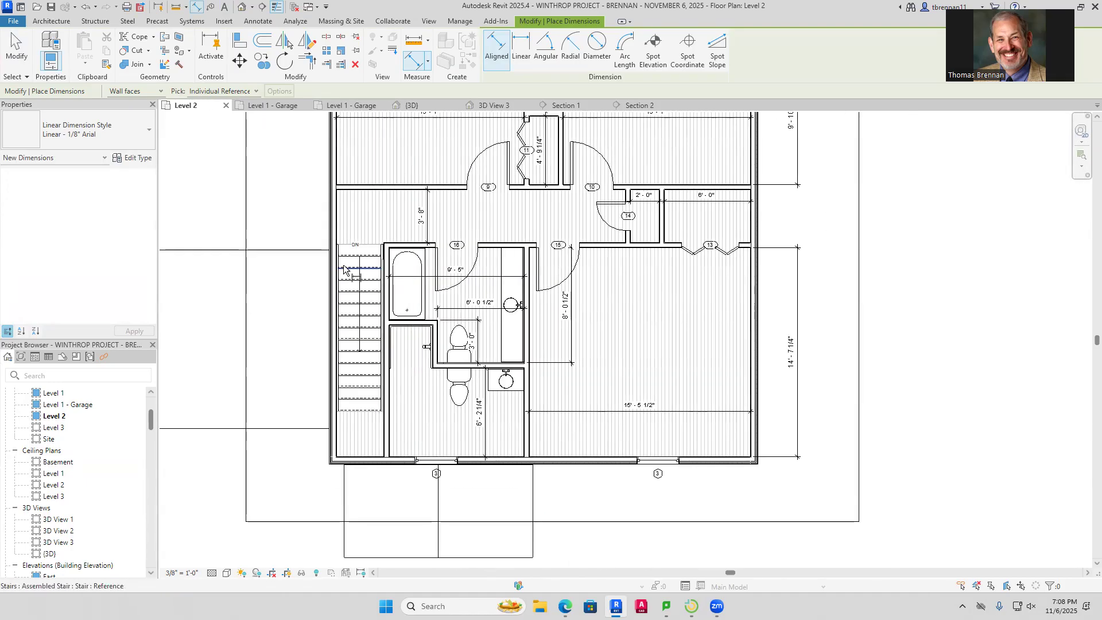
pyautogui.scroll(5, 342, 227)
pyautogui.click(342, 228)
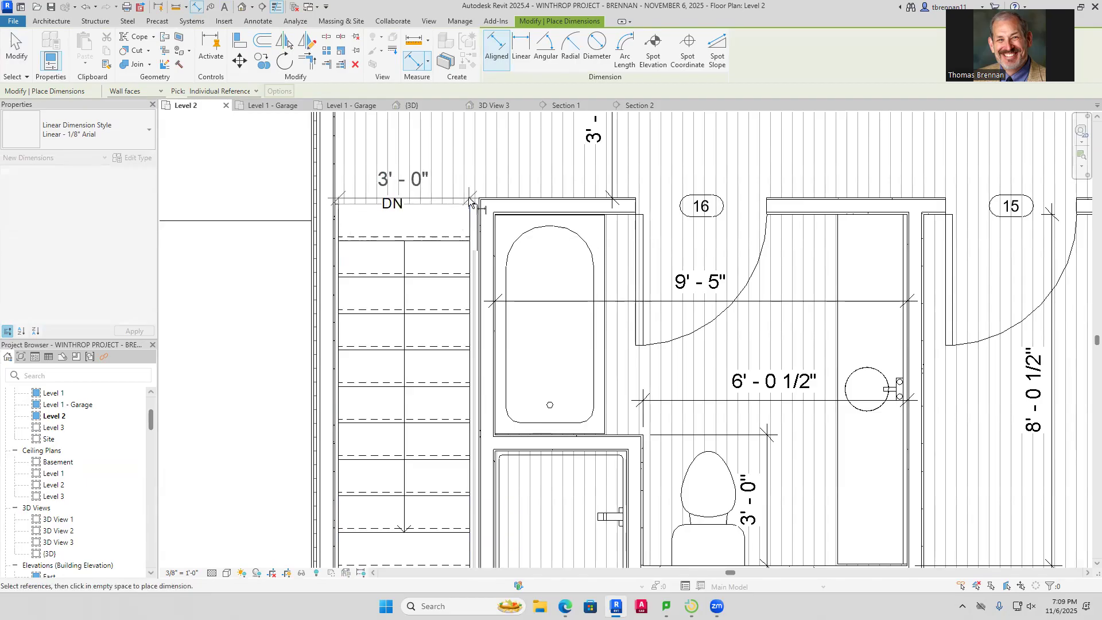
pyautogui.press('Escape')
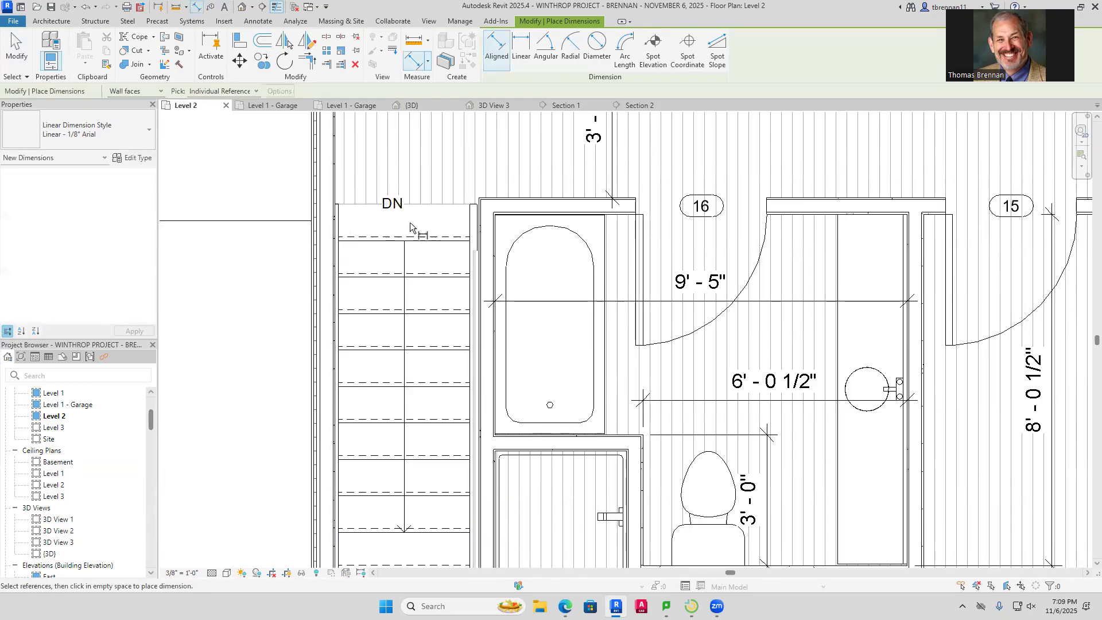
pyautogui.scroll(5, 339, 236)
pyautogui.click(331, 234)
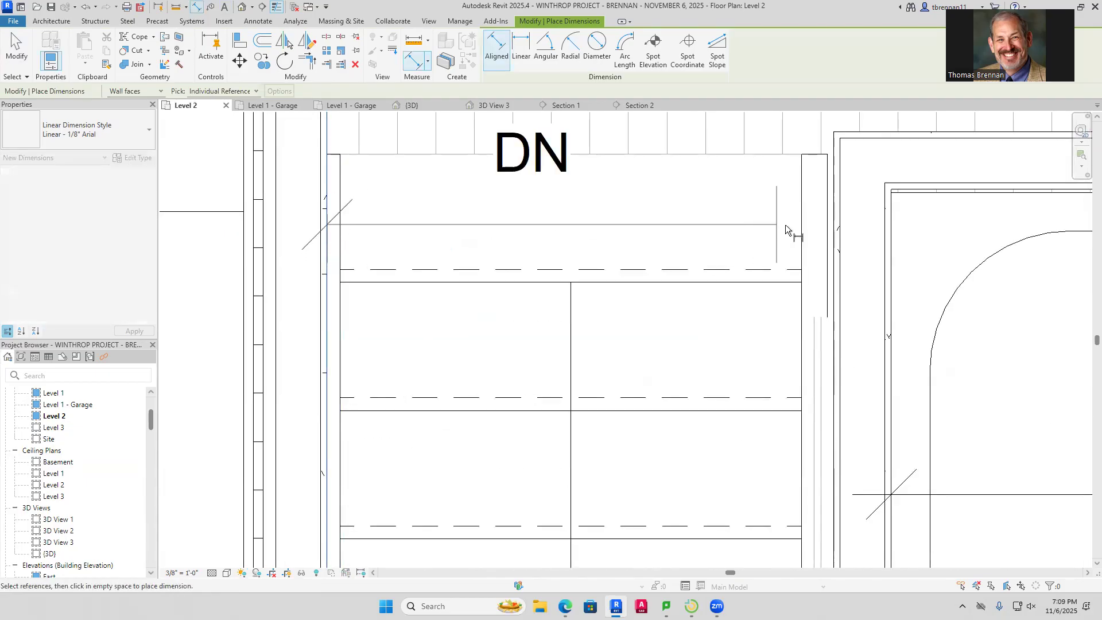
pyautogui.click(827, 220)
pyautogui.scroll(-1, 745, 248)
pyautogui.moveTo(745, 251); pyautogui.dragTo(742, 352, button='middle')
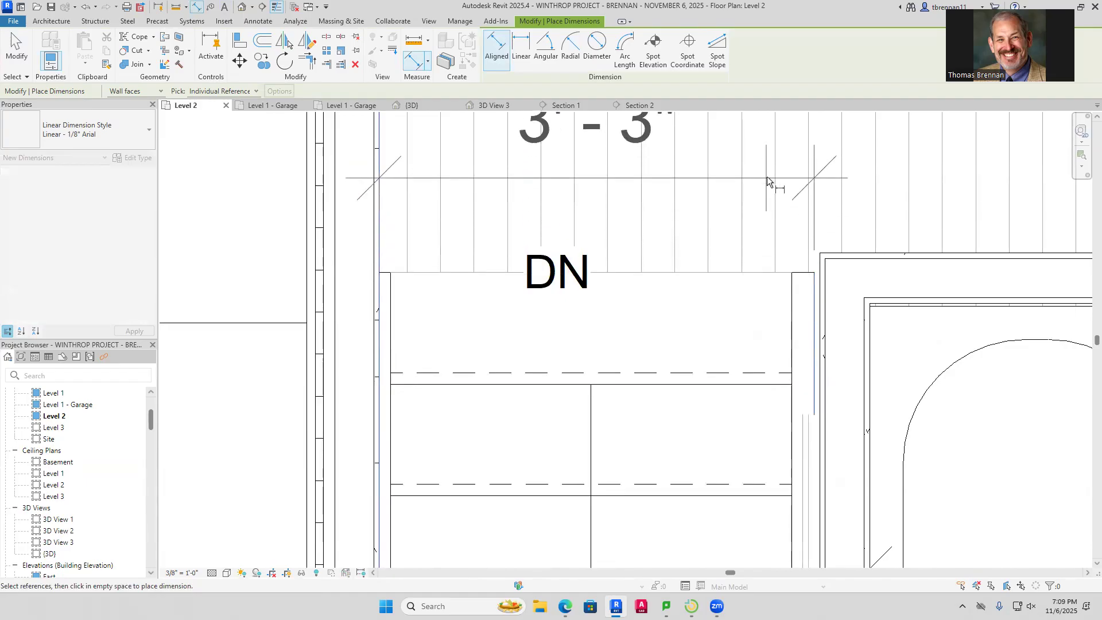
pyautogui.click(768, 173)
pyautogui.press('Escape')
# Nudge the multistory stair one increment away from the exterior wall, toward the bathroom wall
pyautogui.scroll(-2, 728, 256)
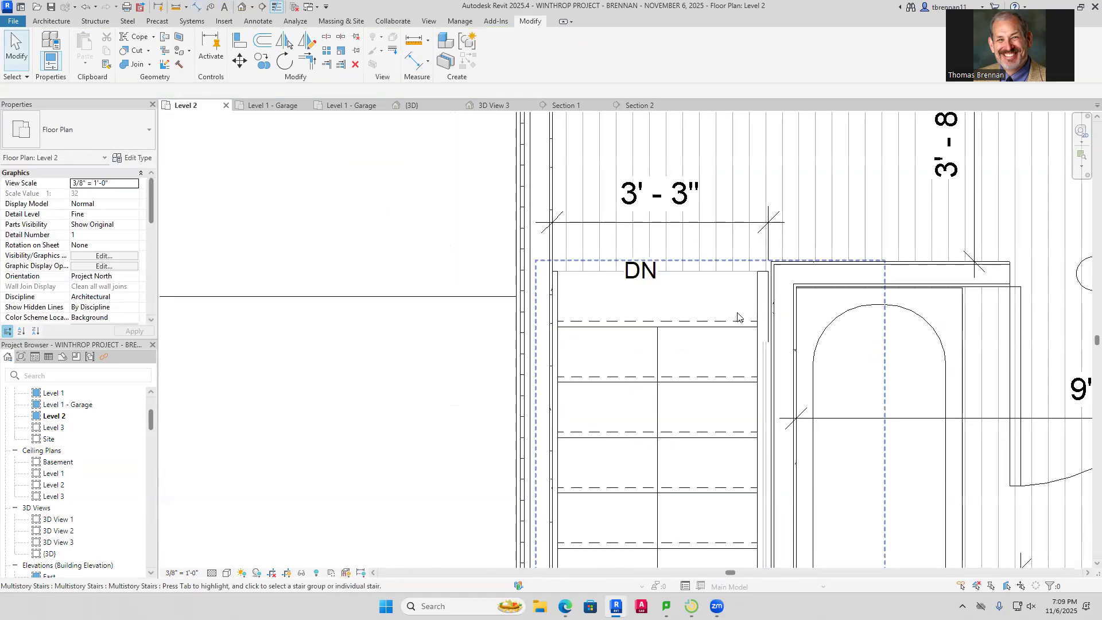
pyautogui.click(761, 293)
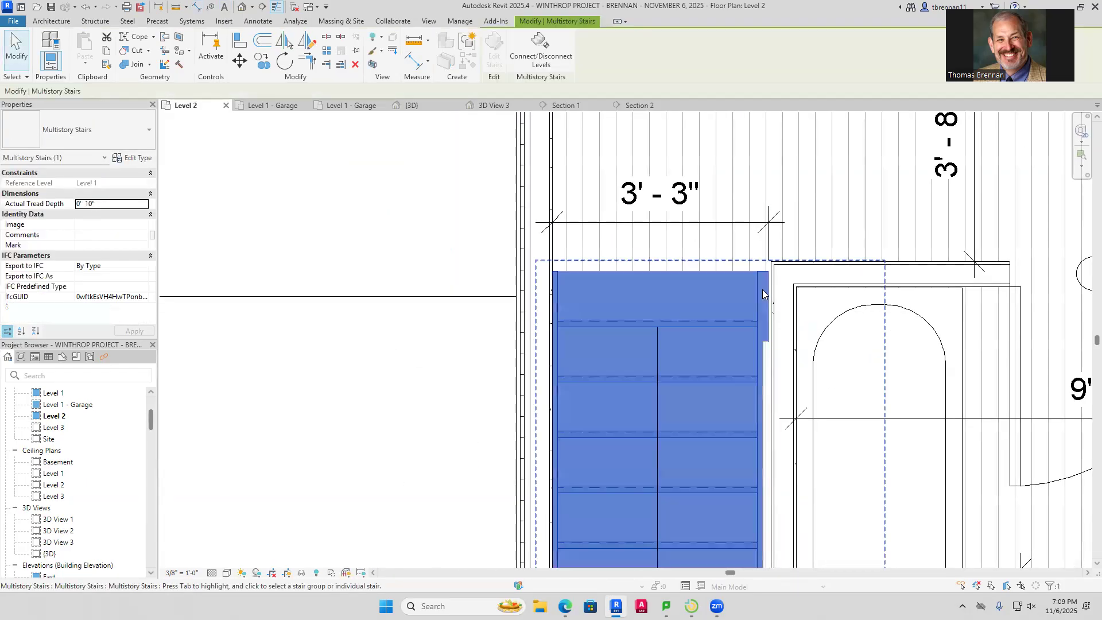
pyautogui.press('Right')
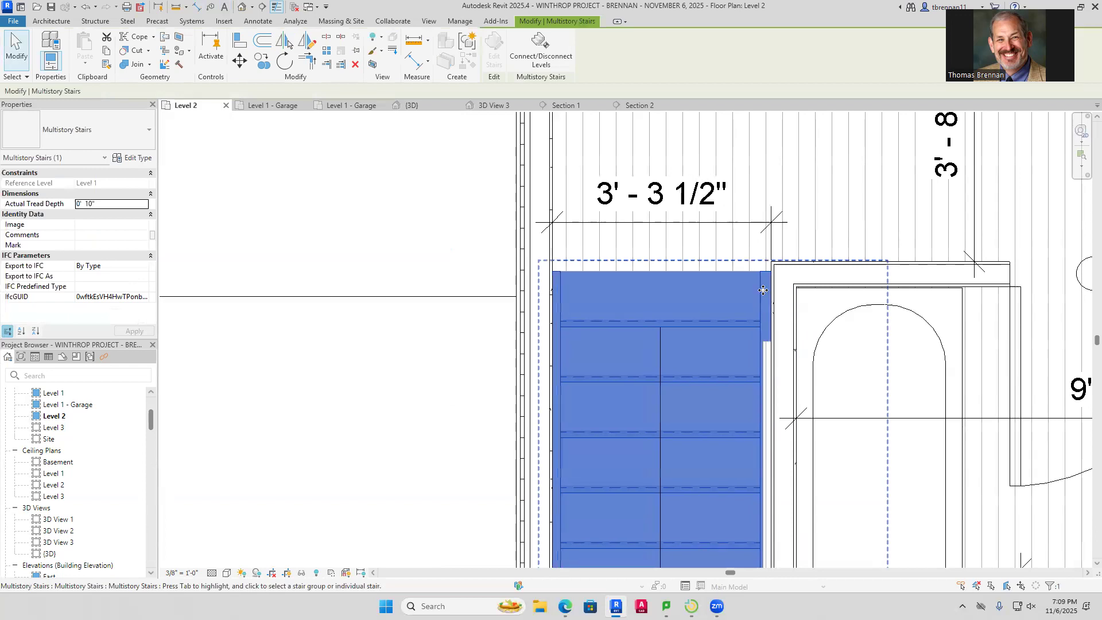
pyautogui.press('Escape')
pyautogui.scroll(-4, 766, 288)
pyautogui.moveTo(766, 288); pyautogui.dragTo(618, 256, button='middle')
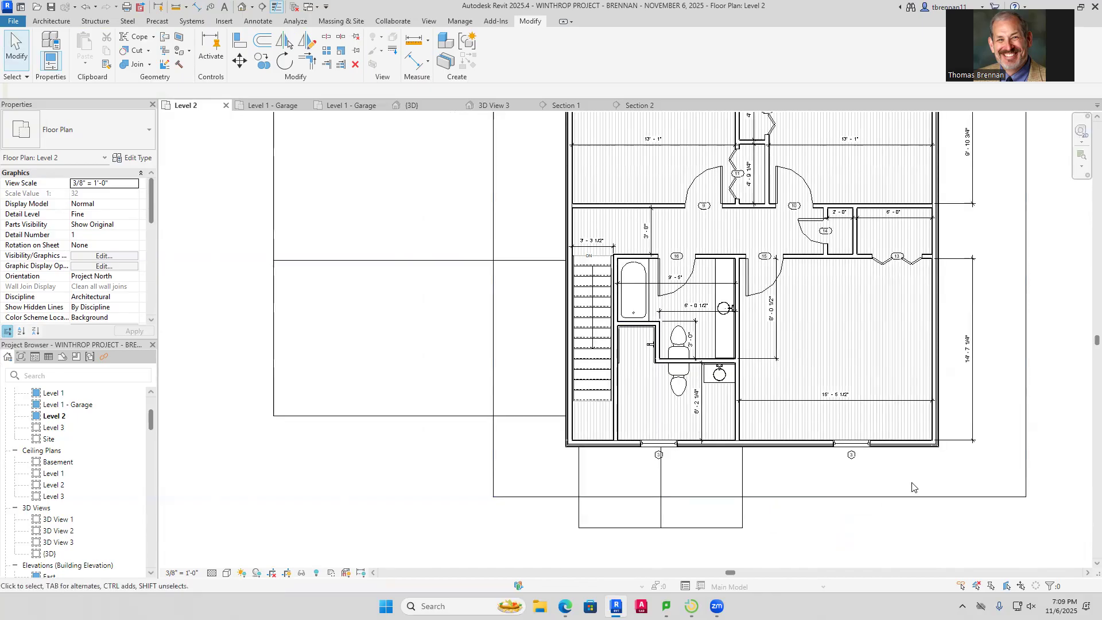
# Look over the dimensioned Level 2 plan and open the Level 1 - Garage floor plan
pyautogui.moveTo(881, 514); pyautogui.dragTo(719, 513, button='middle')
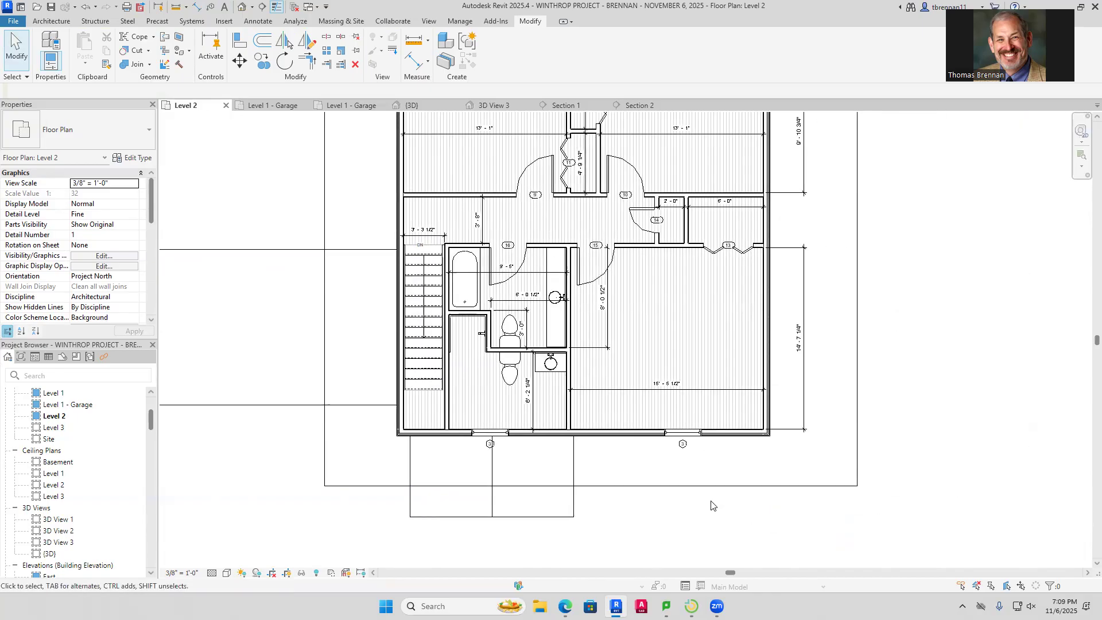
pyautogui.moveTo(917, 318); pyautogui.dragTo(919, 411, button='middle')
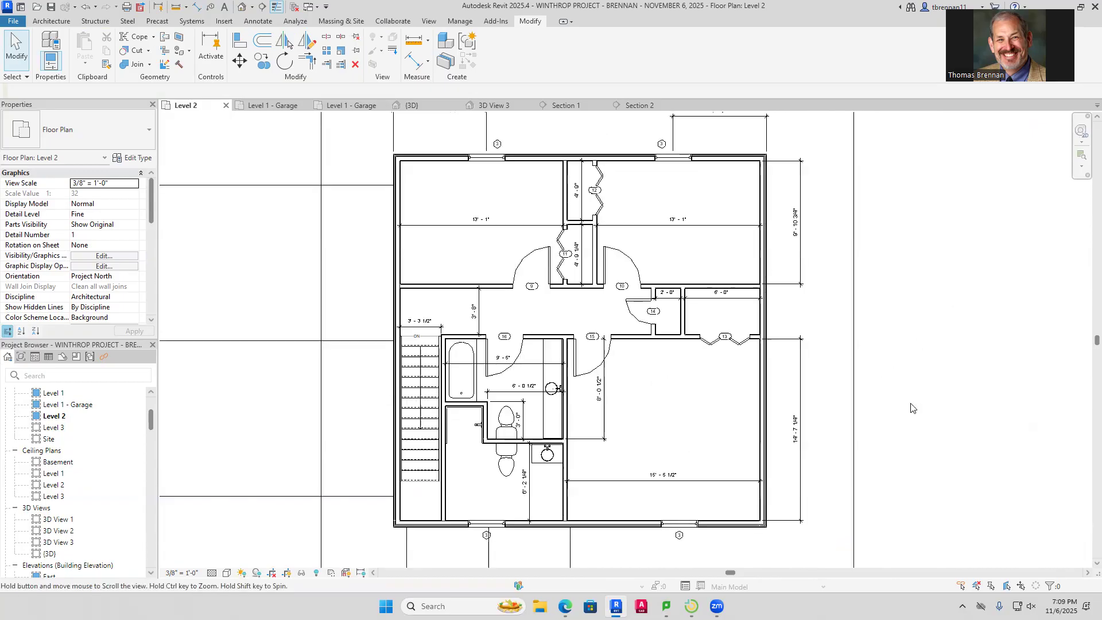
pyautogui.moveTo(919, 327); pyautogui.dragTo(922, 356, button='middle')
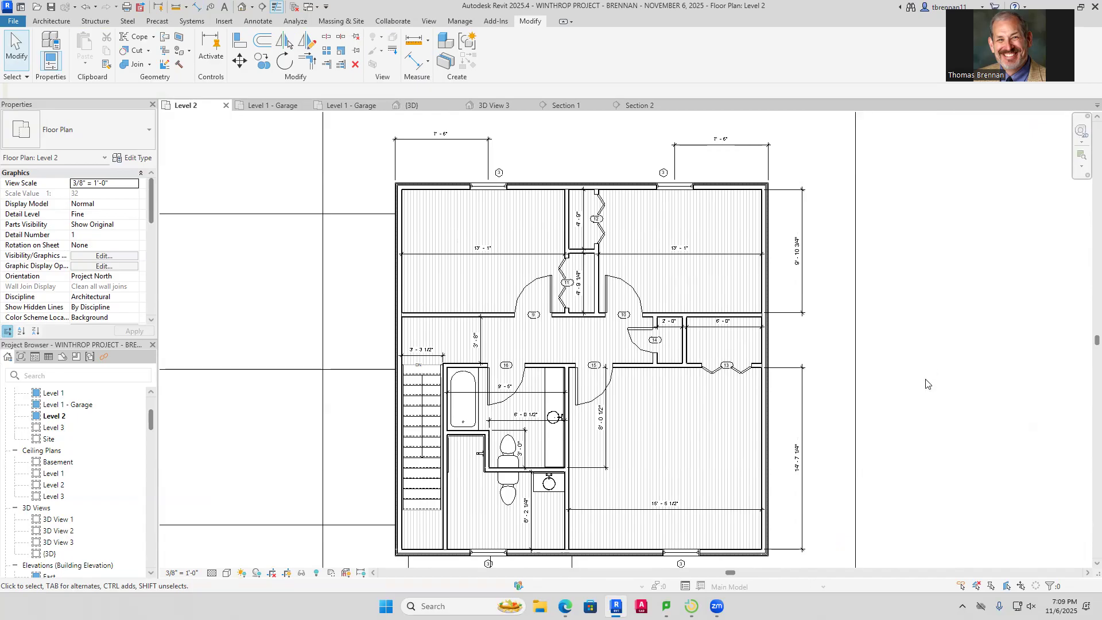
pyautogui.moveTo(930, 381); pyautogui.dragTo(927, 350, button='middle')
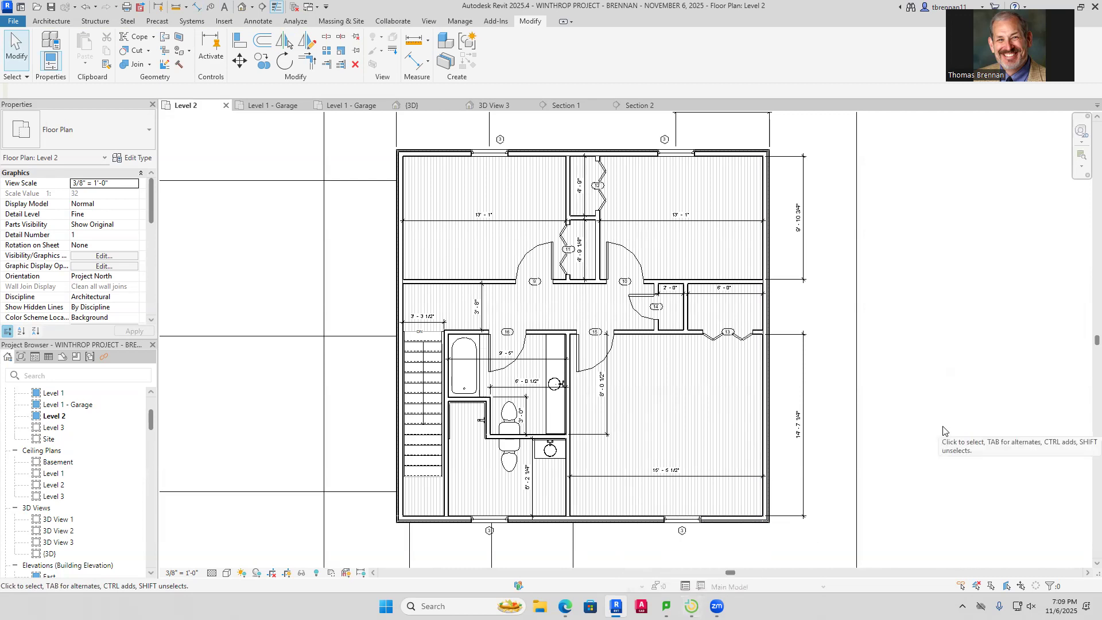
pyautogui.click(357, 106)
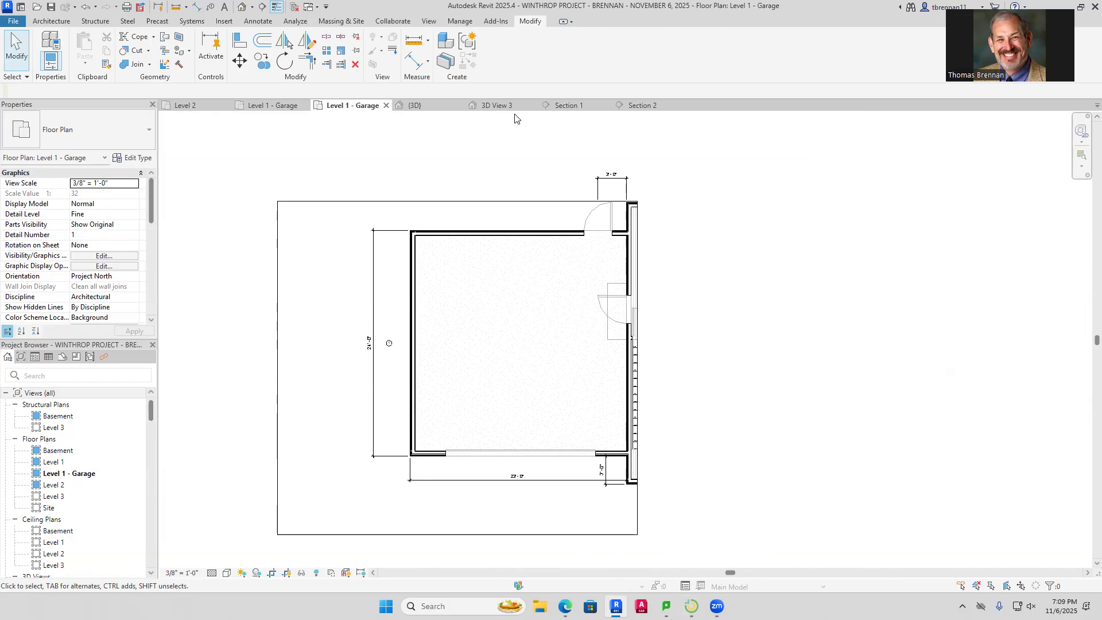
# Return to the Level 2 floor plan and save the project
pyautogui.click(171, 109)
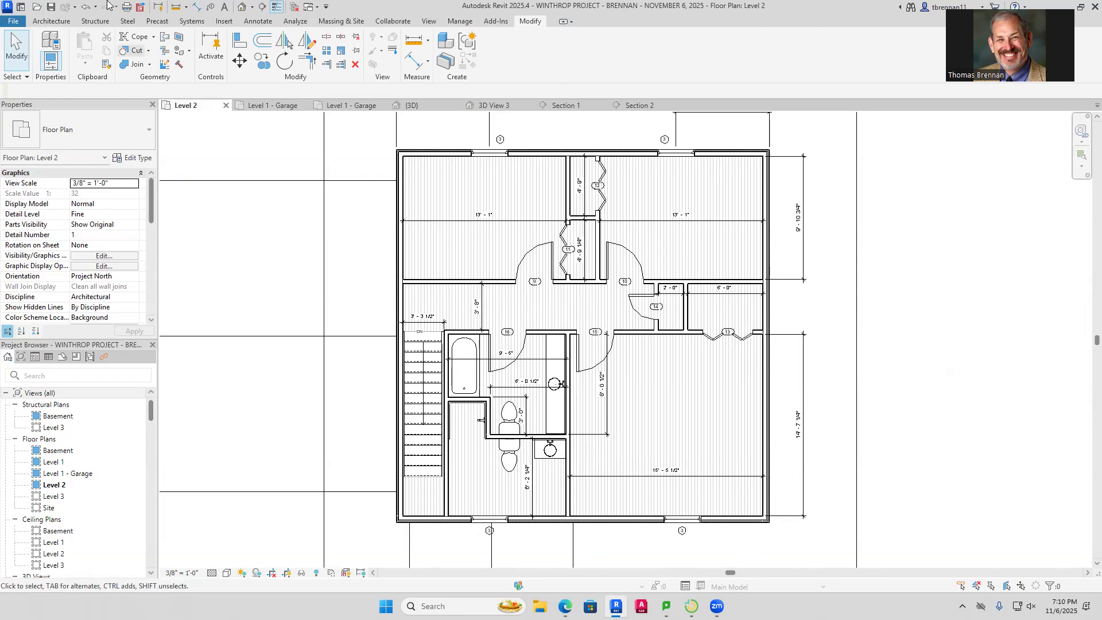
pyautogui.click(52, 8)
# Open the Stair Practice - 3 Storey (1) (2) project from the Downloads folder
pyautogui.click(20, 8)
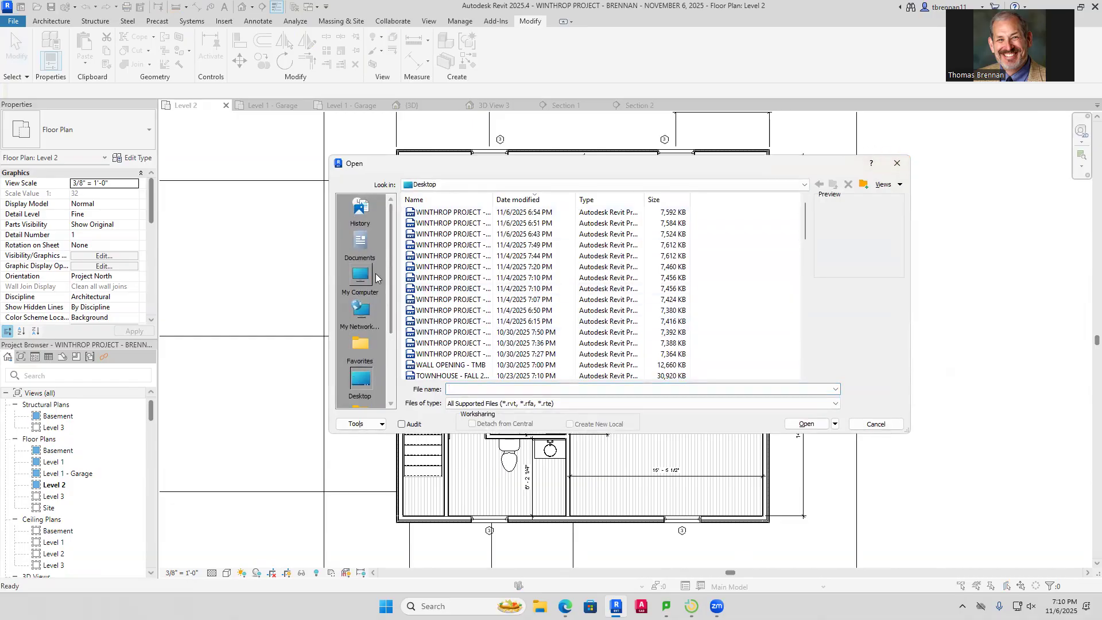
pyautogui.moveTo(389, 300)
pyautogui.mouseDown()
pyautogui.moveTo(395, 369)
pyautogui.moveTo(395, 293)
pyautogui.mouseUp()
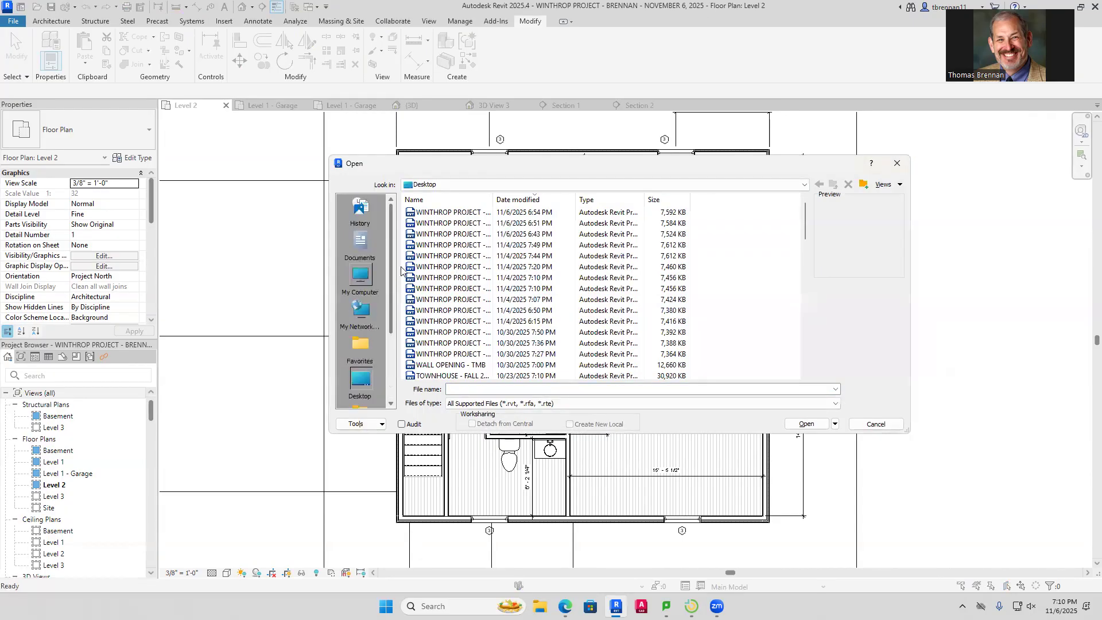
pyautogui.click(441, 199)
pyautogui.click(441, 200)
pyautogui.click(363, 277)
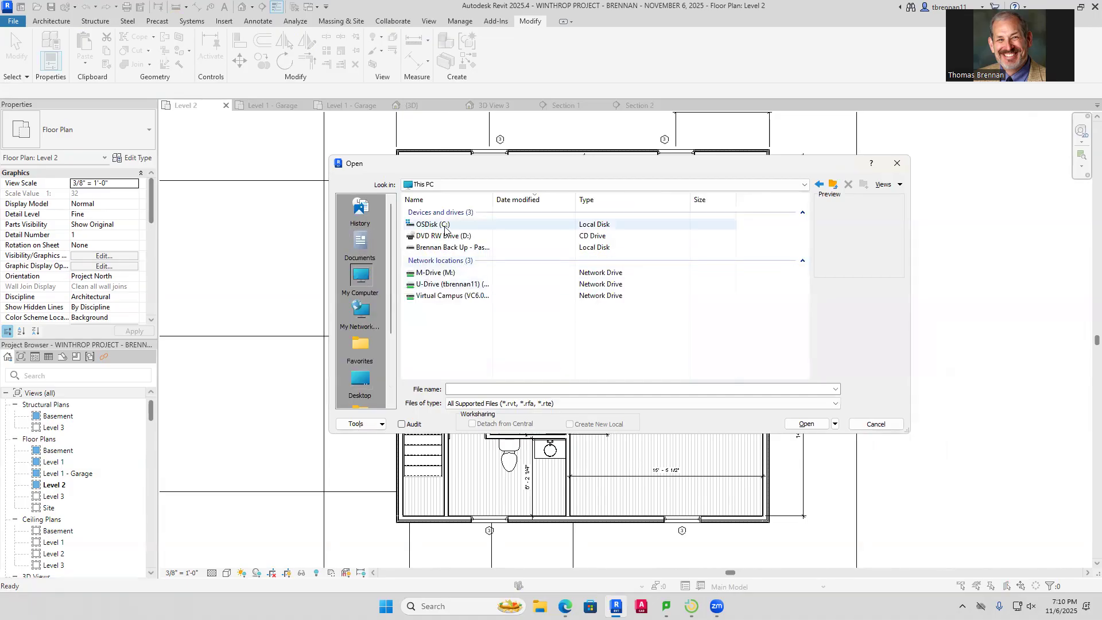
pyautogui.doubleClick(446, 225)
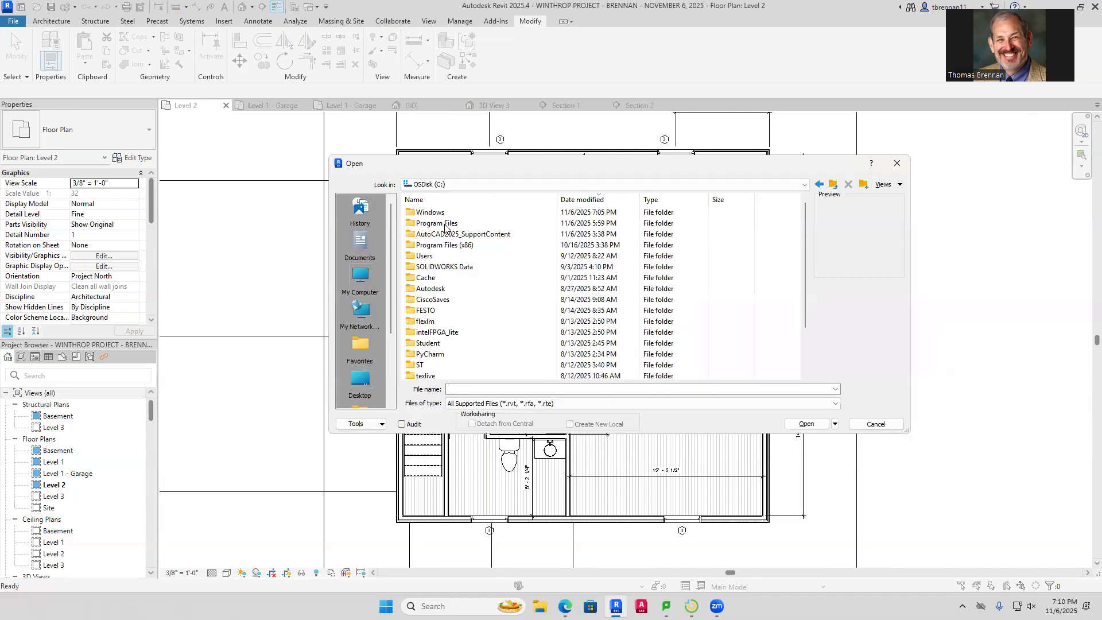
pyautogui.click(357, 278)
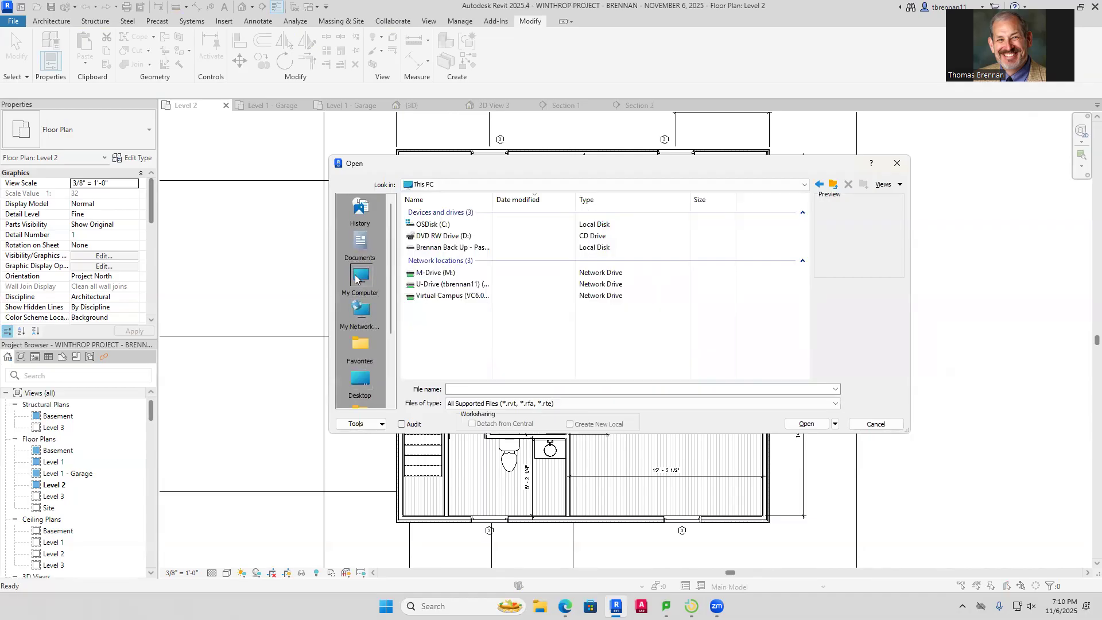
pyautogui.click(366, 248)
pyautogui.scroll(-3, 366, 252)
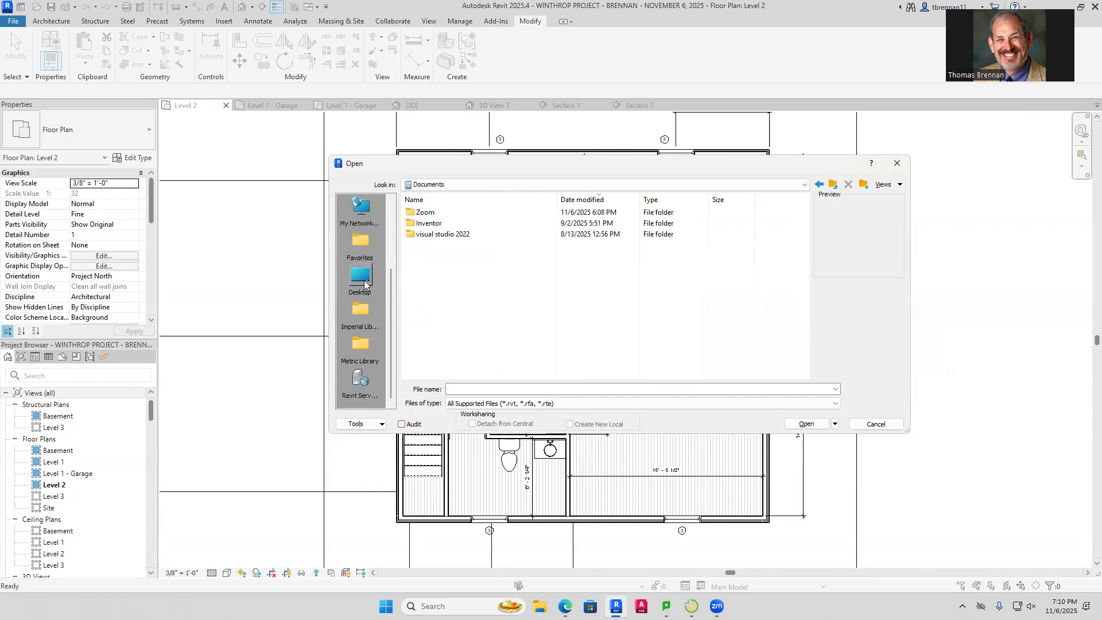
pyautogui.click(365, 282)
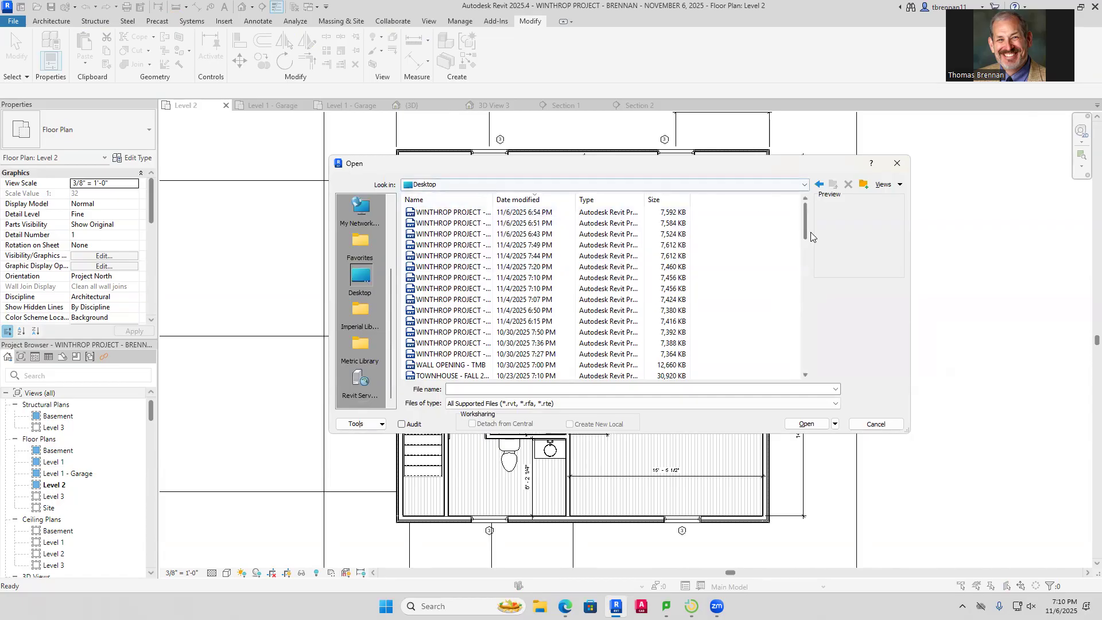
pyautogui.moveTo(805, 225); pyautogui.dragTo(803, 367)
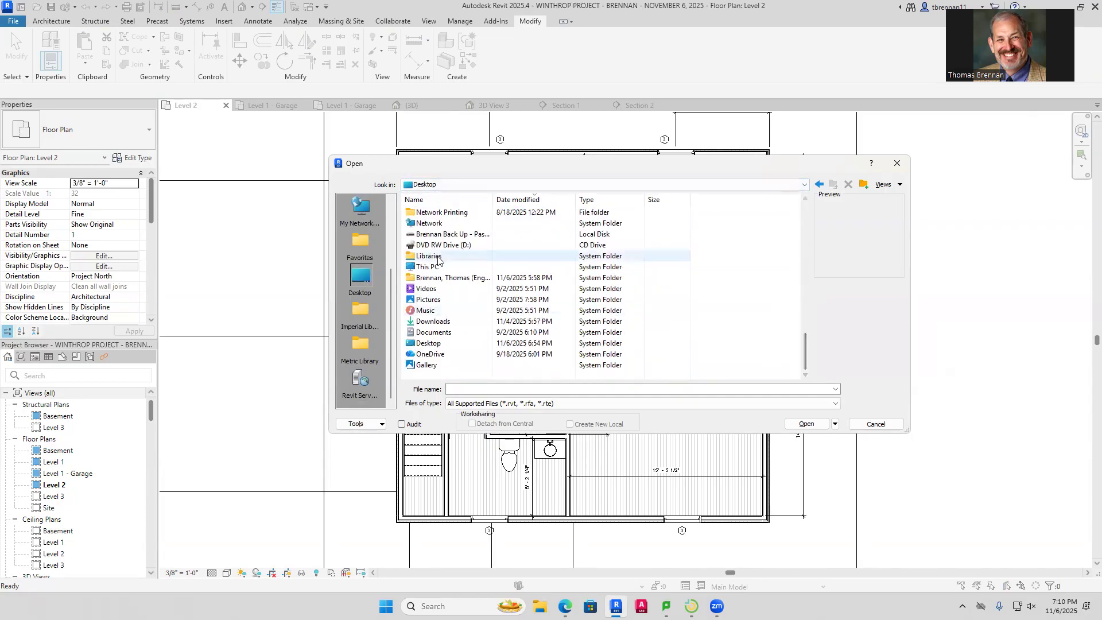
pyautogui.doubleClick(435, 321)
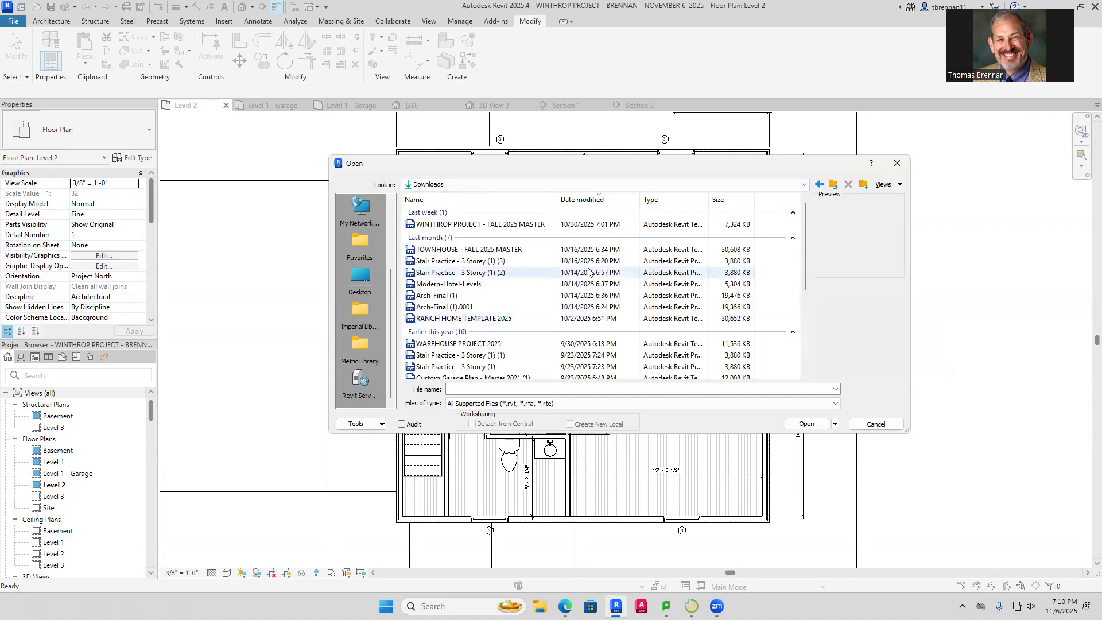
pyautogui.doubleClick(441, 274)
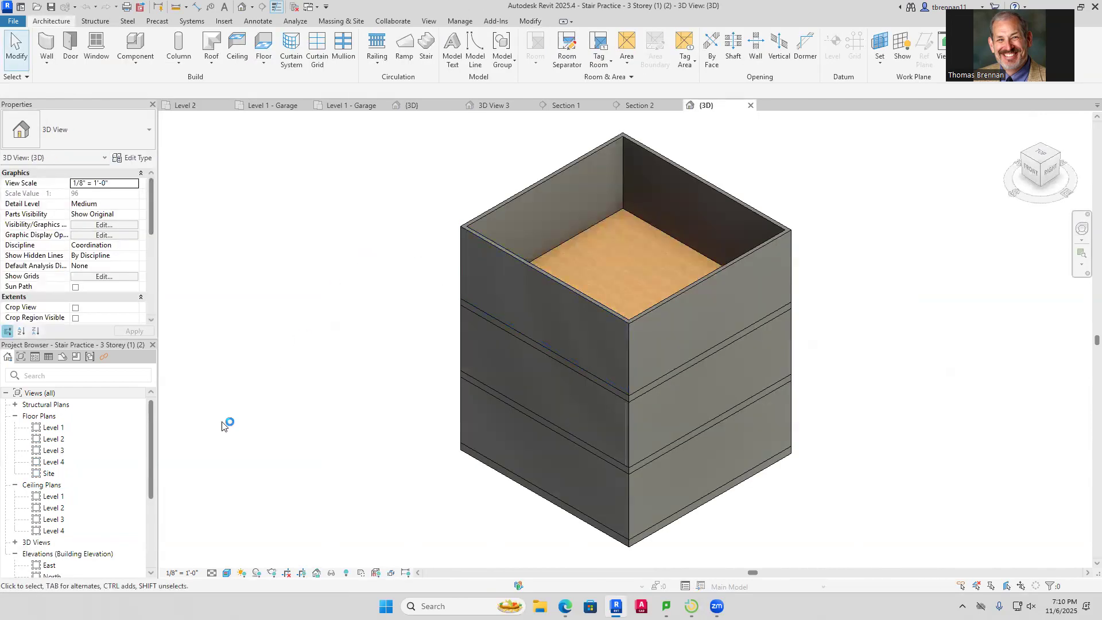
# Open the practice project's Level 1 floor plan and delete the room tag in the middle of the room
pyautogui.doubleClick(55, 428)
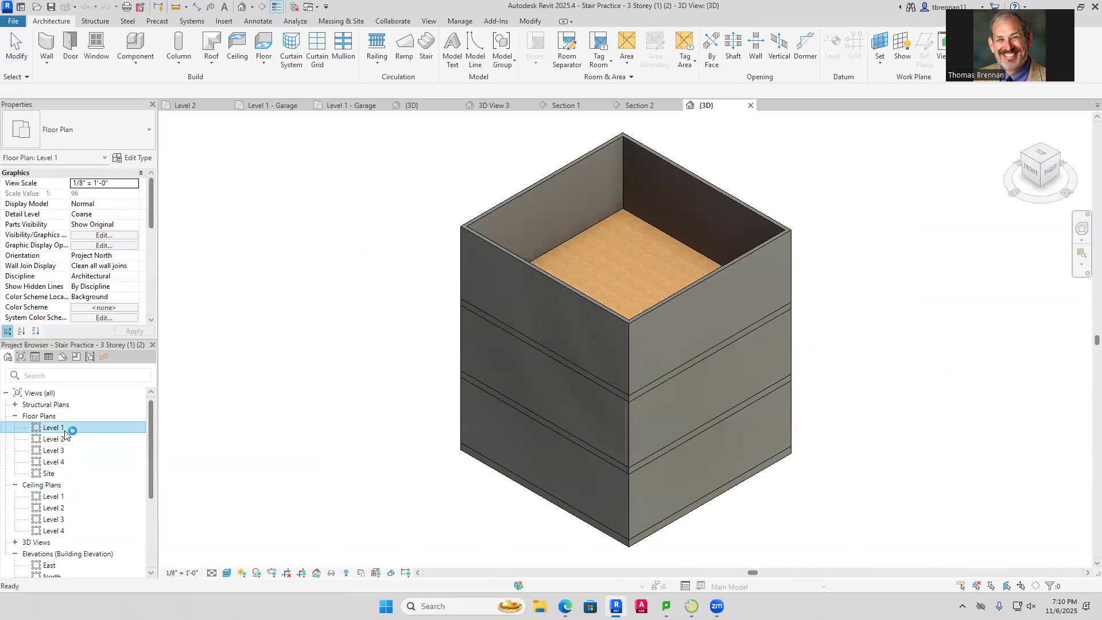
pyautogui.scroll(5, 573, 437)
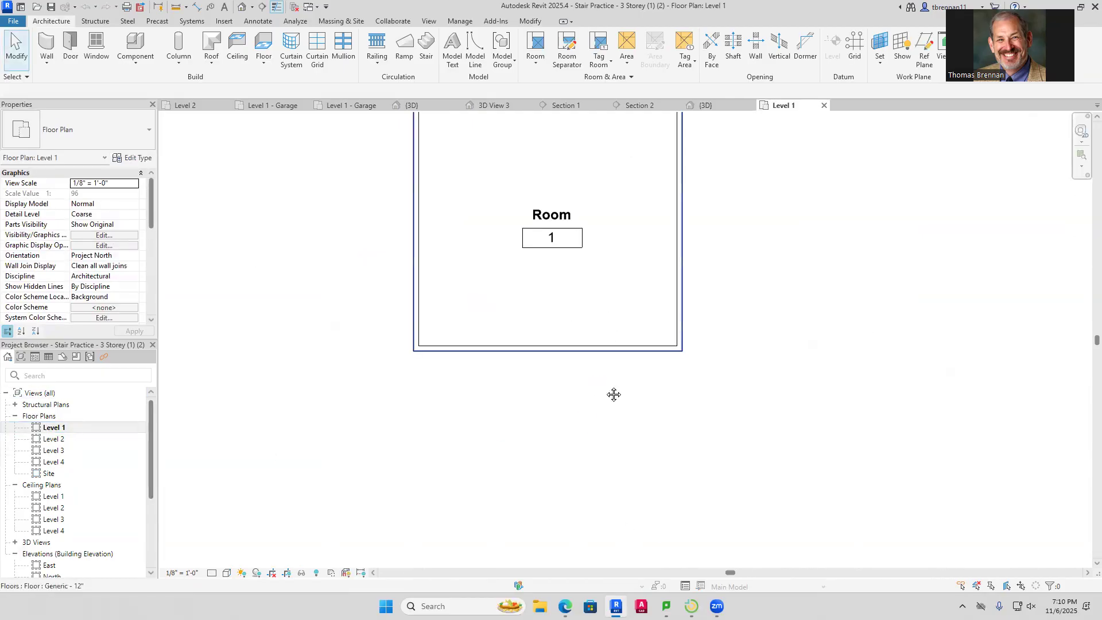
pyautogui.scroll(-2, 613, 394)
pyautogui.click(596, 408)
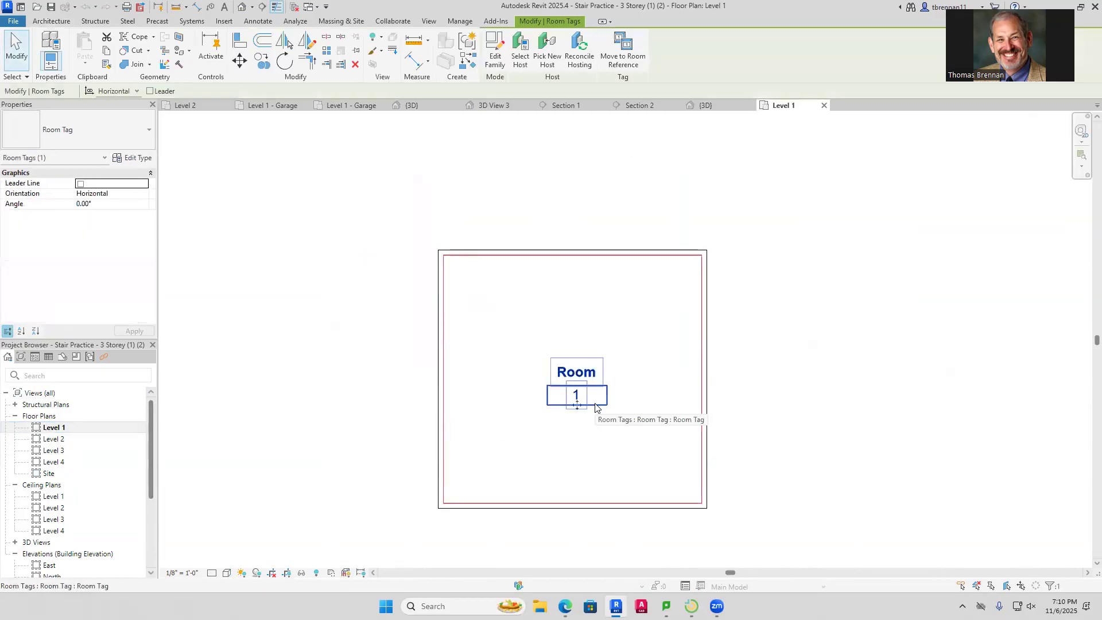
pyautogui.press('Delete')
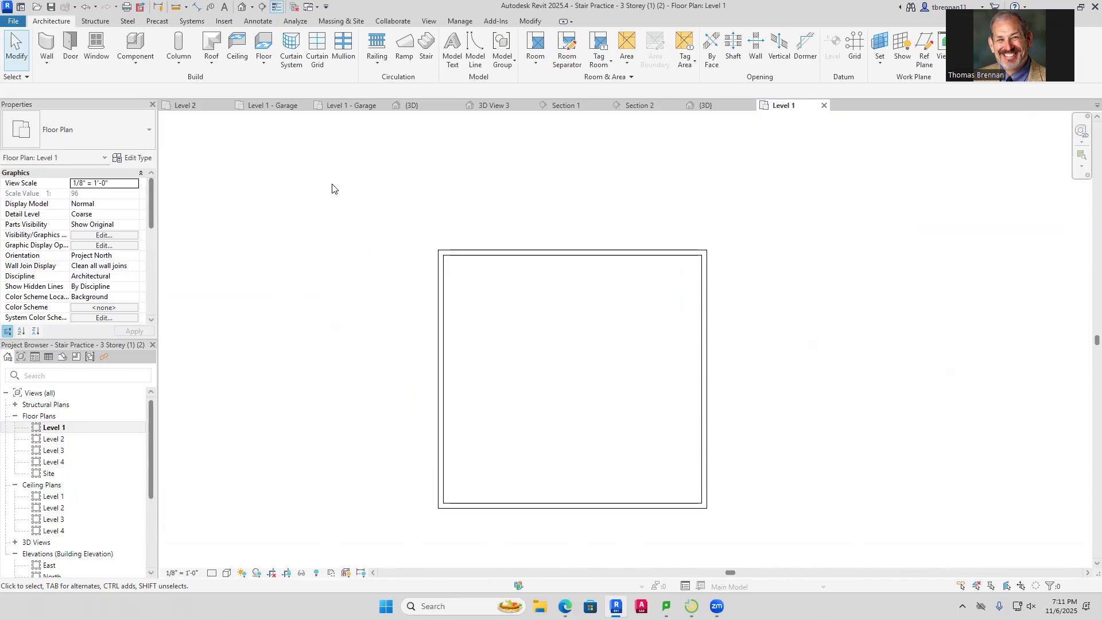
# Start a stair with the location line at Run: Left and draw a three-riser run along the lower wall's inner face
pyautogui.click(432, 49)
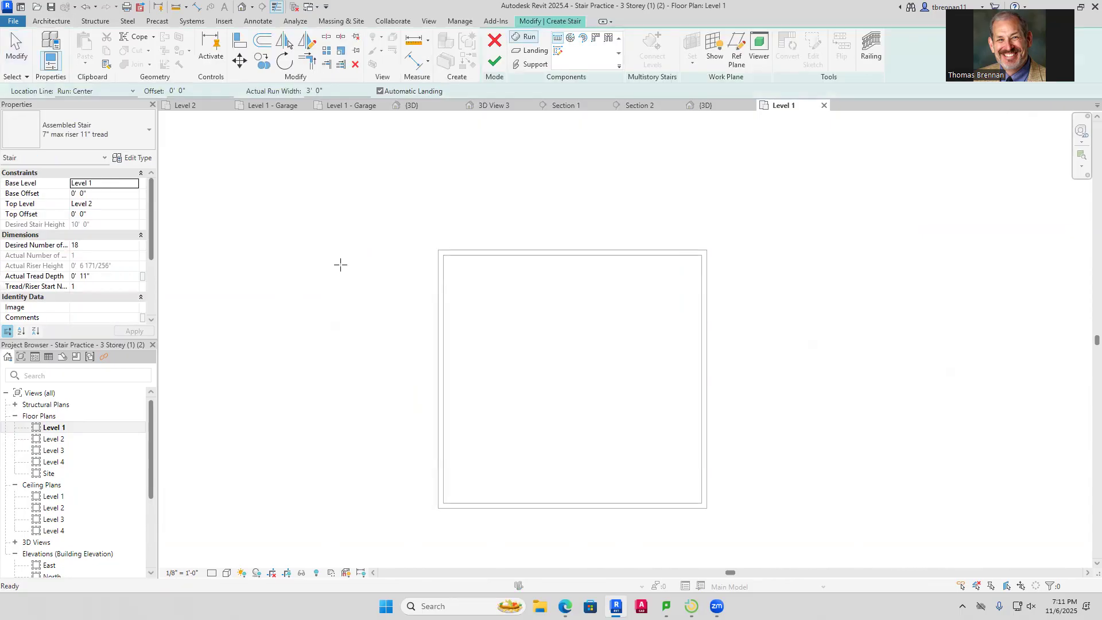
pyautogui.click(129, 91)
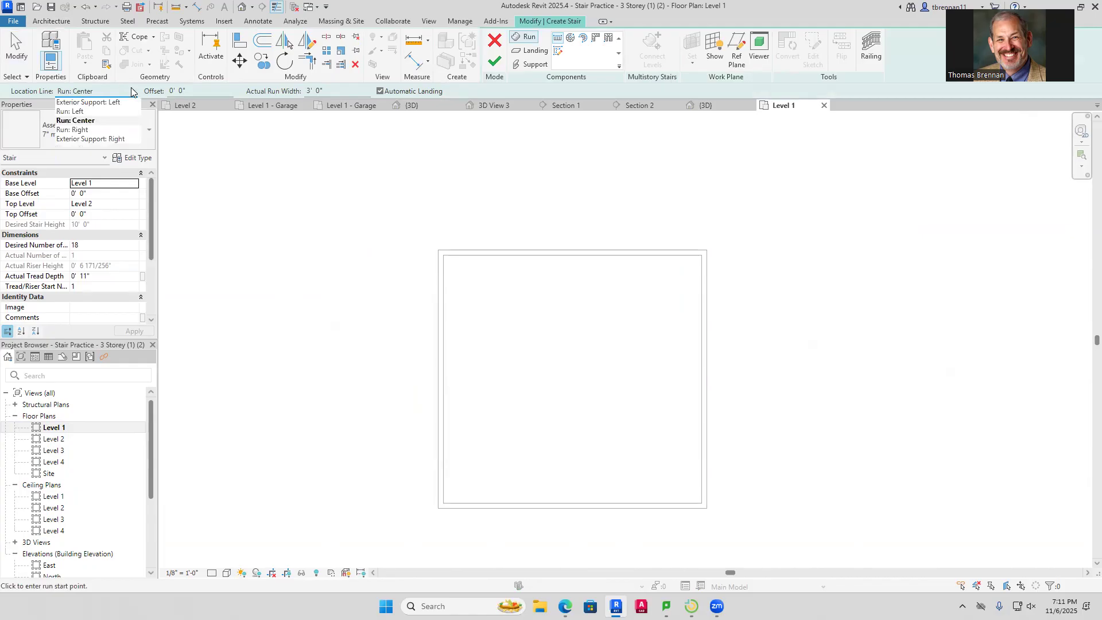
pyautogui.click(89, 112)
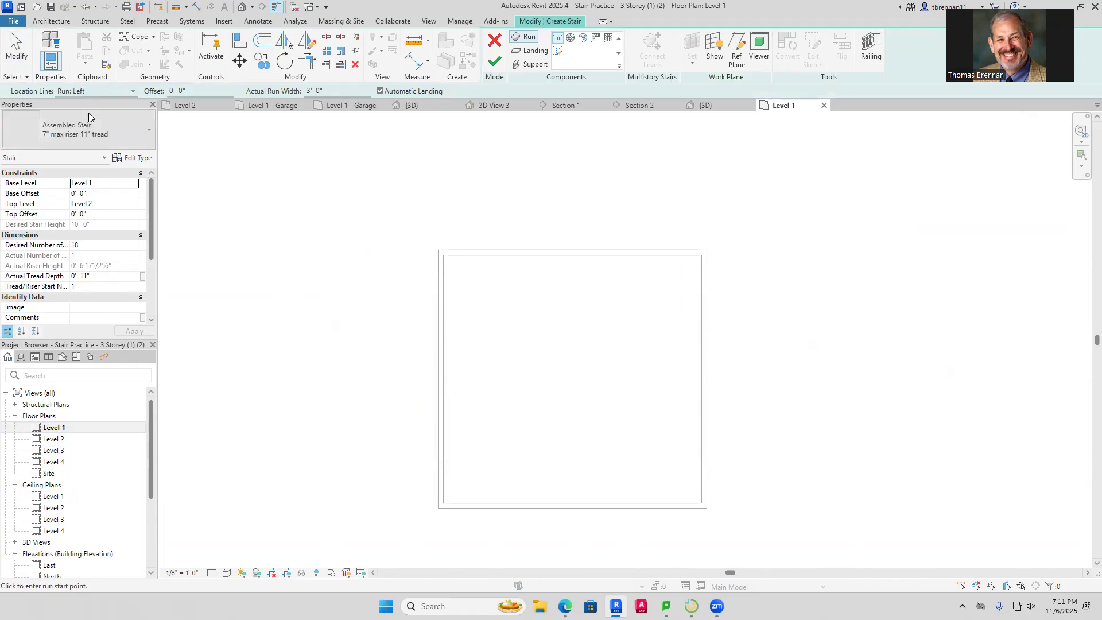
pyautogui.moveTo(566, 429); pyautogui.dragTo(569, 364, button='middle')
pyautogui.scroll(2, 531, 424)
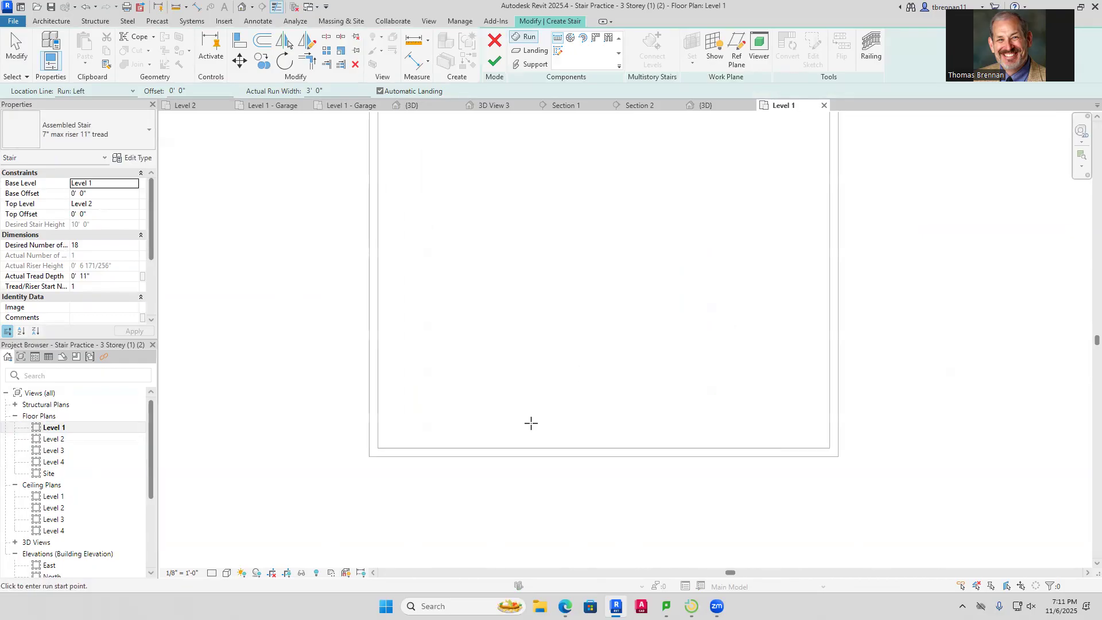
pyautogui.click(495, 447)
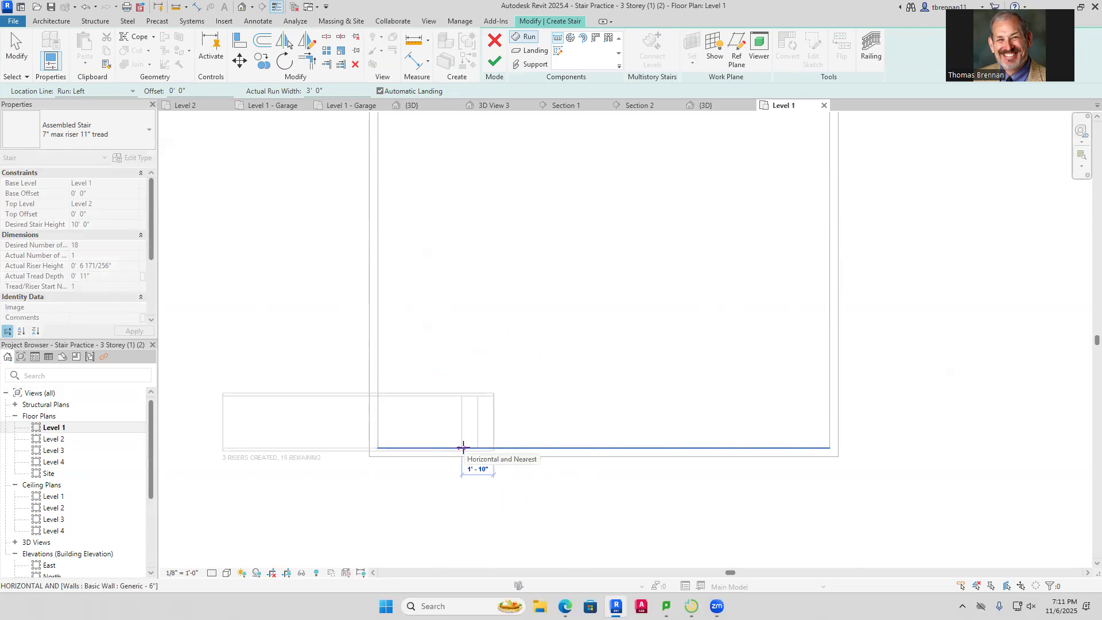
pyautogui.click(464, 448)
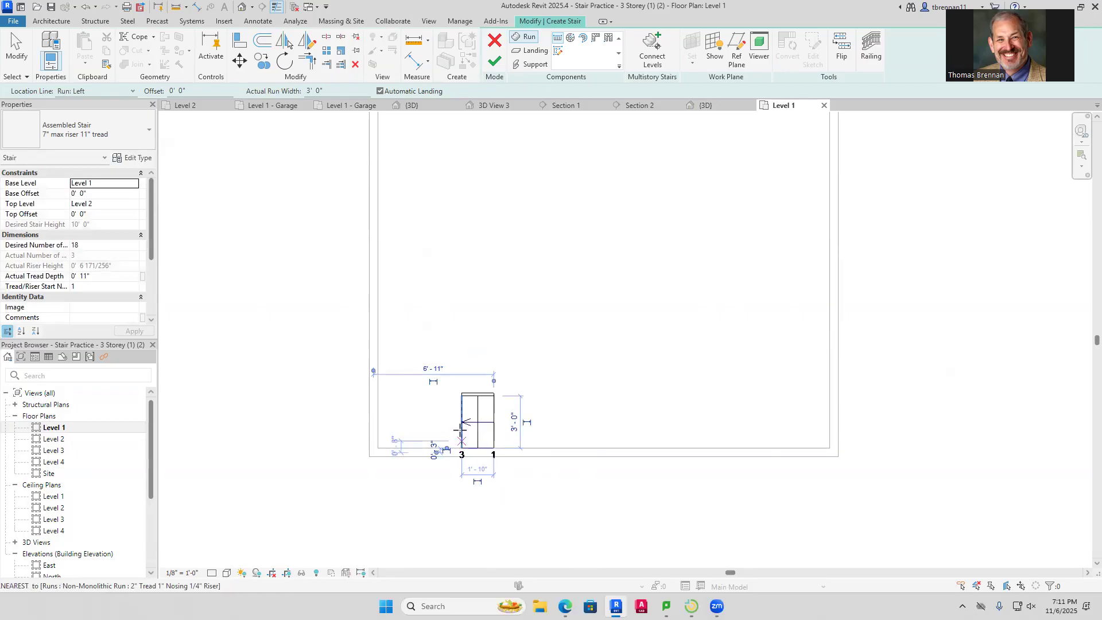
# Draw the stair's second run up the left wall's inner face with the remaining 15 risers and finish the L-shaped stair
pyautogui.click(379, 393)
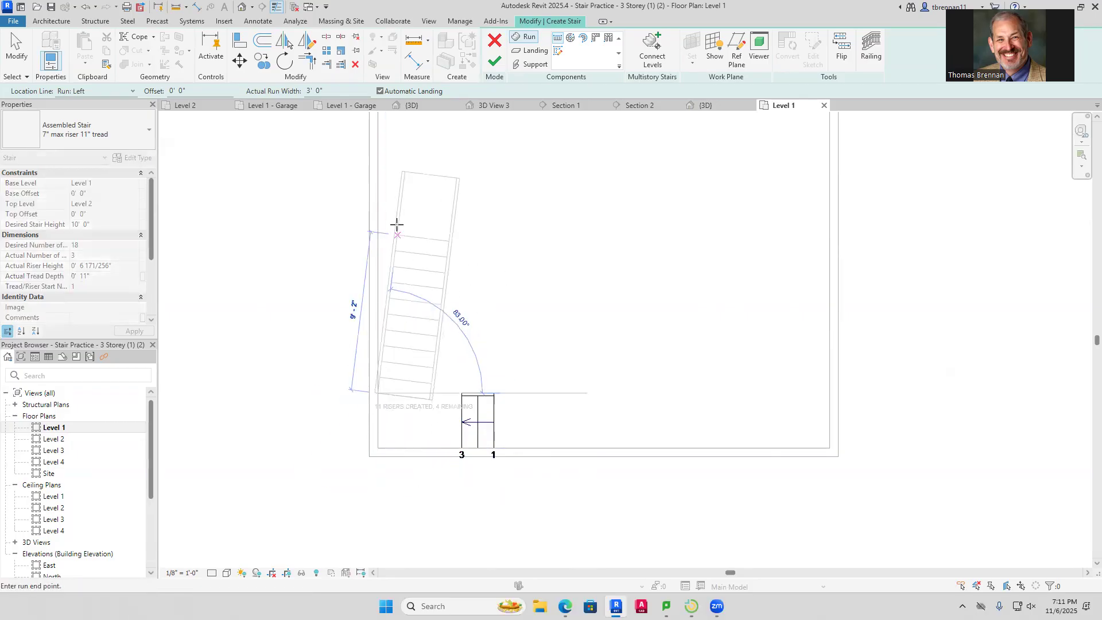
pyautogui.moveTo(373, 214); pyautogui.dragTo(380, 310, button='middle')
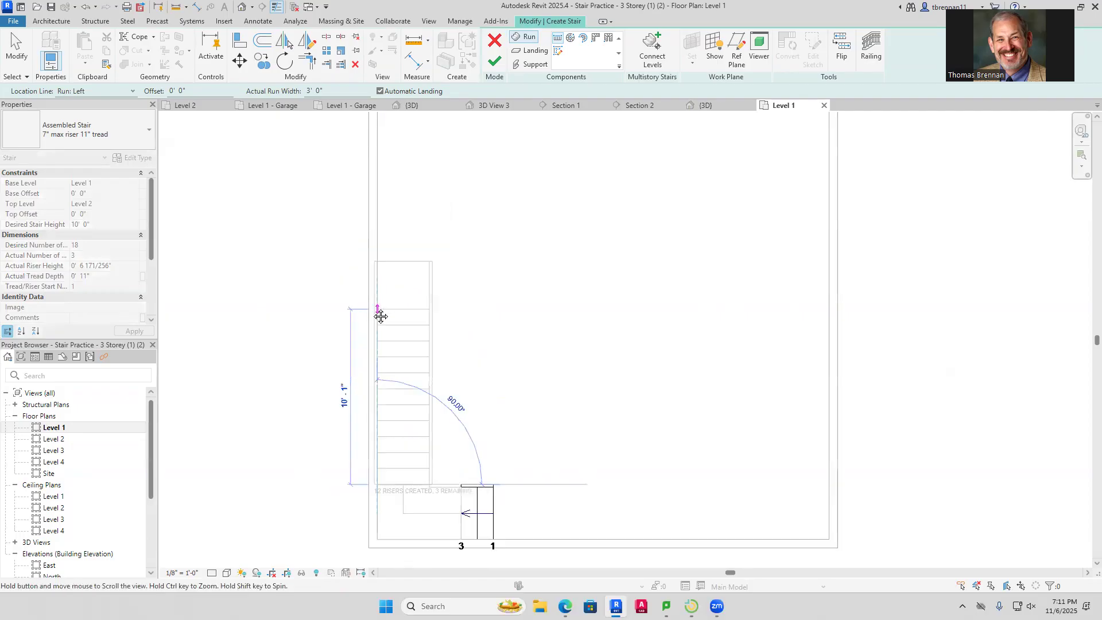
pyautogui.click(380, 226)
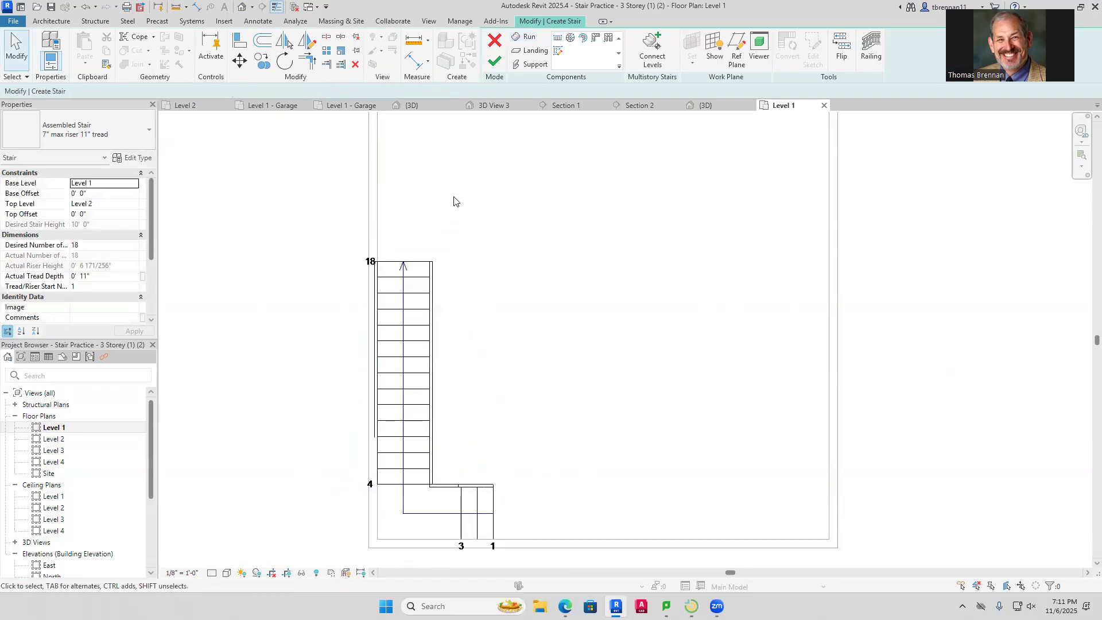
pyautogui.click(495, 62)
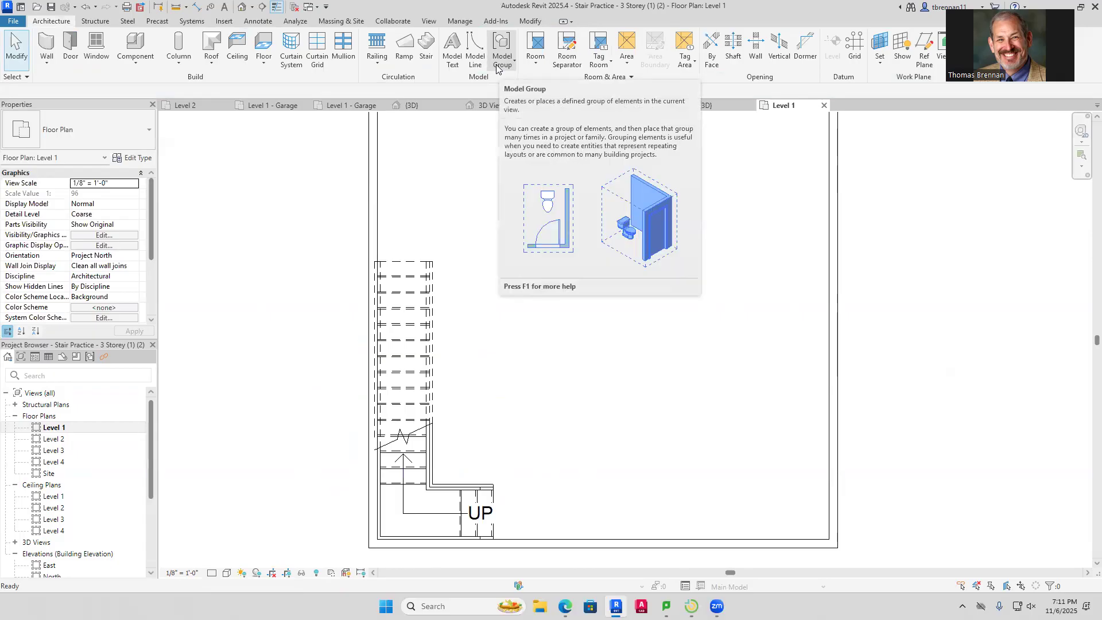
# Edit the stair to nudge its three-riser lower run toward the corner until its start is 5'-6" from the left wall, and finish
pyautogui.moveTo(554, 414); pyautogui.dragTo(655, 258, button='middle')
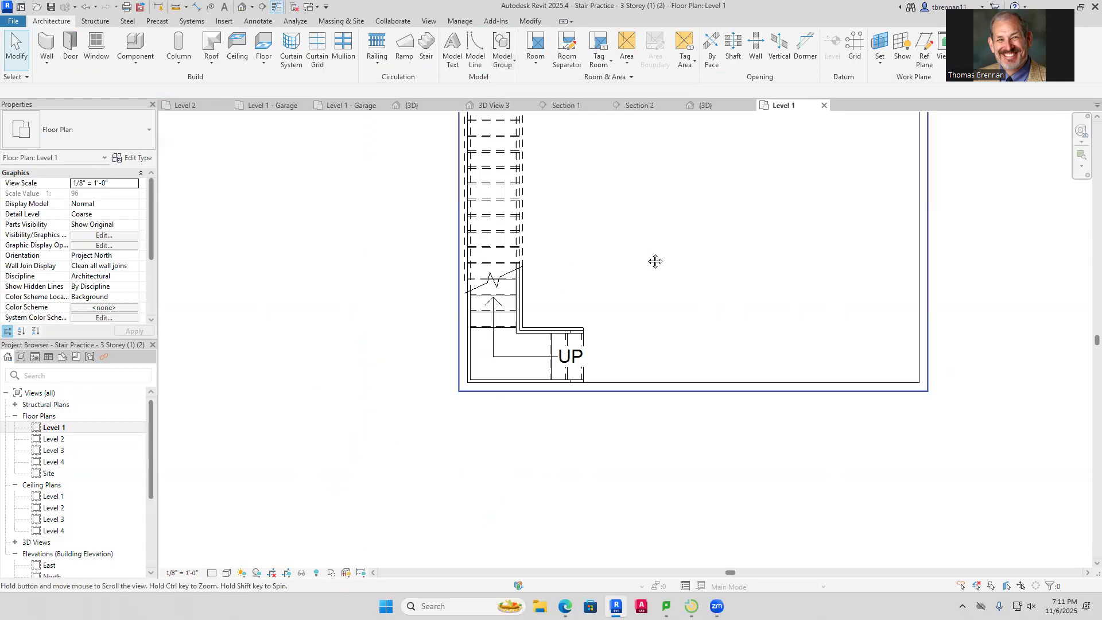
pyautogui.click(580, 343)
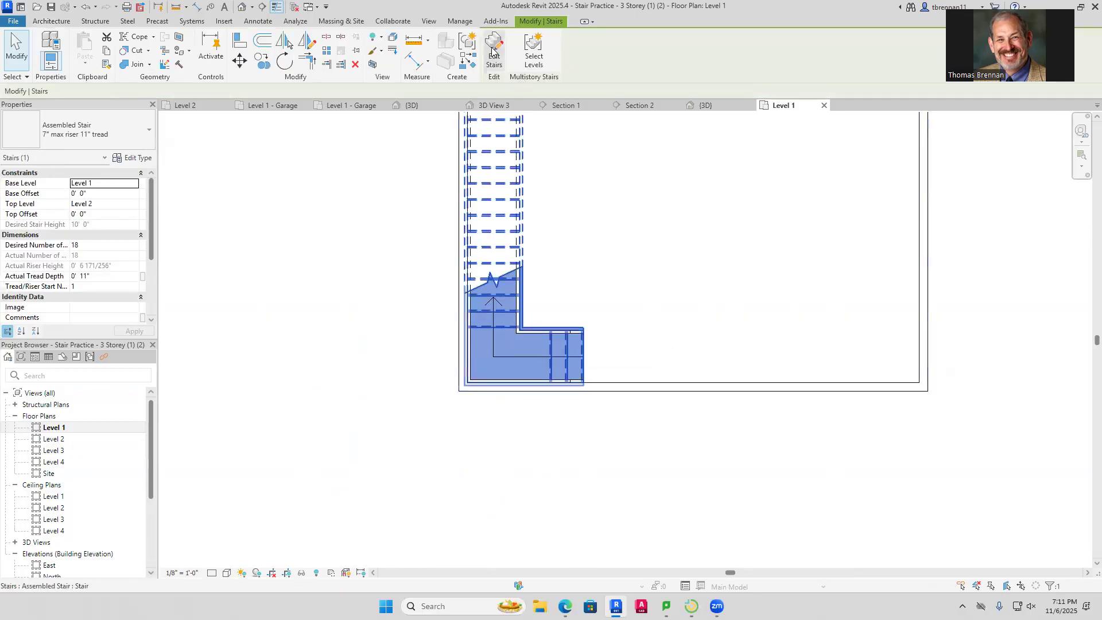
pyautogui.click(493, 51)
pyautogui.click(585, 353)
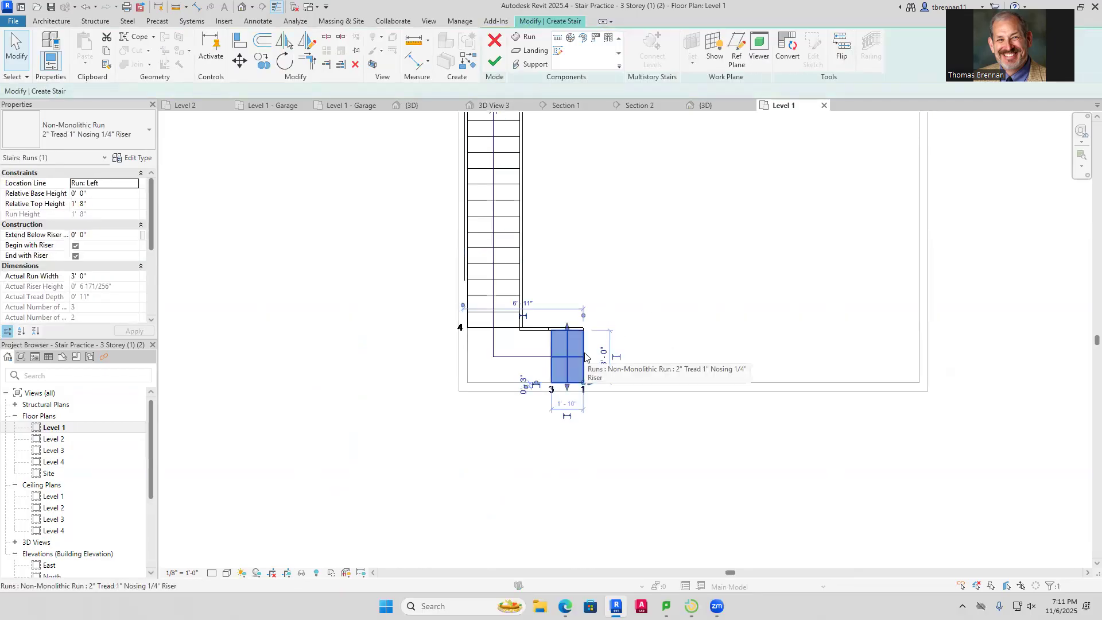
pyautogui.press('Left')
pyautogui.press('Left')
pyautogui.press('Left')
pyautogui.press('Left')
pyautogui.press('Left')
pyautogui.press('Left')
pyautogui.press('Left')
pyautogui.press('Left')
pyautogui.press('Left')
pyautogui.press('Left')
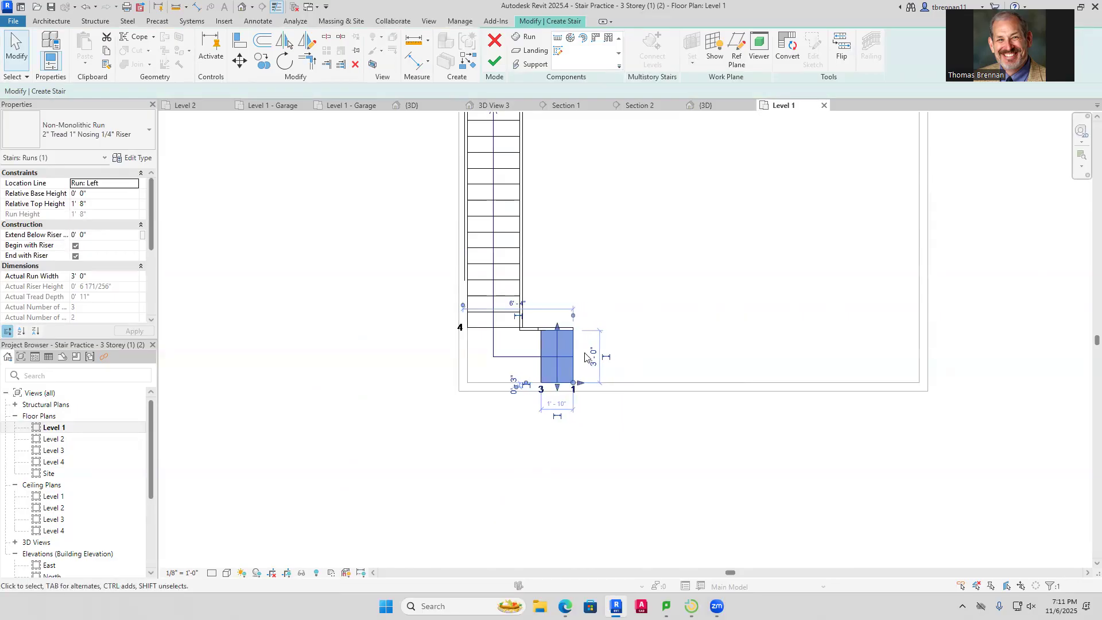
pyautogui.press('Left')
pyautogui.press('Left')
pyautogui.press('Left')
pyautogui.press('Left')
pyautogui.press('Left')
pyautogui.press('Left')
pyautogui.press('Left')
pyautogui.press('Left')
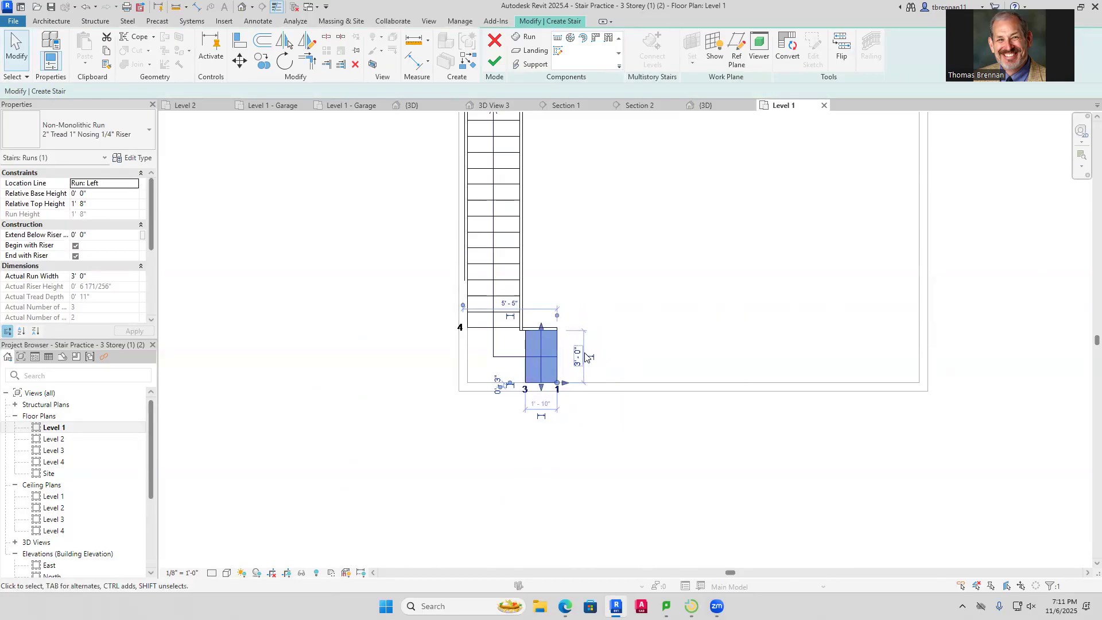
pyautogui.press('Escape')
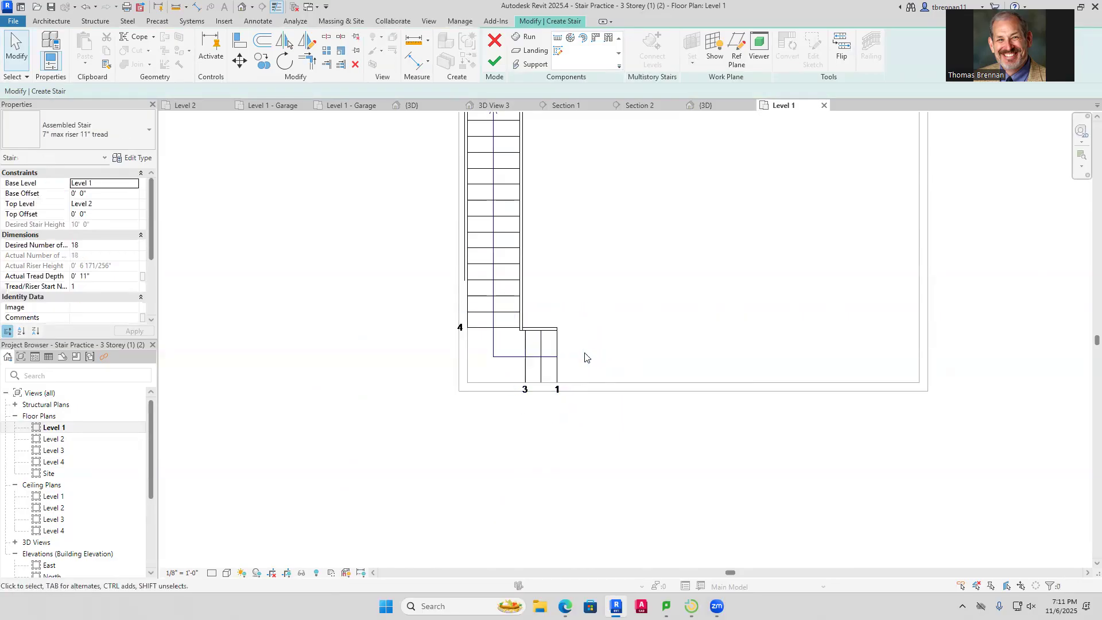
pyautogui.click(498, 63)
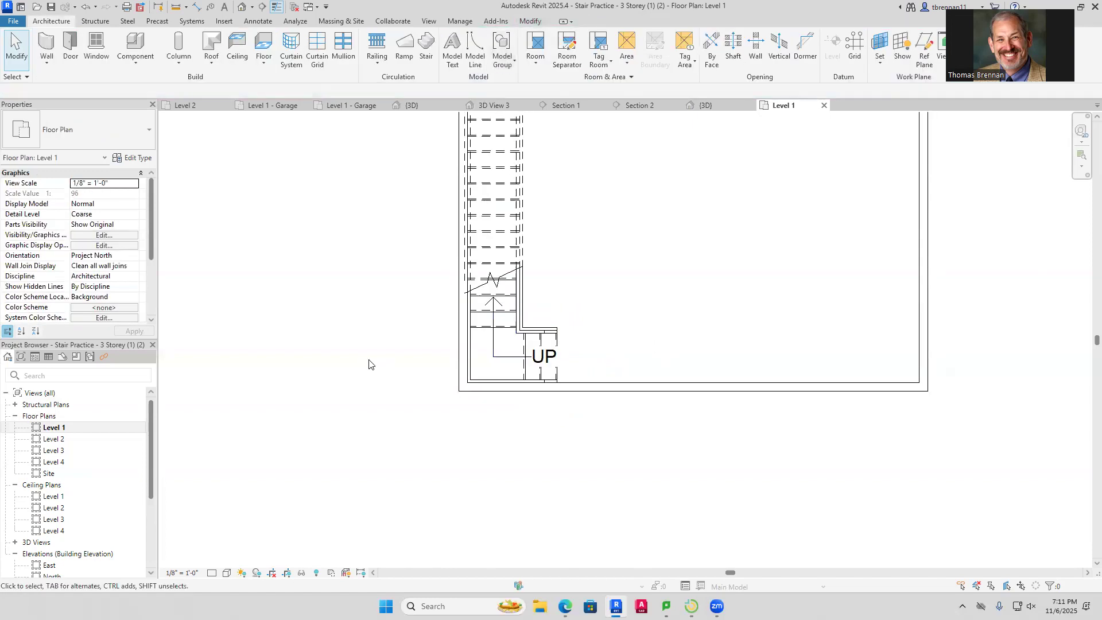
# Delete the L-shaped stair from the Level 1 plan
pyautogui.scroll(-3, 369, 364)
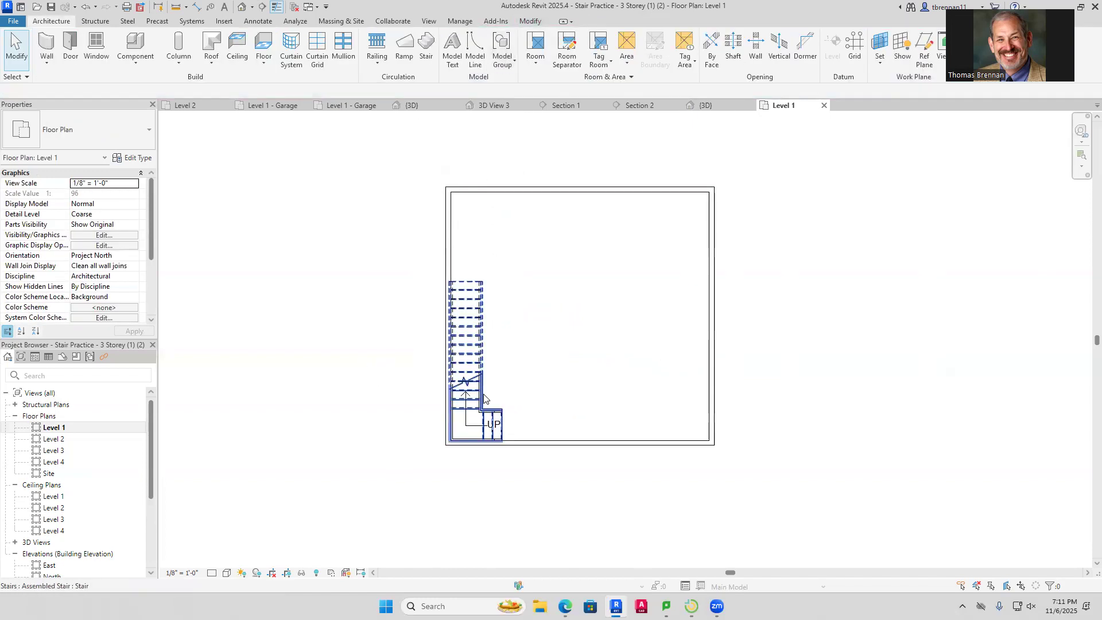
pyautogui.click(482, 400)
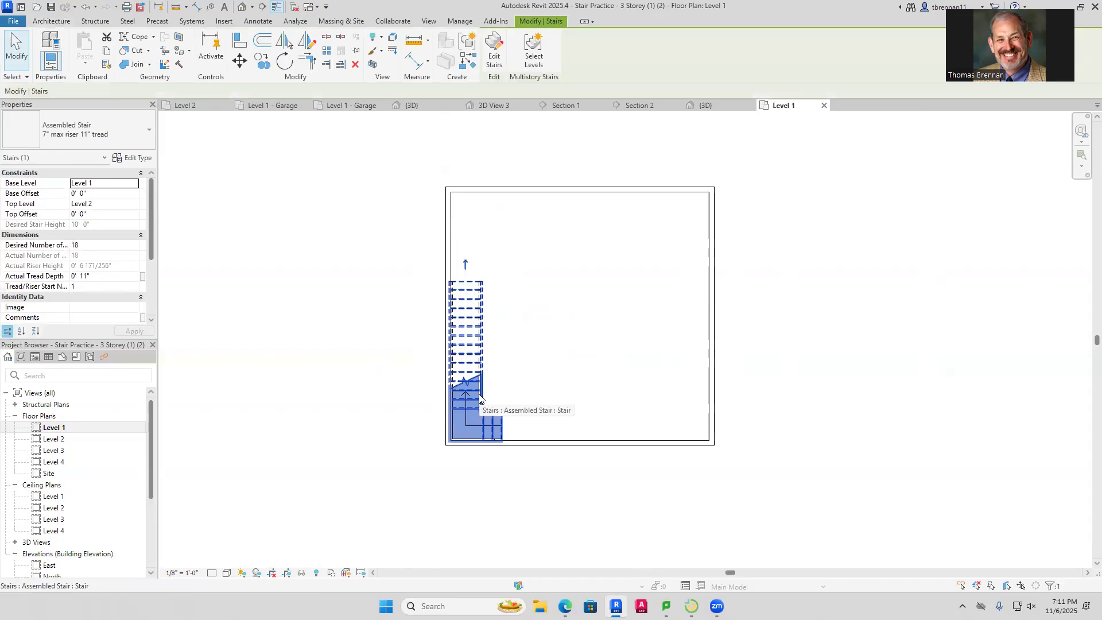
pyautogui.press('Delete')
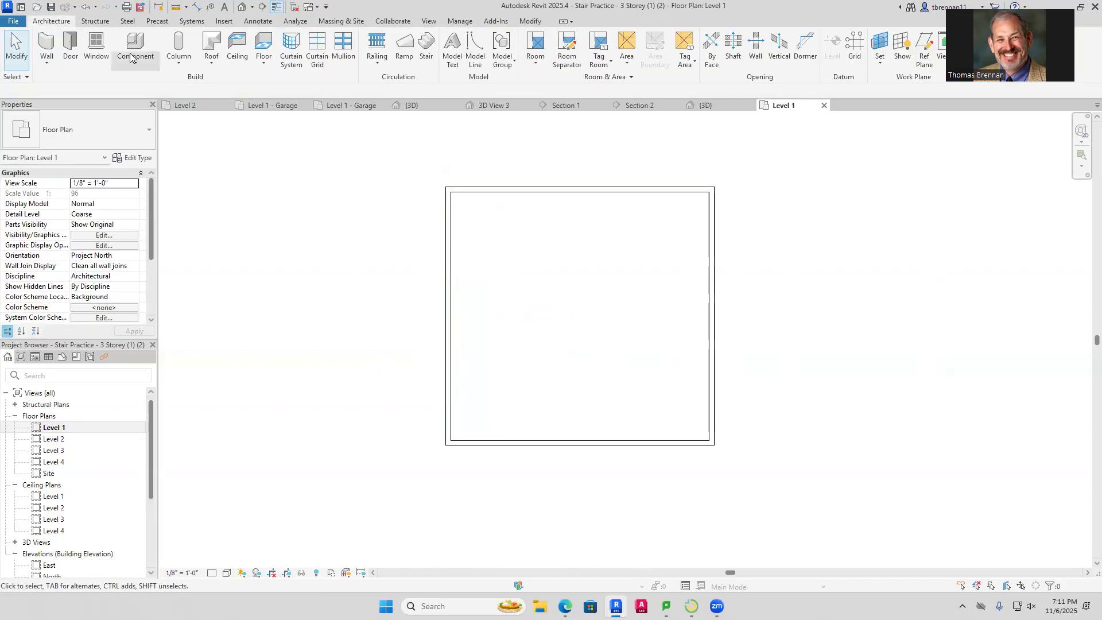
# Draw an L-shaped stair with three risers along the lower wall and 15 up the left wall, finish it, and delete it
pyautogui.click(425, 51)
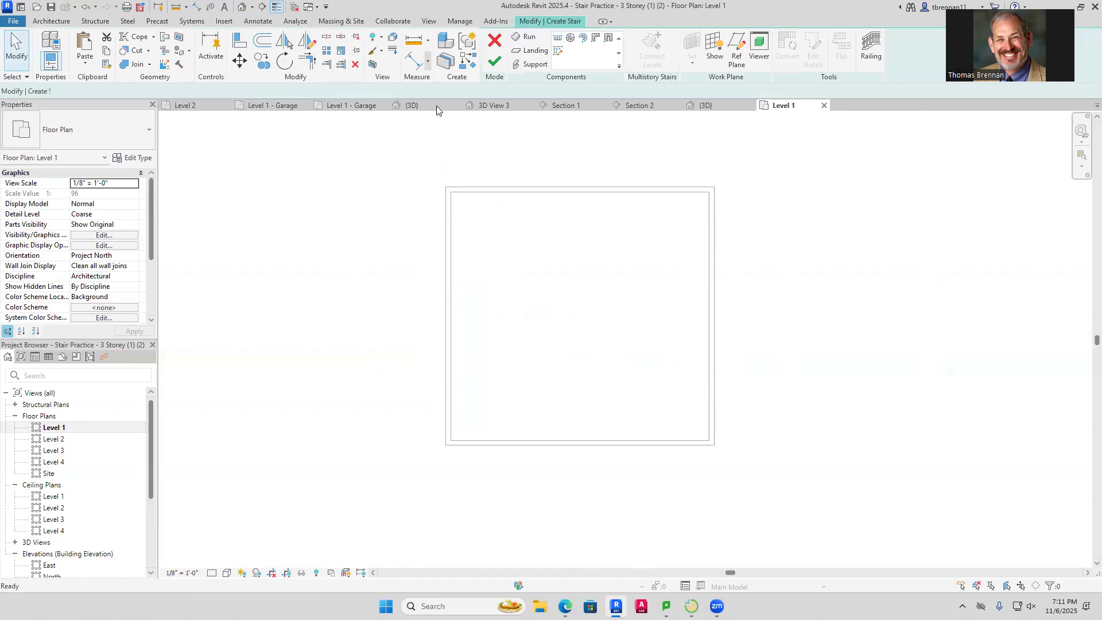
pyautogui.click(524, 440)
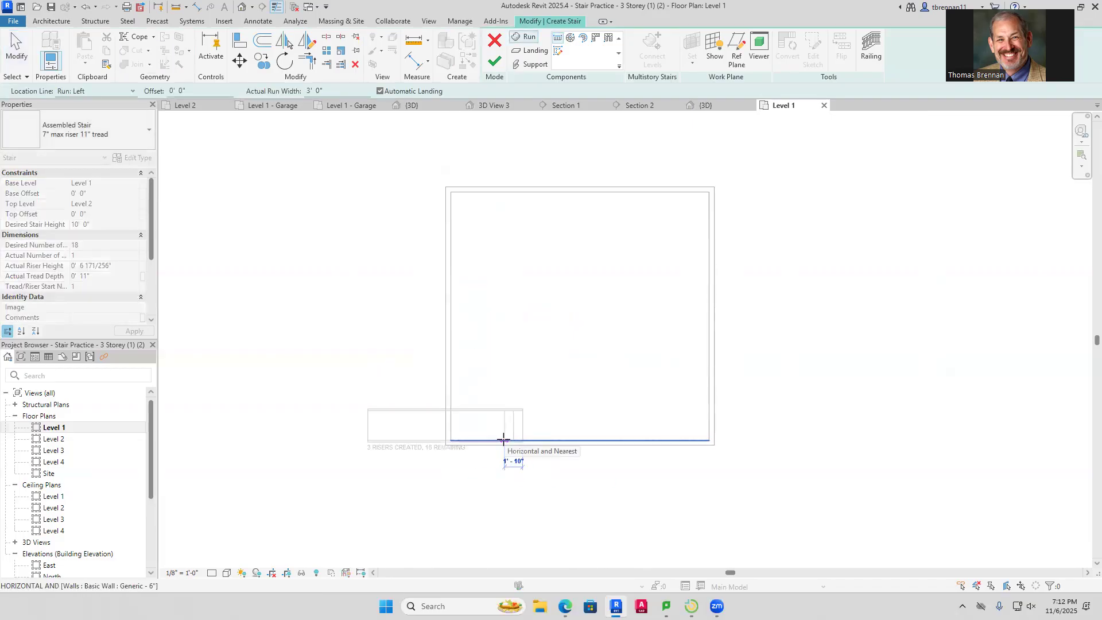
pyautogui.click(504, 440)
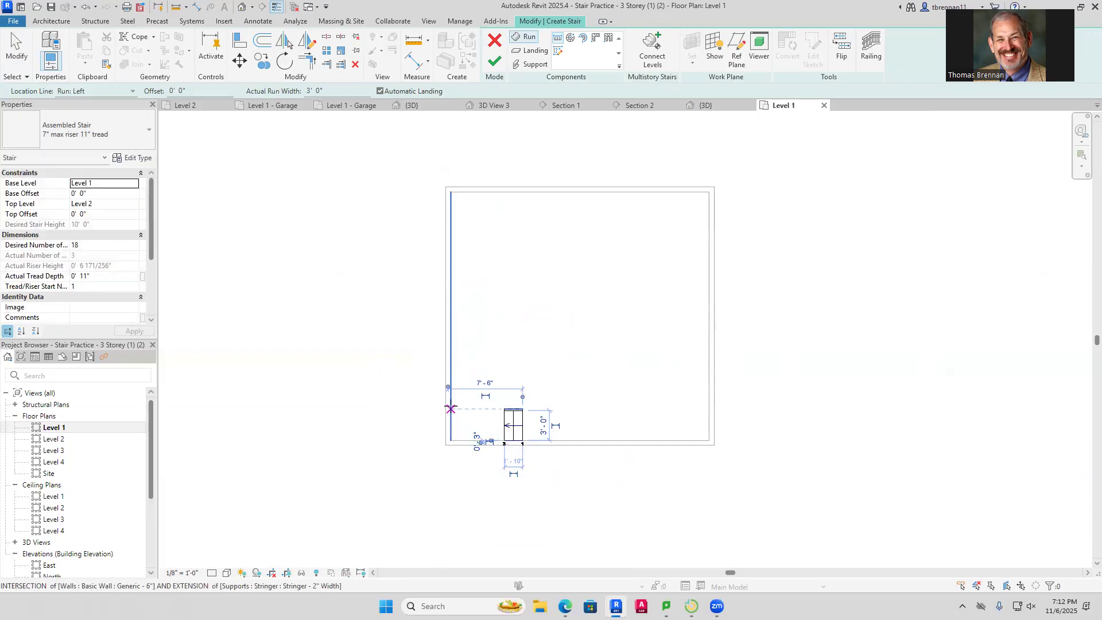
pyautogui.click(451, 407)
pyautogui.click(451, 252)
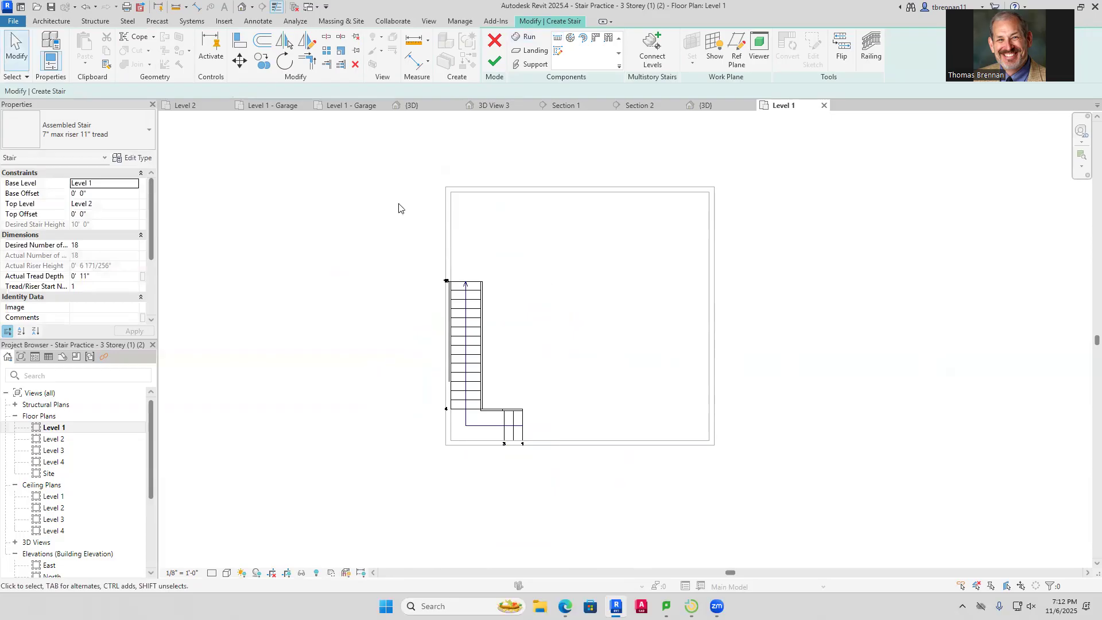
pyautogui.click(474, 380)
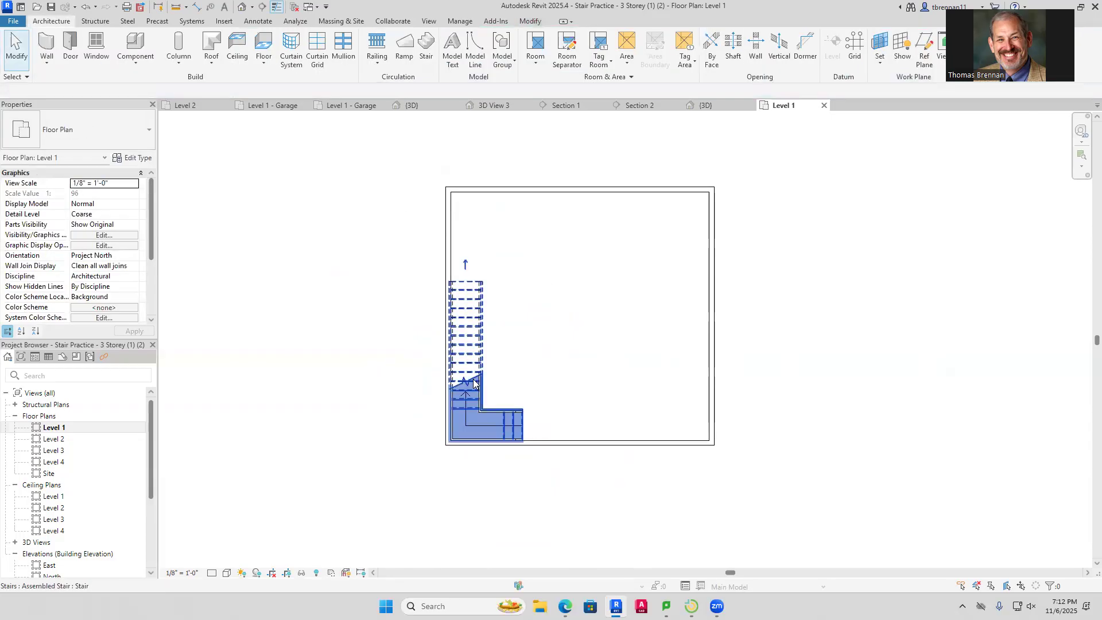
pyautogui.press('Delete')
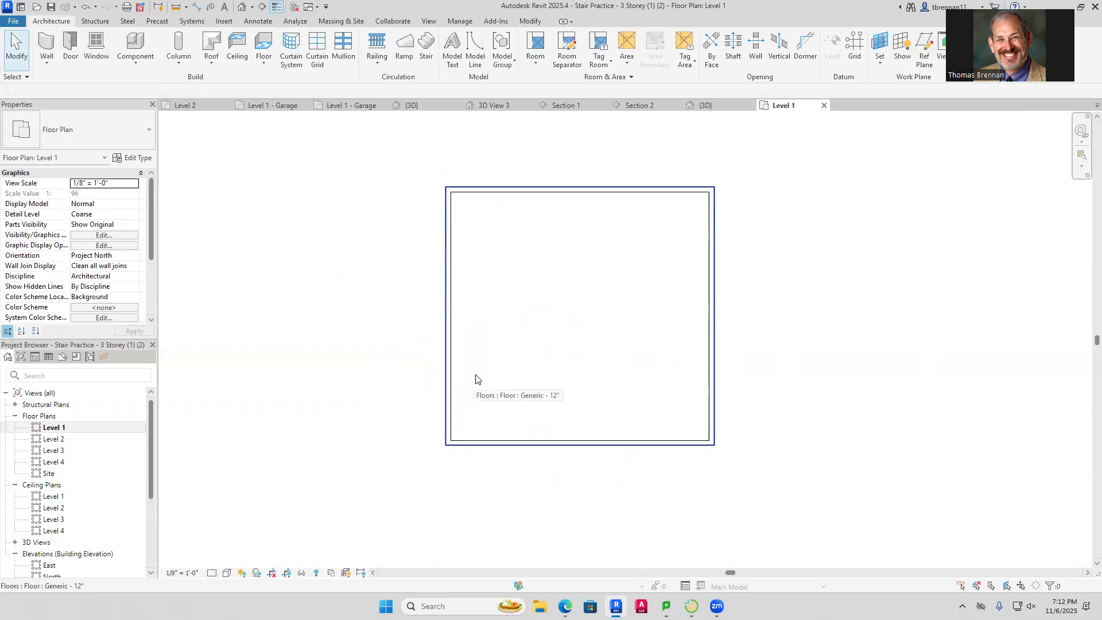
# Close the practice project's Level 1 plan and return to the Winthrop project's Level 2 plan
pyautogui.click(825, 107)
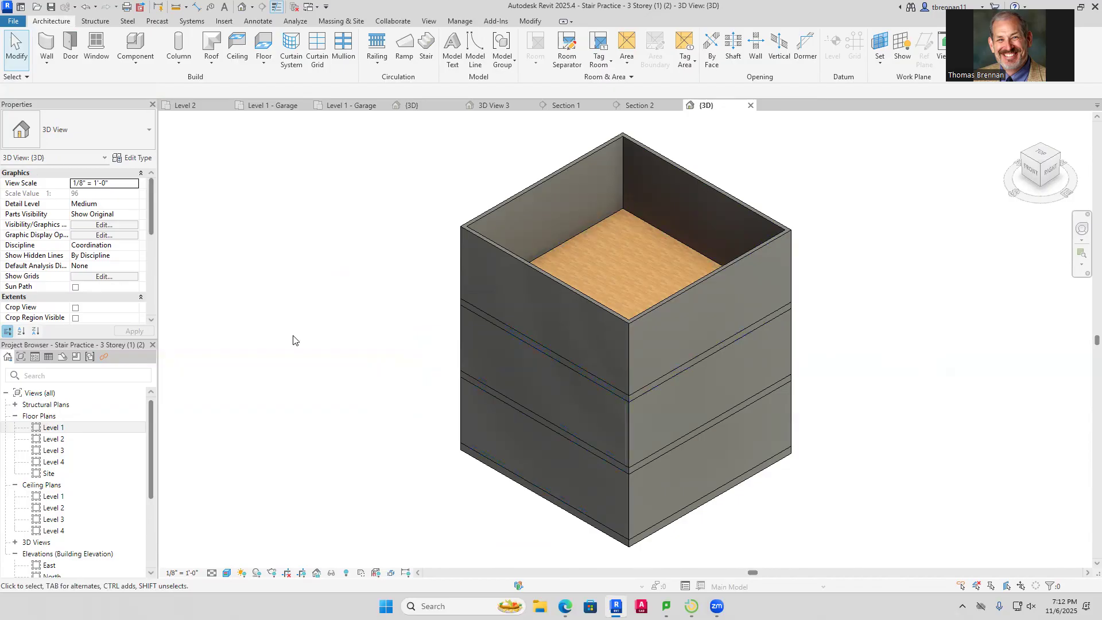
pyautogui.click(183, 108)
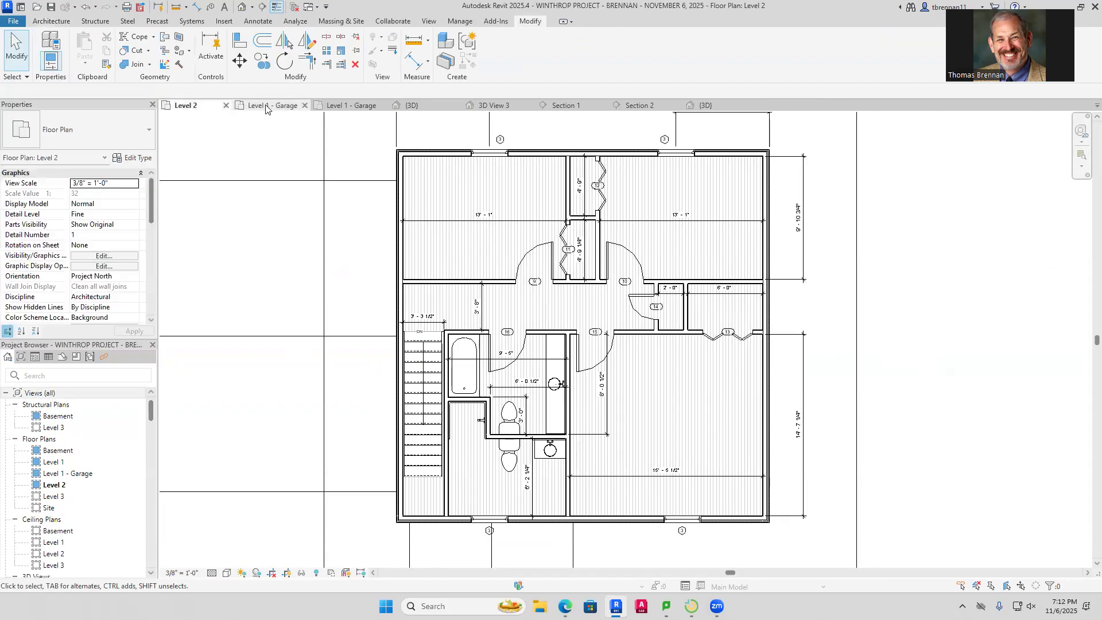
pyautogui.scroll(-2, 827, 288)
pyautogui.moveTo(881, 344); pyautogui.dragTo(901, 356, button='middle')
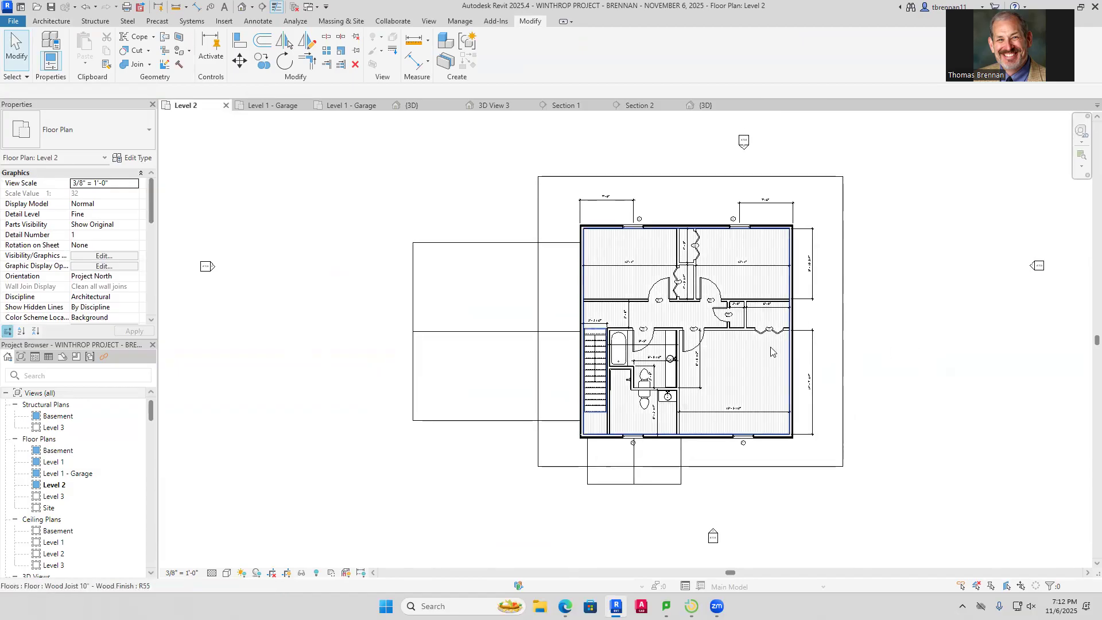
pyautogui.scroll(2, 758, 367)
pyautogui.scroll(1, 755, 379)
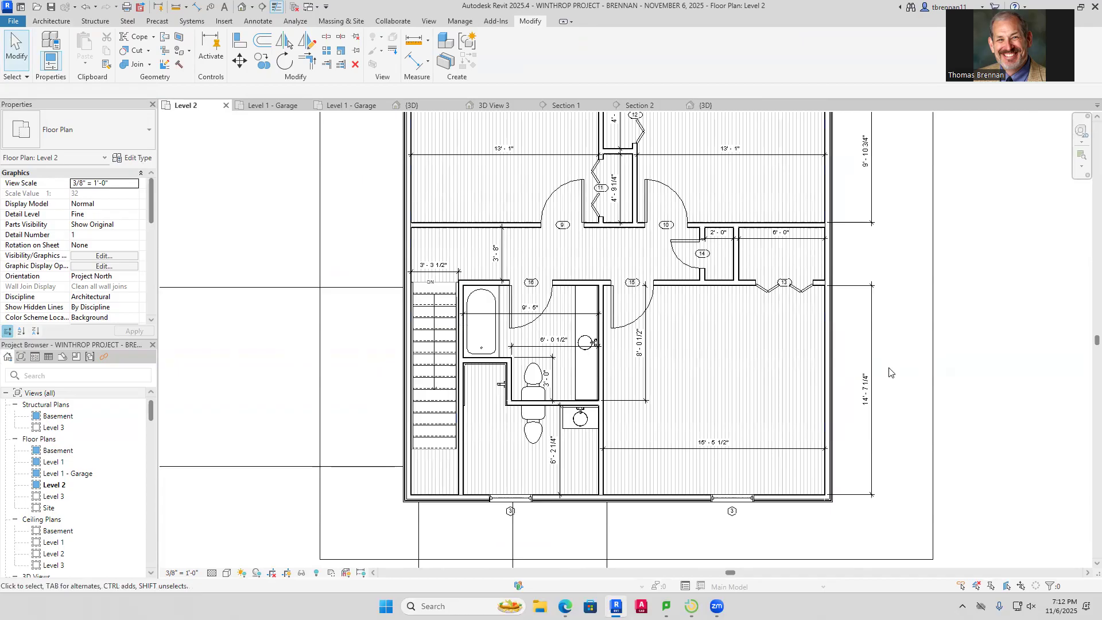
pyautogui.moveTo(986, 368); pyautogui.dragTo(1000, 328, button='middle')
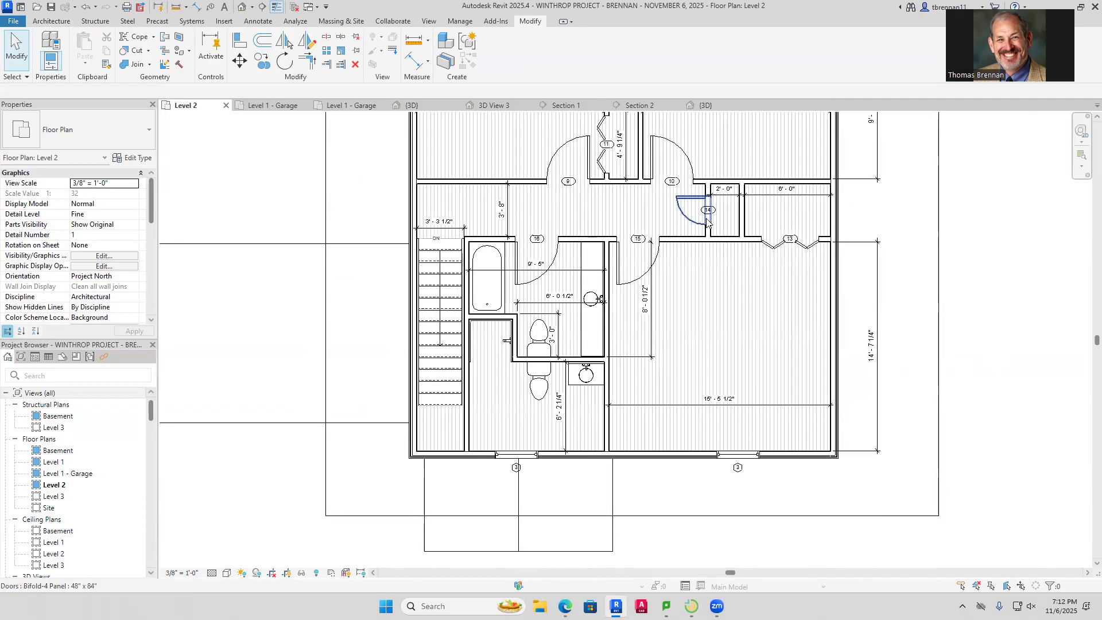
# Draw an INTERIOR WALL - 4-1/2" across the stairwell at the lower end of the stair, ending at the bathroom wall
pyautogui.click(61, 23)
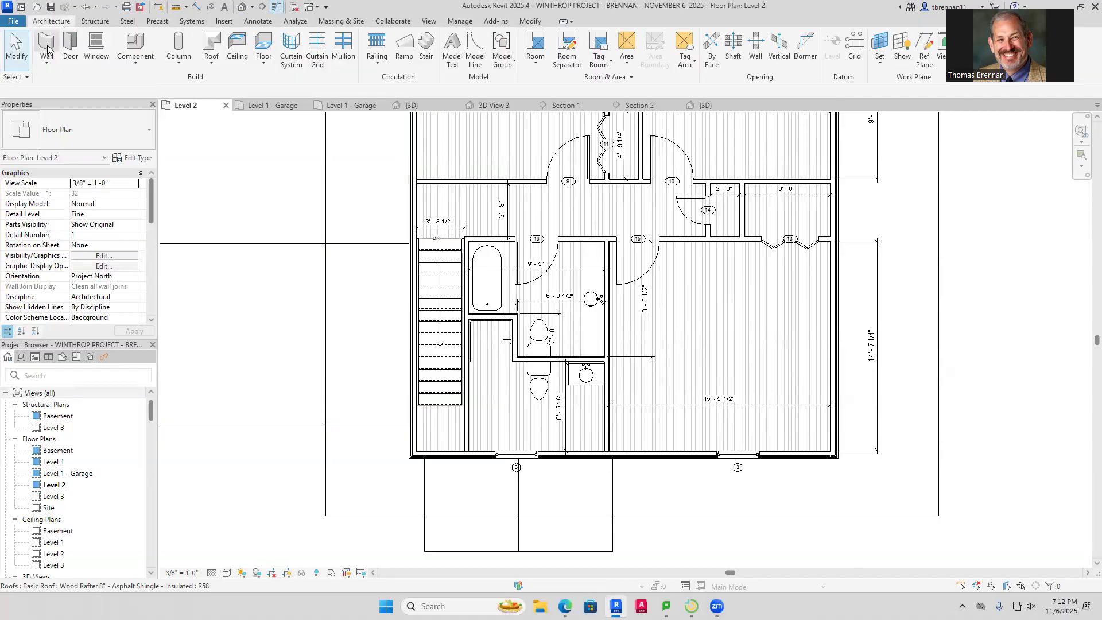
pyautogui.click(51, 48)
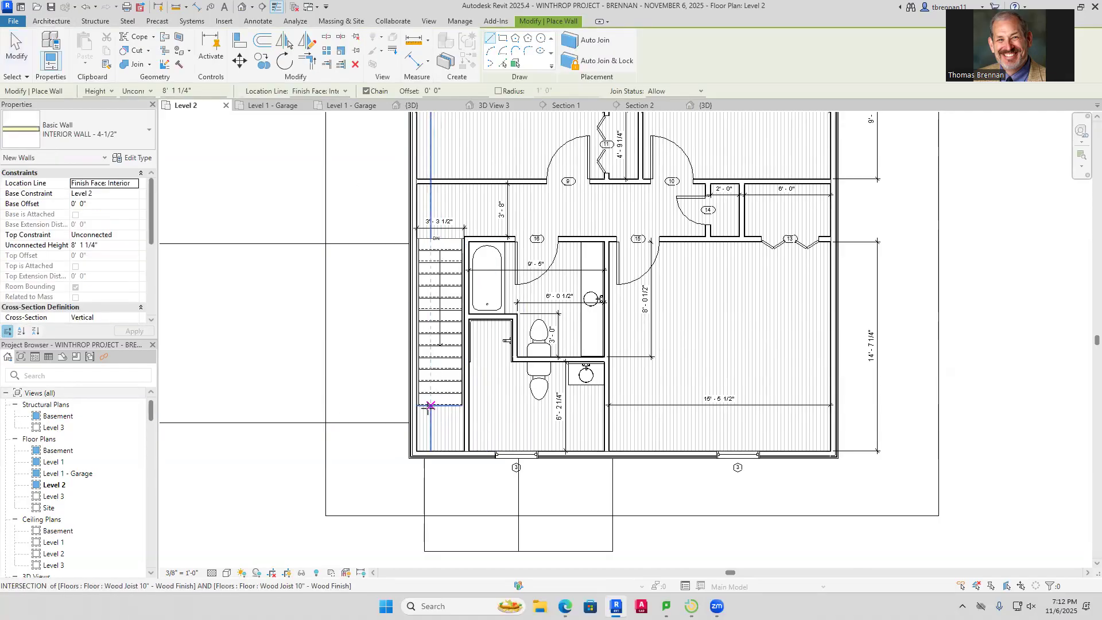
pyautogui.click(431, 406)
pyautogui.click(464, 405)
pyautogui.press('Escape')
pyautogui.press('Escape')
# Extend the left end of the new stairwell wall to the inner face of the left exterior wall
pyautogui.scroll(4, 463, 410)
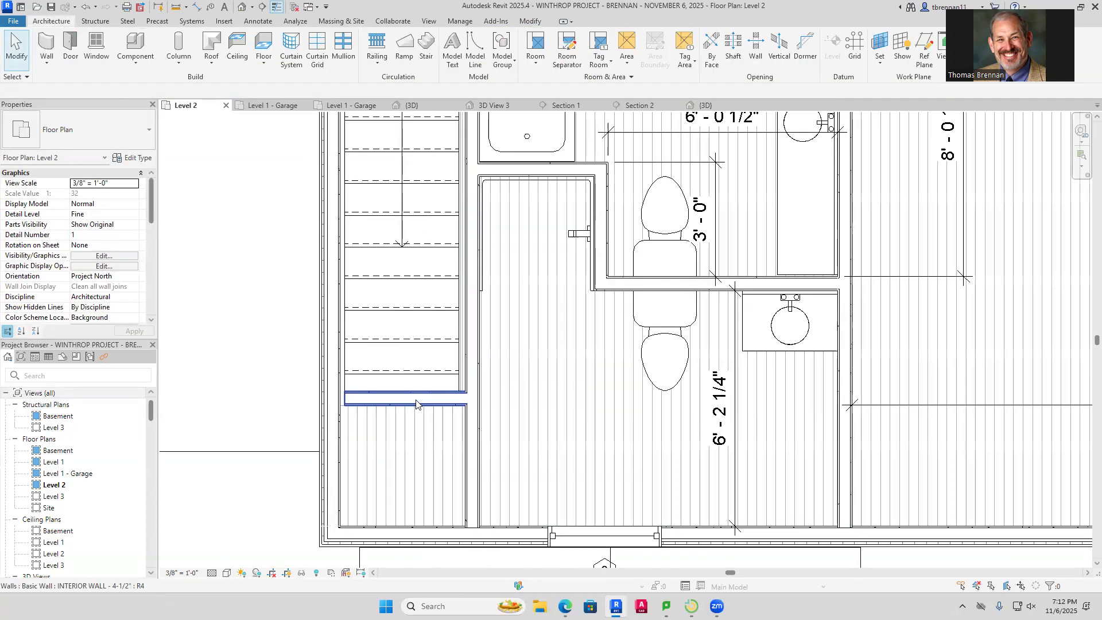
pyautogui.click(351, 399)
pyautogui.moveTo(345, 406); pyautogui.dragTo(339, 406)
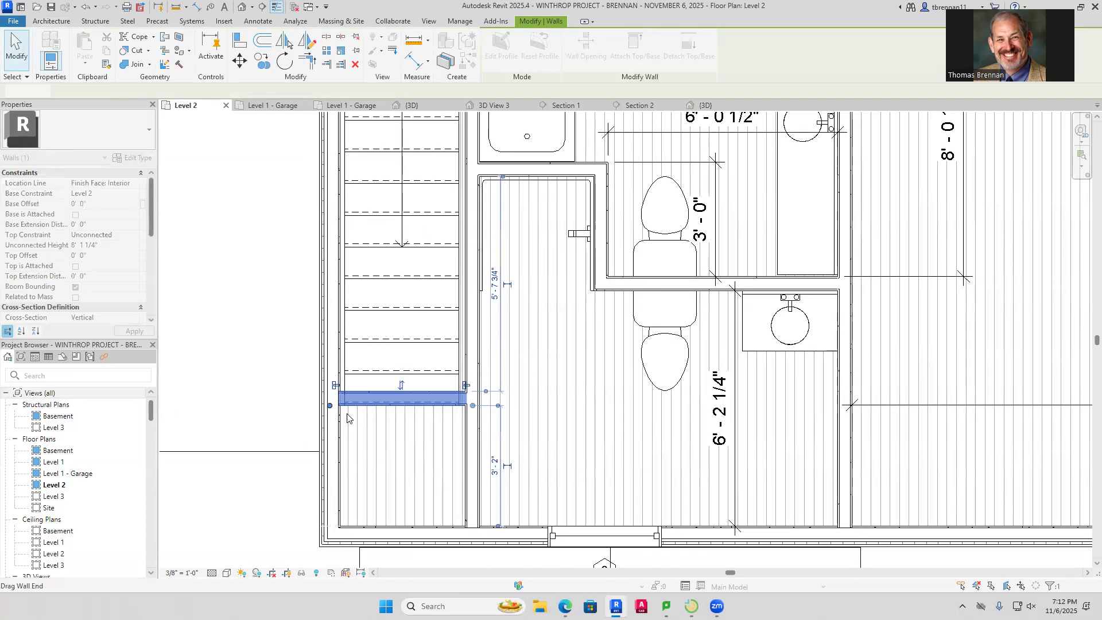
pyautogui.click(364, 428)
pyautogui.press('Escape')
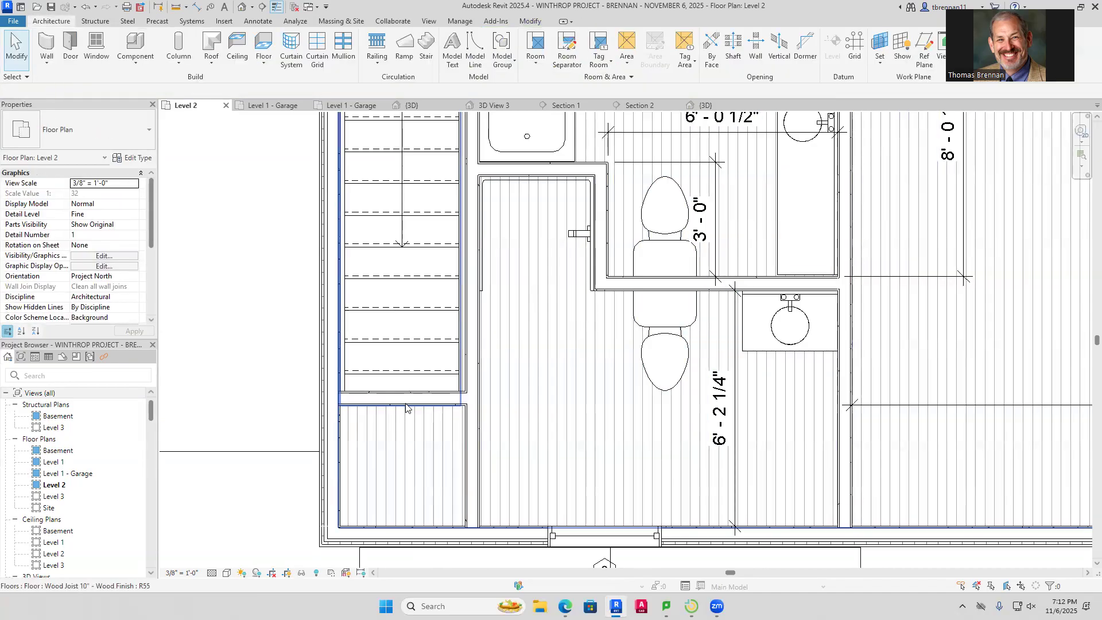
# Set the distance between the new stairwell wall and the lower exterior wall to 3'
pyautogui.click(436, 398)
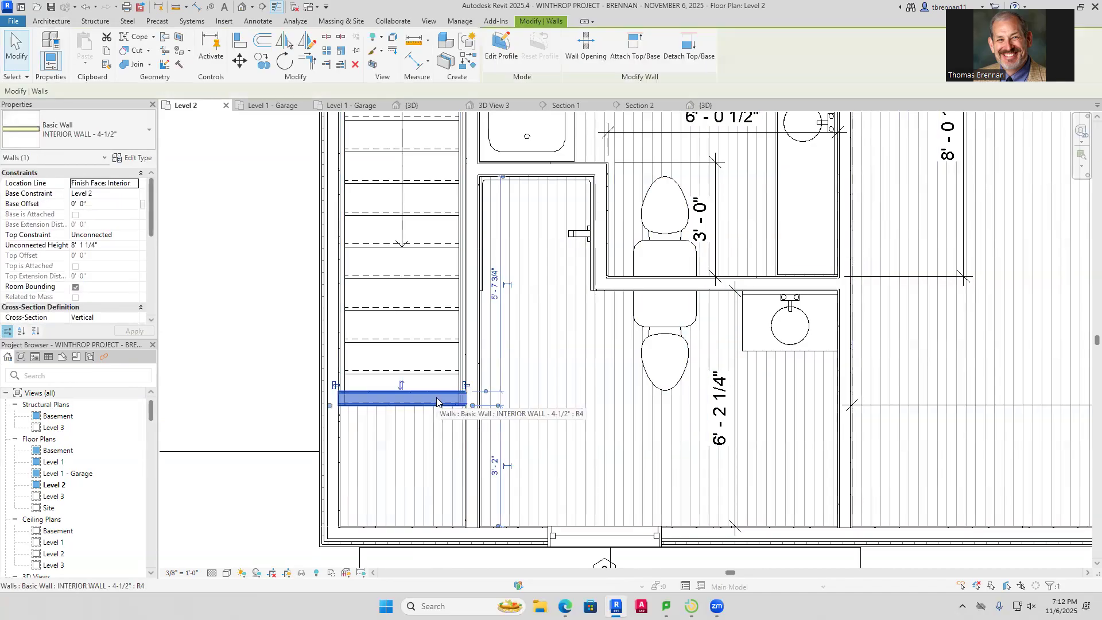
pyautogui.click(493, 464)
pyautogui.write('3')
pyautogui.press('Return')
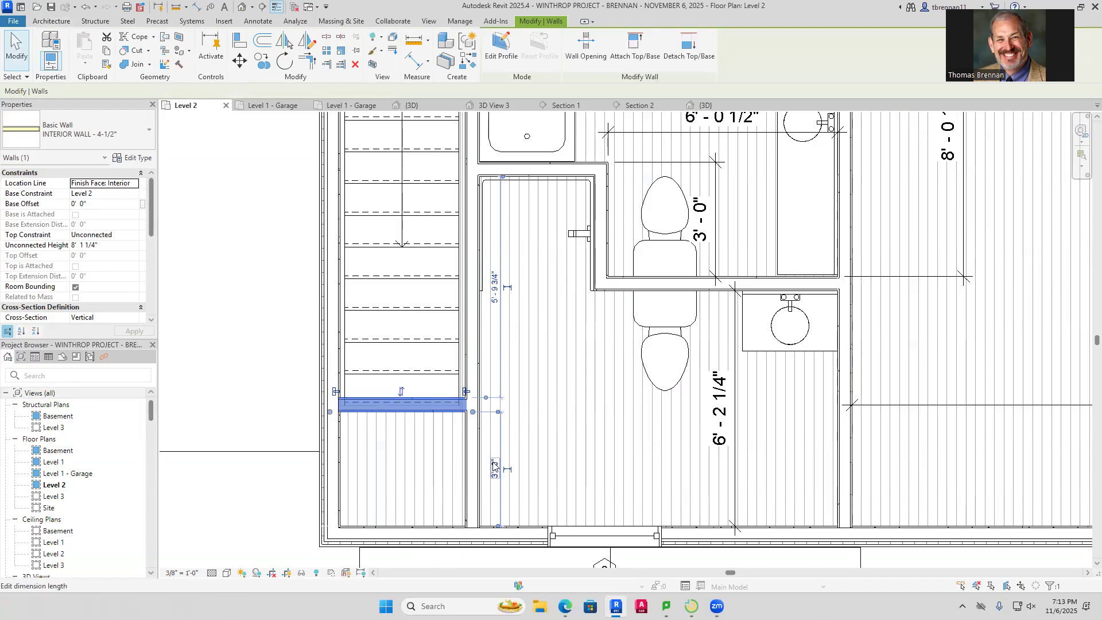
pyautogui.press('Escape')
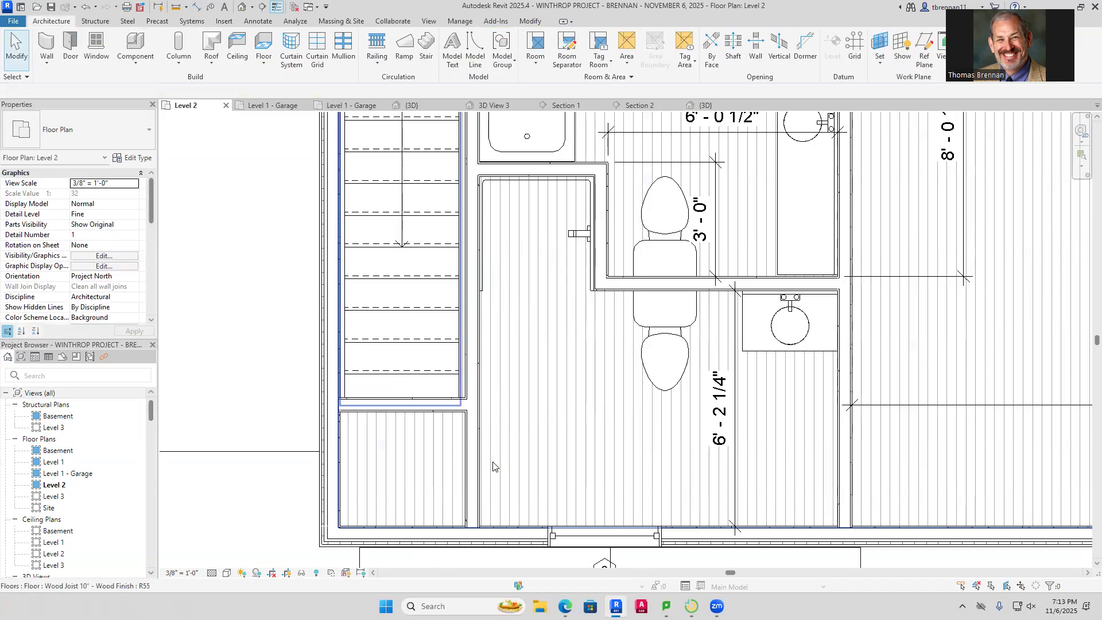
# Place a Single-Flush 24" x 80" door between the closet below the stair and the lower bathroom, swinging into the bathroom
pyautogui.click(71, 49)
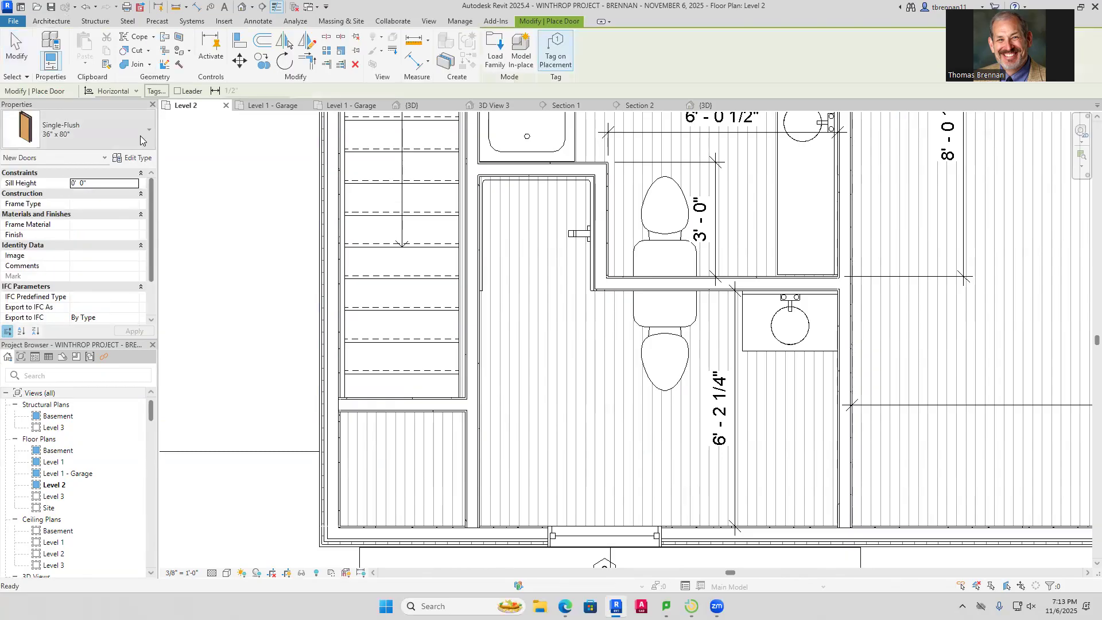
pyautogui.click(141, 141)
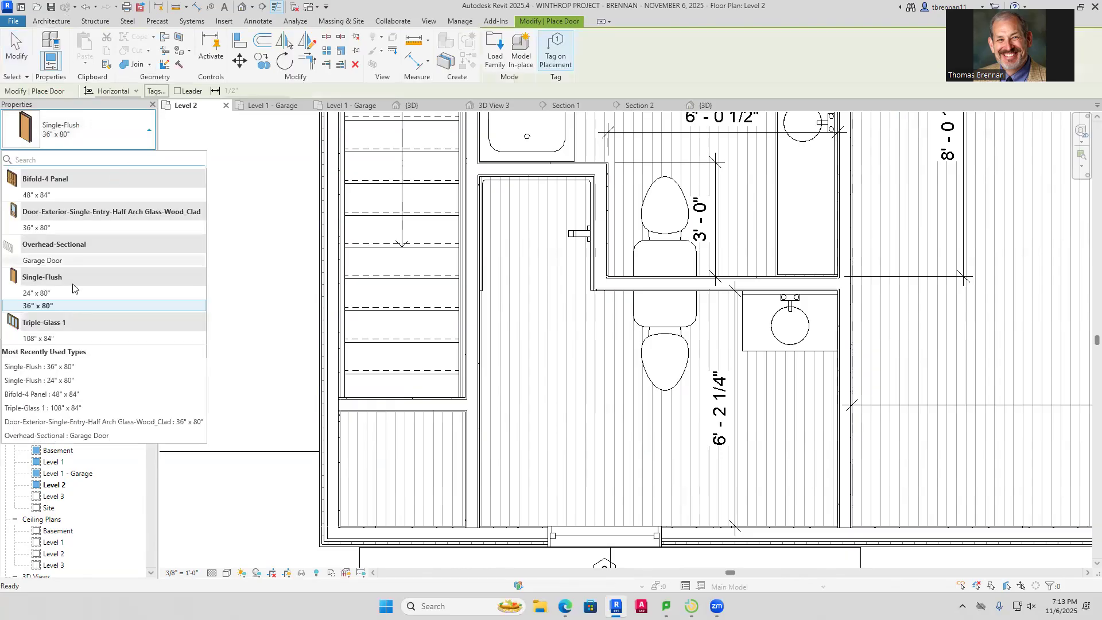
pyautogui.click(48, 294)
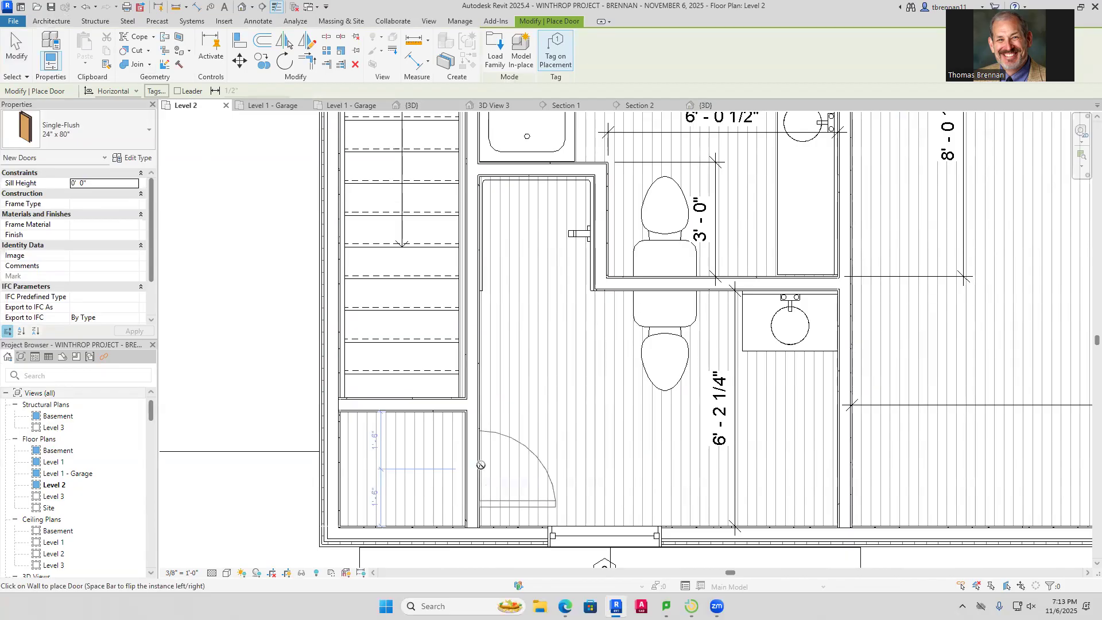
pyautogui.click(481, 466)
pyautogui.press('Escape')
pyautogui.press('Escape')
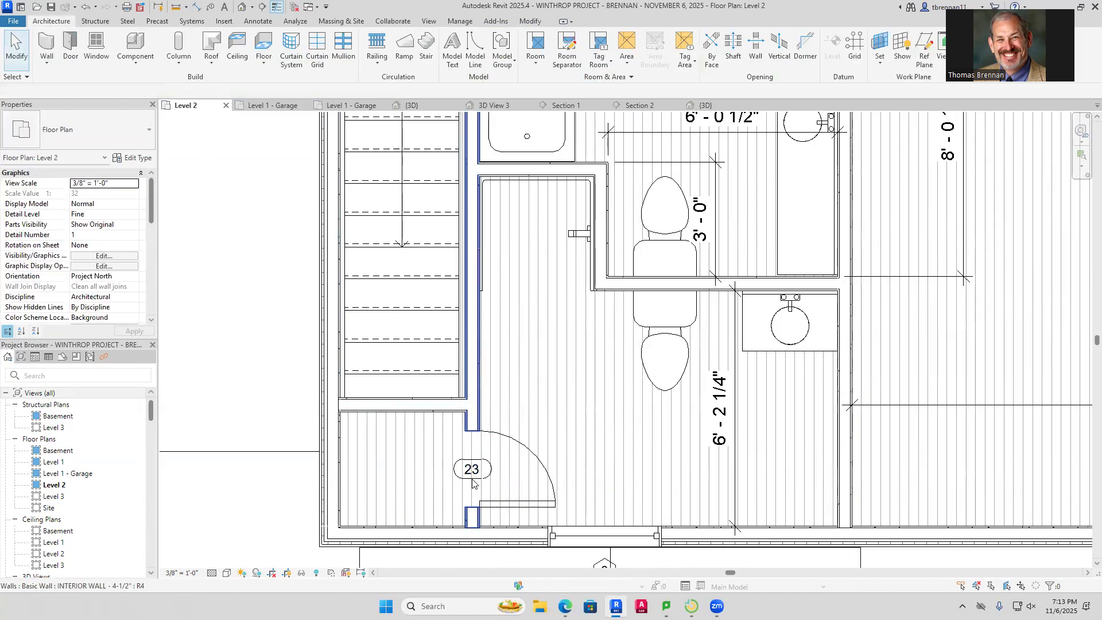
# Renumber the new closet door's tag to 16
pyautogui.click(473, 484)
pyautogui.press('Escape')
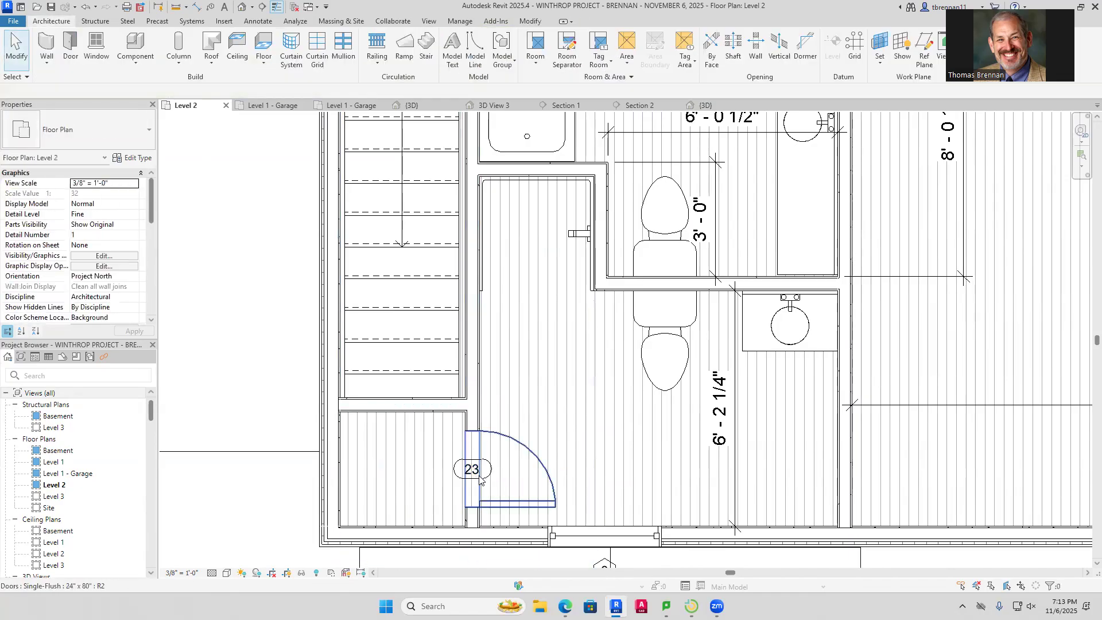
pyautogui.scroll(4, 480, 486)
pyautogui.click(481, 485)
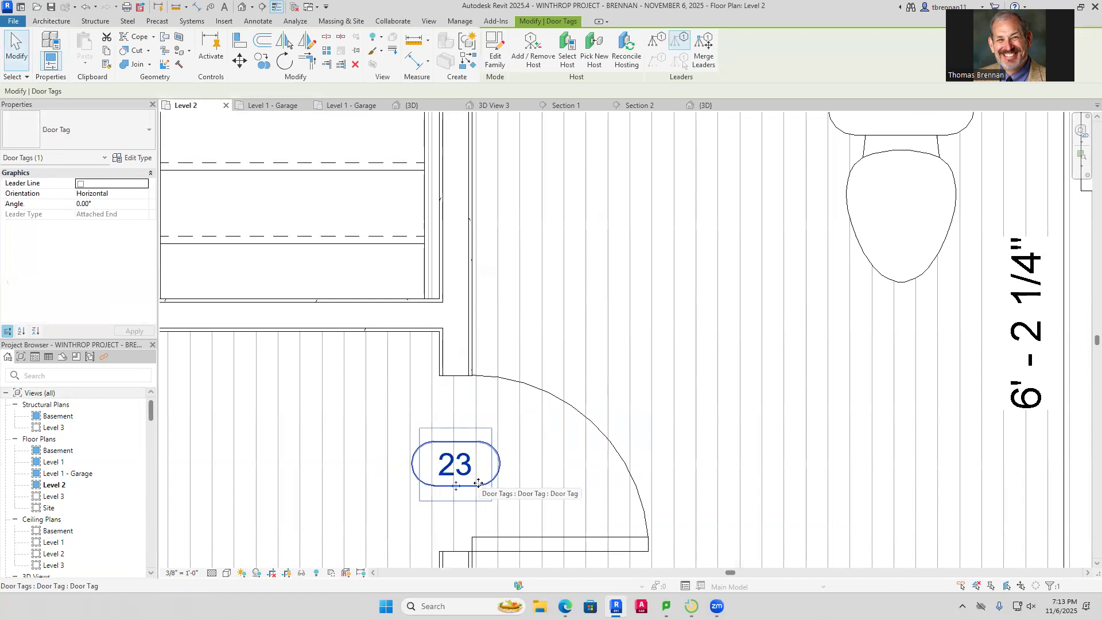
pyautogui.click(467, 469)
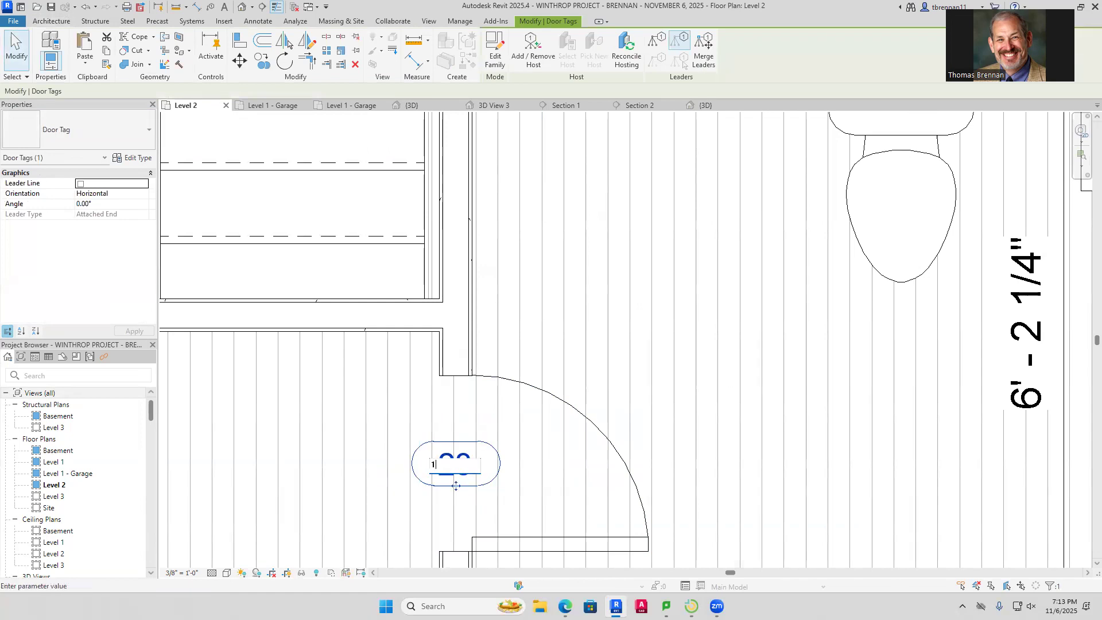
pyautogui.write('16')
pyautogui.press('Return')
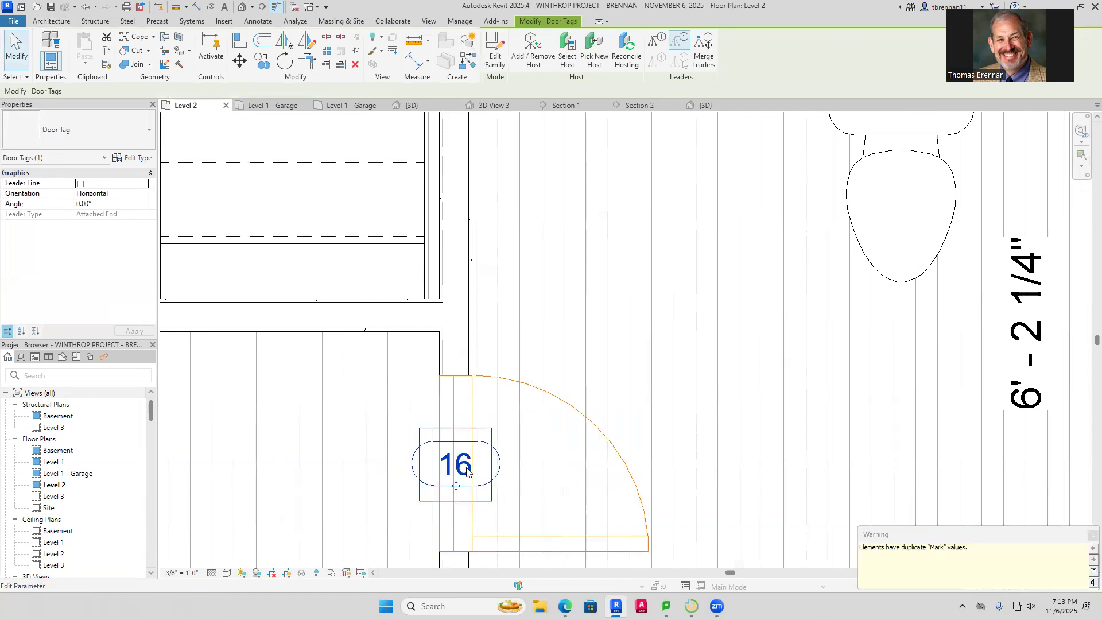
pyautogui.press('Escape')
# Place a Single-Flush 36" x 80" door in the lower bathroom's right wall, hinged near the exterior wall and swinging into the bathroom
pyautogui.scroll(-5, 721, 424)
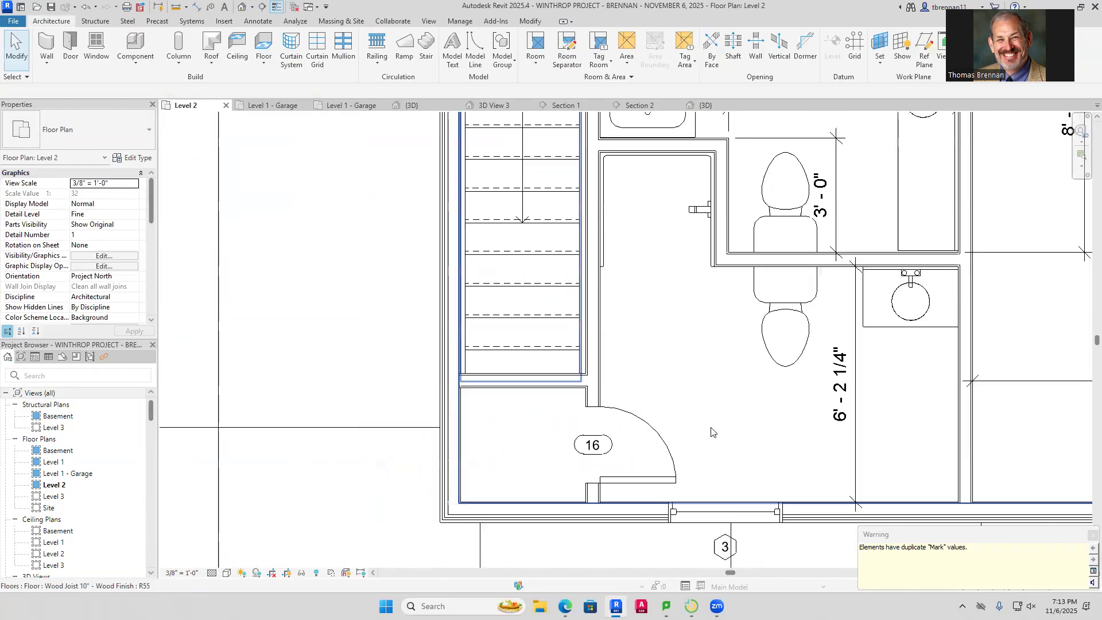
pyautogui.moveTo(723, 420); pyautogui.dragTo(586, 435, button='middle')
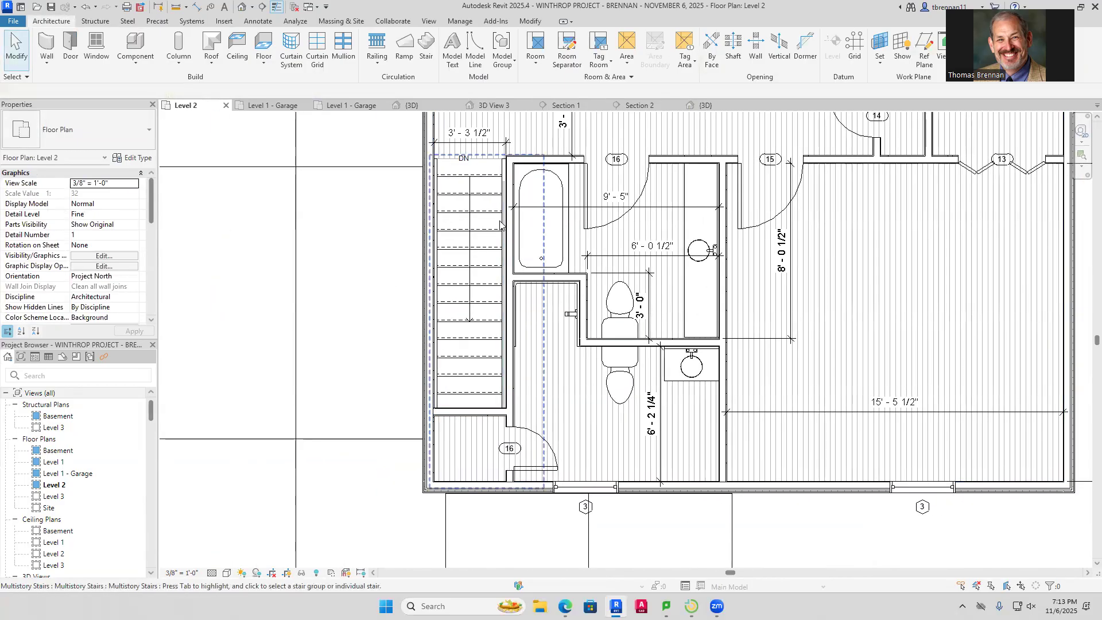
pyautogui.click(71, 51)
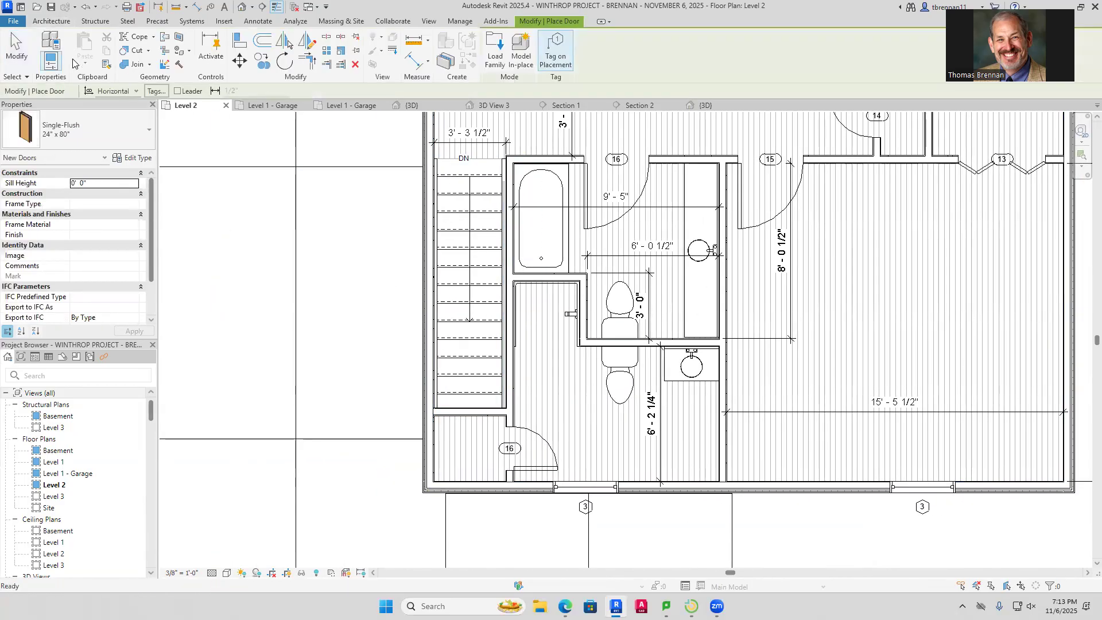
pyautogui.click(146, 132)
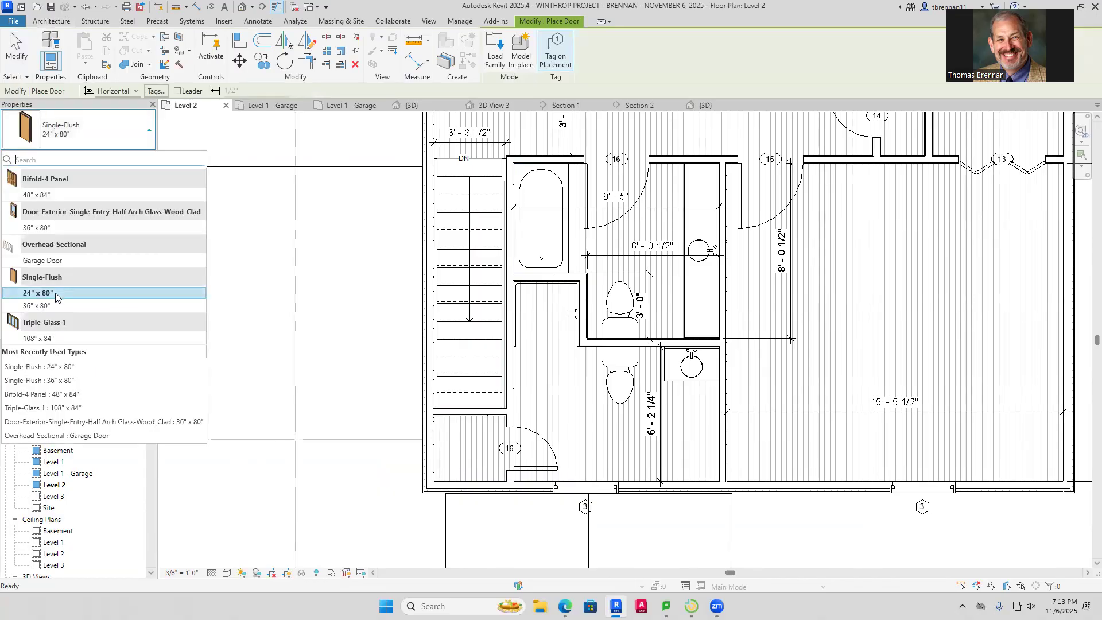
pyautogui.click(40, 304)
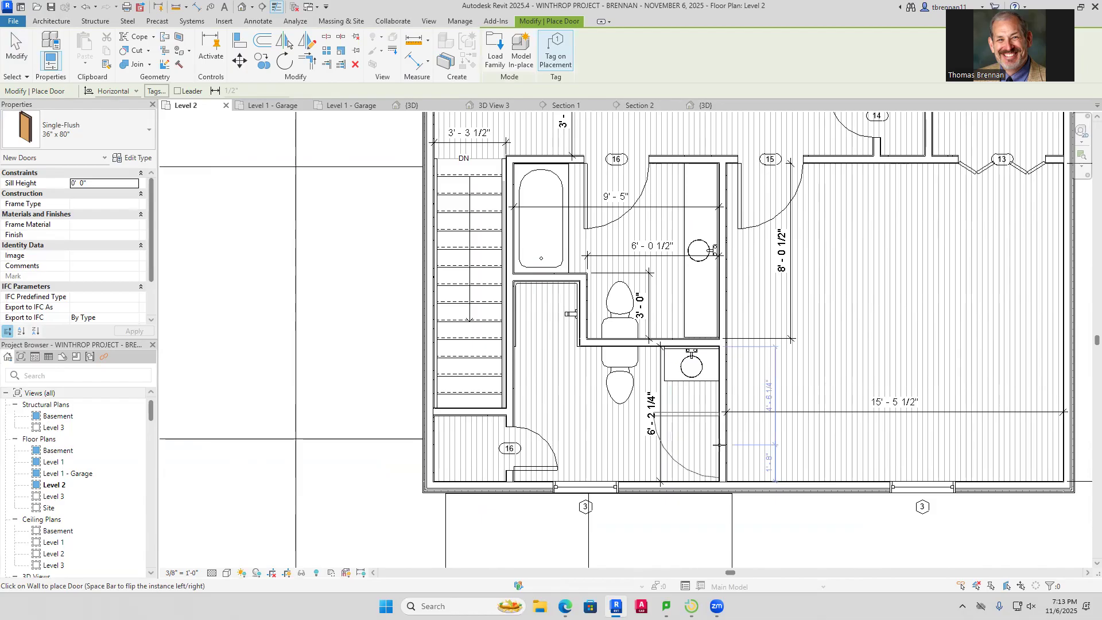
pyautogui.press('space')
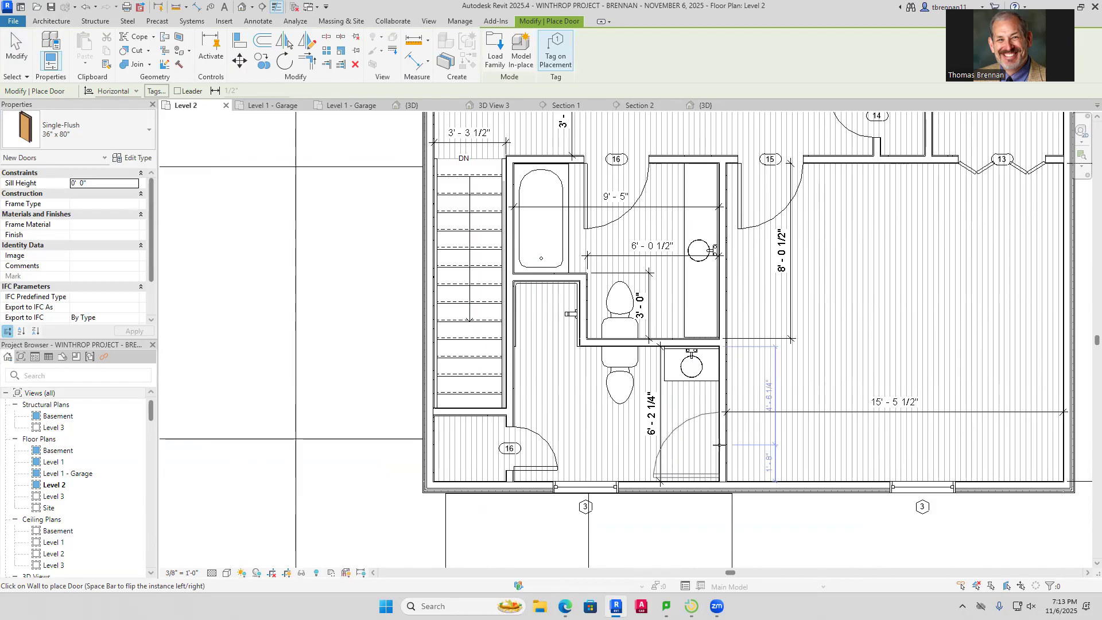
pyautogui.click(722, 441)
pyautogui.press('Escape')
pyautogui.press('Escape')
pyautogui.scroll(3, 758, 451)
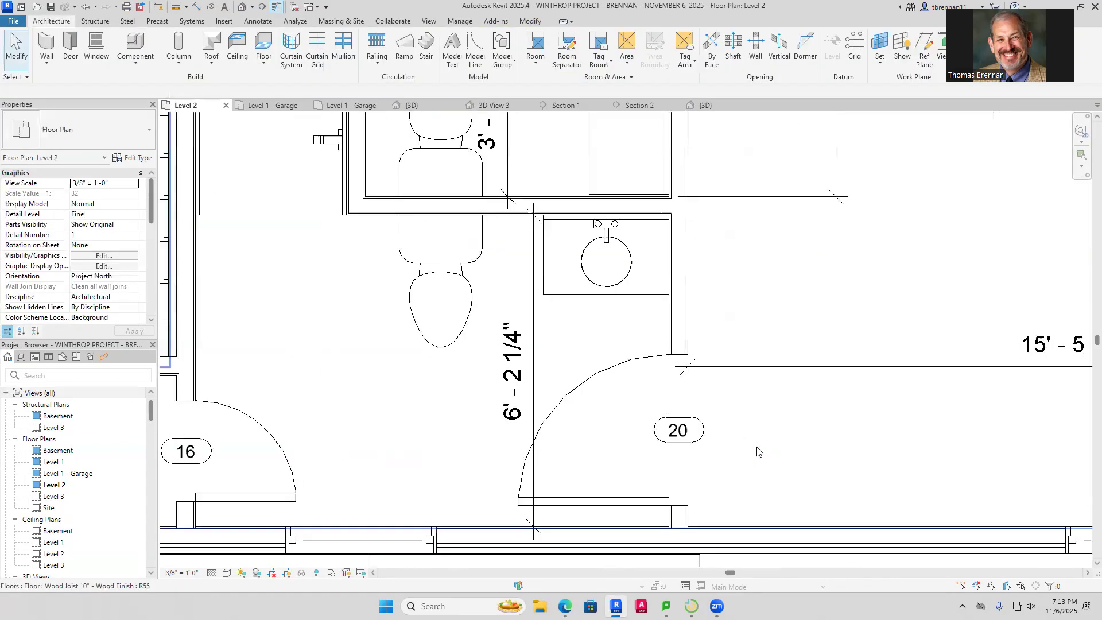
pyautogui.scroll(2, 758, 452)
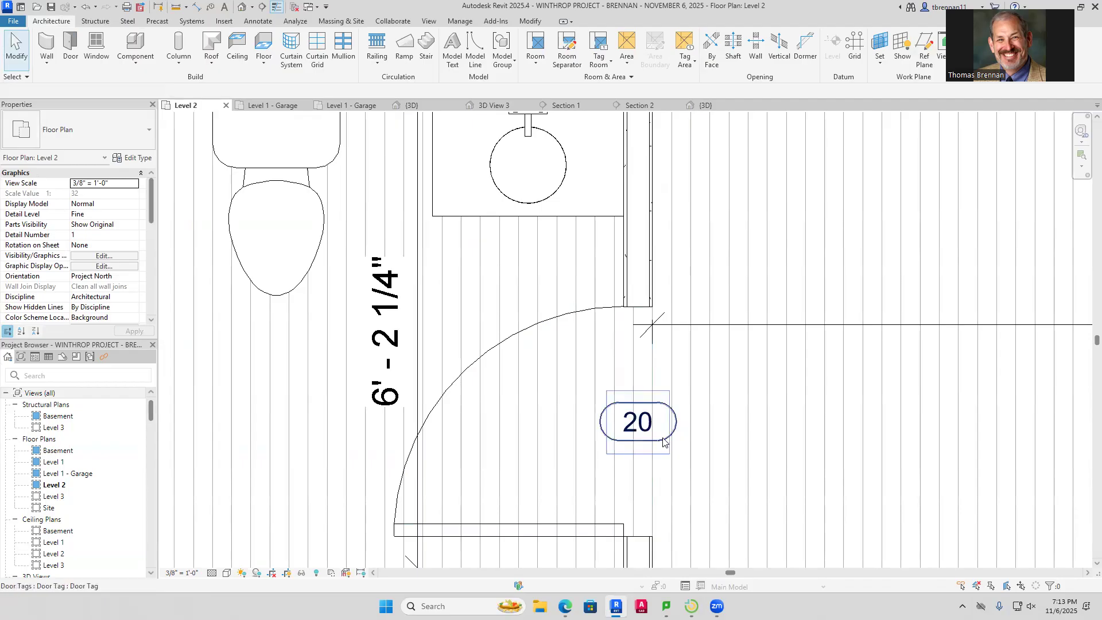
# Renumber the tag of the new door in the lower bathroom's right wall to 15
pyautogui.click(663, 441)
pyautogui.click(653, 429)
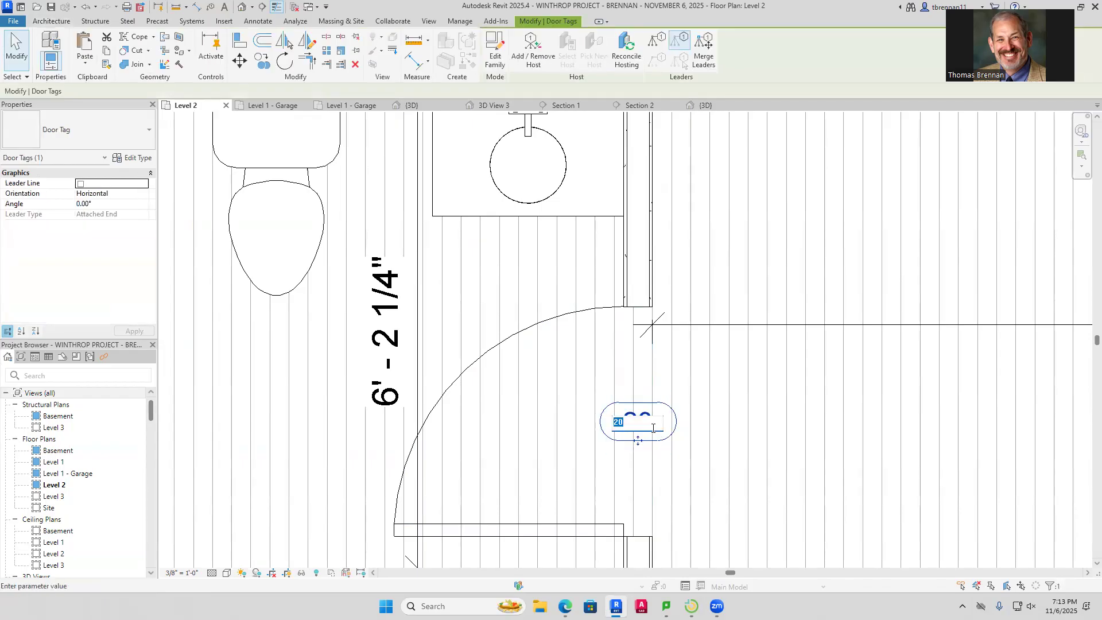
pyautogui.press('Return')
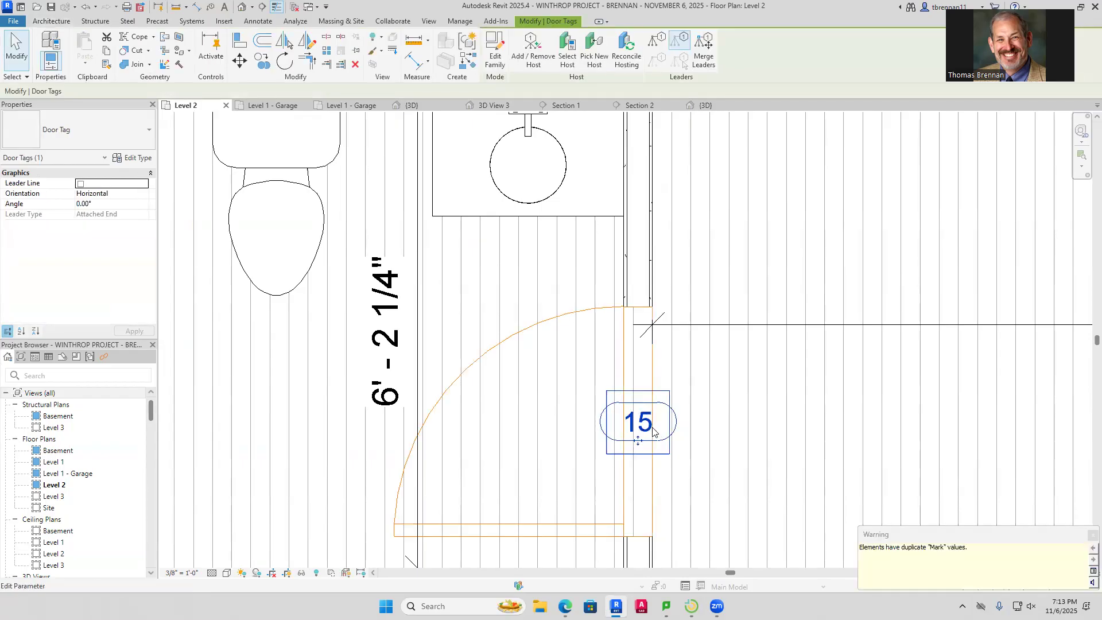
pyautogui.click(1093, 535)
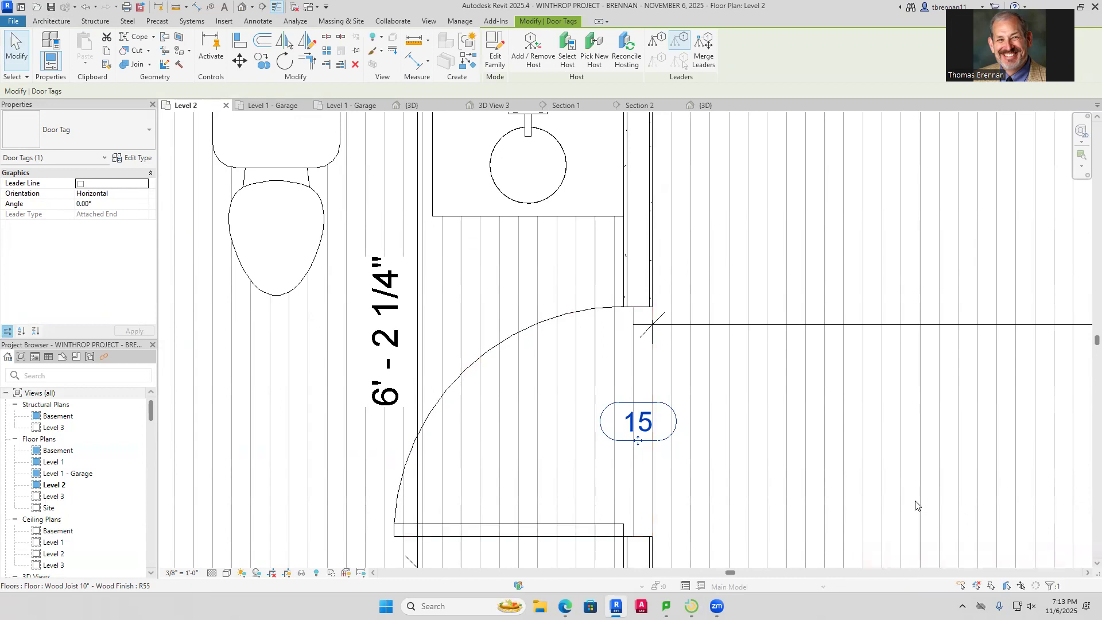
pyautogui.click(798, 432)
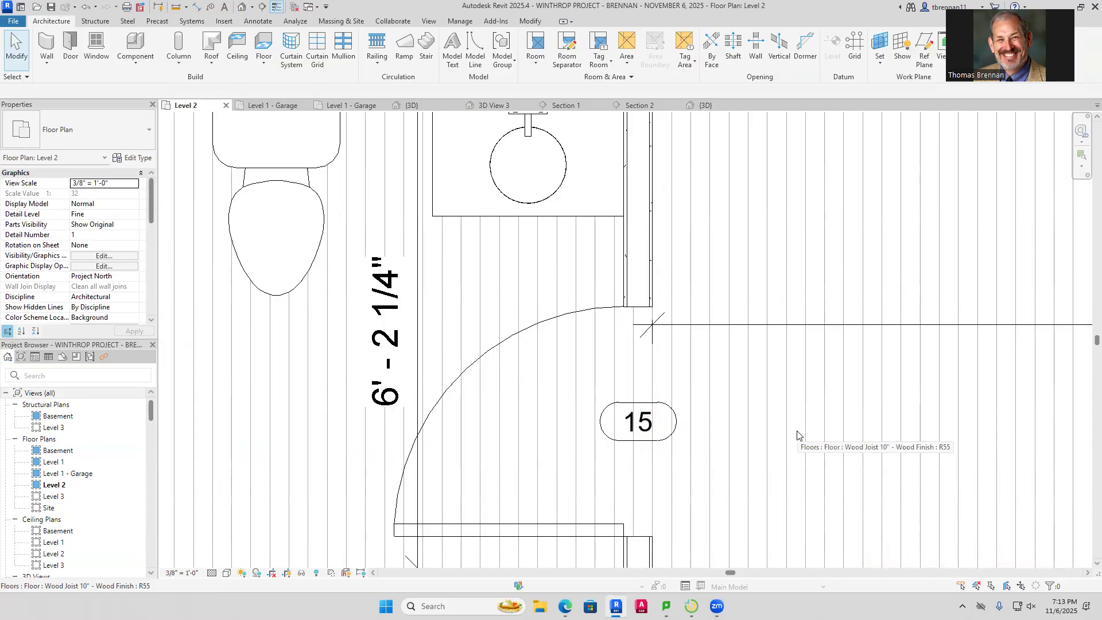
# Renumber the tag of the large lower-right bedroom's hallway door to 17
pyautogui.scroll(-6, 797, 436)
pyautogui.moveTo(815, 273); pyautogui.dragTo(783, 457, button='middle')
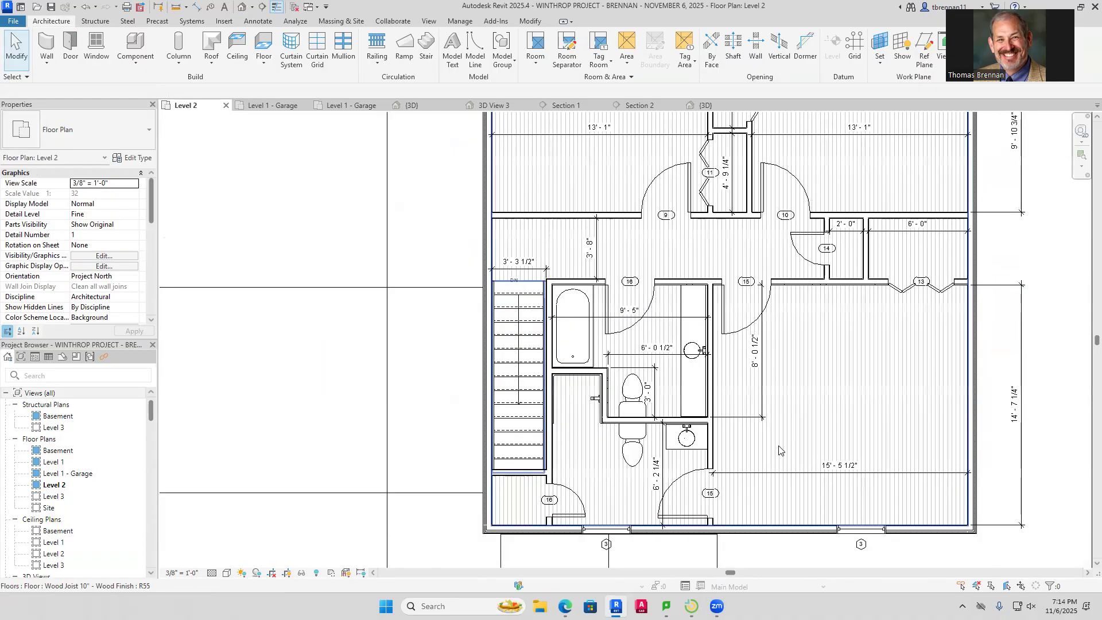
pyautogui.scroll(6, 745, 286)
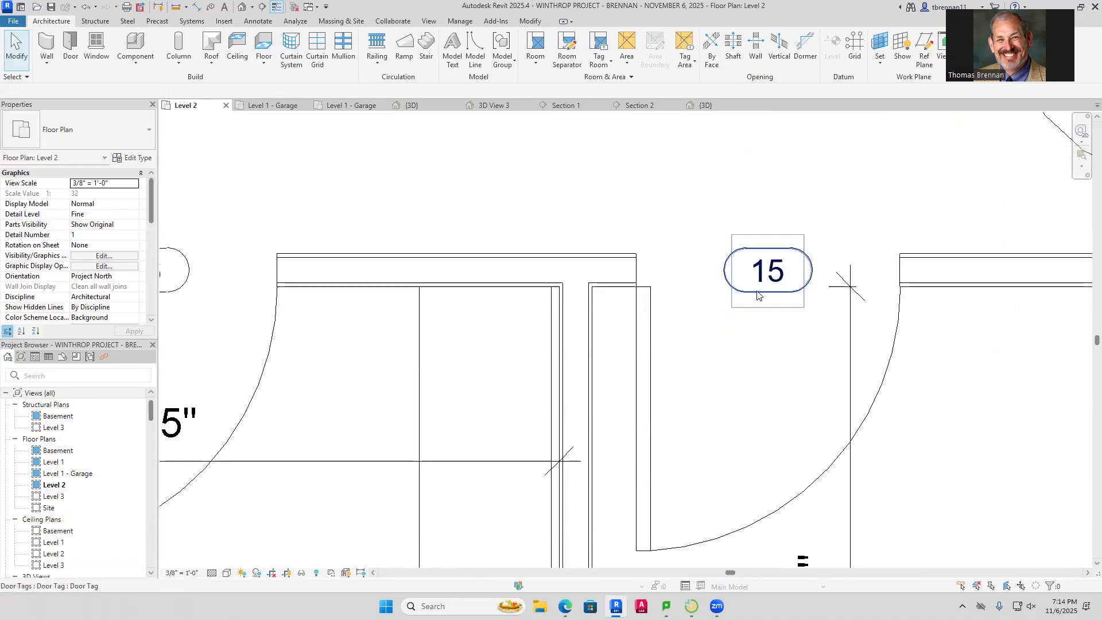
pyautogui.click(759, 294)
pyautogui.click(764, 275)
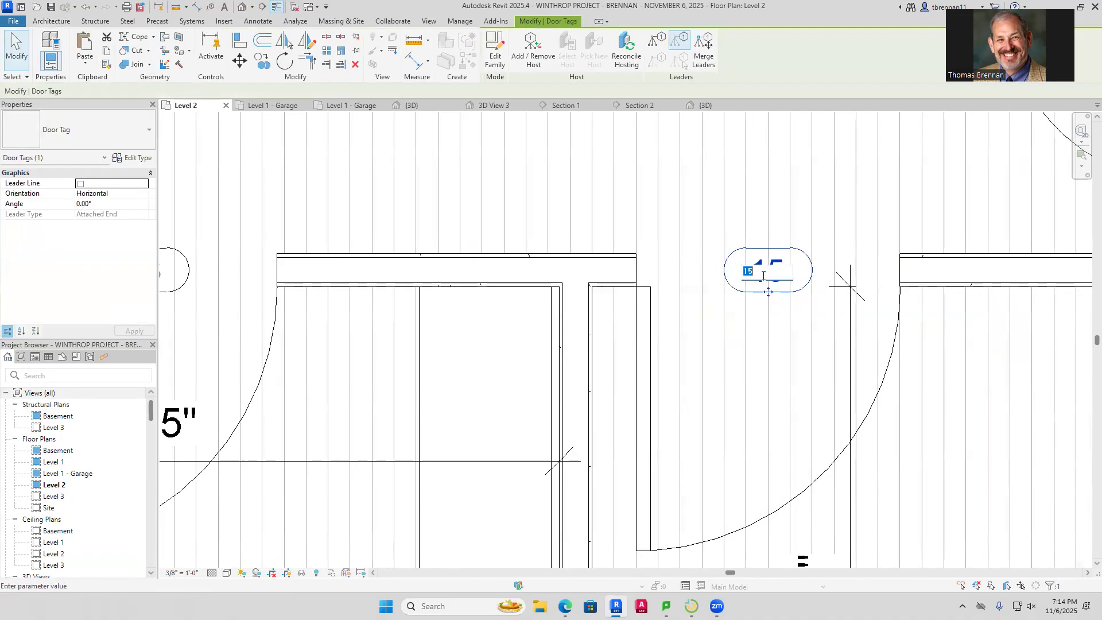
pyautogui.write('1')
pyautogui.press('Return')
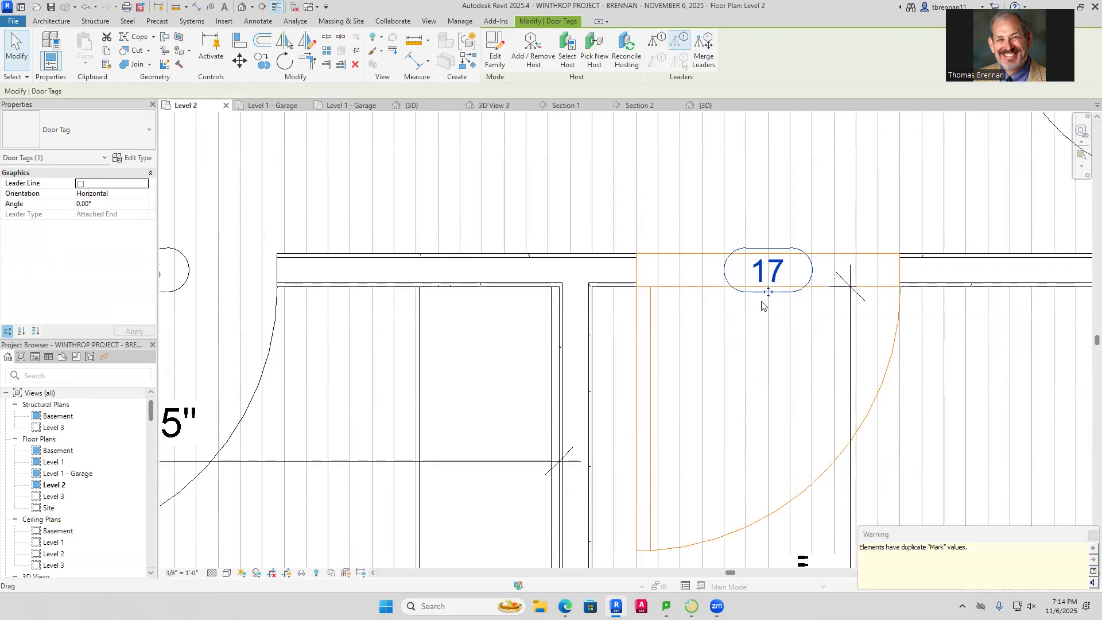
pyautogui.click(1093, 535)
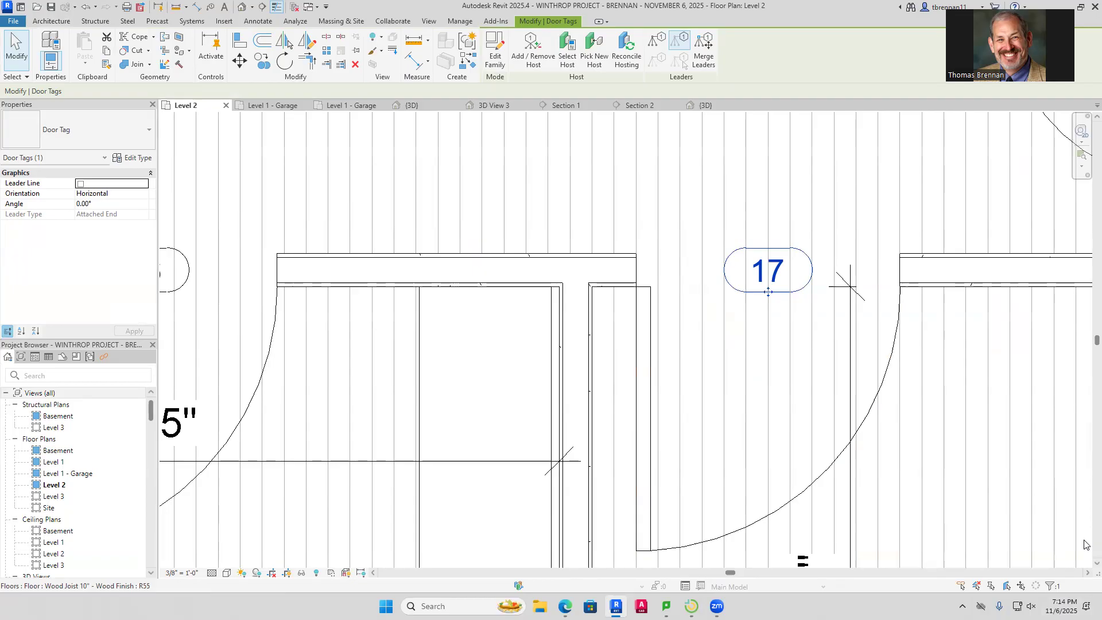
# Renumber the tag of the upper bathroom's hallway door to 18
pyautogui.scroll(-5, 1063, 498)
pyautogui.moveTo(1008, 456); pyautogui.dragTo(666, 484, button='middle')
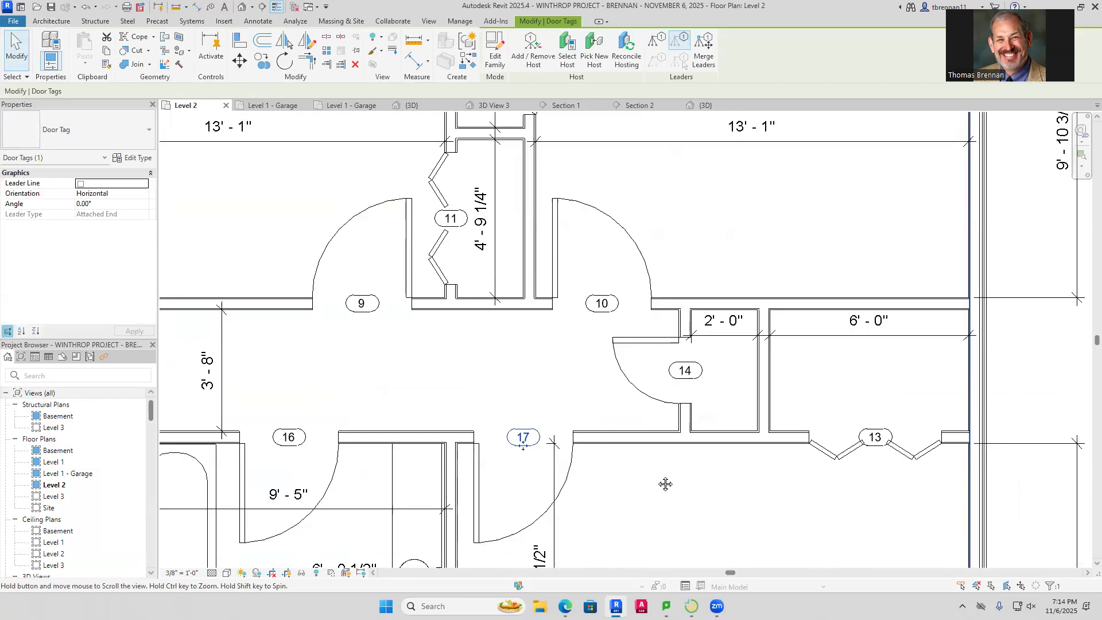
pyautogui.moveTo(666, 484); pyautogui.dragTo(1021, 482, button='middle')
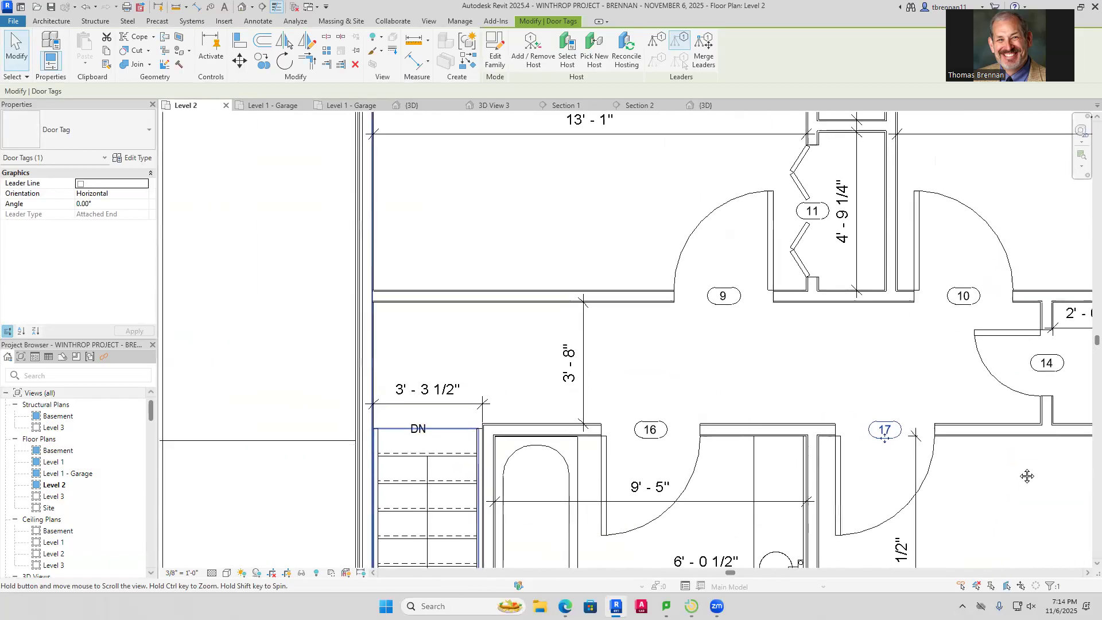
pyautogui.scroll(5, 680, 468)
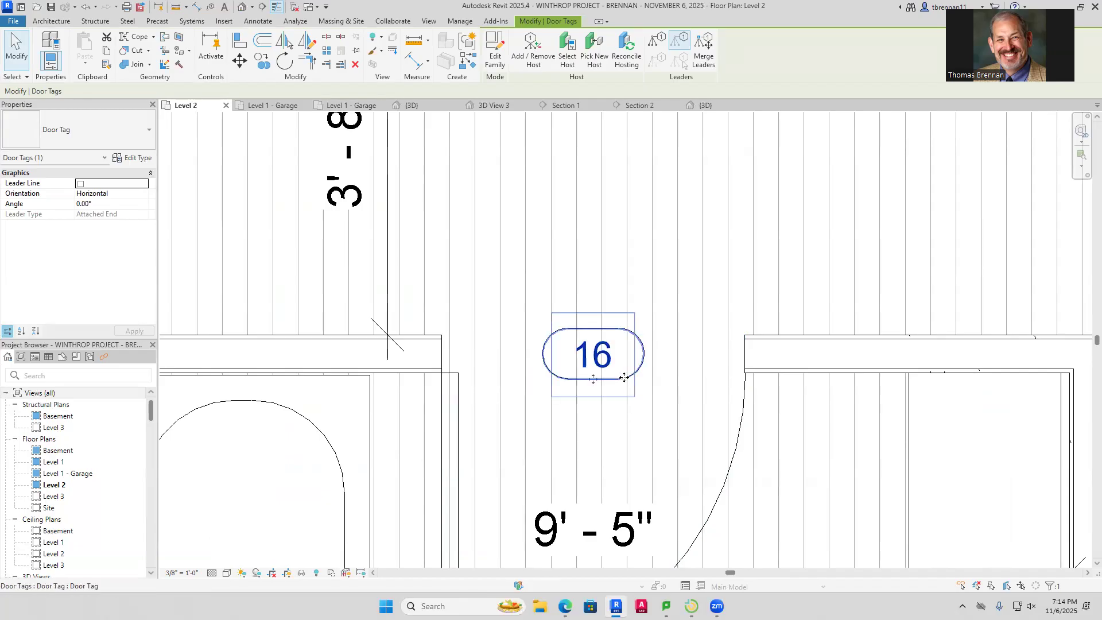
pyautogui.click(612, 363)
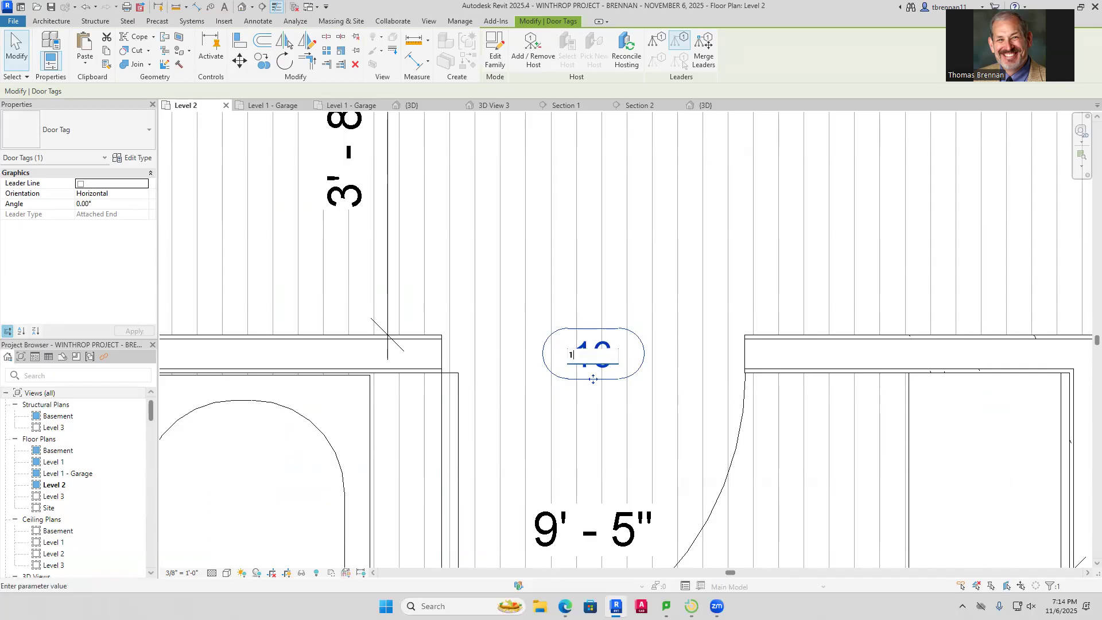
pyautogui.press('Return')
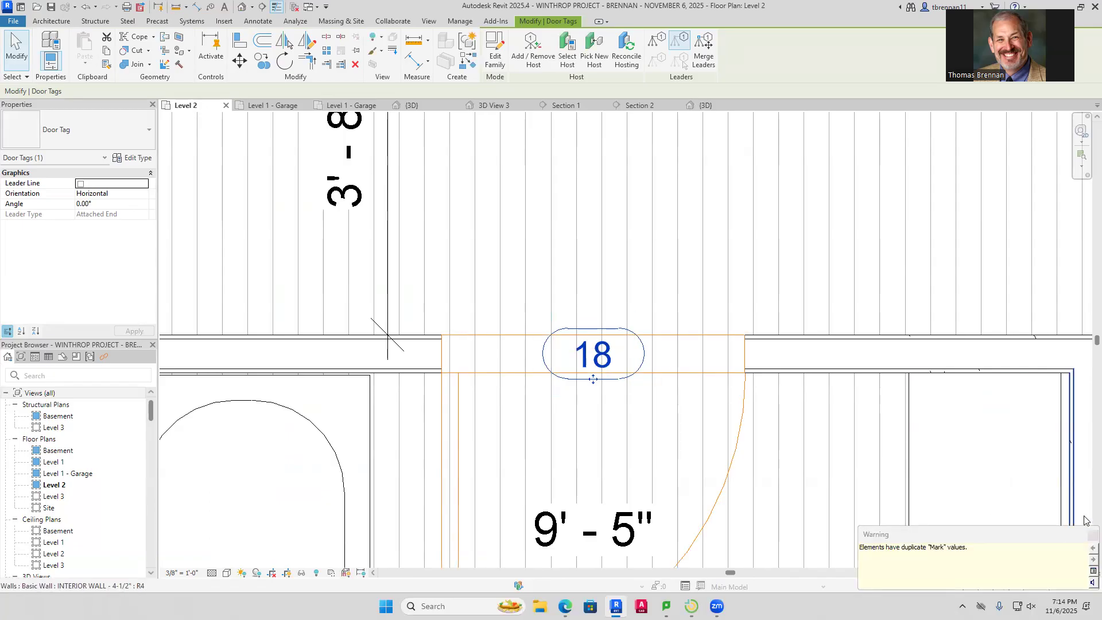
pyautogui.click(1088, 536)
# Hide the elevation marker category in the Level 2 plan
pyautogui.scroll(-5, 787, 458)
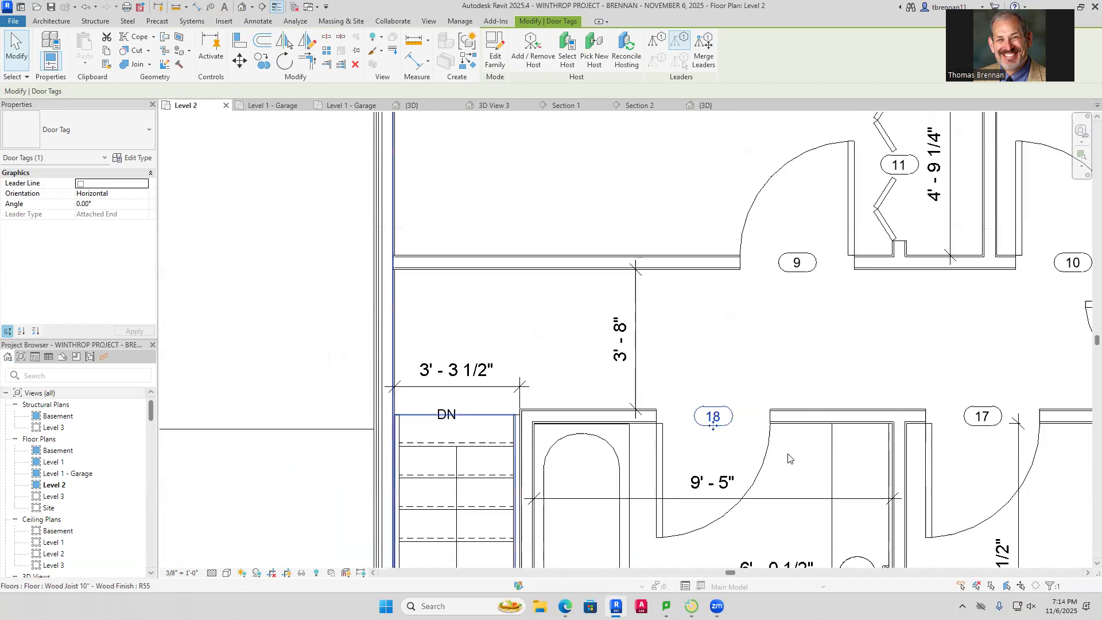
pyautogui.moveTo(788, 454); pyautogui.dragTo(654, 346, button='middle')
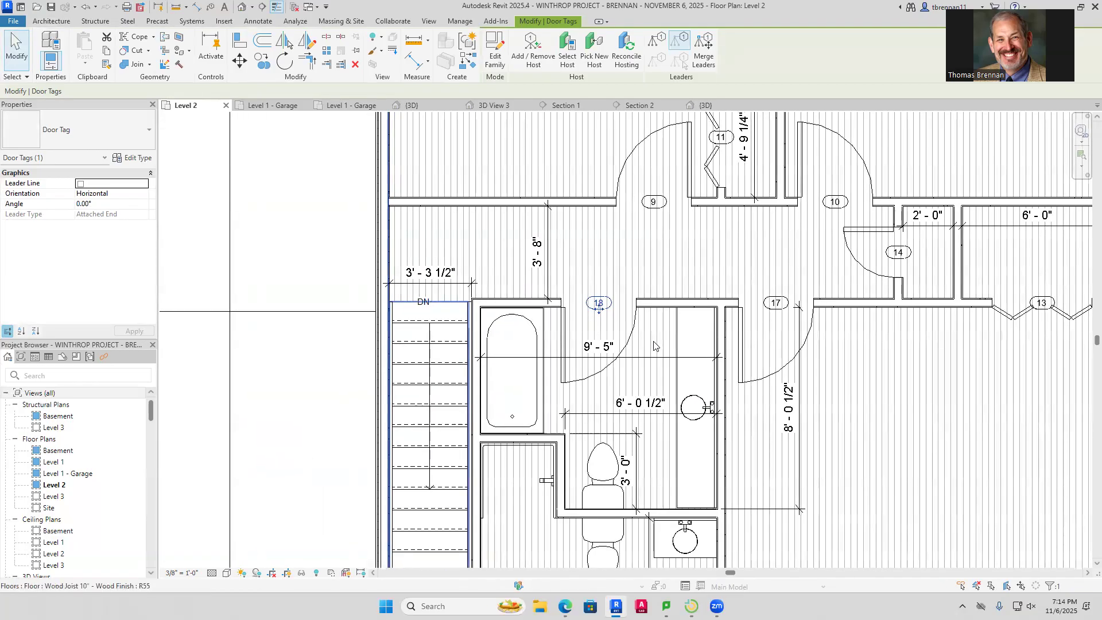
pyautogui.scroll(-2, 684, 290)
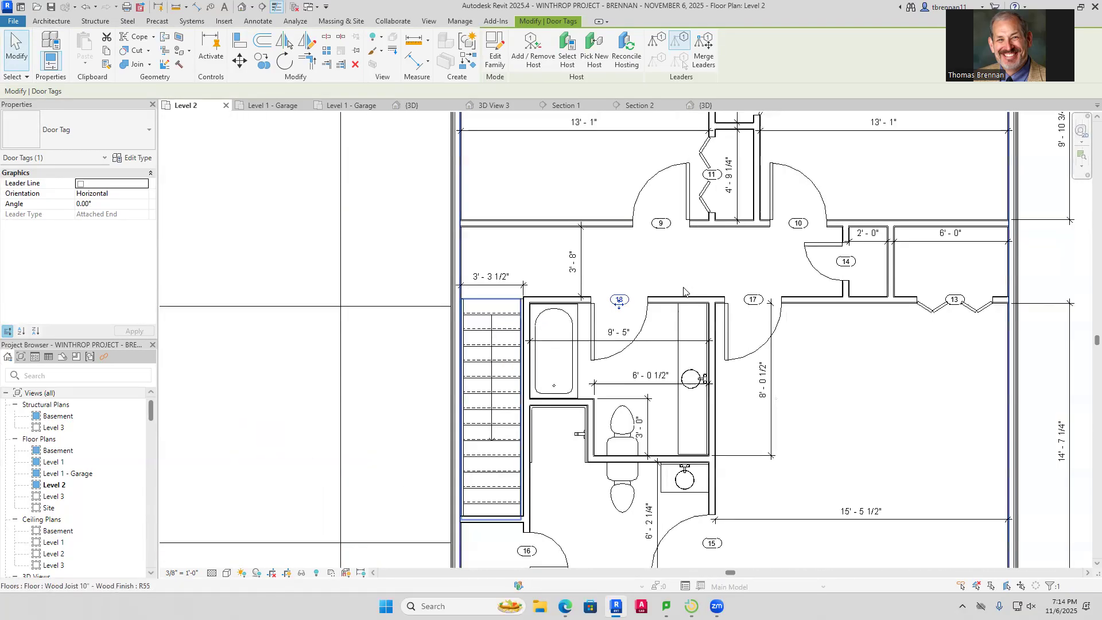
pyautogui.moveTo(684, 290); pyautogui.dragTo(564, 422, button='middle')
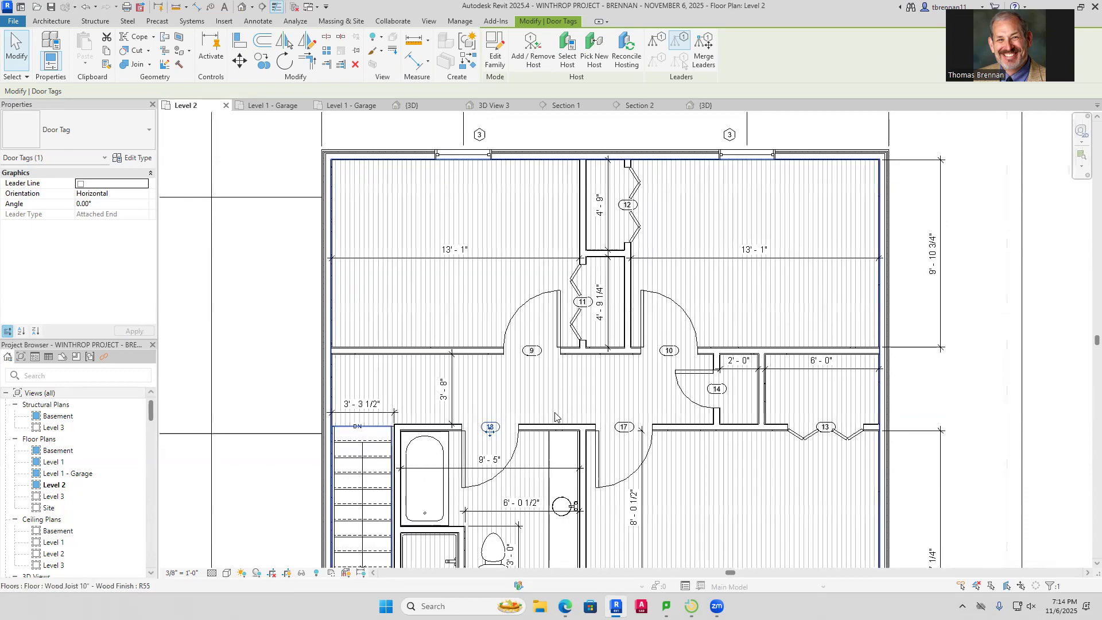
pyautogui.scroll(-5, 629, 368)
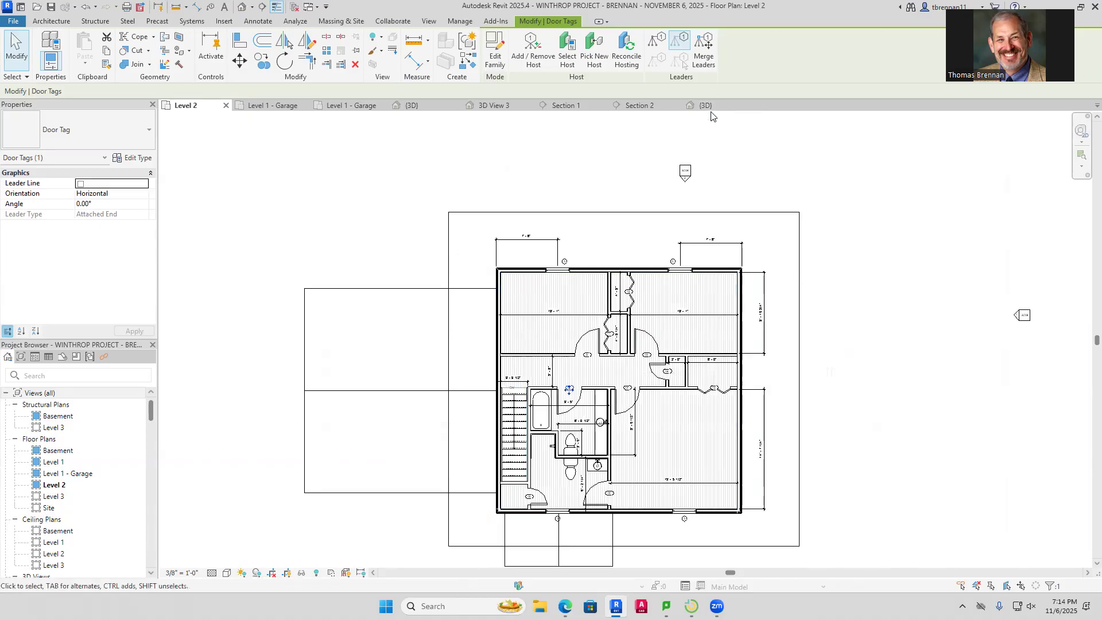
pyautogui.click(685, 170)
pyautogui.press('h')
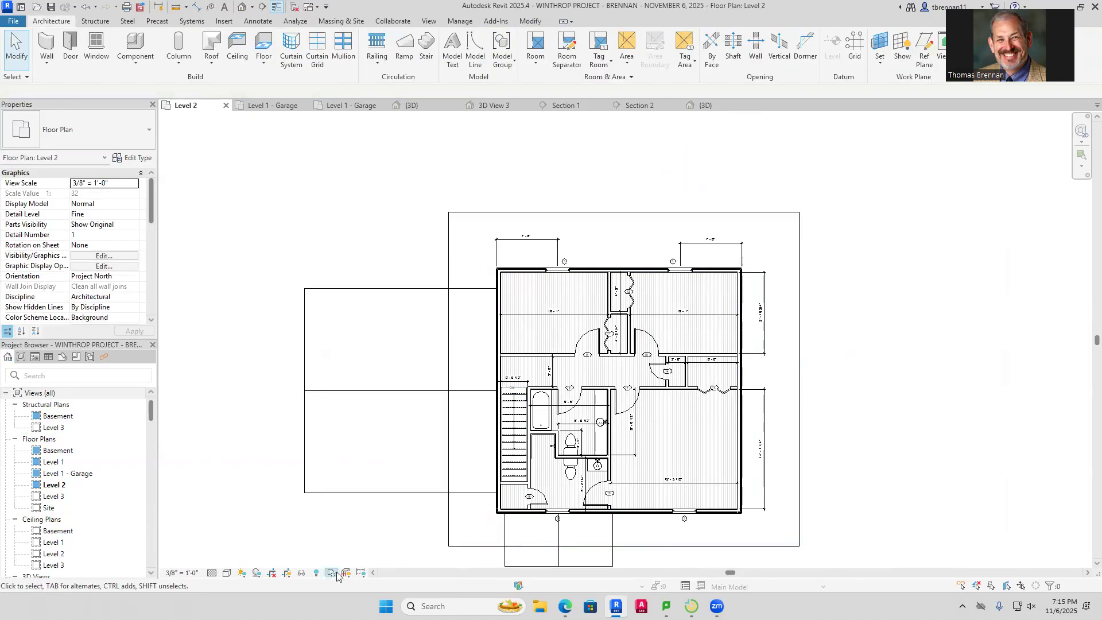
# Turn on cropping for the Level 2 plan with its crop region shown
pyautogui.click(294, 573)
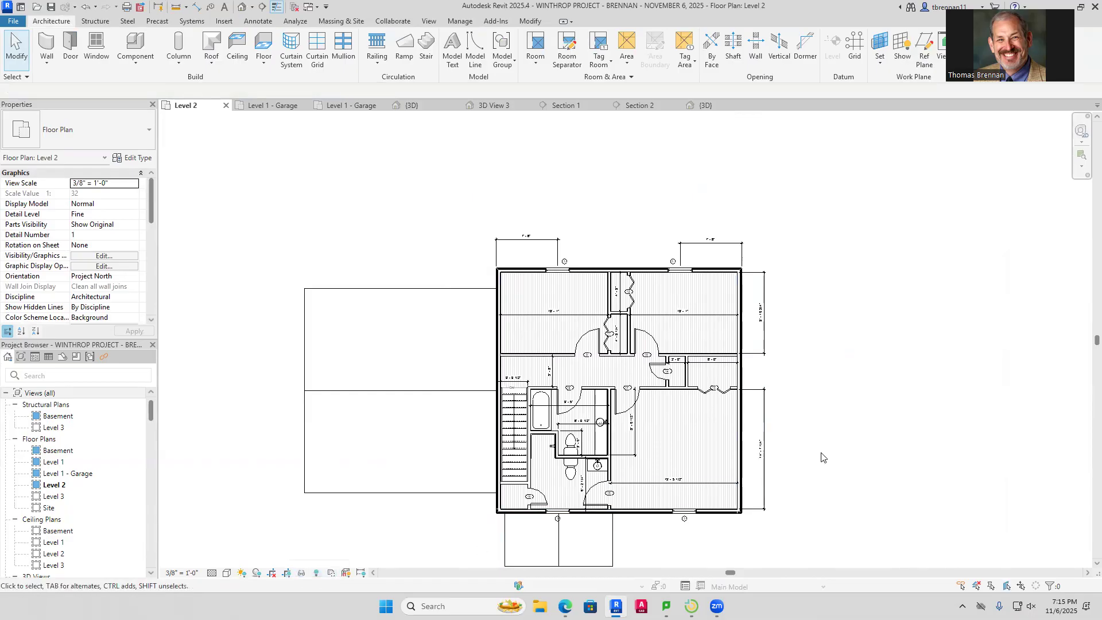
pyautogui.moveTo(824, 456); pyautogui.dragTo(836, 384, button='middle')
pyautogui.click(271, 573)
pyautogui.click(286, 573)
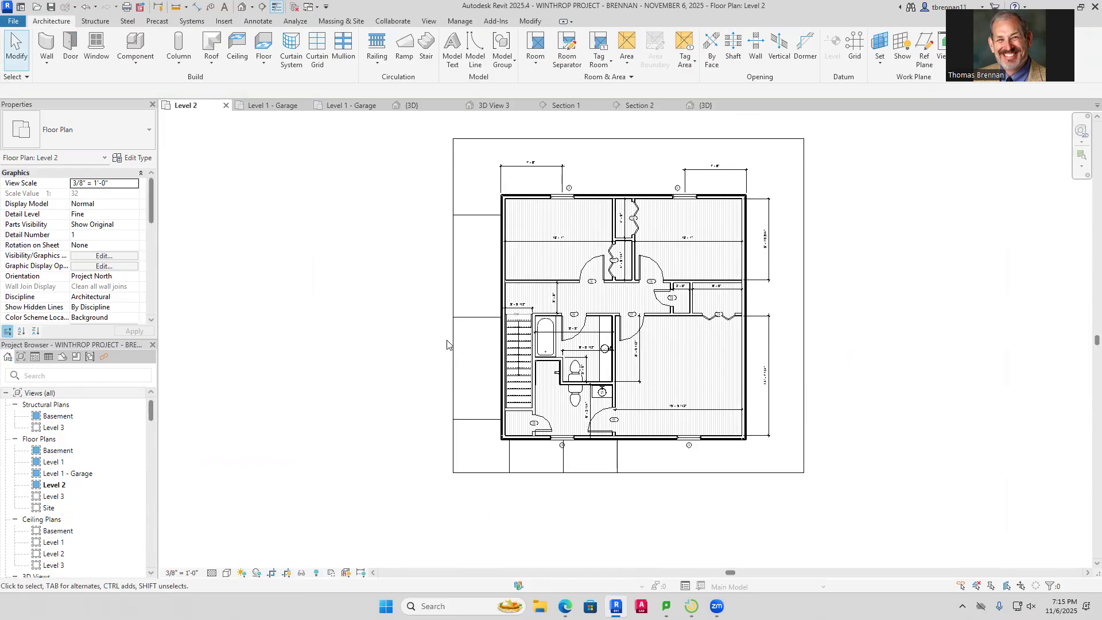
# Pull the left and right edges of the crop region closer to the house, and hide the crop region
pyautogui.click(454, 272)
pyautogui.moveTo(455, 303); pyautogui.dragTo(487, 304)
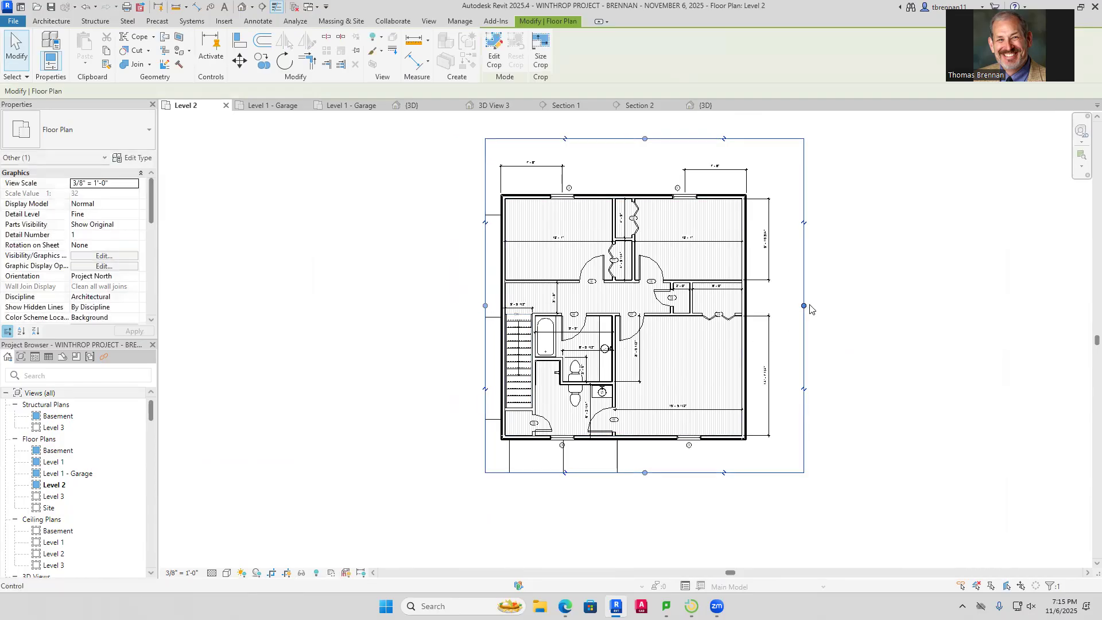
pyautogui.moveTo(805, 306); pyautogui.dragTo(784, 307)
pyautogui.click(838, 361)
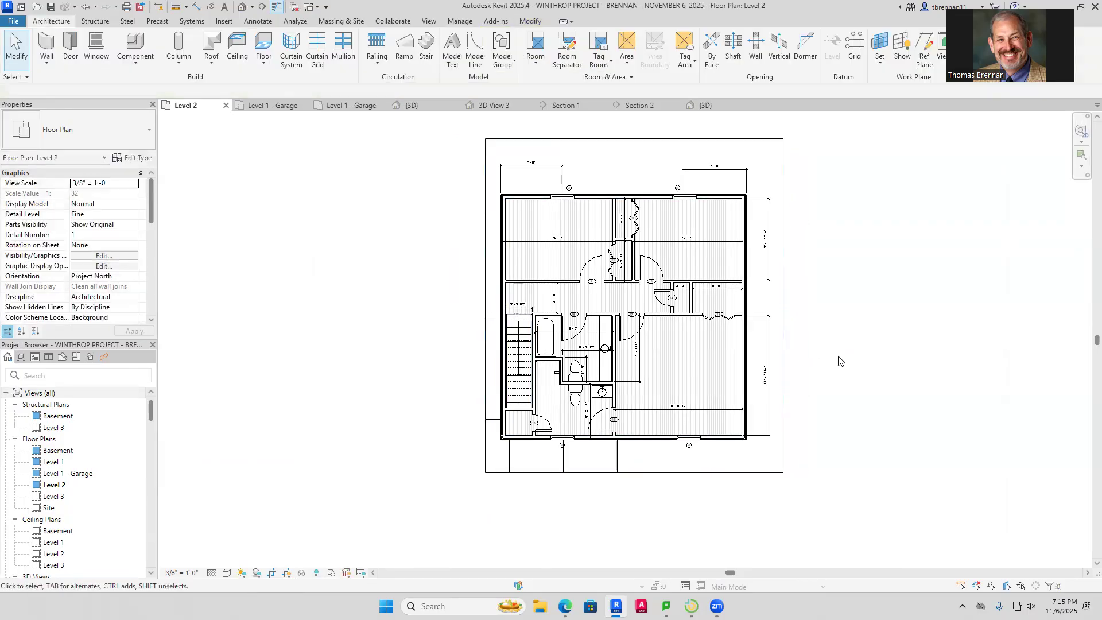
pyautogui.moveTo(838, 360); pyautogui.dragTo(856, 399, button='middle')
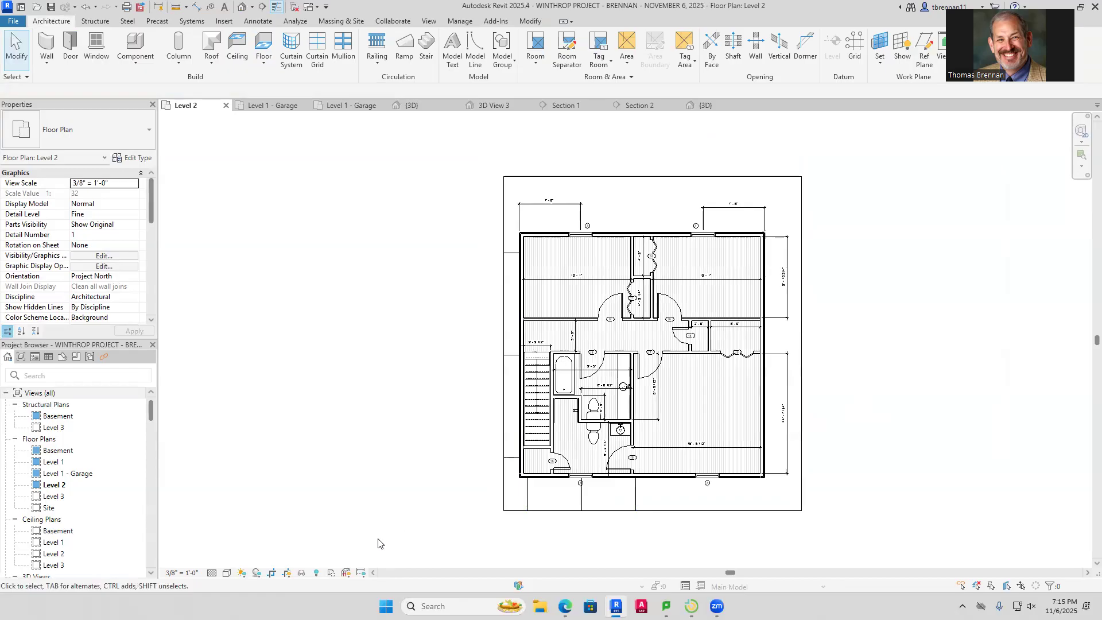
pyautogui.click(287, 572)
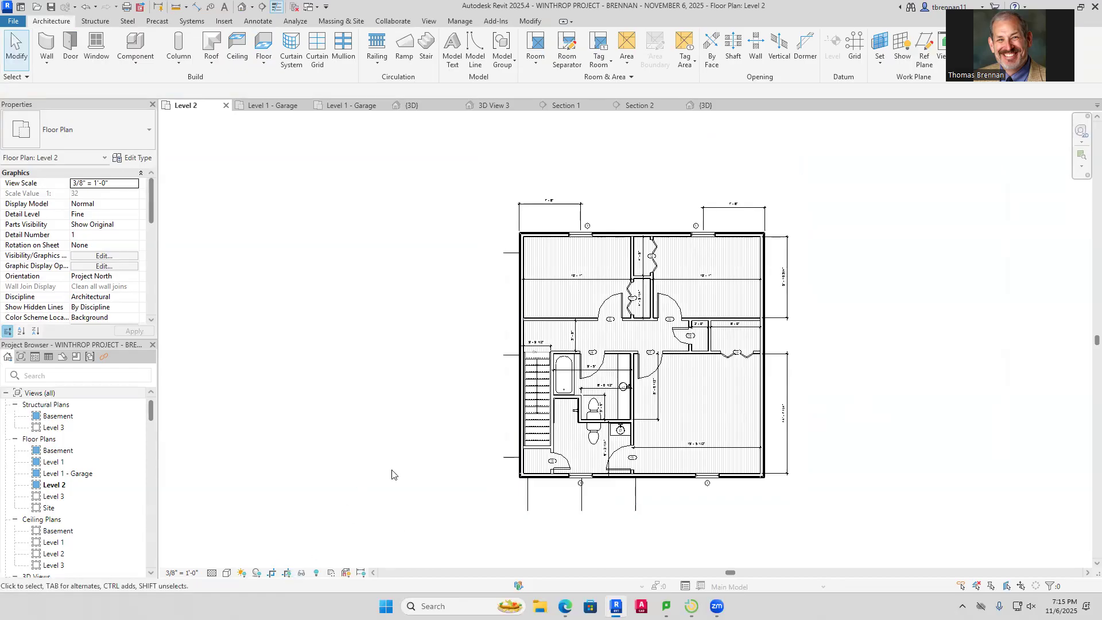
# Try to delete the FRONT PORCH model group from the Level 2 plan, and undo the deletion
pyautogui.click(529, 511)
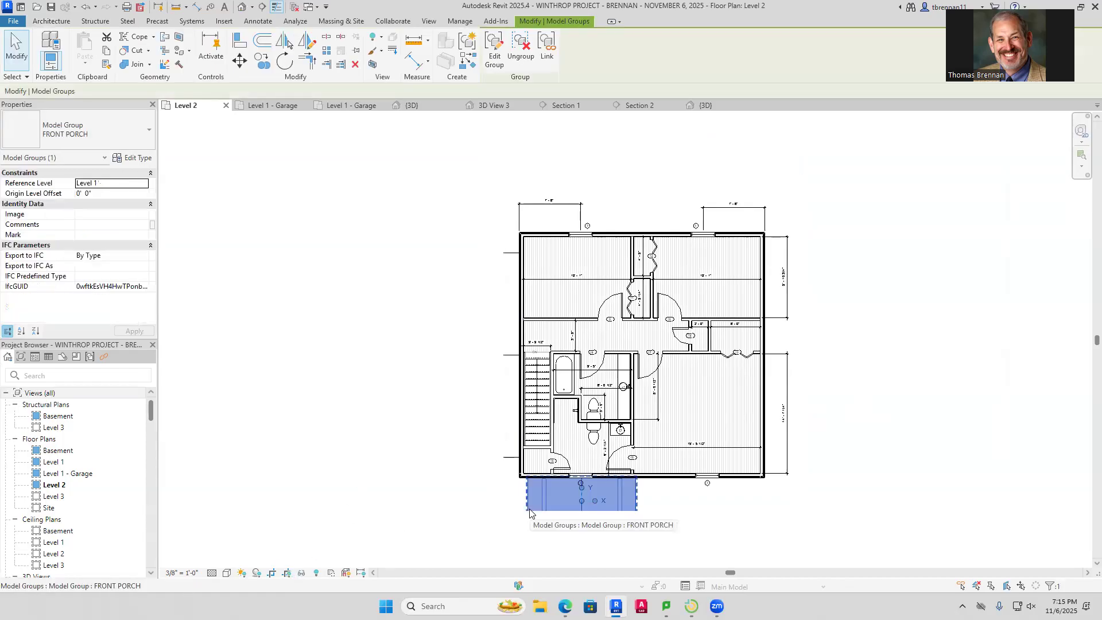
pyautogui.press('Delete')
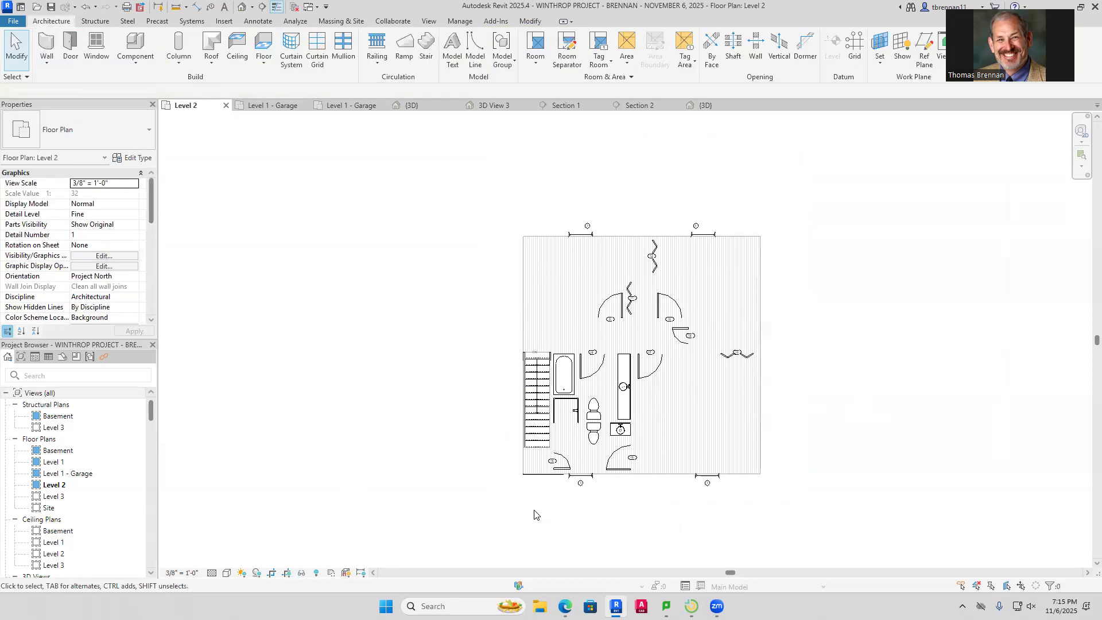
pyautogui.hotkey('ctrl', 'z')
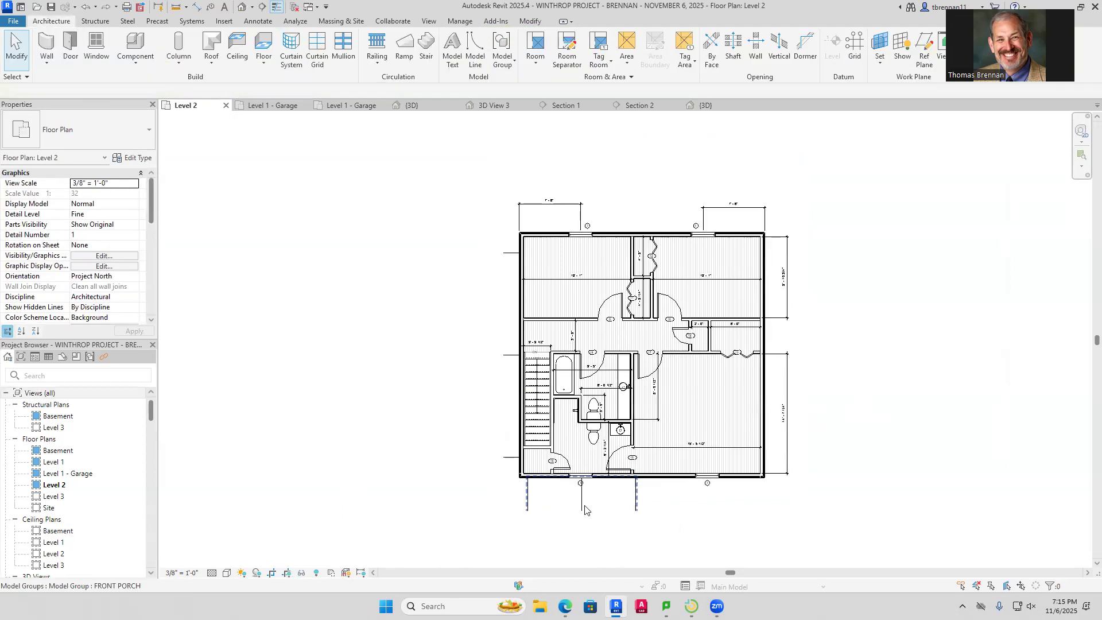
# Hide the category of the FRONT PORCH model group in the Level 2 plan
pyautogui.click(584, 506)
pyautogui.rightClick(584, 506)
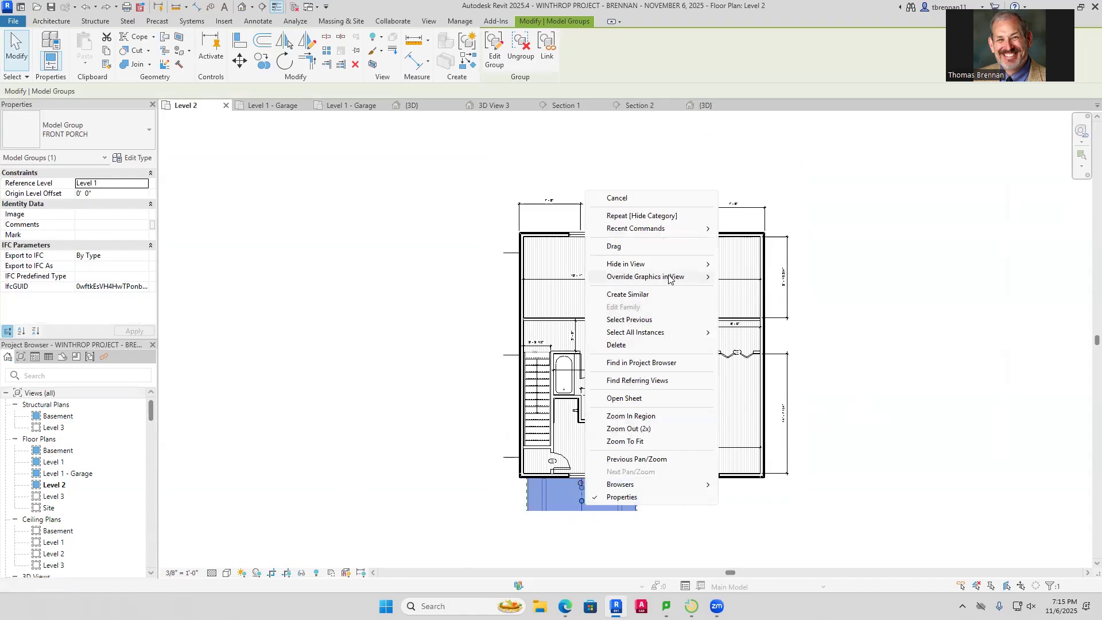
pyautogui.moveTo(695, 267)
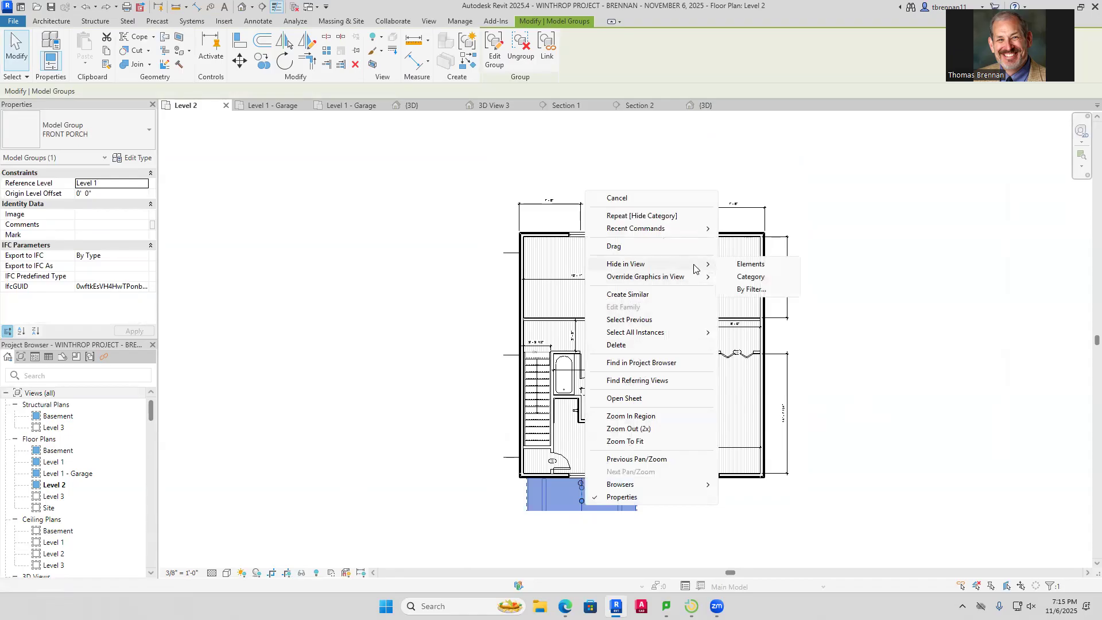
pyautogui.click(755, 277)
pyautogui.moveTo(835, 408); pyautogui.dragTo(846, 418, button='middle')
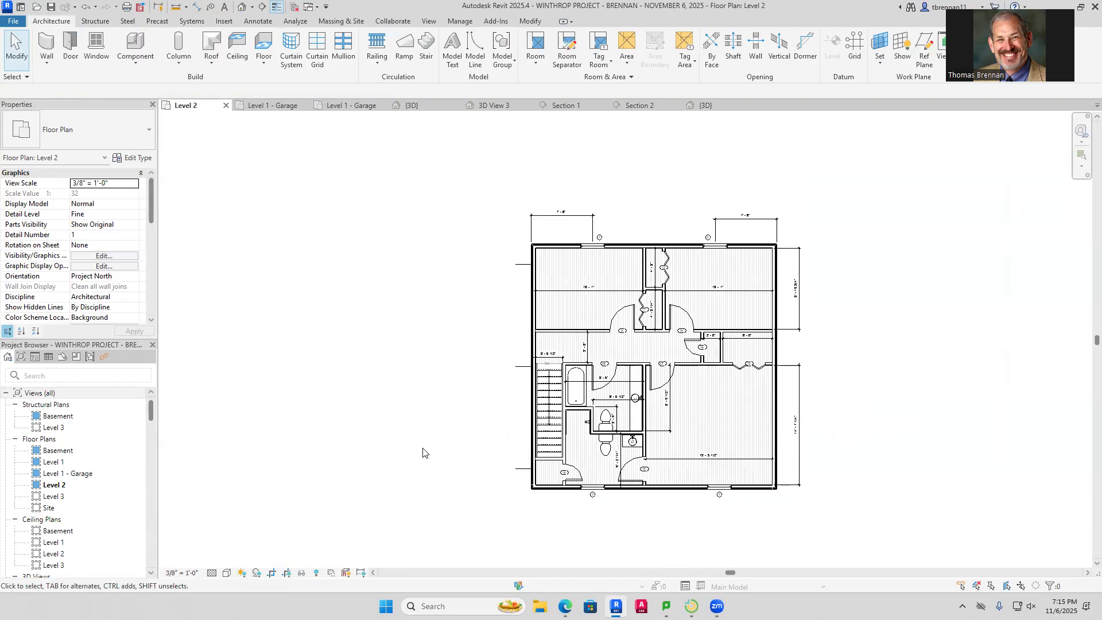
# Open the Level 3 floor plan, followed by the Level 1 ceiling plan
pyautogui.doubleClick(45, 497)
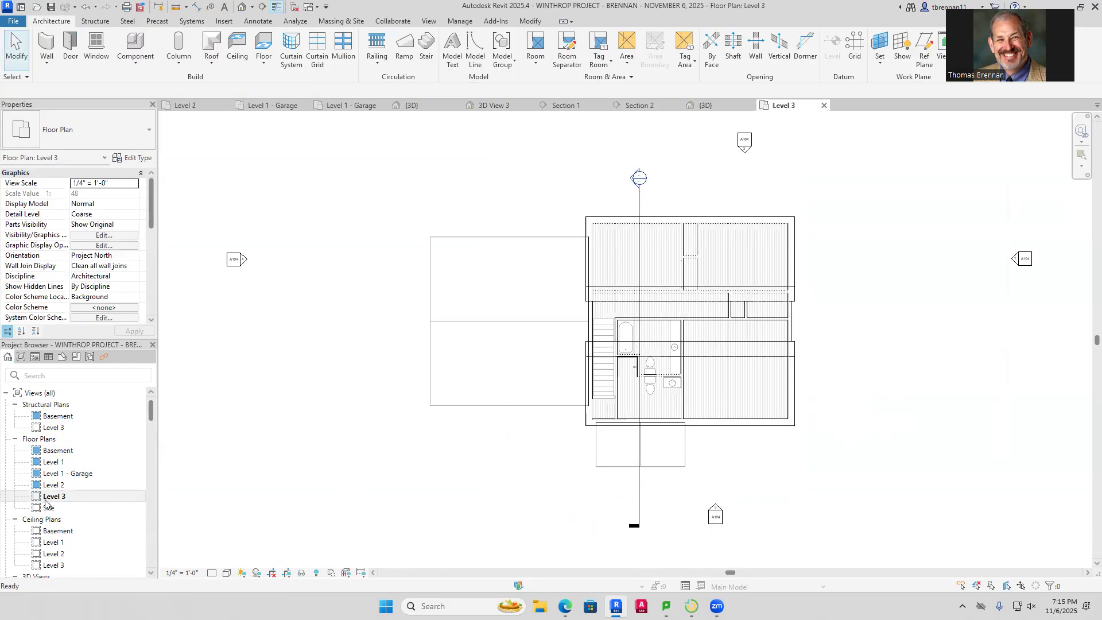
pyautogui.scroll(-1, 69, 501)
pyautogui.scroll(-1, 75, 500)
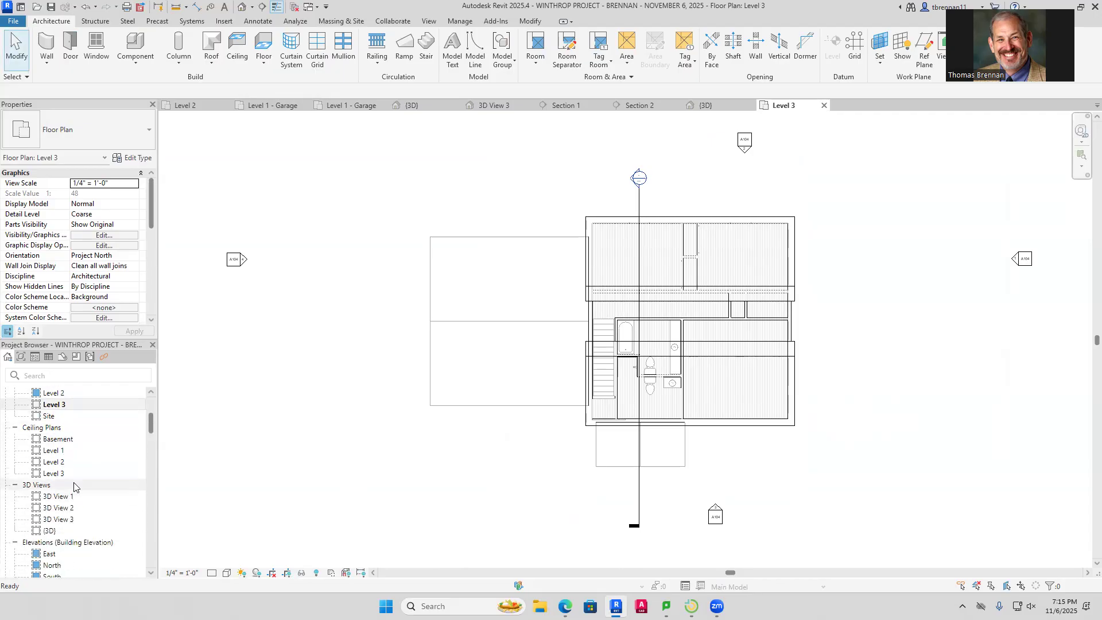
pyautogui.doubleClick(59, 451)
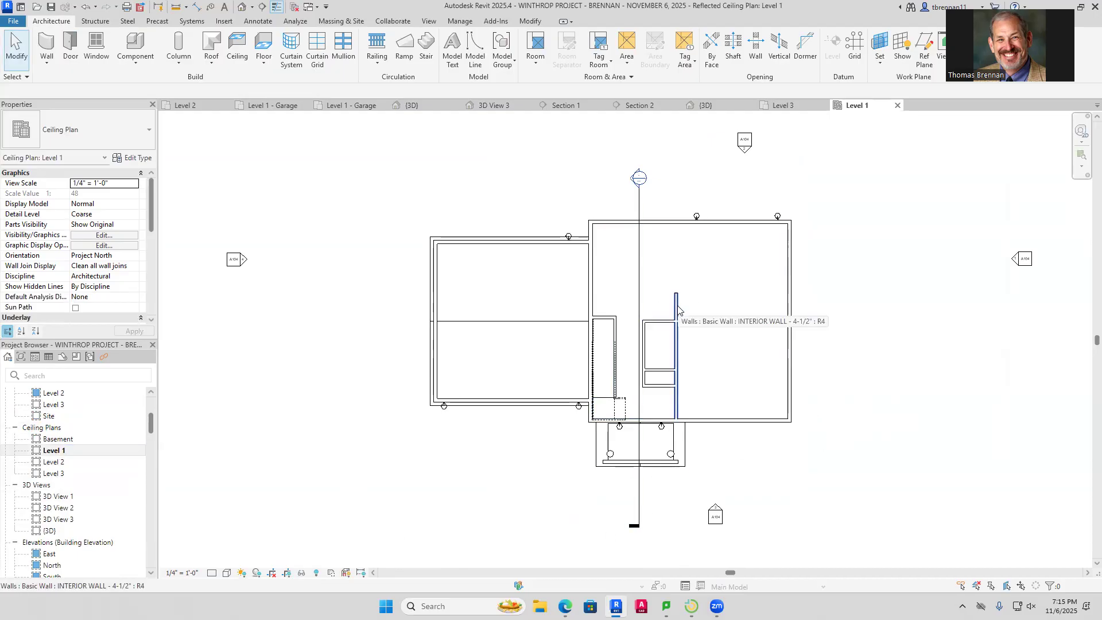
# Set the unconnected height of the five INTERIOR WALL - 4-1/2" walls showing in the Level 1 ceiling plan to 8' 1"
pyautogui.press('Tab')
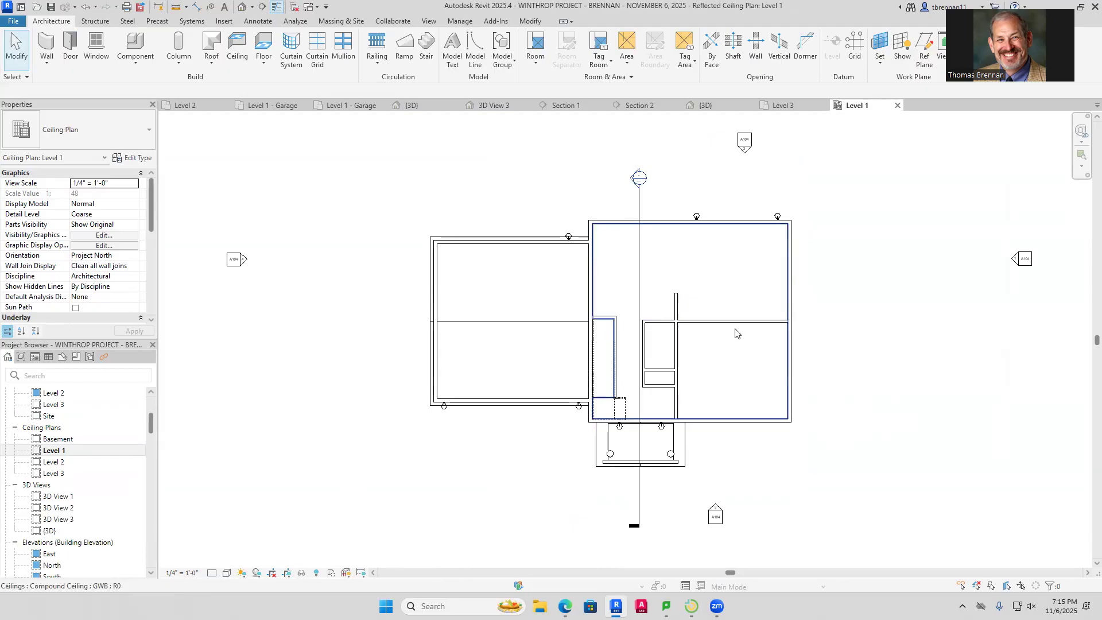
pyautogui.press('Tab')
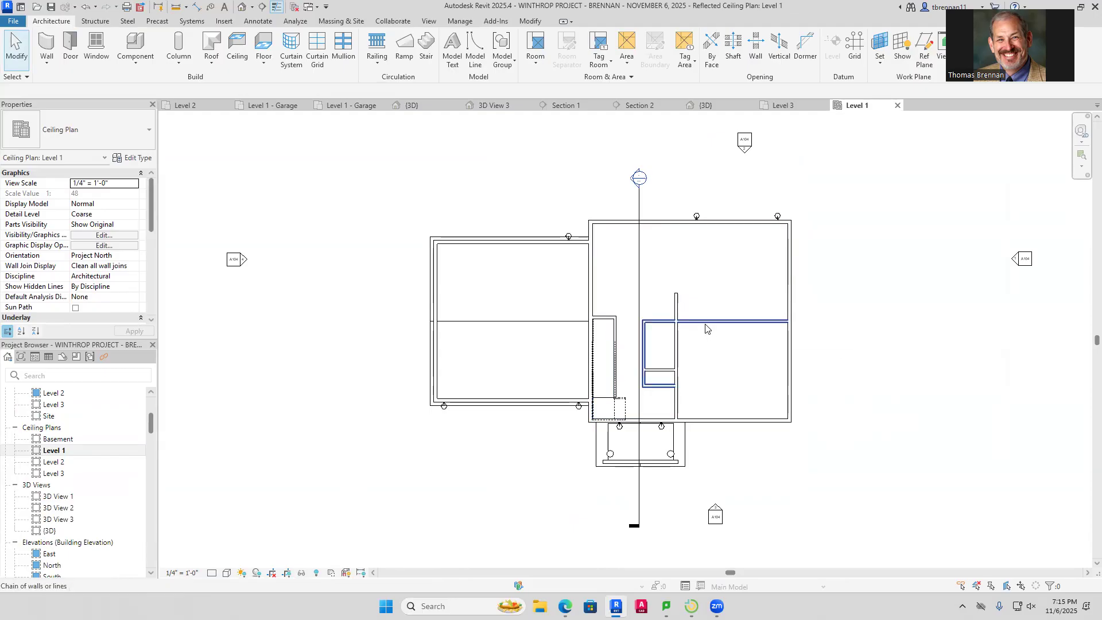
pyautogui.click(706, 326)
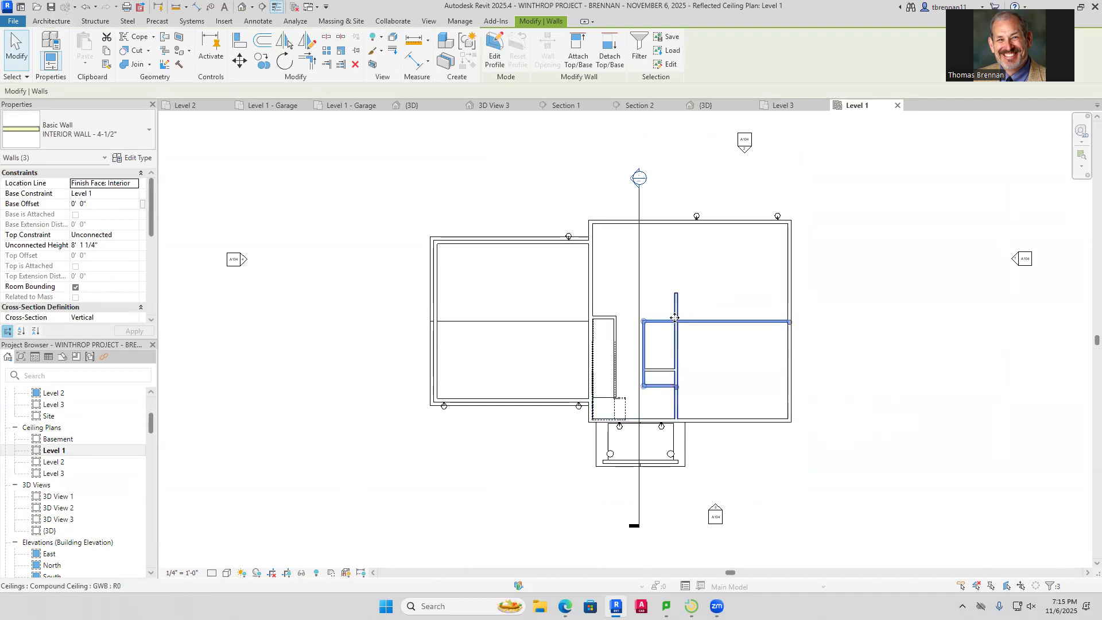
pyautogui.keyDown('ctrl'); pyautogui.click(676, 340); pyautogui.keyUp('ctrl')
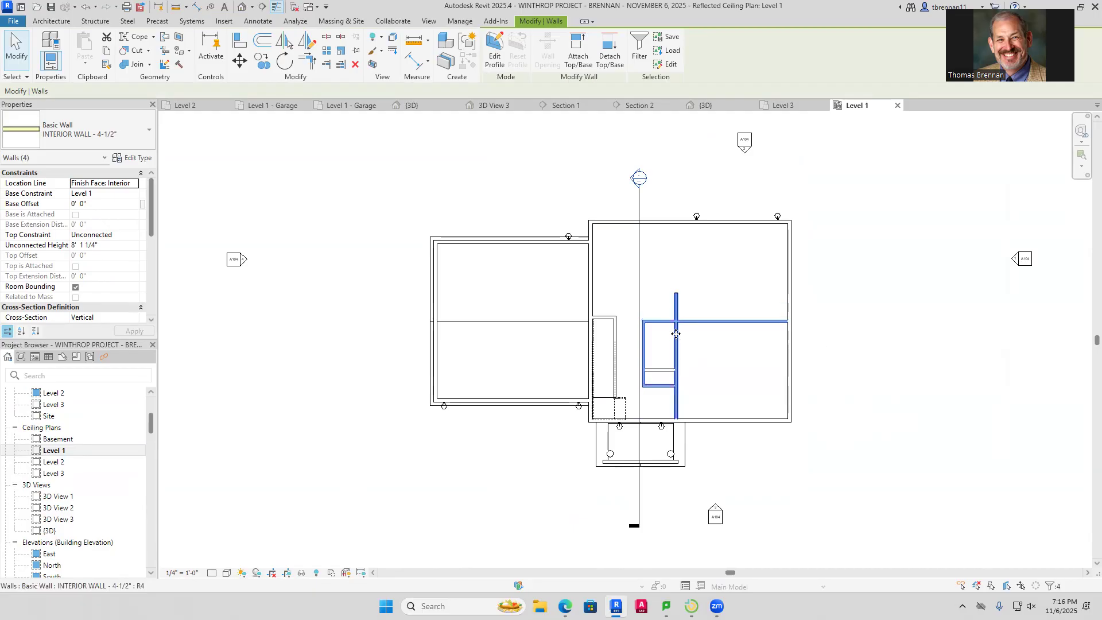
pyautogui.keyDown('ctrl'); pyautogui.click(672, 372); pyautogui.keyUp('ctrl')
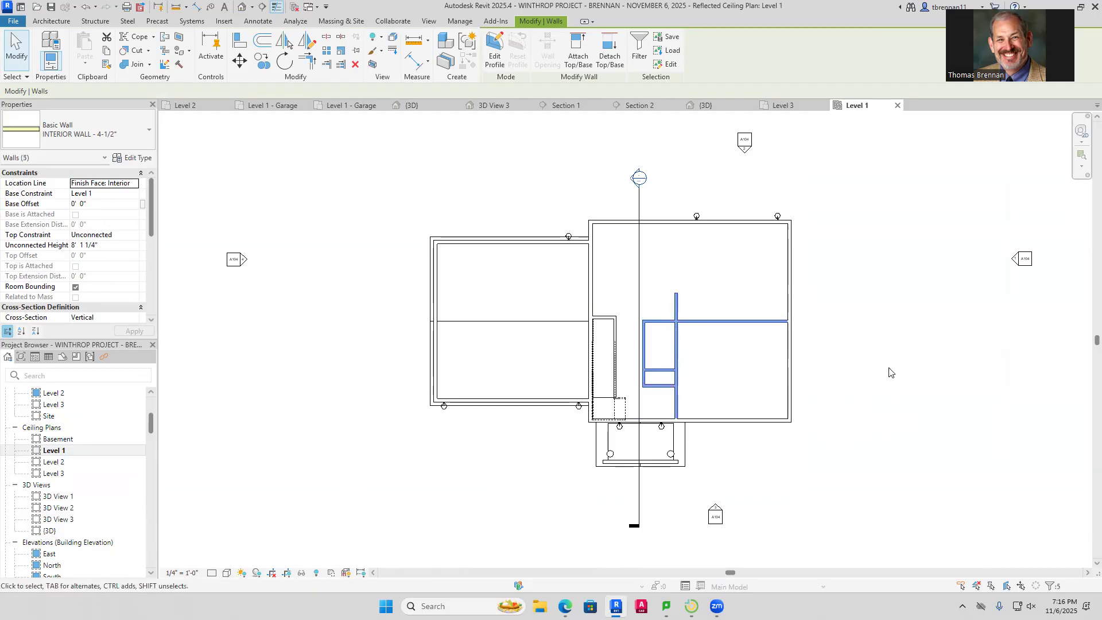
pyautogui.click(115, 245)
pyautogui.doubleClick(115, 244)
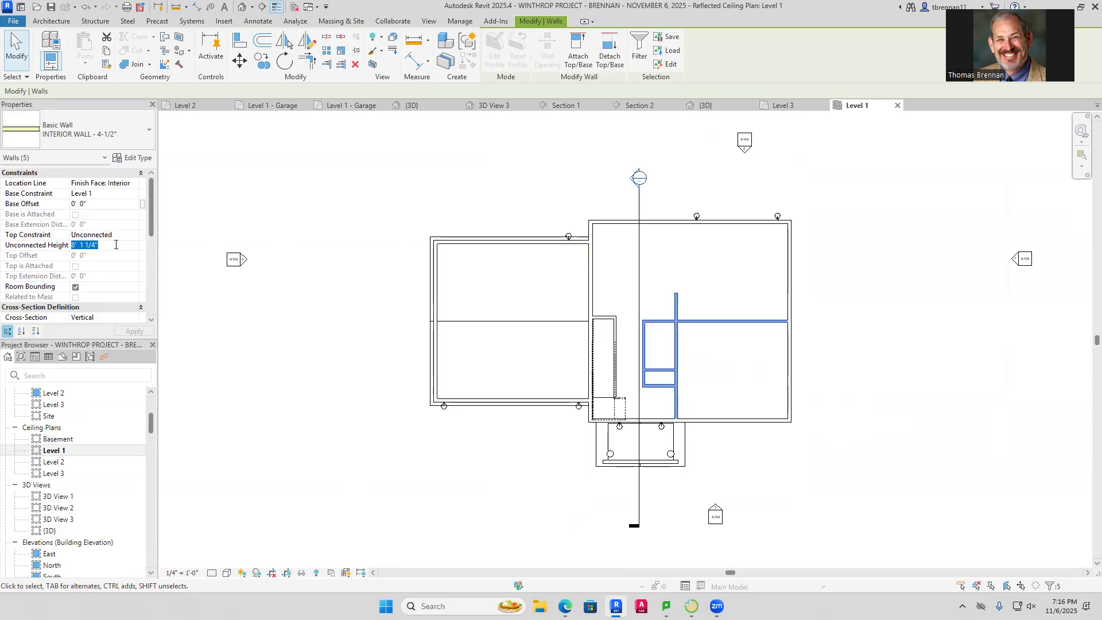
pyautogui.write("8'  1")
pyautogui.press('Return')
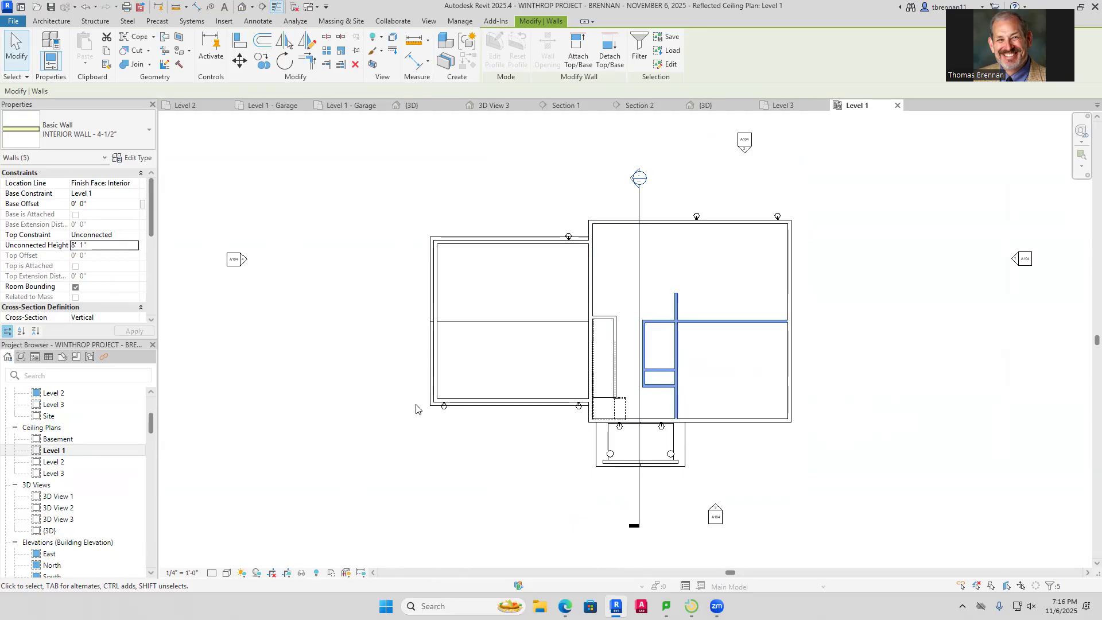
pyautogui.click(504, 453)
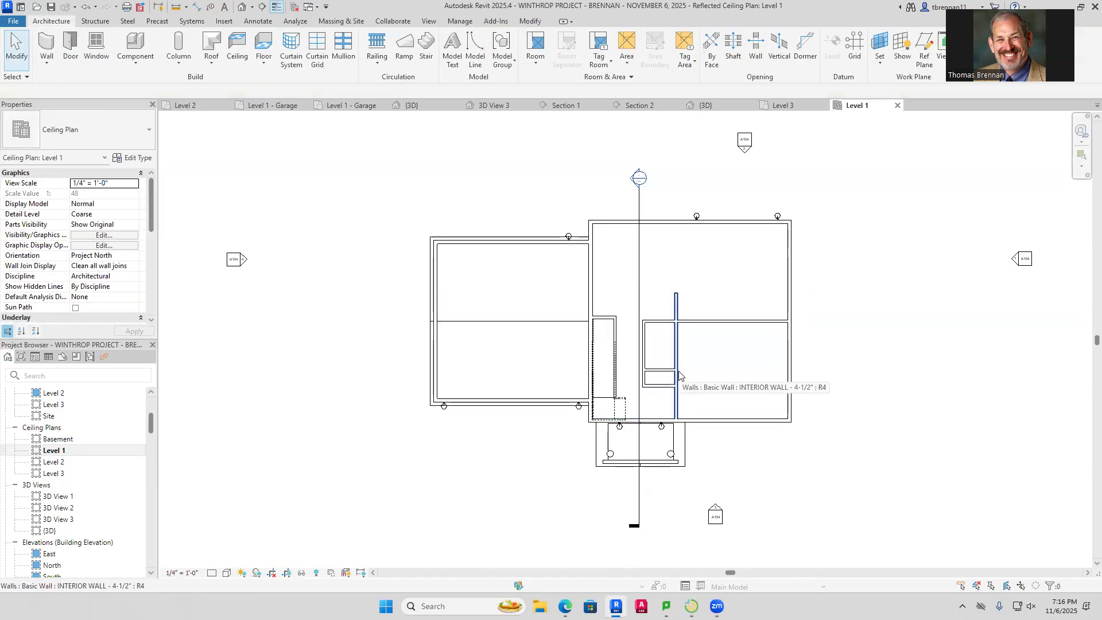
# Open the Level 2 ceiling plan, the East elevation and the North elevation in turn to review them
pyautogui.doubleClick(55, 463)
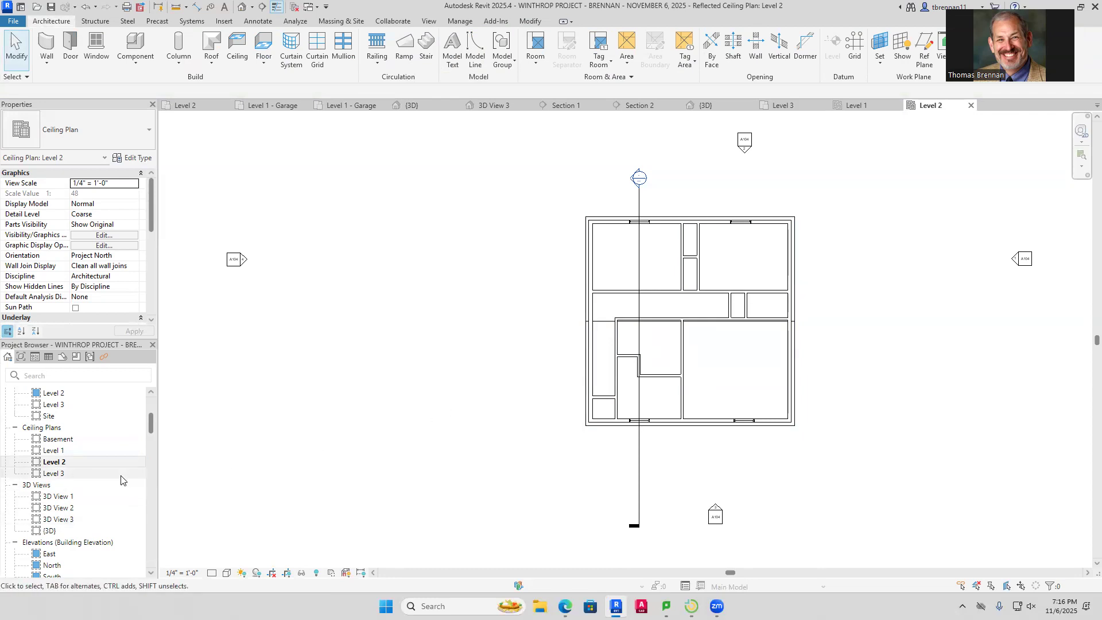
pyautogui.scroll(-4, 65, 476)
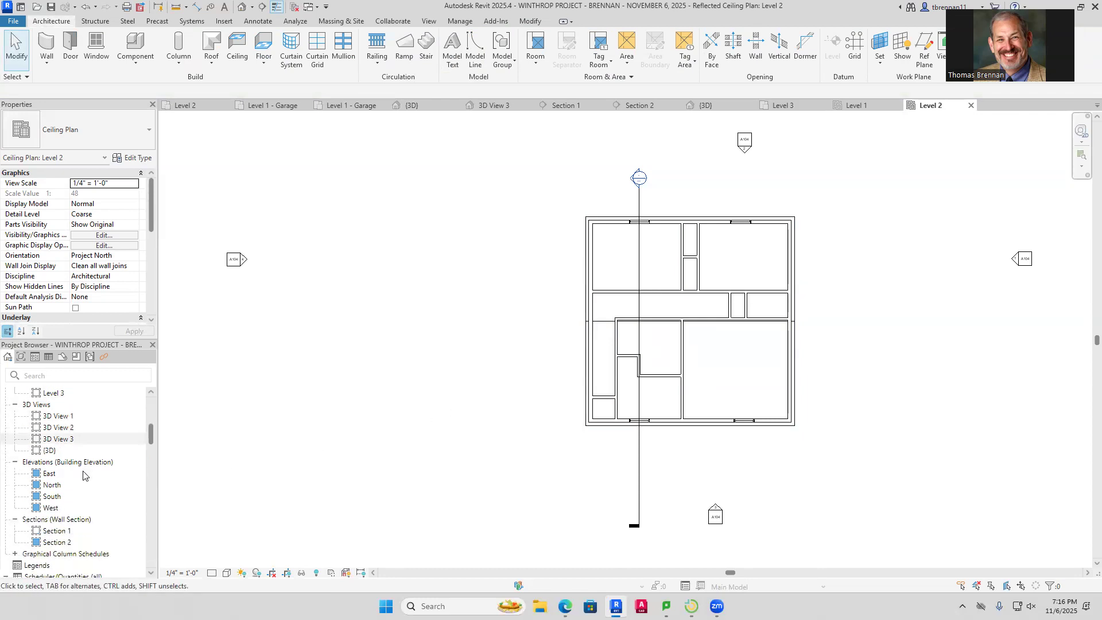
pyautogui.doubleClick(49, 474)
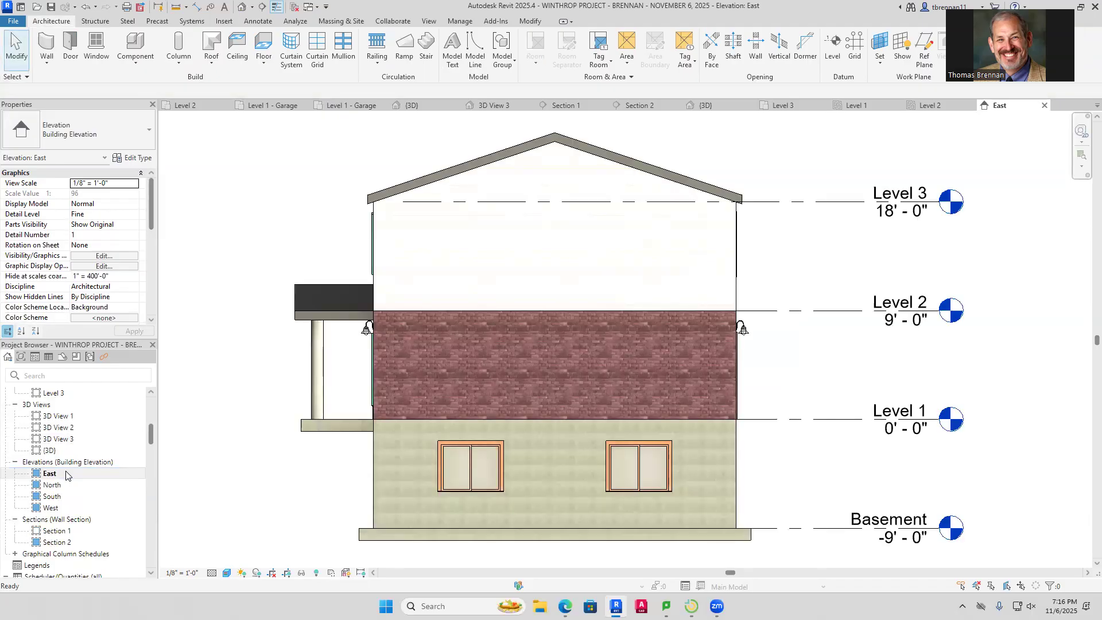
pyautogui.doubleClick(53, 486)
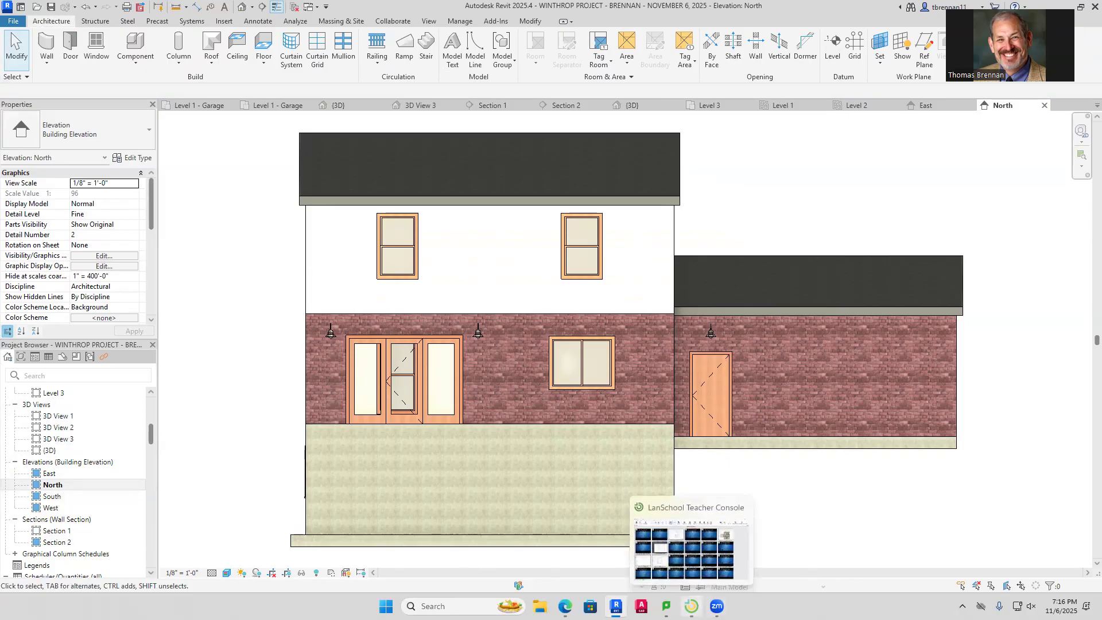
# Switch to LanSchool Teacher Console, view the first row's third student screen, and set the GWB ceiling's height offset to 8' 0 5/8"
pyautogui.click(692, 606)
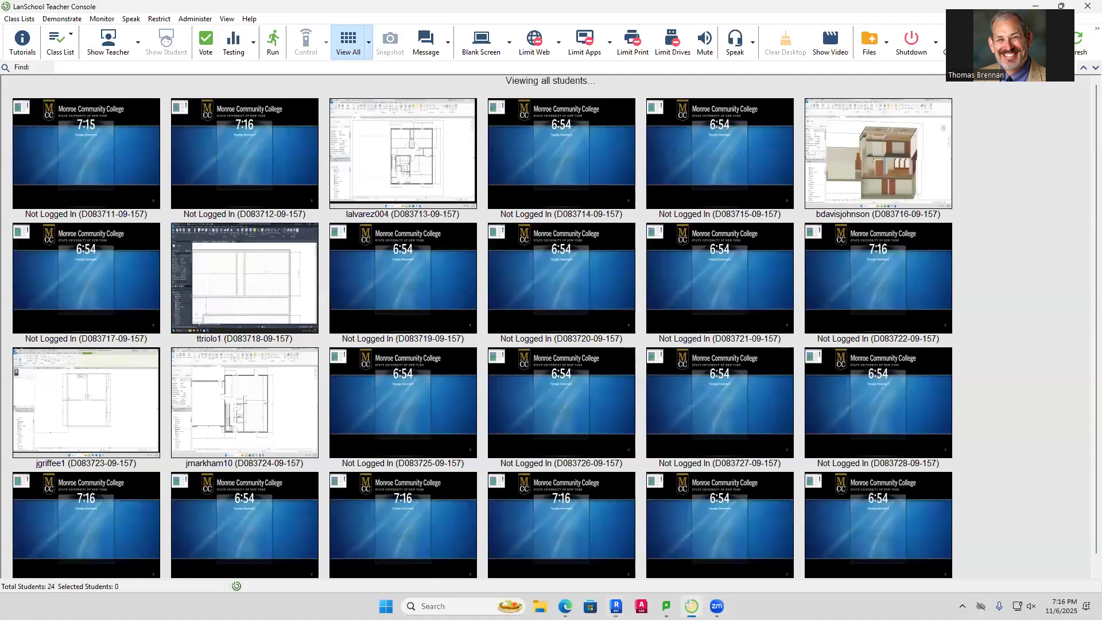
pyautogui.doubleClick(352, 115)
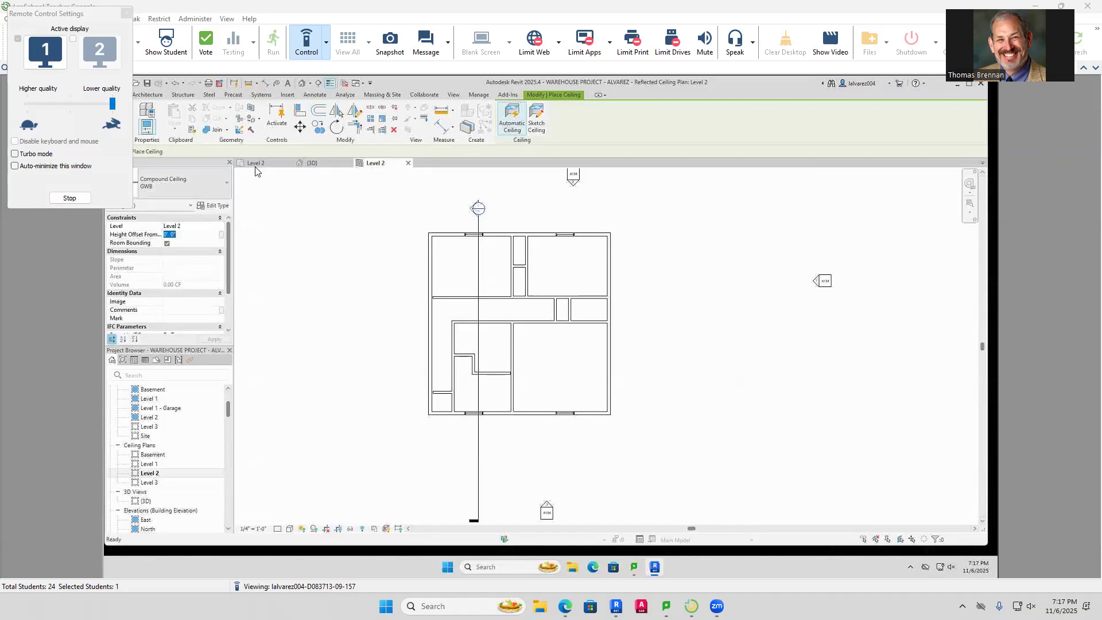
pyautogui.write('8')
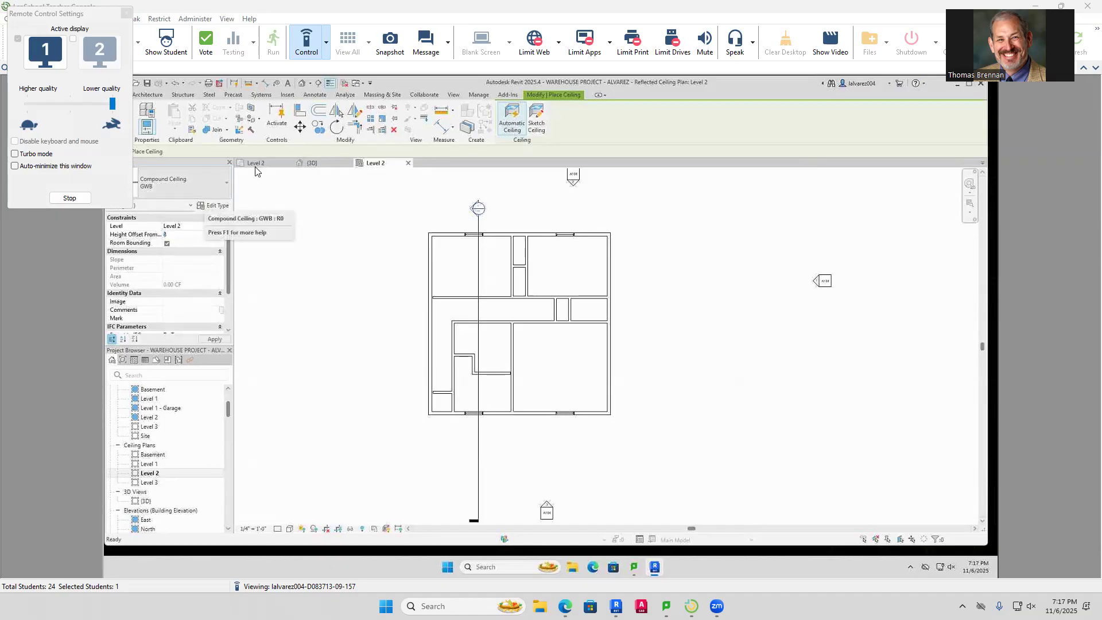
pyautogui.write("'")
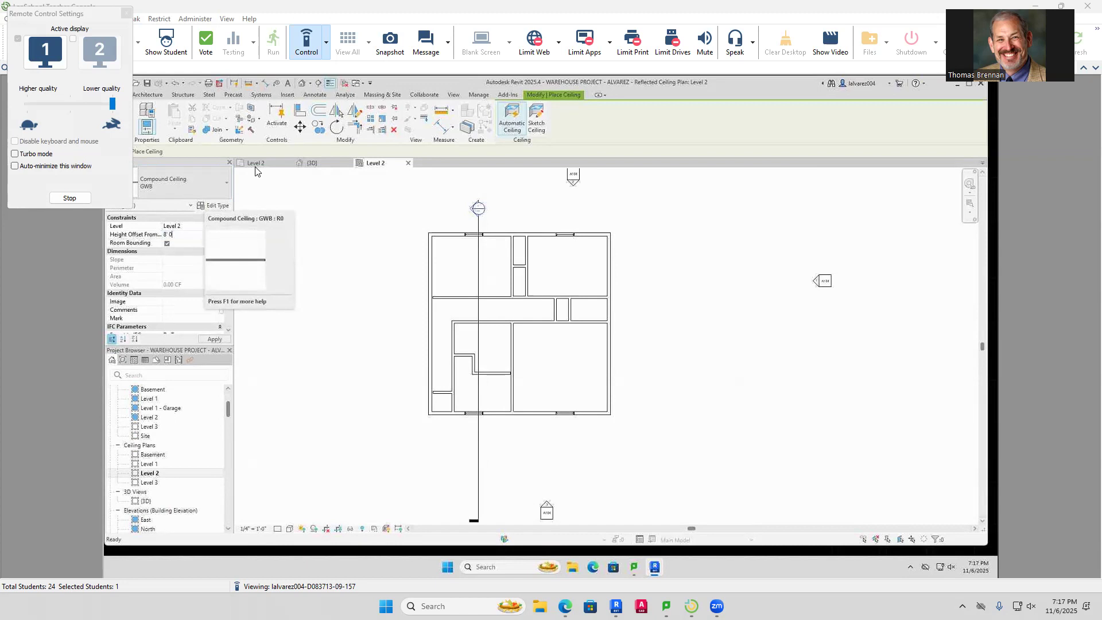
pyautogui.write(' 0 5/8')
pyautogui.press('Return')
# Start sketching the Level 2 ceiling boundary, dropping the stray first line, and take remote control of the student's computer
pyautogui.click(537, 120)
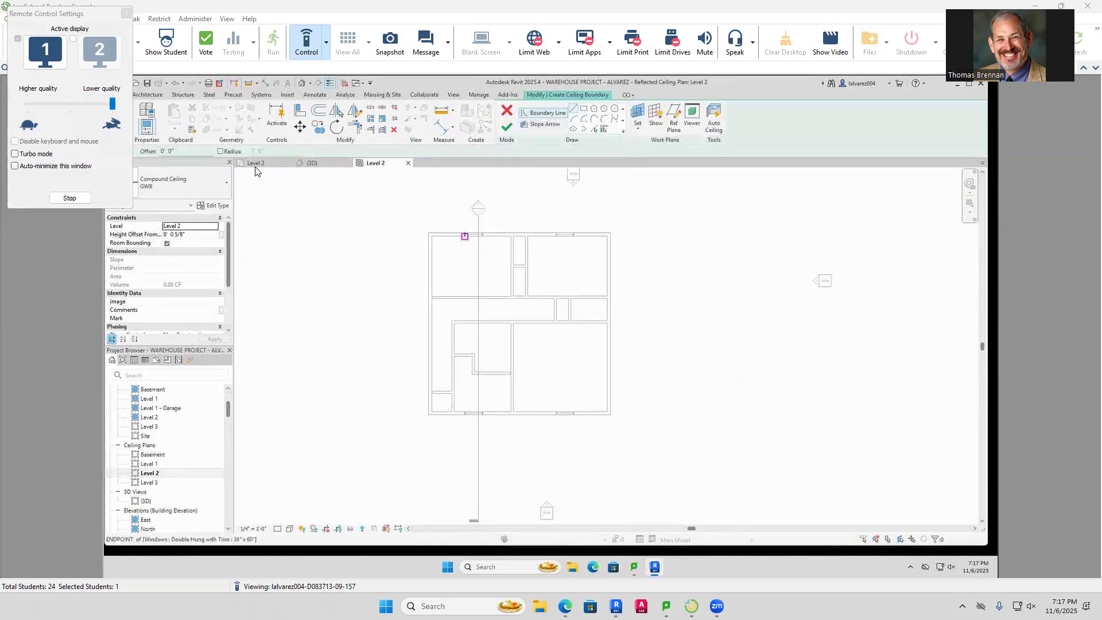
pyautogui.click(457, 235)
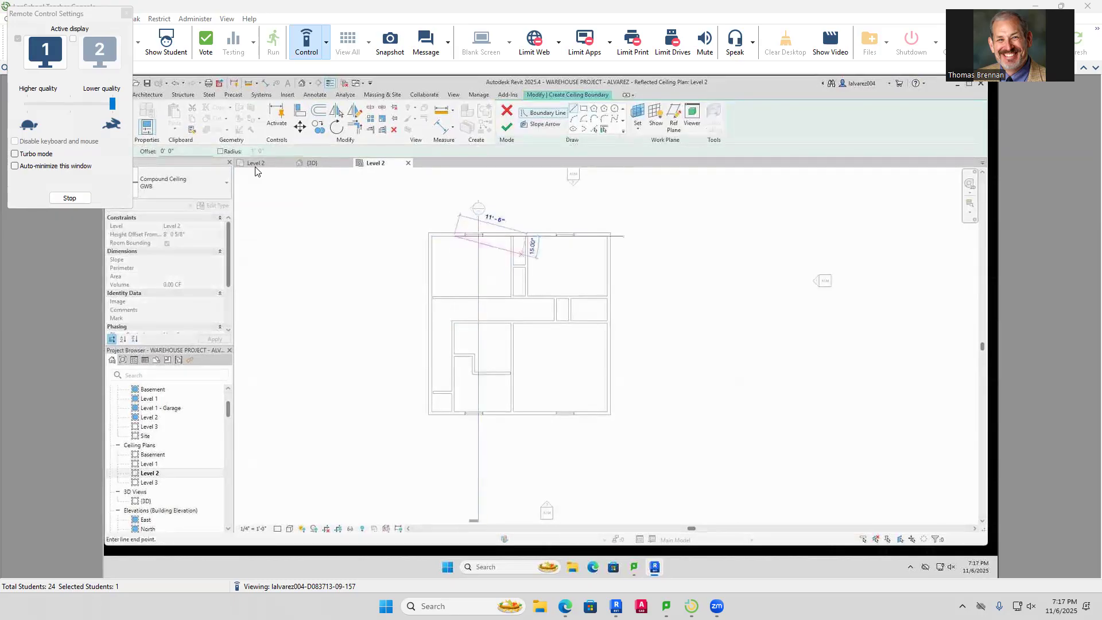
pyautogui.press('Escape')
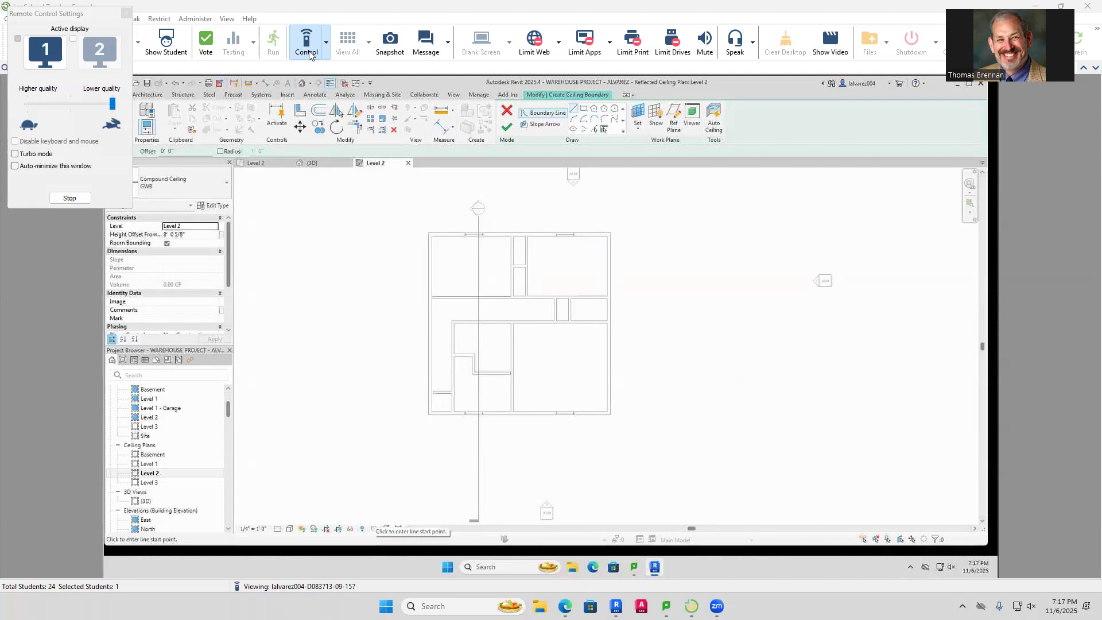
pyautogui.click(325, 40)
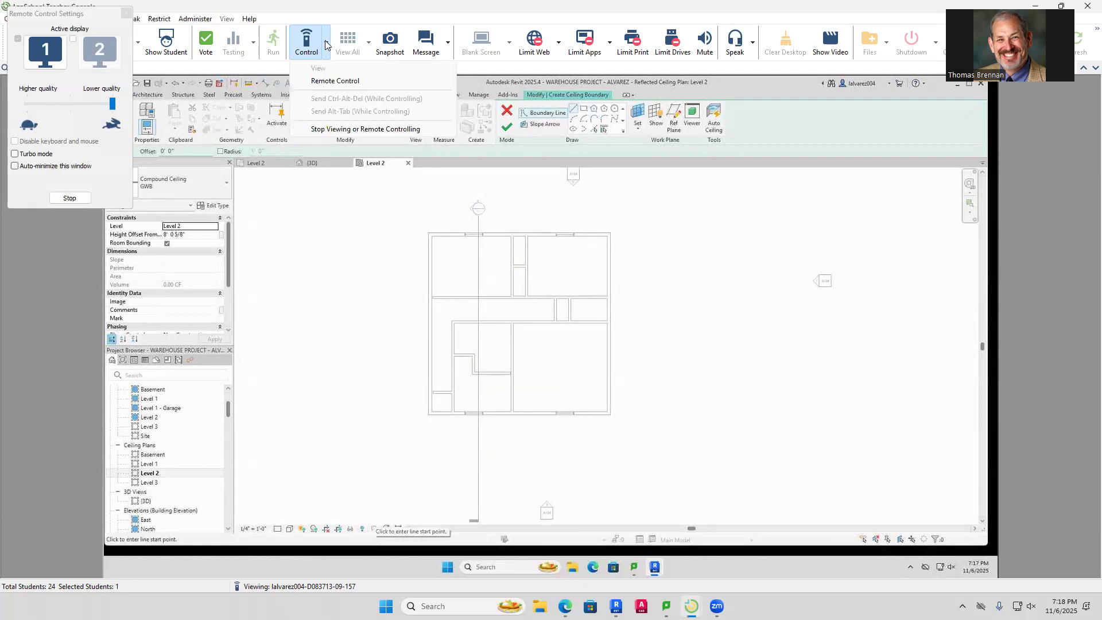
pyautogui.click(327, 83)
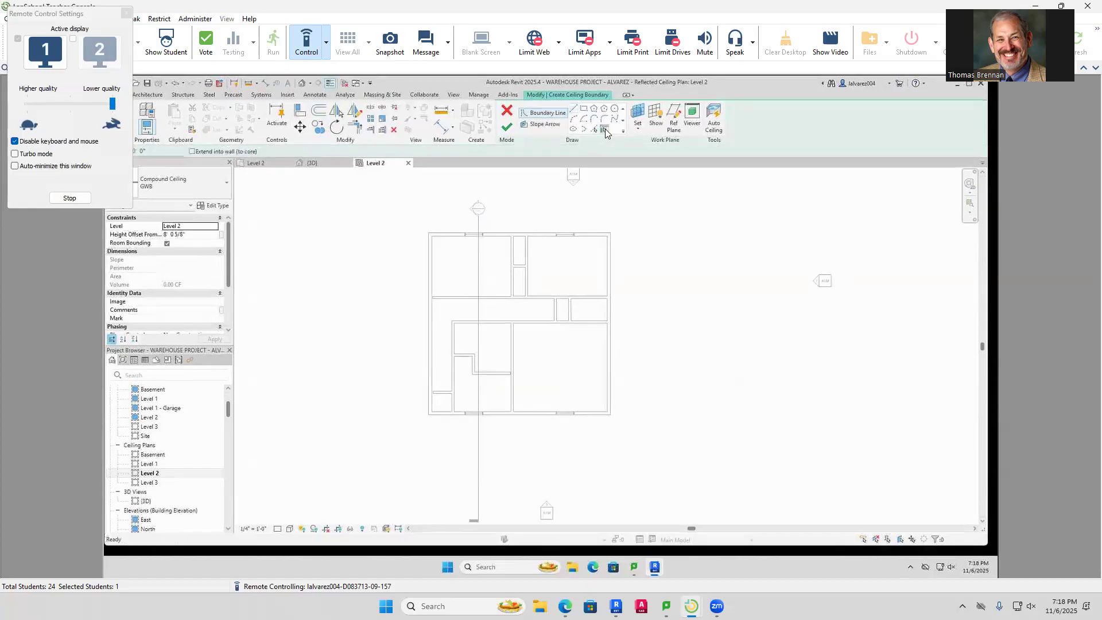
# Pick the inner faces of the four exterior walls as the ceiling boundary and finish the Level 2 ceiling
pyautogui.click(539, 240)
pyautogui.click(607, 273)
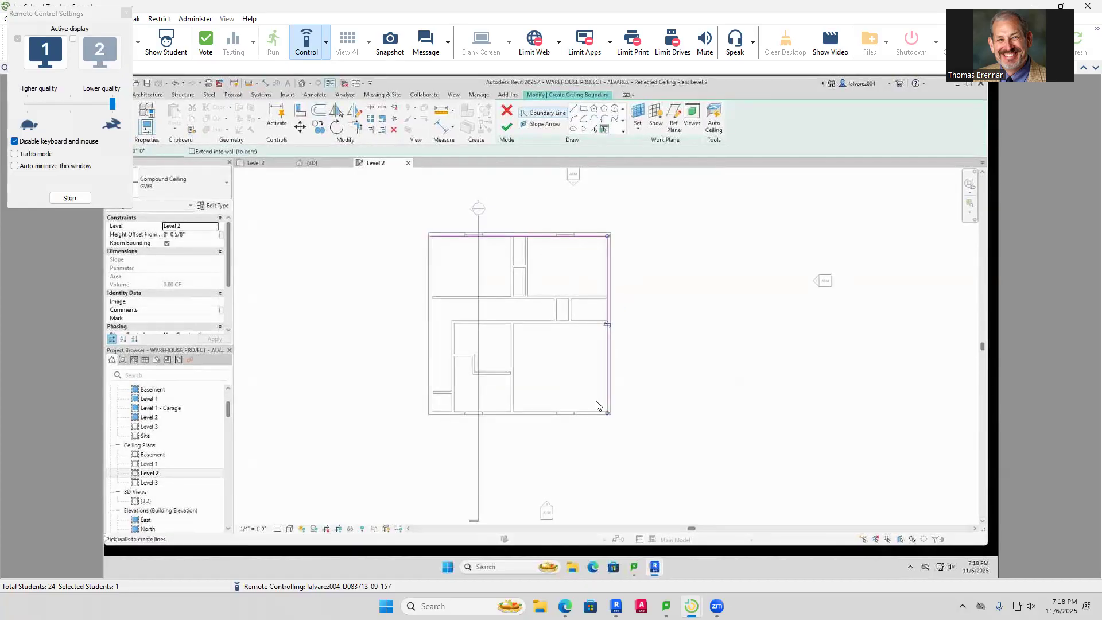
pyautogui.click(597, 412)
pyautogui.click(435, 366)
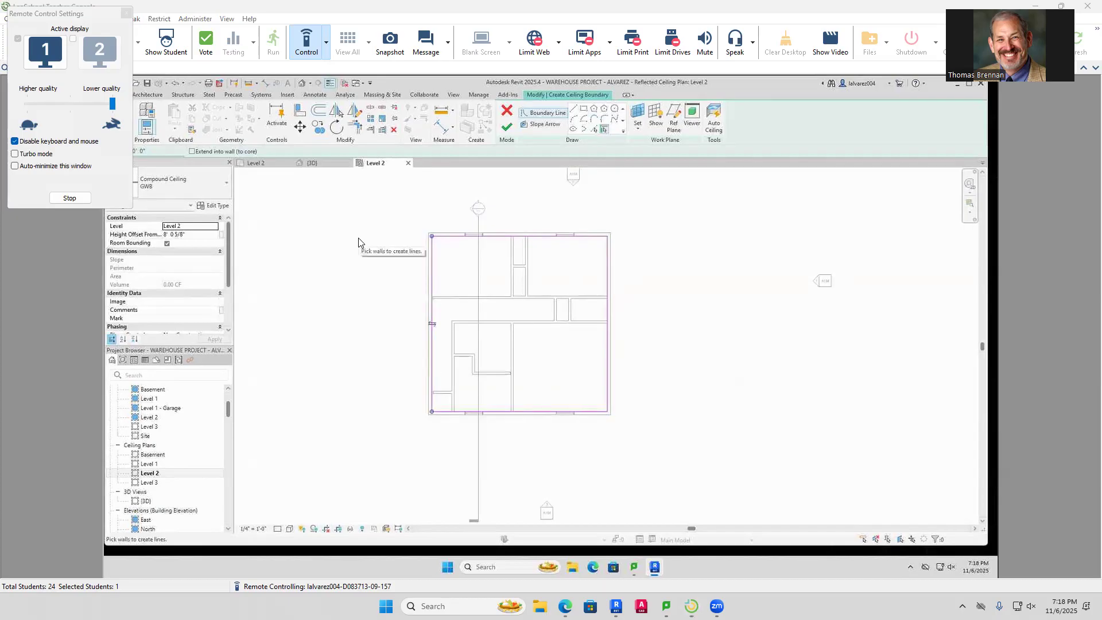
pyautogui.click(505, 127)
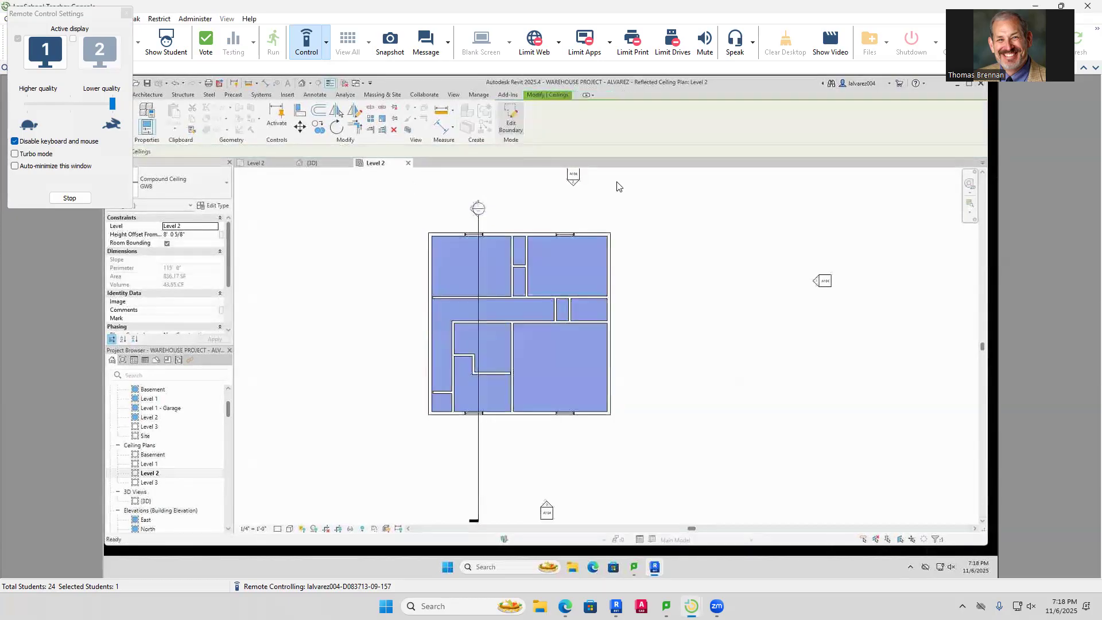
pyautogui.click(665, 244)
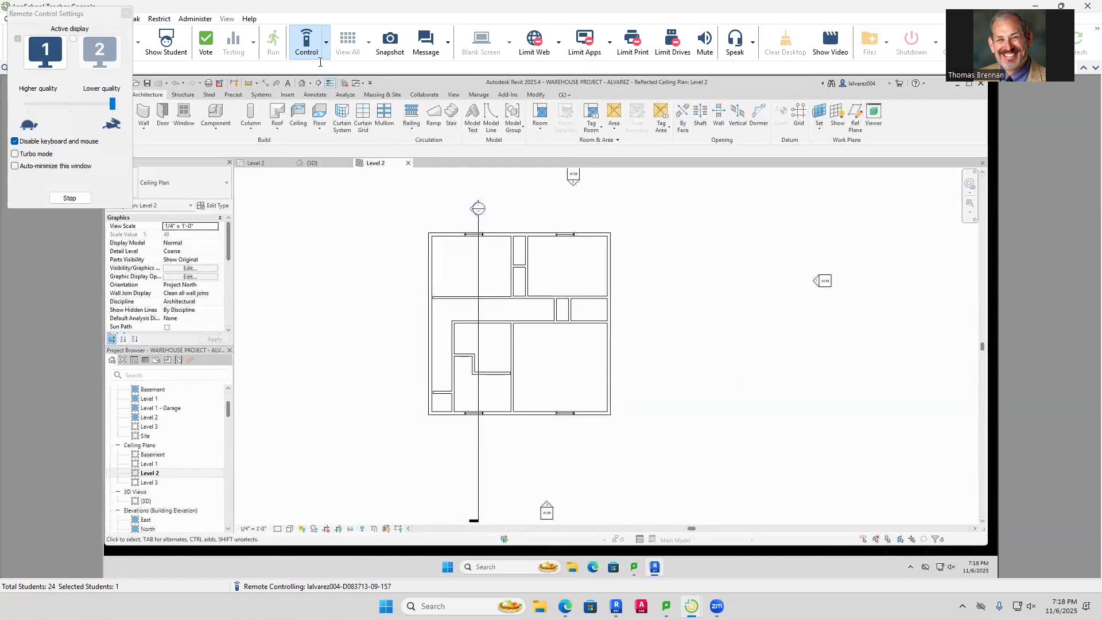
# Place a camera in the Level 2 ceiling plan from the lower-right room's outer corner toward the upper-left room
pyautogui.click(310, 84)
pyautogui.click(322, 106)
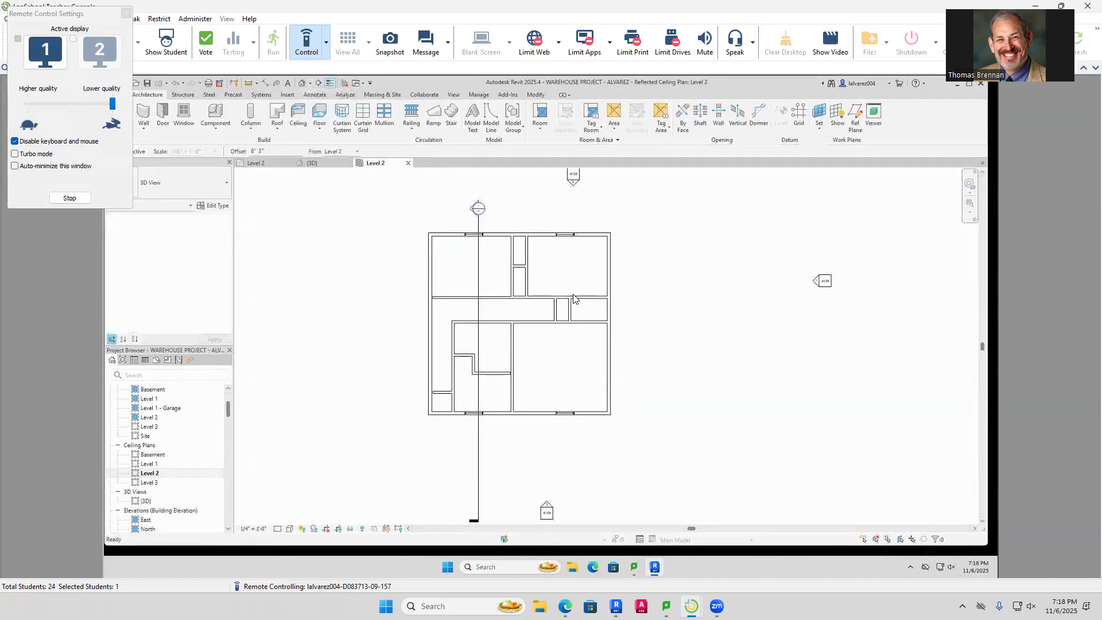
pyautogui.click(595, 401)
pyautogui.click(462, 286)
# Extend the lower, right and left edges of the camera view's crop region outward
pyautogui.scroll(-3, 697, 436)
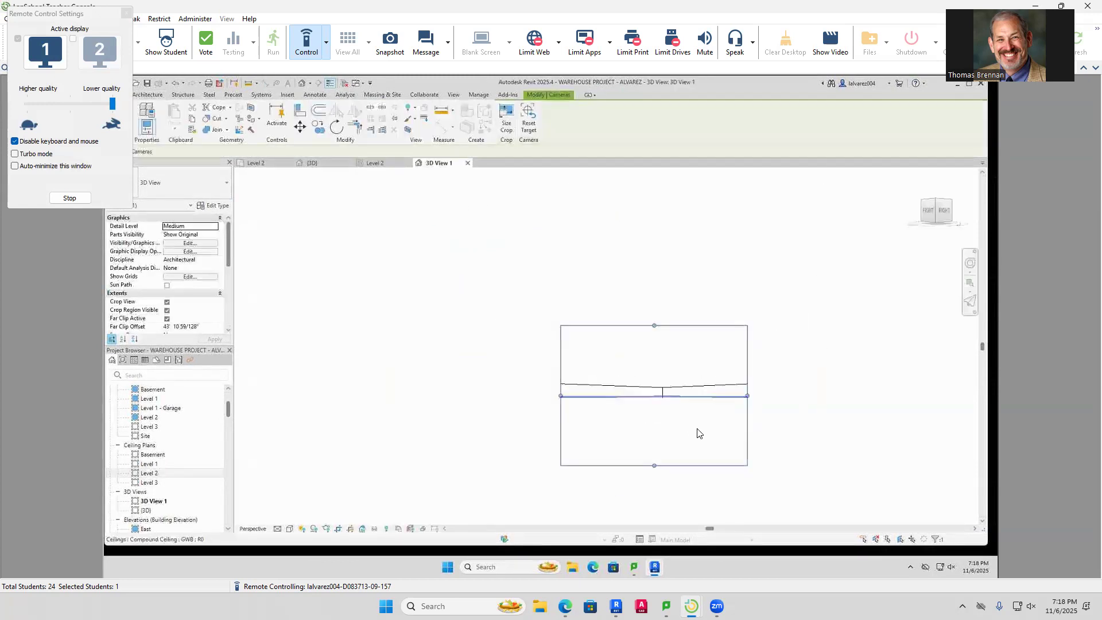
pyautogui.moveTo(688, 395); pyautogui.dragTo(661, 310, button='middle')
pyautogui.moveTo(631, 376); pyautogui.dragTo(636, 472)
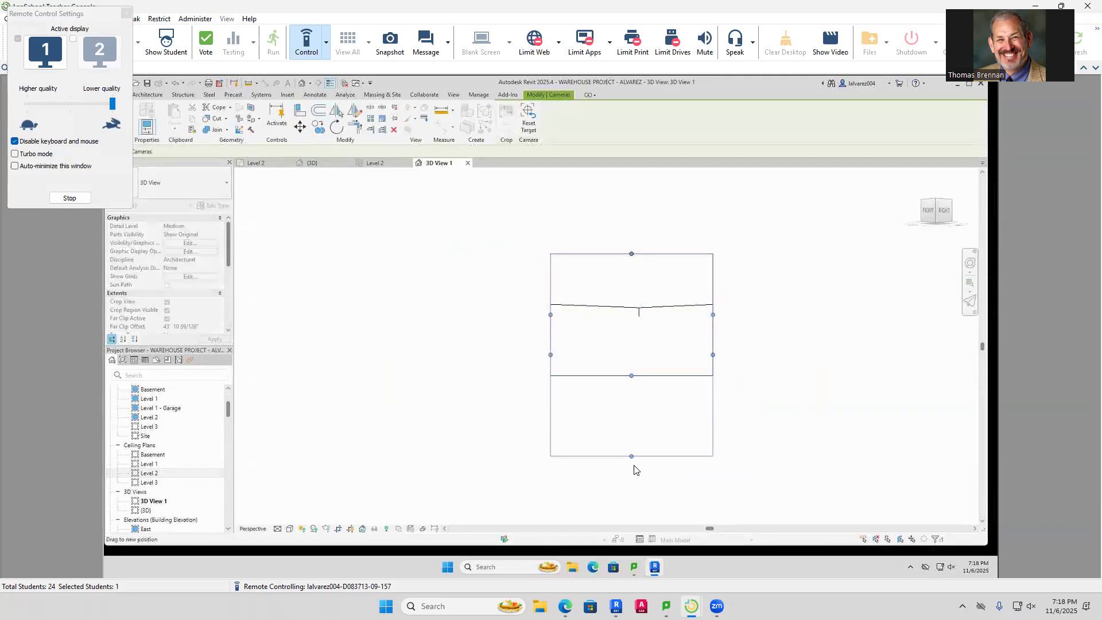
pyautogui.moveTo(714, 357); pyautogui.dragTo(773, 357)
pyautogui.moveTo(550, 358); pyautogui.dragTo(464, 358)
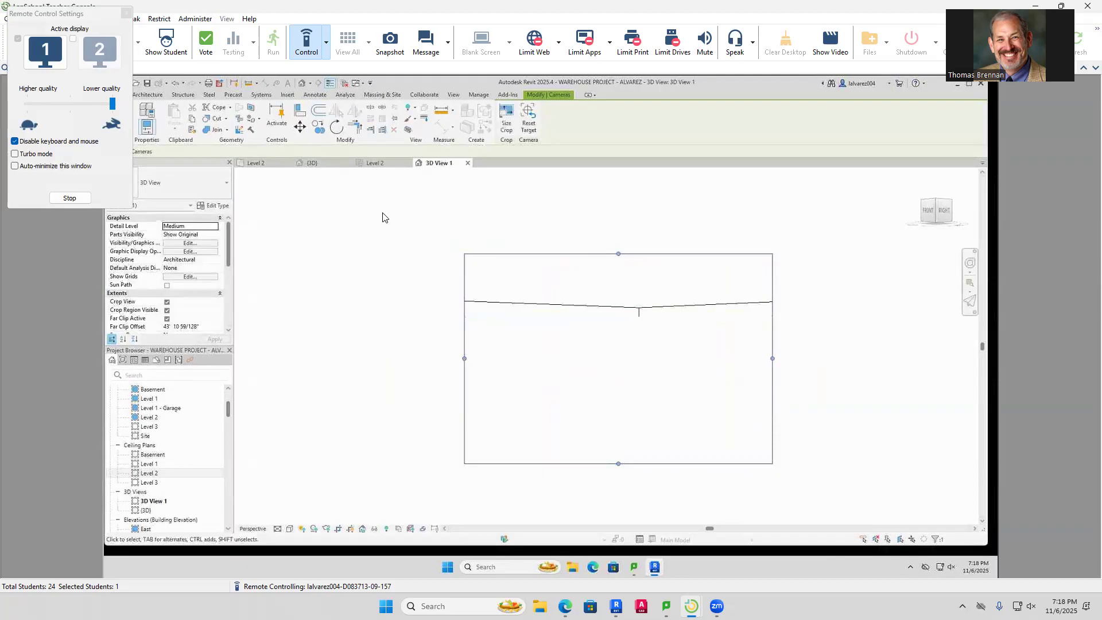
# Open the Level 2 floor plan and place a second camera from the lower-right bedroom's corner toward the upper-left bedroom
pyautogui.click(257, 165)
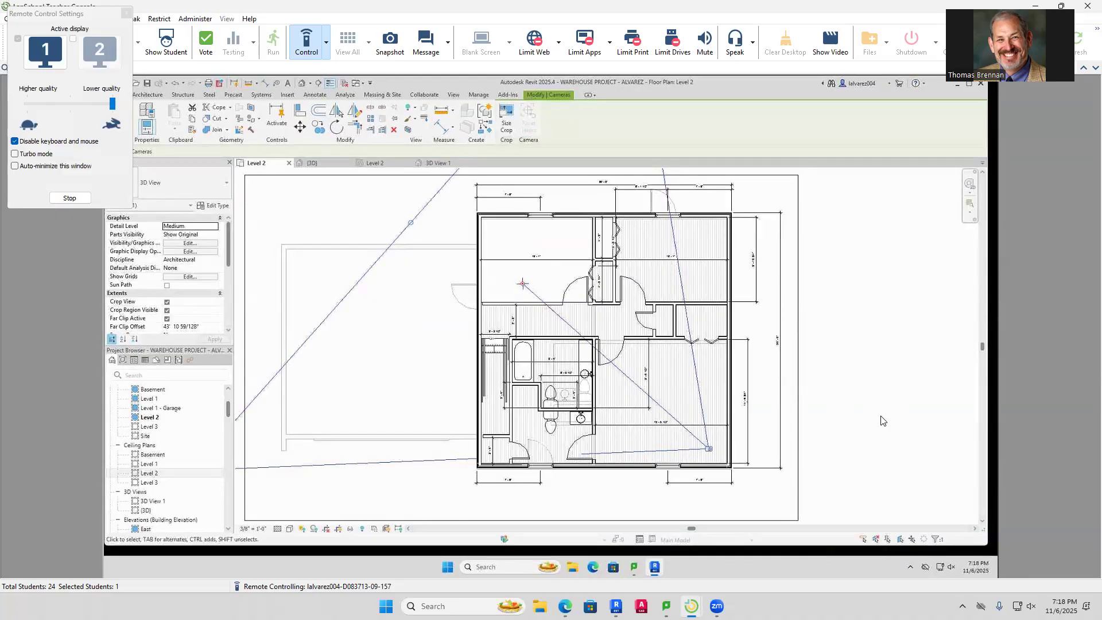
pyautogui.click(891, 328)
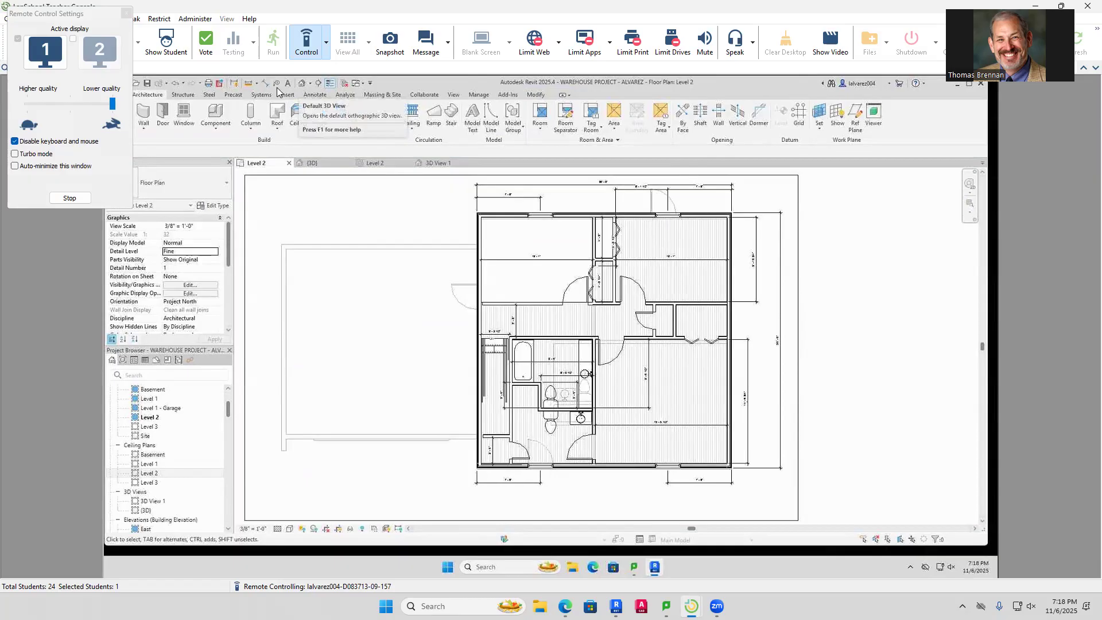
pyautogui.click(311, 83)
pyautogui.click(317, 106)
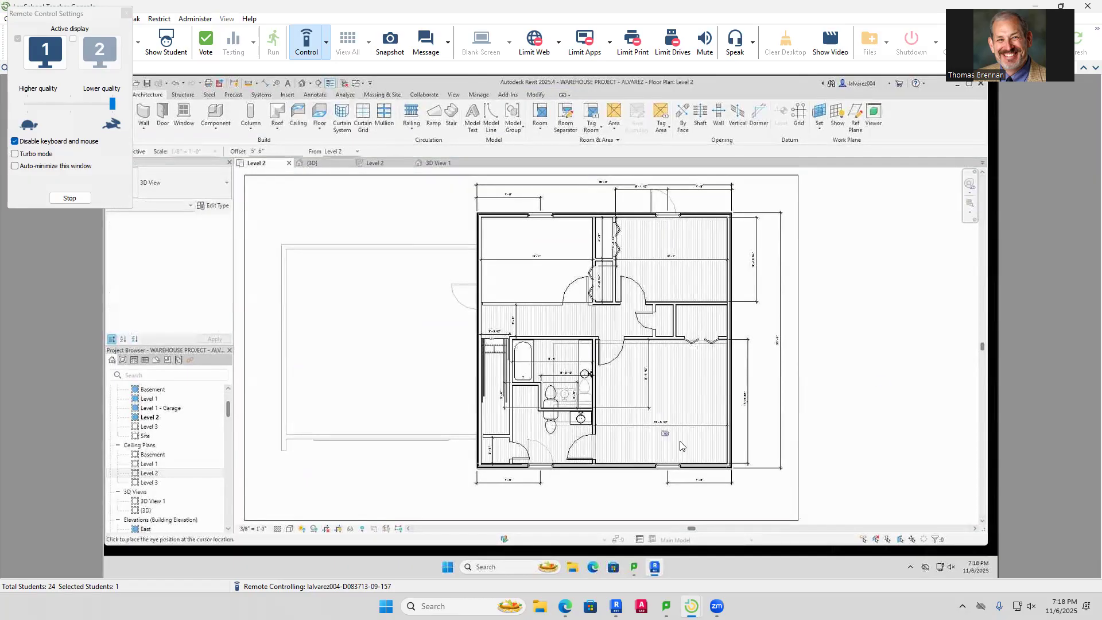
pyautogui.click(711, 451)
pyautogui.click(524, 258)
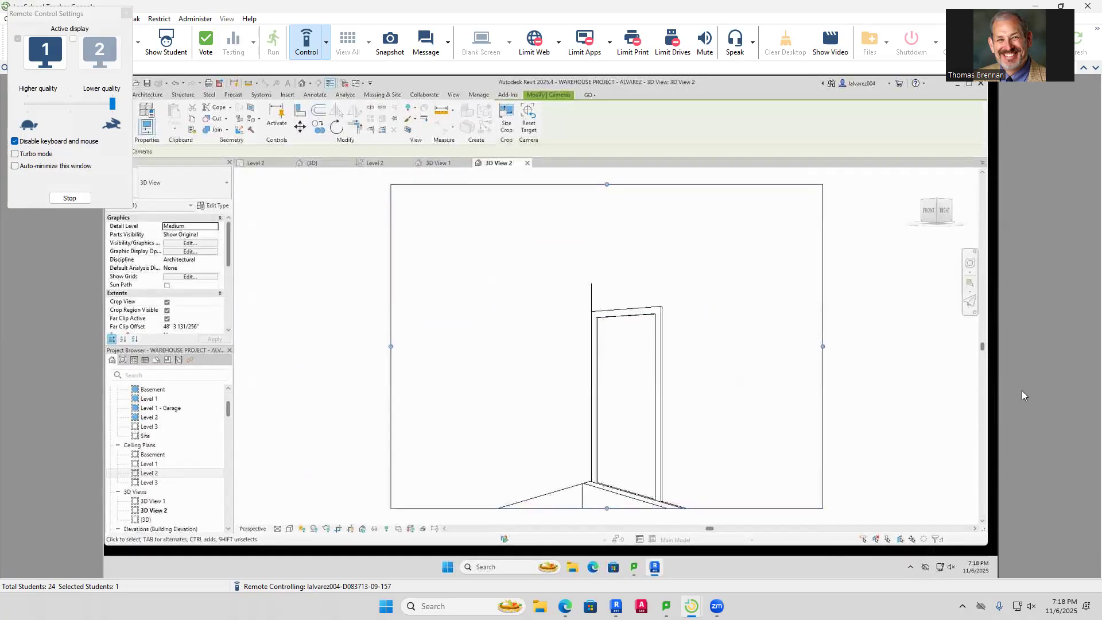
# Extend the camera view's lower crop edge and set the exposed Level 2 floor's height offset from level to 0
pyautogui.moveTo(835, 456); pyautogui.dragTo(794, 389, button='middle')
pyautogui.moveTo(566, 441); pyautogui.dragTo(566, 495)
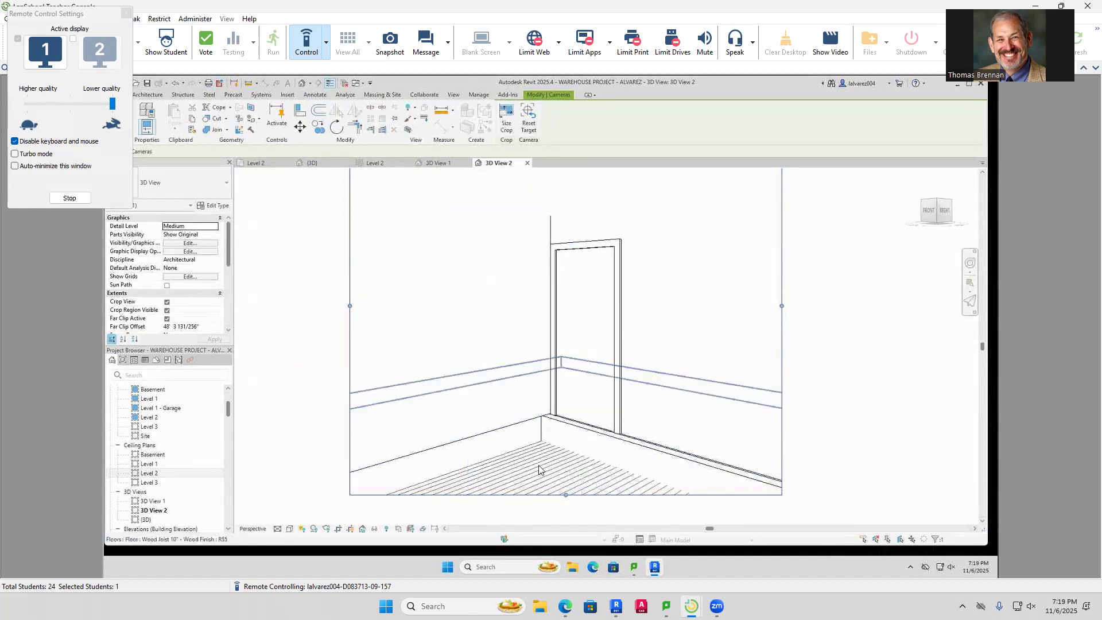
pyautogui.click(520, 474)
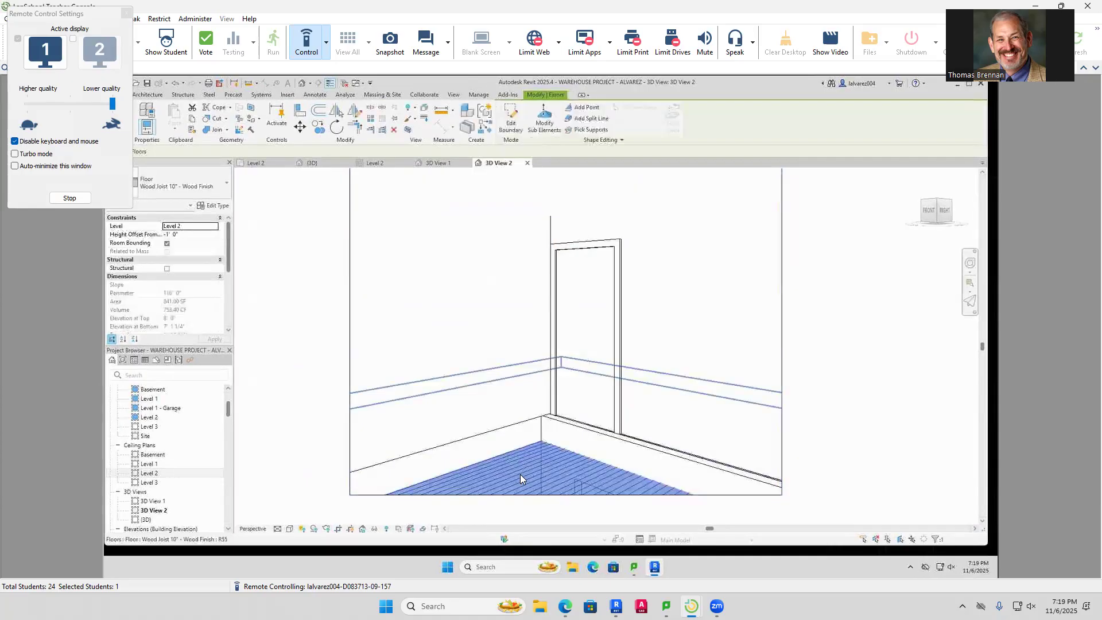
pyautogui.click(190, 235)
pyautogui.write('0')
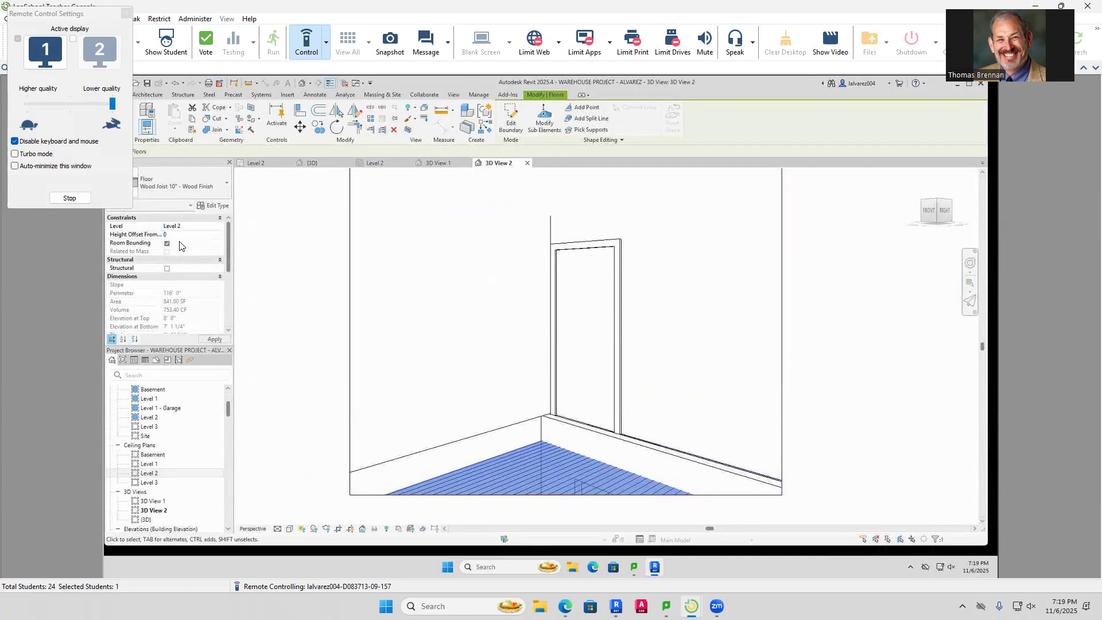
pyautogui.click(893, 406)
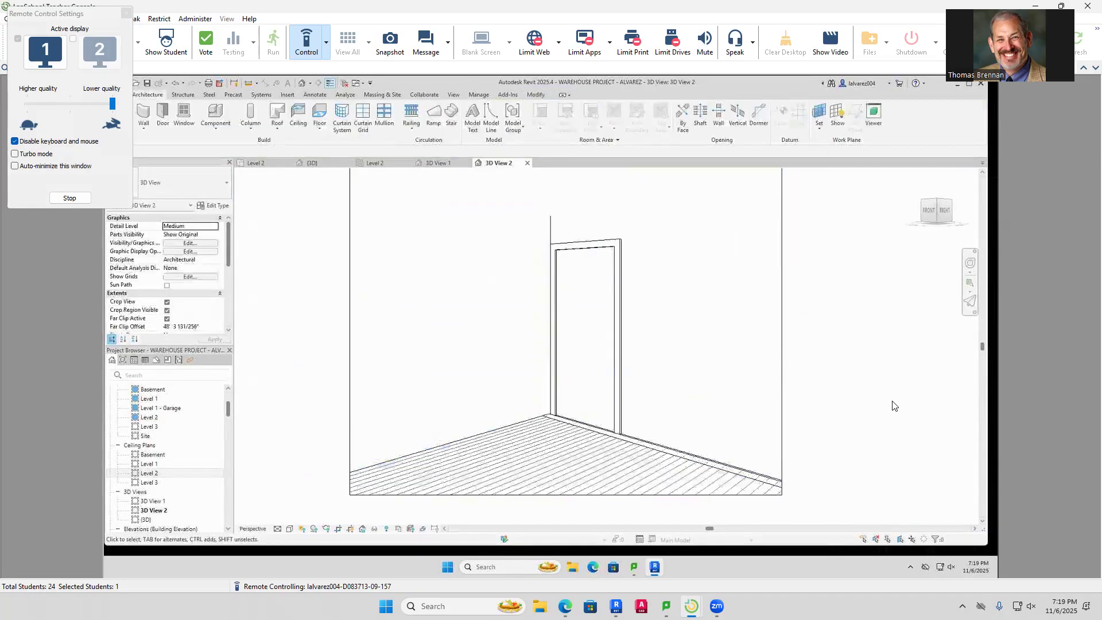
# Display the second camera view in the Realistic visual style
pyautogui.scroll(-5, 799, 366)
pyautogui.moveTo(741, 394); pyautogui.dragTo(676, 420, button='middle')
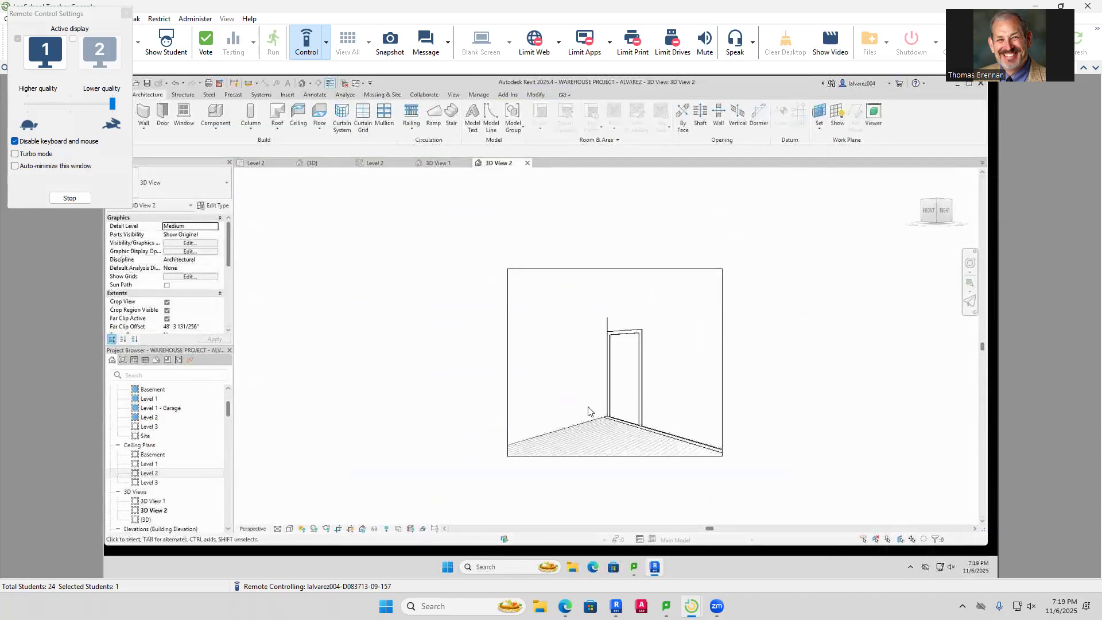
pyautogui.click(290, 528)
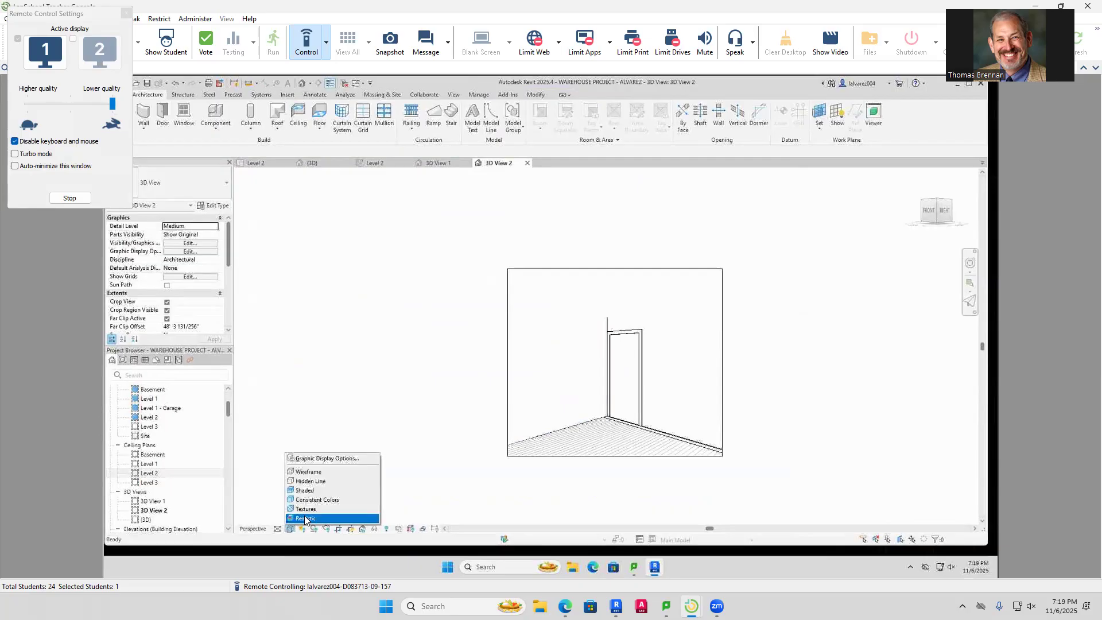
pyautogui.click(305, 518)
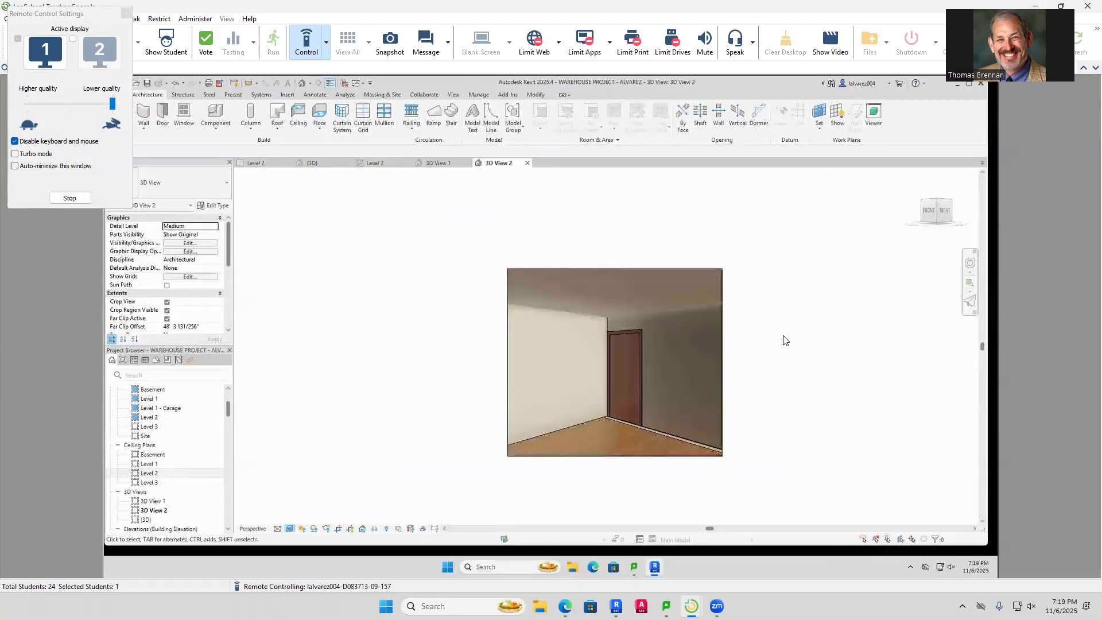
# Extend all four edges of the camera view's crop region outward to show more of the bedroom and its ceiling
pyautogui.click(547, 359)
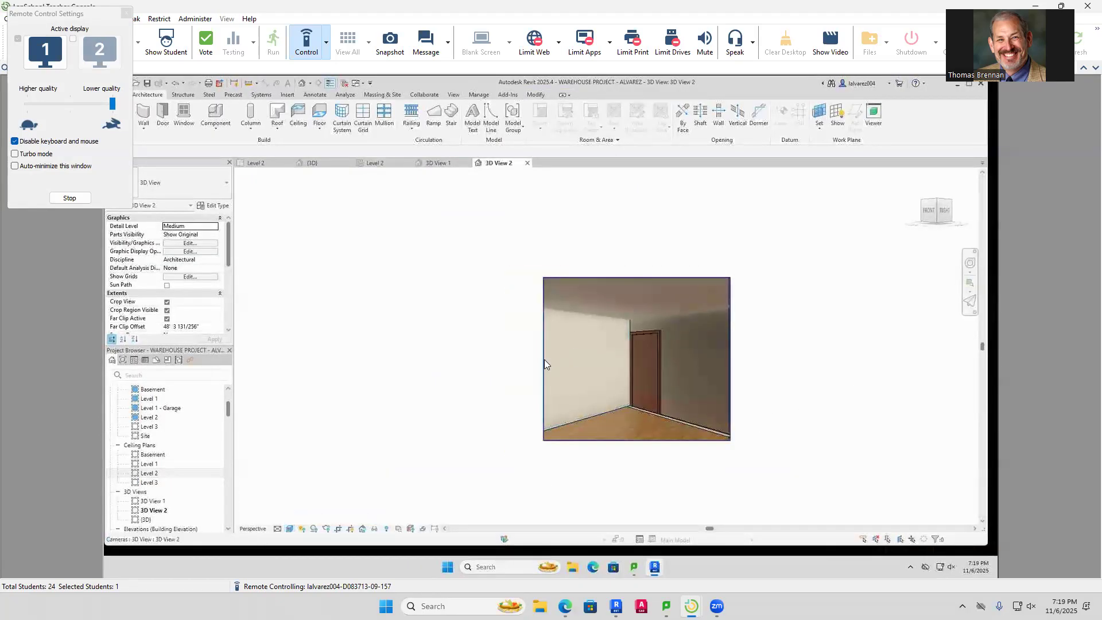
pyautogui.click(544, 359)
pyautogui.moveTo(544, 357); pyautogui.dragTo(430, 389)
pyautogui.moveTo(731, 360); pyautogui.dragTo(841, 359)
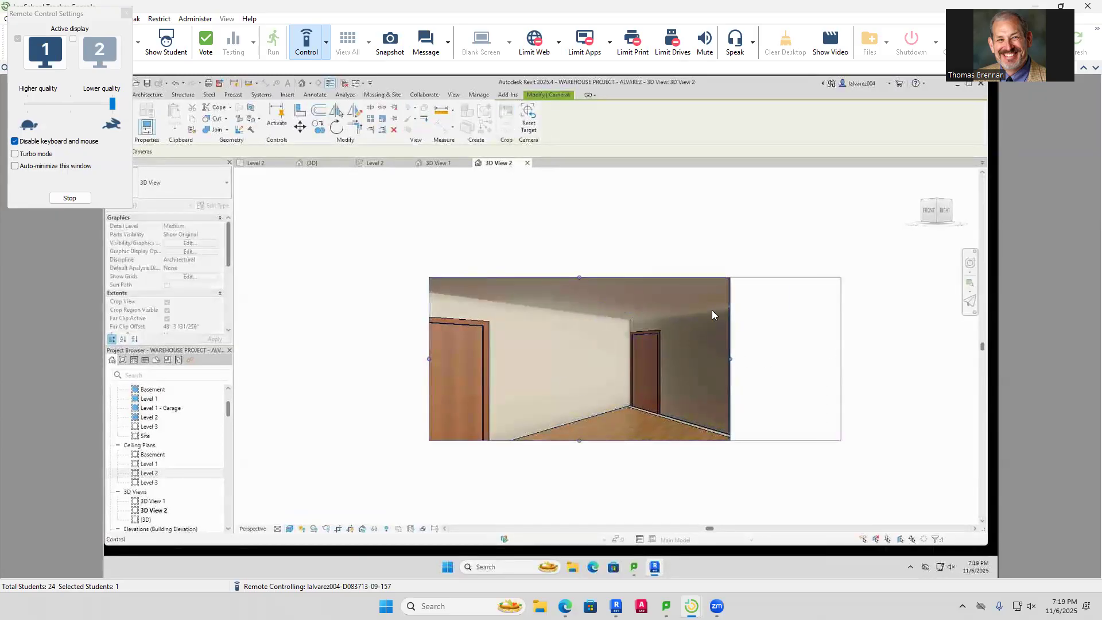
pyautogui.moveTo(634, 278); pyautogui.dragTo(634, 206)
pyautogui.moveTo(635, 441); pyautogui.dragTo(635, 482)
pyautogui.click(914, 443)
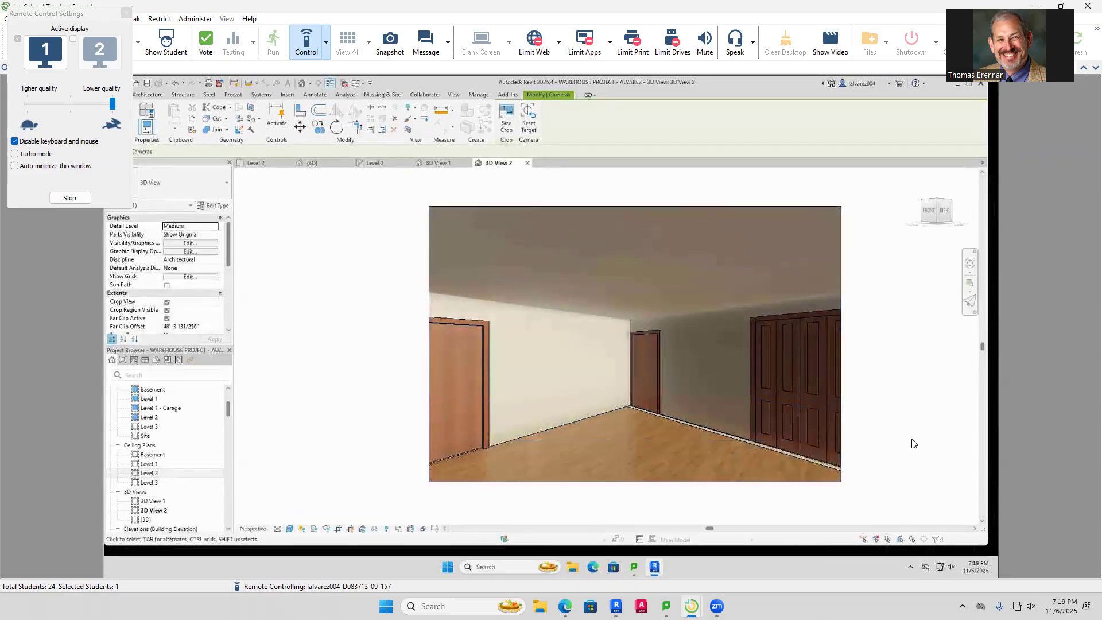
# Close the second camera view and end the remote control session of the student's computer
pyautogui.click(527, 163)
pyautogui.click(326, 43)
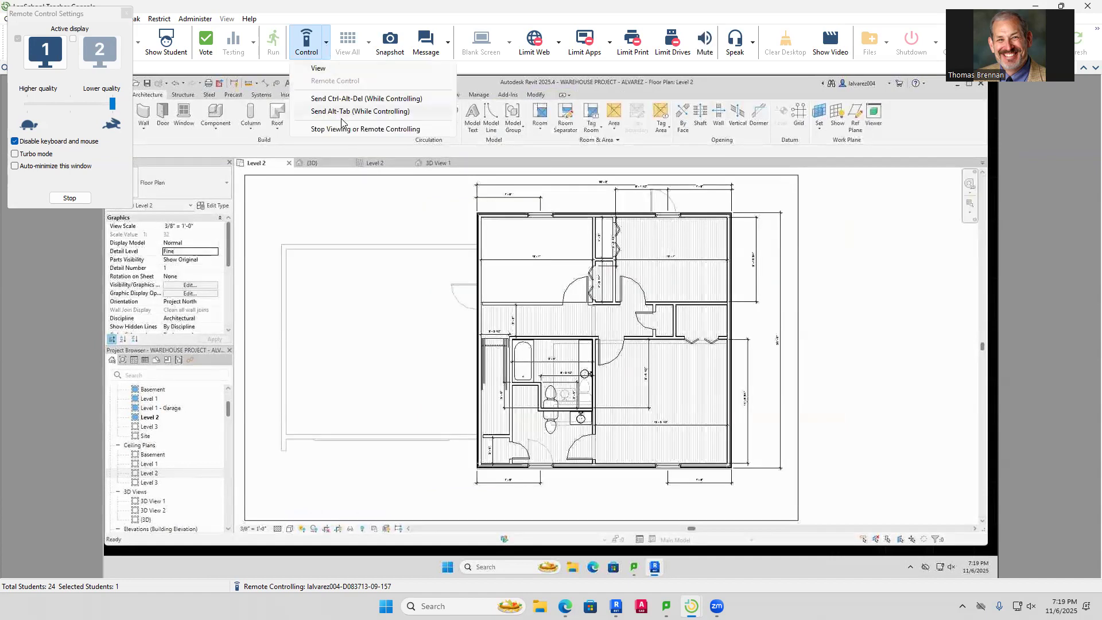
pyautogui.click(343, 127)
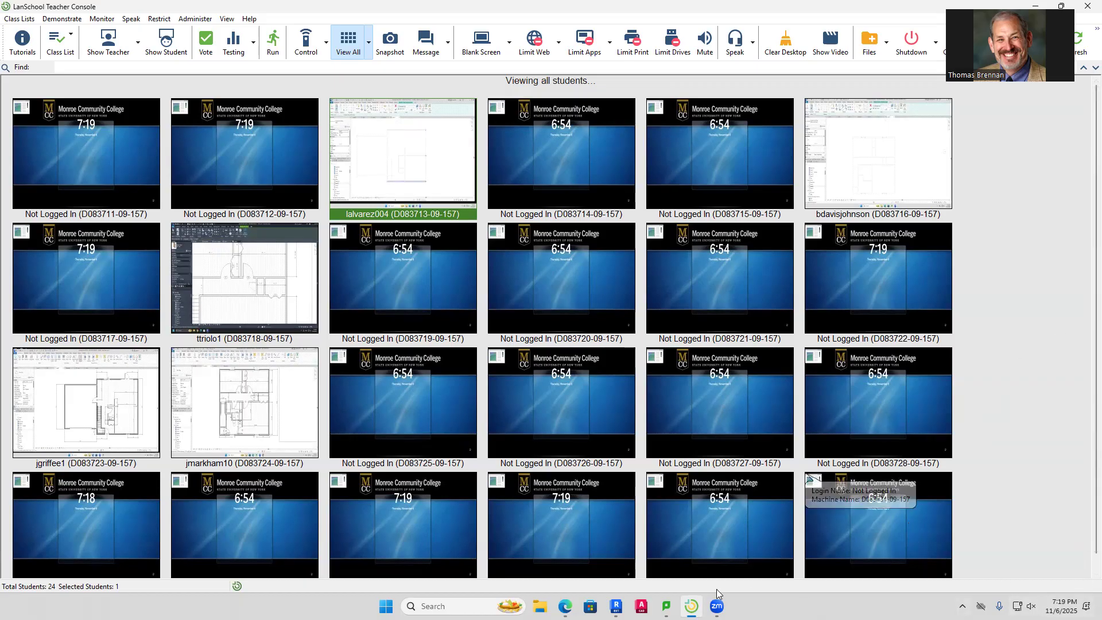
# Return to the LanSchool console, view the student sketching the garage roof, and move the remote settings window off the Revit ribbon
pyautogui.click(616, 606)
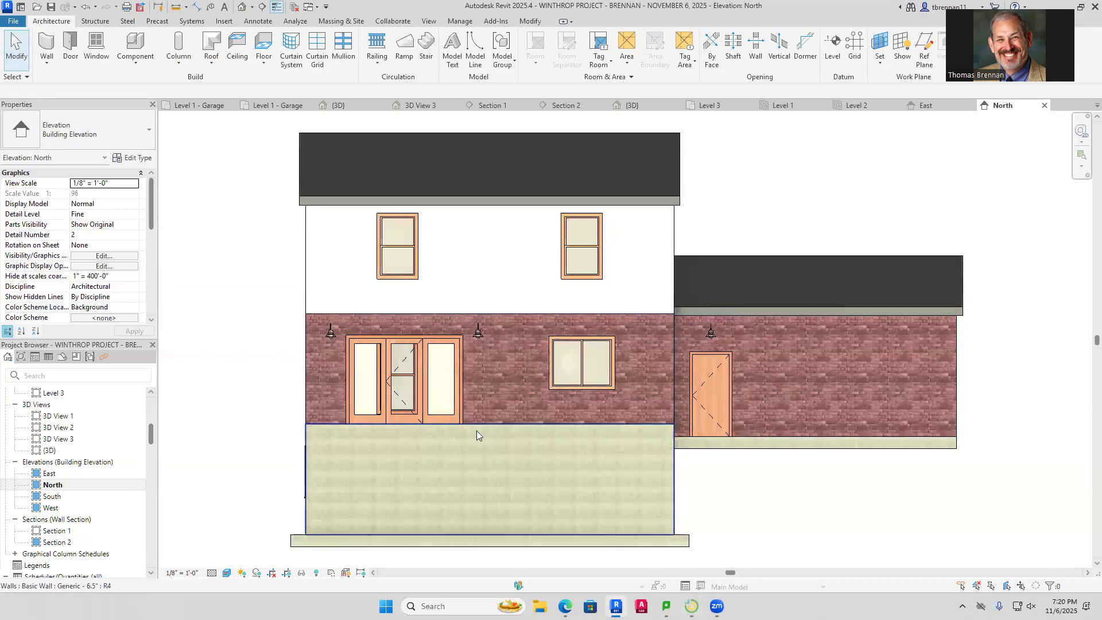
pyautogui.click(692, 606)
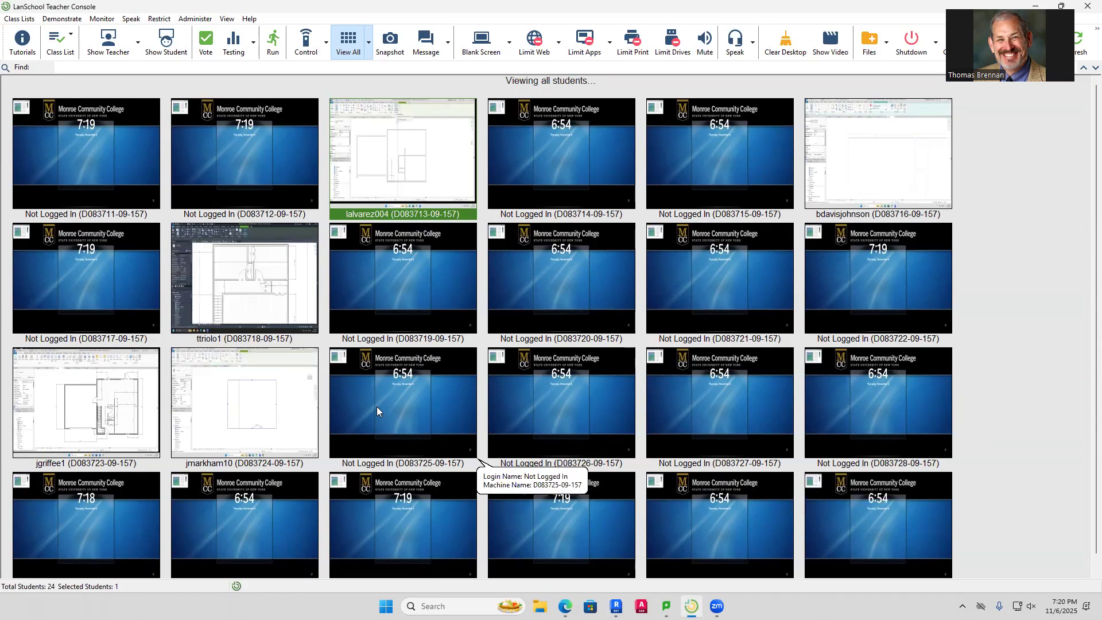
pyautogui.doubleClick(87, 394)
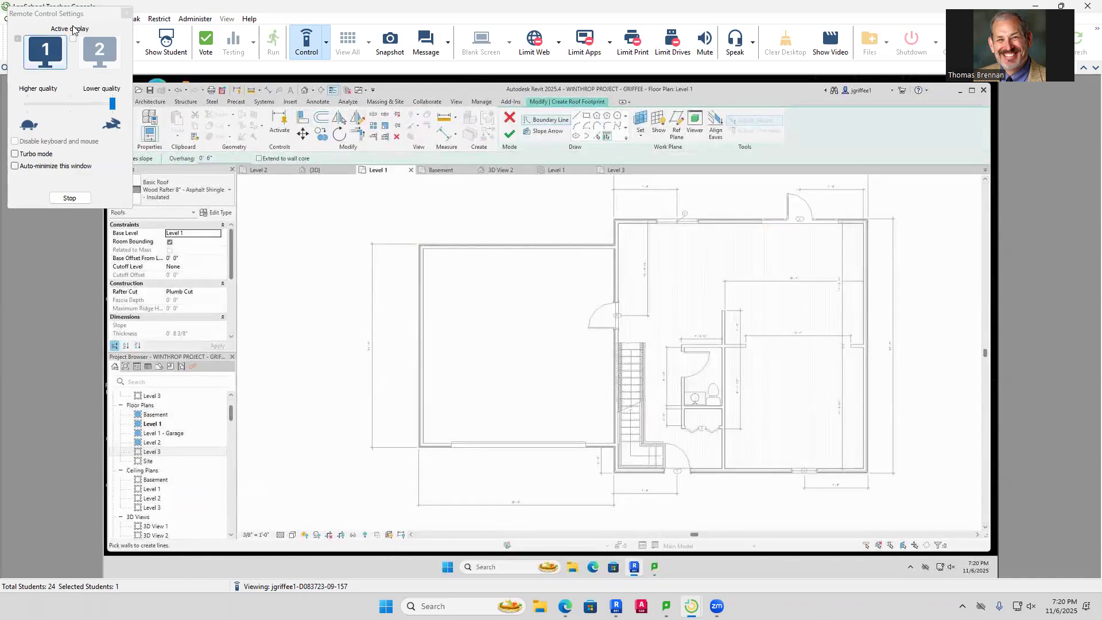
pyautogui.moveTo(111, 25); pyautogui.dragTo(104, 252)
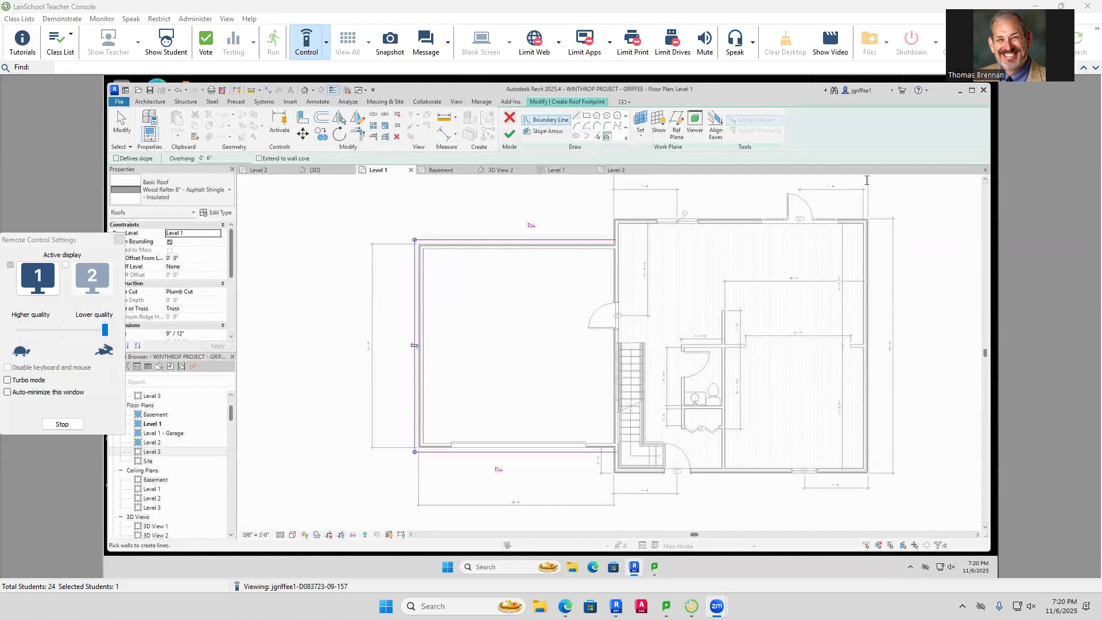
# Close the garage roof footprint with a straight boundary line along the house wall, without defined slope, and finish the roof
pyautogui.click(577, 116)
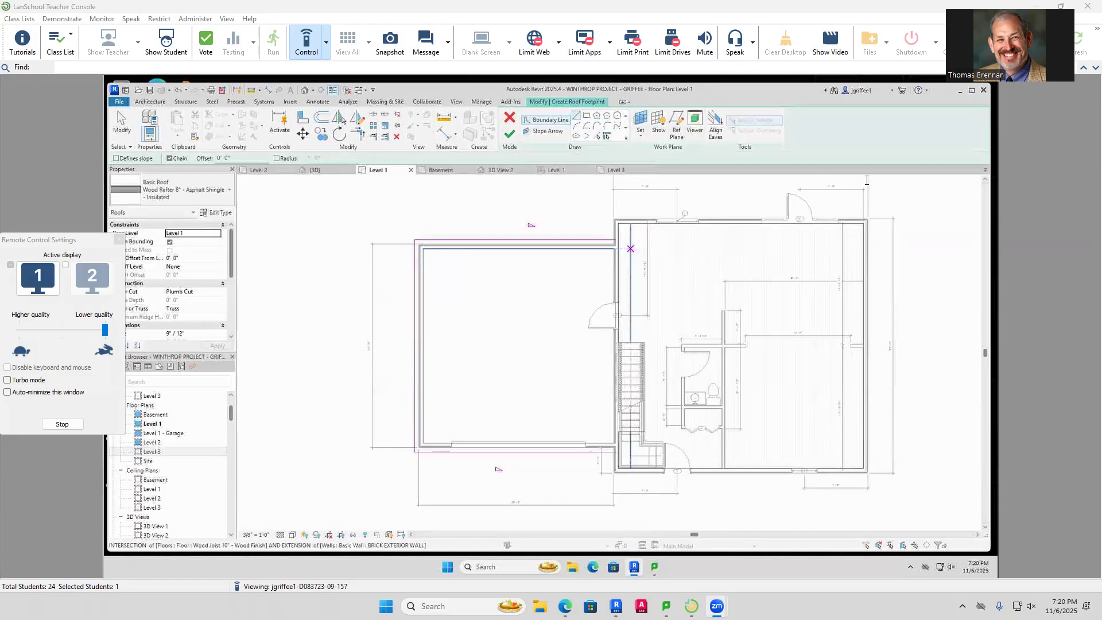
pyautogui.scroll(5, 622, 239)
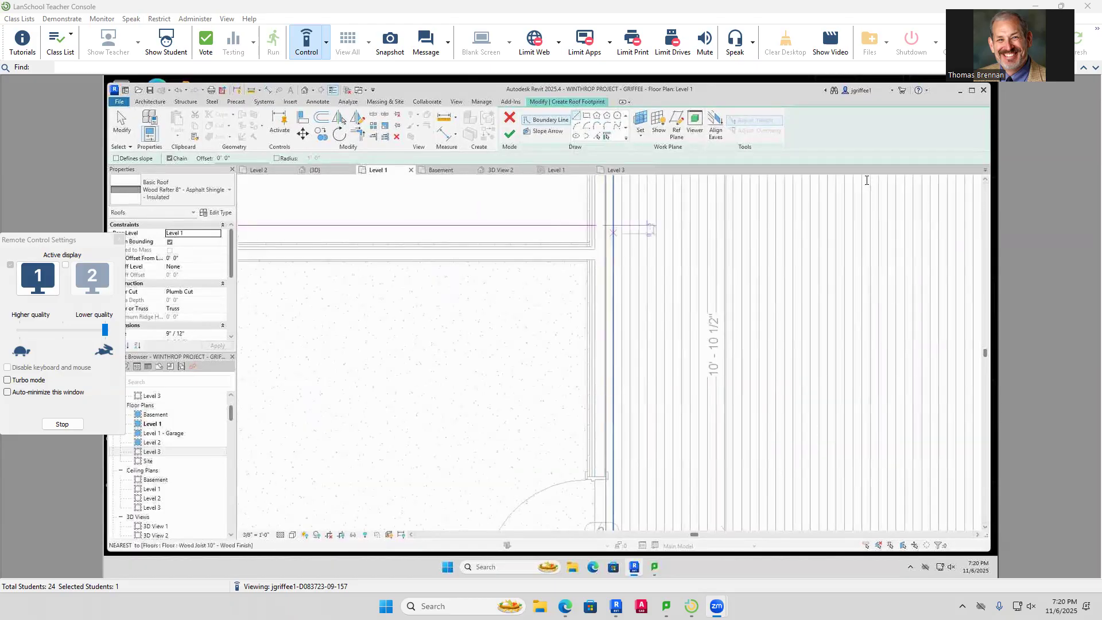
pyautogui.scroll(-5, 596, 226)
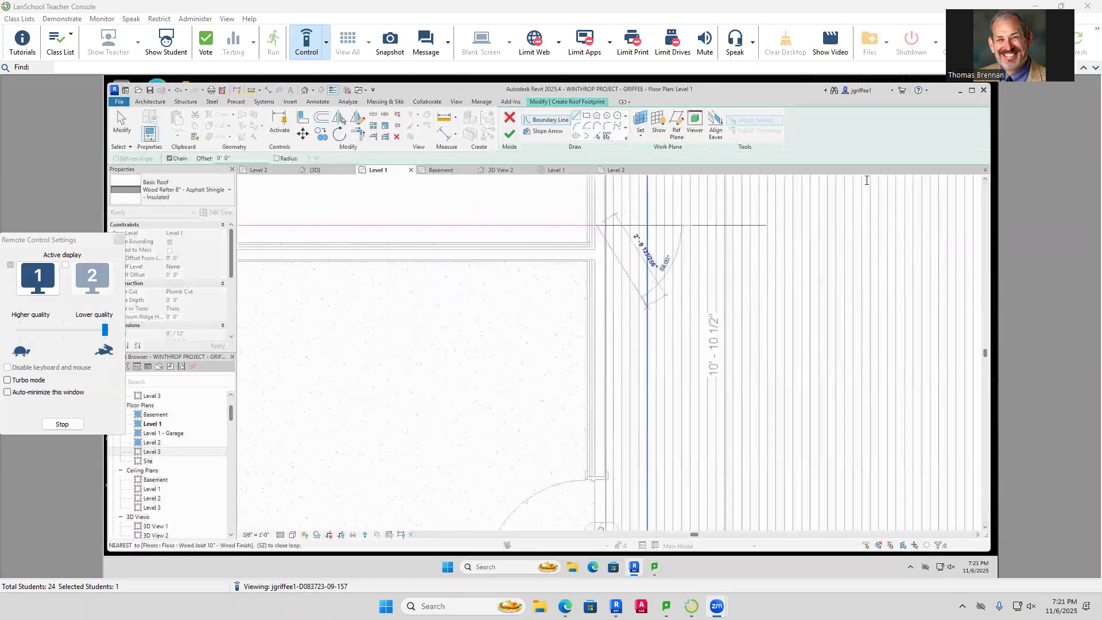
pyautogui.scroll(5, 867, 181)
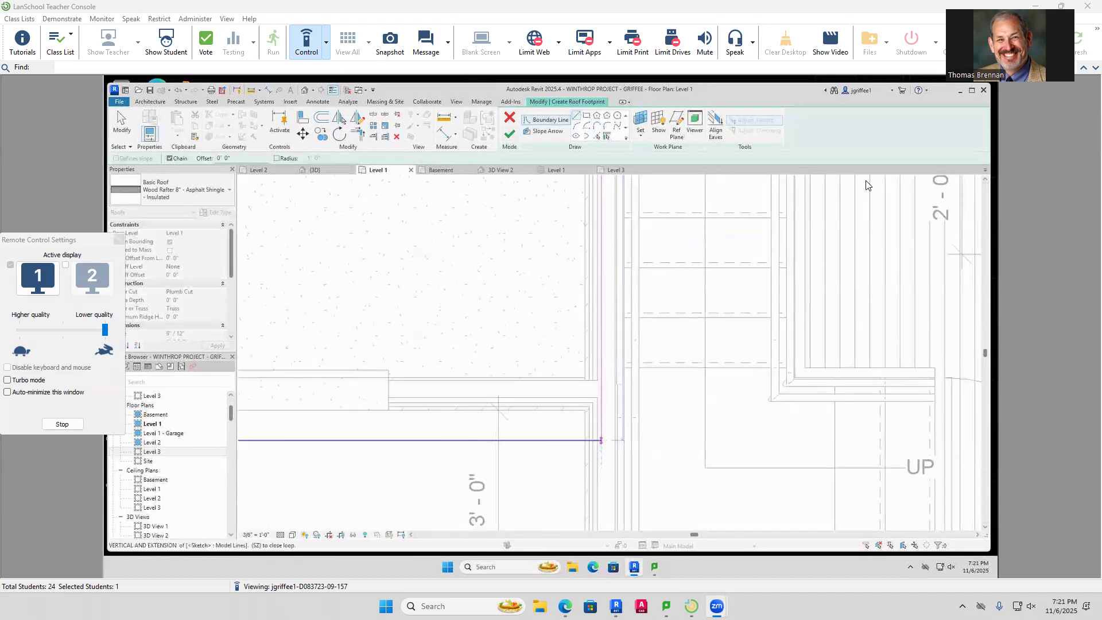
pyautogui.click(601, 441)
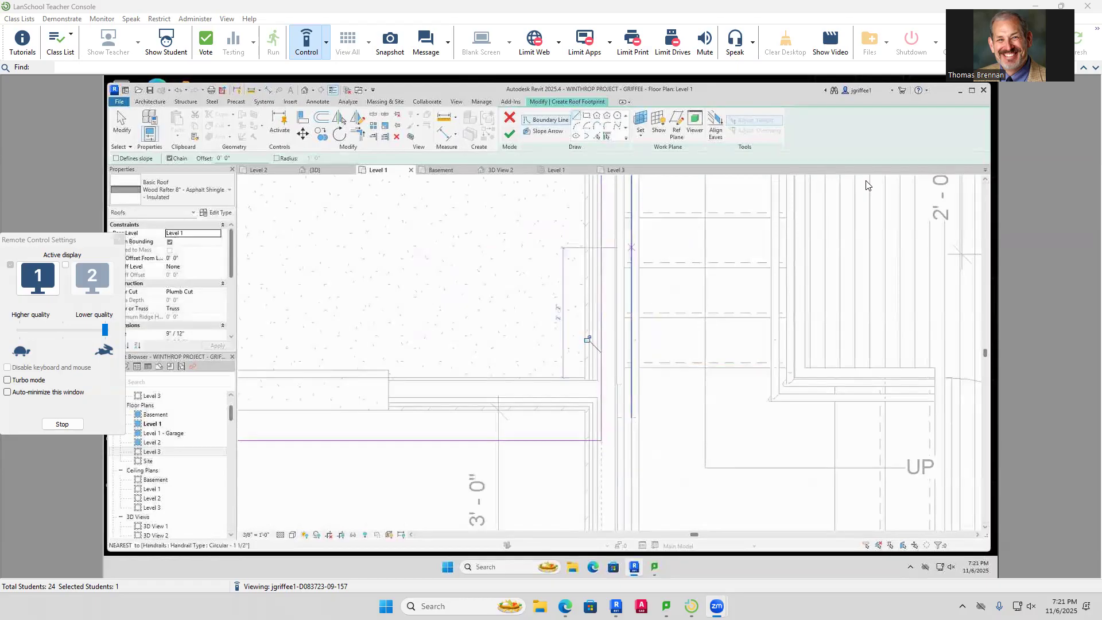
pyautogui.click(509, 134)
# Set the garage roof's base level to Level 2 and open the 3D view
pyautogui.scroll(-3, 868, 185)
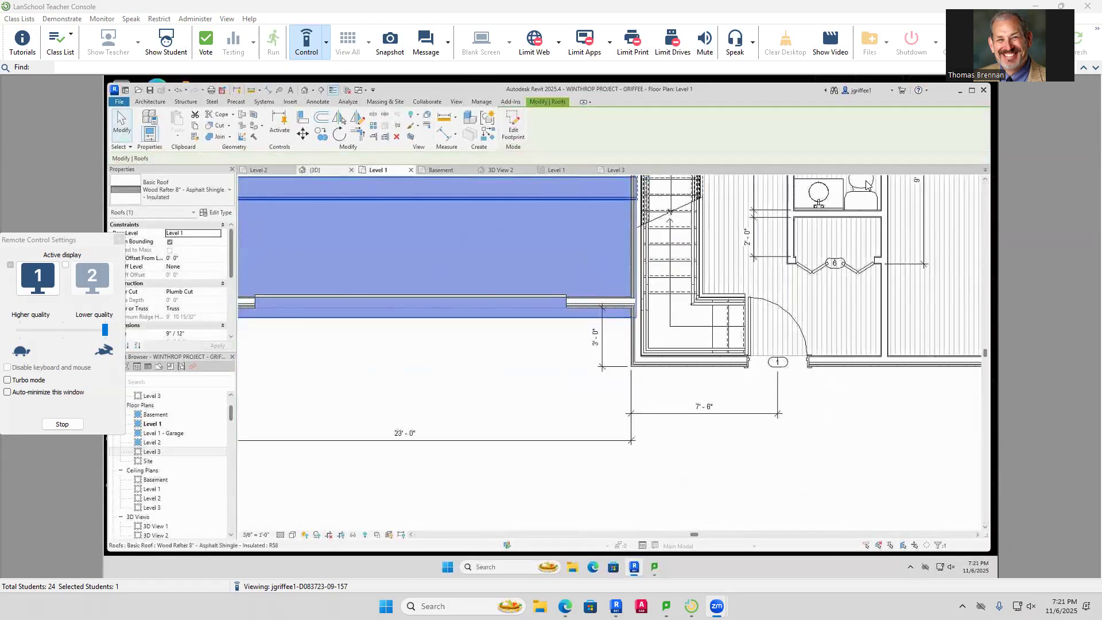
pyautogui.scroll(-1, 452, 270)
pyautogui.click(317, 169)
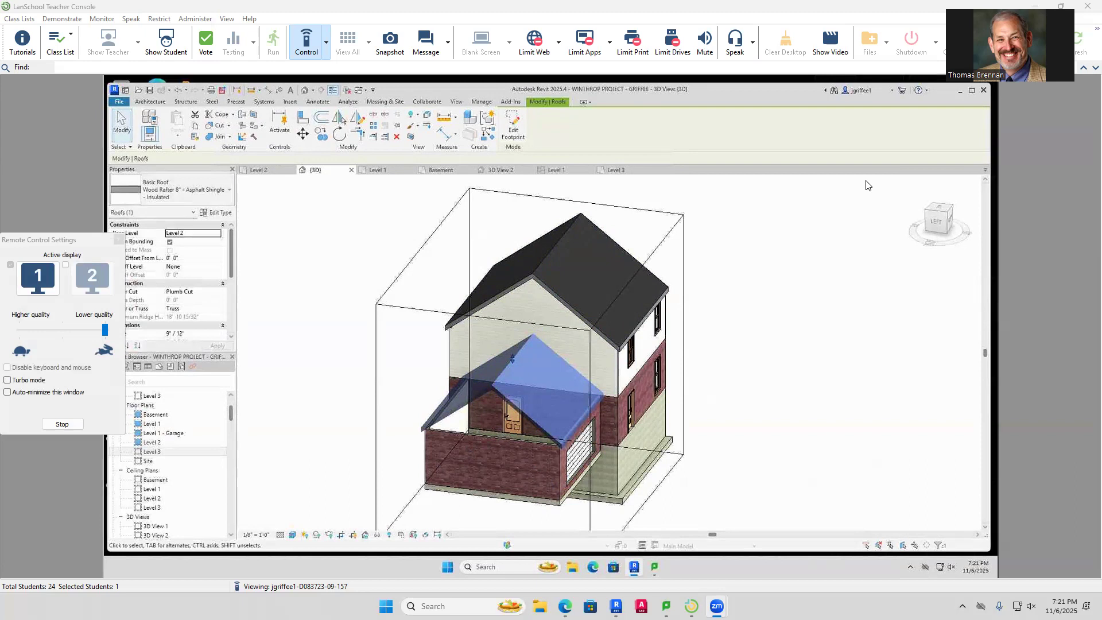
# Examine the main roof's eave and the wall edge projecting through it in the student's 3D view, and return to the class overview
pyautogui.moveTo(76, 243); pyautogui.dragTo(69, 68)
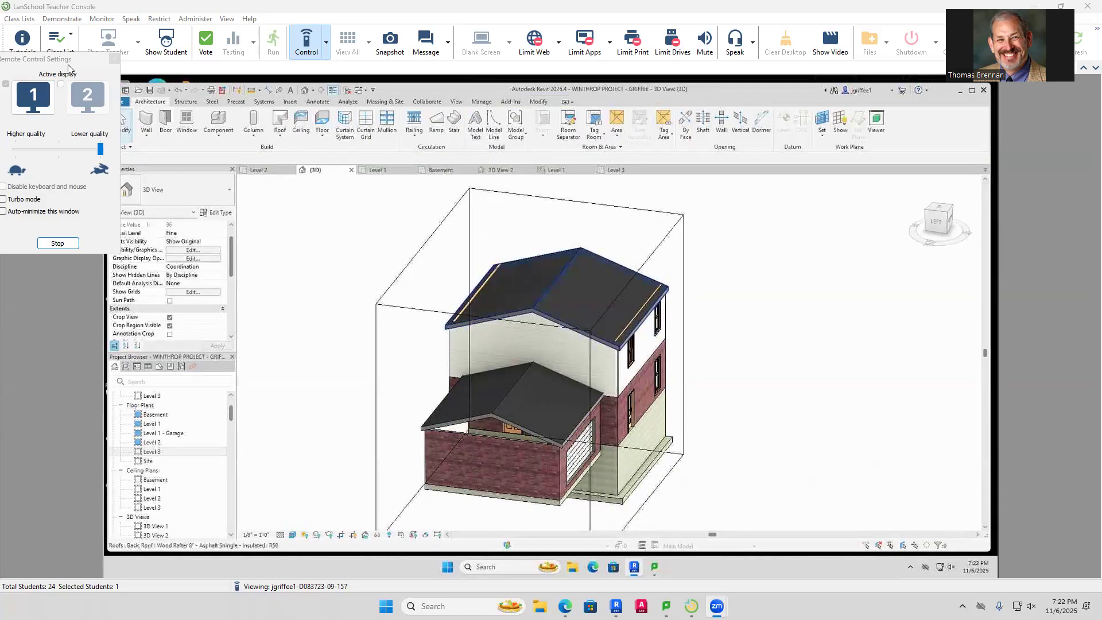
pyautogui.click(574, 290)
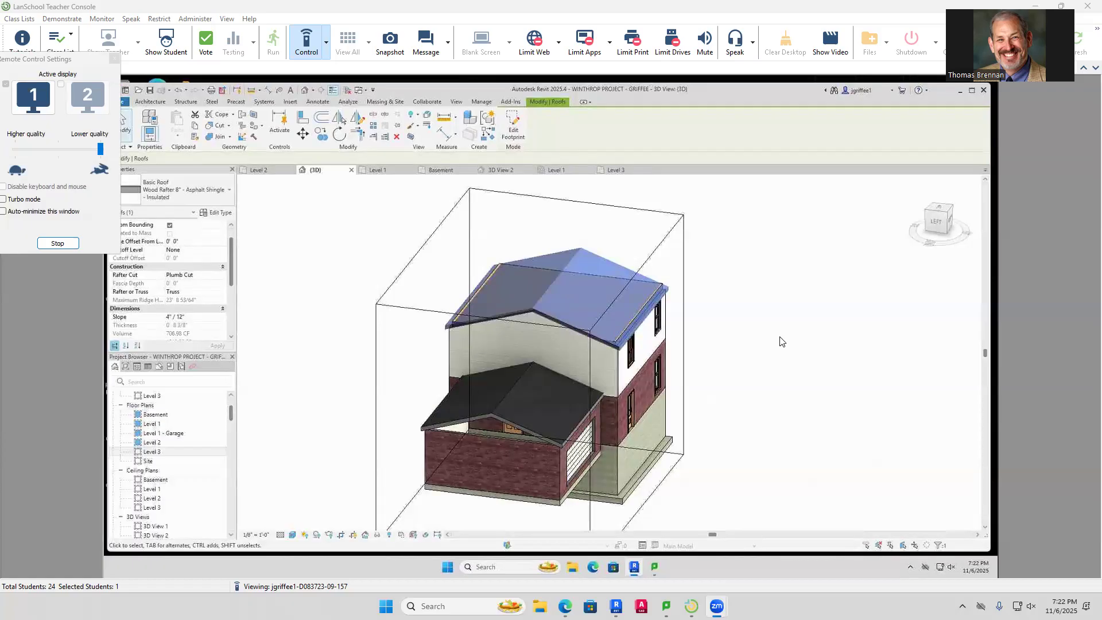
pyautogui.scroll(3, 780, 341)
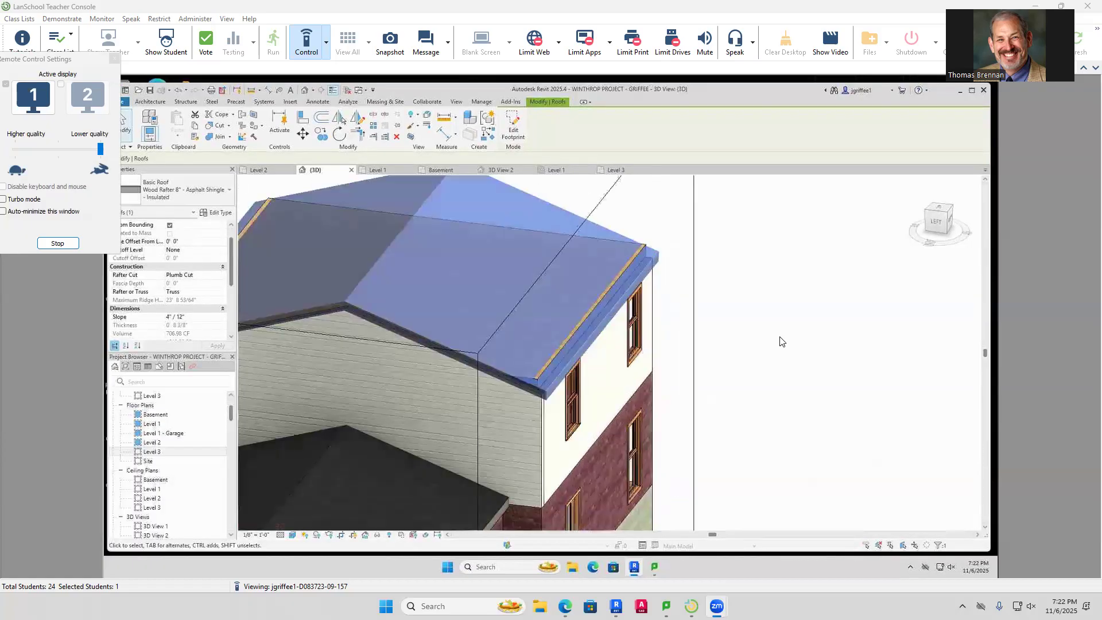
pyautogui.scroll(3, 781, 339)
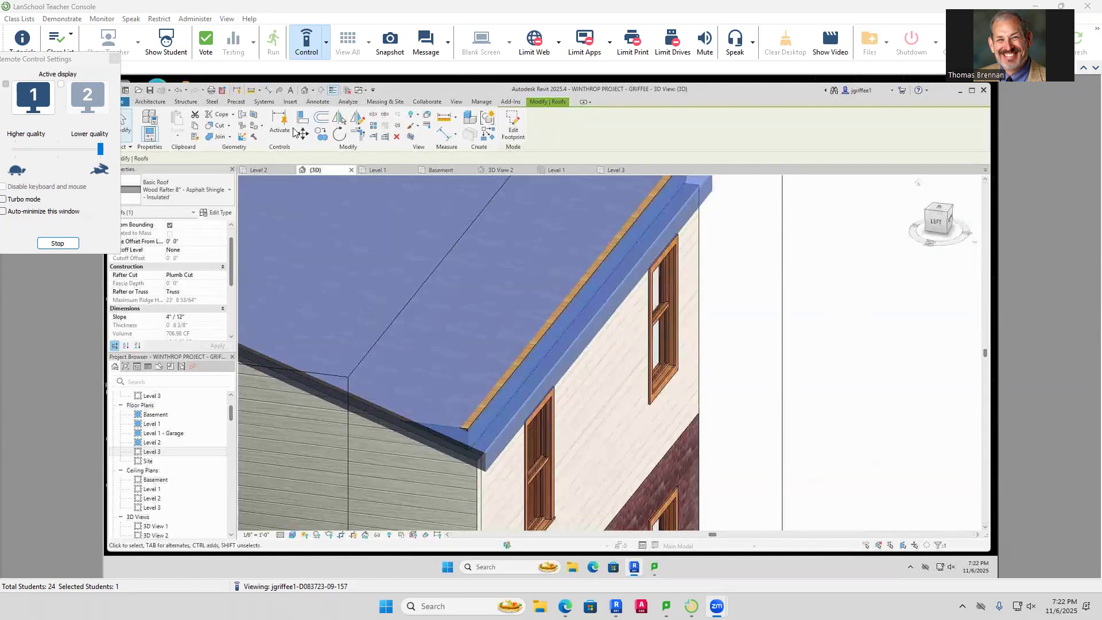
pyautogui.click(309, 50)
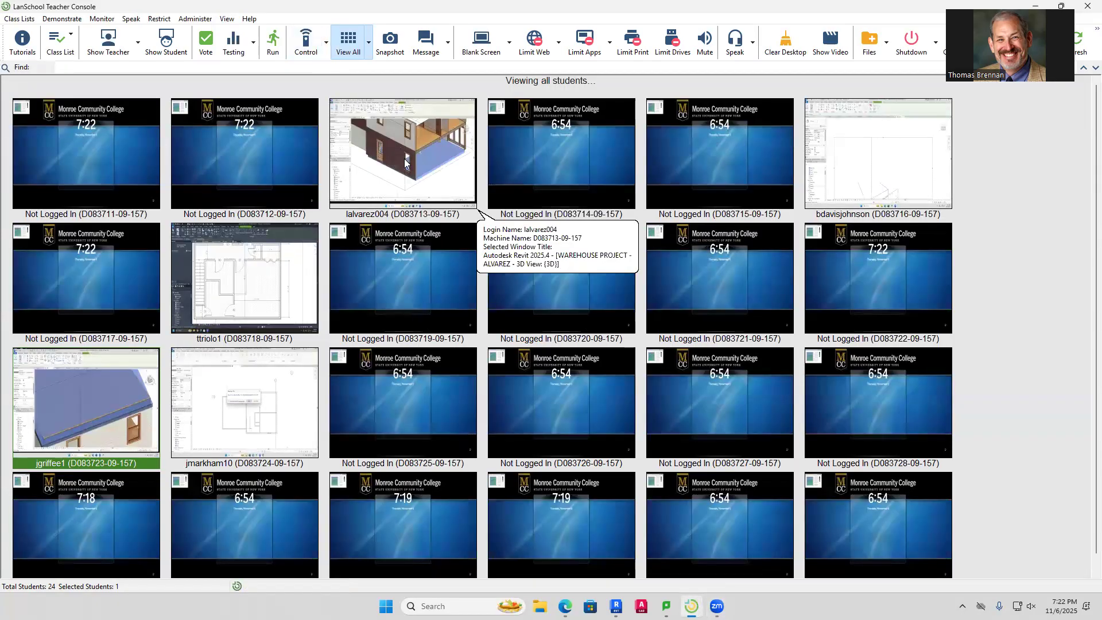
# Check the properties of the main roof and the Level 2 sided exterior wall in Revit's North elevation, and return to LanSchool
pyautogui.click(616, 607)
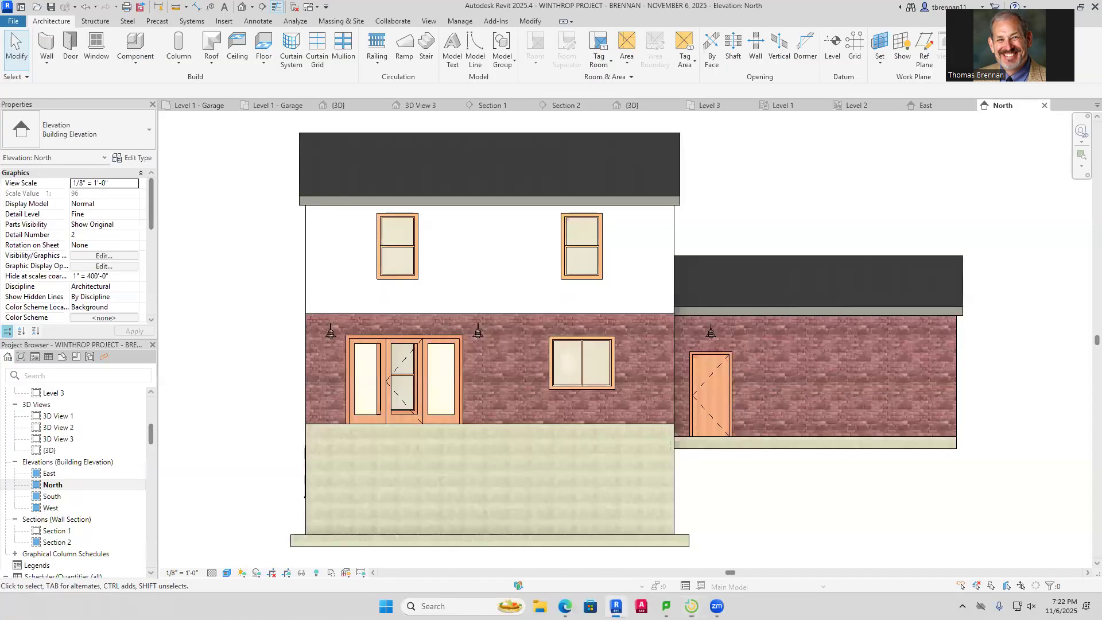
pyautogui.click(659, 192)
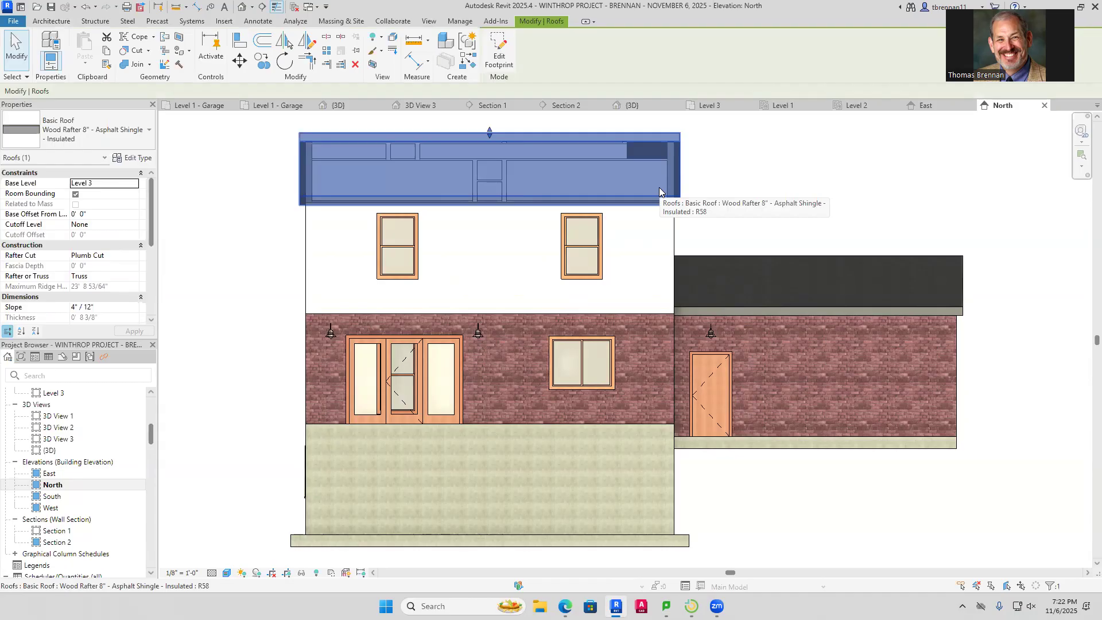
pyautogui.click(910, 246)
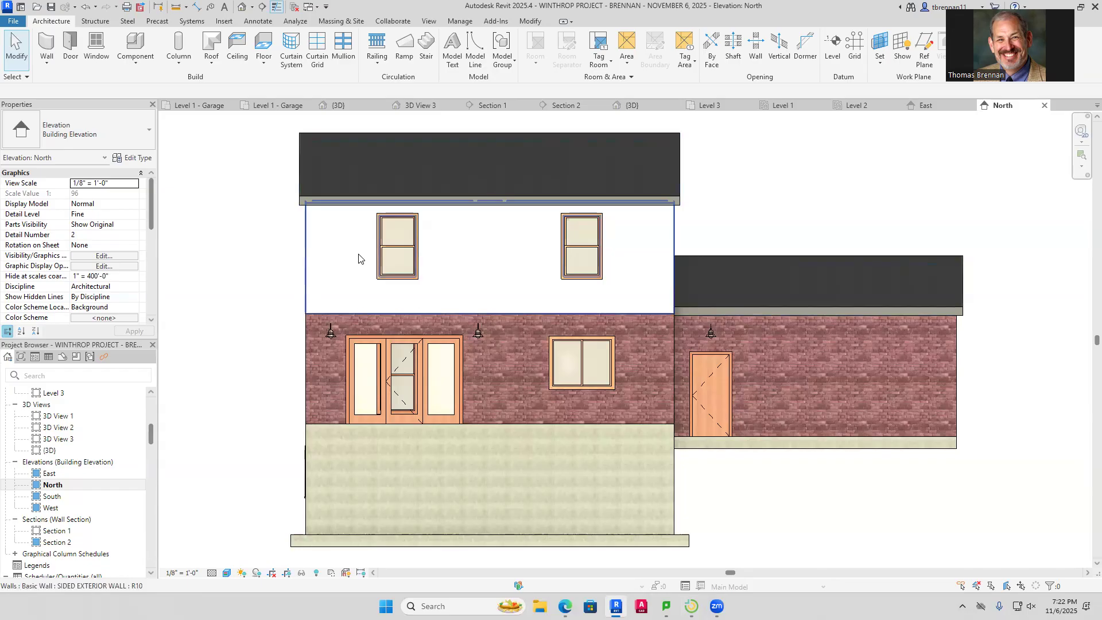
pyautogui.click(307, 255)
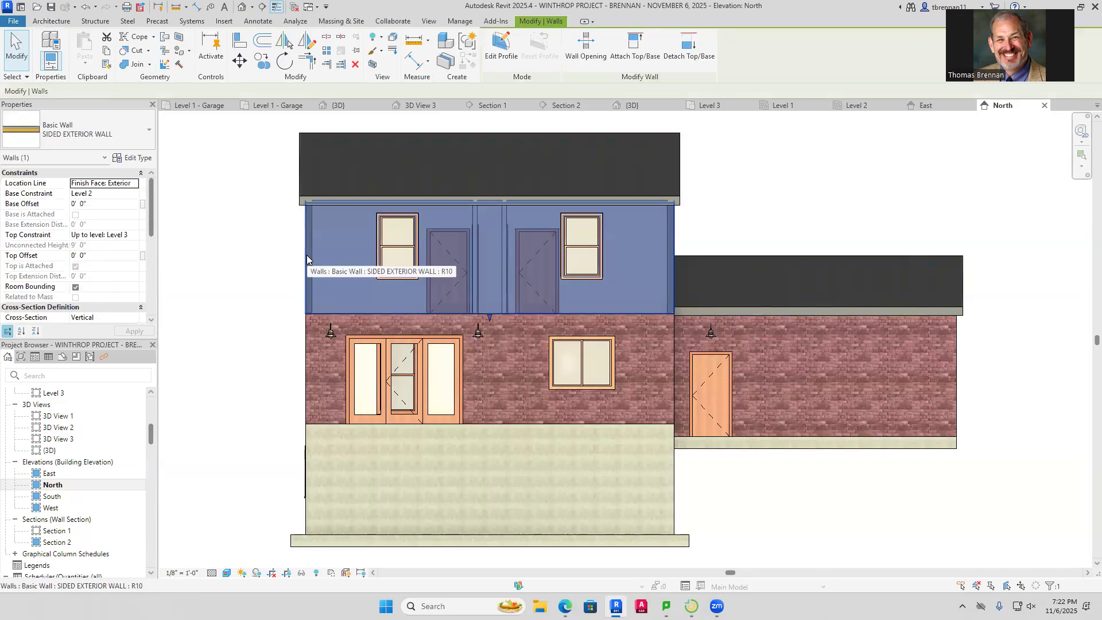
pyautogui.press('Escape')
pyautogui.click(307, 255)
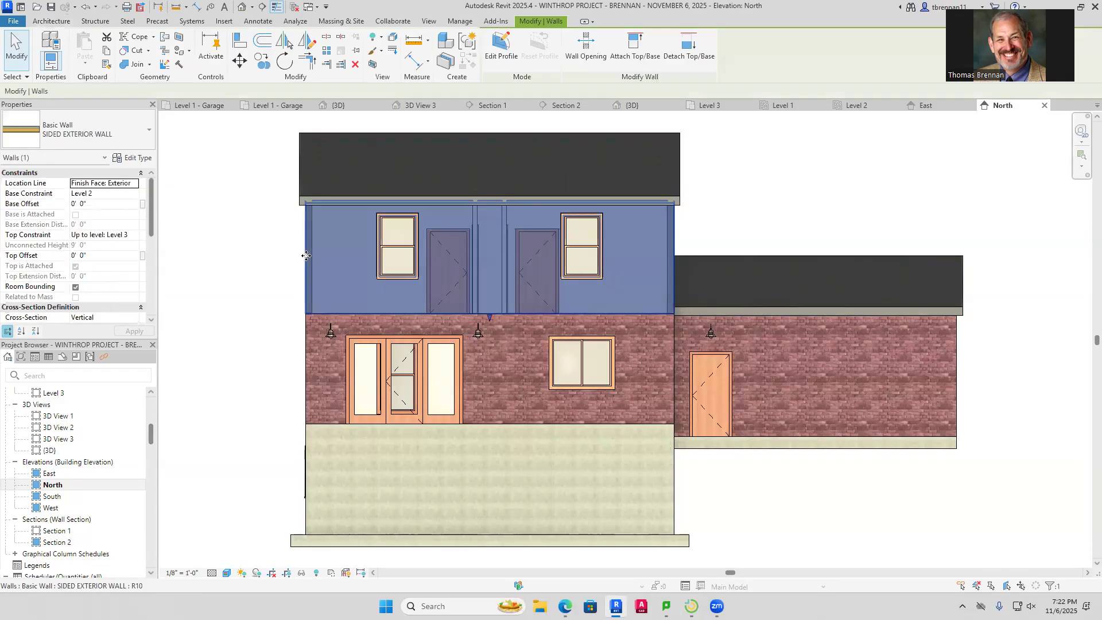
pyautogui.click(247, 260)
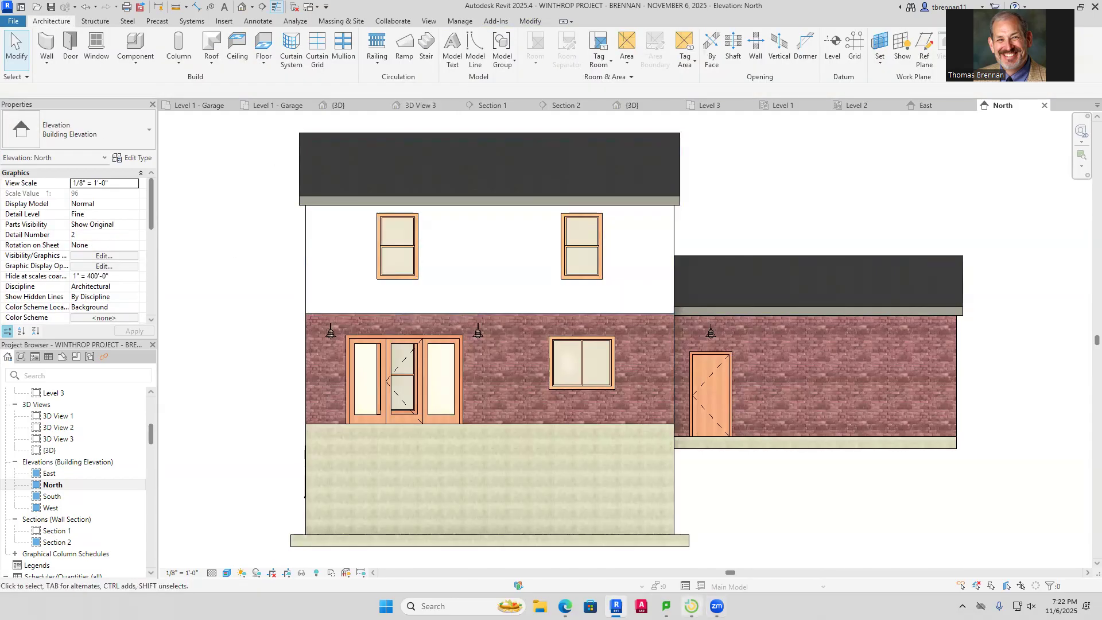
pyautogui.click(691, 607)
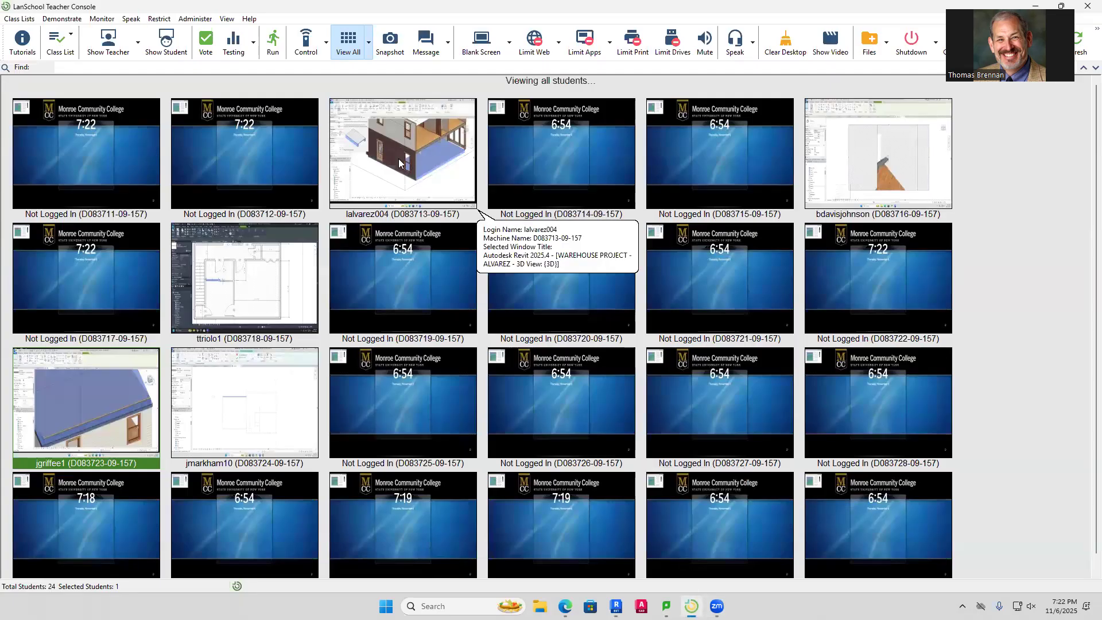
# Open the screen of the student whose main roof is selected in 3D and take remote control of it
pyautogui.doubleClick(94, 423)
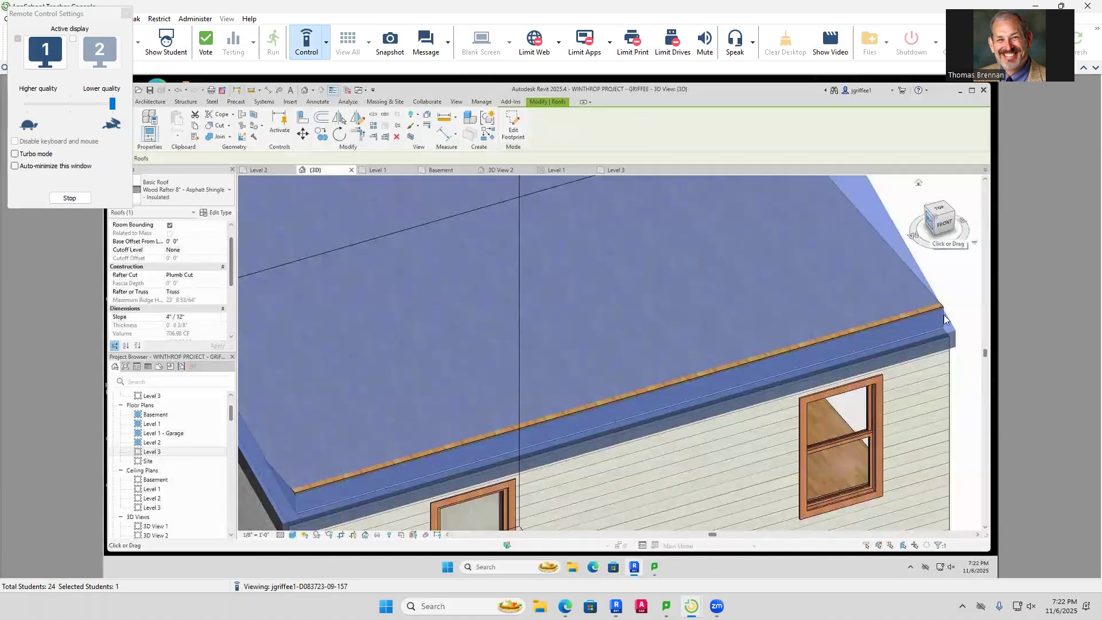
pyautogui.click(325, 42)
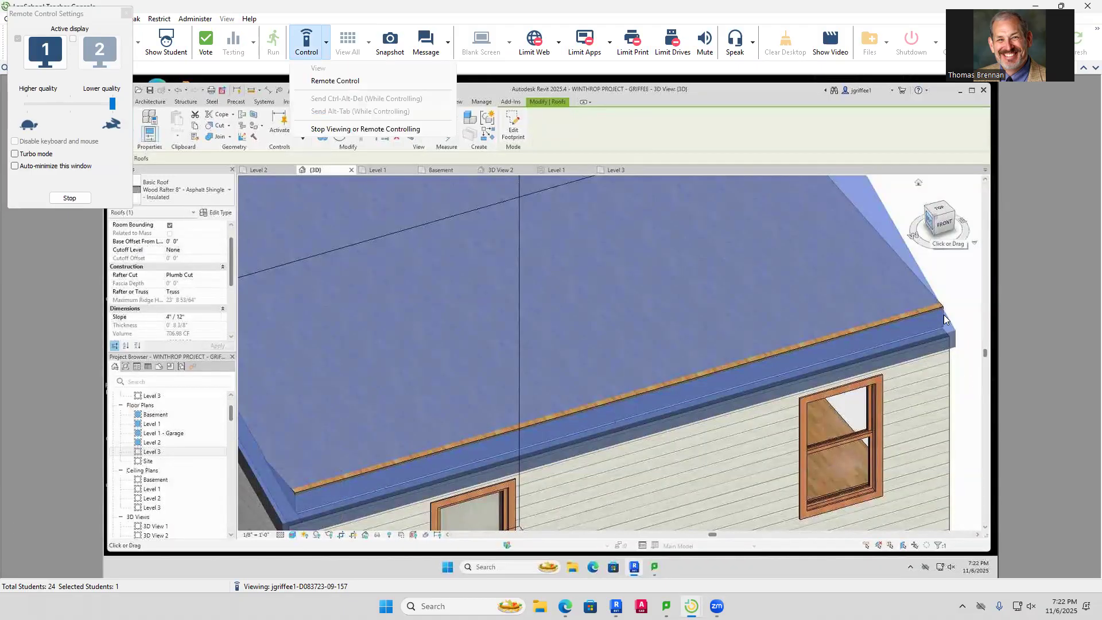
pyautogui.click(335, 81)
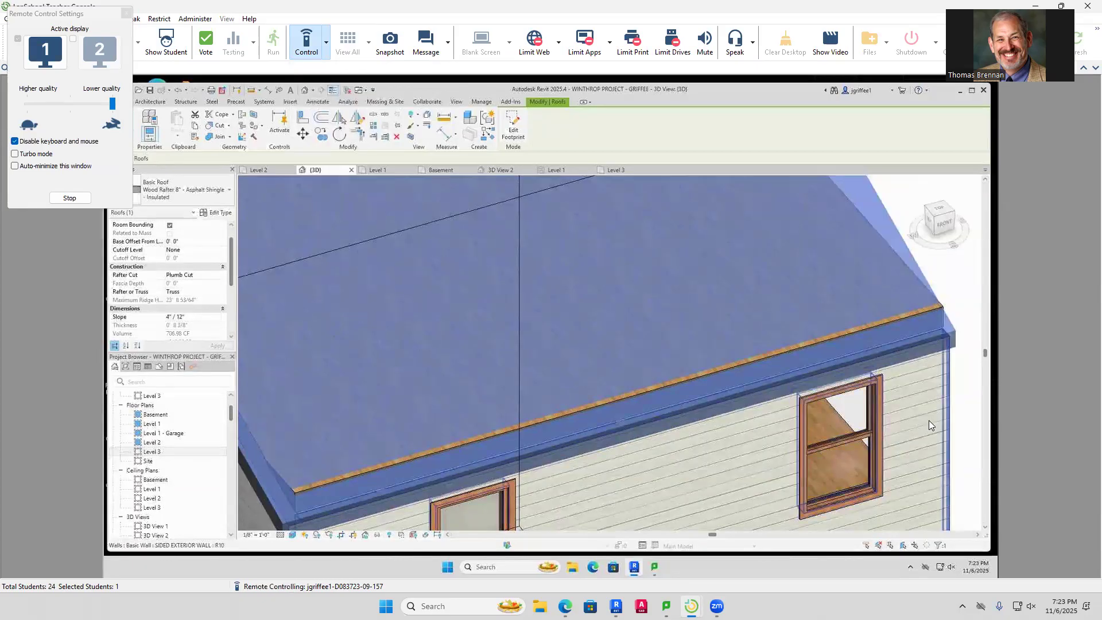
# Attach the top of the front Level 2 sided exterior wall to the main roof
pyautogui.click(929, 421)
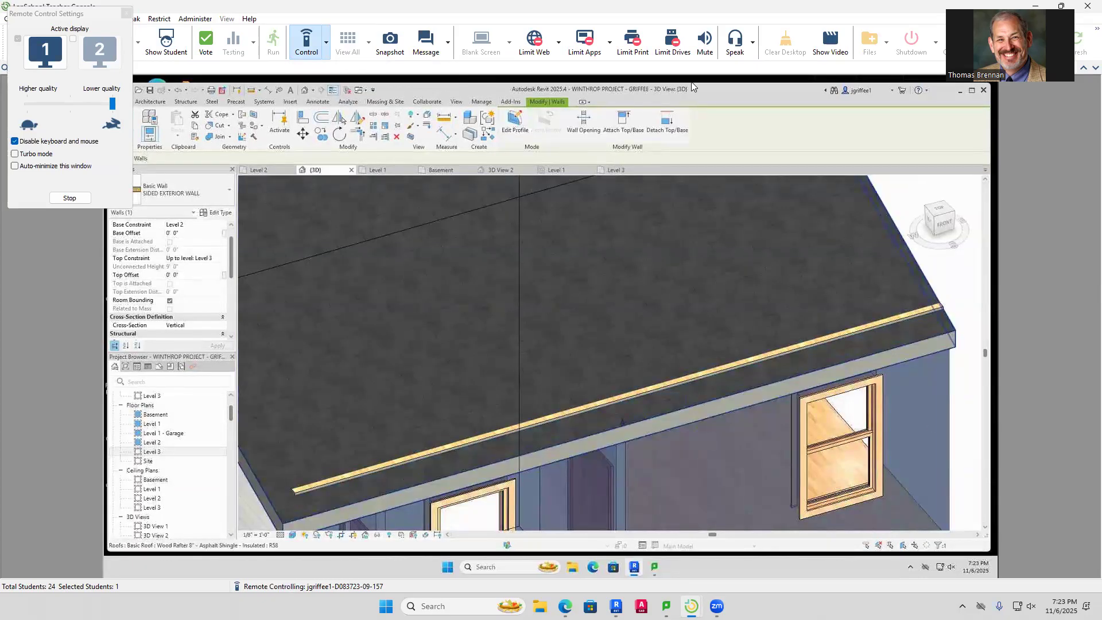
pyautogui.click(623, 121)
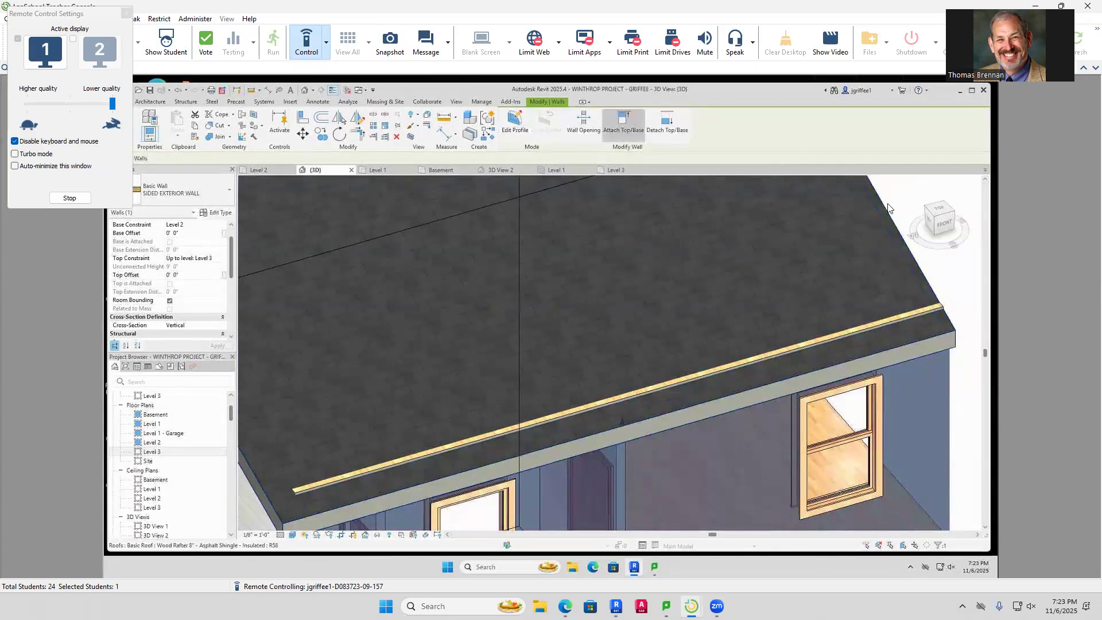
pyautogui.click(929, 351)
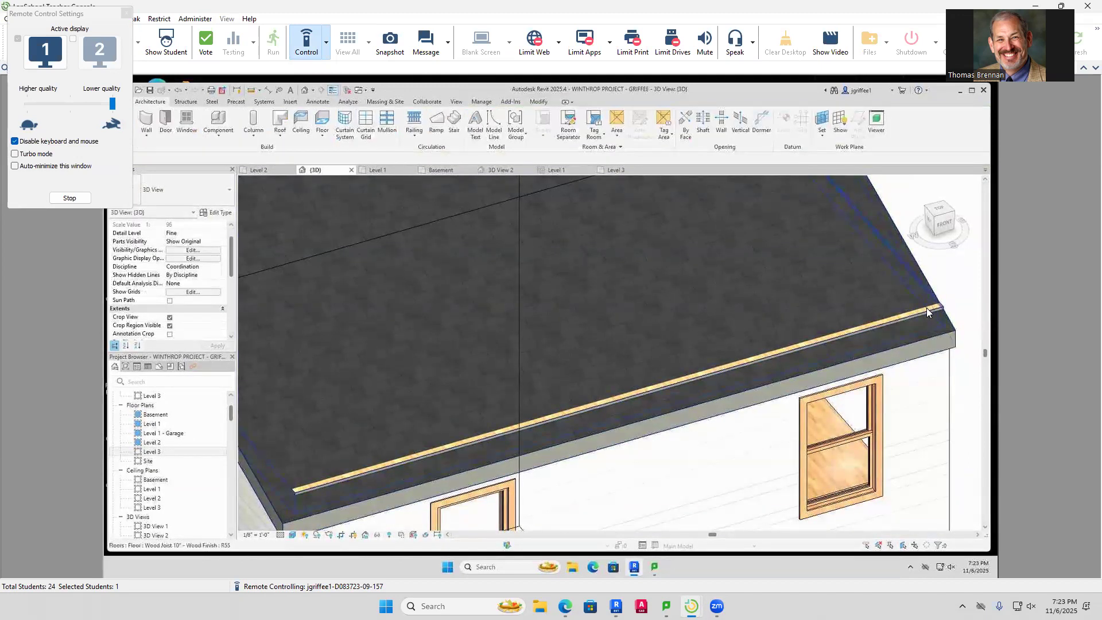
# Check the properties of the wood joist floor whose edge projects through the main roof near the front eave
pyautogui.scroll(-2, 926, 377)
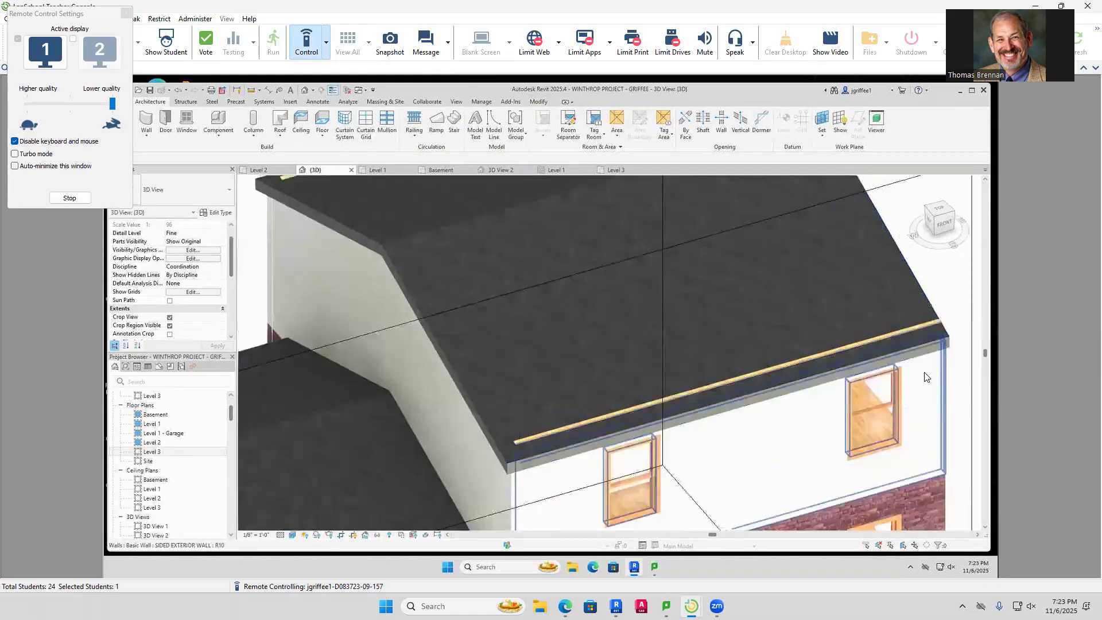
pyautogui.scroll(-1, 919, 379)
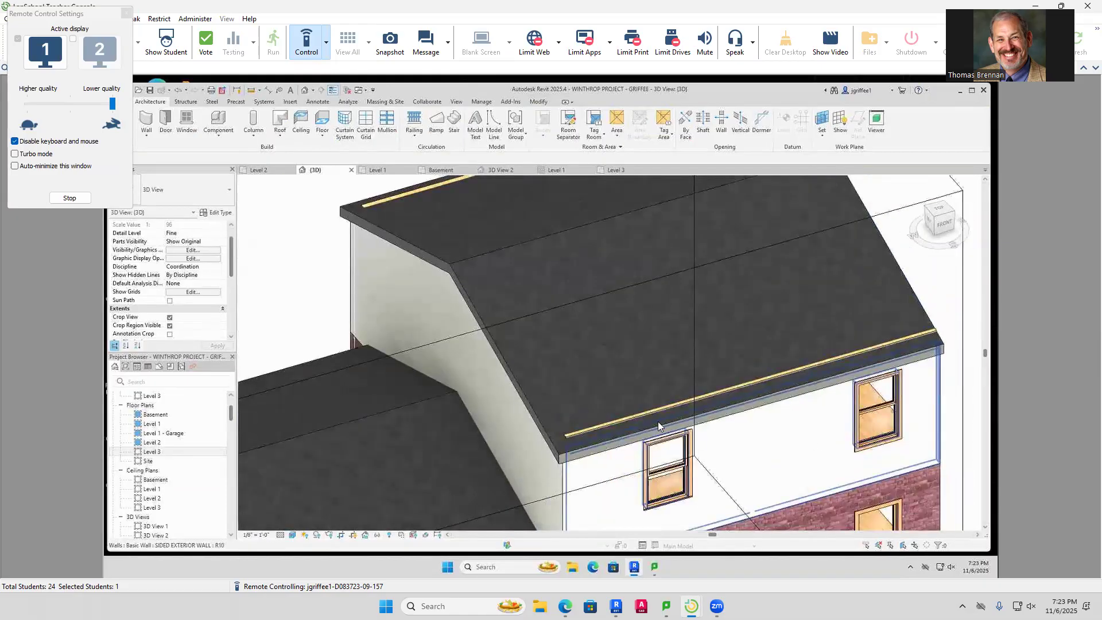
pyautogui.click(612, 428)
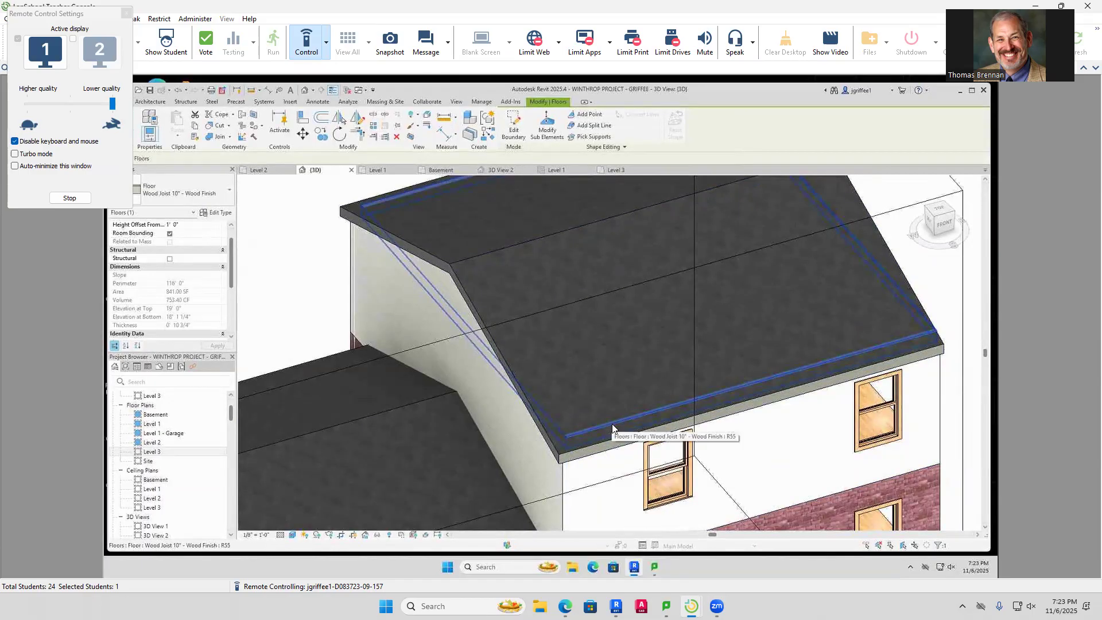
pyautogui.press('Escape')
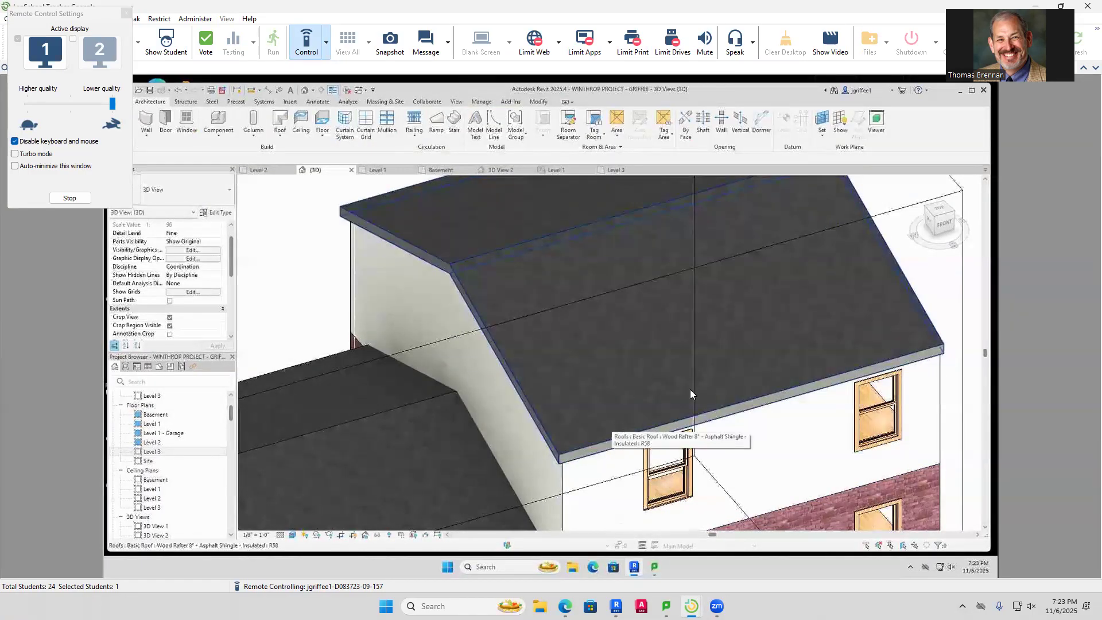
# Attach the tops of the three brick exterior garage walls to the garage roof
pyautogui.scroll(-3, 706, 390)
pyautogui.keyDown('shift'); pyautogui.moveTo(921, 450); pyautogui.dragTo(962, 427, button='middle'); pyautogui.keyUp('shift')
pyautogui.moveTo(621, 425); pyautogui.dragTo(704, 248, button='middle')
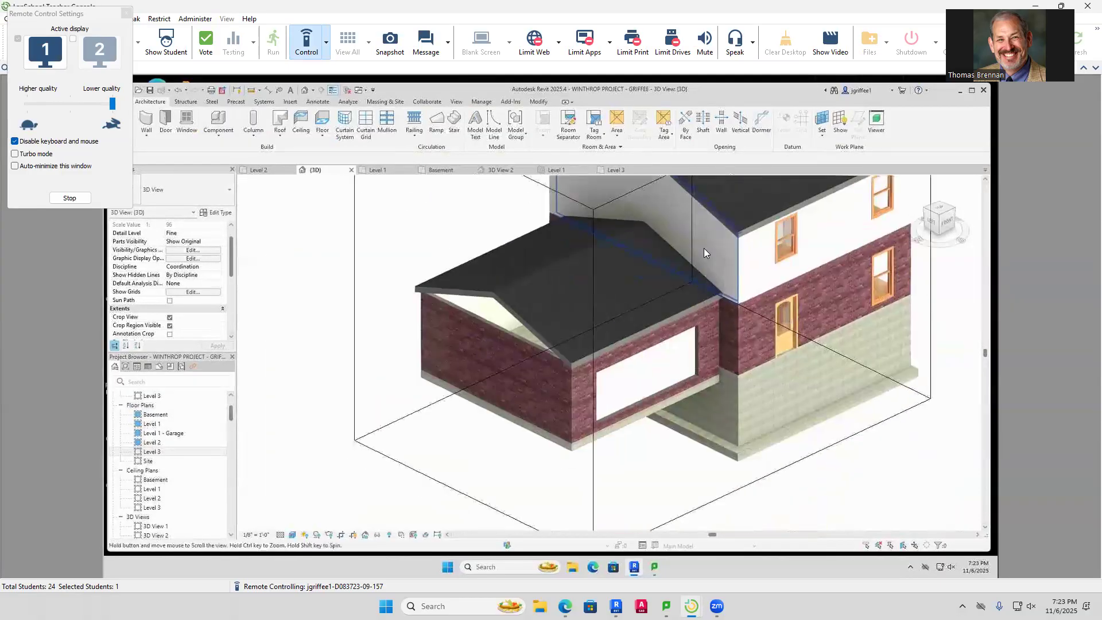
pyautogui.press('Tab')
pyautogui.click(532, 354)
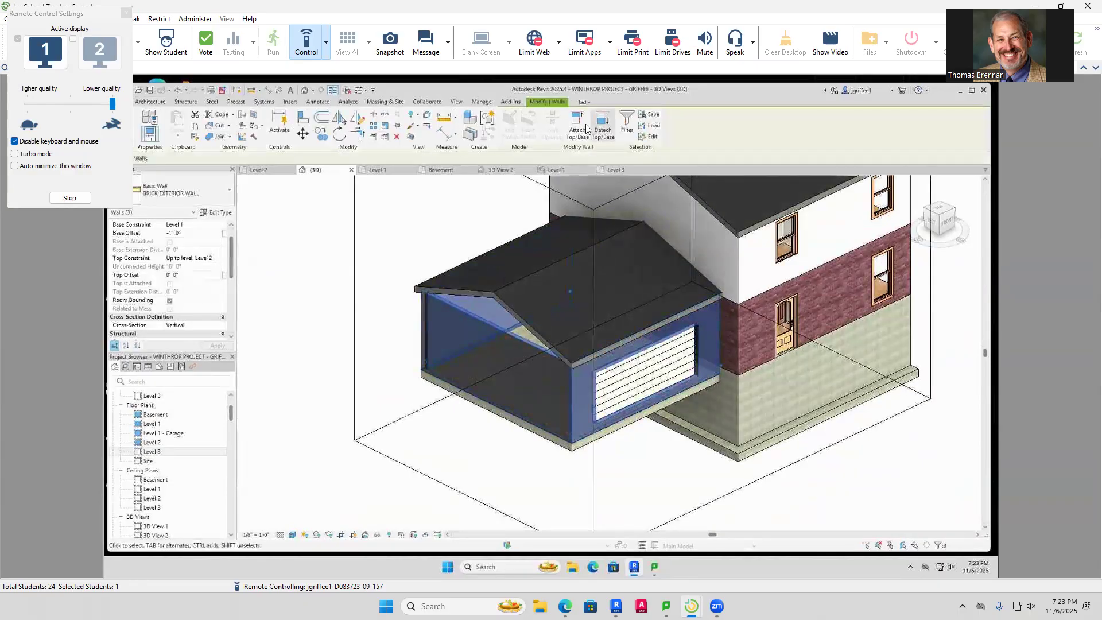
pyautogui.click(587, 128)
pyautogui.click(511, 308)
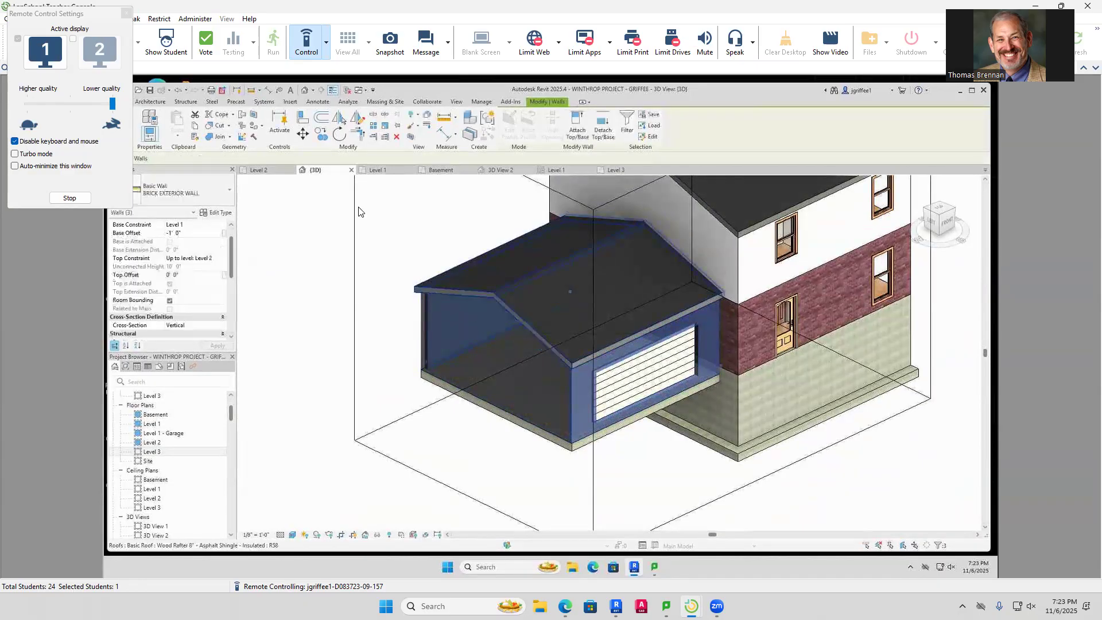
pyautogui.click(420, 216)
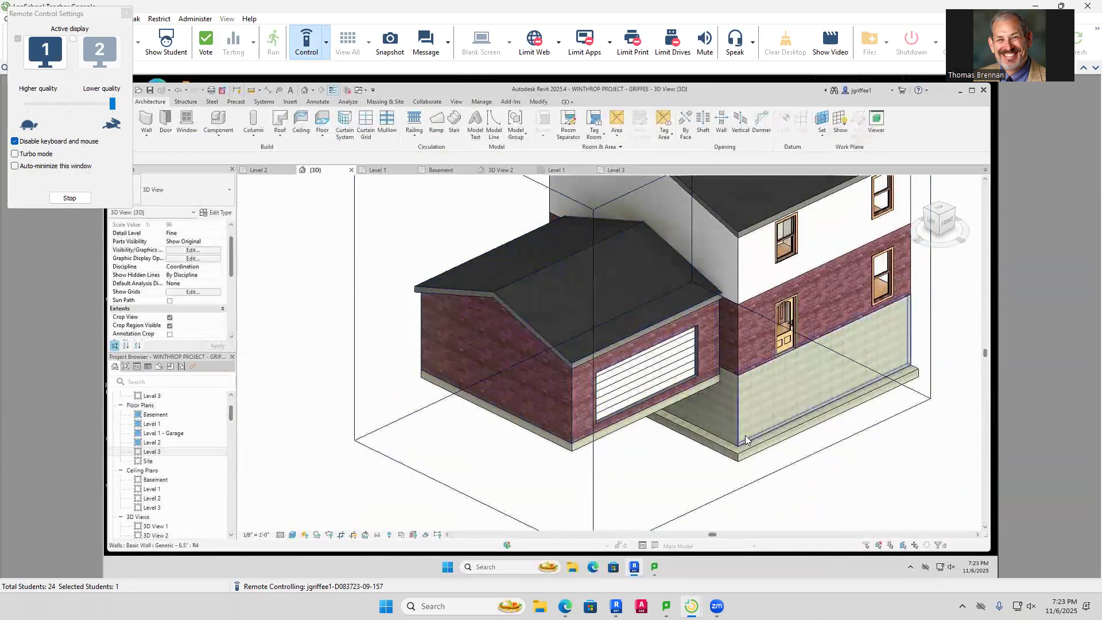
# Set the overhead-sectional garage door's sill height to -1' 0"
pyautogui.click(661, 386)
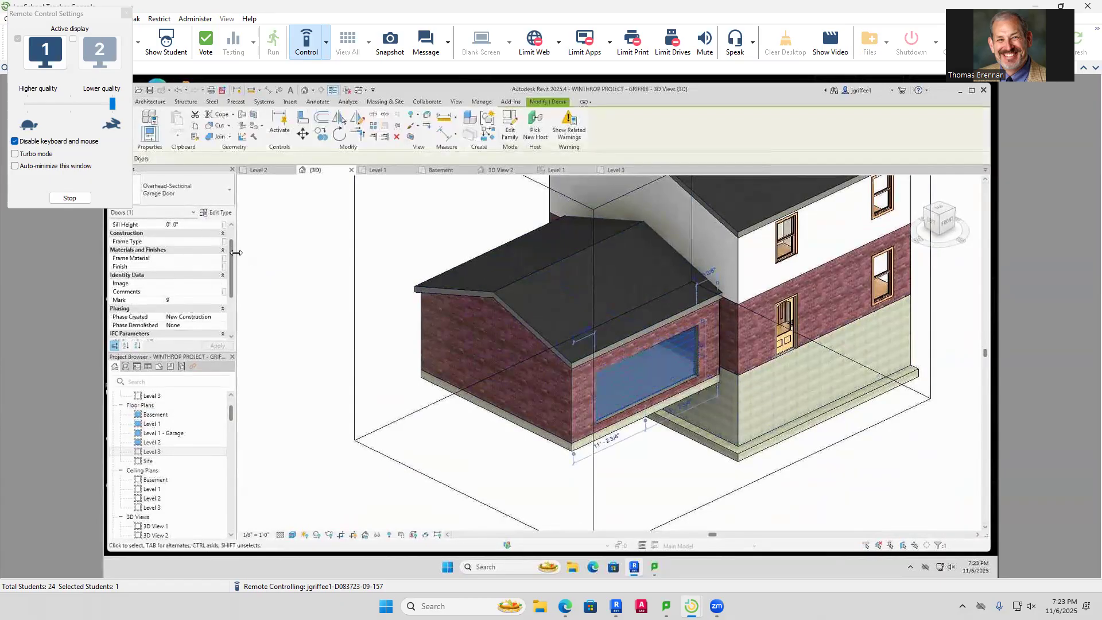
pyautogui.moveTo(231, 247); pyautogui.dragTo(234, 221)
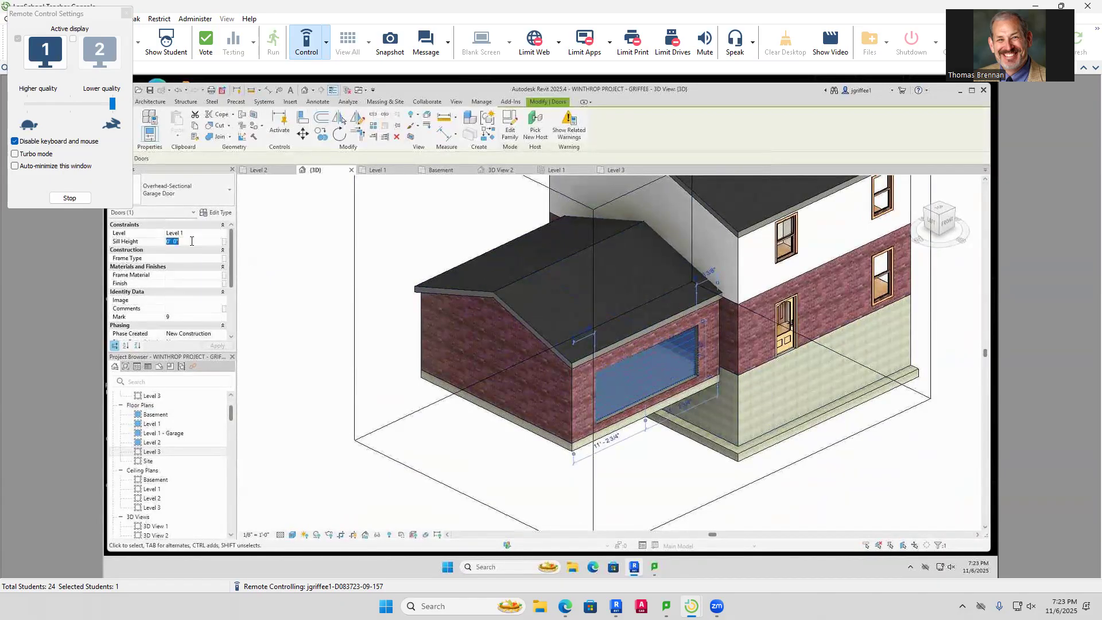
pyautogui.write('-1')
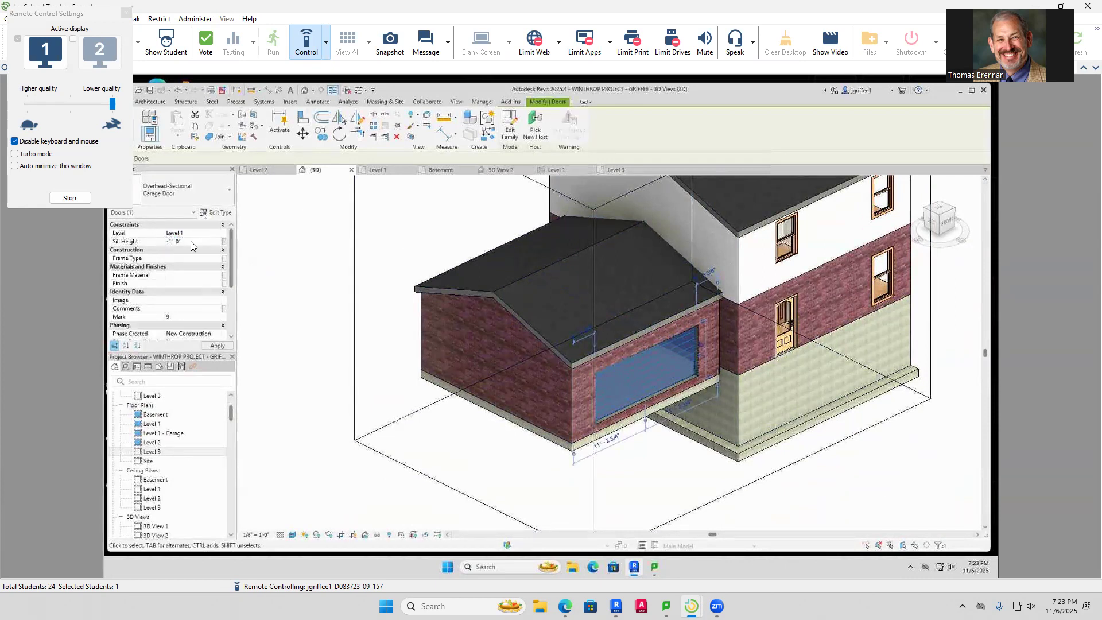
pyautogui.press('Return')
pyautogui.click(769, 519)
# Inspect the garage and house from the back and front in 3D, and stop remote controlling the student's screen
pyautogui.keyDown('shift'); pyautogui.moveTo(730, 502); pyautogui.dragTo(818, 411, button='middle'); pyautogui.keyUp('shift')
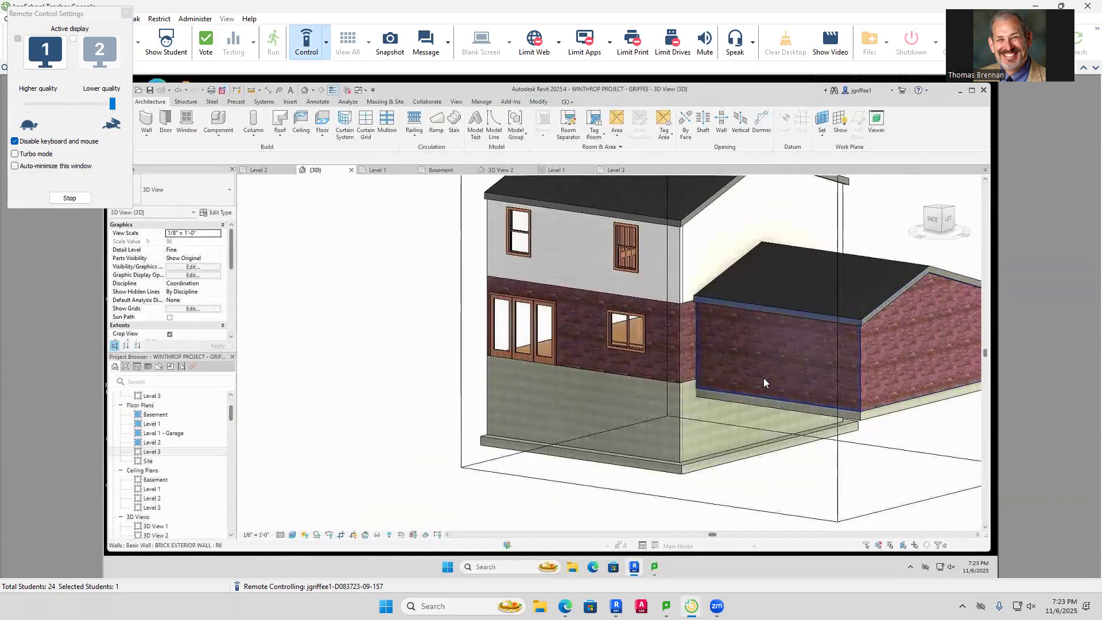
pyautogui.keyDown('shift'); pyautogui.moveTo(783, 377); pyautogui.dragTo(414, 462, button='middle'); pyautogui.keyUp('shift')
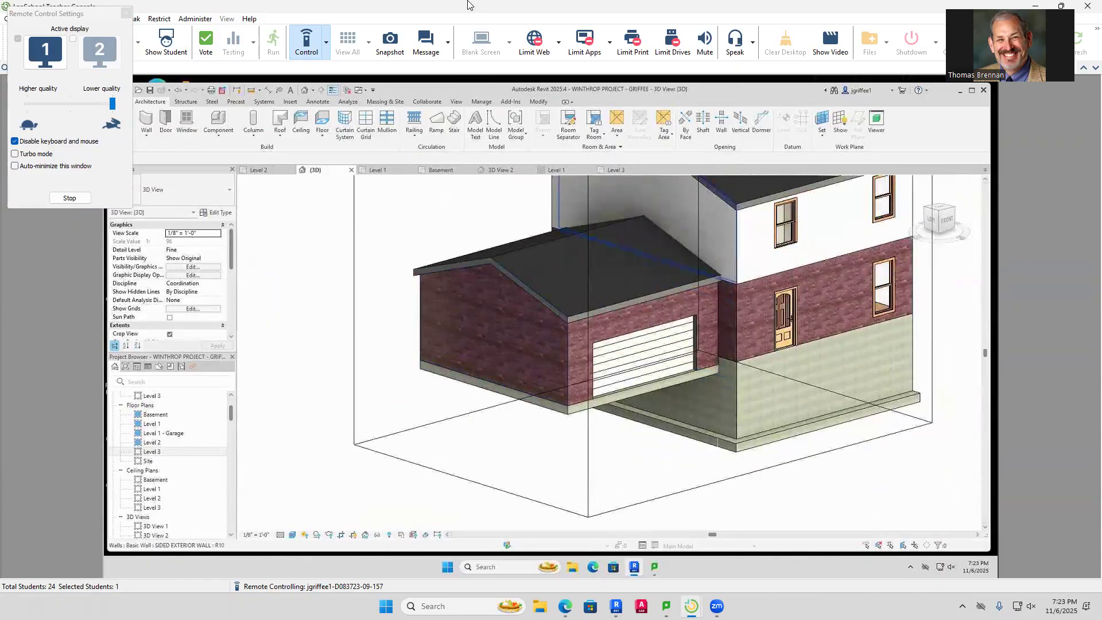
pyautogui.click(326, 41)
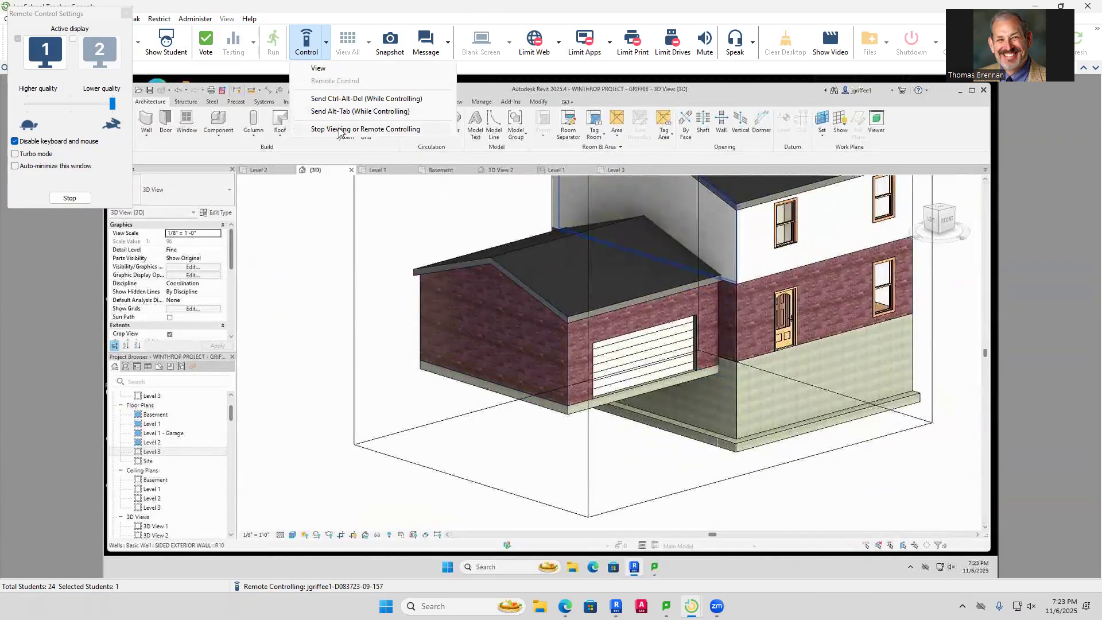
pyautogui.click(340, 130)
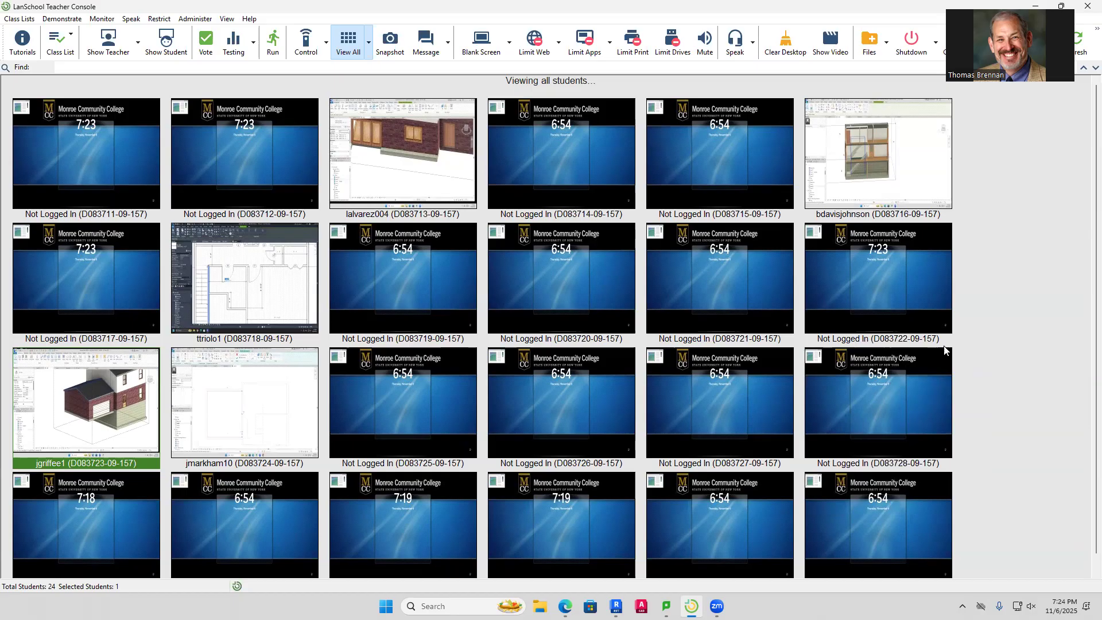
# Open the screen of the student working on the Warehouse project and undo the bearing footing placed under the rear brick wall
pyautogui.doubleClick(425, 173)
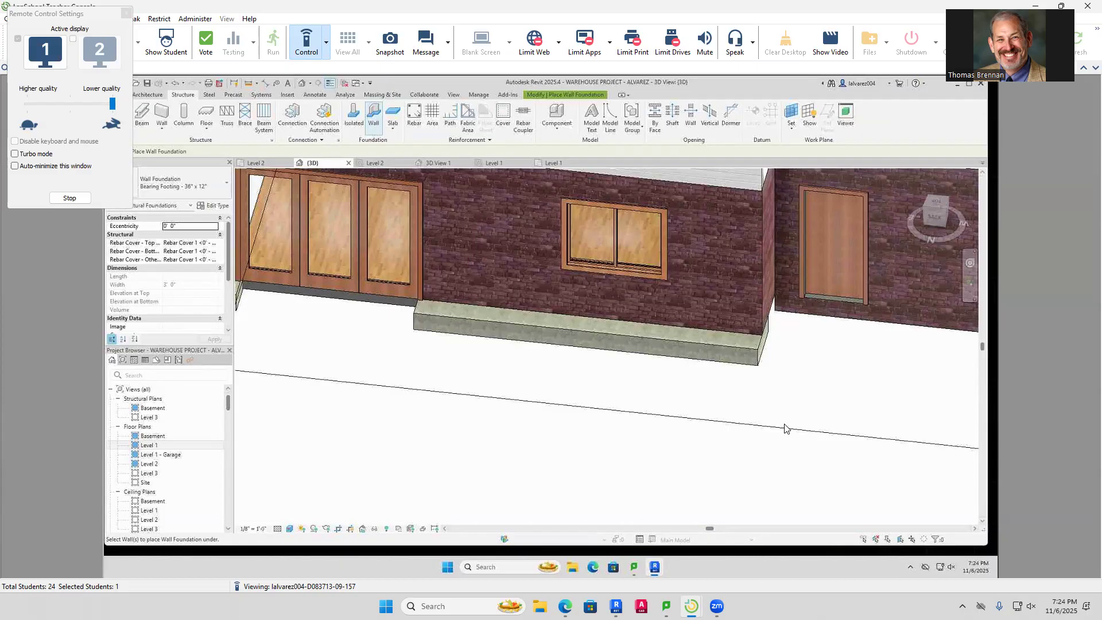
pyautogui.hotkey('ctrl', 'z')
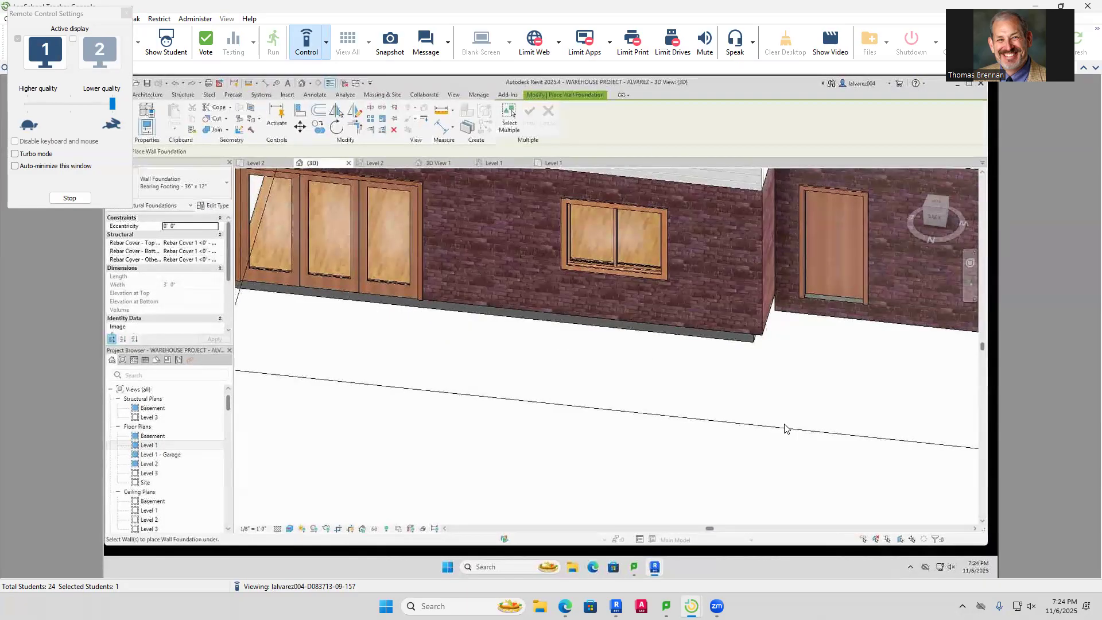
pyautogui.scroll(-6, 785, 428)
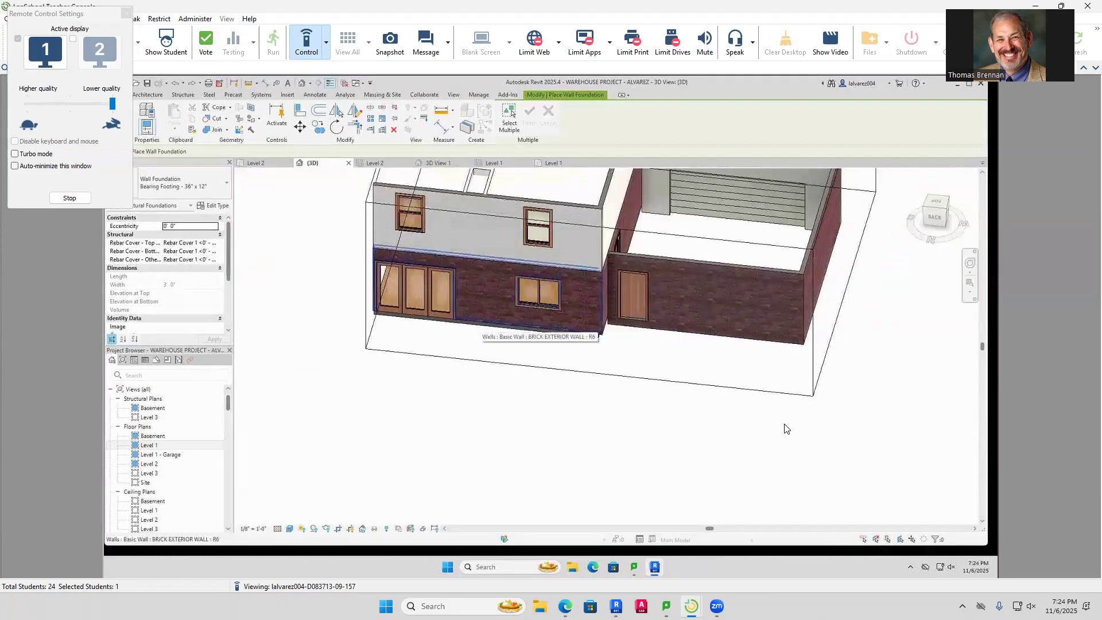
pyautogui.scroll(5, 785, 428)
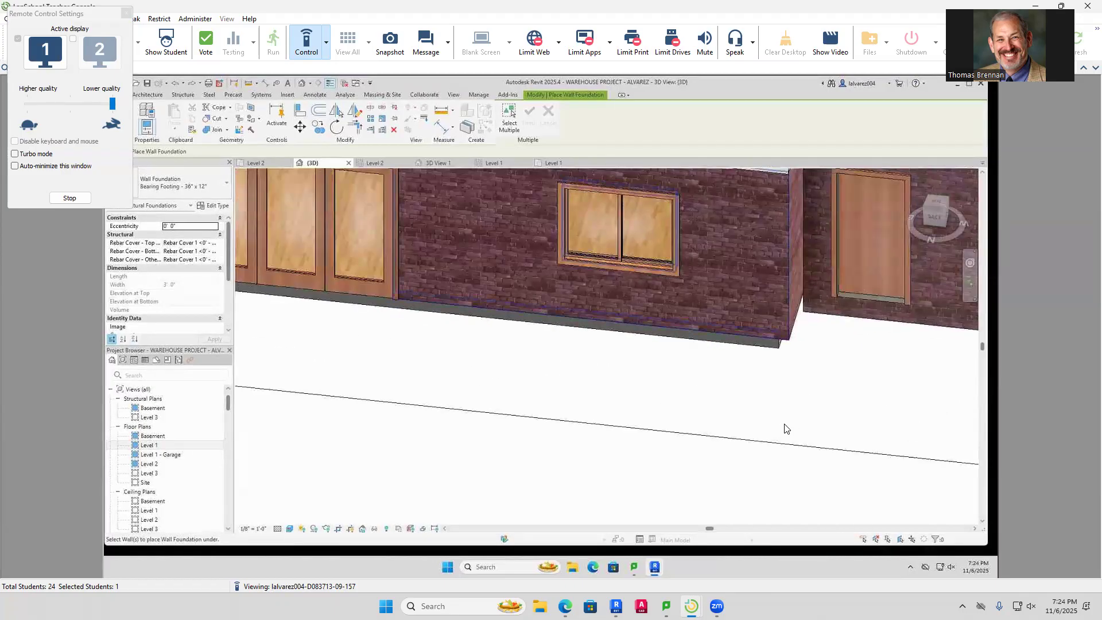
pyautogui.hotkey('ctrl', 'y')
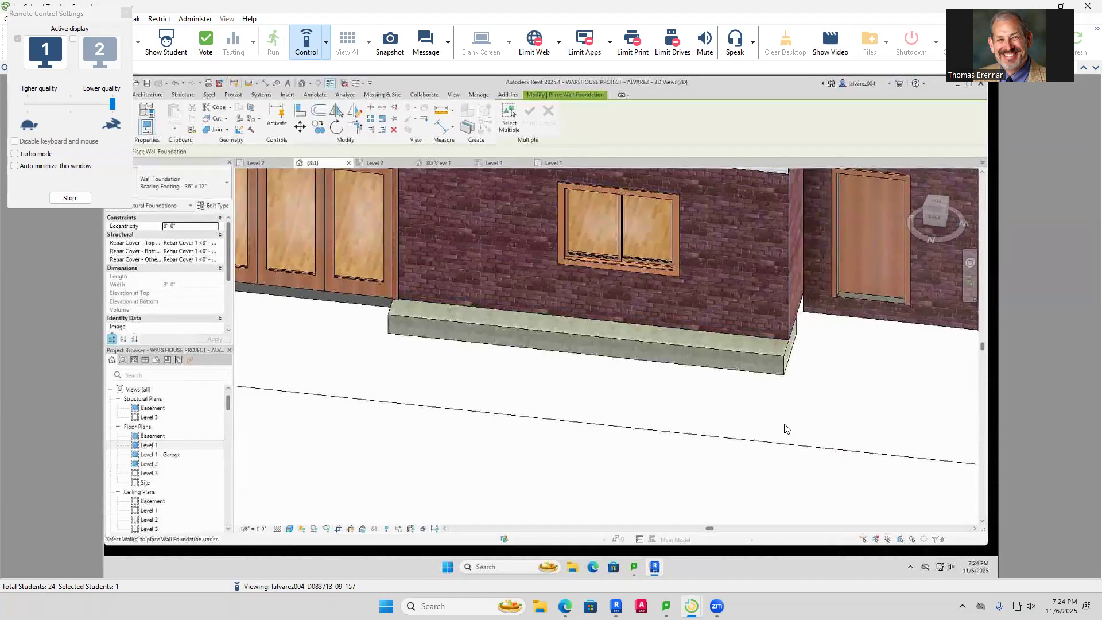
pyautogui.hotkey('ctrl', 'z')
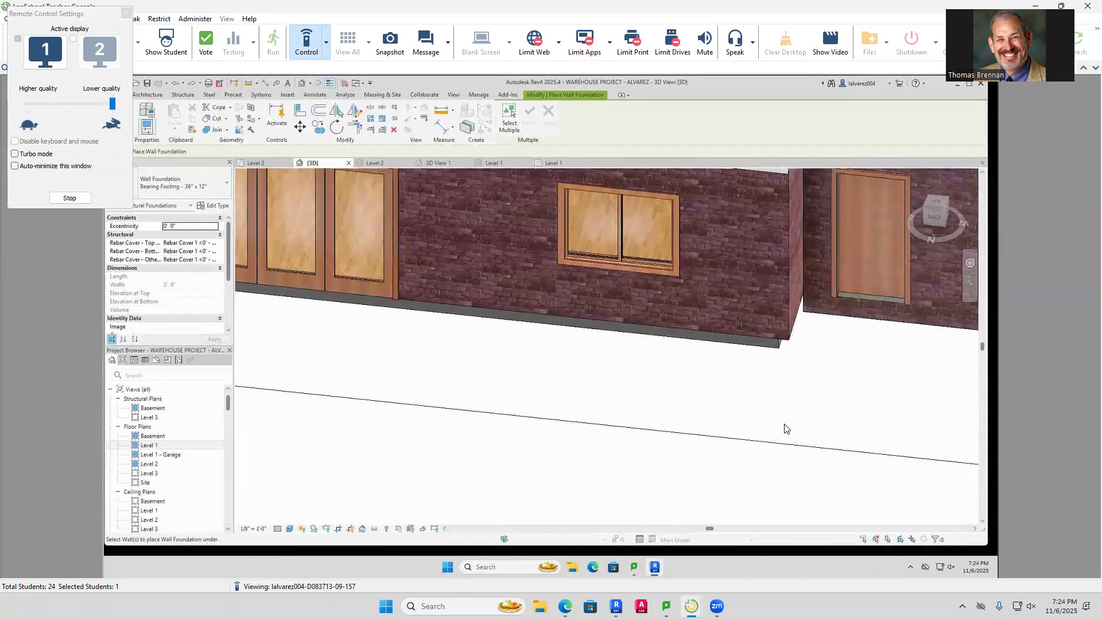
pyautogui.scroll(2, 785, 429)
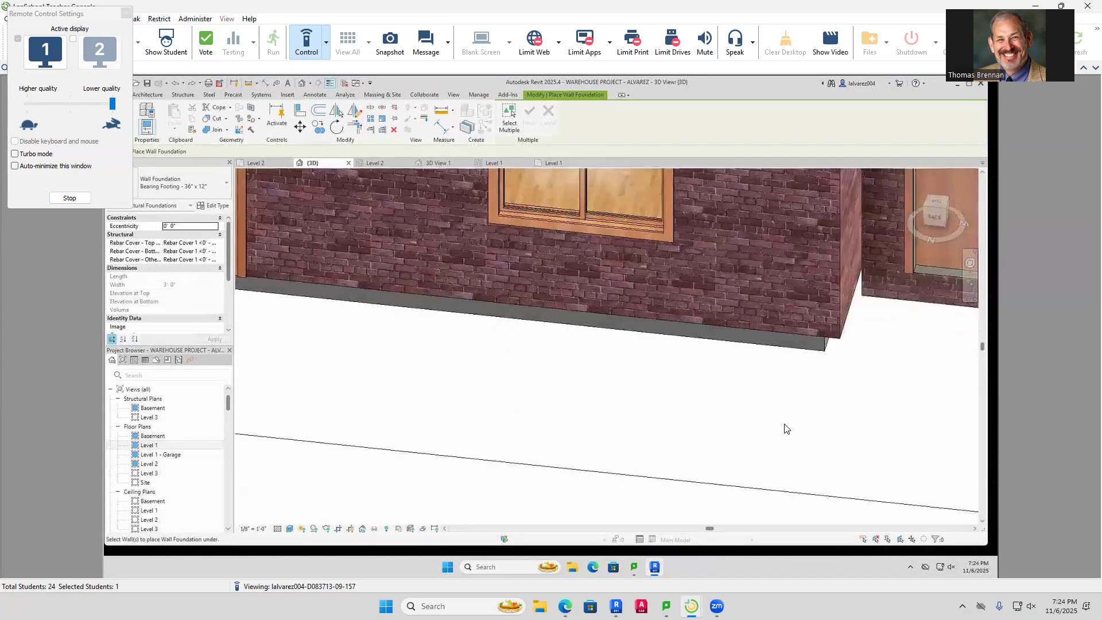
# Leave the wall foundation command, check the Level 1 wood joist floor's properties, and open the Basement floor plan
pyautogui.press('Escape')
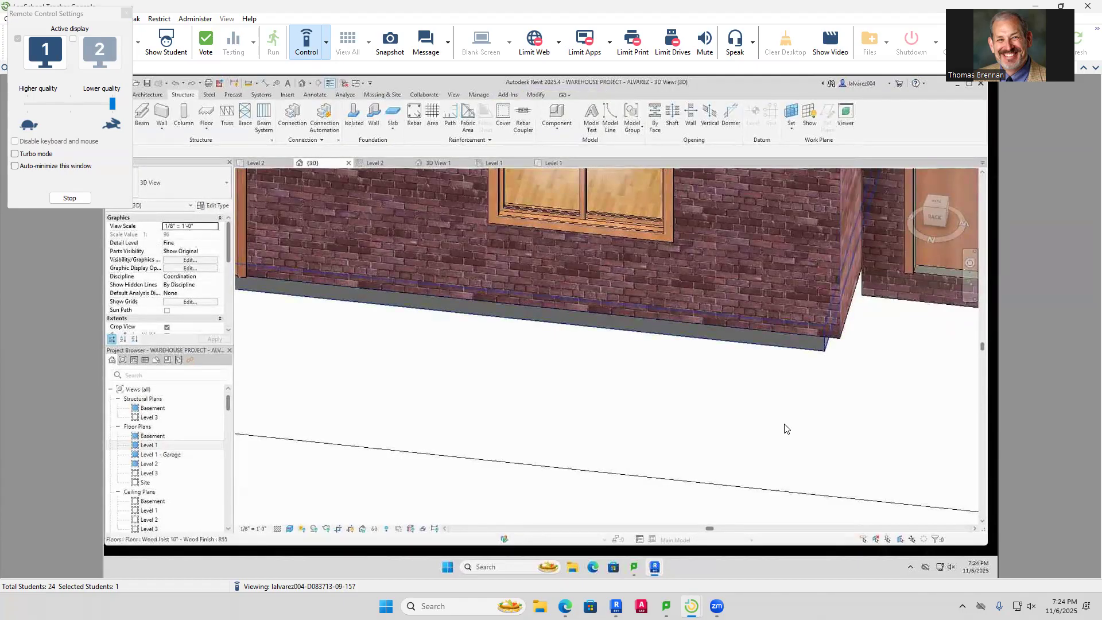
pyautogui.click(786, 428)
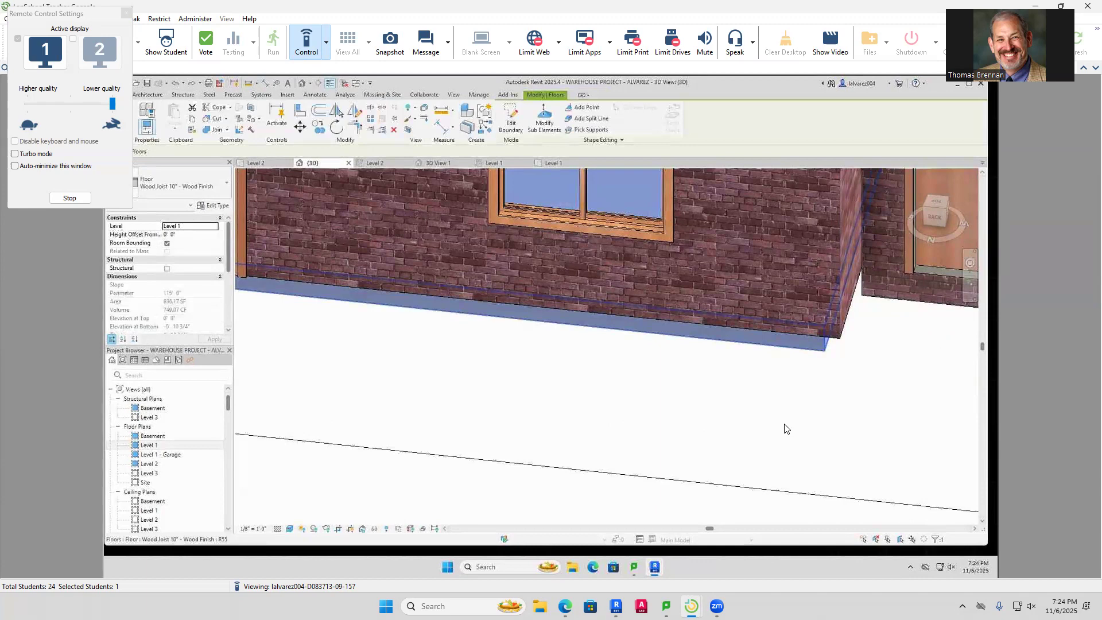
pyautogui.moveTo(788, 429); pyautogui.dragTo(918, 434, button='middle')
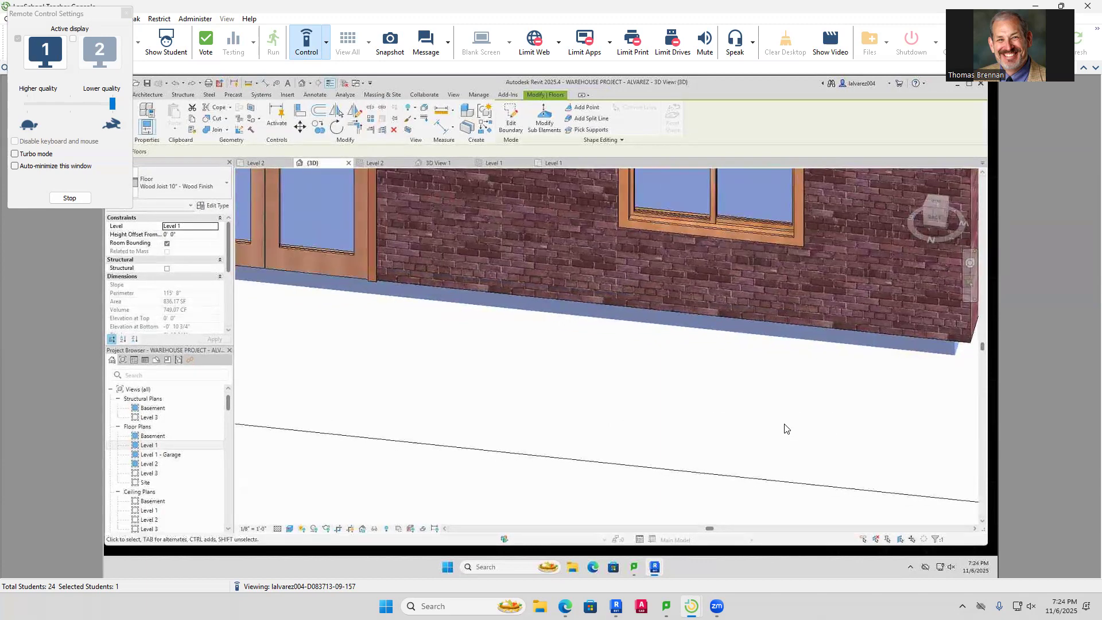
pyautogui.scroll(-4, 785, 428)
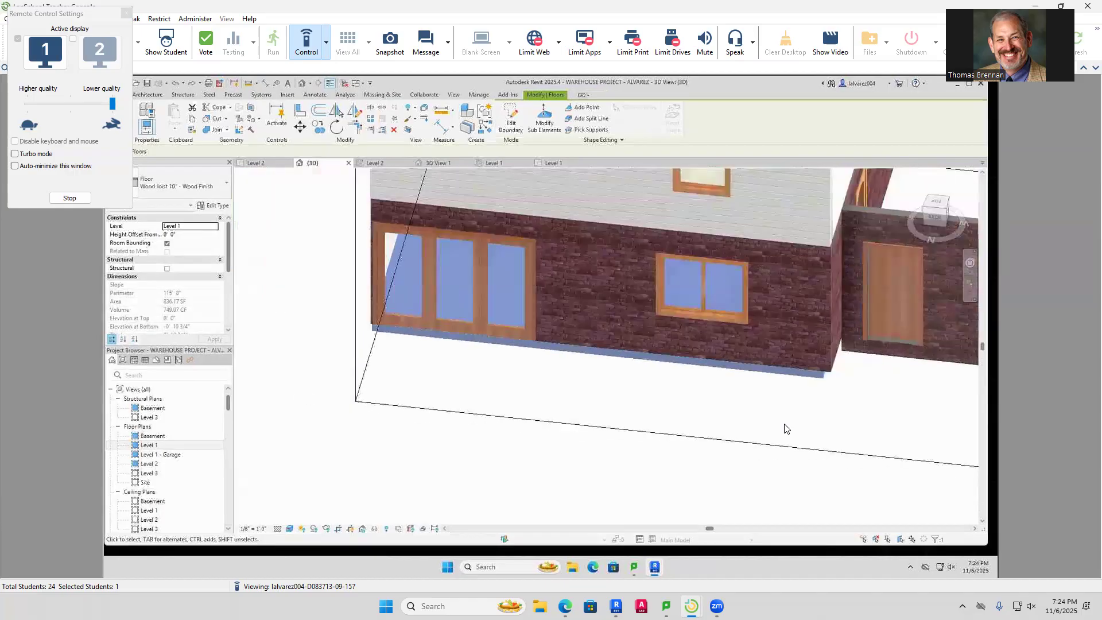
pyautogui.press('Escape')
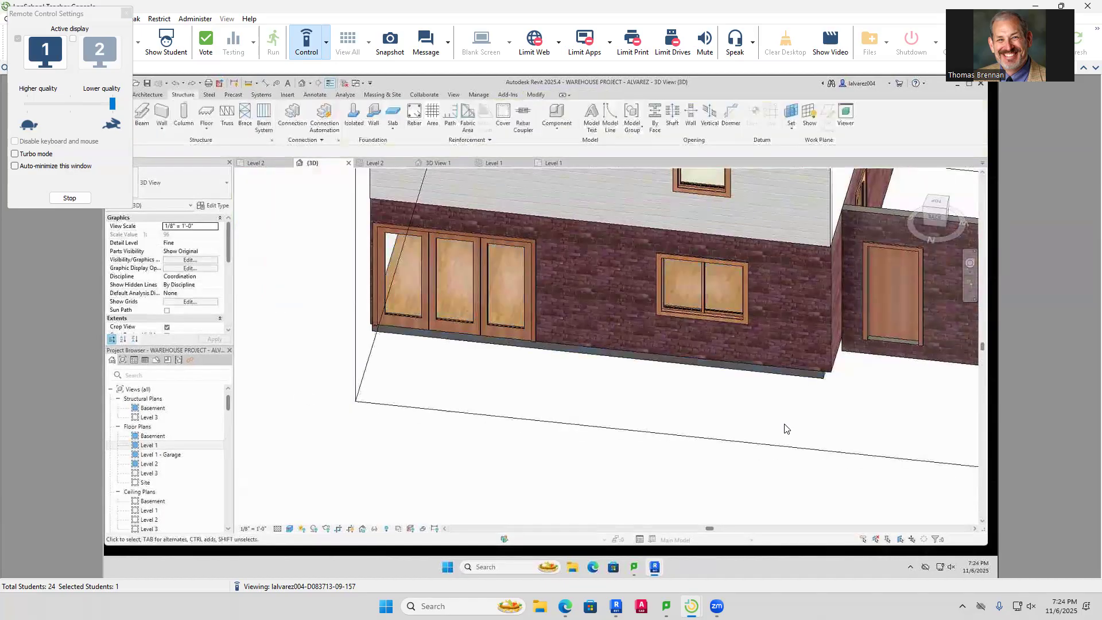
pyautogui.scroll(-1, 787, 429)
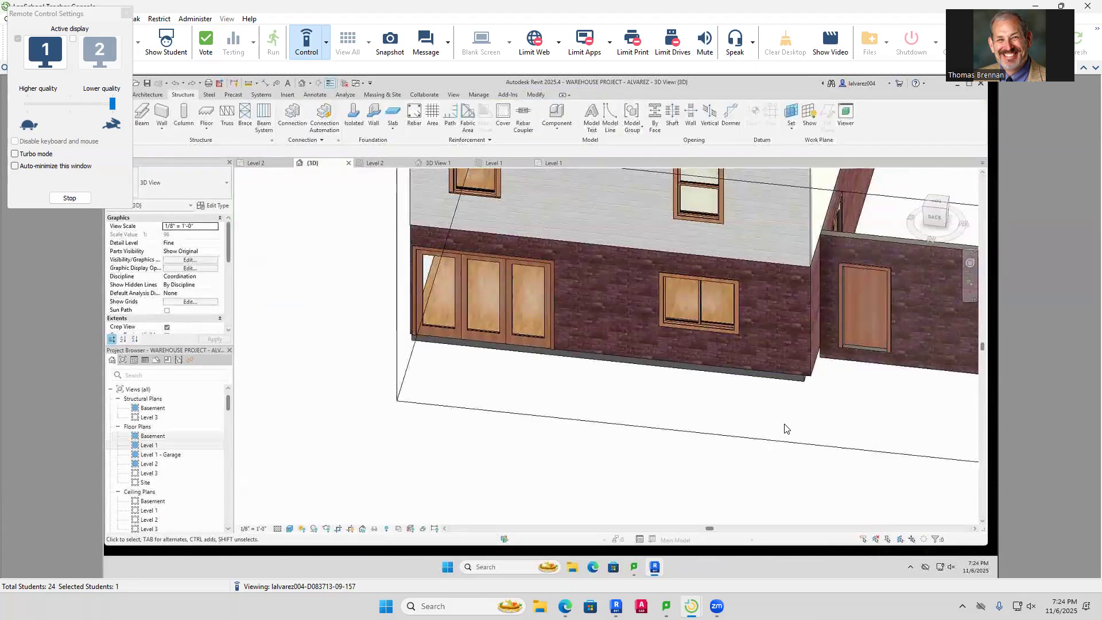
pyautogui.click(153, 436)
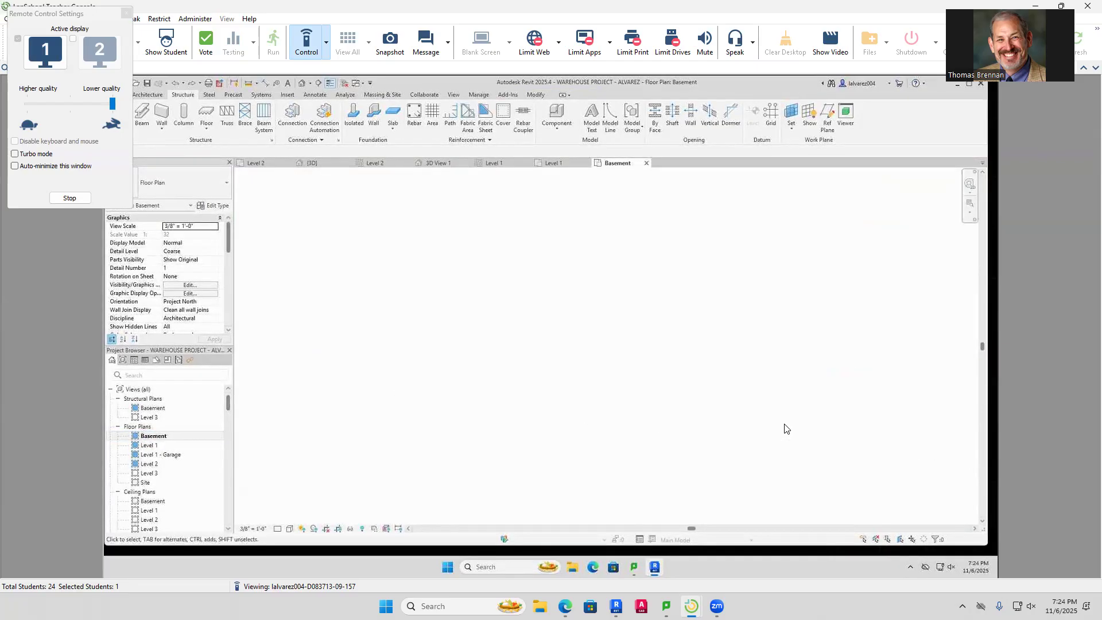
# Take remote control of the student's screen and set the Basement floor plan's underlay base level to Level 1
pyautogui.click(325, 42)
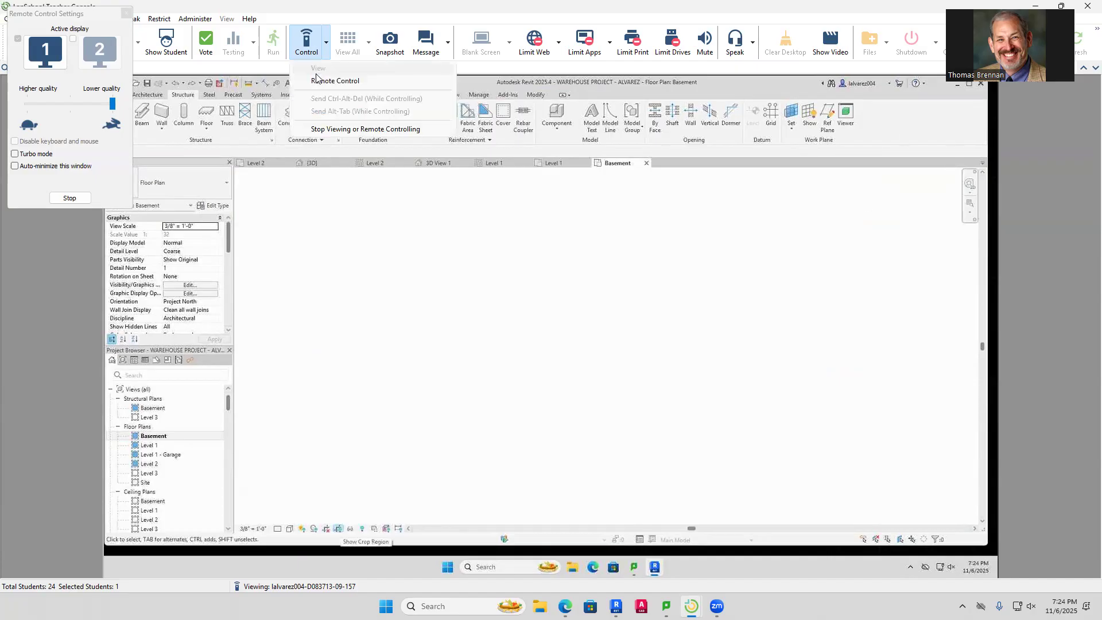
pyautogui.click(319, 81)
pyautogui.moveTo(229, 233); pyautogui.dragTo(227, 267)
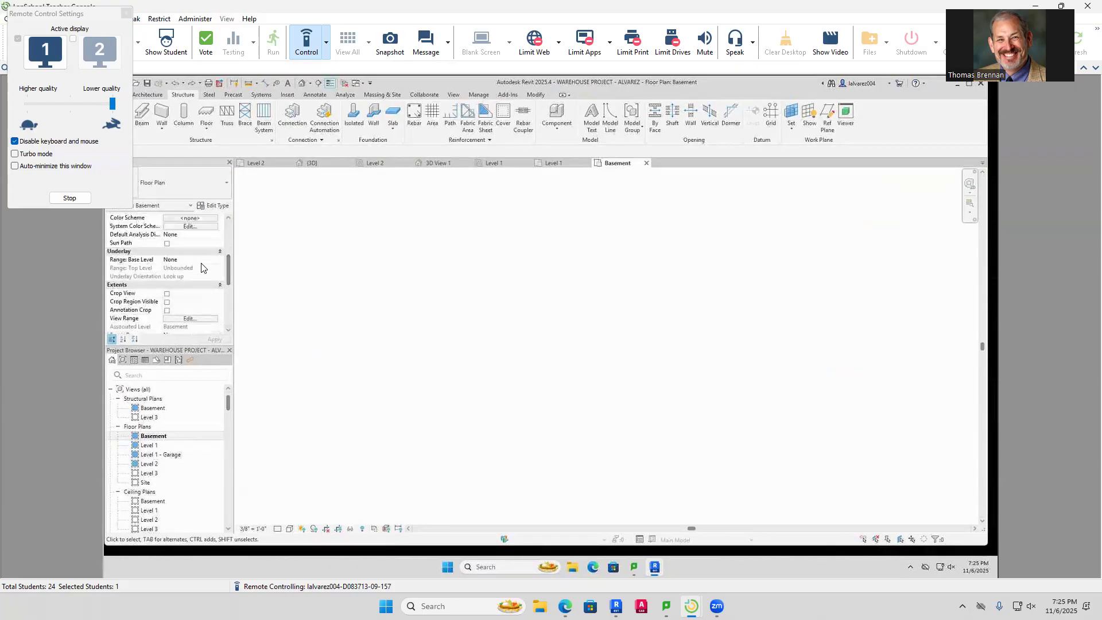
pyautogui.click(202, 261)
pyautogui.click(215, 261)
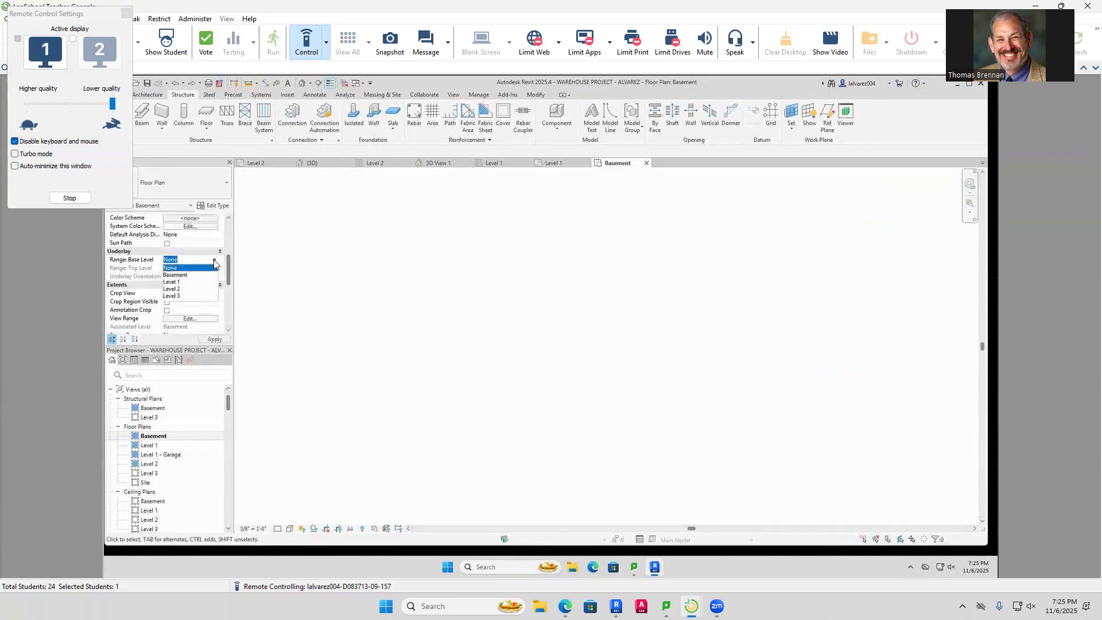
pyautogui.click(172, 282)
pyautogui.click(215, 340)
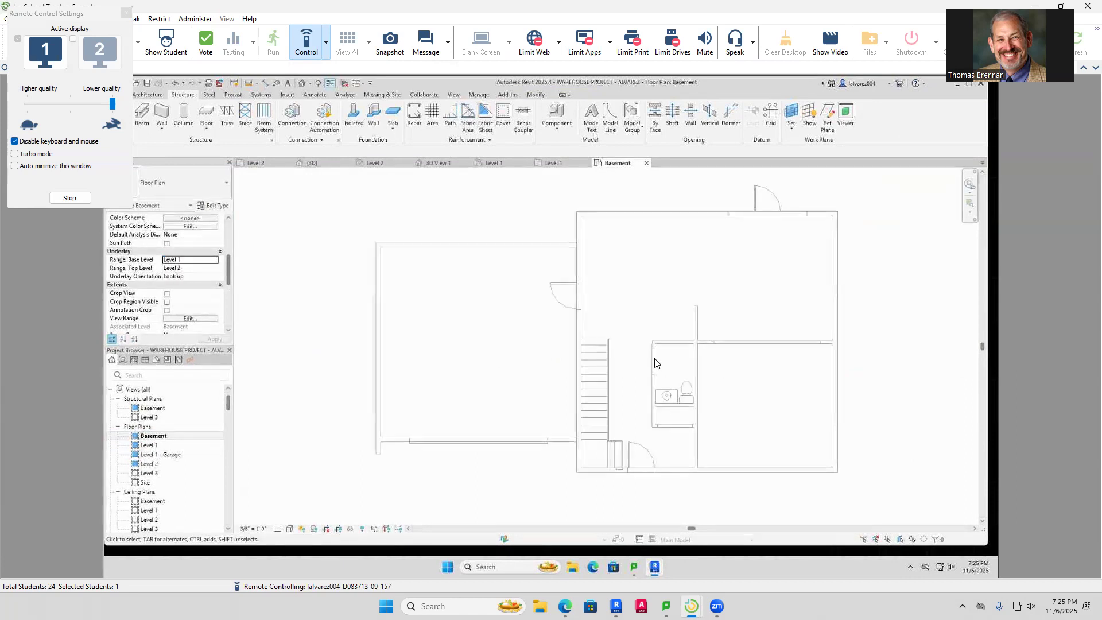
# Turn on cropping in the Basement floor plan and show its crop region around the house
pyautogui.scroll(-4, 889, 345)
pyautogui.scroll(-3, 897, 339)
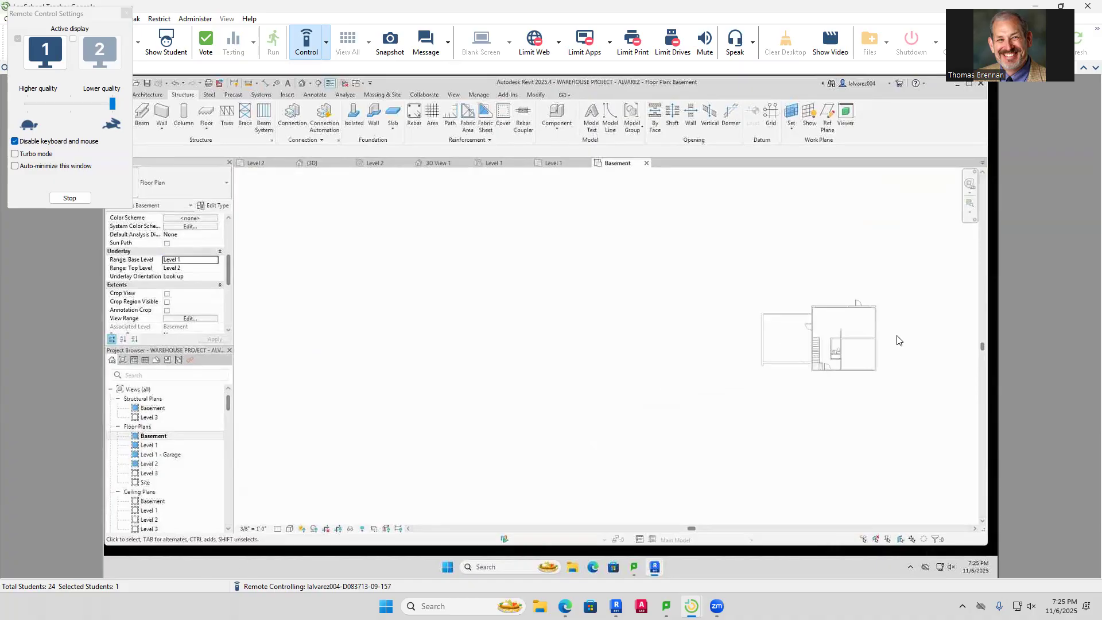
pyautogui.moveTo(896, 342); pyautogui.dragTo(638, 411, button='middle')
pyautogui.scroll(5, 641, 415)
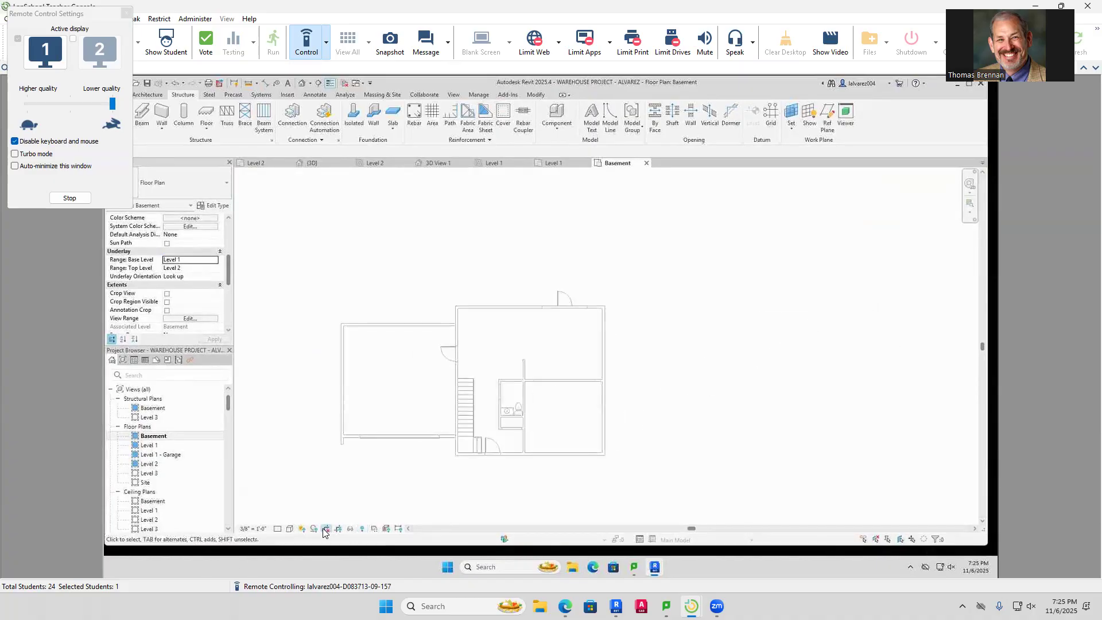
pyautogui.click(338, 528)
pyautogui.moveTo(620, 414); pyautogui.dragTo(788, 372, button='middle')
pyautogui.scroll(3, 731, 369)
pyautogui.scroll(2, 731, 369)
pyautogui.scroll(2, 787, 371)
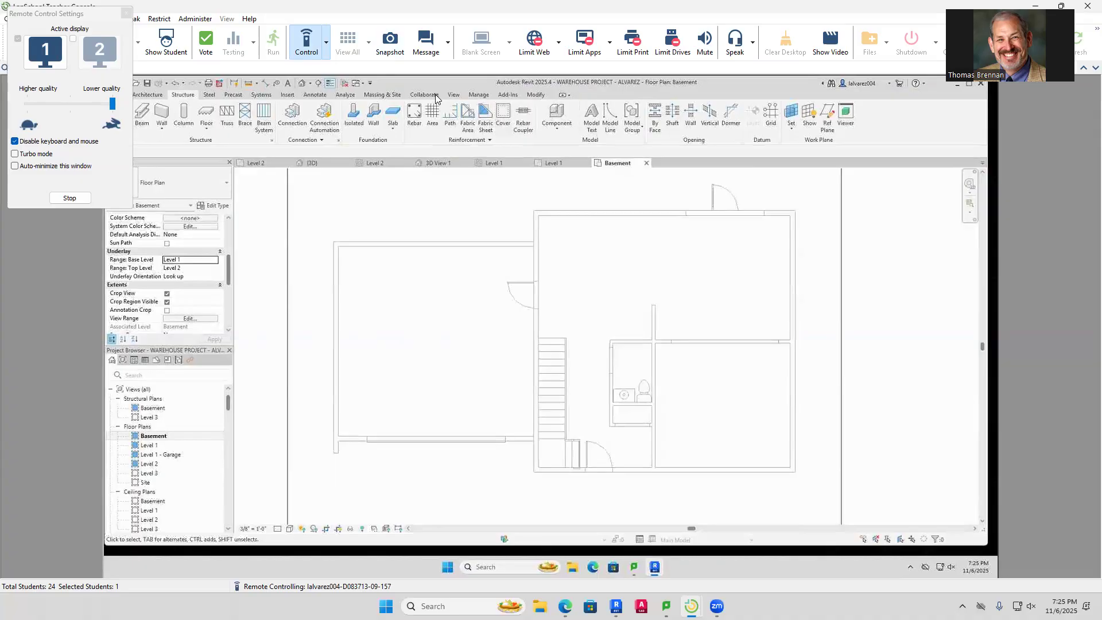
# Stop controlling the student's screen, reopen it from the class overview, and take remote control again
pyautogui.click(326, 42)
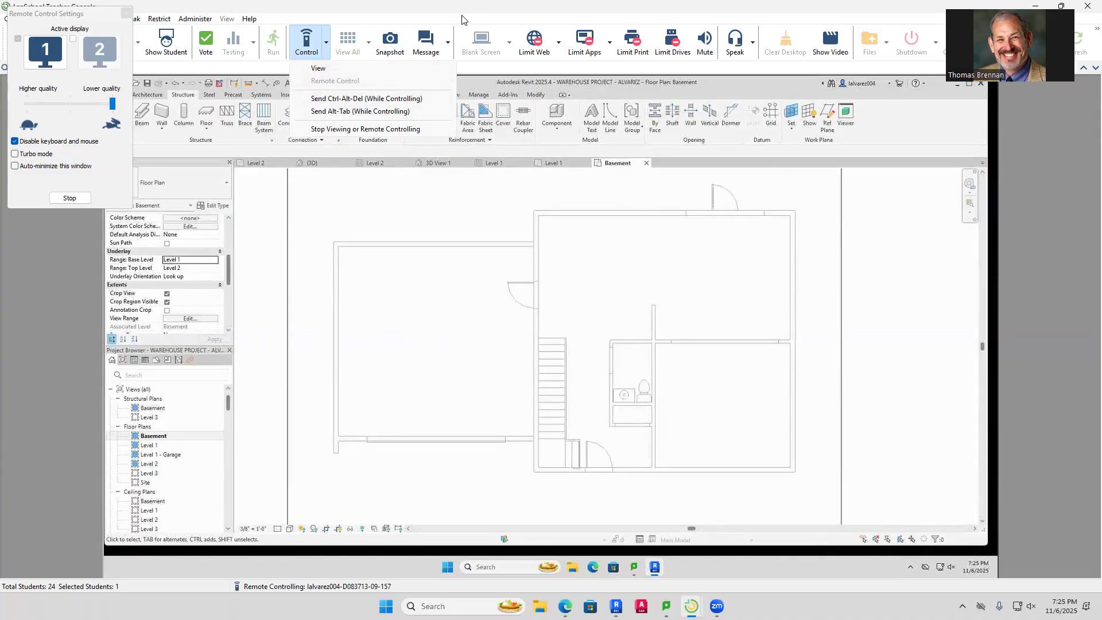
pyautogui.click(367, 128)
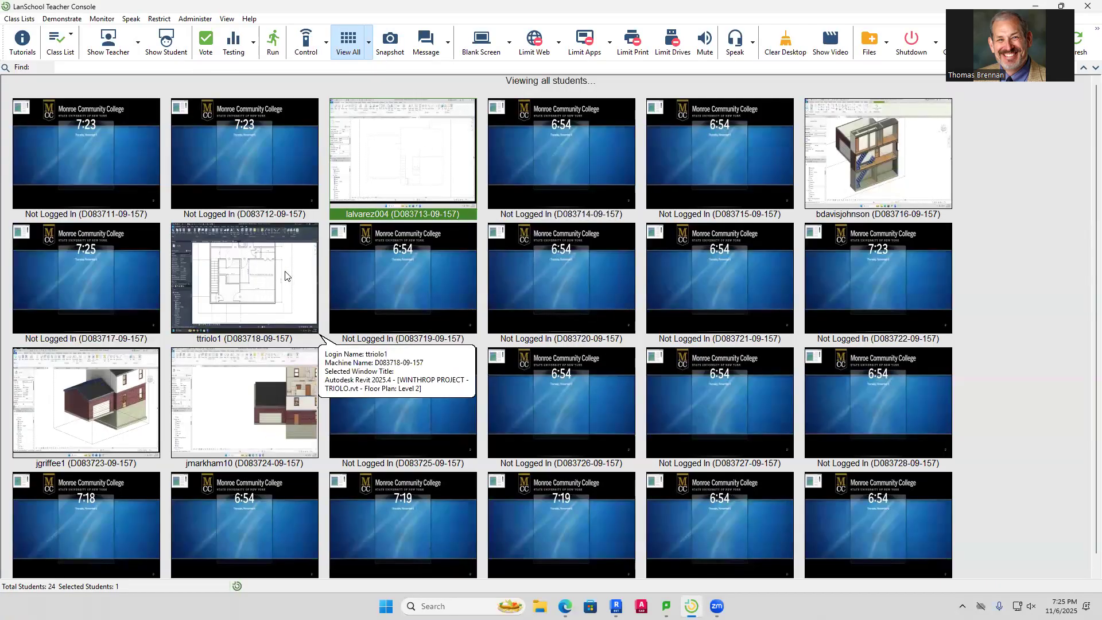
pyautogui.doubleClick(405, 195)
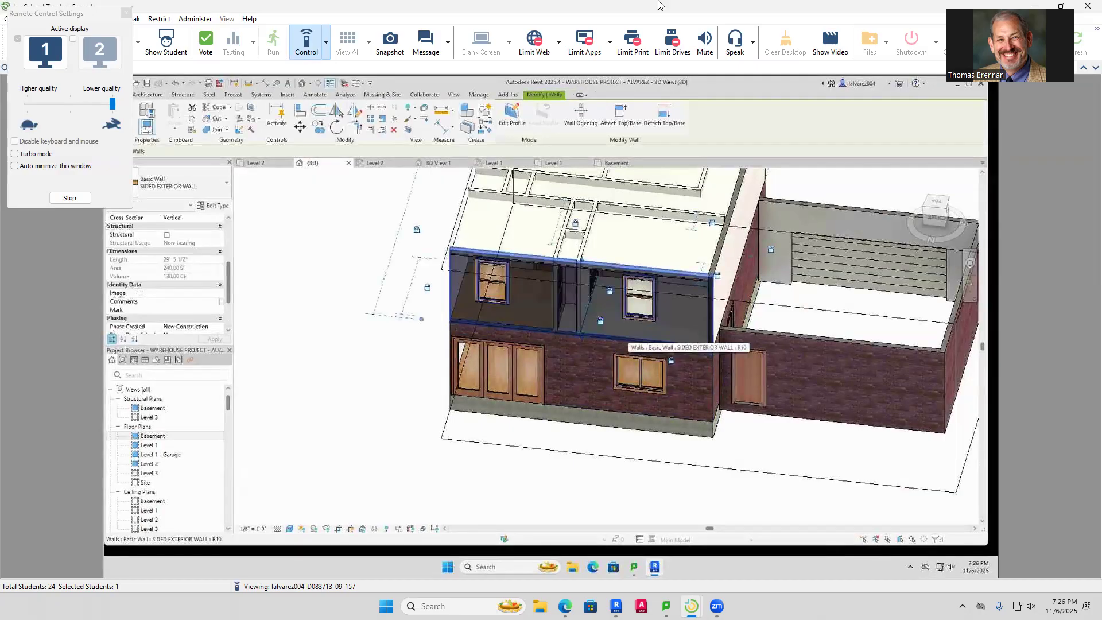
pyautogui.rightClick(307, 73)
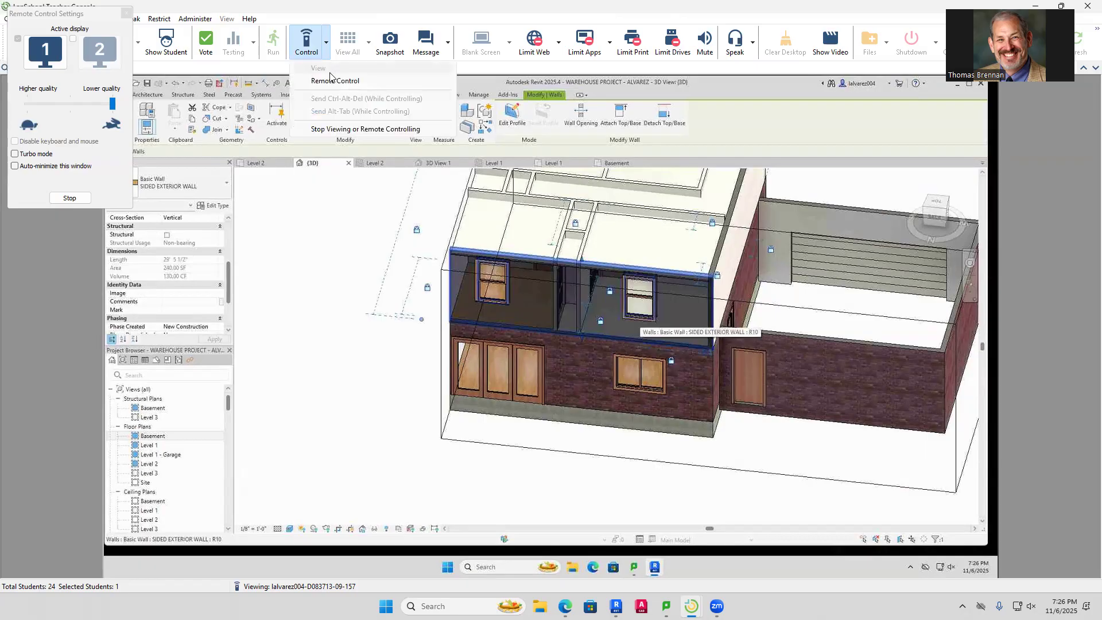
pyautogui.click(333, 81)
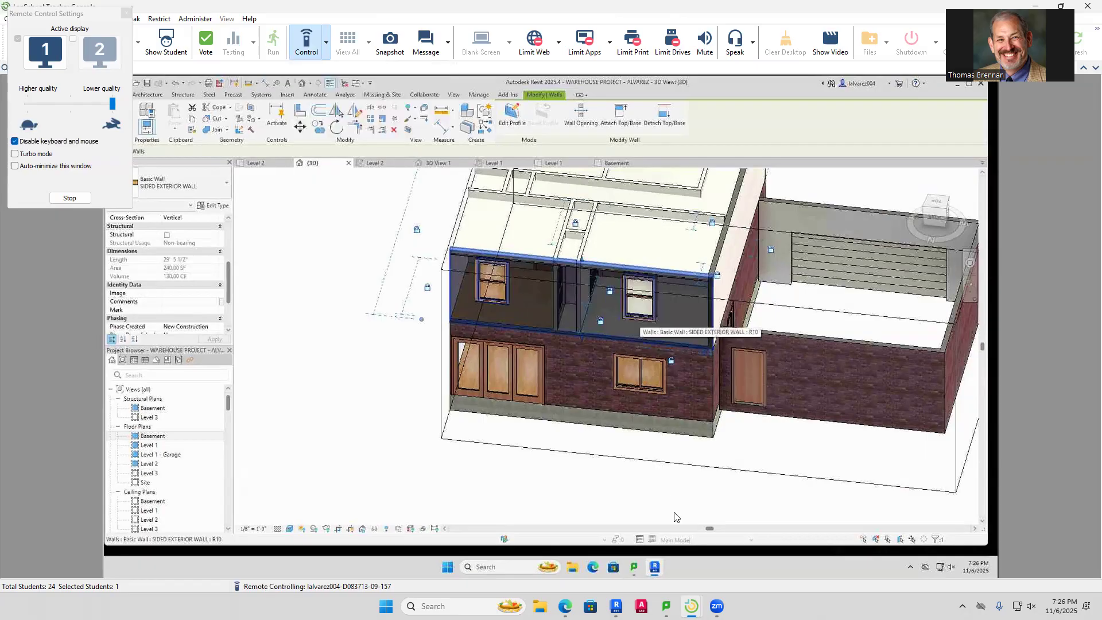
# Select the rear basement wall in the 3D view and check its base and top constraints
pyautogui.click(689, 438)
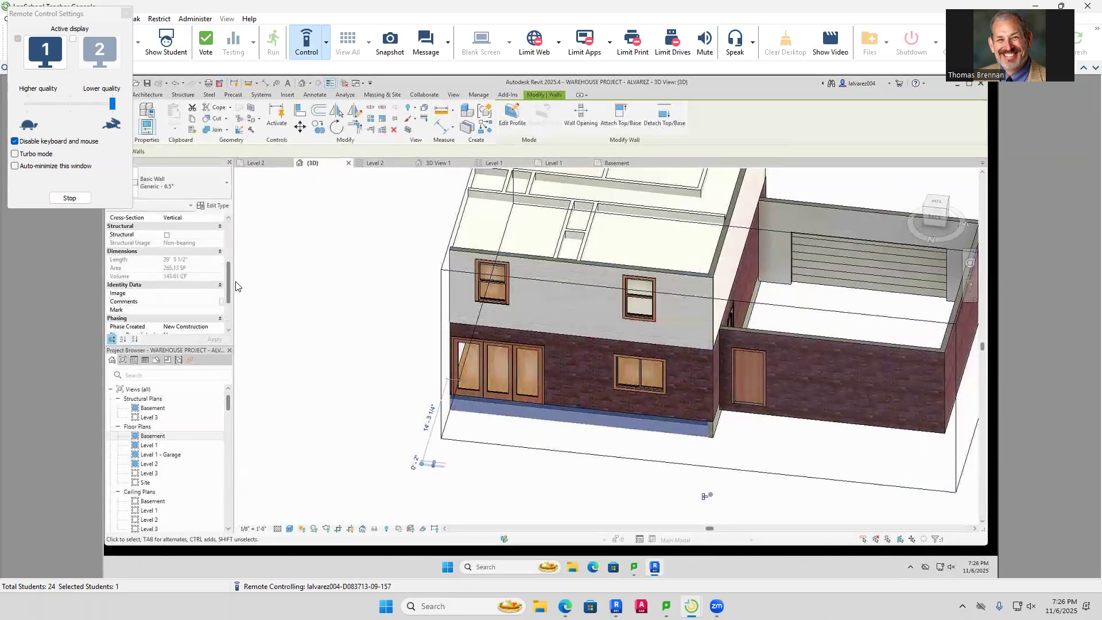
pyautogui.scroll(3, 229, 223)
pyautogui.scroll(2, 229, 224)
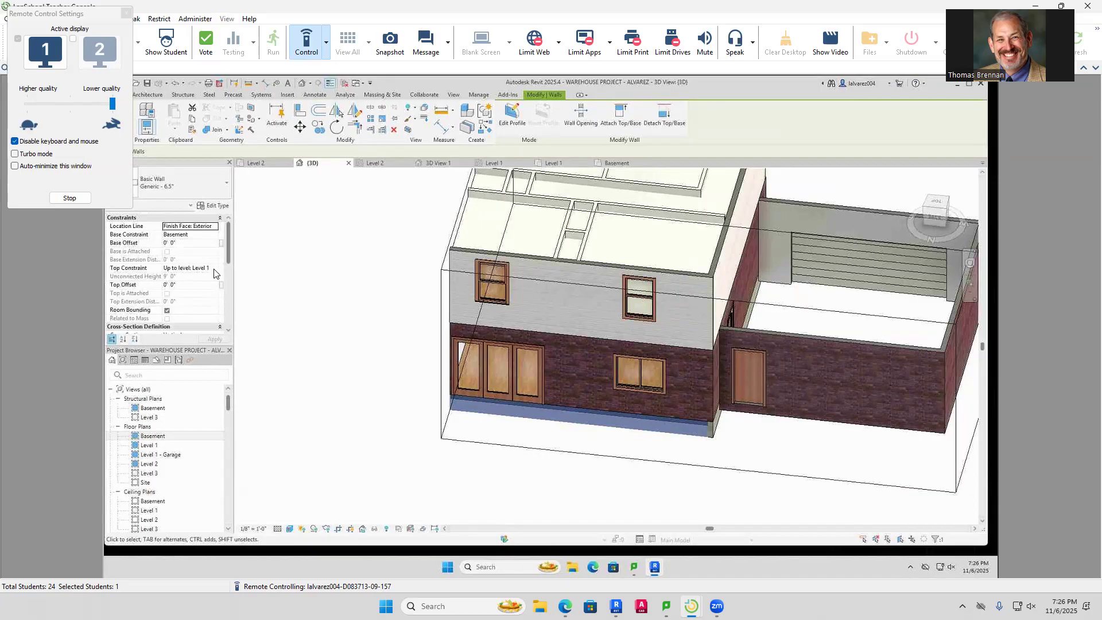
pyautogui.scroll(-4, 784, 477)
pyautogui.scroll(2, 790, 491)
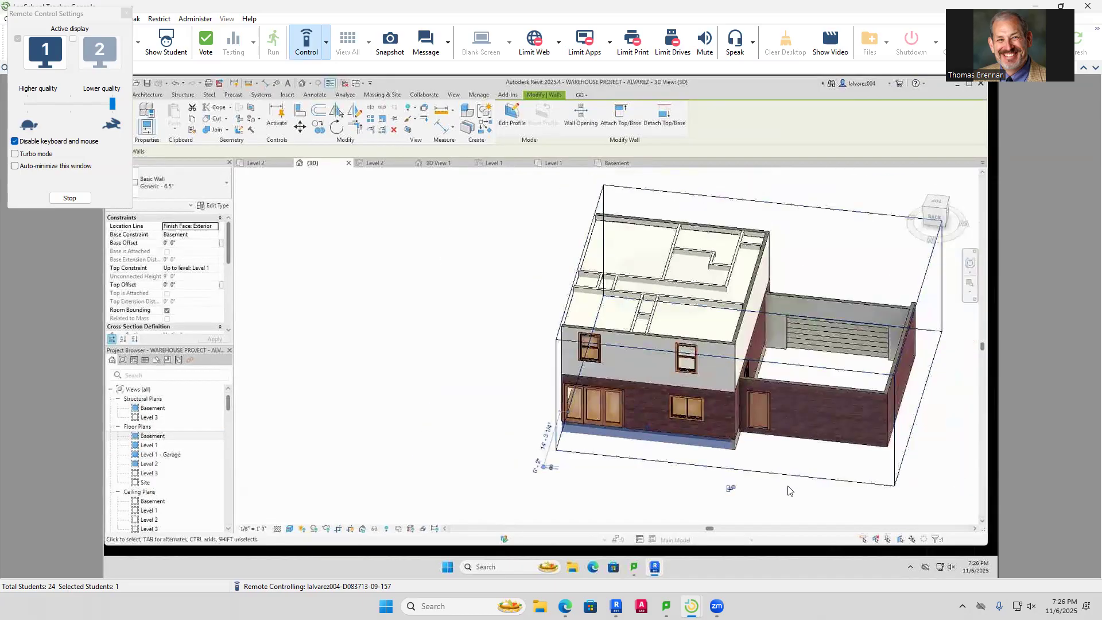
# Extend the 3D view's section box downward past the bottom of the basement walls
pyautogui.keyDown('shift'); pyautogui.moveTo(789, 491); pyautogui.dragTo(683, 401, button='middle'); pyautogui.keyUp('shift')
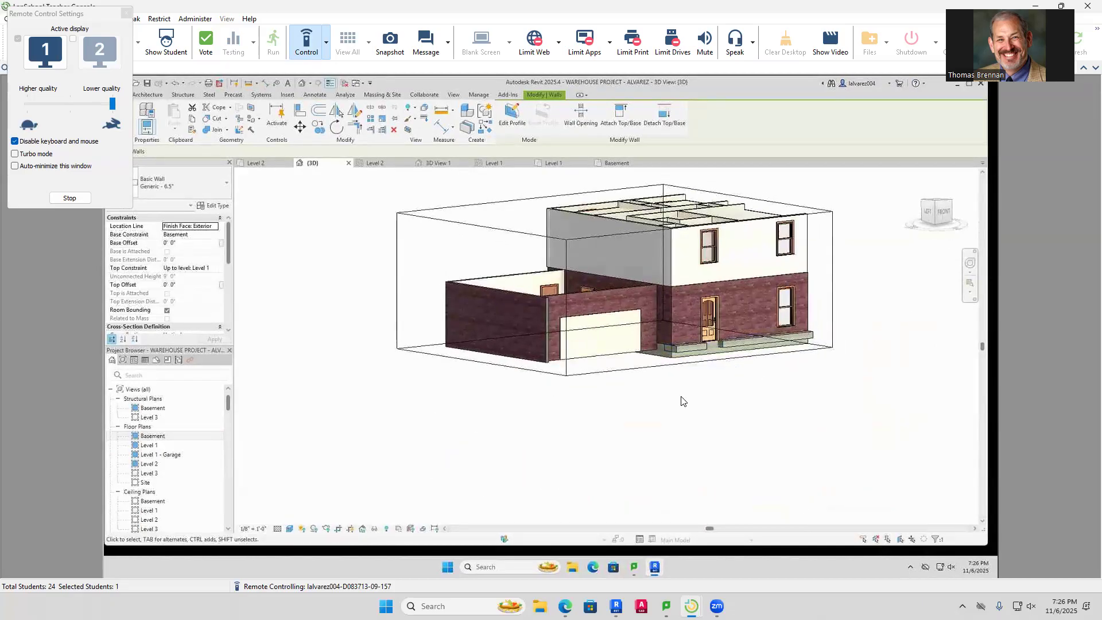
pyautogui.click(683, 401)
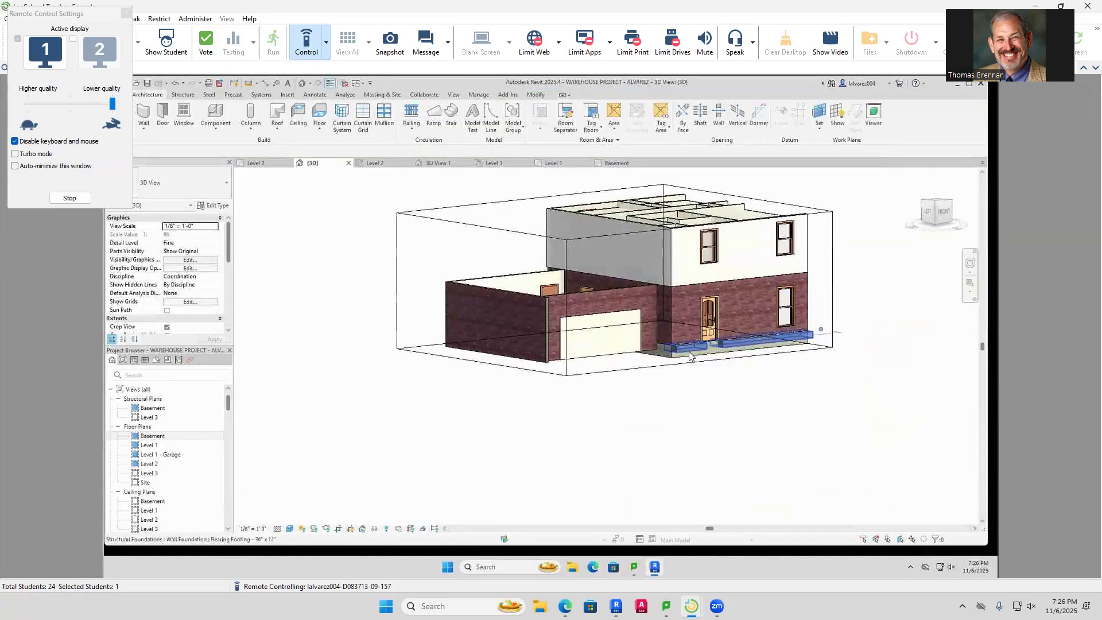
pyautogui.click(661, 368)
pyautogui.moveTo(615, 349); pyautogui.dragTo(616, 451)
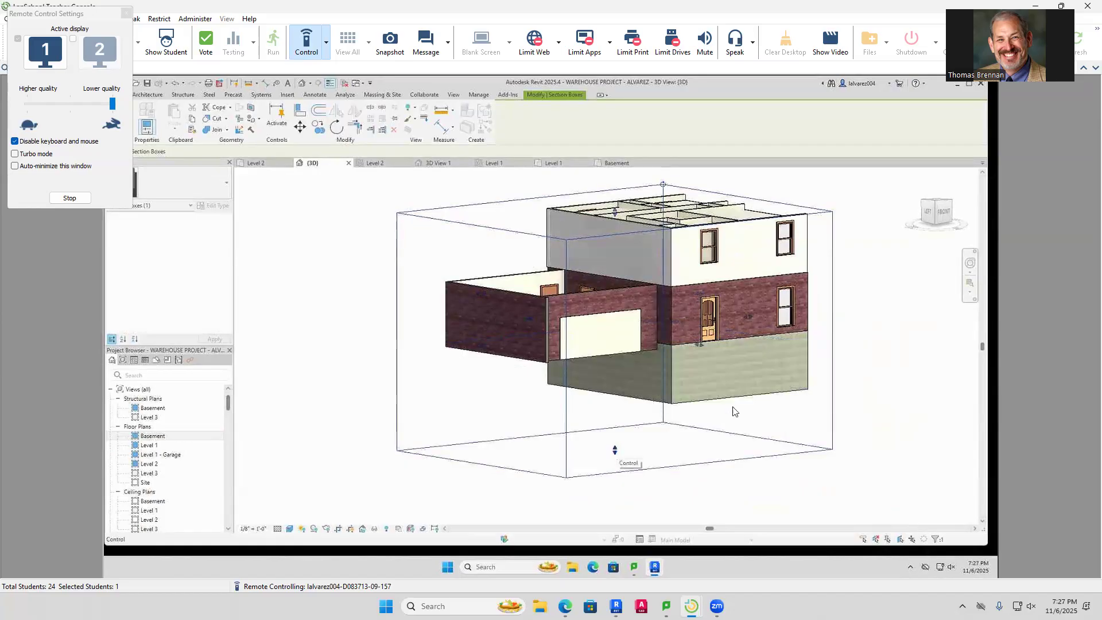
pyautogui.click(882, 385)
pyautogui.moveTo(883, 385); pyautogui.dragTo(790, 357, button='middle')
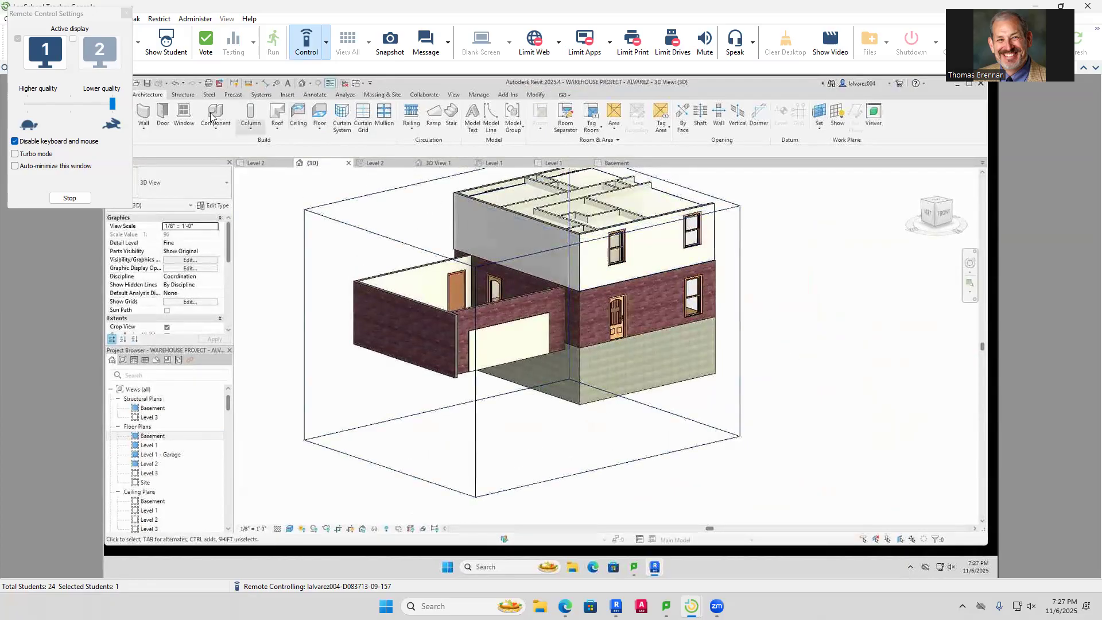
# Bring up the structural tools and return control to the student by switching to view-only mode
pyautogui.click(183, 95)
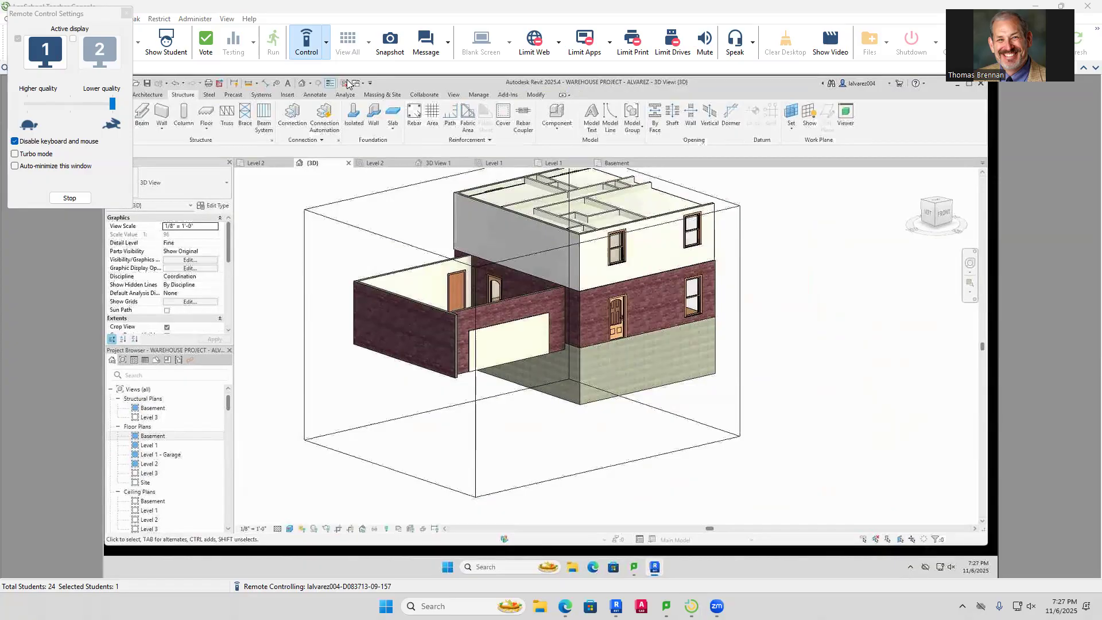
pyautogui.click(325, 42)
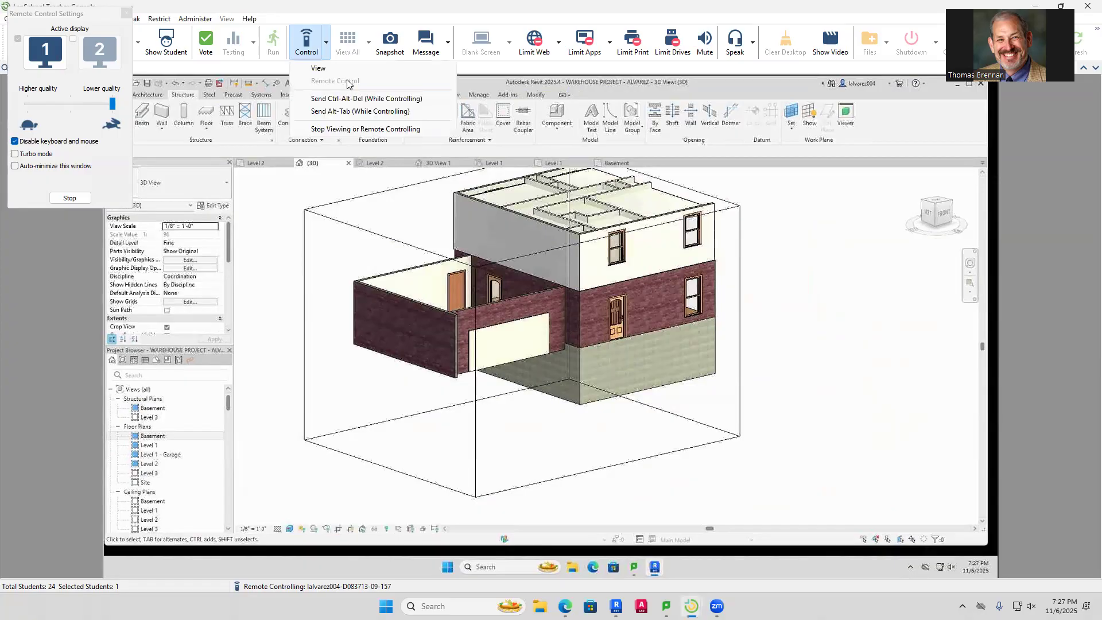
pyautogui.click(319, 69)
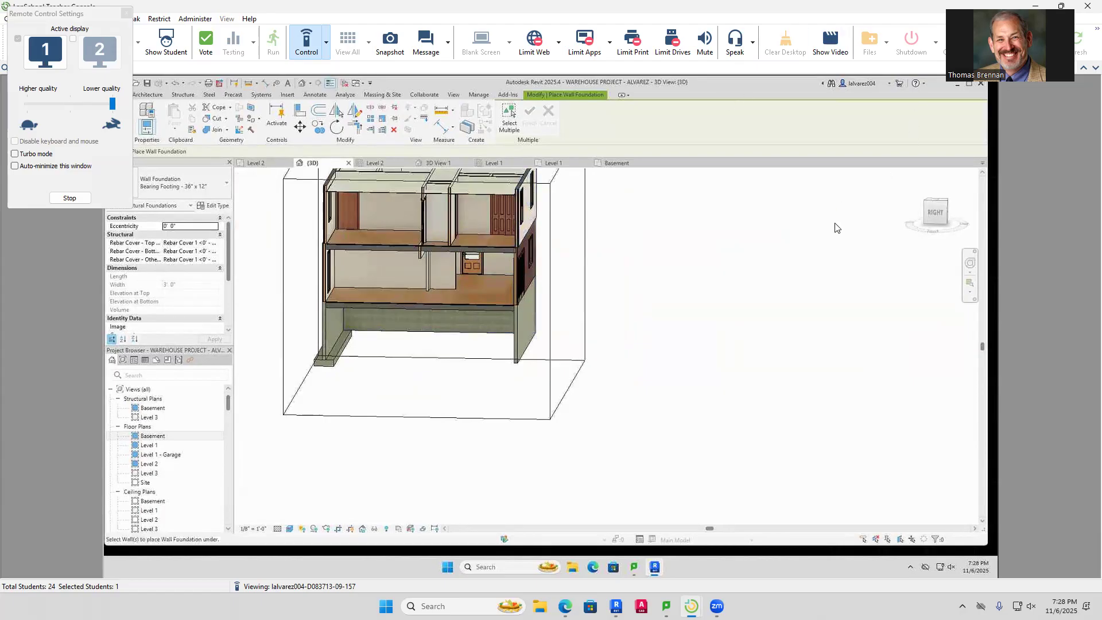
# Take remote control of the student's screen again and maximize the displaced Revit window
pyautogui.scroll(1, 459, 228)
pyautogui.moveTo(460, 228); pyautogui.dragTo(562, 236, button='middle')
pyautogui.scroll(-2, 877, 254)
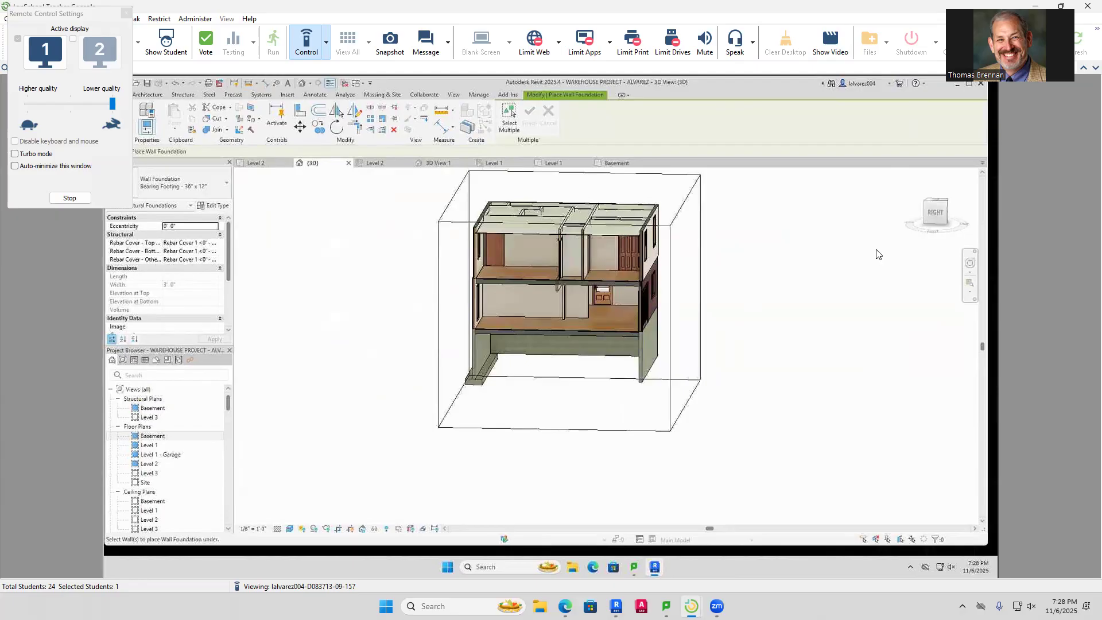
pyautogui.click(314, 52)
pyautogui.click(330, 81)
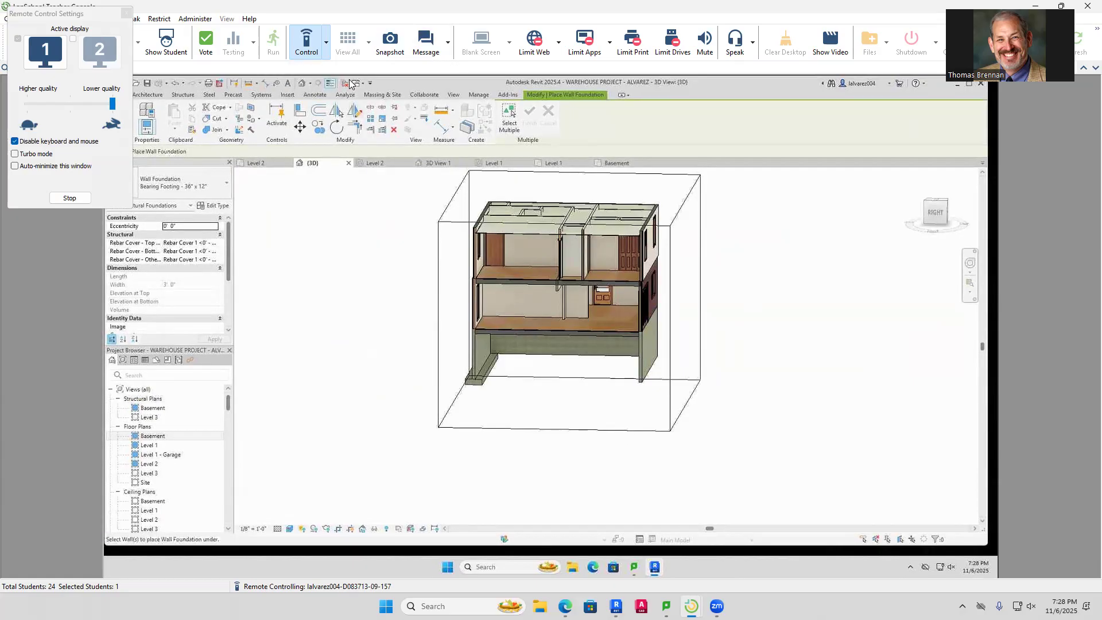
pyautogui.click(310, 49)
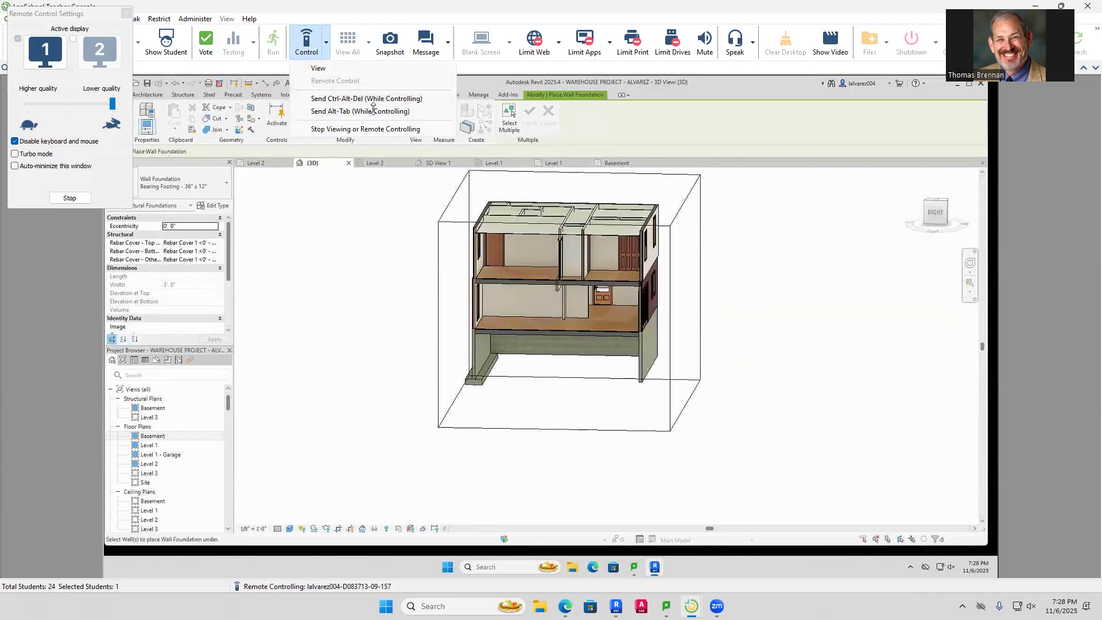
pyautogui.click(815, 242)
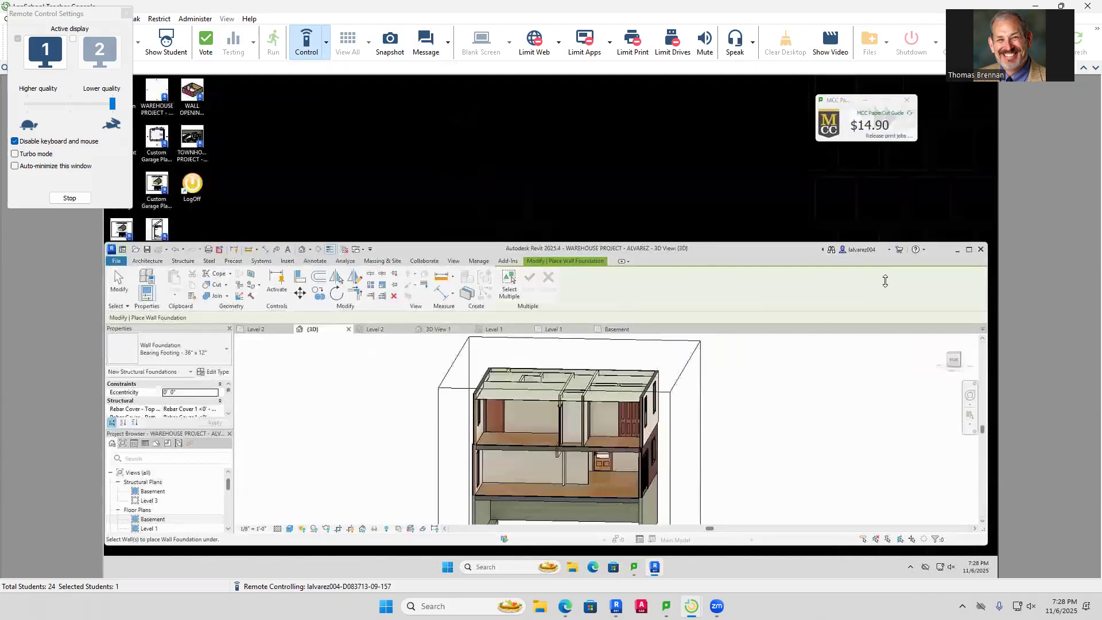
pyautogui.click(968, 250)
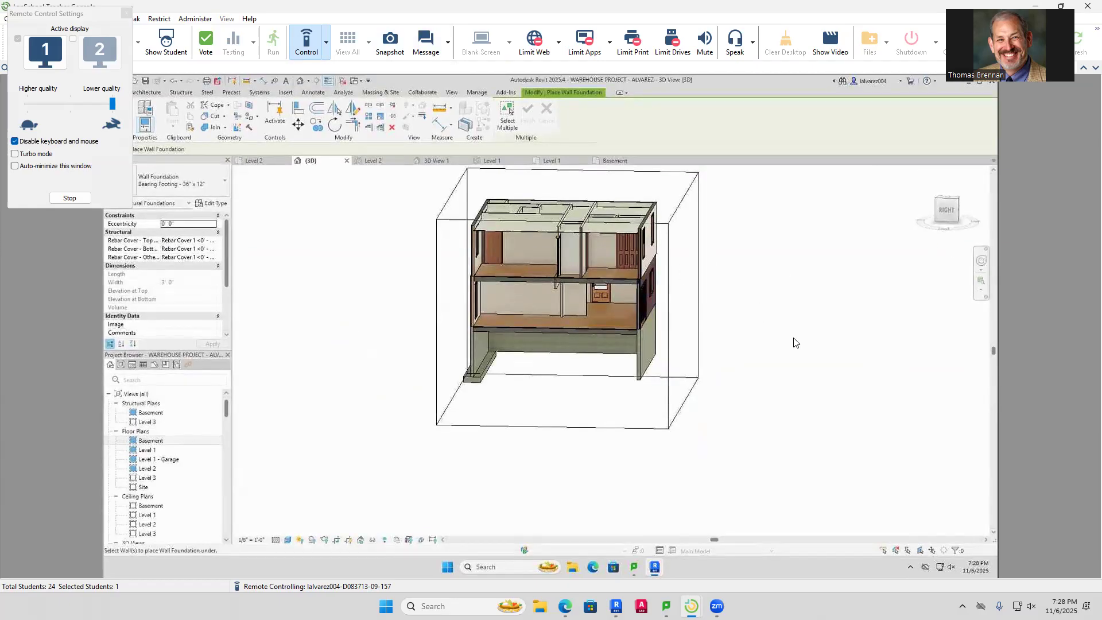
# Leave the wall foundation command and extend the section box outward past the house's right side wall
pyautogui.keyDown('shift'); pyautogui.moveTo(756, 357); pyautogui.dragTo(781, 267, button='middle'); pyautogui.keyUp('shift')
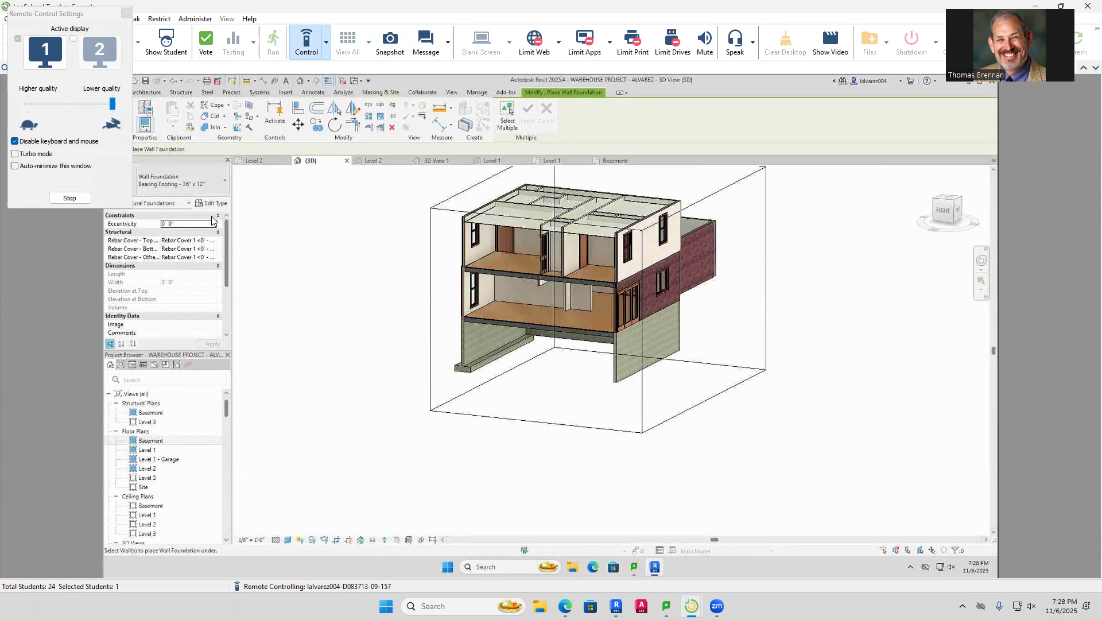
pyautogui.press('Escape')
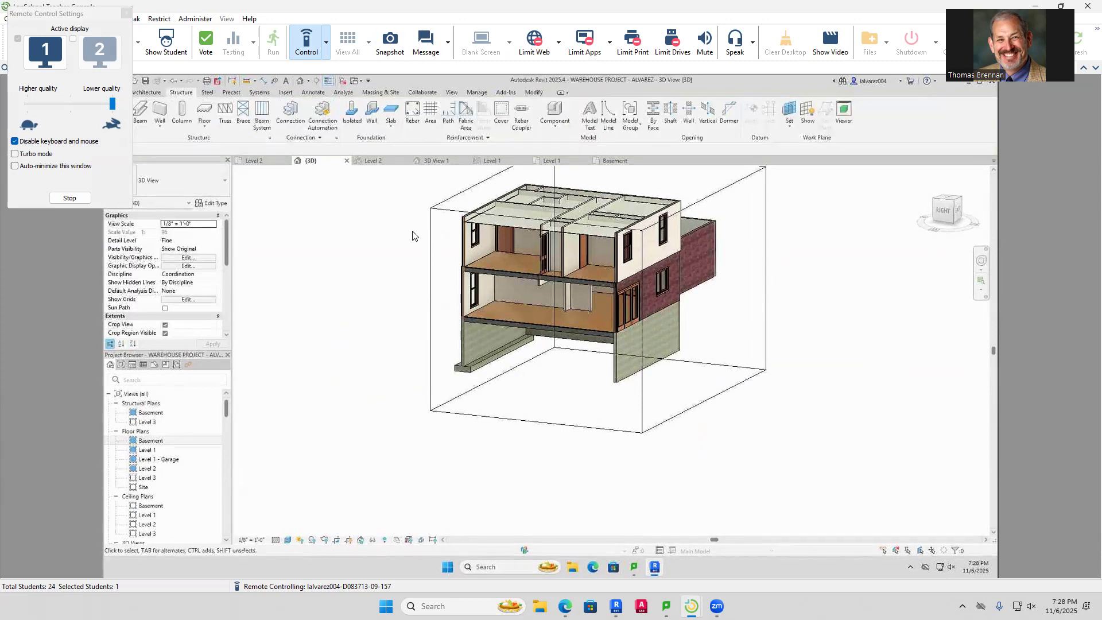
pyautogui.click(429, 262)
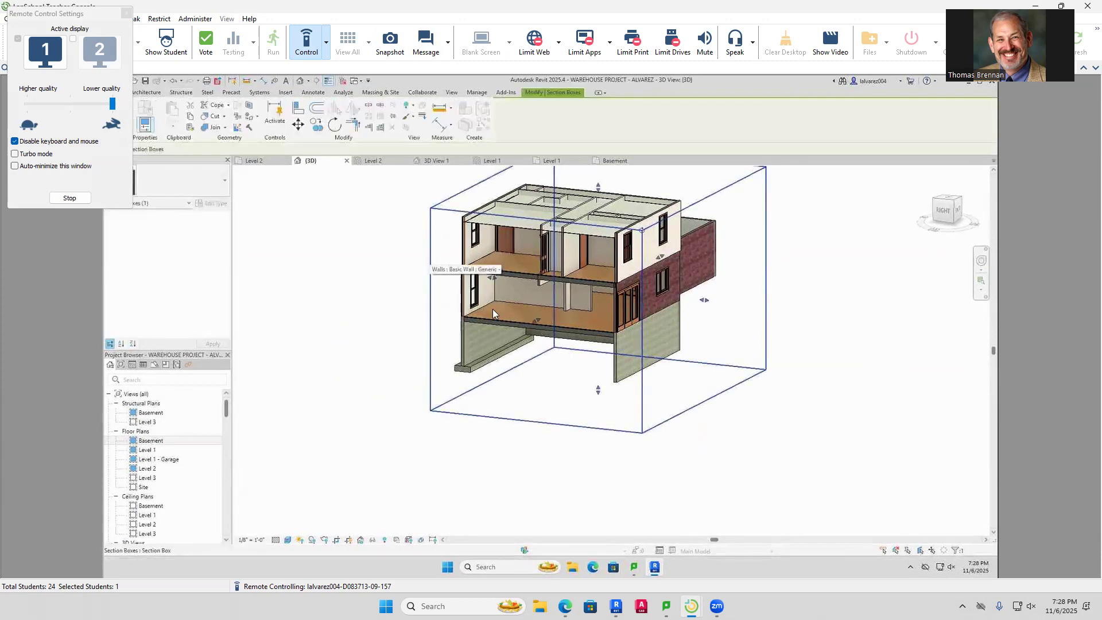
pyautogui.moveTo(536, 321); pyautogui.dragTo(417, 381)
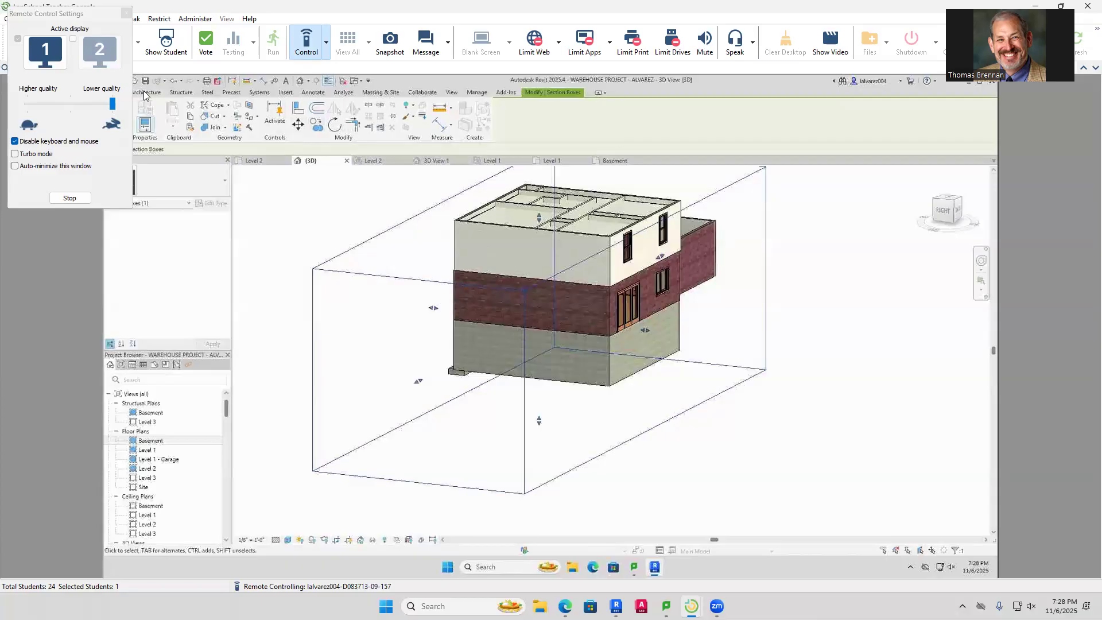
# Place 36" x 12" bearing footings under the right, rear and left basement walls, and inspect them around the house
pyautogui.click(182, 93)
pyautogui.click(370, 115)
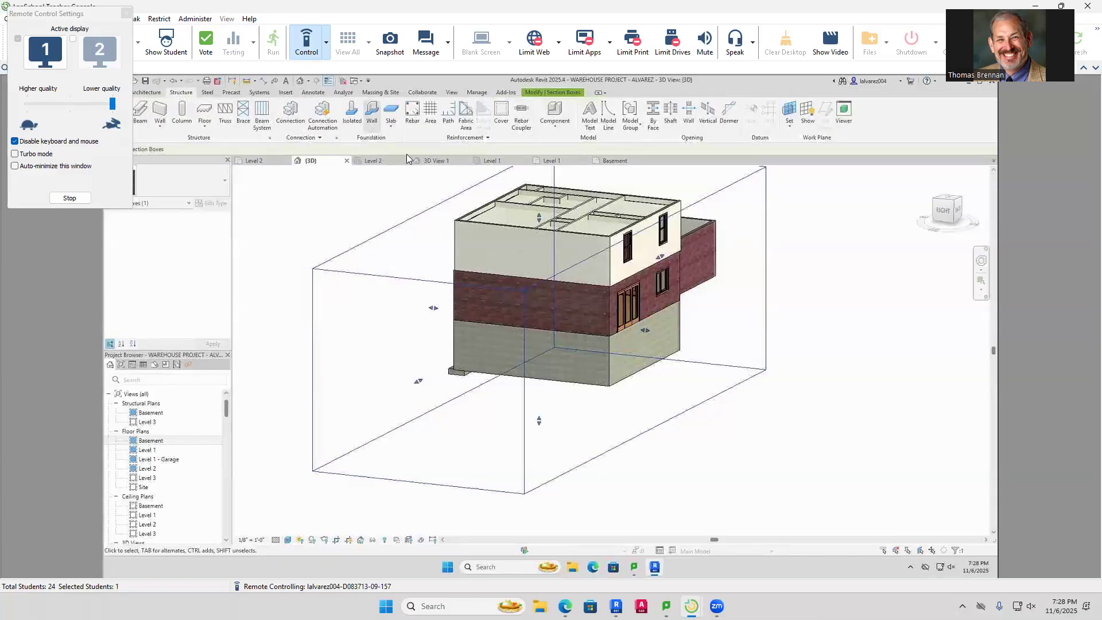
pyautogui.click(579, 387)
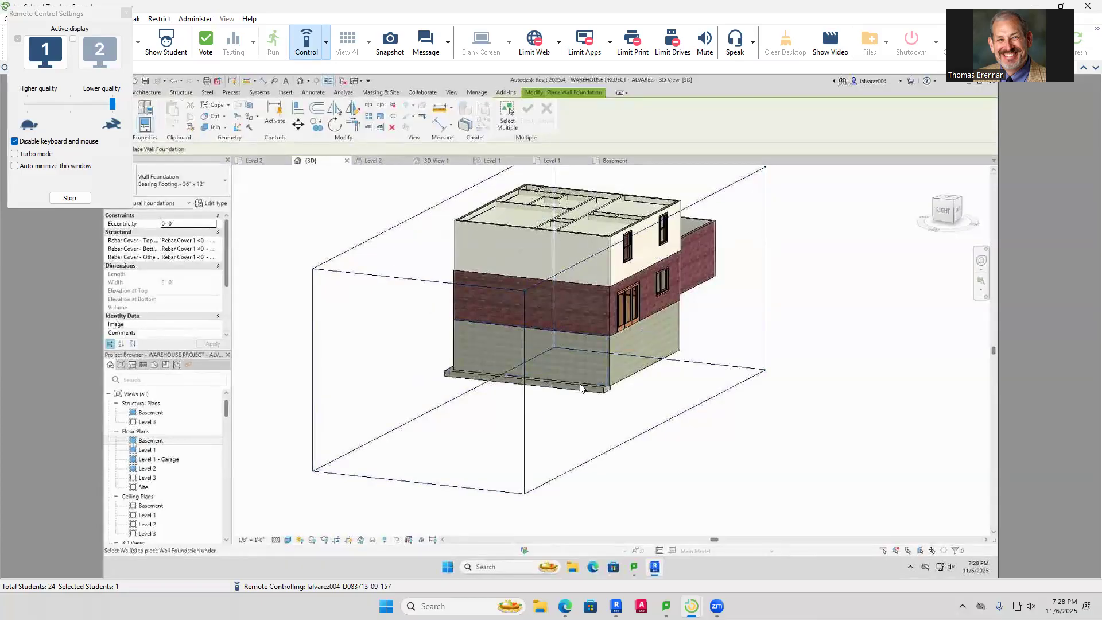
pyautogui.click(637, 382)
pyautogui.keyDown('shift'); pyautogui.moveTo(790, 453); pyautogui.dragTo(641, 468, button='middle'); pyautogui.keyUp('shift')
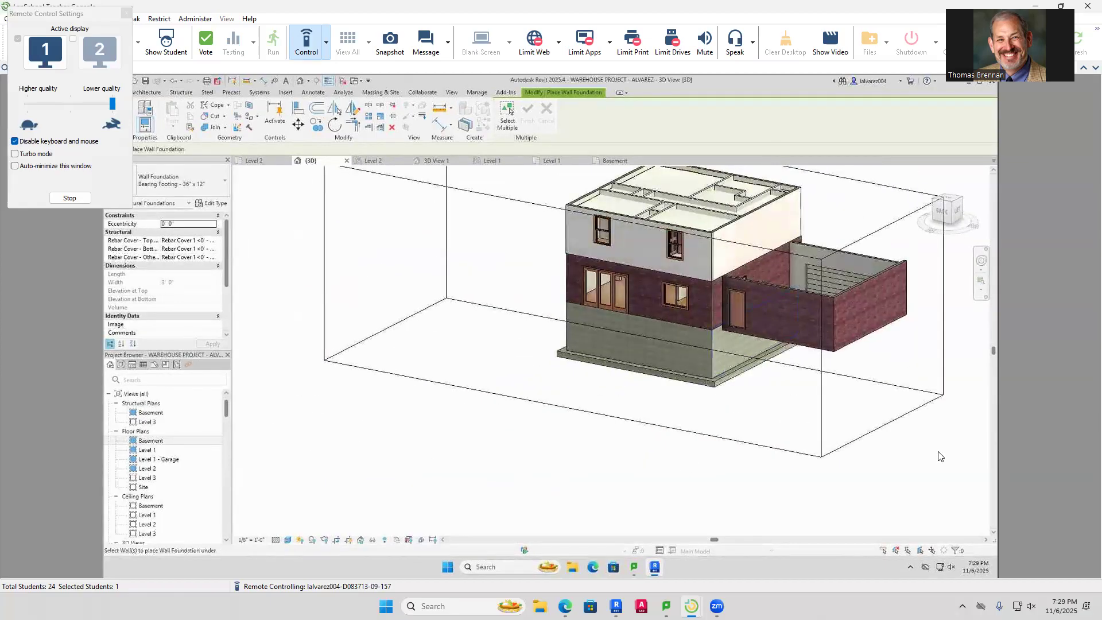
pyautogui.press('Escape')
pyautogui.keyDown('shift'); pyautogui.moveTo(903, 468); pyautogui.dragTo(652, 451, button='middle'); pyautogui.keyUp('shift')
pyautogui.keyDown('shift'); pyautogui.moveTo(727, 458); pyautogui.dragTo(670, 459, button='middle'); pyautogui.keyUp('shift')
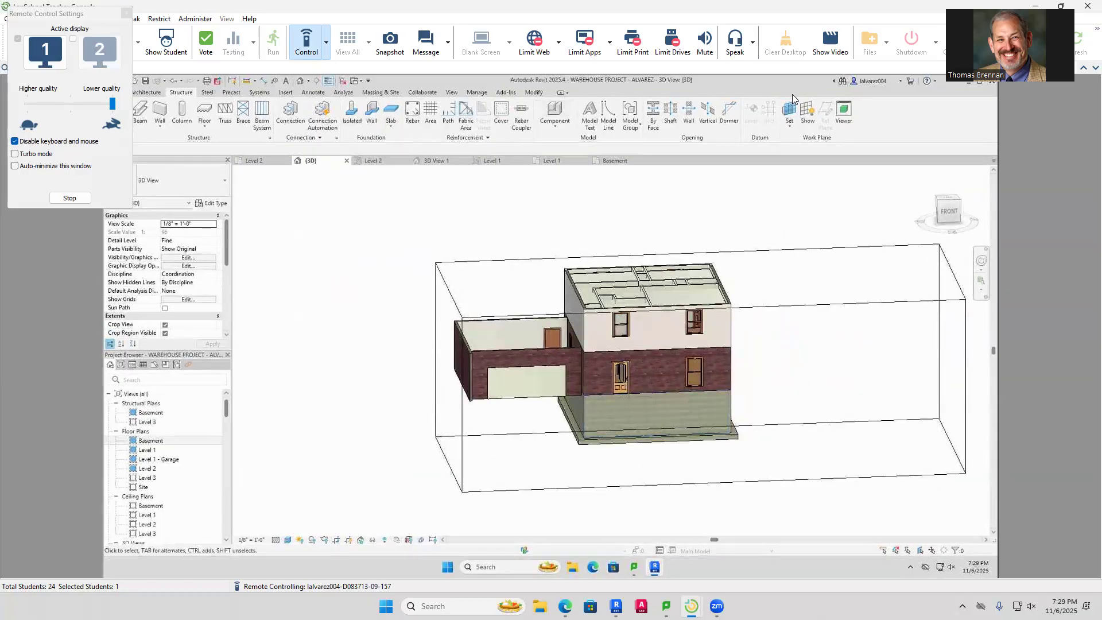
# End remote control of the student's computer and return to the overview of all student screens
pyautogui.click(326, 42)
pyautogui.click(351, 130)
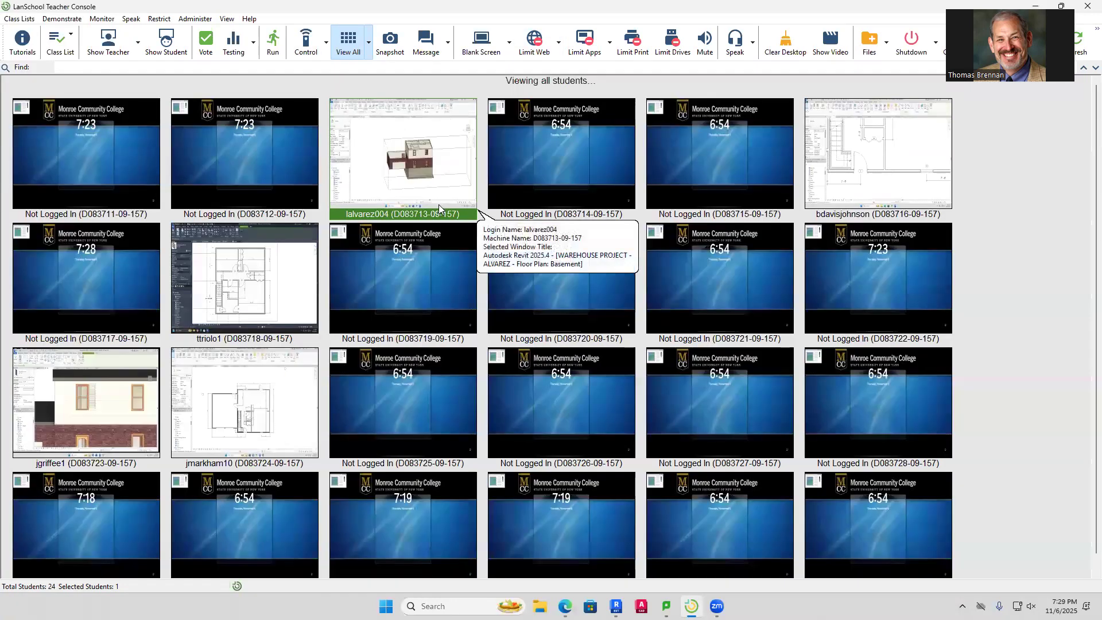
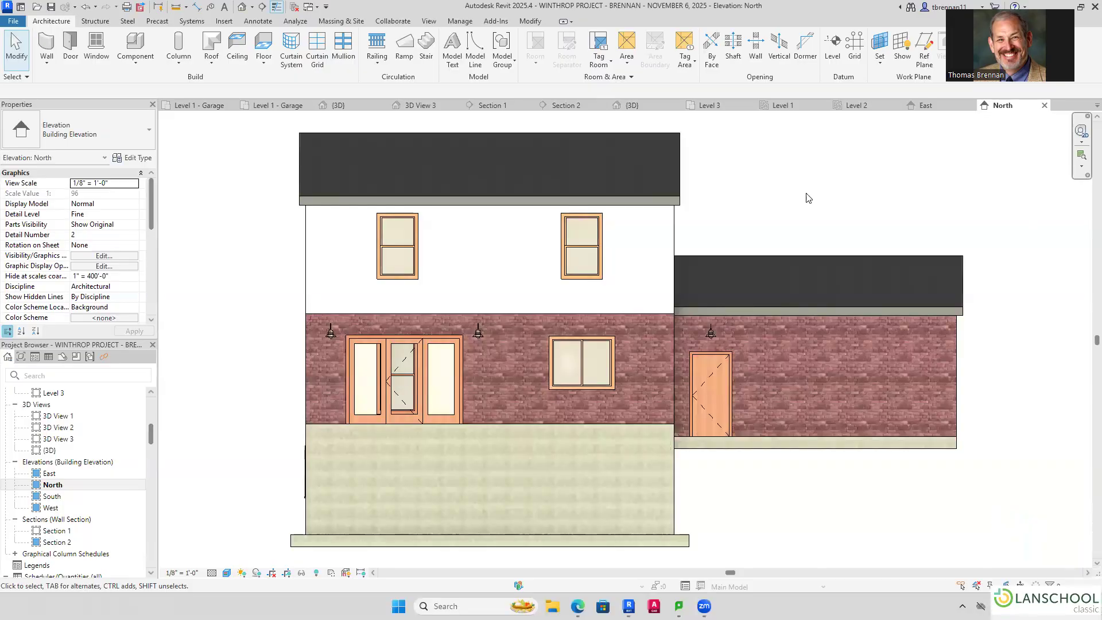
# Save the Winthrop project dated November 6, 2025 and close Revit, discarding changes to WINTHROP PROJECT - FALL 2025 MASTER and Stair Practice - 3 Storey (1) (2)
pyautogui.click(53, 9)
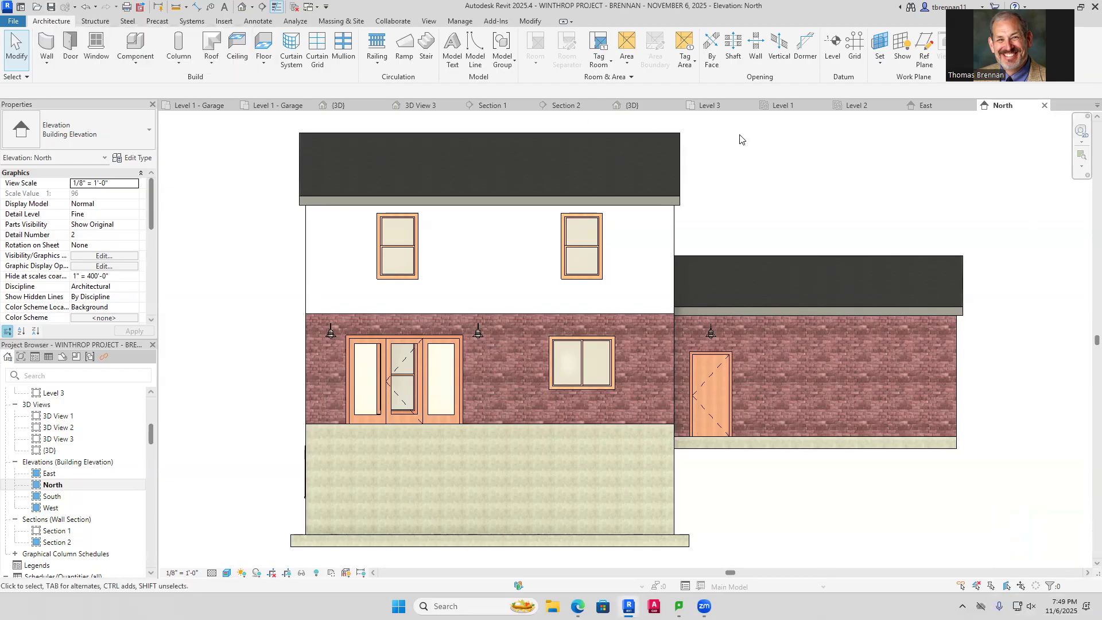
pyautogui.click(1092, 8)
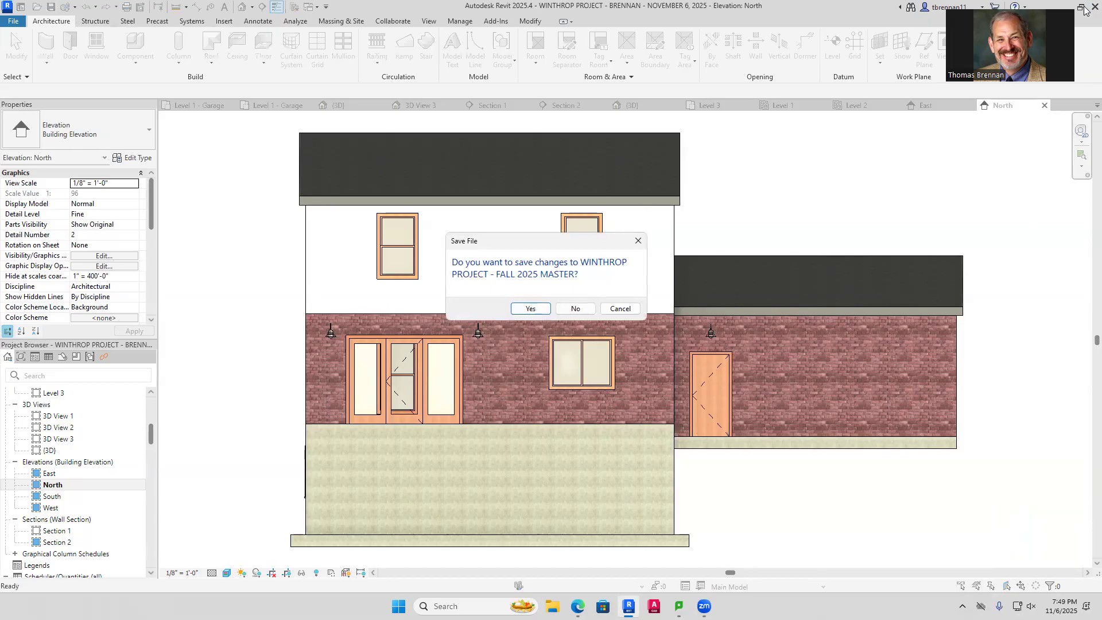
pyautogui.click(576, 309)
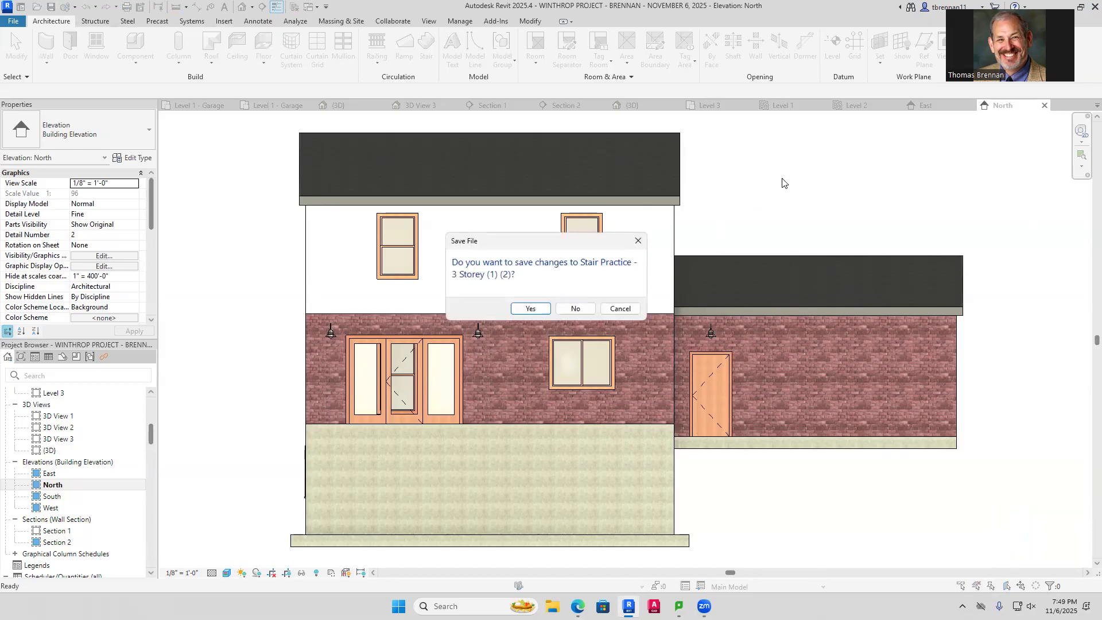
pyautogui.click(576, 309)
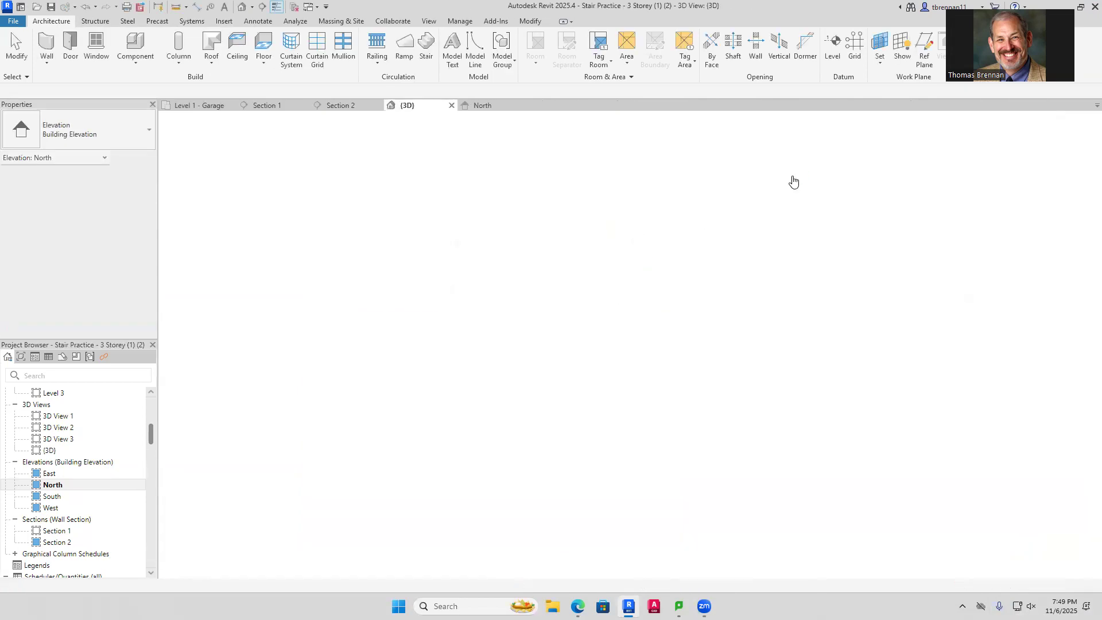